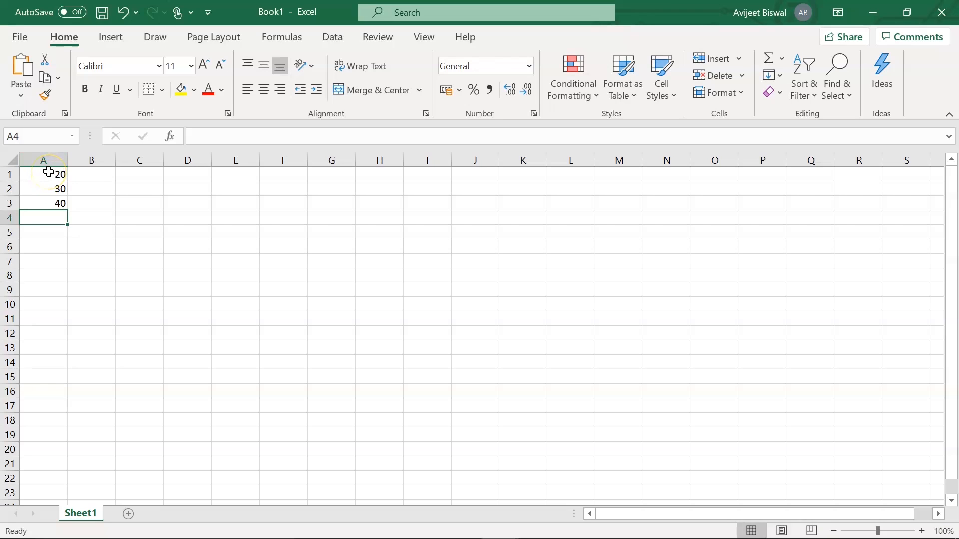
- Add the three numbers in column A by entering the formula =A1+A2+A3 in cell A4
left_click_drag(49, 172, 46, 206)
left_click(44, 218)
type("=")
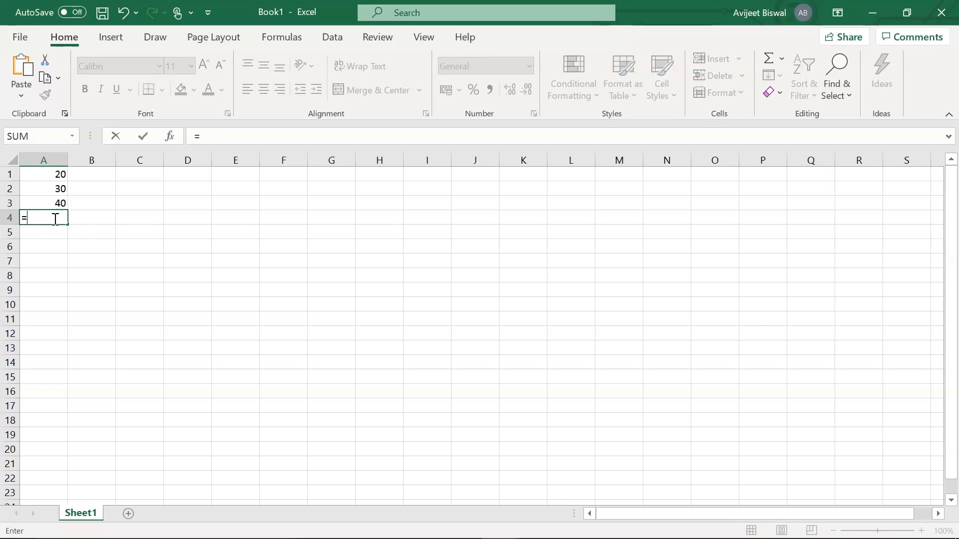
type("A")
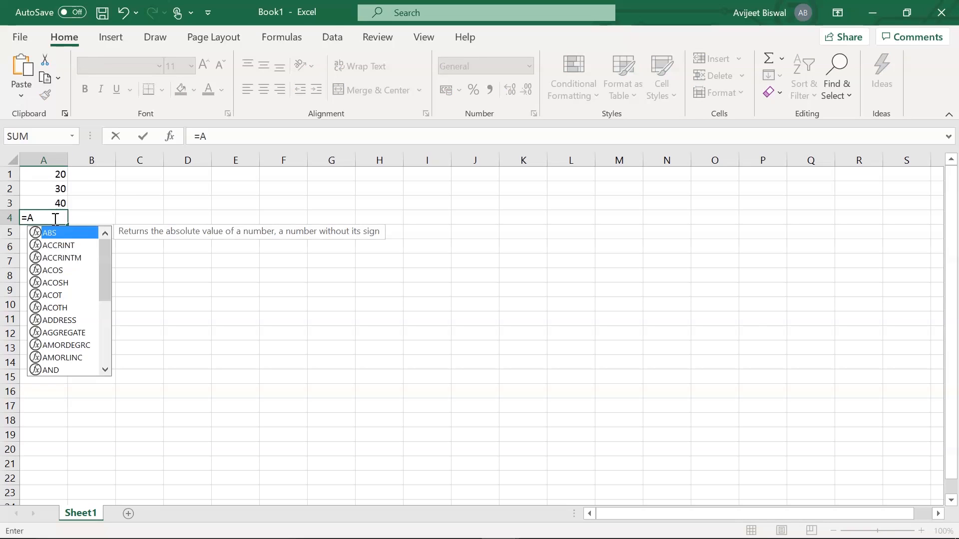
type("1+")
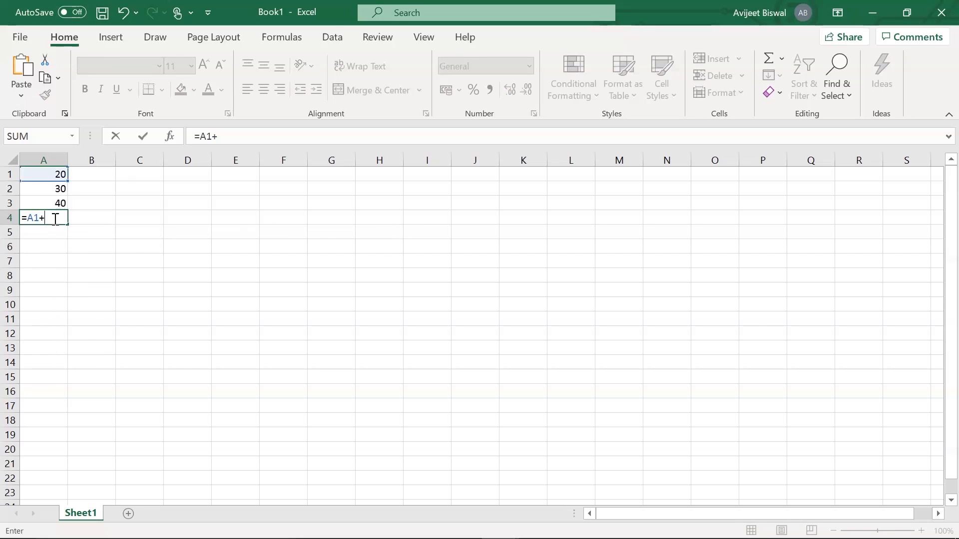
type("A2+A3")
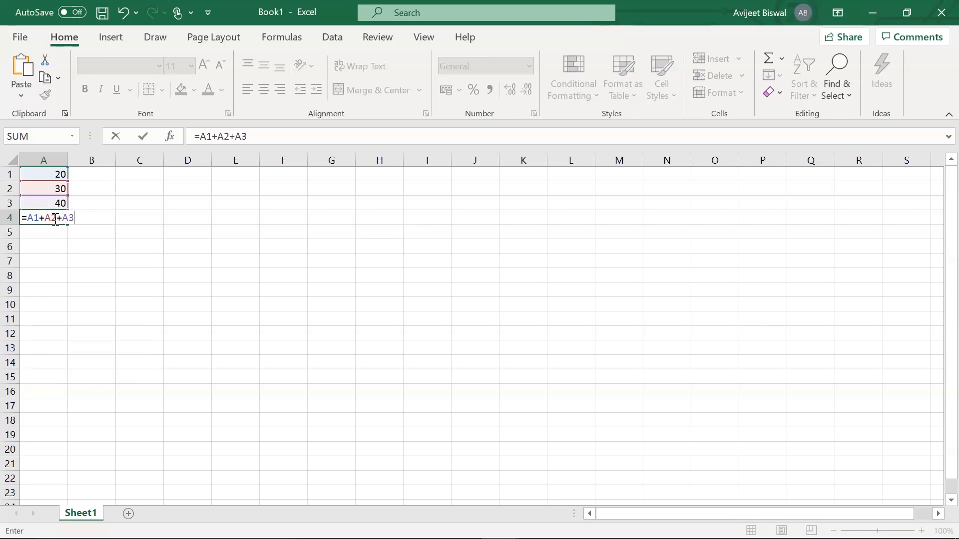
key("Return")
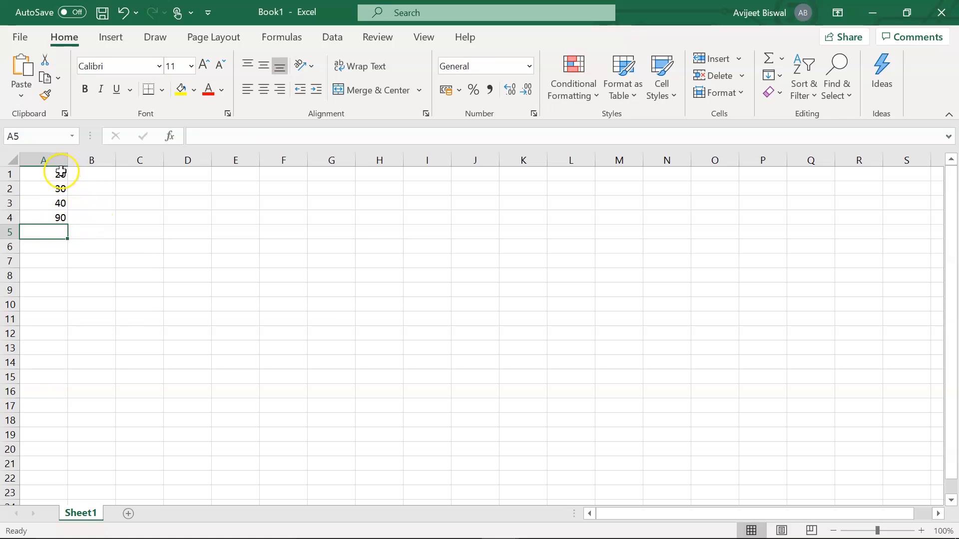
left_click(61, 219)
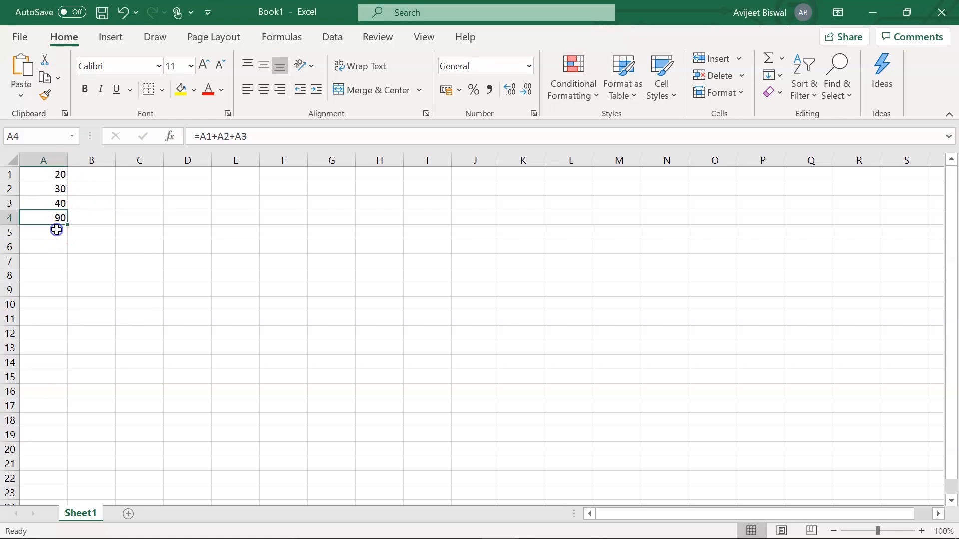
- Divide the value in A3 by the value in A2 with the formula =A3/A2 in cell A5
left_click(55, 230)
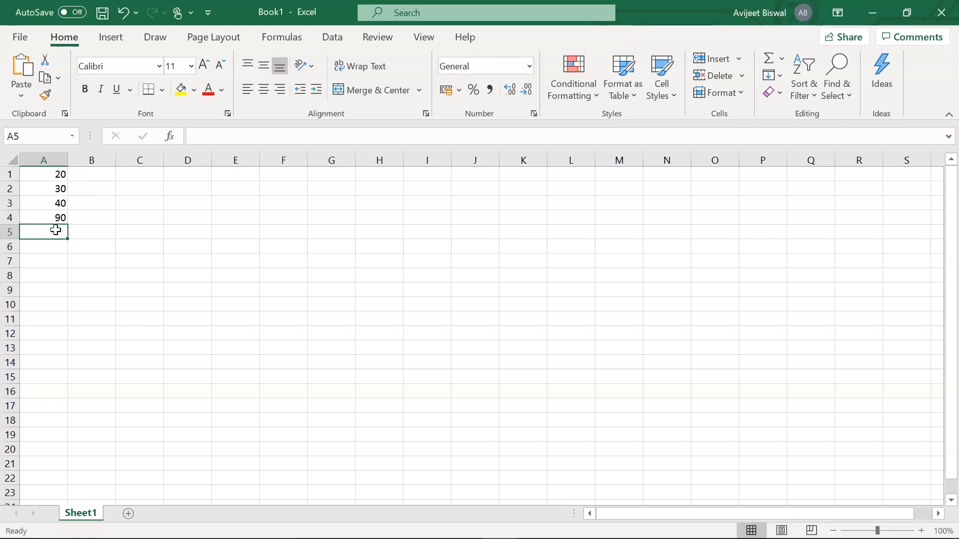
type("=")
left_click(54, 203)
type("/")
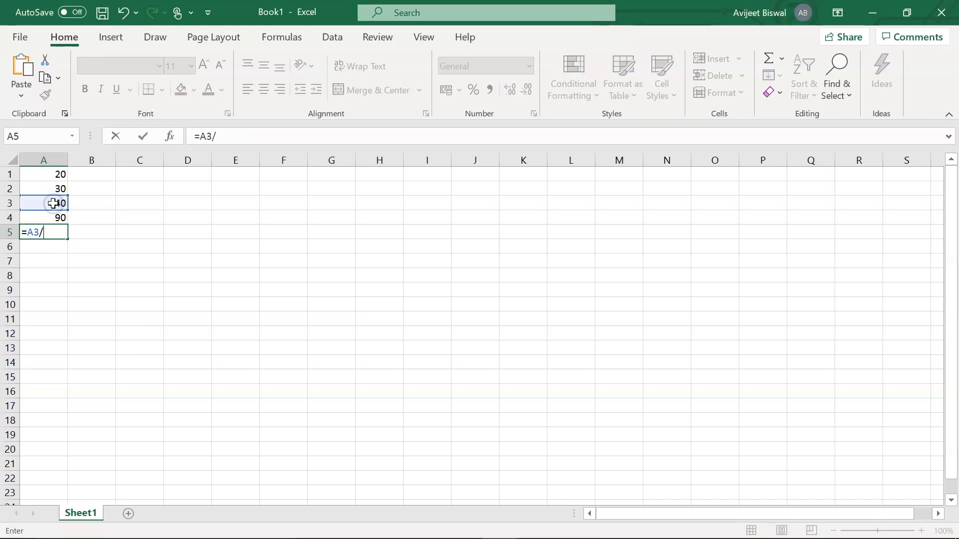
left_click(53, 188)
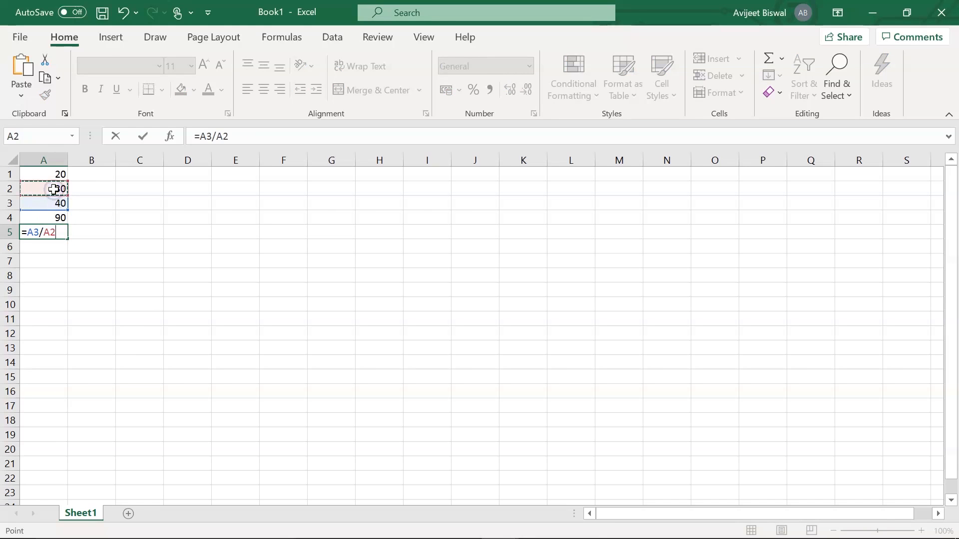
key("Return")
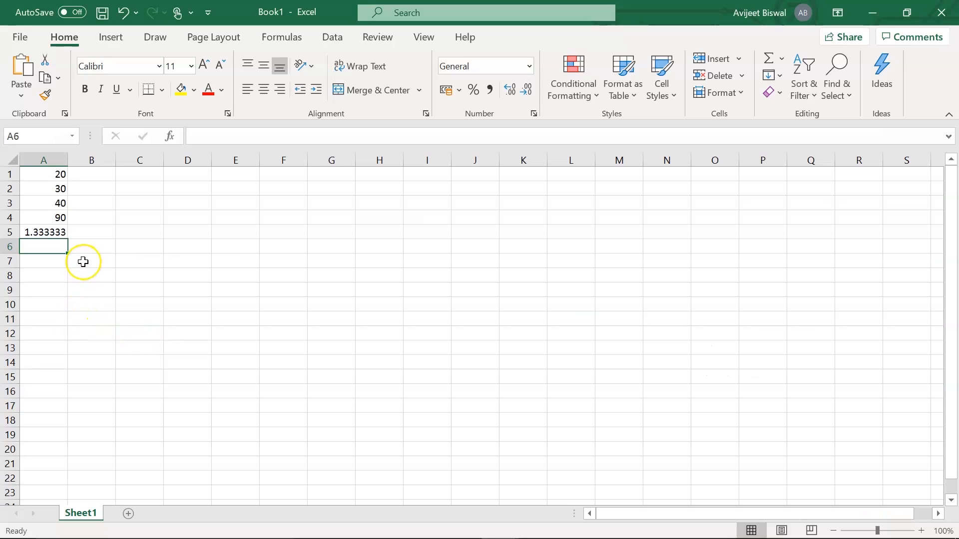
left_click(92, 244)
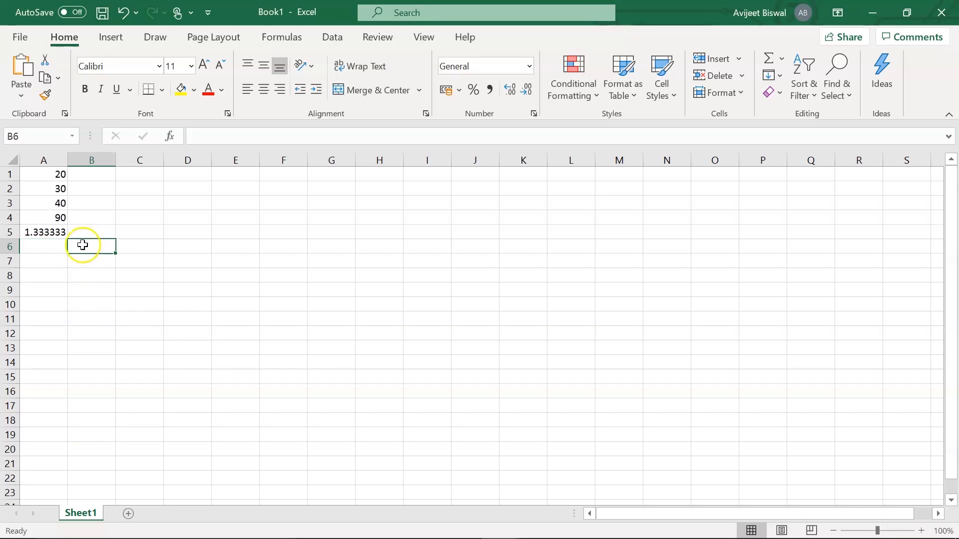
left_click(57, 248)
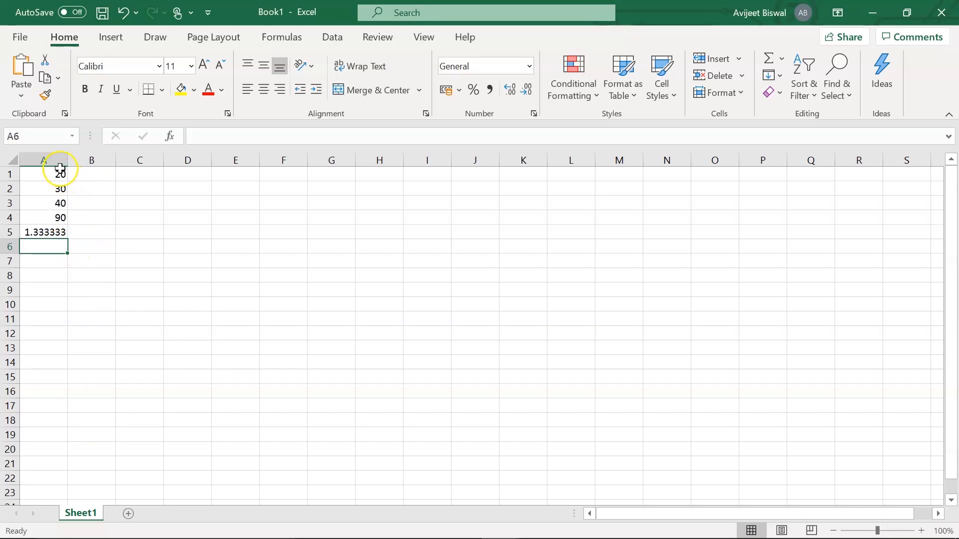
left_click_drag(60, 169, 55, 217)
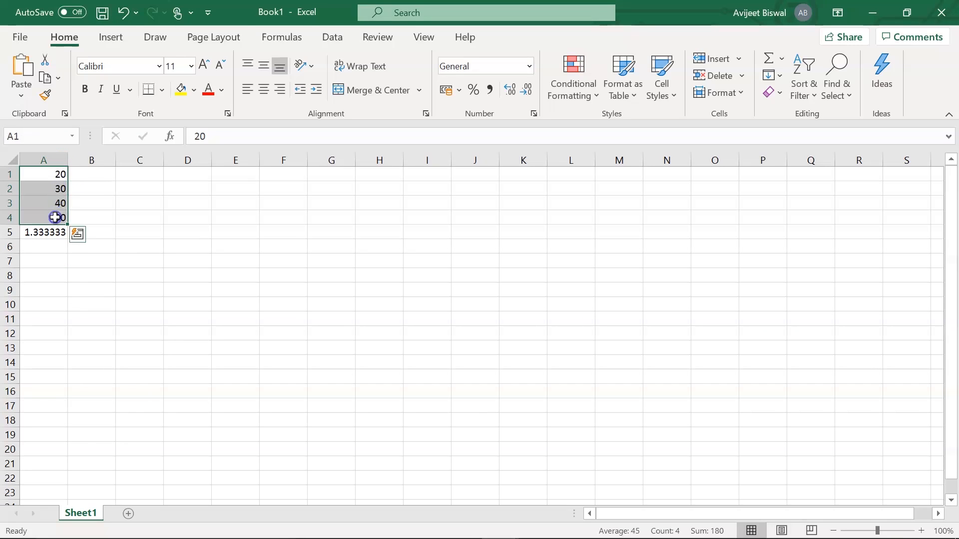
left_click(50, 249)
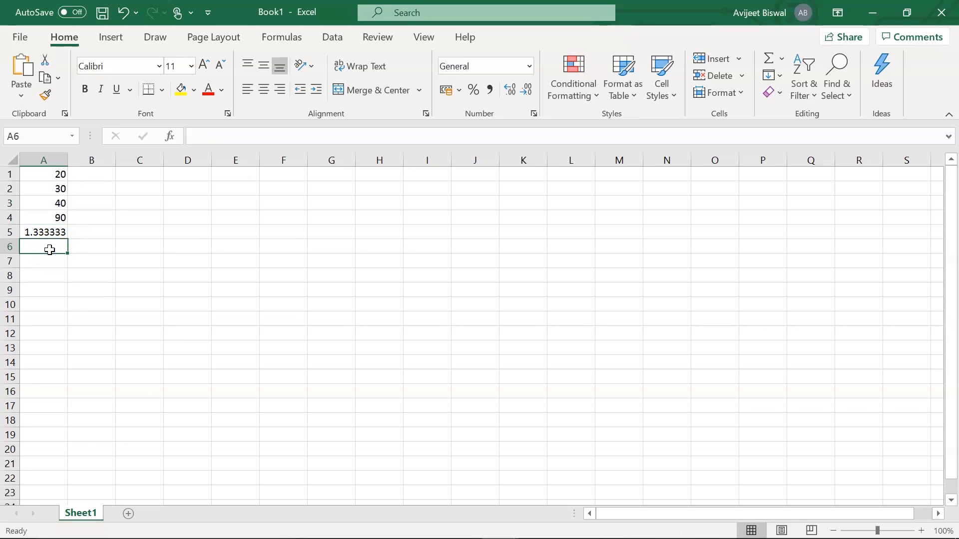
left_click(48, 217)
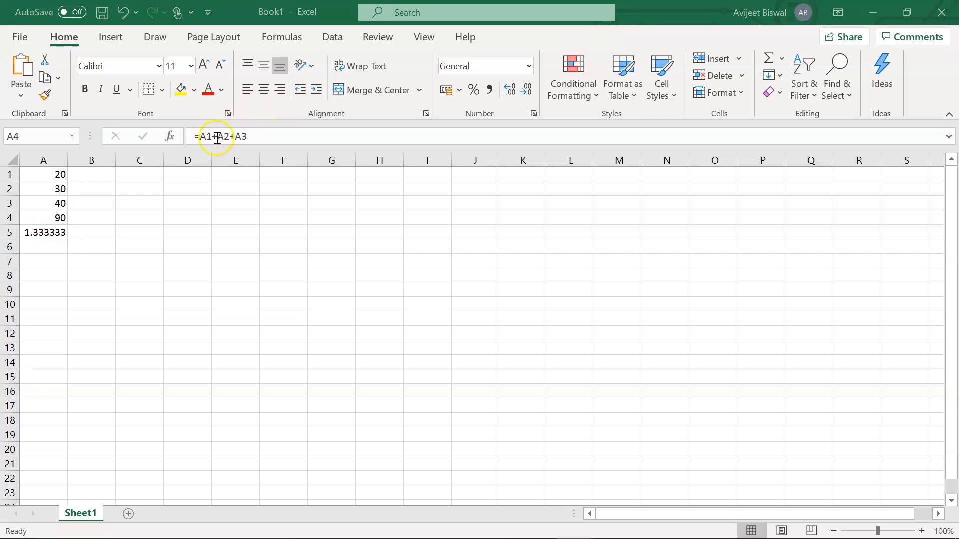
left_click(34, 243)
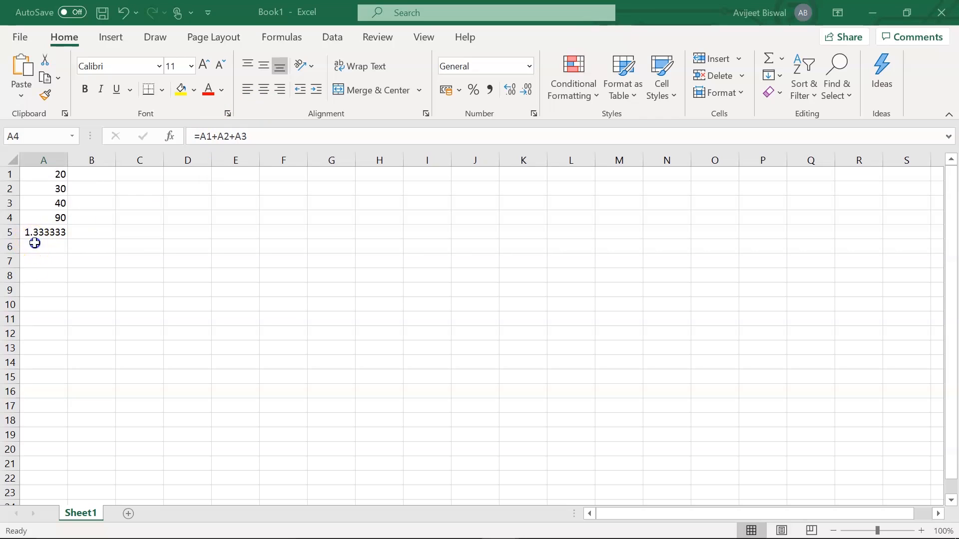
- Total the range A1:A4 in cell A6 with the SUM function
left_click(38, 246)
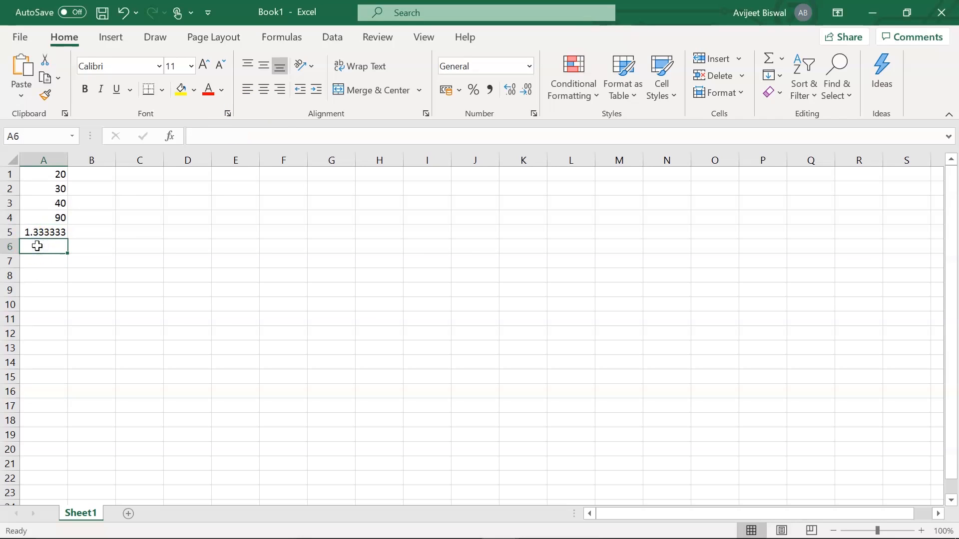
type("=")
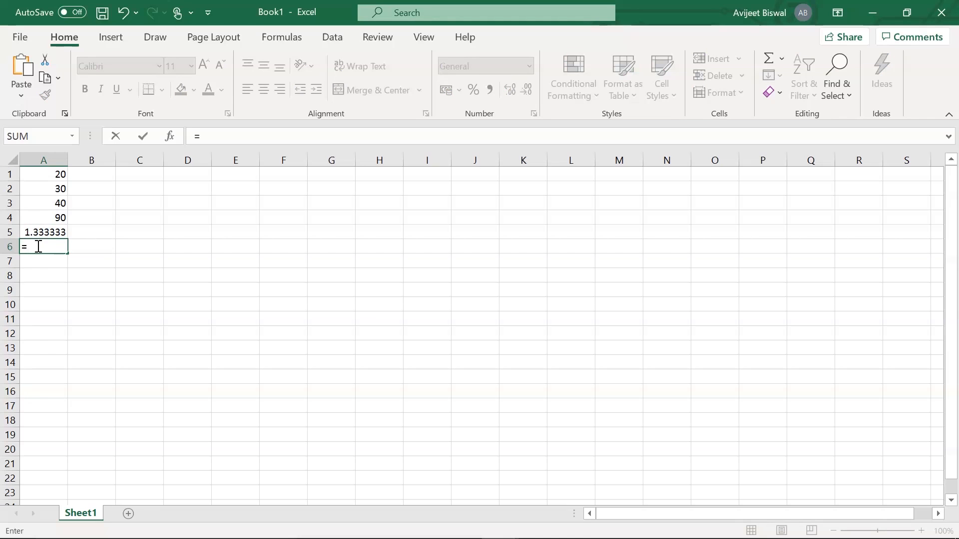
type("sum(")
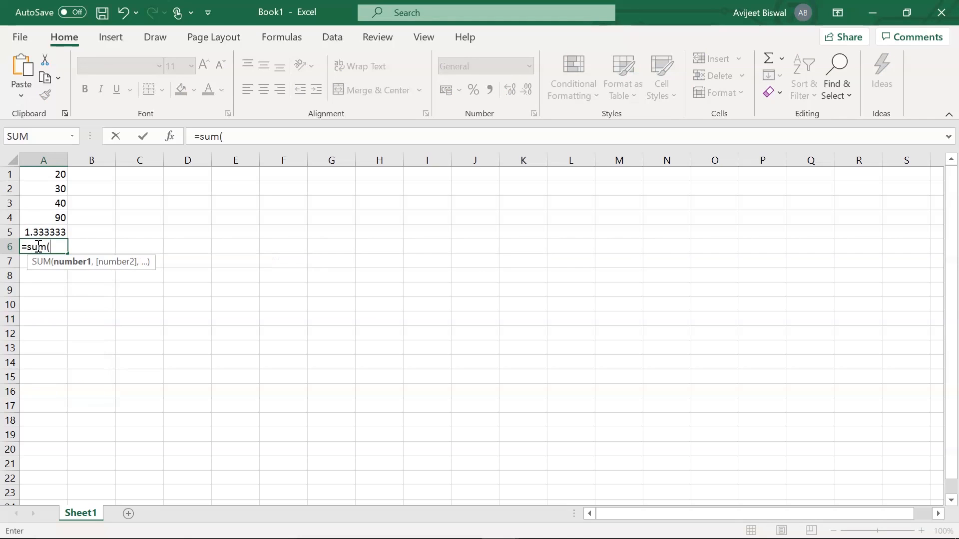
left_click_drag(48, 172, 43, 214)
type(")")
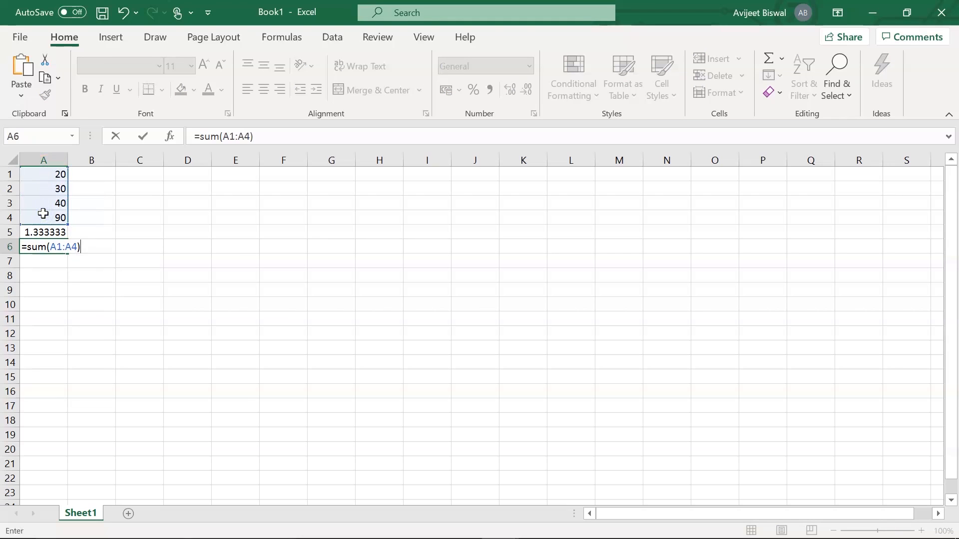
key("Return")
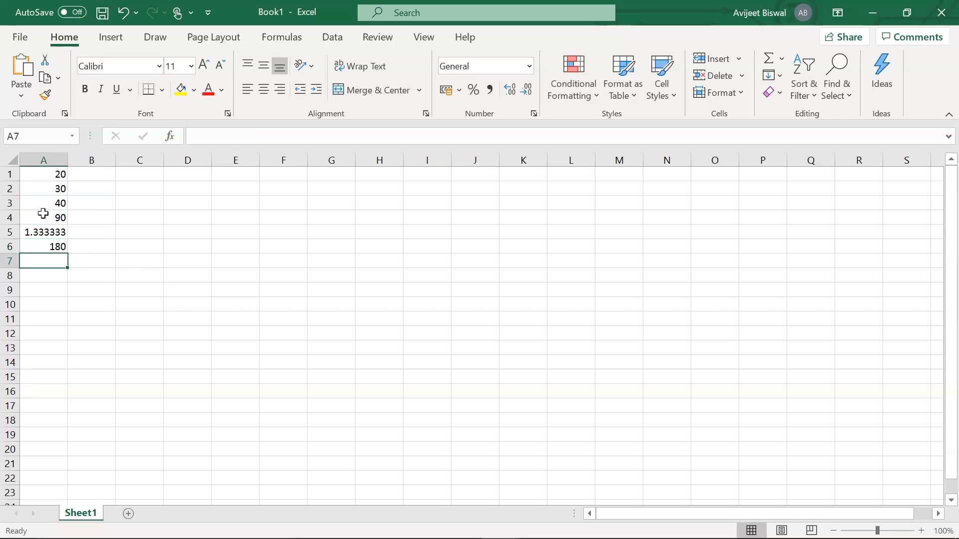
left_click(50, 246)
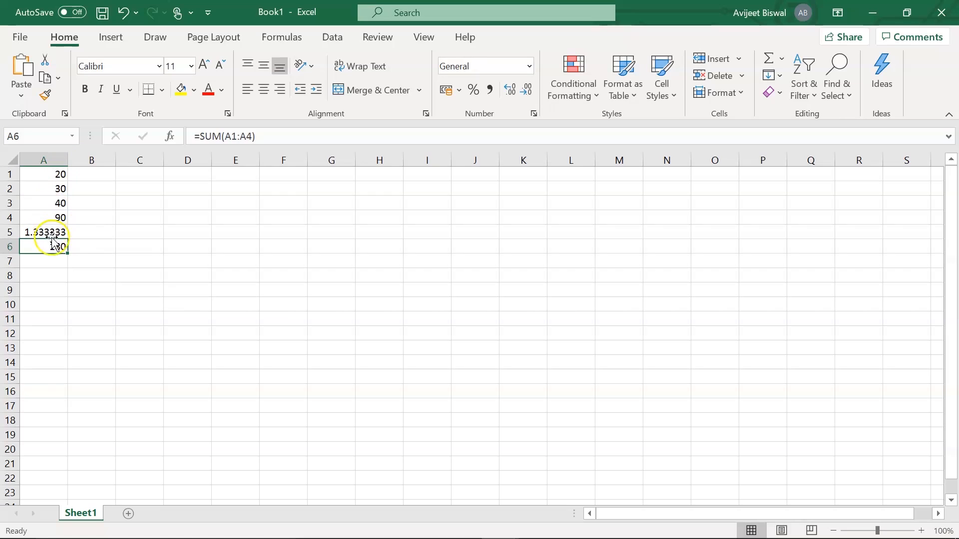
- Calculate the average of the range A1:A4 in cell B6 with the AVERAGE function
left_click(86, 248)
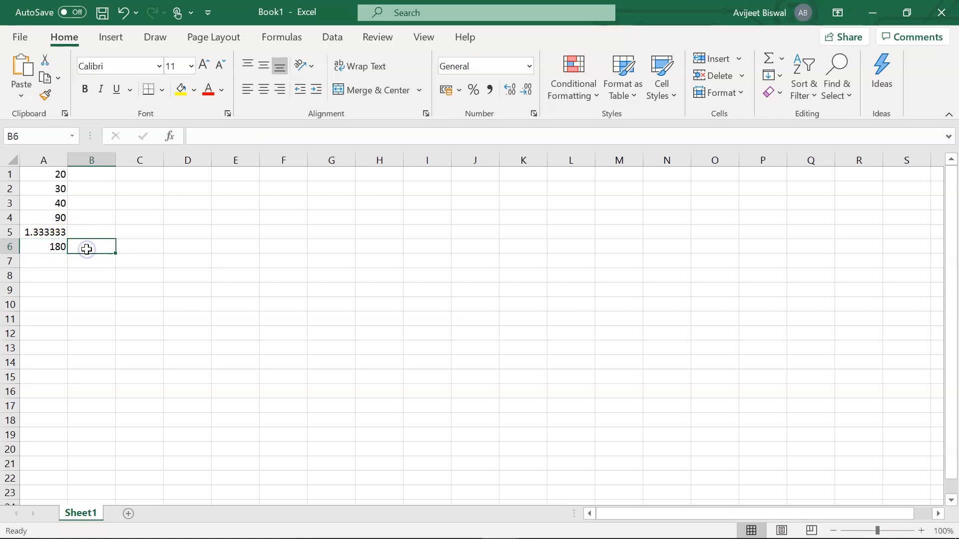
type("=")
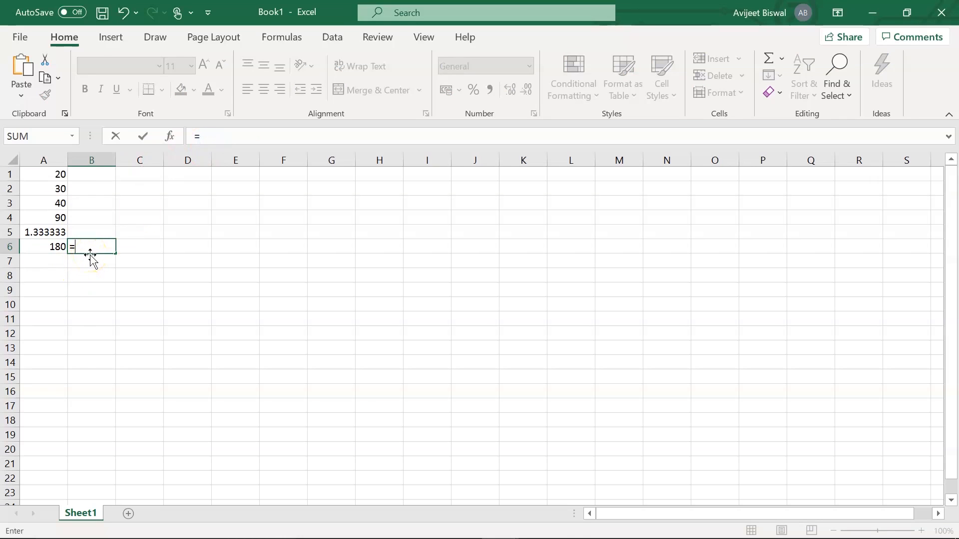
type("aver")
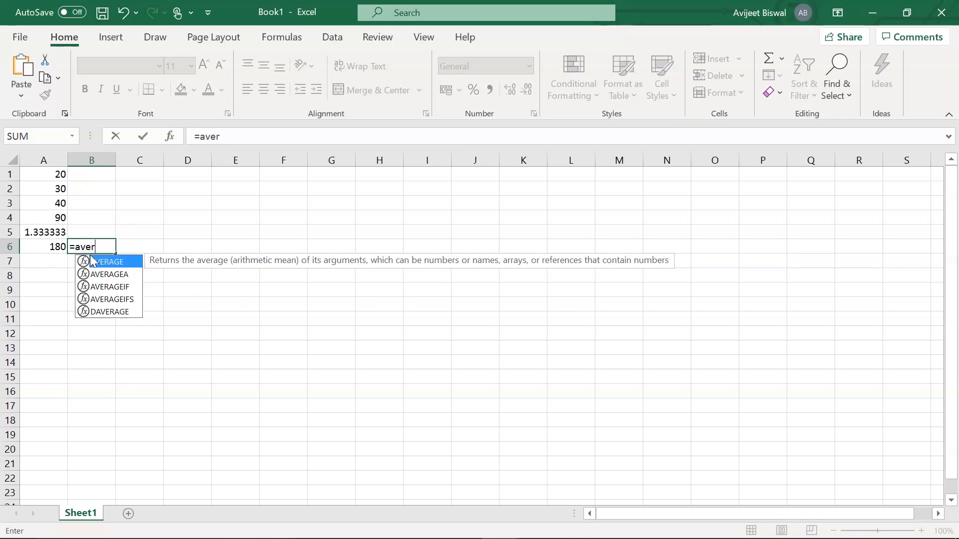
double_click(93, 261)
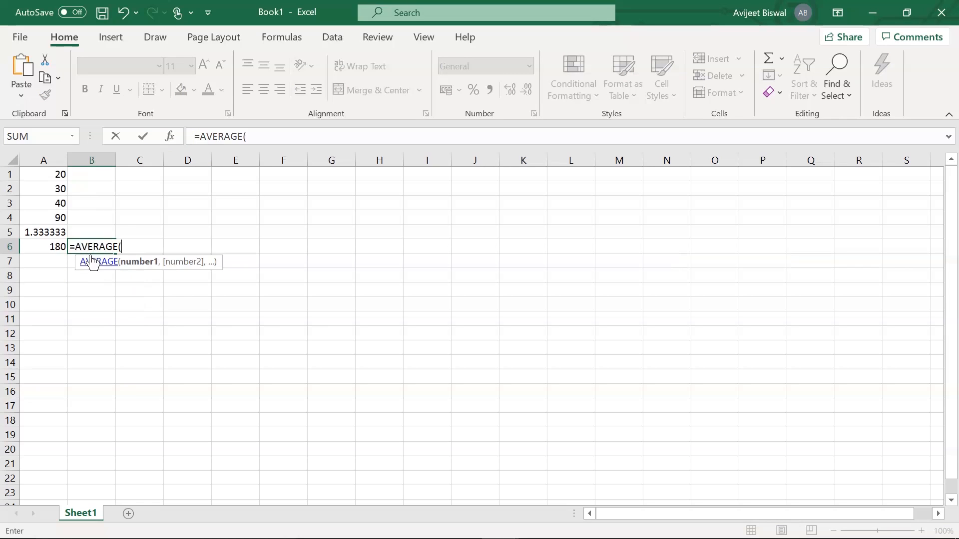
left_click_drag(58, 175, 49, 214)
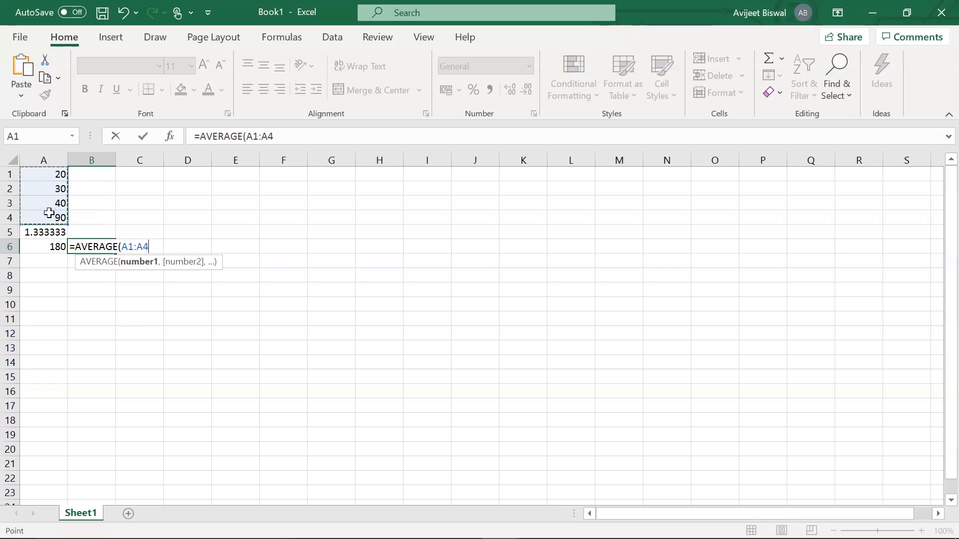
type(")")
key("Return")
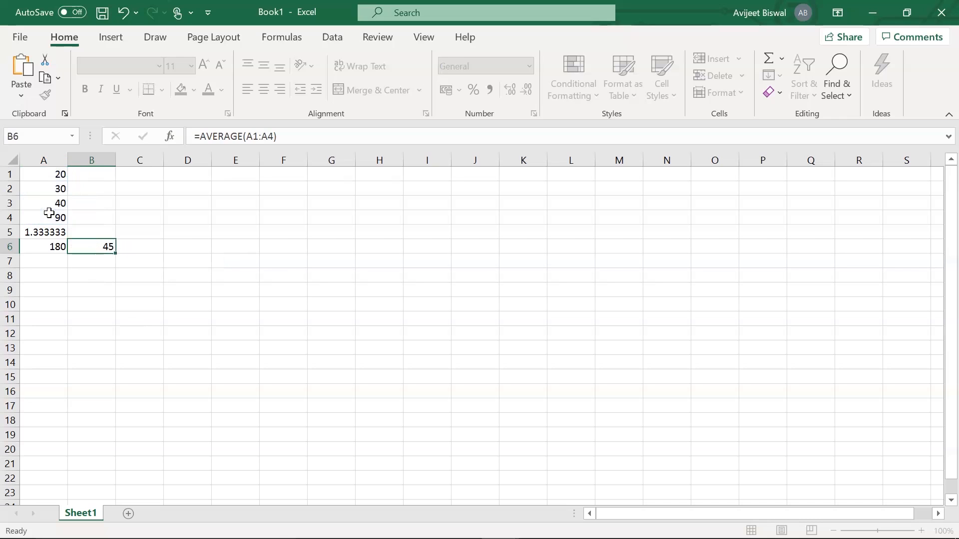
left_click(101, 245)
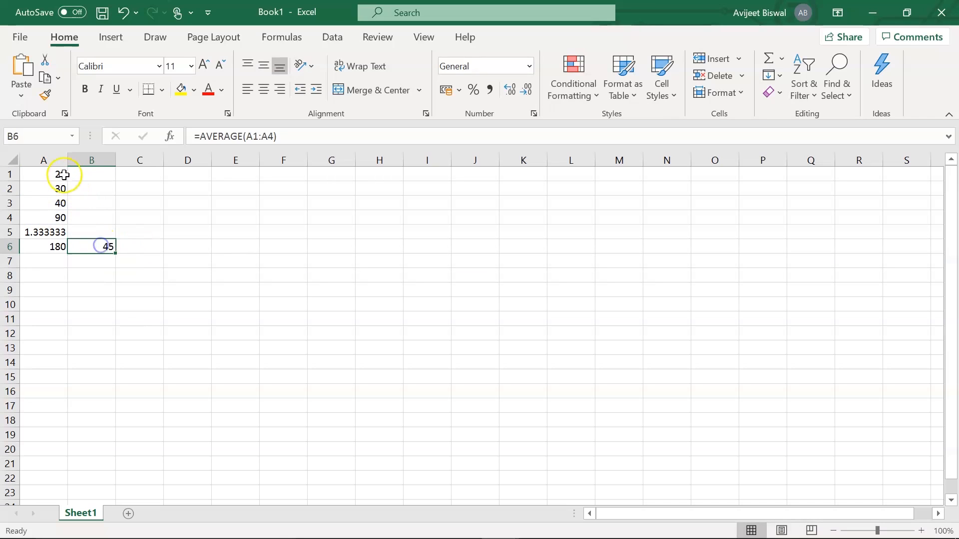
left_click_drag(60, 172, 51, 210)
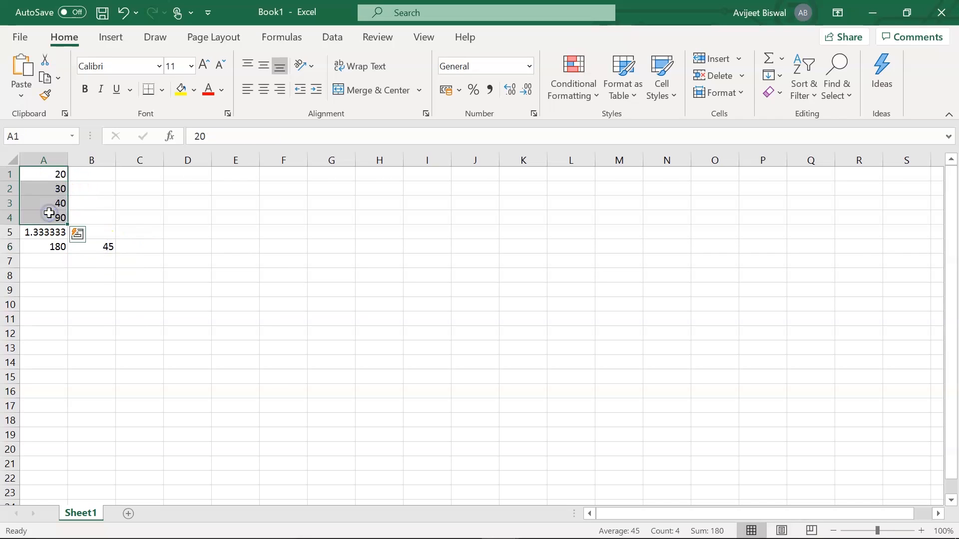
left_click(245, 397)
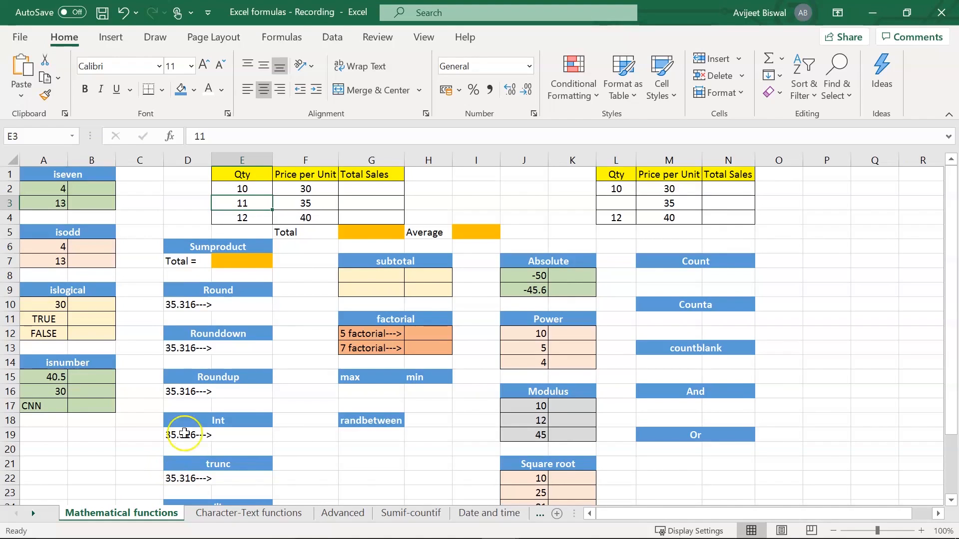
left_click(241, 174)
left_click(292, 179)
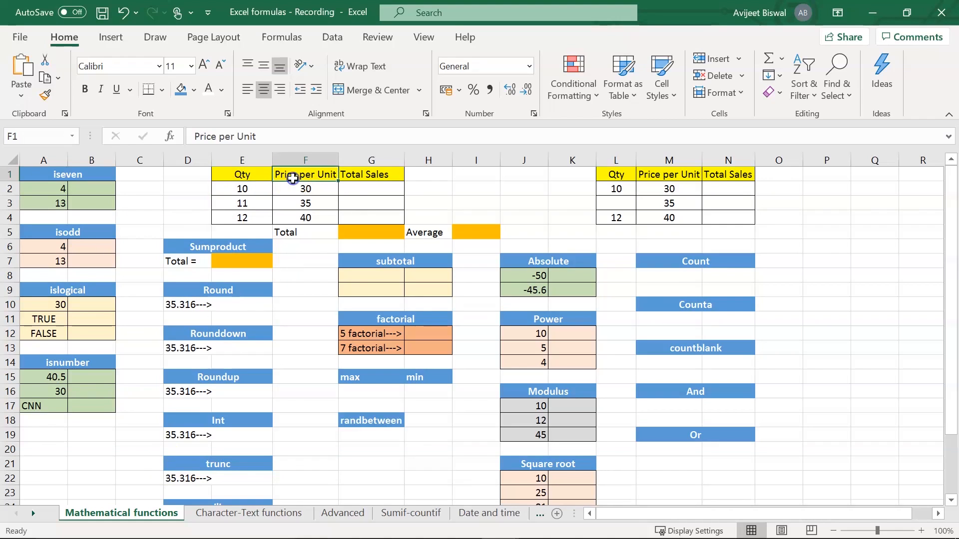
left_click(352, 178)
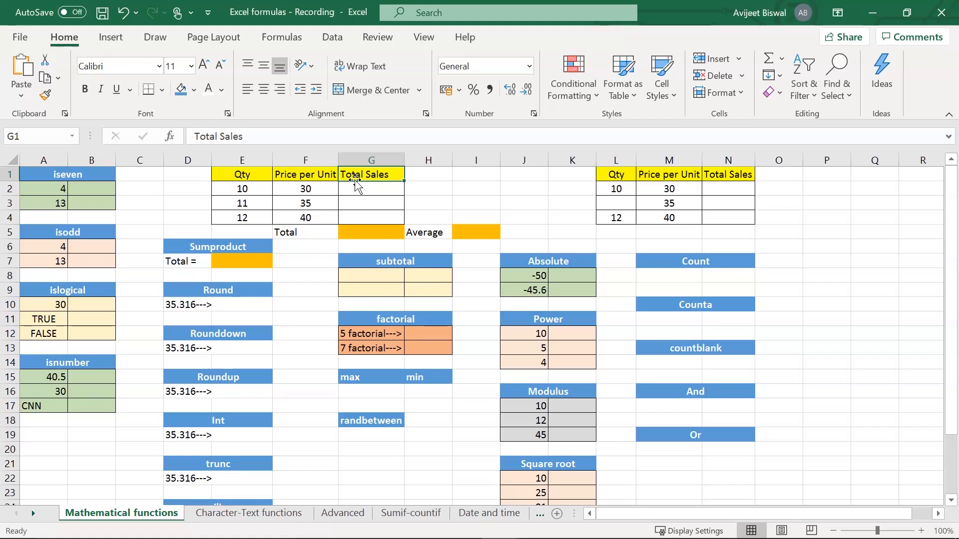
- Calculate the first row's total sales in cell G2 with the formula =E2*F2
left_click(356, 187)
type("=")
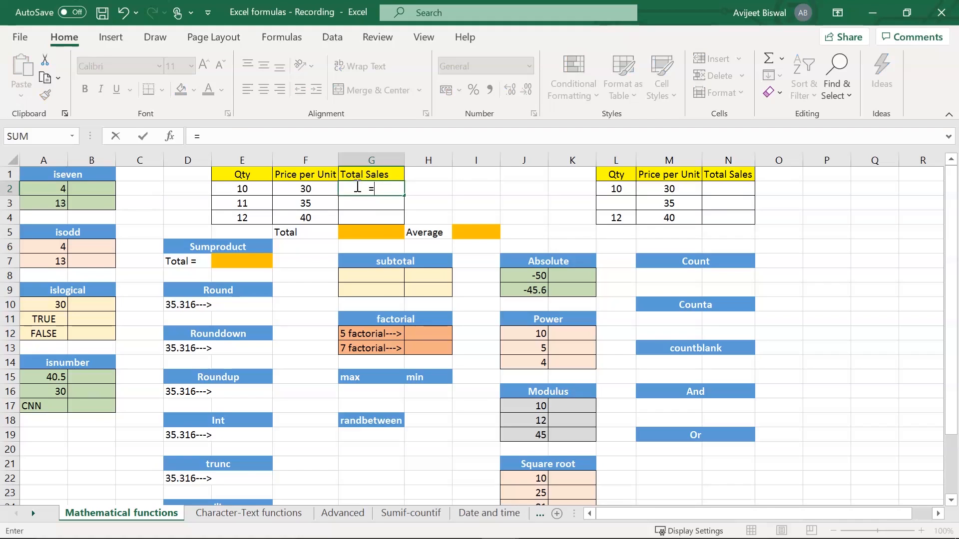
left_click(257, 189)
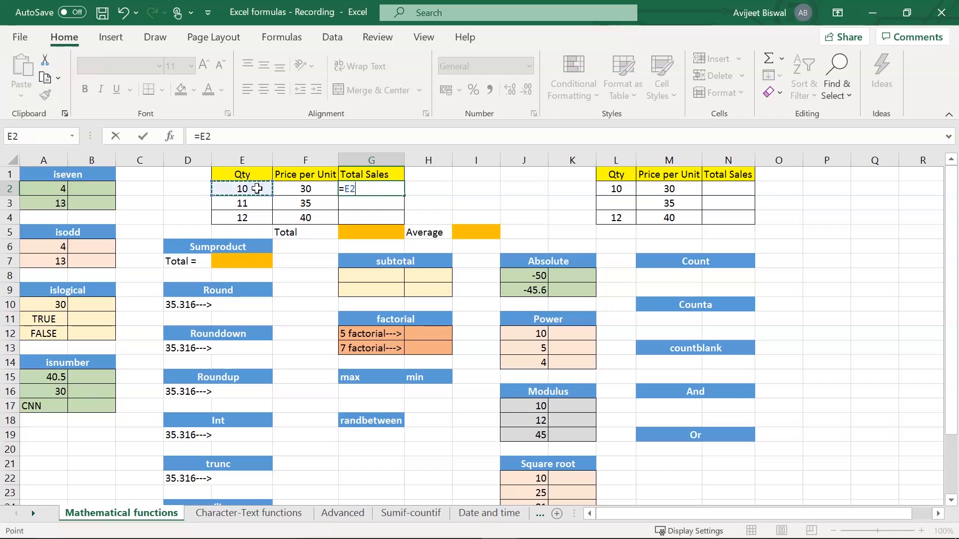
type("*")
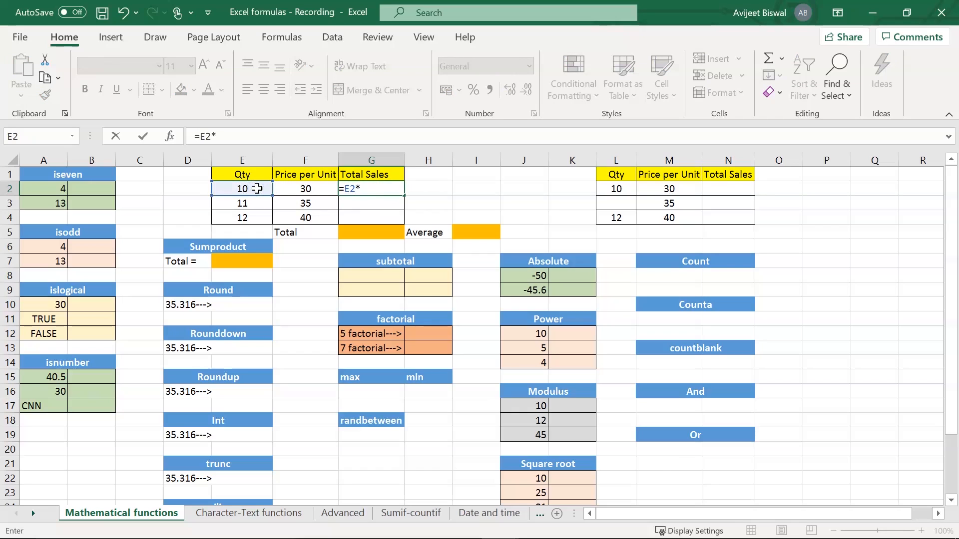
left_click(305, 190)
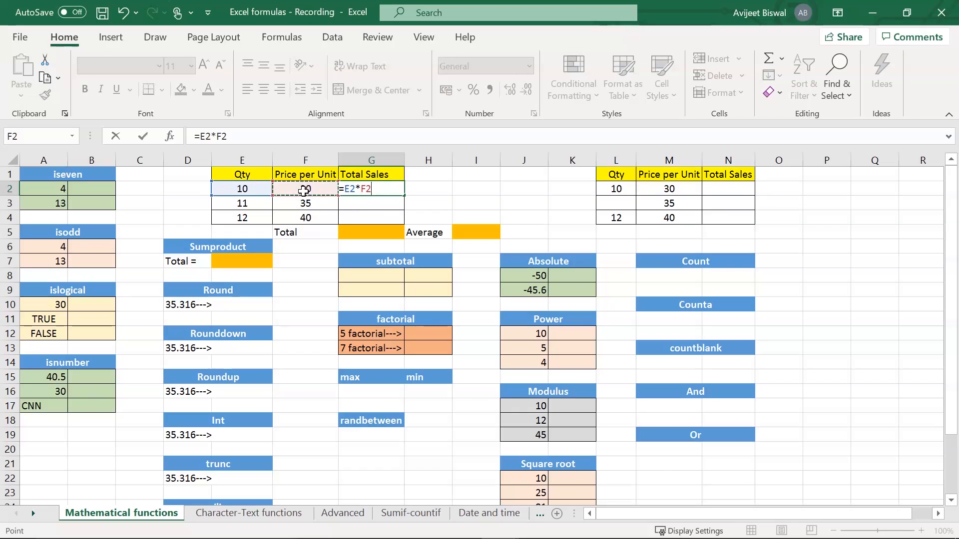
key("Return")
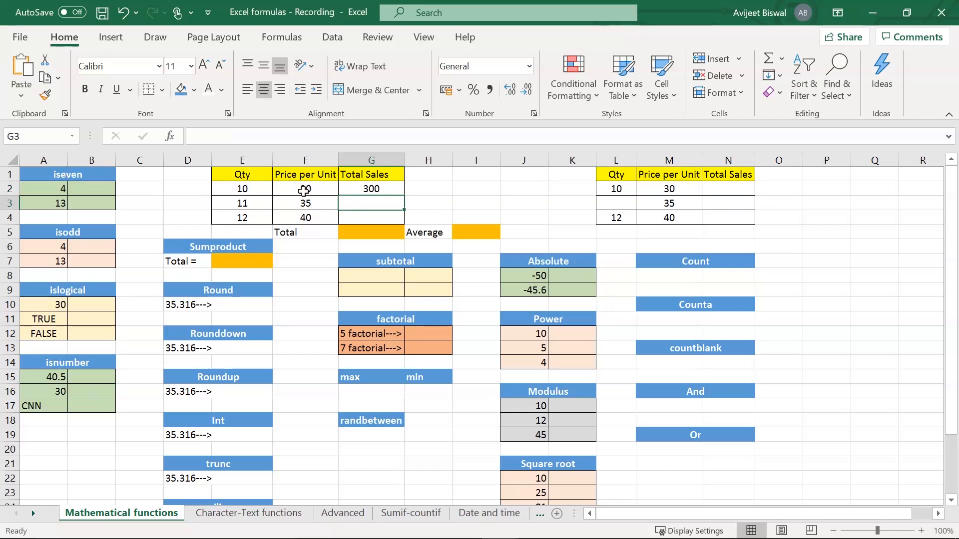
- Fill the total sales formula from G2 down through G4
left_click(372, 189)
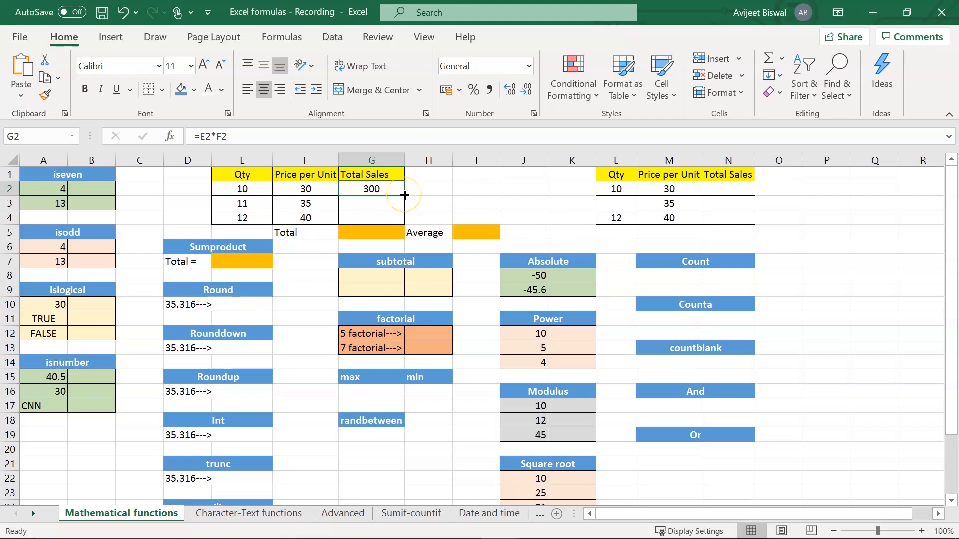
left_click_drag(404, 195, 397, 220)
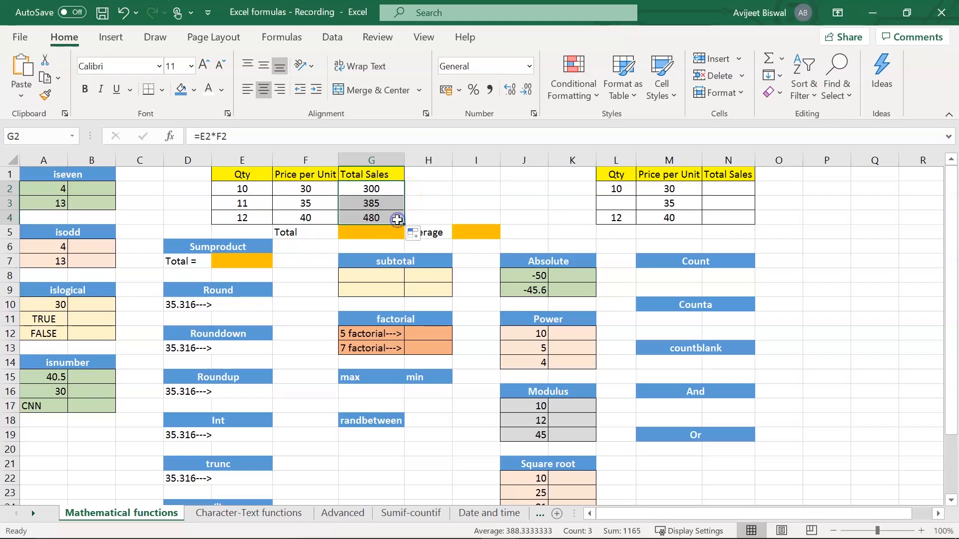
left_click(415, 215)
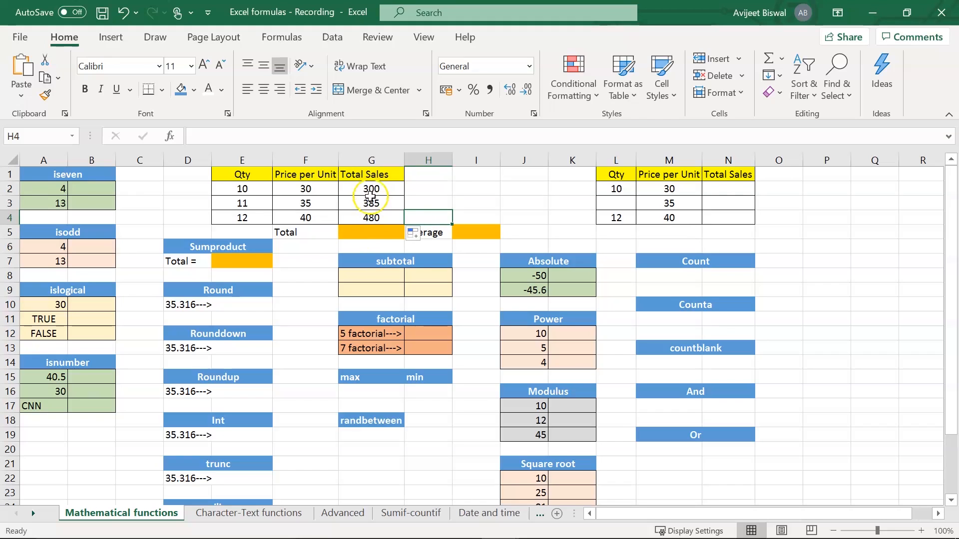
- Total the sales range G2:G4 in cell G5 with the SUM function
left_click(355, 230)
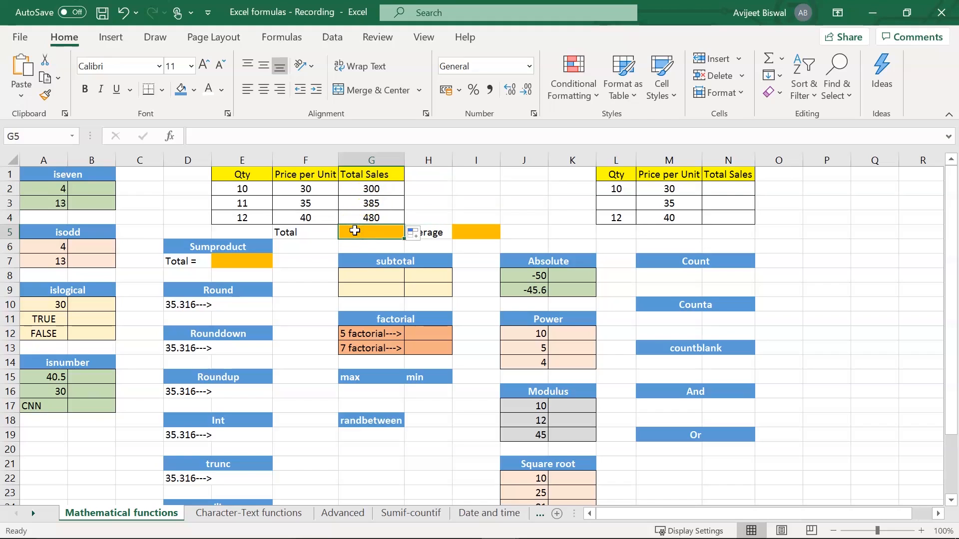
left_click(369, 231)
type("=")
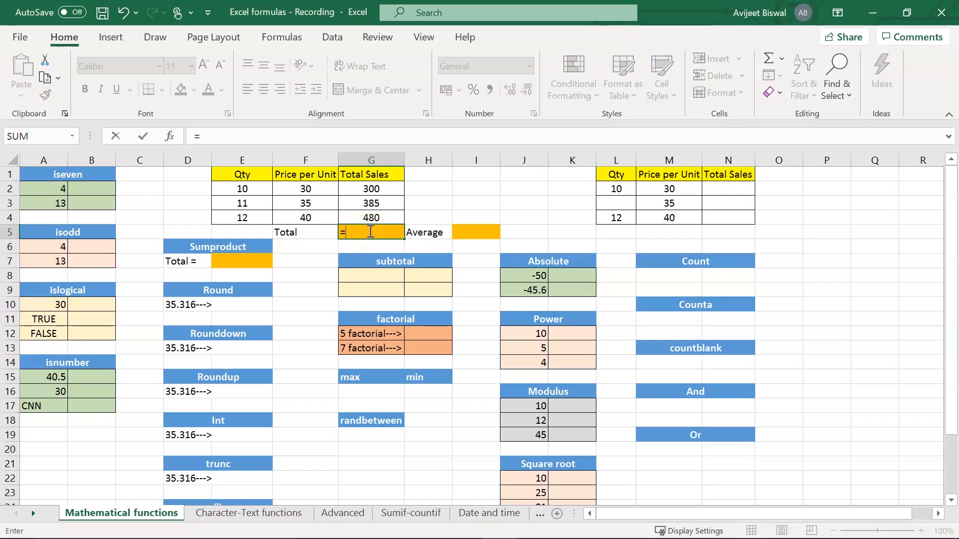
type("sum")
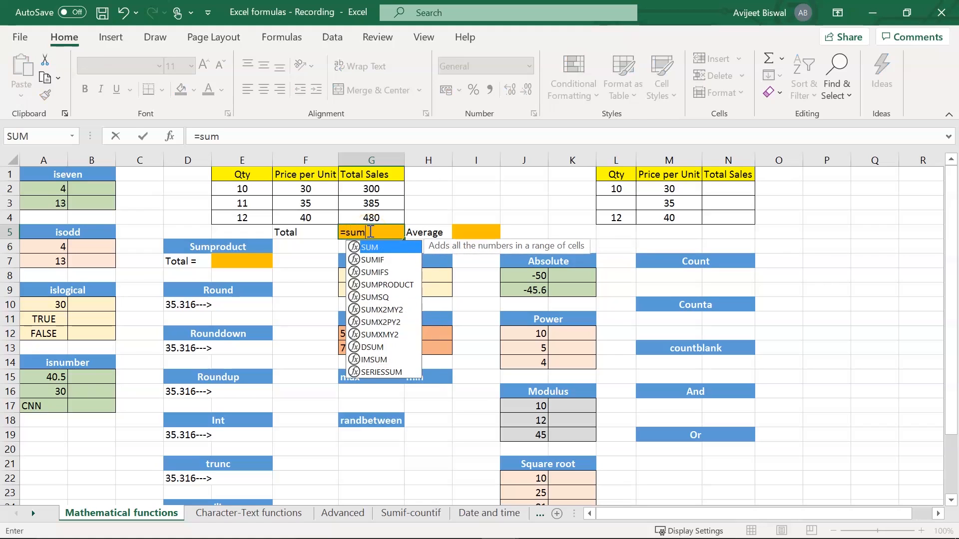
type("(")
left_click_drag(370, 189, 368, 212)
left_click_drag(368, 214, 368, 215)
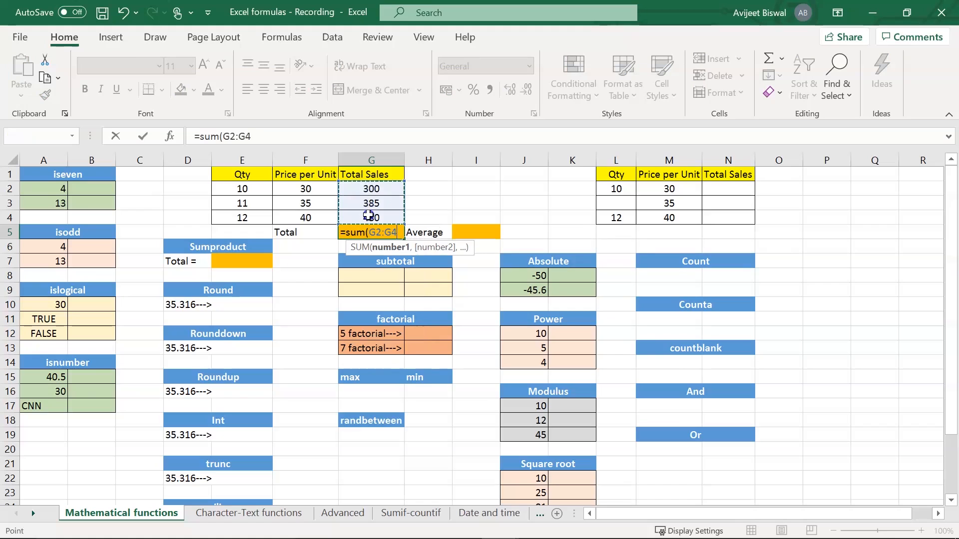
type(")")
key("Return")
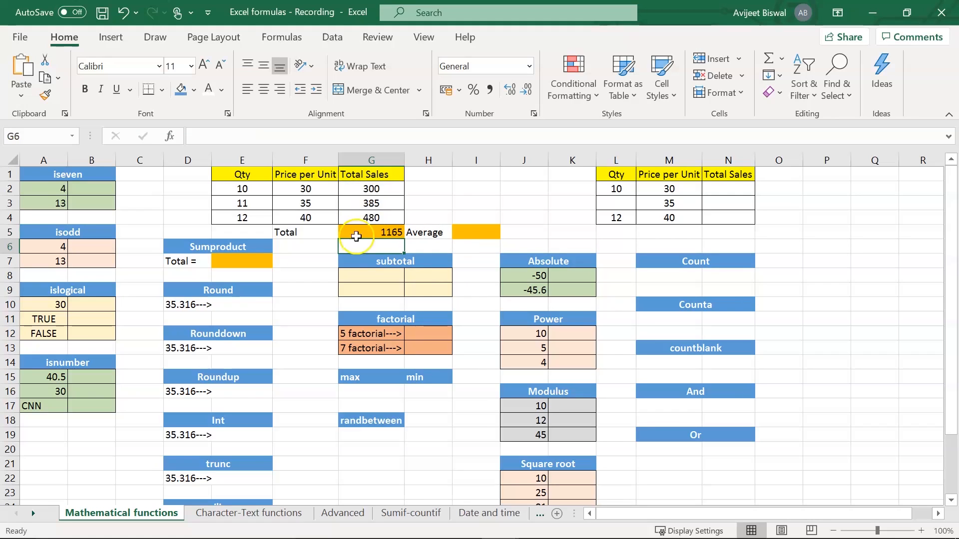
left_click(362, 232)
left_click(367, 232)
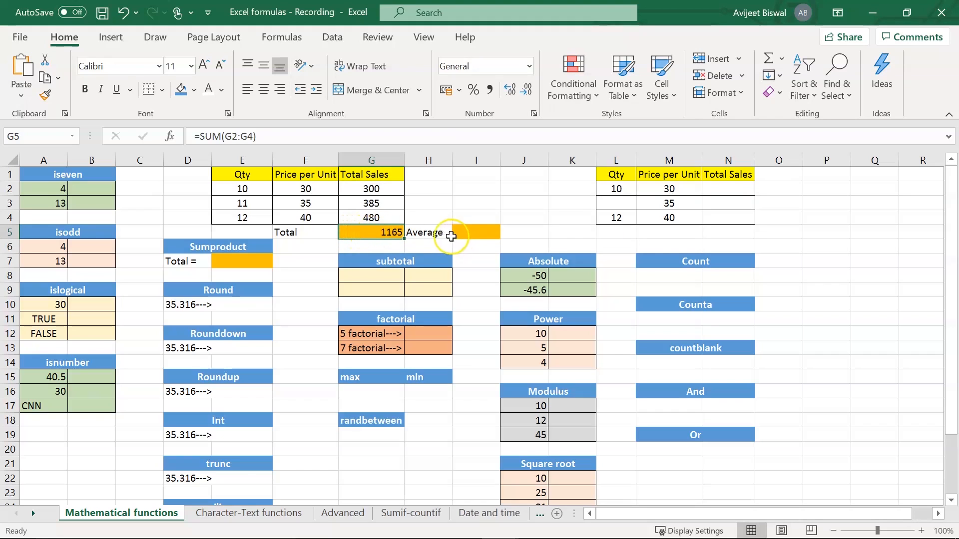
- Calculate the average of the sales range G2:G4 in cell I5 with the AVERAGE function
left_click(464, 235)
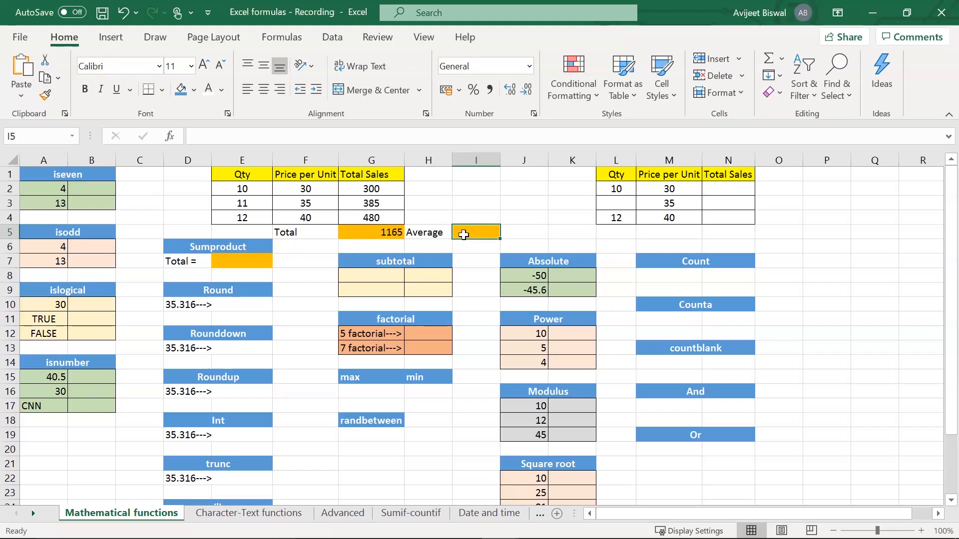
type("=aver")
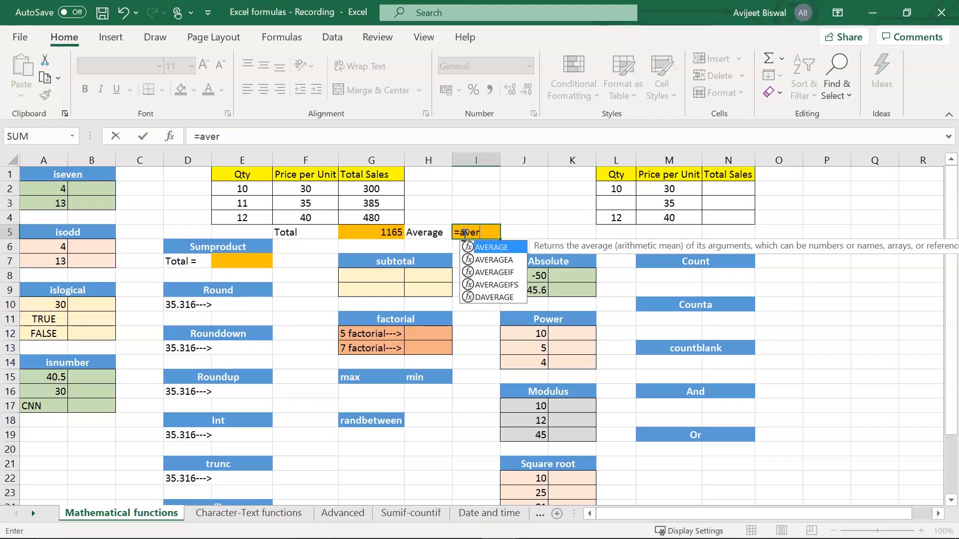
key("Tab")
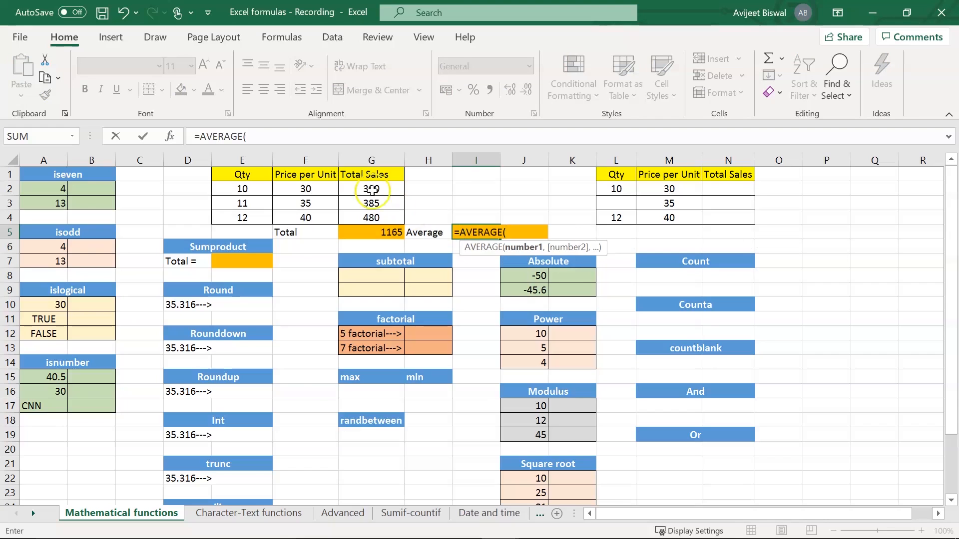
left_click_drag(370, 189, 360, 214)
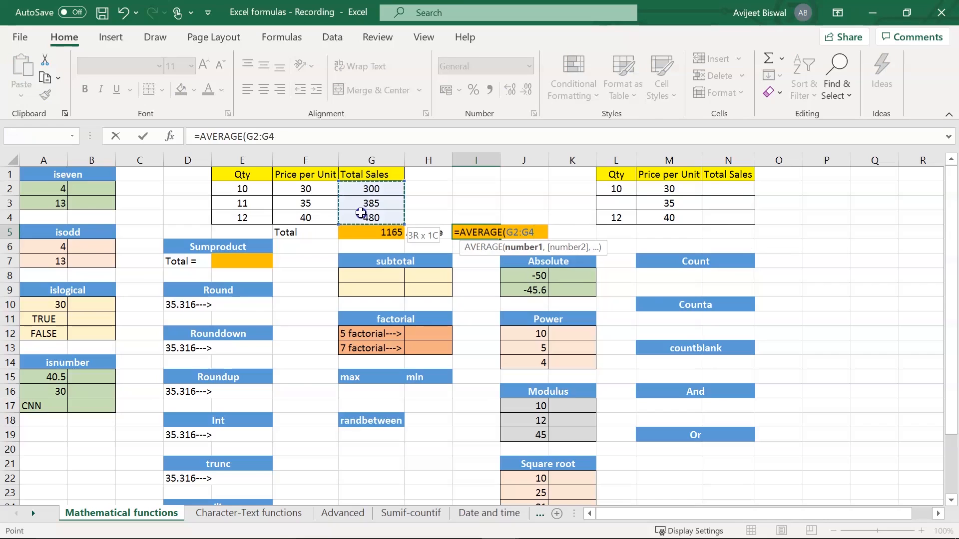
type(")")
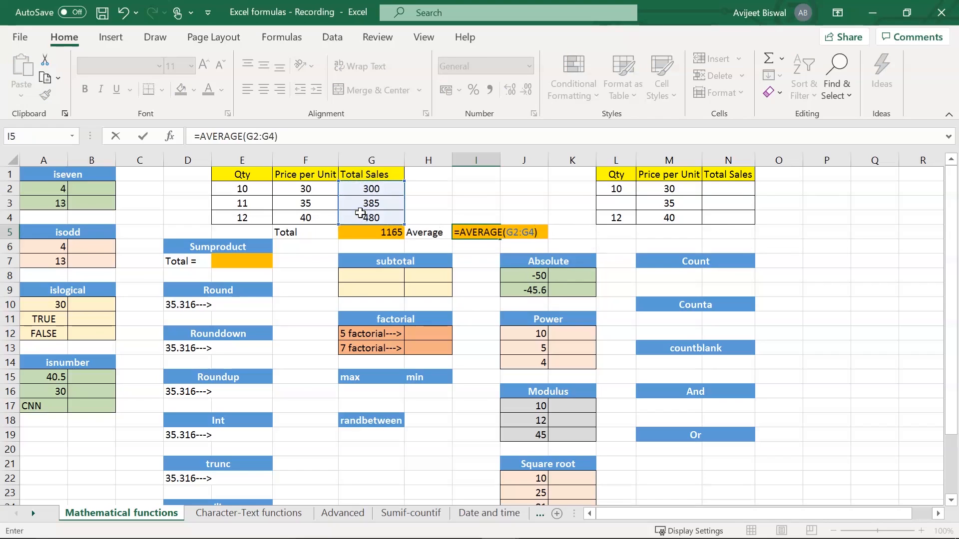
key("ctrl+Return")
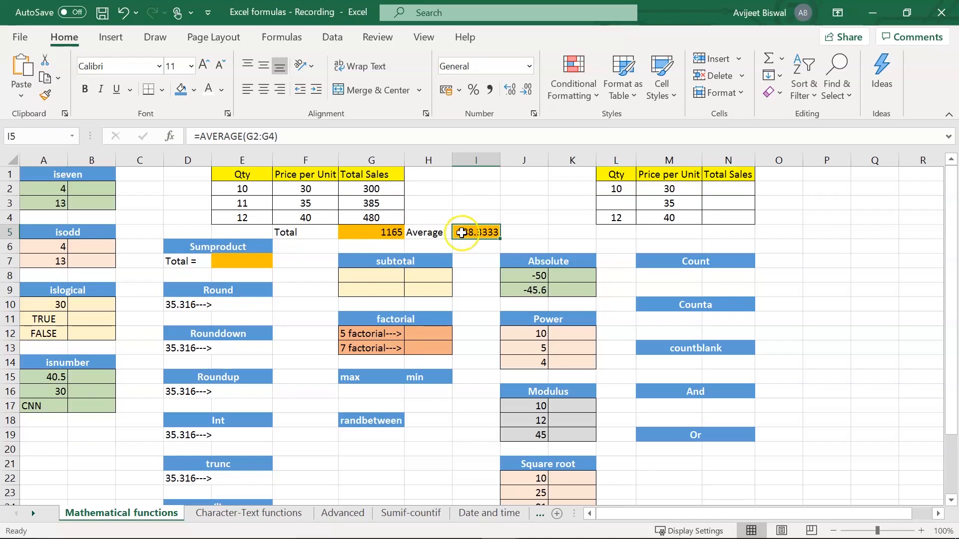
- Compute total sales in cell E7 with SUMPRODUCT over the quantity range E2:E4 and the price range F2:F4
left_click(252, 260)
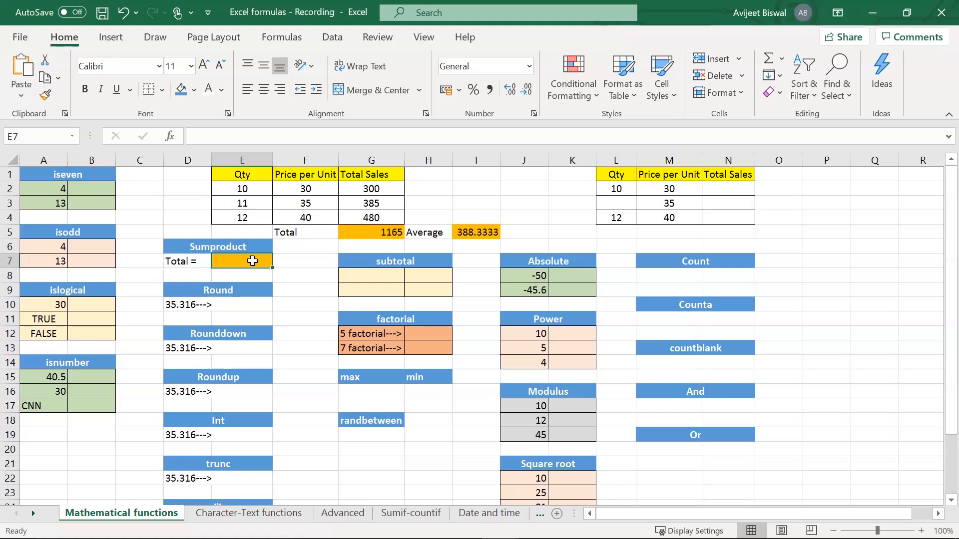
type("=")
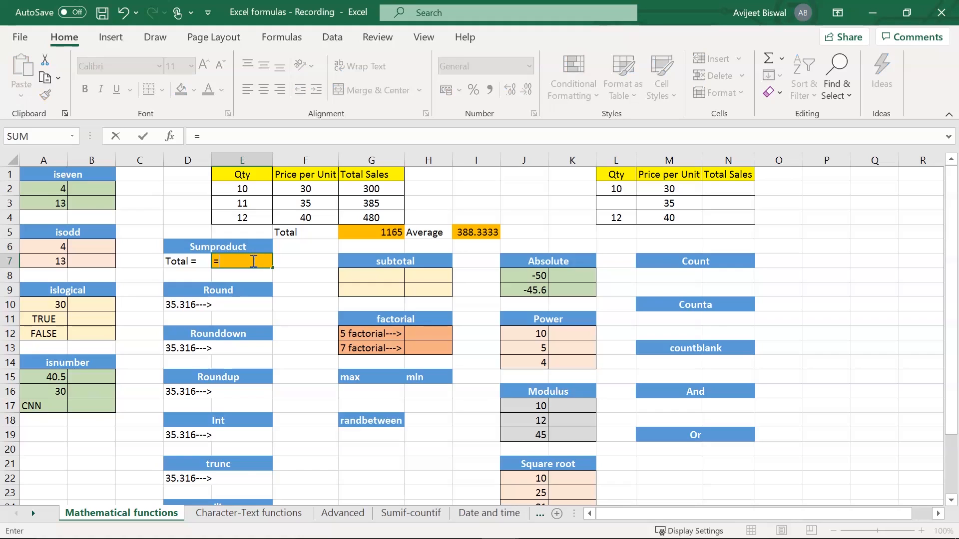
type("sumpr")
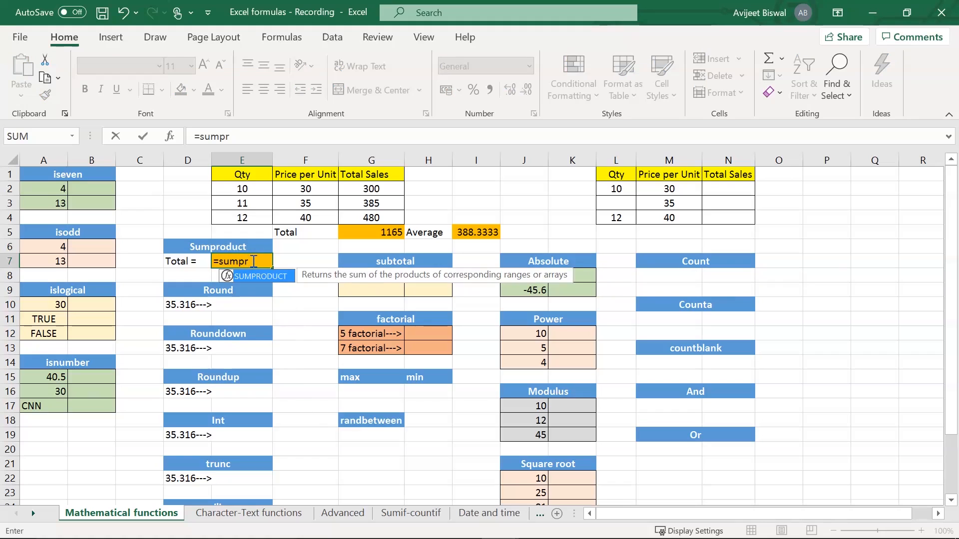
key("Tab")
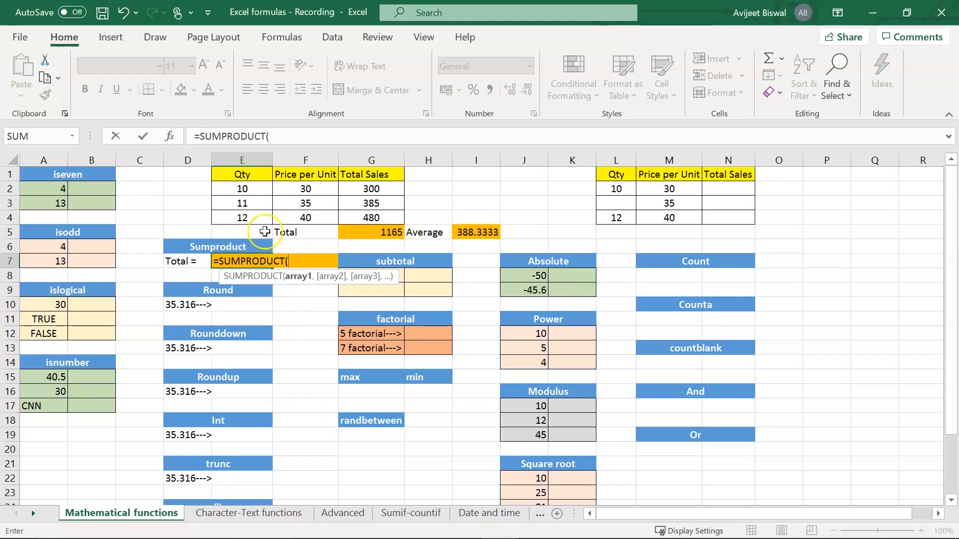
left_click_drag(242, 189, 241, 215)
type(",")
left_click_drag(298, 183, 296, 213)
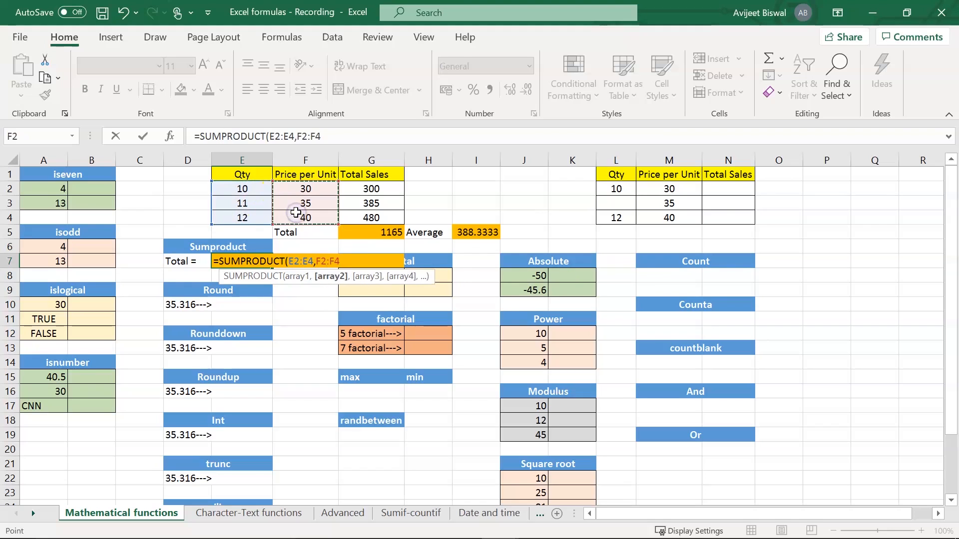
type(")")
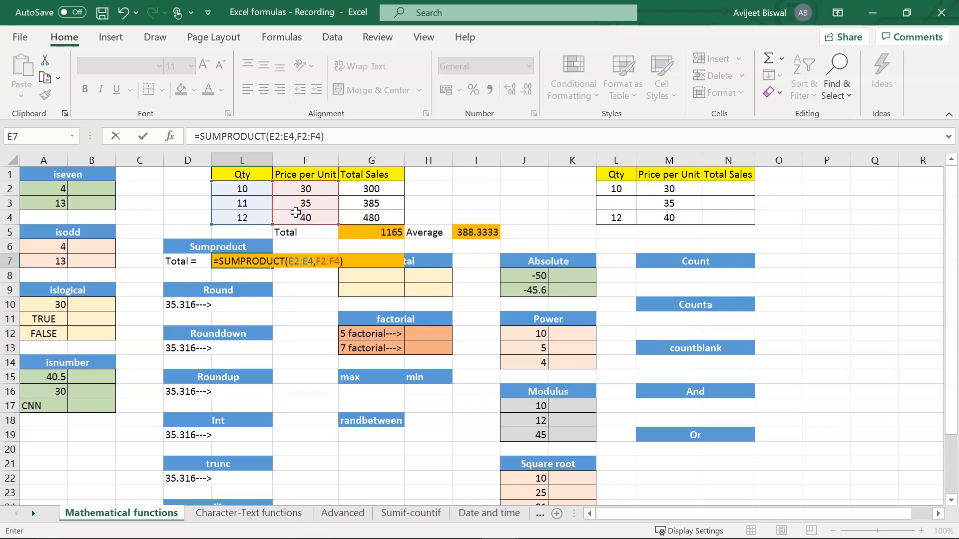
key("Return")
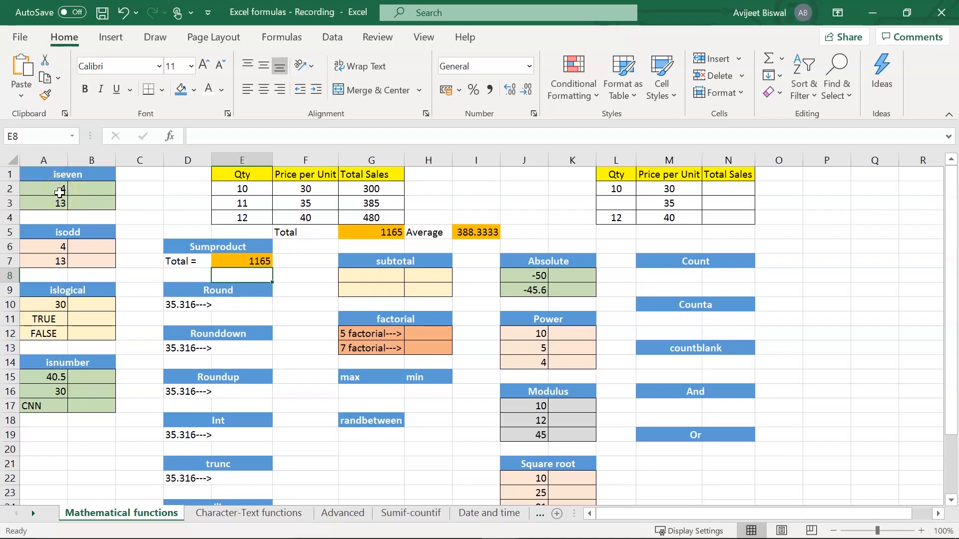
left_click(66, 173)
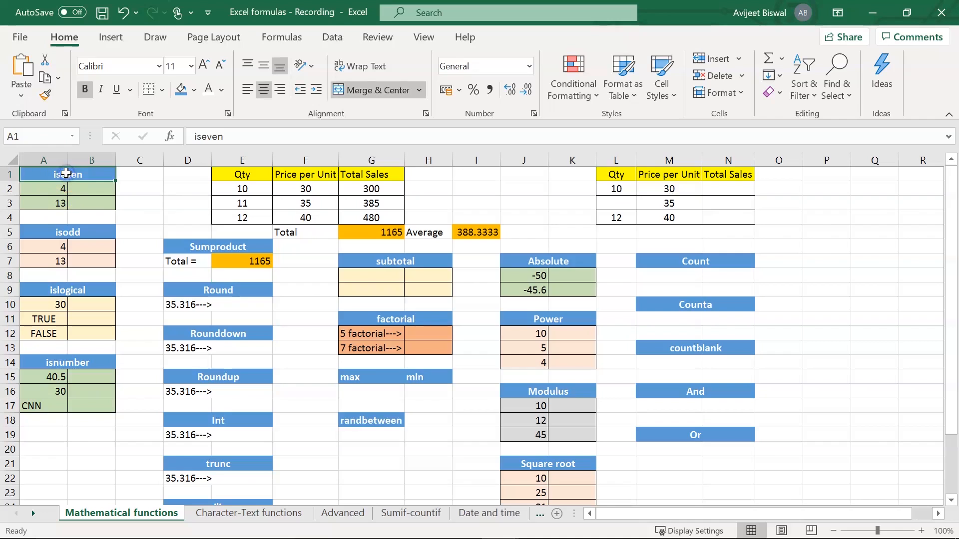
left_click(59, 232)
left_click(49, 291)
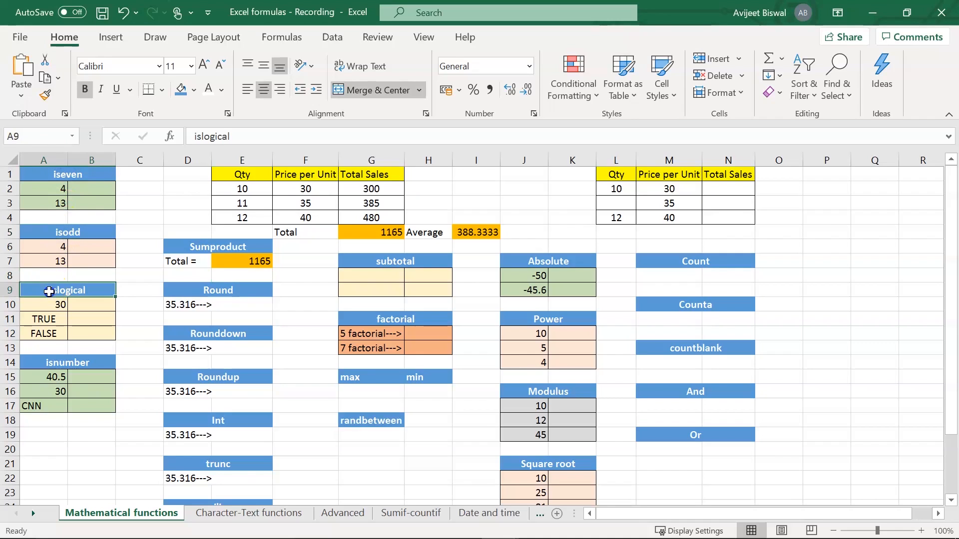
left_click(106, 173)
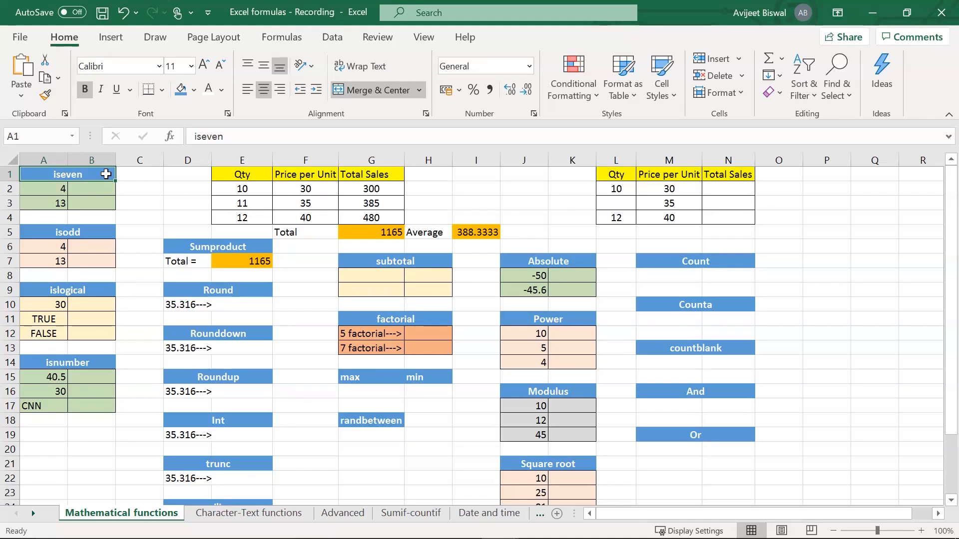
left_click(60, 190)
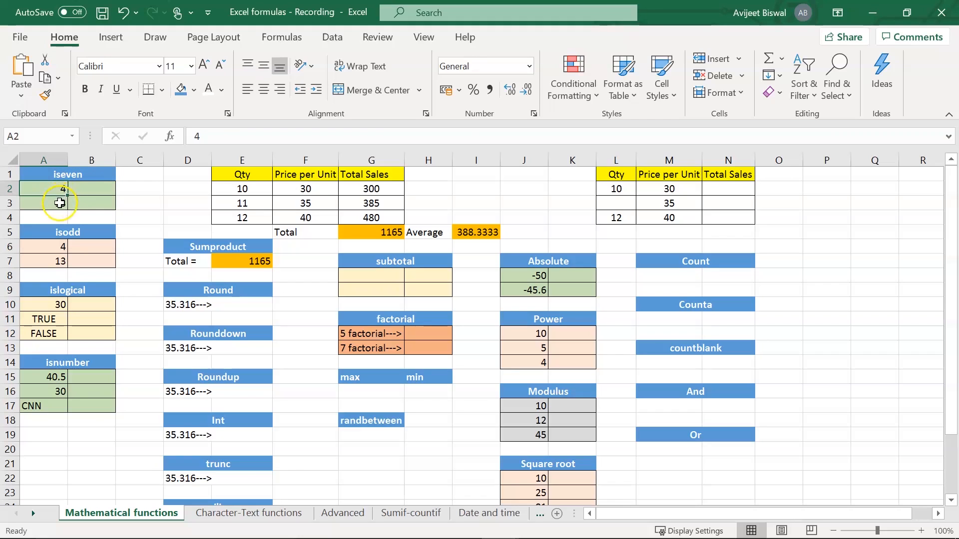
- Check in cell B2 whether the number in A2 is even with the ISEVEN function
left_click(92, 192)
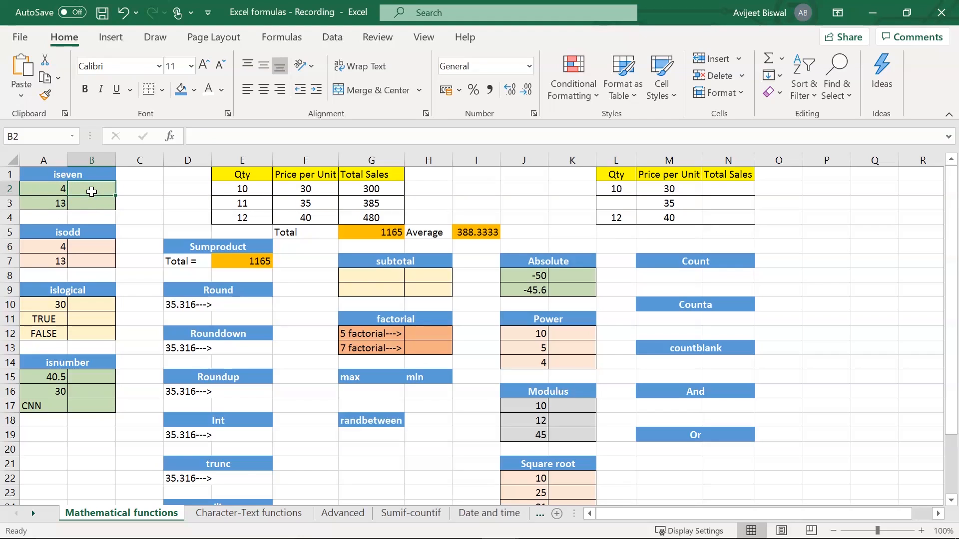
type("=")
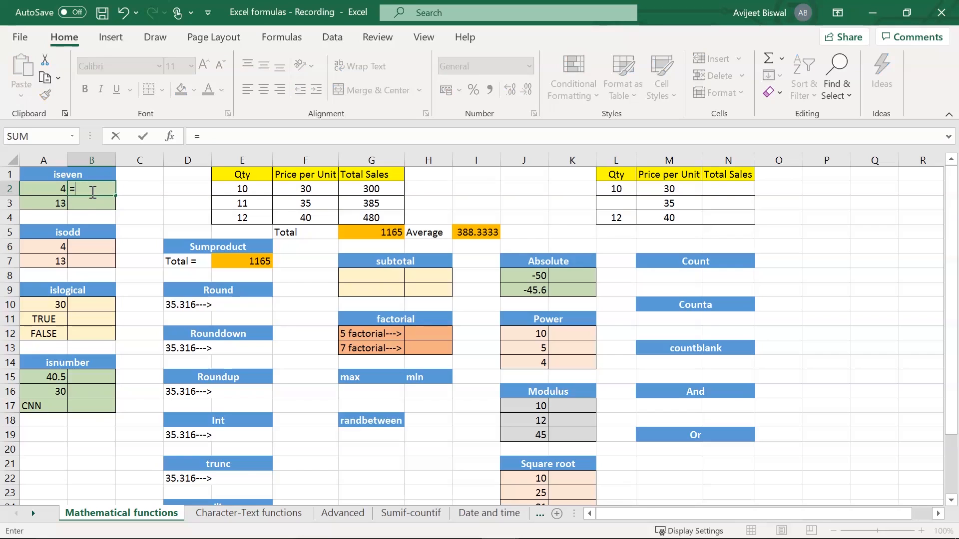
type("is")
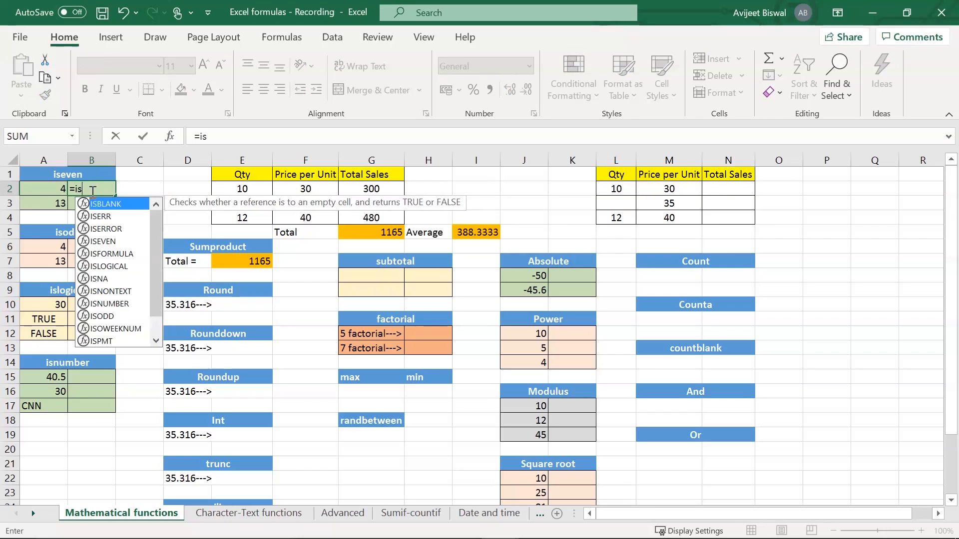
type("eve")
key("Tab")
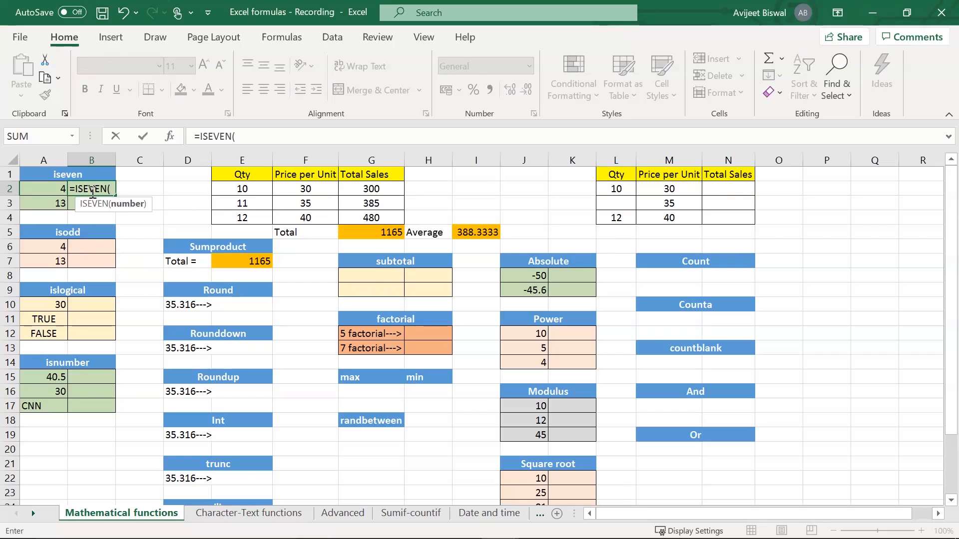
left_click(48, 189)
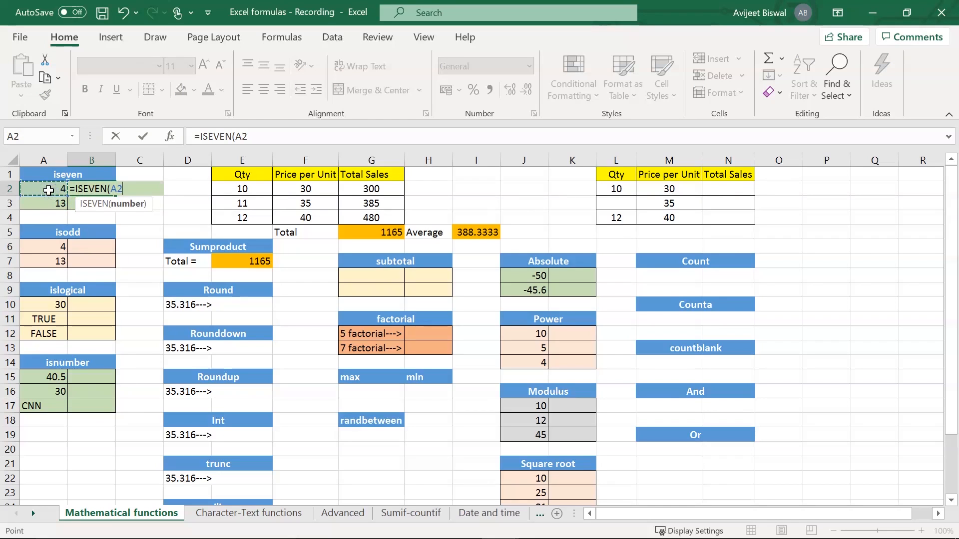
type(")")
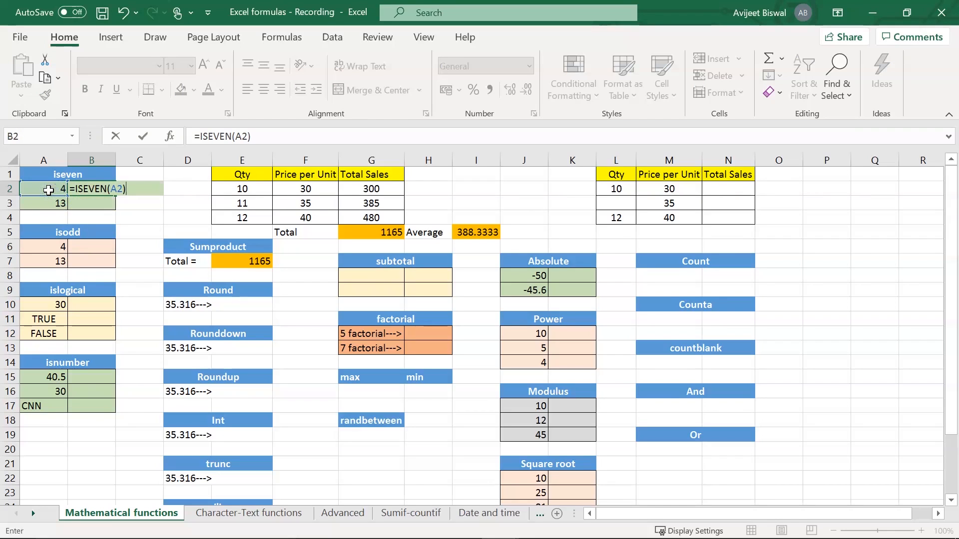
key("Return")
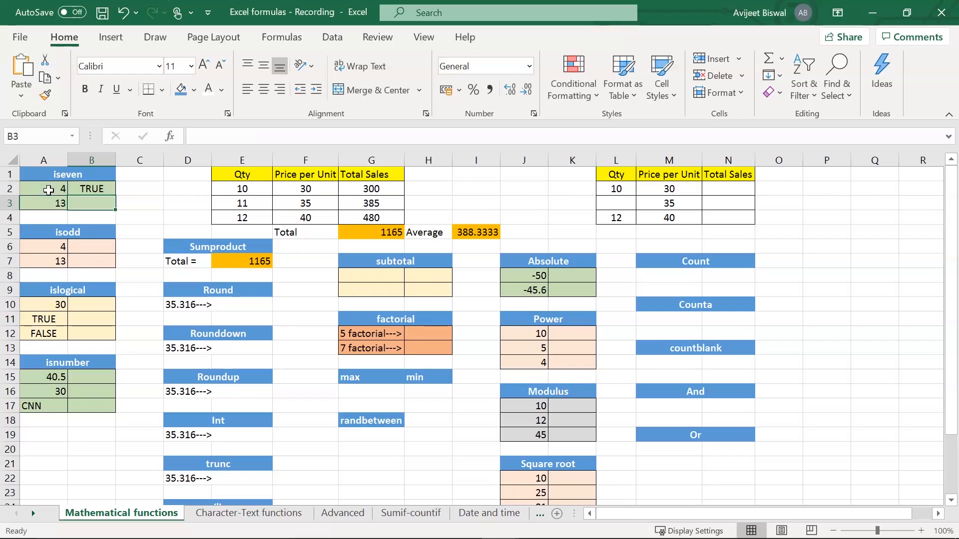
left_click(92, 189)
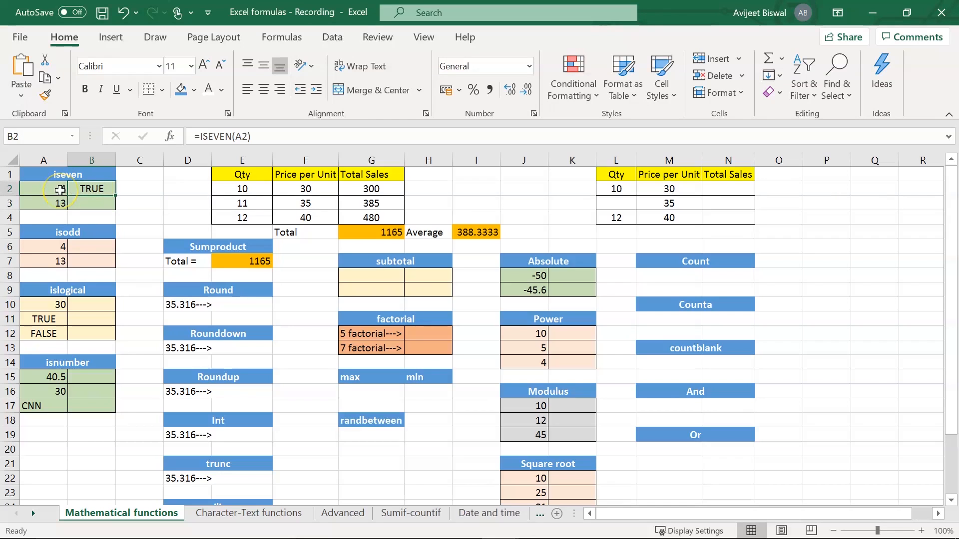
- Test the number in A3 for evenness in cell B3 using ISEVEN
left_click(83, 204)
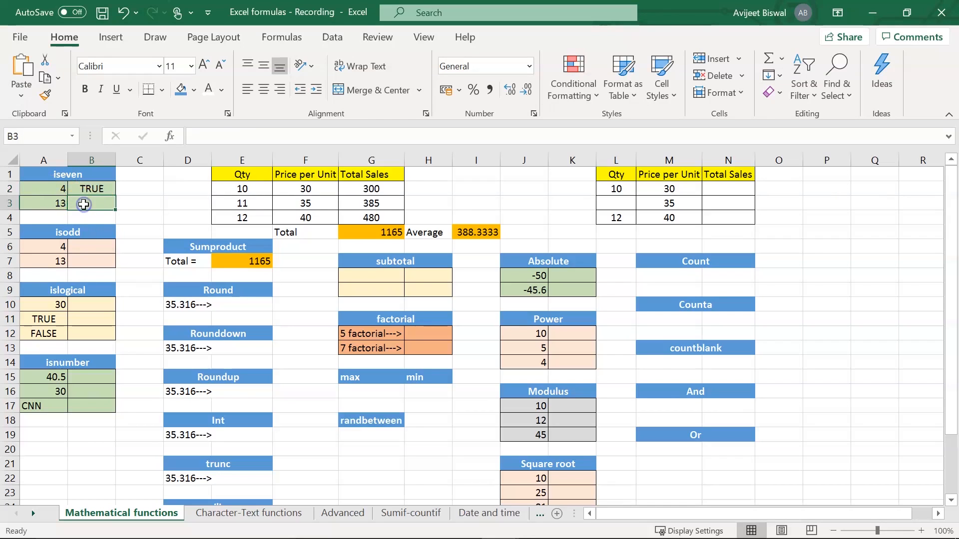
type("=")
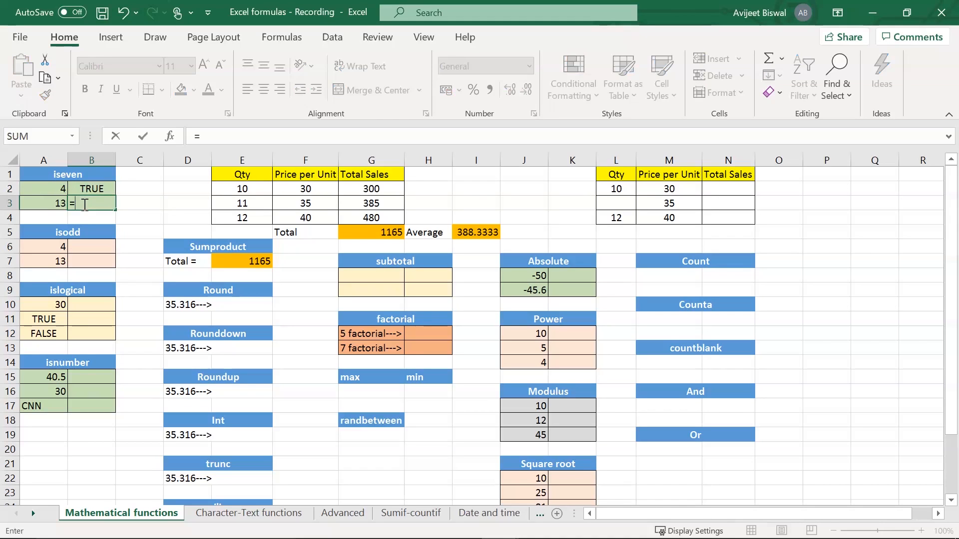
type("iseve")
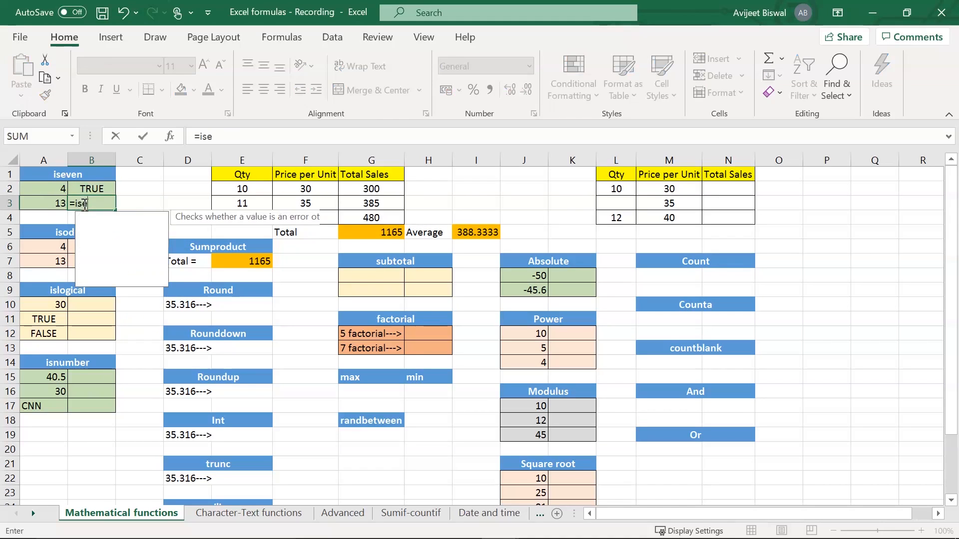
key("Tab")
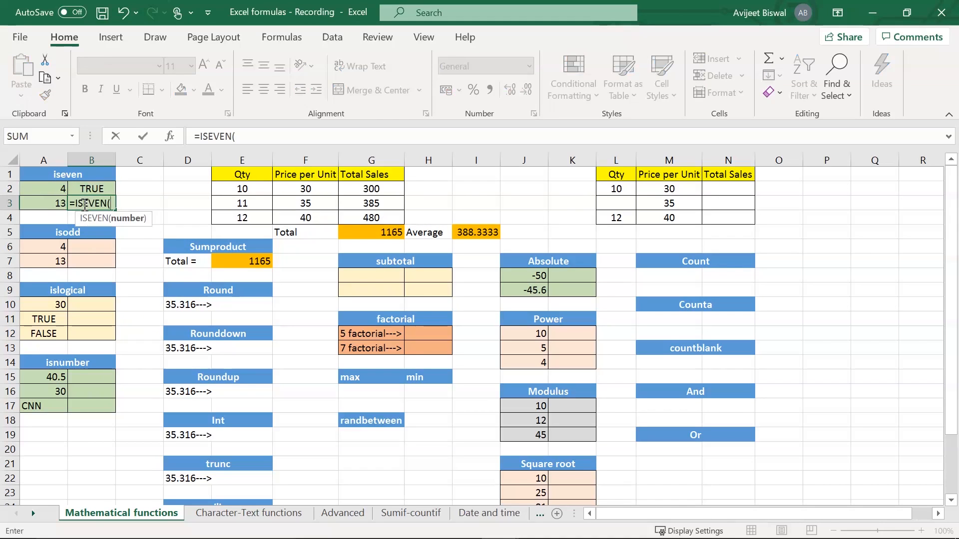
left_click(53, 203)
type(")")
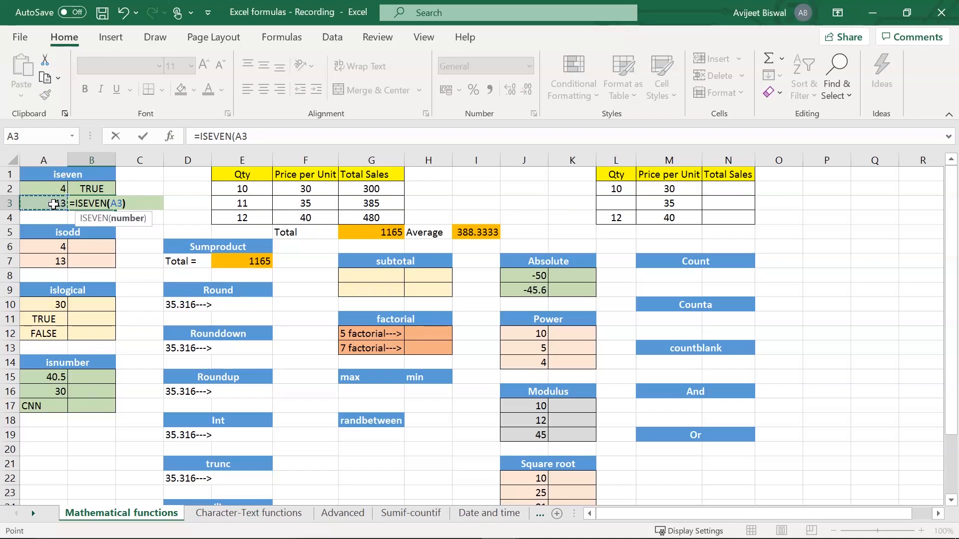
key("Return")
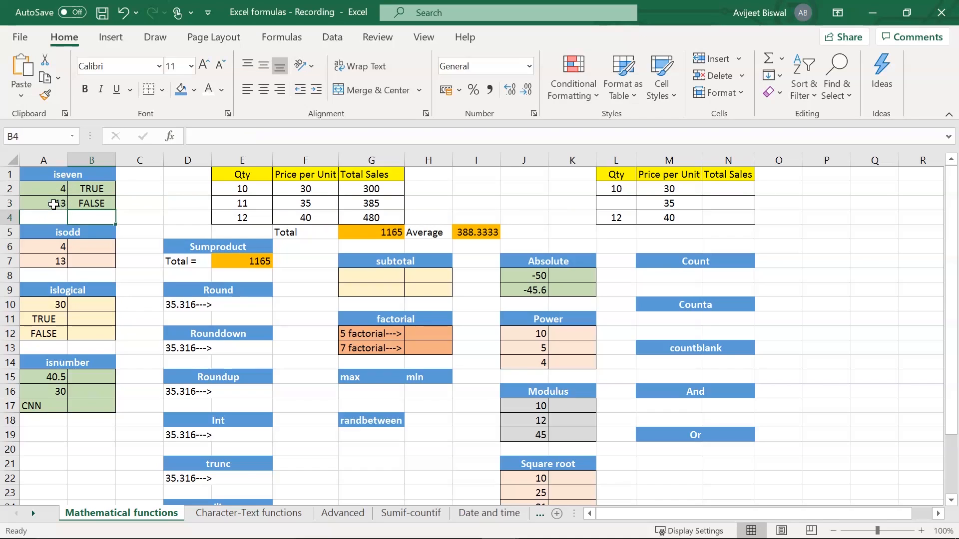
left_click(88, 204)
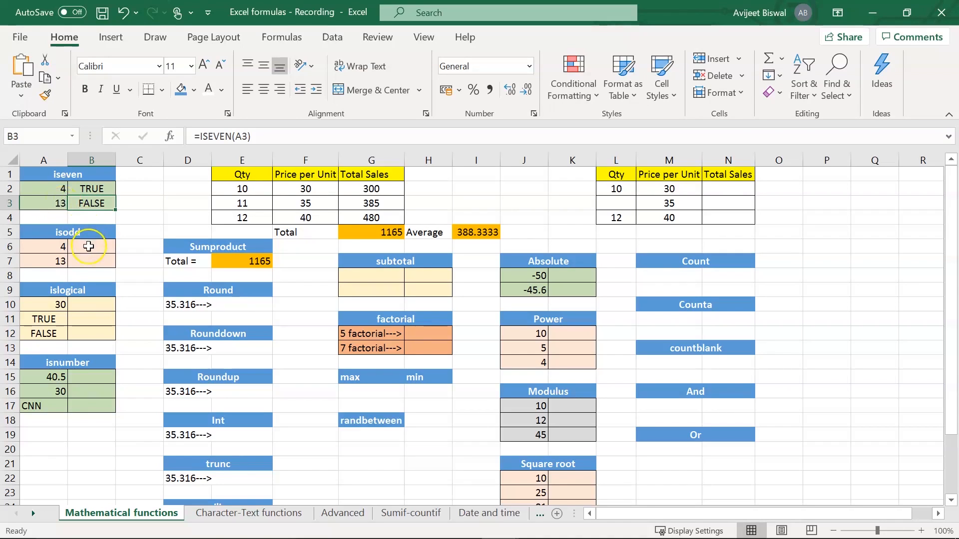
- Under the isodd heading, check in cell B6 whether A6 is odd with the ISODD function
left_click(74, 230)
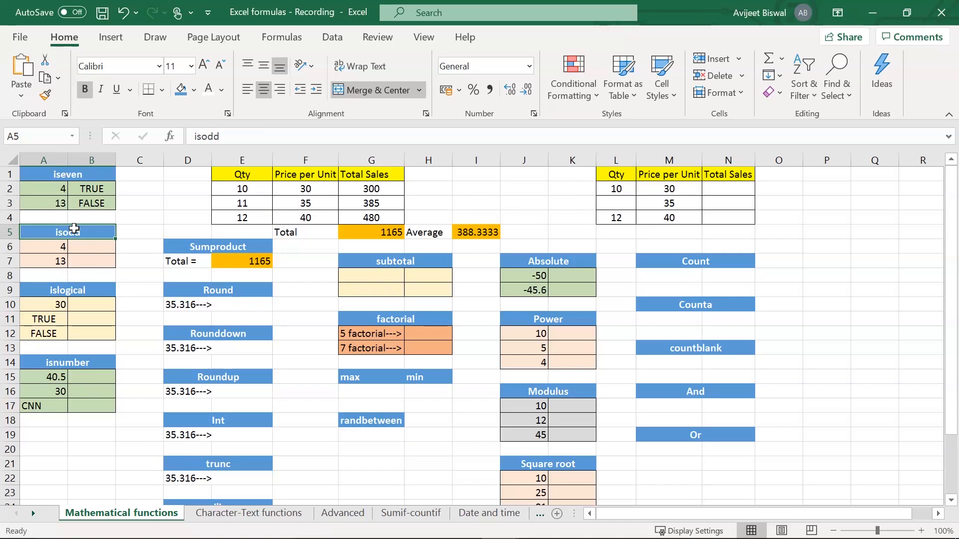
left_click(79, 246)
type("=")
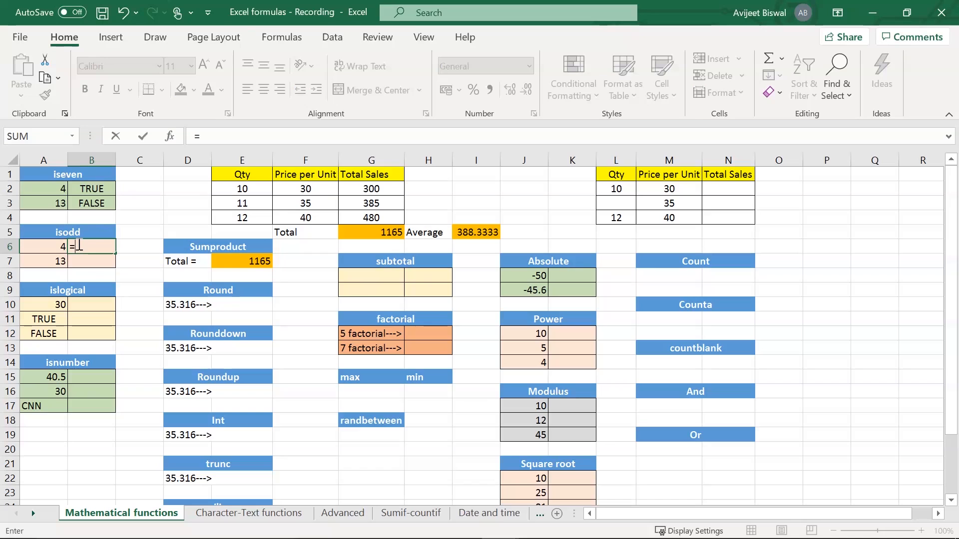
type("isodd")
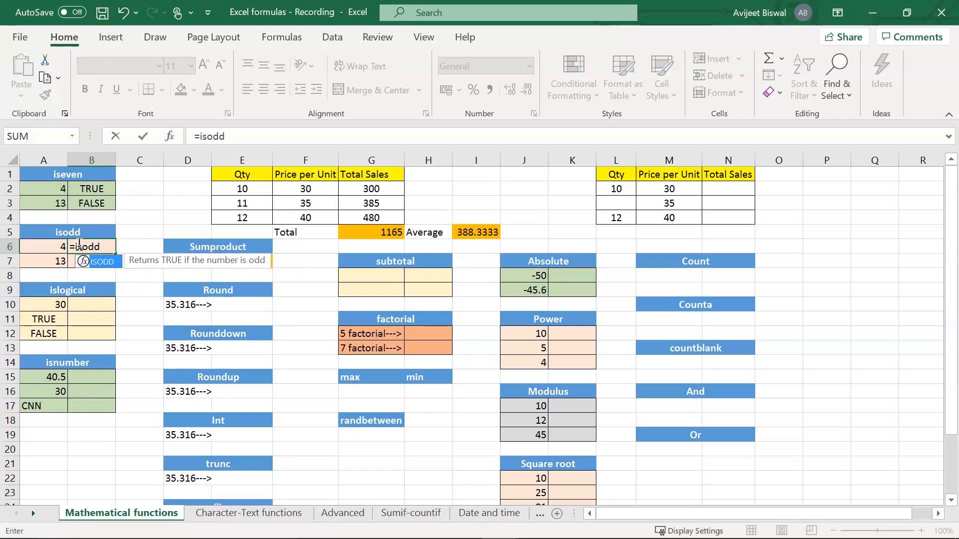
key("Tab")
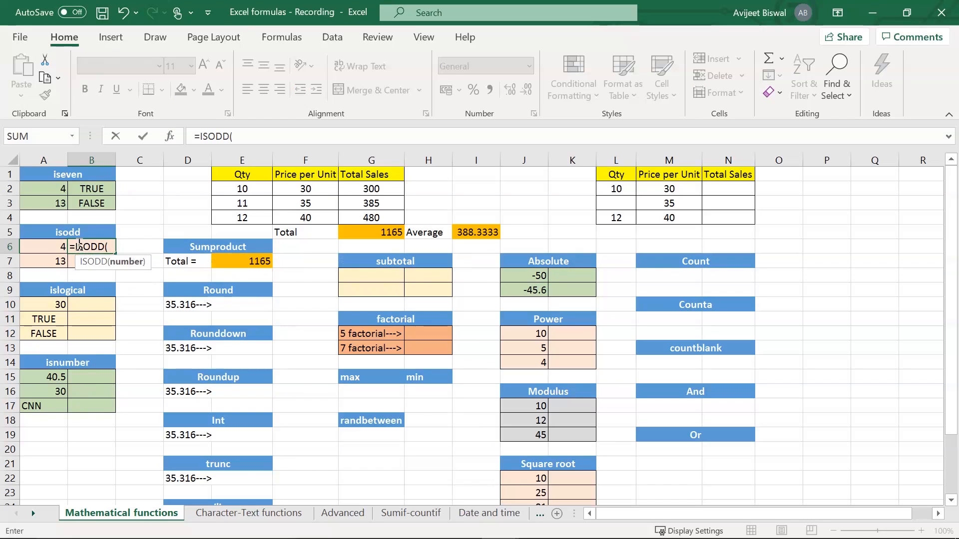
left_click(49, 248)
type(")")
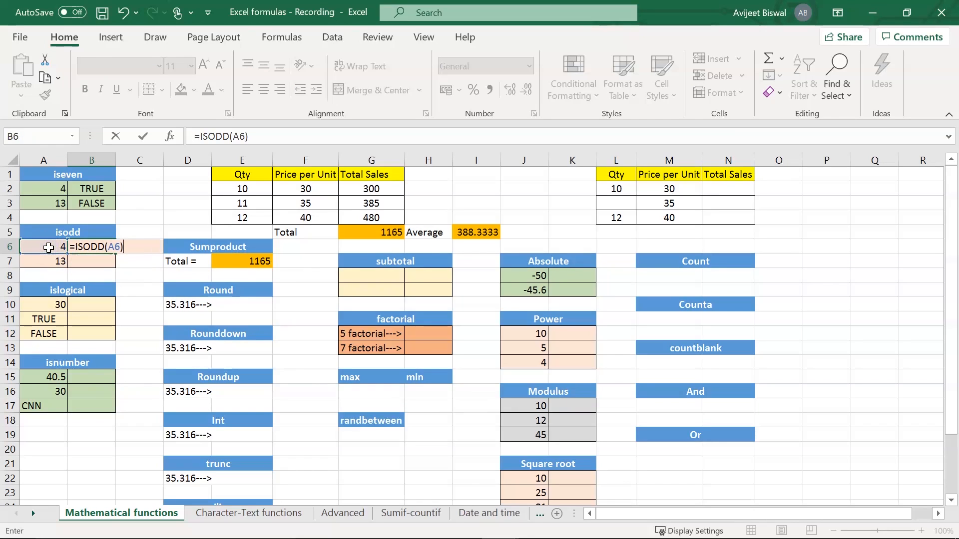
key("Return")
left_click(102, 246)
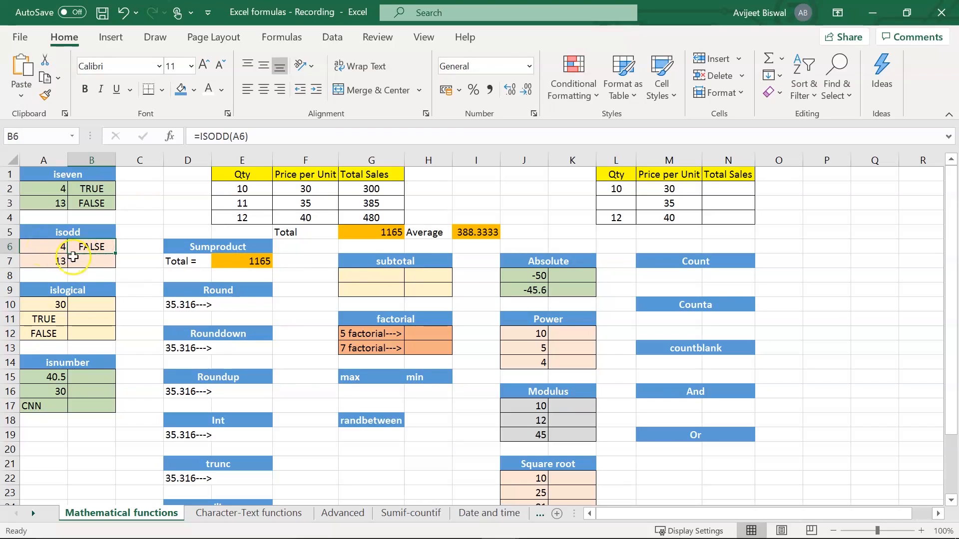
- Enter an ISODD formula in cell B7 that tests the number in A7
left_click(92, 263)
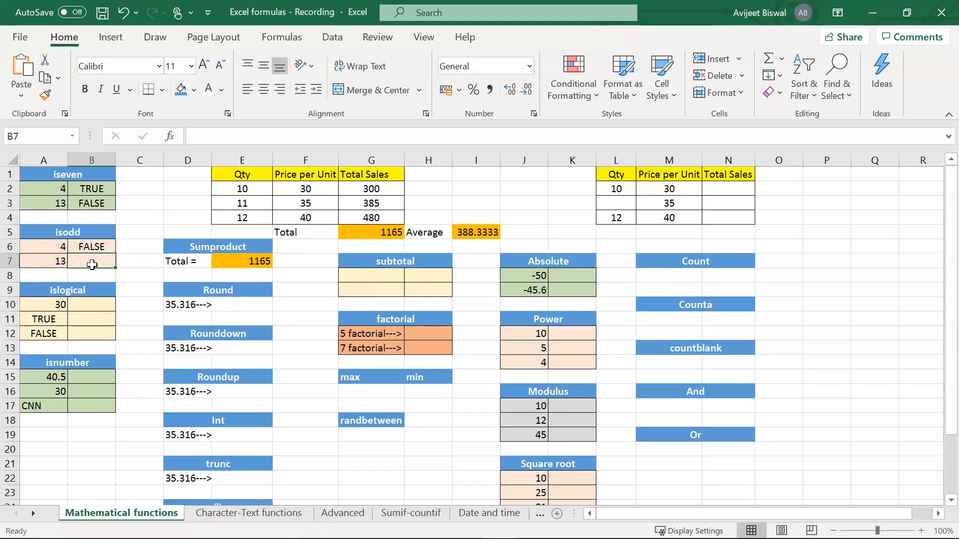
type("=")
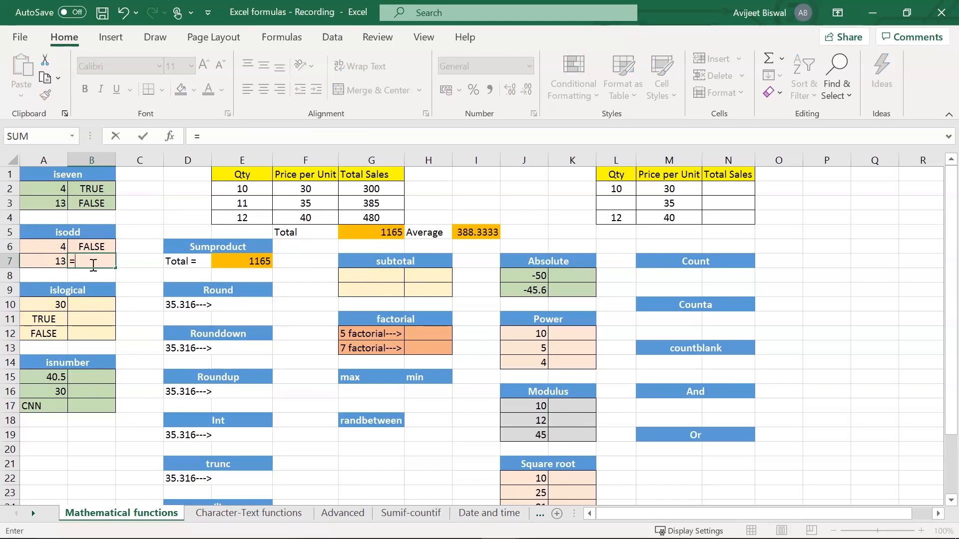
type("isodd")
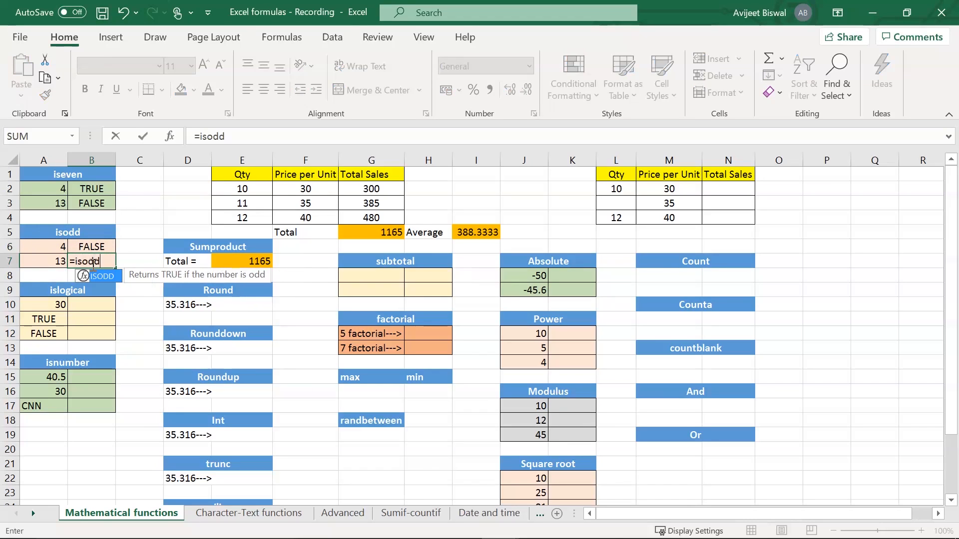
key("Tab")
left_click(51, 259)
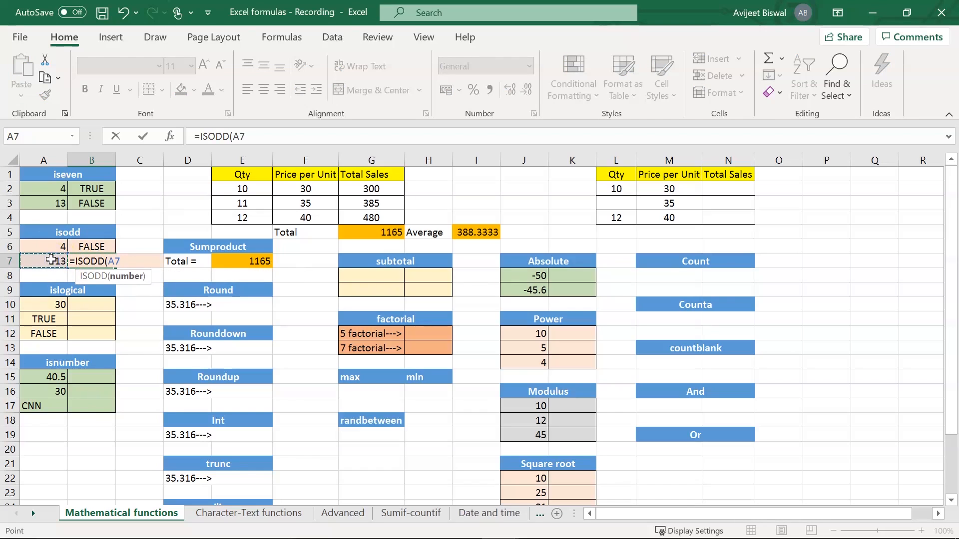
type(")")
key("Return")
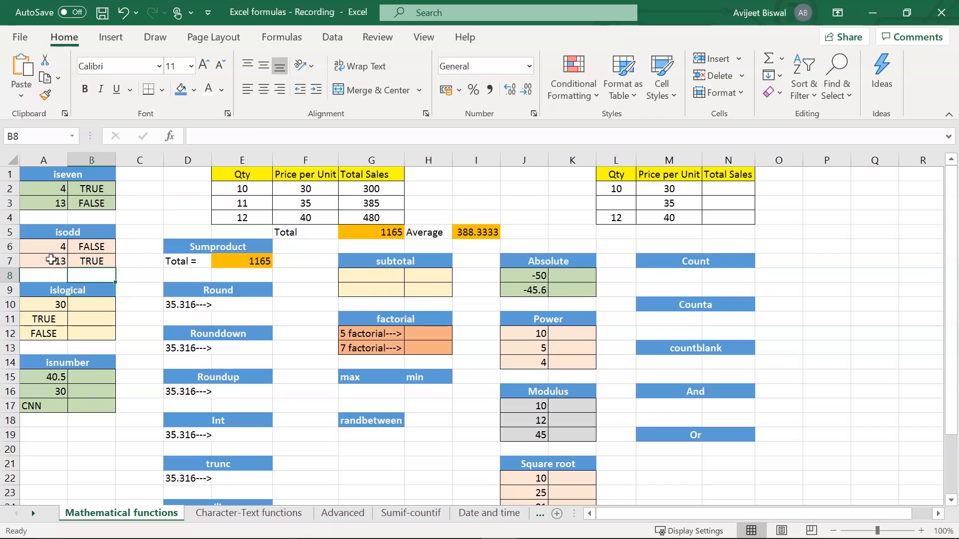
left_click(100, 260)
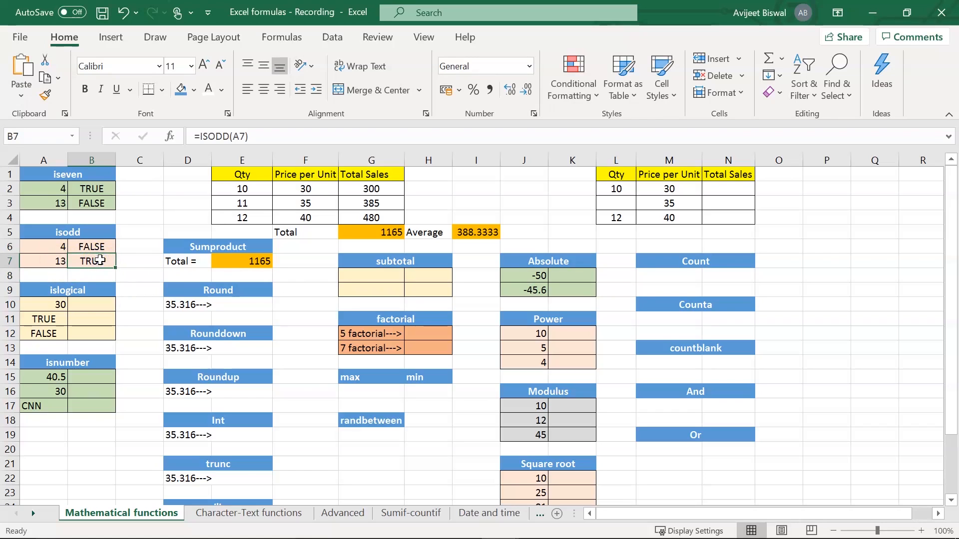
- Check in cell B10 whether A10 holds a logical value with the ISLOGICAL function
left_click(85, 306)
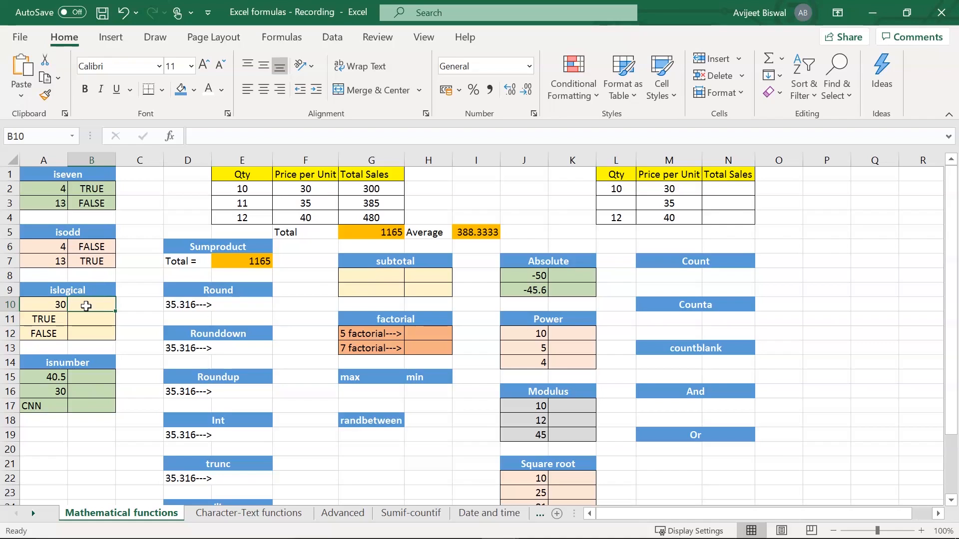
left_click(56, 305)
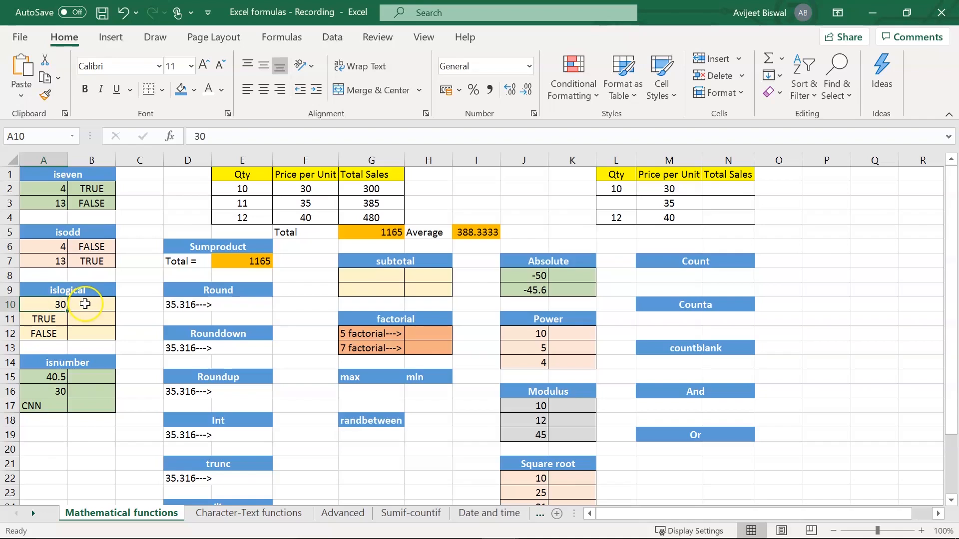
left_click(87, 304)
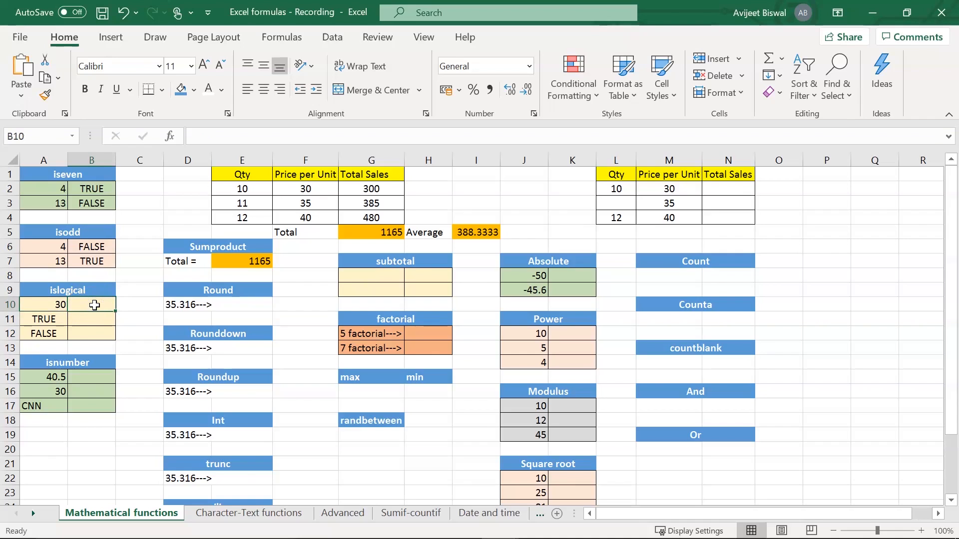
type("=islog")
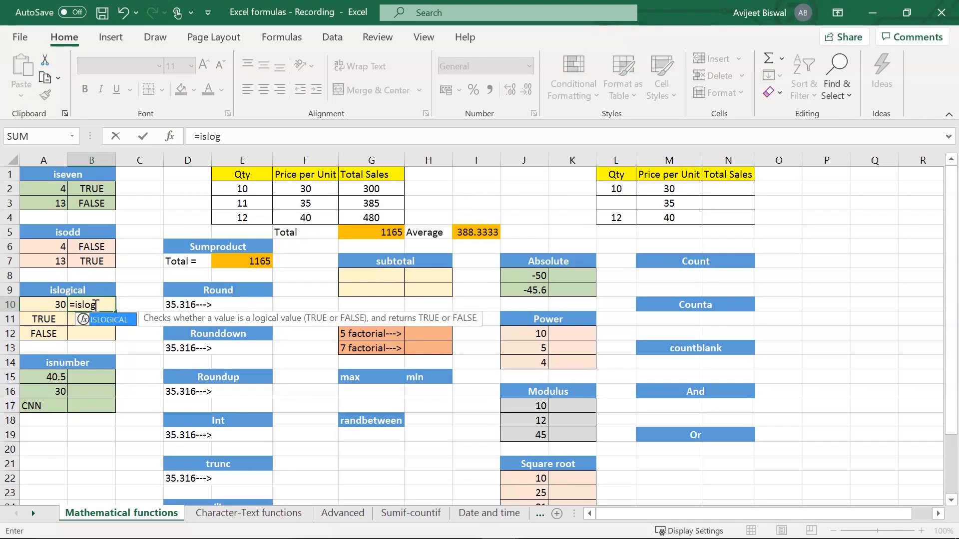
key("Tab")
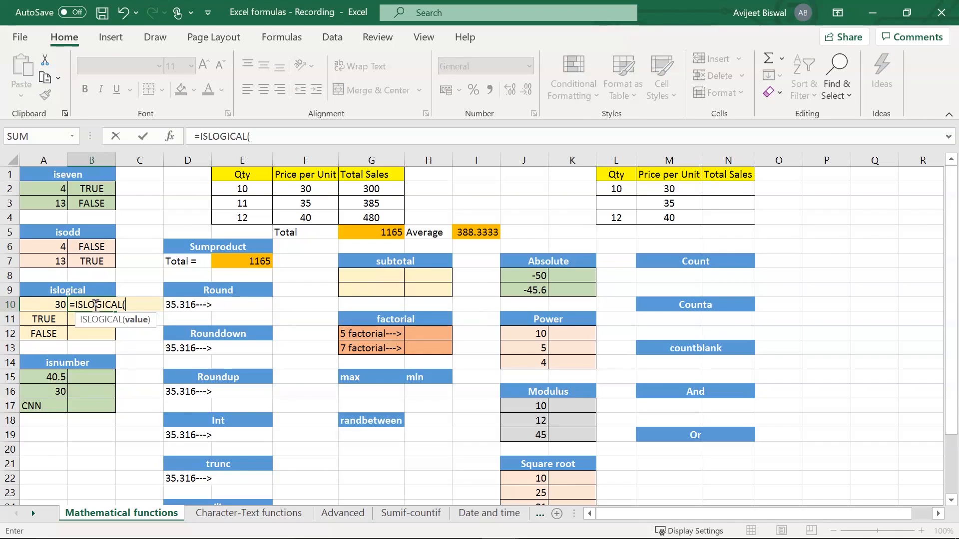
left_click(42, 306)
type(")")
key("Return")
left_click(90, 306)
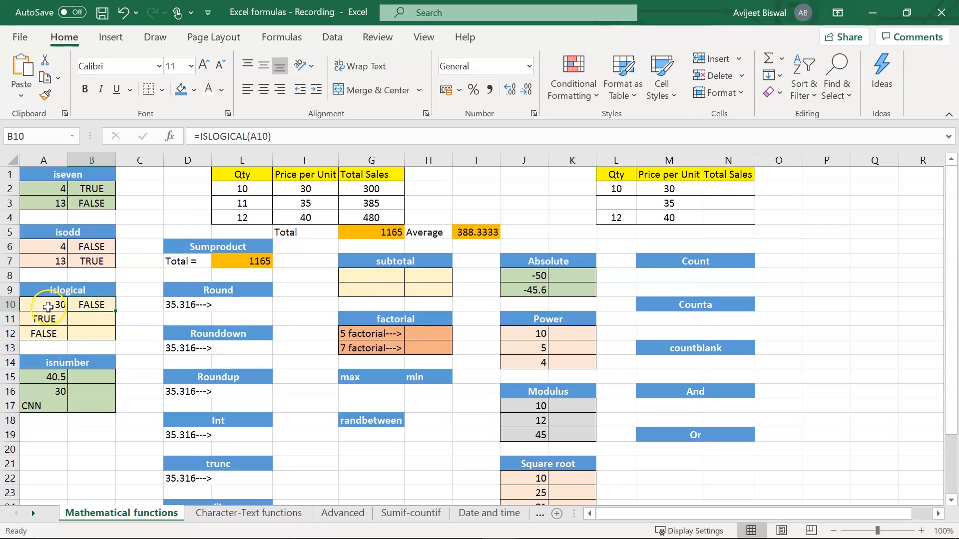
- Enter an ISLOGICAL formula in cell B11 that tests the value in A11
left_click(88, 320)
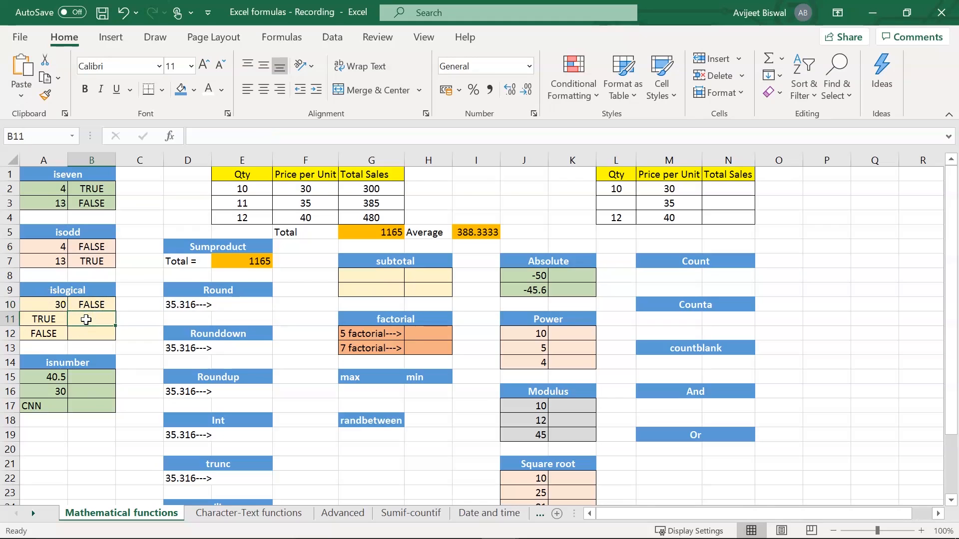
type("=islo")
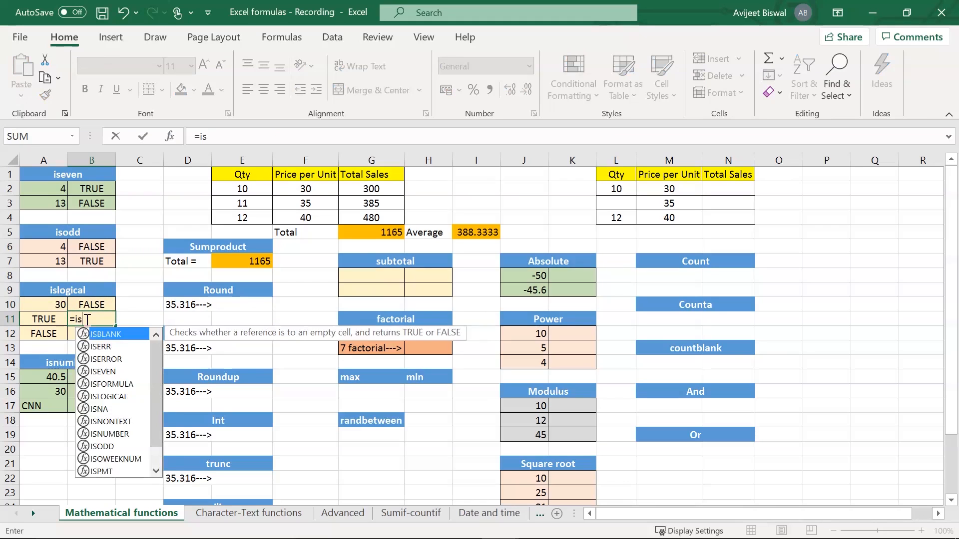
key("Tab")
left_click(52, 320)
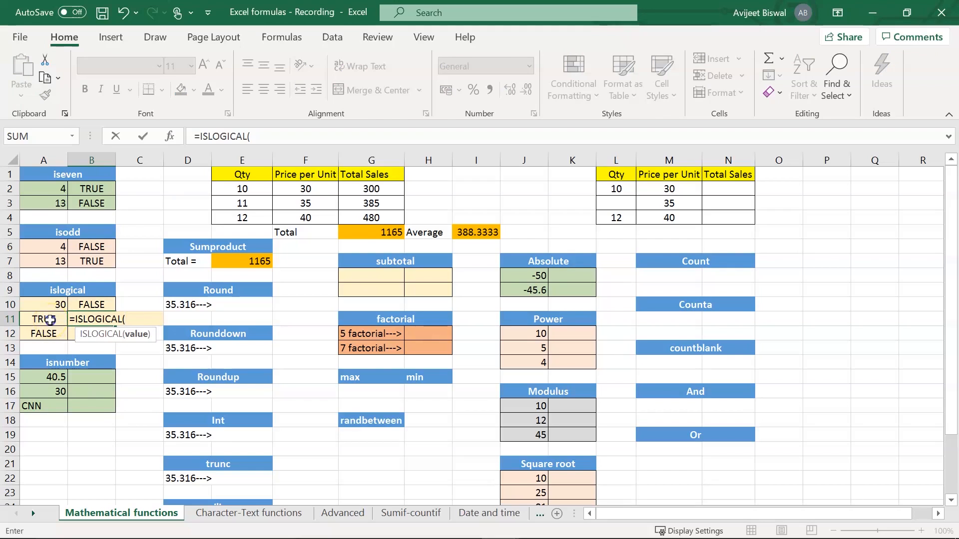
left_click(50, 320)
type(")")
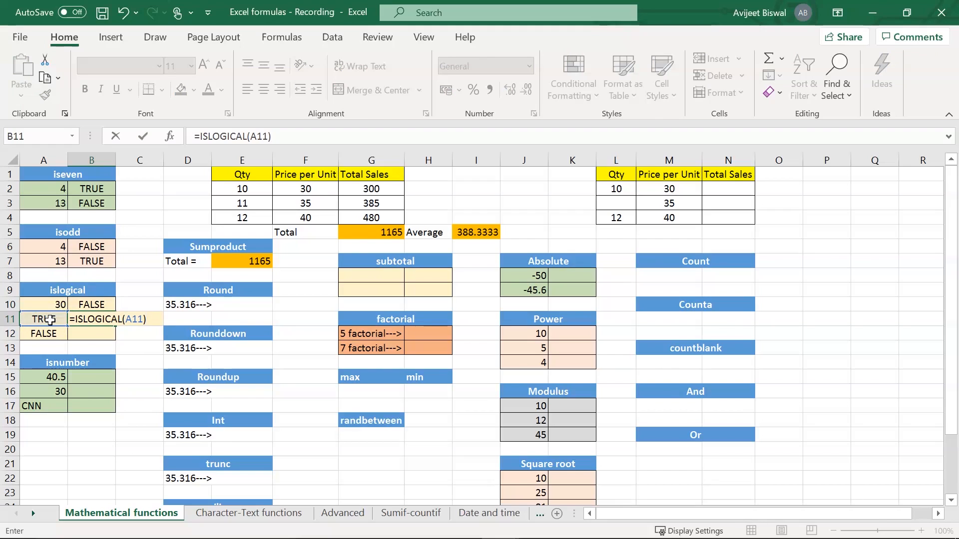
key("Return")
key("Up")
left_click(50, 325)
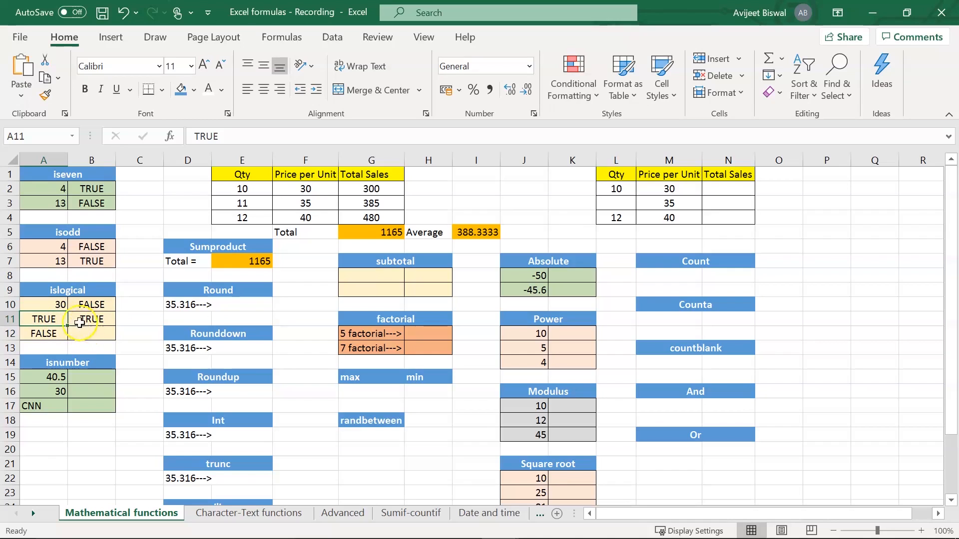
- Copy the ISLOGICAL formula from B11 down to B12 so it tests A12
left_click(97, 313)
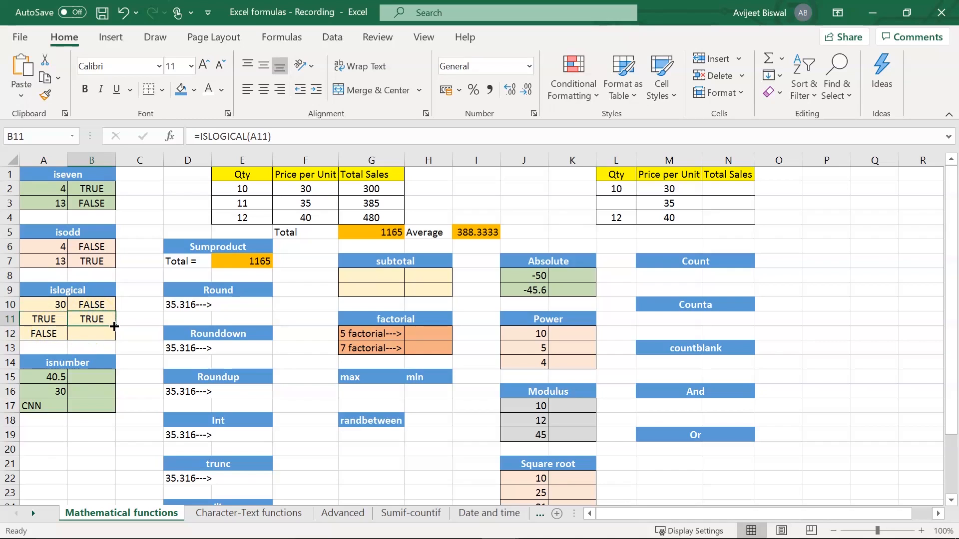
left_click_drag(114, 326, 113, 337)
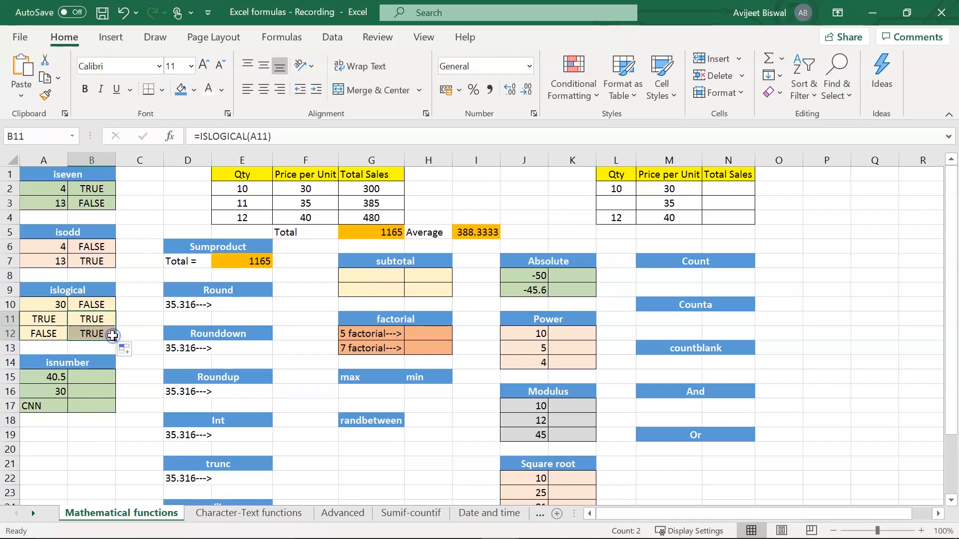
left_click(92, 338)
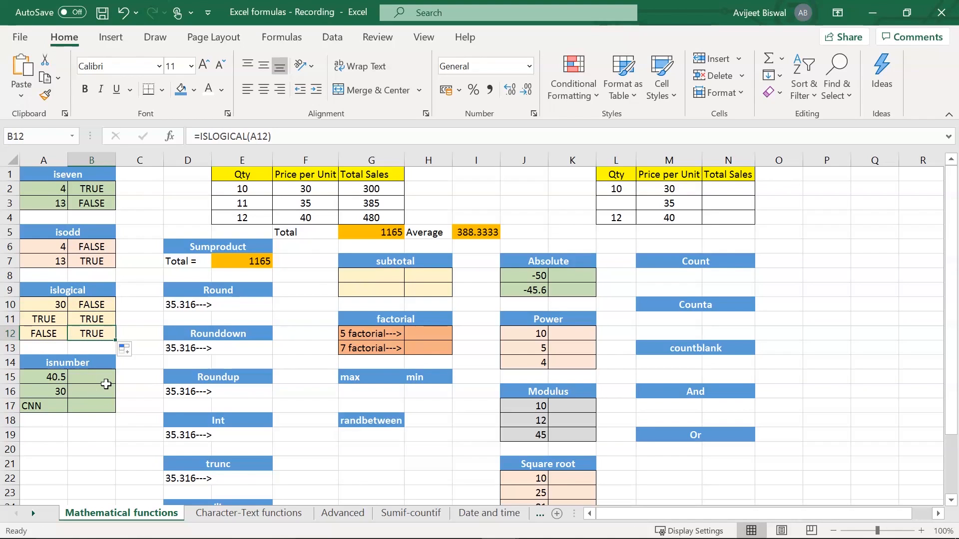
- Under the isnumber heading, check in cell B15 whether A15 holds a number with the ISNUMBER function
left_click(107, 365)
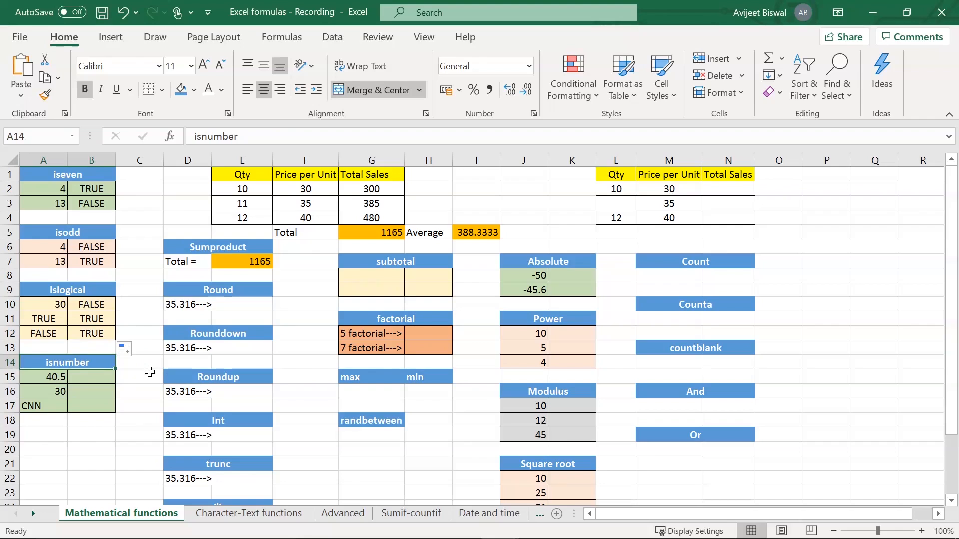
left_click(50, 378)
left_click(86, 378)
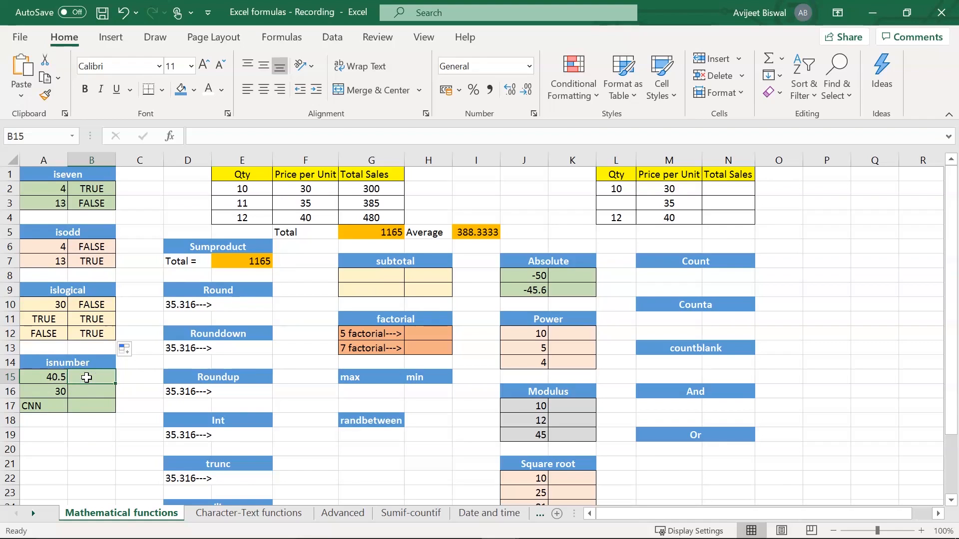
type("=")
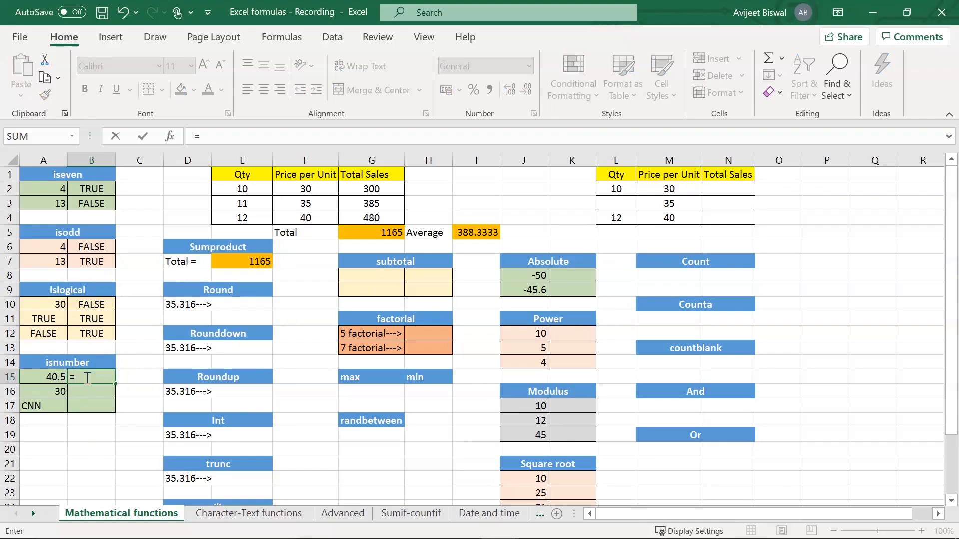
type("is")
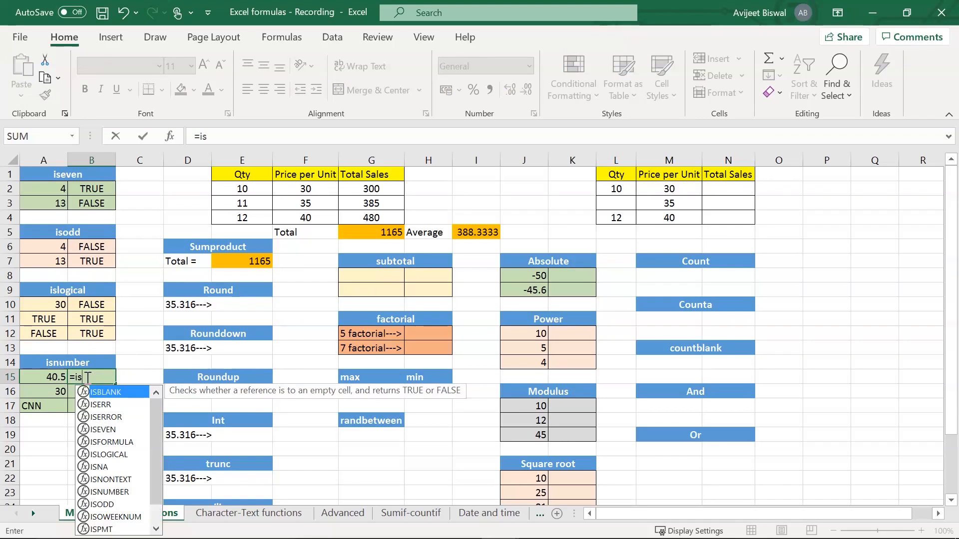
type("nu")
key("Tab")
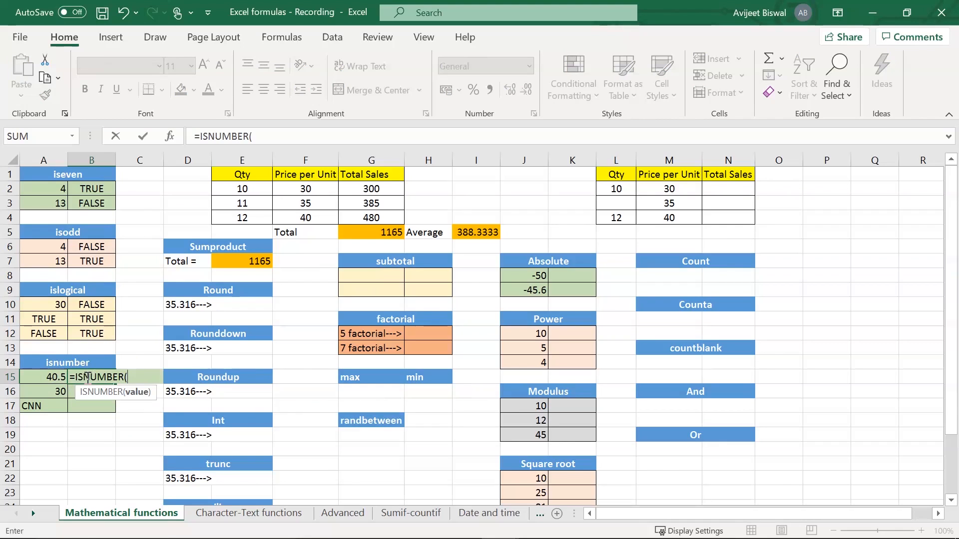
left_click(50, 378)
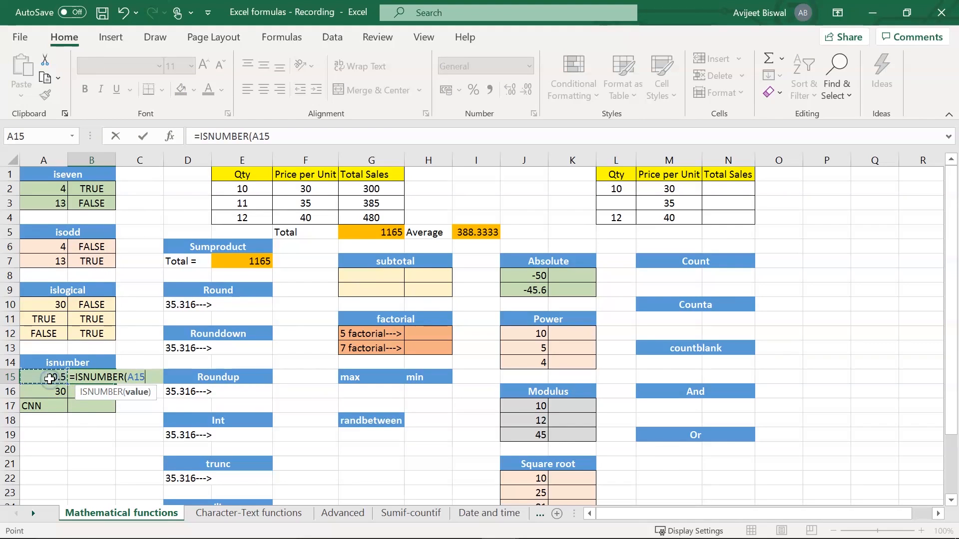
type(")")
key("Return")
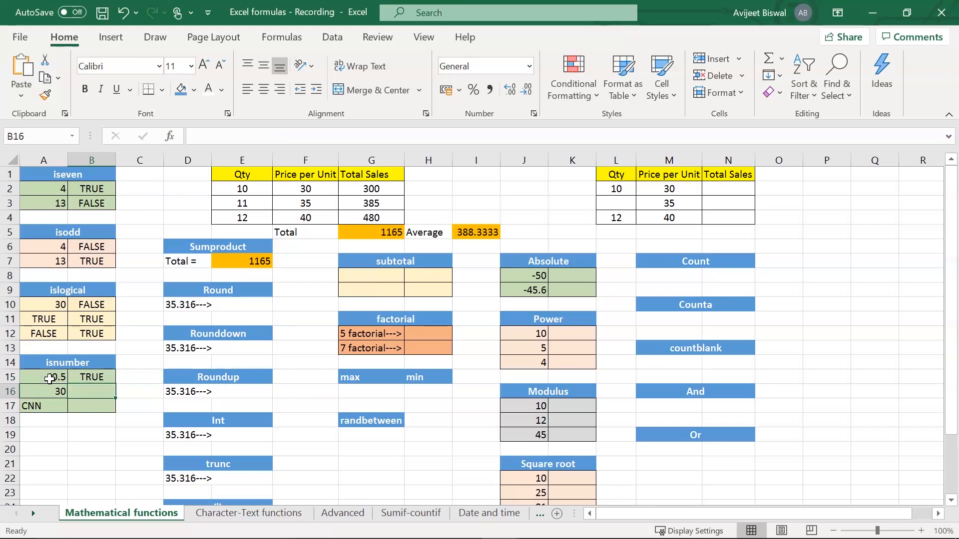
- Enter an ISNUMBER formula in cell B16 that tests the value in A16
left_click(95, 391)
type("=")
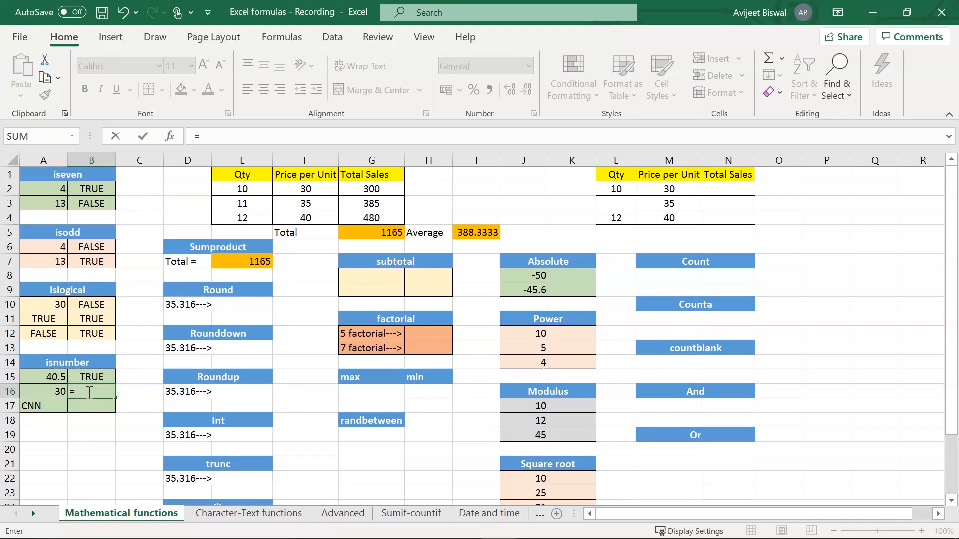
type("isn")
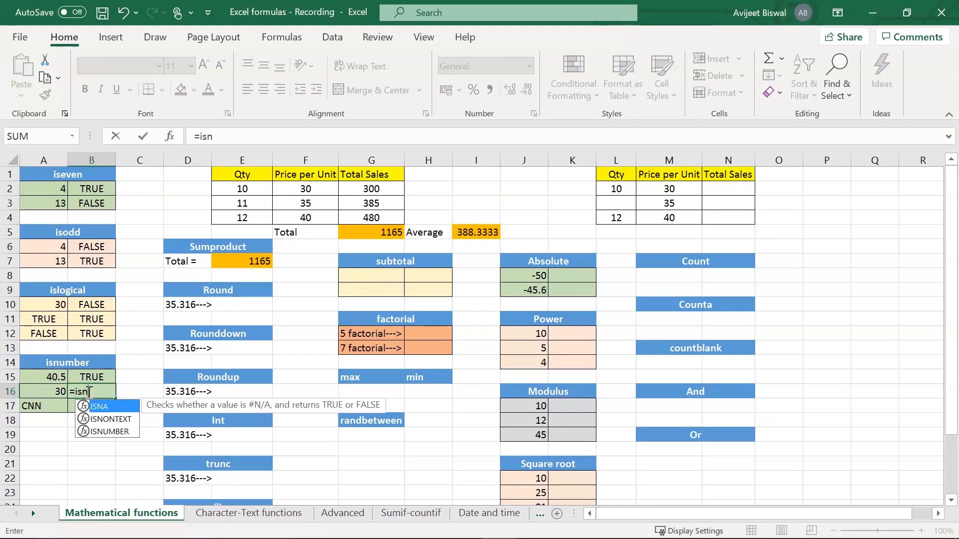
type("mb")
key("BackSpace")
key("BackSpace")
type("umb")
key("Tab")
left_click(62, 392)
type(")")
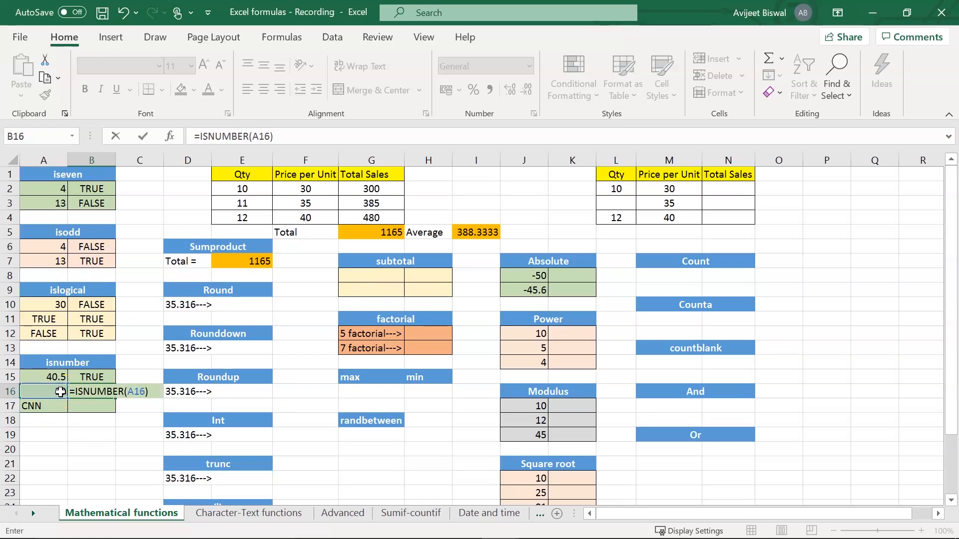
key("Return")
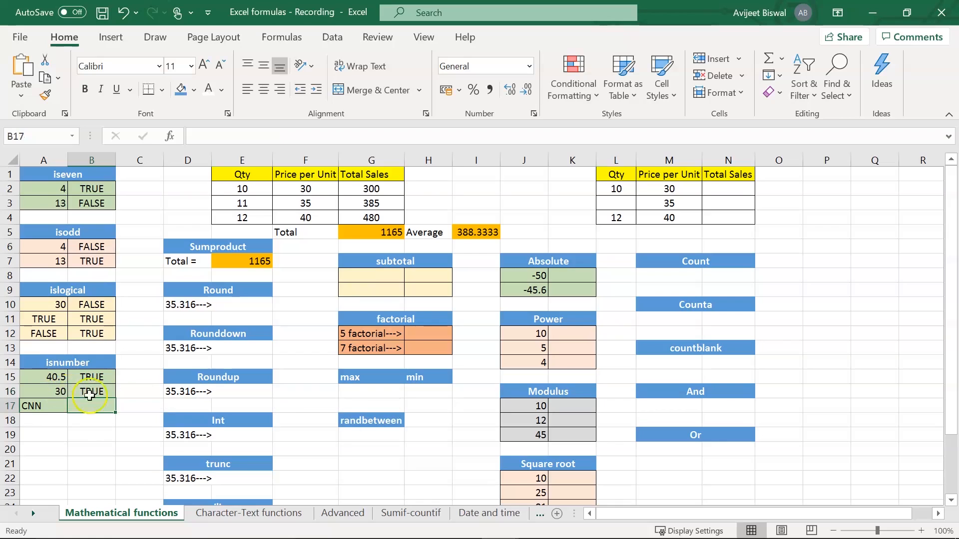
left_click(96, 392)
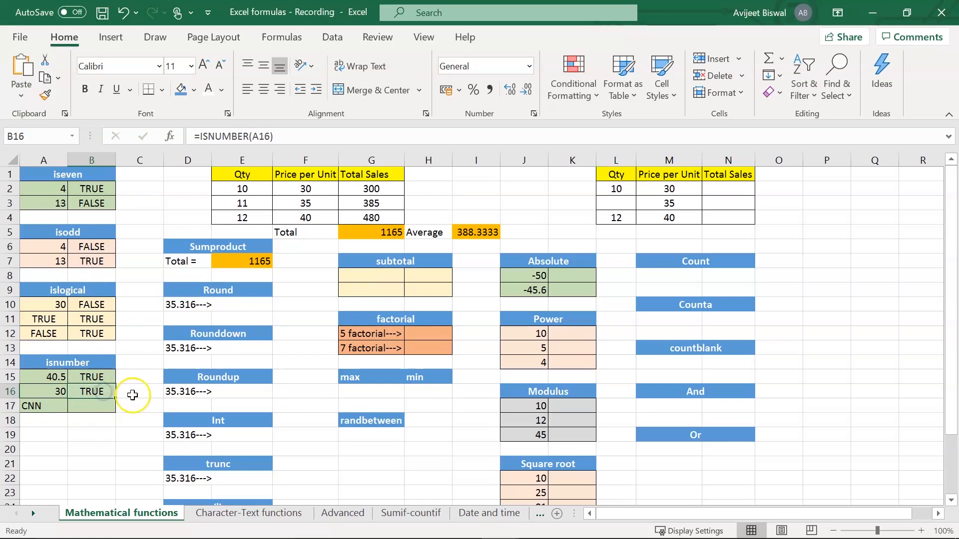
- Use ISNUMBER in cell B17 to test whether the CNN entry in A17 is a number
left_click(44, 407)
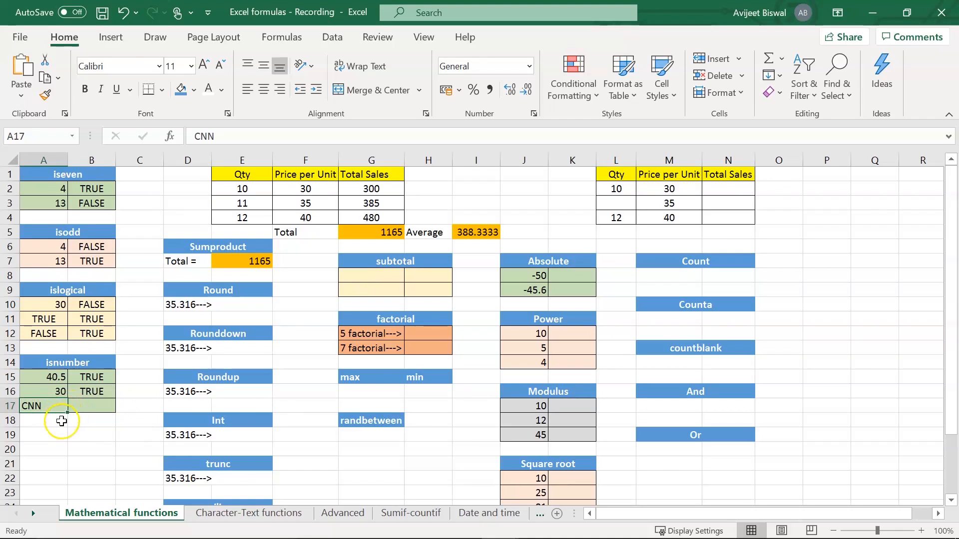
left_click(95, 406)
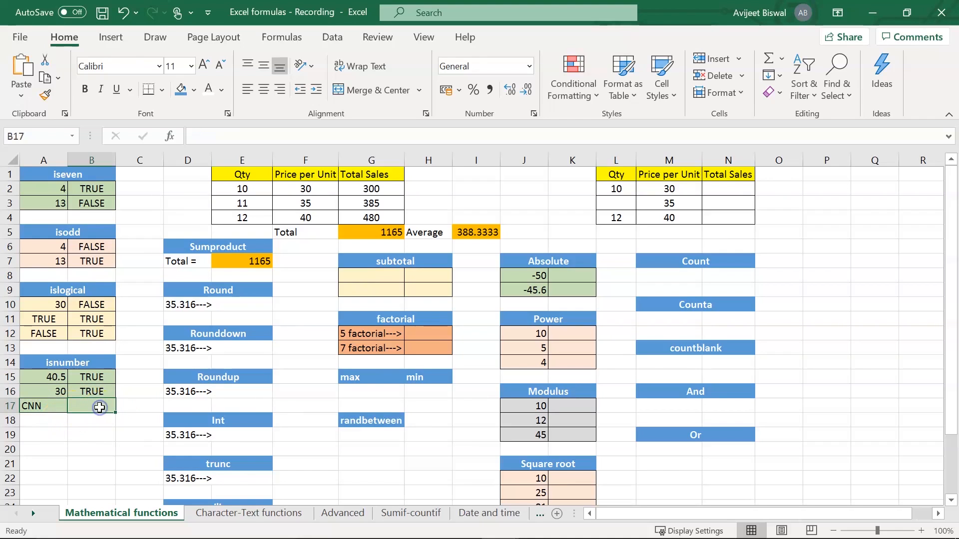
type("=is")
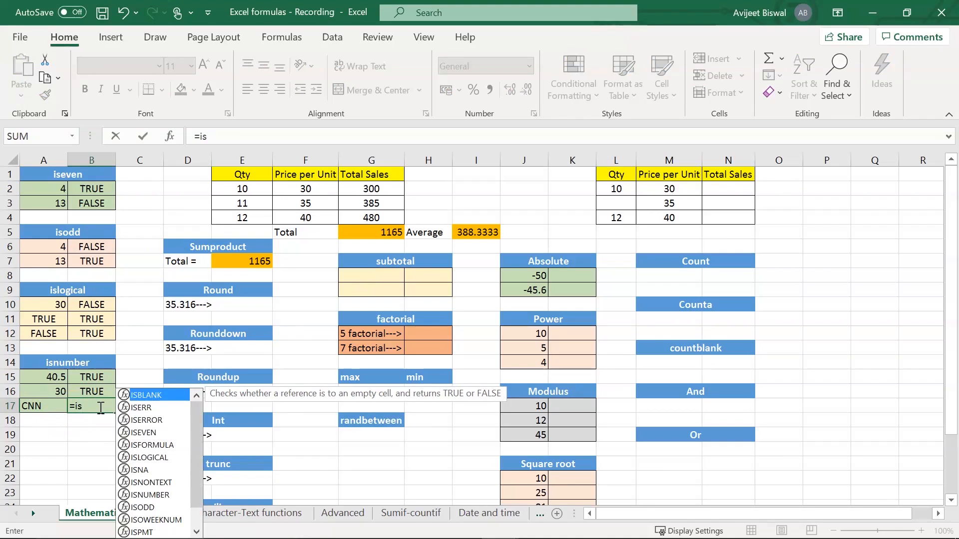
type("number")
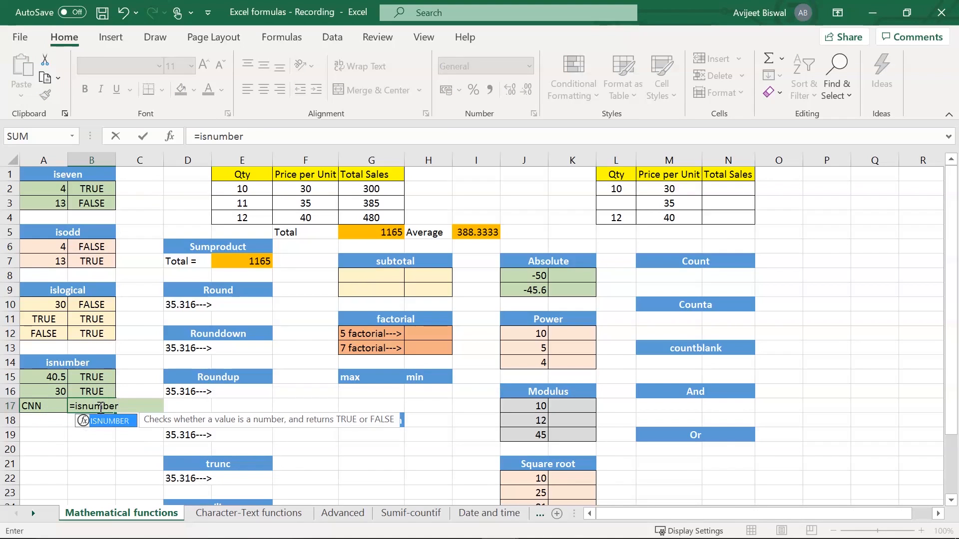
key("Tab")
key("Return")
left_click(86, 434)
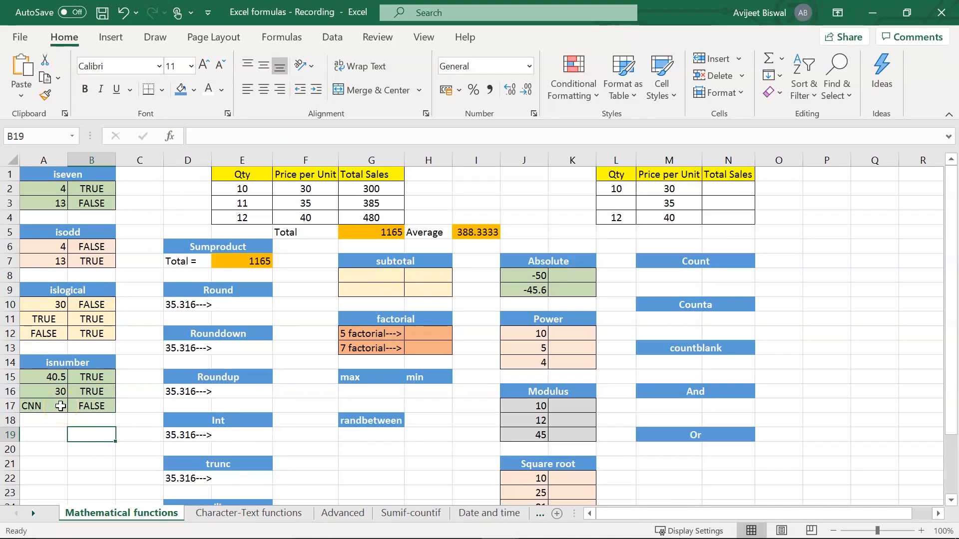
left_click(39, 436)
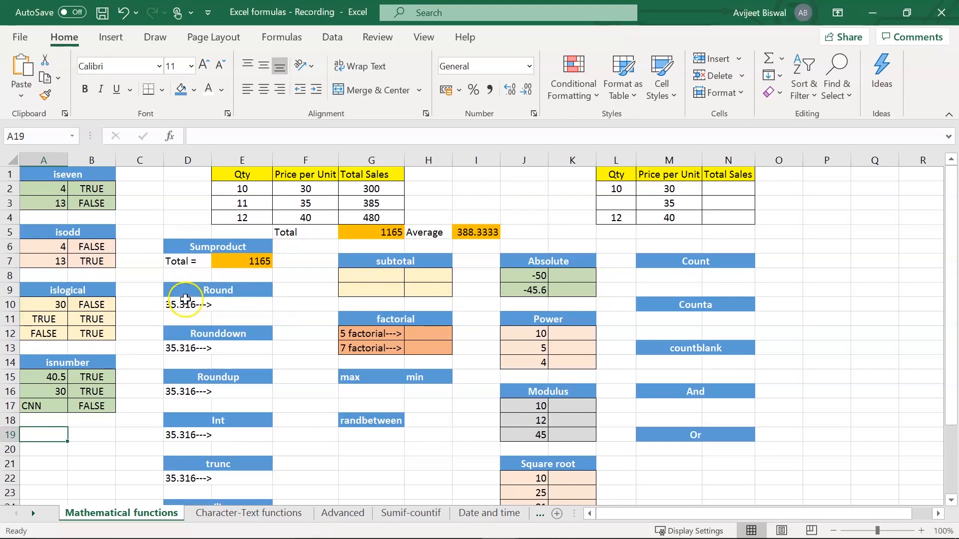
- Under the Round heading, round 35.316 to 2 decimal places in cell E10 with the ROUND function
left_click(240, 304)
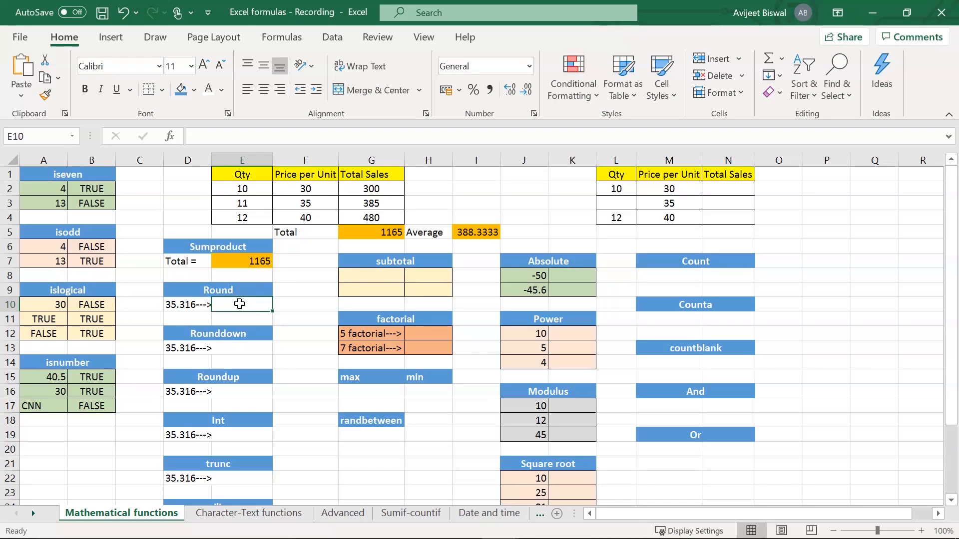
type("=")
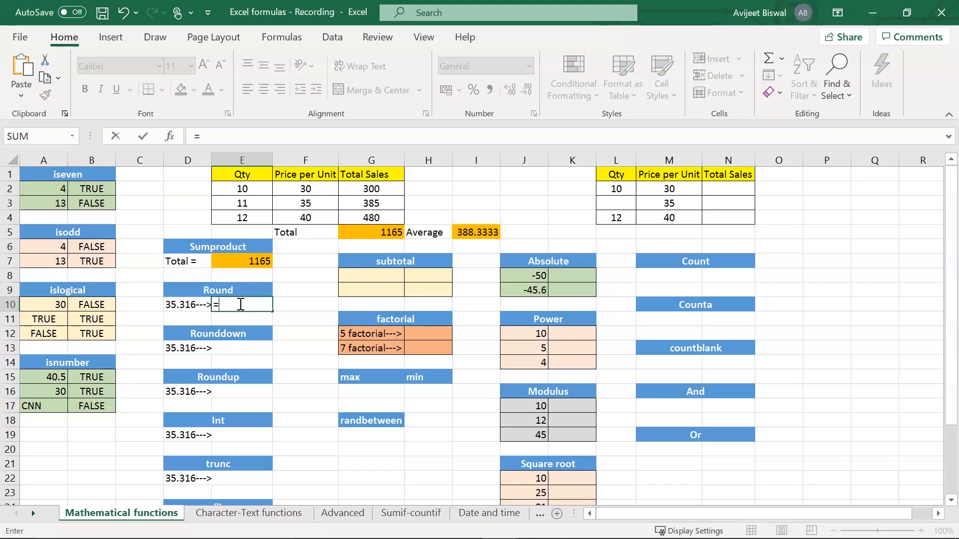
type("roun")
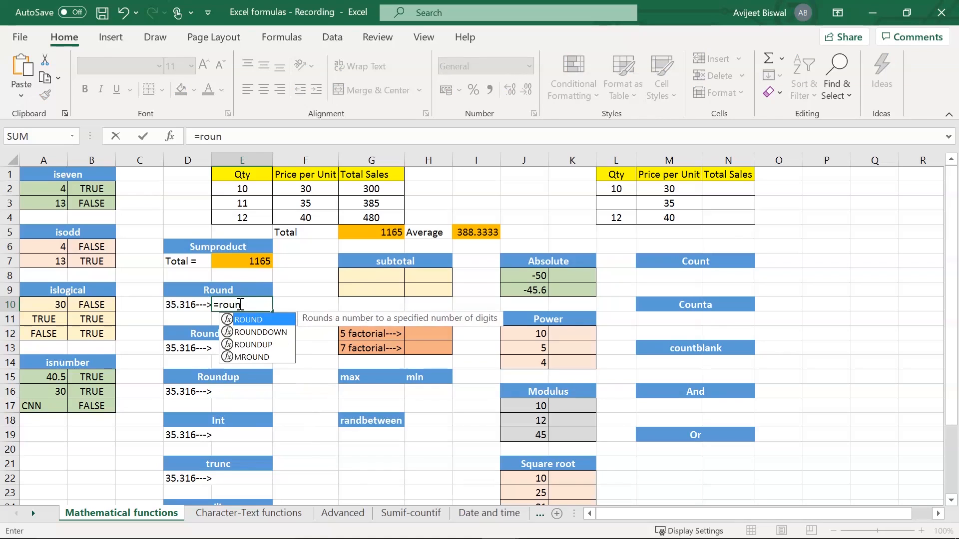
key("Tab")
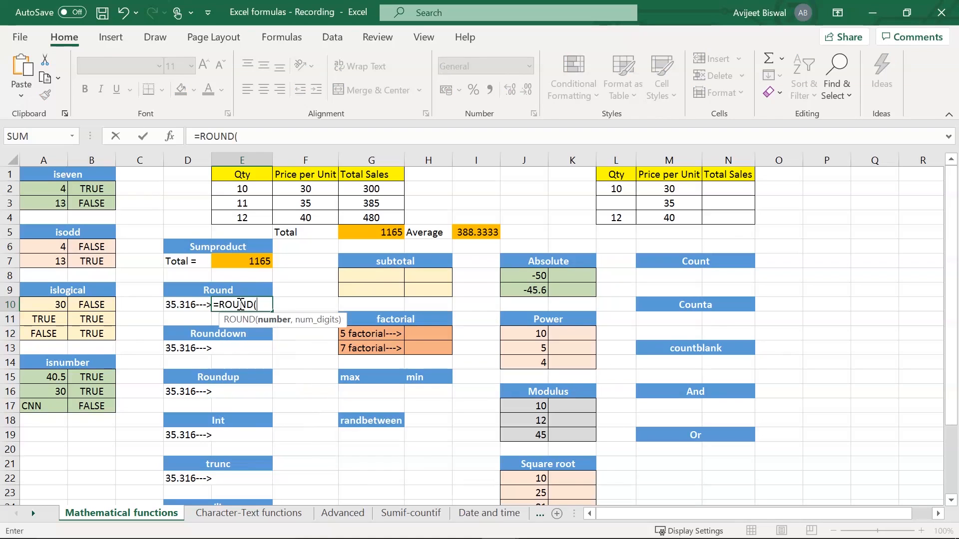
type("35.316,")
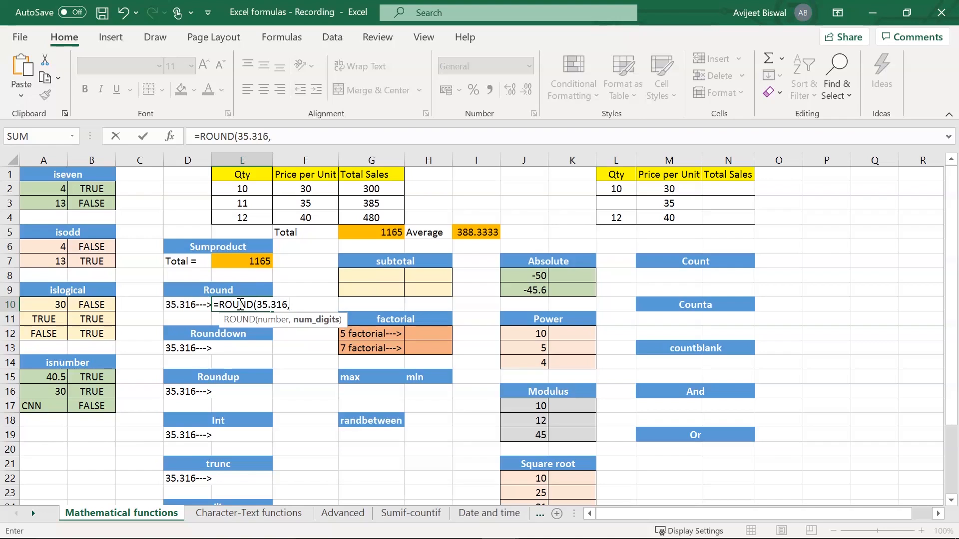
type(" 2)")
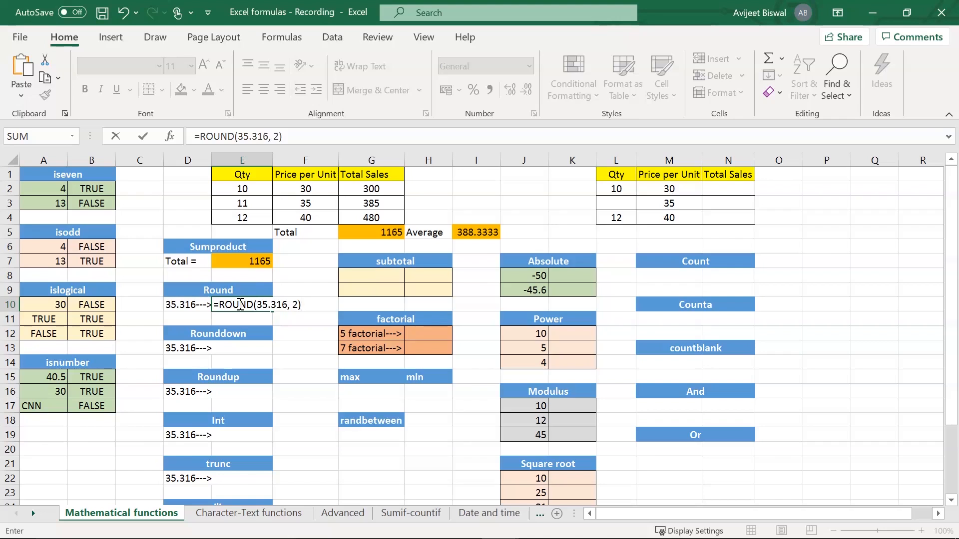
key("ctrl+Return")
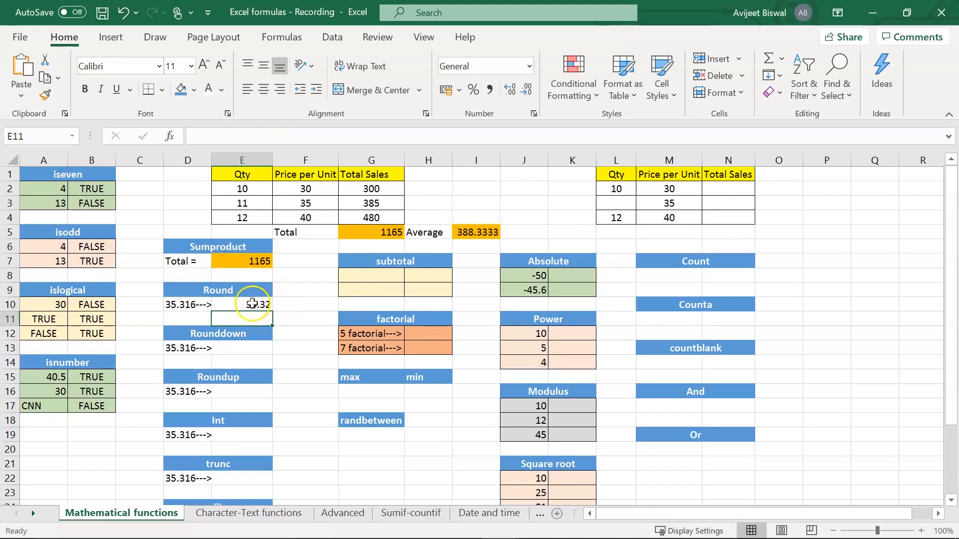
left_click(260, 304)
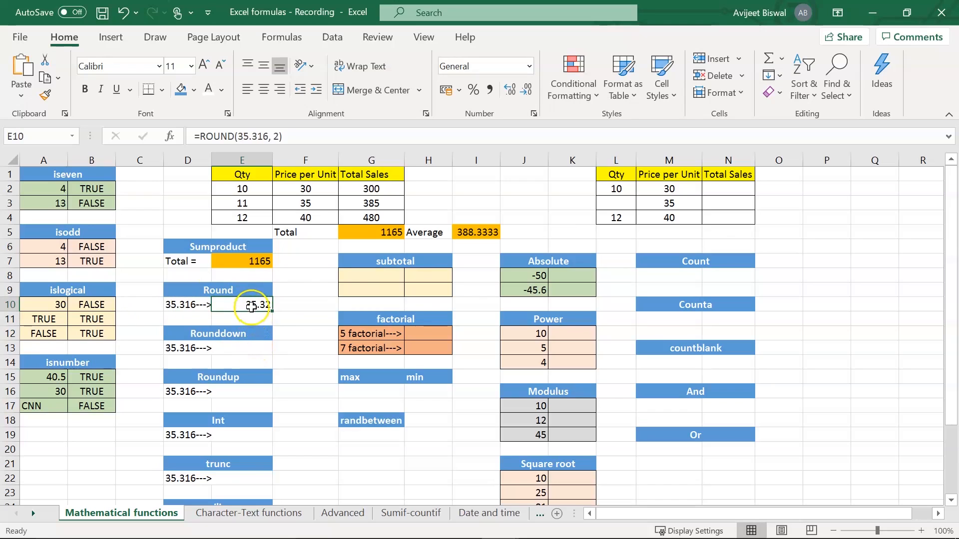
- Under the Rounddown heading, round 35.316 down to 2 decimal places in cell E13 with the ROUNDDOWN function
left_click(237, 348)
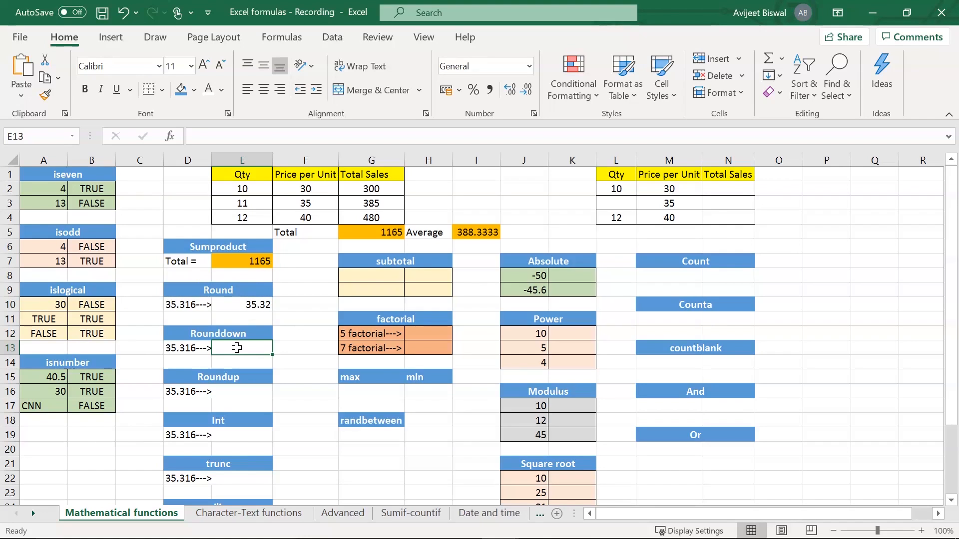
type("=roun")
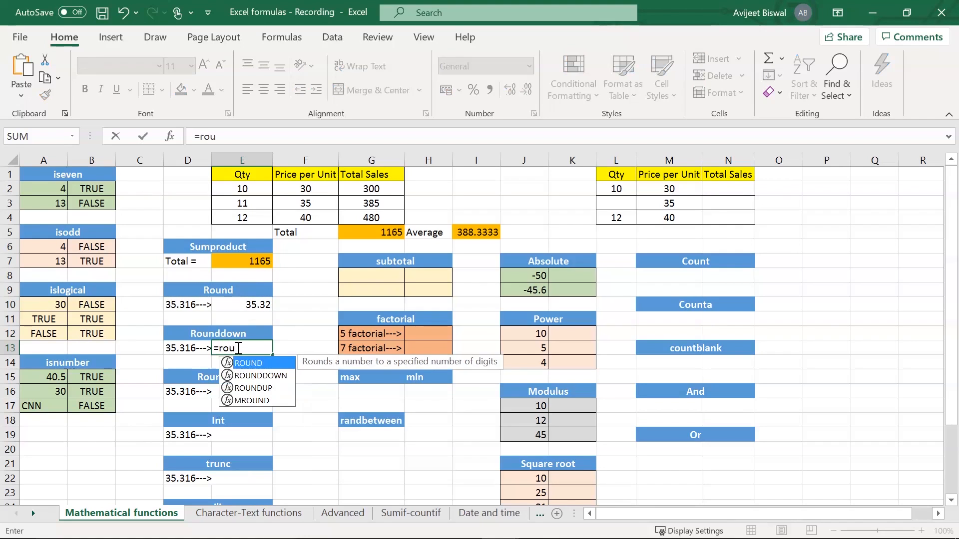
key("Down")
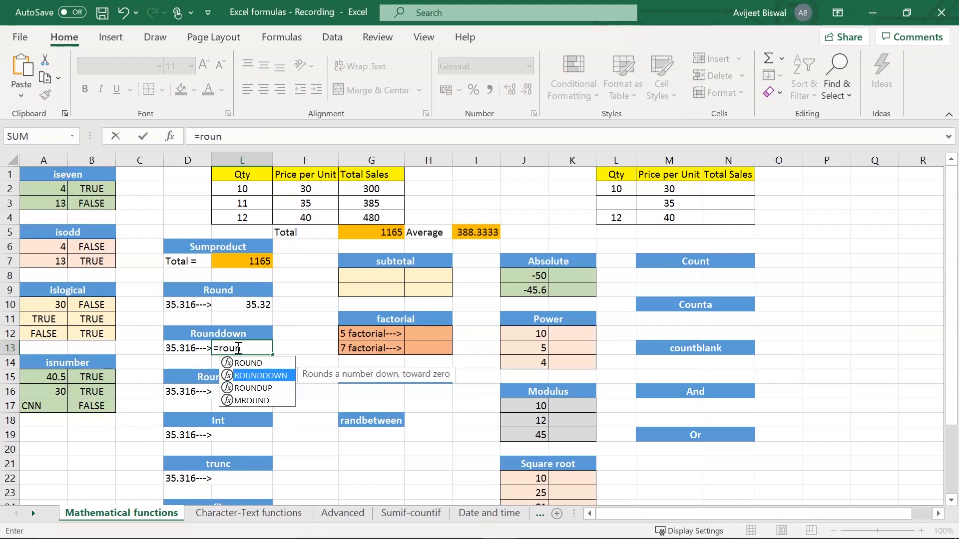
key("Tab")
type("35")
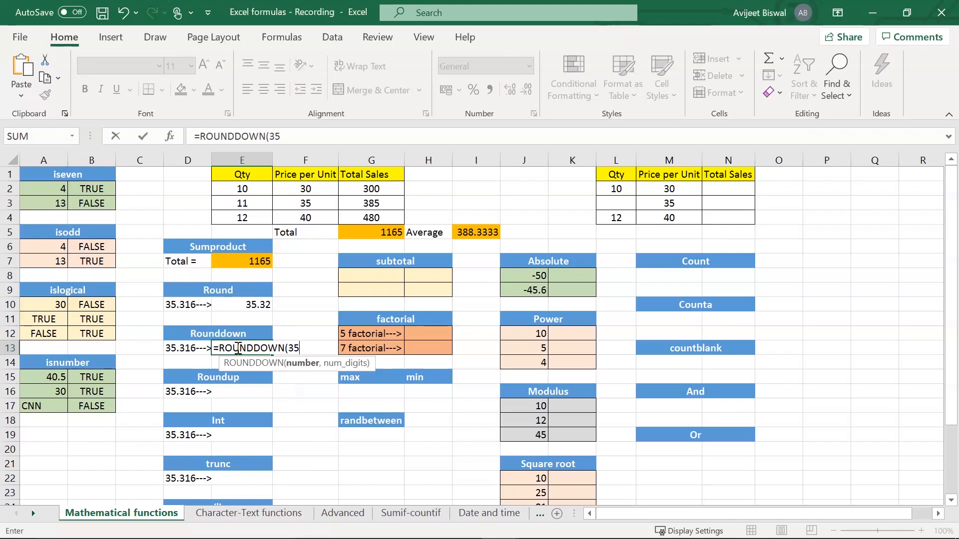
type(".316,")
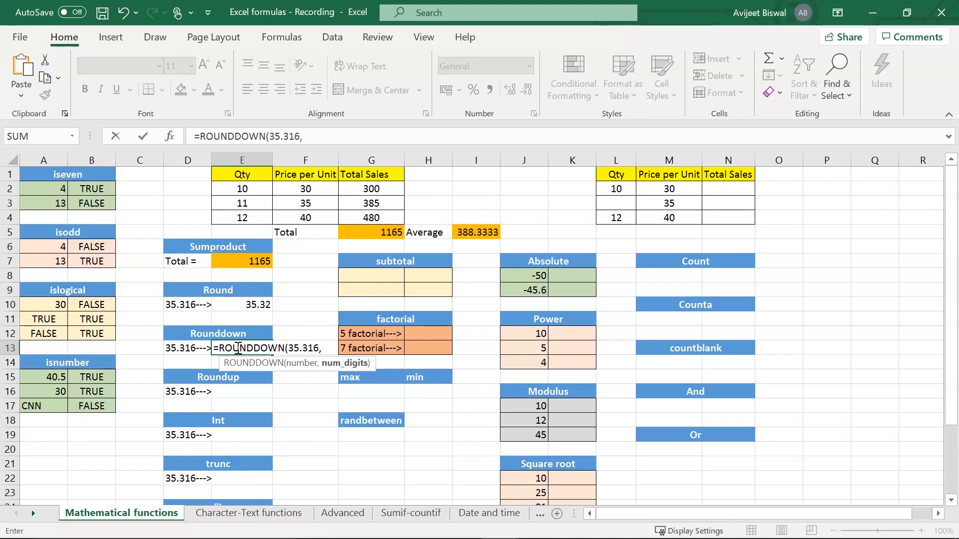
type(" 2)")
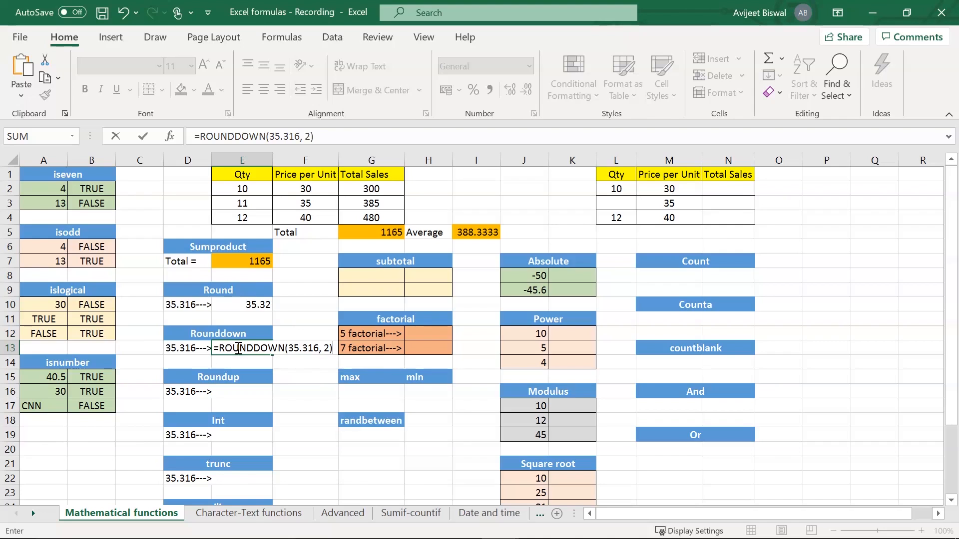
key("Return")
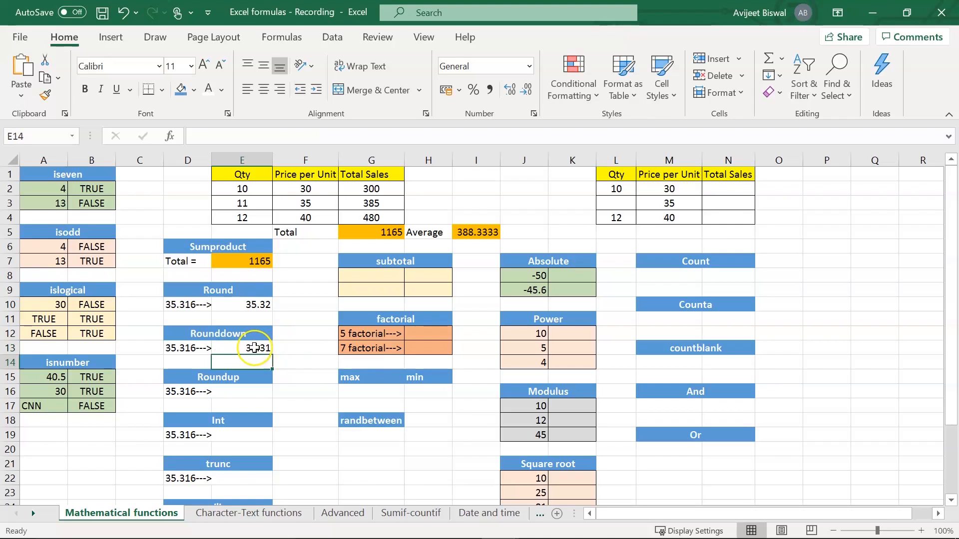
left_click(257, 349)
- Enter a ROUNDUP formula in cell E16 that rounds 35.316 up to 2 decimal places
left_click(235, 391)
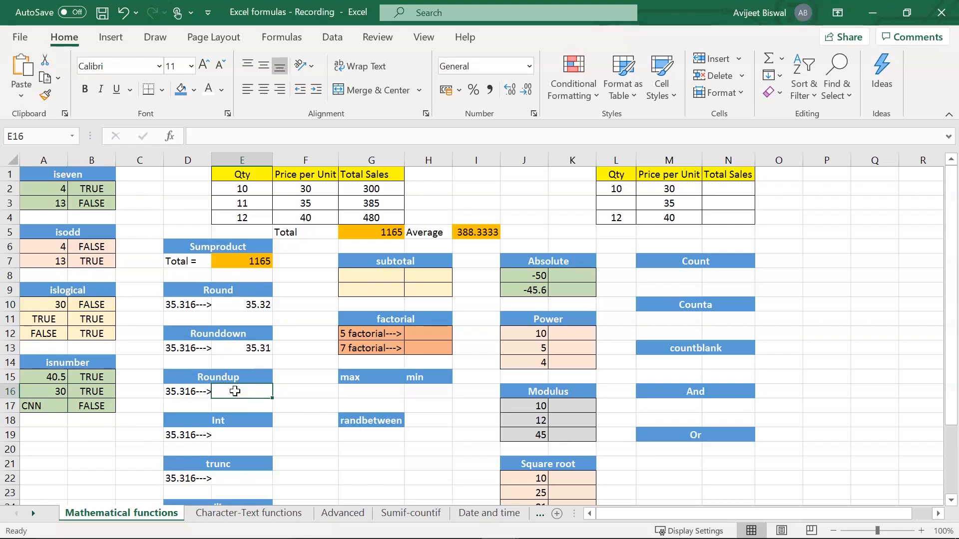
type("=roun")
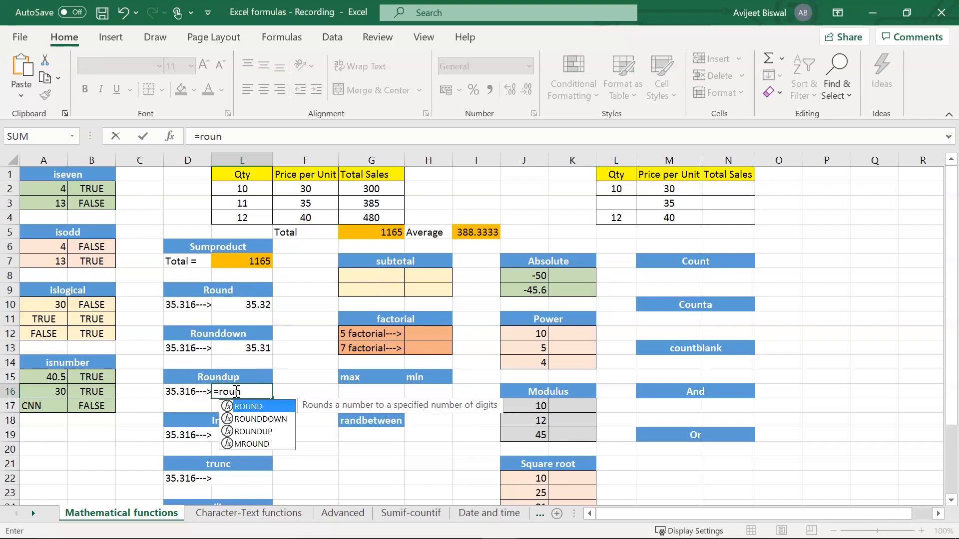
key("Down")
key("Down")
key("Tab")
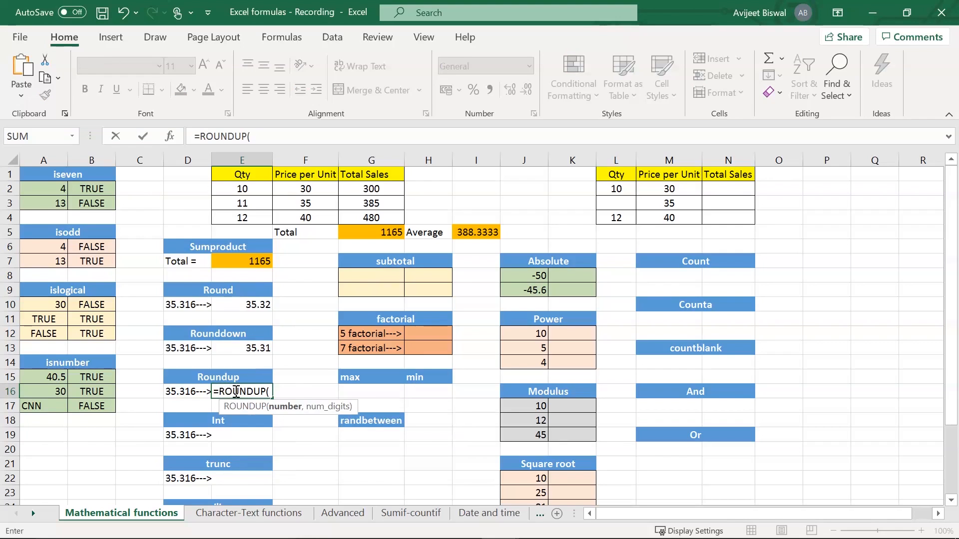
type("35.316,")
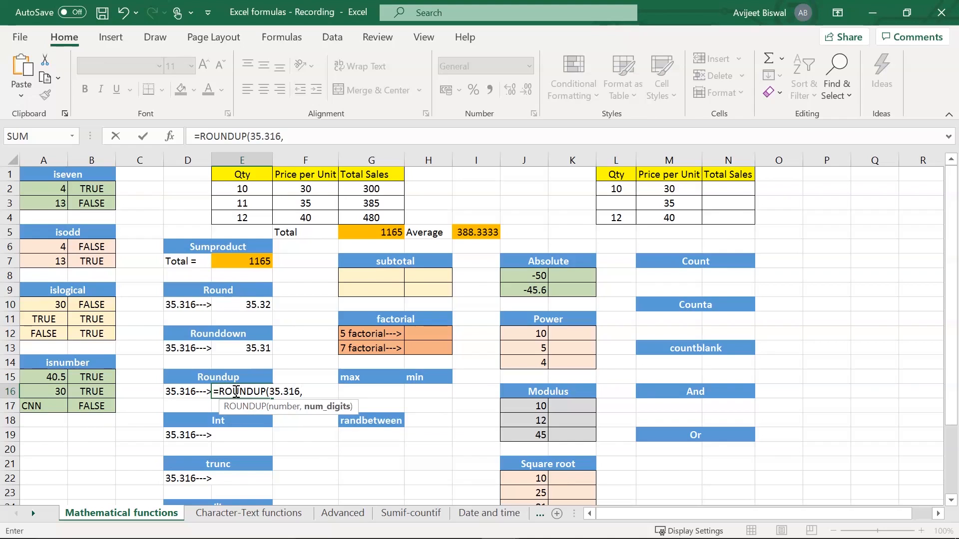
type("2)")
key("Return")
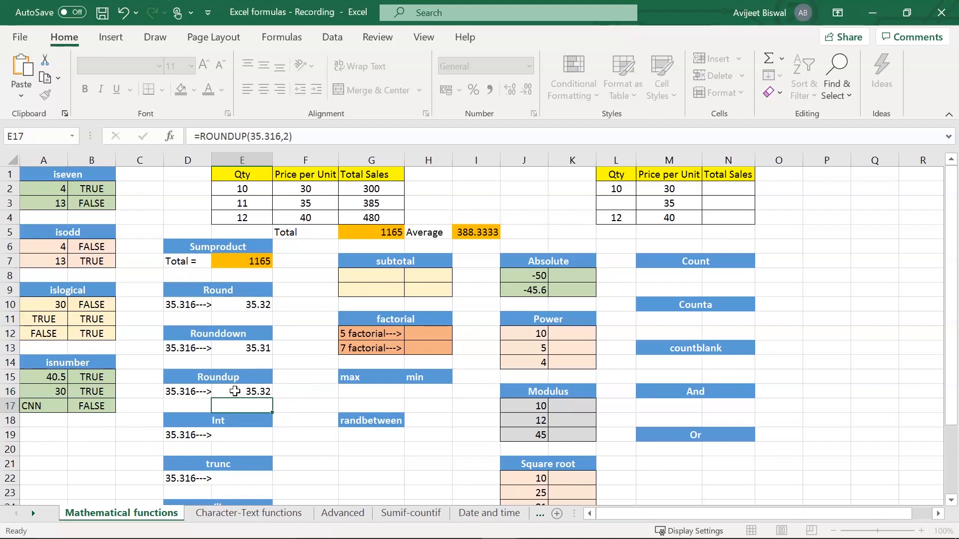
left_click(252, 393)
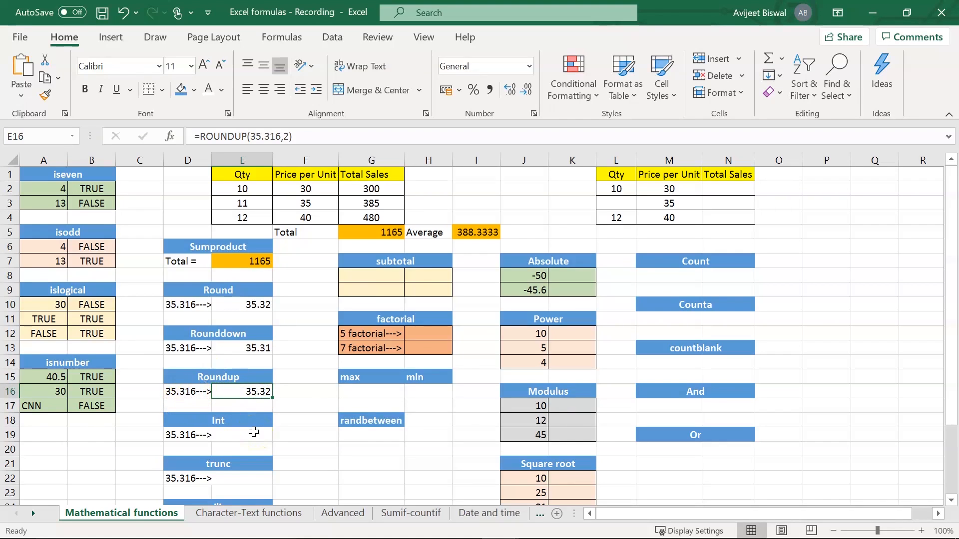
- Under the Int heading, use the INT function in cell E19 to round 35.316 down to an integer
left_click(240, 436)
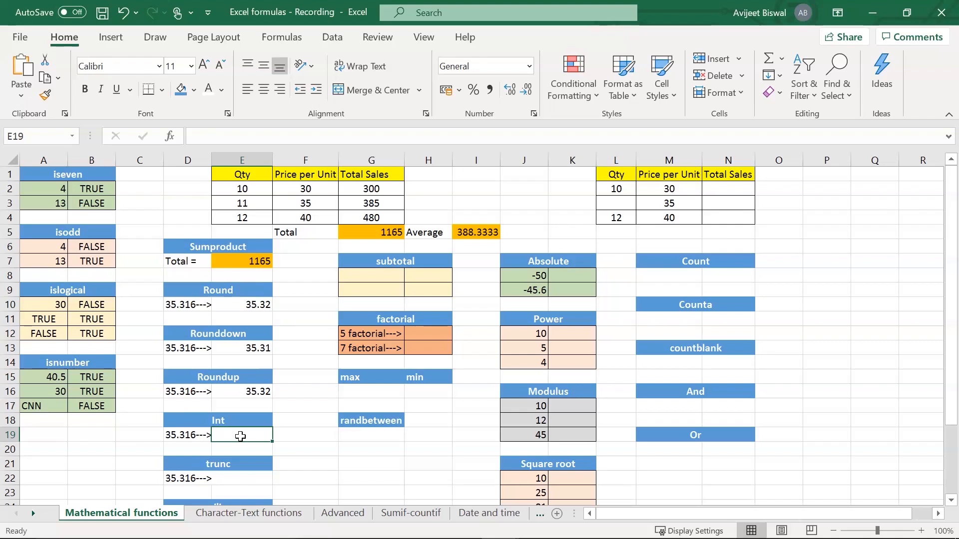
left_click(191, 434)
left_click(244, 434)
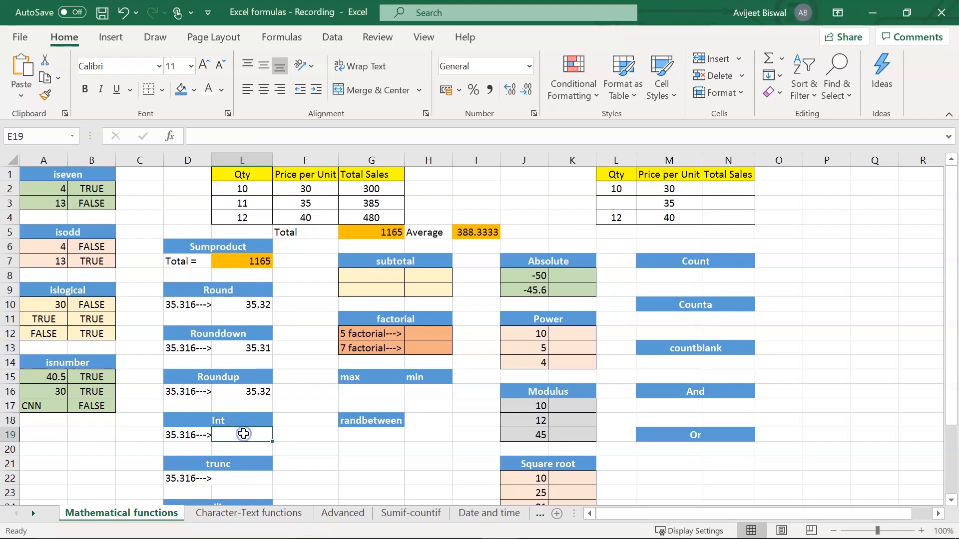
type("=")
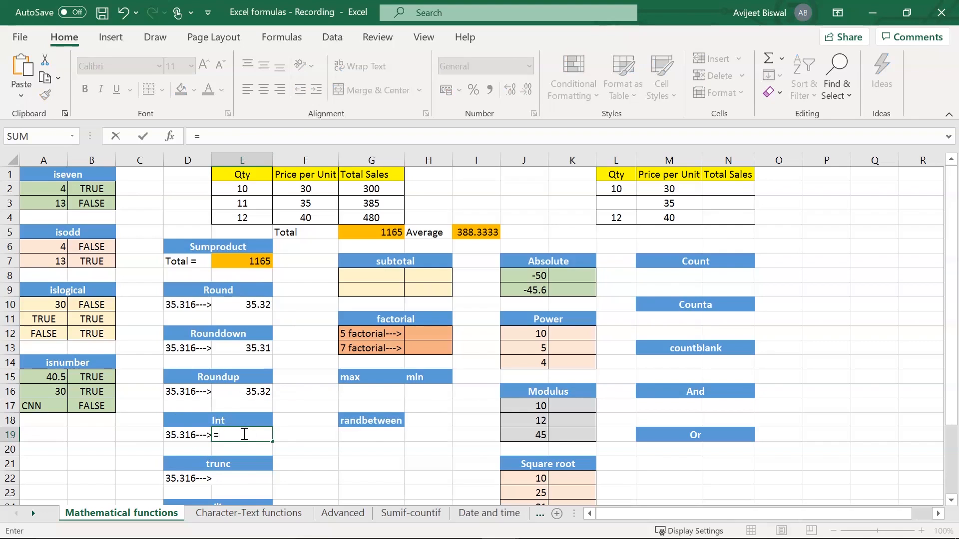
type("in")
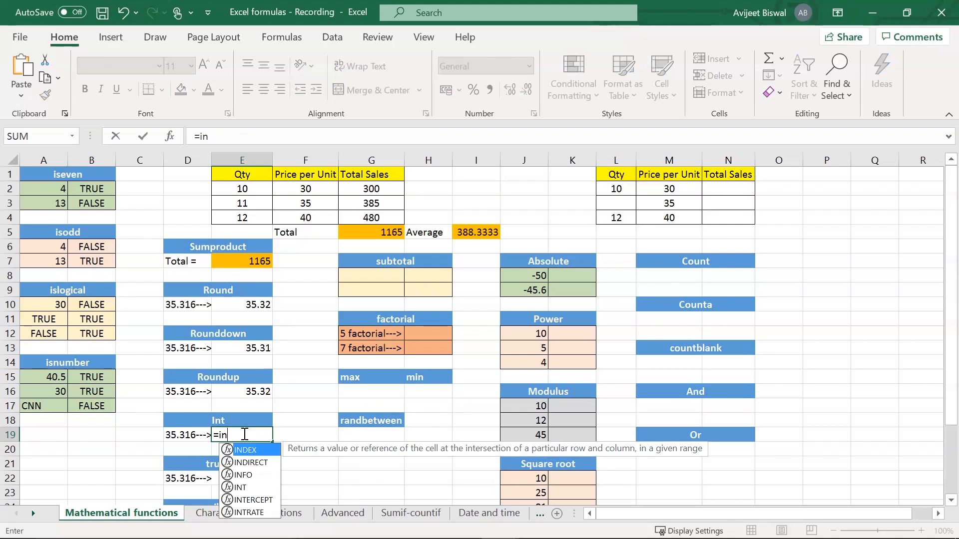
type("t")
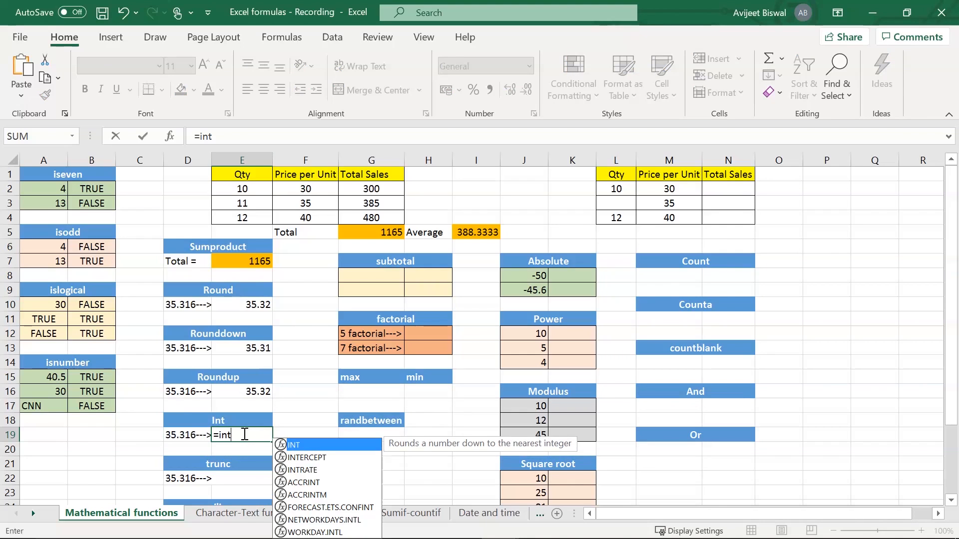
key("Tab")
type("35.316)")
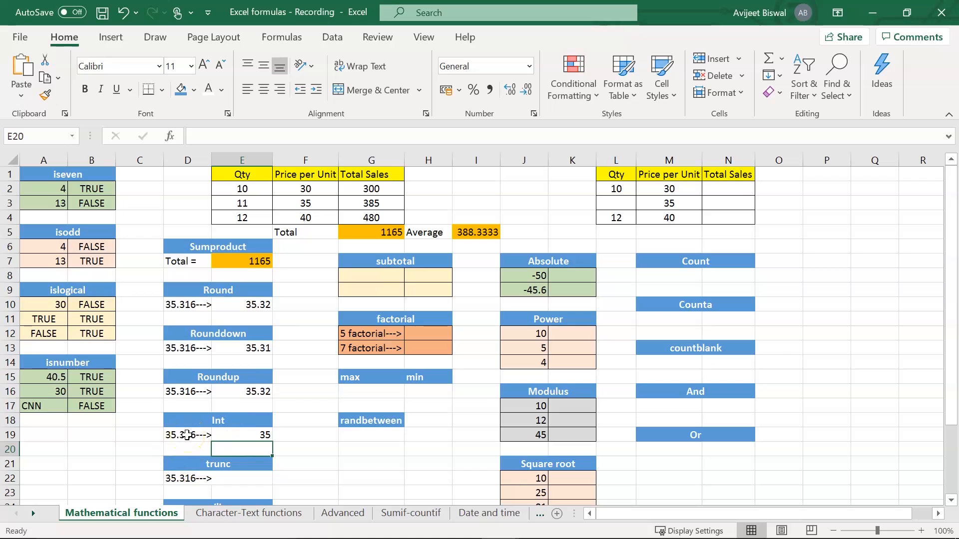
- Apply the INT function to the negative number -35.316 in cell E20
left_click(241, 448)
type("=")
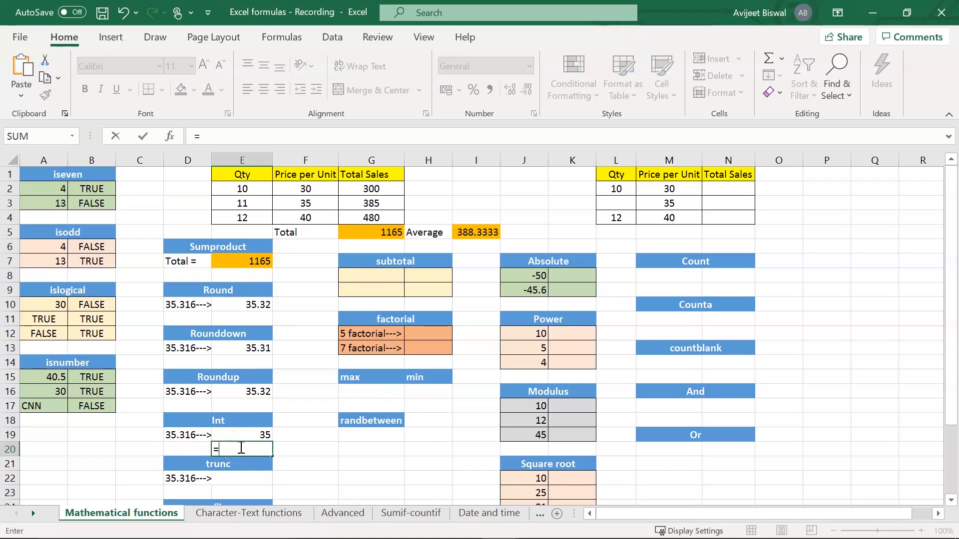
type("int(")
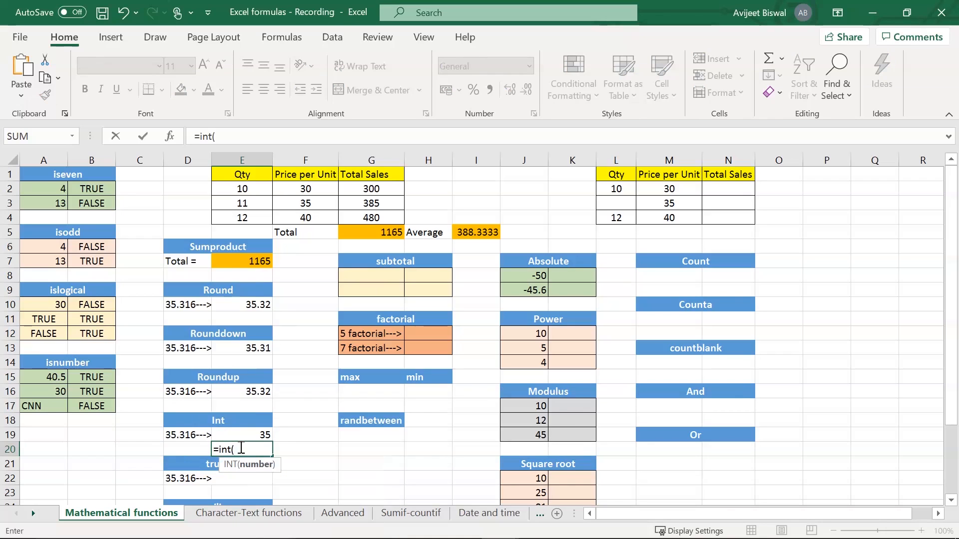
type("-35.315")
key("BackSpace")
type("6)")
left_click(350, 456)
key("Return")
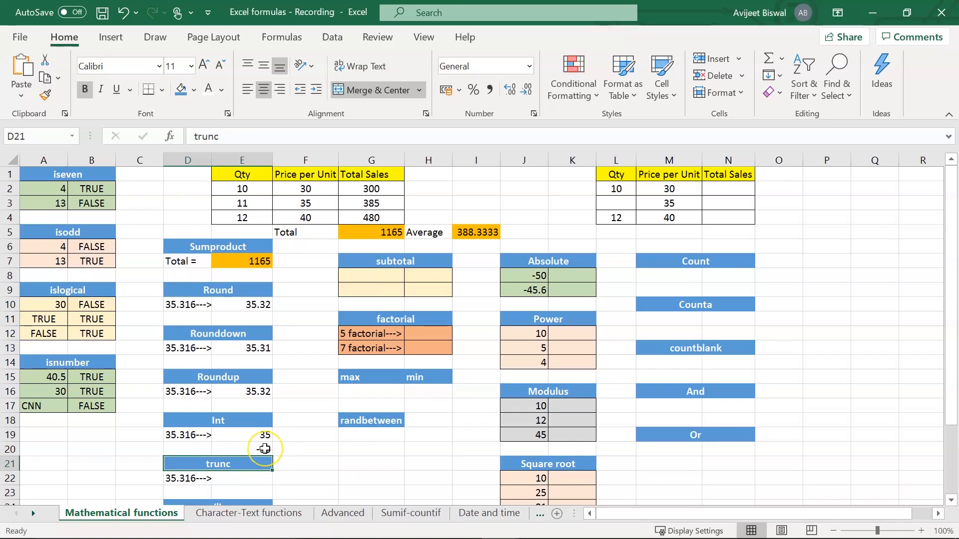
- Under the trunc heading, truncate 35.316 to 2 decimal places in cell E22 with the TRUNC function
left_click(247, 473)
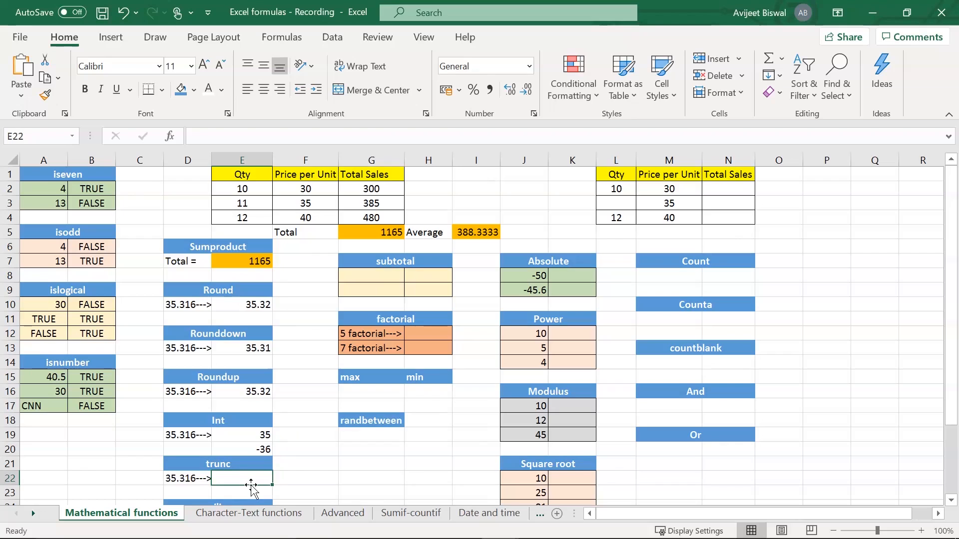
type("=")
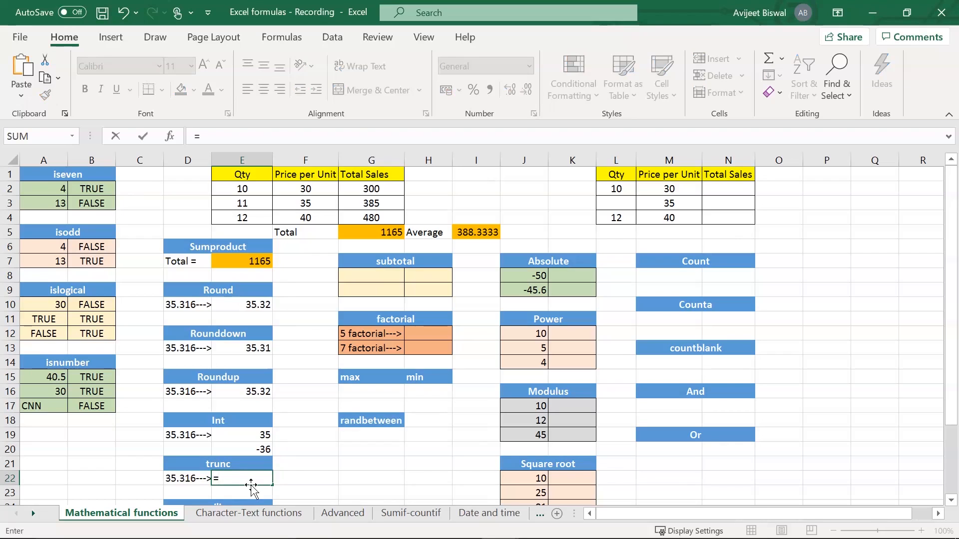
type("tr")
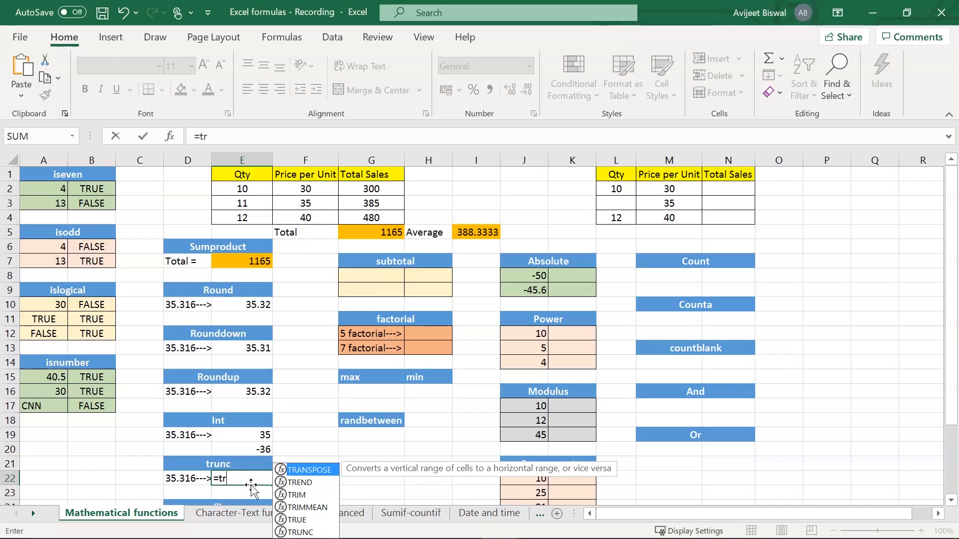
type("un")
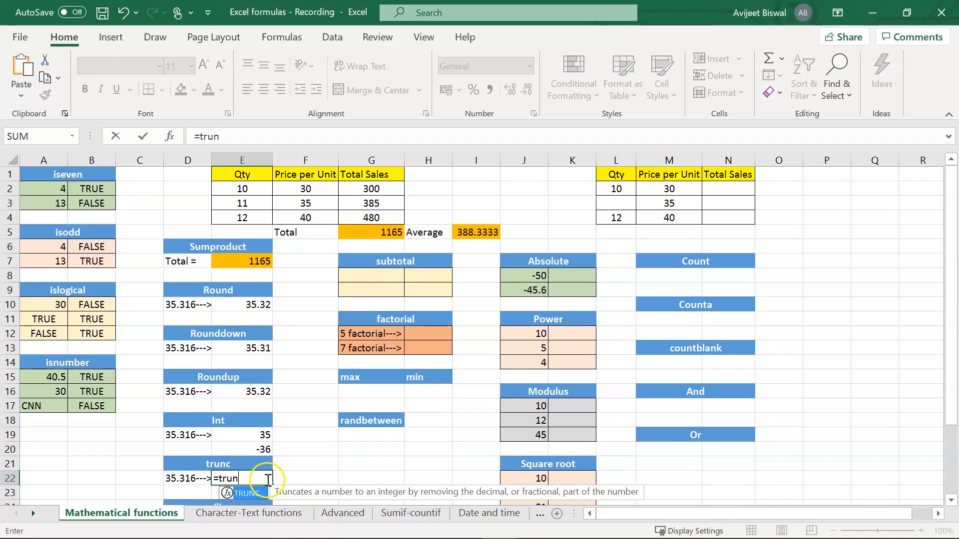
key("Tab")
left_click(240, 136)
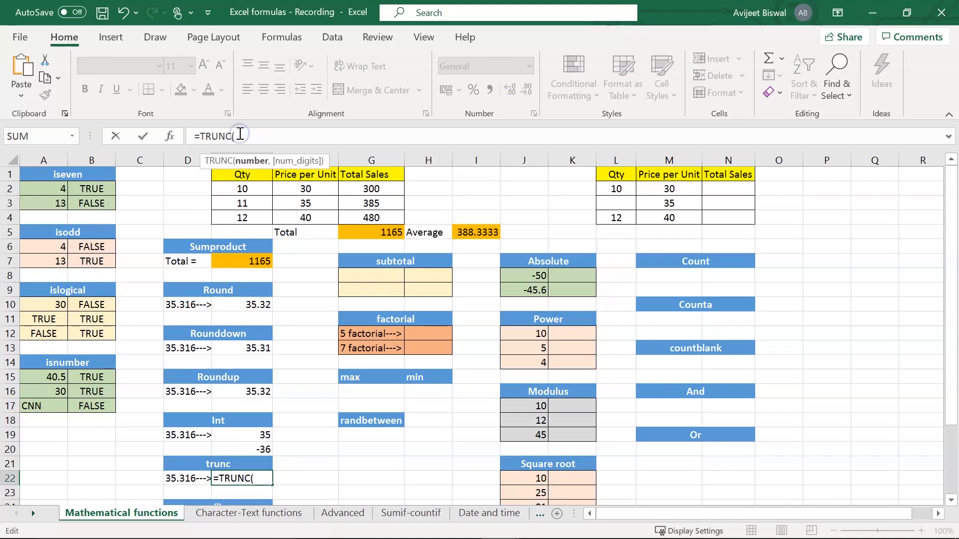
type("35.316")
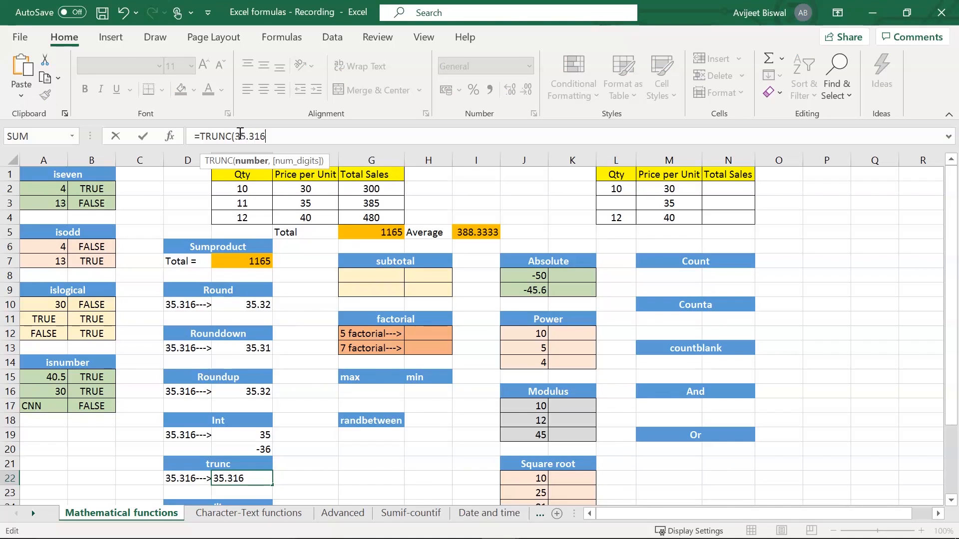
type(",")
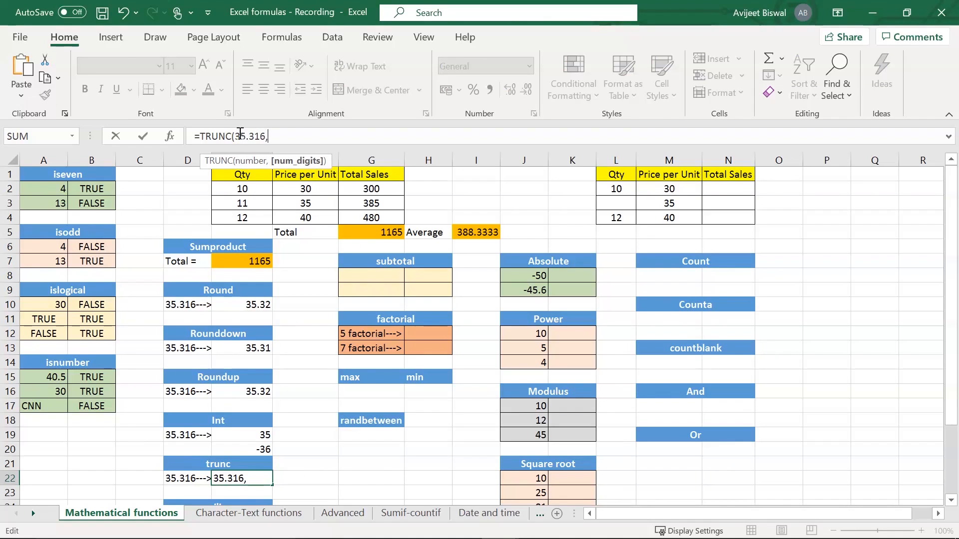
type(" 2)")
key("Return")
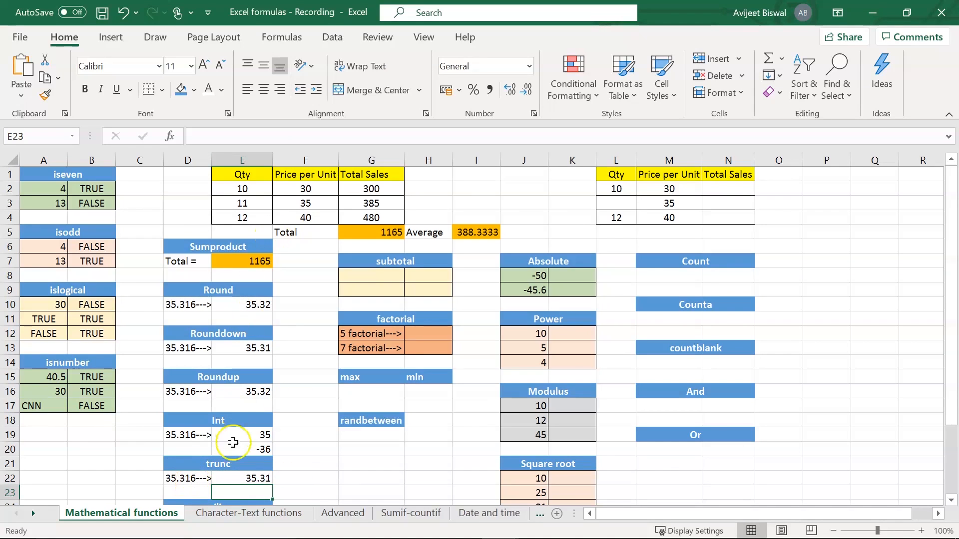
- Change the number of digits in cell E22's TRUNC formula to 1
left_click(230, 478)
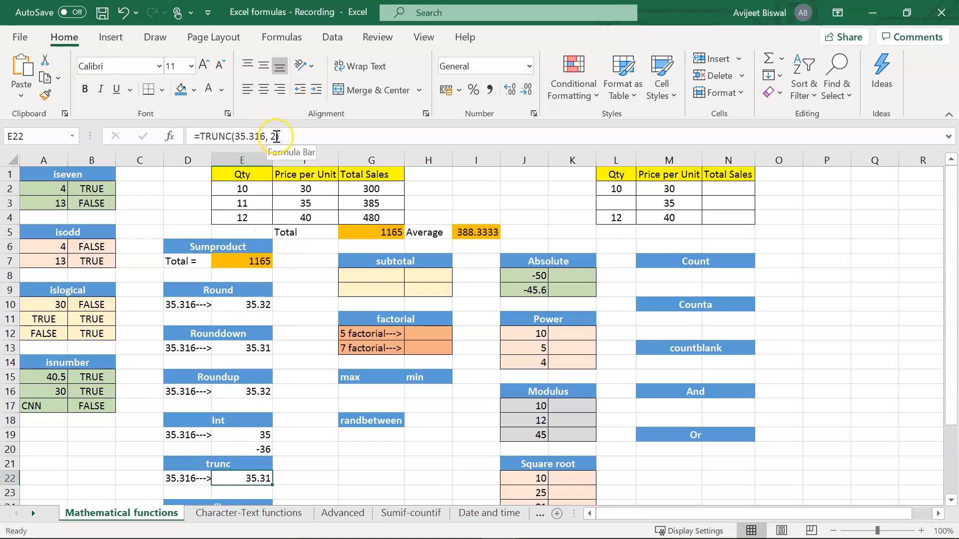
left_click(277, 136)
key("BackSpace")
type("1")
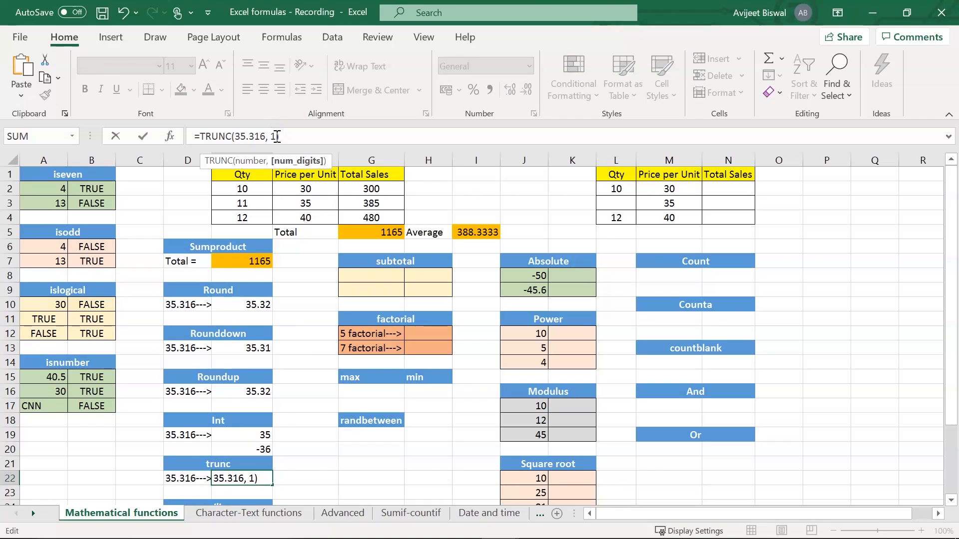
key("Return")
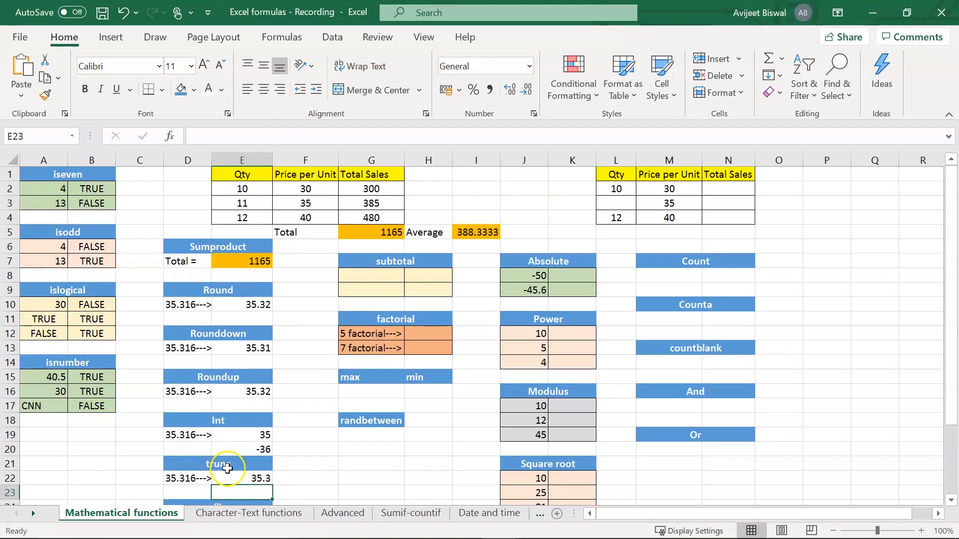
- Under the ceiling heading, use the CEILING function in cell E25 on 35.316 with a significance of 2
key("Down")
key("Down")
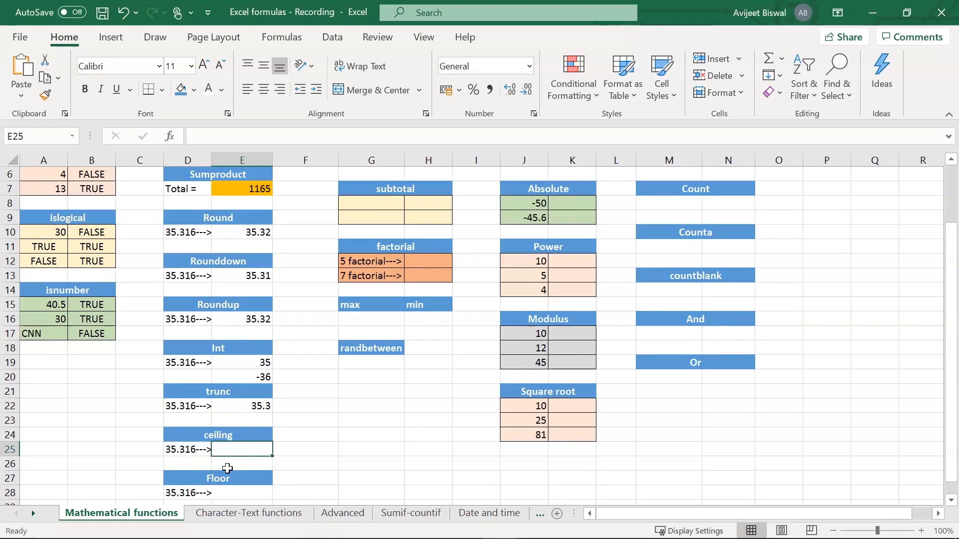
type("=ce")
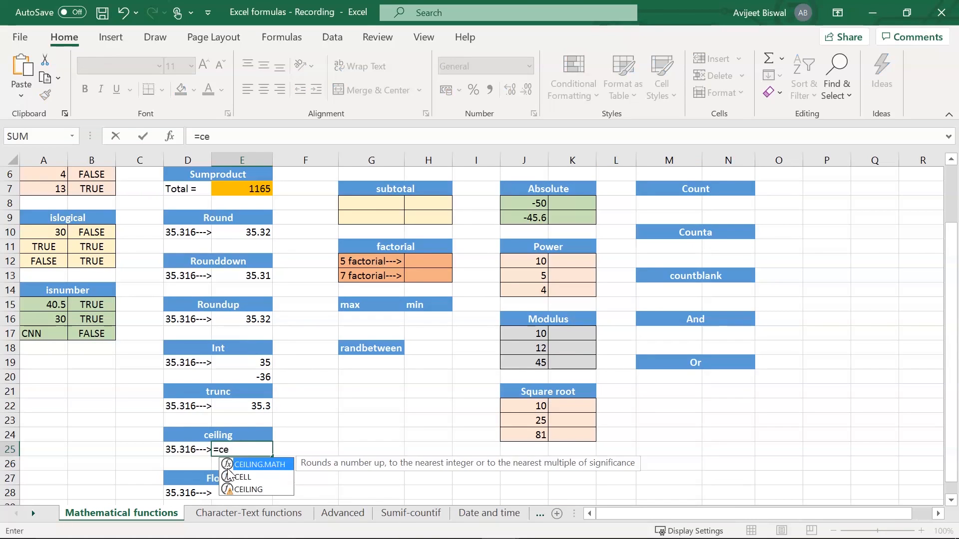
key("Down")
key("Down")
key("Tab")
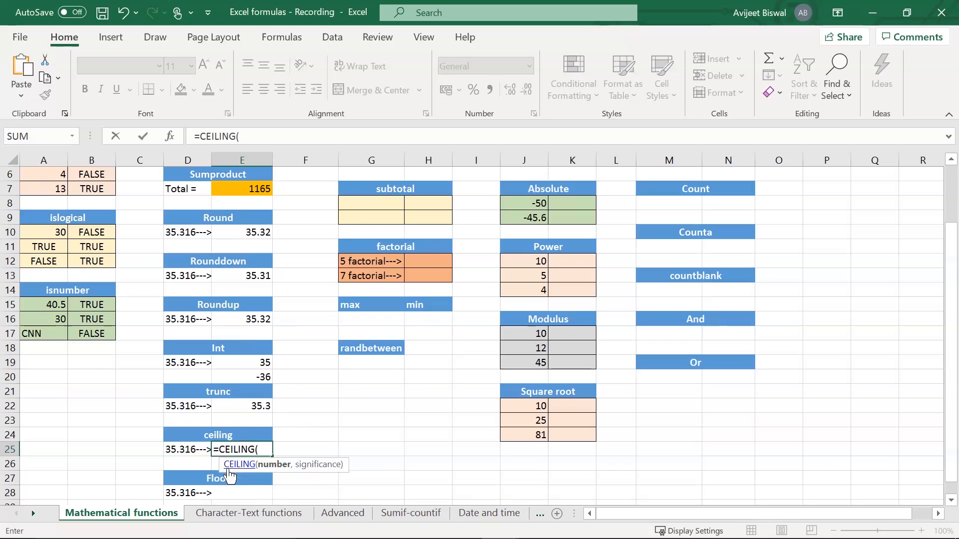
type("35.316,2")
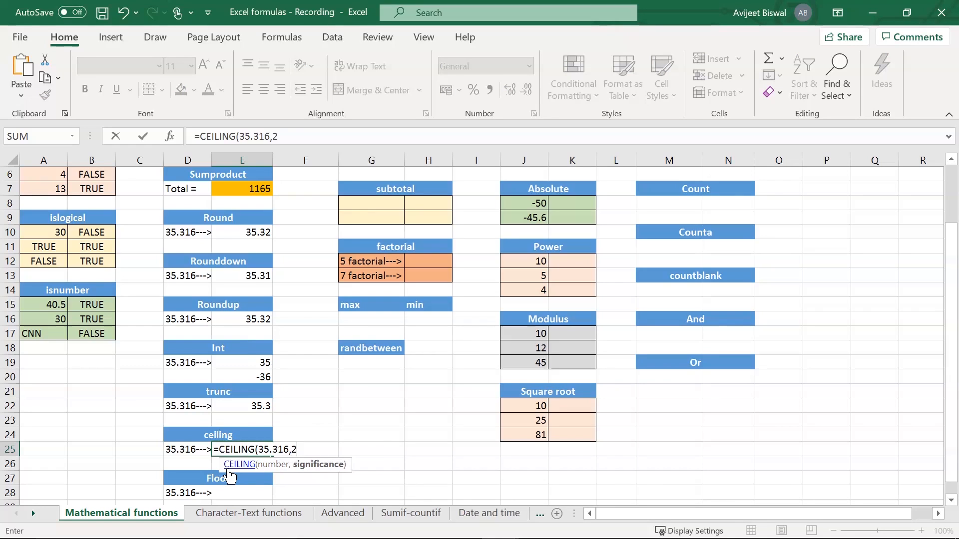
type(")")
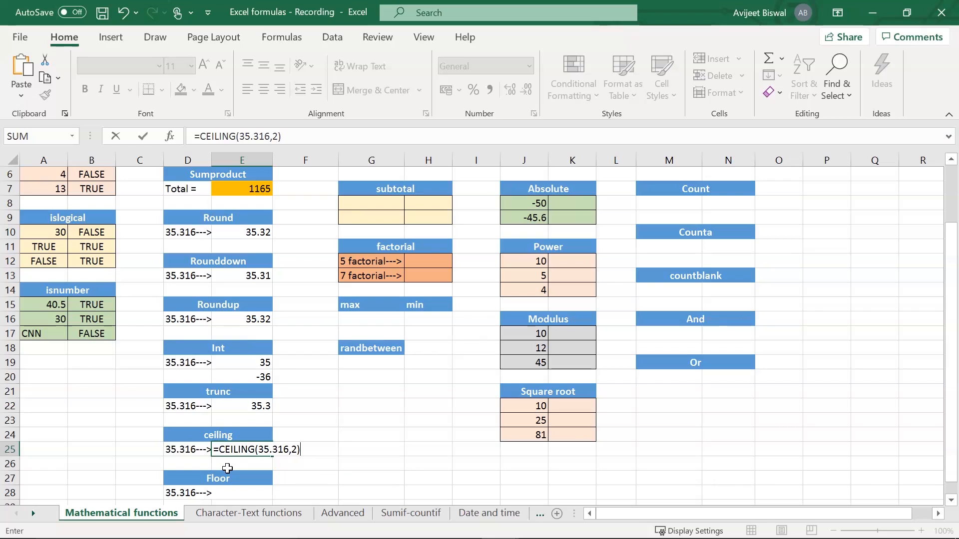
key("Return")
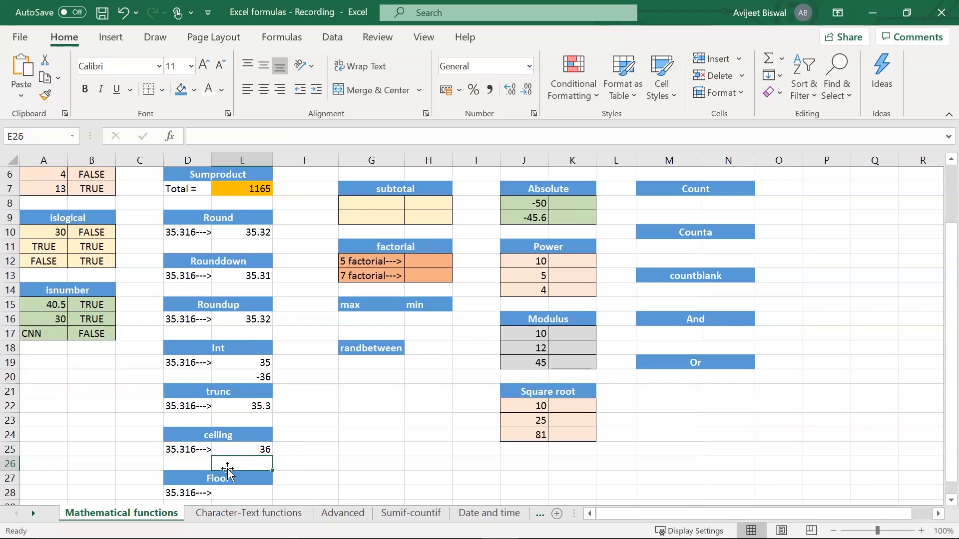
- Change the significance in cell E25's CEILING formula to 5
left_click(255, 451)
left_click(280, 136)
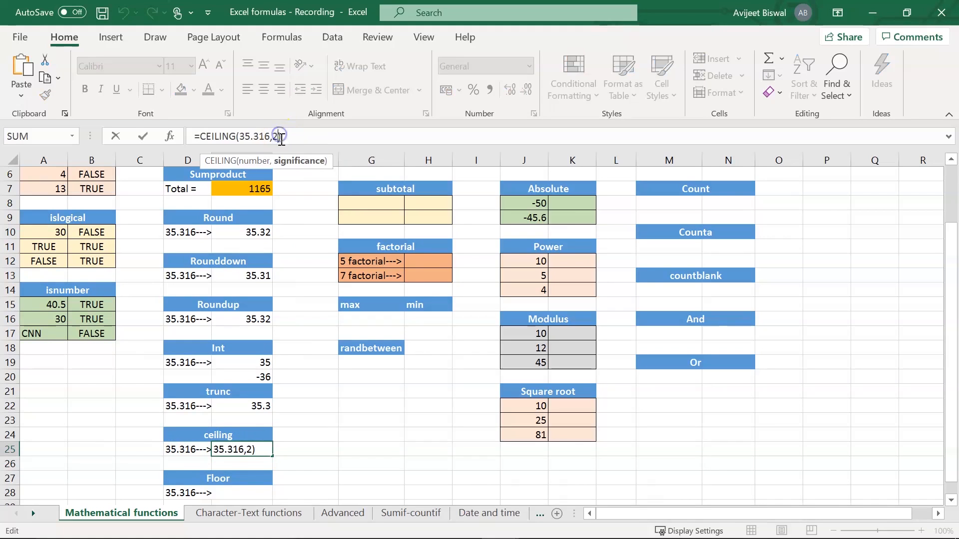
key("BackSpace")
type("5")
key("Return")
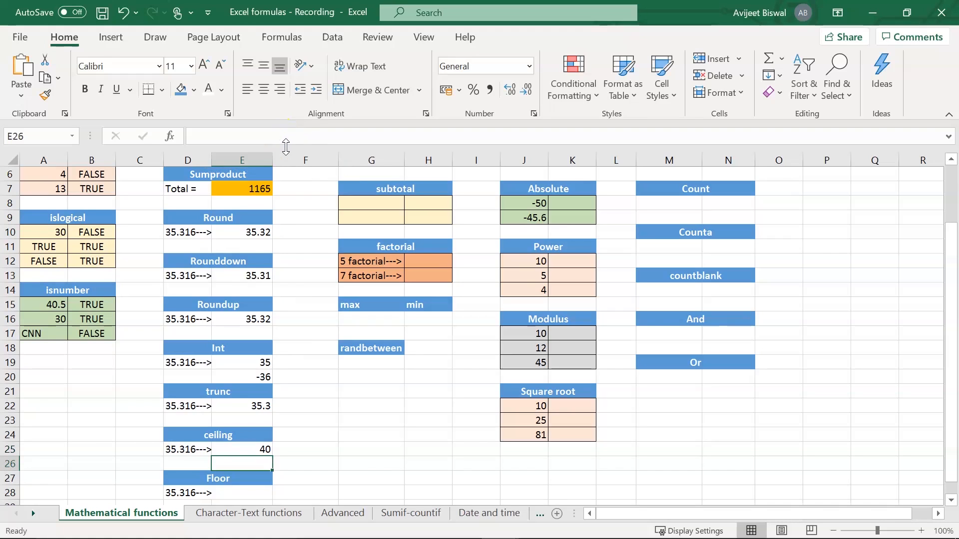
left_click(248, 447)
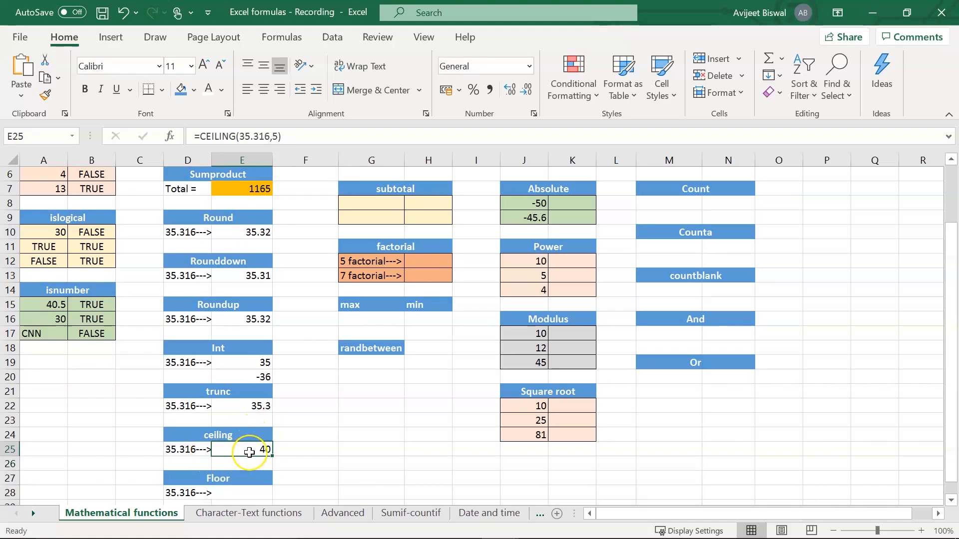
- Under the Floor heading, use the FLOOR function in cell E28 on 35.316 with a significance of 2
left_click(235, 493)
key("Down")
key("Down")
key("Up")
key("Up")
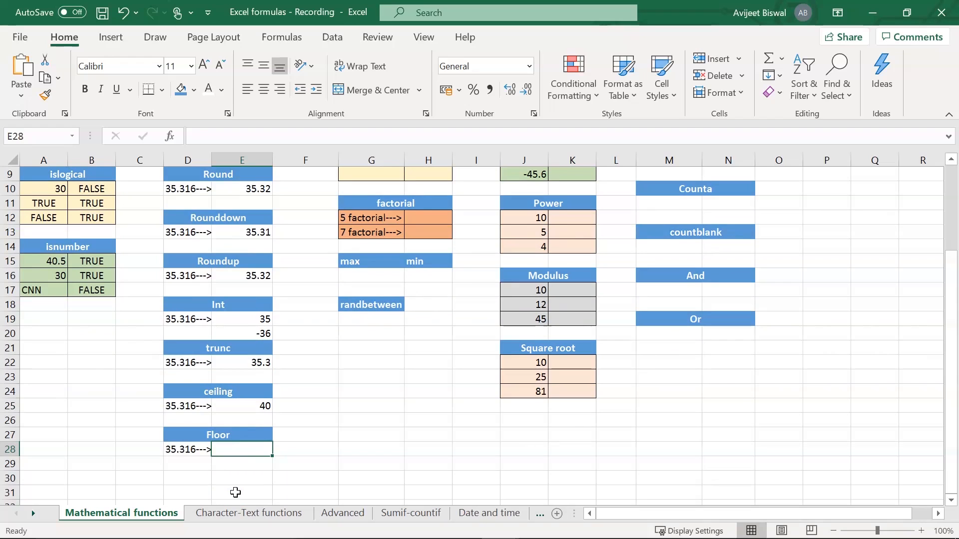
type("=flo")
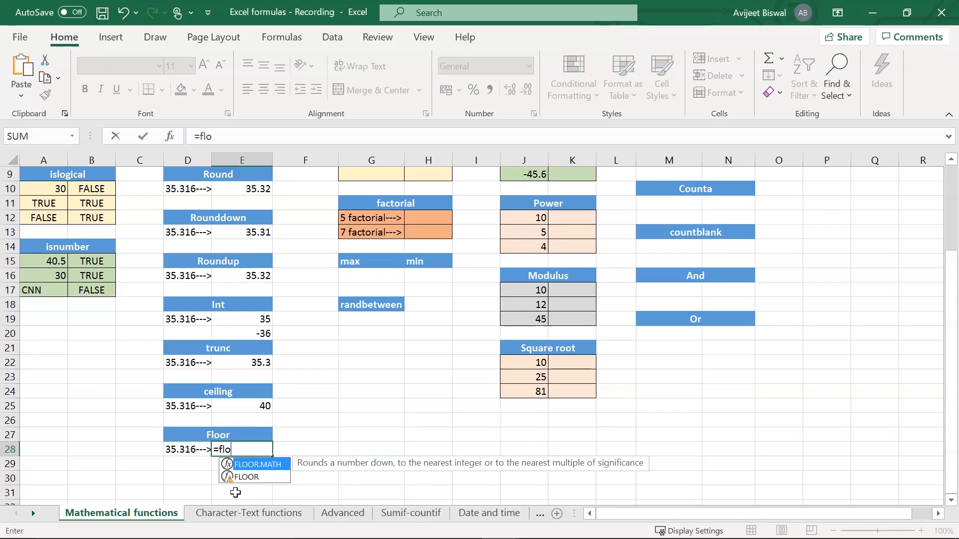
key("Down")
key("Tab")
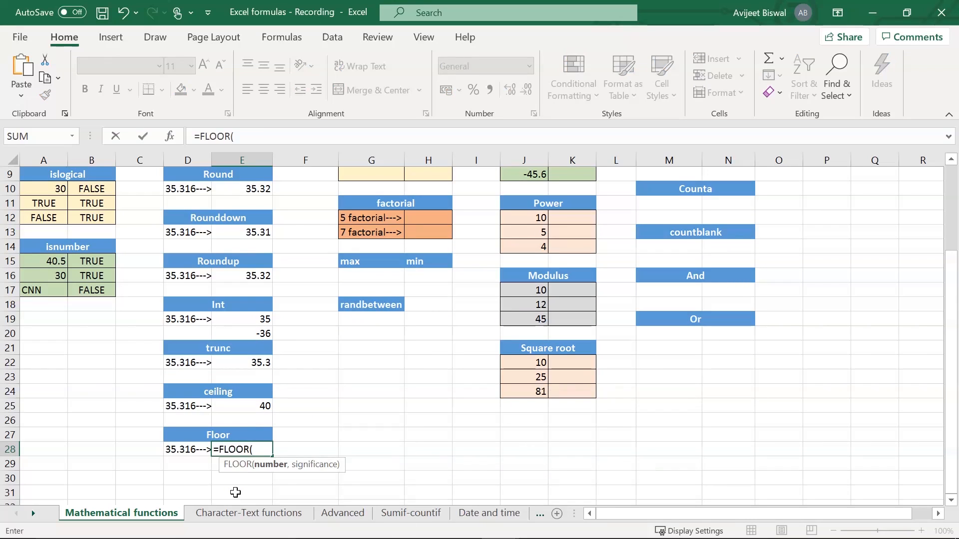
type("35.316,")
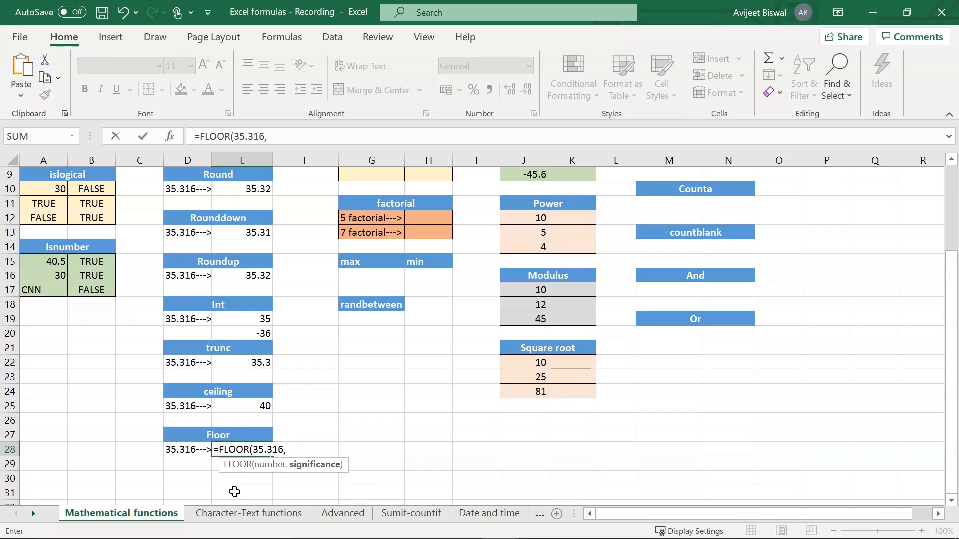
type(" 2)")
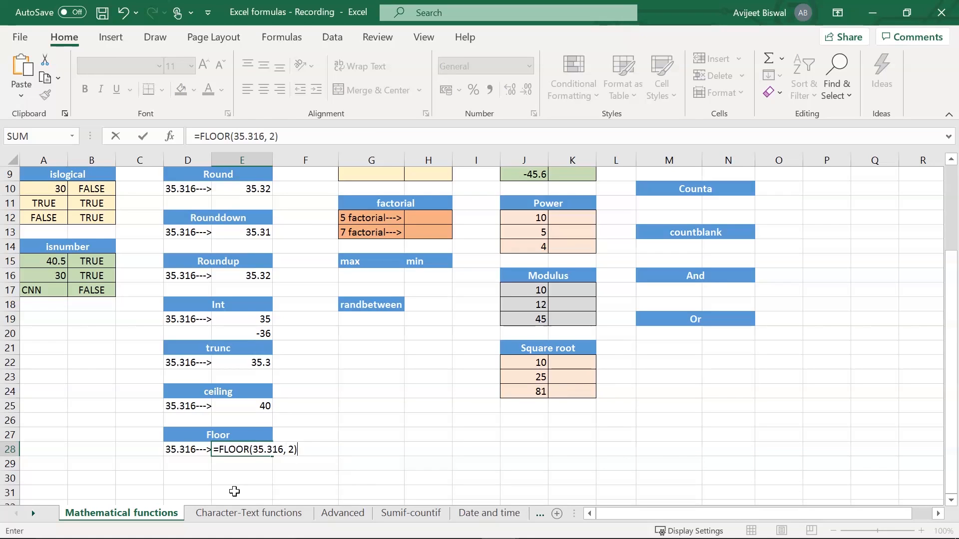
key("Return")
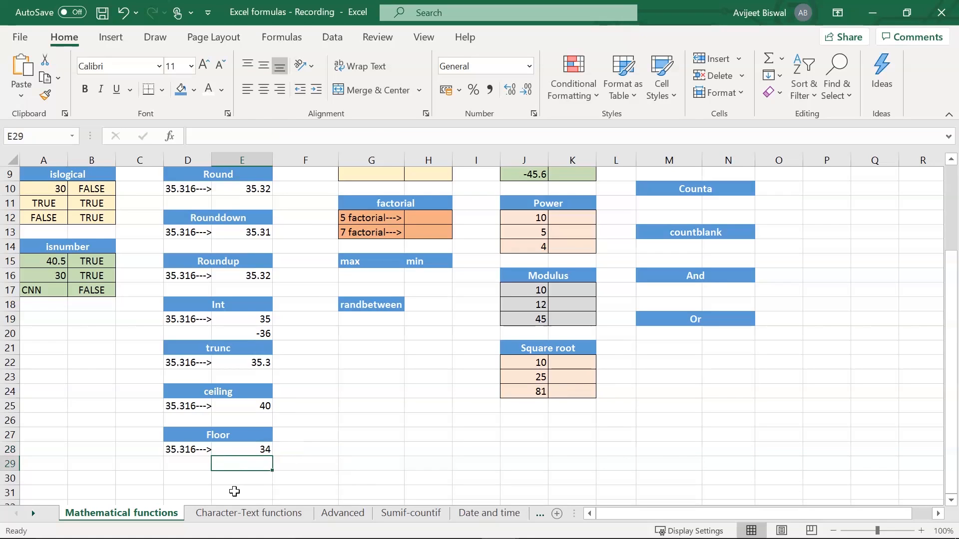
- Change the significance in cell E28's FLOOR formula to 7
left_click(255, 452)
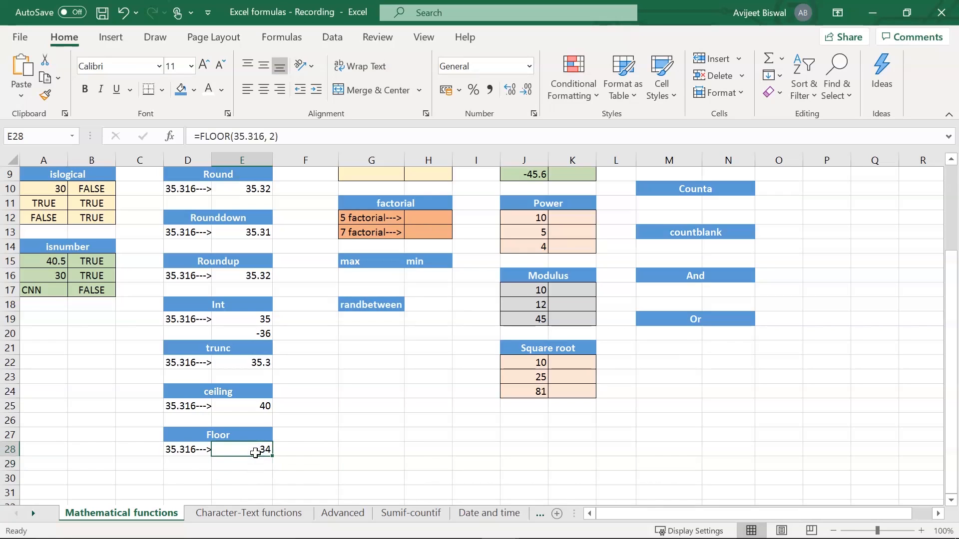
left_click(188, 450)
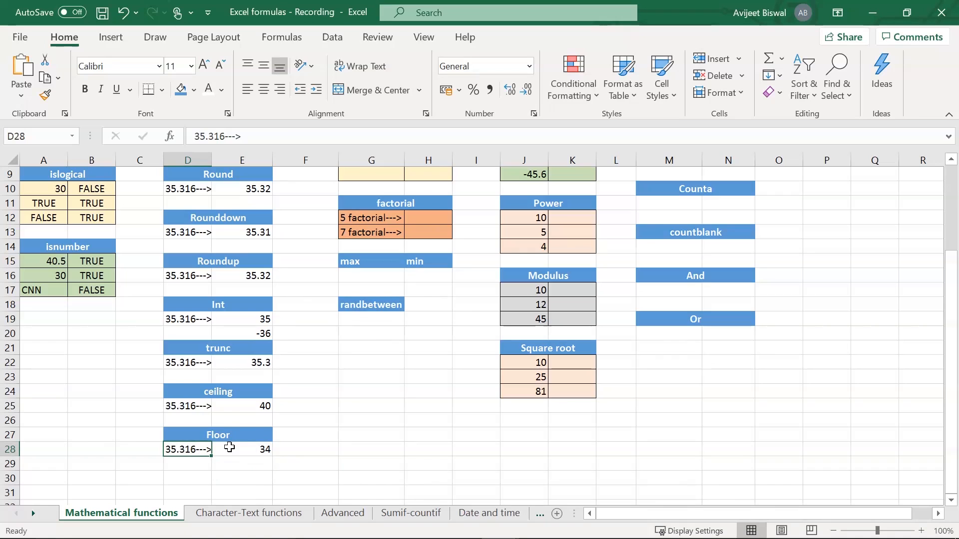
left_click(229, 448)
left_click(278, 137)
key("BackSpace")
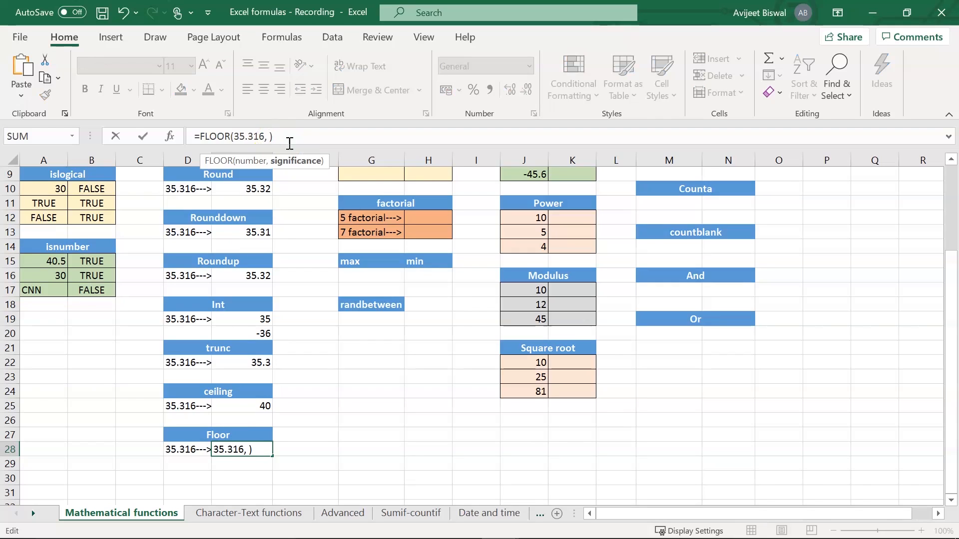
type("7")
key("Return")
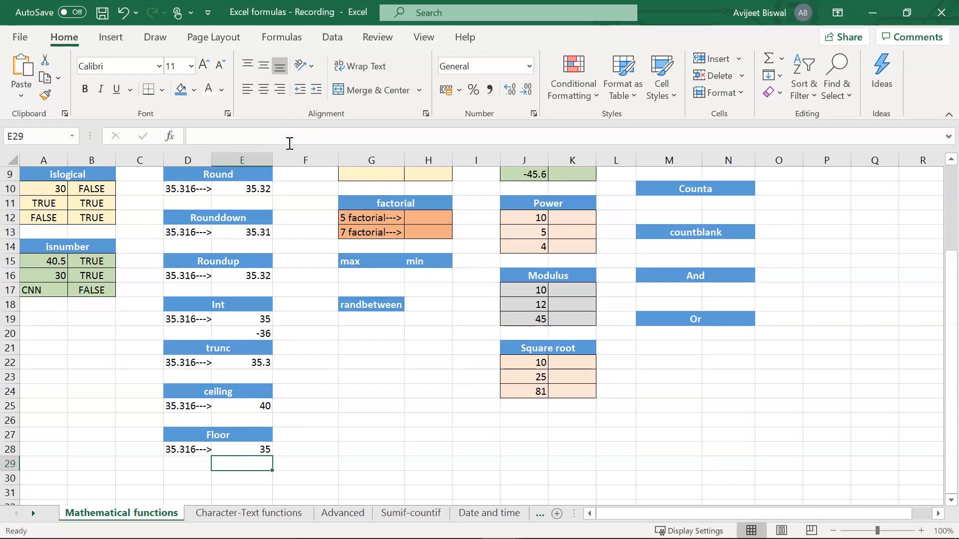
left_click(243, 449)
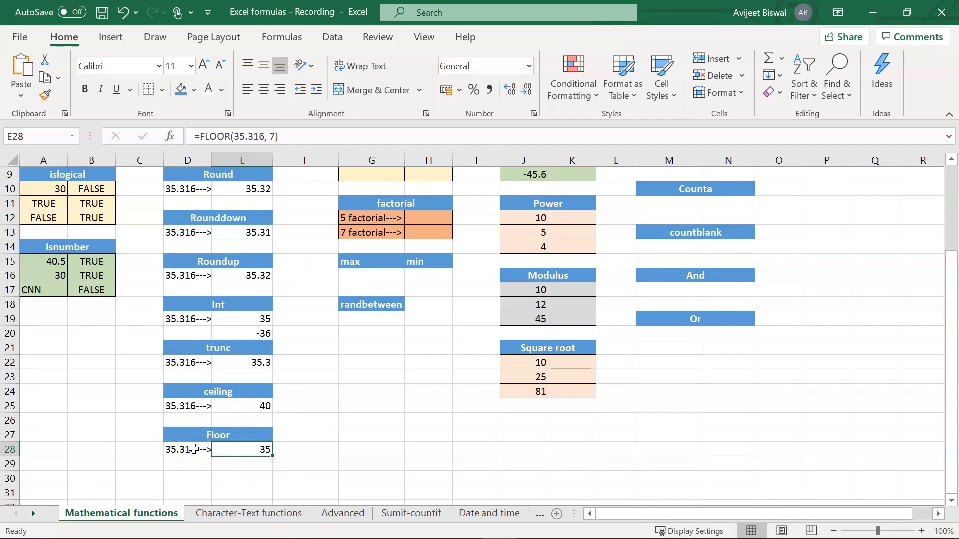
- Under the subtotal heading, average the Qty values E2:E4 in cell G8 with SUBTOTAL function number 1
key("Up")
key("Up")
key("Up")
key("Up")
key("Up")
key("Up")
key("Up")
key("Up")
key("Up")
key("Up")
key("Up")
key("Up")
key("Up")
key("Up")
key("Up")
key("Up")
key("Up")
key("Up")
key("Up")
key("Up")
key("Down")
key("Down")
left_click(374, 217)
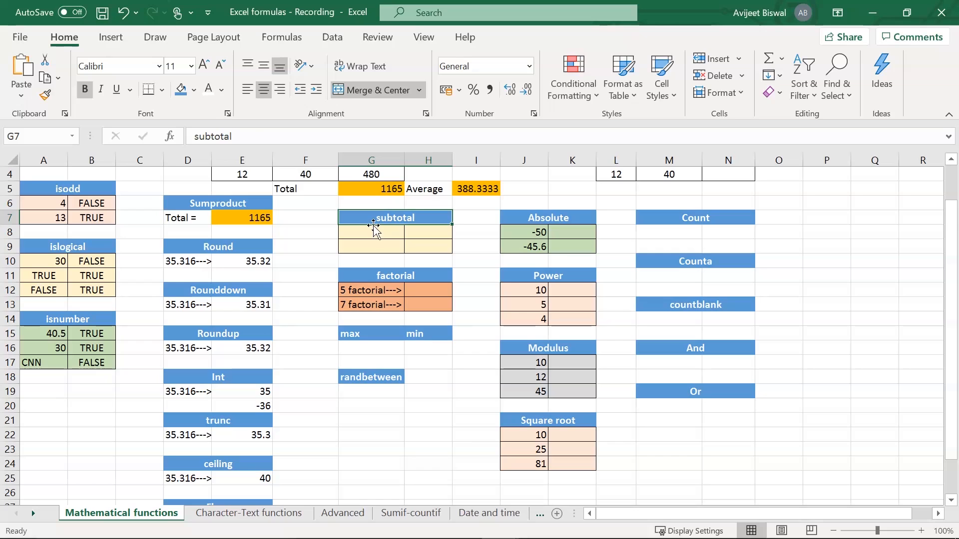
key("Up")
key("Up")
key("Up")
key("Up")
key("Up")
key("Up")
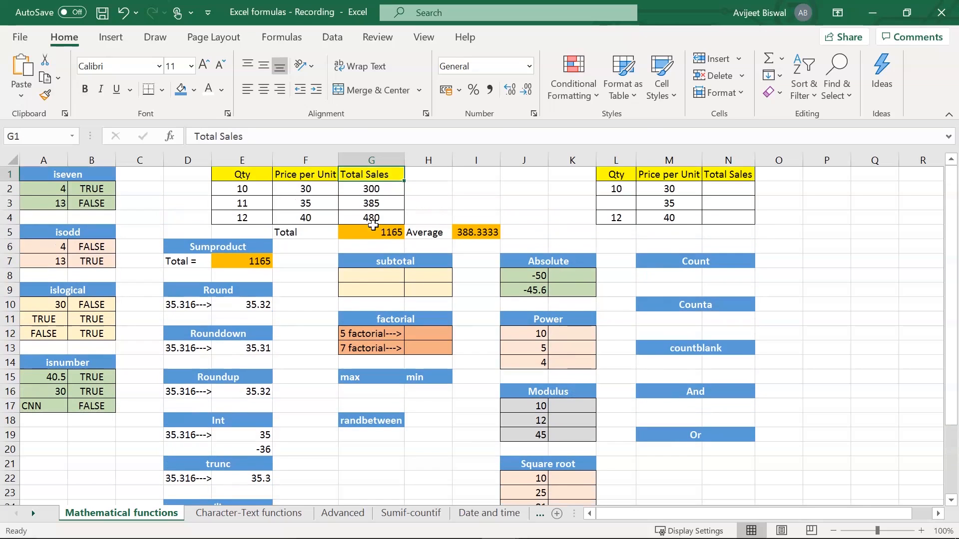
left_click(354, 282)
type("=")
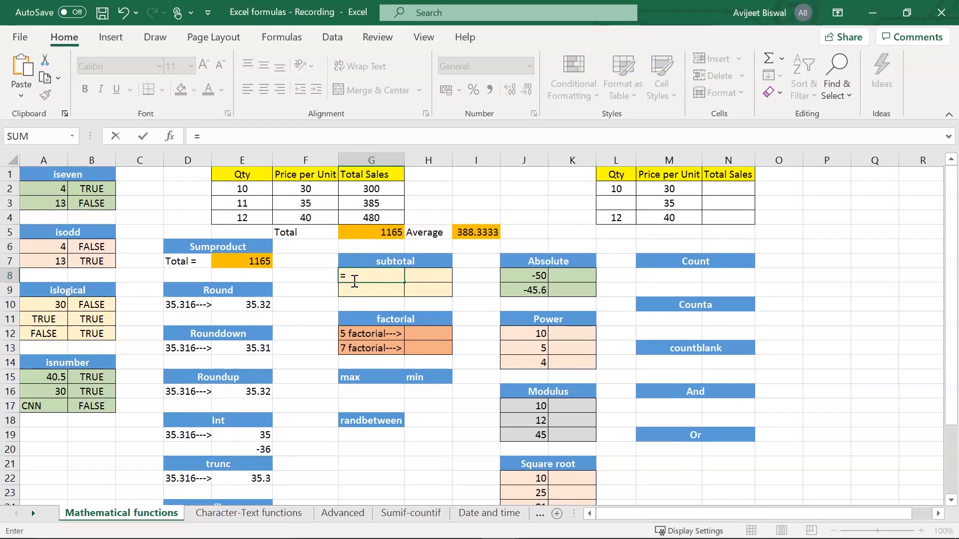
type("su")
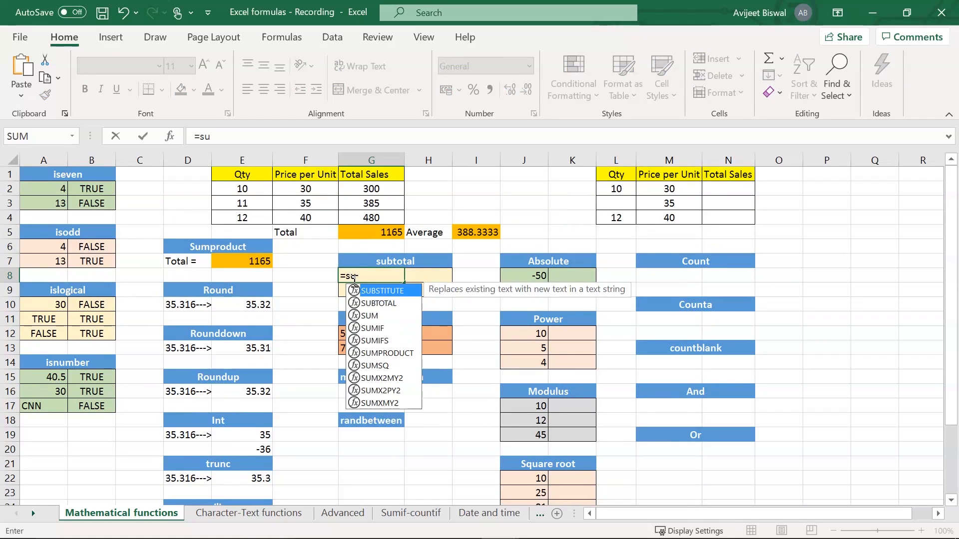
key("Down")
key("Tab")
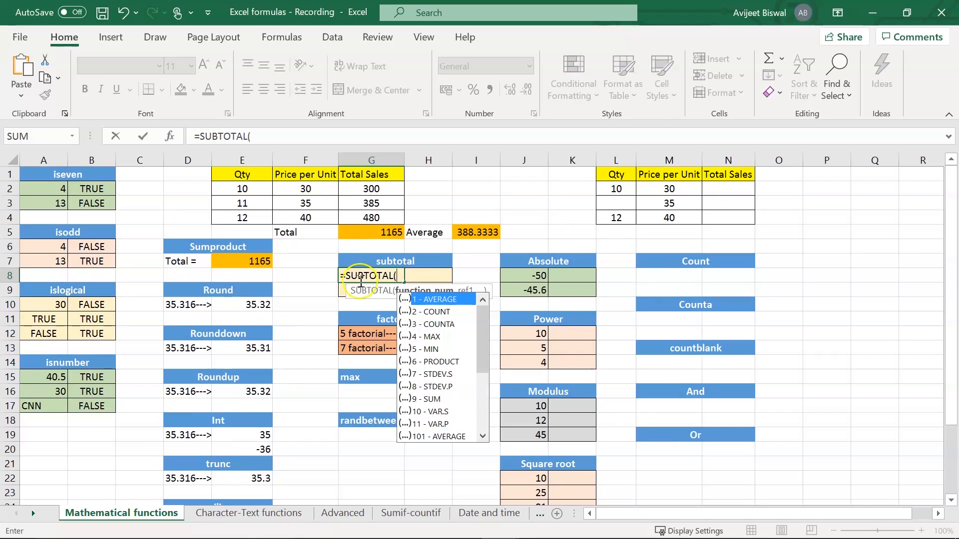
double_click(421, 300)
type(",")
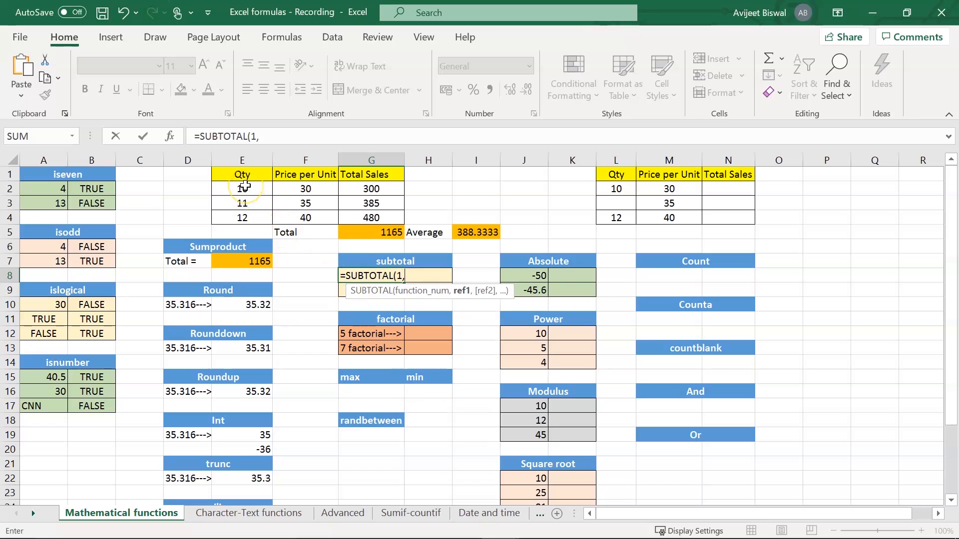
left_click_drag(245, 187, 240, 213)
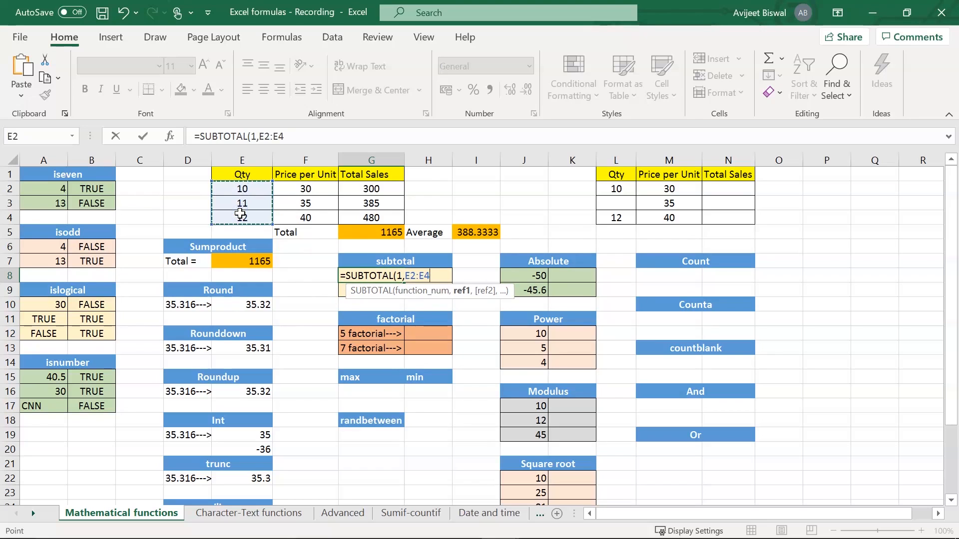
type(")")
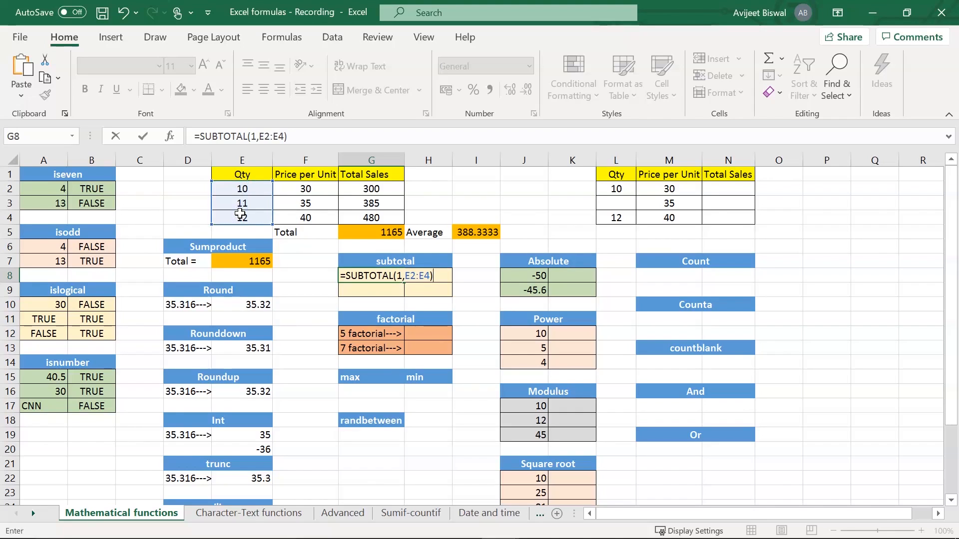
key("Return")
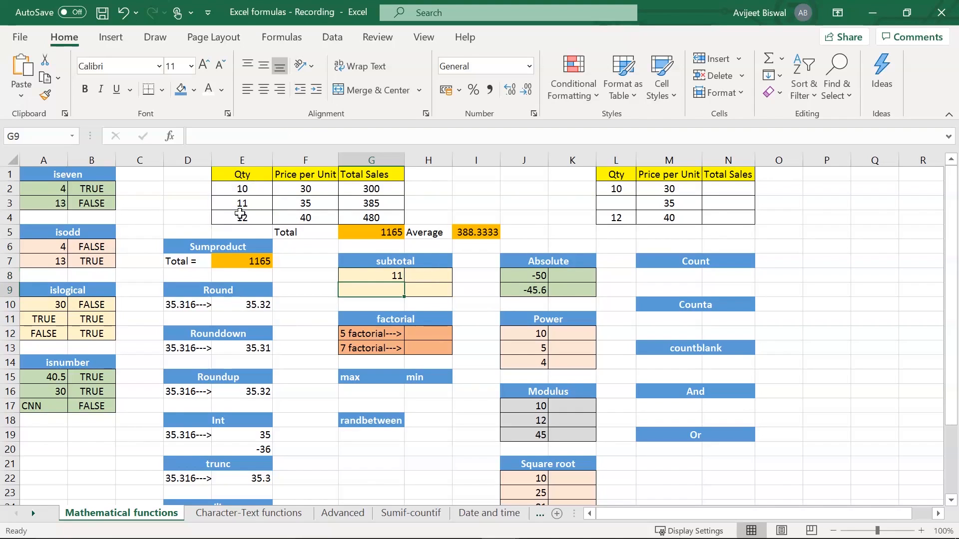
left_click(362, 275)
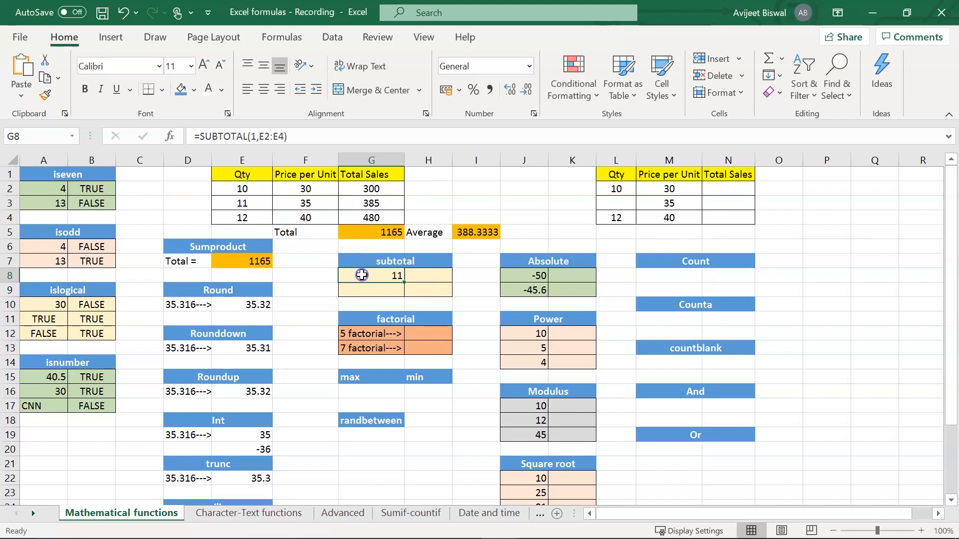
left_click(257, 191)
left_click_drag(257, 193, 252, 213)
- Count the numeric values in E2:G4 in cell H8 with SUBTOTAL function number 2
left_click(418, 276)
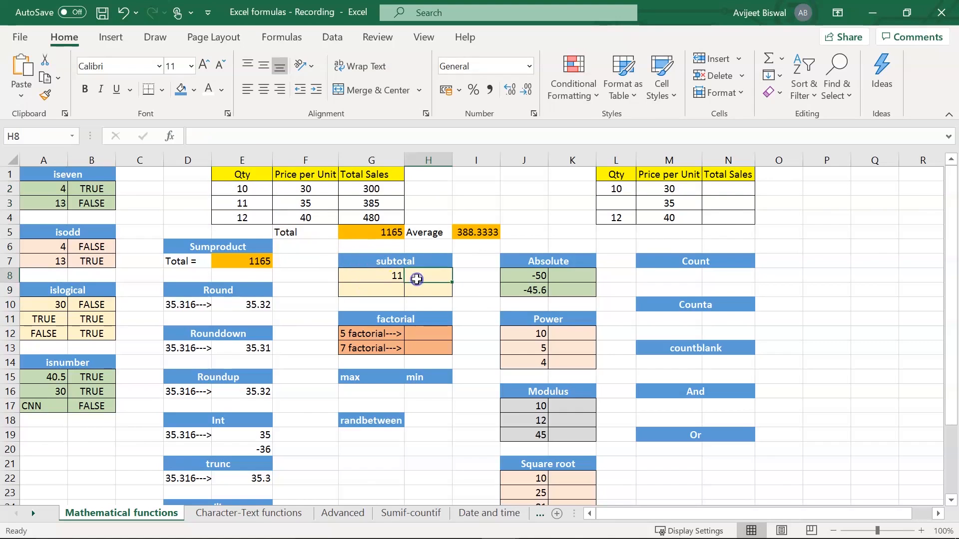
type("=su")
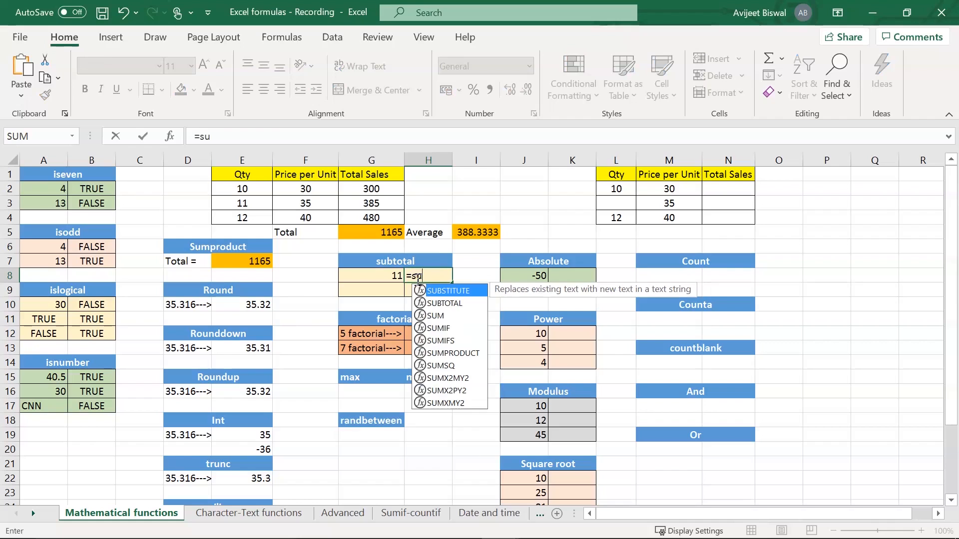
key("Down")
key("Tab")
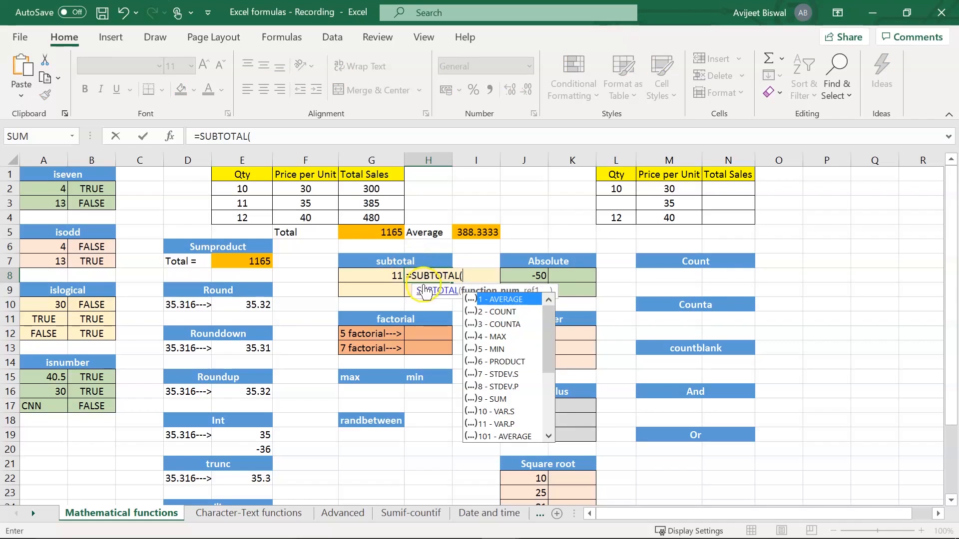
double_click(504, 312)
type(",")
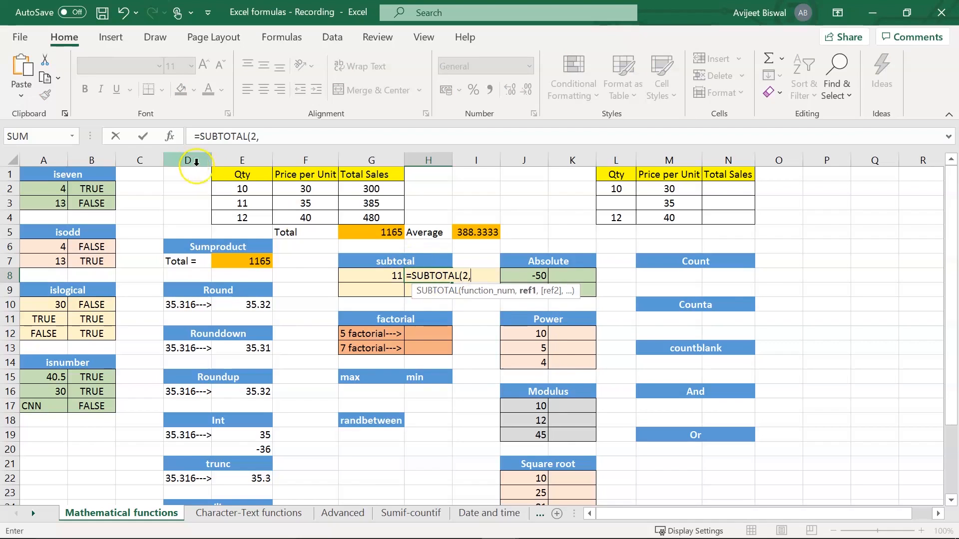
left_click_drag(231, 189, 375, 214)
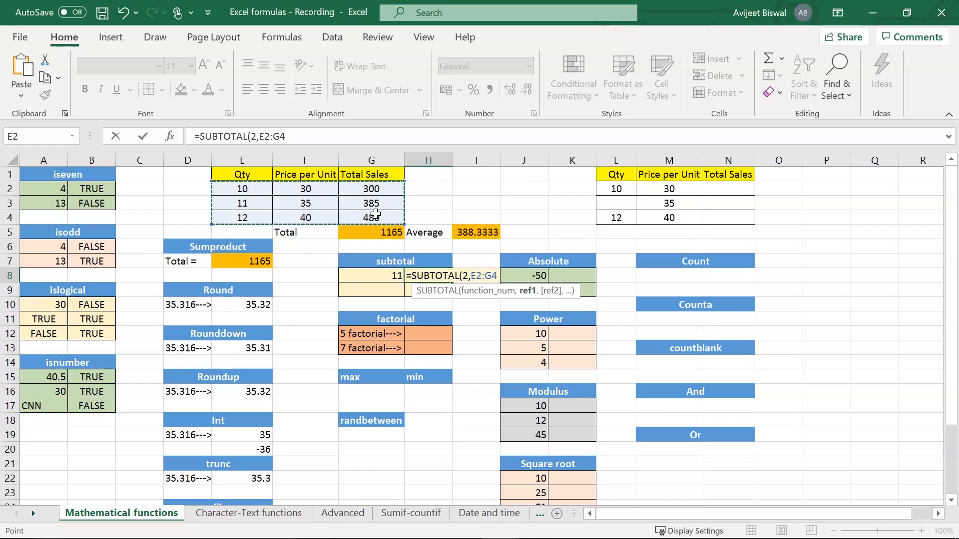
type(")")
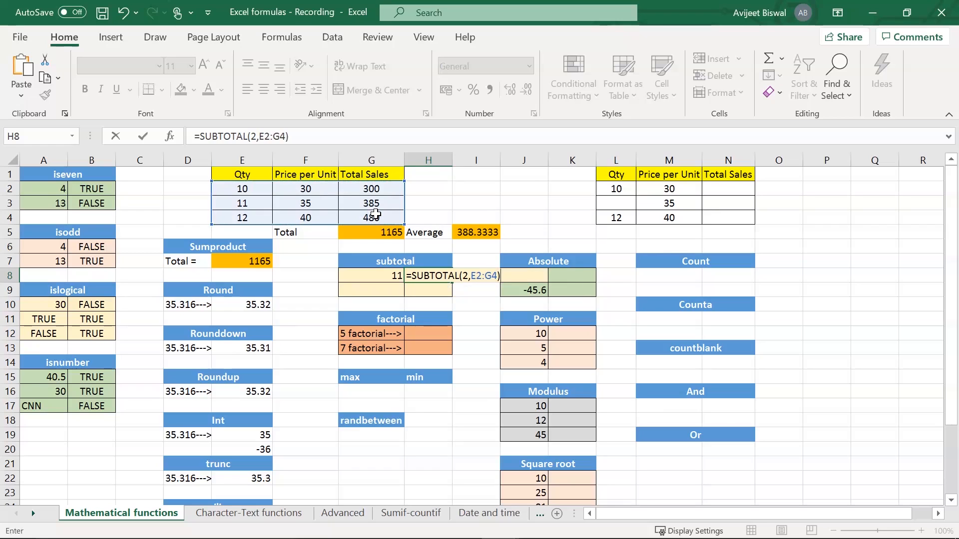
key("Return")
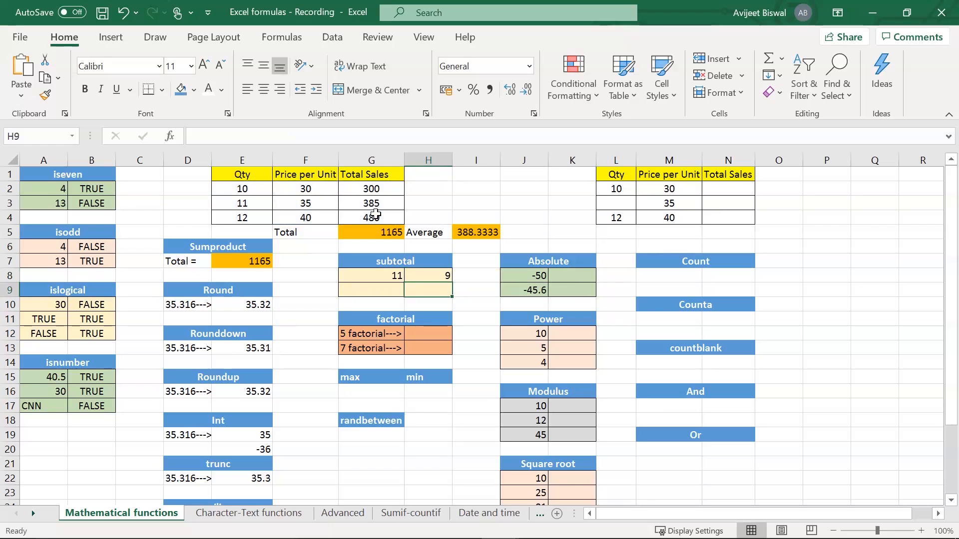
left_click(430, 276)
left_click_drag(240, 189, 382, 213)
- Sum the Price per Unit values F2:F4 in cell G9 with SUBTOTAL function number 9
left_click(383, 291)
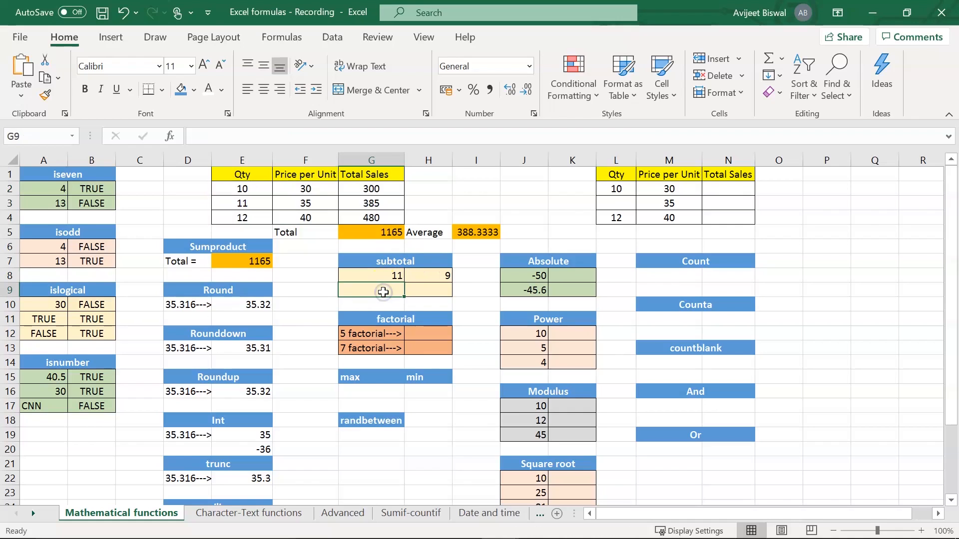
type("=sub")
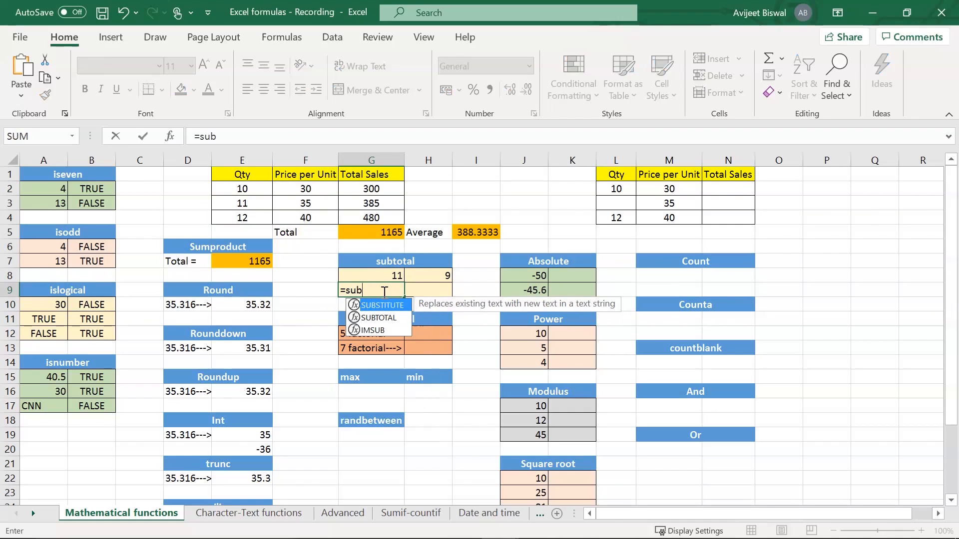
key("Down")
key("Tab")
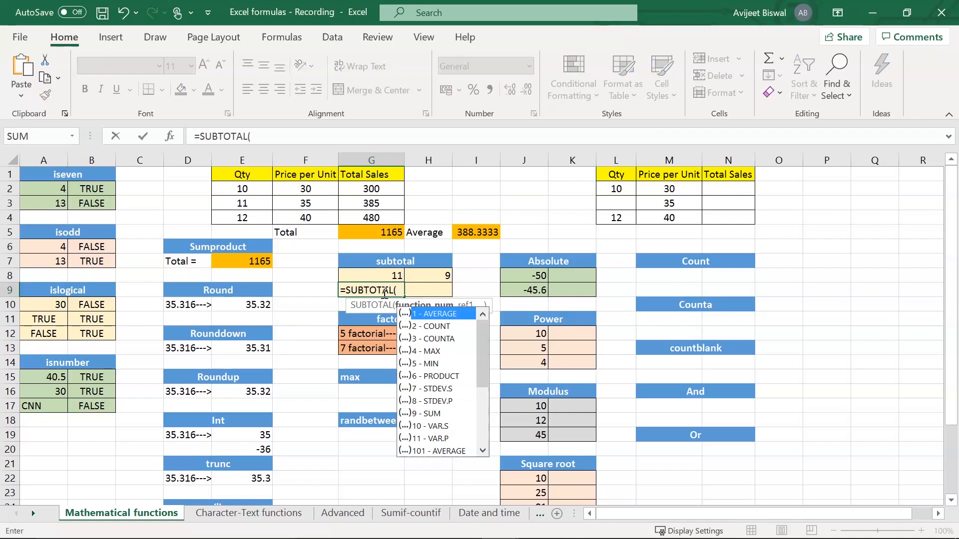
double_click(419, 414)
type(",")
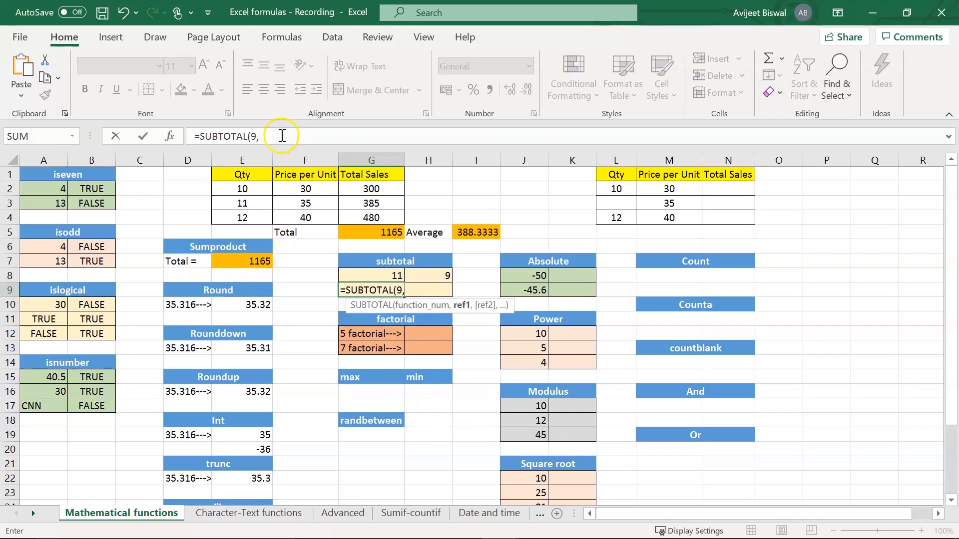
left_click_drag(299, 185, 298, 214)
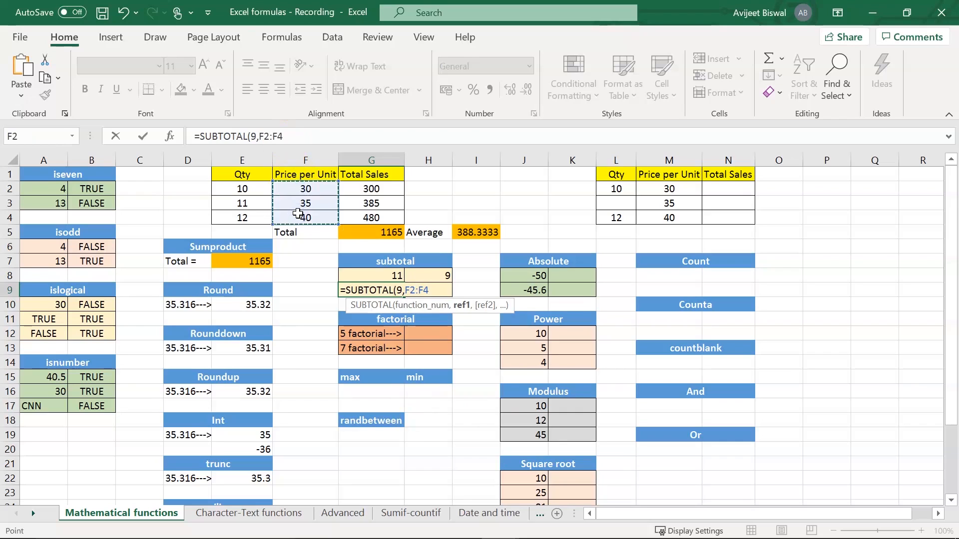
type(")")
left_click(378, 297)
key("Return")
left_click(377, 290)
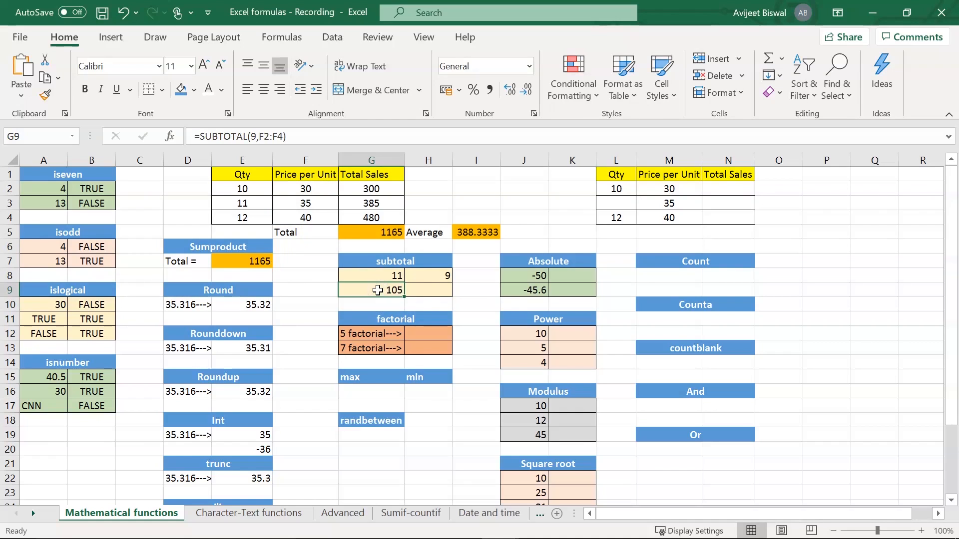
- Find the maximum of the Total Sales values G2:G4 in cell H9 with SUBTOTAL function number 4
left_click(430, 290)
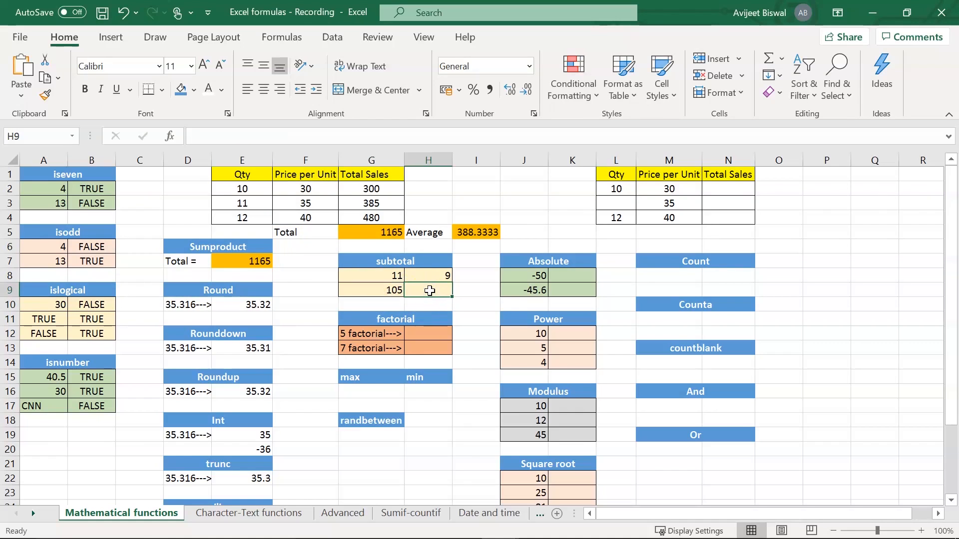
type("=subt")
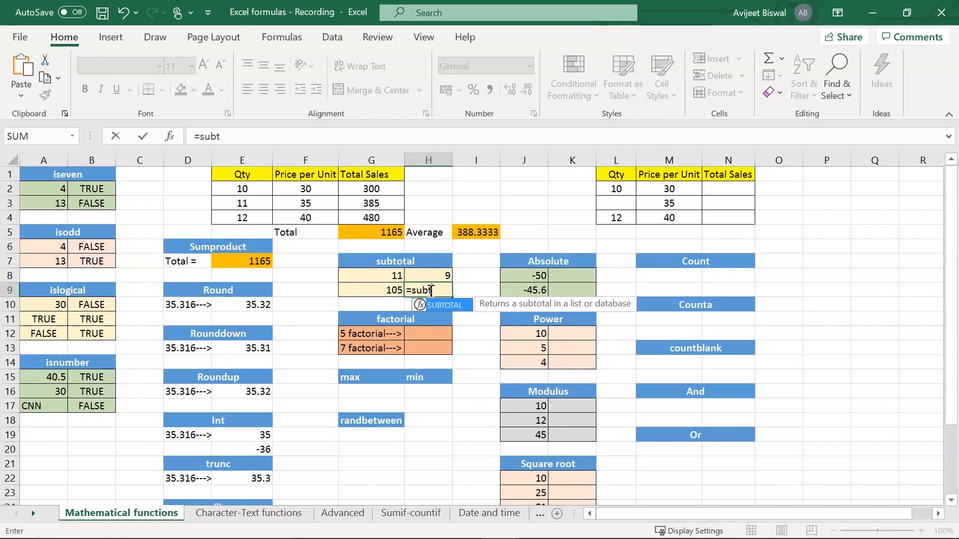
key("Tab")
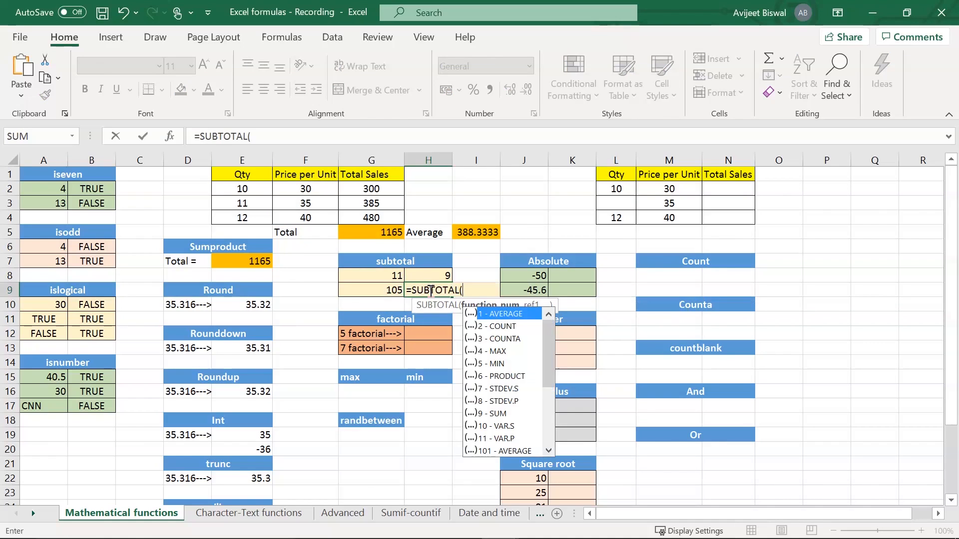
double_click(498, 352)
type(",")
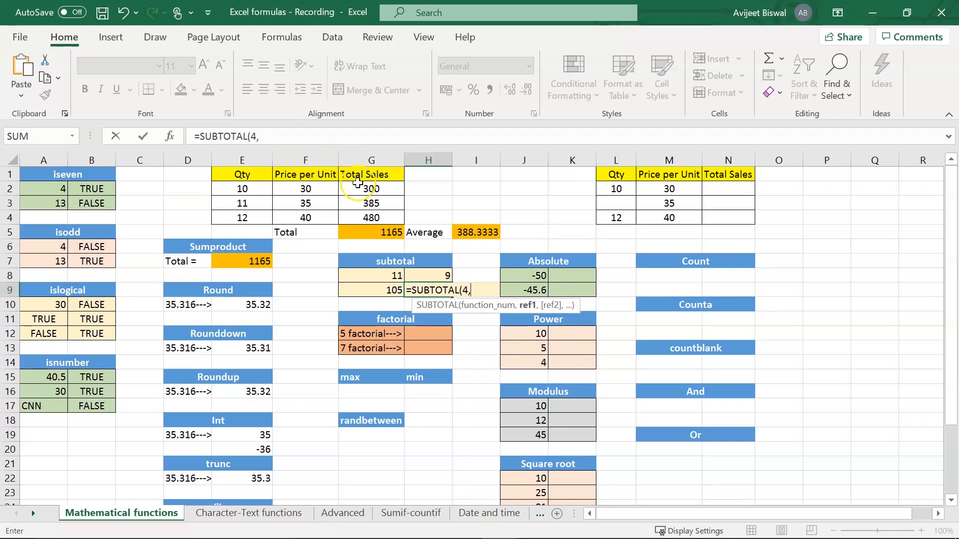
left_click_drag(358, 184, 358, 214)
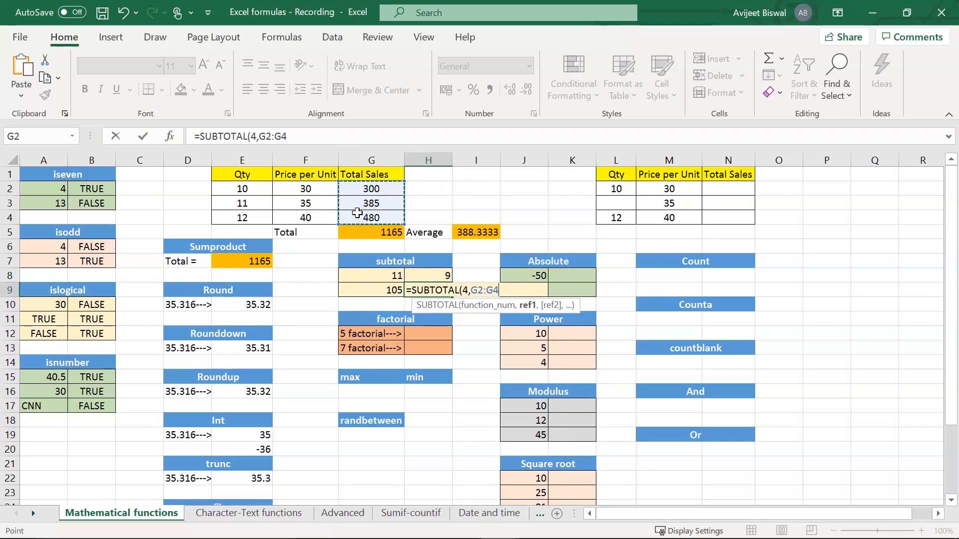
type(")")
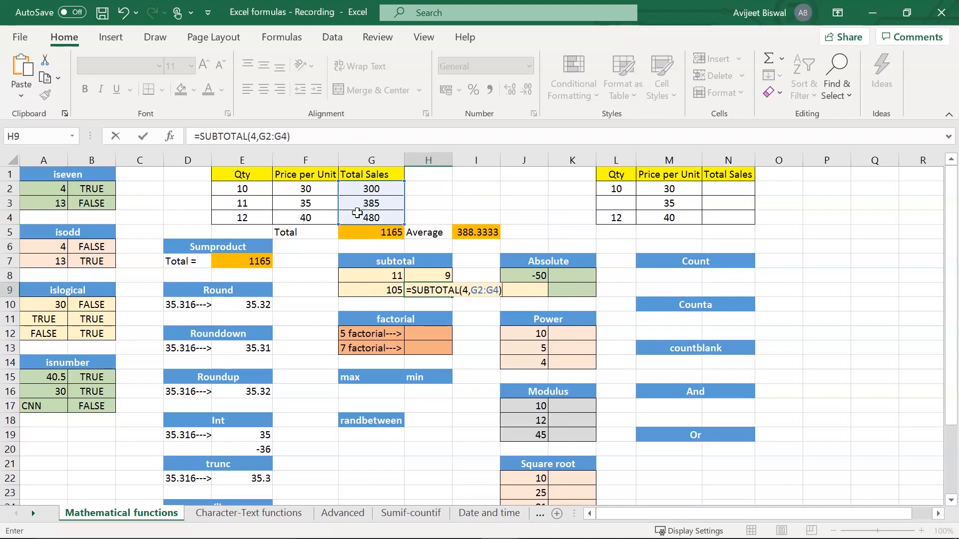
key("Return")
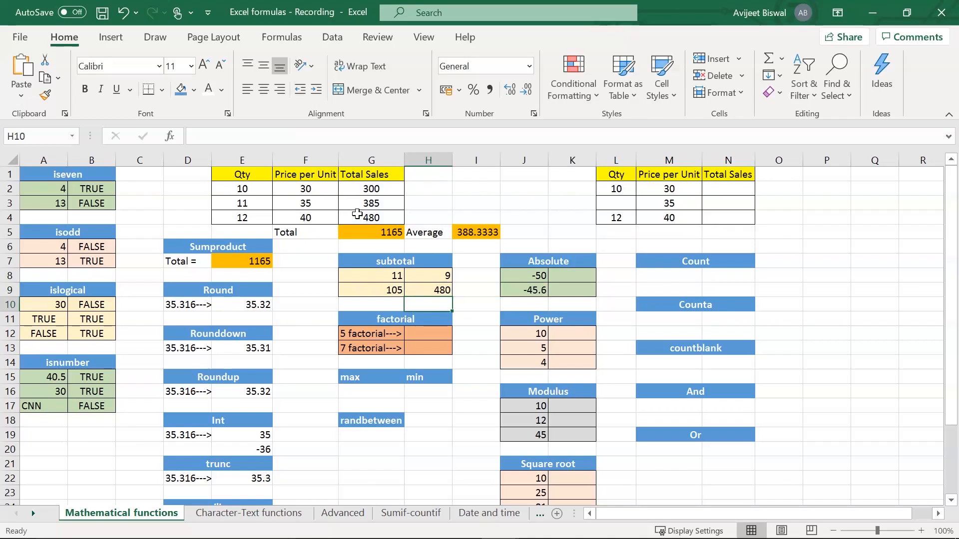
left_click(442, 291)
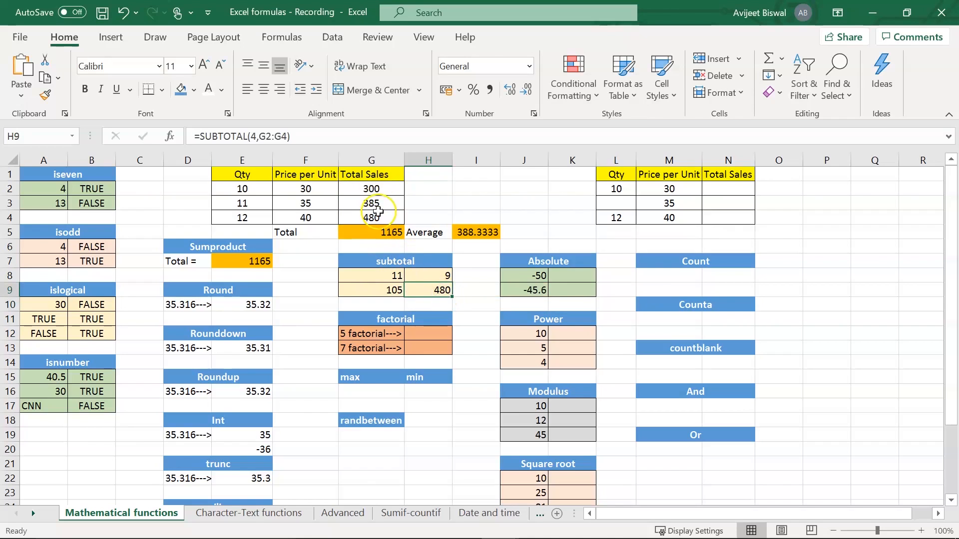
left_click(378, 215)
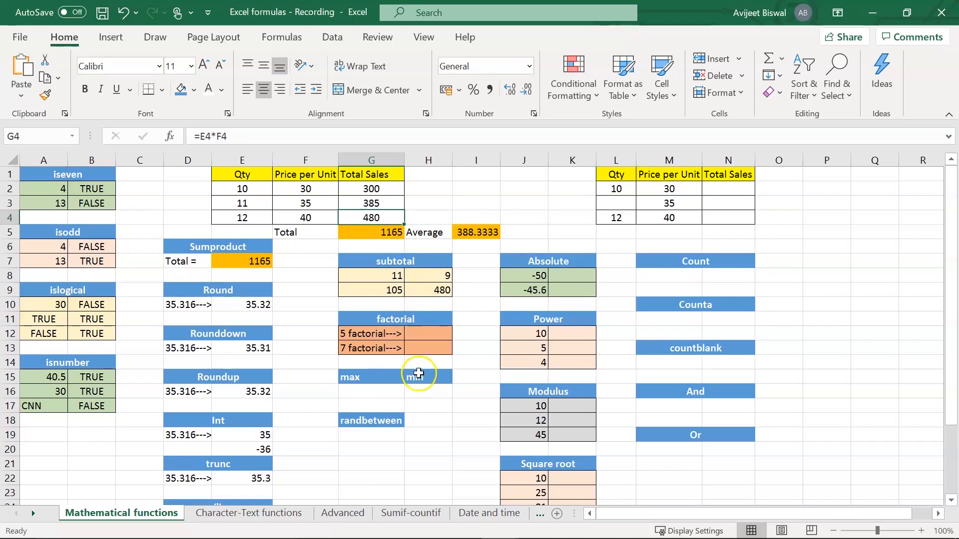
- Under the factorial heading, calculate the factorial of 5 in cell H12 with the FACT function
left_click(421, 336)
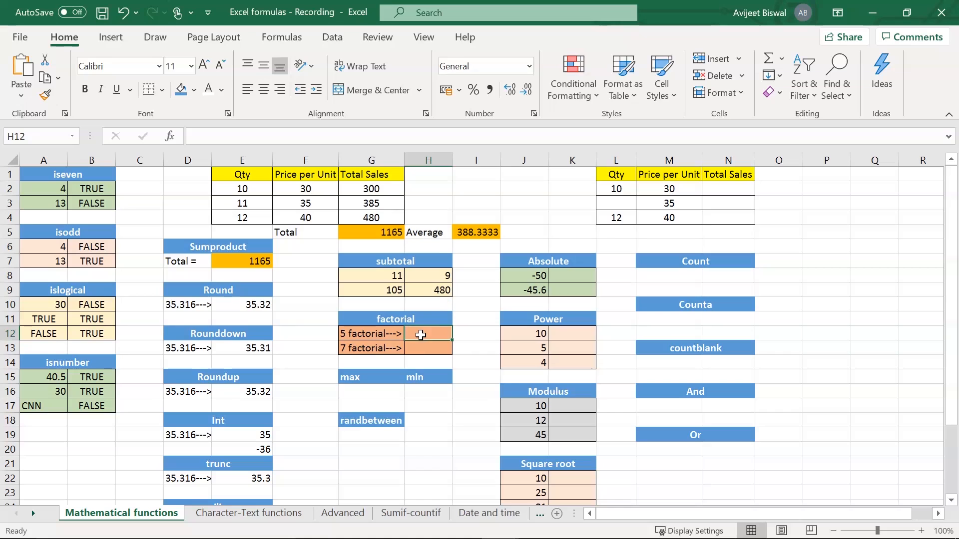
type("=fa")
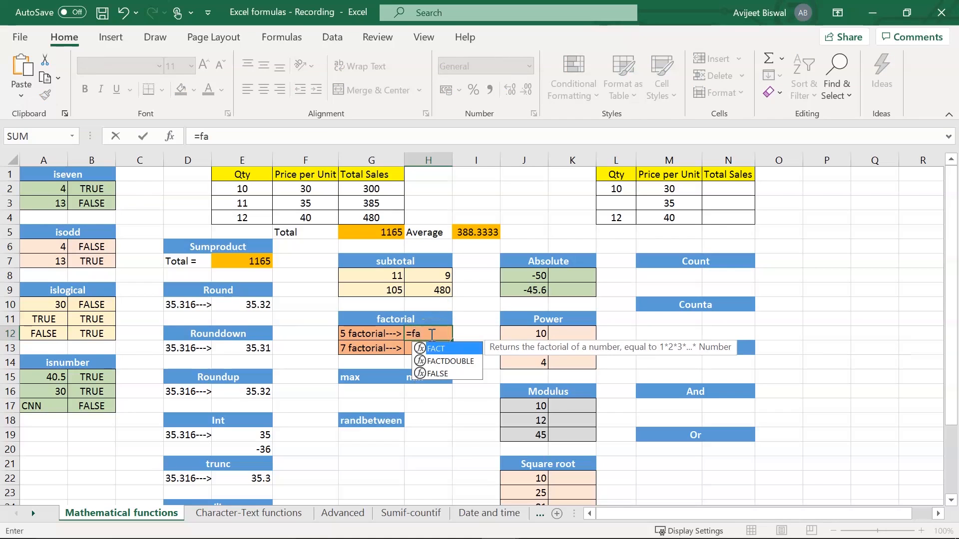
type("c")
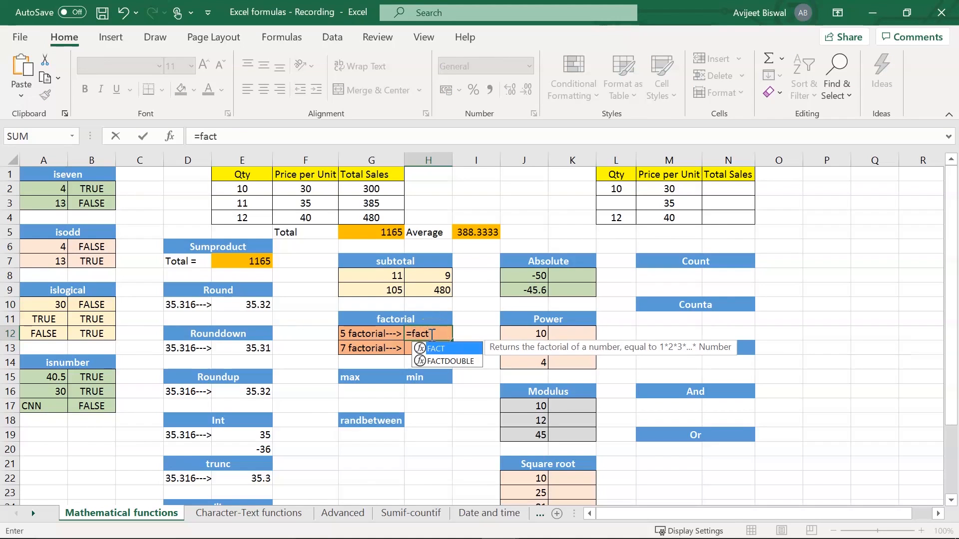
type("t")
key("Tab")
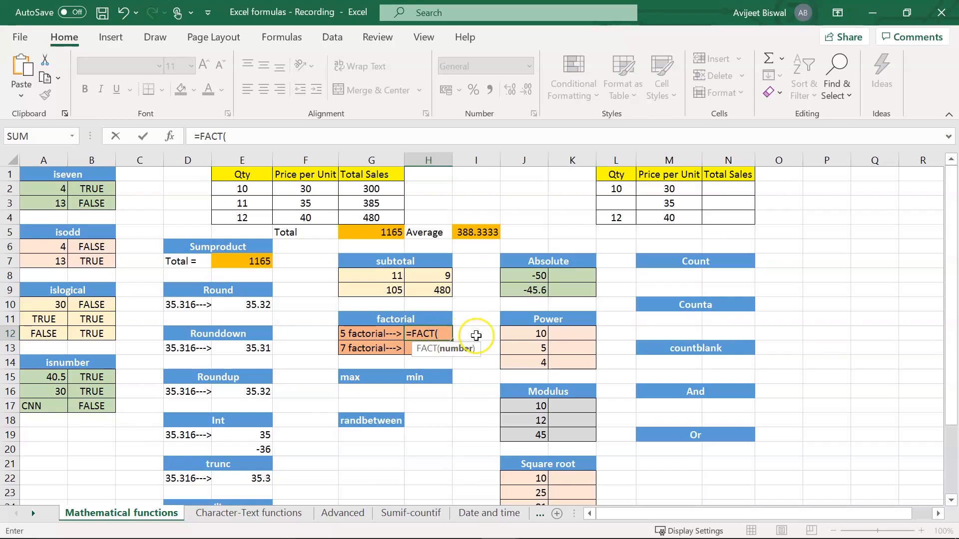
type("5)")
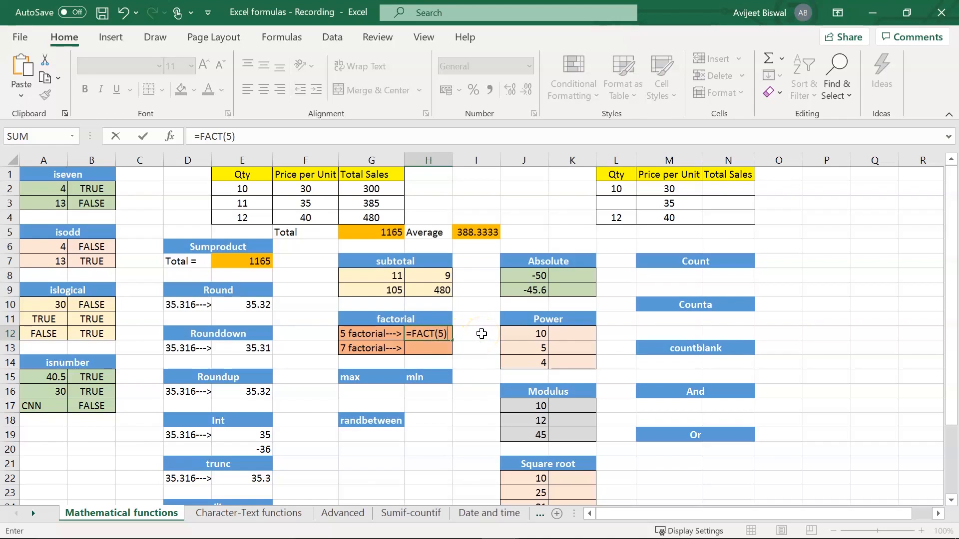
key("Return")
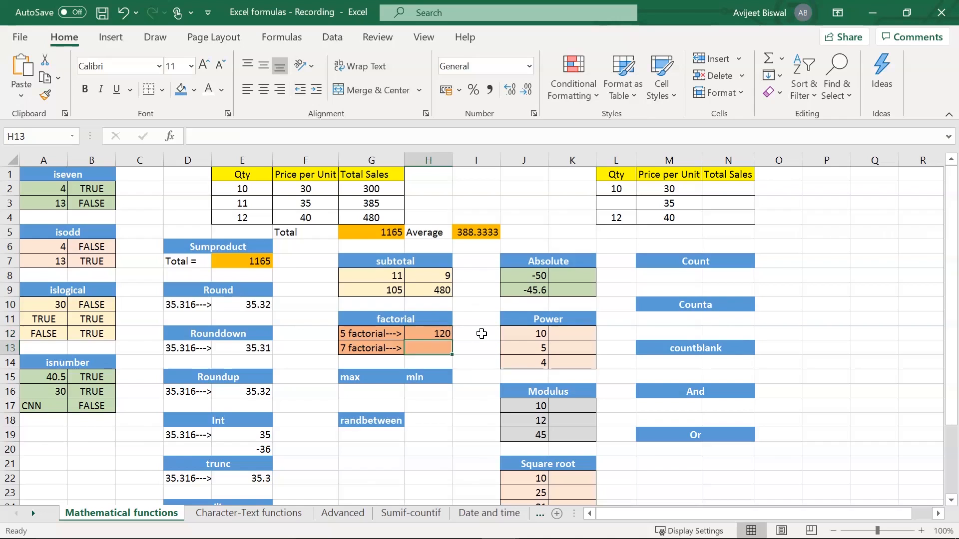
left_click(427, 335)
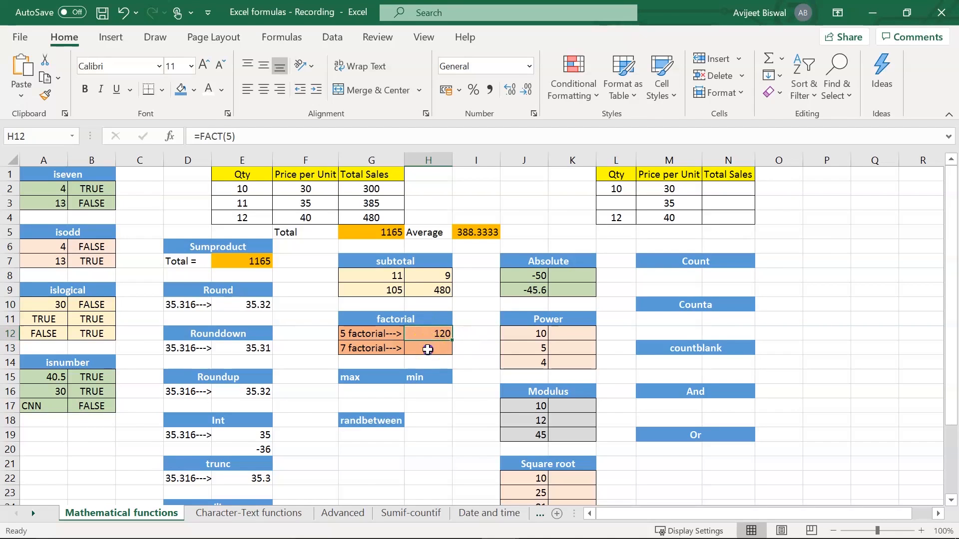
- Calculate the factorial of 7 in cell H13 with the FACT function
left_click(427, 350)
type("=")
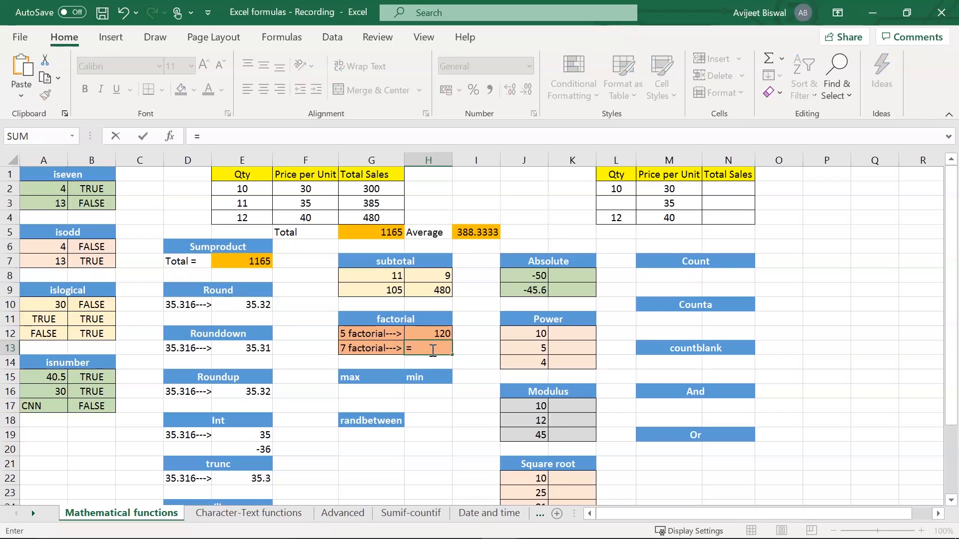
type("facct")
key("BackSpace")
key("BackSpace")
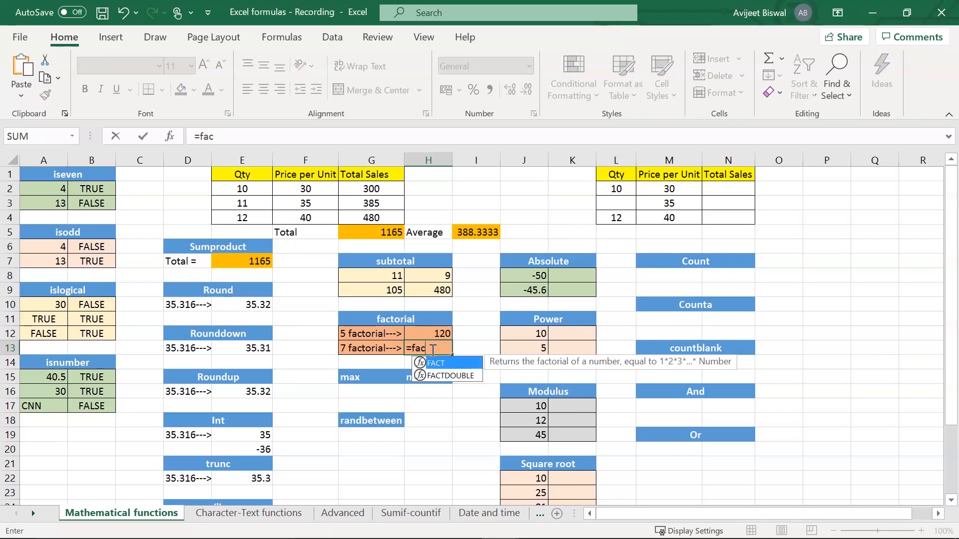
type("t")
key("Tab")
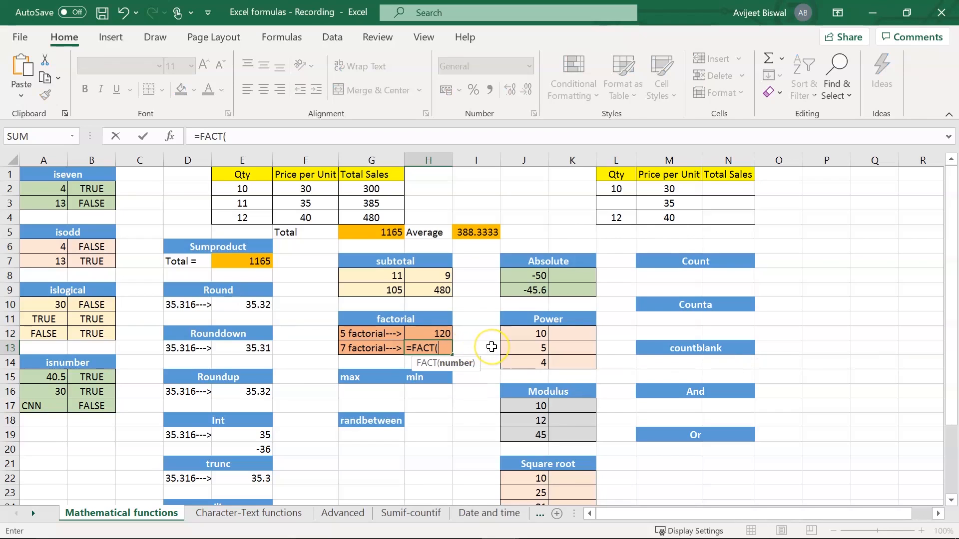
type("7)")
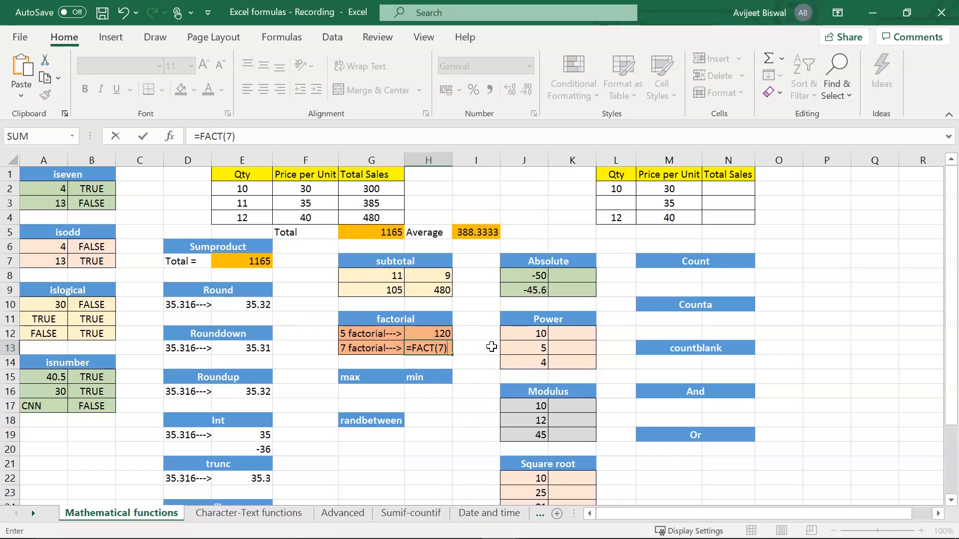
key("Return")
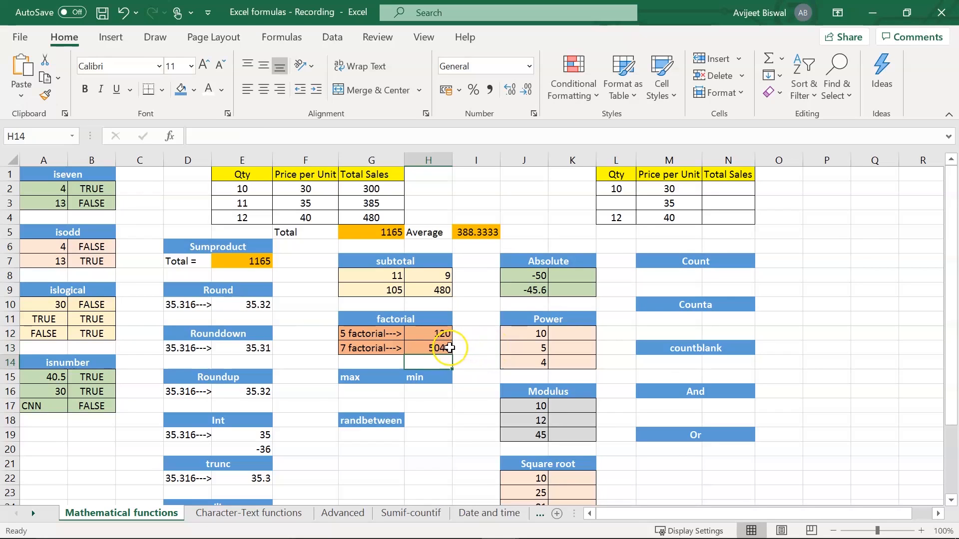
- Find the maximum of the Price per Unit values F2:F4 in cell G16 with the MAX function
left_click(374, 389)
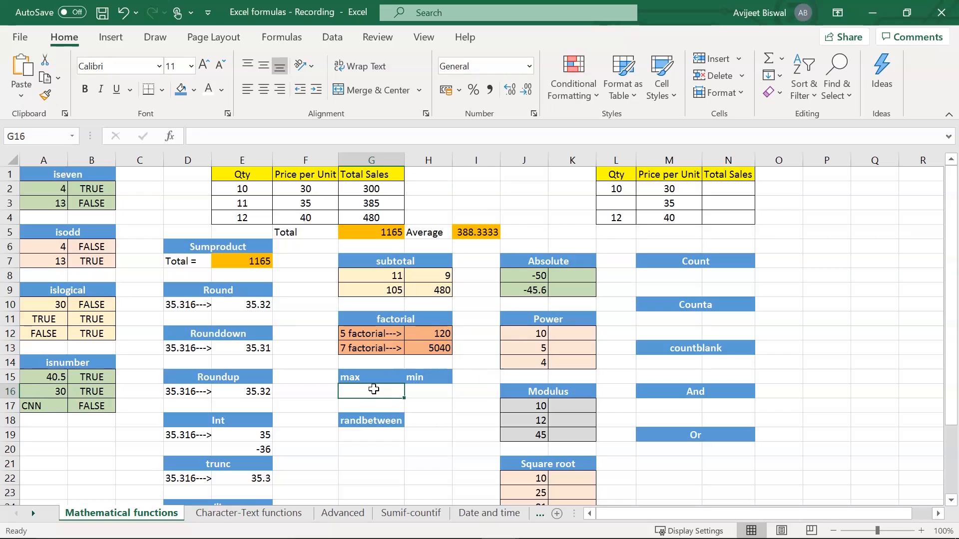
type("=max(")
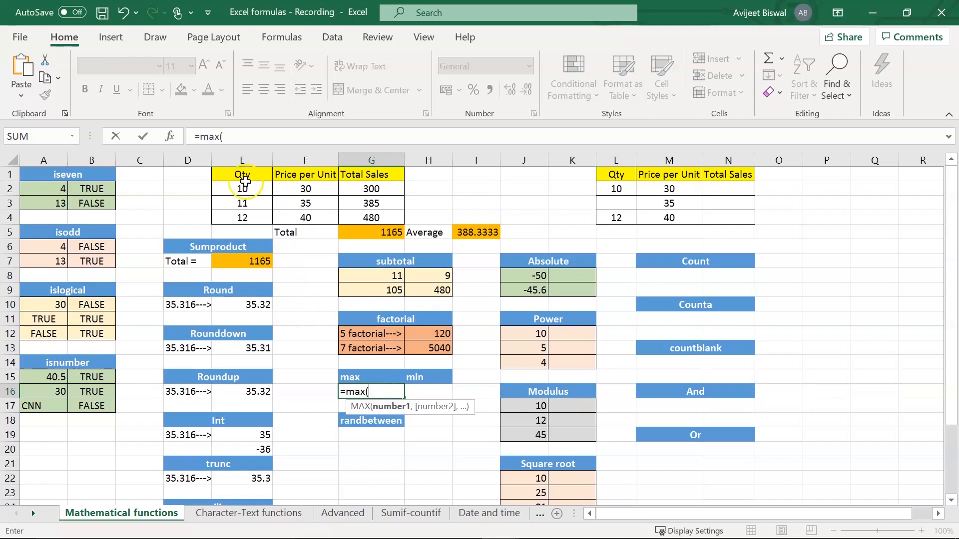
left_click(303, 186)
left_click_drag(303, 185, 306, 218)
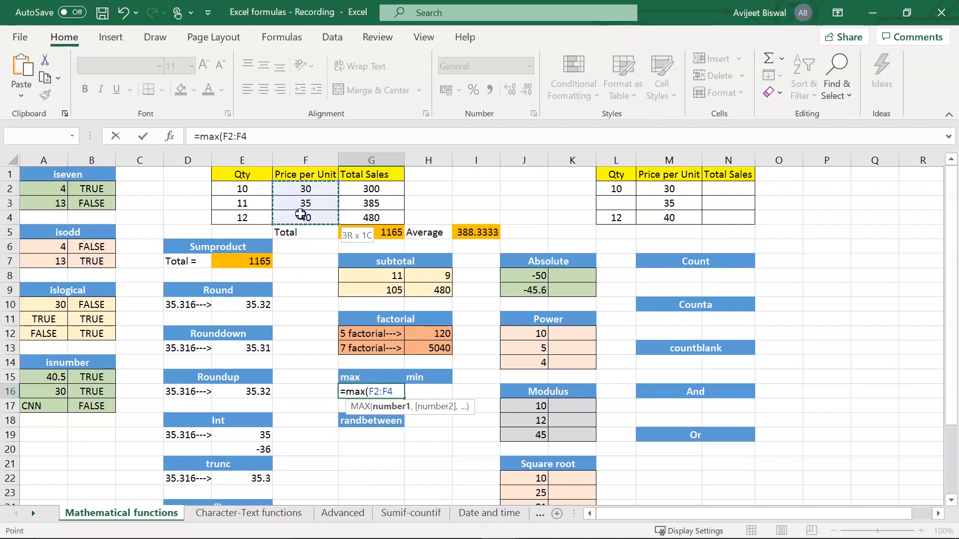
key("Return")
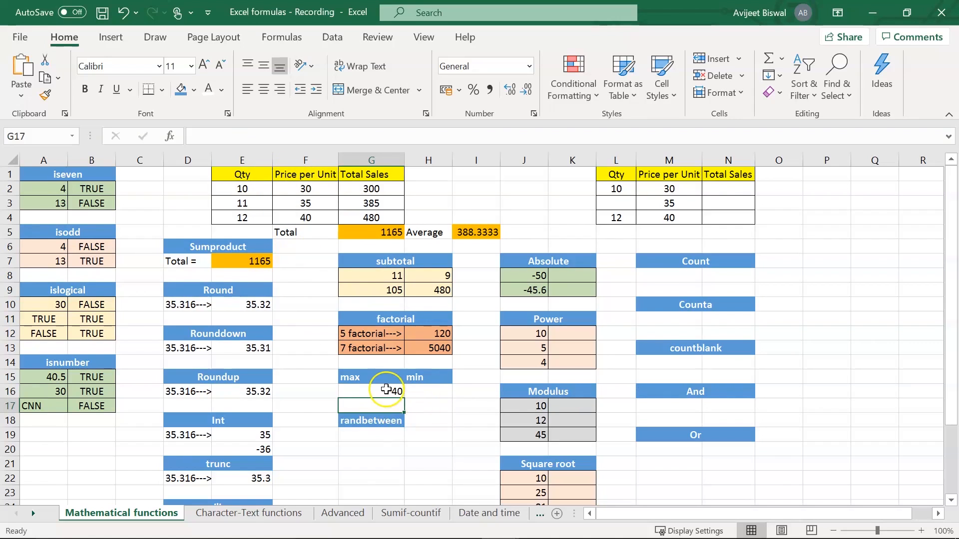
left_click(387, 392)
- Find the minimum of the Price per Unit values F2:F4 in cell H16 with the MIN function
left_click(434, 391)
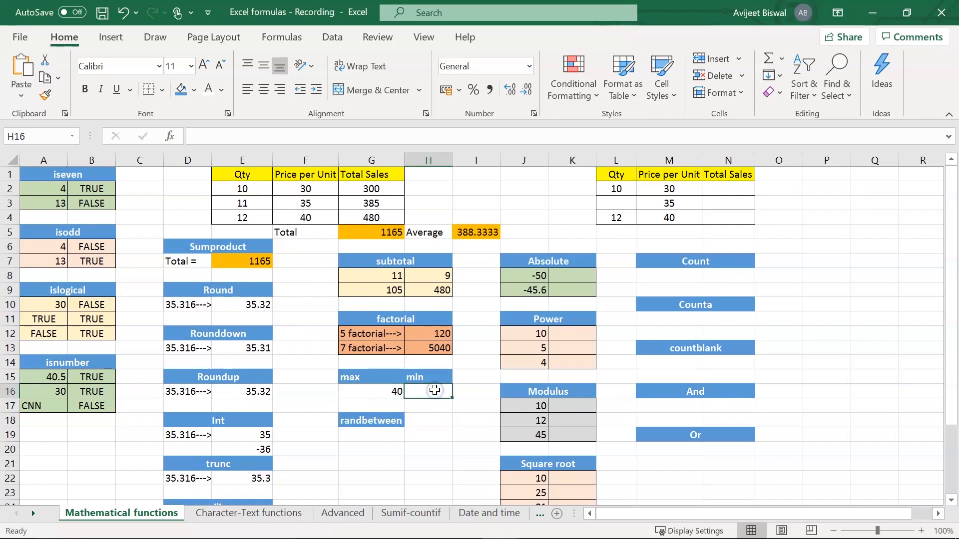
type("=min(")
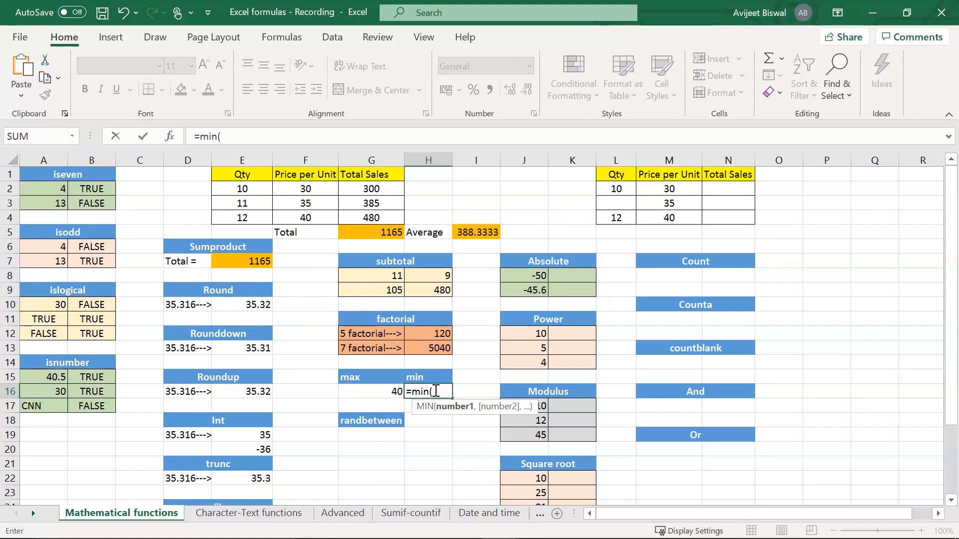
left_click_drag(294, 189, 295, 216)
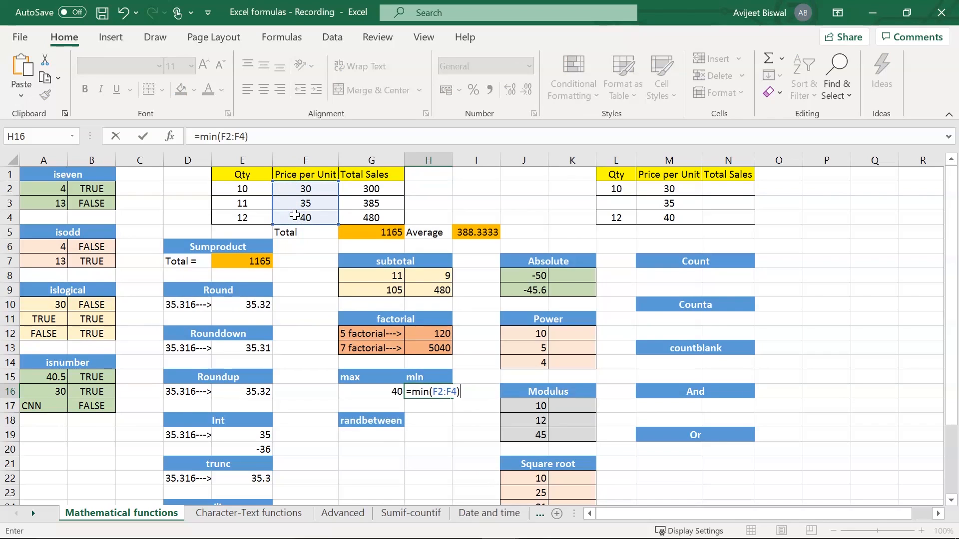
key("Return")
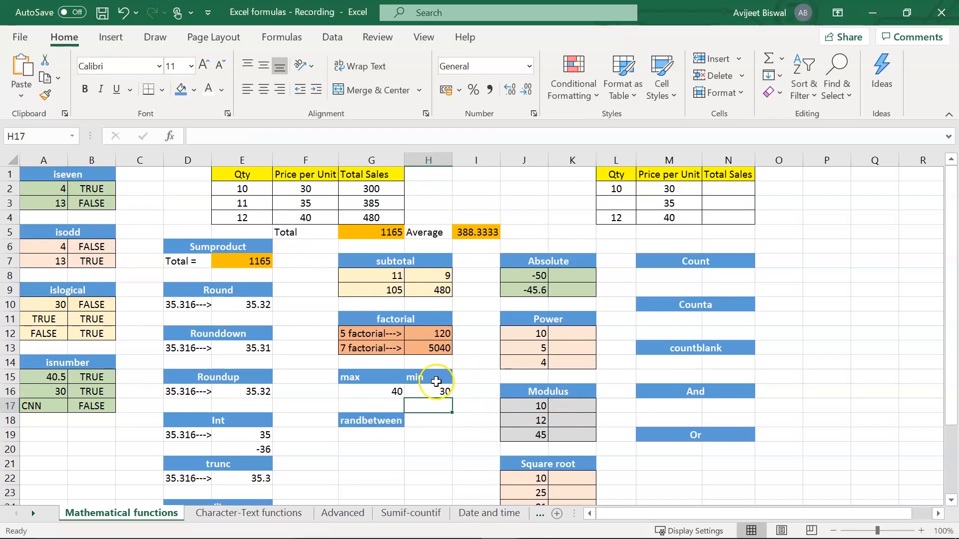
left_click(442, 390)
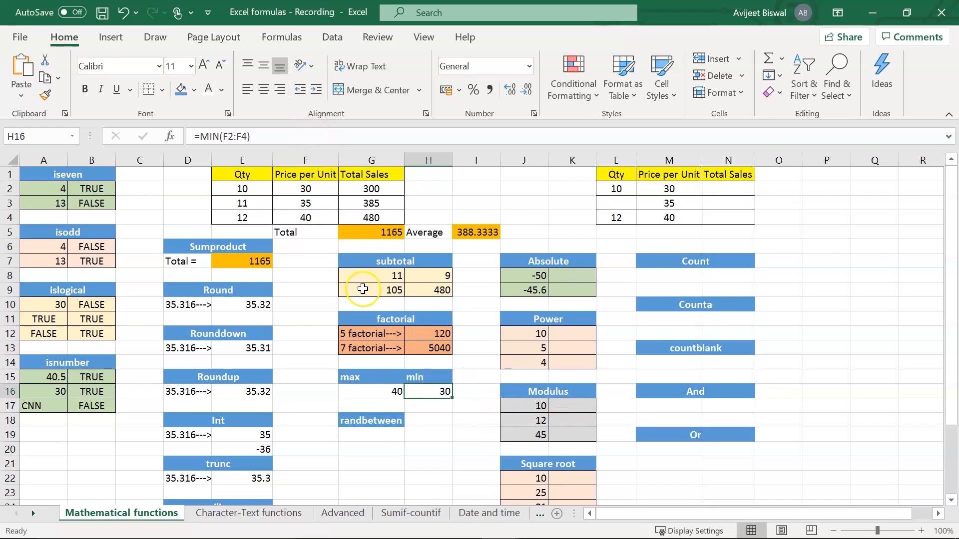
- Under the randbetween heading, generate a random number between 10 and 40 in cell G19 with RANDBETWEEN
left_click(385, 432)
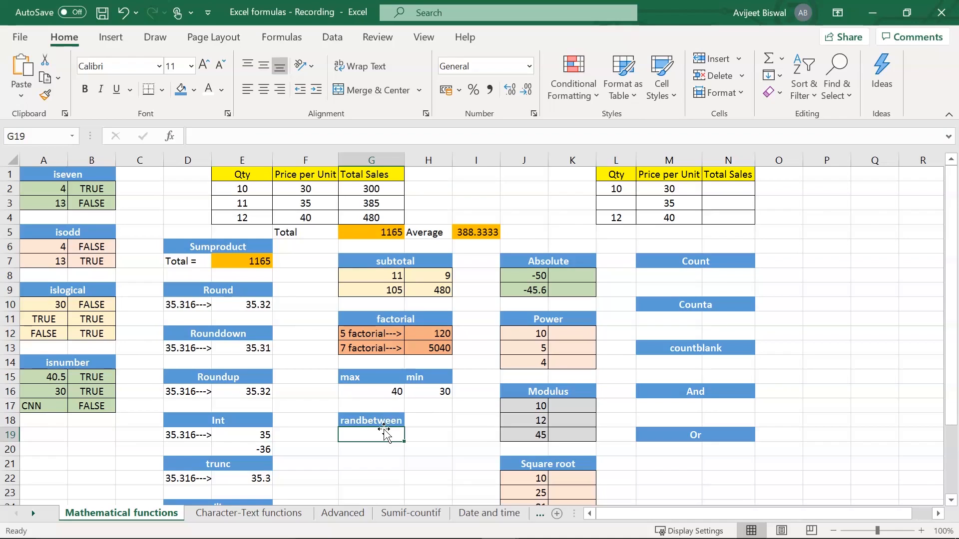
left_click(394, 432)
type("=ran")
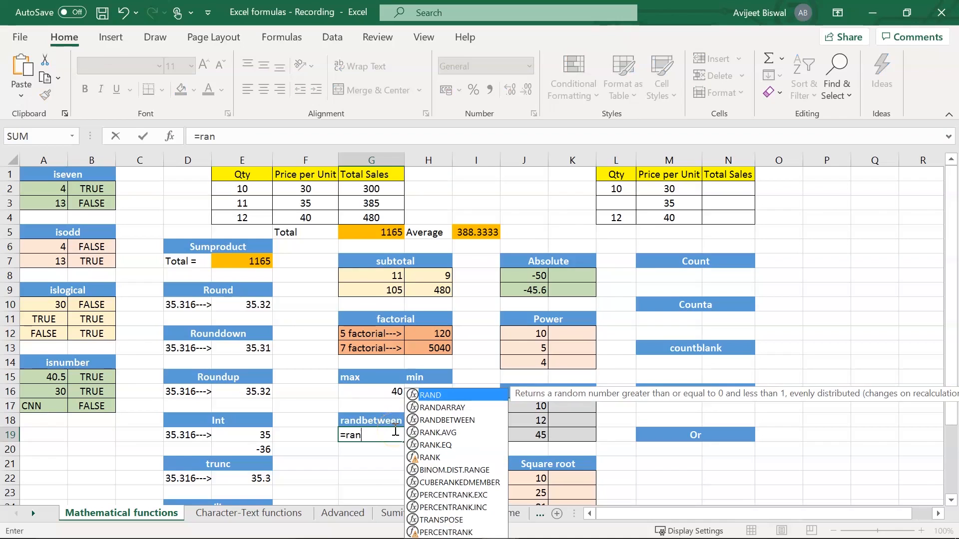
type("db")
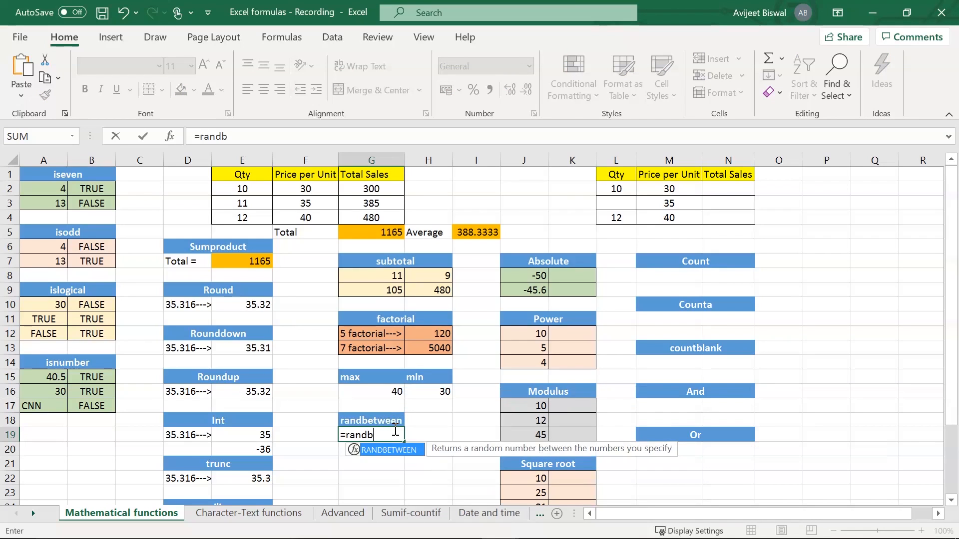
key("Tab")
type("10,")
key("BackSpace")
key("BackSpace")
key("BackSpace")
type("10, 4")
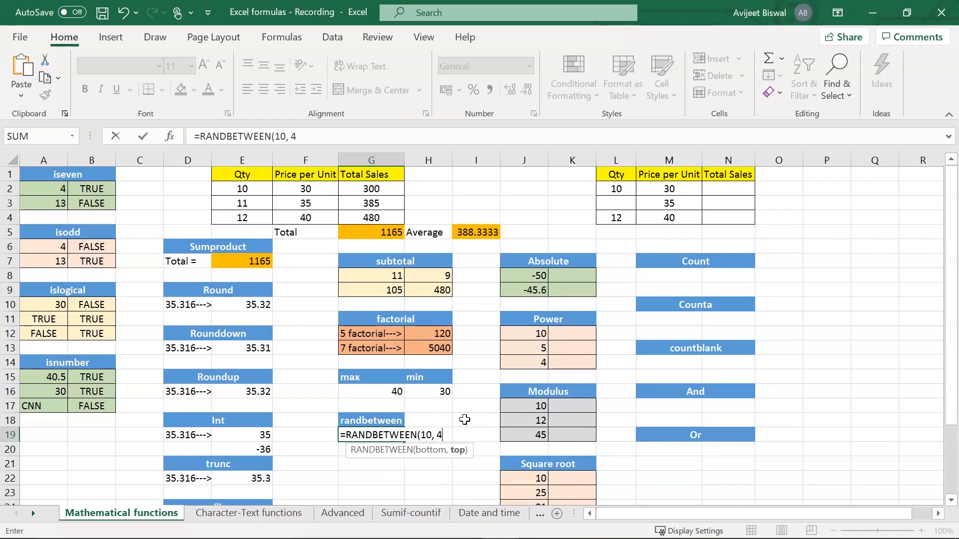
type("0)")
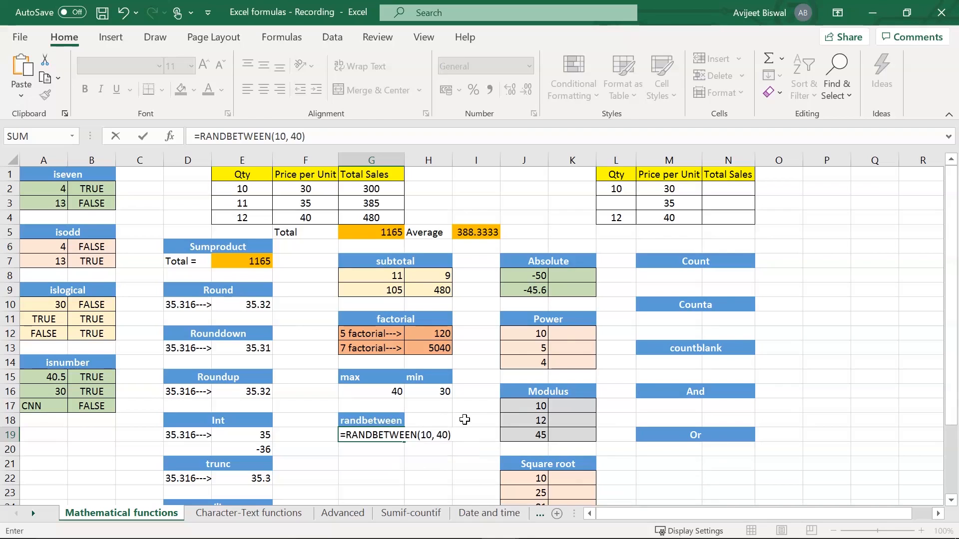
key("Return")
- Fill the RANDBETWEEN formula from G19 down through cell G23
left_click(373, 435)
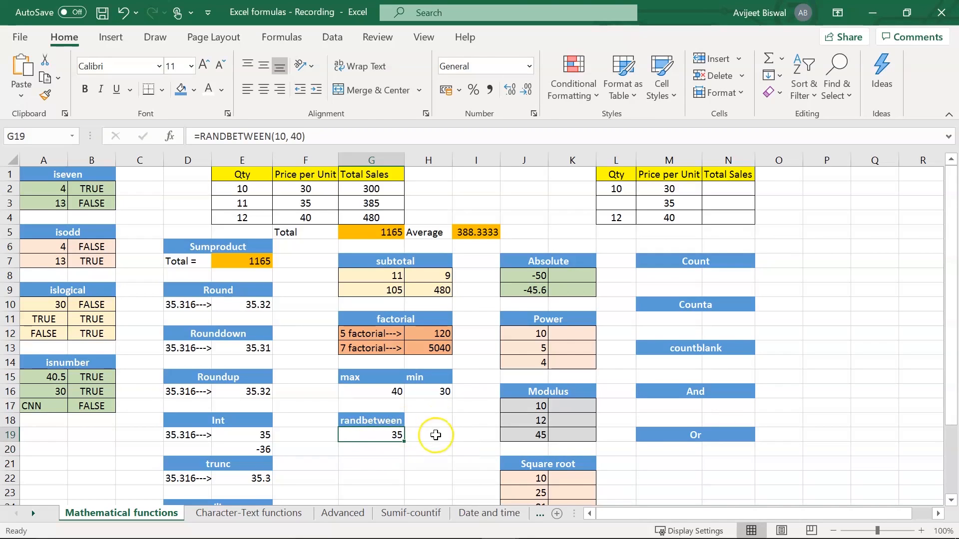
left_click_drag(404, 443, 403, 497)
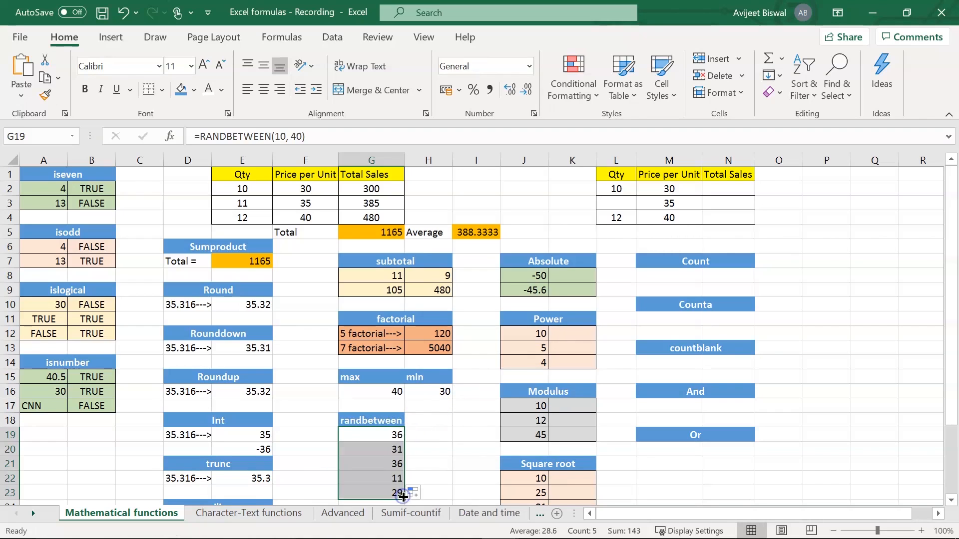
left_click(400, 451)
- Under the Absolute heading, return the absolute value of J8 in cell K8 with the ABS function
left_click(579, 274)
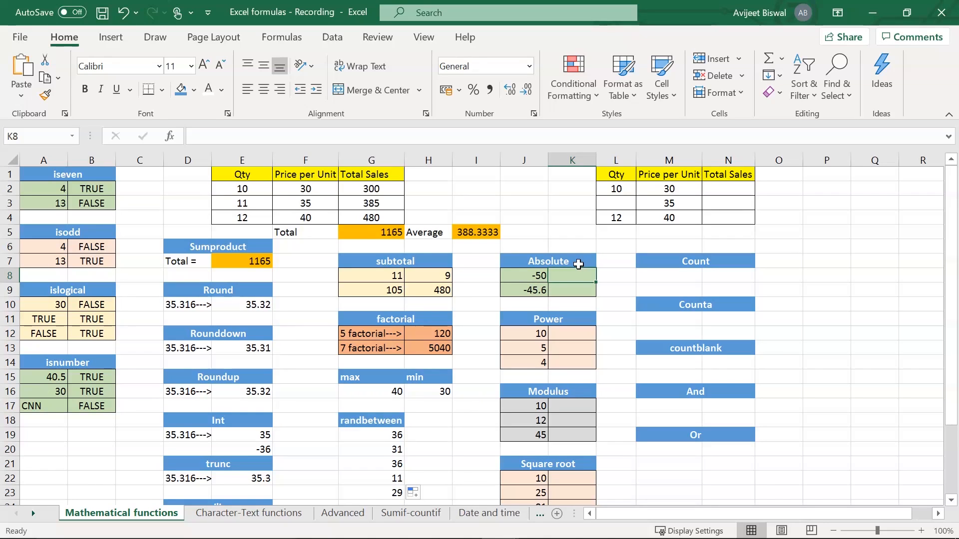
left_click(542, 276)
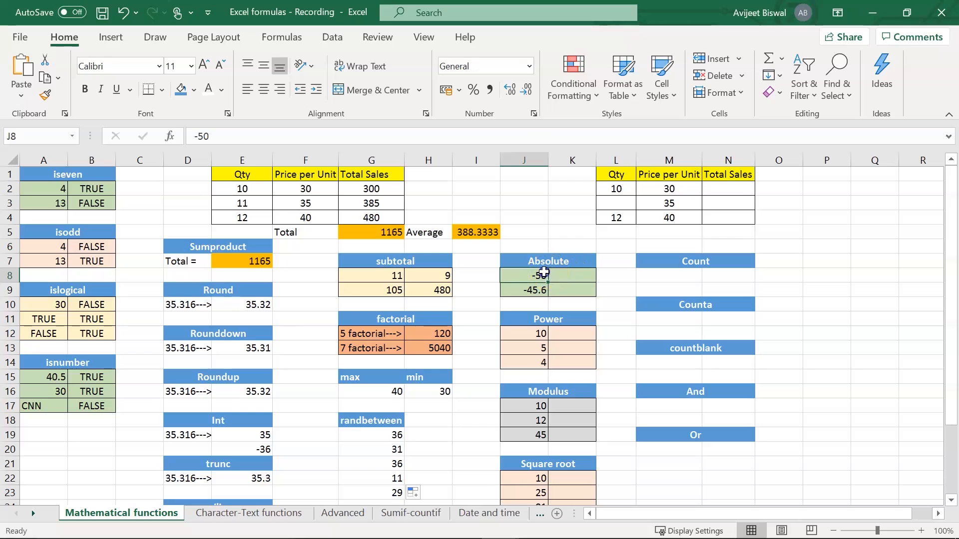
left_click(540, 290)
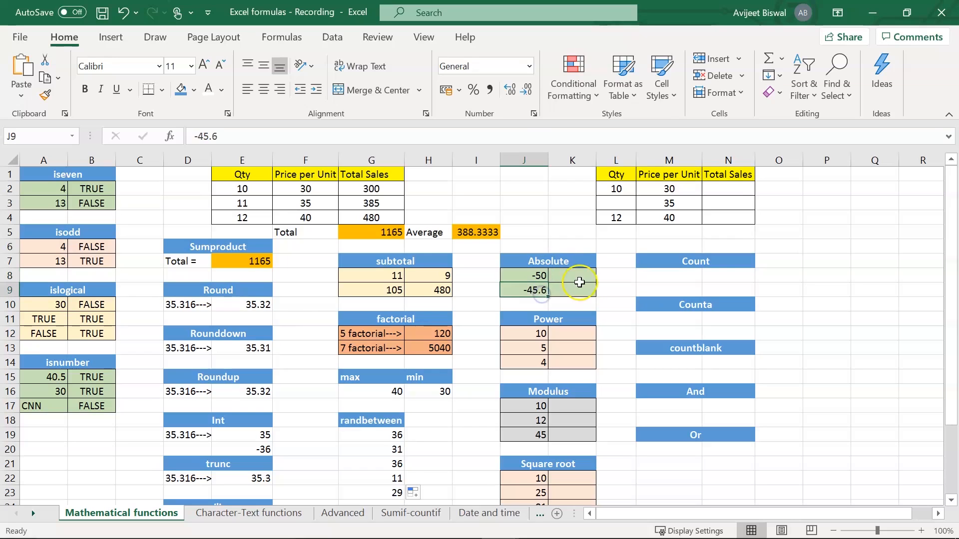
left_click(568, 276)
type("=")
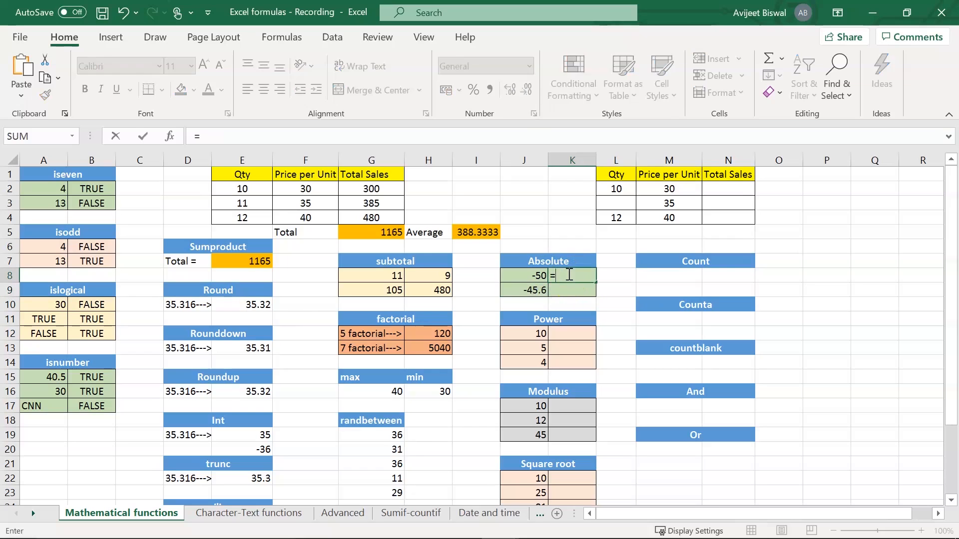
type("abs")
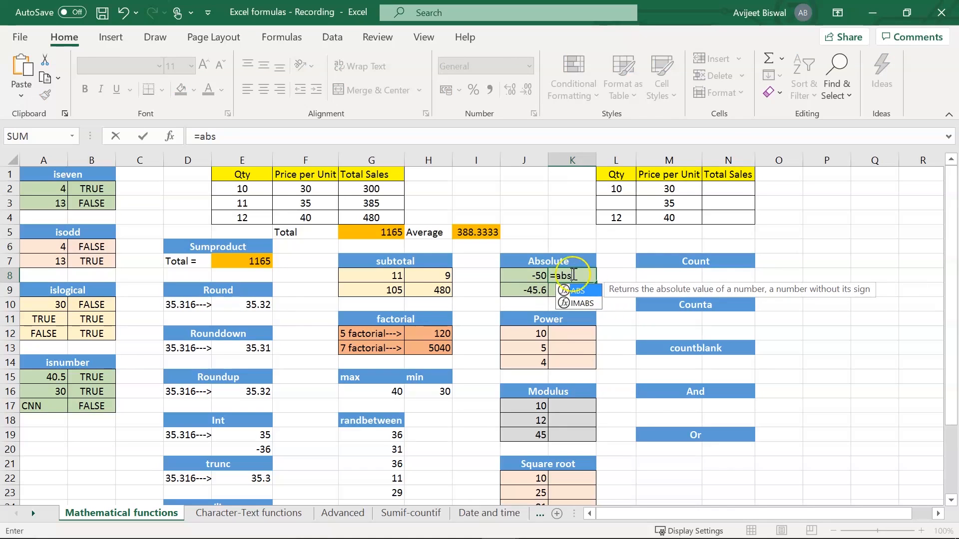
key("Tab")
left_click(529, 276)
type(")")
key("Return")
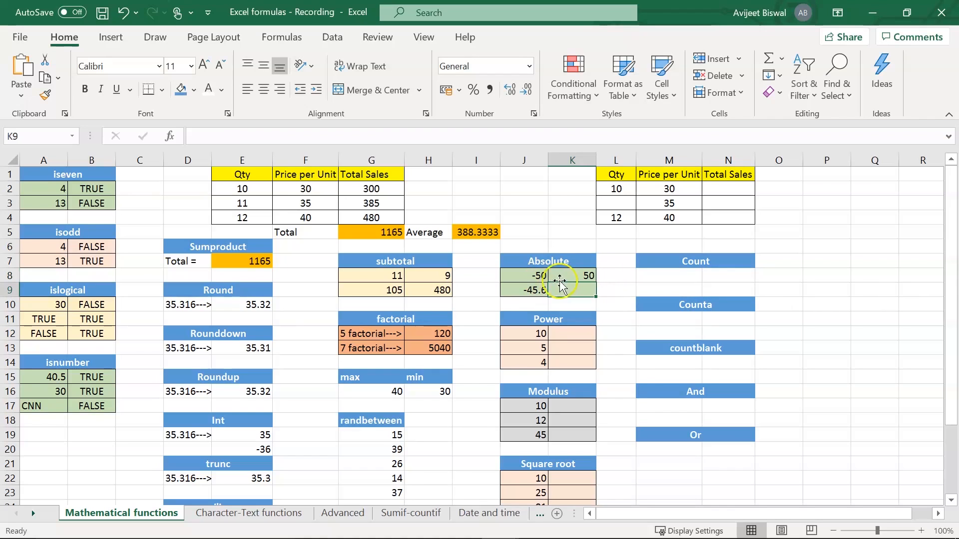
left_click(583, 274)
left_click(531, 275)
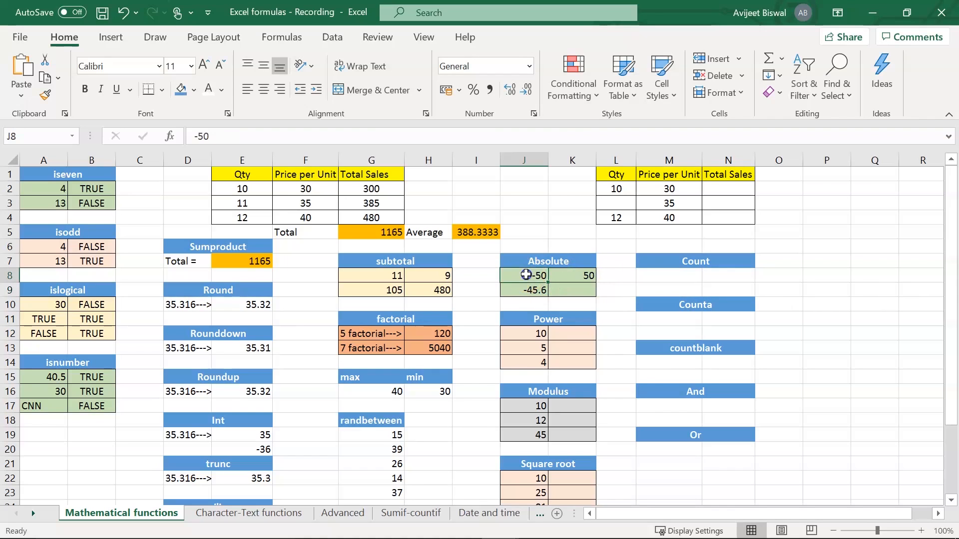
left_click(564, 275)
- Return the absolute value of J9 in cell K9 with the ABS function
left_click(573, 290)
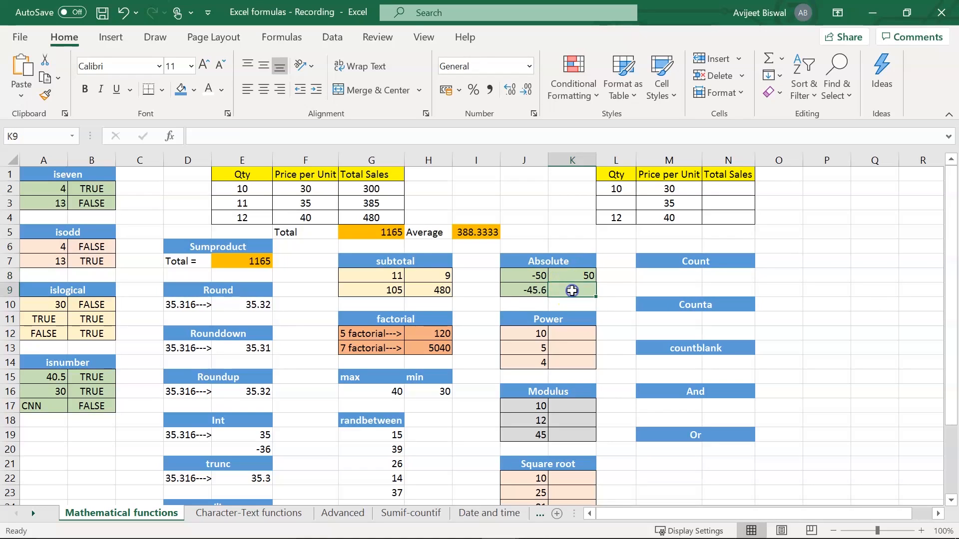
type("=")
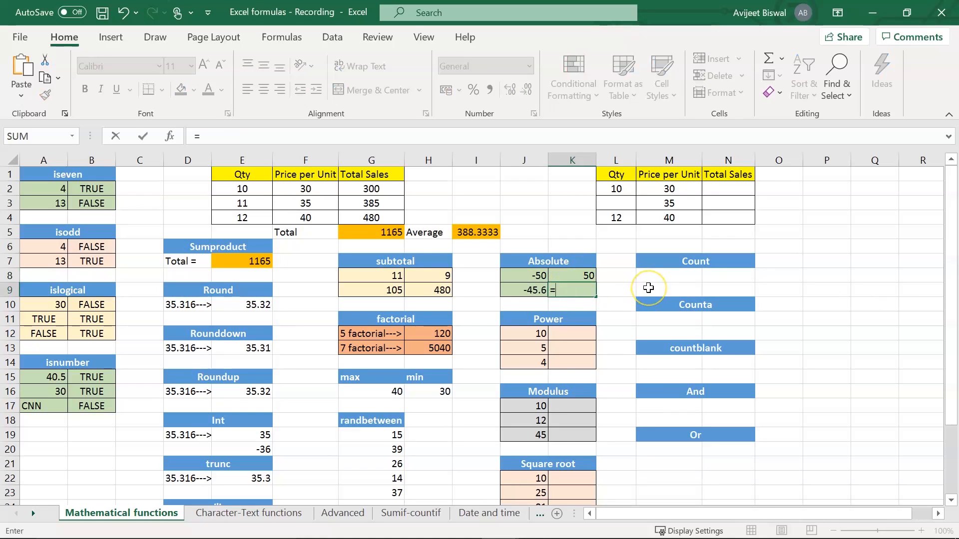
type("abs(")
key("Left")
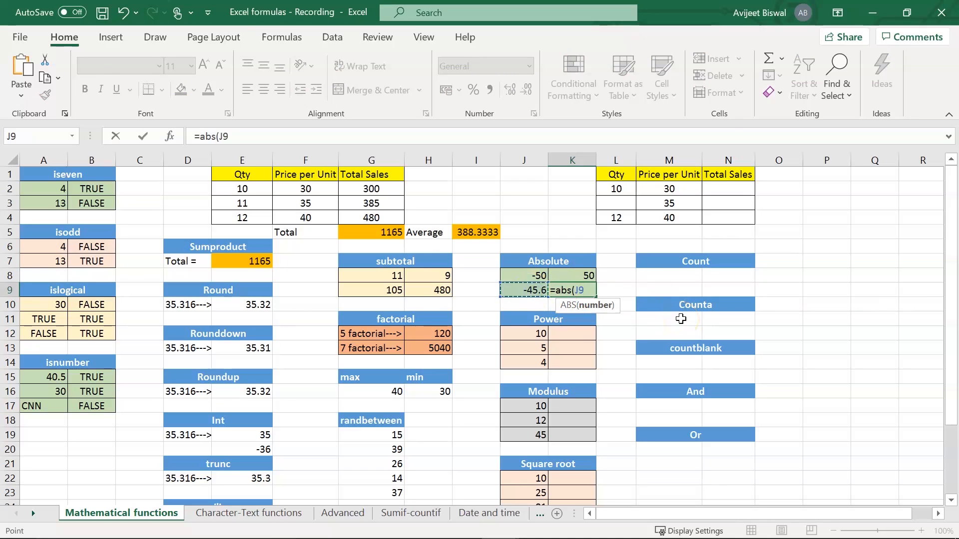
type(")")
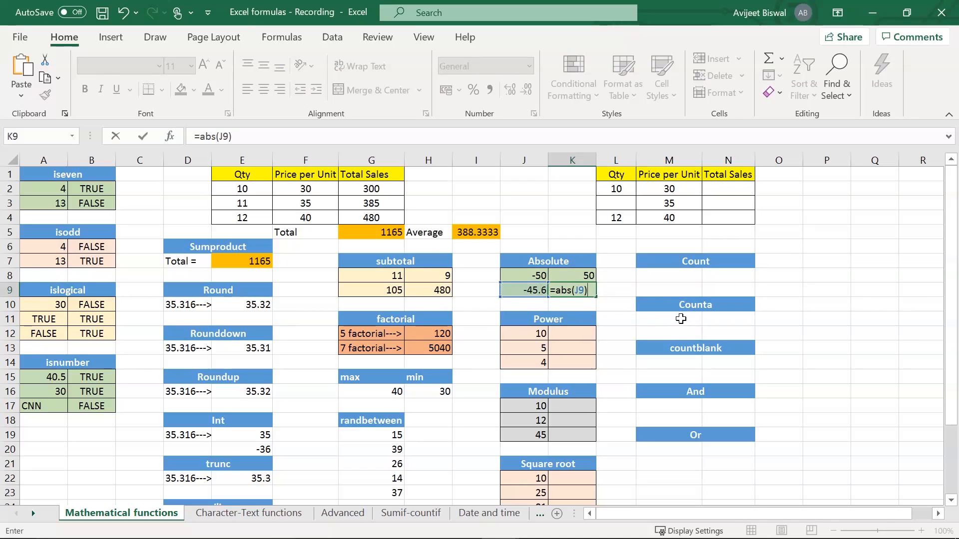
key("Return")
left_click(584, 289)
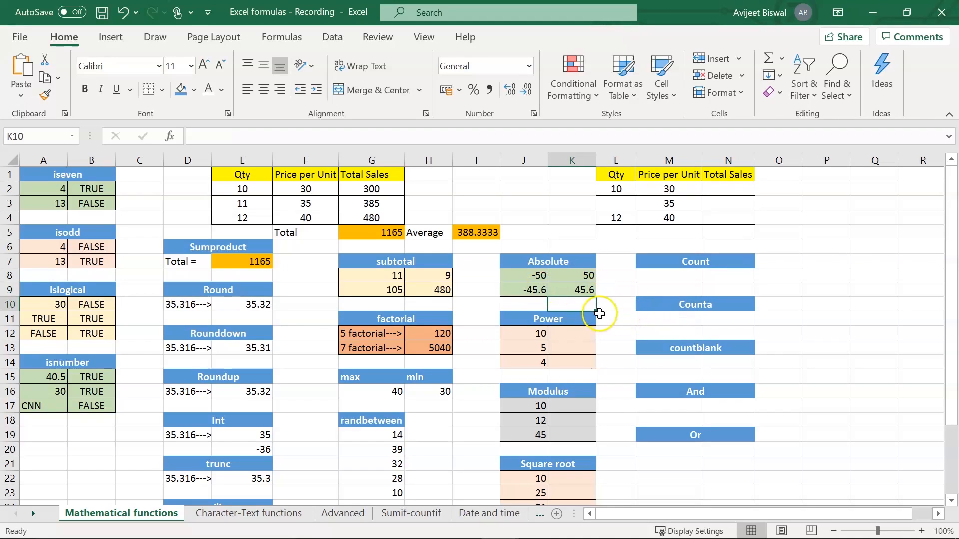
- Under the Power heading, raise 10 to the power of 3 in cell K12 with the POWER function
left_click(578, 332)
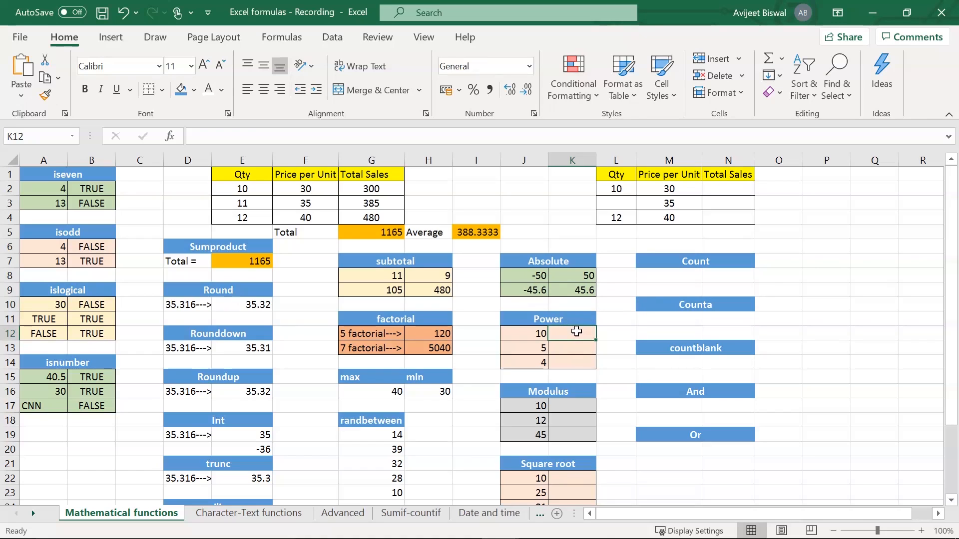
type("=power")
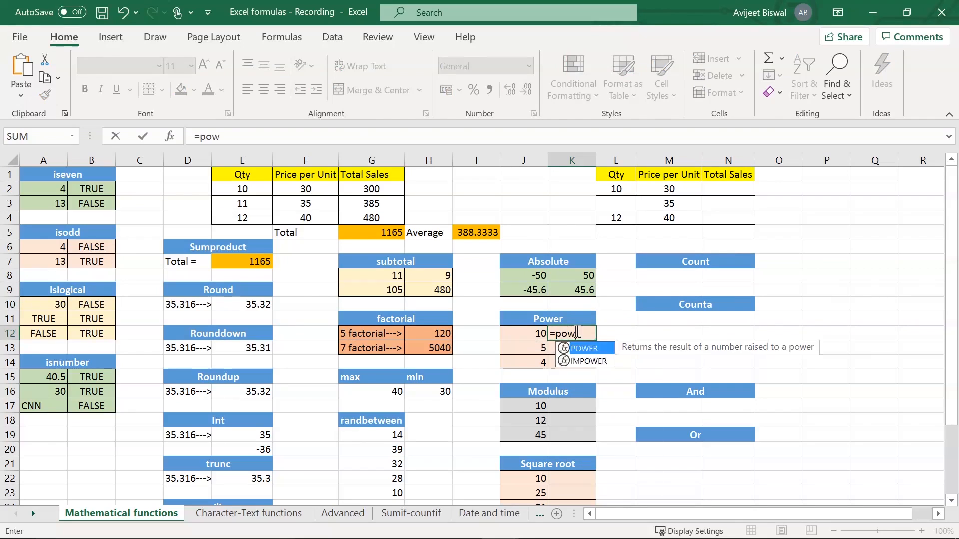
key("Tab")
type("10,3)")
key("Return")
left_click(583, 332)
- Raise the value in J13 to the power of 2 in cell K13 with the POWER function
left_click(577, 349)
type("=")
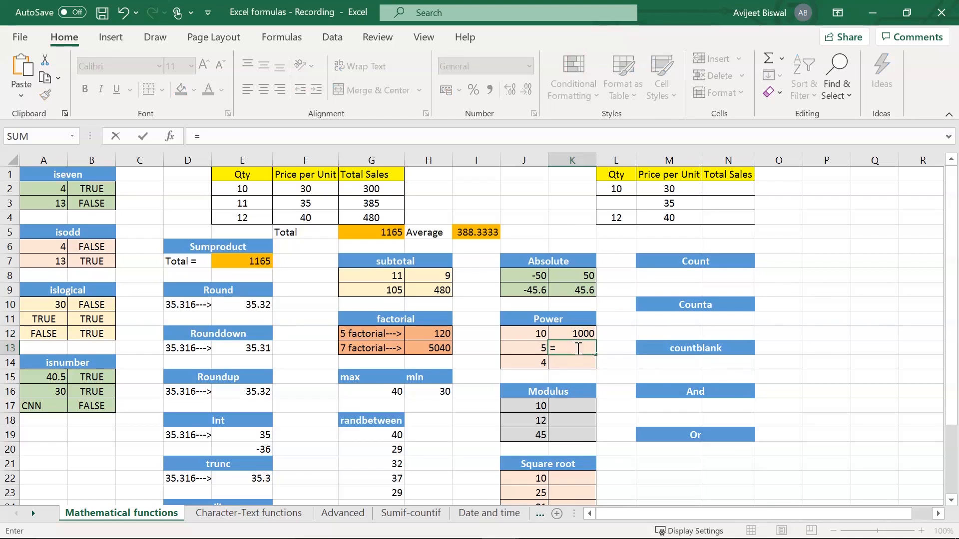
type("power")
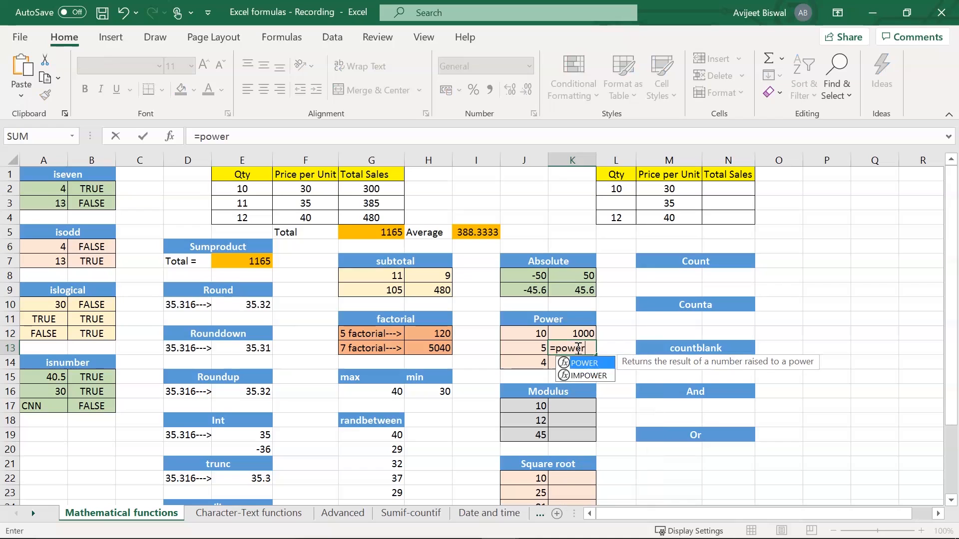
key("Tab")
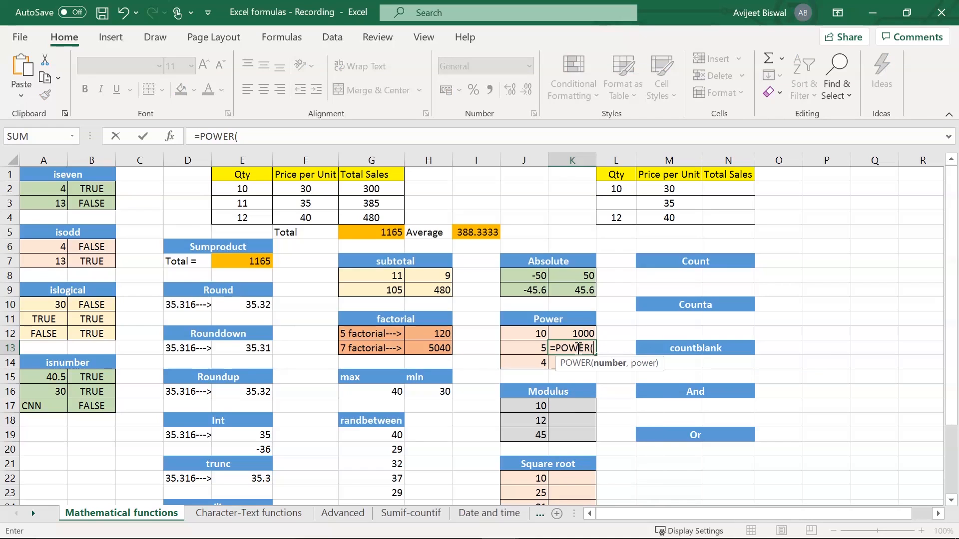
left_click(530, 347)
type(",")
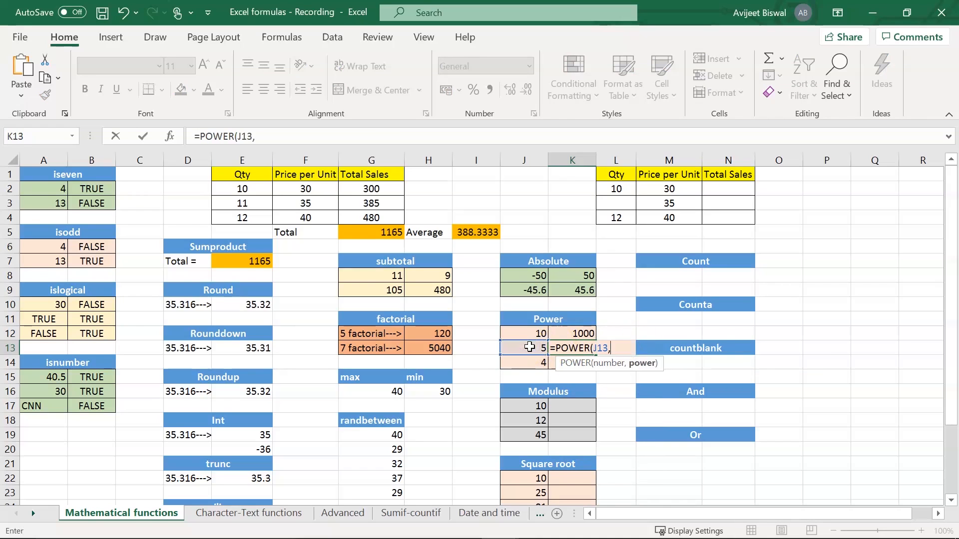
type("2)")
key("Return")
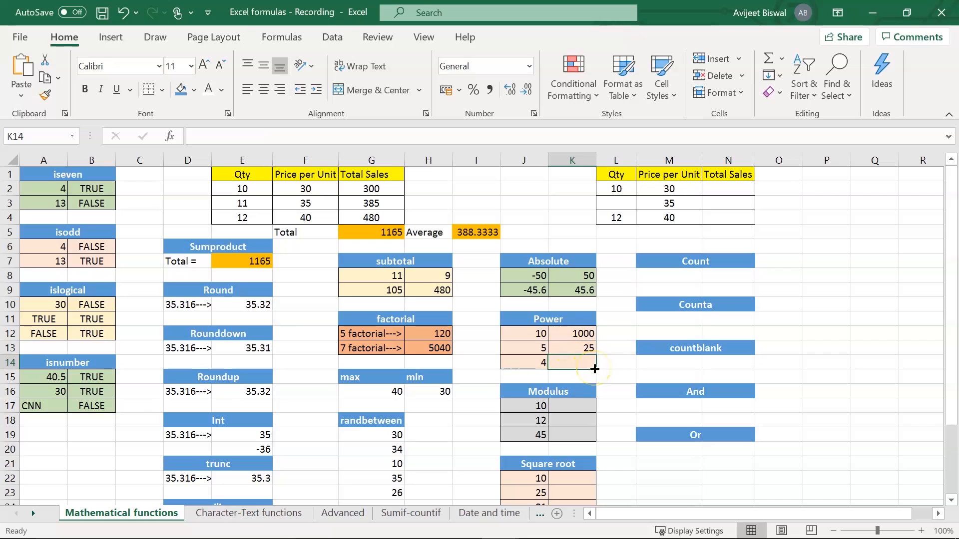
- Under the Power heading, raise 4 to the power of 4 in cell K14 with the POWER function
type("=power")
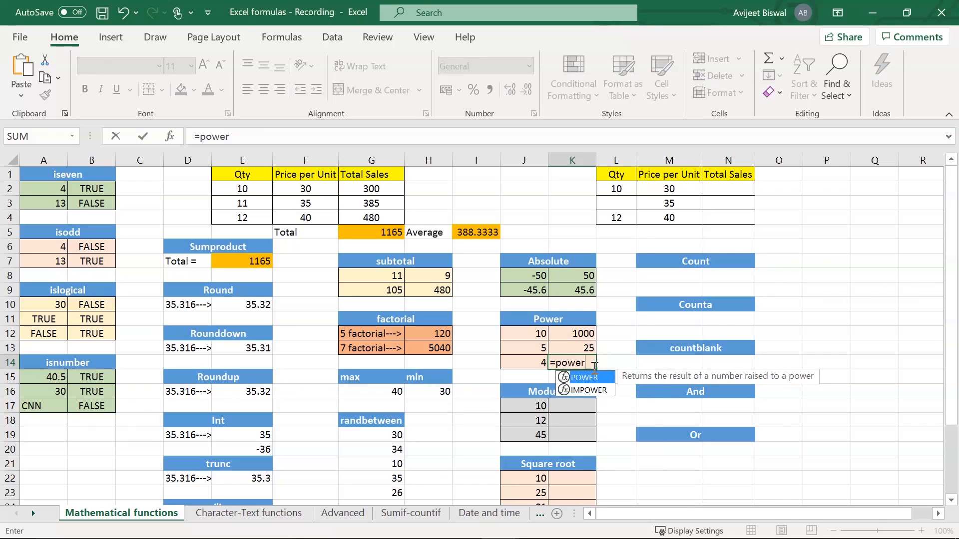
key("Tab")
type("4,")
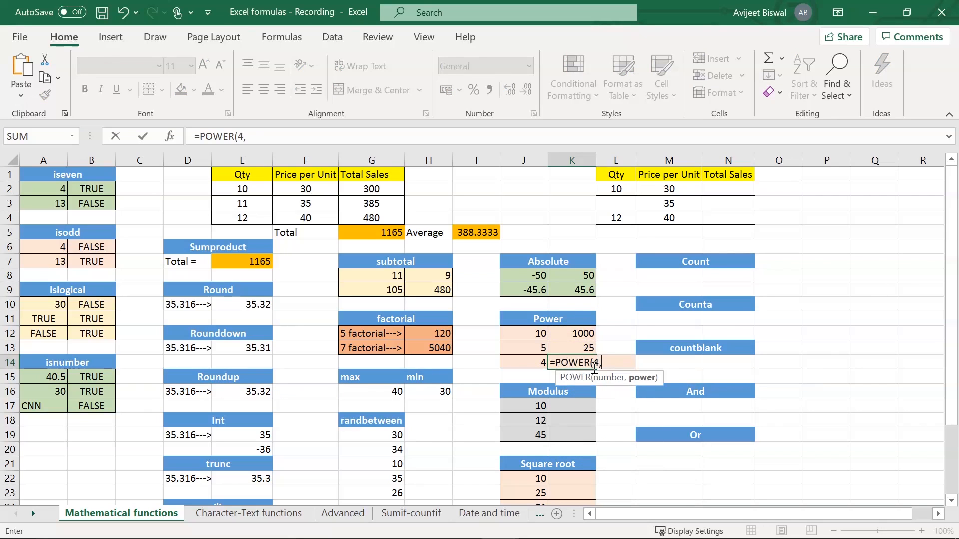
type("4)")
key("Return")
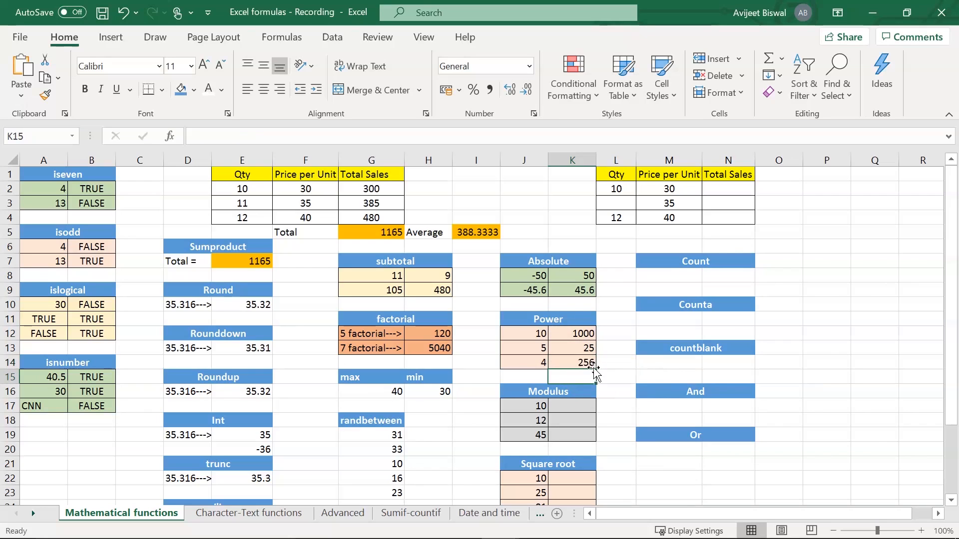
left_click(587, 362)
- Under the Modulus heading, return the remainder of J17 divided by 3 in cell K17 with the MOD function
left_click(606, 401)
key("Left")
key("Down")
key("Up")
key("Up")
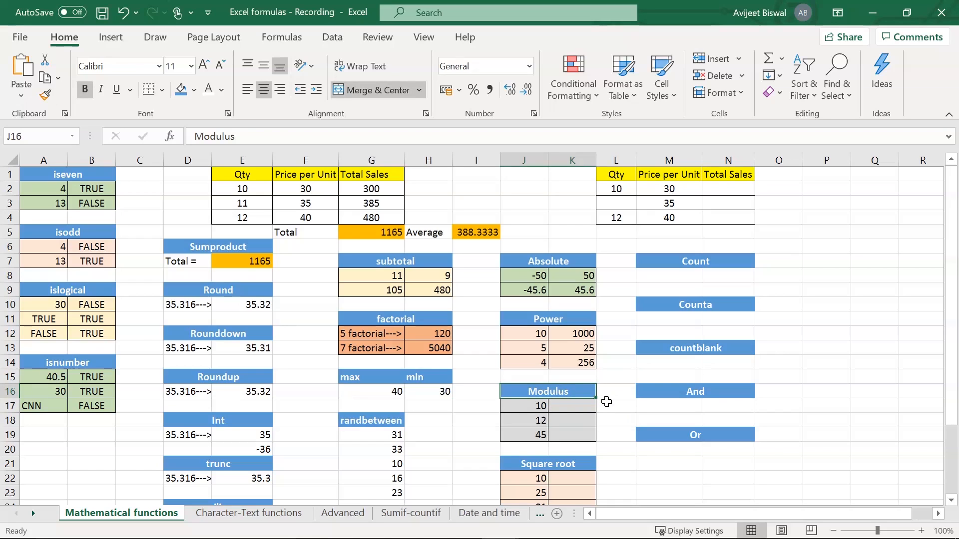
left_click(583, 408)
type("=mod")
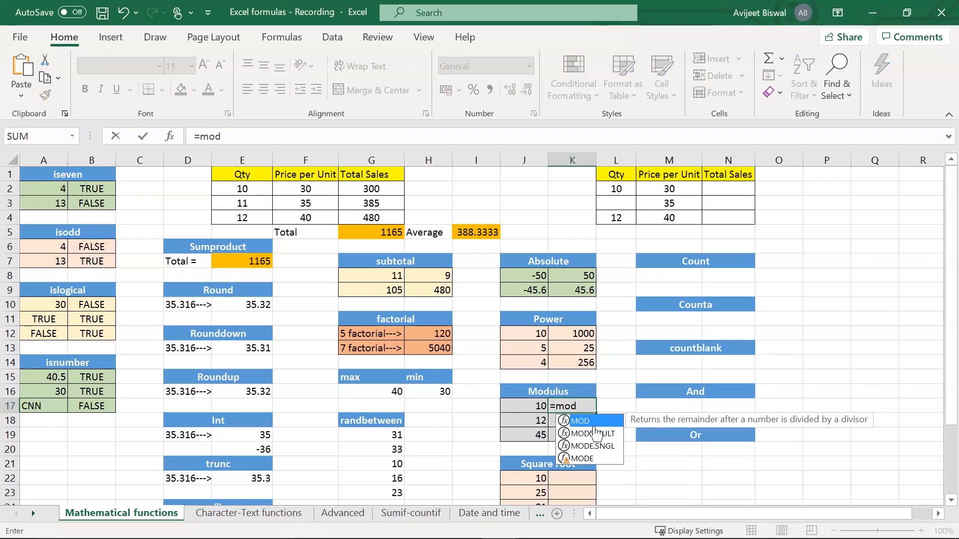
key("Tab")
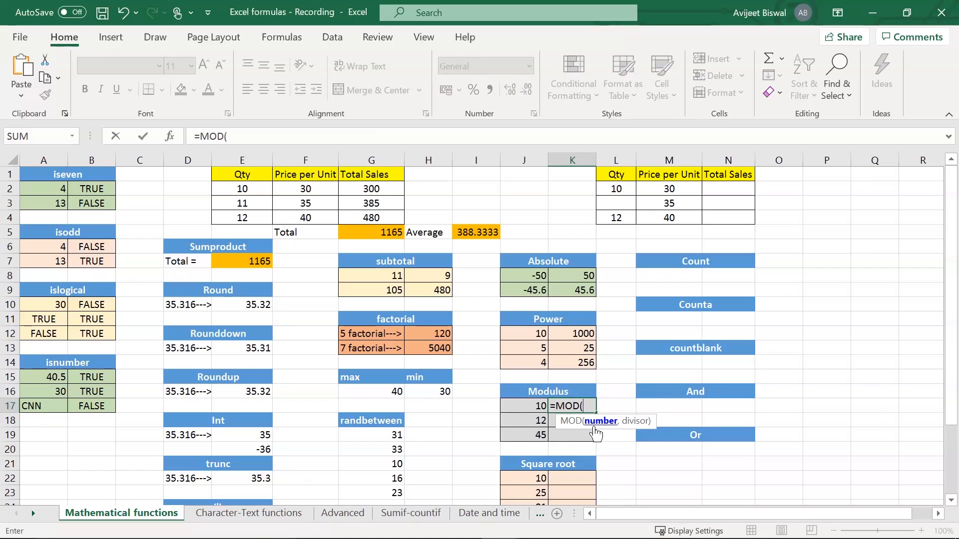
left_click(535, 406)
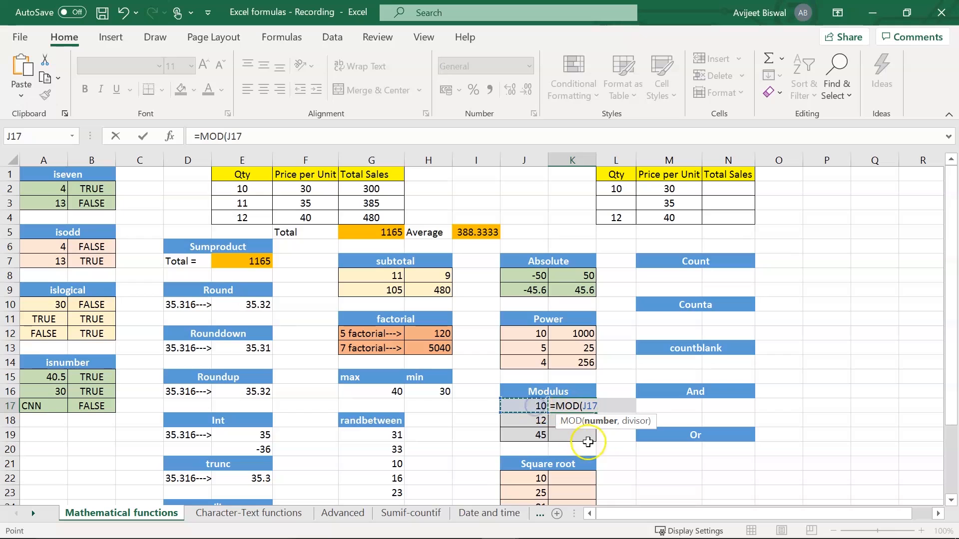
type(",")
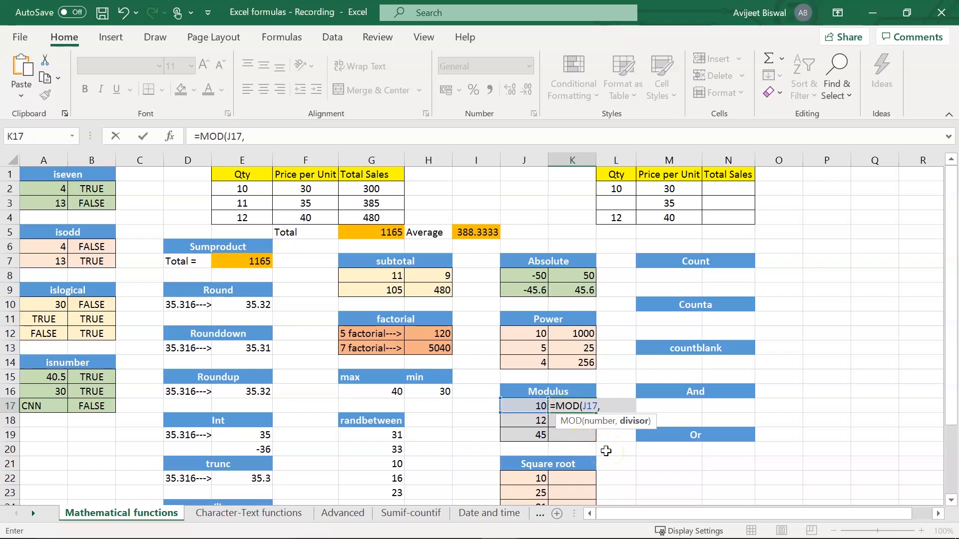
type("3")
key("Return")
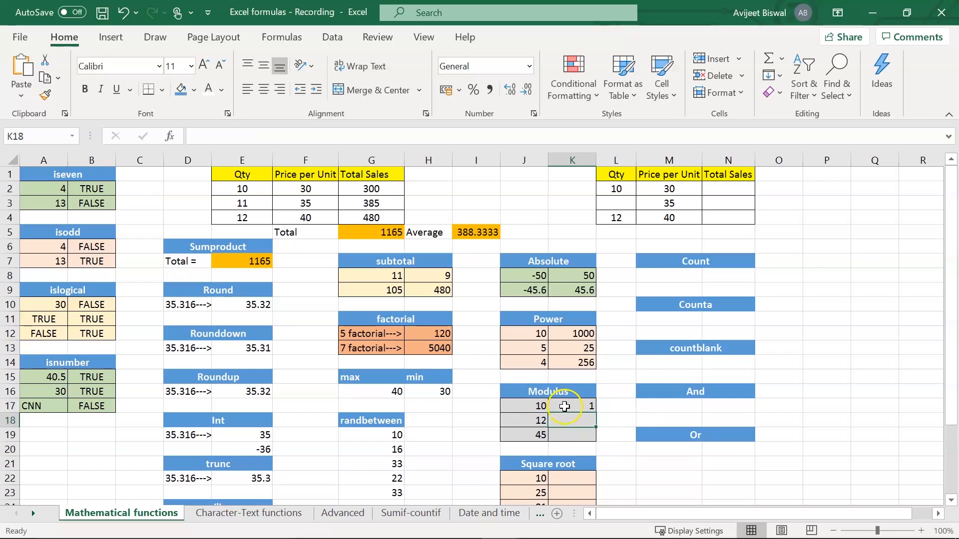
- Return the remainder of J18 divided by 4 in cell K18 with the MOD function
type("=")
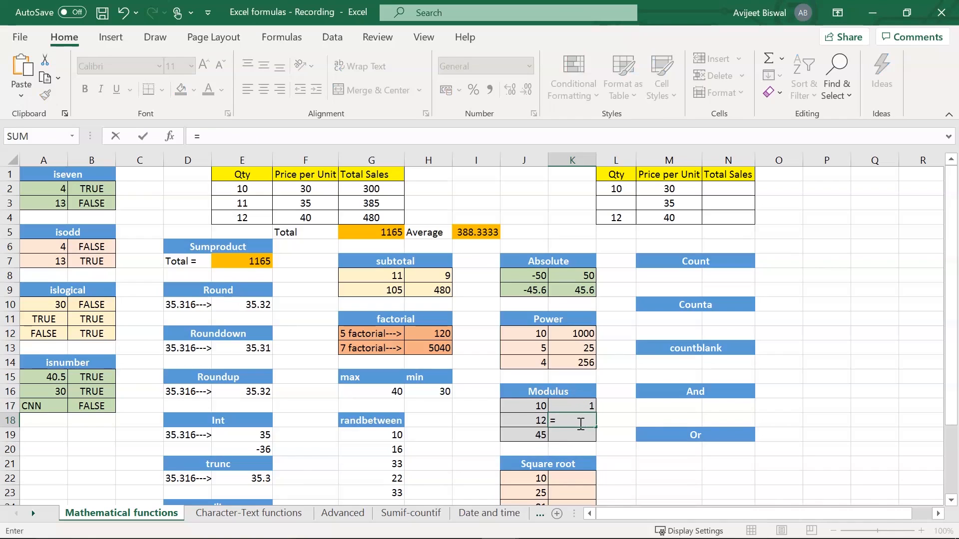
type("mod(")
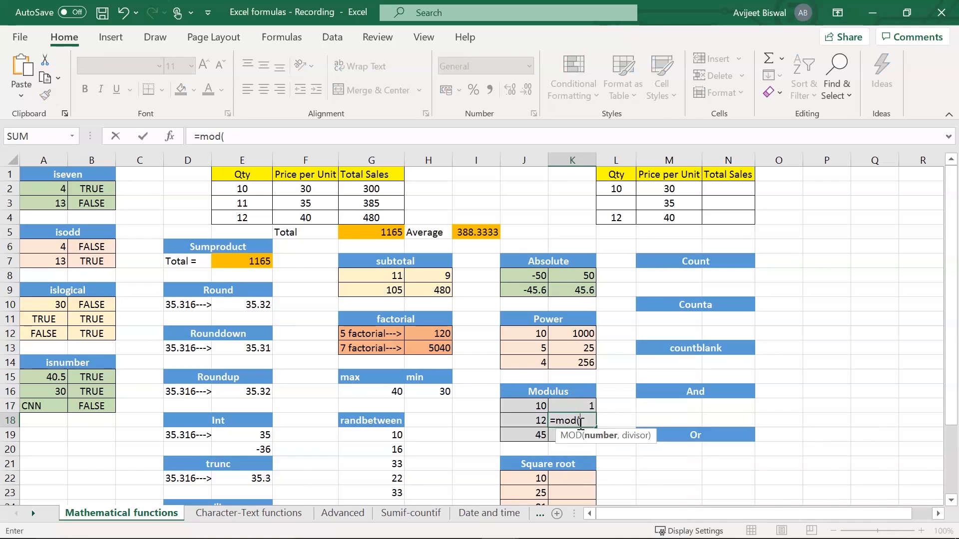
left_click(536, 420)
type(",")
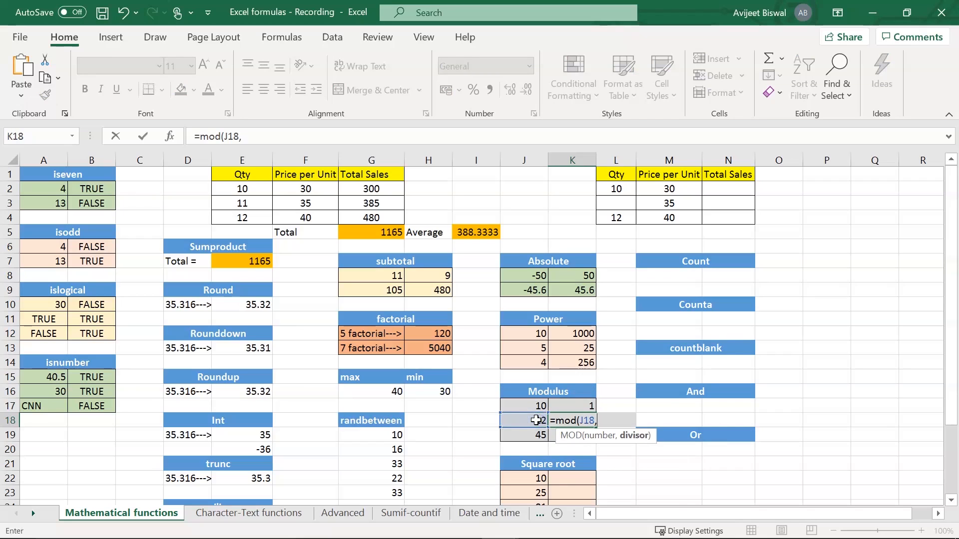
type("4")
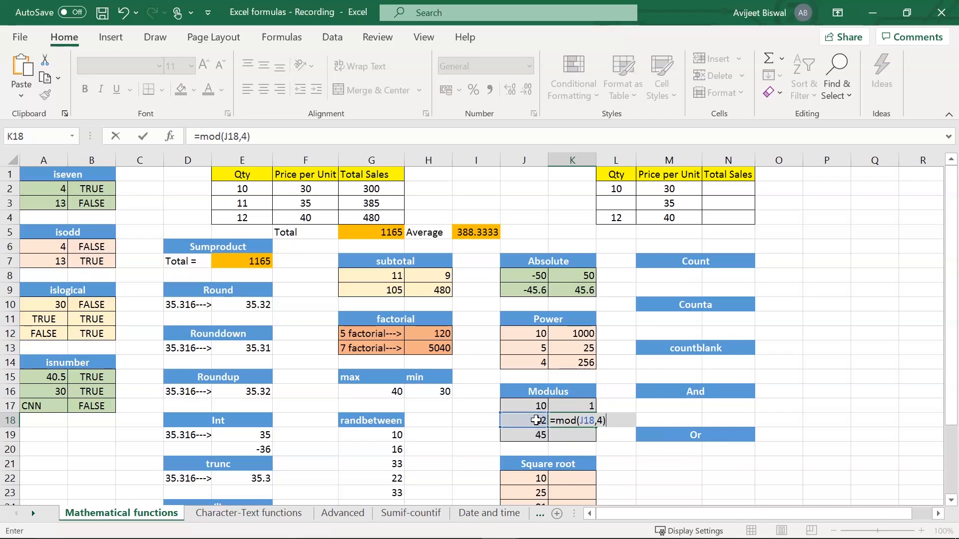
key("Return")
left_click(594, 421)
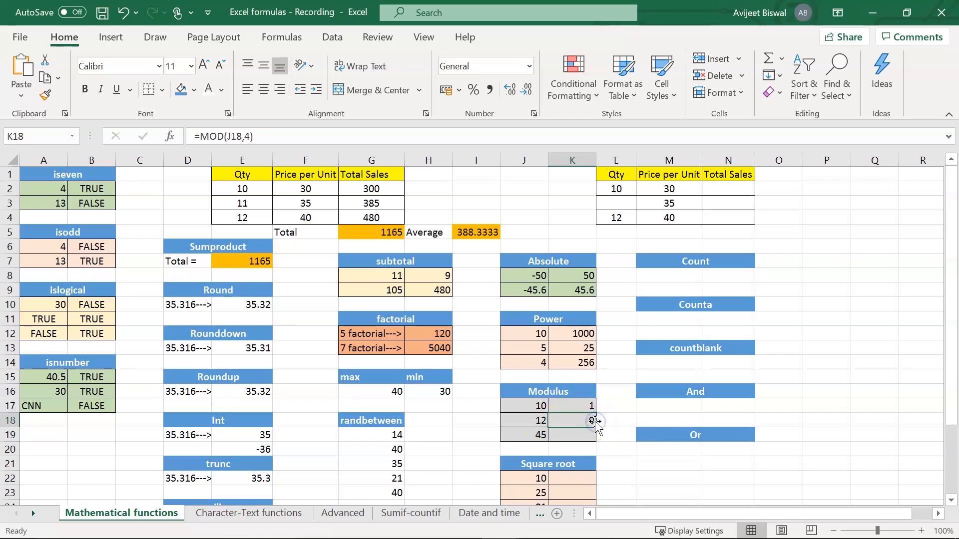
- Return the remainder of J19 divided by 3 in cell K19 with the MOD function
left_click(582, 436)
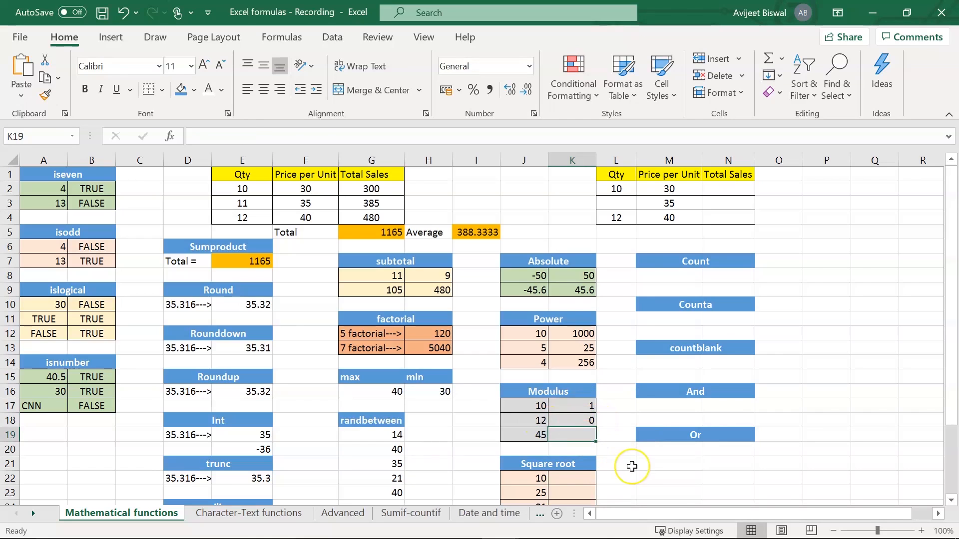
type("=")
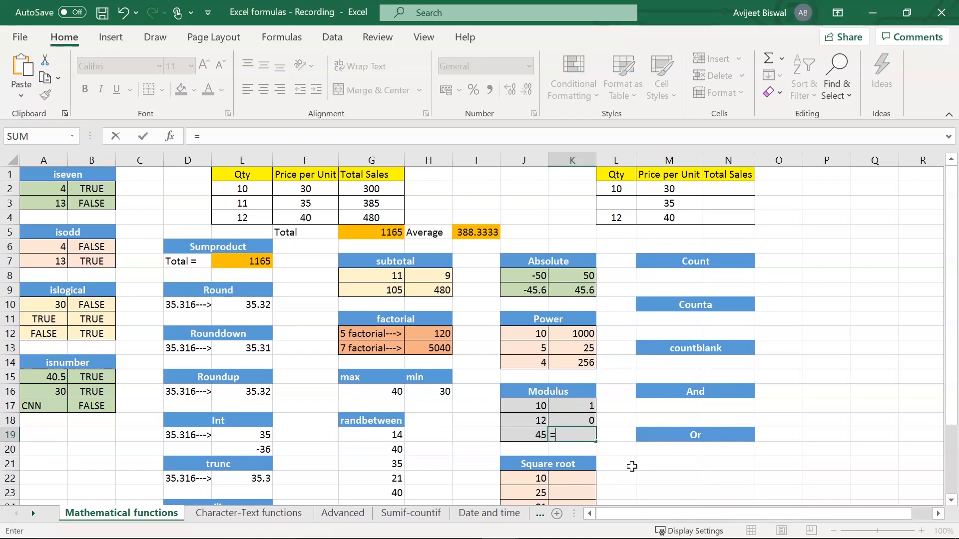
type("mod(")
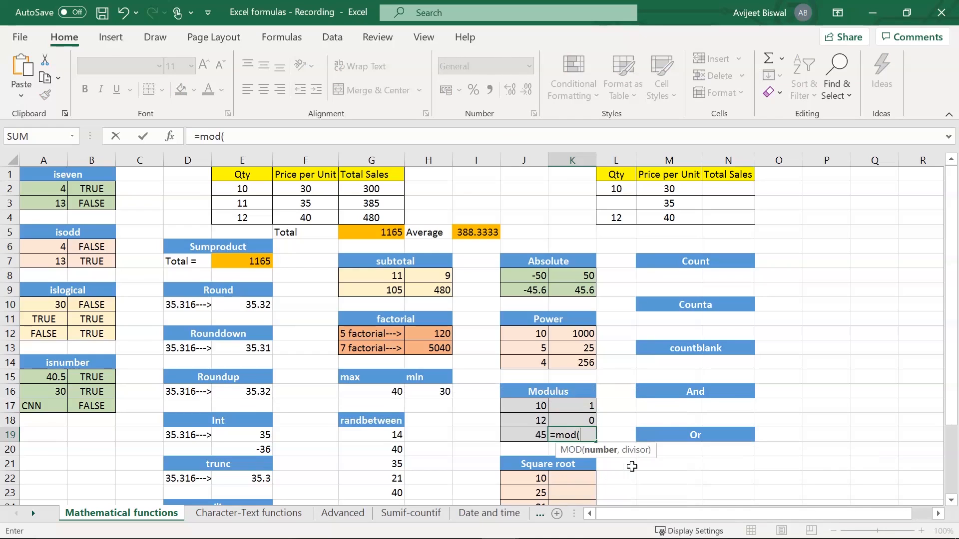
left_click(534, 434)
type(",")
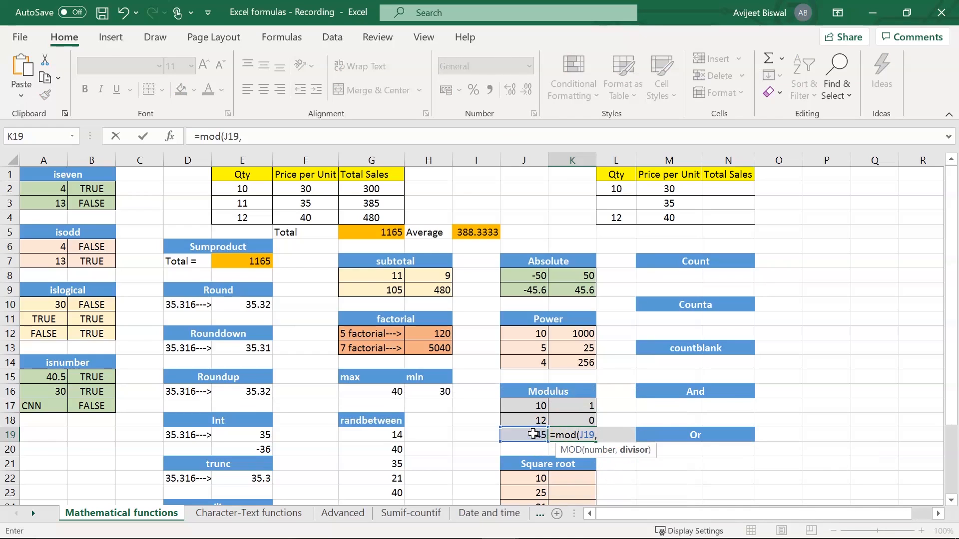
type("3")
key("Return")
- Change the divisor in the MOD formula of cell K19 to 6
left_click(583, 433)
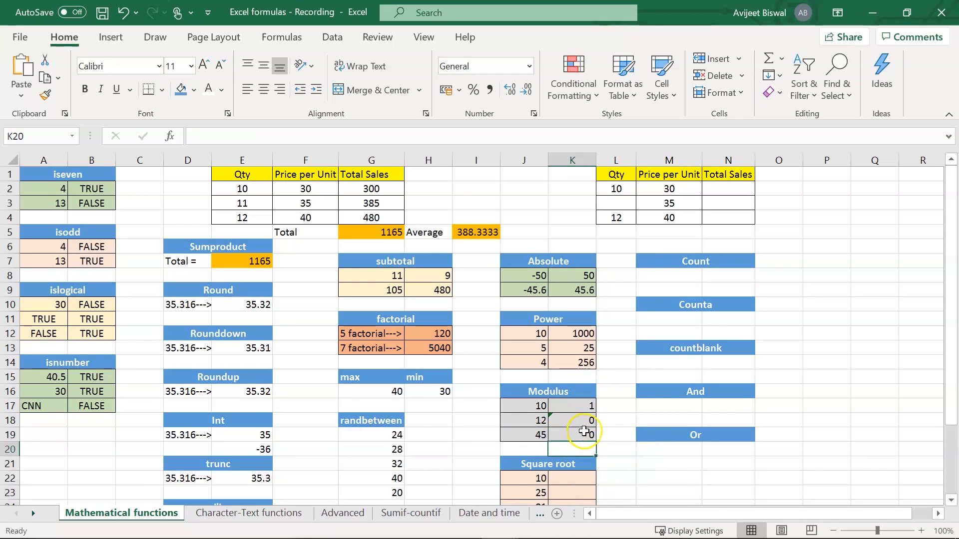
left_click(250, 137)
key("BackSpace")
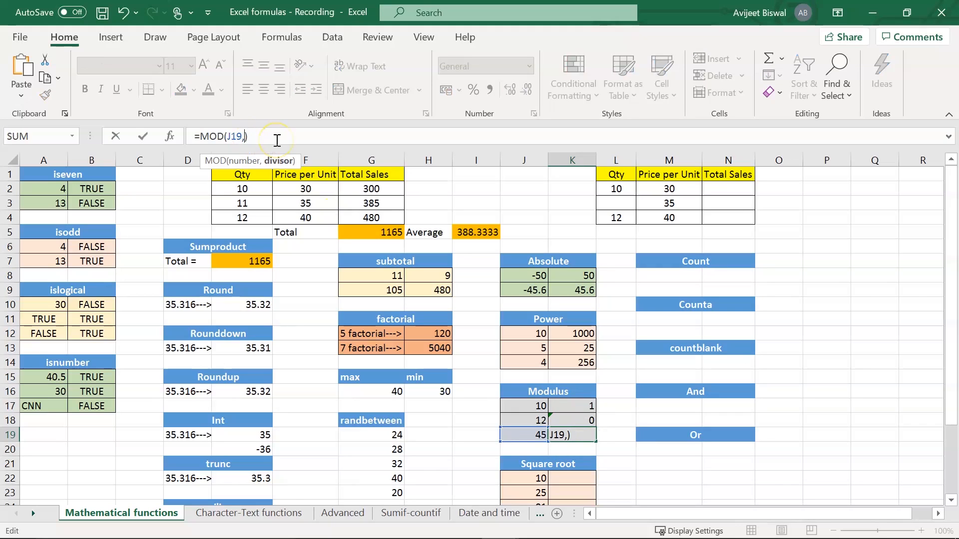
type("6")
key("Return")
left_click(574, 434)
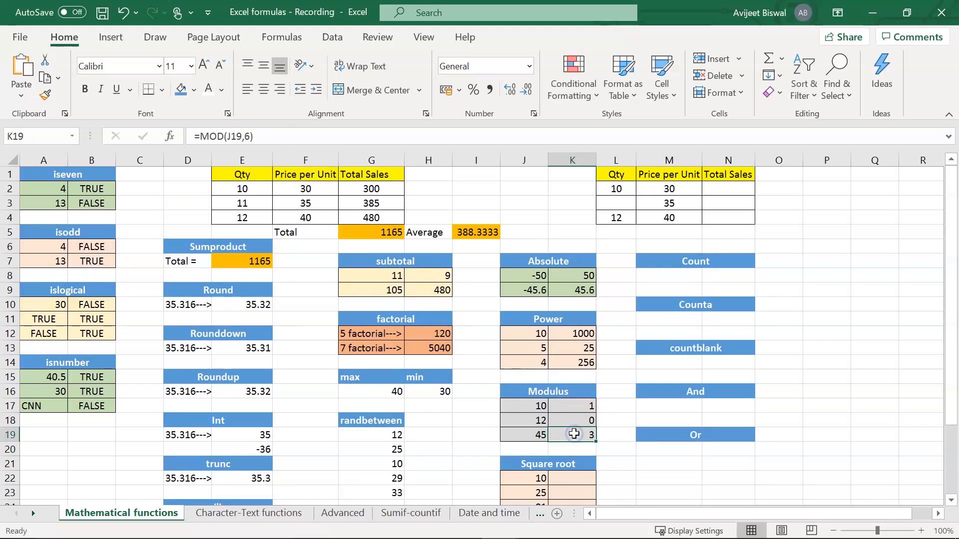
- Under the Square root heading, calculate the square root of J22 in cell K22 with the SQRT function
scroll(574, 434, "down", 1)
left_click(574, 434)
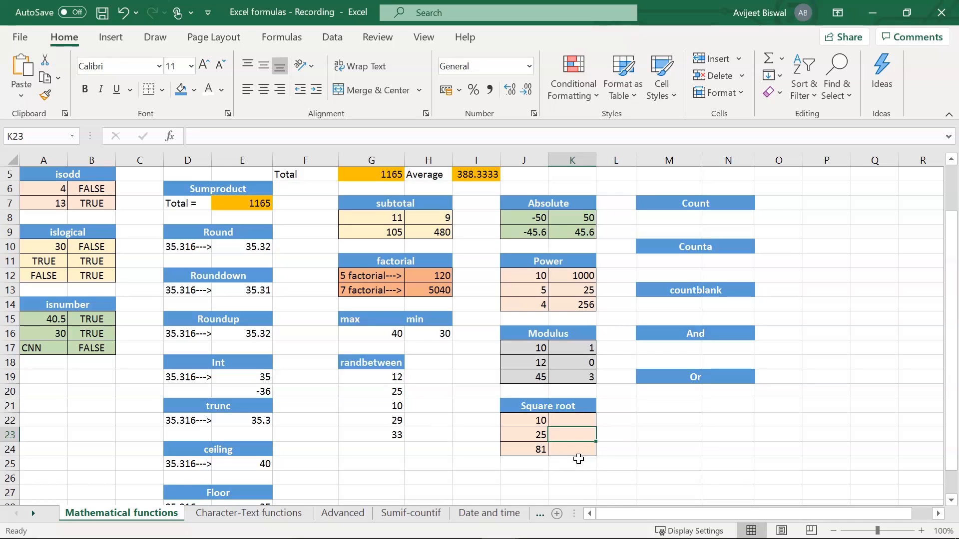
left_click(574, 420)
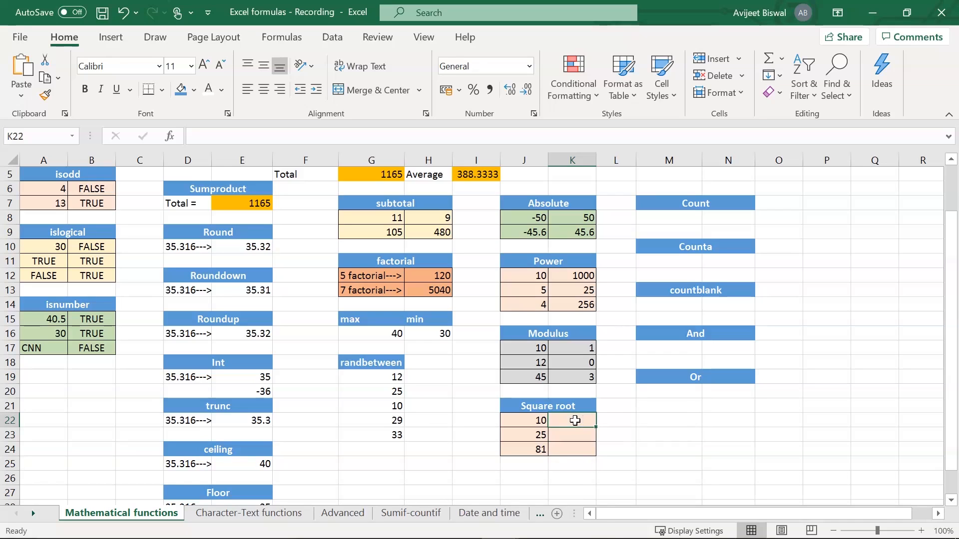
type("=sq")
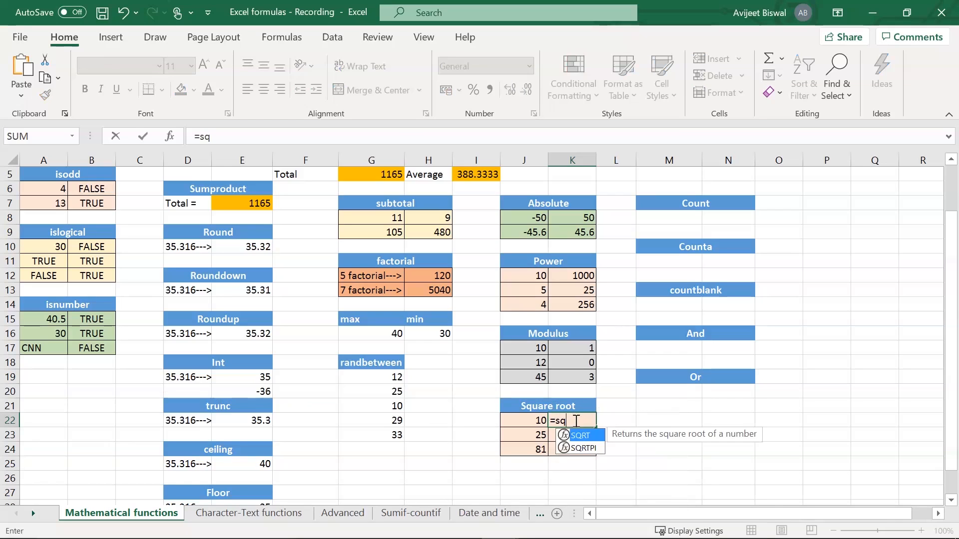
type("rt(")
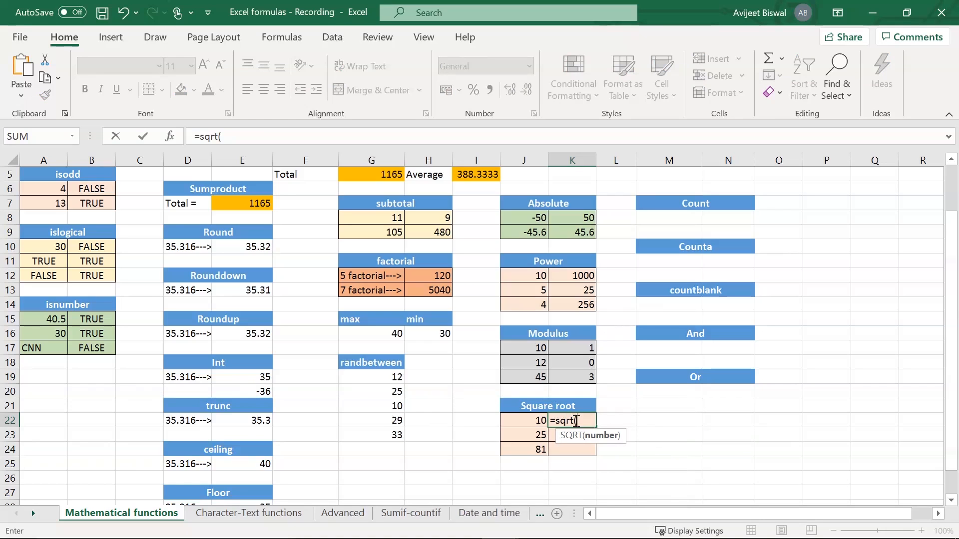
left_click(533, 420)
type(")")
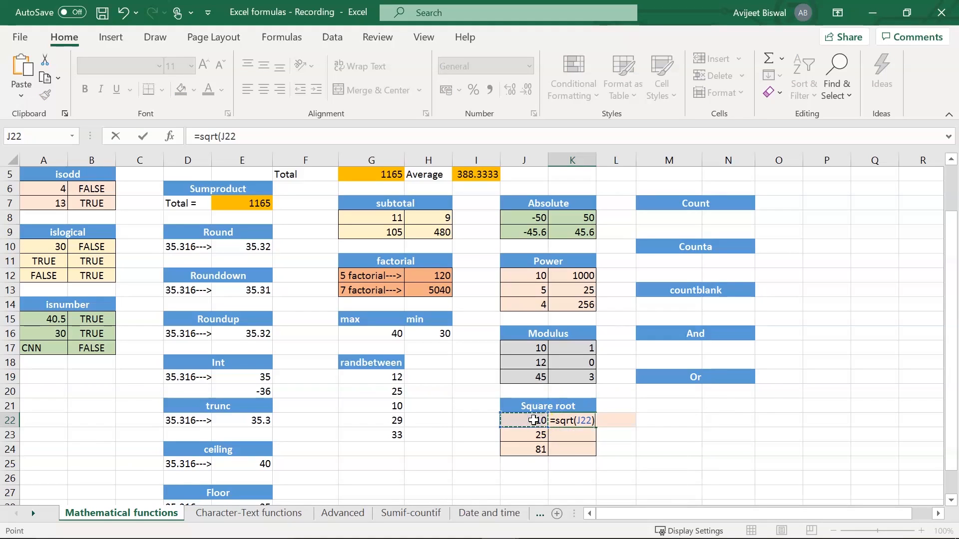
key("Return")
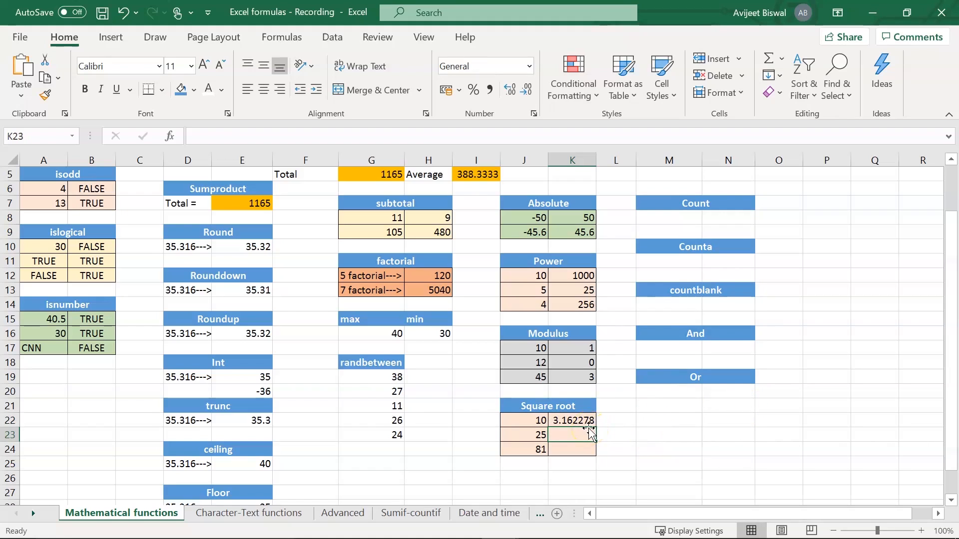
- Calculate the square root of J23 in cell K23 with the SQRT function
left_click(575, 437)
type("=sqrt")
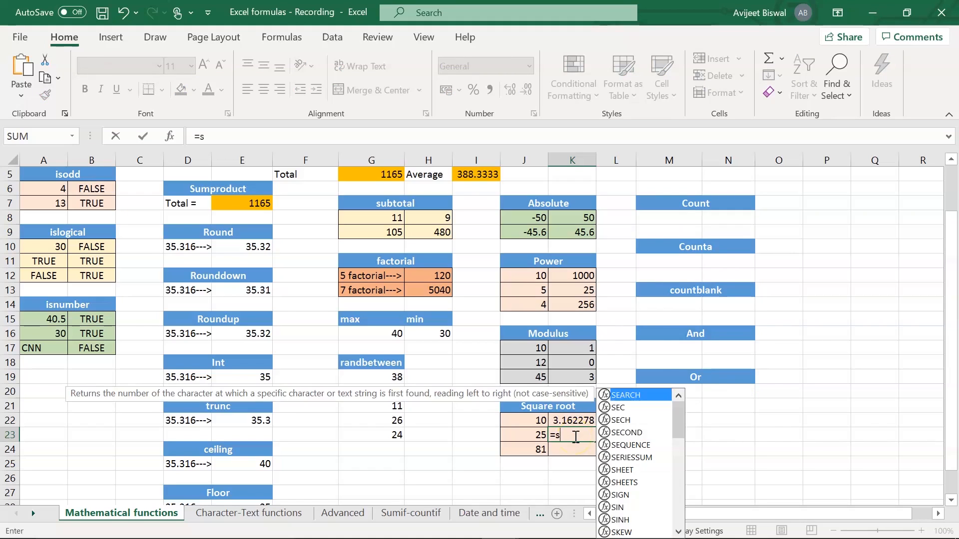
key("Tab")
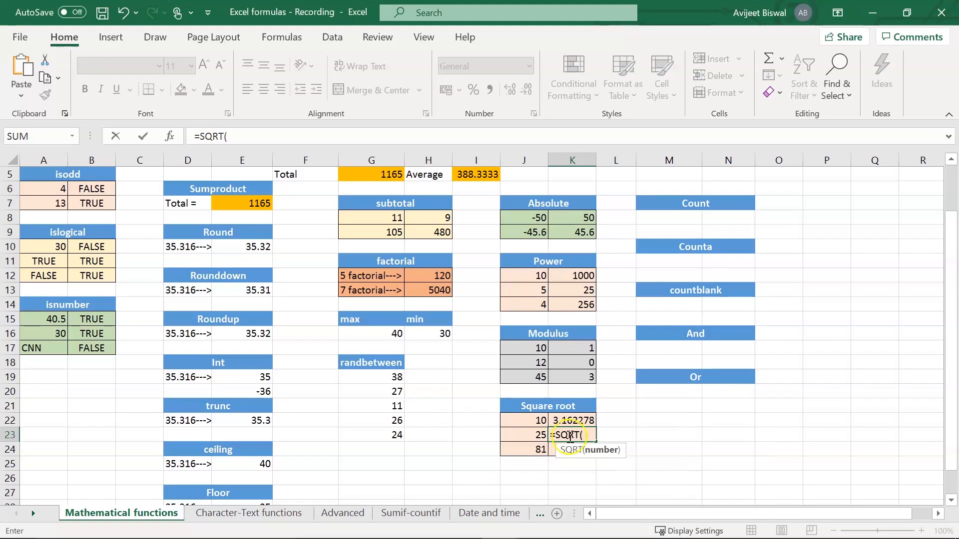
left_click(528, 435)
type(")")
key("Return")
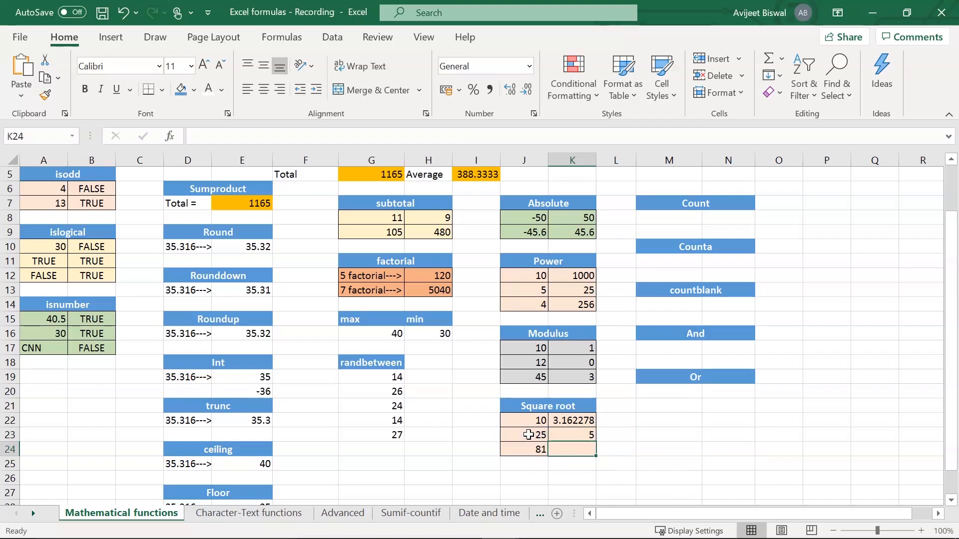
- Calculate the square root of J24 in cell K24 with the SQRT function
type("=")
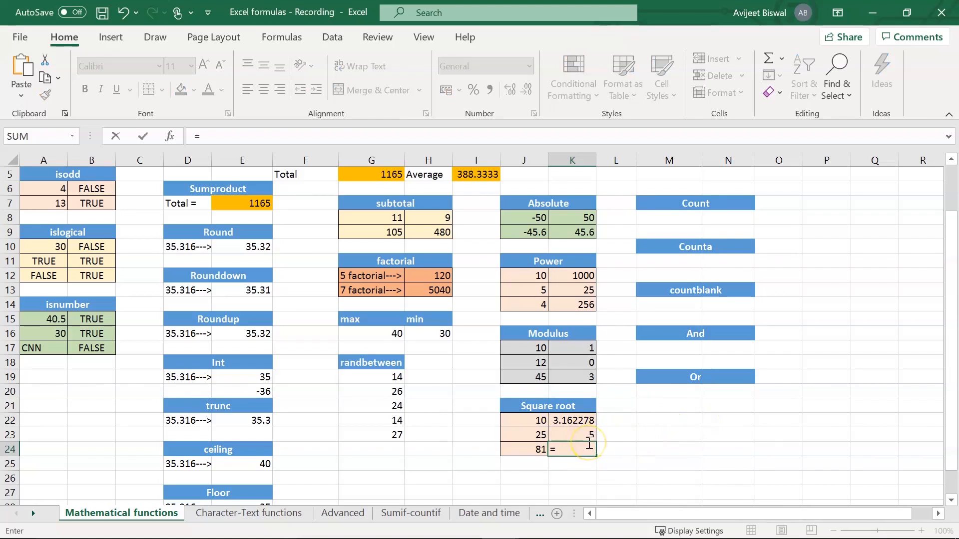
type("sqrt(")
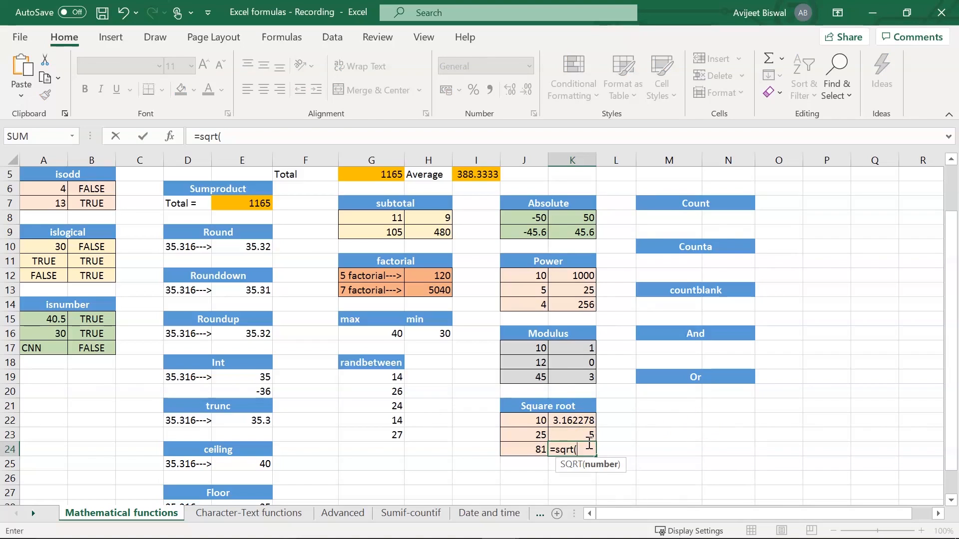
left_click(527, 448)
type(")")
key("Return")
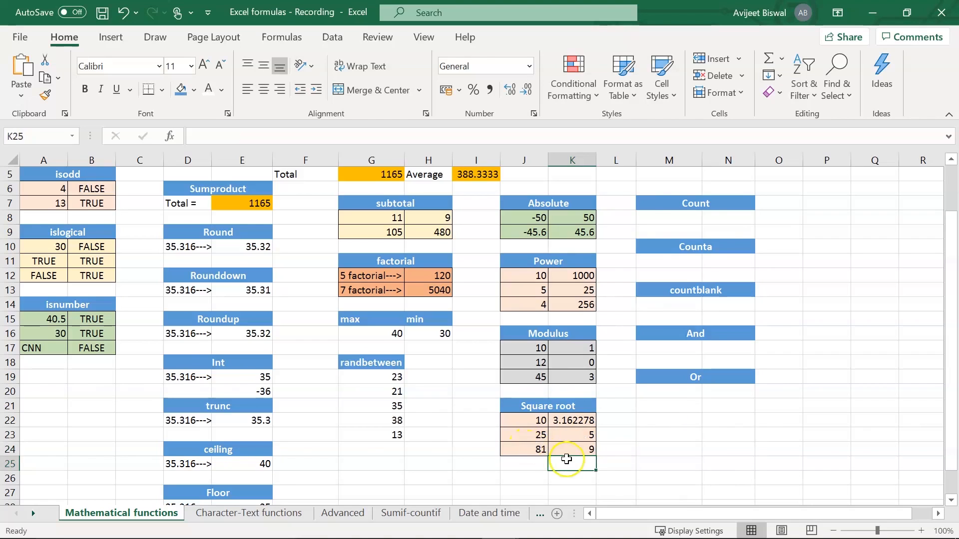
- Under the Count heading, count the numeric cells of E2:G4 in cell M8 with the COUNT function
key("ctrl+Up")
key("ctrl+Up")
key("ctrl+Up")
key("ctrl+Up")
key("ctrl+Up")
key("ctrl+Up")
key("ctrl+Up")
key("ctrl+Up")
key("ctrl+Up")
left_click(673, 280)
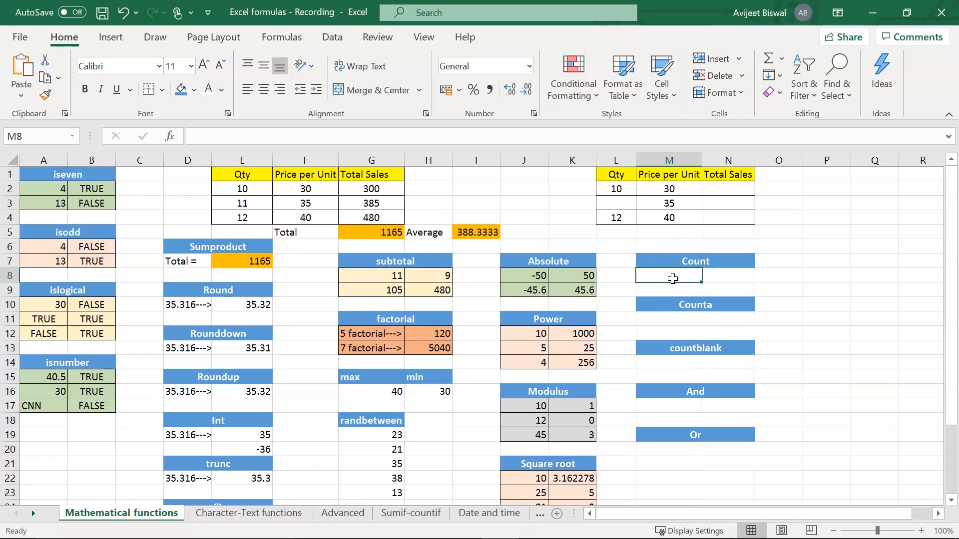
left_click(678, 275)
type("=count")
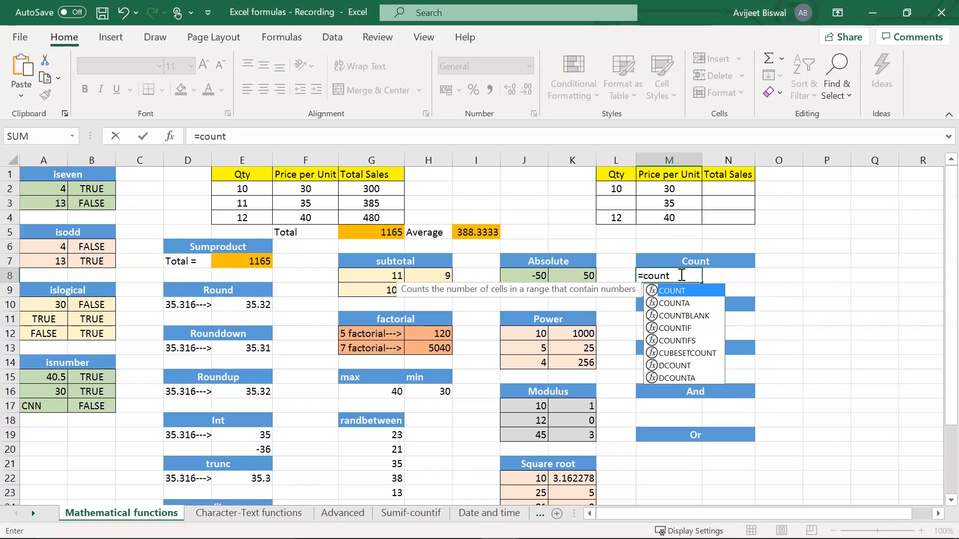
key("Tab")
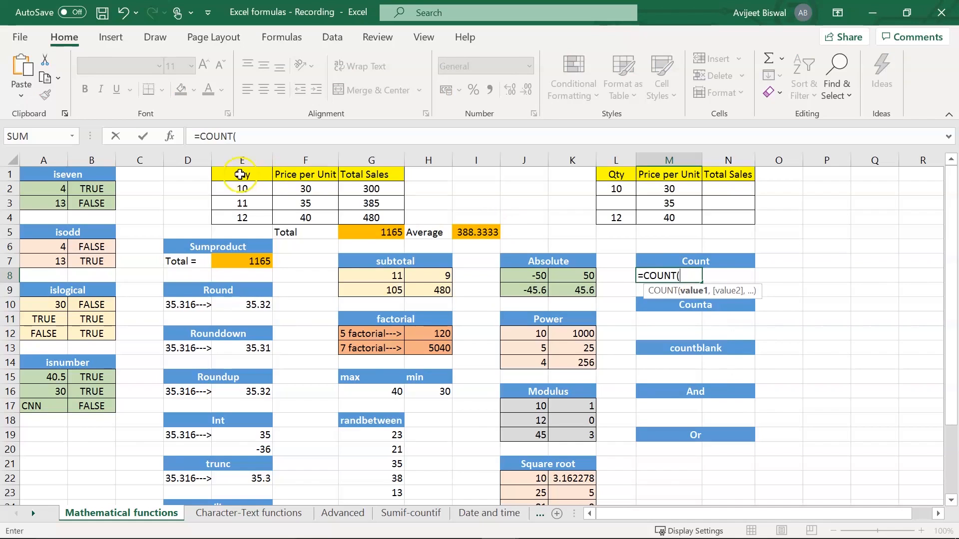
left_click_drag(242, 188, 369, 218)
type(",")
left_click(277, 135)
key("BackSpace")
type(")")
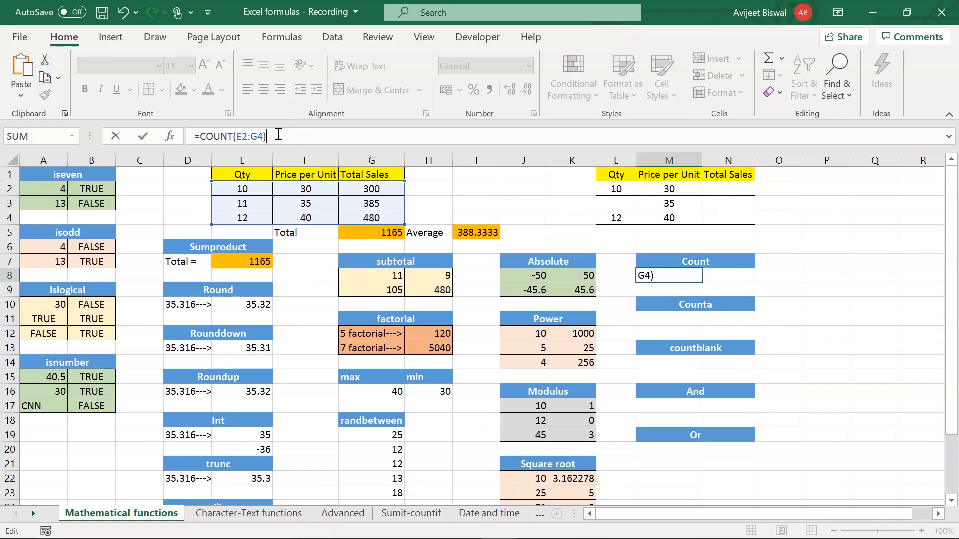
key("Return")
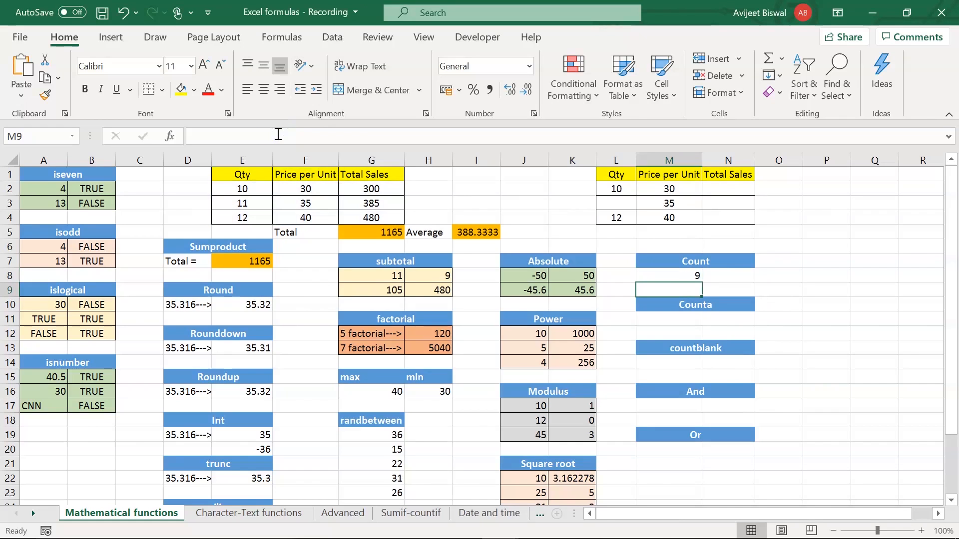
left_click(678, 277)
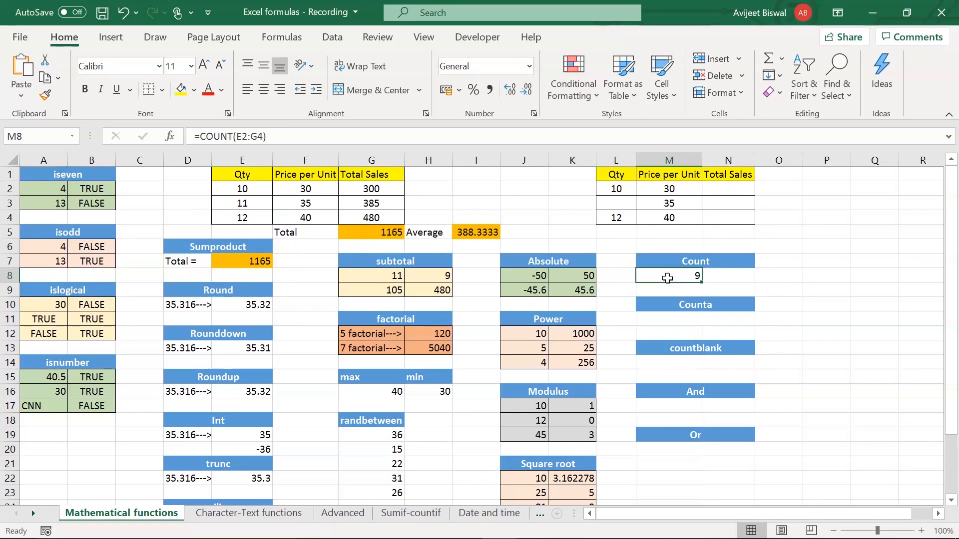
left_click_drag(235, 190, 371, 219)
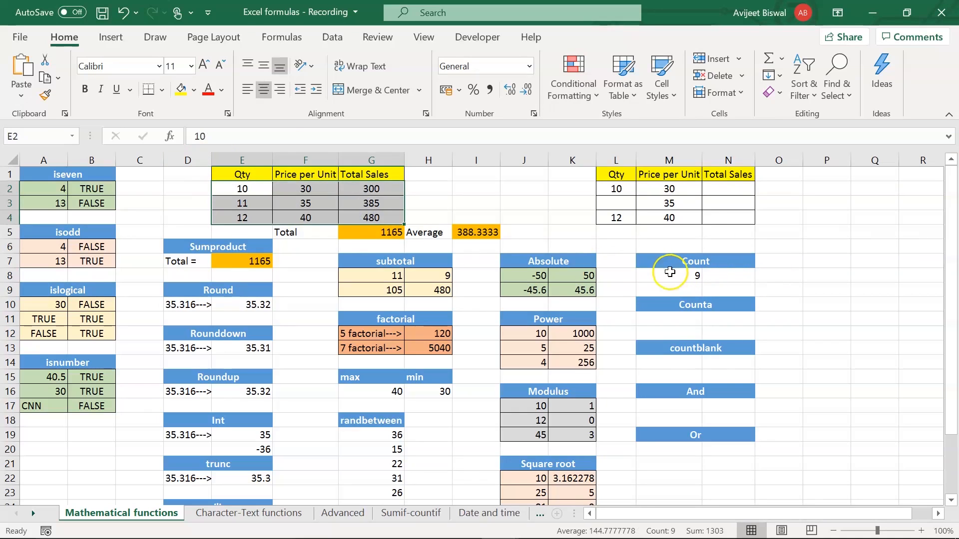
- In cell N8, count the numeric cells of the Total Sales column G1:G4, header included, with the COUNT function
left_click(736, 276)
type("=c")
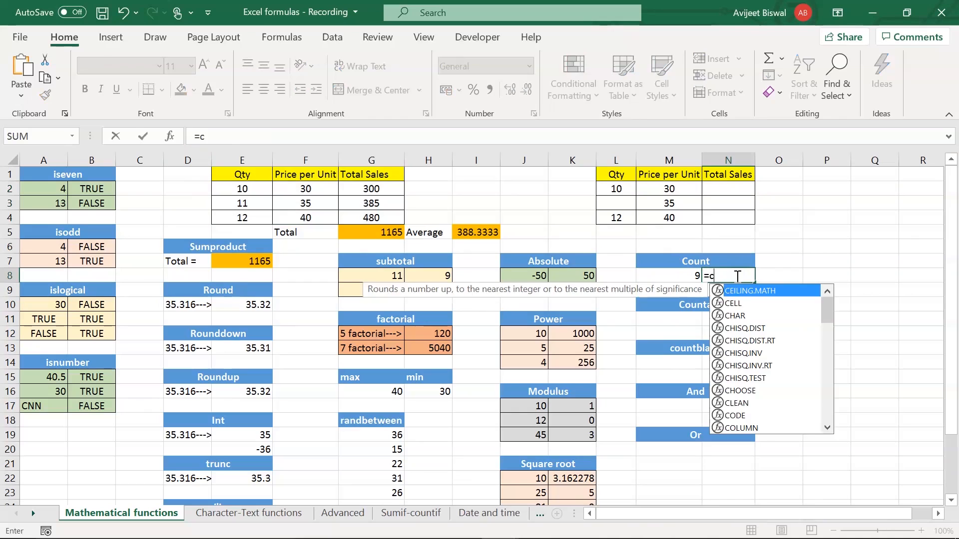
type("ount")
key("Tab")
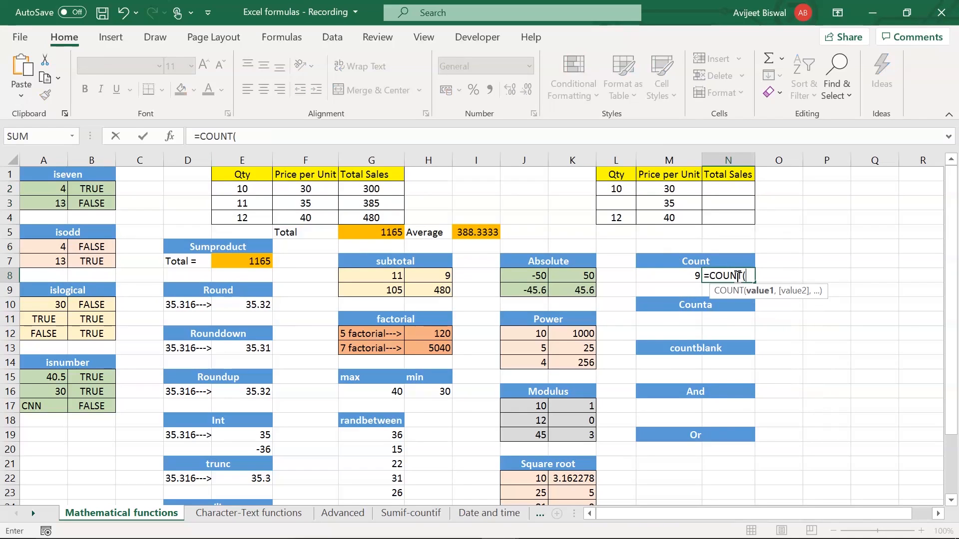
left_click(377, 179)
left_click_drag(377, 180, 373, 214)
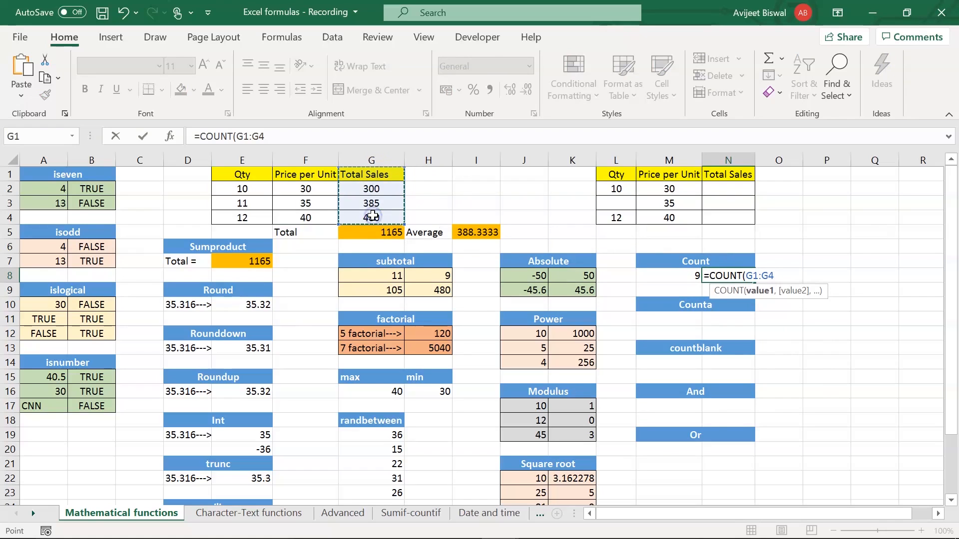
type(")")
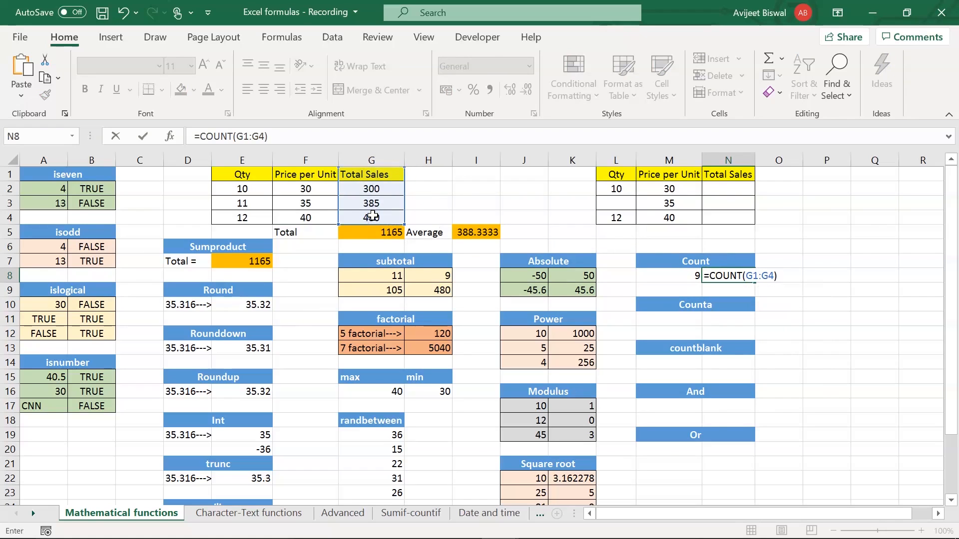
key("Return")
left_click(712, 275)
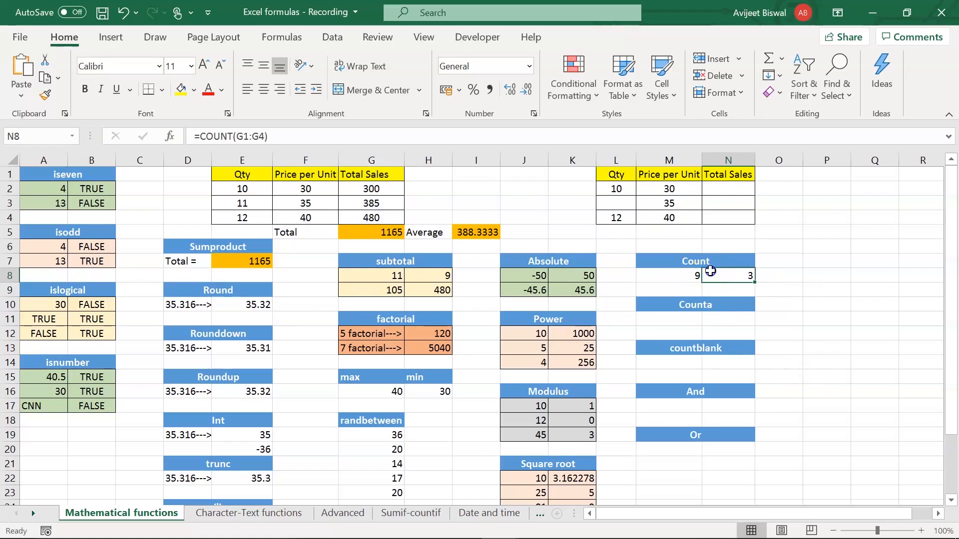
left_click(382, 176)
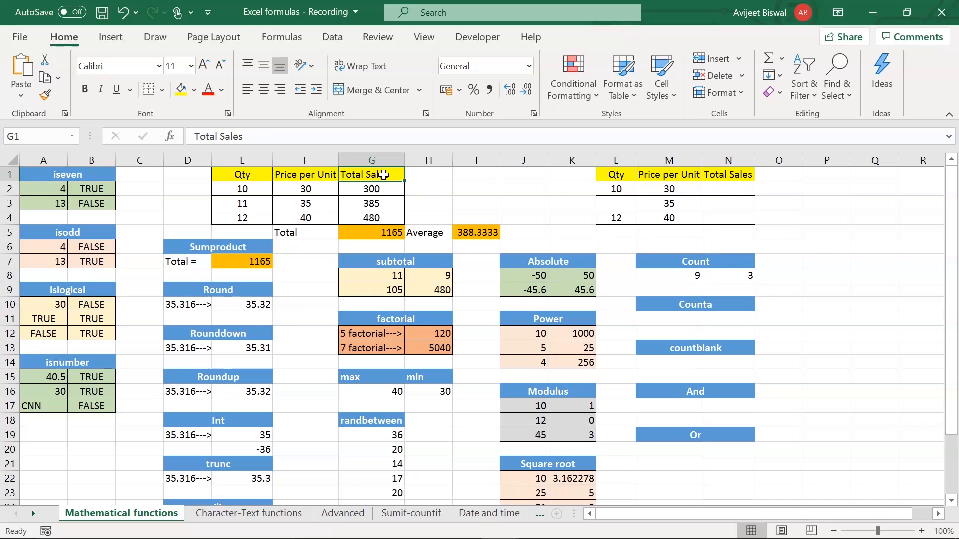
left_click(377, 175)
left_click_drag(373, 189, 374, 218)
- Under the Counta heading, count the non-empty cells of L1:L4 in cell M11 with the COUNTA function
left_click(684, 312)
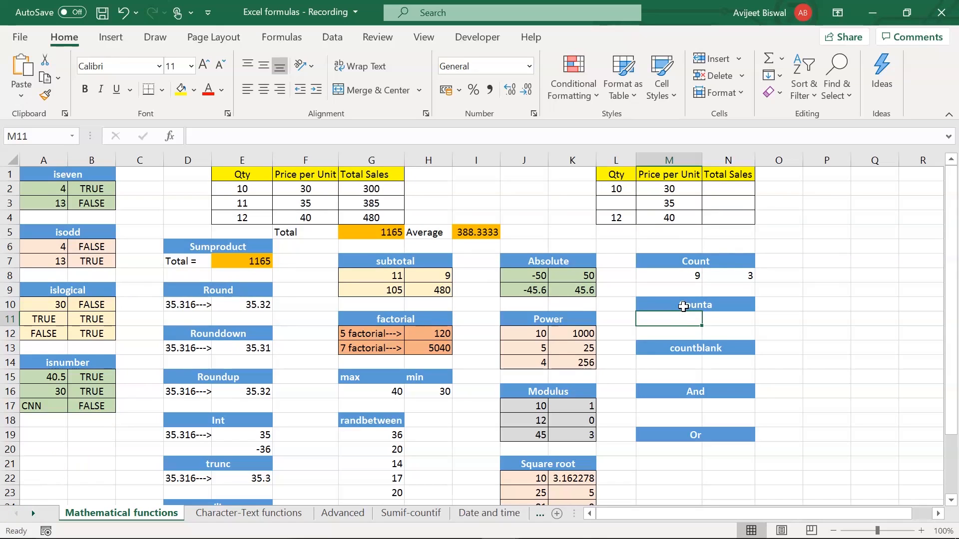
type("=counta")
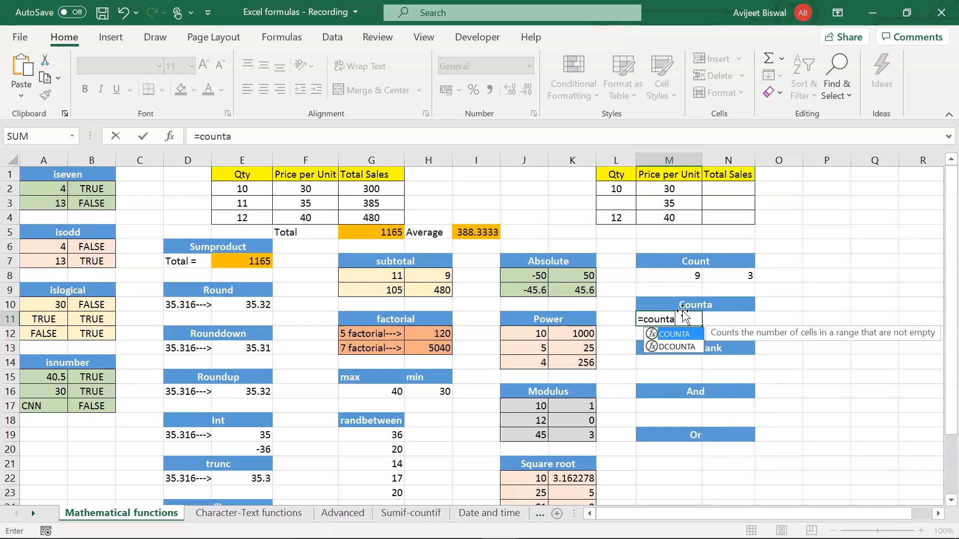
key("Tab")
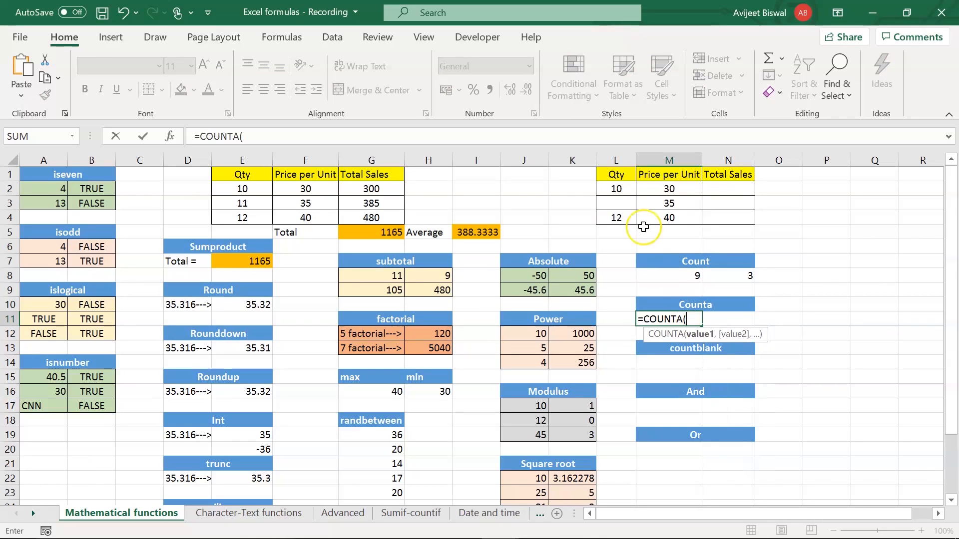
left_click_drag(616, 172, 617, 228)
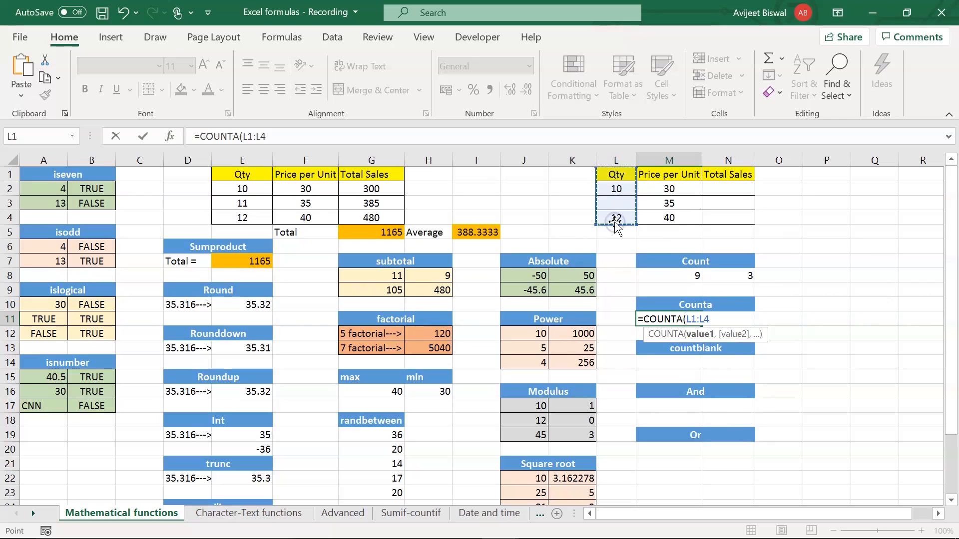
type(")")
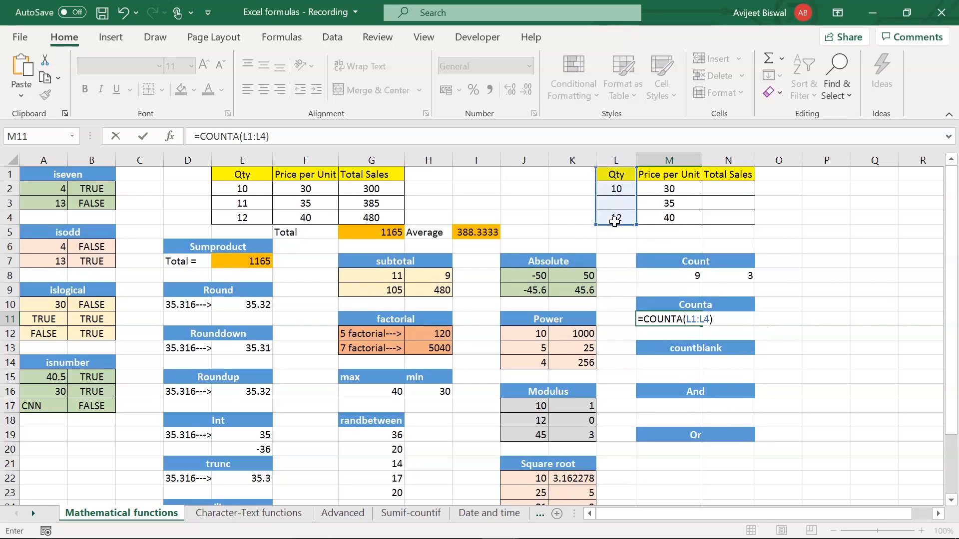
key("Return")
left_click(670, 318)
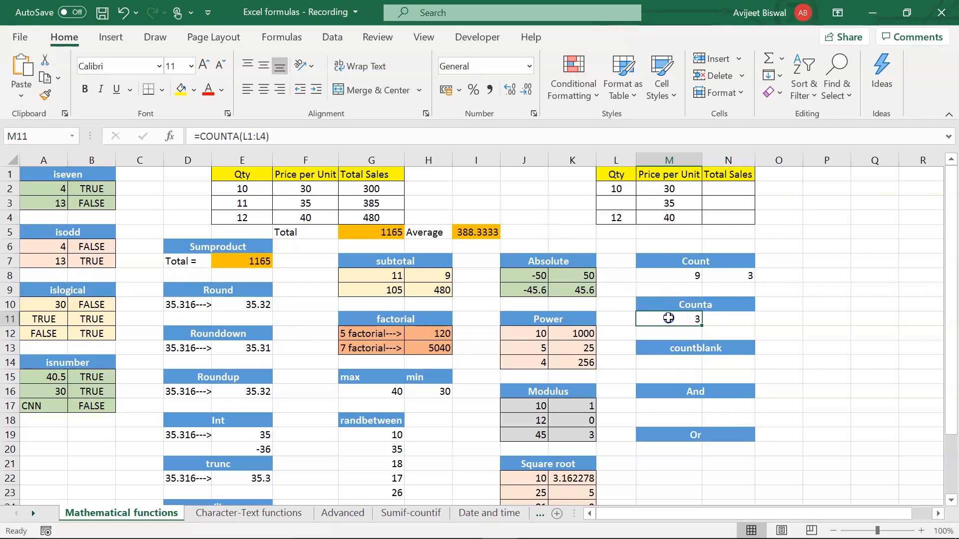
left_click(616, 202)
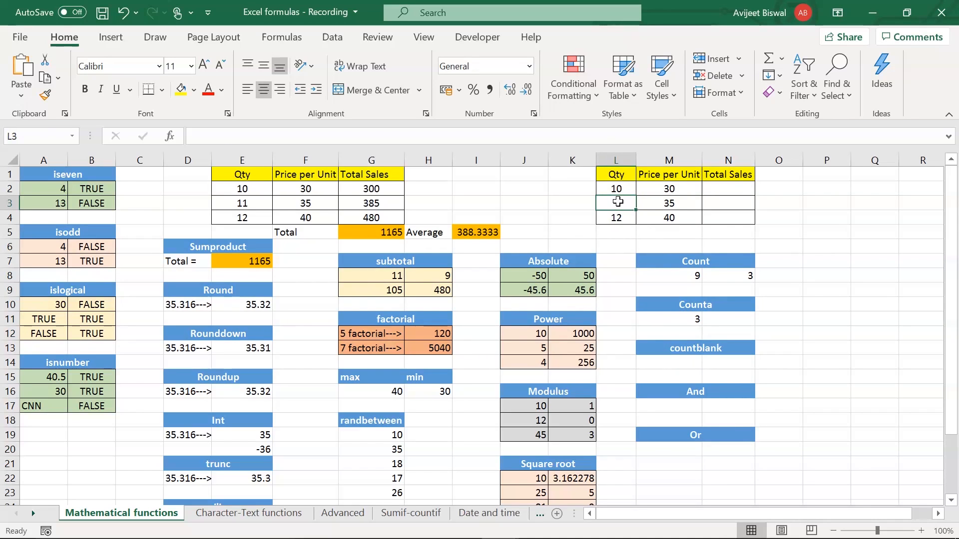
left_click_drag(616, 174, 615, 216)
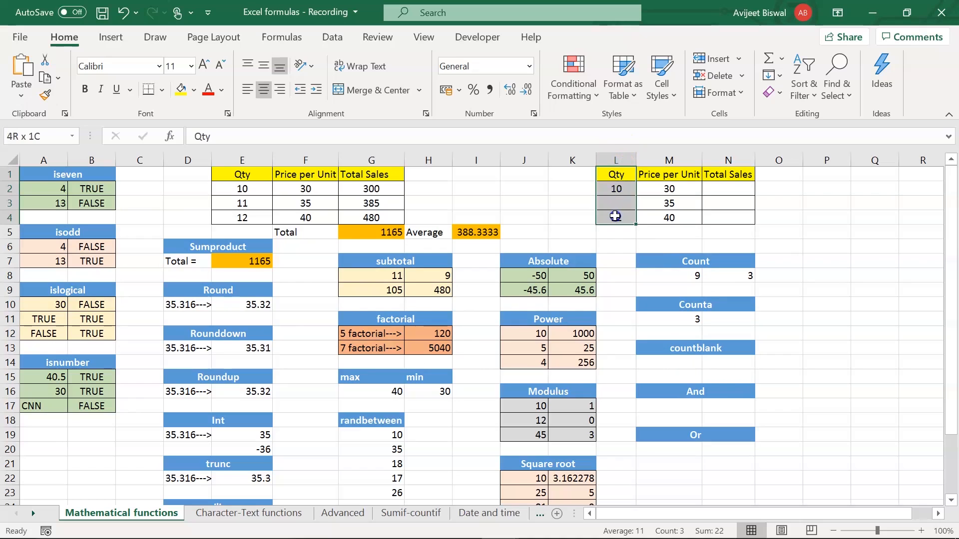
- In cell N11, count the non-empty cells of the range L2:N4 with the COUNTA function
left_click(723, 318)
type("=cout")
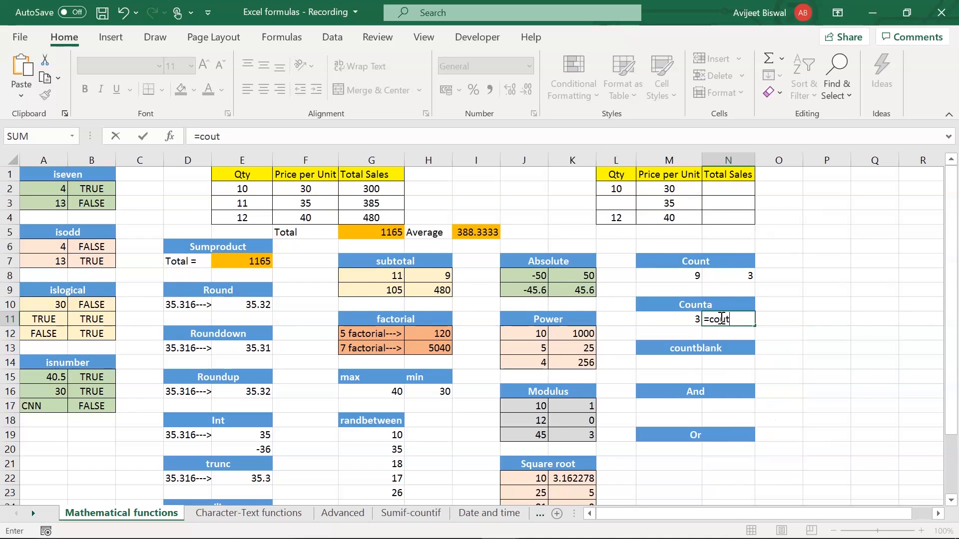
key("BackSpace")
type("nta")
key("Tab")
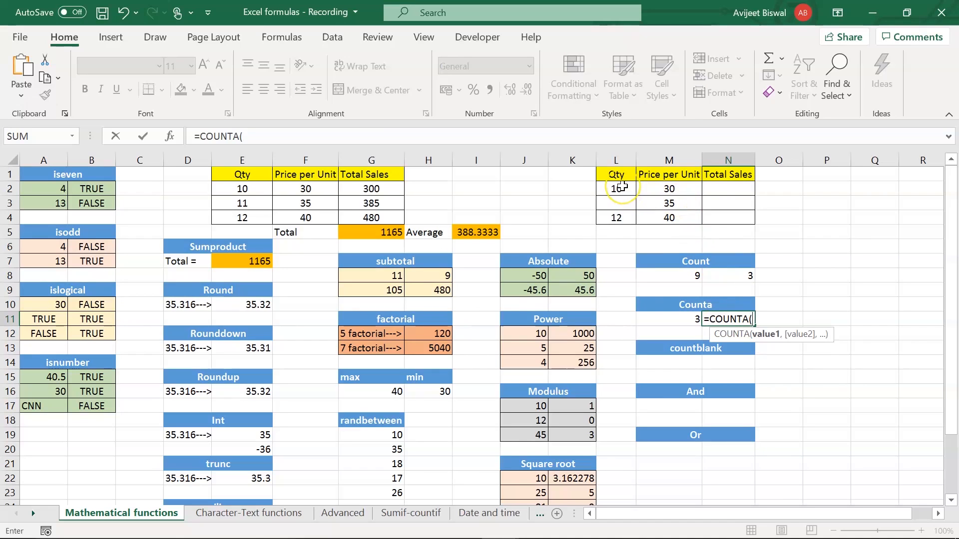
left_click_drag(621, 186, 721, 214)
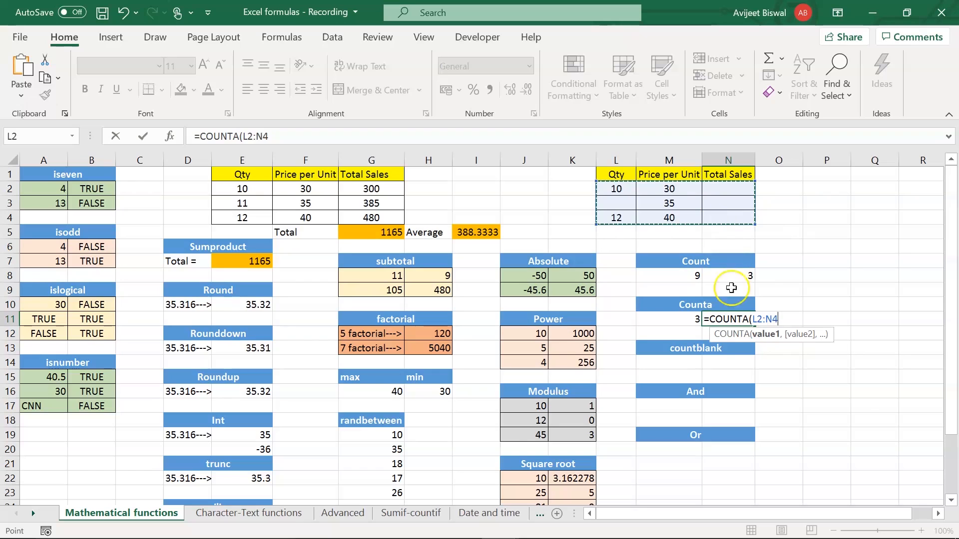
type(")")
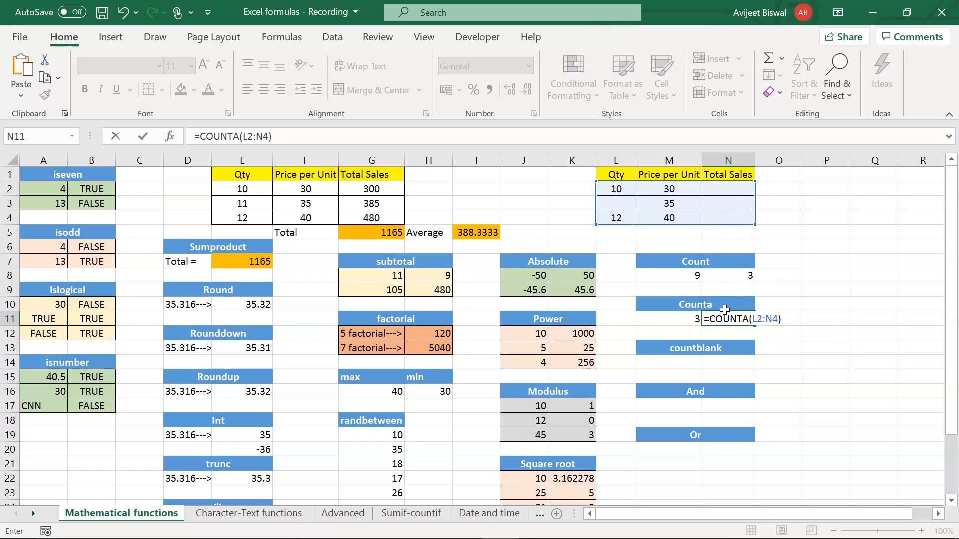
key("Return")
left_click(724, 318)
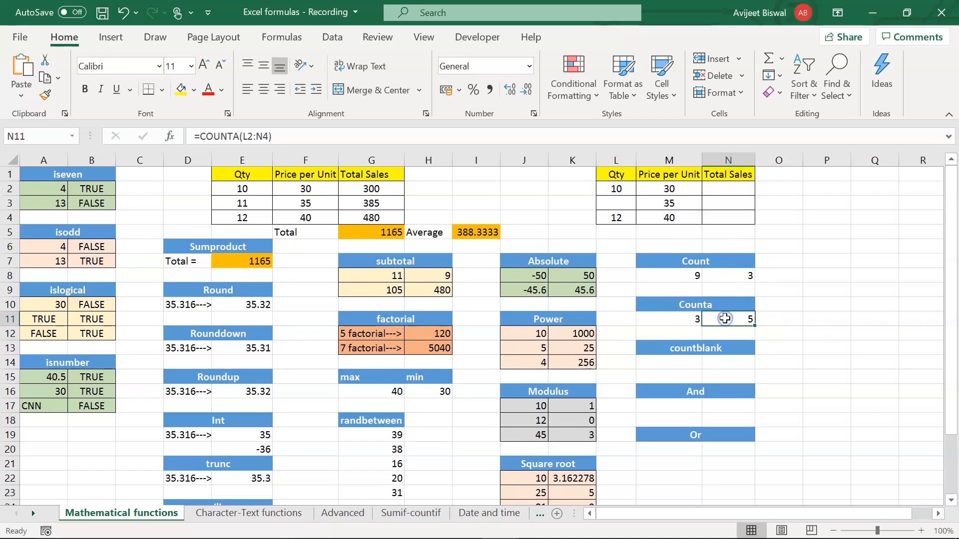
- Check the filled and the blank cells of L2:N4 one by one against the COUNTA result
left_click(617, 188)
left_click(658, 186)
left_click(662, 202)
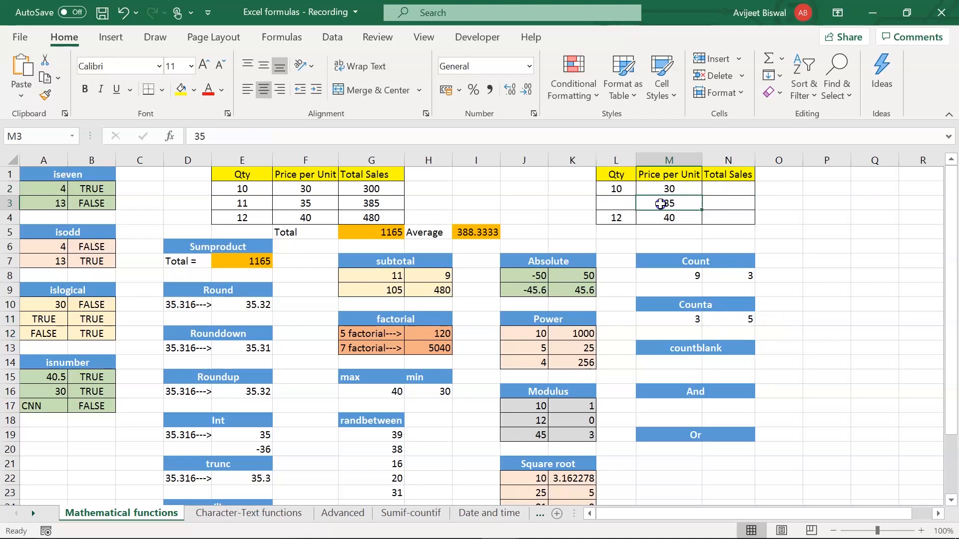
left_click(664, 216)
left_click(622, 215)
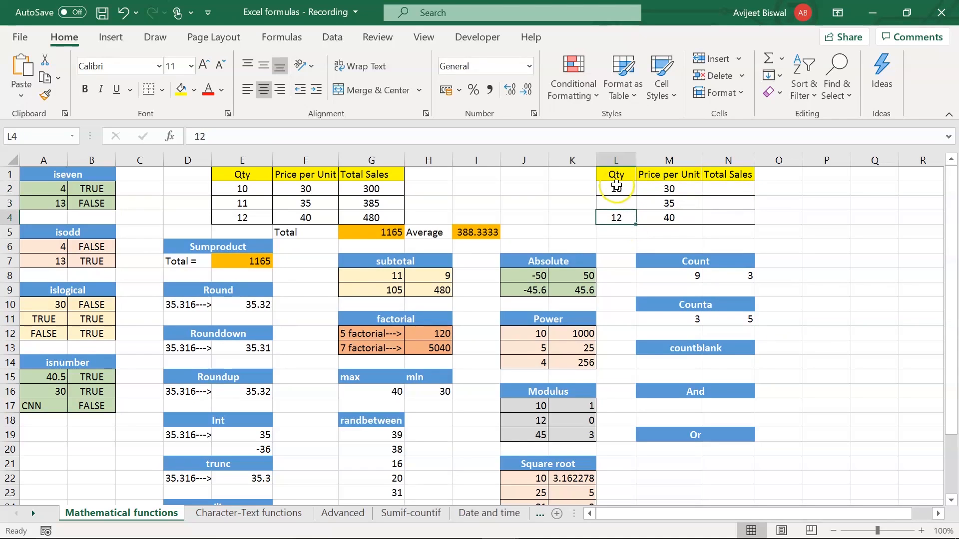
left_click(619, 202)
left_click(704, 189)
left_click(710, 202)
left_click(715, 217)
- Under the countblank heading, count the empty cells of L1:L4 in cell M14 with the COUNTBLANK function
left_click(662, 364)
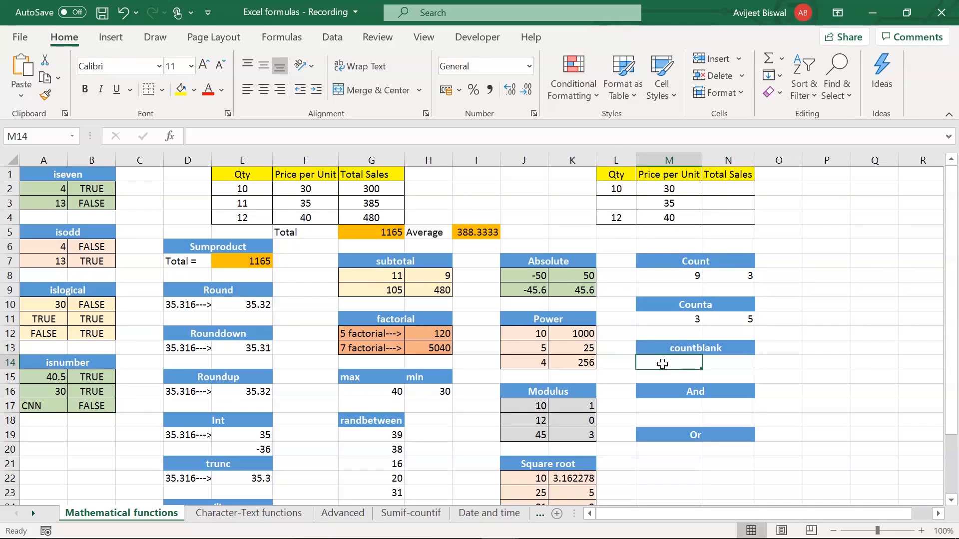
type("=countb")
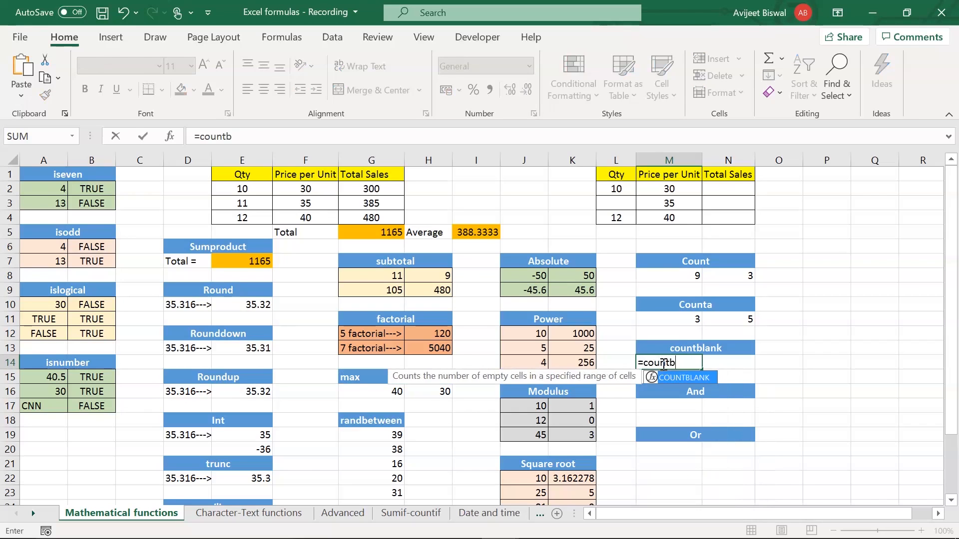
key("Tab")
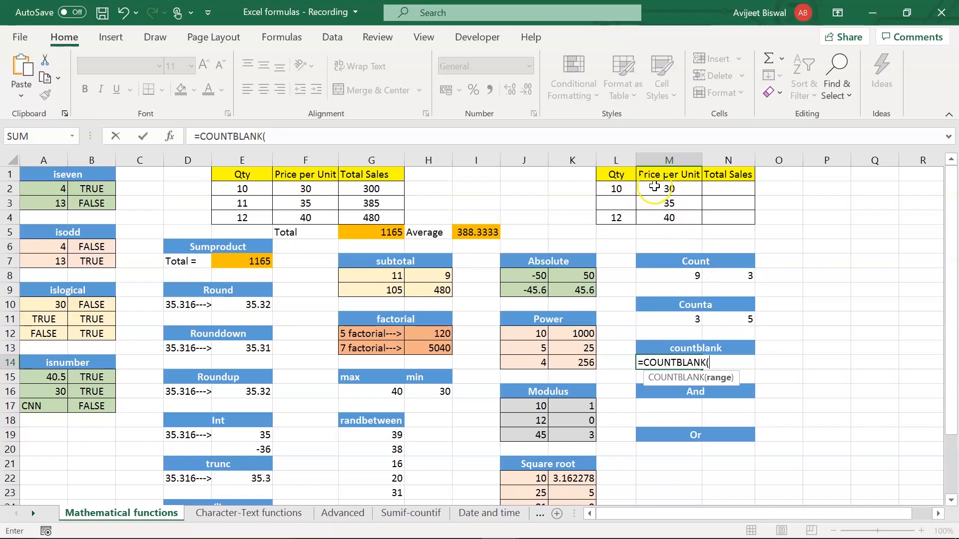
left_click_drag(621, 174, 615, 218)
type(")")
key("Return")
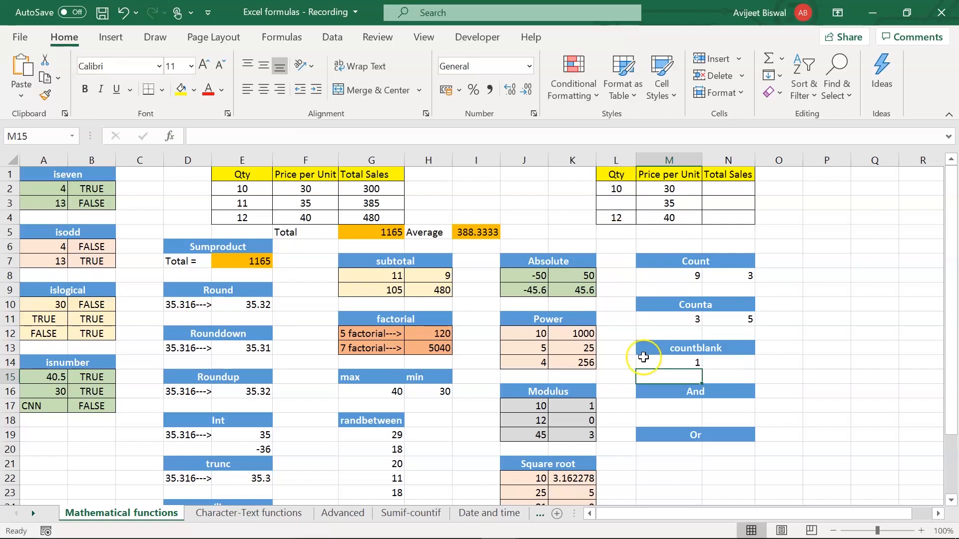
left_click(666, 363)
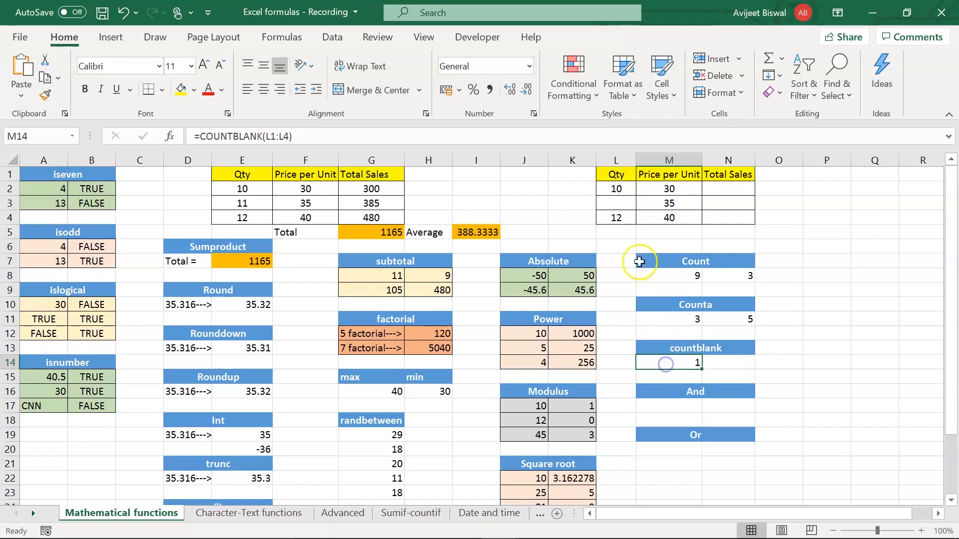
left_click(611, 201)
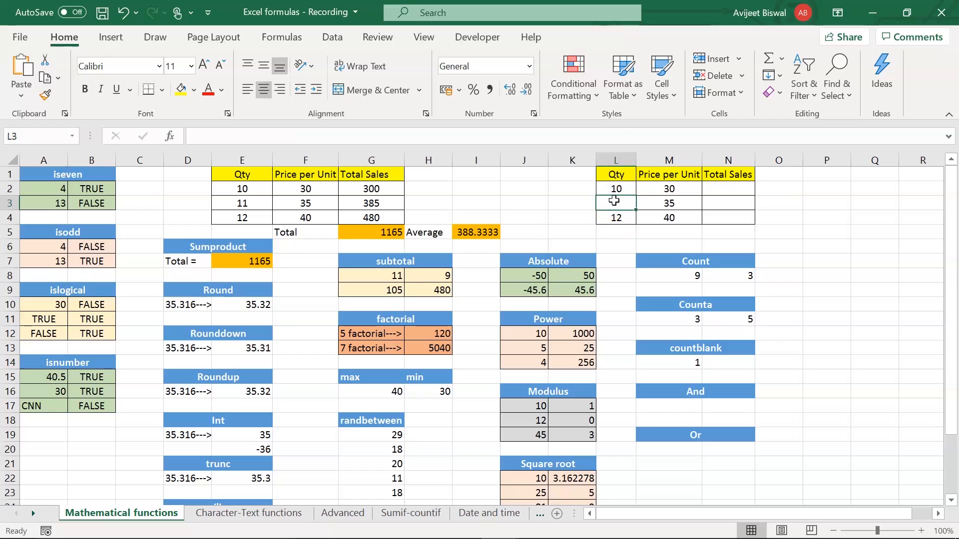
left_click_drag(616, 172, 612, 221)
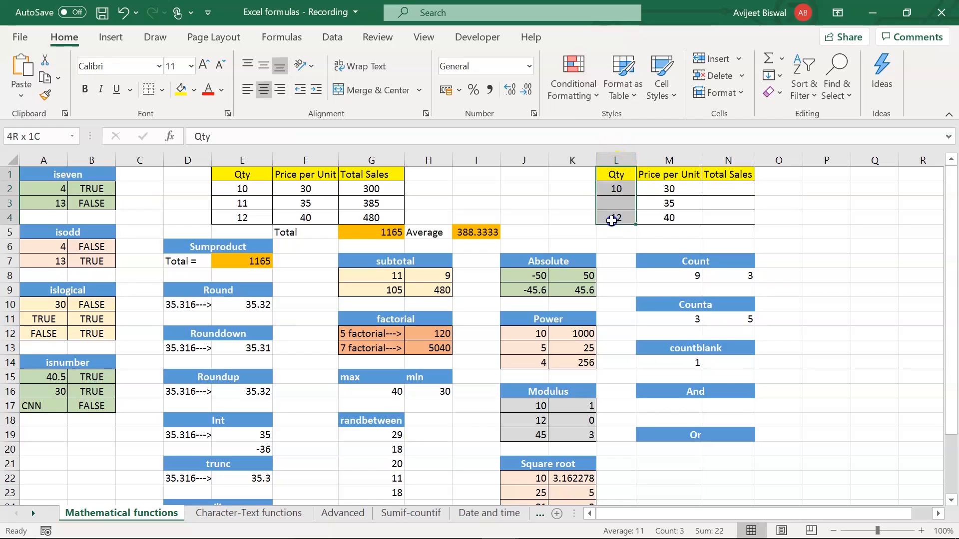
- In cell N14, count the empty cells of the range L2:N4 with the COUNTBLANK function
left_click(738, 363)
type("=")
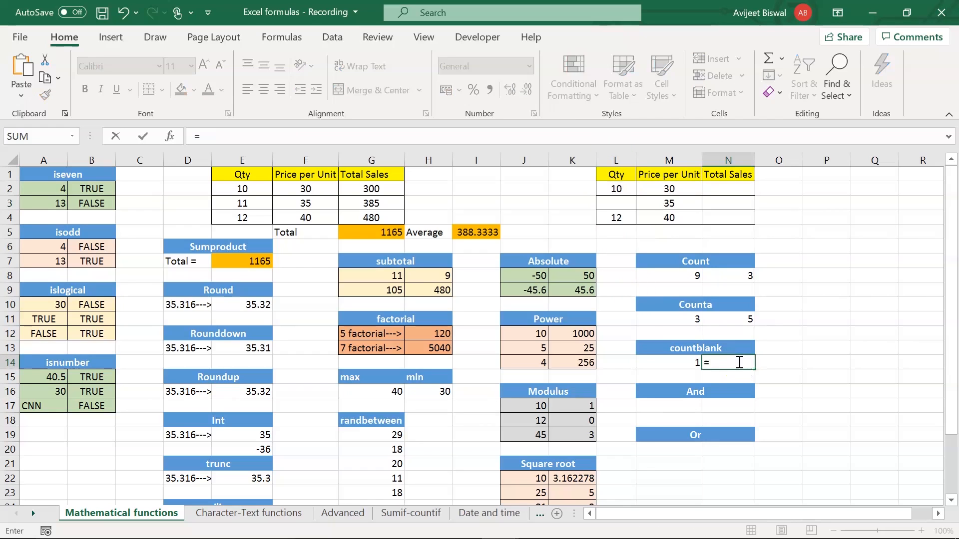
type("countb")
key("Tab")
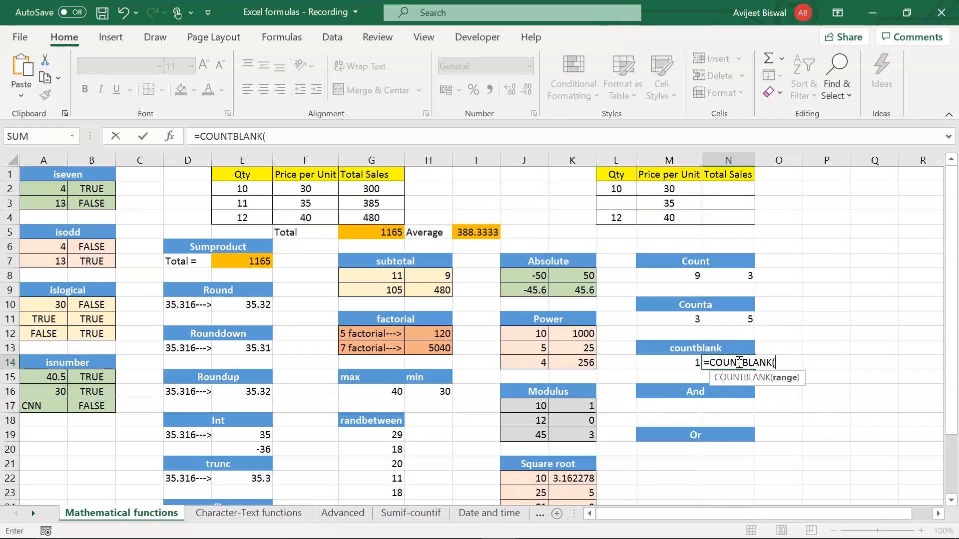
left_click(616, 189)
left_click_drag(627, 199, 730, 219)
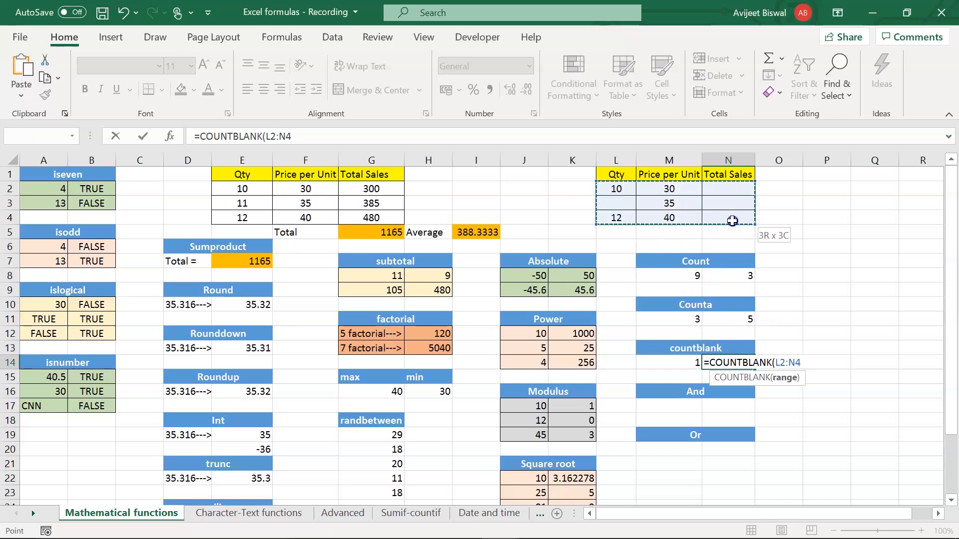
type(")")
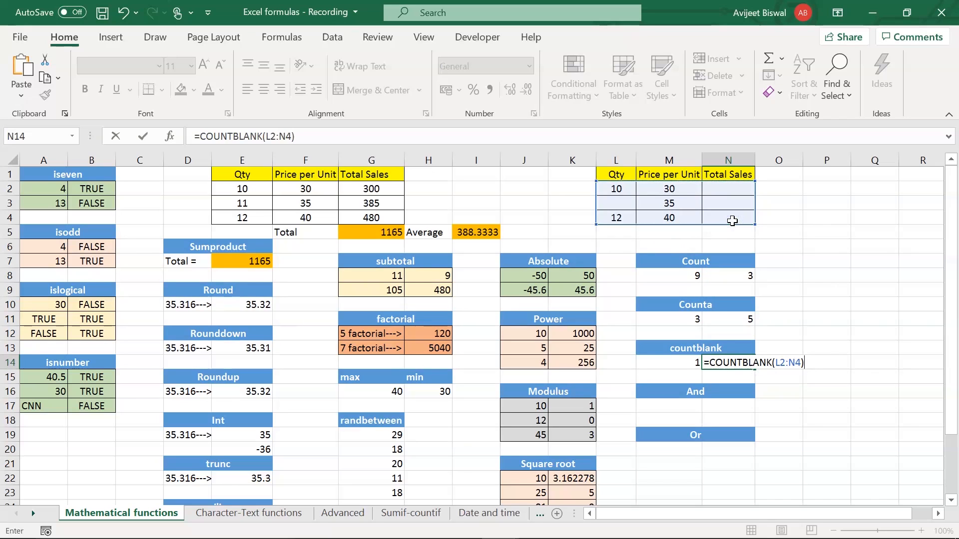
key("Return")
- Check the blank cells in the Total Sales and Qty columns of L2:N4 against the COUNTBLANK formula in N14
left_click(749, 362)
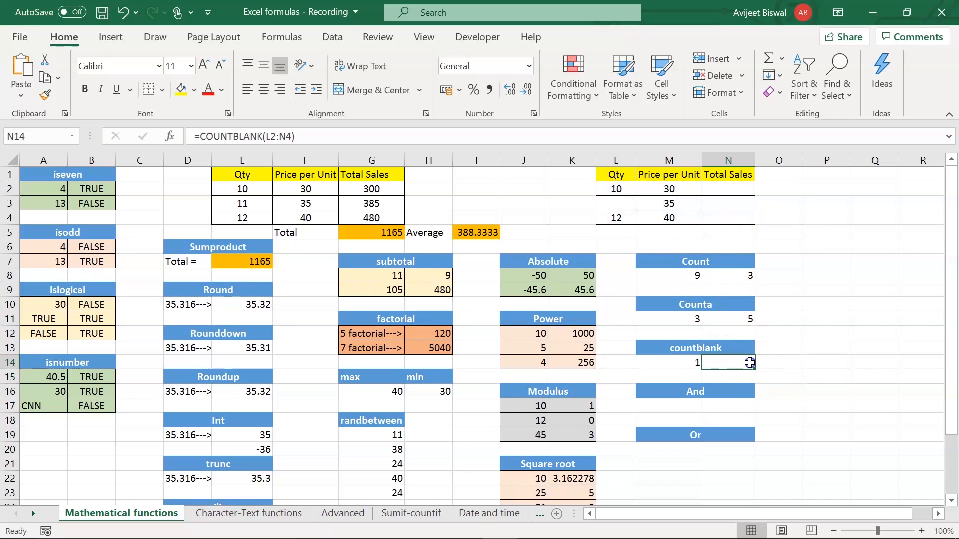
left_click_drag(730, 189, 730, 217)
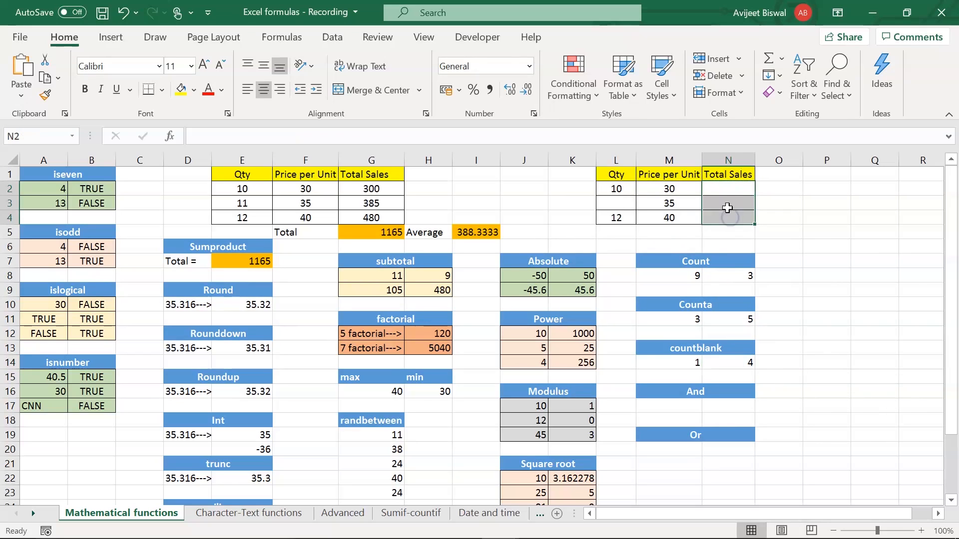
left_click(626, 207)
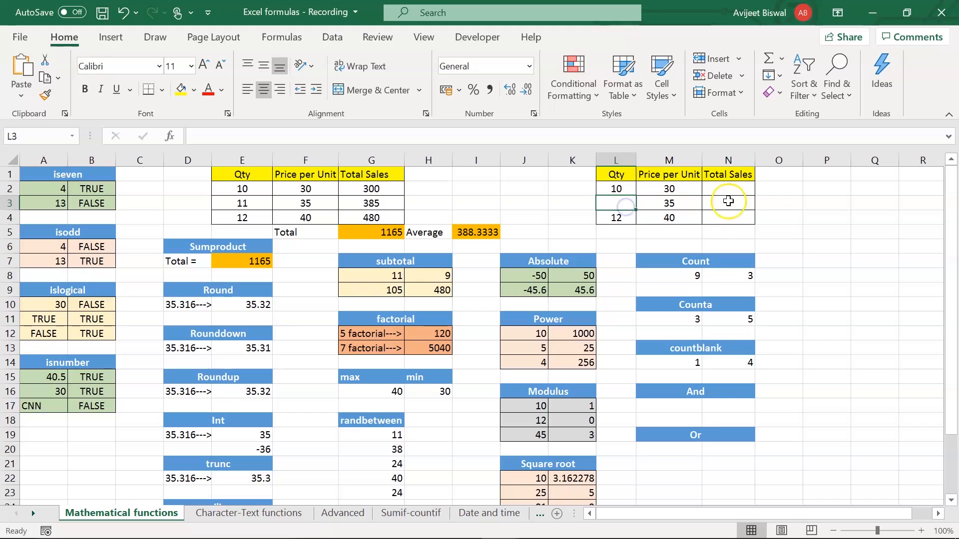
left_click(740, 361)
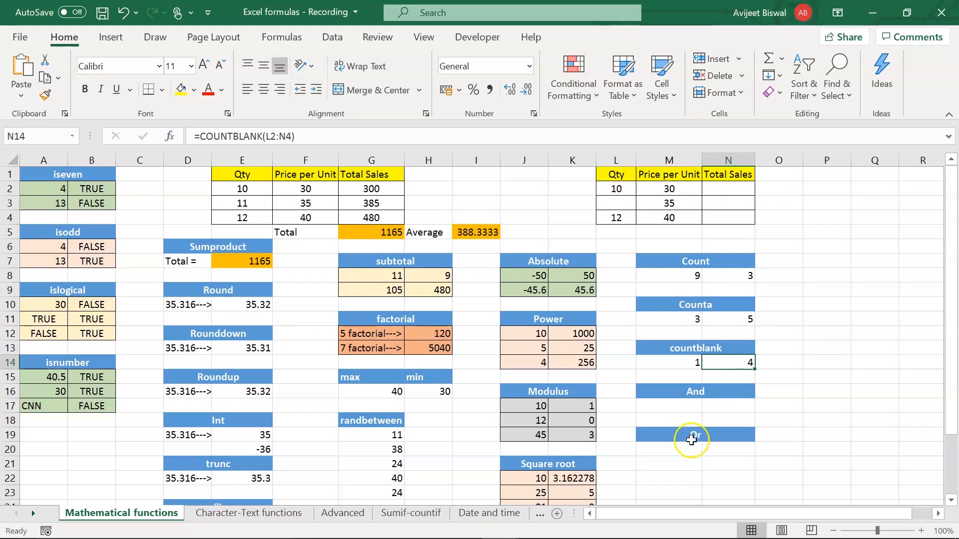
- Under the And heading, enter an AND formula in M17 testing that E2:E4 is greater than 9 and F2:F4 is less than 45
left_click(663, 409)
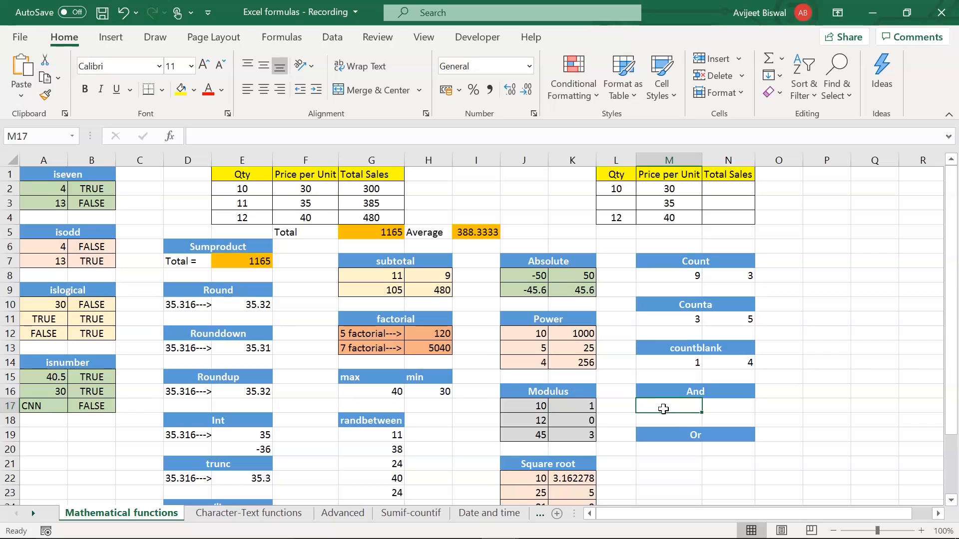
type("=a")
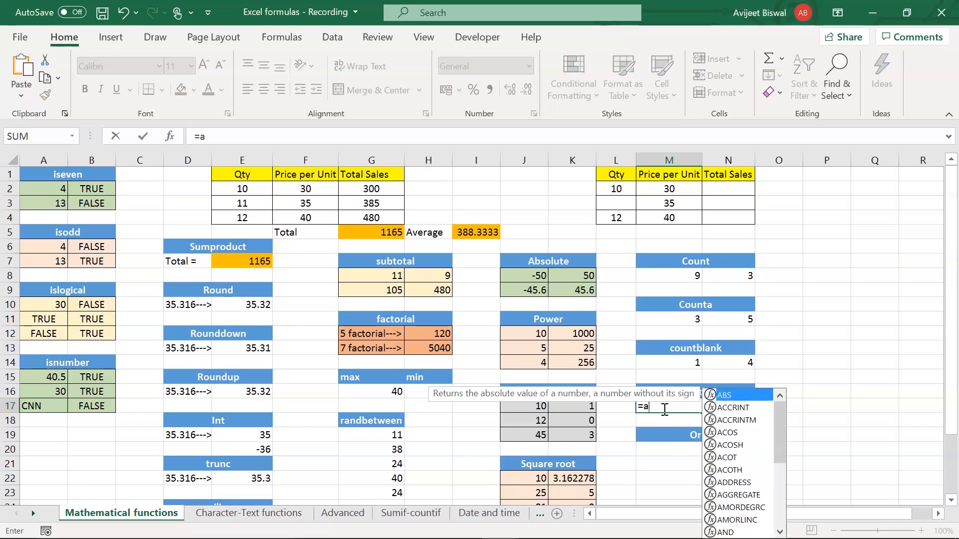
type("nd(")
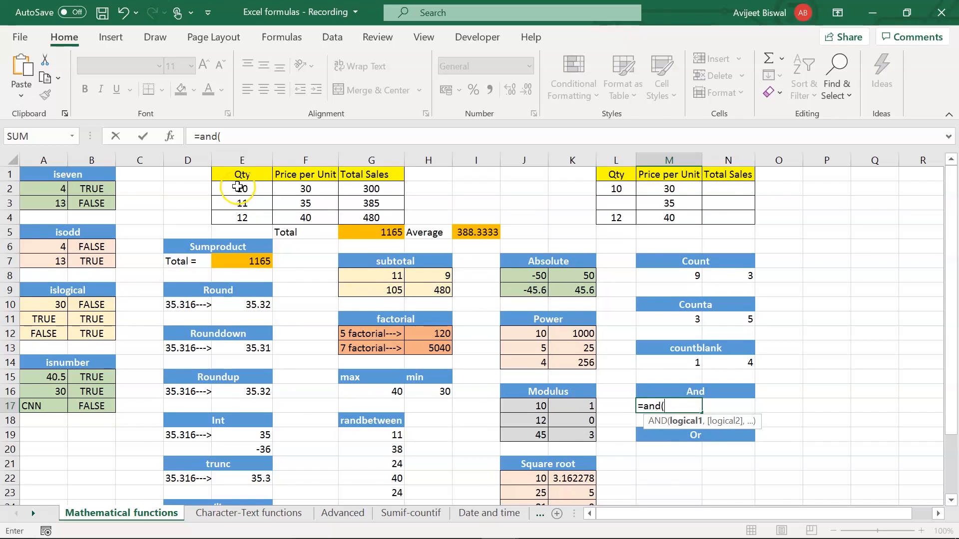
left_click_drag(237, 187, 238, 216)
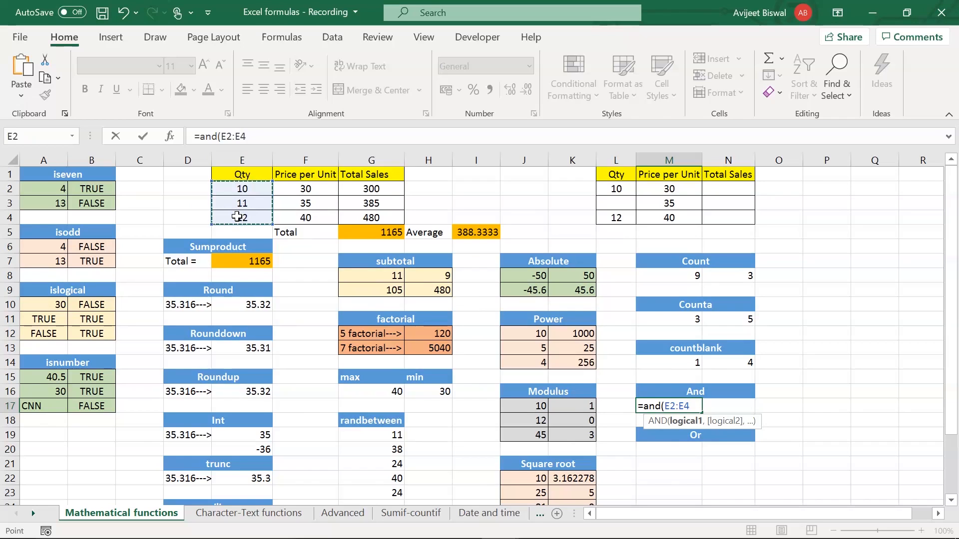
type(">9,")
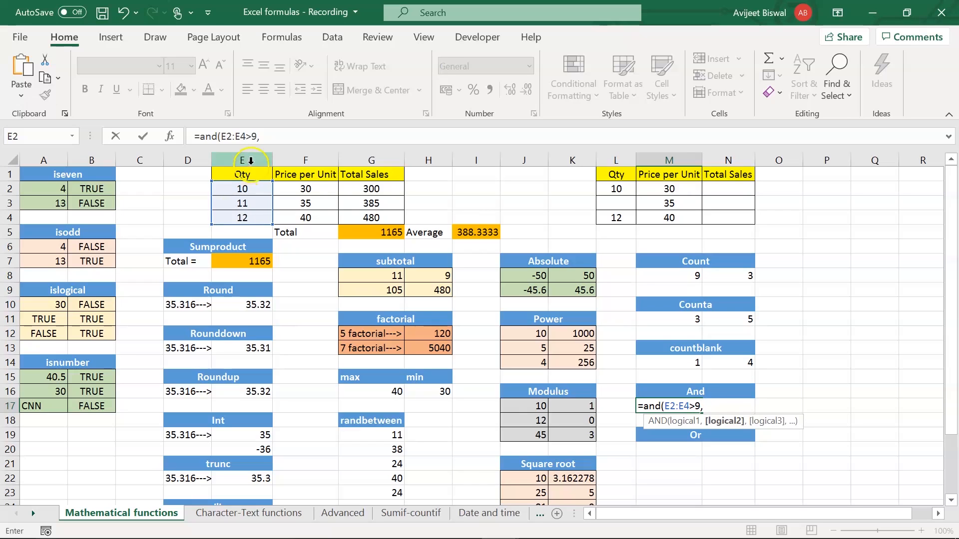
left_click_drag(305, 190, 304, 218)
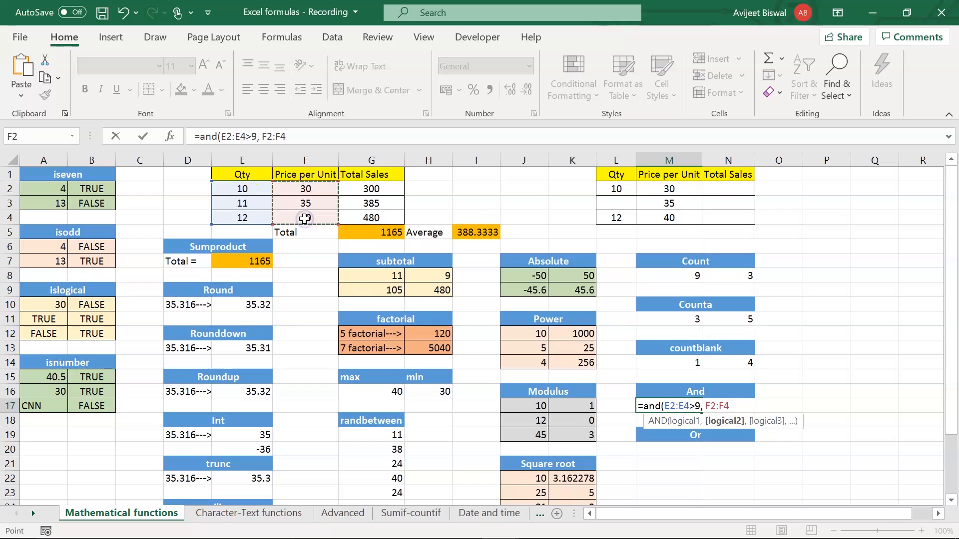
type("<")
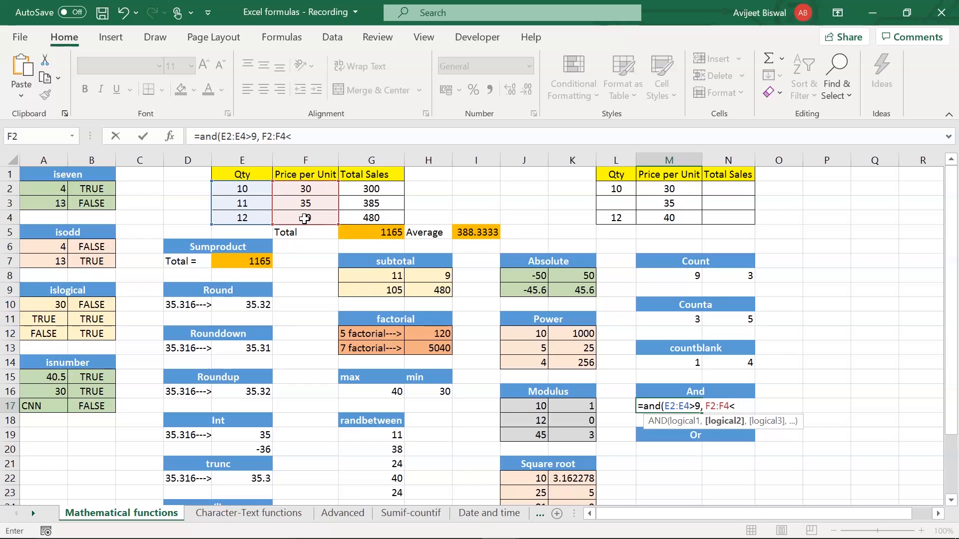
type("45)")
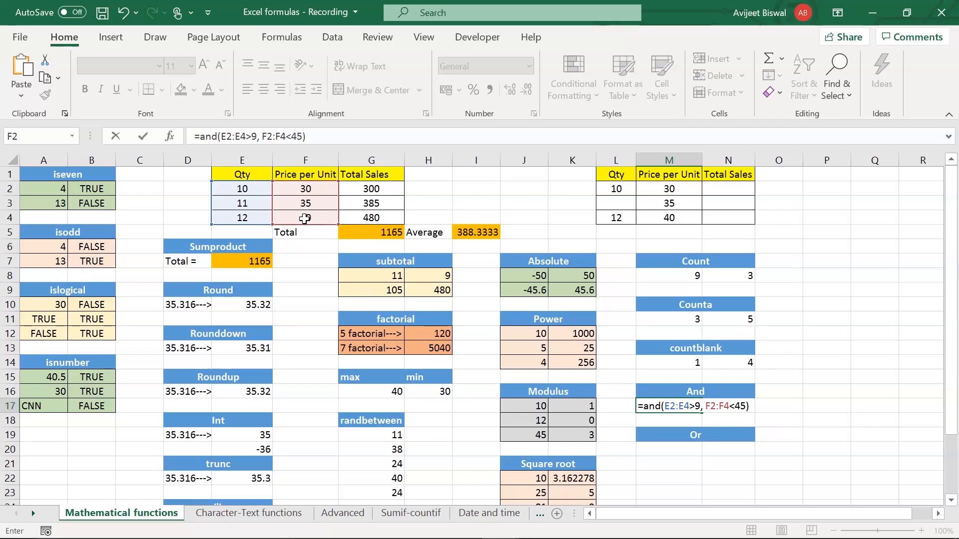
key("Return")
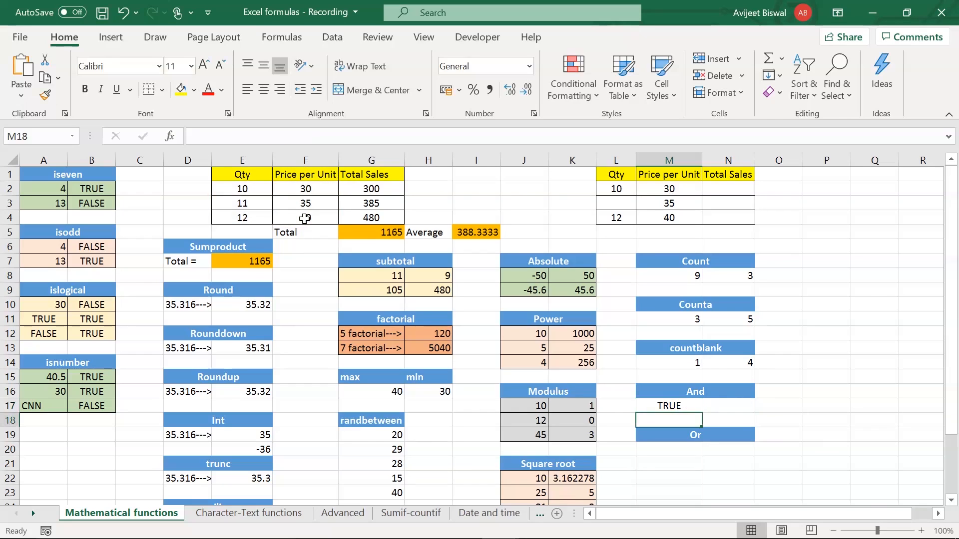
- Review the AND formula in M17 against the Price per Unit values in F2:F4
left_click(666, 408)
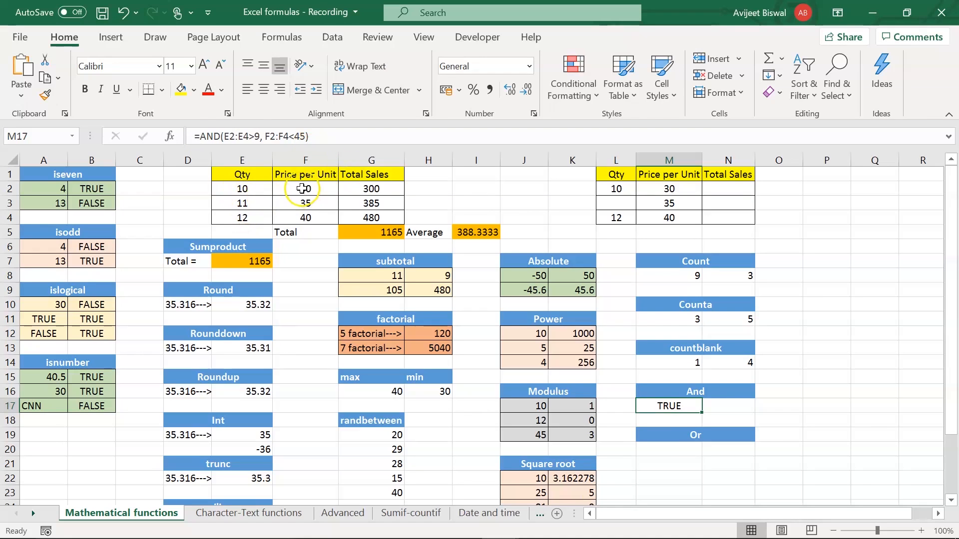
left_click_drag(302, 188, 306, 215)
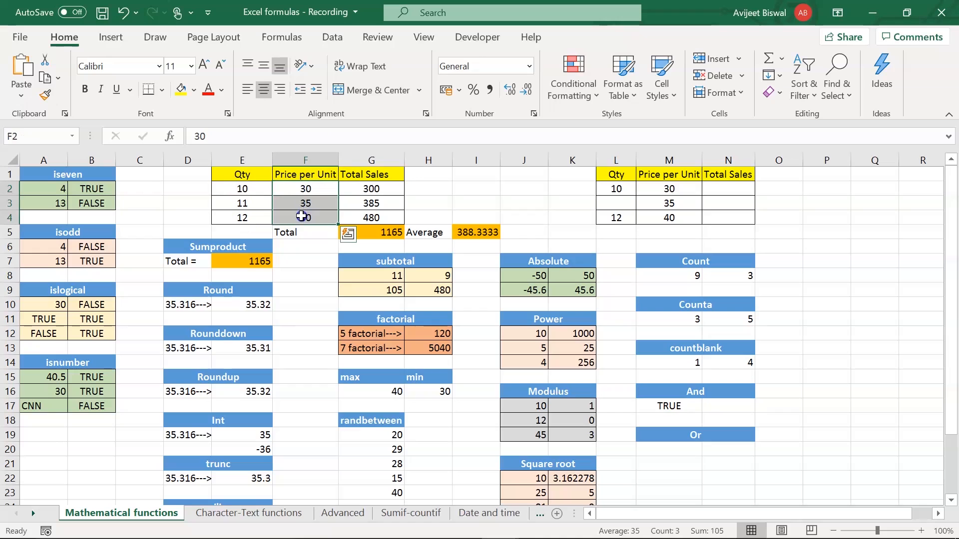
left_click(326, 192)
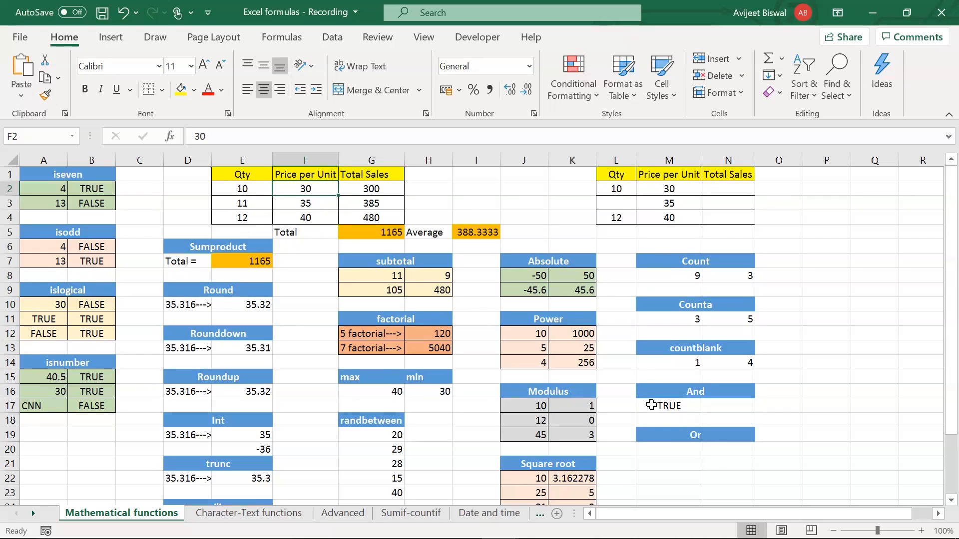
- In cell N17, enter an AND formula testing that G2:G4 is less than 450 and F2:F4 is greater than 25
left_click(734, 408)
type("=")
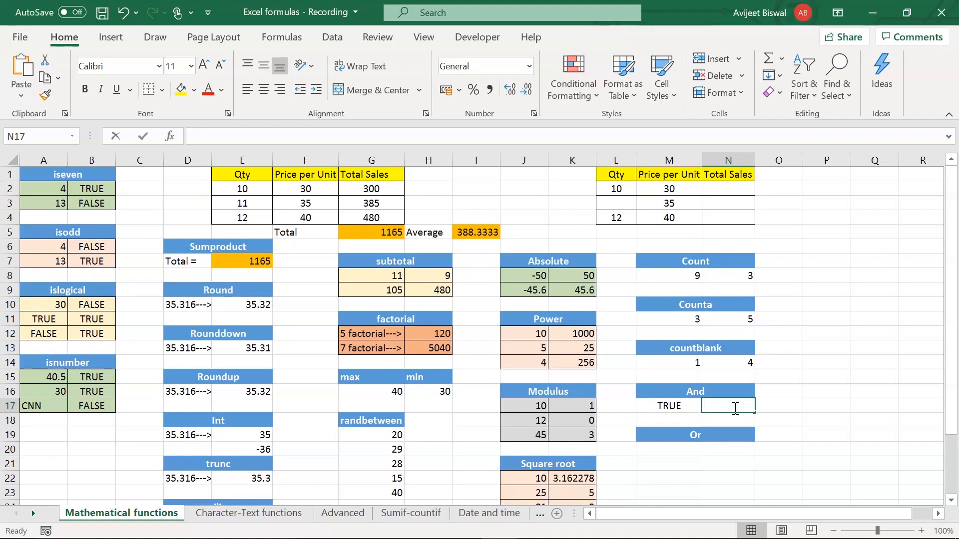
type("and")
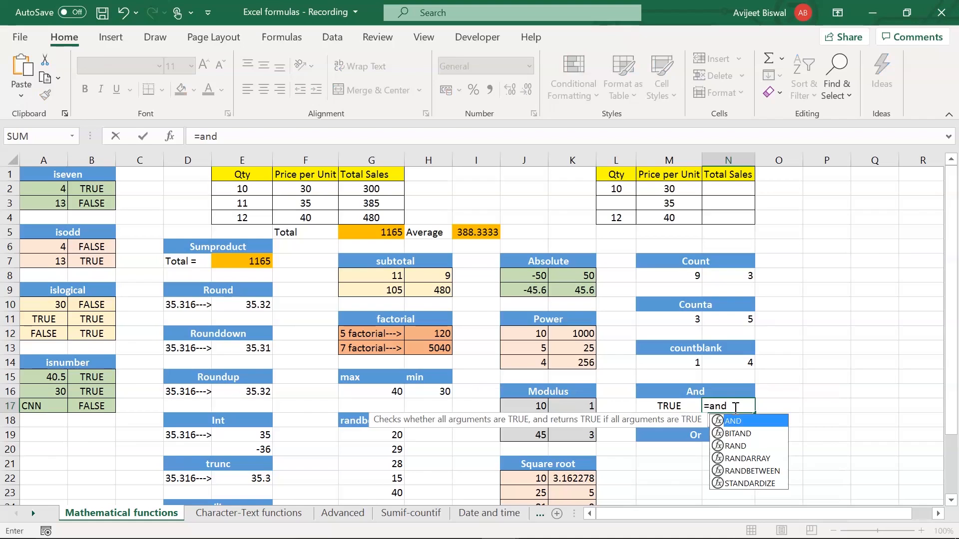
type("(")
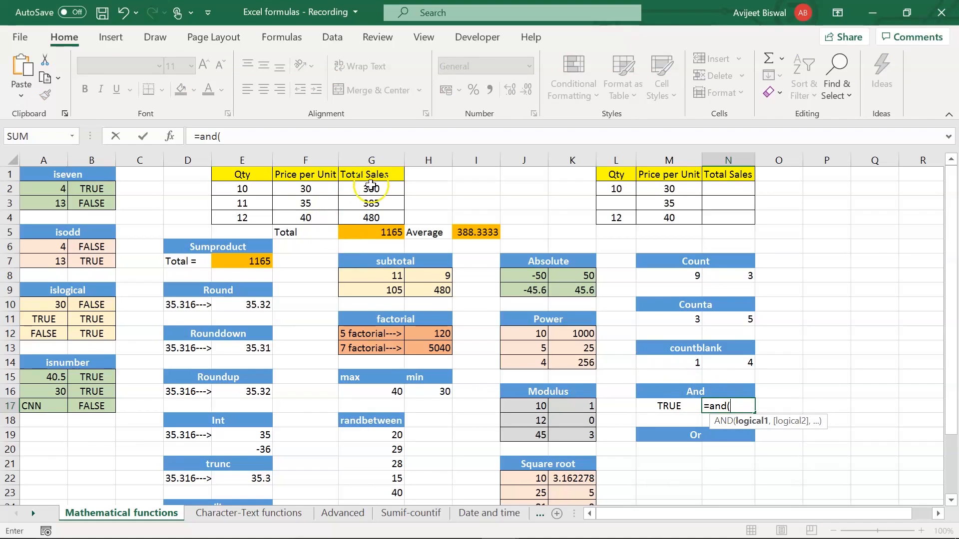
left_click_drag(371, 186, 371, 217)
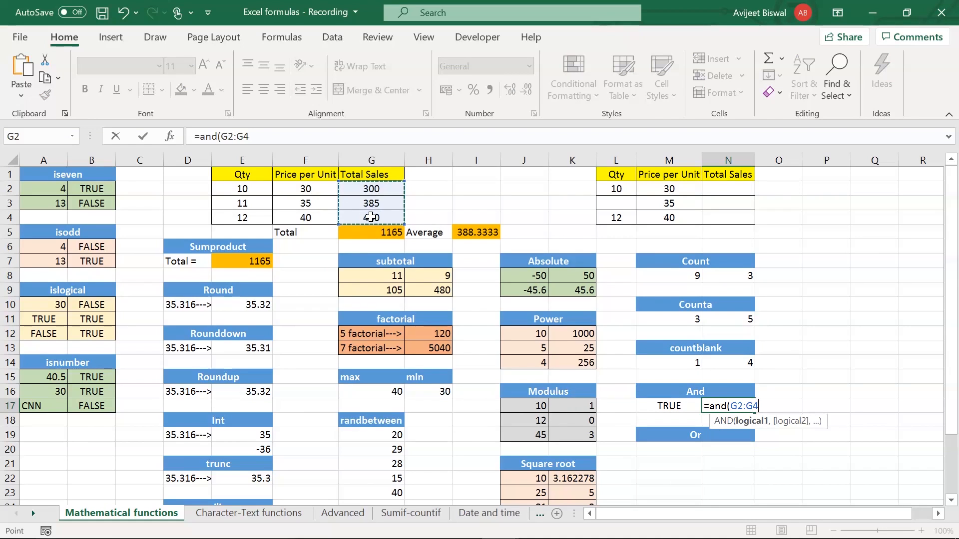
type("<450")
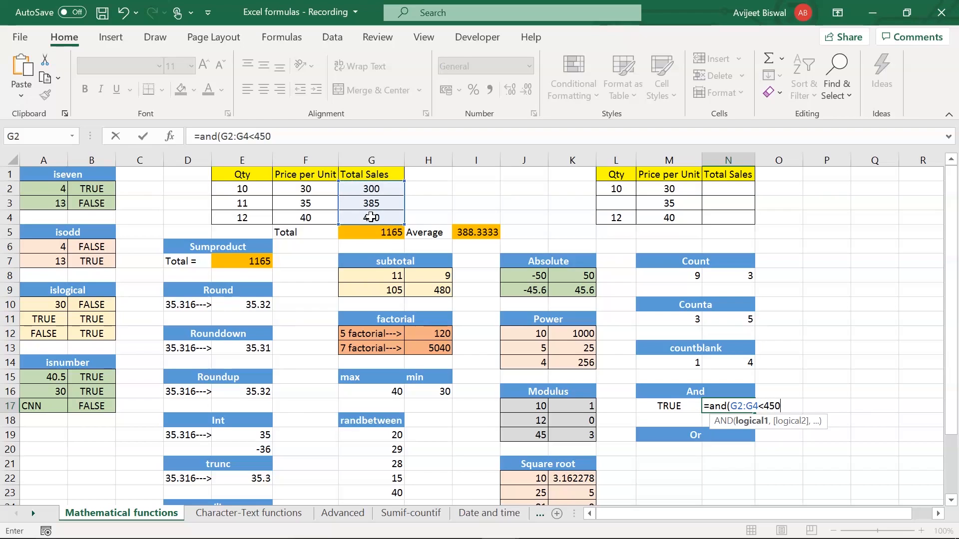
type(",")
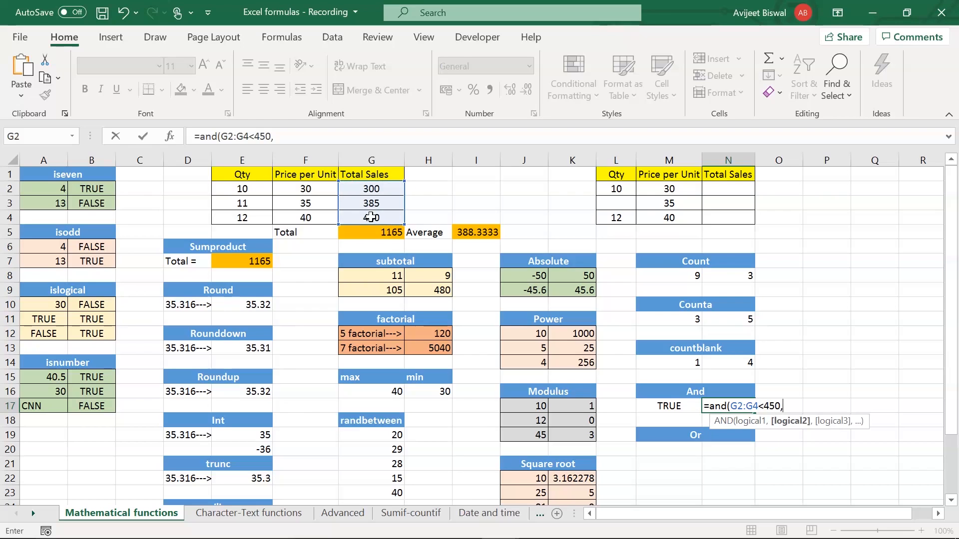
left_click(285, 188)
left_click_drag(285, 188, 283, 213)
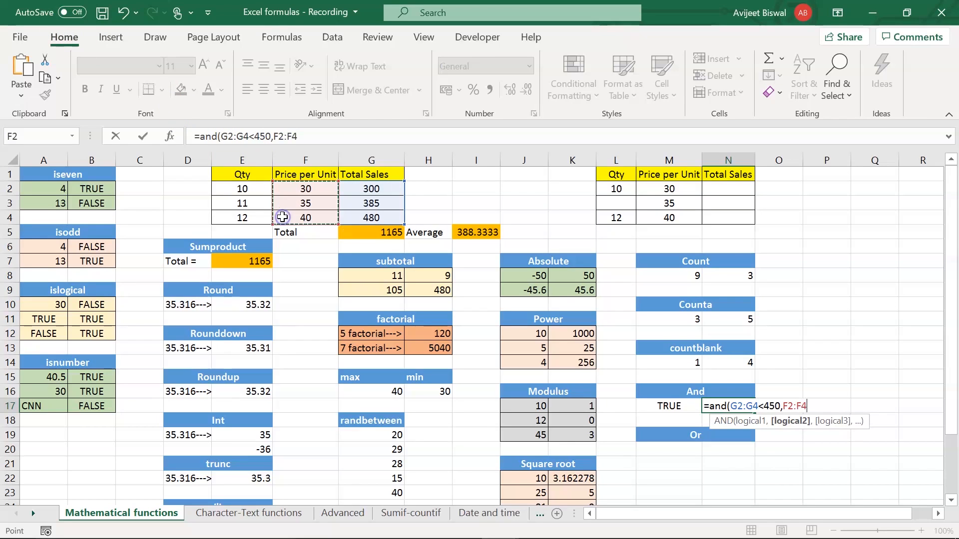
type(">25")
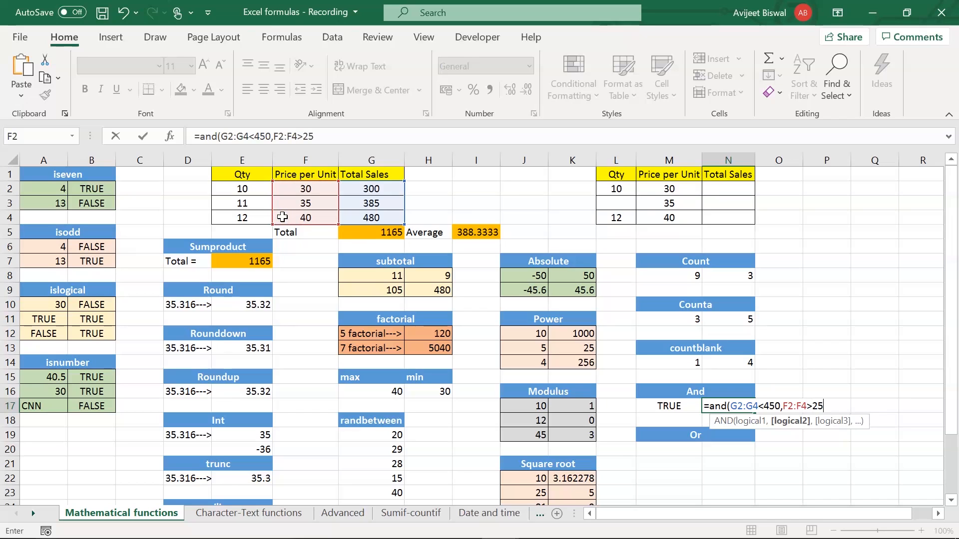
type(")")
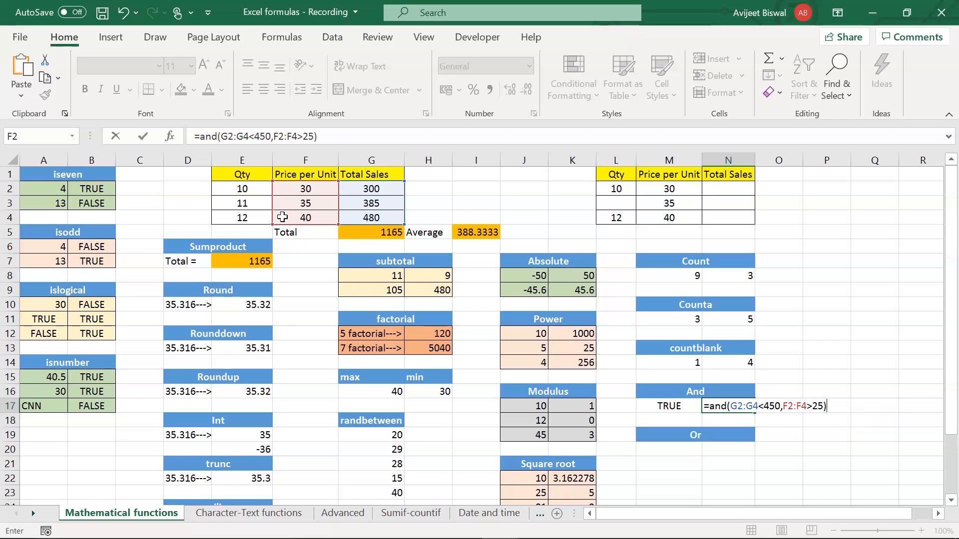
key("Return")
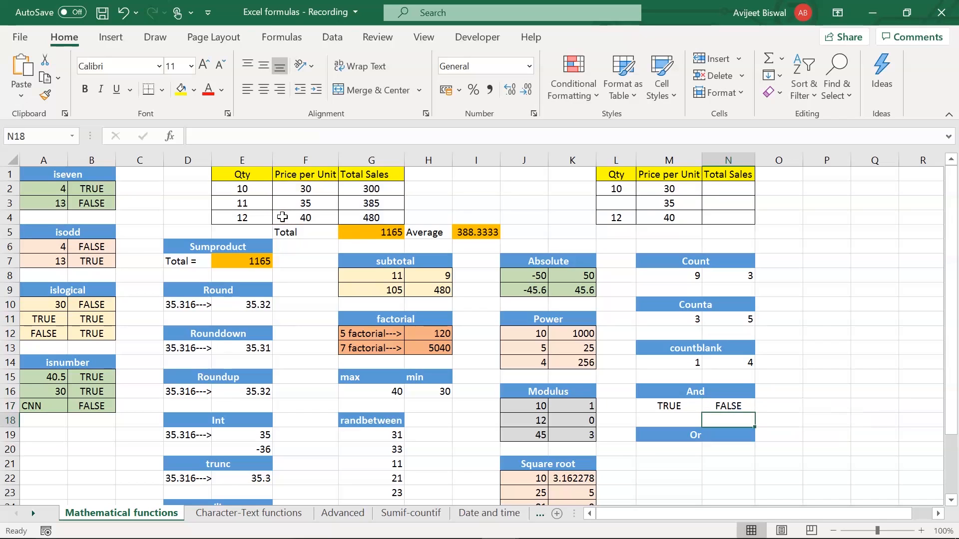
- Examine both conditions of the AND formula in N17 against the Total Sales and Price per Unit values, keeping the formula as entered
left_click(735, 404)
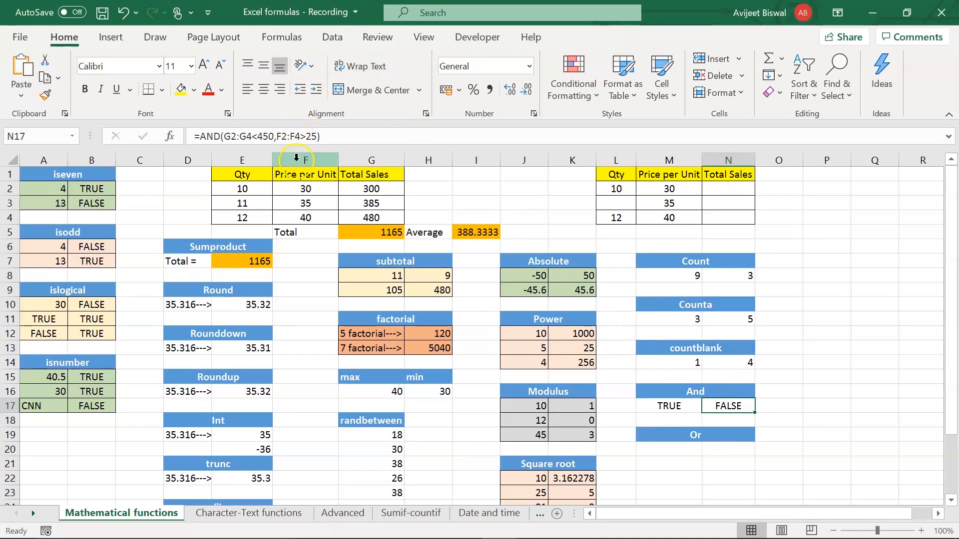
left_click_drag(224, 136, 252, 137)
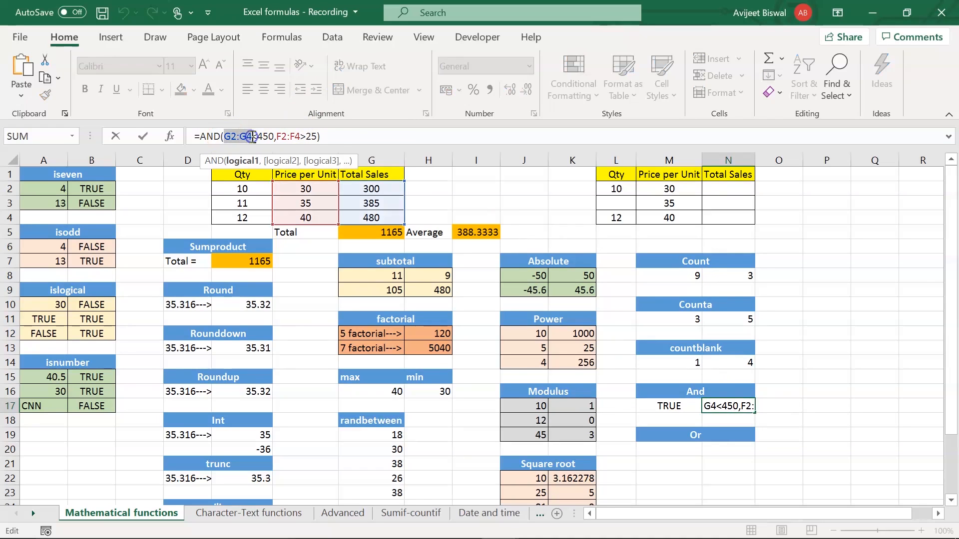
left_click(372, 218)
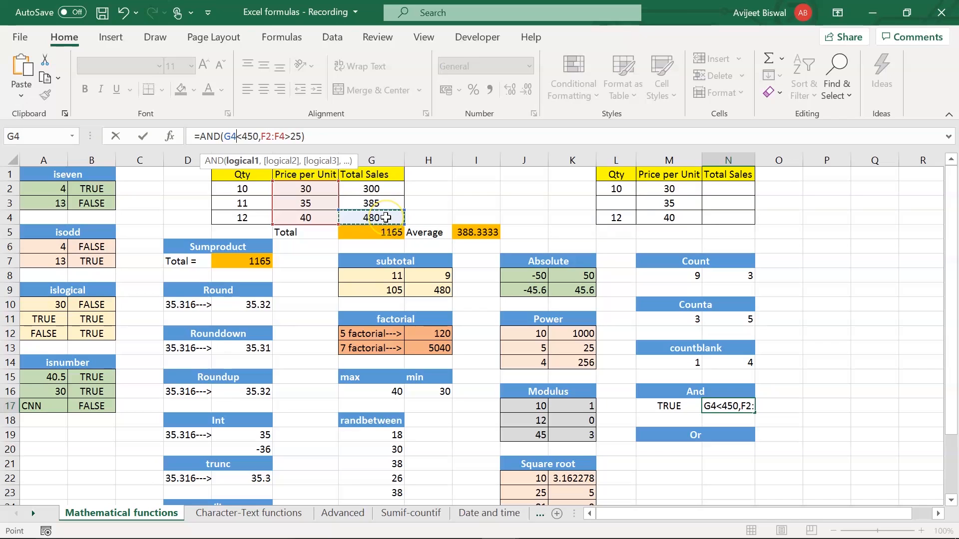
key("ctrl+z")
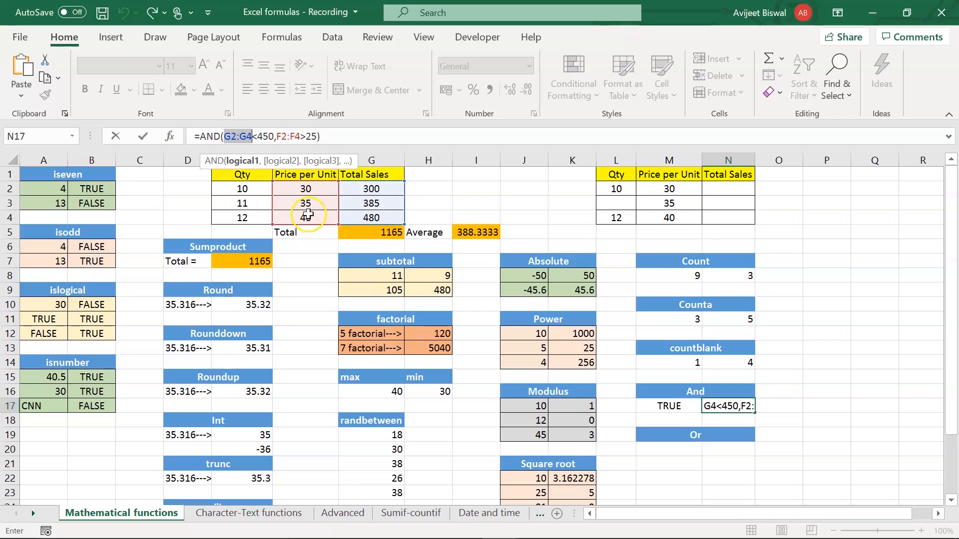
left_click(281, 135)
left_click_drag(277, 136, 317, 136)
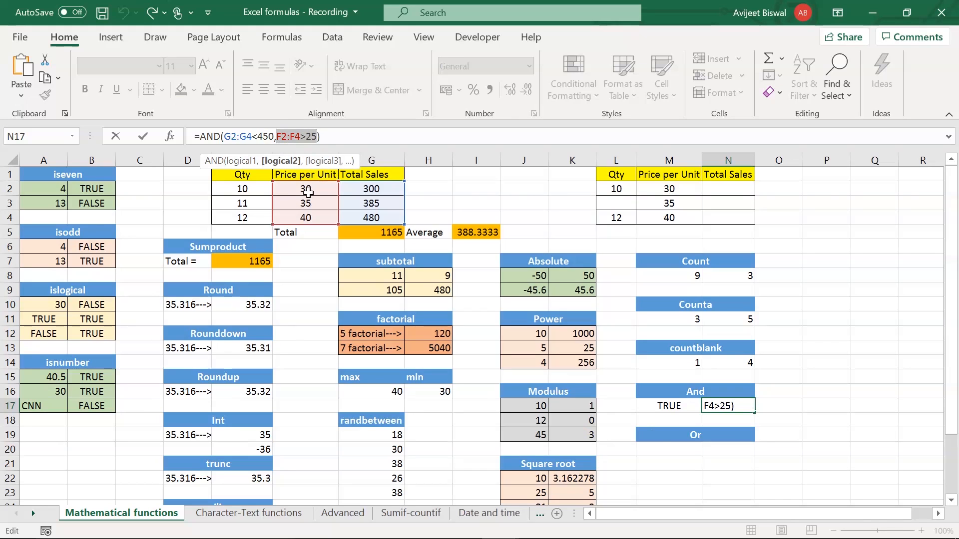
key("Return")
- Under the Or heading, start an OR formula in cell M20
left_click(657, 448)
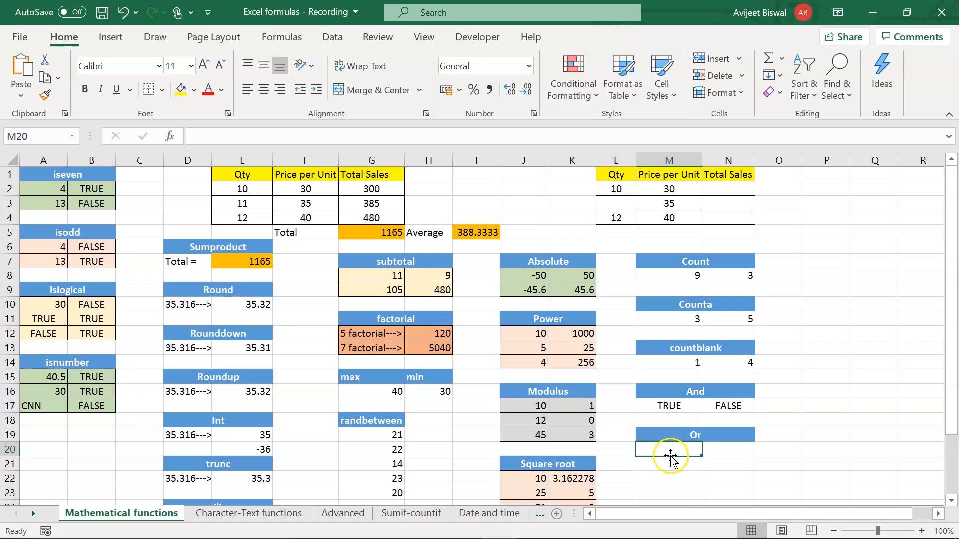
left_click(671, 455)
type("=or(")
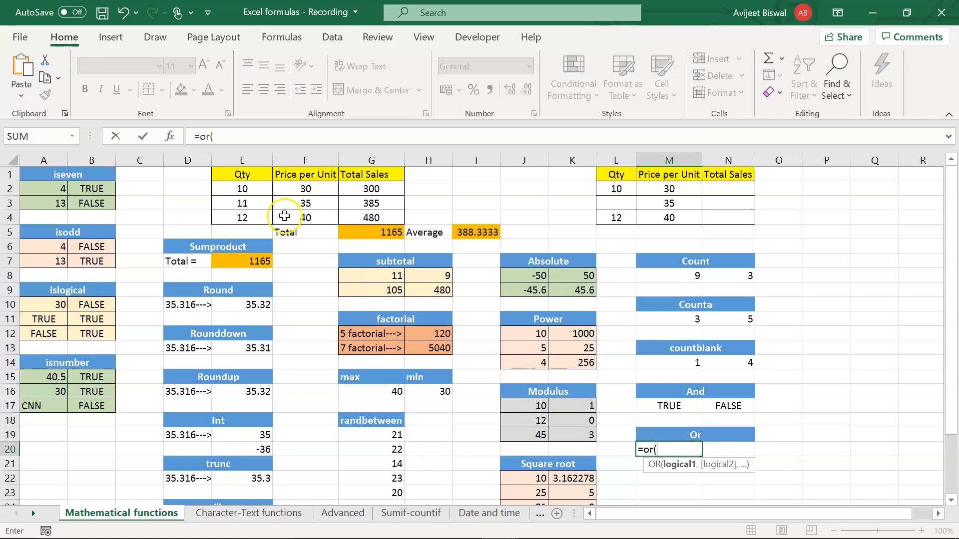
- Complete the OR formula in M20 to test whether E2:E4 is greater than 15 or F2:F4 is less than 25
left_click_drag(243, 216, 243, 216)
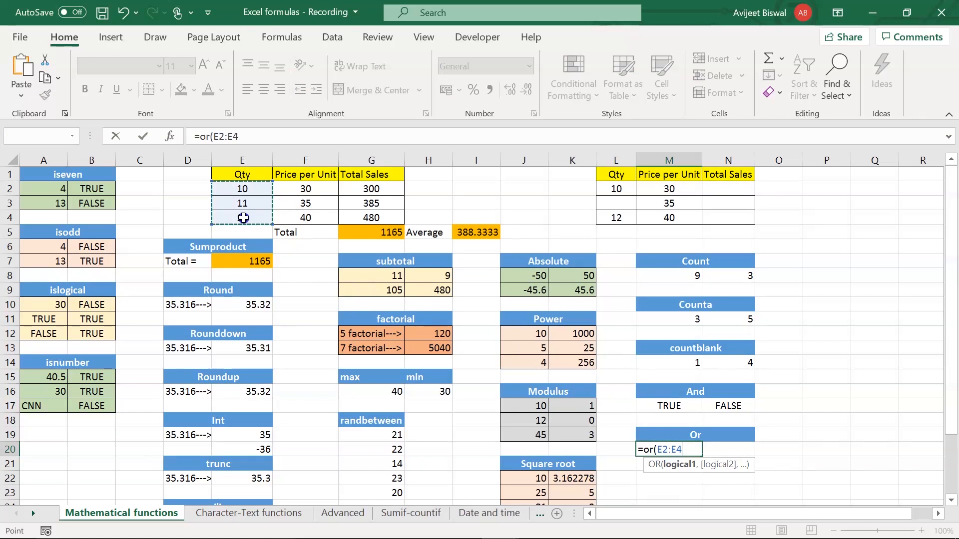
type(">15, F2:F4")
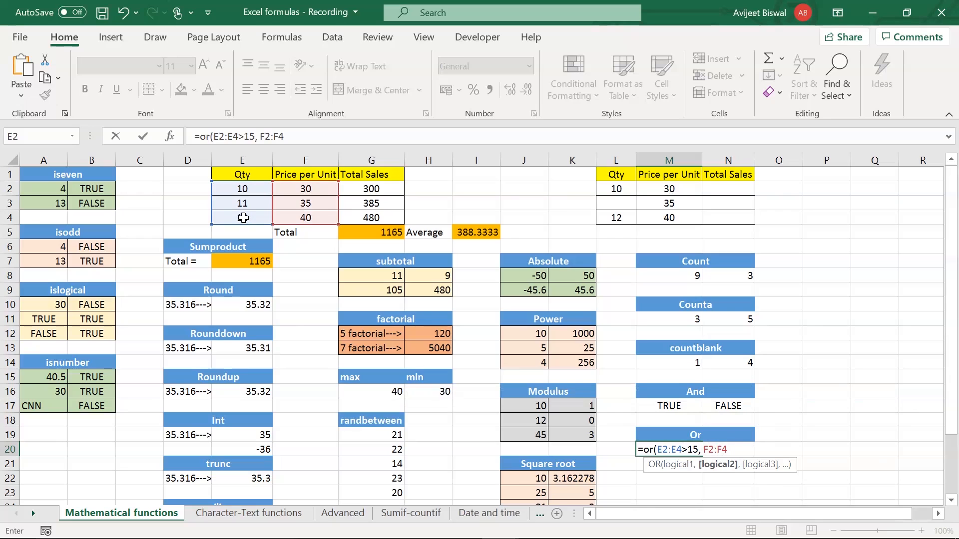
type("<25)")
key("Return")
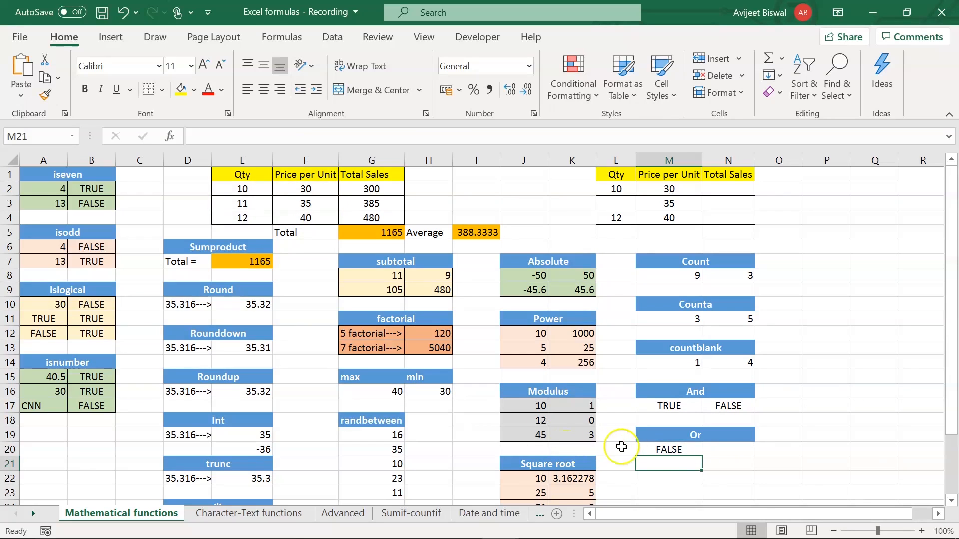
left_click(673, 450)
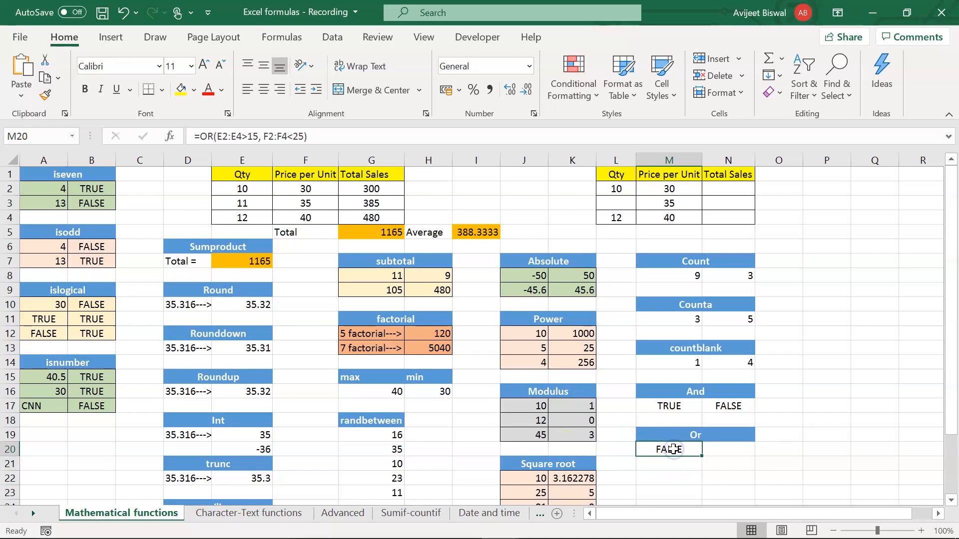
left_click(216, 136)
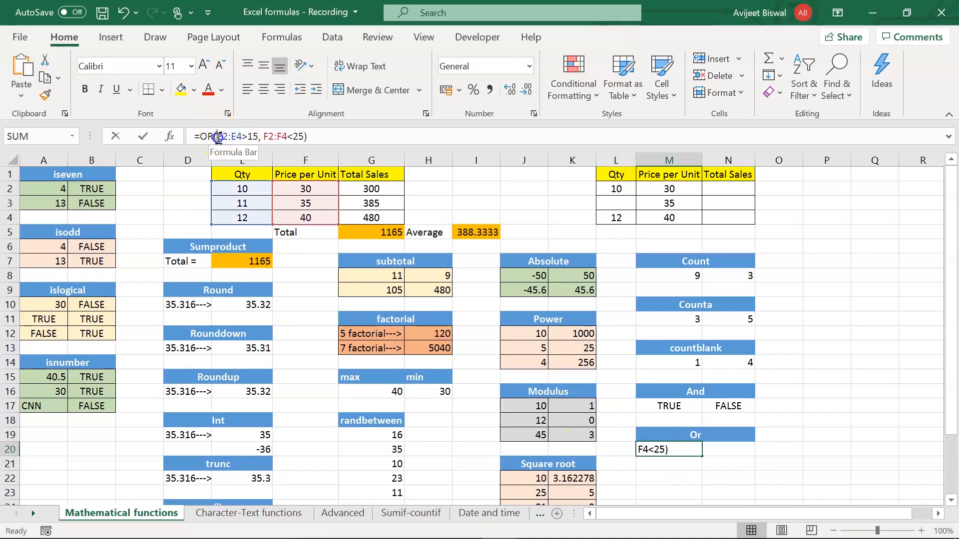
left_click_drag(216, 137, 258, 136)
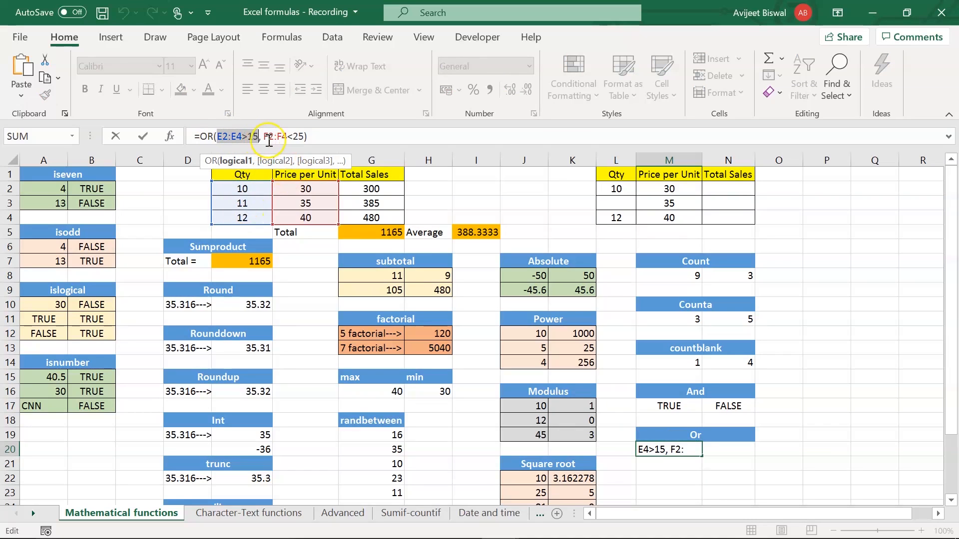
left_click_drag(263, 137, 306, 136)
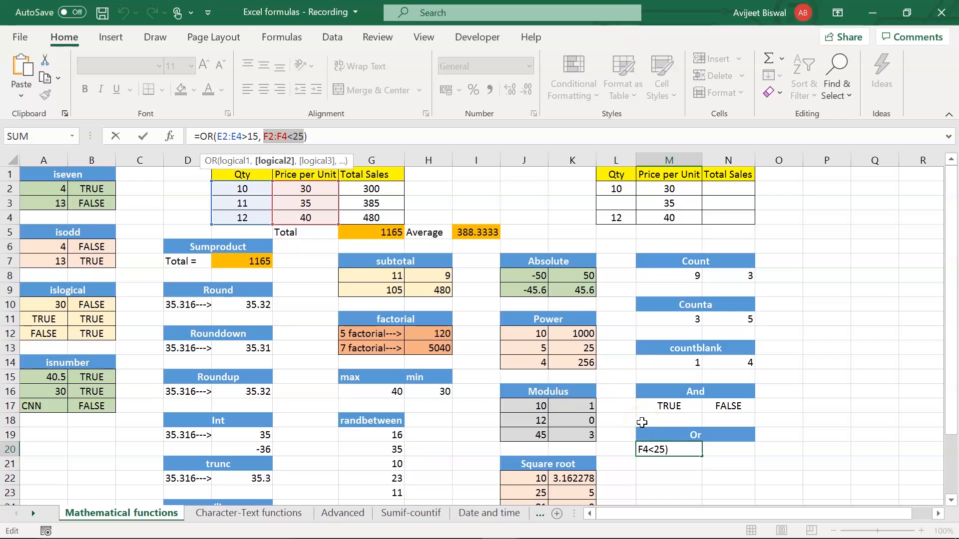
- Enter an OR formula in N20 testing whether G2:G4 is at least 300 or F2:F4 is at most 40
left_click(714, 451)
type("=or")
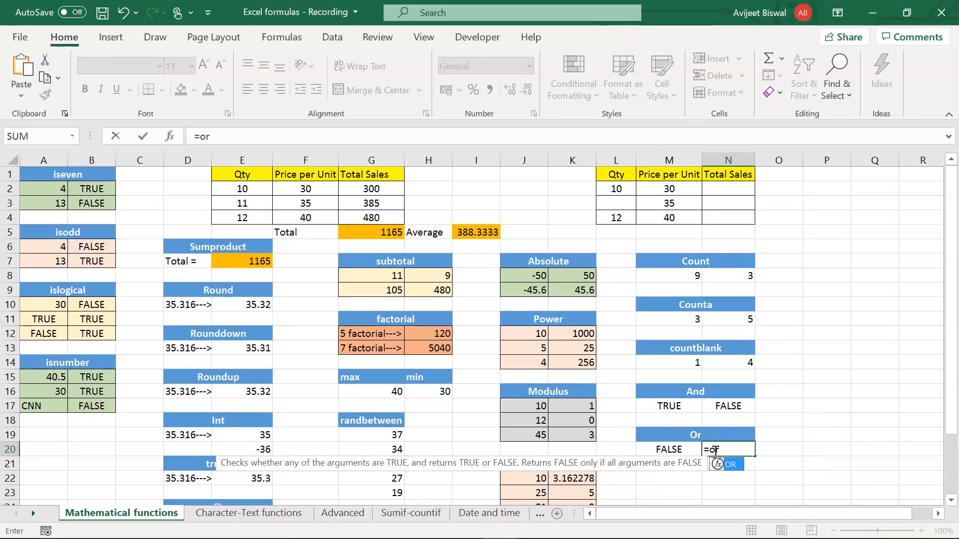
key("Tab")
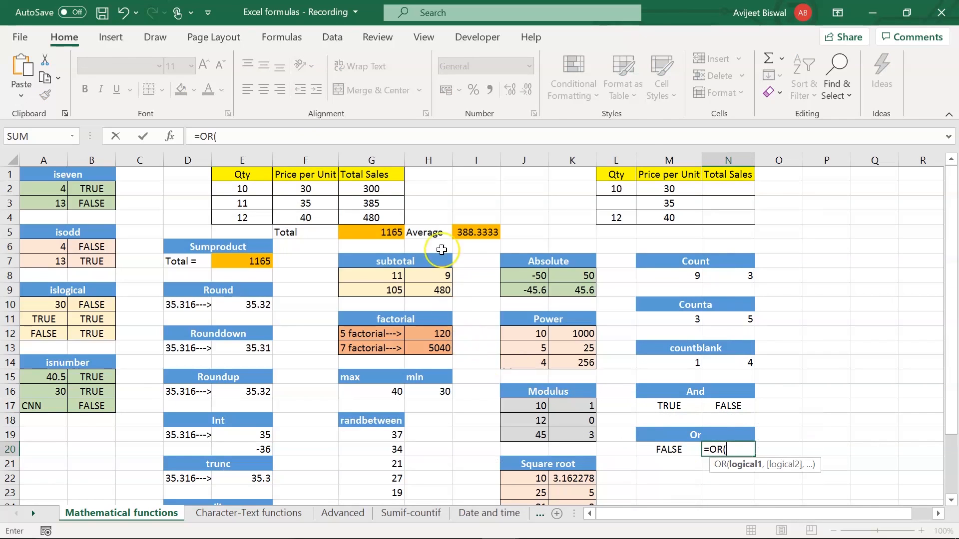
left_click_drag(372, 190, 368, 214)
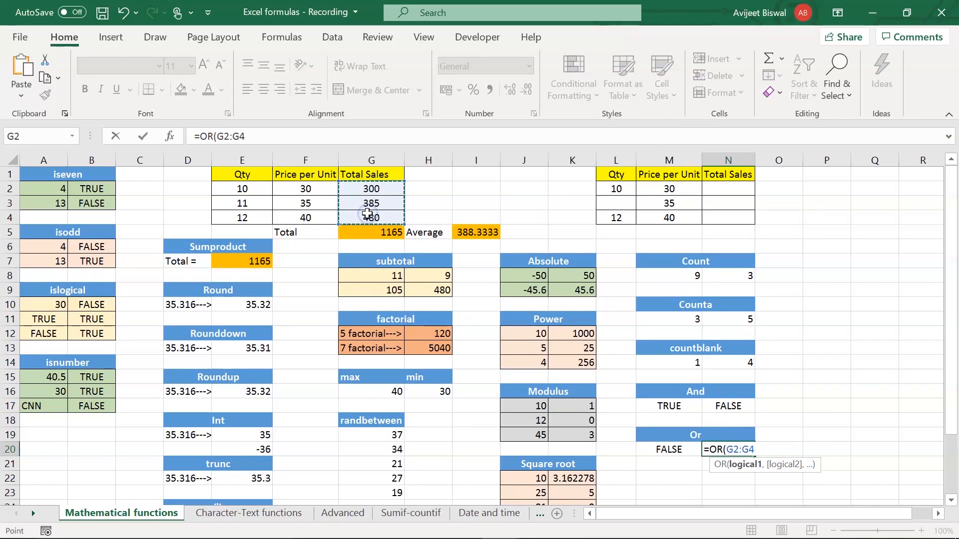
type(">=300,")
left_click_drag(293, 191, 293, 218)
type("<")
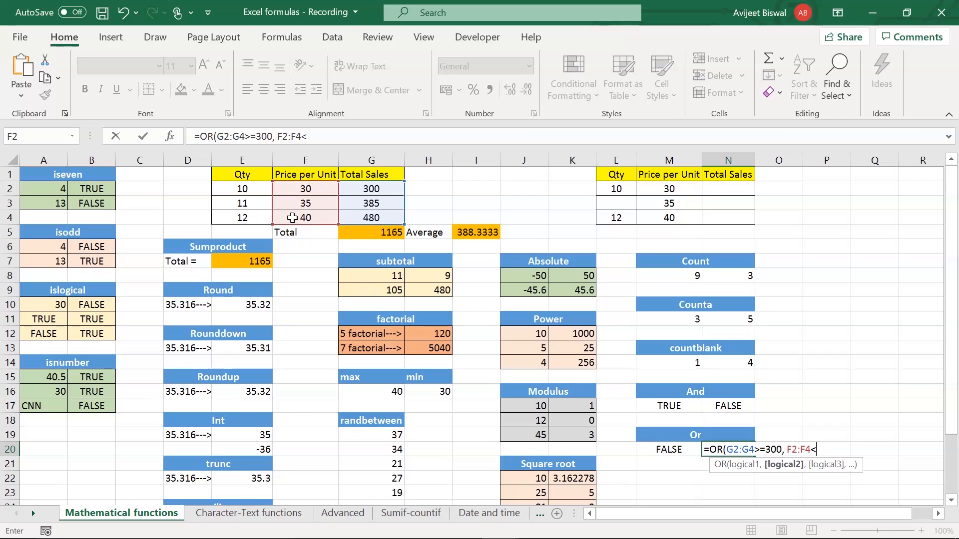
type("=40")
key("Return")
left_click(732, 451)
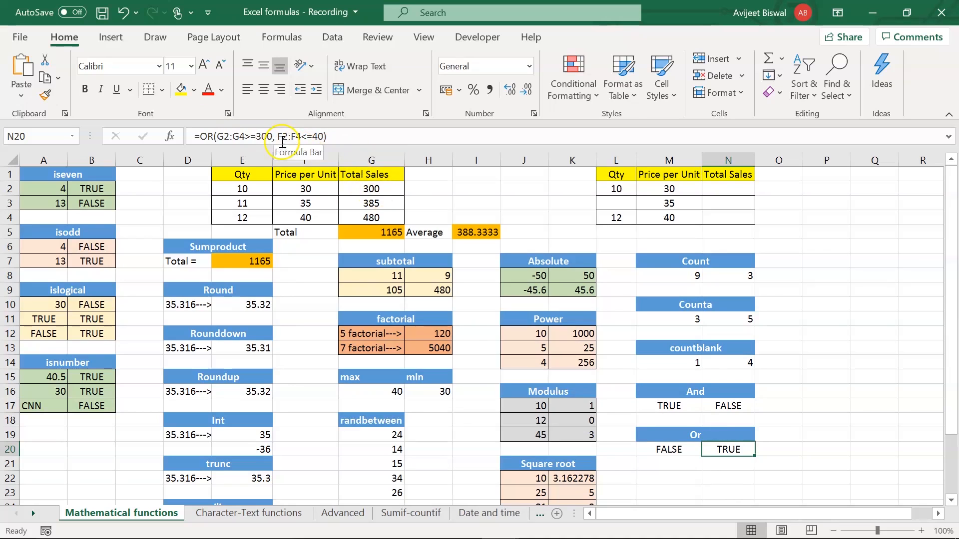
left_click_drag(306, 188, 306, 215)
left_click(738, 452)
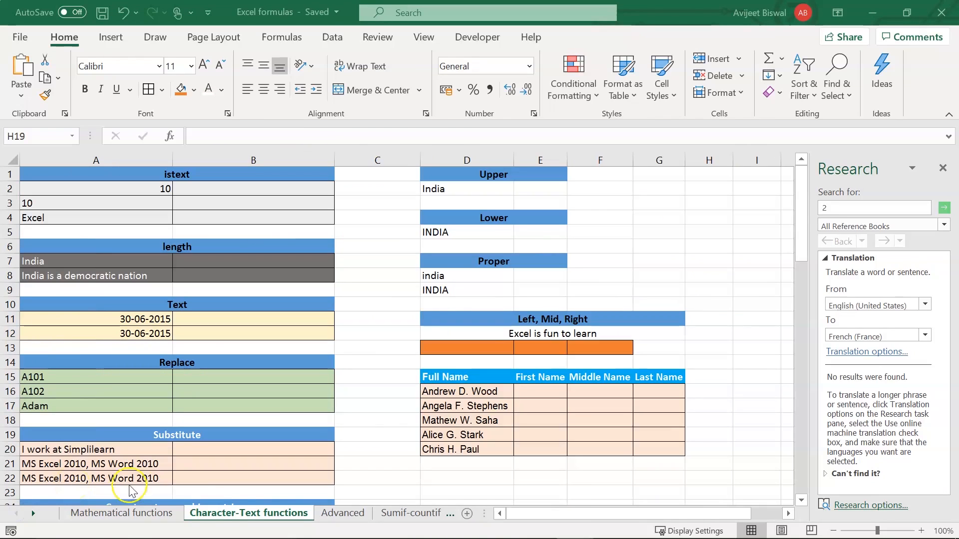
- On the Character-Text functions sheet, enter =ISTEXT(A2) in B2 to check the first value under istext
left_click(230, 511)
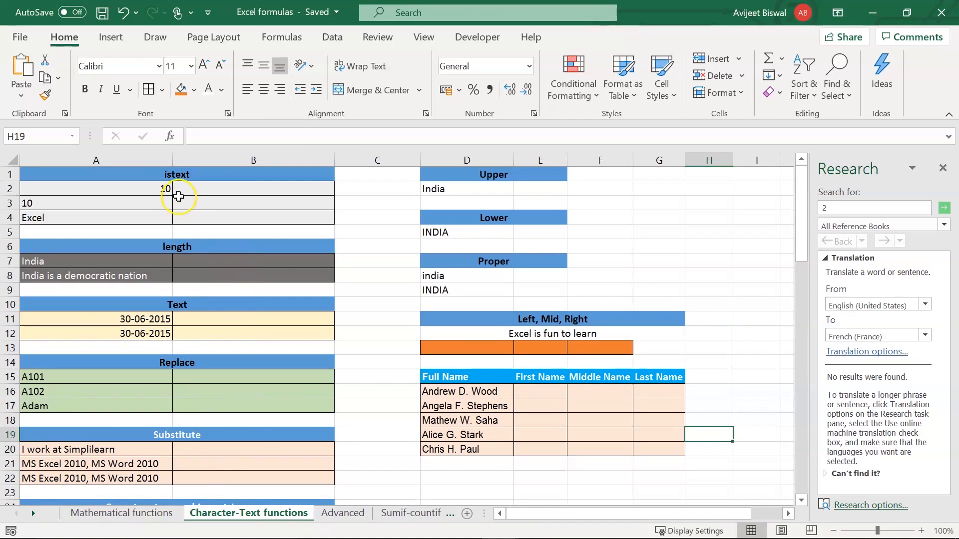
left_click(173, 178)
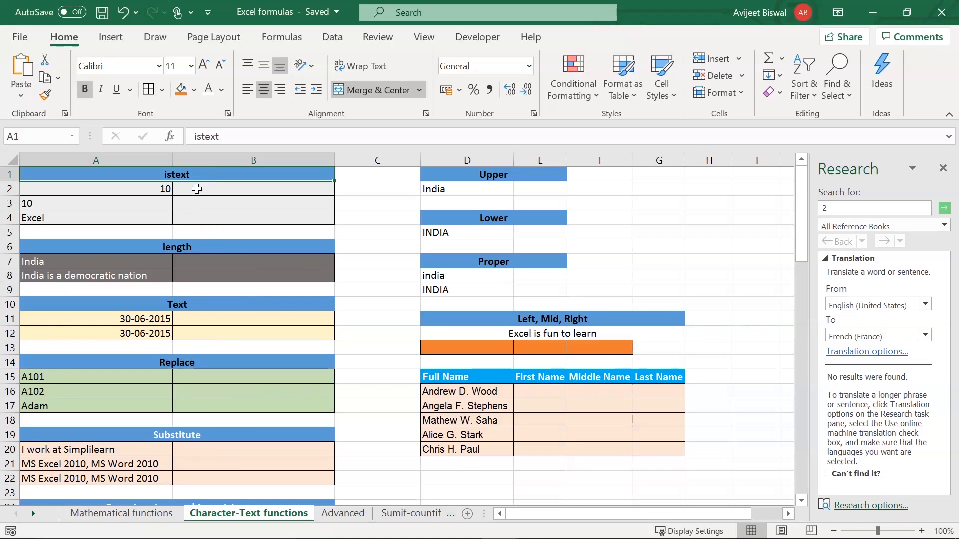
left_click(196, 187)
left_click(138, 189)
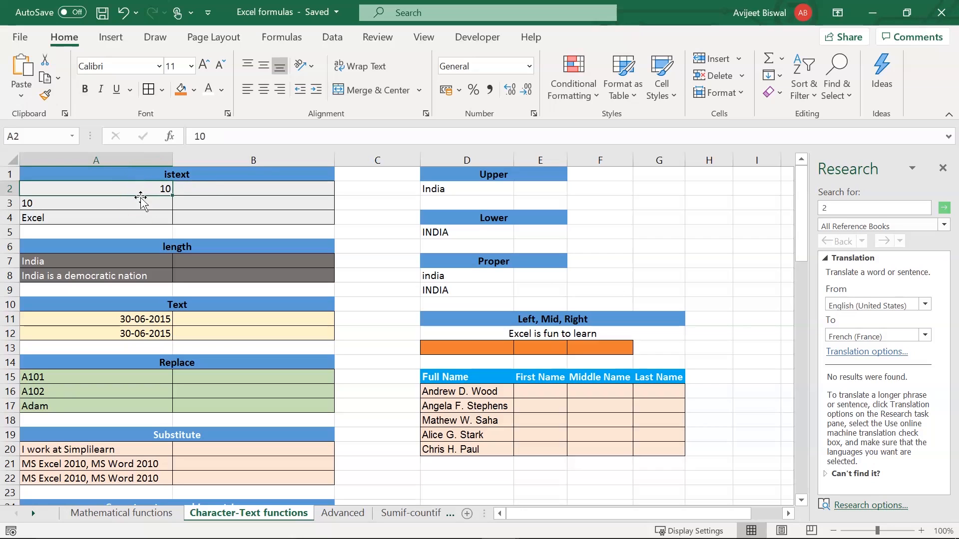
left_click(198, 189)
type("=iste")
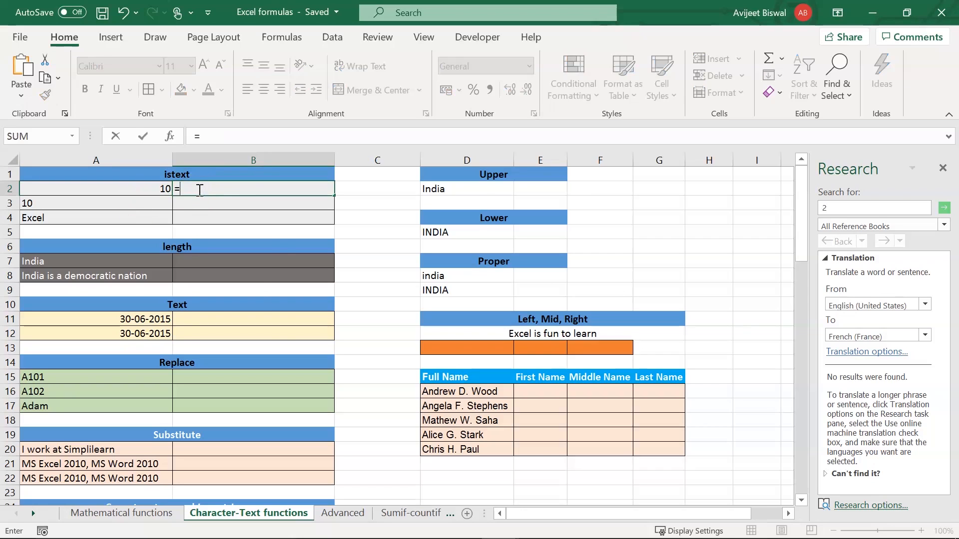
key("Tab")
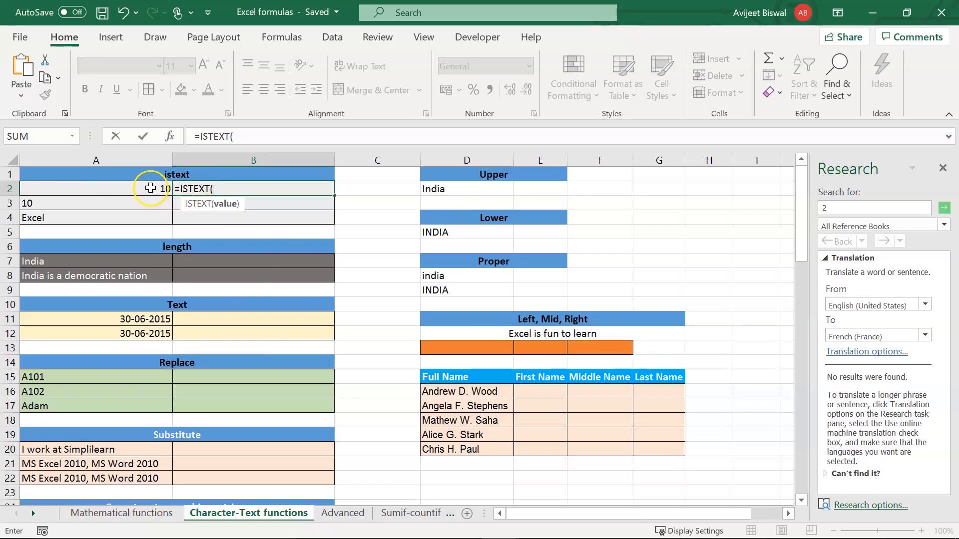
left_click(150, 188)
type(")")
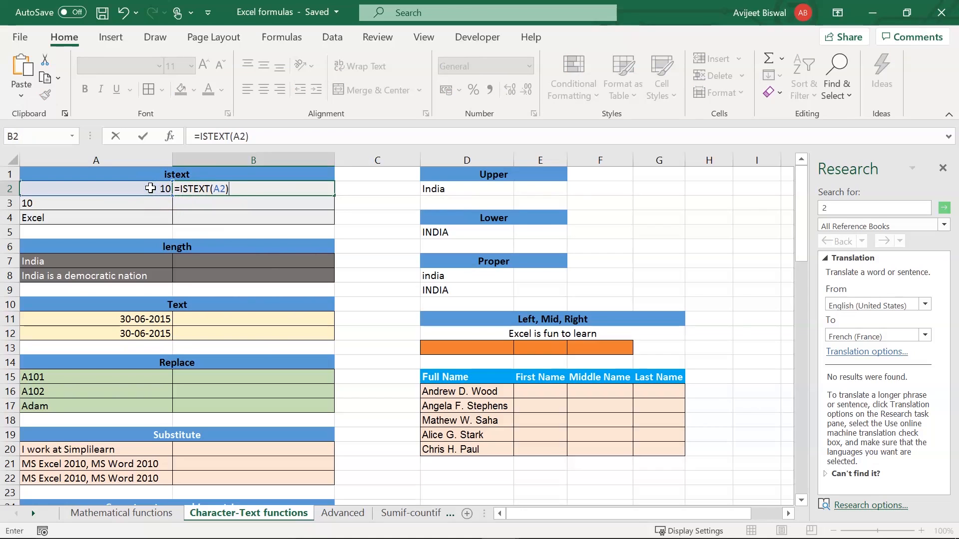
key("Return")
left_click(252, 189)
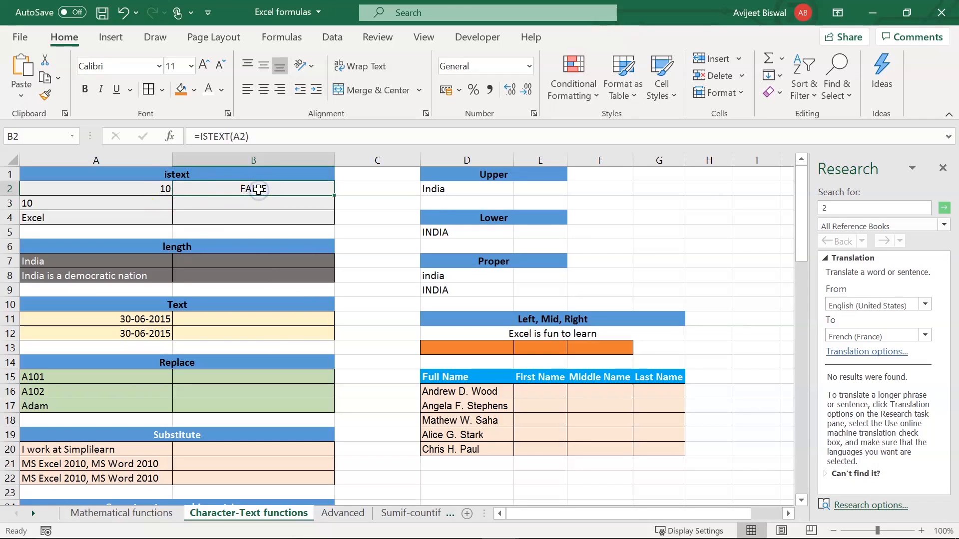
left_click(165, 187)
type("10")
key("ctrl+Return")
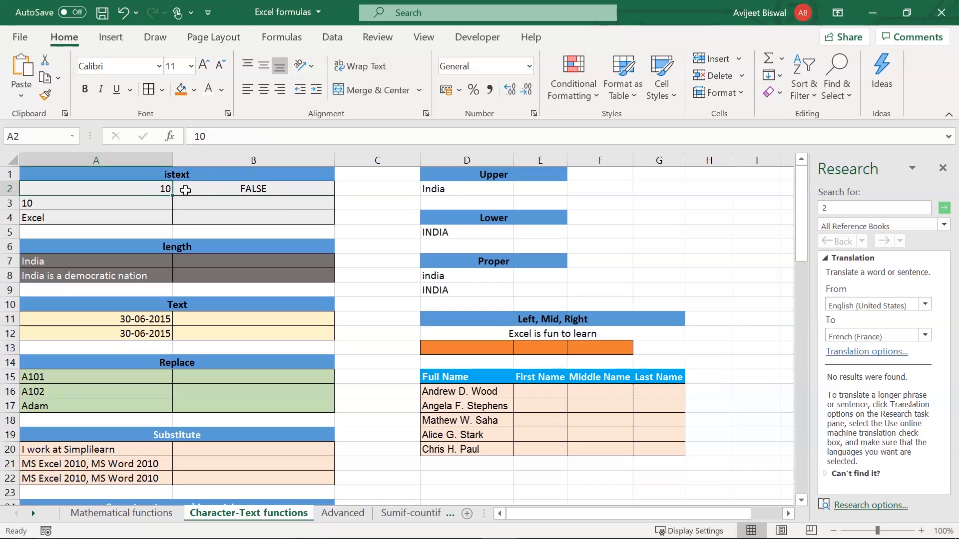
- Enter =ISTEXT(A3) in B3 and inspect how the value in A3 is stored
left_click(192, 200)
left_click(195, 209)
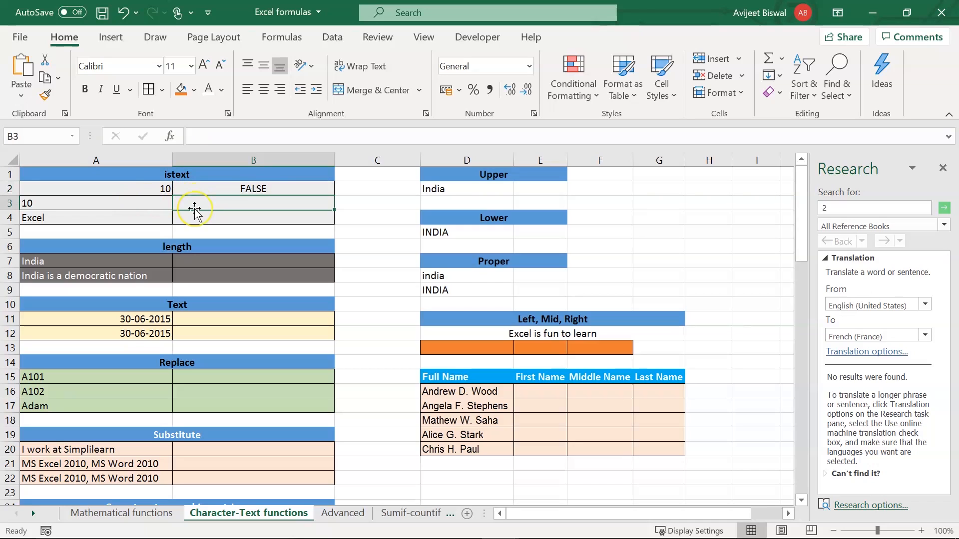
type("=ISTEXT(")
left_click(113, 203)
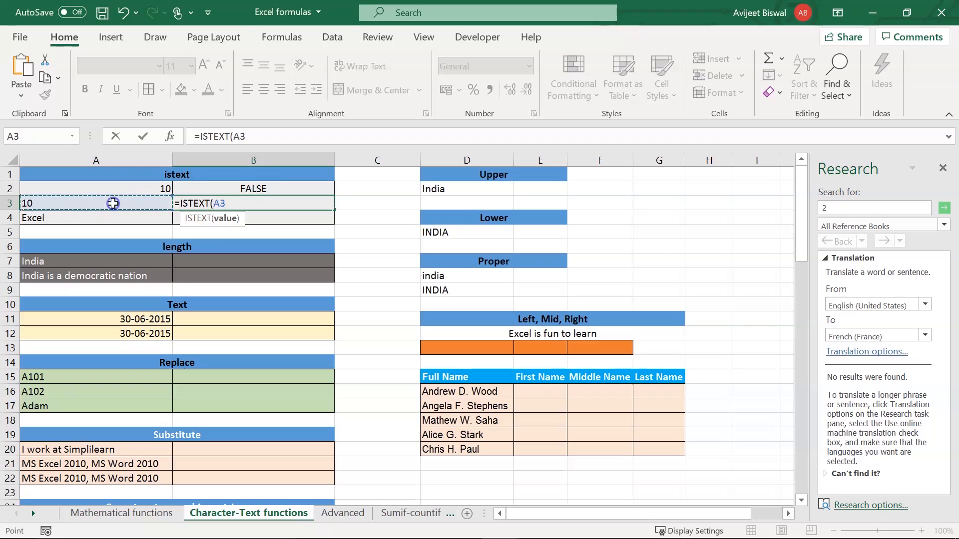
type(")")
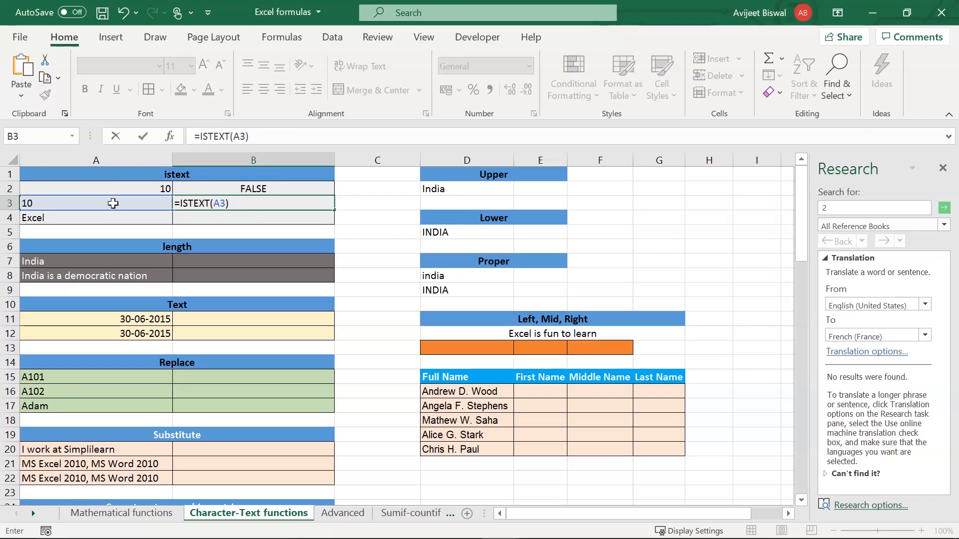
key("Return")
left_click(203, 204)
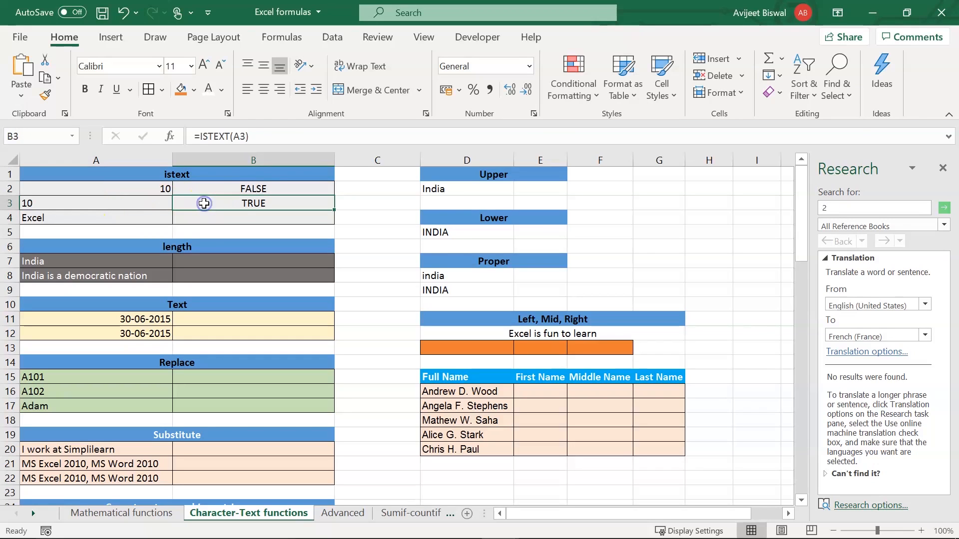
left_click(120, 202)
left_click(249, 204)
left_click(150, 201)
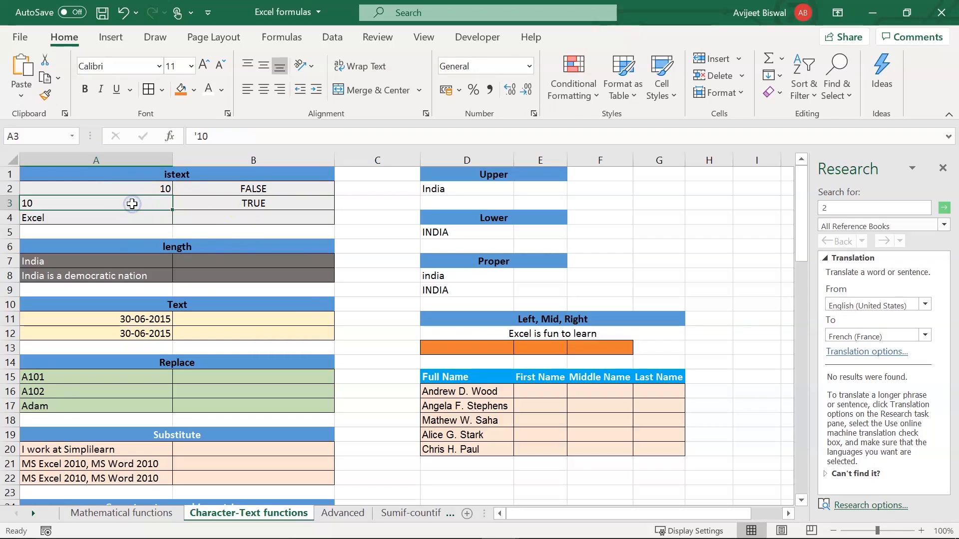
left_click(200, 136)
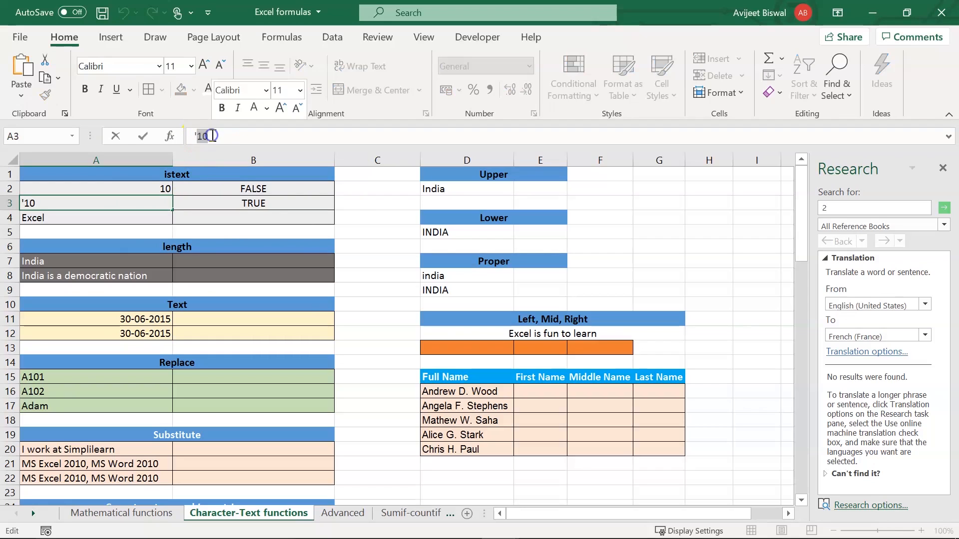
- Enter 90 as a number in C4 and '90 as text in C5
double_click(369, 219)
left_click(363, 226)
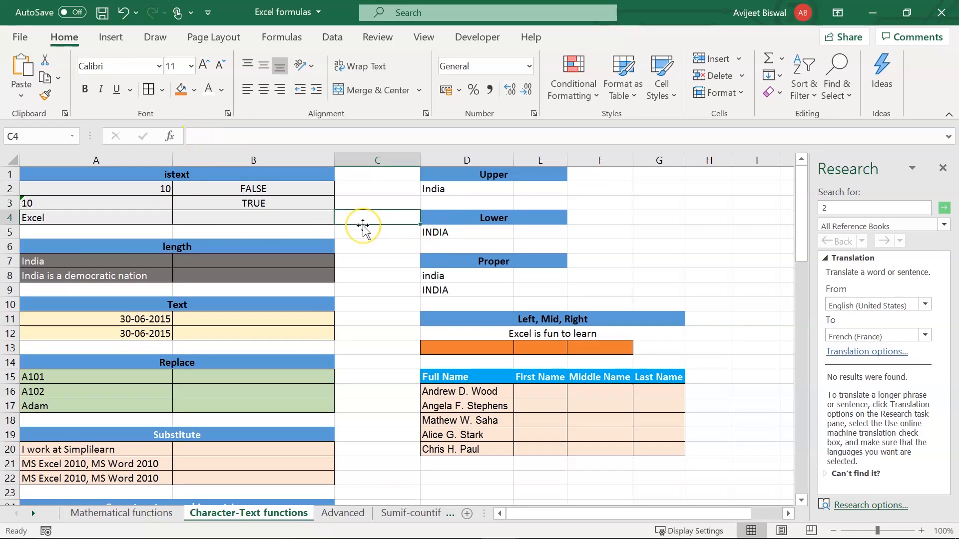
type("90")
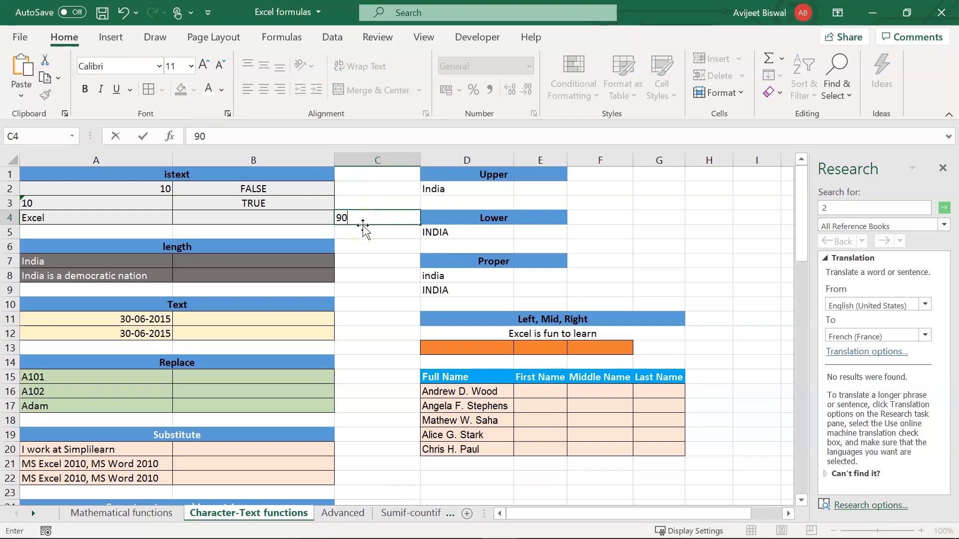
key("Return")
left_click(363, 221)
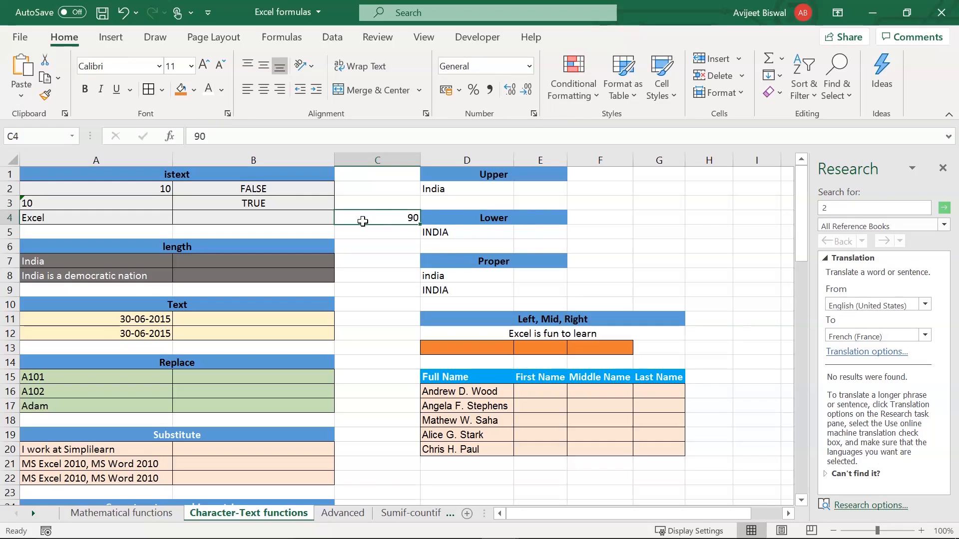
left_click(358, 232)
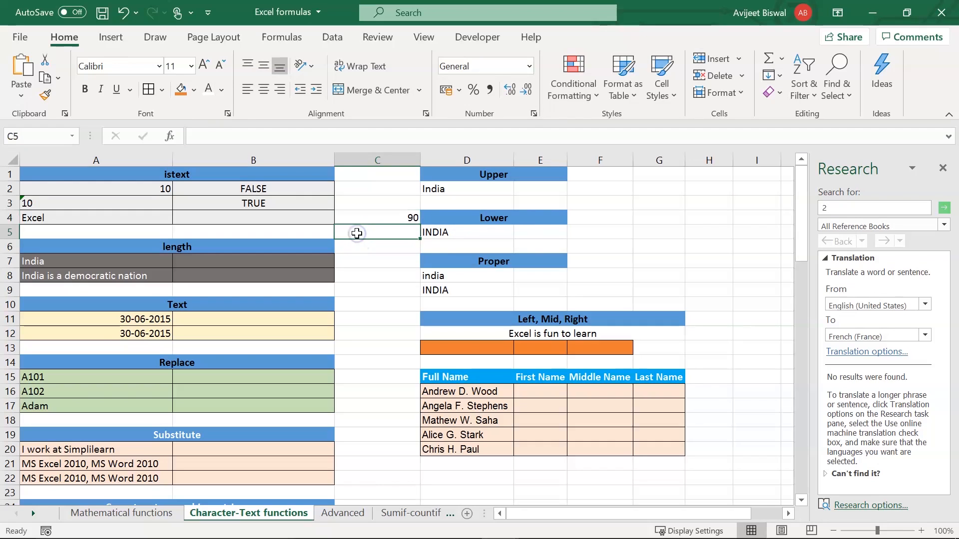
type("'90")
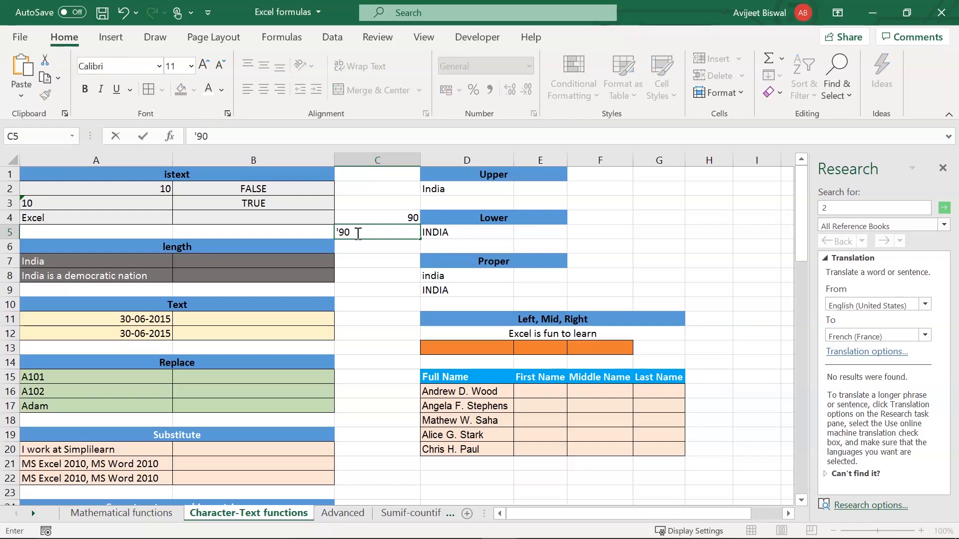
key("Return")
left_click(357, 232)
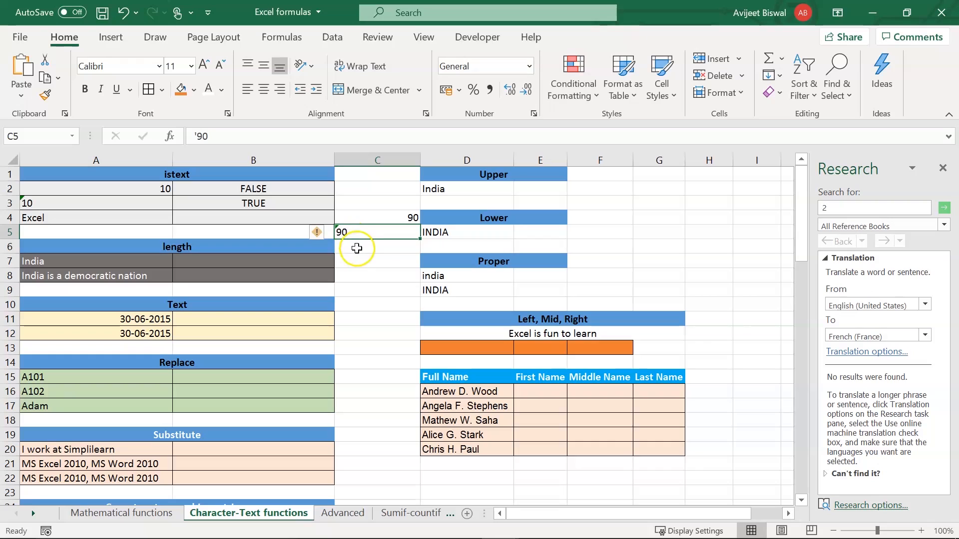
- Enter =ISTEXT(C5) in C6 to check whether the apostrophe-prefixed 90 is text
left_click(357, 249)
type("=i")
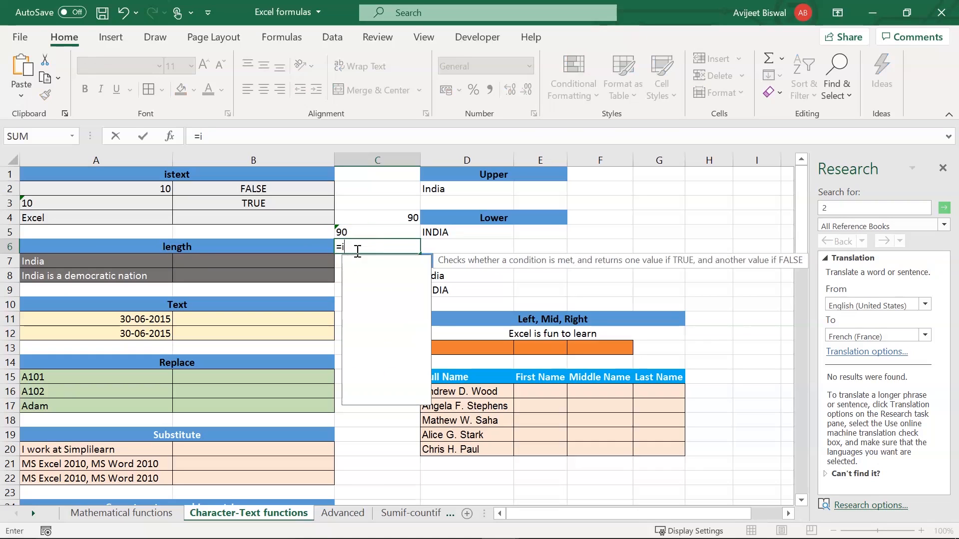
type("ste")
key("Tab")
left_click(343, 228)
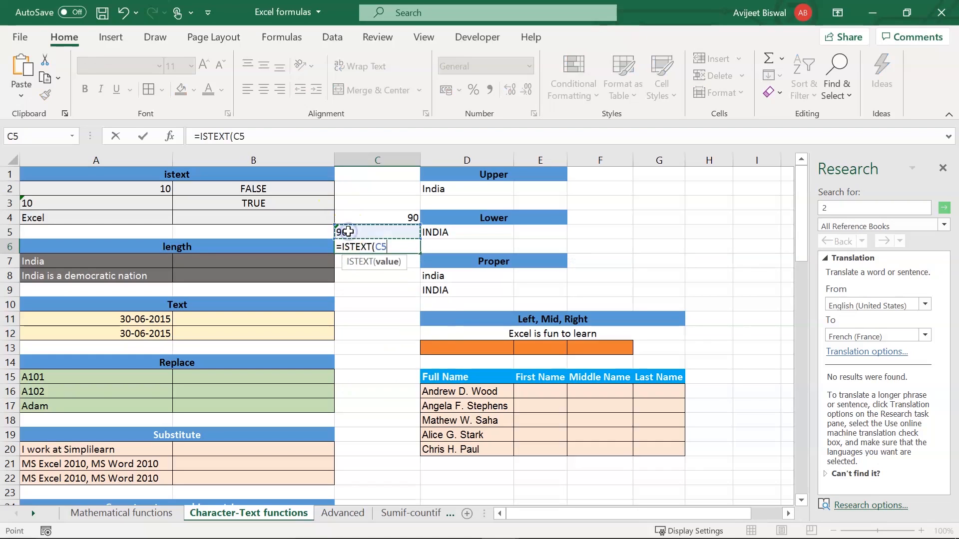
type(")")
key("Return")
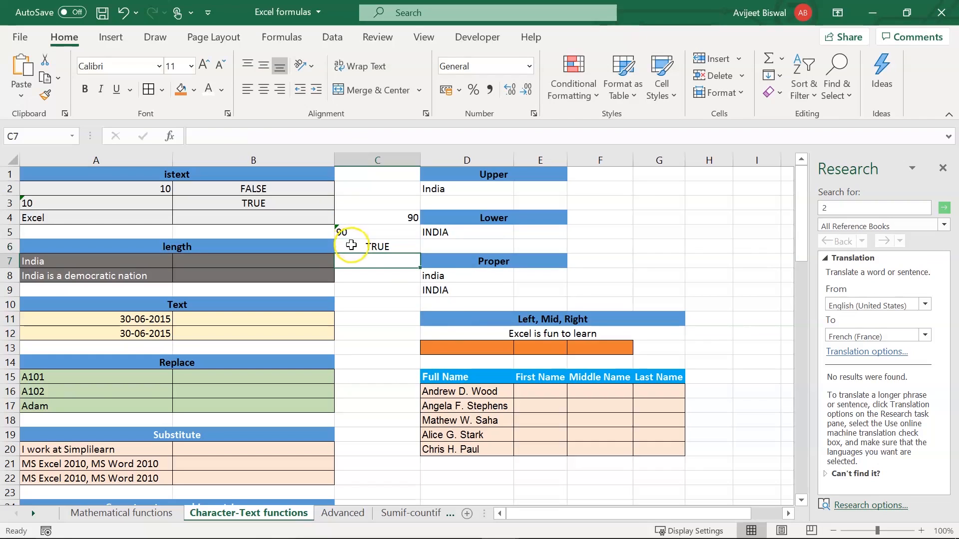
- Clear the trial values and the ISTEXT formula from C4:C6
left_click(352, 246)
left_click(350, 232)
key("Delete")
- Enter =ISTEXT(A4) in B4 to check whether the word Excel is stored as text
left_click(198, 218)
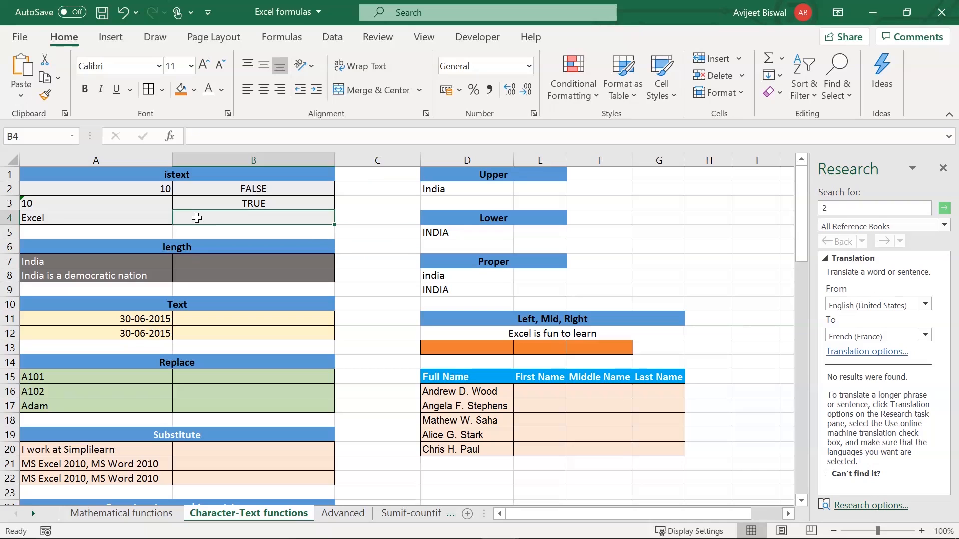
type("=i")
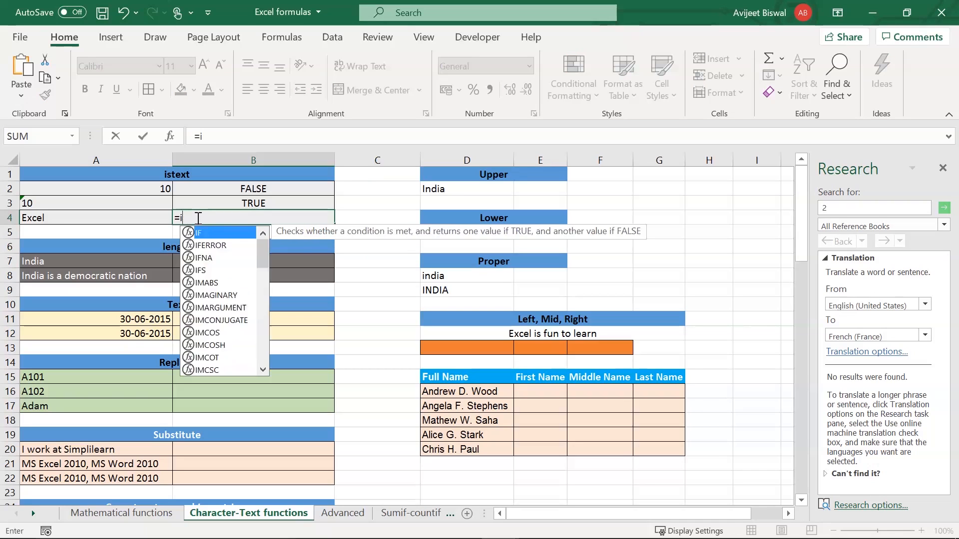
type("st")
key("Tab")
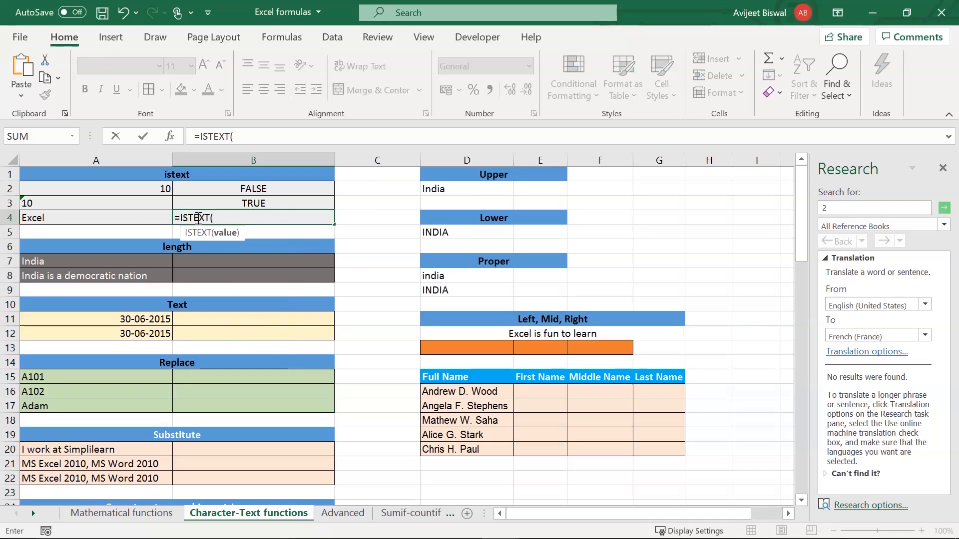
left_click(109, 219)
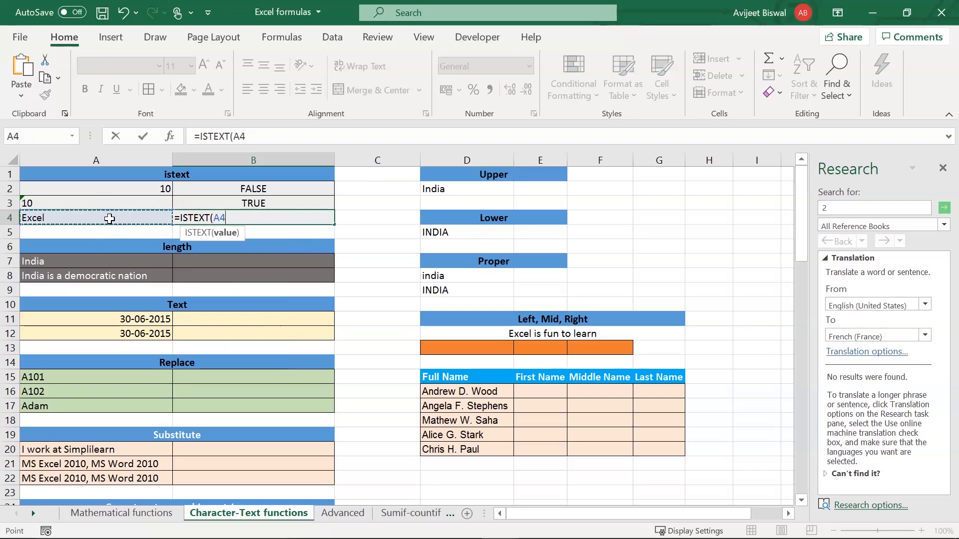
key("Return")
left_click(274, 220)
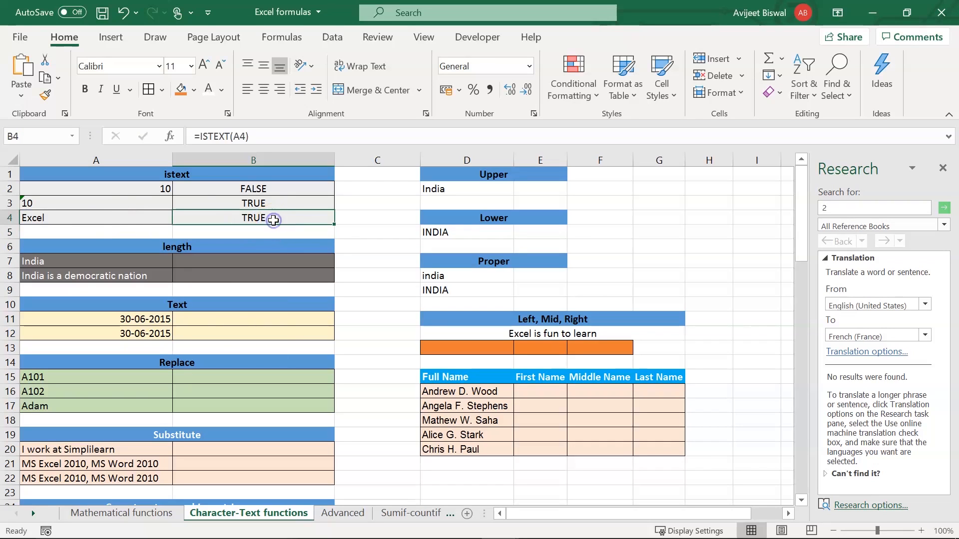
left_click(96, 221)
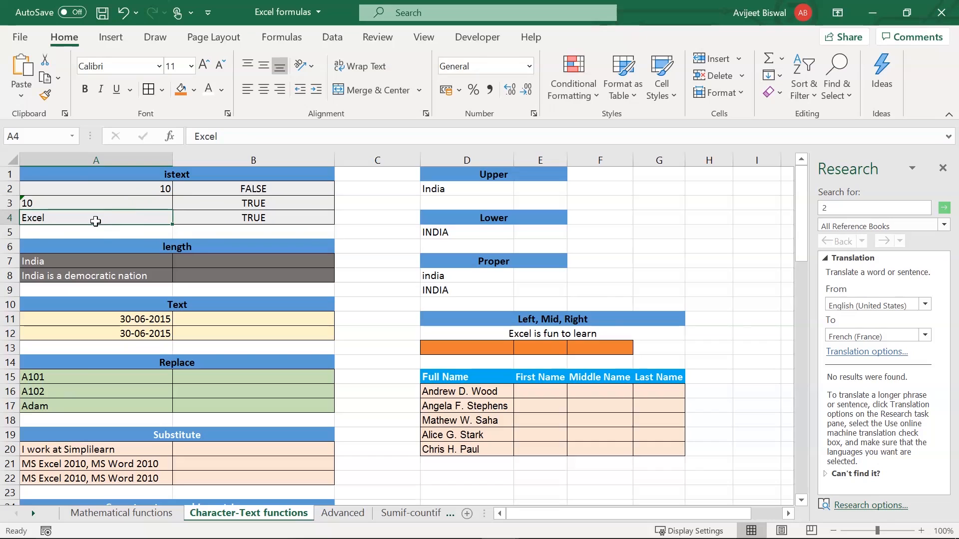
- Under the length heading, enter =LEN(A7) in B7 to count the characters in India
left_click(200, 248)
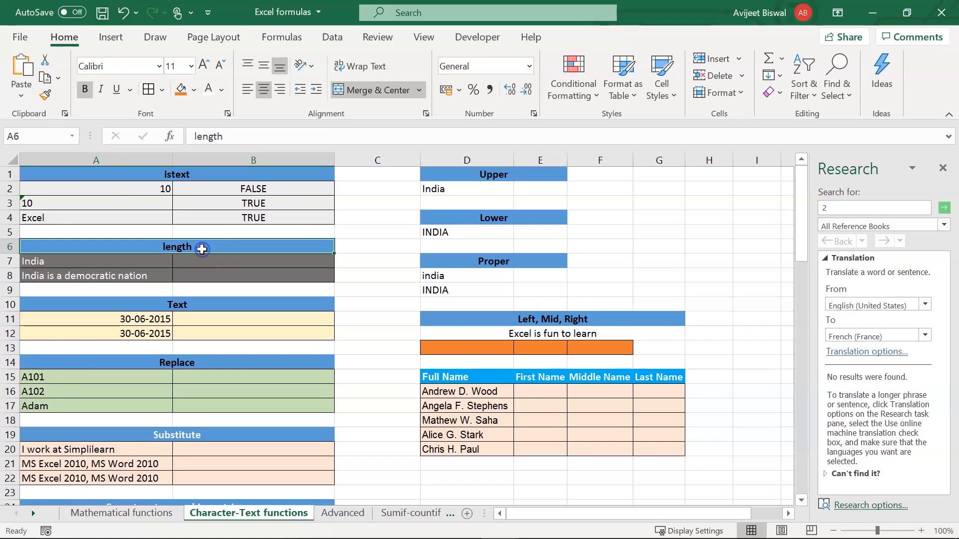
left_click(201, 258)
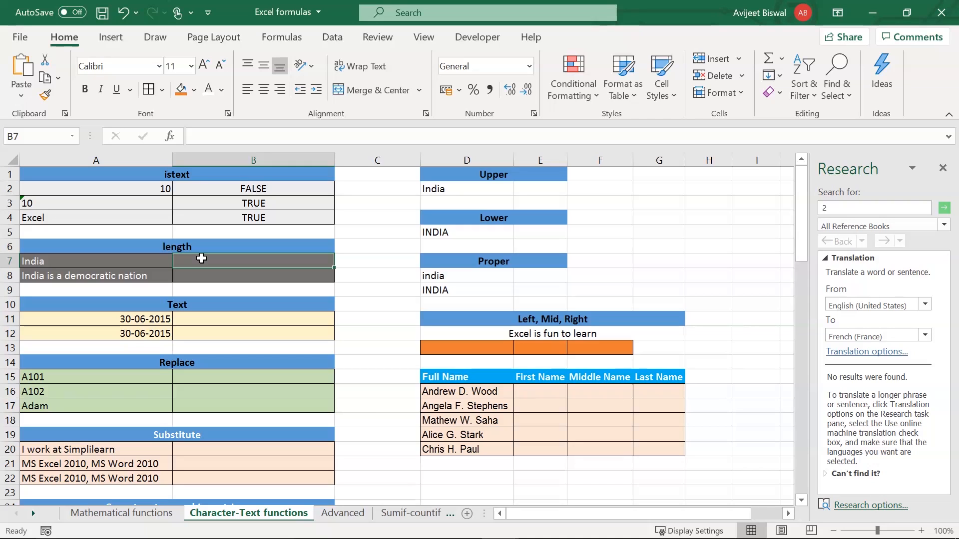
type("=le")
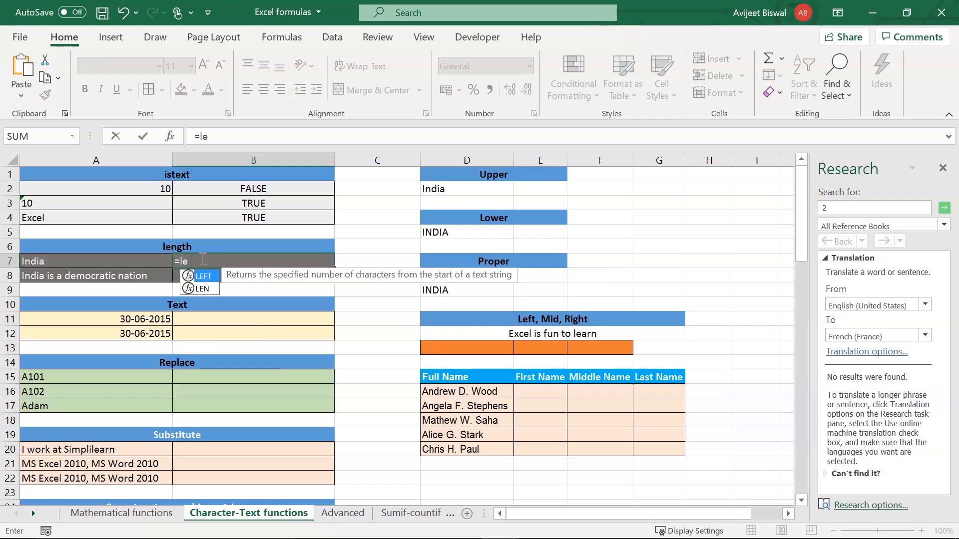
type("n(")
left_click(74, 261)
type(")")
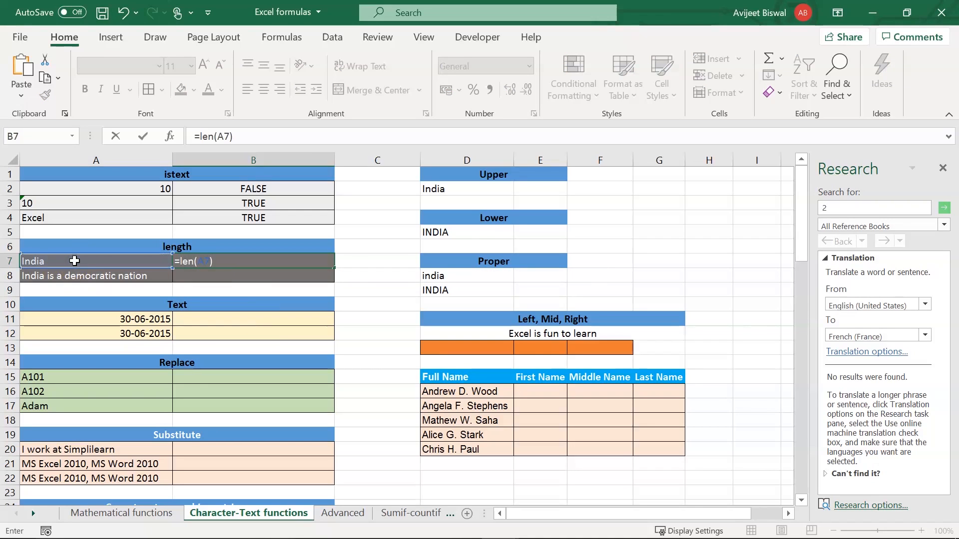
key("Return")
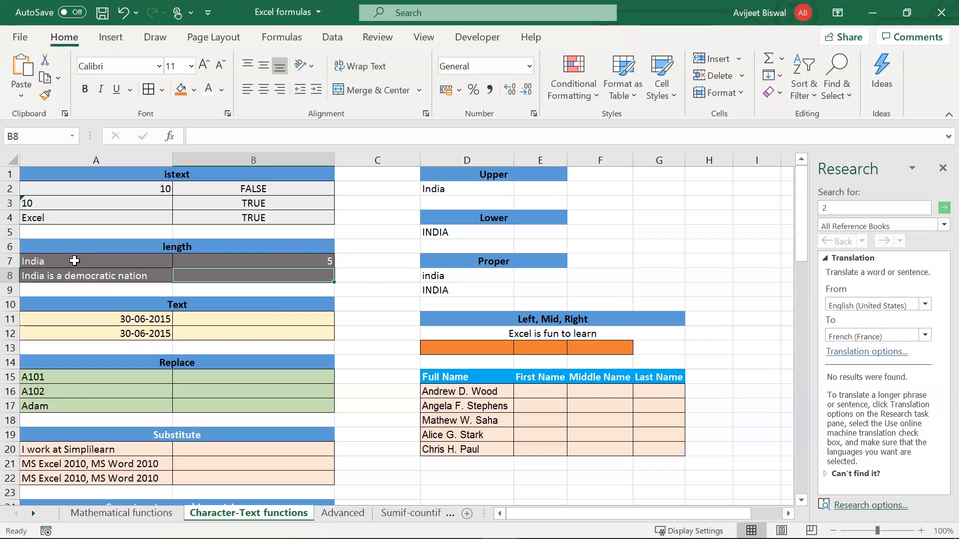
left_click(253, 258)
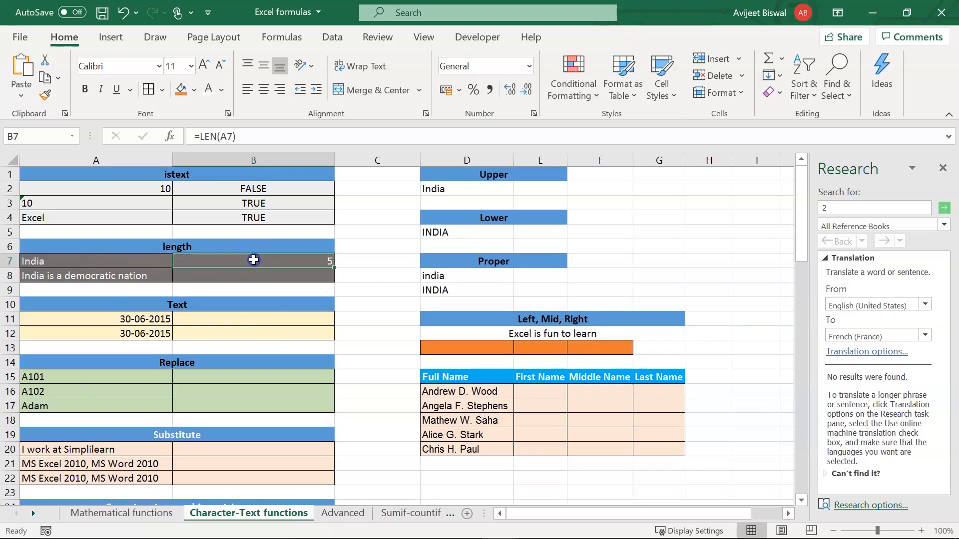
left_click(26, 262)
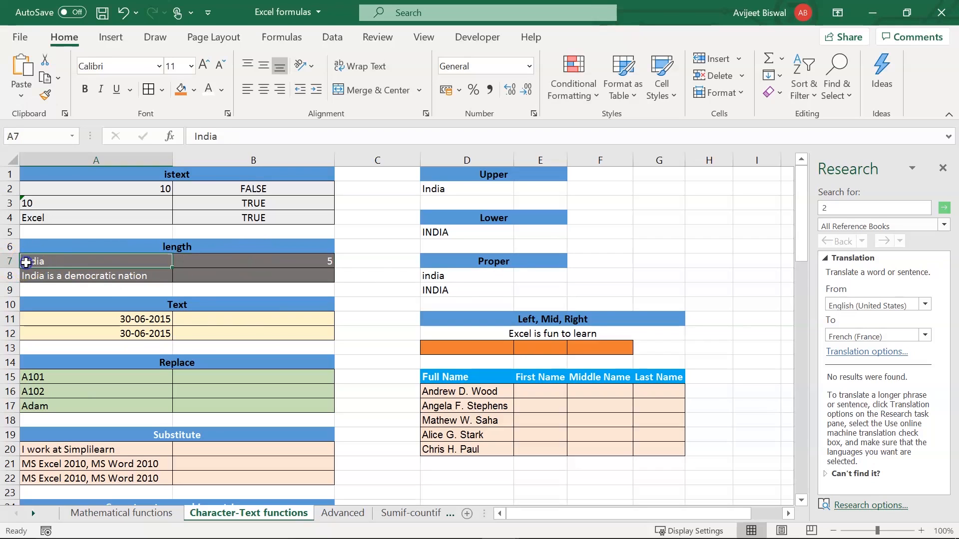
- Enter =LEN(A8) in B8 to count the characters of the sentence in A8
left_click(180, 274)
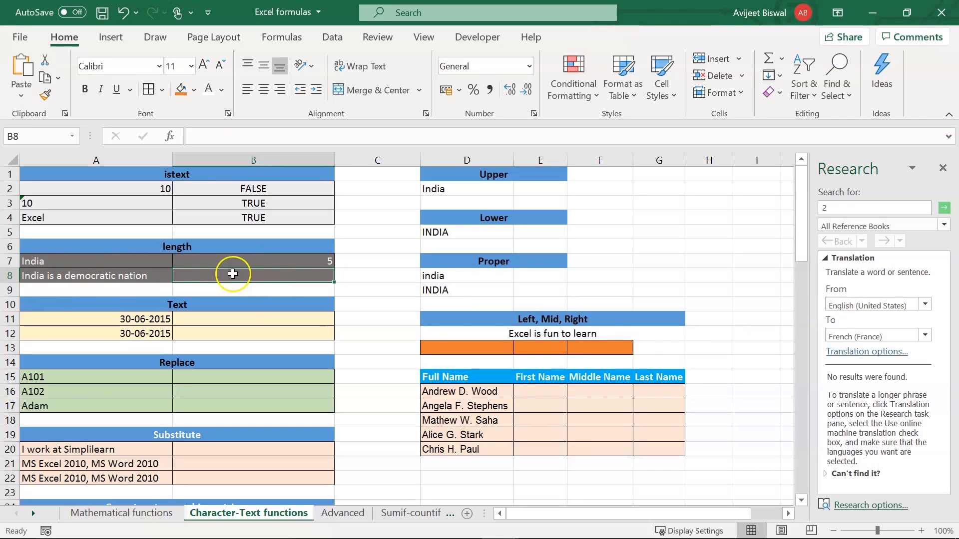
type("=")
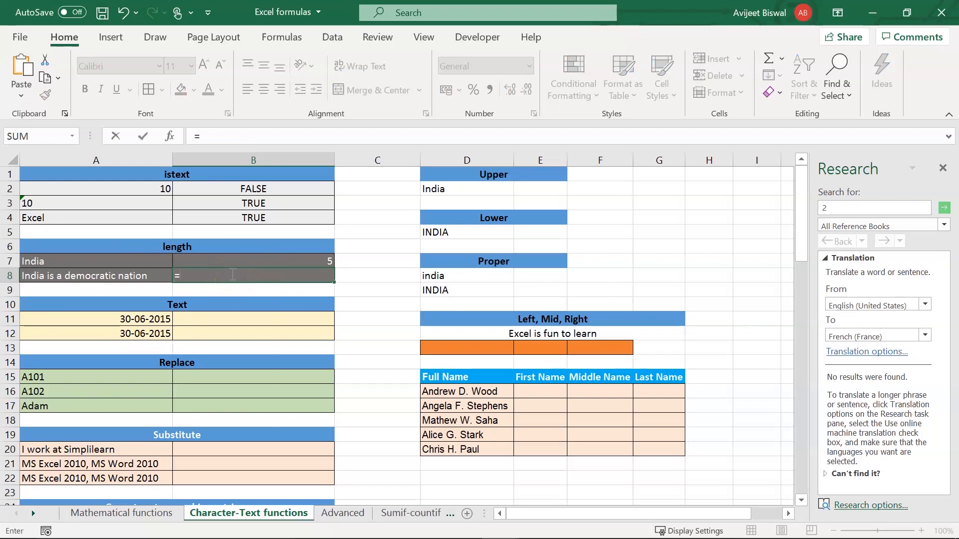
type("len")
key("Tab")
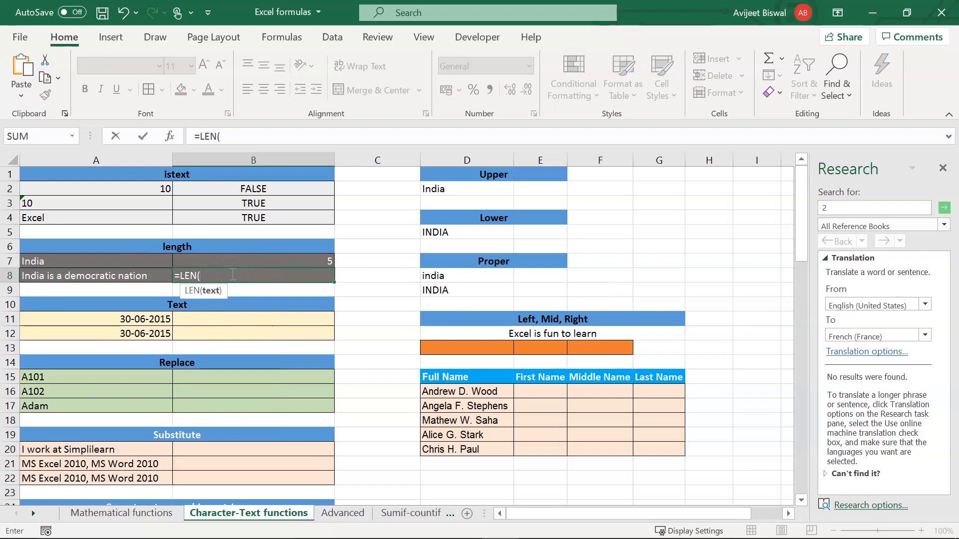
left_click(109, 276)
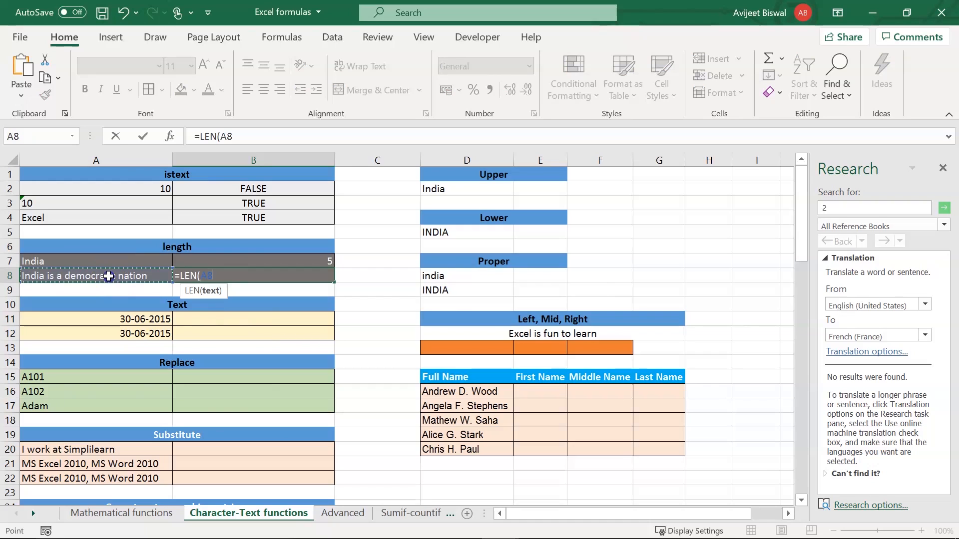
type(")")
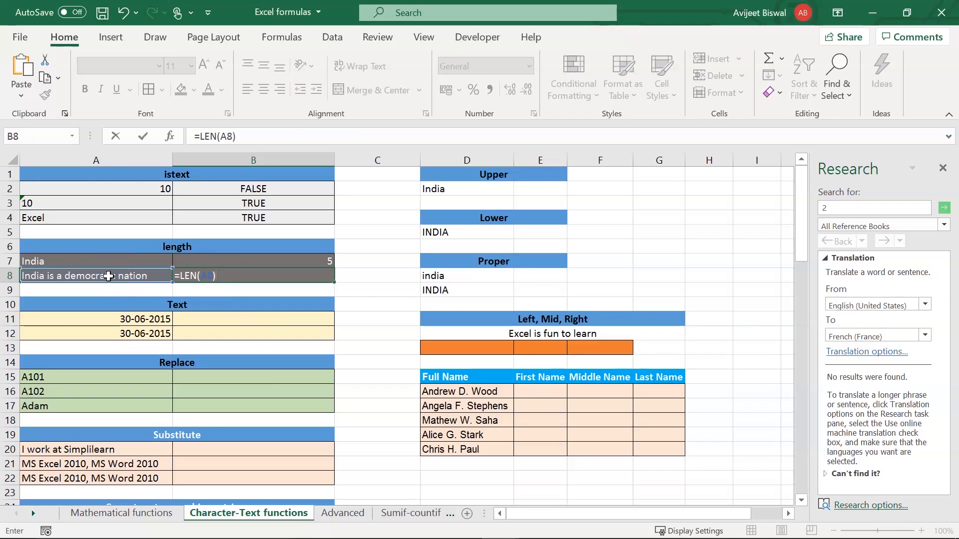
key("Return")
left_click(215, 274)
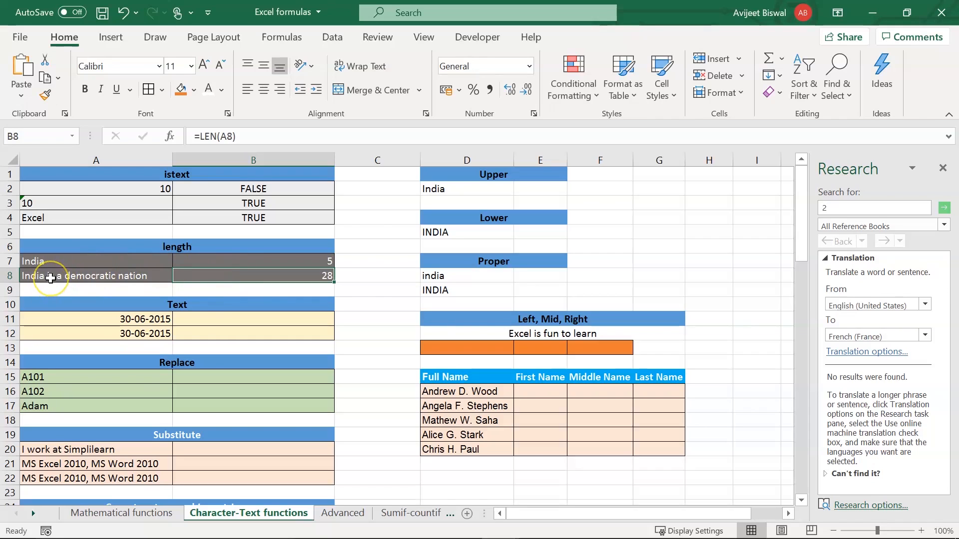
- Under the Text heading, enter =TEXT(A11, "dd-mm-yy") in B11 to format the date in A11 as text
left_click(201, 320)
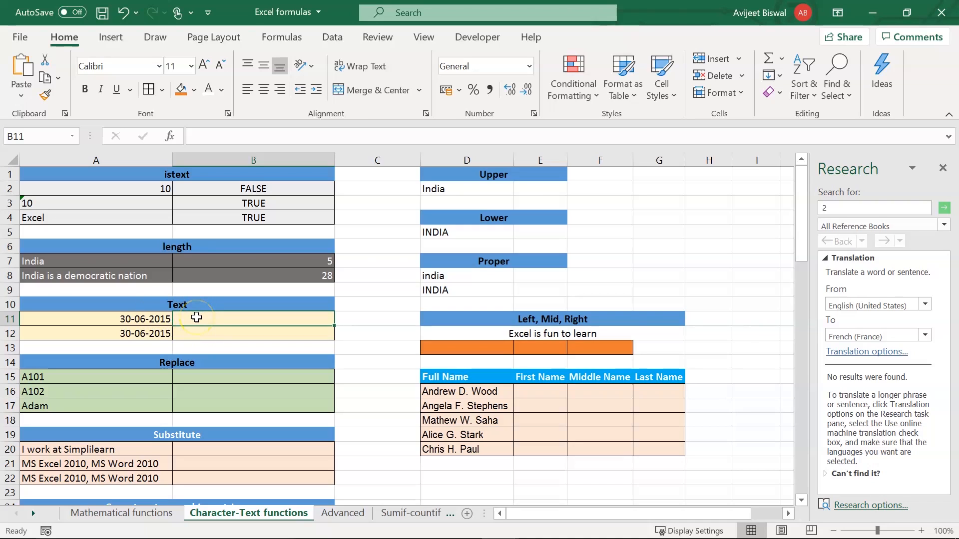
type("=tex")
key("Tab")
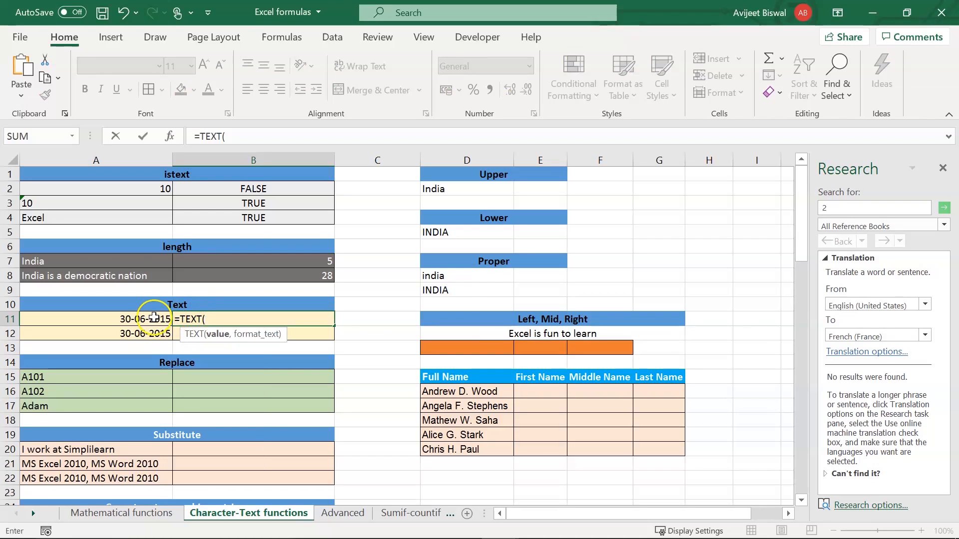
left_click(153, 320)
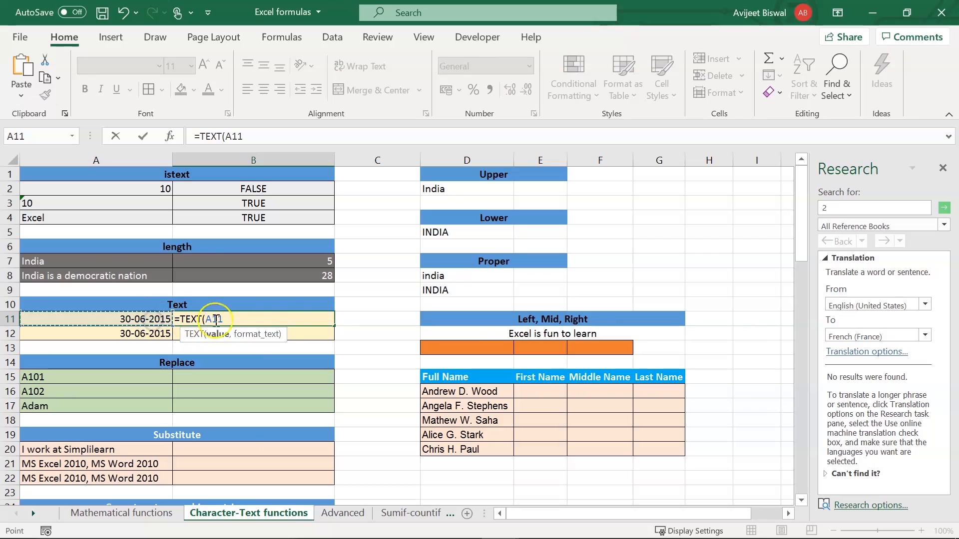
type(",")
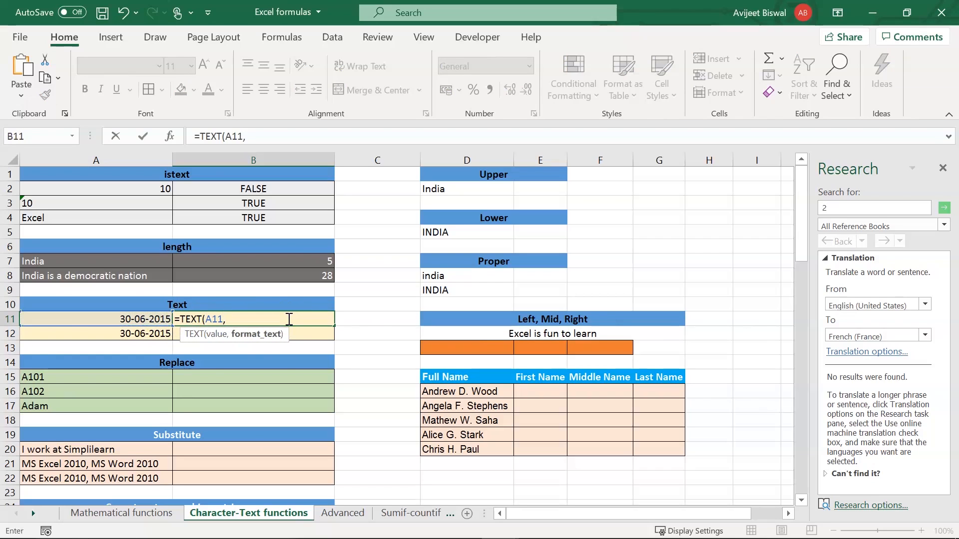
type(" \"dd-mm")
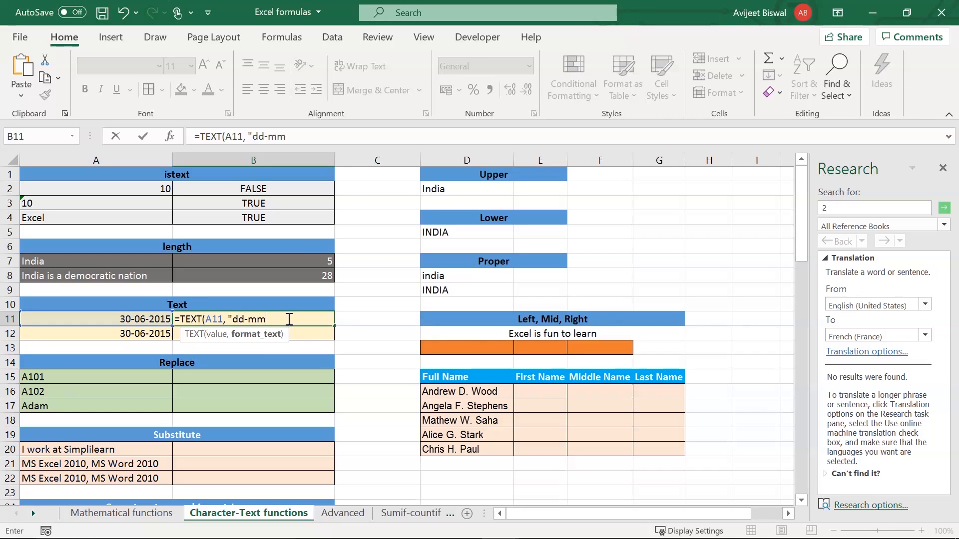
type("-yy\")")
key("Return")
left_click(241, 319)
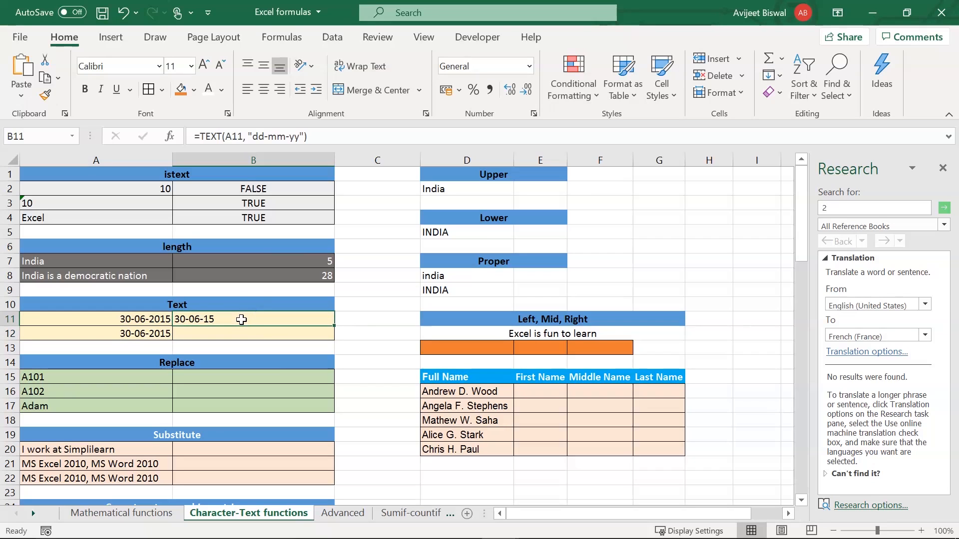
left_click(206, 321)
- Enter =TEXT(A12,"dd-mmm-yyyy") in B12 to format the second date with an abbreviated month name and four-digit year
left_click(263, 335)
type("=")
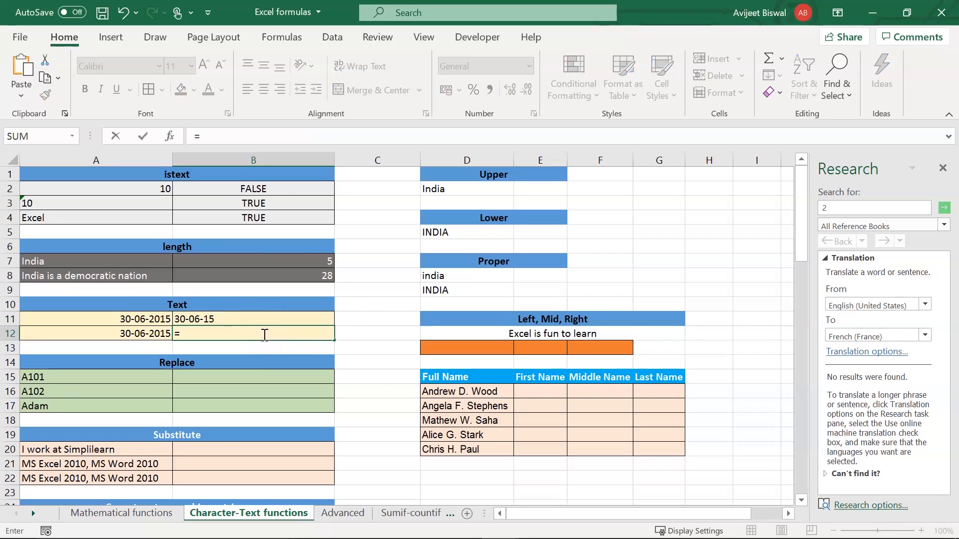
type("tex")
key("Tab")
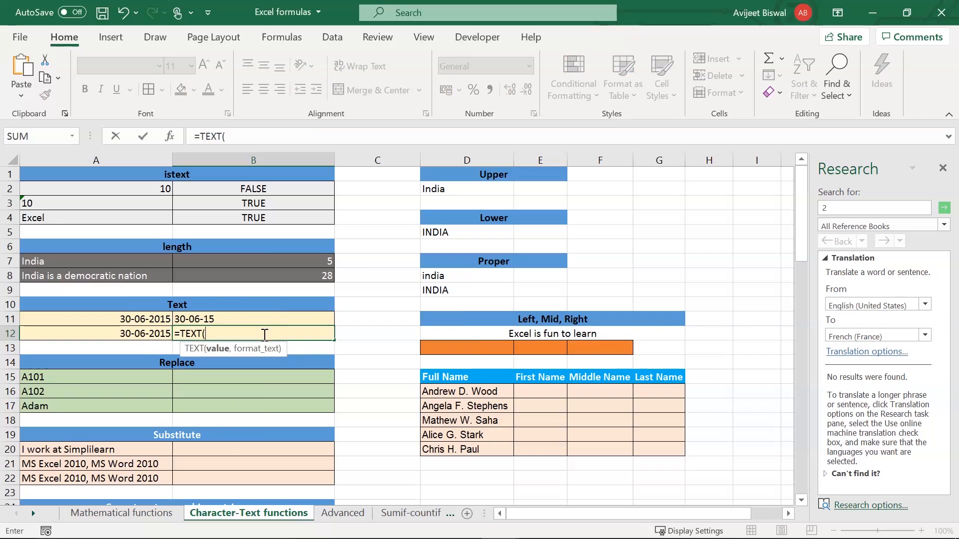
left_click(145, 338)
type(",\"")
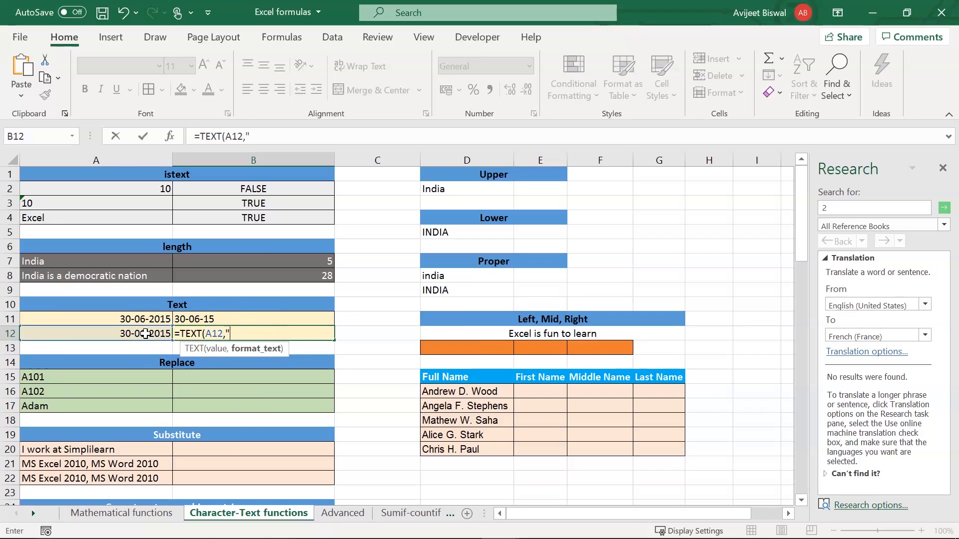
type("dd-mmm-yyyy")
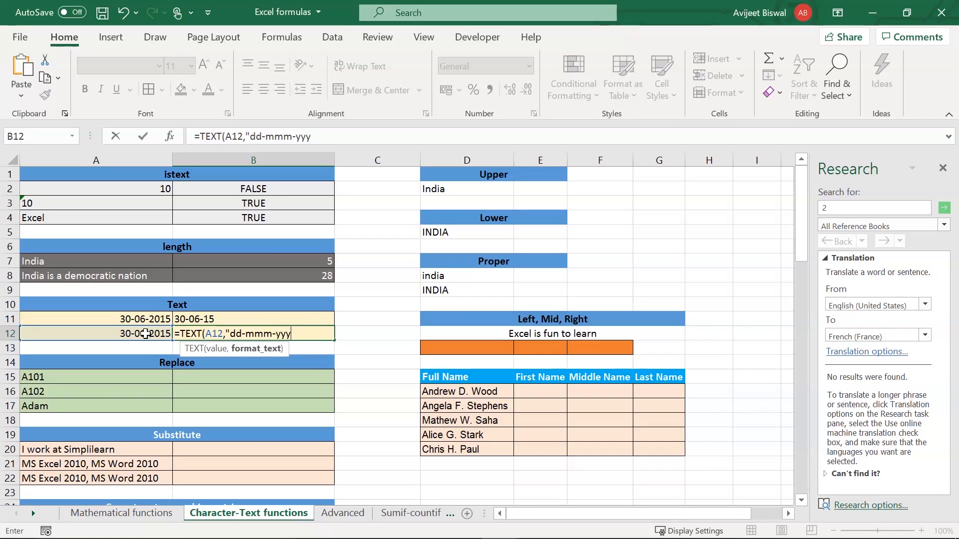
key("Return")
left_click(213, 334)
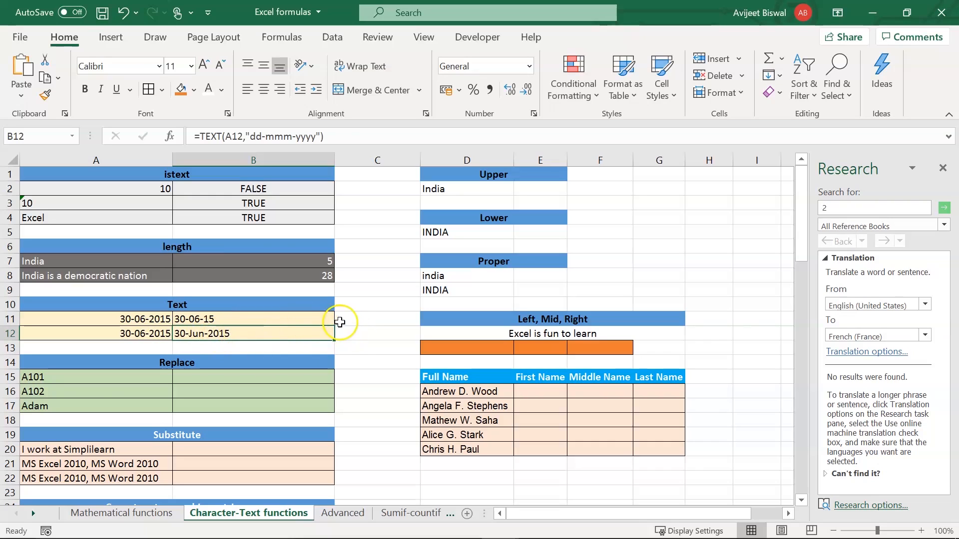
- Check whether B12 holds text by entering =ISTEXT(B12) in C12, and clear the check formula
left_click(351, 335)
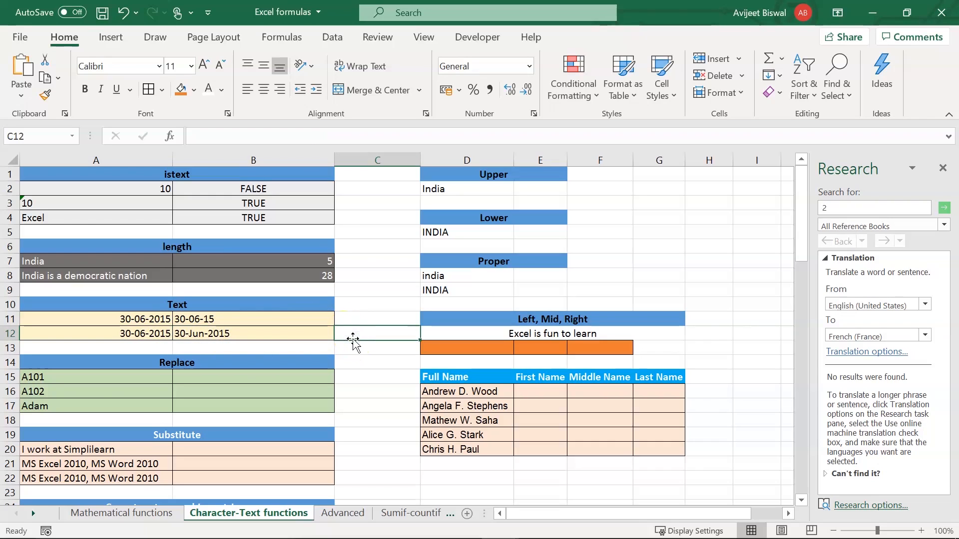
type("=iste")
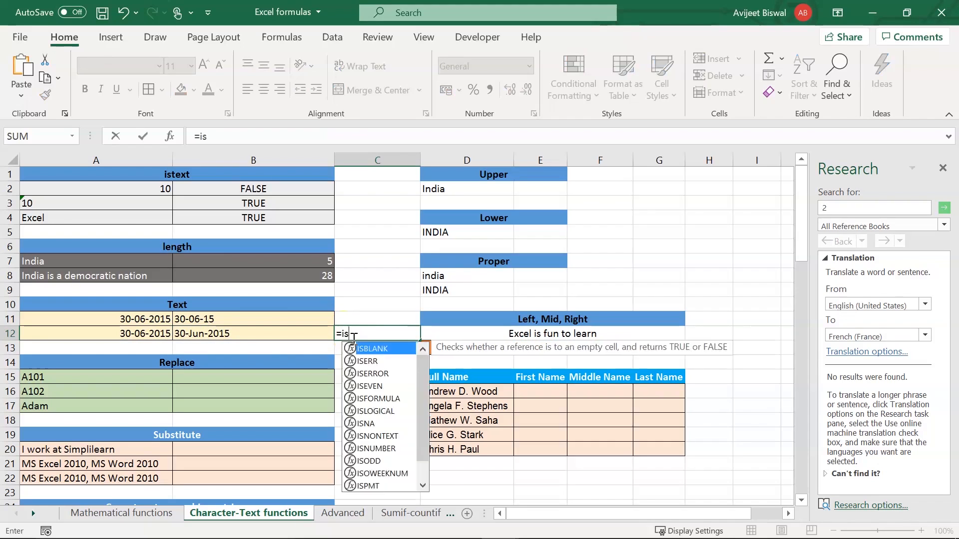
key("Tab")
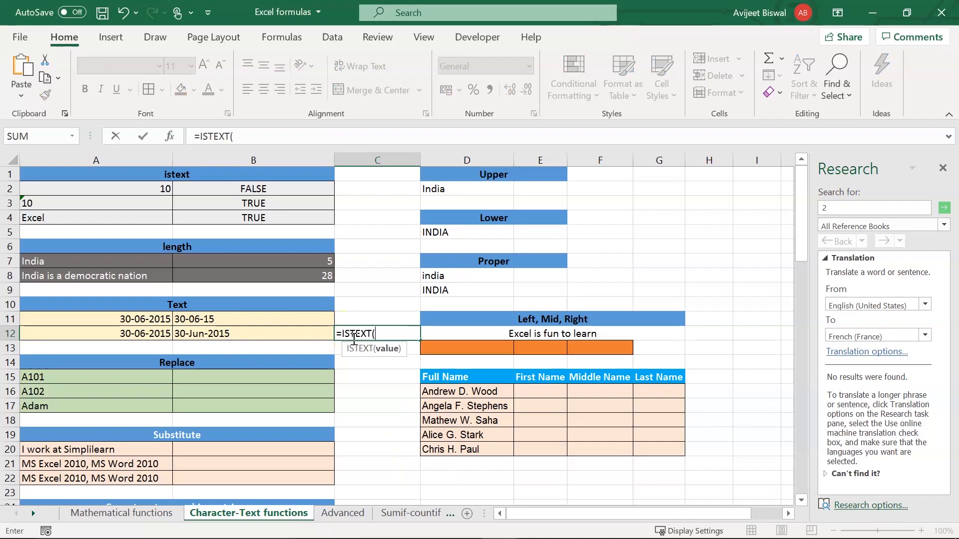
left_click(244, 333)
key("Return")
left_click(380, 333)
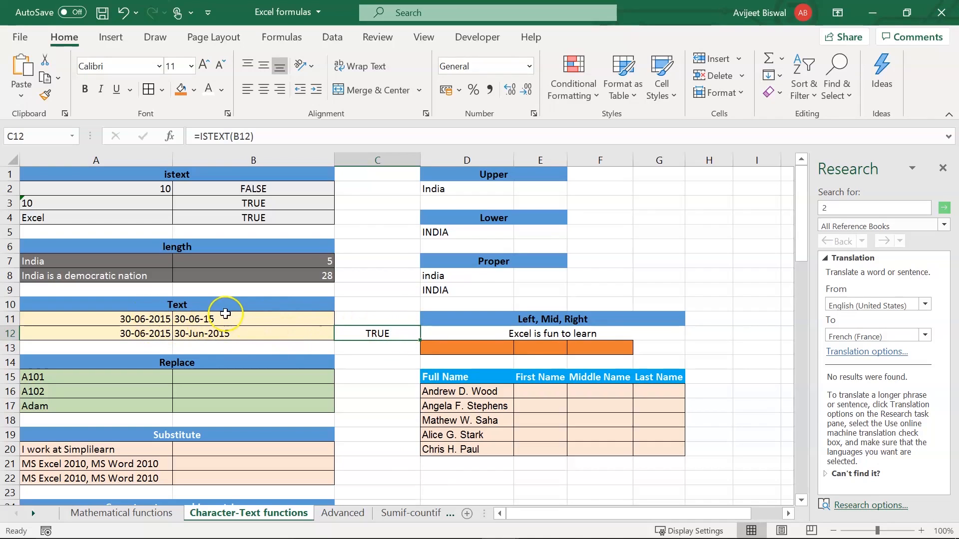
key("Delete")
- Under the Replace heading, enter =REPLACE(A15,1,1,"B") in B15 to swap the first character of A101 for B
left_click(220, 379)
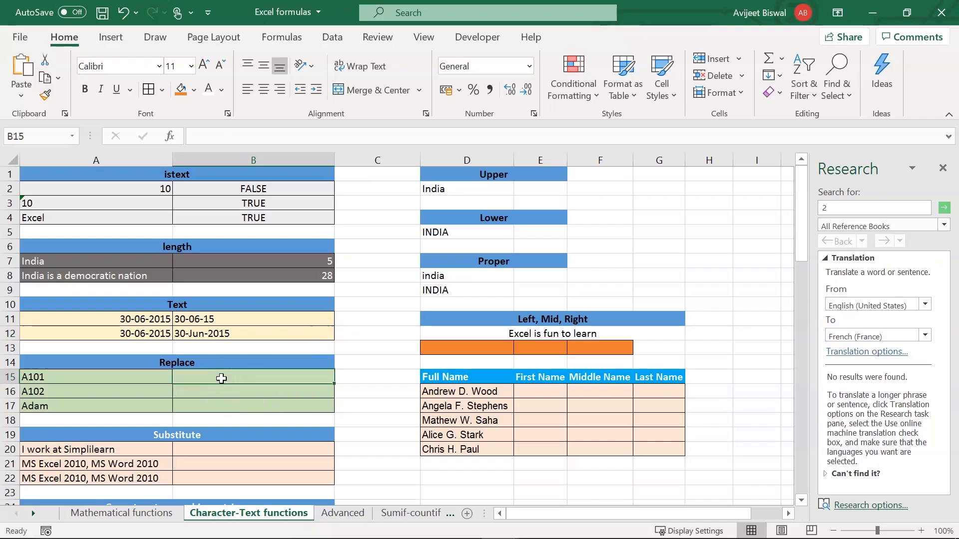
left_click(217, 365)
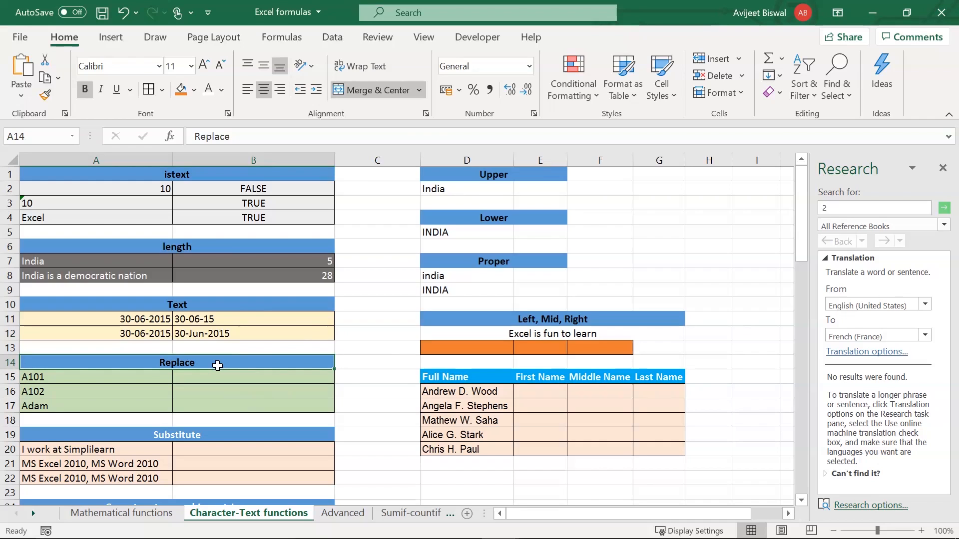
left_click(200, 377)
type("=rp")
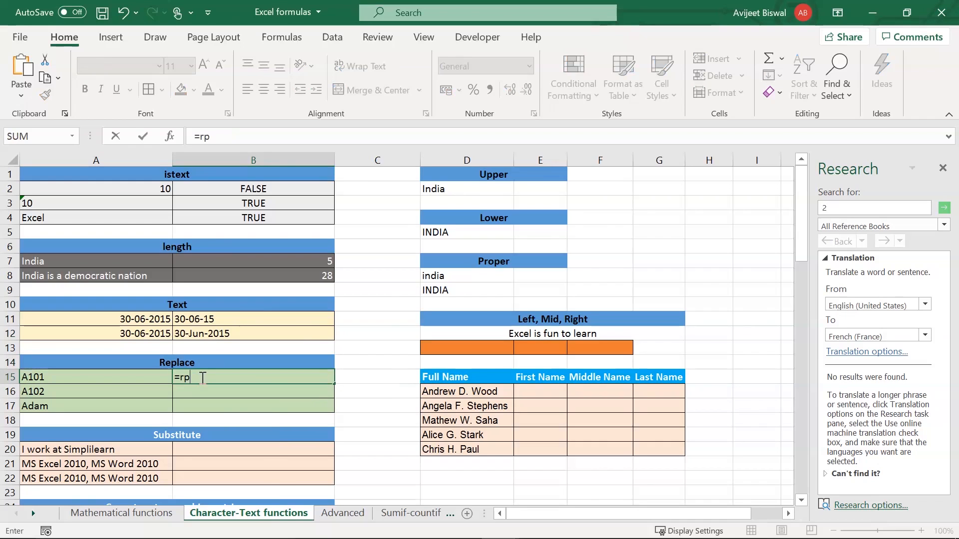
key("BackSpace")
type("epl")
key("Tab")
left_click(105, 380)
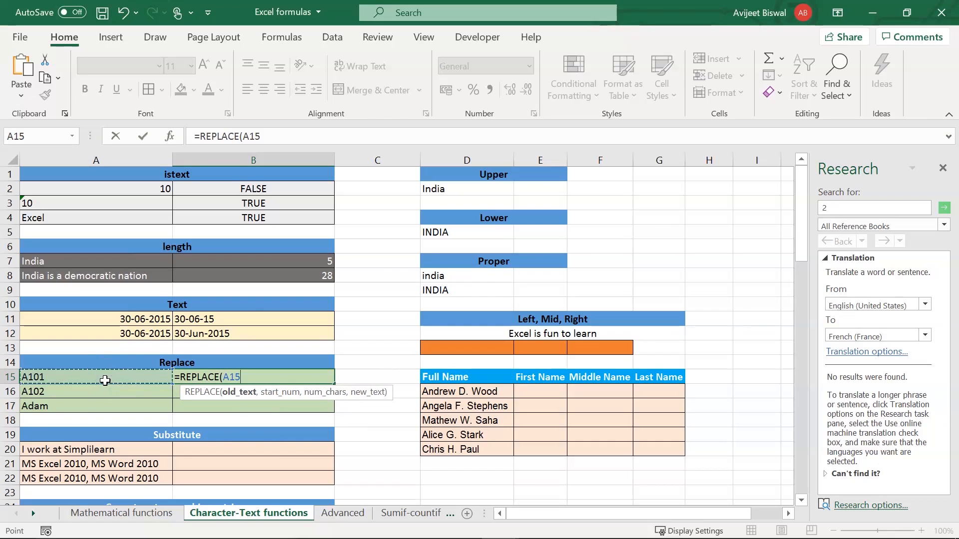
type(",")
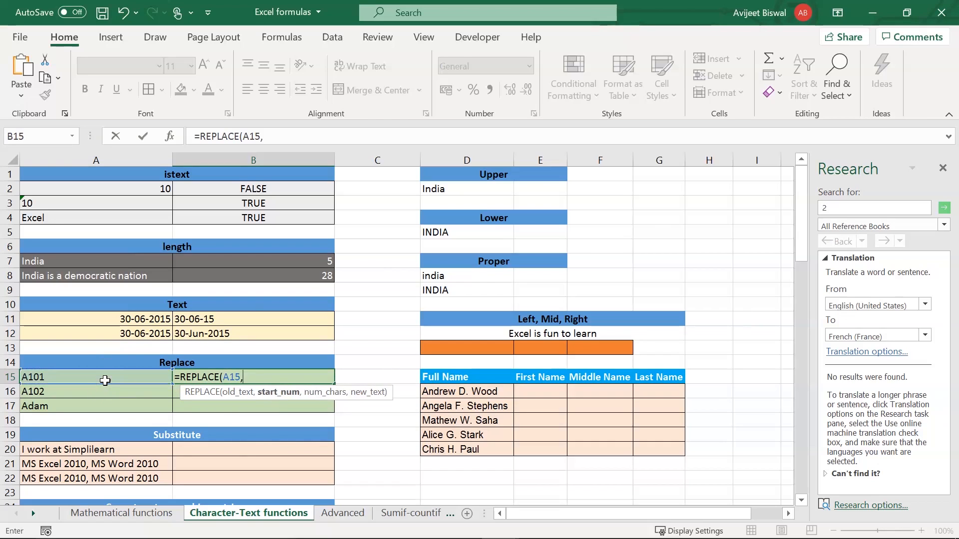
type("1,")
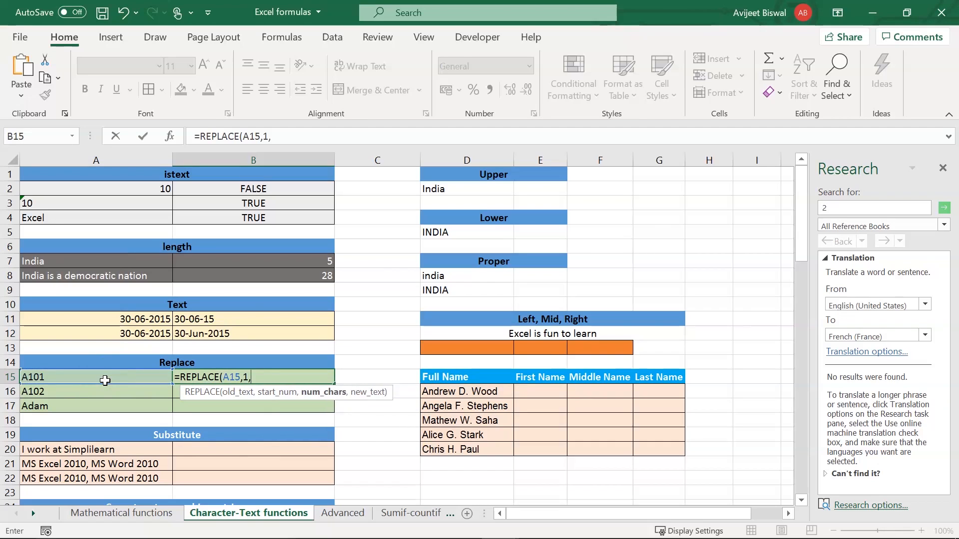
type("1,")
type("\"B\")")
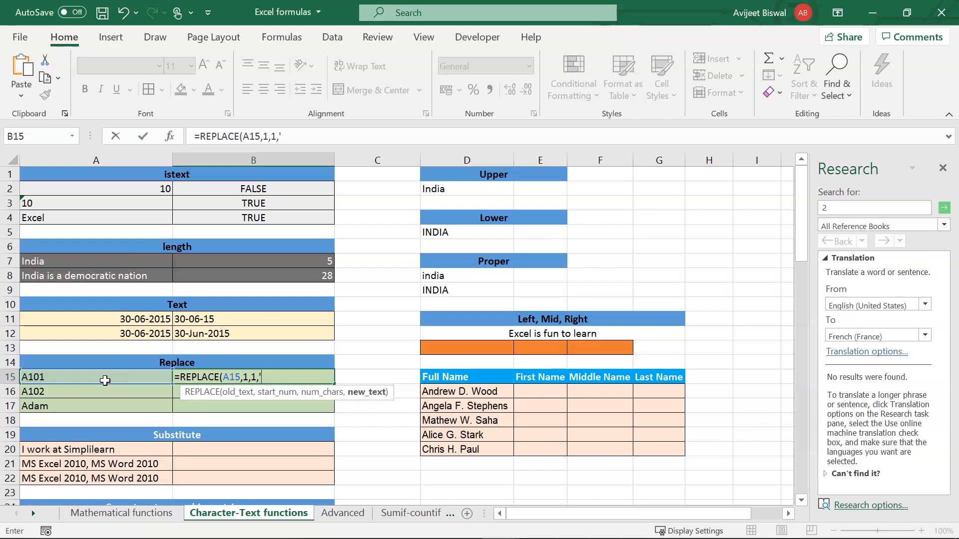
key("Return")
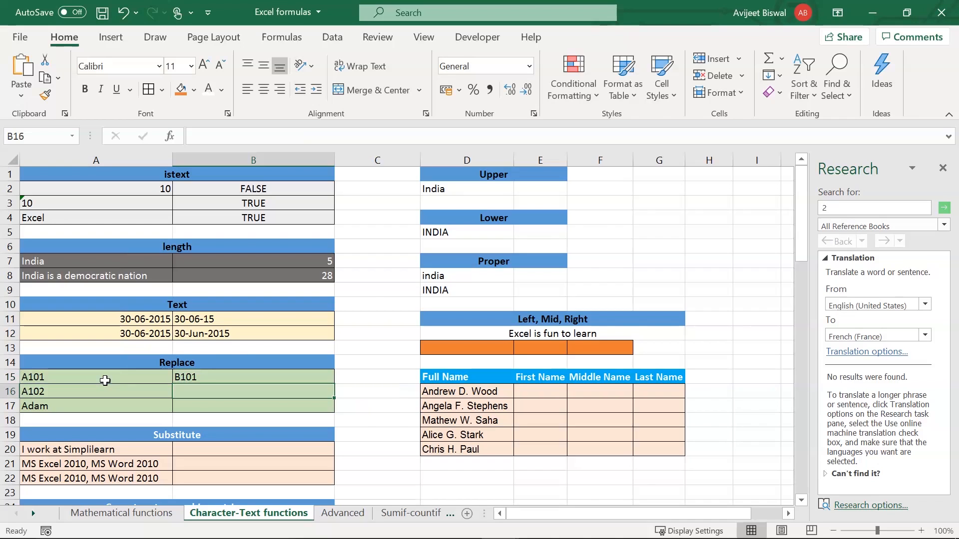
left_click(224, 376)
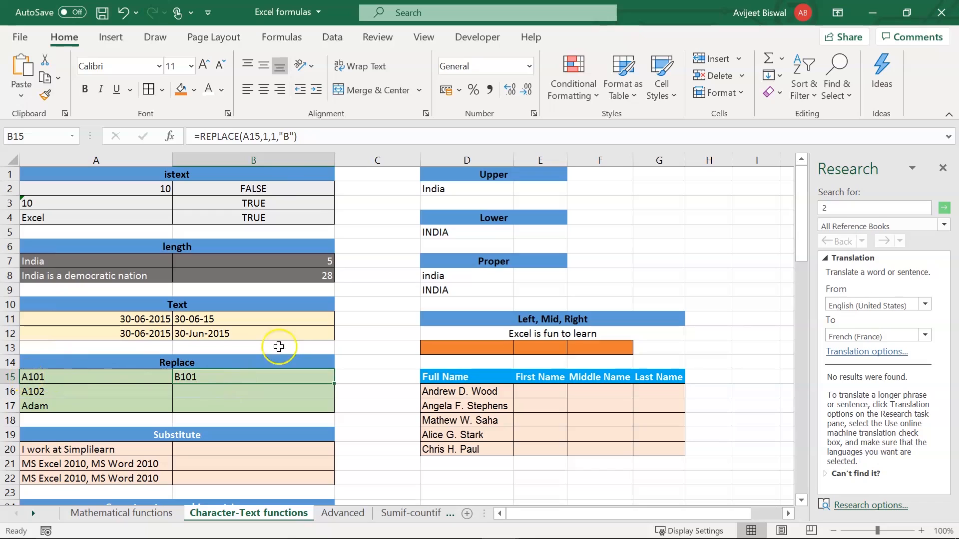
- Enter =REPLACE(A16,1,1,"A2") in B16 to swap the first character of A102 for A2
left_click(215, 388)
type("=")
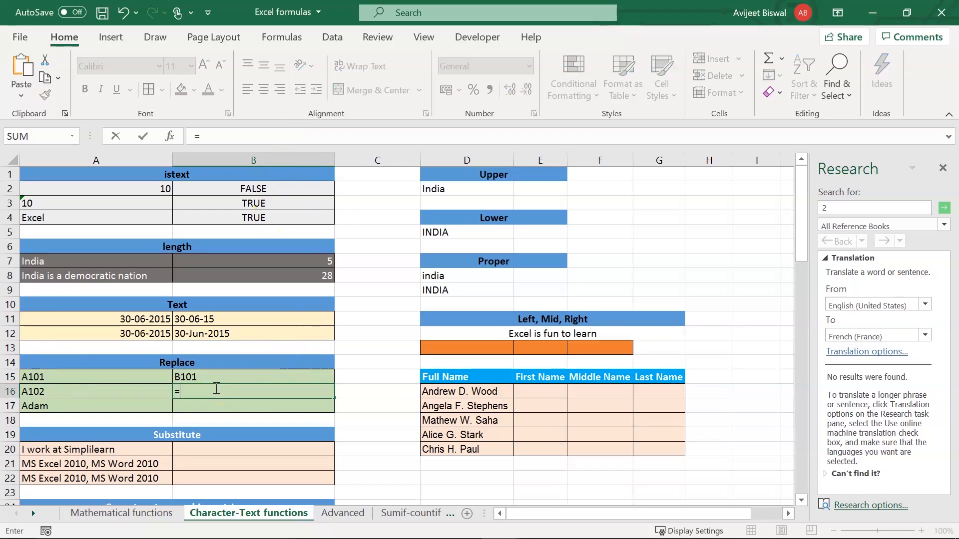
type("repl")
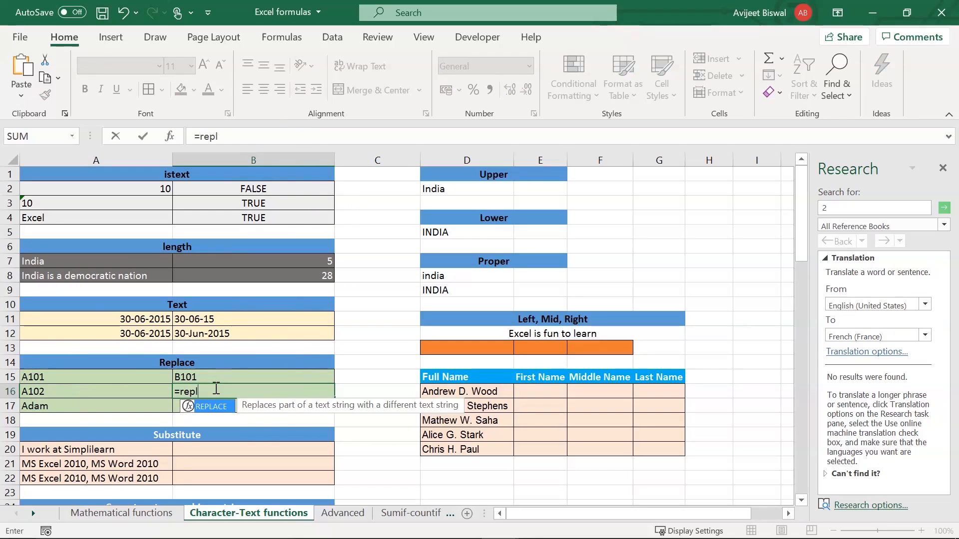
key("Tab")
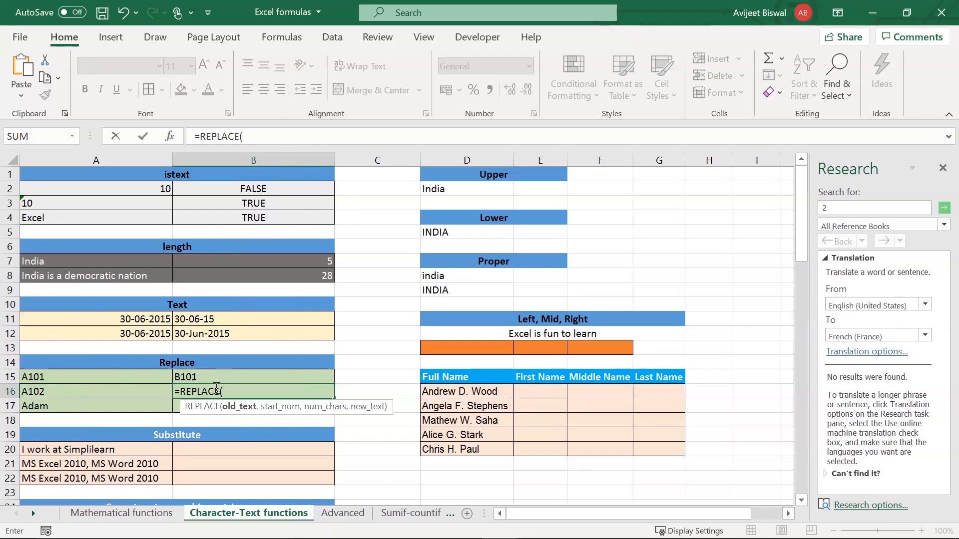
left_click(95, 394)
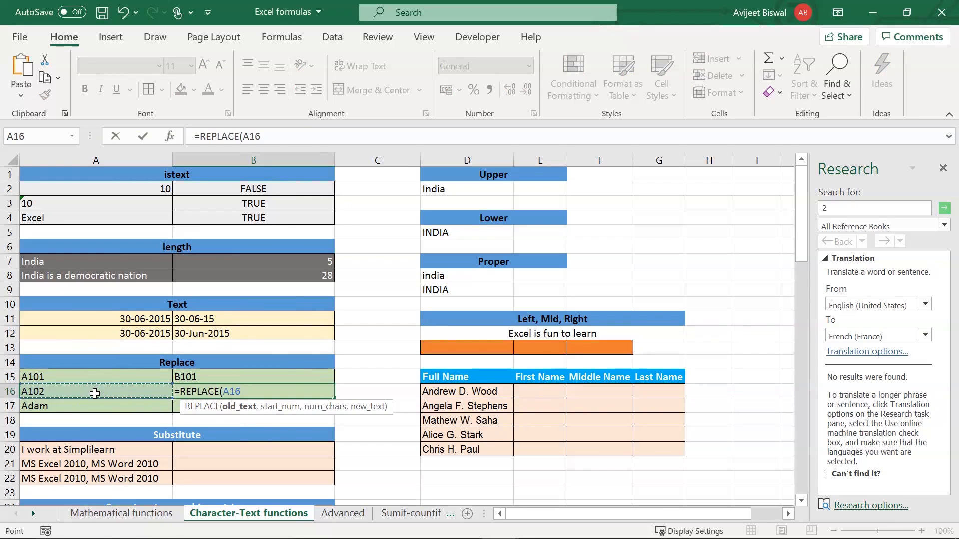
type(",")
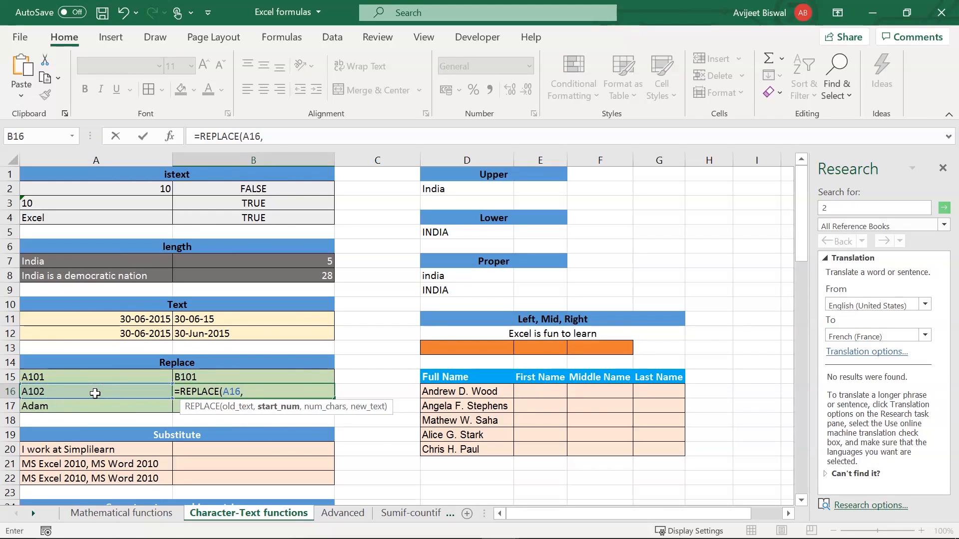
type("`1")
key("BackSpace")
key("BackSpace")
type("1,")
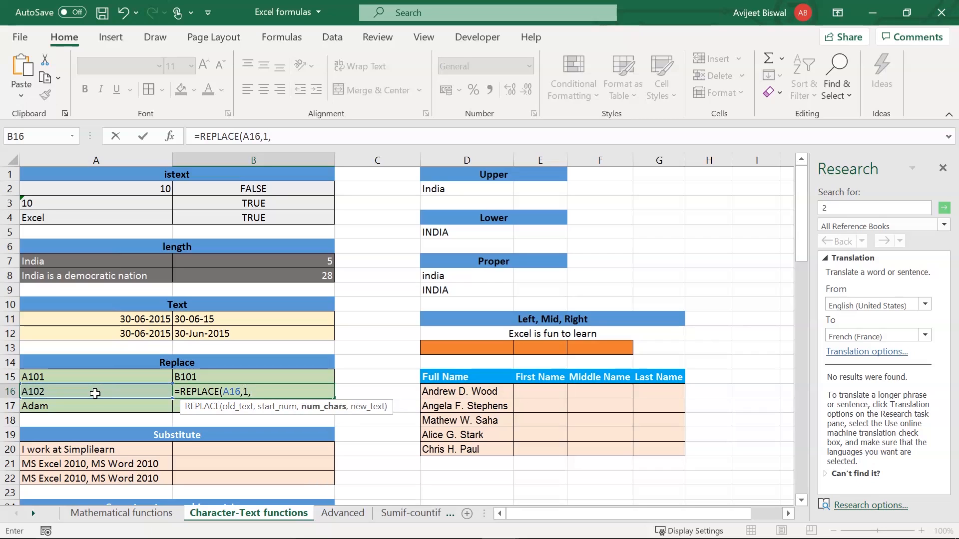
type("1,\"A2\"")
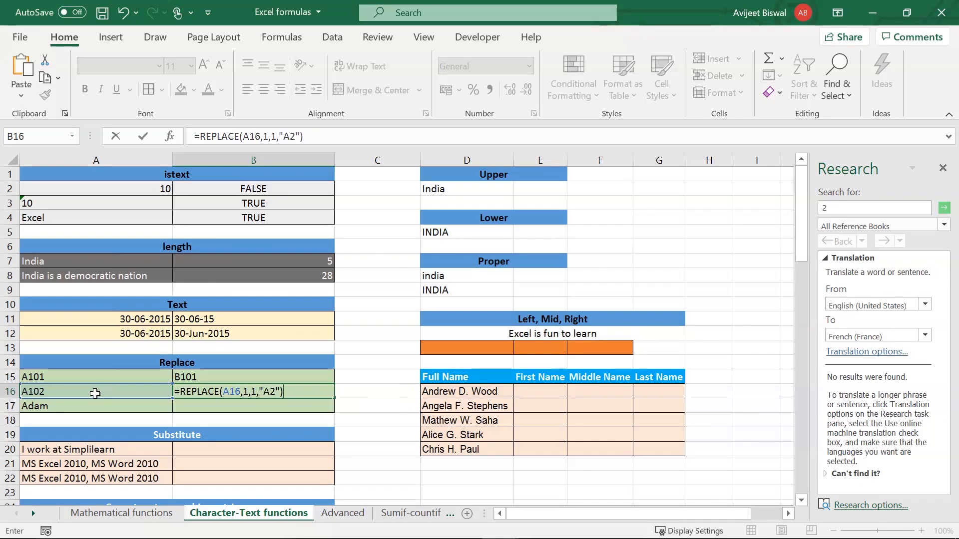
key("Return")
left_click(213, 392)
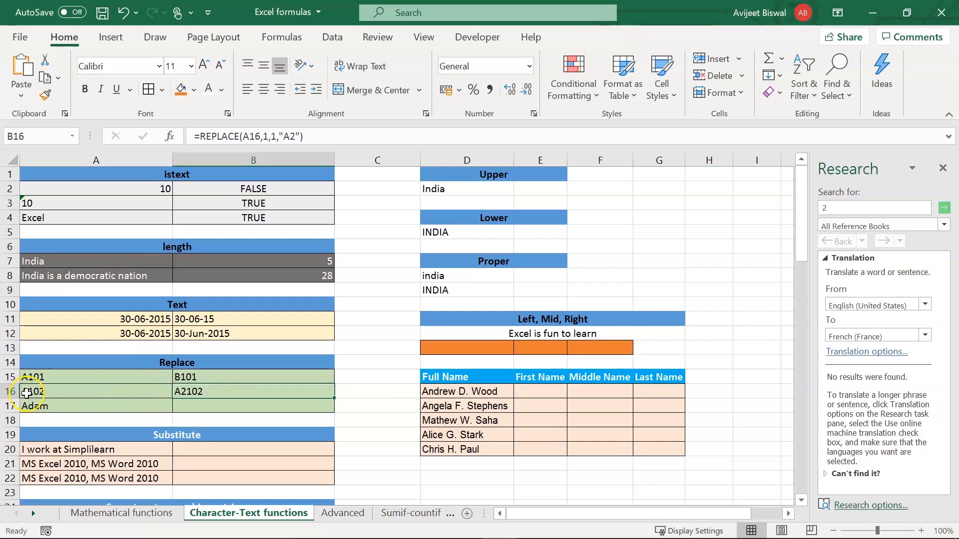
- Enter =REPLACE(A17,1,2,"Sa") in B17 to swap the first two characters of A17 for Sa, and review the formula's arguments
left_click(189, 406)
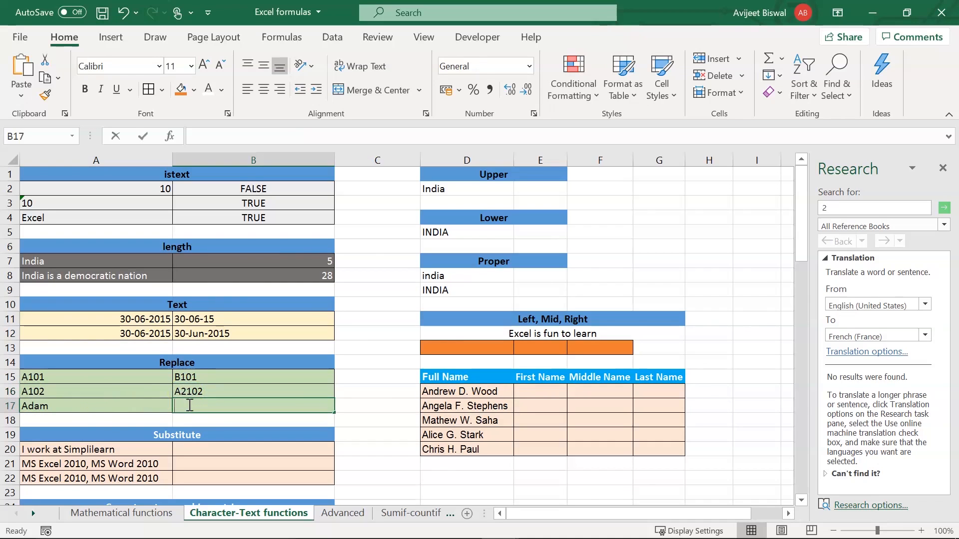
type("=repl")
key("Tab")
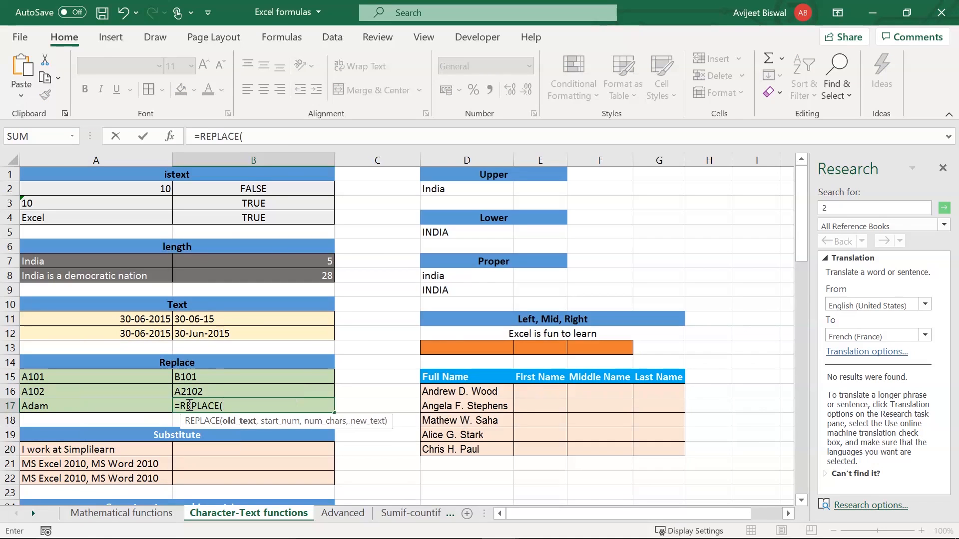
left_click(133, 405)
type(",")
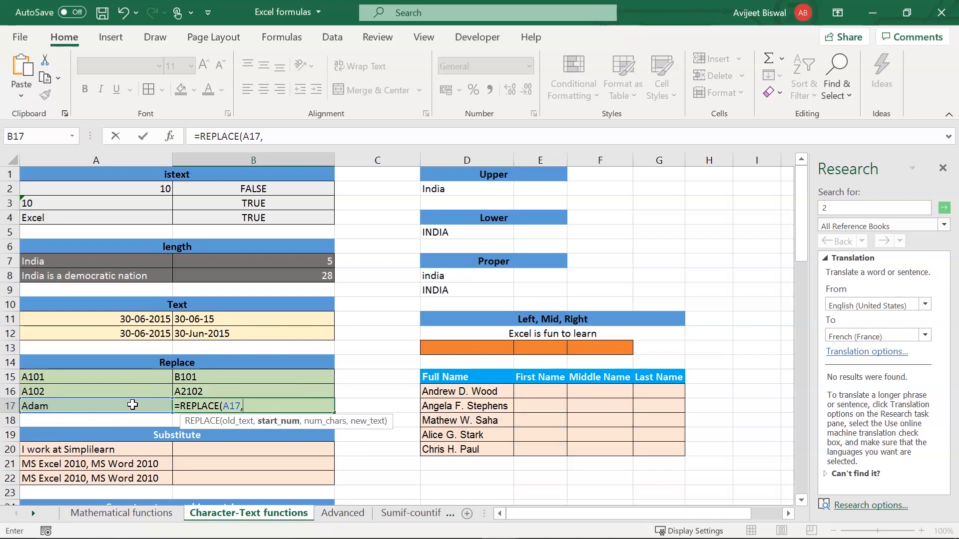
type("1,2")
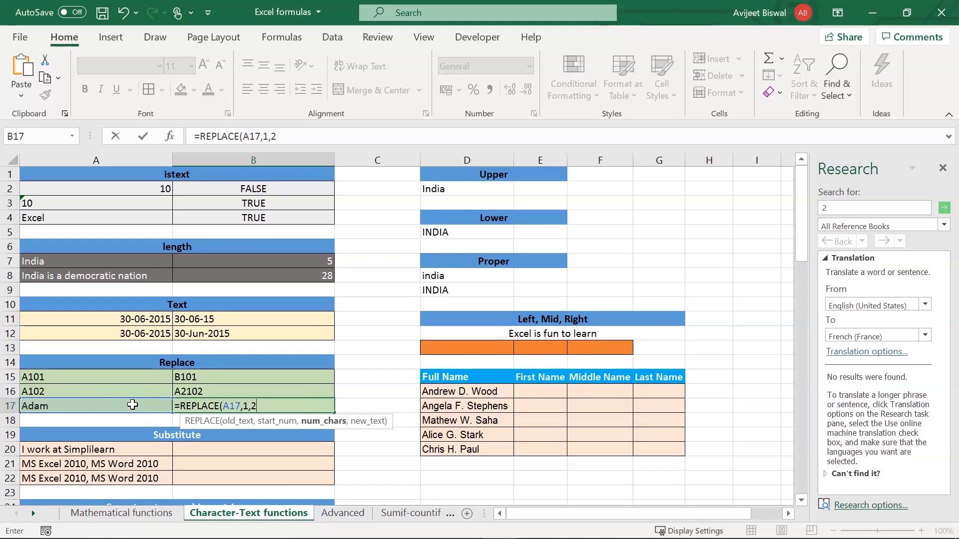
type(",\"Sa\")")
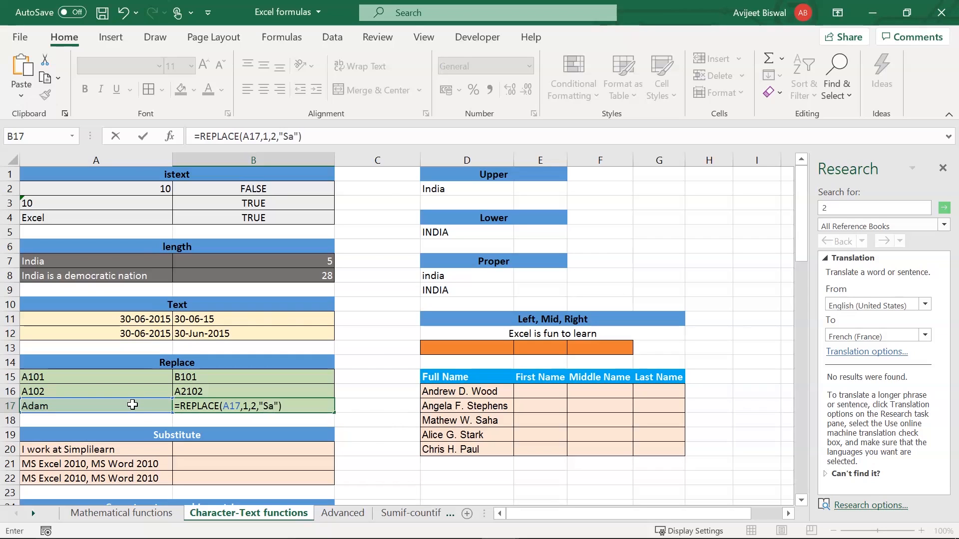
key("Return")
left_click(199, 408)
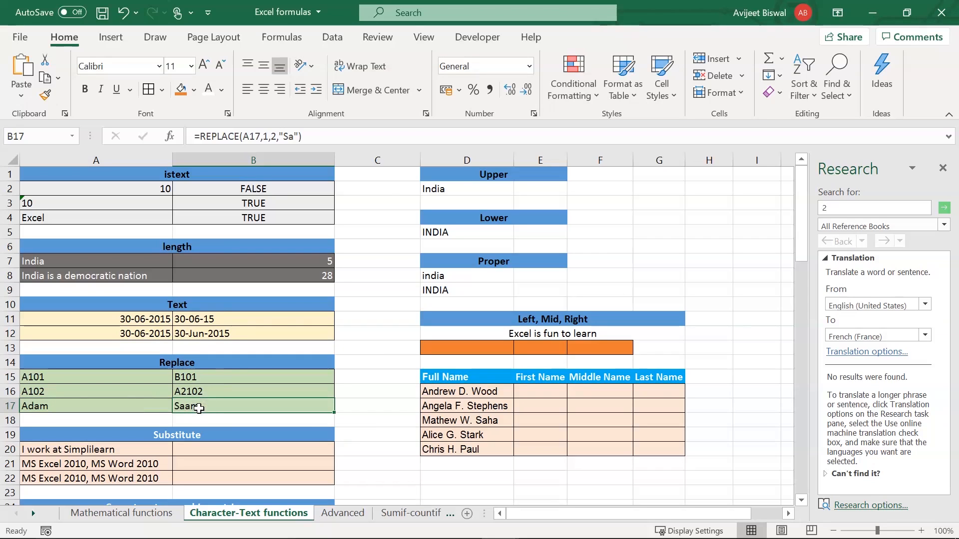
left_click(68, 406)
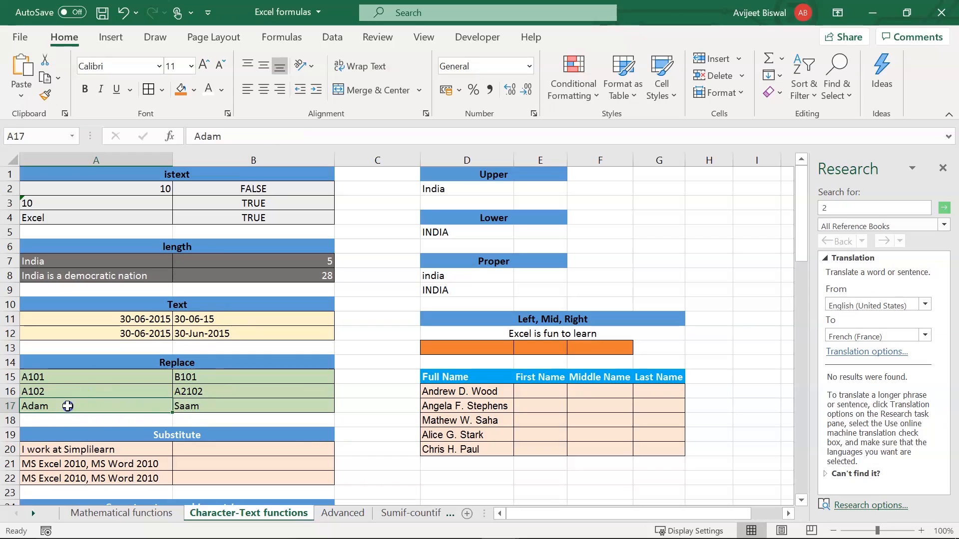
left_click(213, 407)
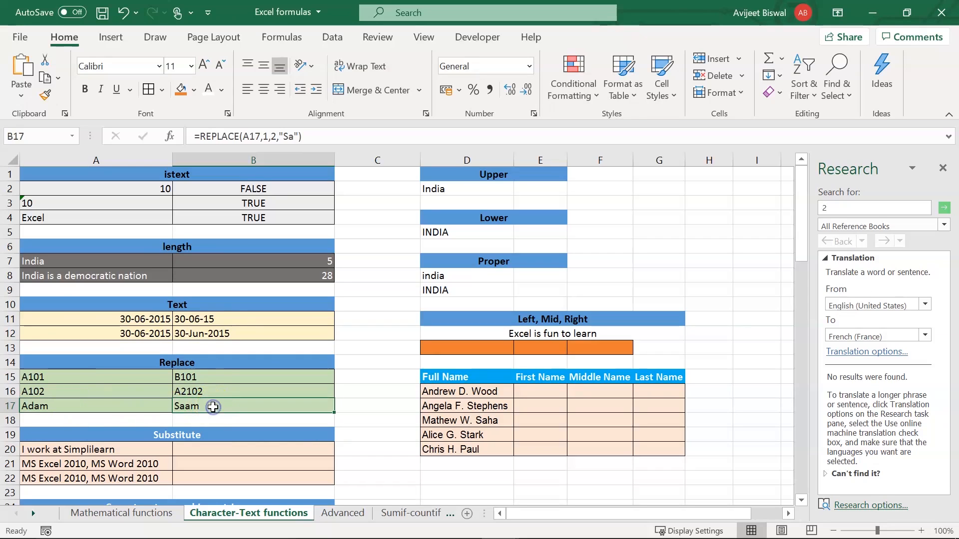
left_click(268, 136)
left_click(273, 135)
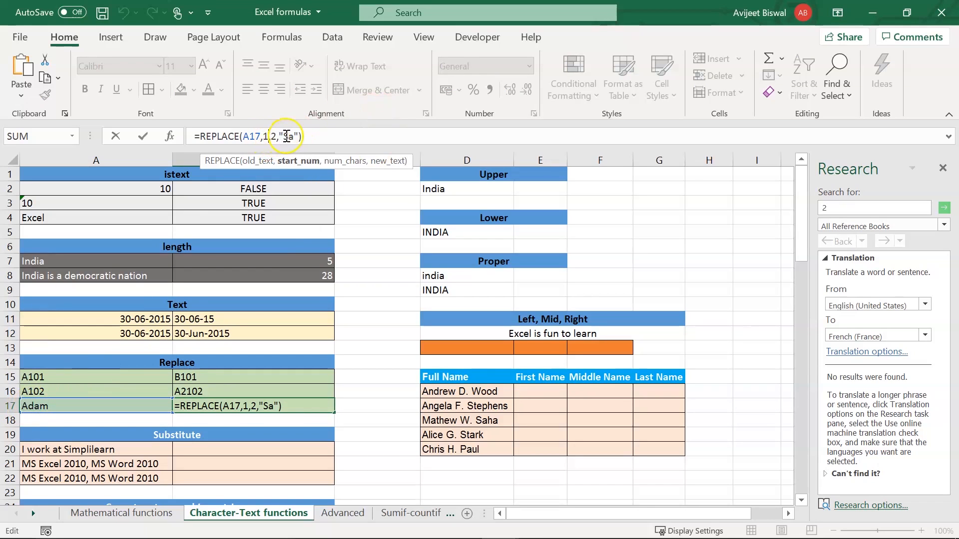
left_click(216, 401)
key("Return")
- Under the Substitute heading, enter =SUBSTITUTE(A20,"I work", "He works") in B20 and compare it with the original sentence
scroll(208, 314, "down", 3)
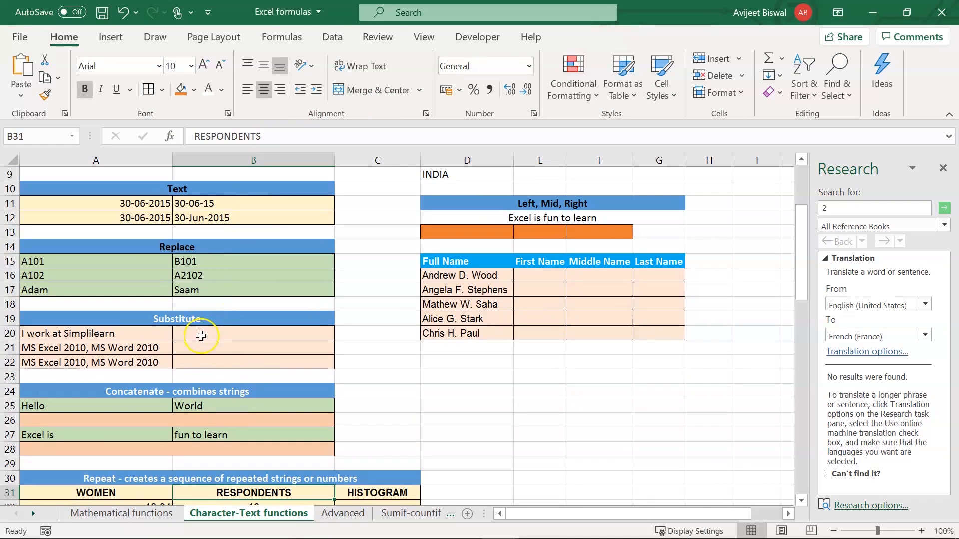
left_click(200, 336)
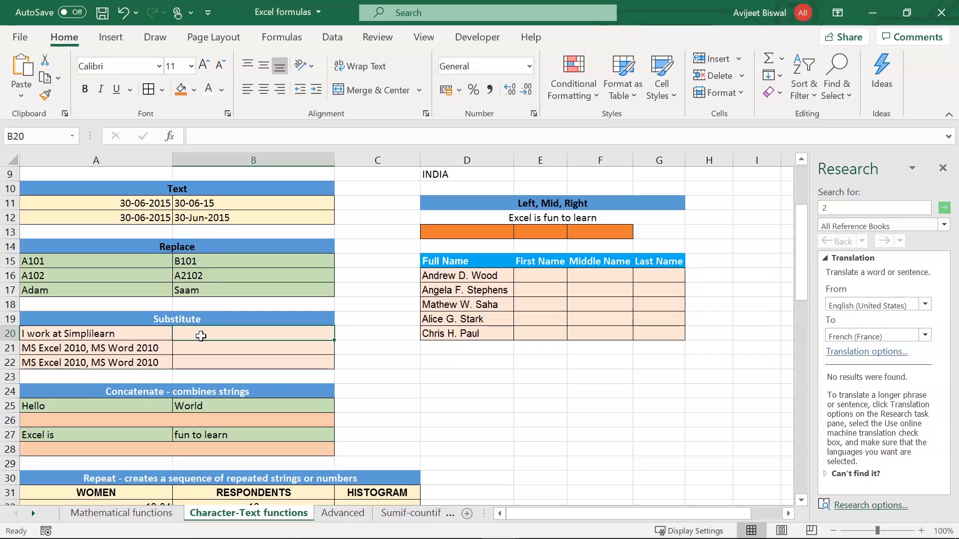
type("=sub")
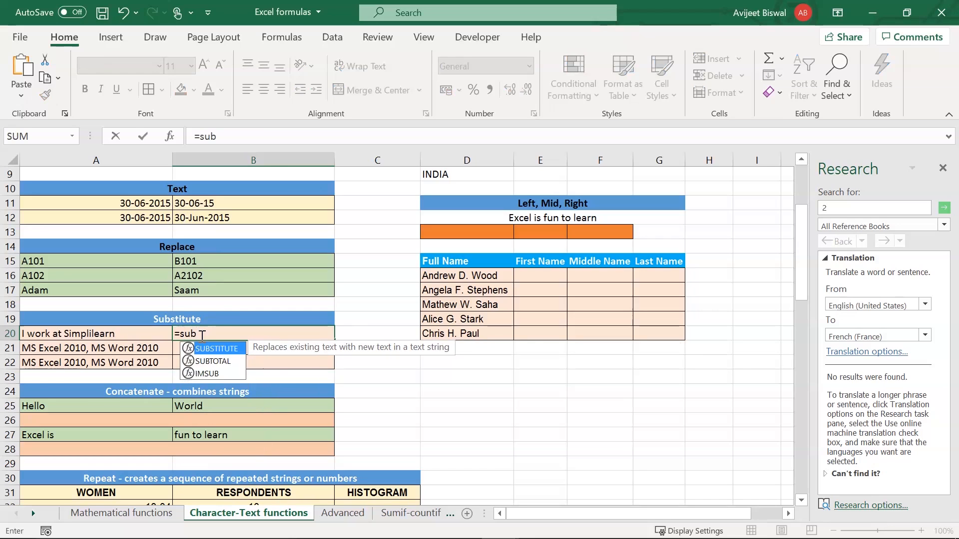
key("Tab")
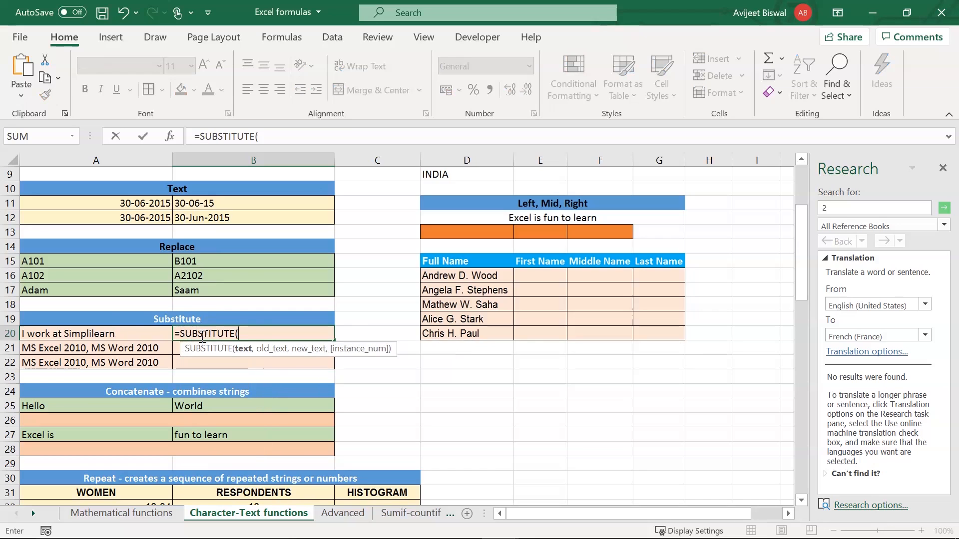
left_click(123, 335)
type(",")
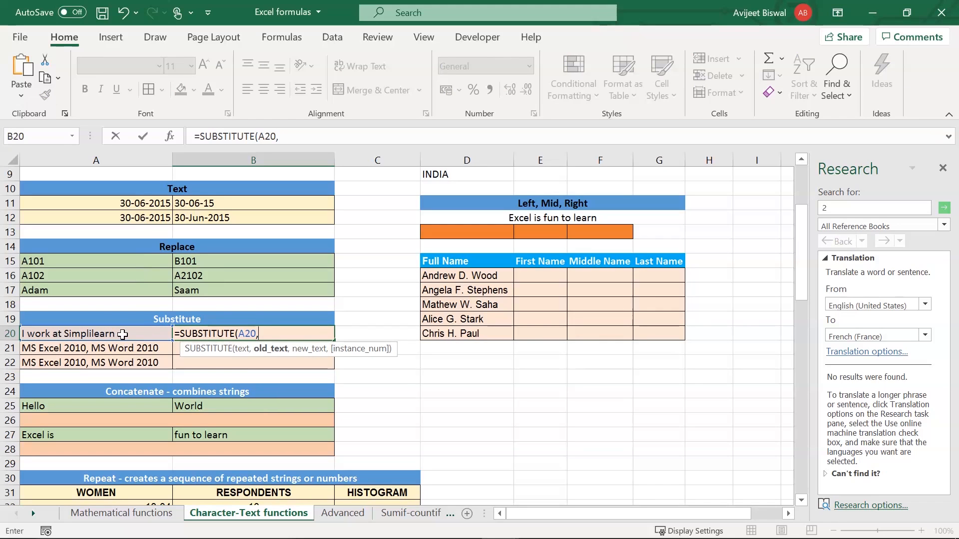
type("\"I work\", \"")
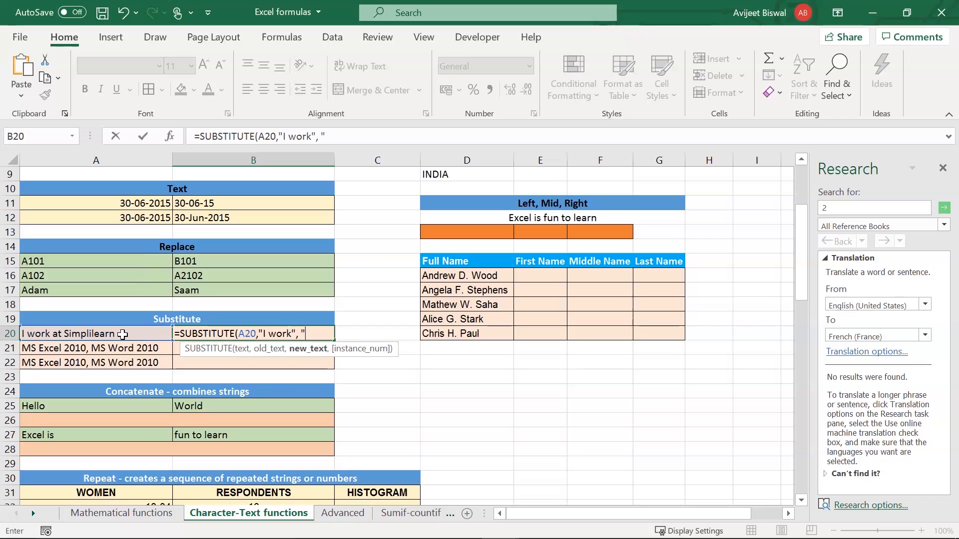
type("He works\")")
key("Return")
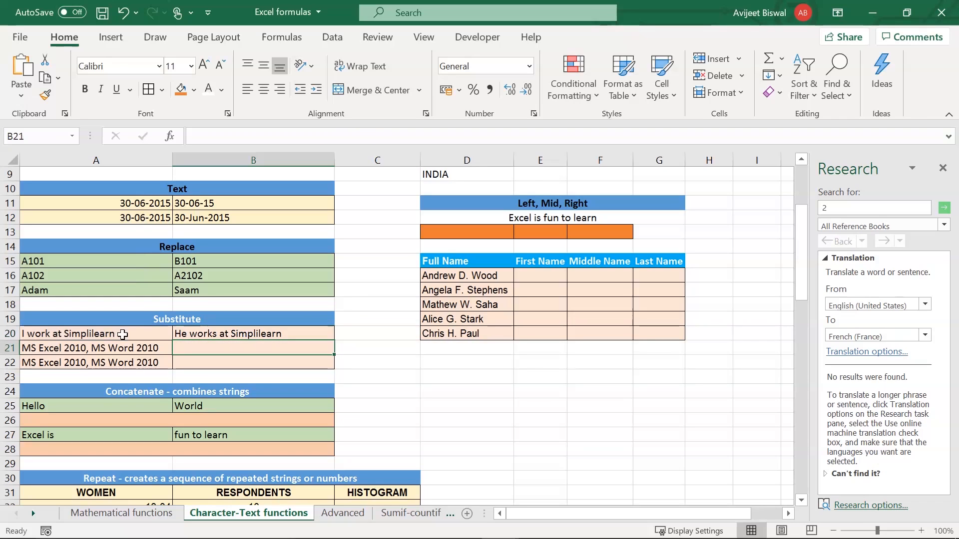
left_click(187, 331)
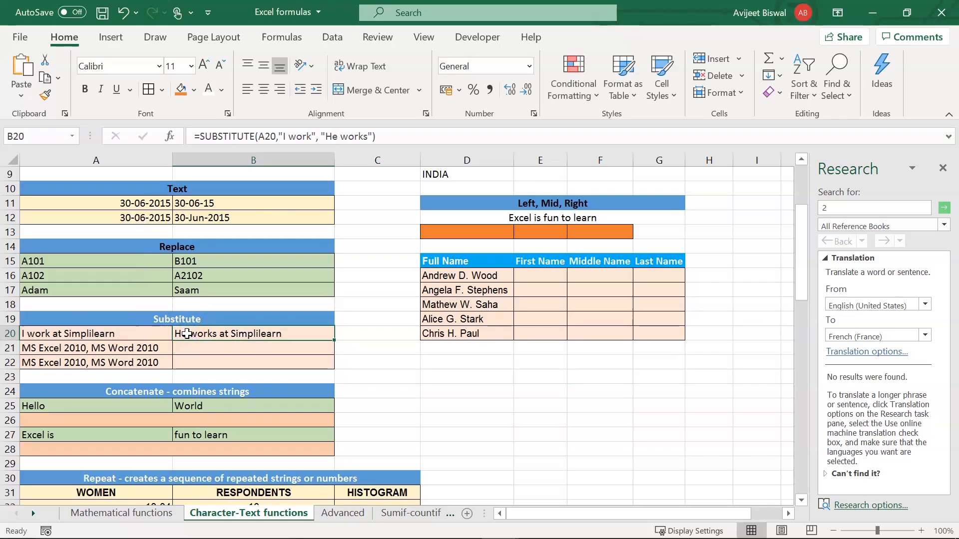
left_click(110, 335)
left_click(189, 336)
- Enter =SUBSTITUTE(A21,2010,2016,2) in B21 to change only the second 2010 to 2016, and compare it with A21
left_click(204, 346)
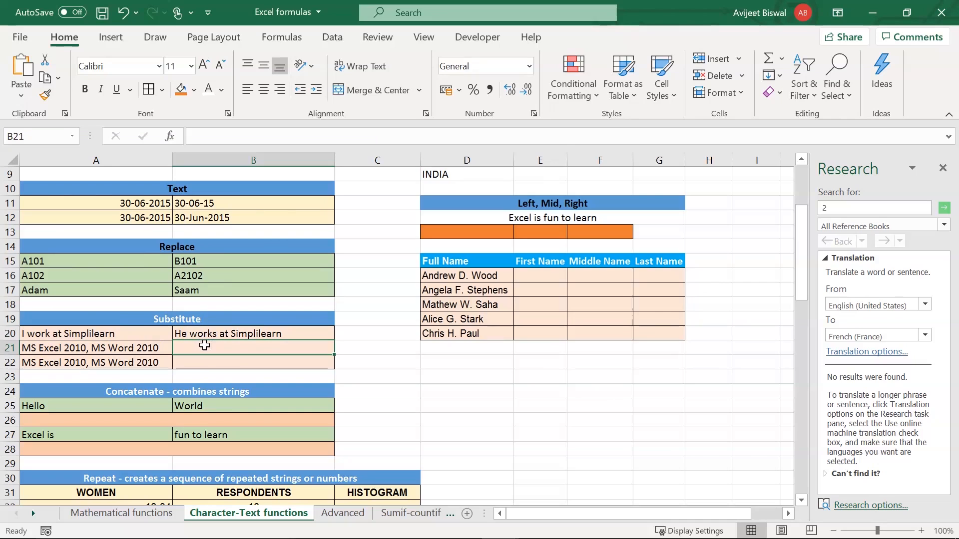
type("=sub")
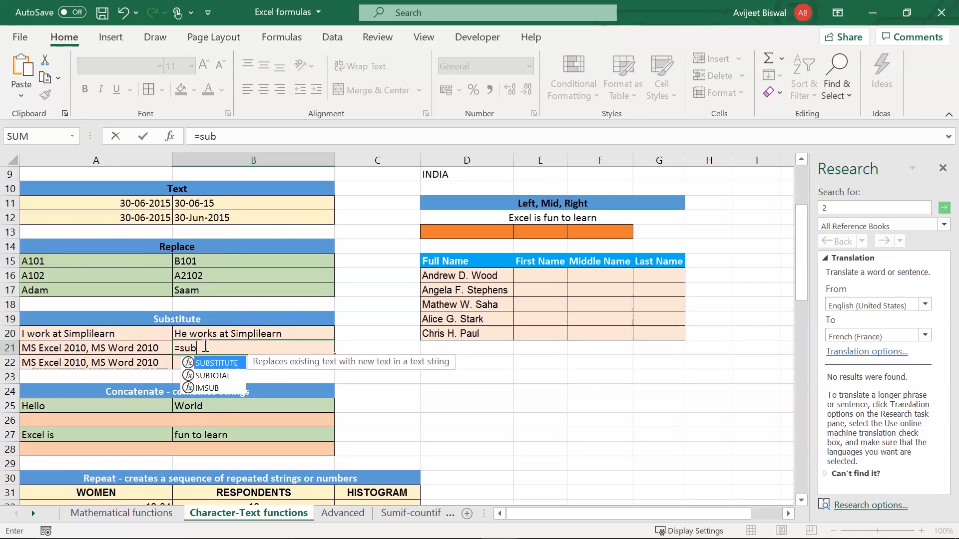
key("Tab")
left_click(91, 350)
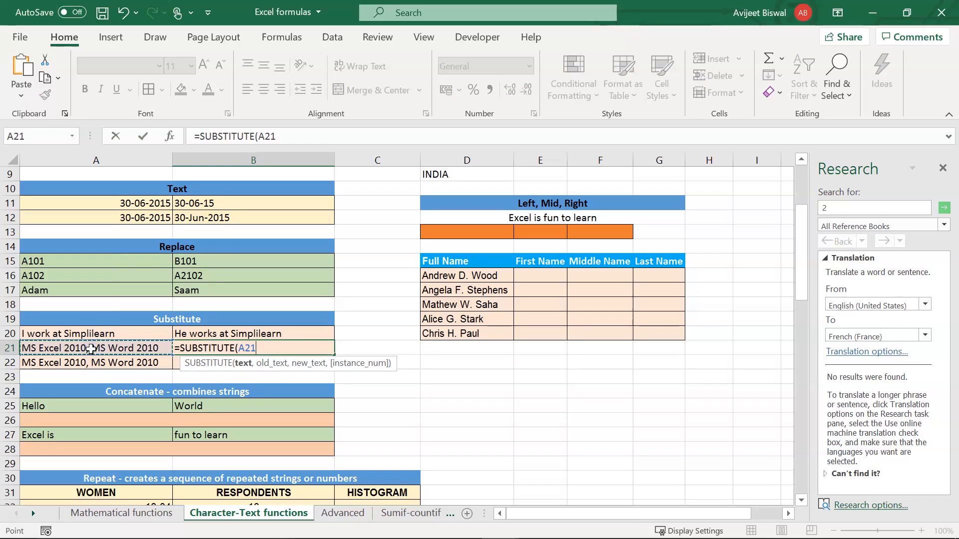
type(",")
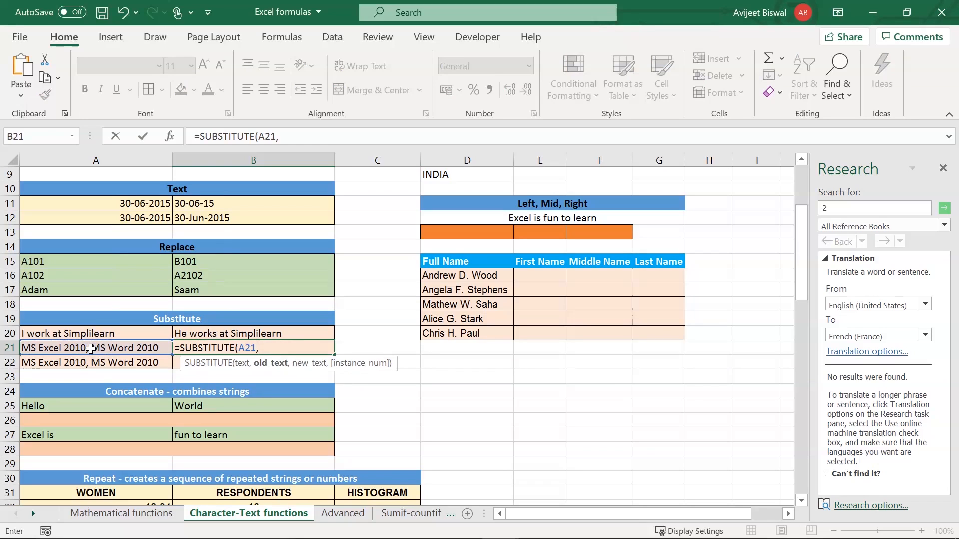
type("2010,2016,")
type("2")
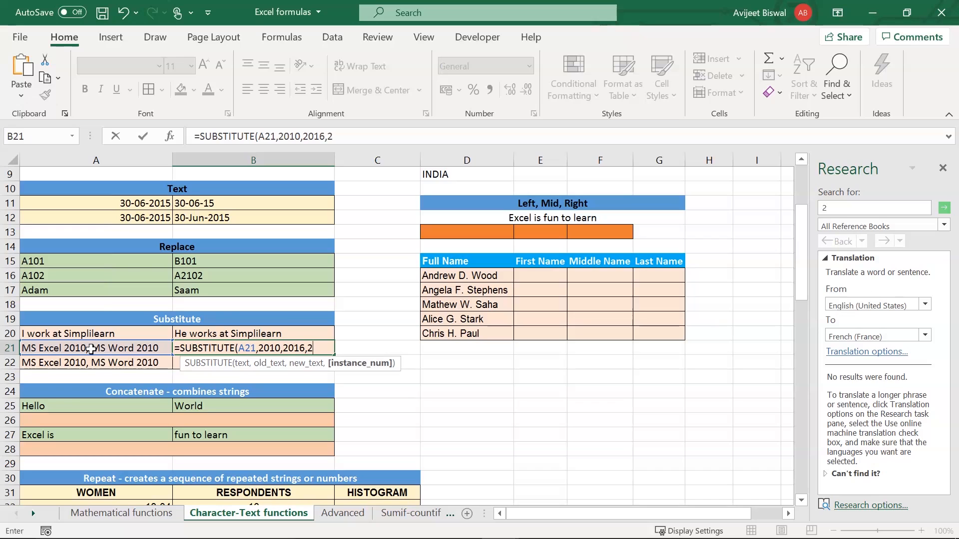
type(")")
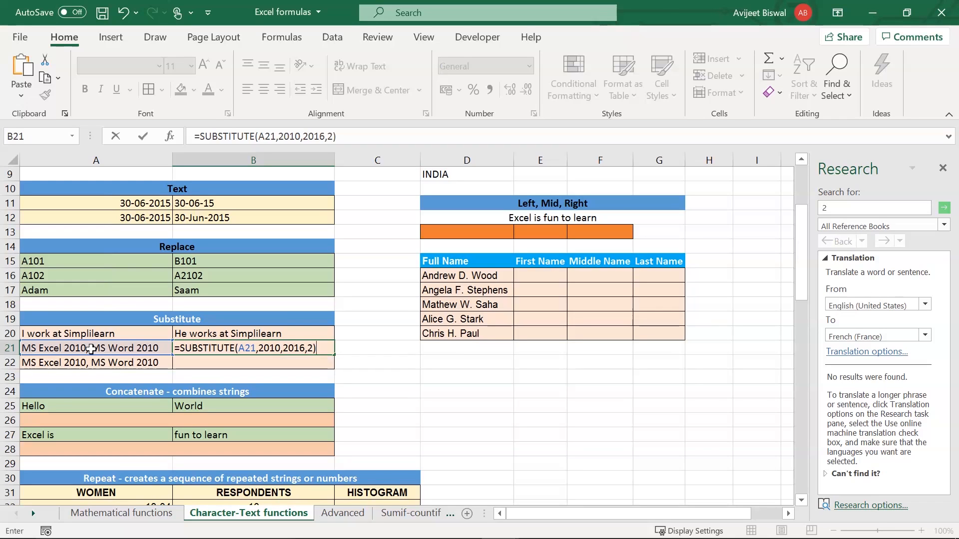
key("Return")
left_click(233, 348)
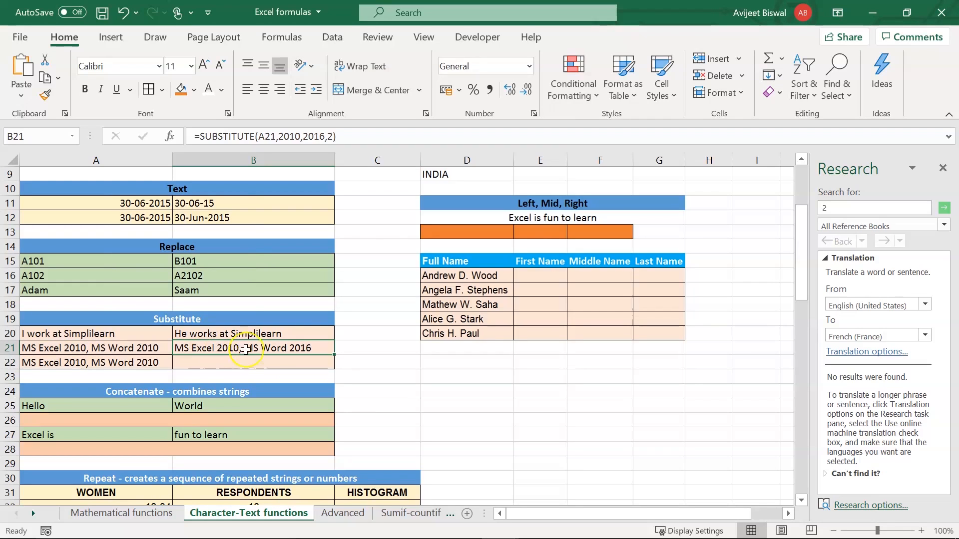
left_click(150, 350)
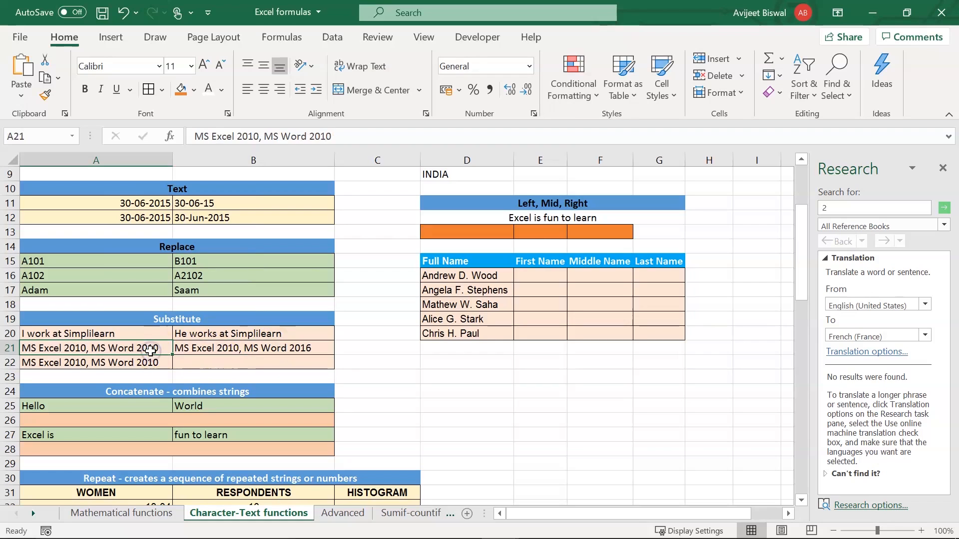
left_click(327, 348)
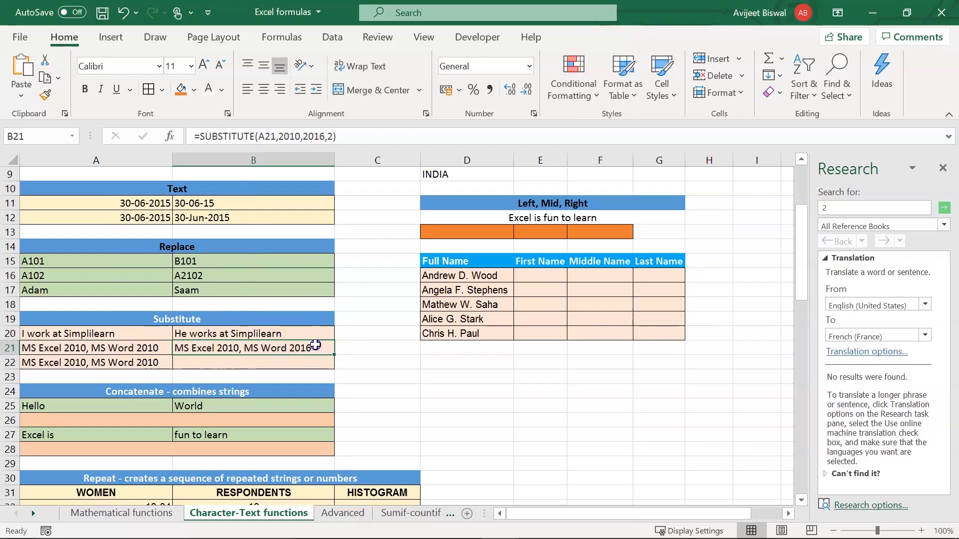
- Enter =SUBSTITUTE(A22,2010,2016) in B22 to change every 2010 to 2016, and compare it with A22
left_click(290, 363)
type("=subs")
key("BackSpace")
type("bs")
key("Tab")
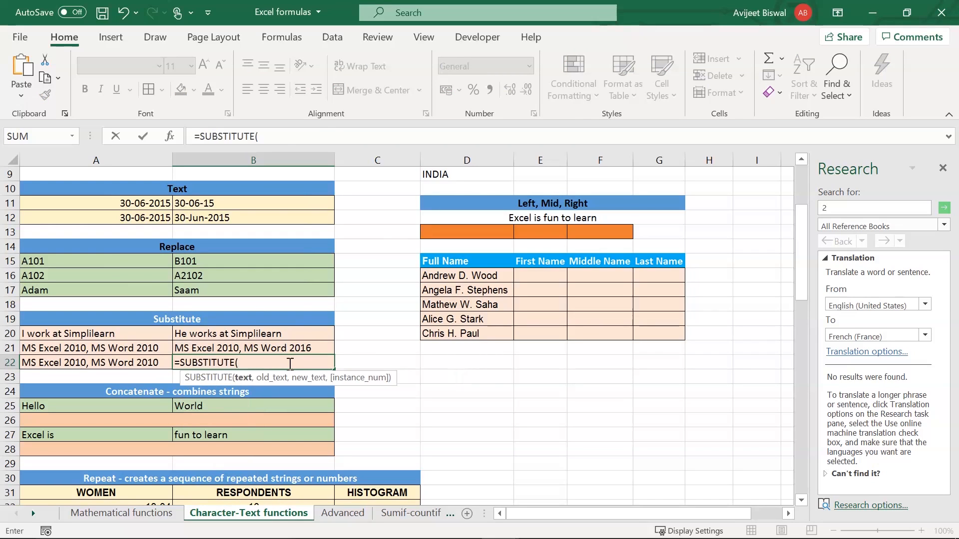
left_click(144, 362)
type(",2")
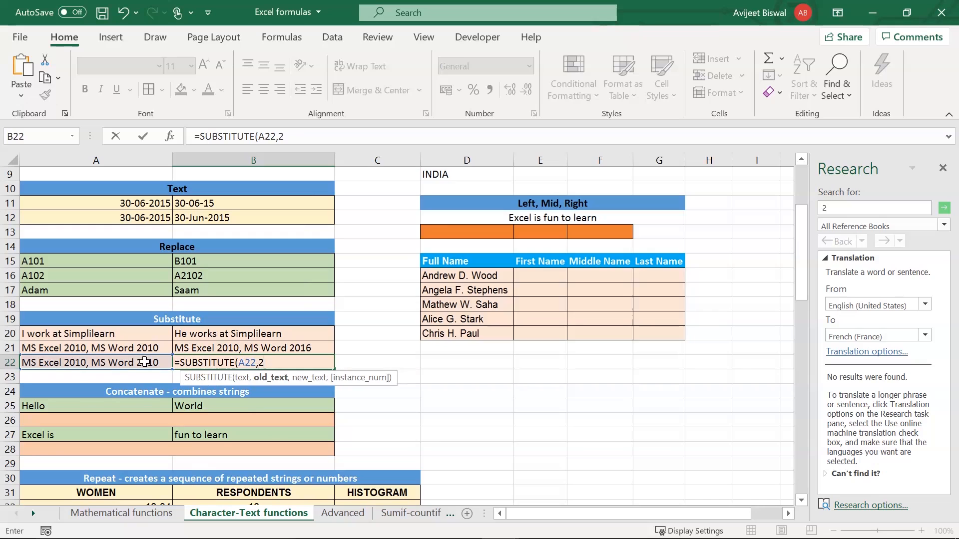
type("010,")
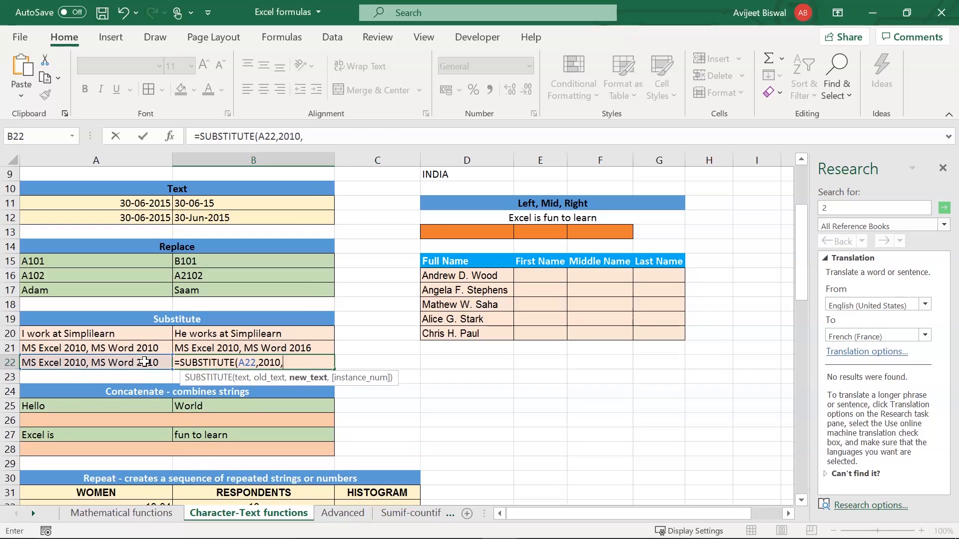
type("2016")
key("Return")
left_click(208, 362)
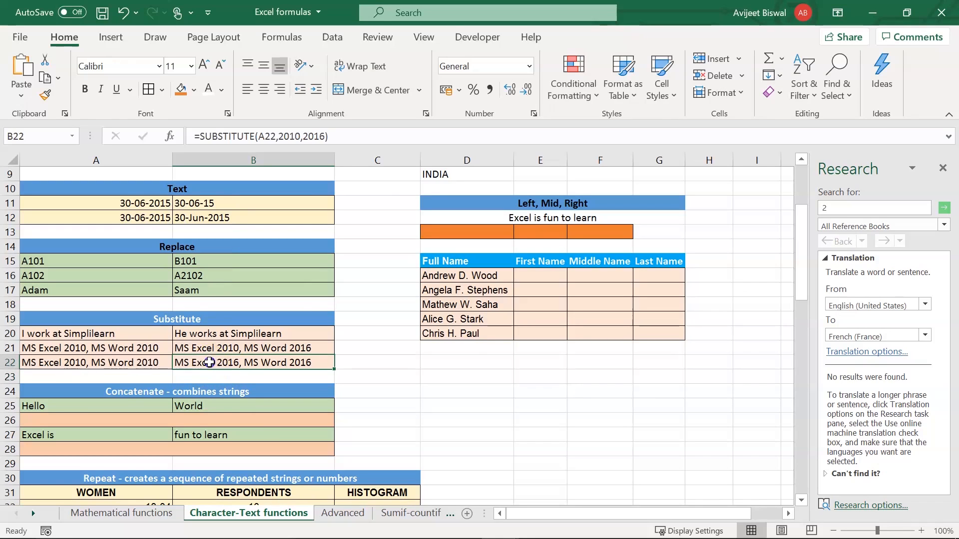
left_click(77, 363)
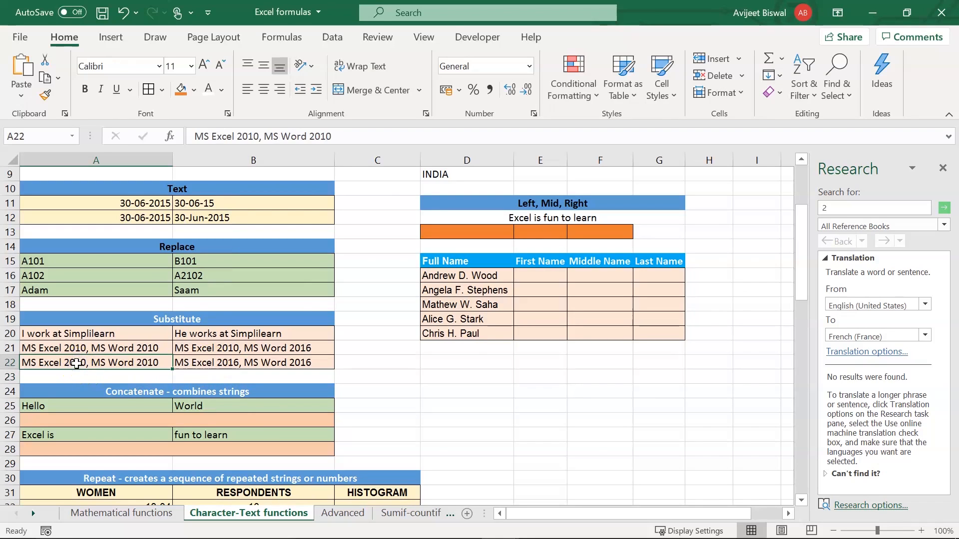
left_click(199, 363)
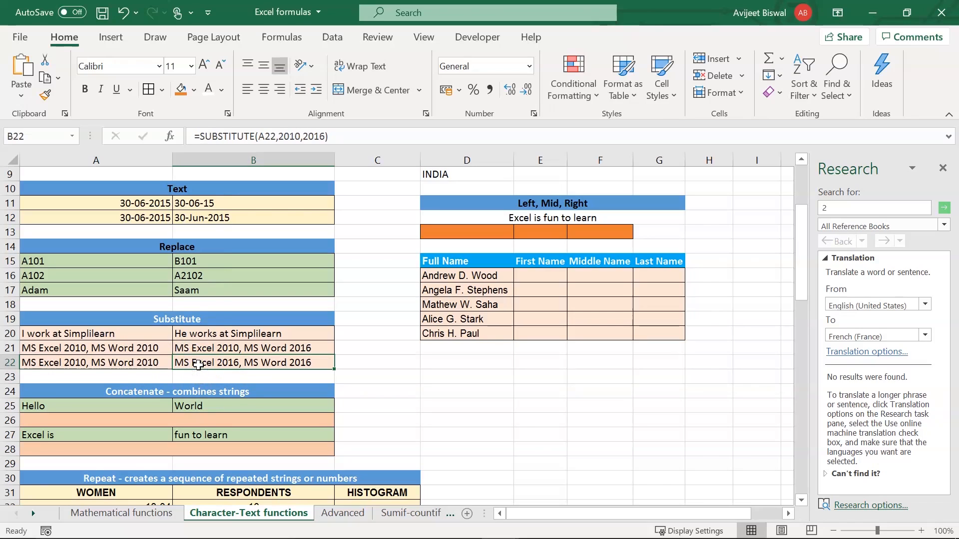
- Under the Concatenate heading, enter =CONCATENATE(A25," ",B25) in merged cell A26 to join Hello and World with a space
left_click(205, 395)
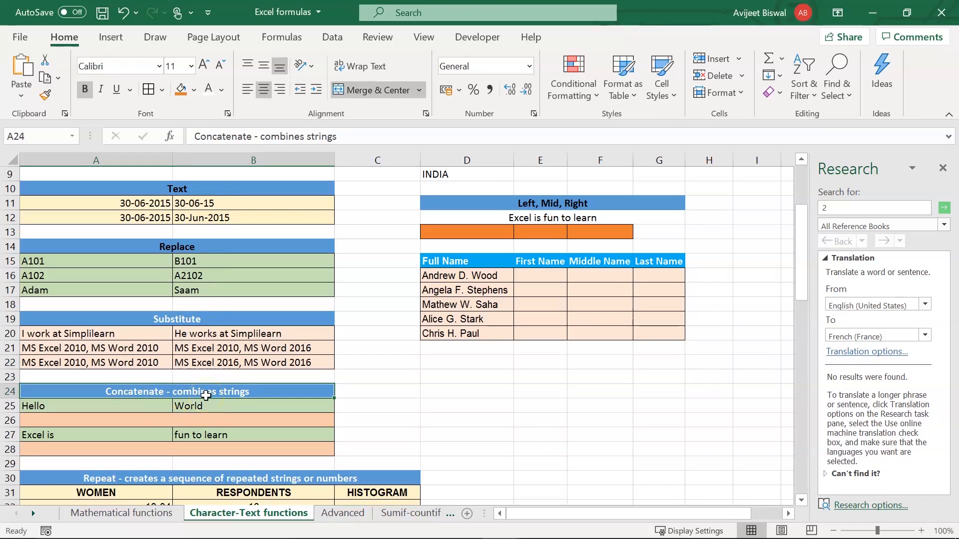
left_click(204, 395)
left_click(140, 408)
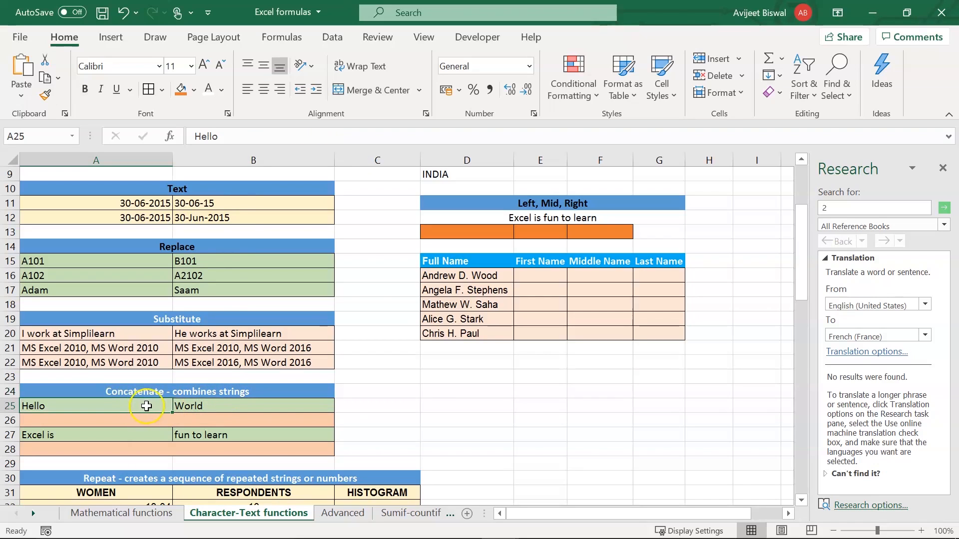
left_click(198, 406)
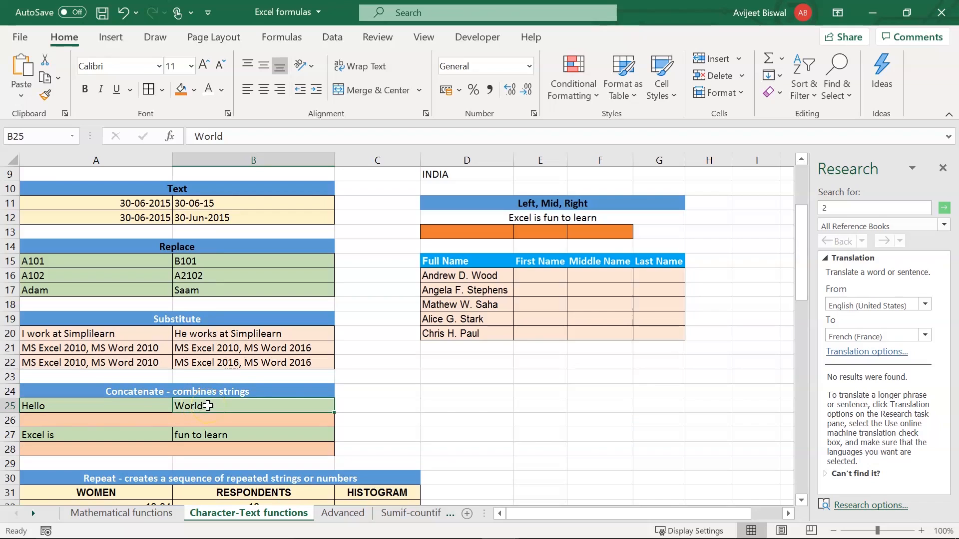
left_click(176, 419)
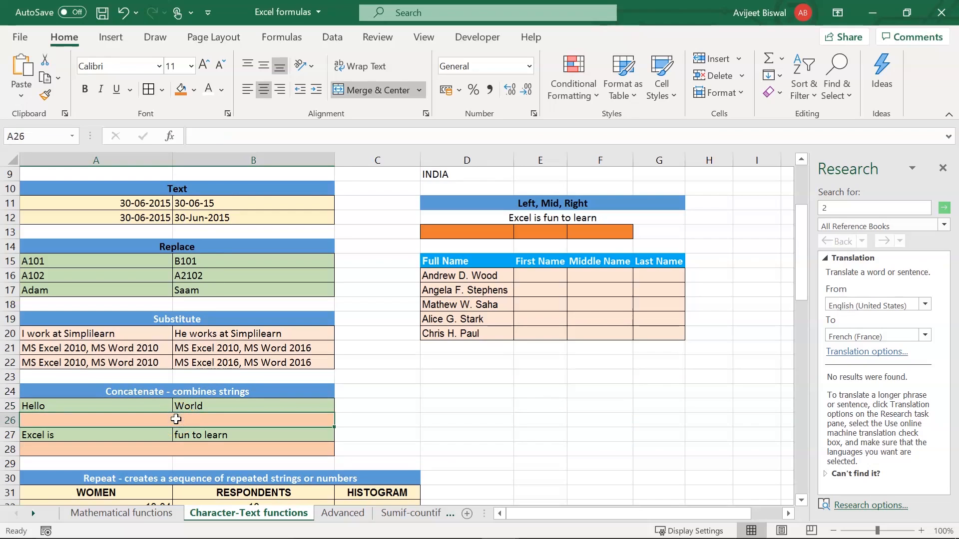
type("=cou")
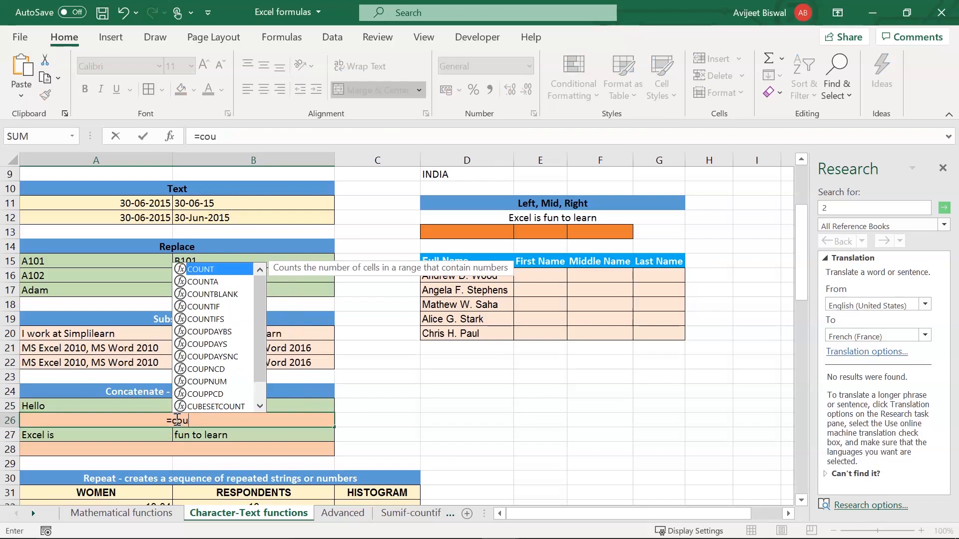
key("BackSpace")
type("ncat")
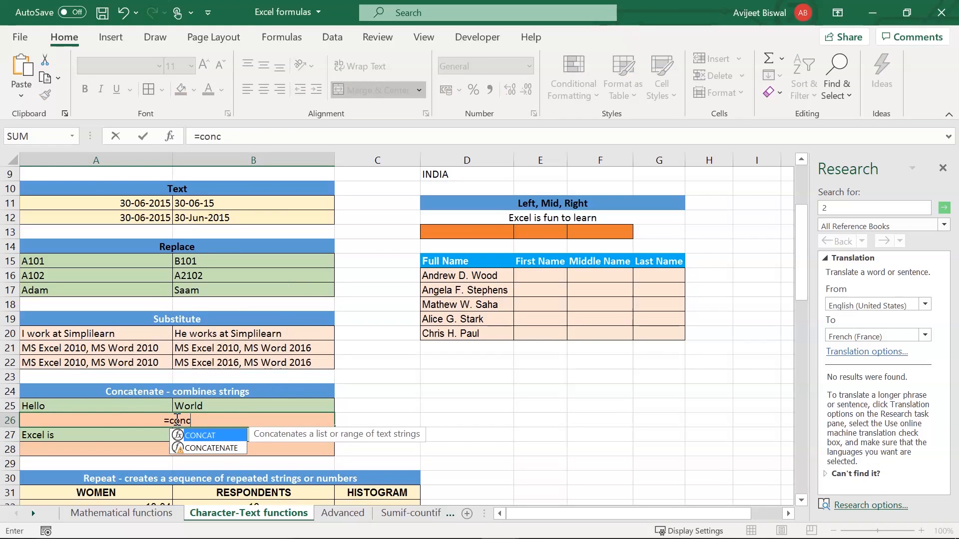
key("Tab")
left_click(135, 408)
left_click(135, 407)
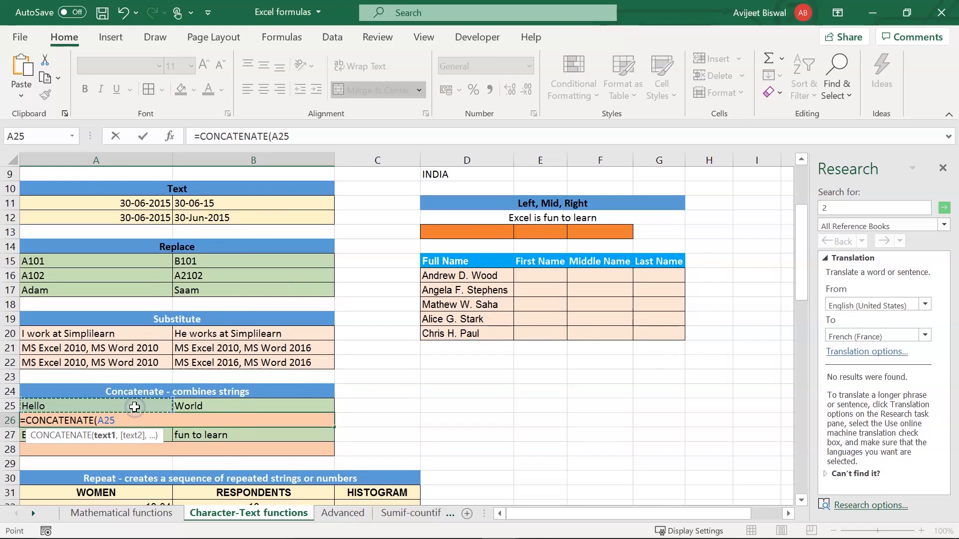
type(",")
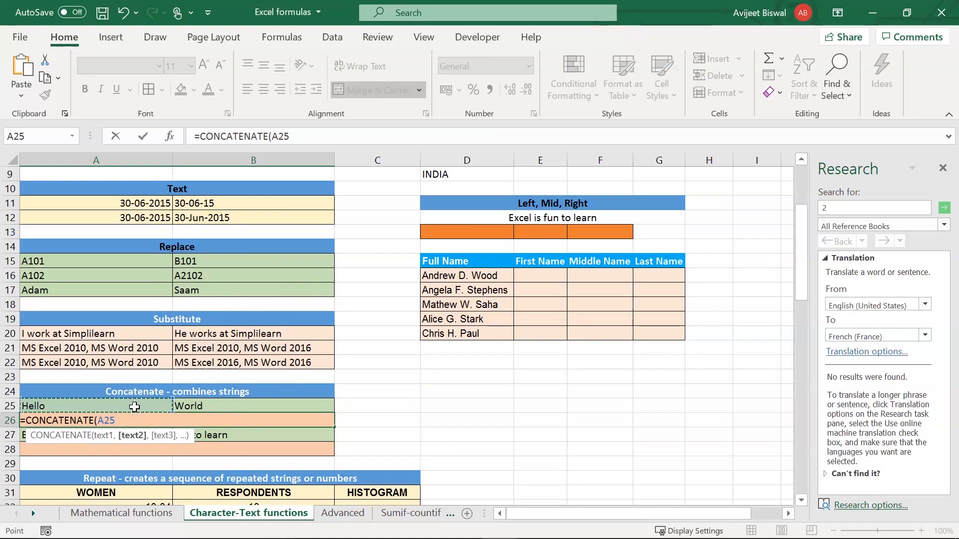
type("\" \",")
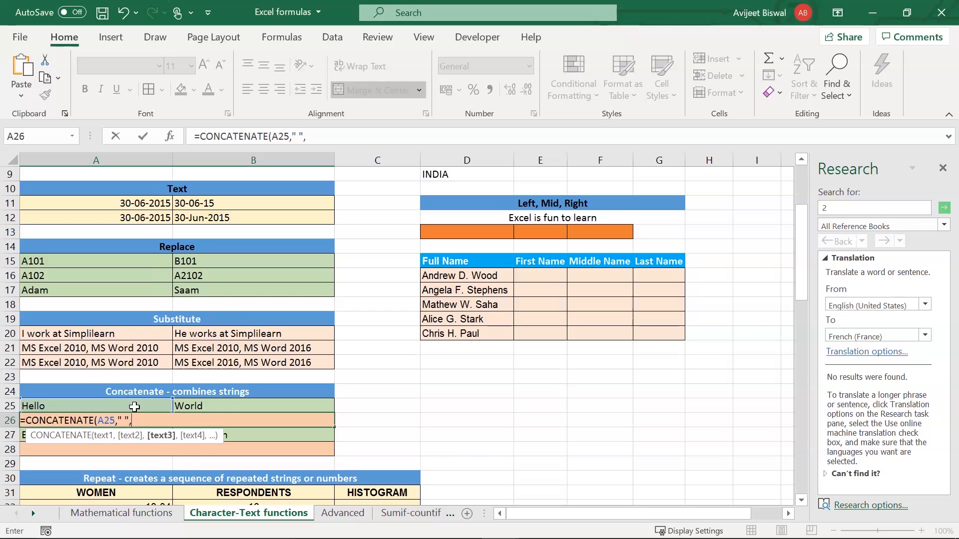
left_click(210, 406)
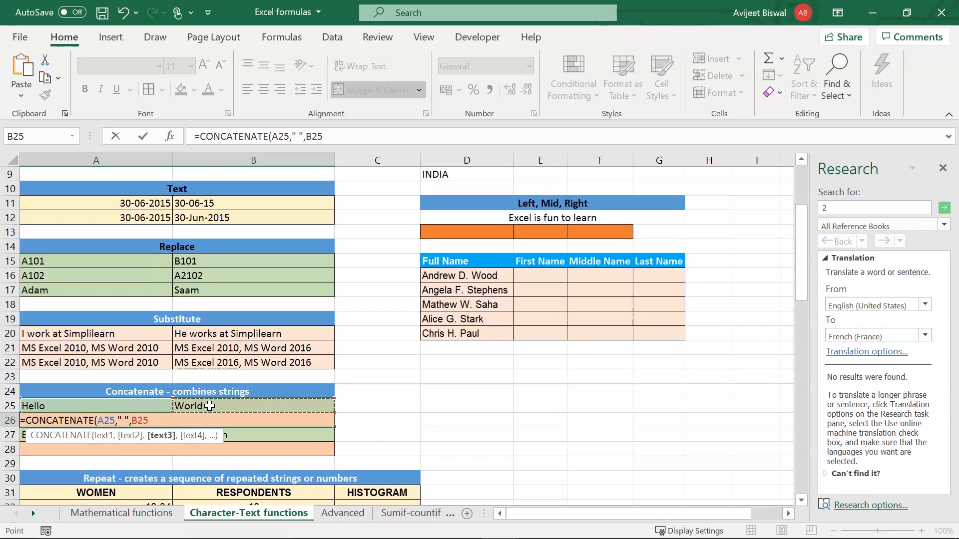
key("Return")
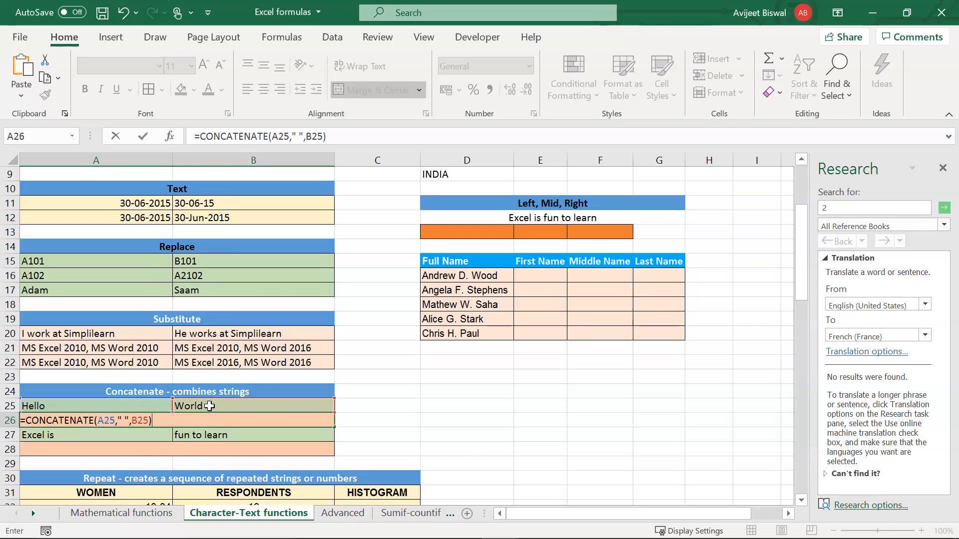
left_click(174, 422)
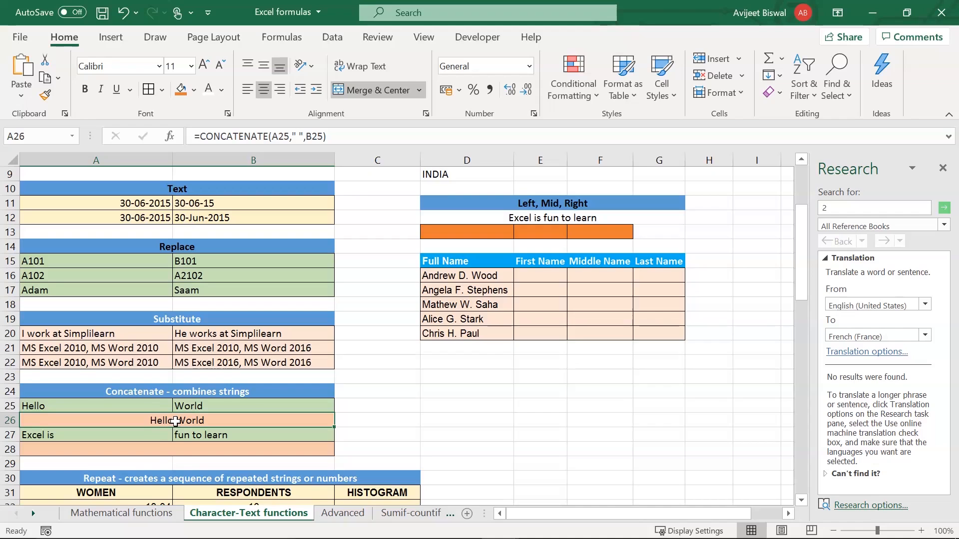
- Enter =CONCATENATE(A27&" "&B27) in merged cell A28 to join the two phrases in row 27 with a space
left_click(170, 448)
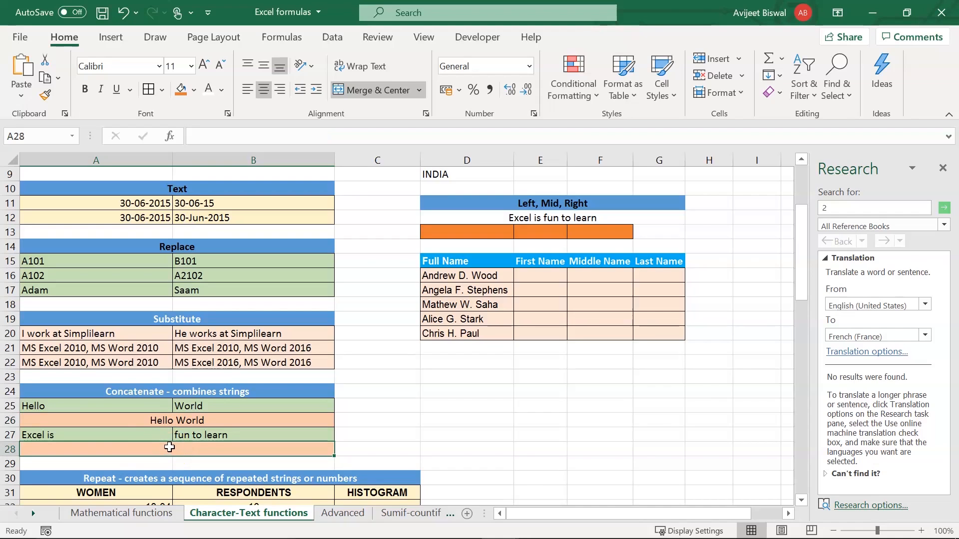
left_click(141, 433)
left_click(202, 435)
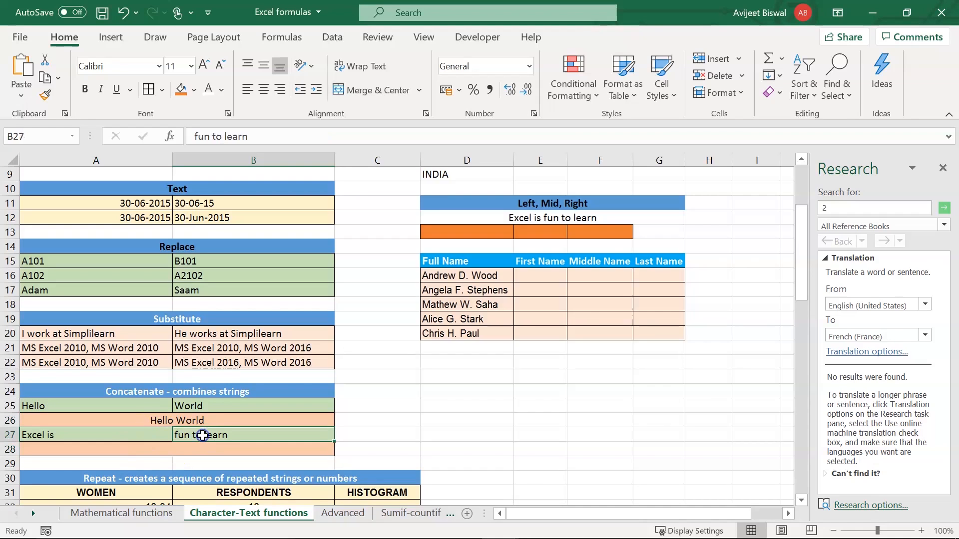
left_click(143, 450)
type("=conc")
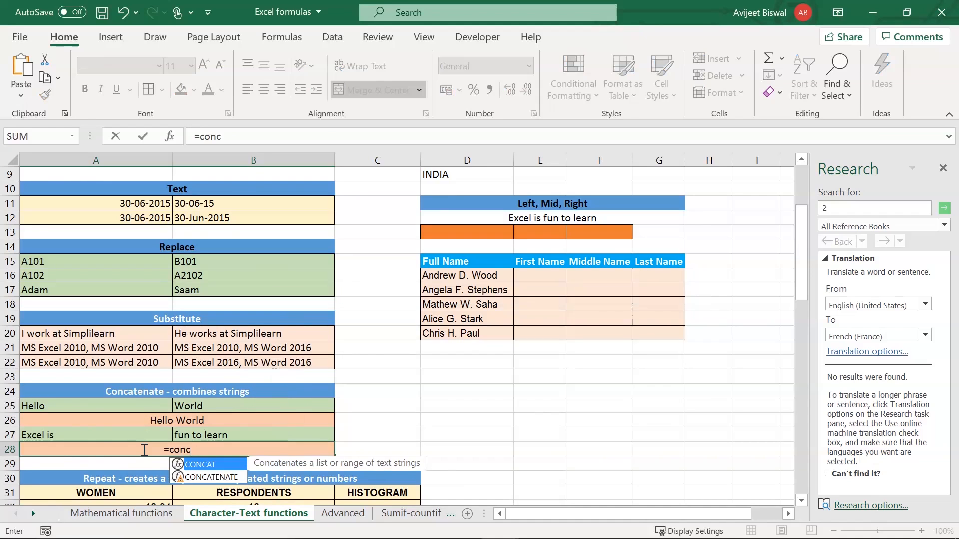
key("Down")
key("Tab")
left_click(86, 434)
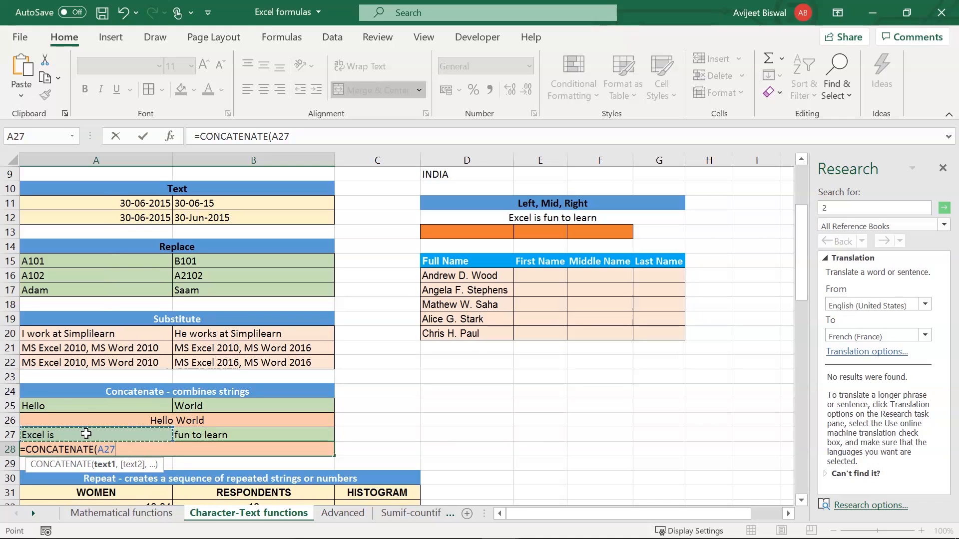
type("&\" \"&")
left_click(216, 435)
key("Return")
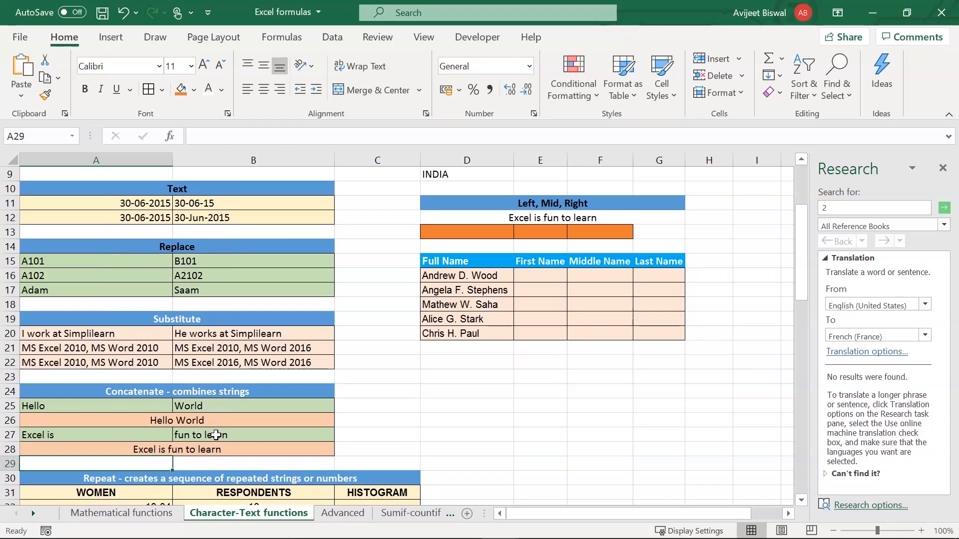
left_click(223, 453)
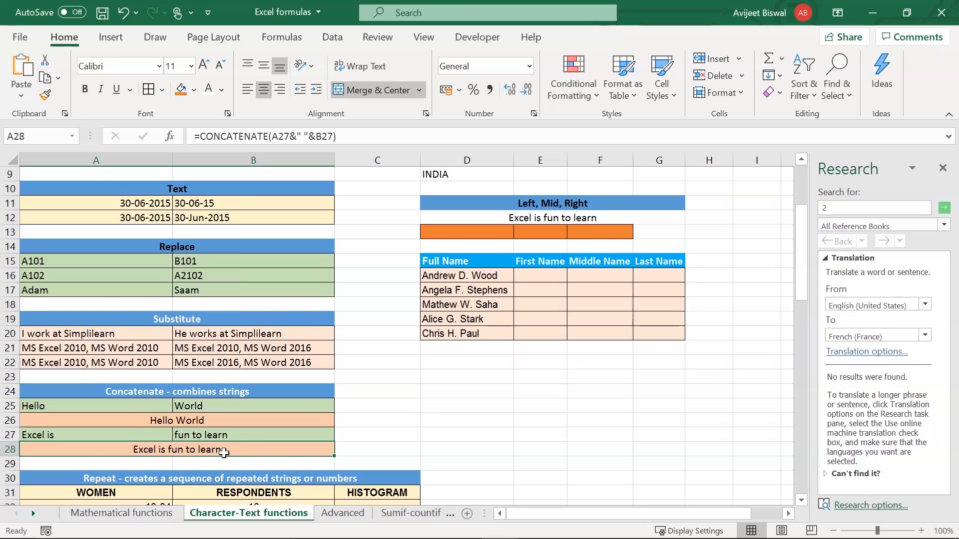
- Under the Repeat heading, enter =REPT("|",B32) in C32 to draw the histogram bar for the 18-34 age group
scroll(224, 452, "down", 3)
left_click(192, 348)
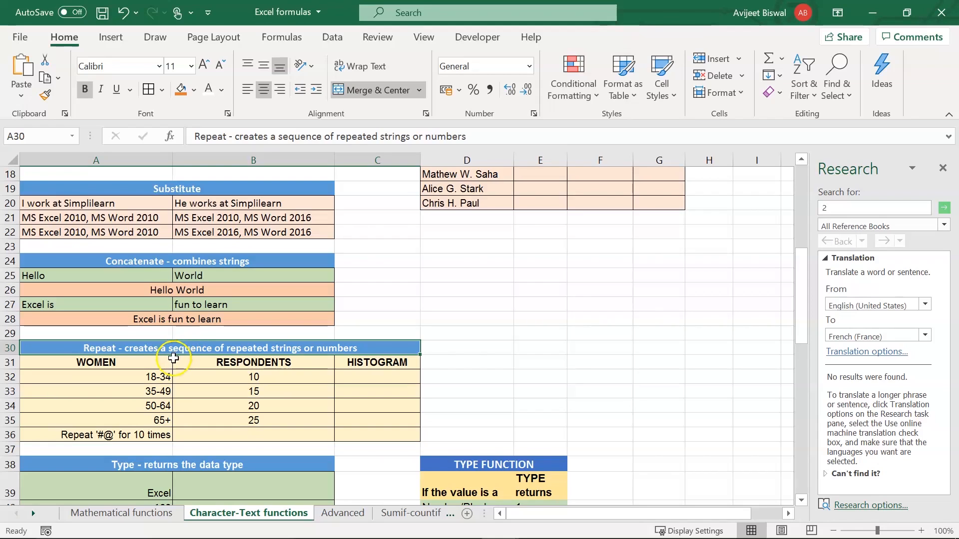
left_click(159, 363)
mouse_move(158, 364)
left_mouse_down()
mouse_move(156, 415)
mouse_move(155, 378)
left_mouse_up()
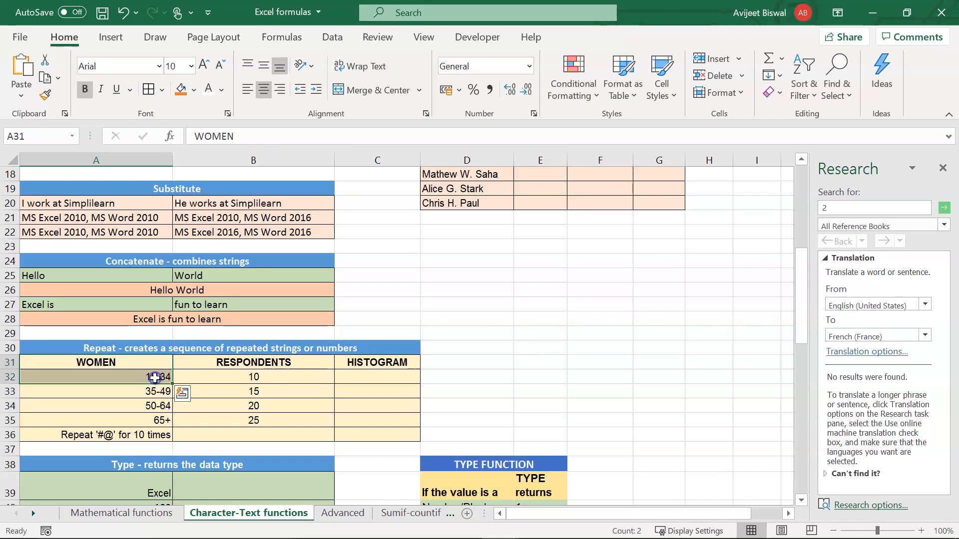
left_click(154, 379)
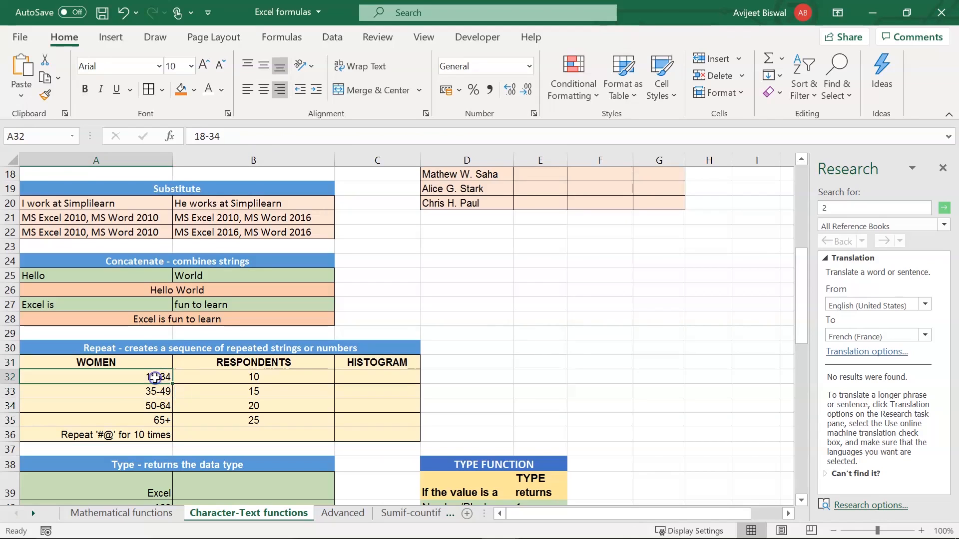
left_click(248, 378)
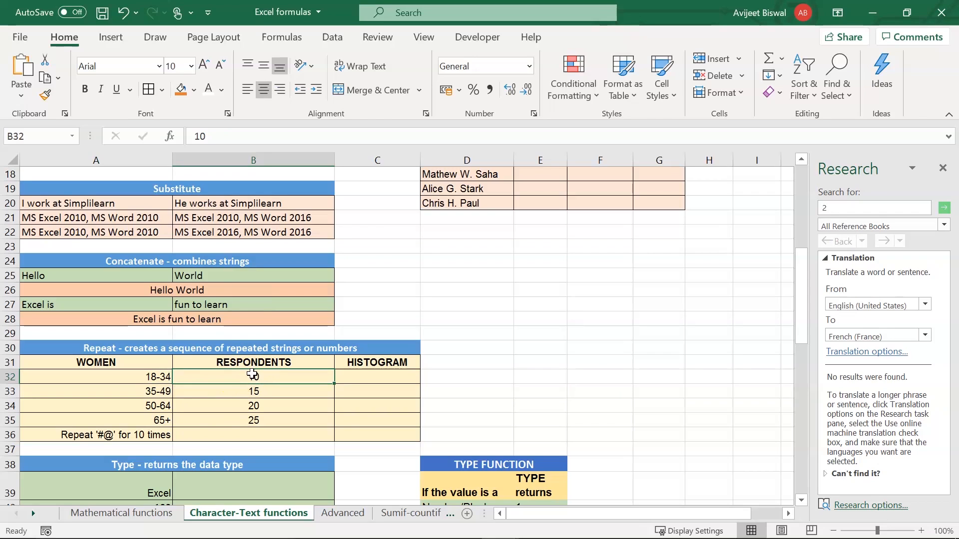
left_click(344, 380)
type("=rep")
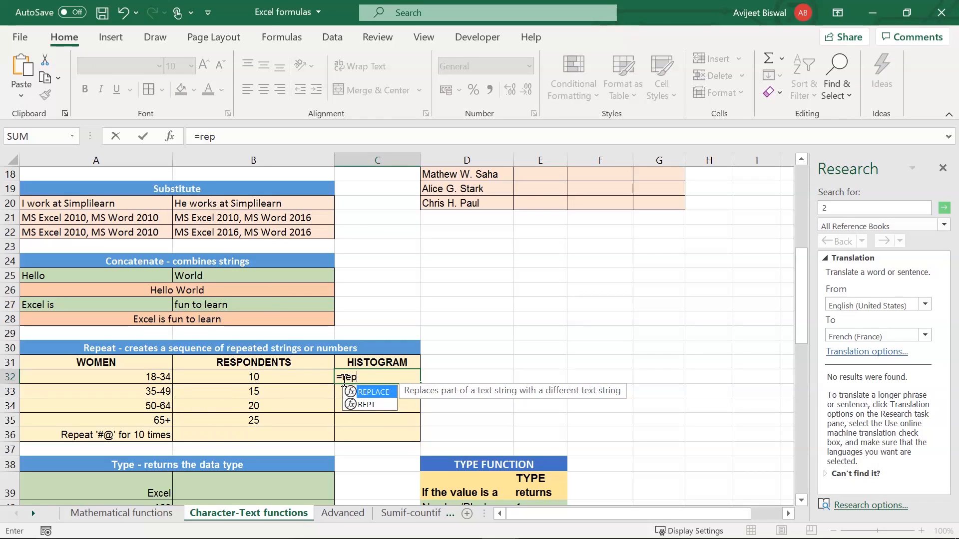
key("Down")
key("Tab")
type("\"|\",")
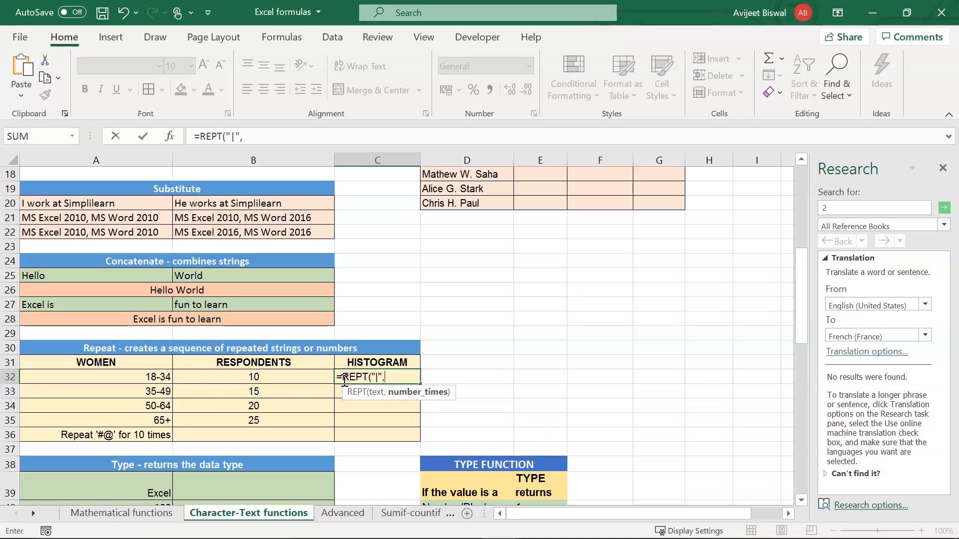
left_click(232, 379)
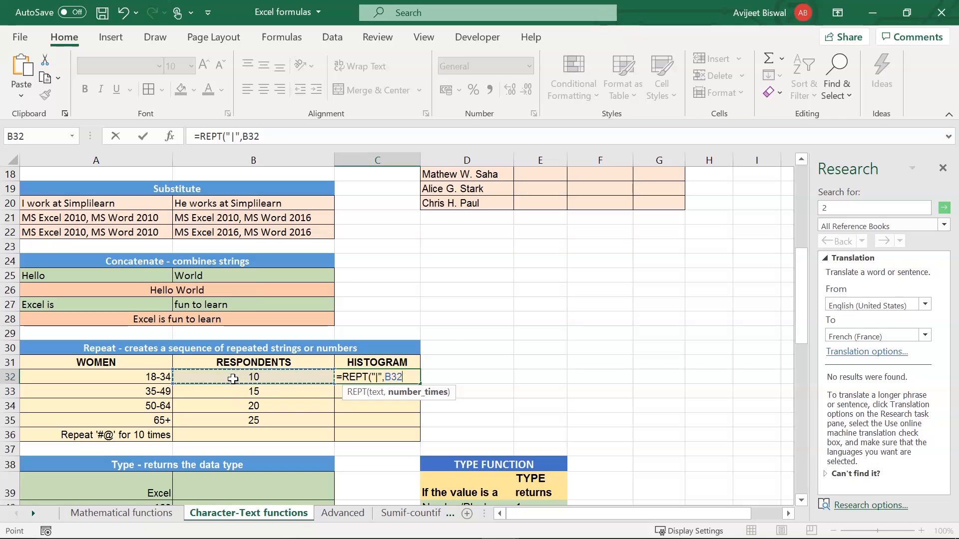
type(")")
key("Return")
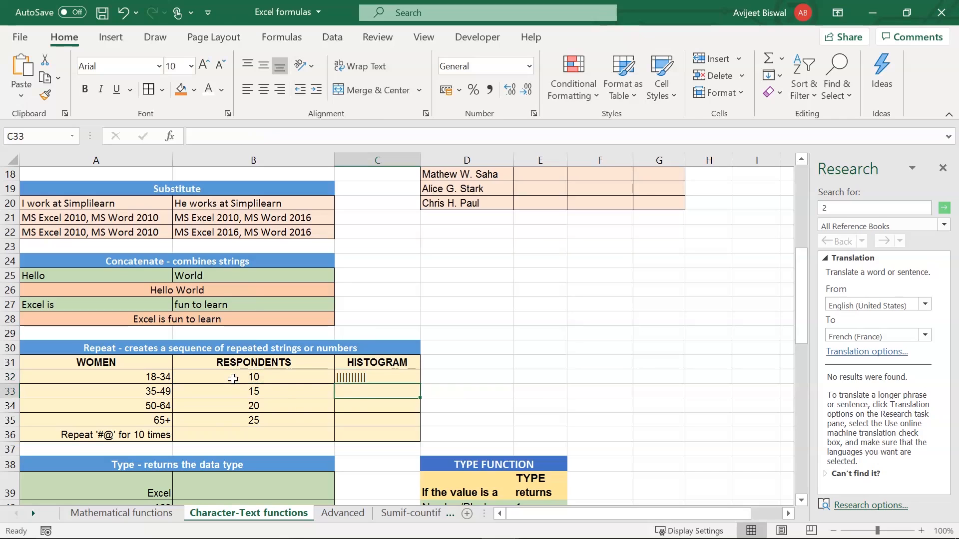
- Fill the REPT formula from C32 down to C35 and review the histogram bars for all four age groups
left_click(354, 379)
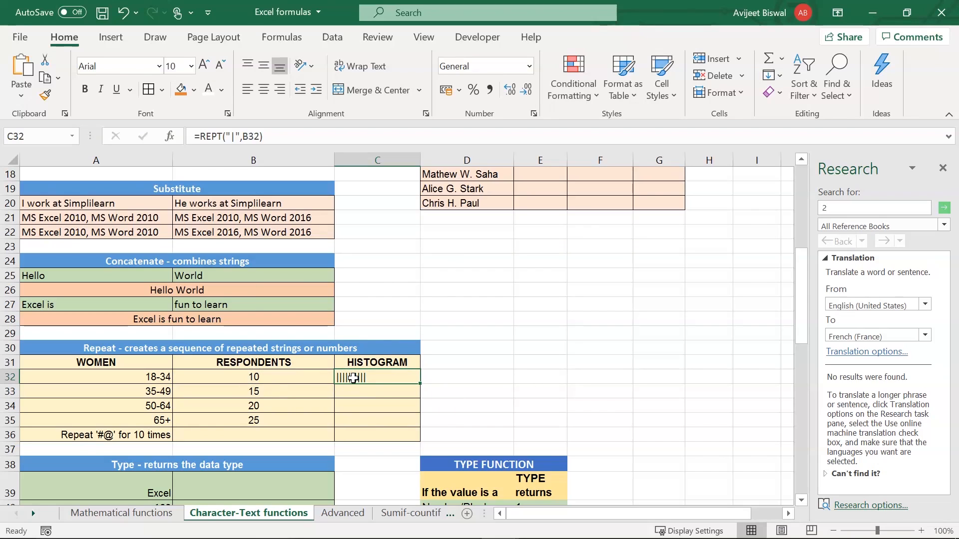
left_click(377, 380)
left_click_drag(420, 384, 415, 422)
left_click(468, 370)
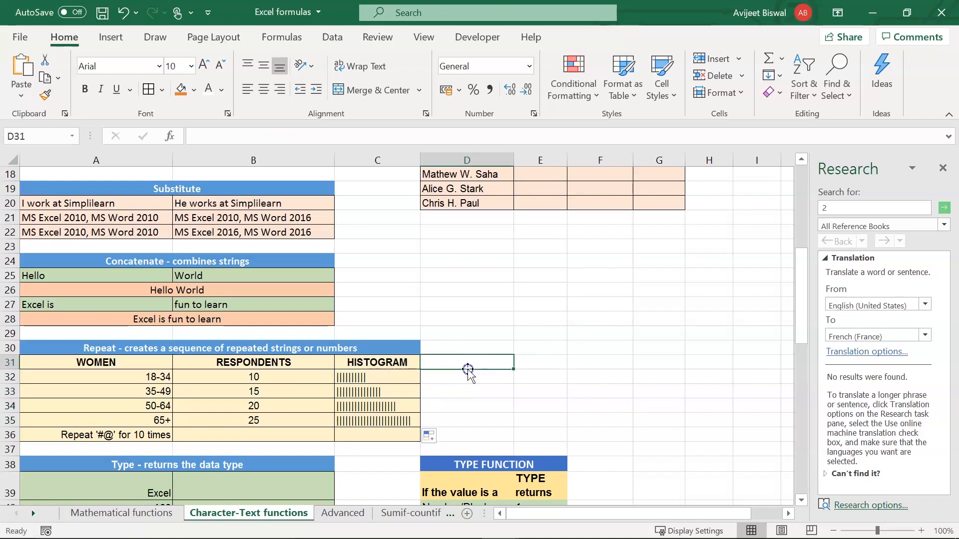
left_click_drag(356, 378, 356, 413)
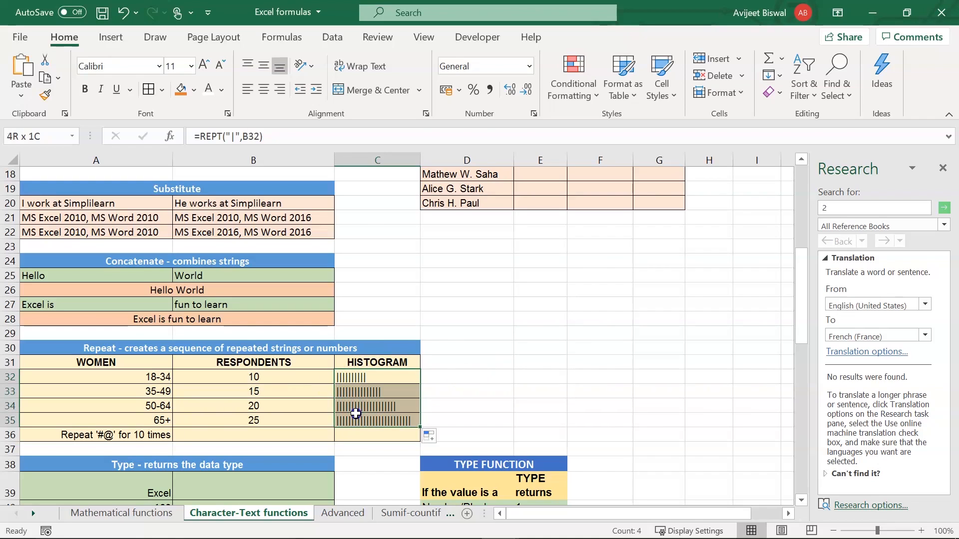
- Enter =REPT("#@", 10) in B36 to repeat the #@ string ten times
left_click(242, 434)
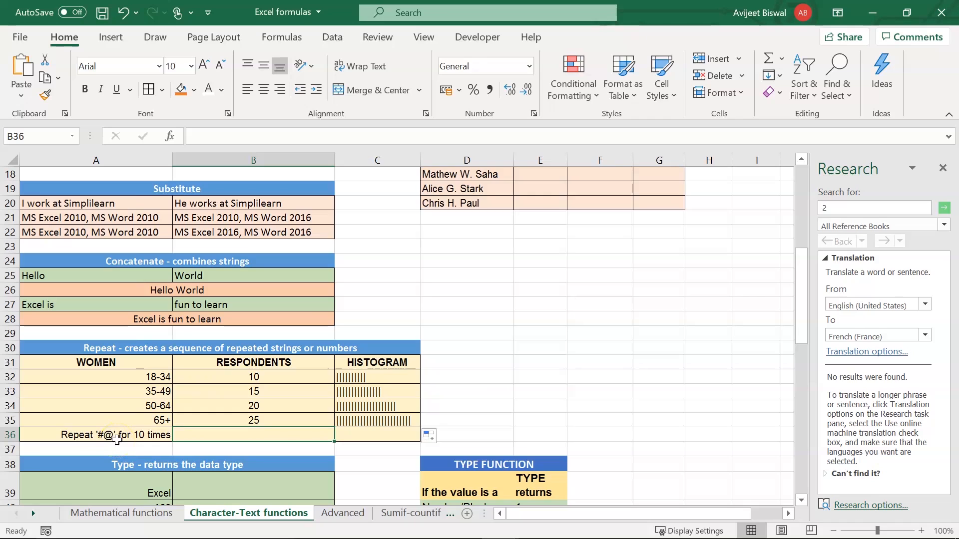
type("=rept(\"#@\",")
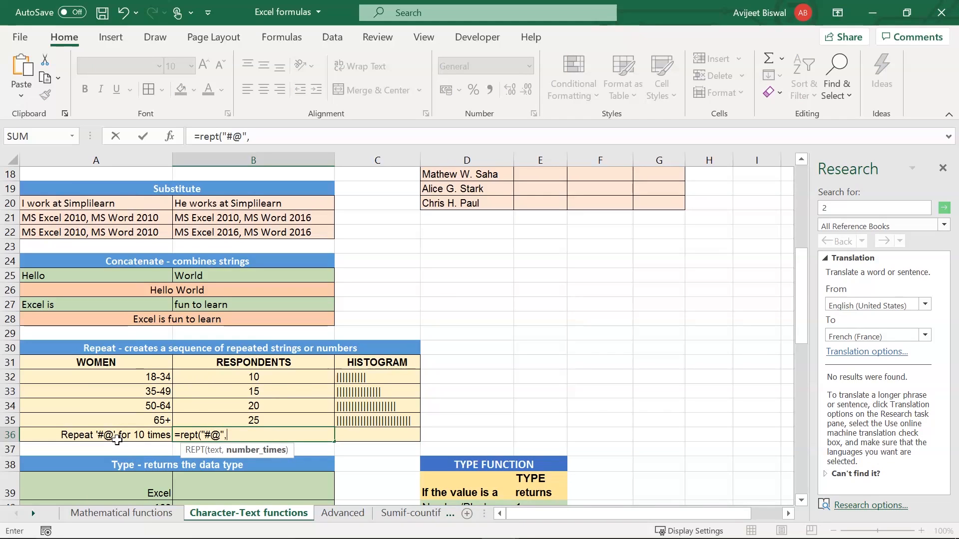
type(" 10)")
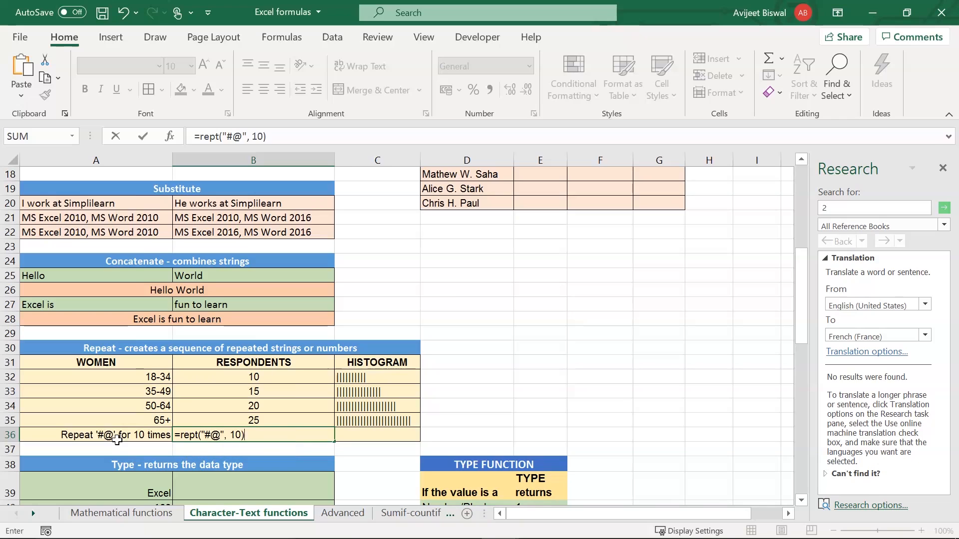
key("Return")
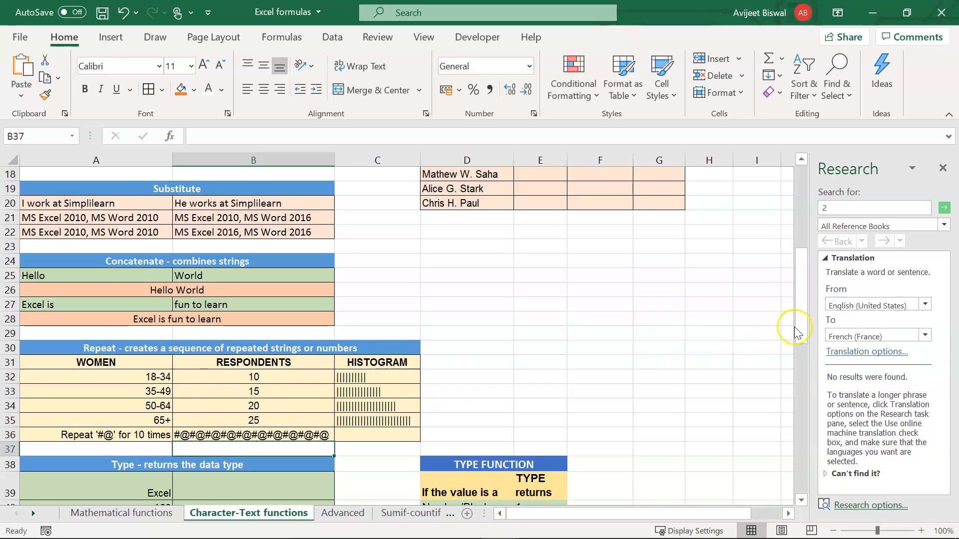
- Examine the Type heading and the TYPE FUNCTION reference table, matching each kind of value in column D with its return code in column E
left_click_drag(798, 331, 797, 379)
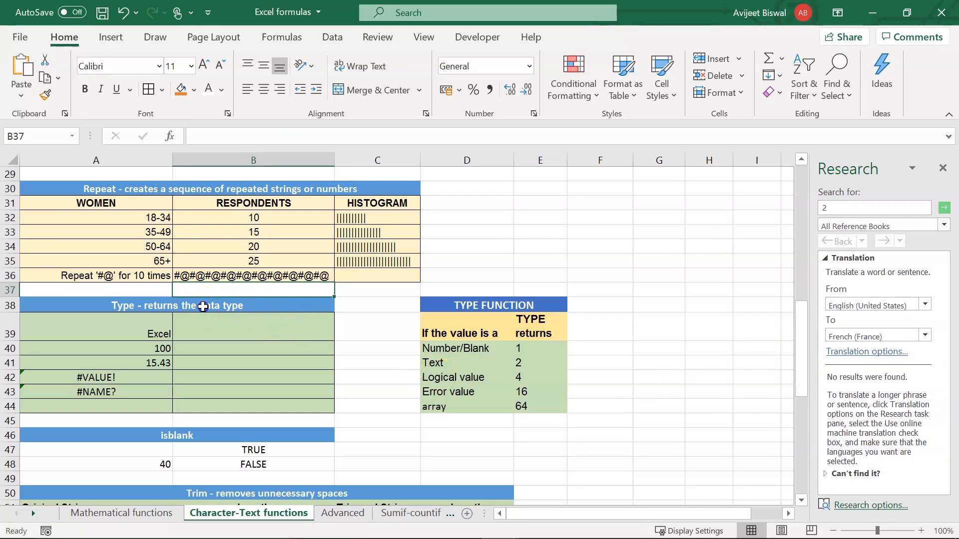
left_click(203, 306)
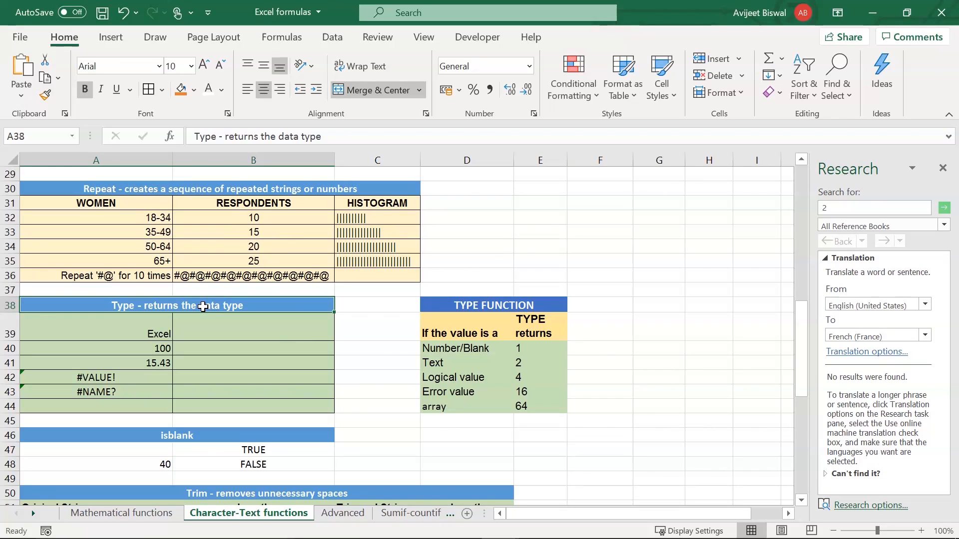
left_click(467, 303)
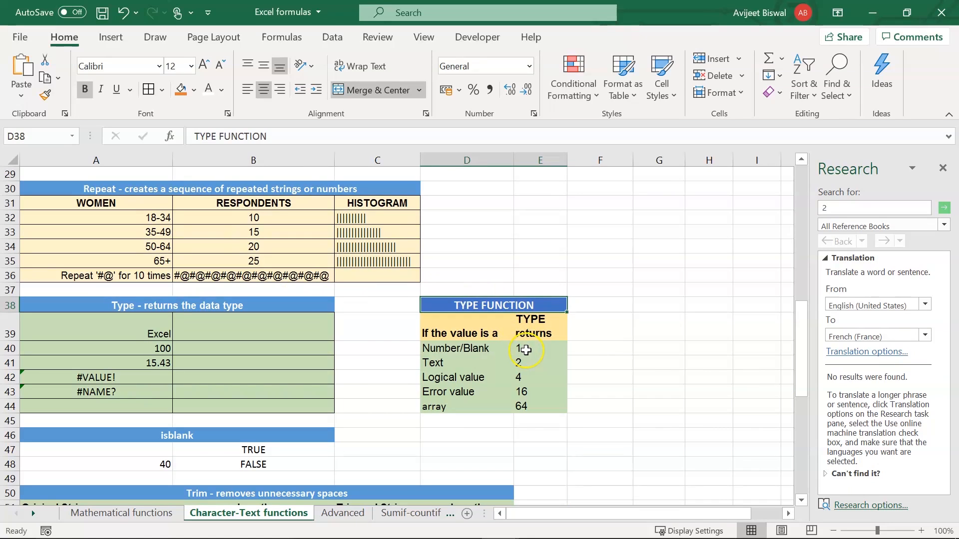
left_click(526, 350)
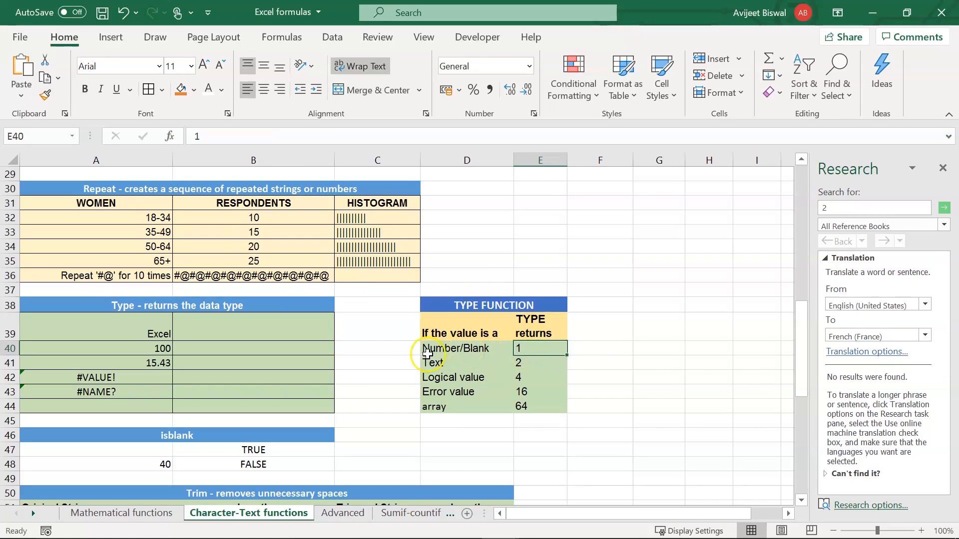
left_click(445, 349)
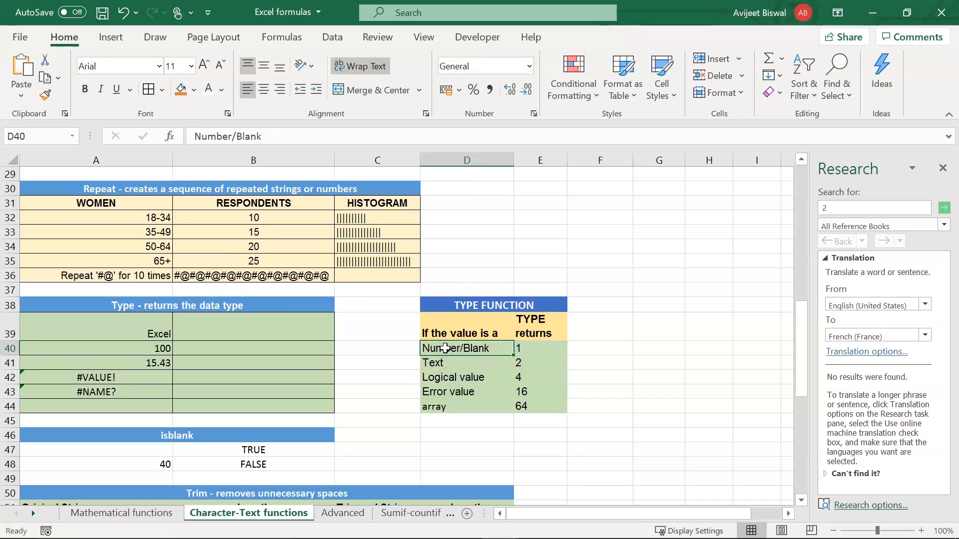
left_click(522, 364)
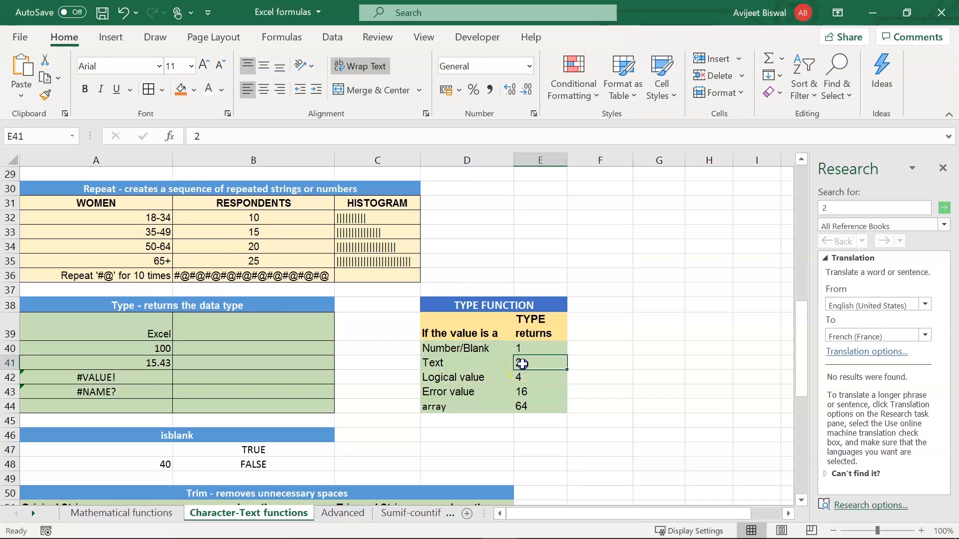
left_click(474, 364)
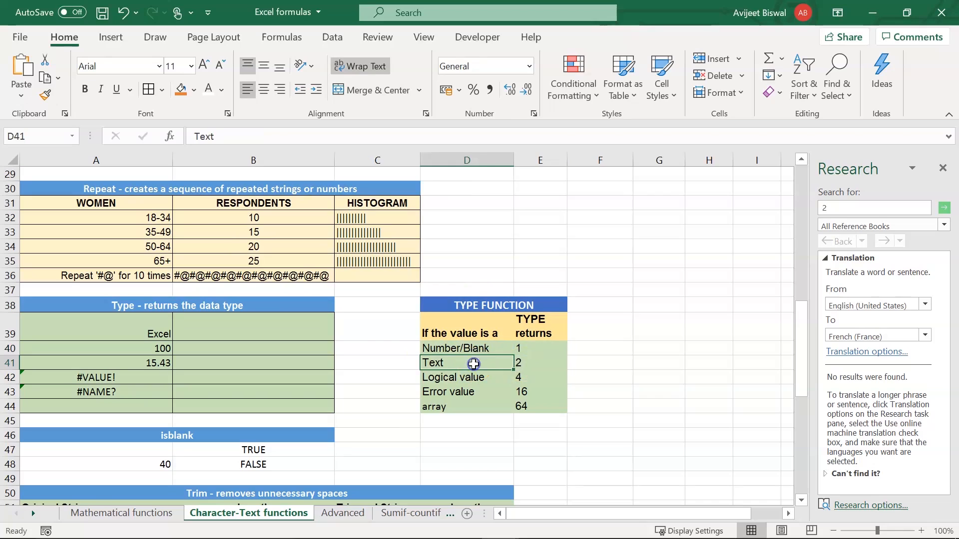
left_click(521, 377)
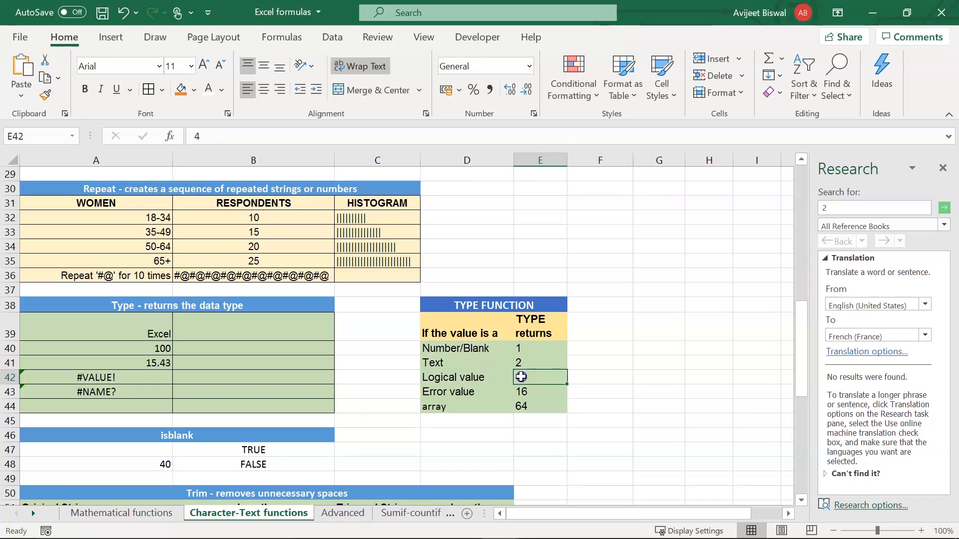
left_click(461, 378)
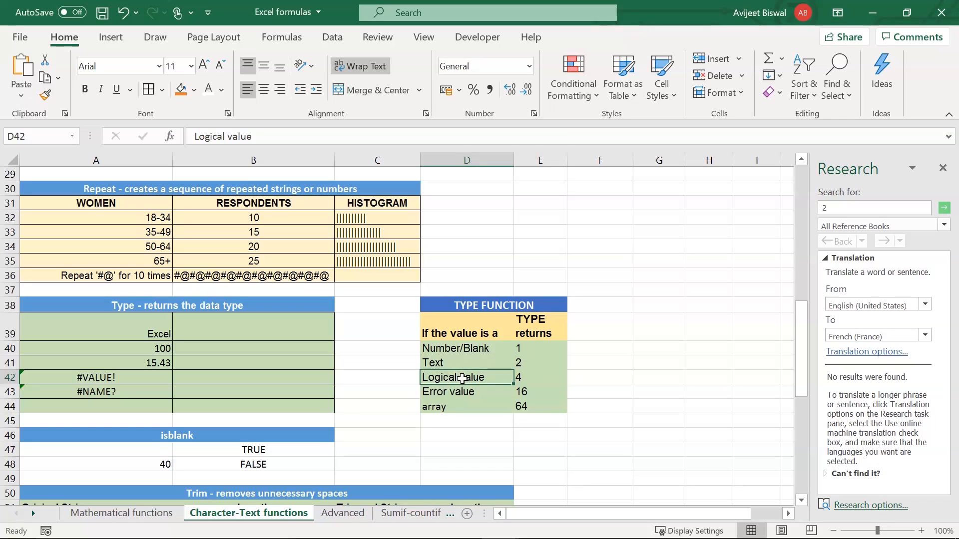
left_click(460, 392)
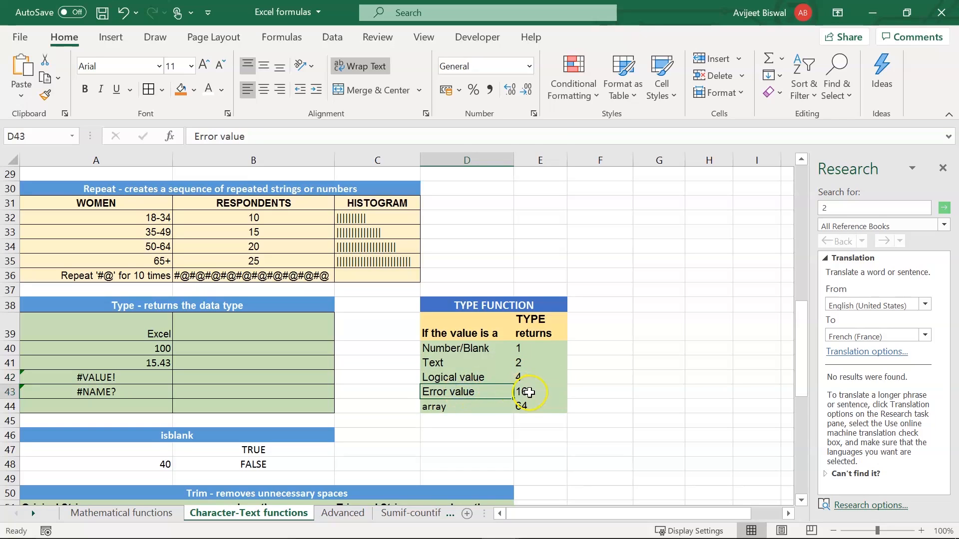
left_click(529, 392)
left_click(449, 409)
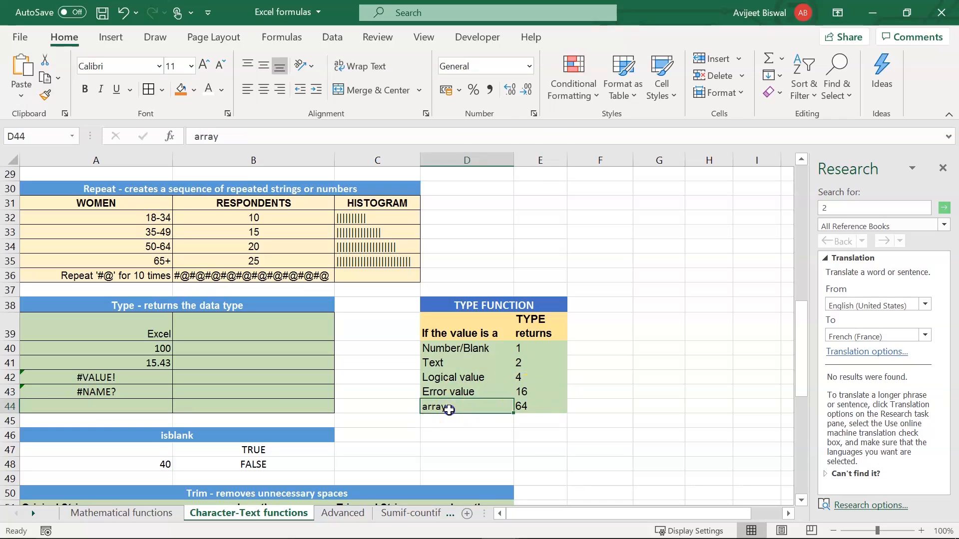
left_click(535, 406)
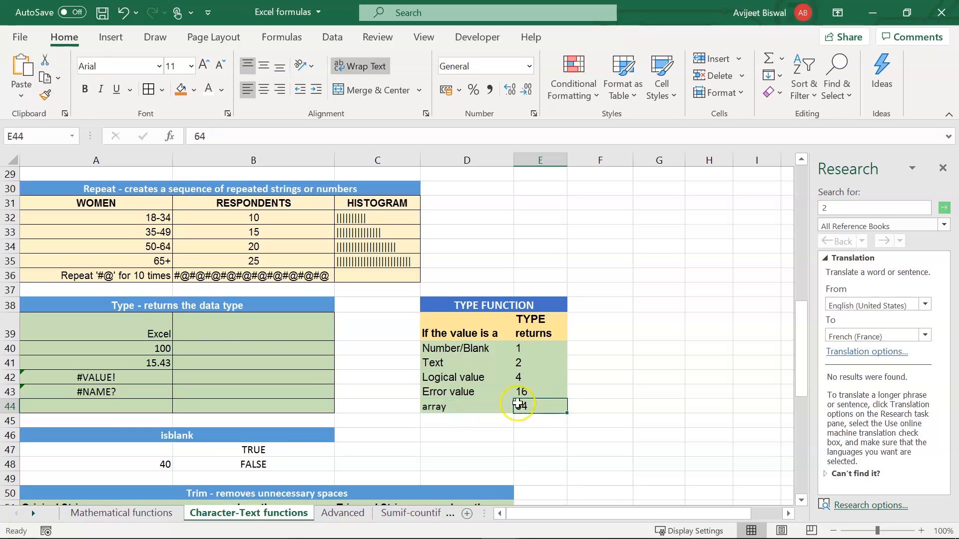
- Under the Type heading, enter =TYPE(A39) in B39 and compare the result with the Text row of the TYPE FUNCTION table
left_click(216, 330)
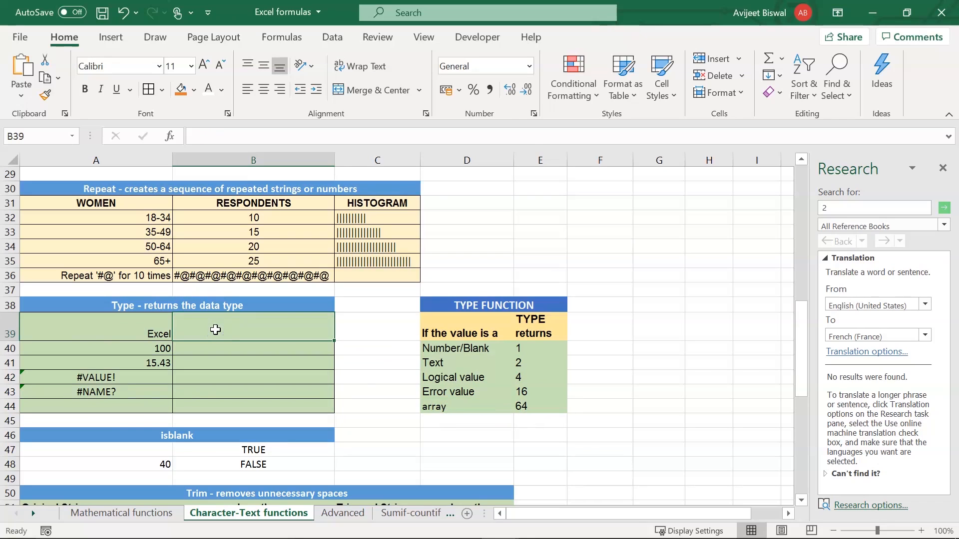
left_click(113, 330)
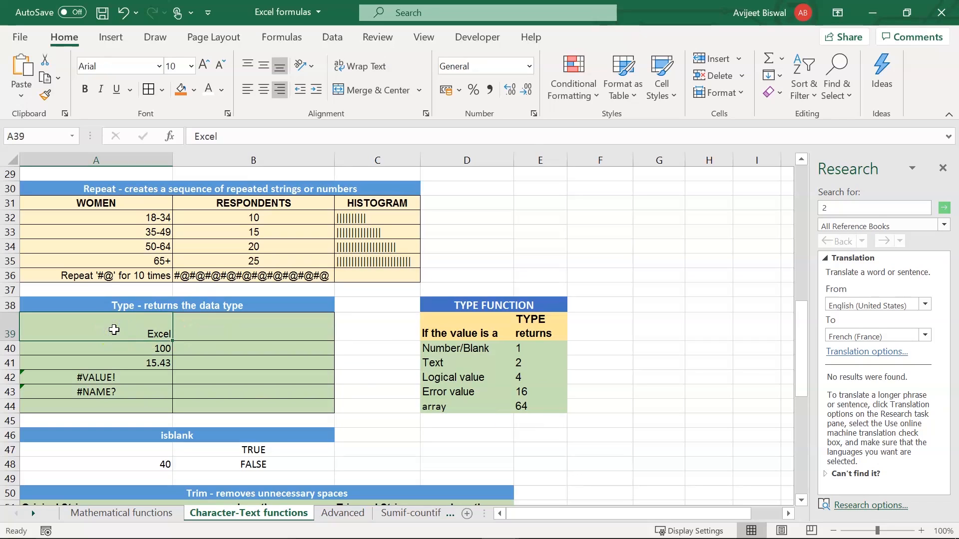
left_click(222, 331)
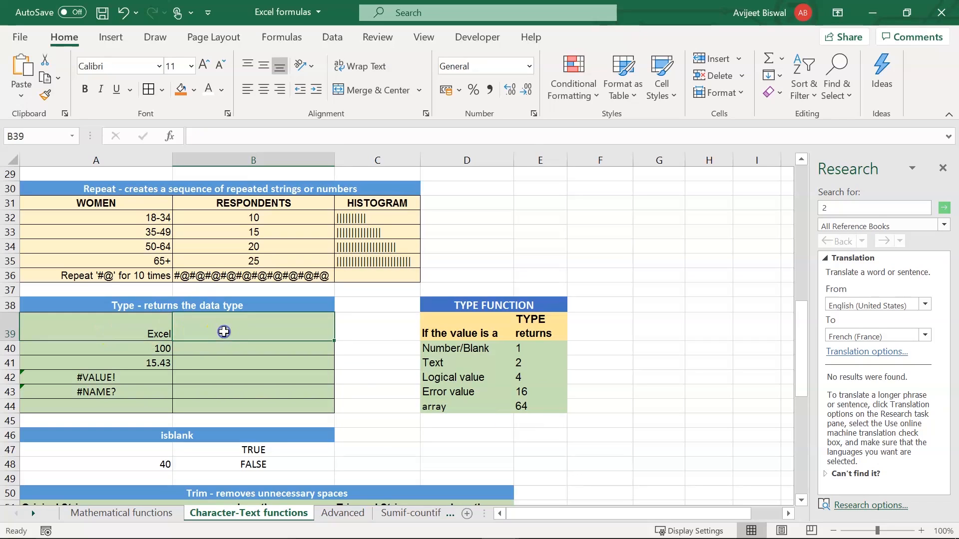
type("=type(")
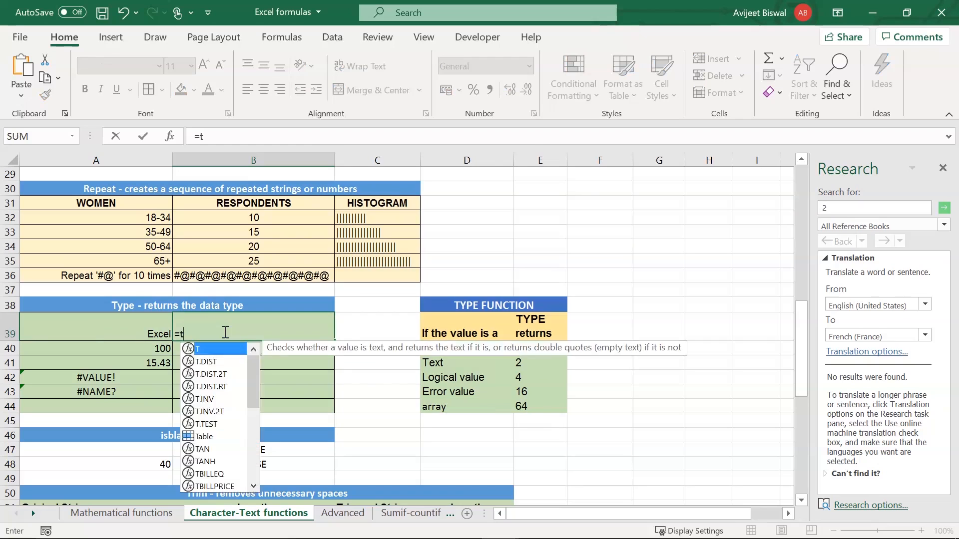
left_click(168, 335)
left_click(139, 335)
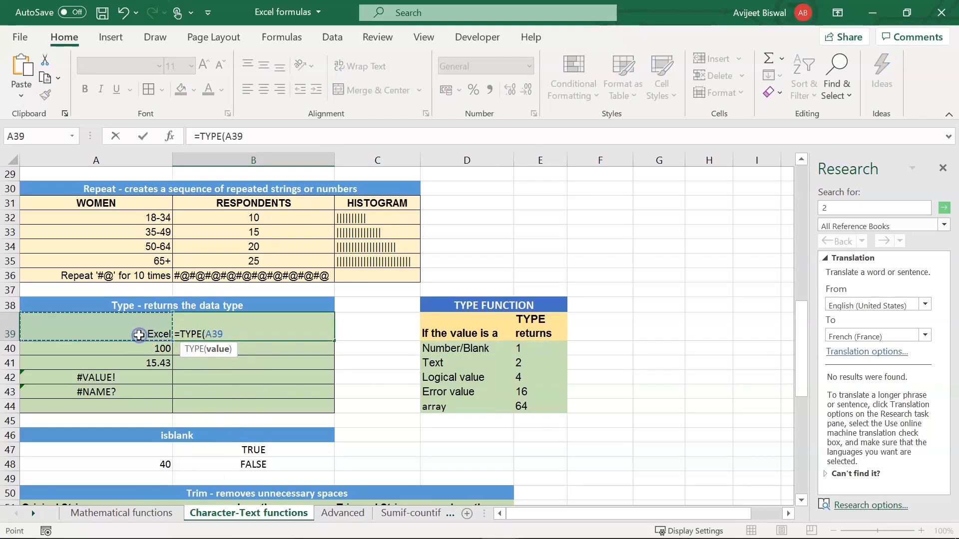
type(")")
key("Return")
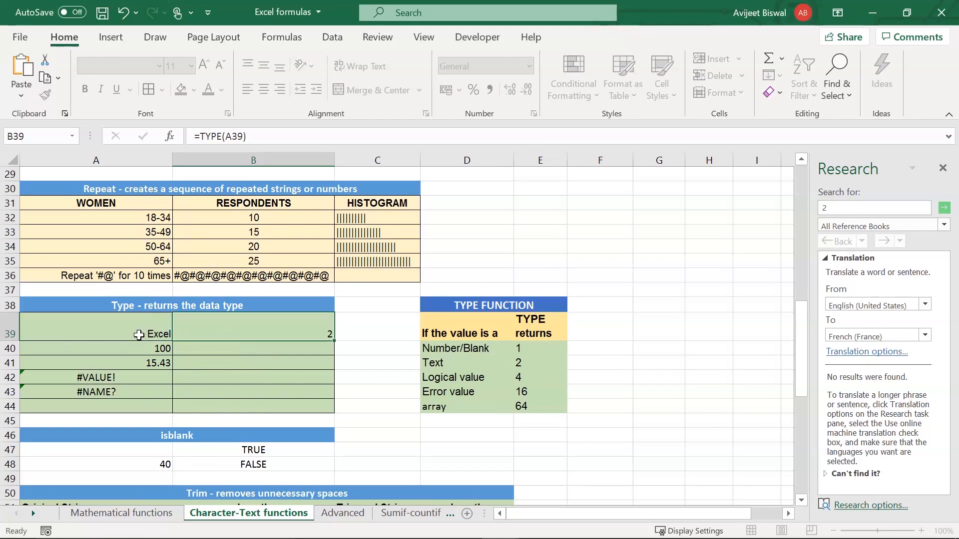
left_click(284, 351)
left_click(275, 334)
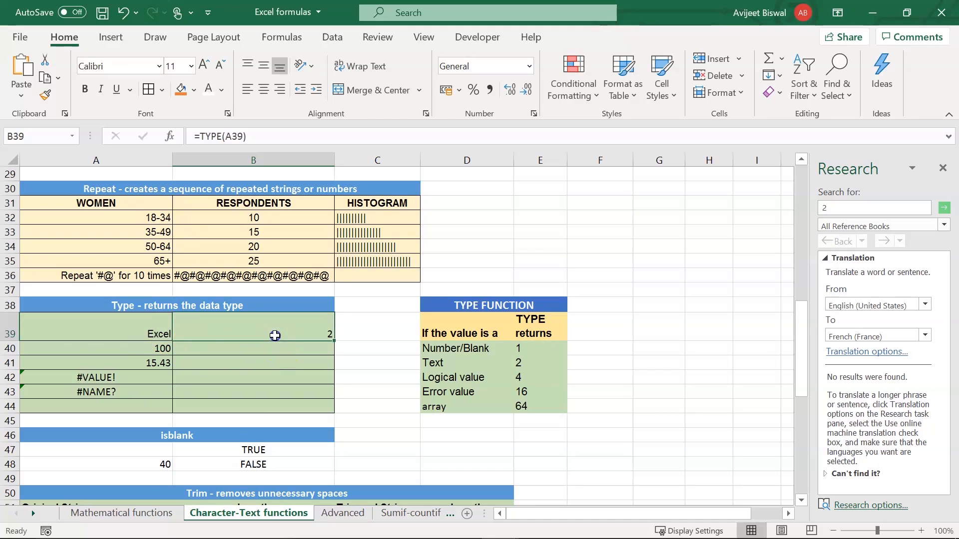
left_click(160, 332)
left_click(218, 331)
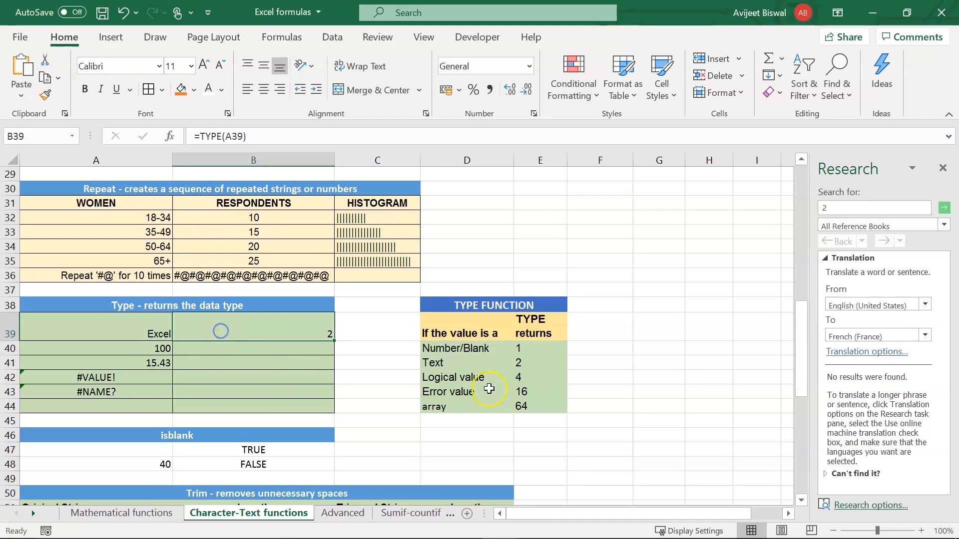
left_click(440, 365)
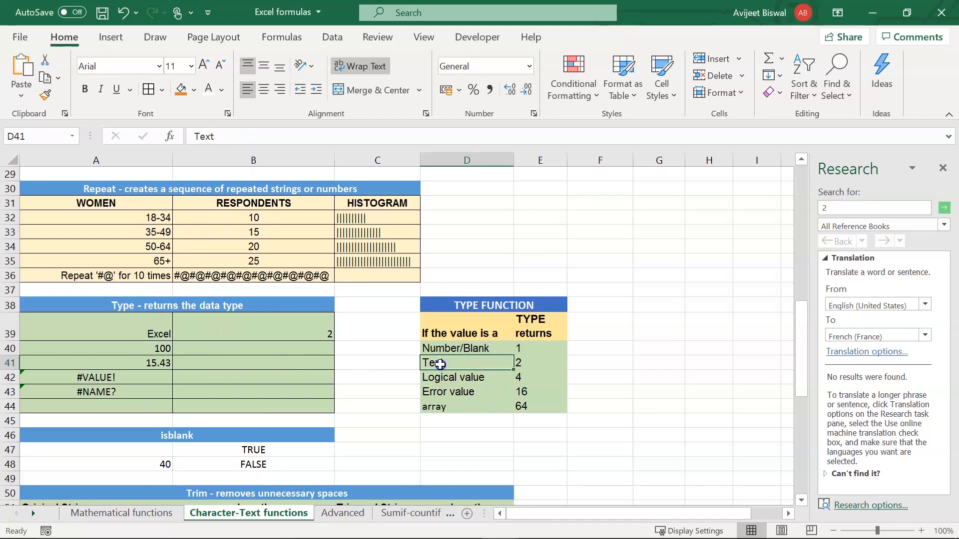
left_click(521, 363)
- Enter =TYPE(A40) in B40 and check the result against the Number/Blank row of the TYPE FUNCTION table
left_click(215, 351)
type("=ty")
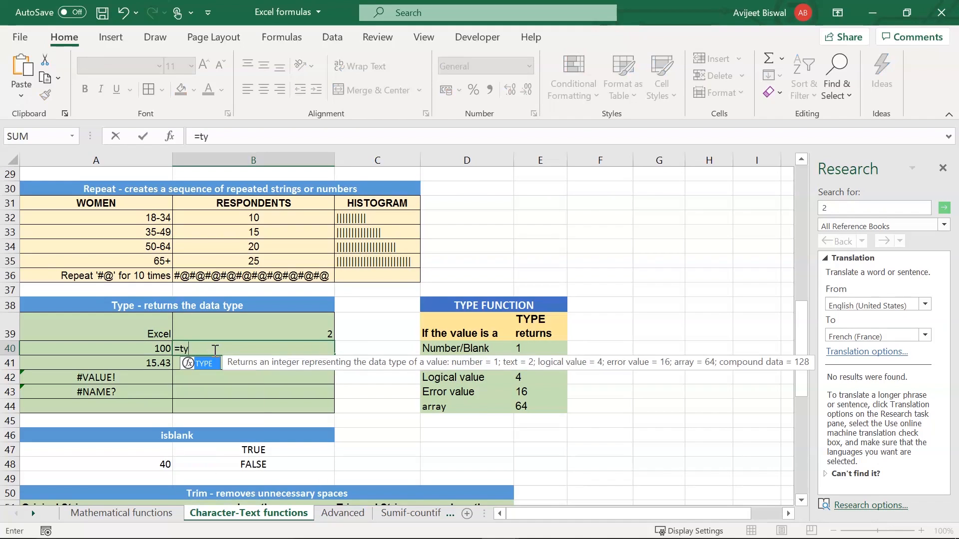
key("Tab")
left_click(111, 349)
key("Return")
left_click(294, 346)
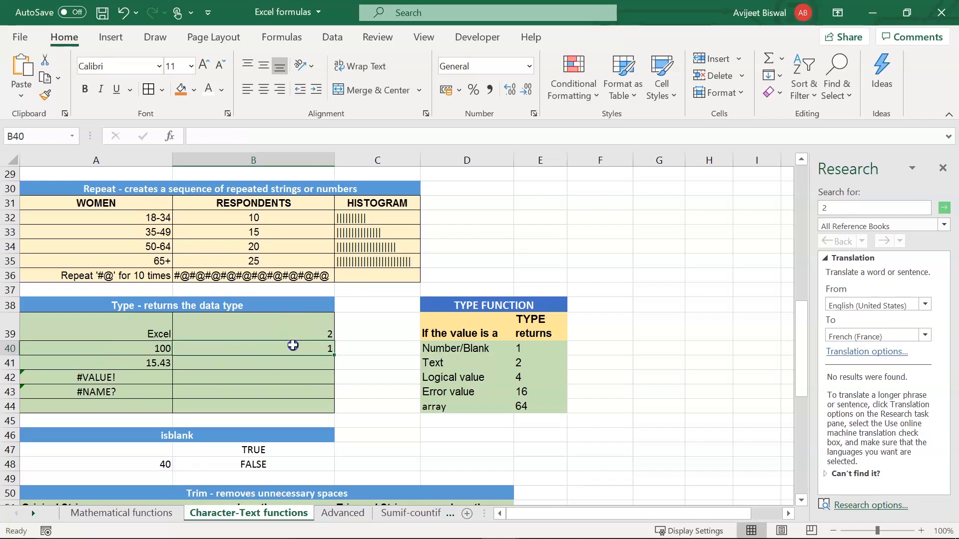
left_click(478, 348)
left_click(525, 350)
- Enter =TYPE(A41) in B41 to return the data type of the decimal number in A41
left_click(212, 366)
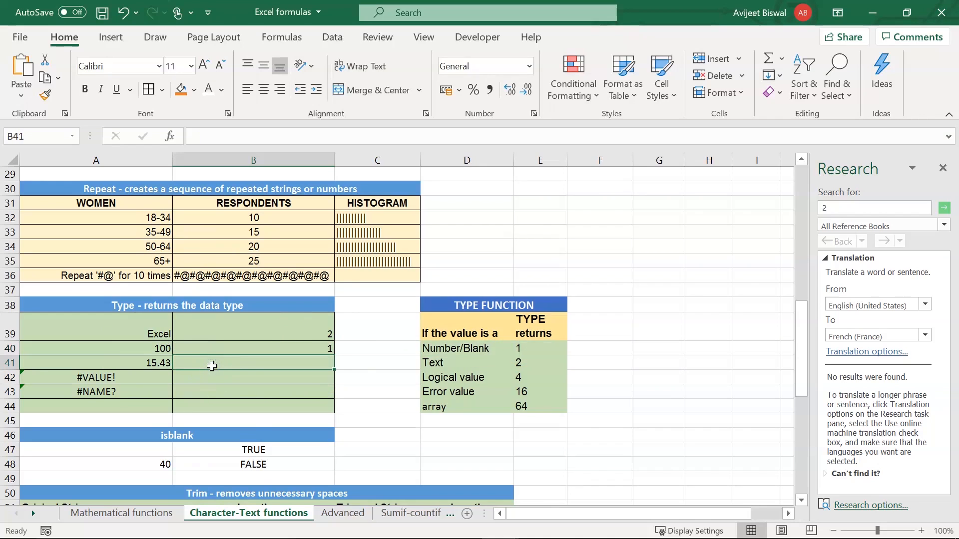
type("=type(")
left_click(127, 362)
key("Return")
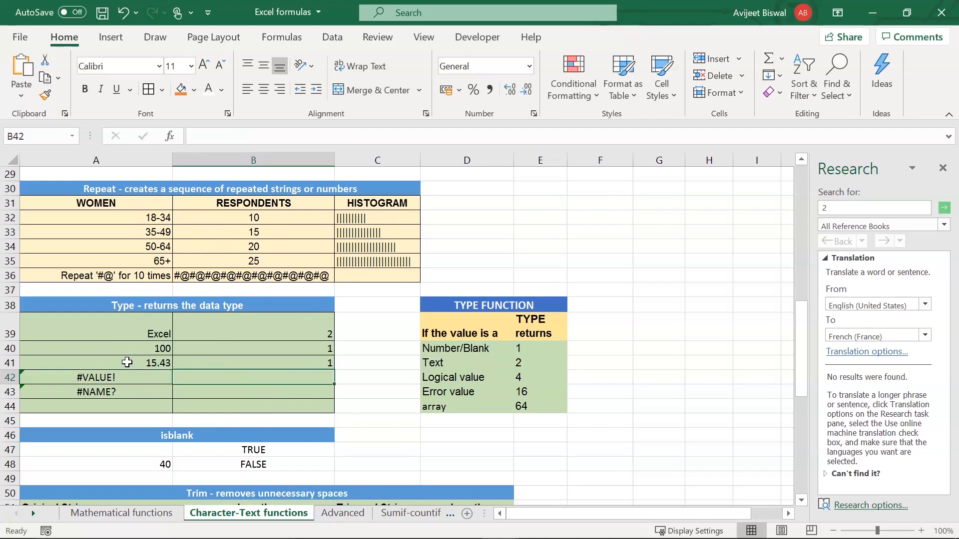
left_click(299, 362)
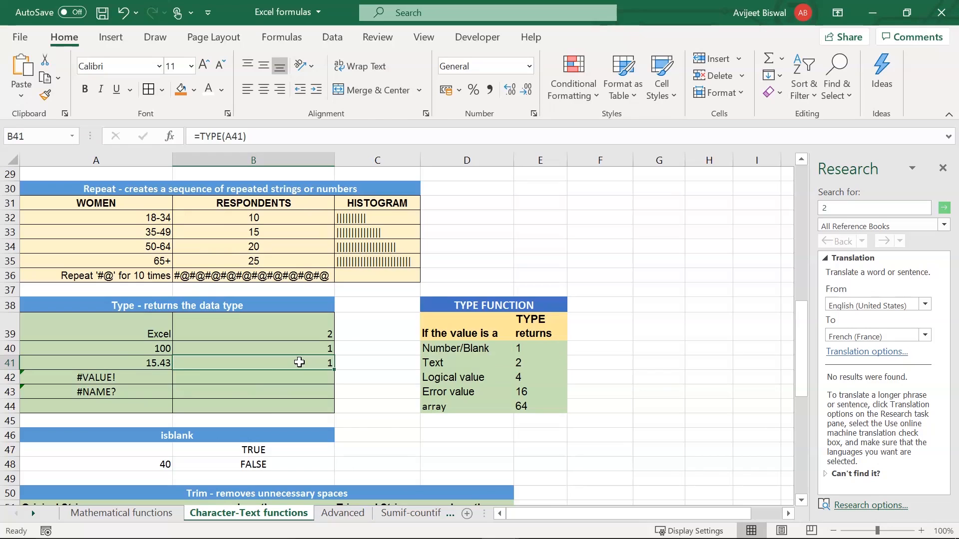
- Enter =TYPE(A42) in B42 for the #VALUE! cell and compare the result with the table's Error value row
left_click(151, 376)
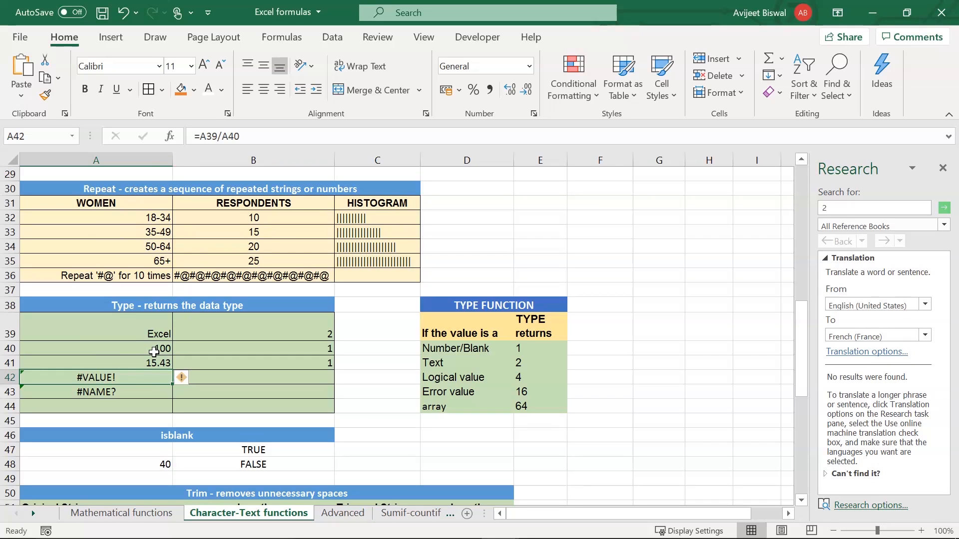
left_click(244, 381)
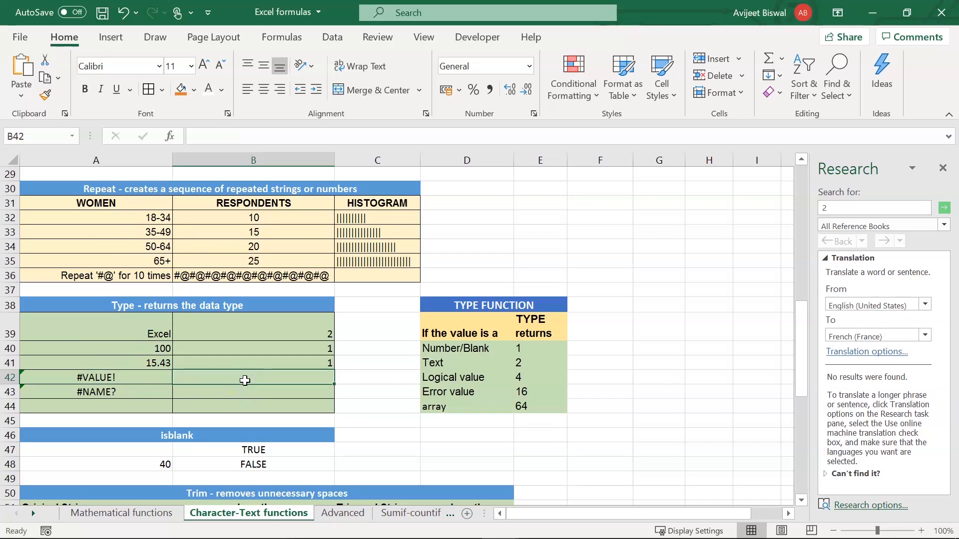
type("=ty")
key("Tab")
left_click(108, 378)
type(")")
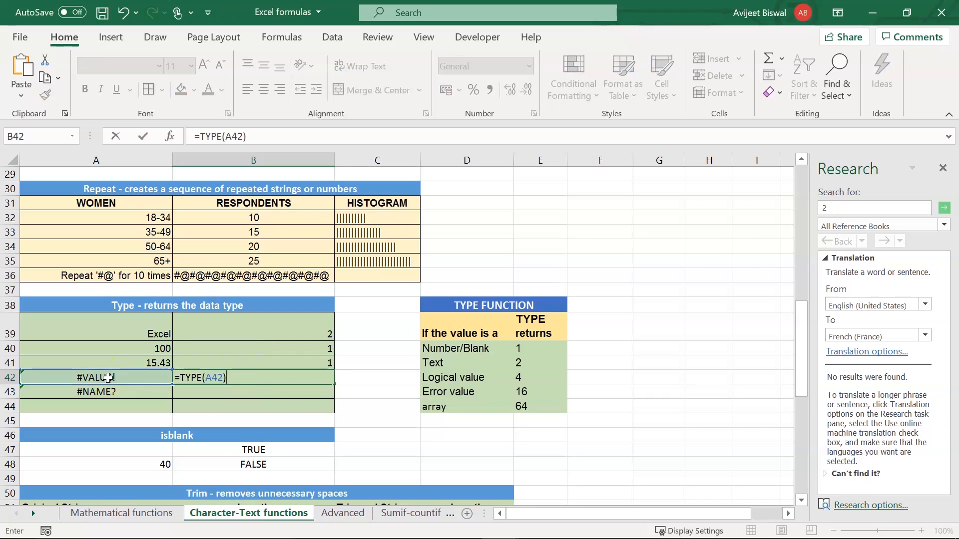
key("Return")
left_click(210, 379)
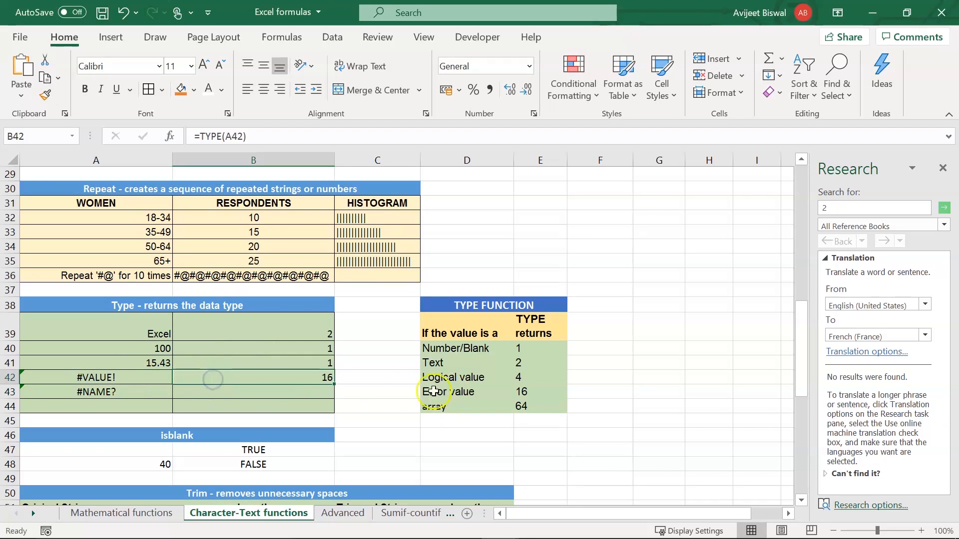
left_click(449, 393)
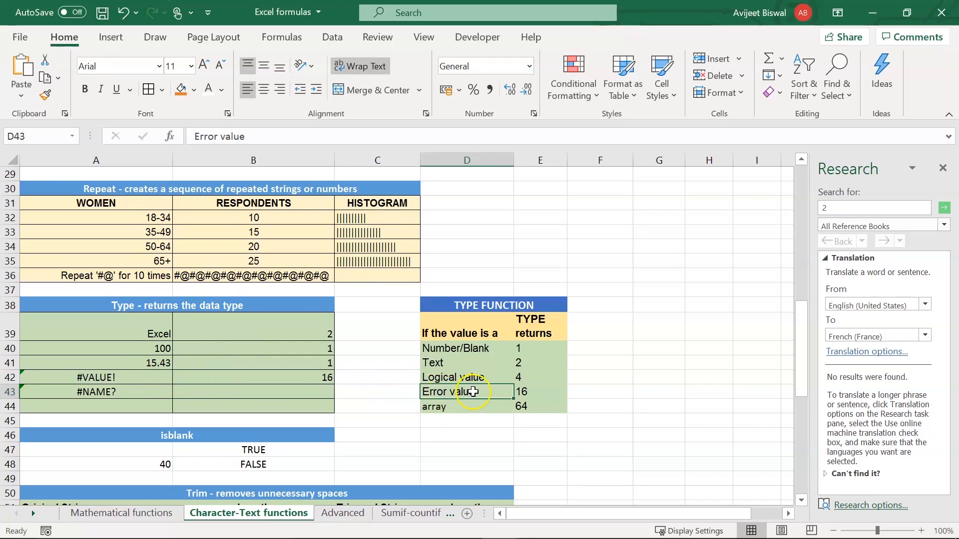
left_click(522, 393)
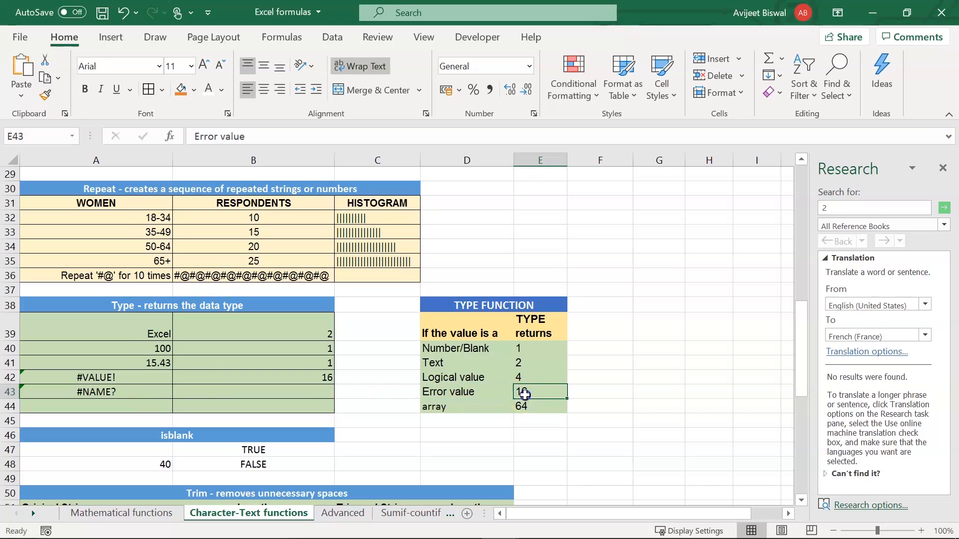
- Enter =TYPE(A43) in B43 to return the data type of the #NAME? cell
left_click(286, 397)
type("=TYPE(")
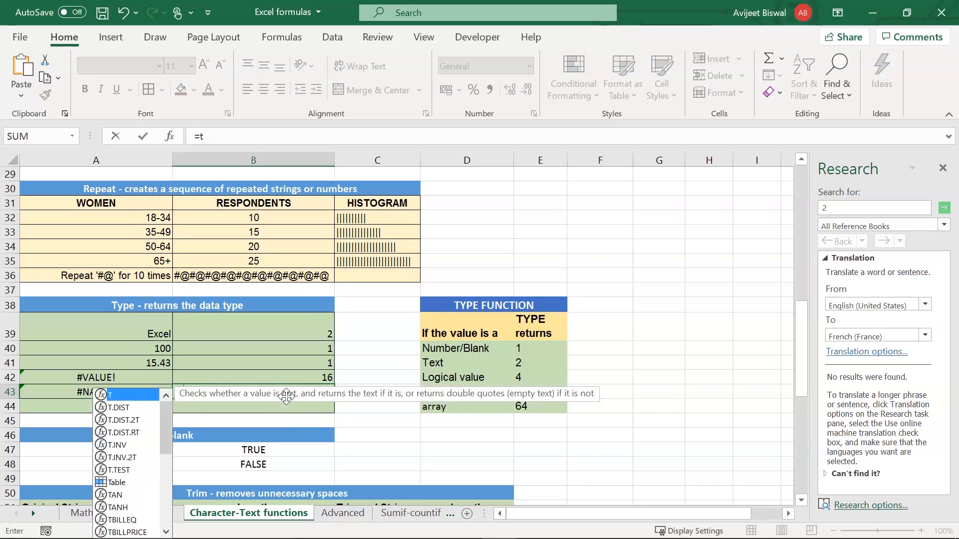
left_click(76, 392)
type(")")
key("Return")
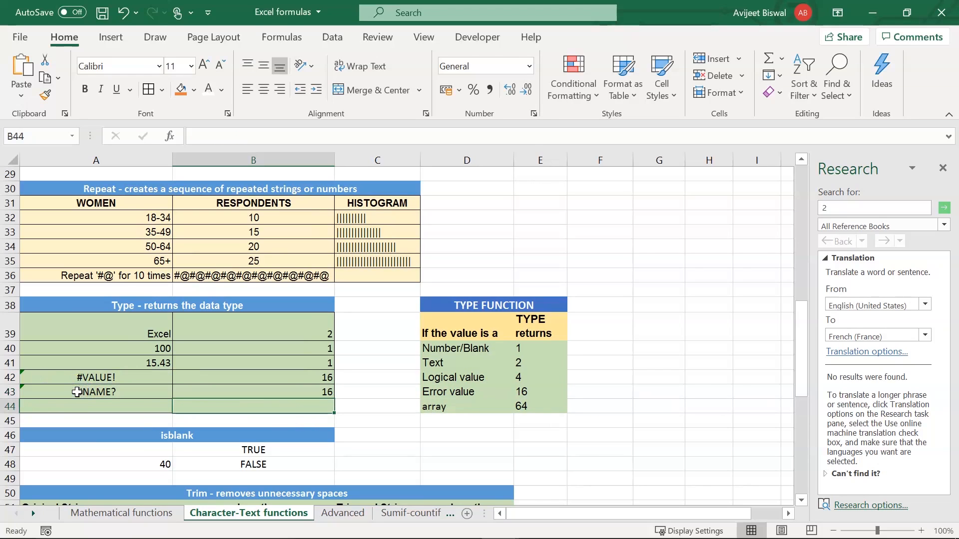
left_click(241, 392)
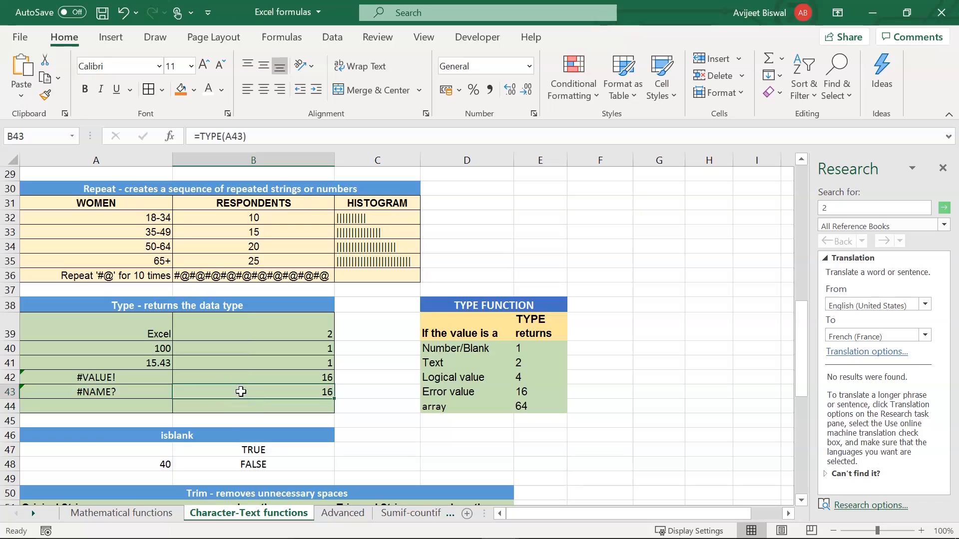
- Enter =TYPE({1,2,3,4}) in B44 and compare the result with the array row of the TYPE FUNCTION table
left_click(223, 407)
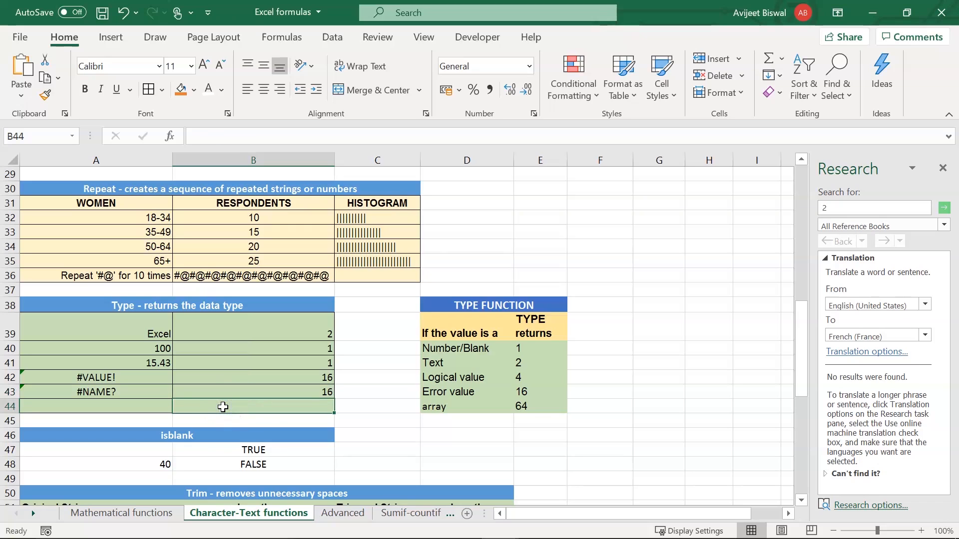
type("=")
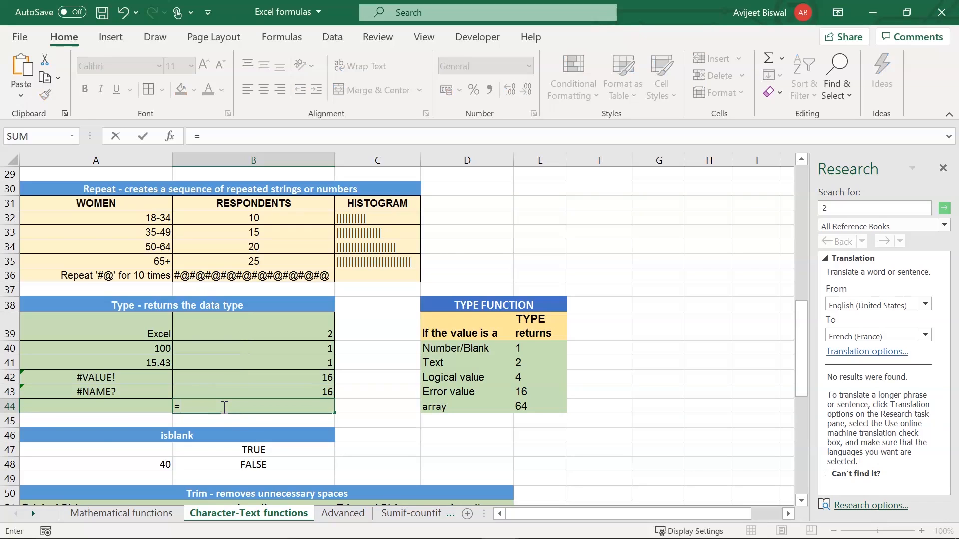
type("typ")
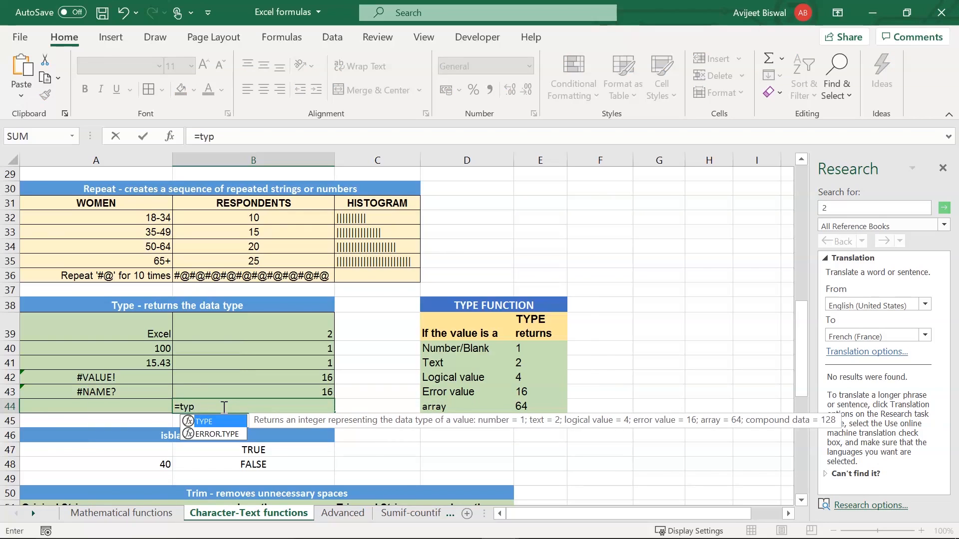
key("Tab")
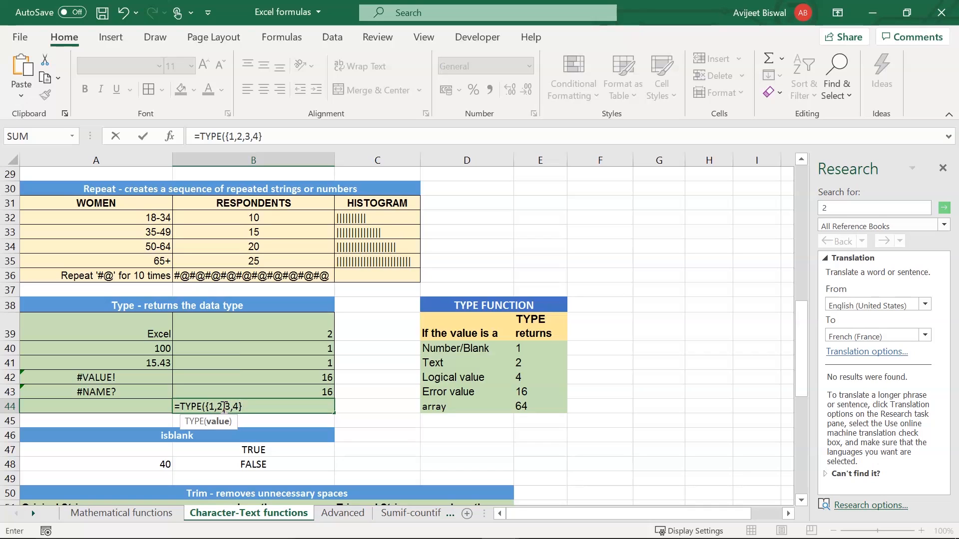
type(")")
key("Return")
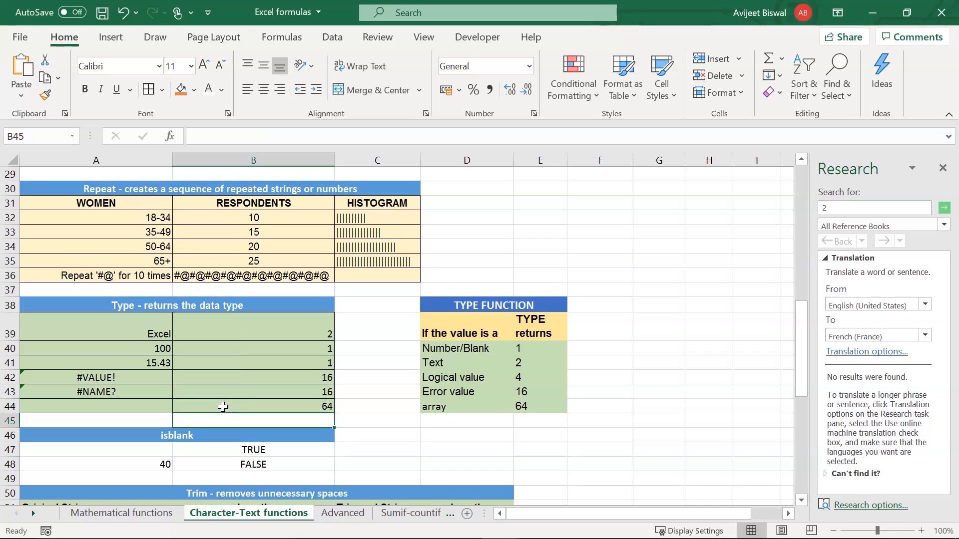
left_click(240, 406)
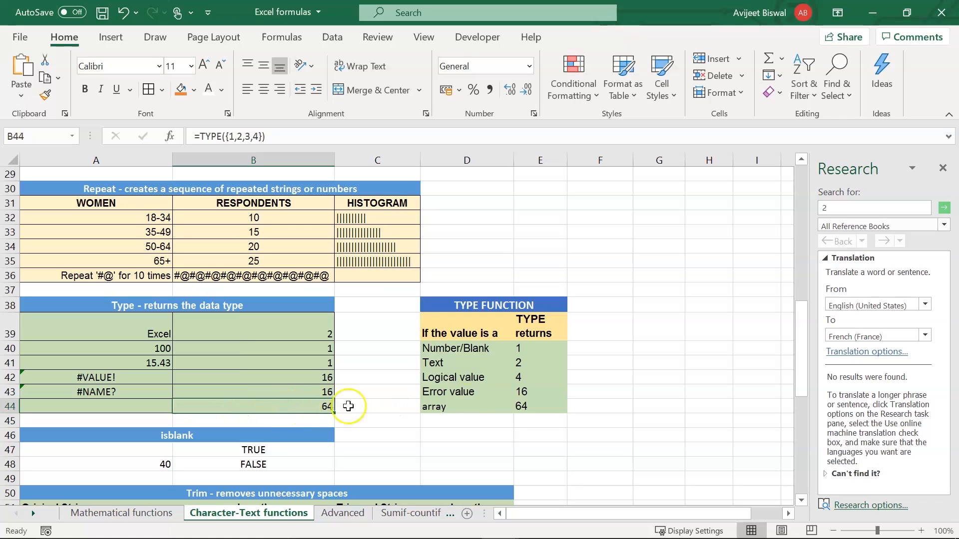
left_click(453, 406)
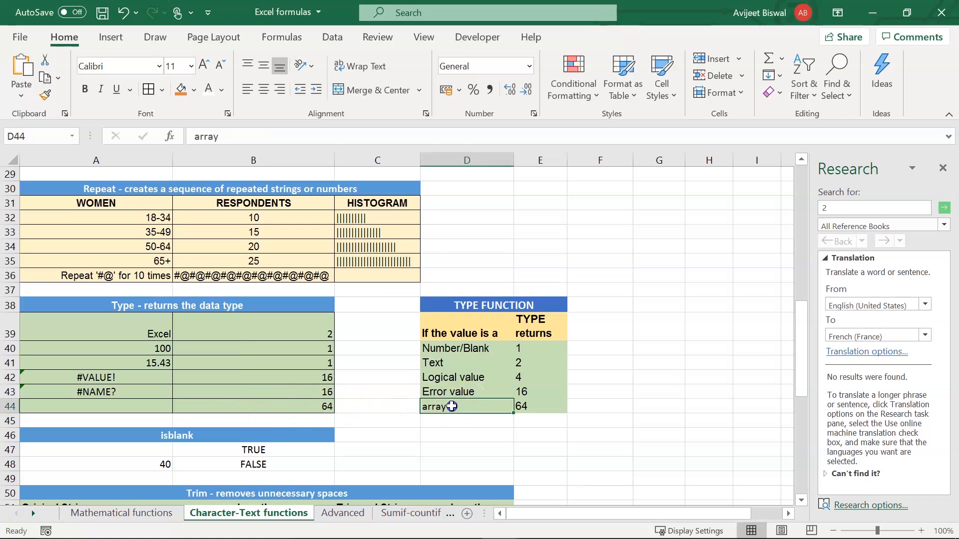
left_click(531, 406)
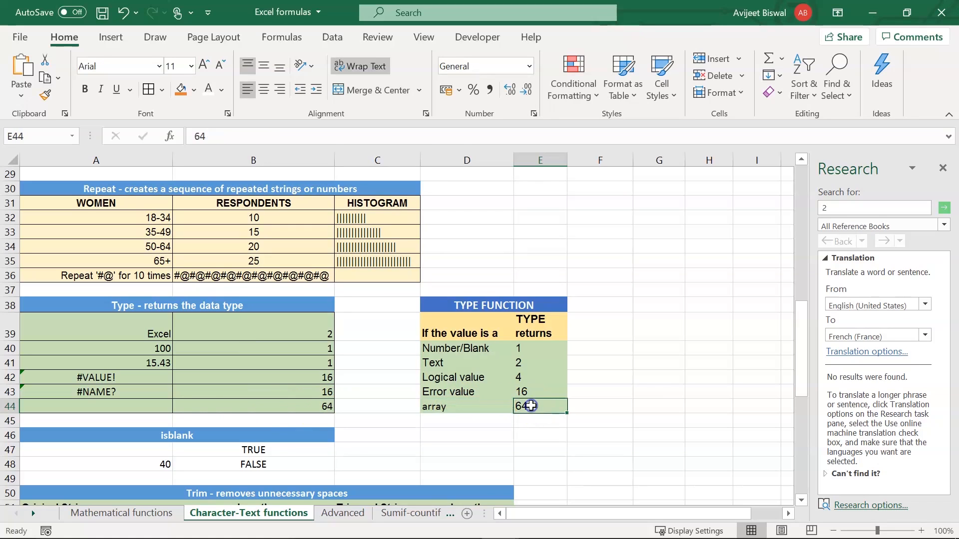
left_click(208, 402)
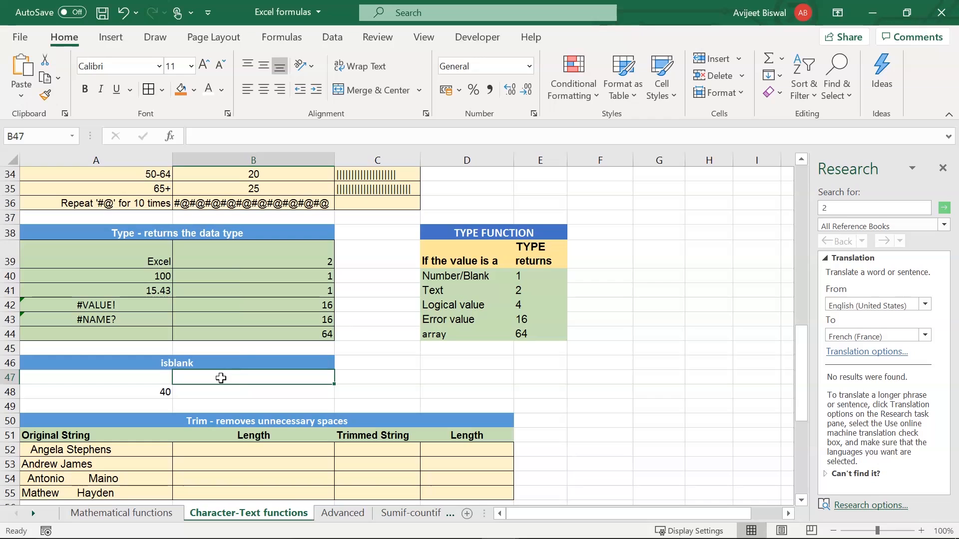
- Under the isblank heading, enter =ISBLANK(A47) in B47 and check the result against the contents of A47
type("=is")
key("Tab")
key("Return")
key("Return")
left_click(85, 375)
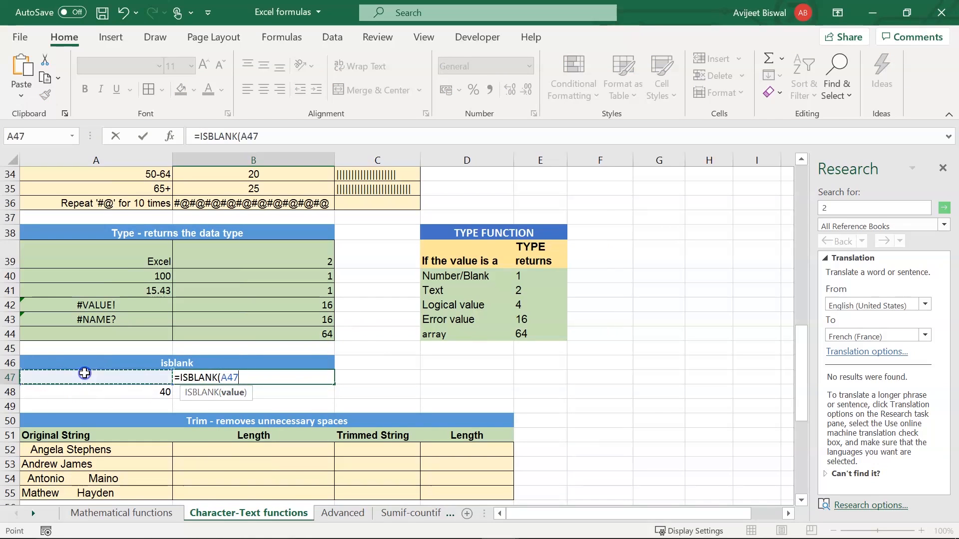
type(")")
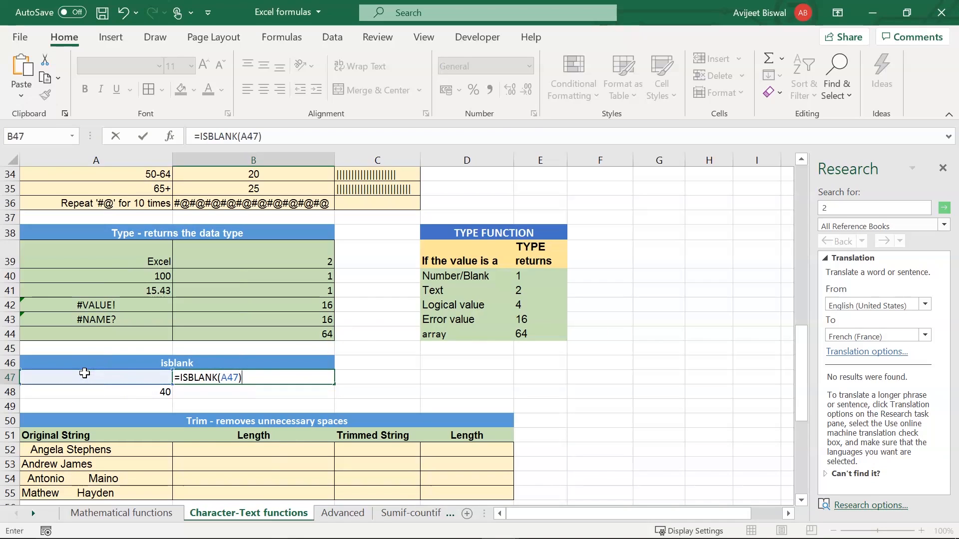
key("Return")
left_click(302, 378)
left_click(85, 378)
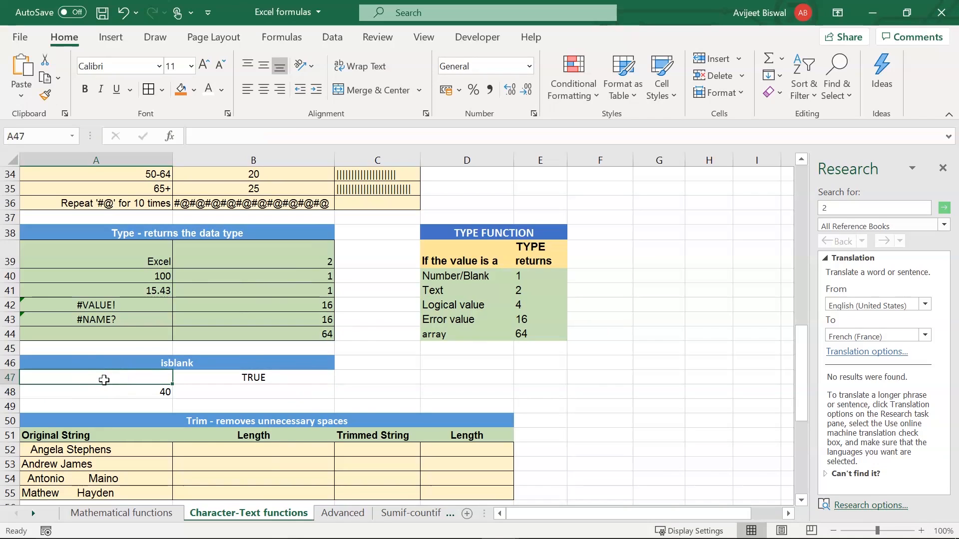
- Enter =ISBLANK(A48) in B48 and check the result against the contents of A48
left_click(220, 392)
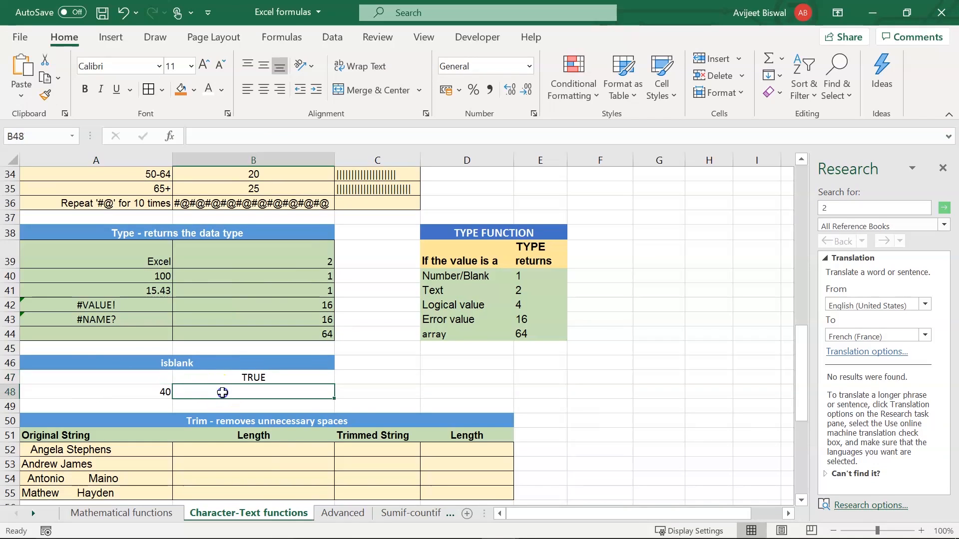
type("=")
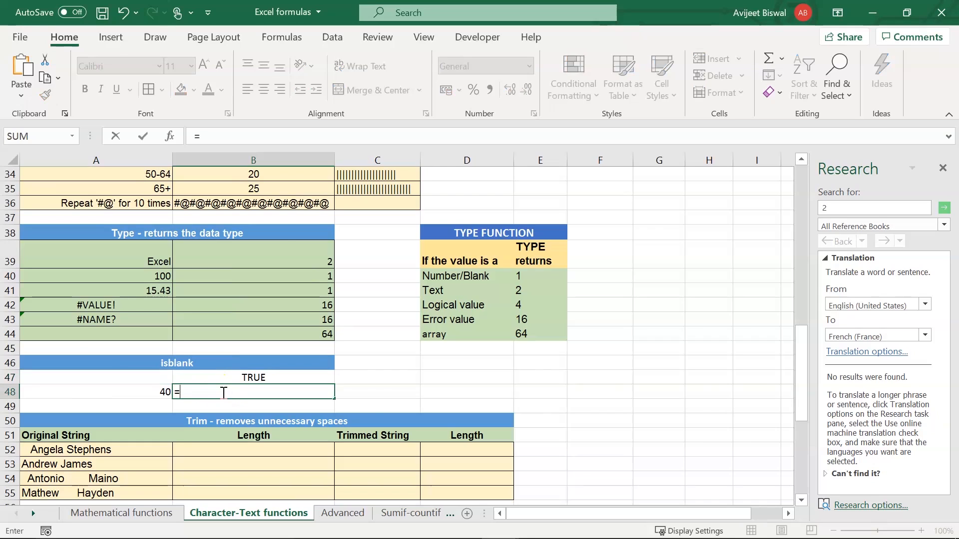
type("isbl")
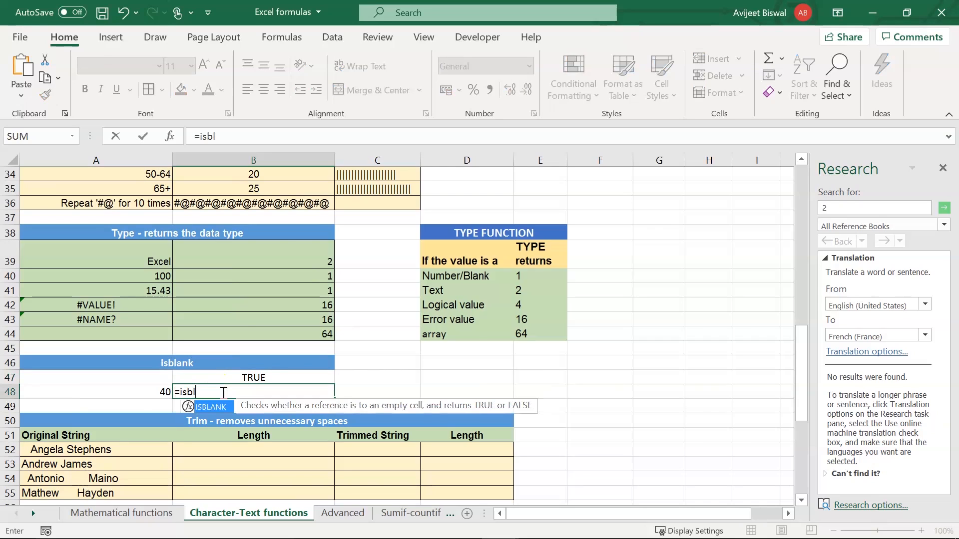
key("Tab")
left_click(127, 394)
type(")")
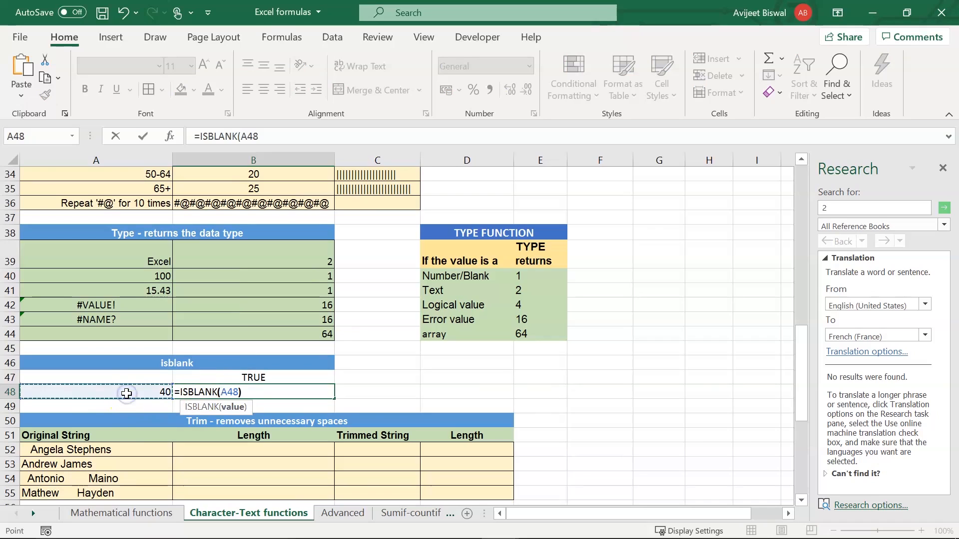
key("Return")
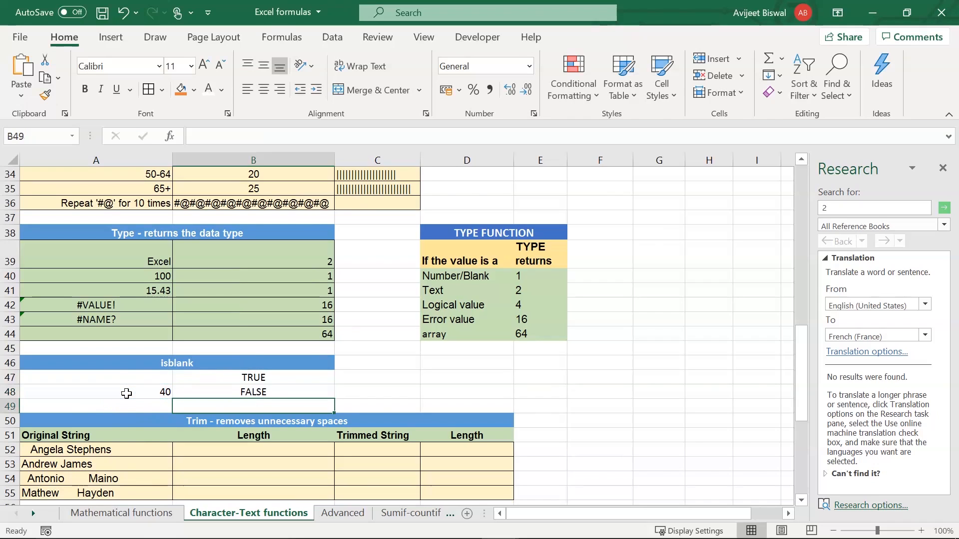
left_click(247, 393)
left_click(131, 392)
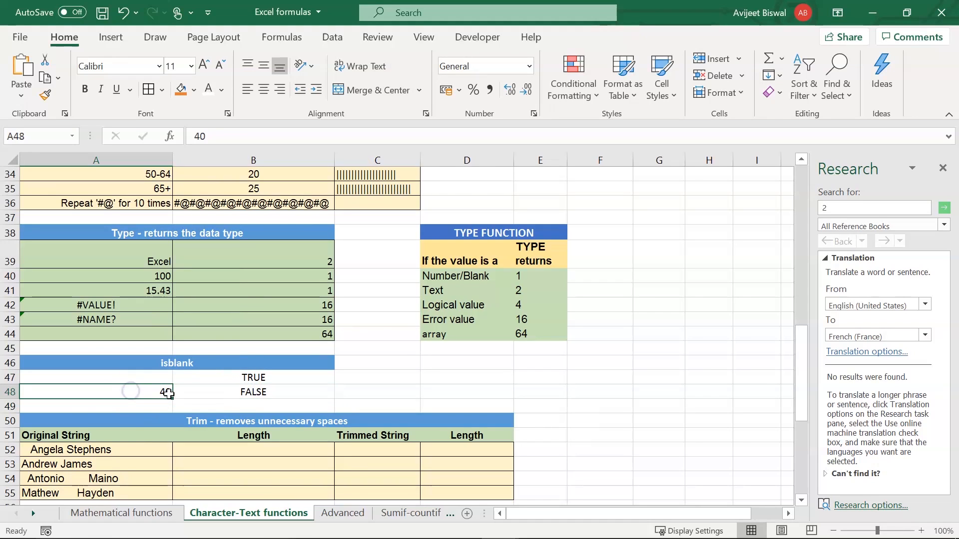
left_click(240, 397)
- Under the Trim heading, enter =LEN(A52) in B52 to return the length of the first original string
key("Down")
key("Down")
key("Down")
key("Down")
key("Down")
key("Down")
key("Down")
key("Down")
key("Down")
key("Down")
key("Down")
key("Down")
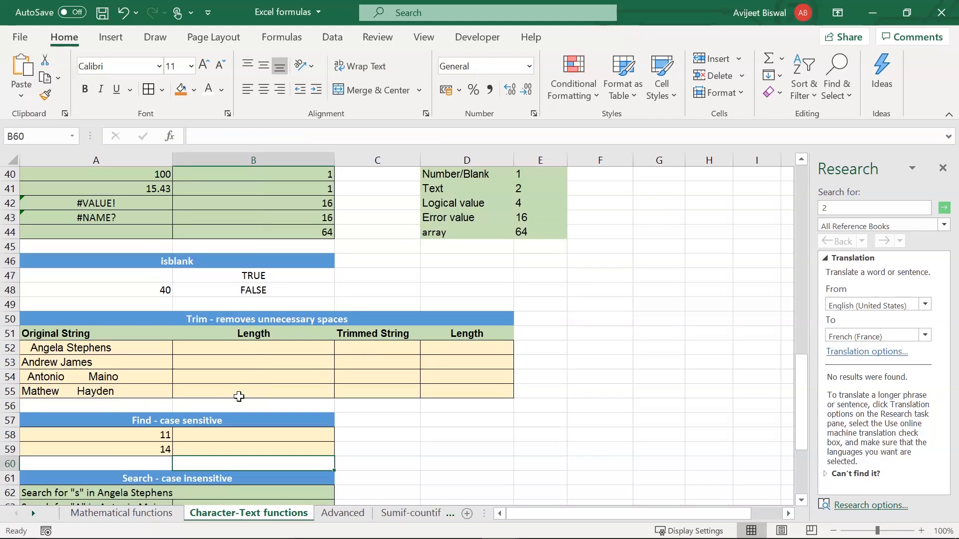
left_click(211, 321)
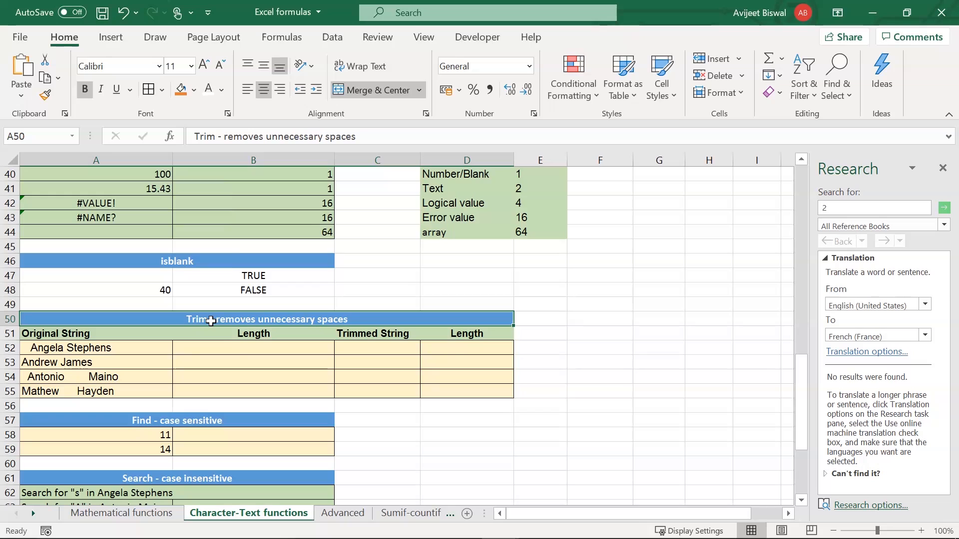
left_click(234, 349)
type("=")
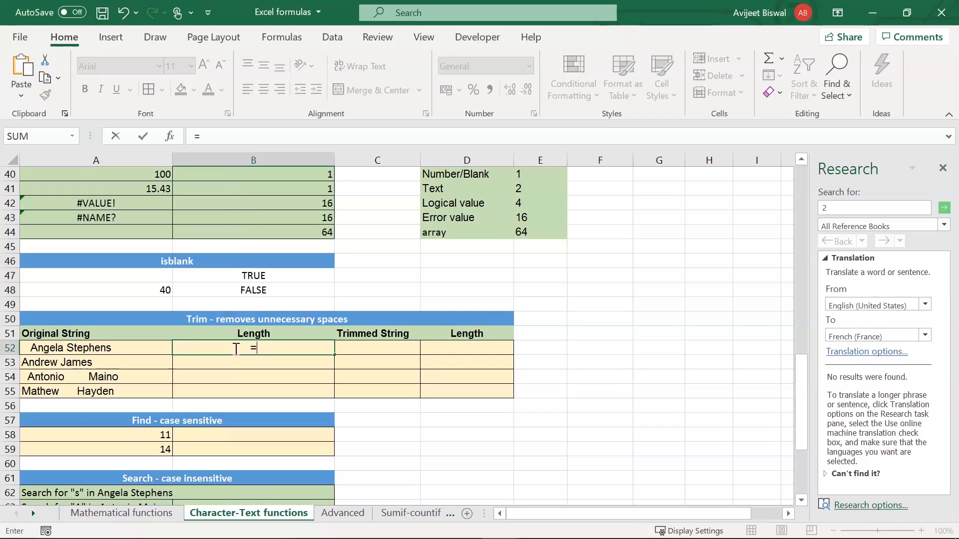
type("le")
key("Tab")
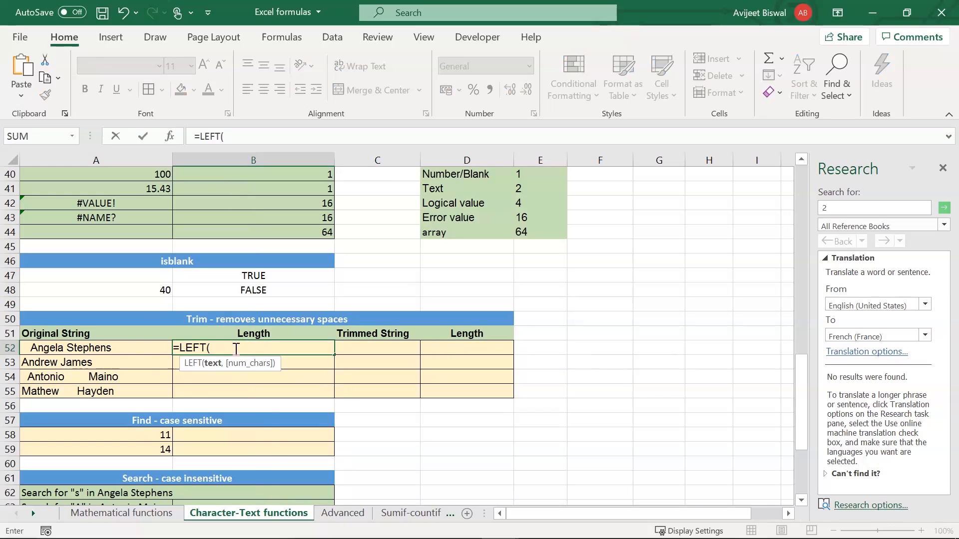
key("BackSpace")
key("BackSpace")
key("BackSpace")
key("BackSpace")
type("en")
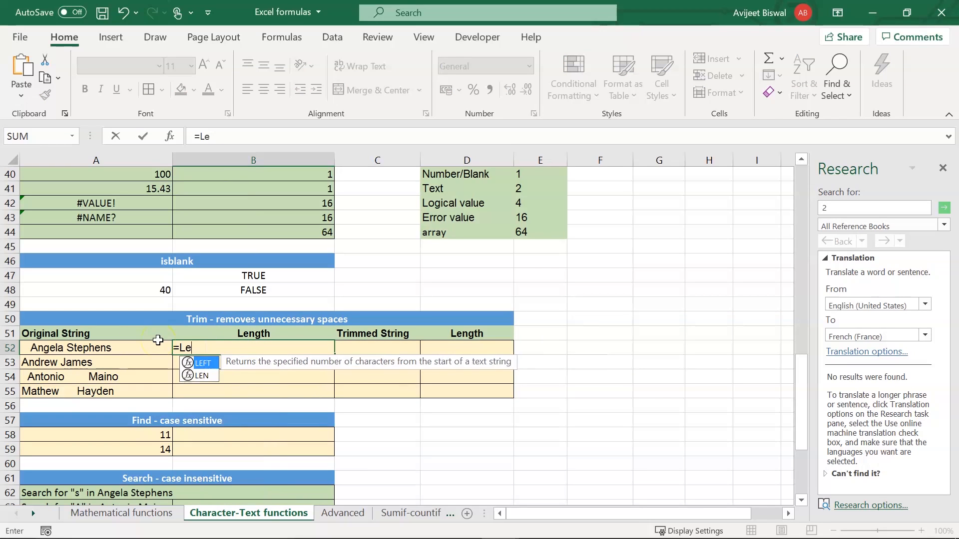
key("Tab")
left_click(137, 351)
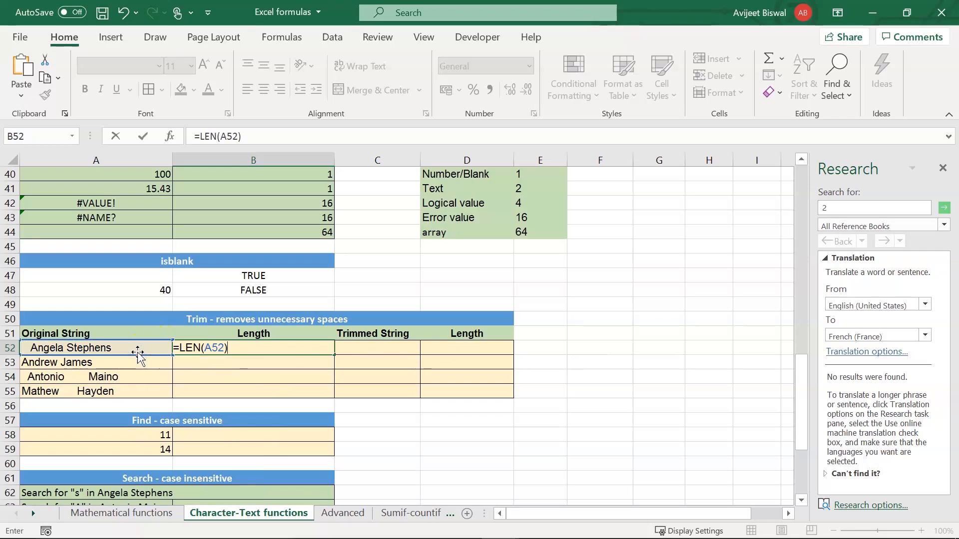
key("Return")
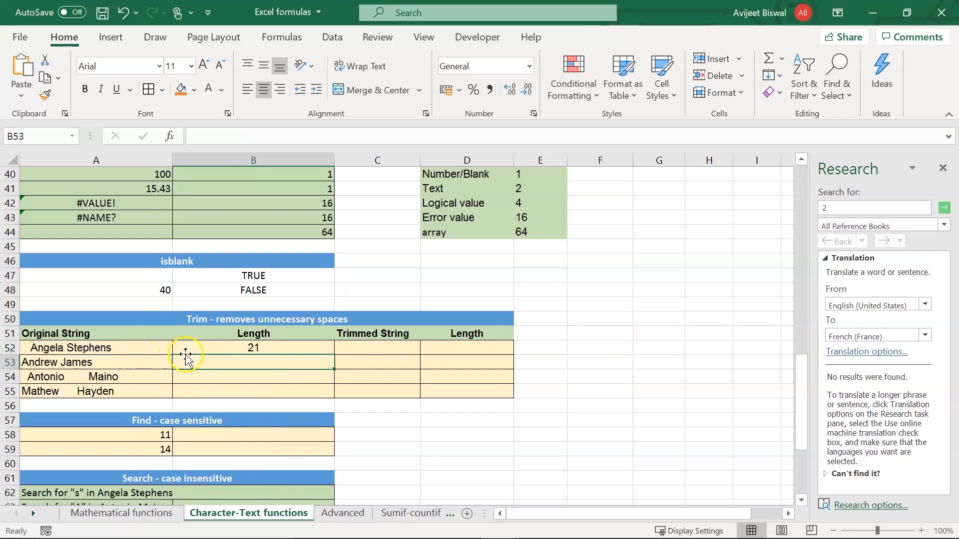
- Compare the original string in A52 with its length and copy the B52 formula down through B55
left_click(122, 348)
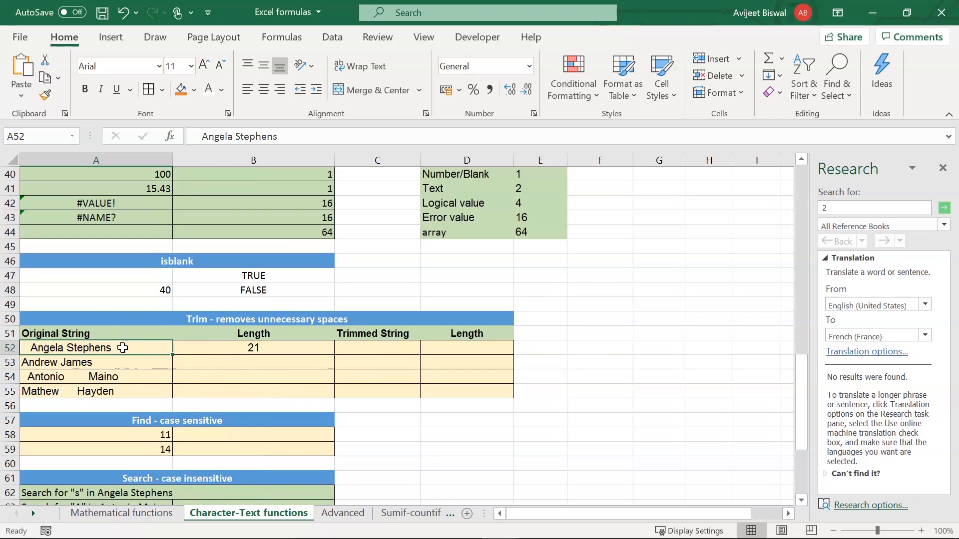
left_click(229, 350)
left_click(29, 351)
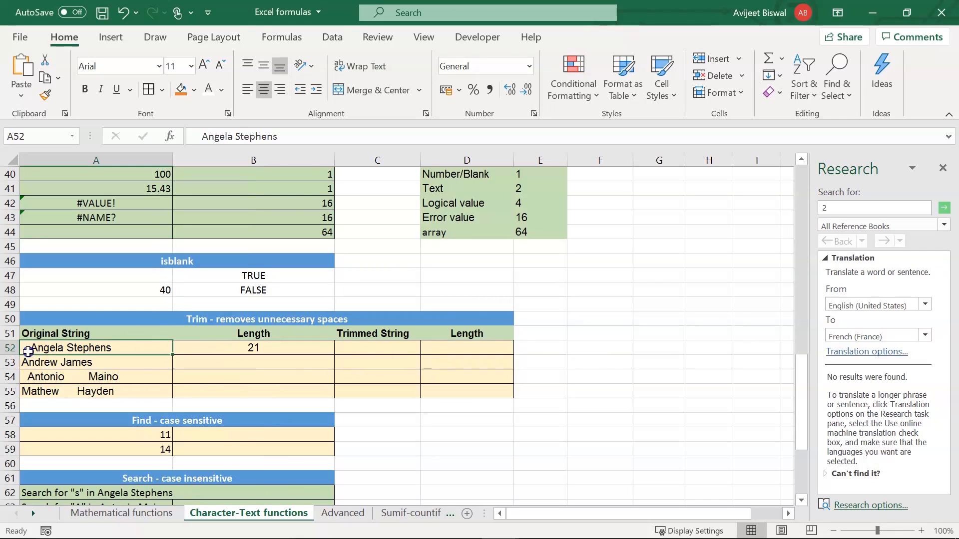
left_click(226, 344)
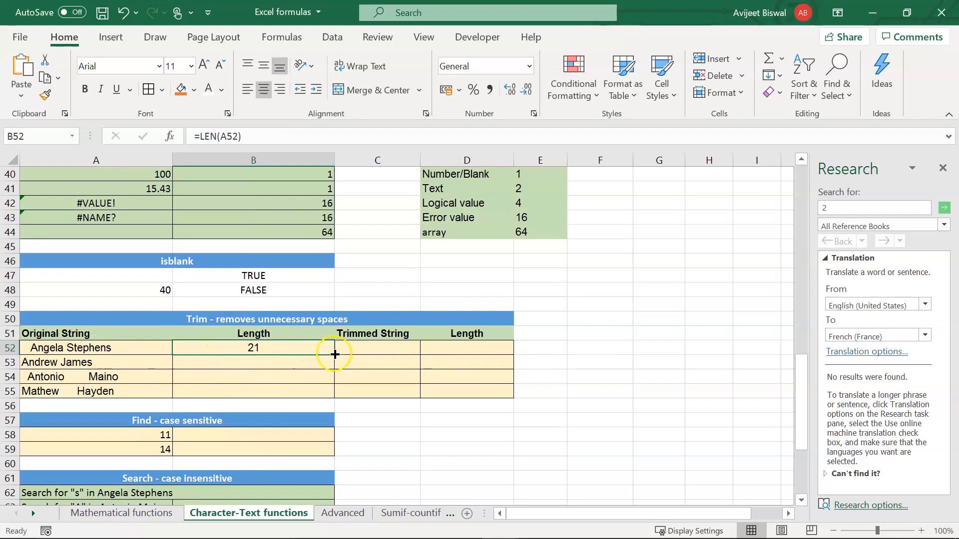
left_click_drag(332, 355, 324, 392)
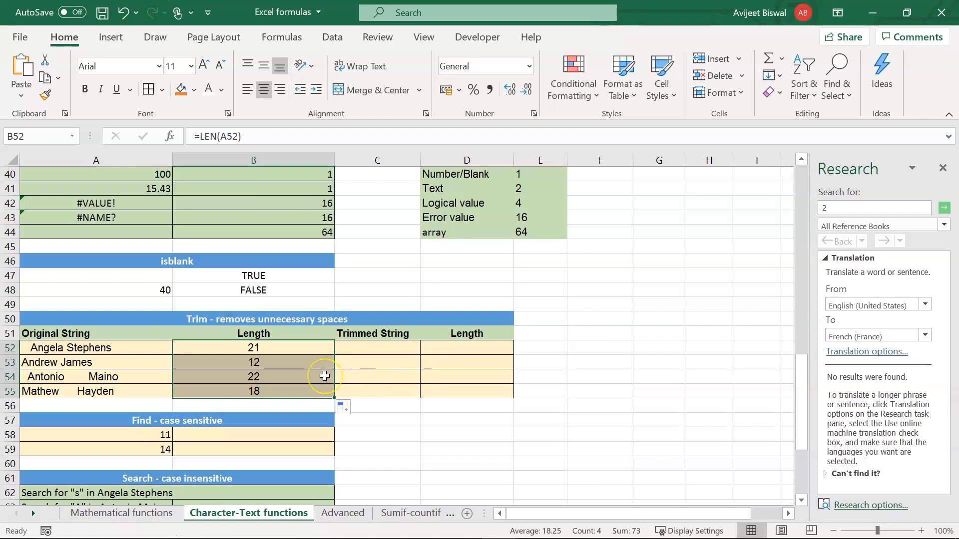
- Enter =TRIM(A52) in C52 to remove the unnecessary spaces from the first original string
left_click(359, 351)
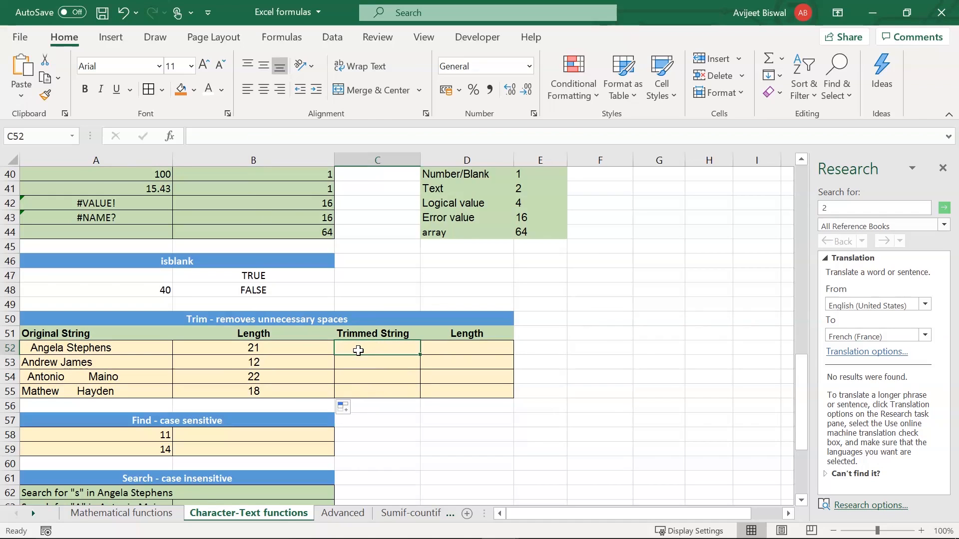
type("=tri")
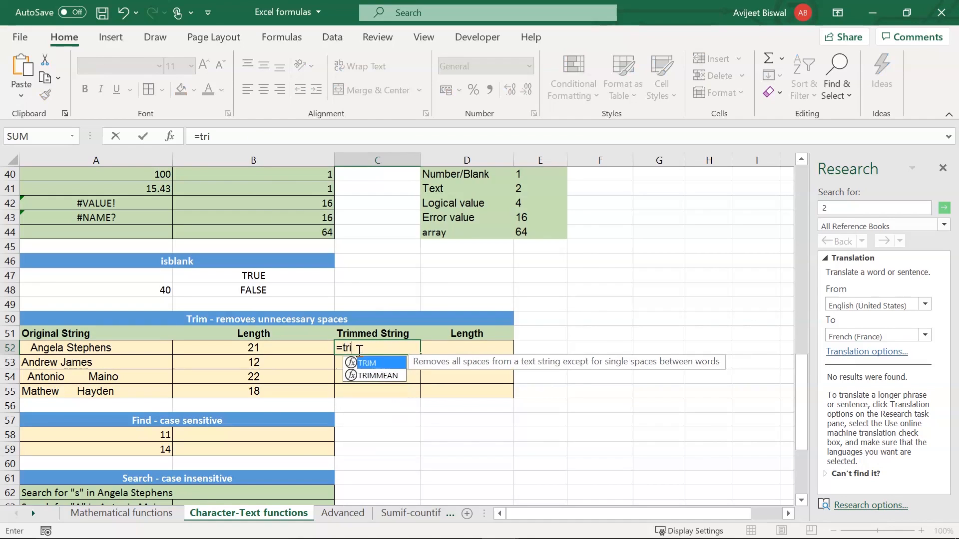
key("Tab")
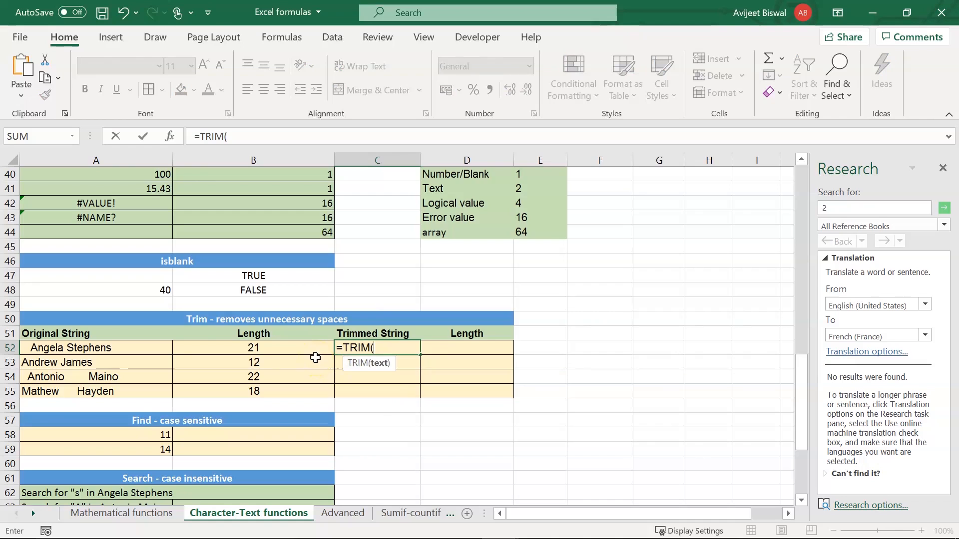
left_click(98, 350)
type(")")
key("Return")
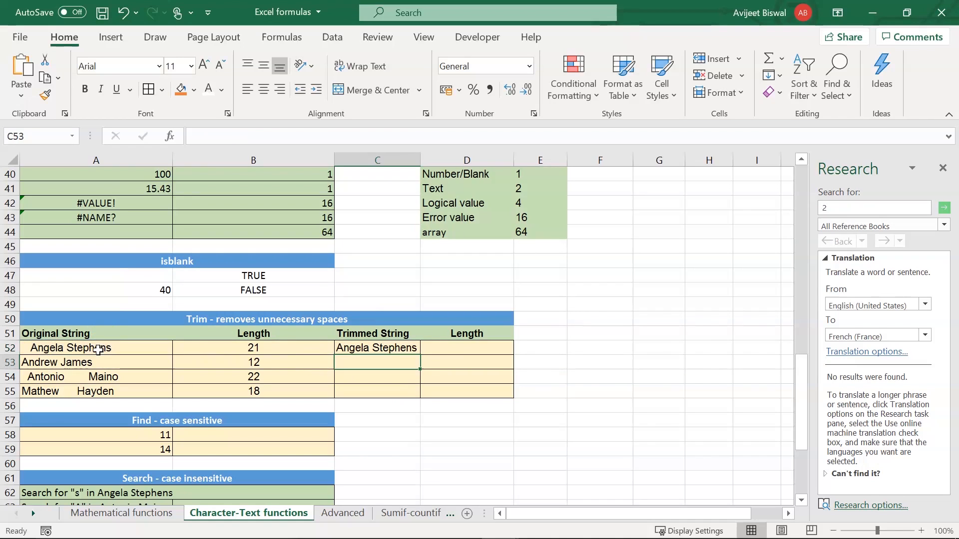
- Copy the TRIM formula from C52 down through C55 in the Trimmed String column
left_click(382, 348)
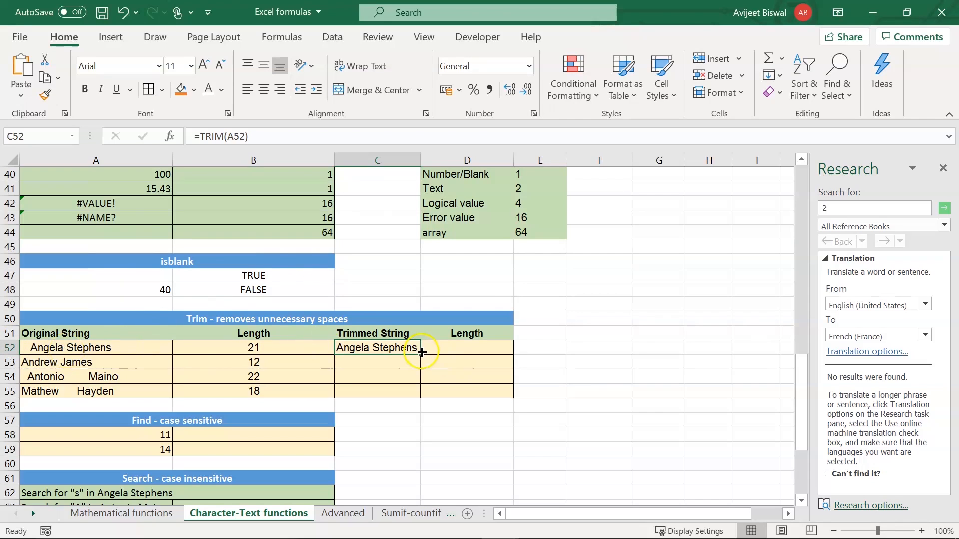
left_click_drag(420, 355, 418, 396)
left_click(393, 424)
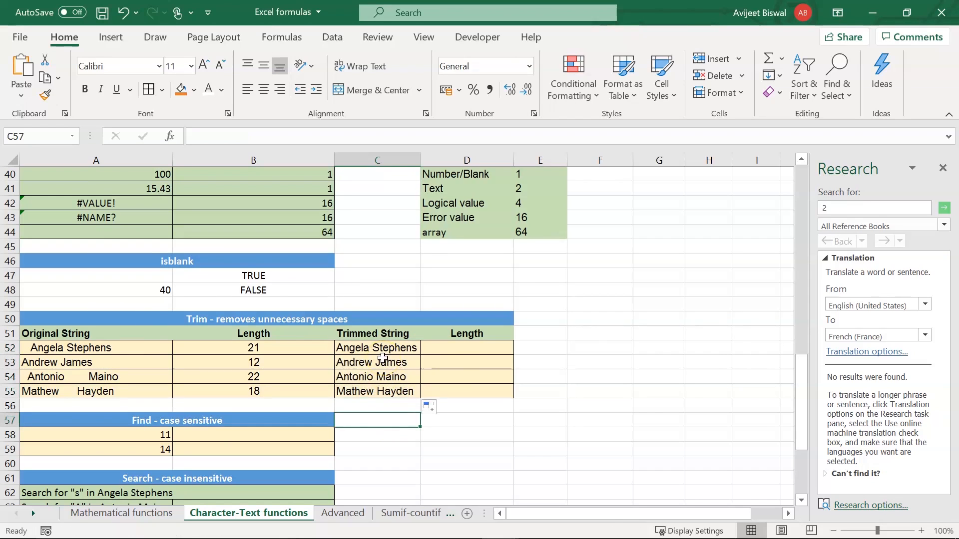
- Enter =LEN(C52) in D52 and copy the formula down through D55 to measure the trimmed strings
left_click(456, 352)
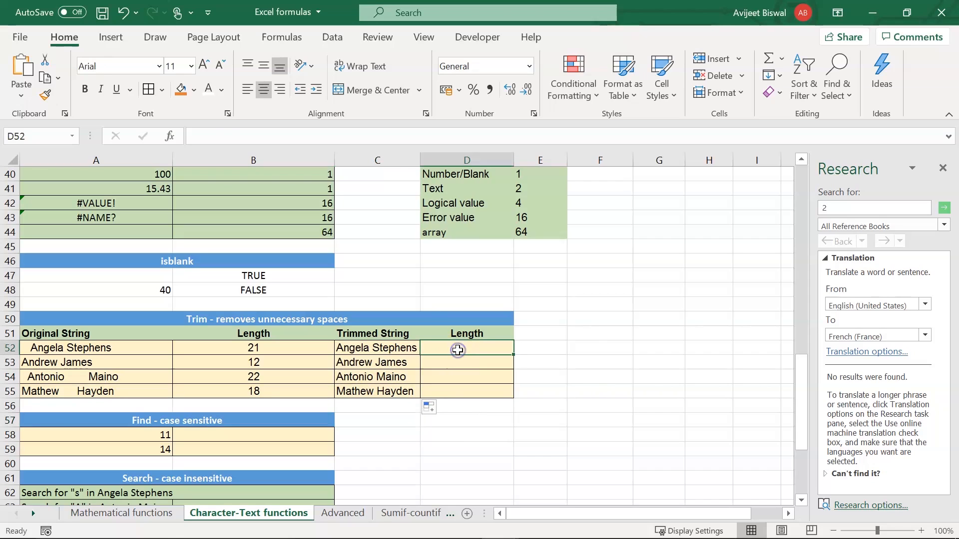
type("=le")
double_click(479, 370)
left_click(393, 348)
type(")")
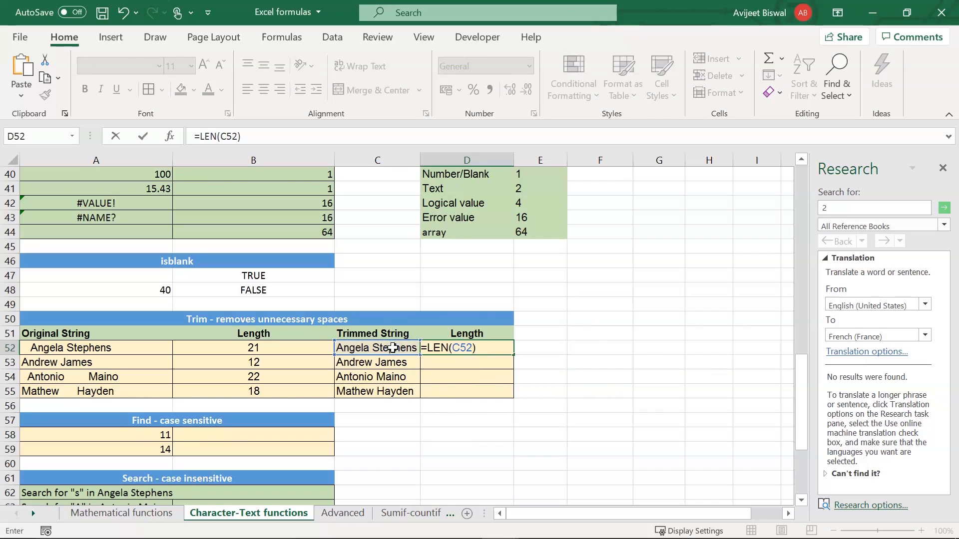
key("Return")
left_click(447, 349)
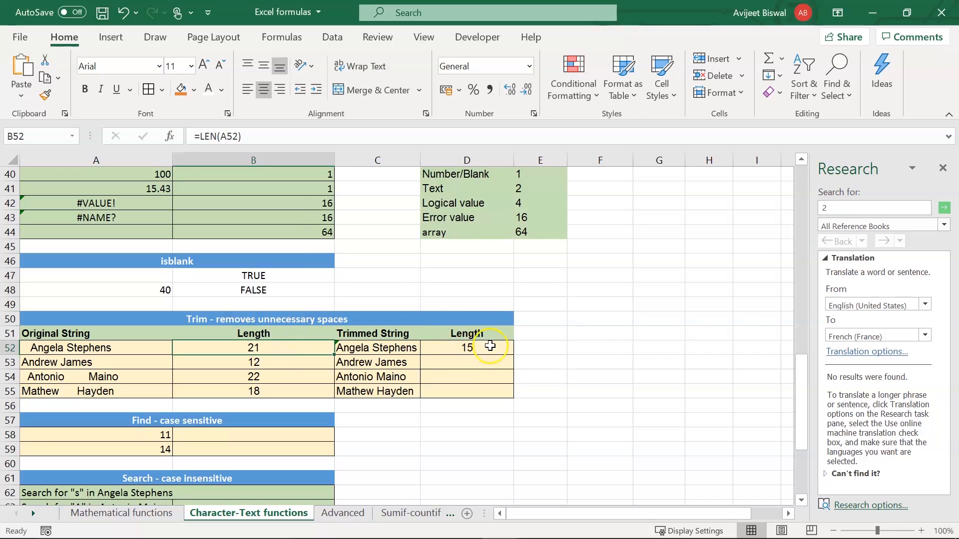
left_click_drag(513, 355, 509, 391)
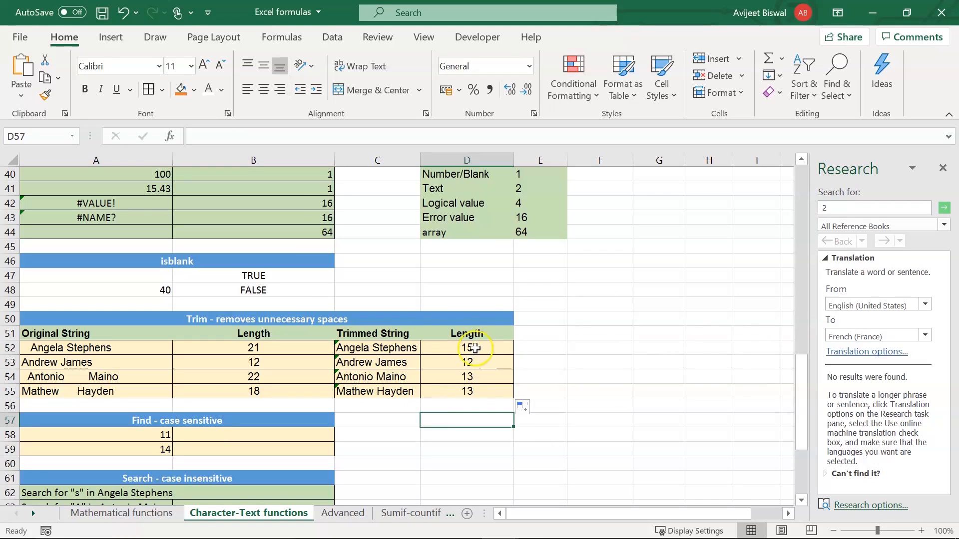
- Clear the existing values in A58:A59 under the Find - case sensitive heading
left_click(274, 439)
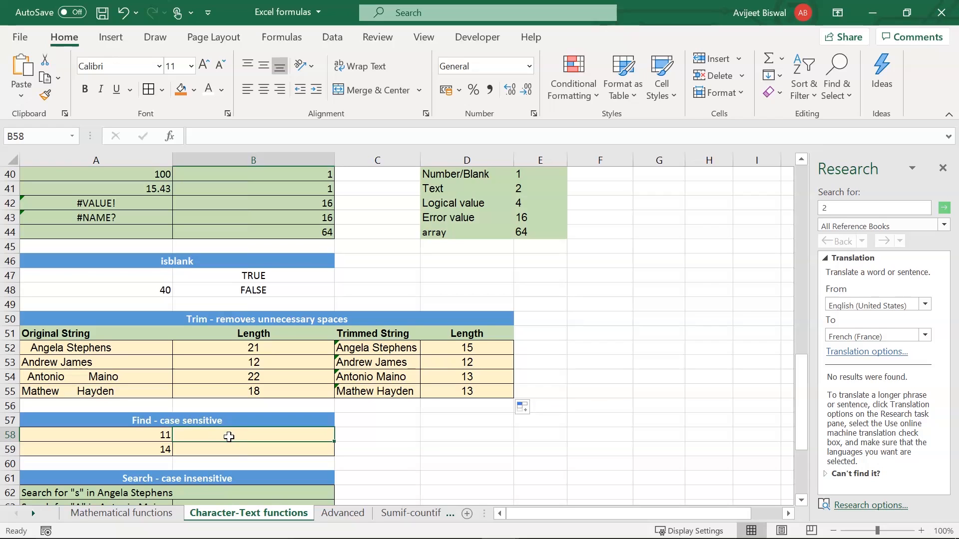
scroll(229, 437, "down", 2)
left_click(166, 376)
left_click_drag(166, 375, 165, 391)
key("Delete")
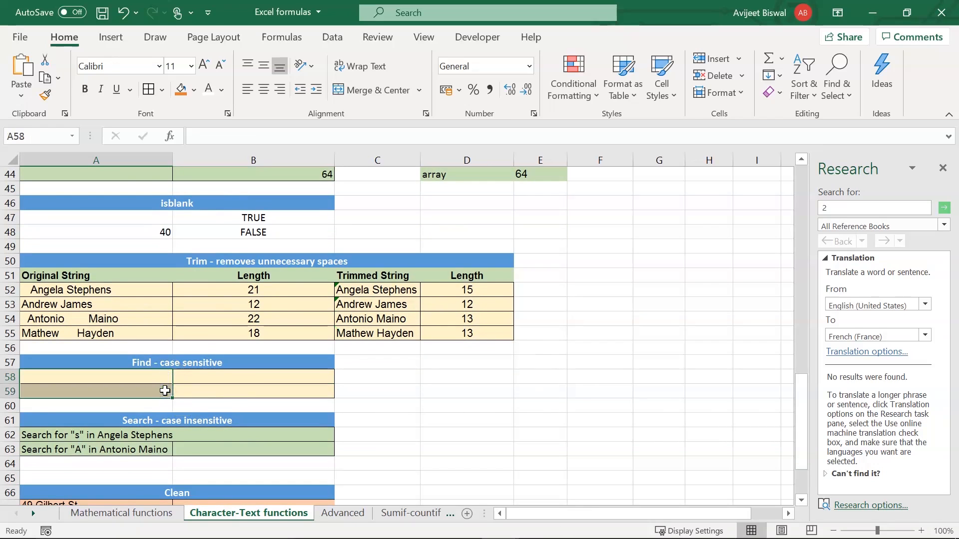
- Enter =FIND("S",A52) in A58 to locate the capital S in the first original string
type("=fin")
key("Tab")
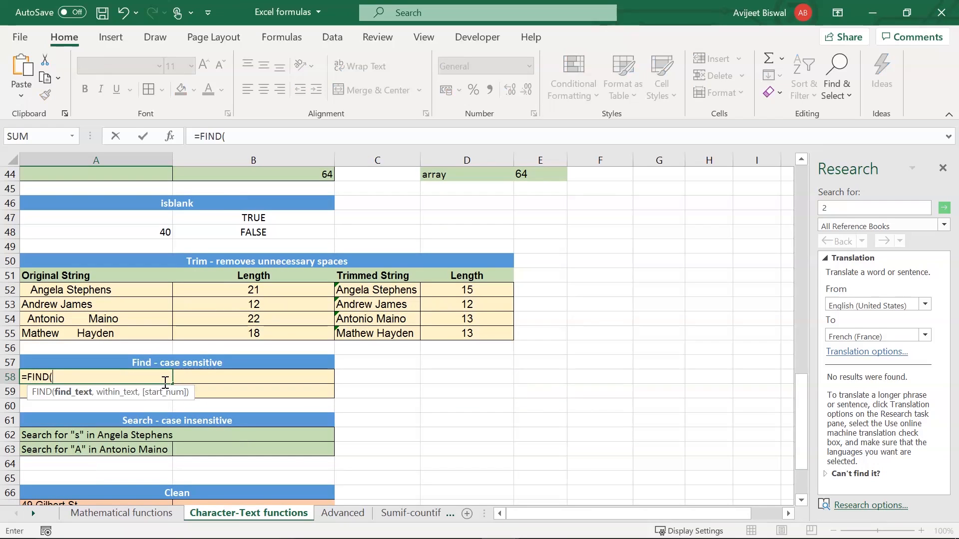
type("\"S\"")
left_click(65, 291)
left_click(485, 319)
type(",")
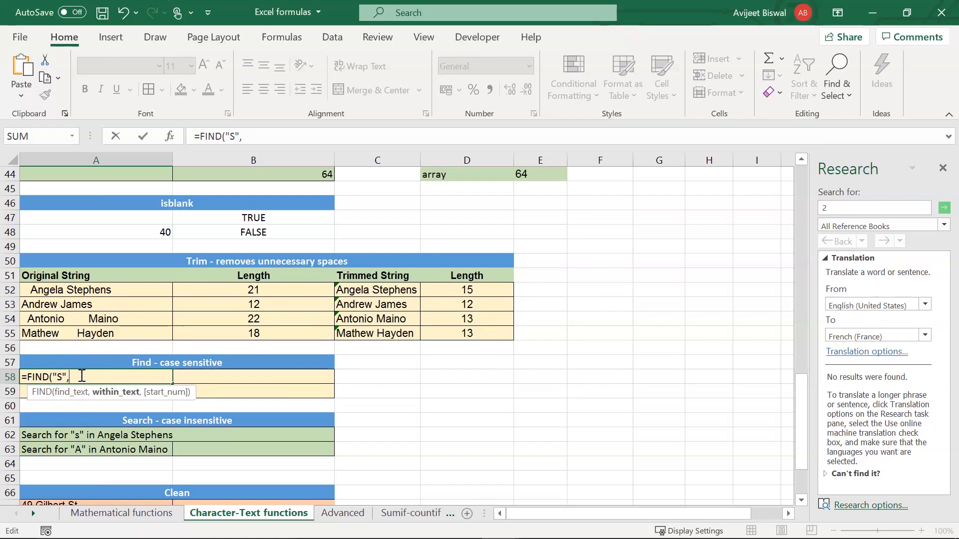
left_click(45, 292)
type(")")
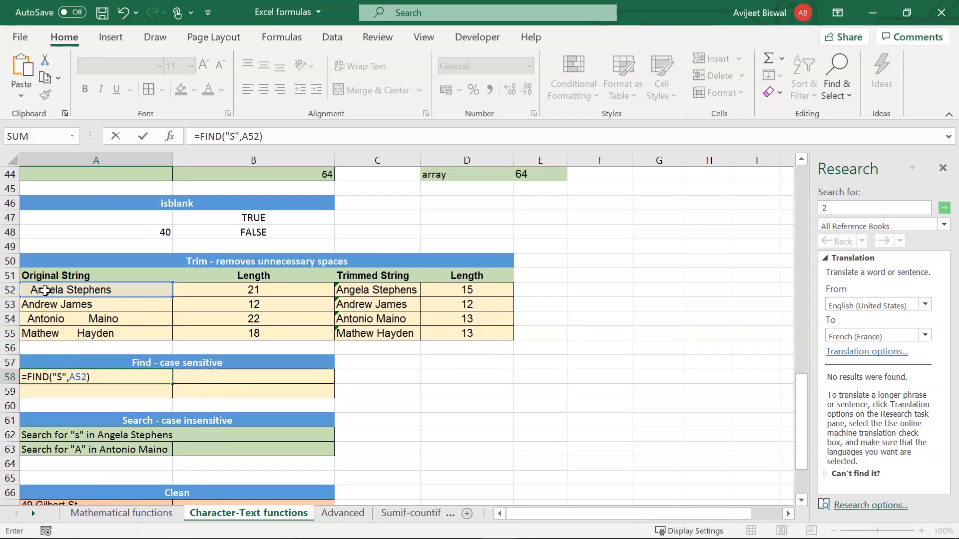
key("Return")
left_click(82, 380)
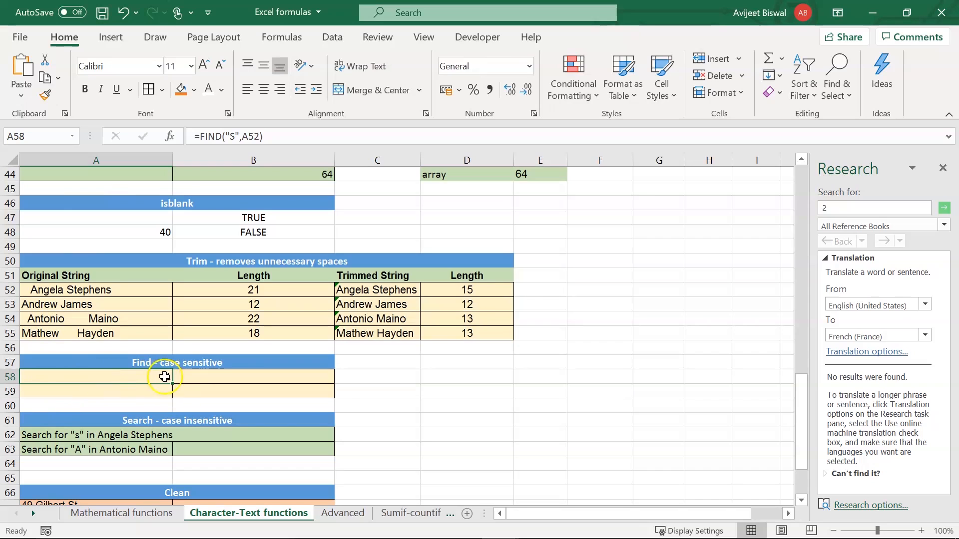
- Enter =FIND("e",A52,1) in B58 to locate the first lowercase e, and check the position against the text in A52
left_click(214, 381)
type("=f")
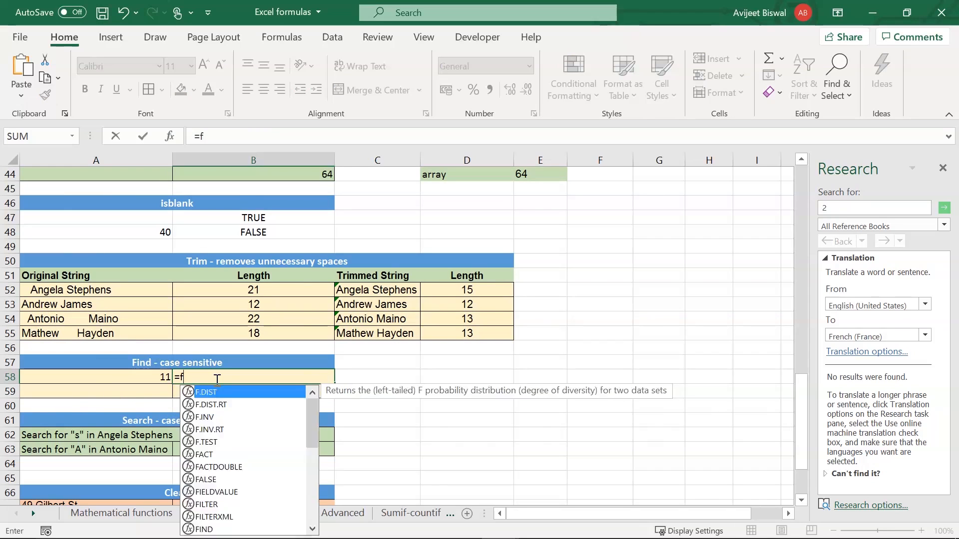
type("ind(\"e\",")
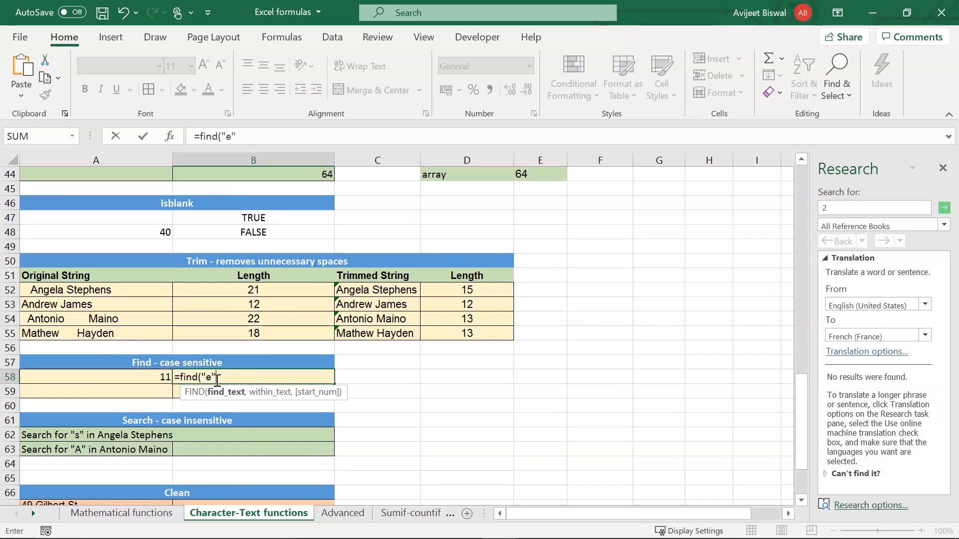
left_click(87, 291)
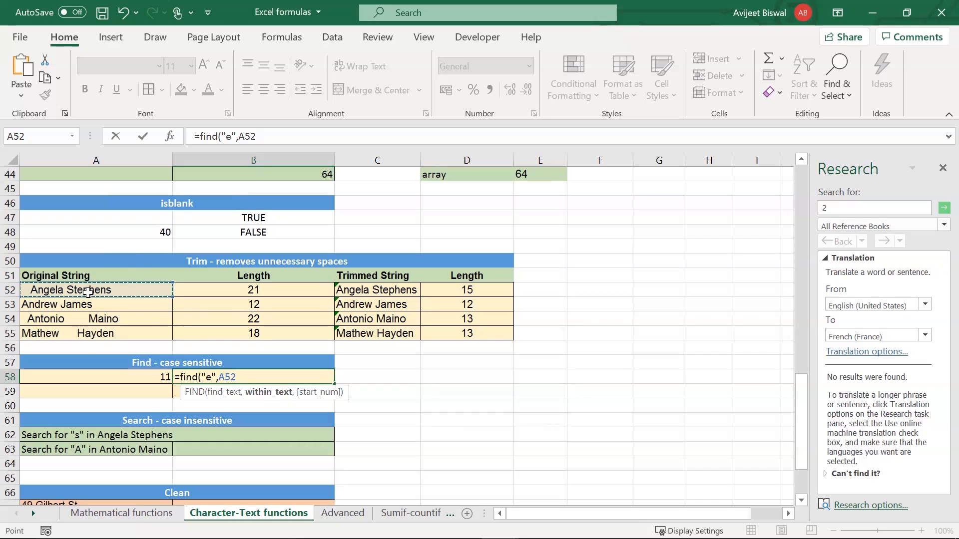
type(",")
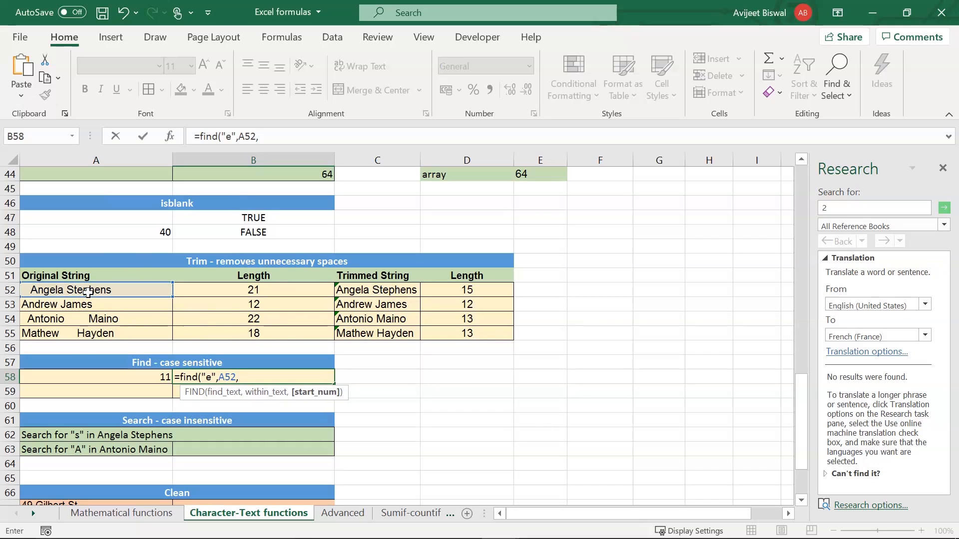
type("1)")
key("Return")
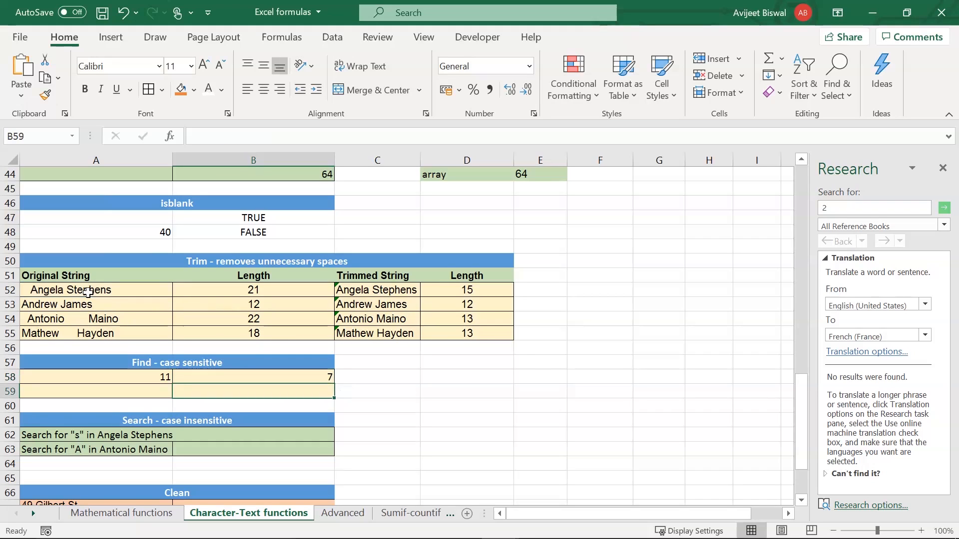
left_click(78, 293)
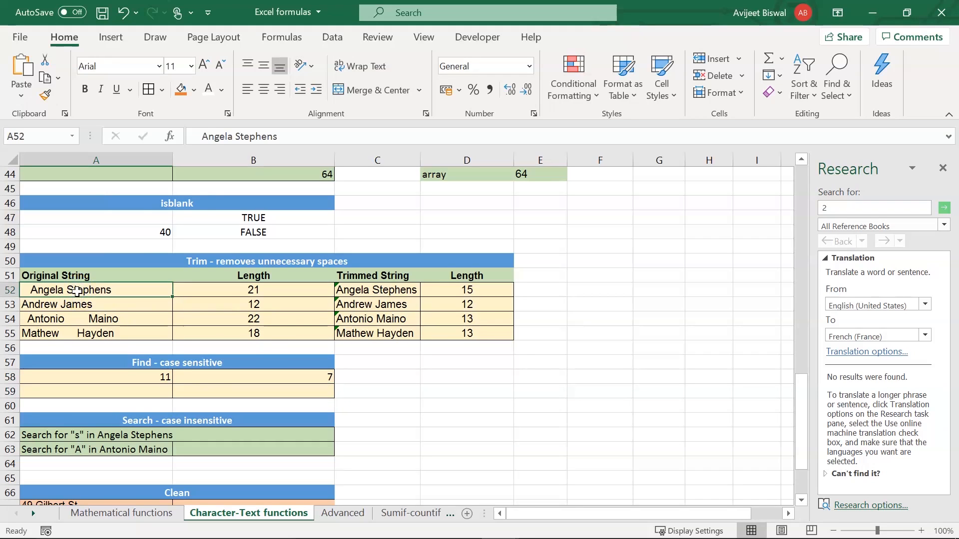
left_click(199, 139)
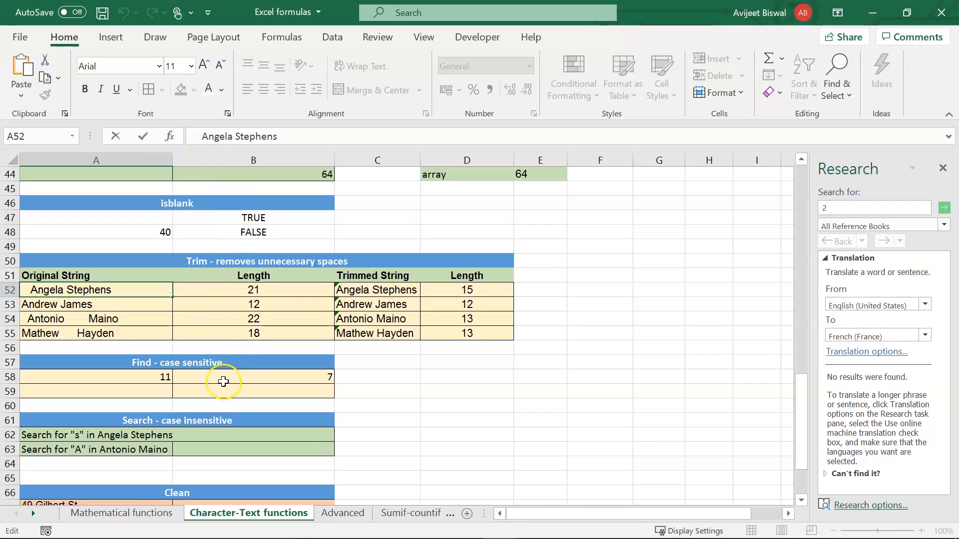
- Enter =FIND("a",A55,3) in A59 to locate the letter a from the third character of the last original string
left_click(153, 392)
type("=fin")
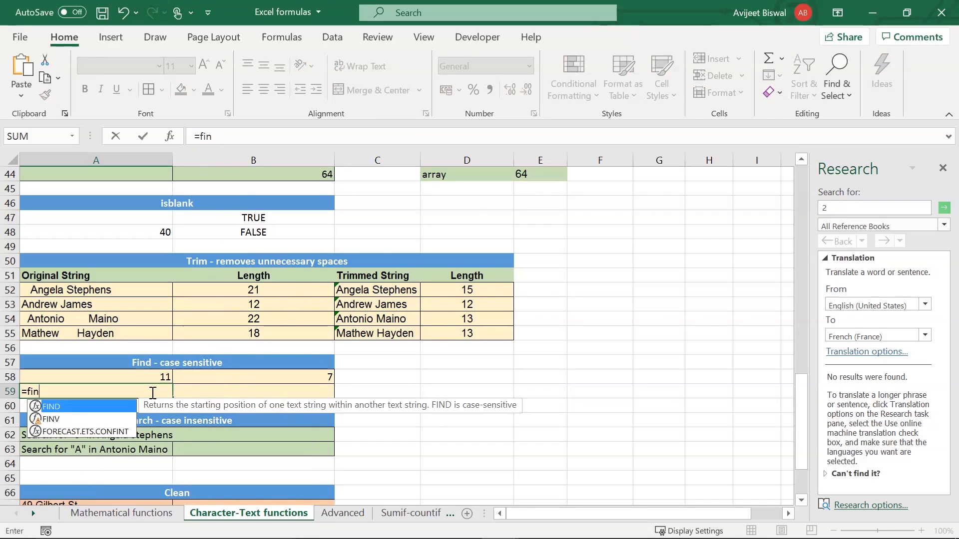
key("Tab")
type("\"a\",")
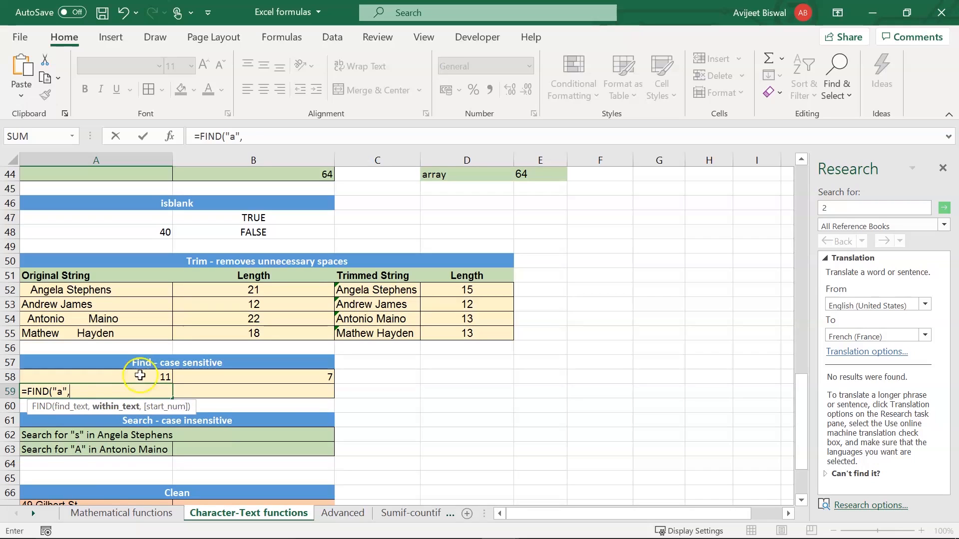
left_click(55, 335)
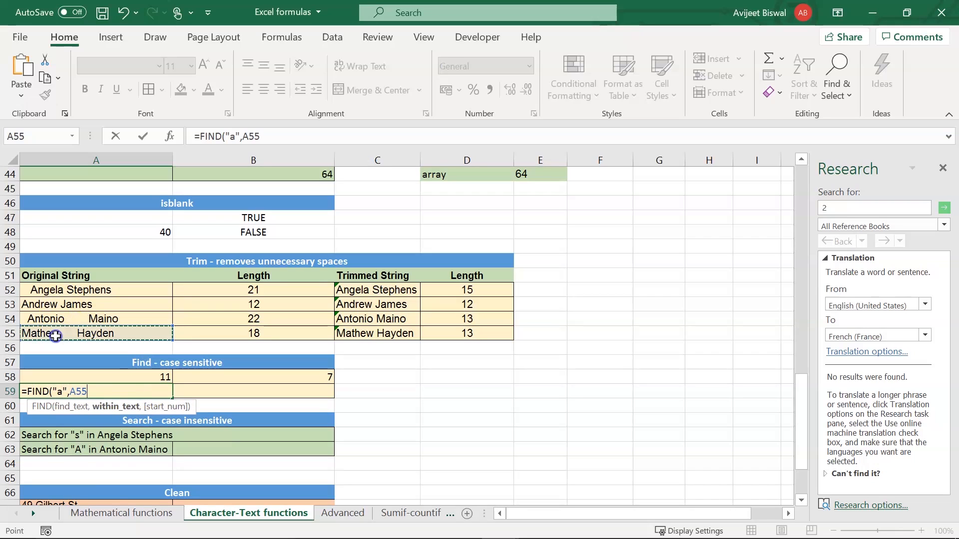
type(",")
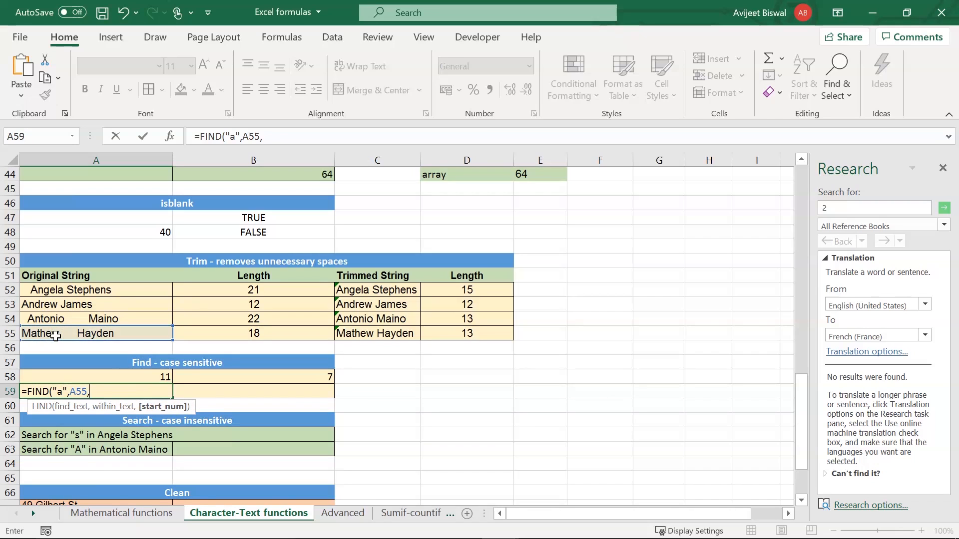
type("3)")
key("Return")
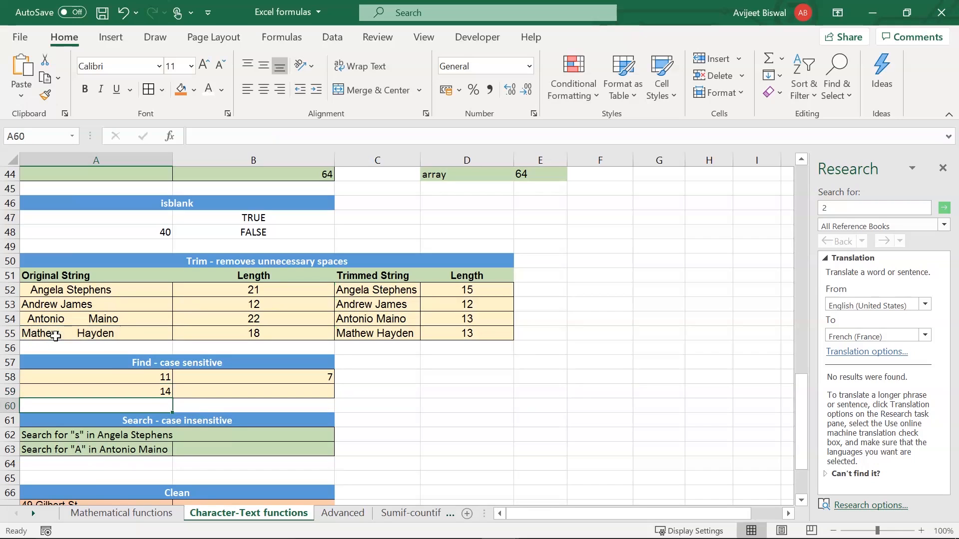
left_click(88, 392)
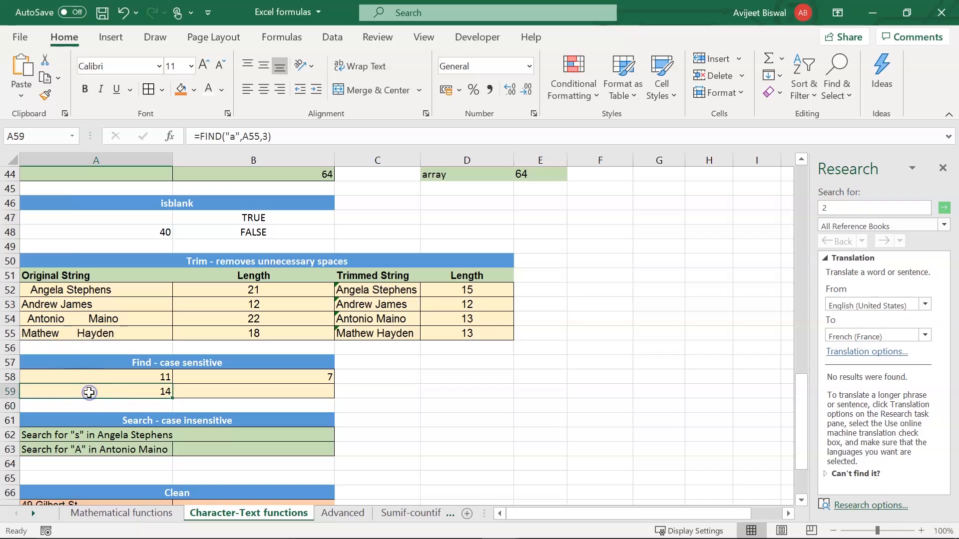
left_click(91, 335)
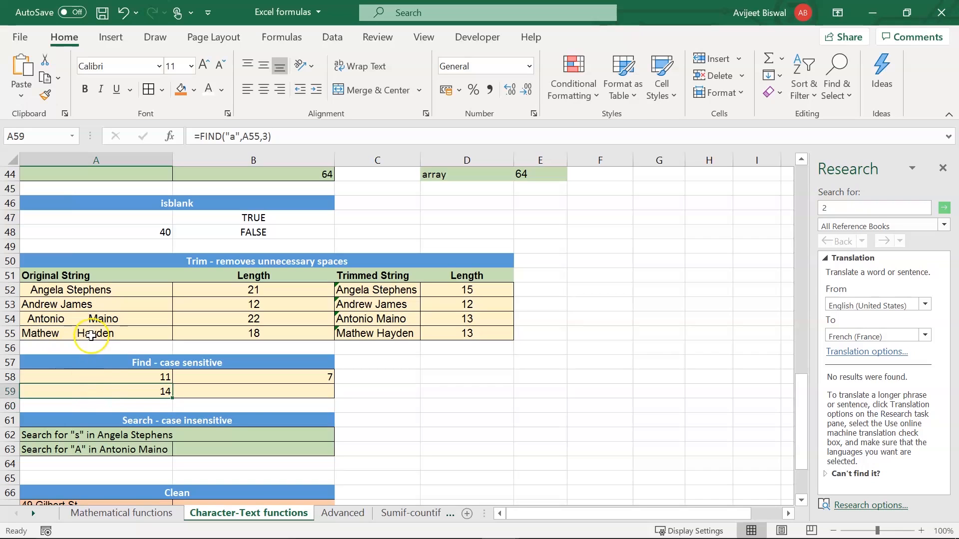
- Enter =FIND("e", A52,10) in B59 to locate the letter e from the tenth character, and check it against A52
left_click(221, 393)
type("=fin")
key("Tab")
type("\"e\",")
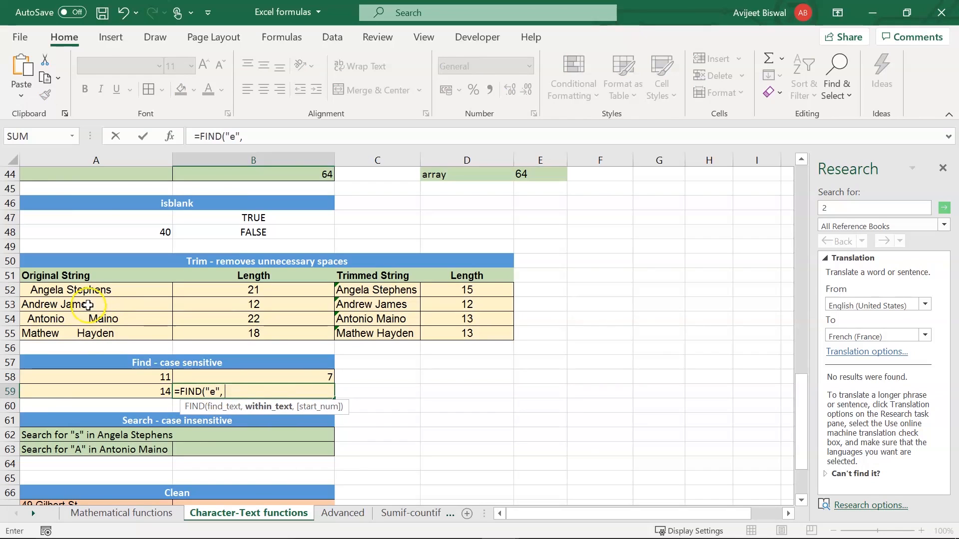
left_click(96, 288)
type(",")
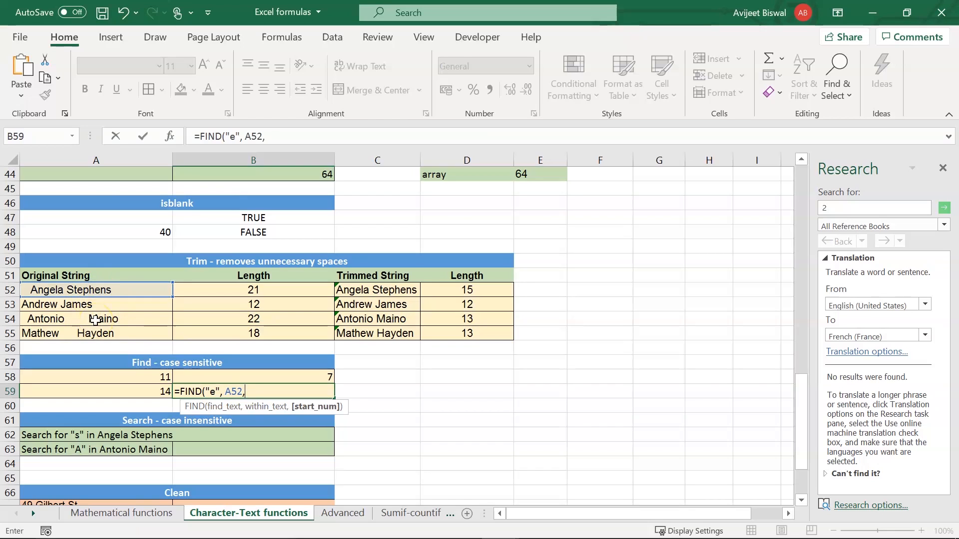
type("10)")
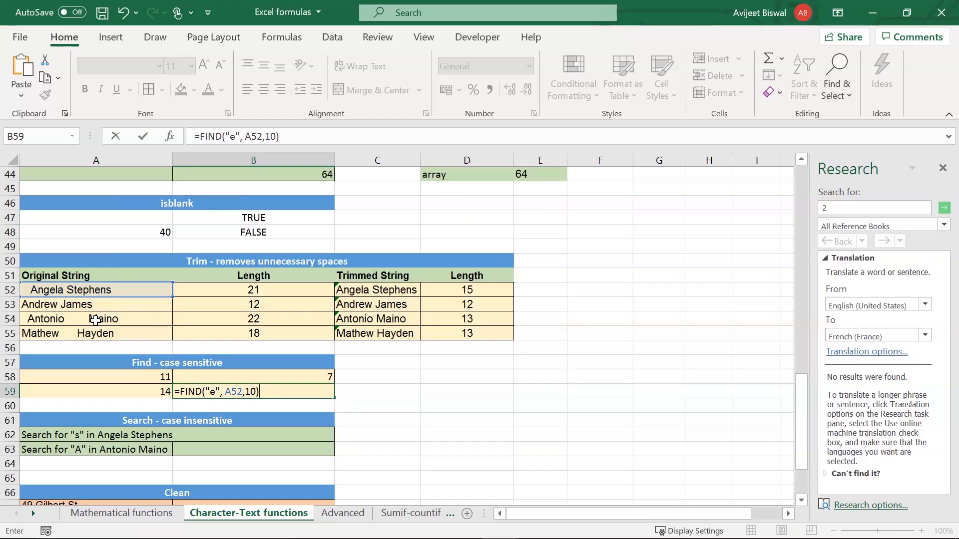
key("Return")
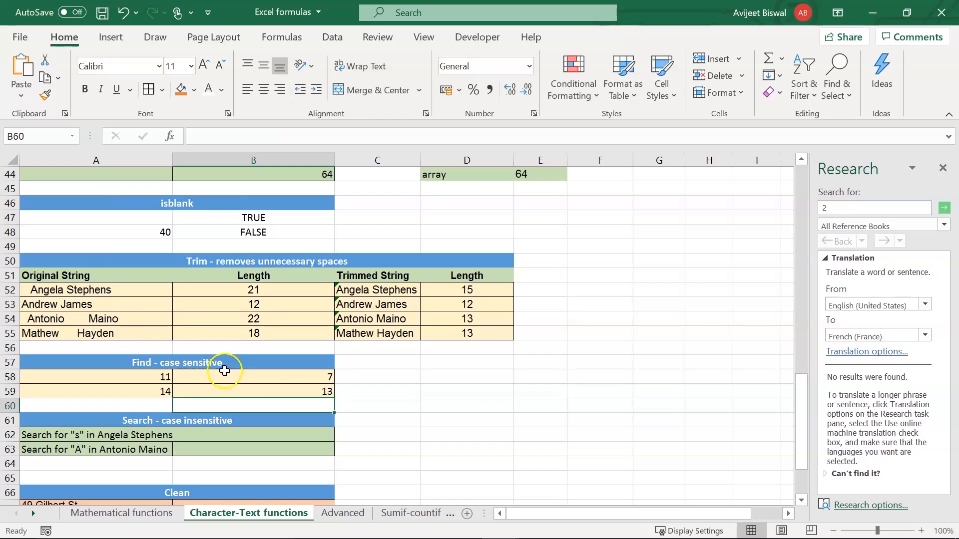
left_click(209, 391)
left_click(106, 290)
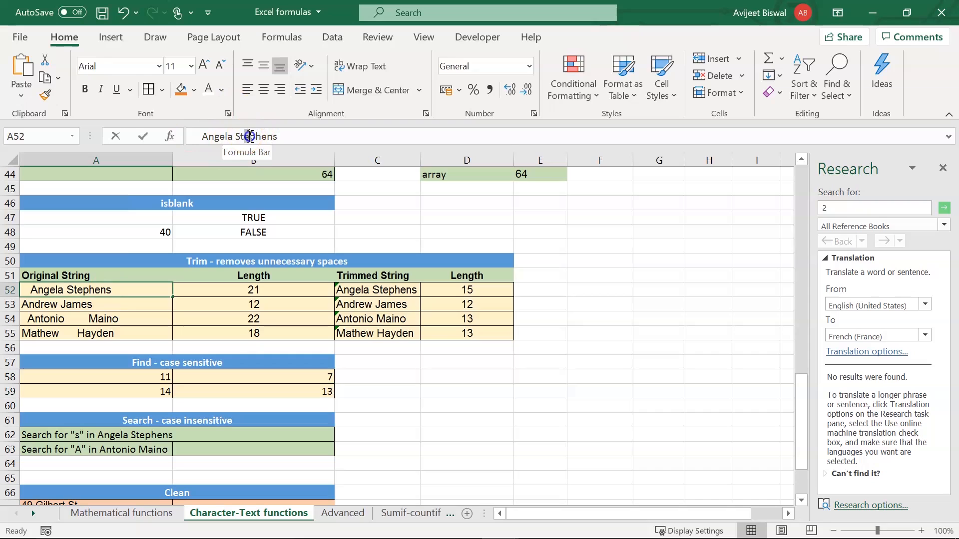
left_click(200, 137)
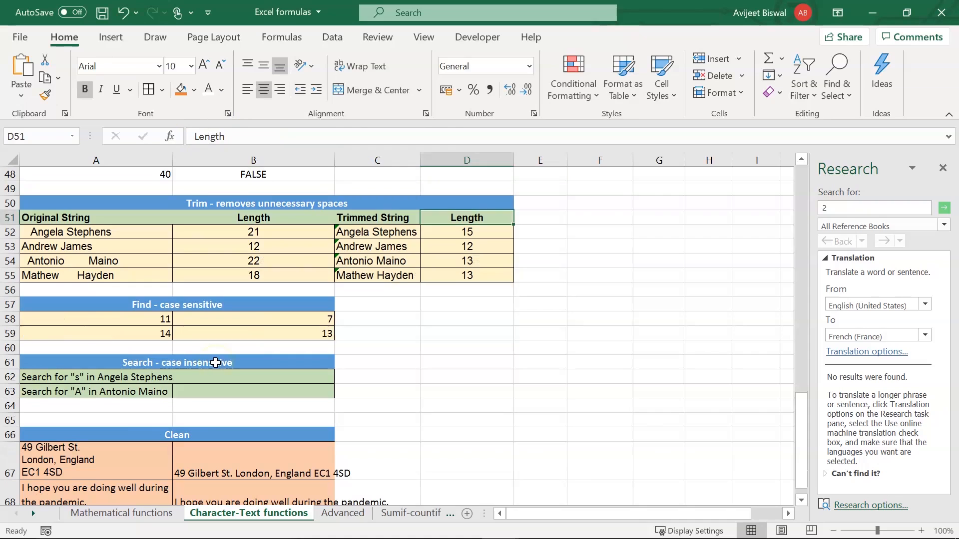
- Enter =SEARCH("s",A52) in B62 under the Search - case insensitive heading, and check the position against the text in A52
left_click(215, 363)
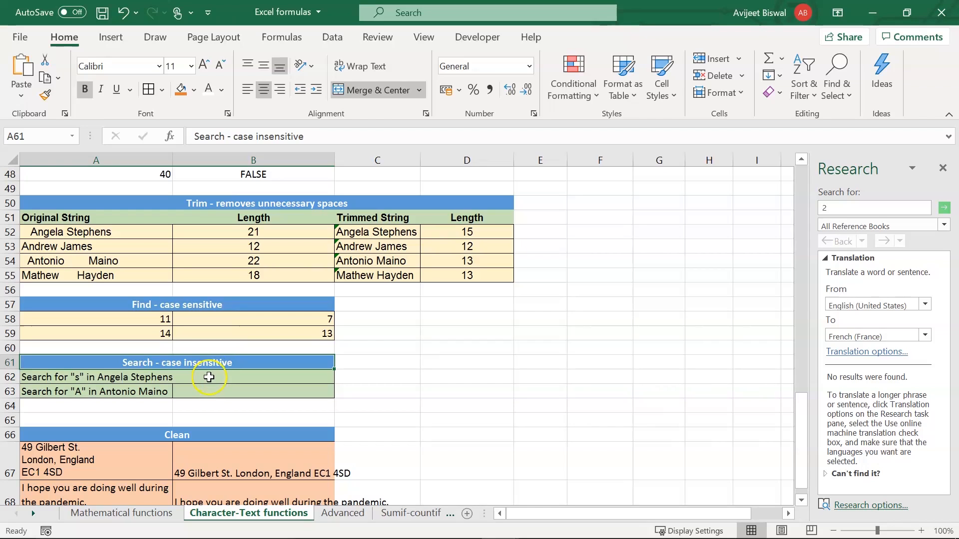
left_click(146, 380)
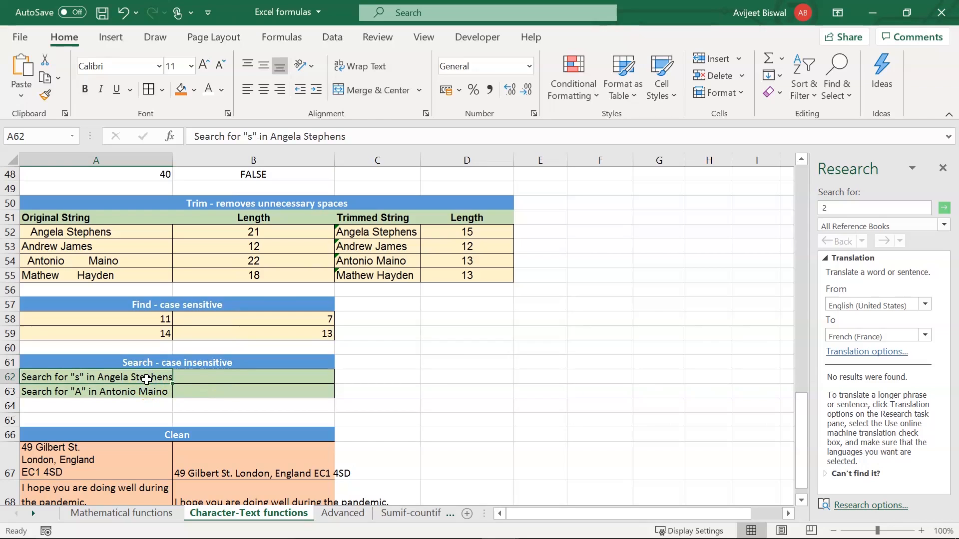
left_click(209, 379)
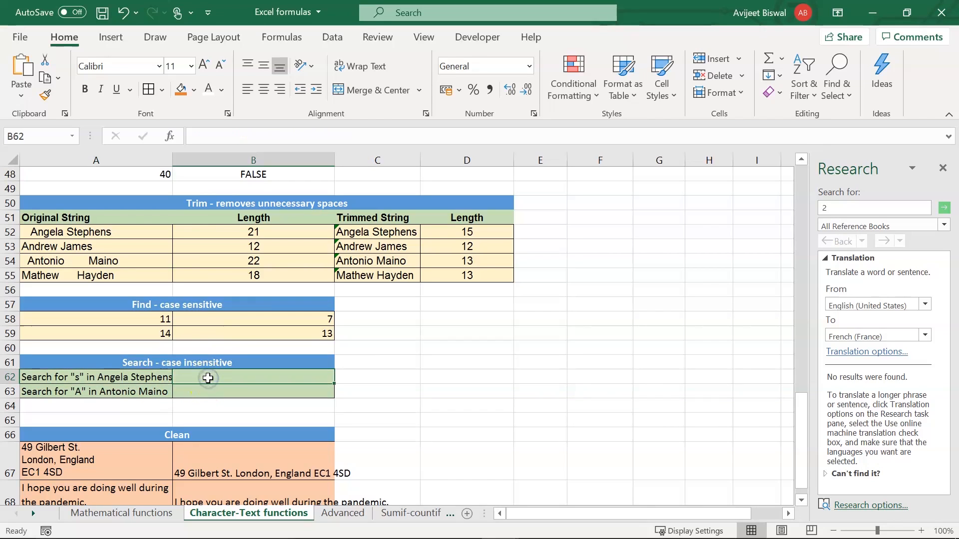
type("=ser")
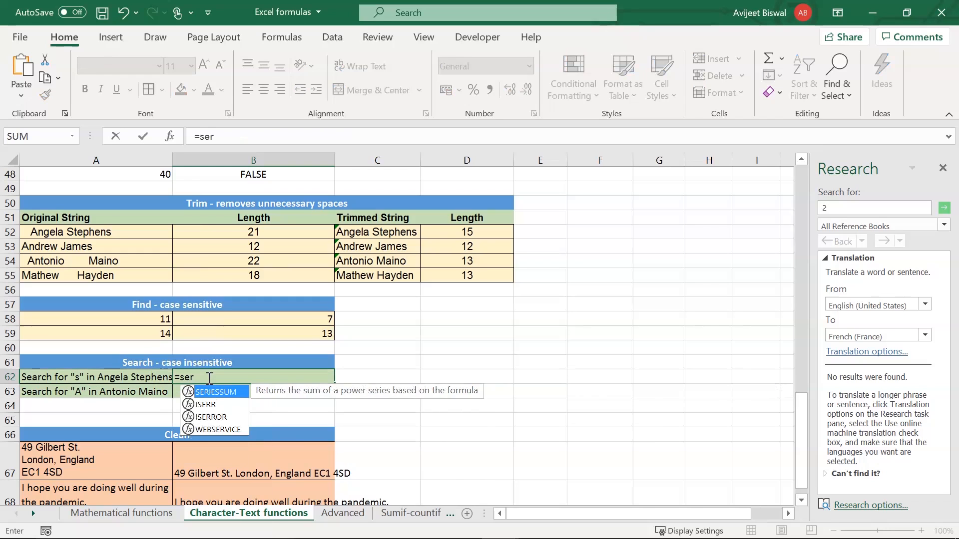
key("BackSpace")
type("ar")
key("Tab")
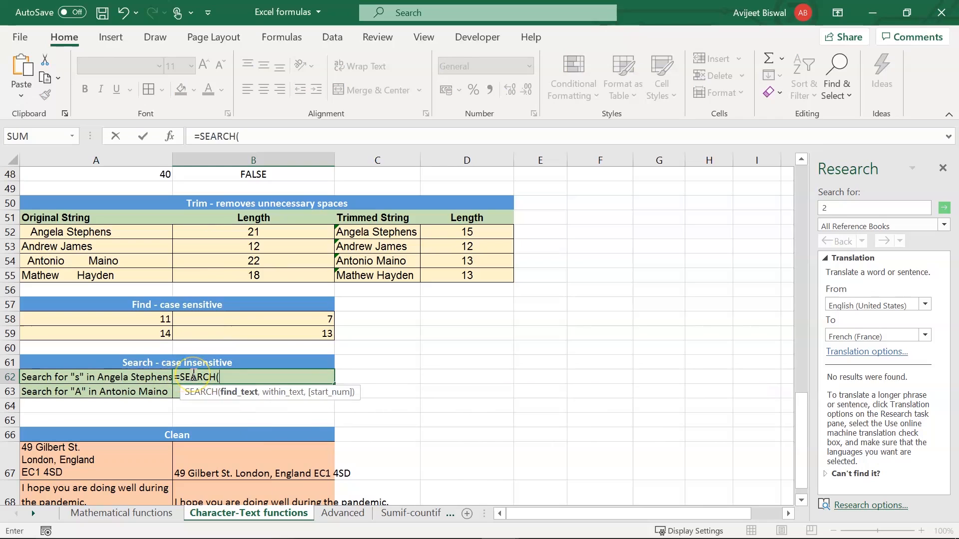
type("\"s\",")
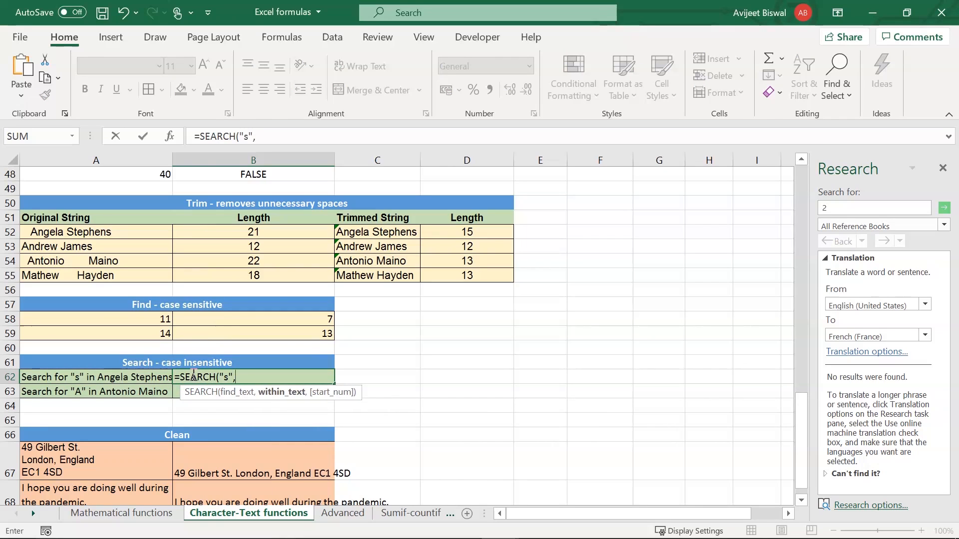
left_click(83, 232)
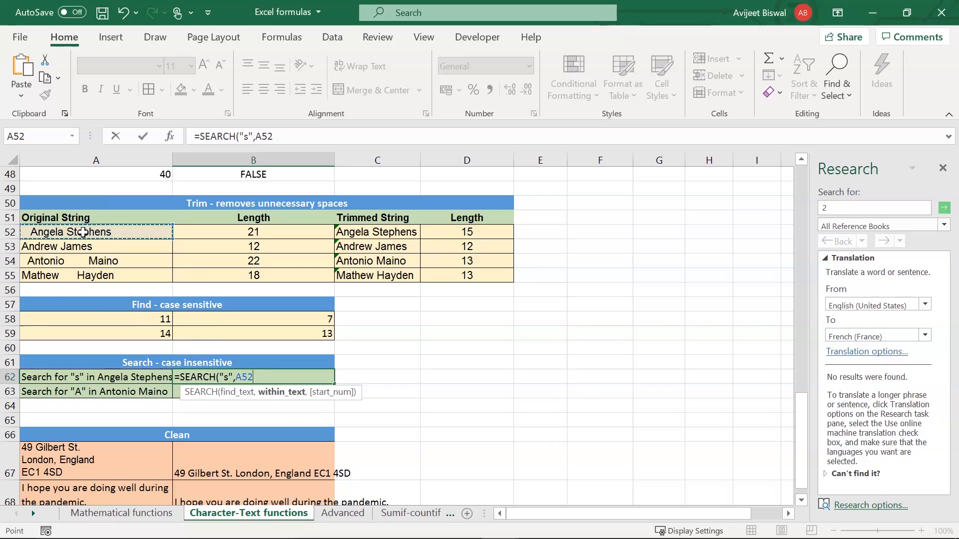
type(")")
key("Return")
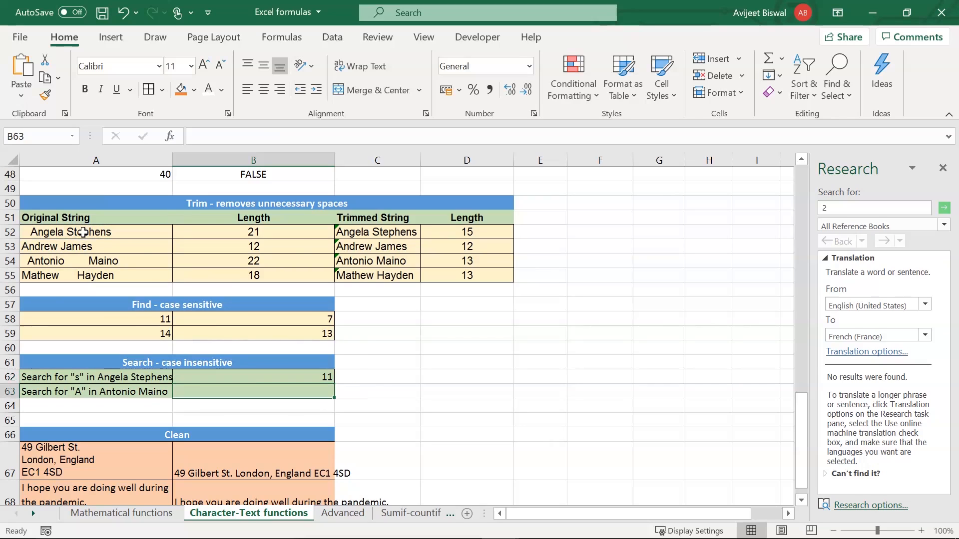
left_click(212, 377)
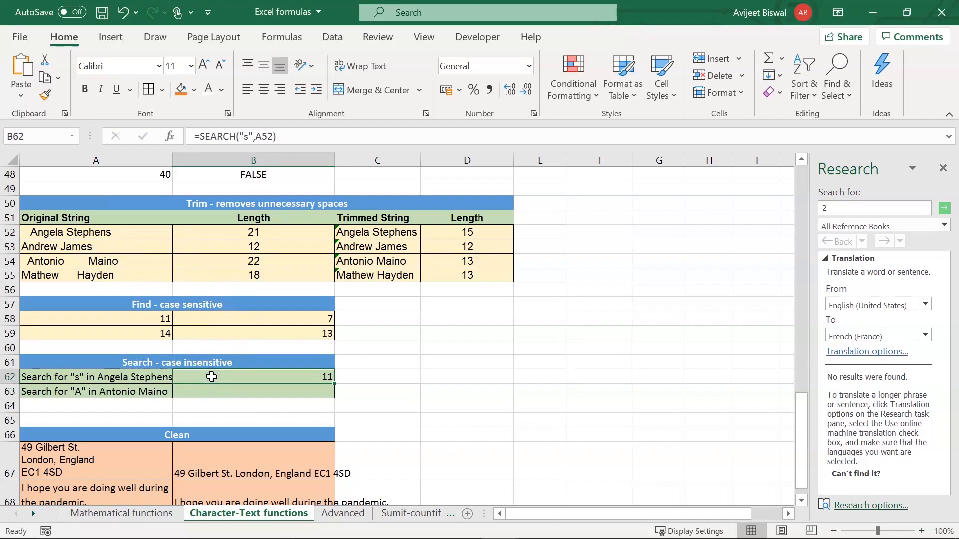
left_click(41, 232)
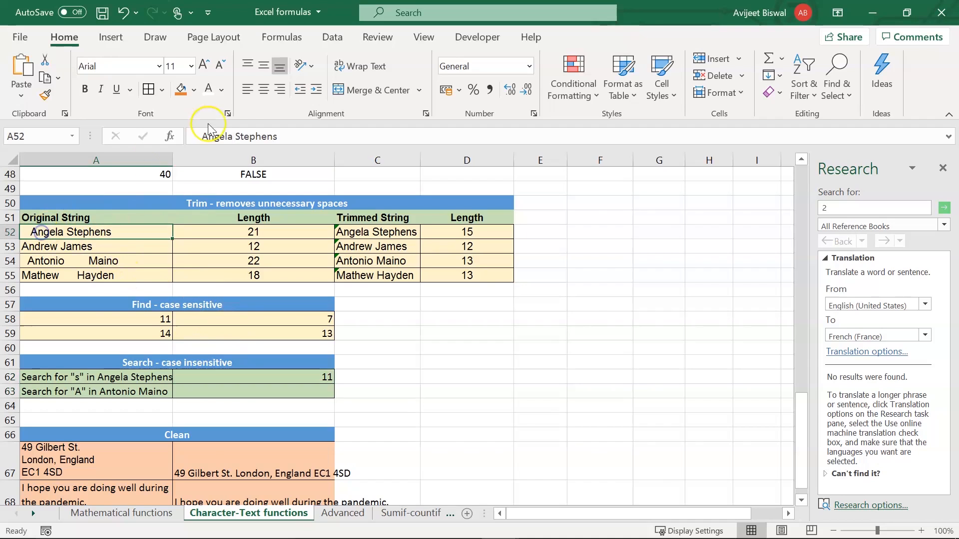
left_click(238, 136)
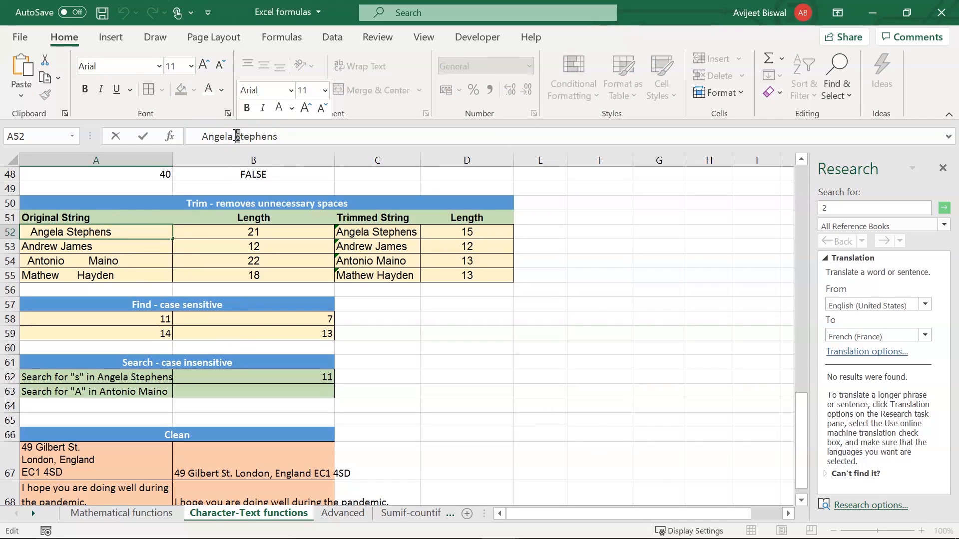
left_click(239, 135)
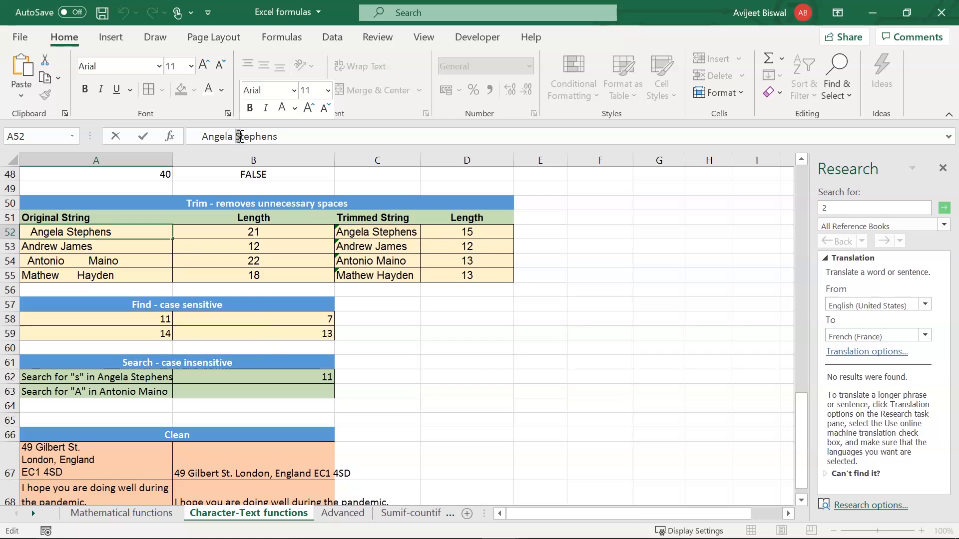
- Enter =SEARCH("A",A54,5) in B63 to locate the letter from the fifth character, and check the position against the text in A54
left_click(217, 390)
type("=")
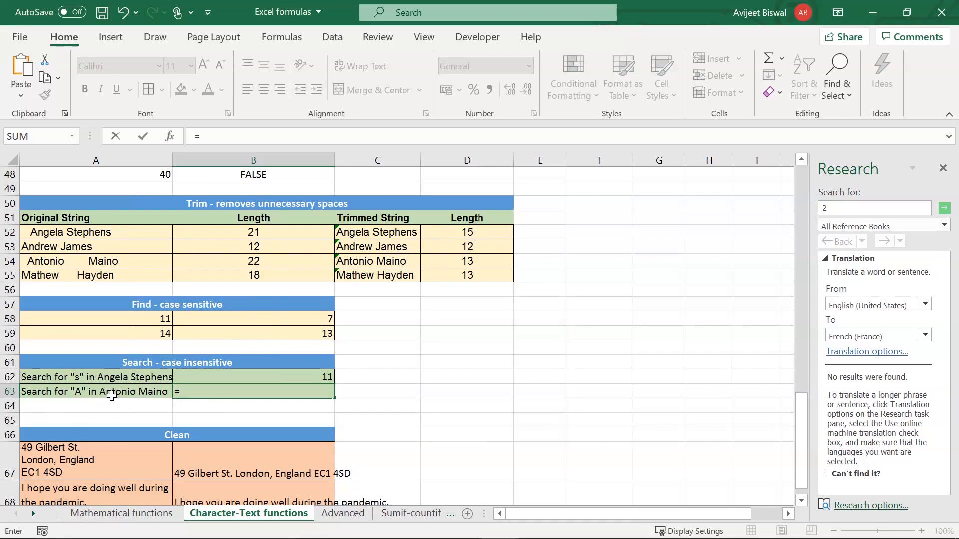
type("searc")
key("Tab")
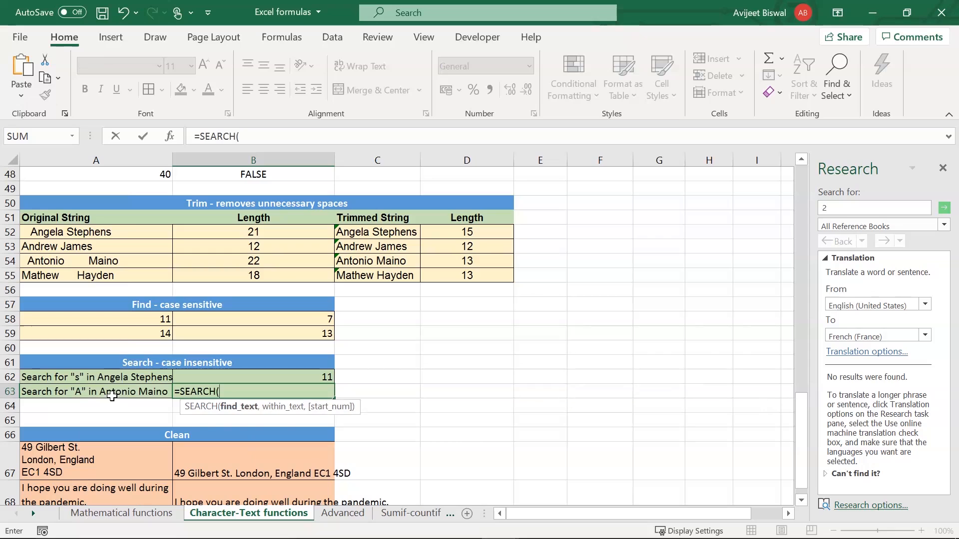
type("\"A\",")
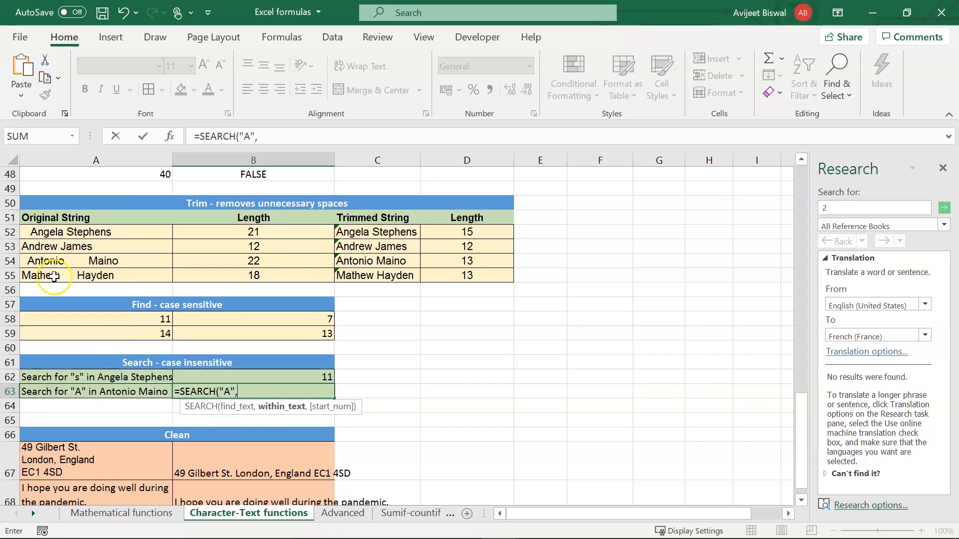
left_click(79, 262)
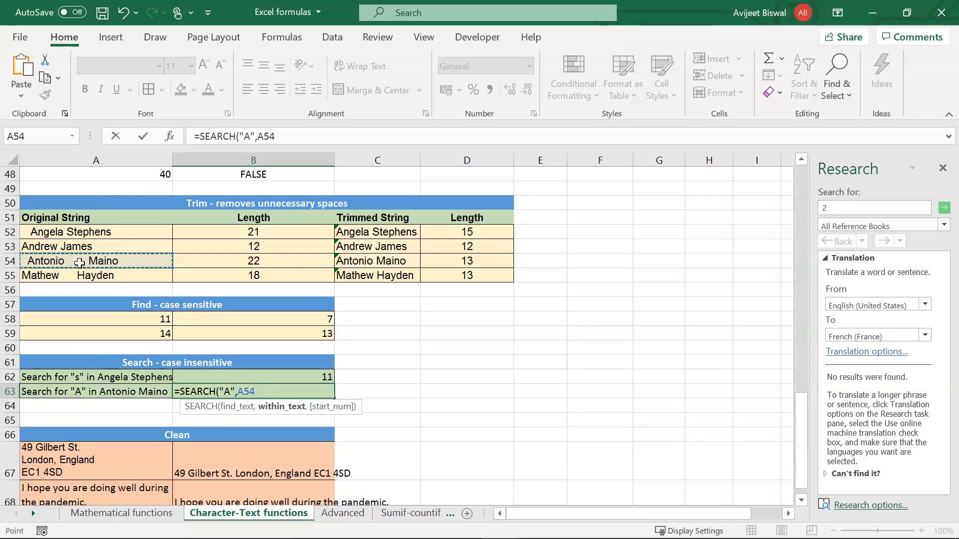
type(",")
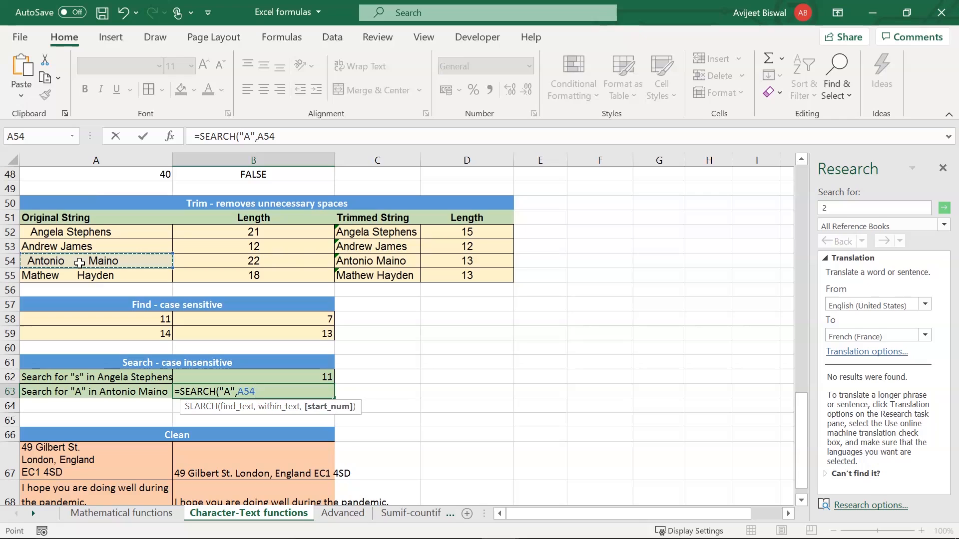
type("5")
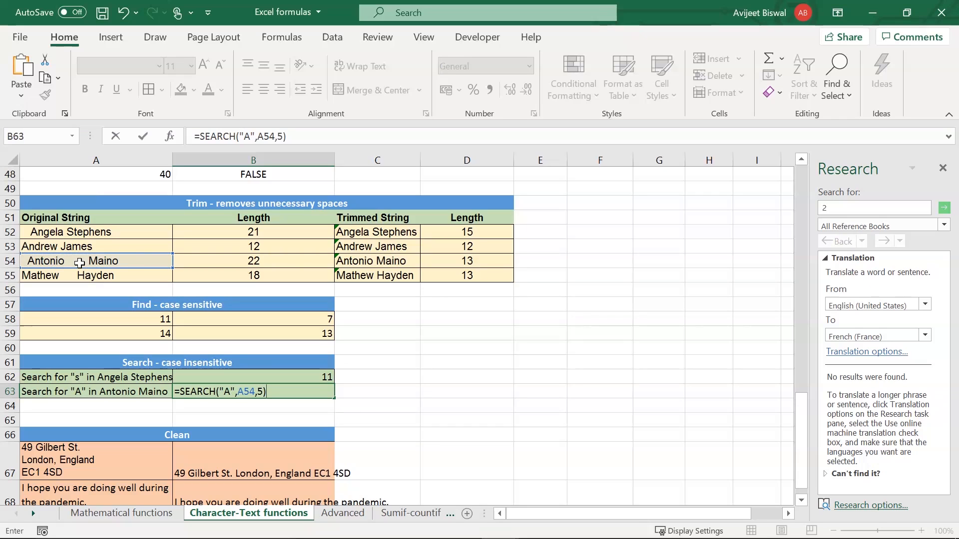
key("Return")
left_click(217, 391)
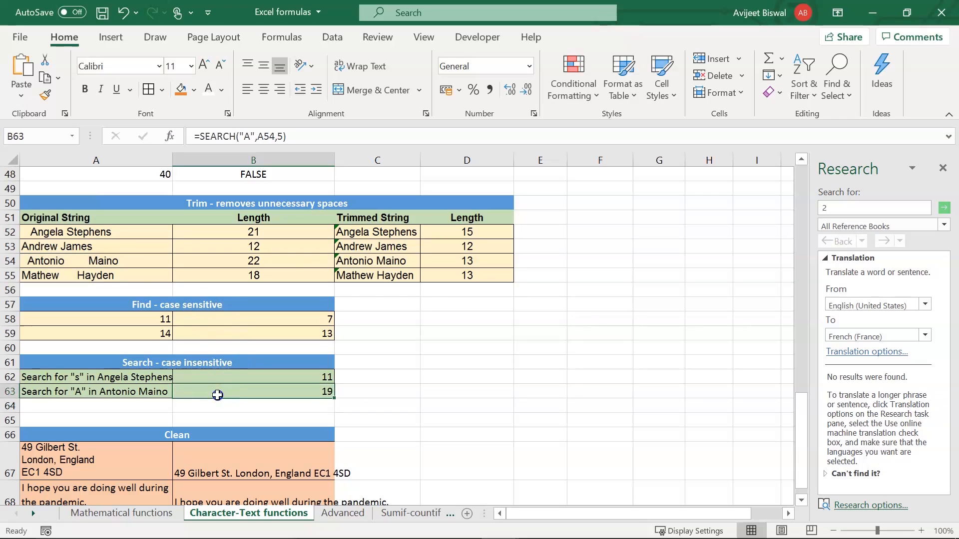
left_click(82, 263)
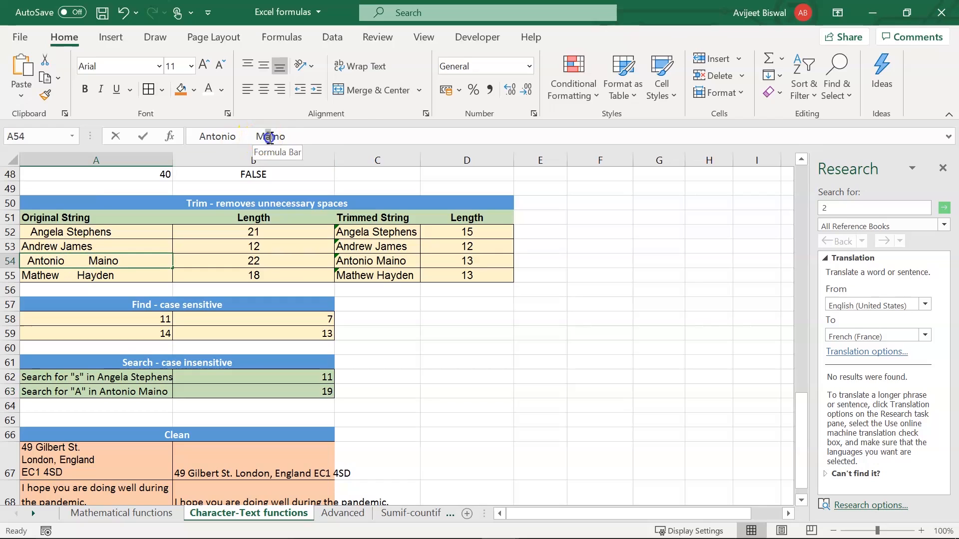
left_click(268, 136)
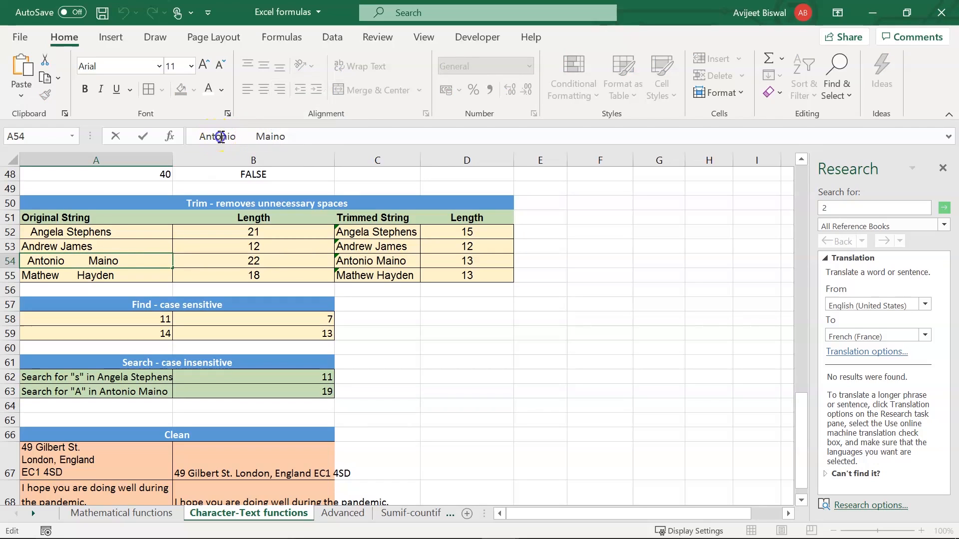
left_click(267, 136)
left_click(290, 392)
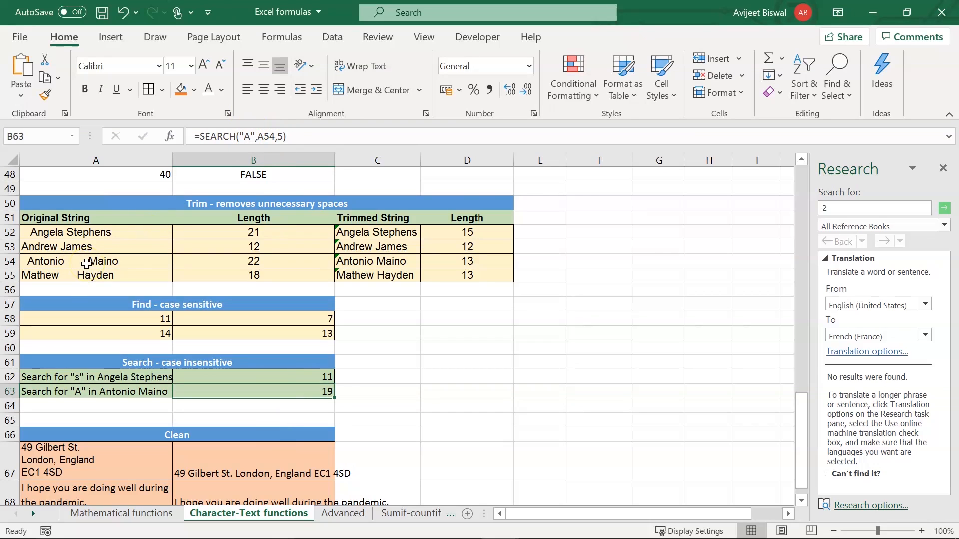
- Clear the existing results in B67:B68 under the Clean heading
left_click(241, 398)
key("Down")
key("Down")
key("Down")
key("Down")
key("Down")
key("Down")
key("Down")
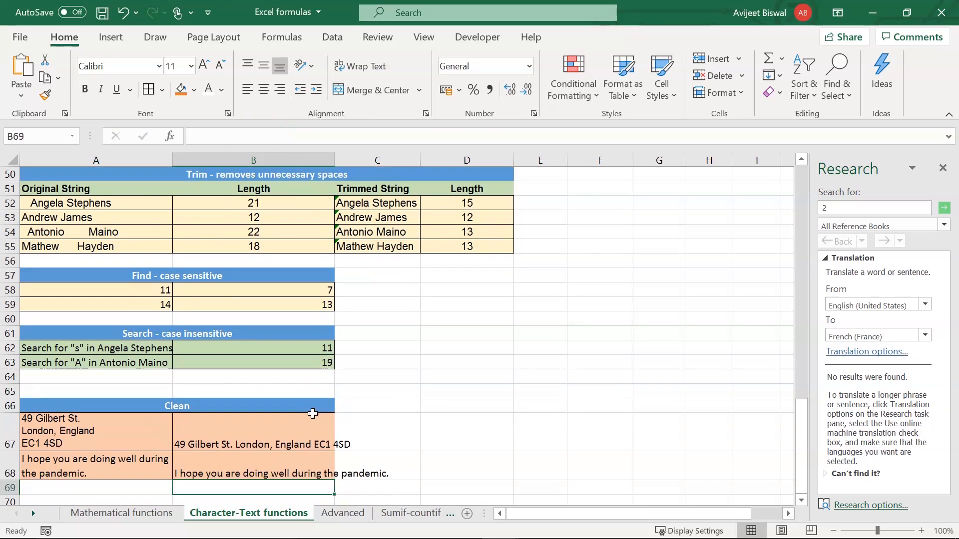
key("Up")
left_click(213, 392)
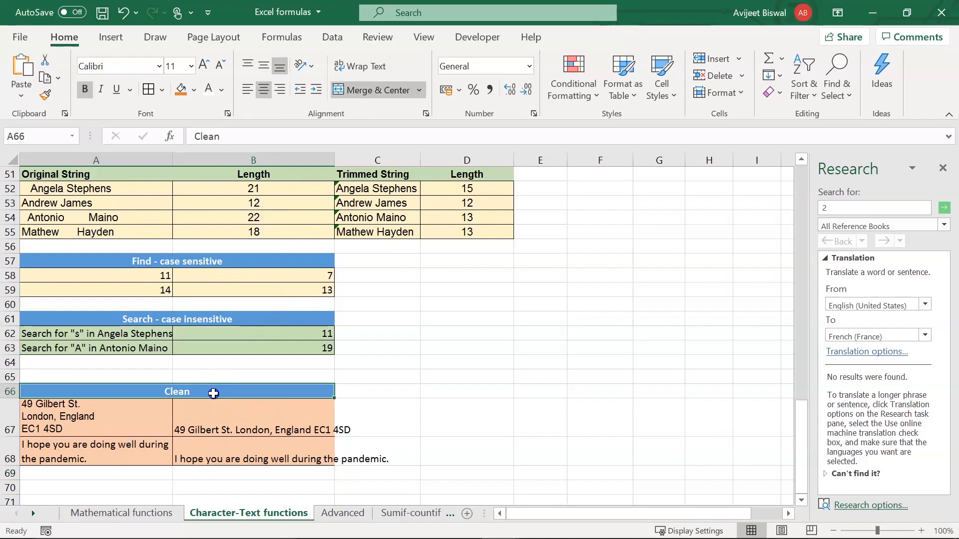
left_click(193, 416)
key("Delete")
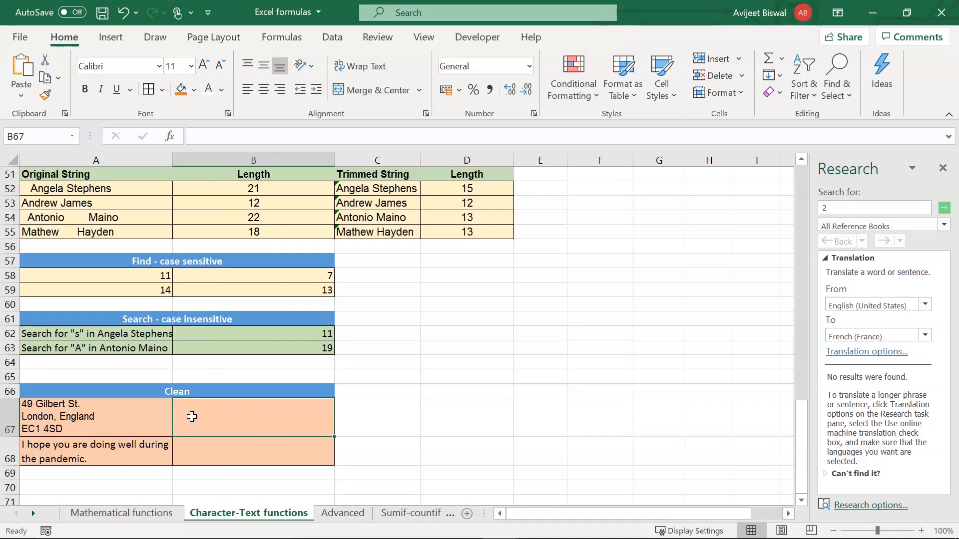
- Enter =CLEAN(A67) in B67 to remove the line breaks from the multi-line address
left_click(104, 413)
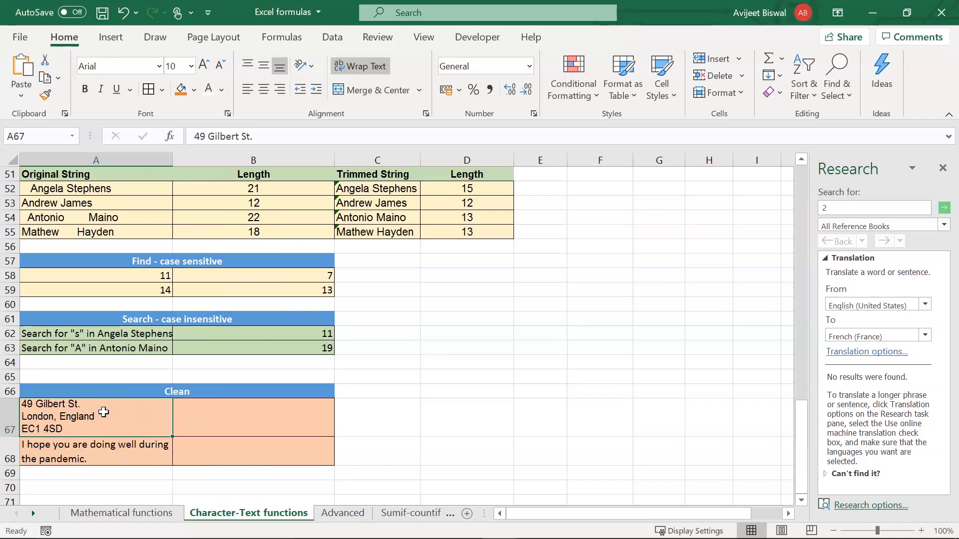
left_click(211, 422)
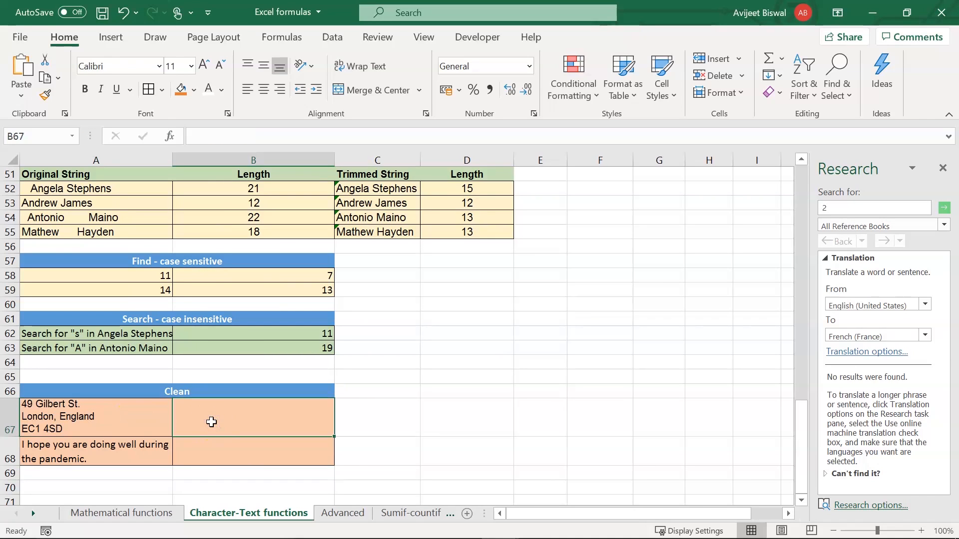
type("=clea")
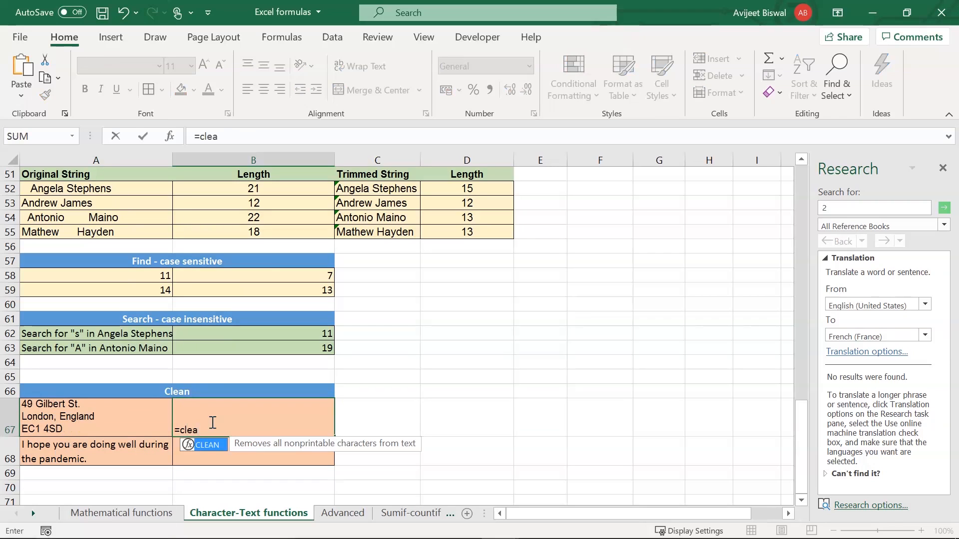
key("Tab")
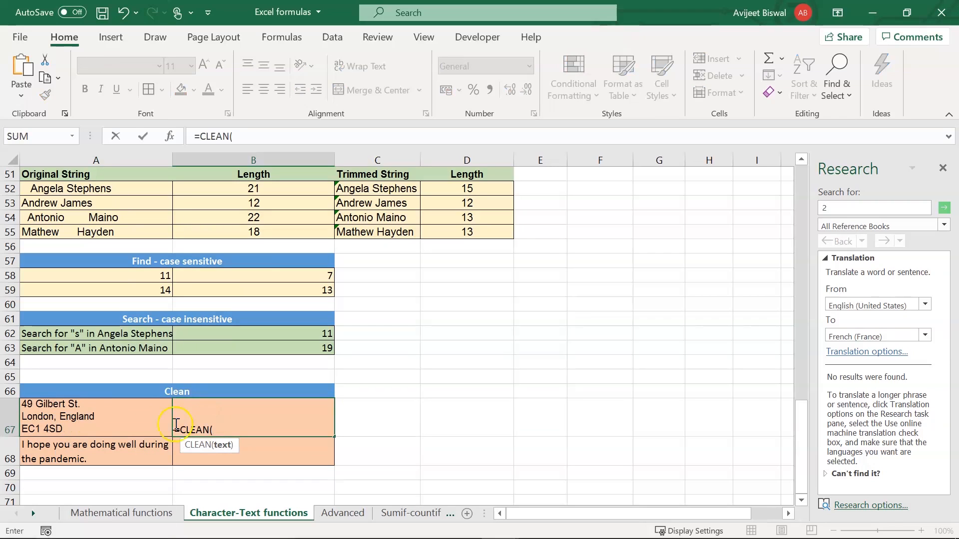
left_click(129, 425)
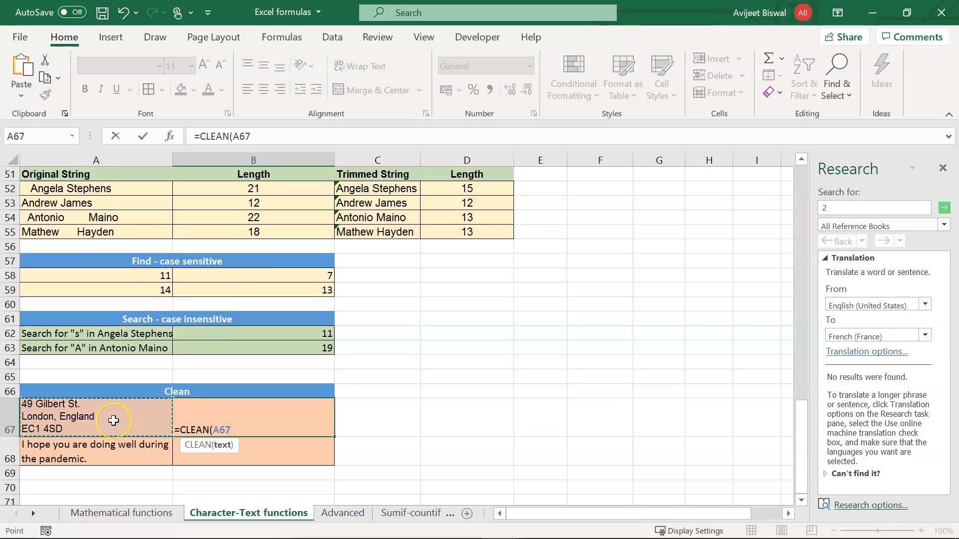
type(")")
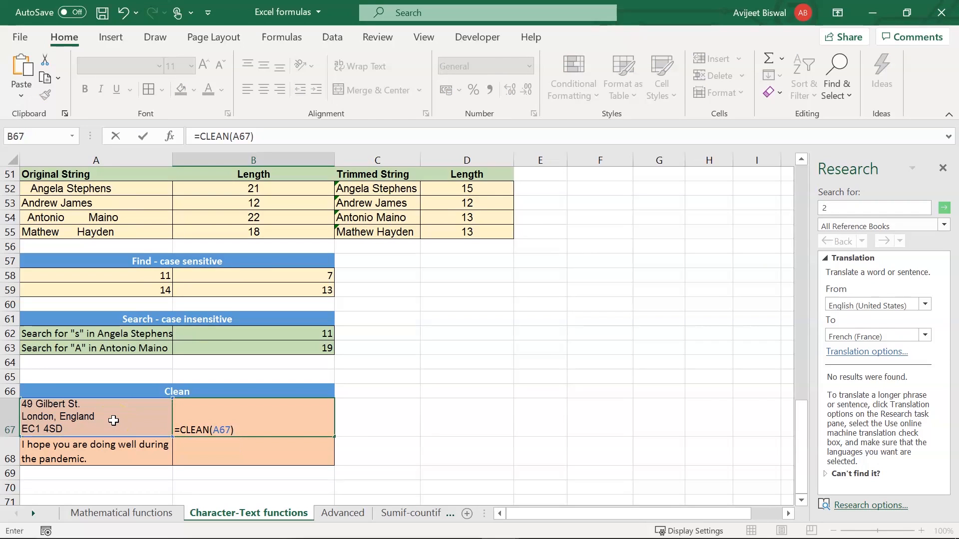
key("Return")
left_click(202, 422)
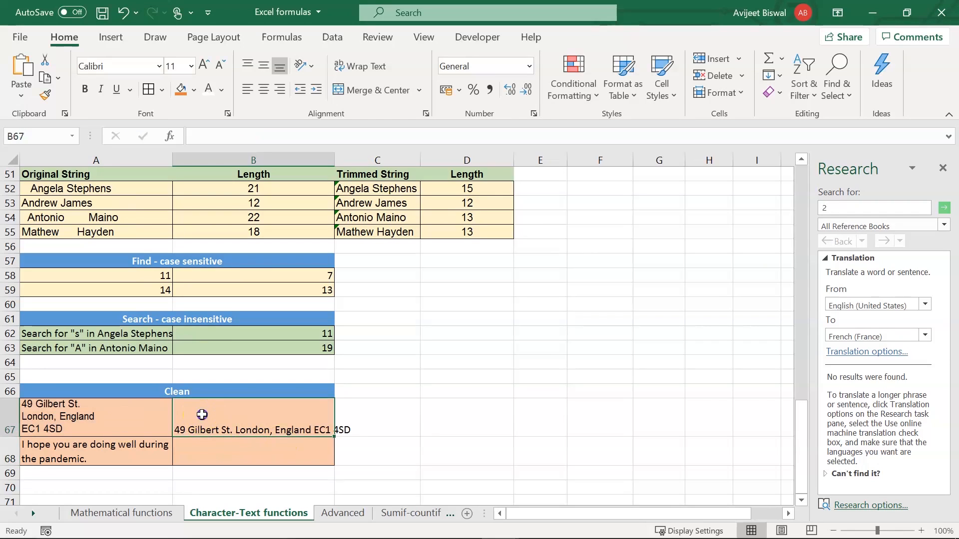
- Enter =CLEAN(A68) in B68 to put the two-line pandemic sentence on a single line
left_click(200, 446)
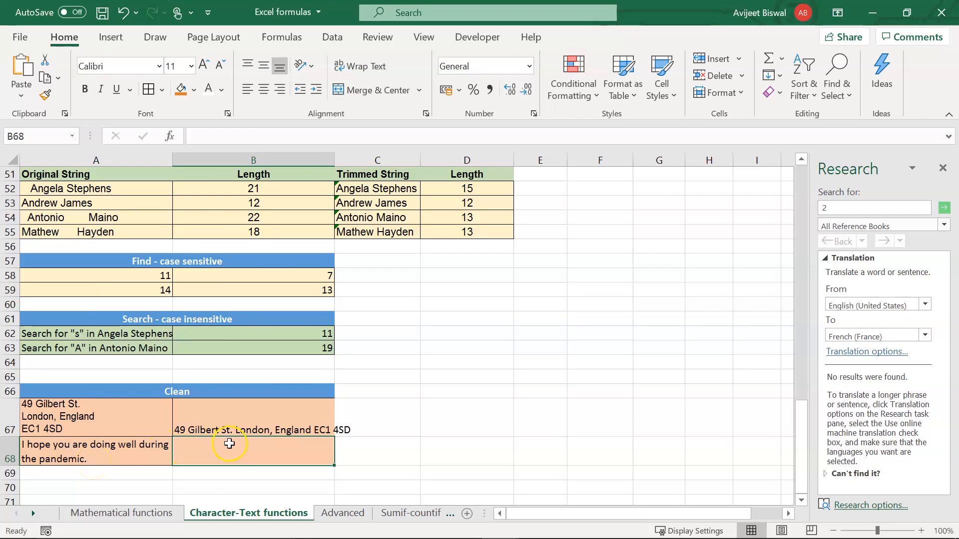
type("=clea")
key("Tab")
left_click(121, 451)
type(")")
key("Return")
left_click(188, 454)
left_click_drag(260, 458, 282, 456)
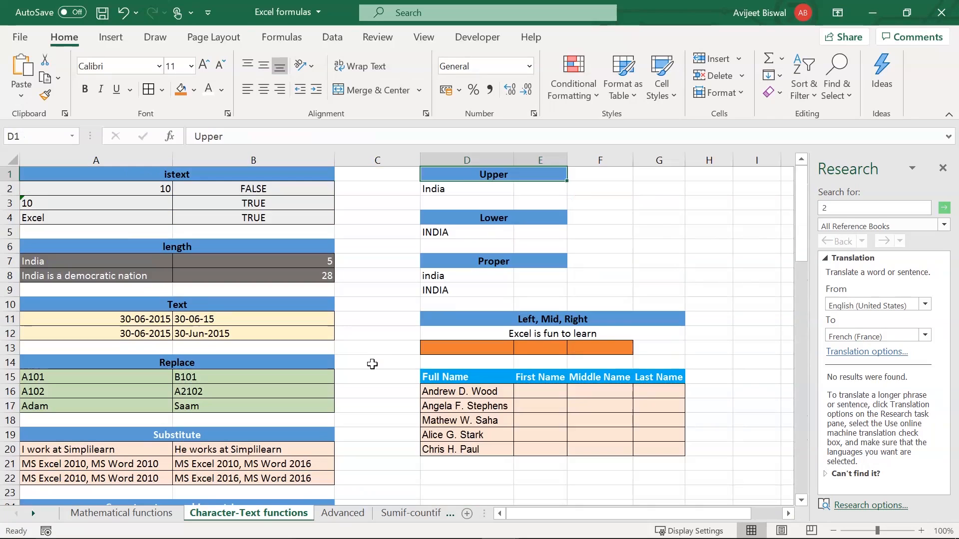
- Enter =UPPER(D2) in E2 under the Upper heading, and compare it with the original text in D2
key("Down")
key("Up")
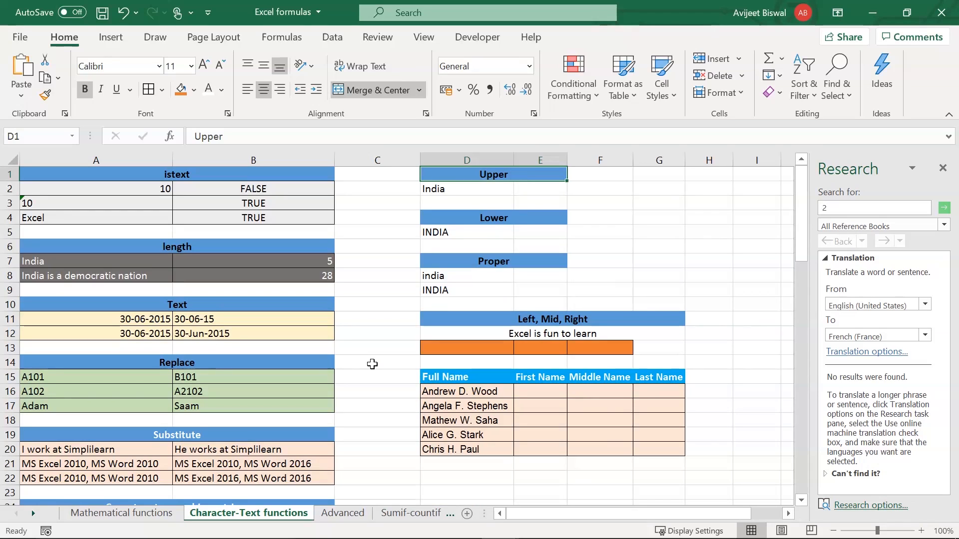
key("Down")
left_click(471, 189)
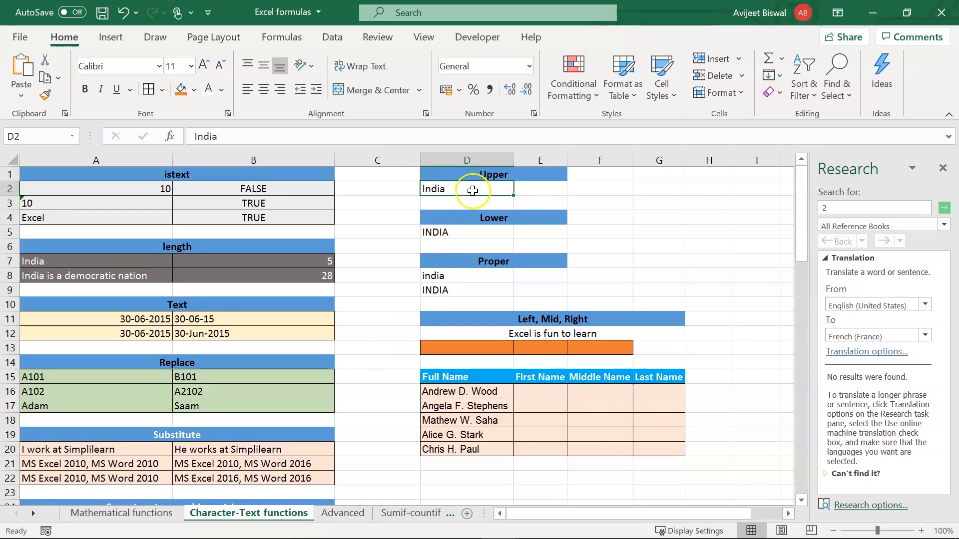
left_click(560, 186)
type("=")
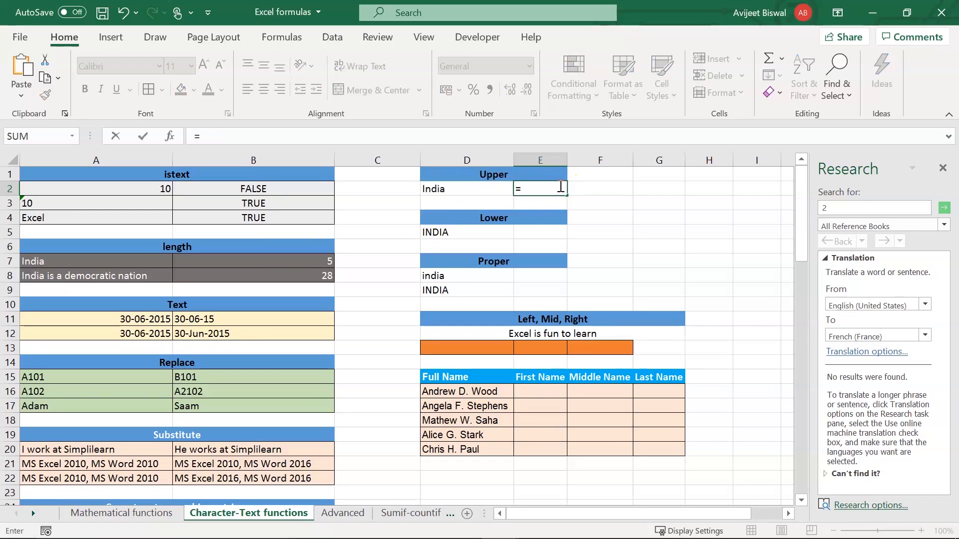
type("upp")
key("Tab")
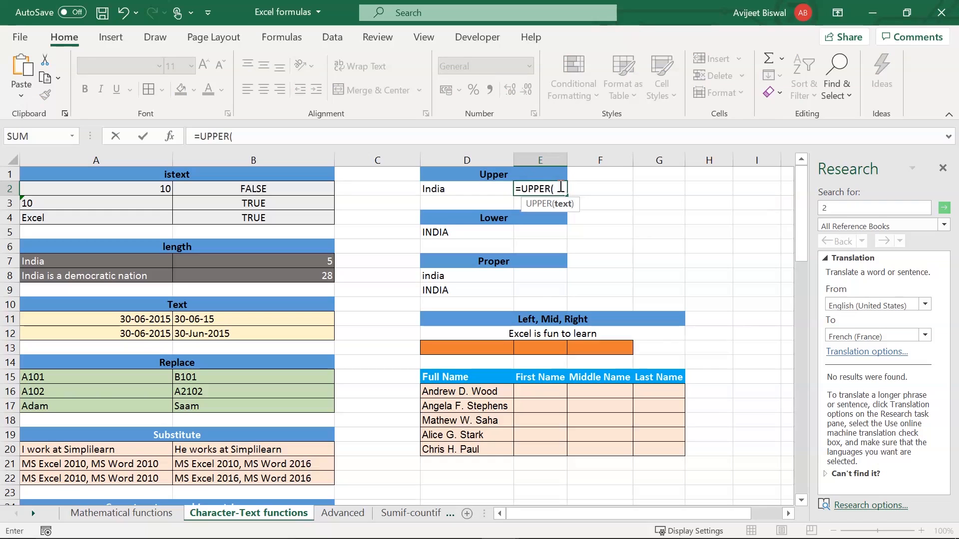
left_click(437, 188)
type(")")
key("Return")
left_click(529, 188)
left_click(479, 190)
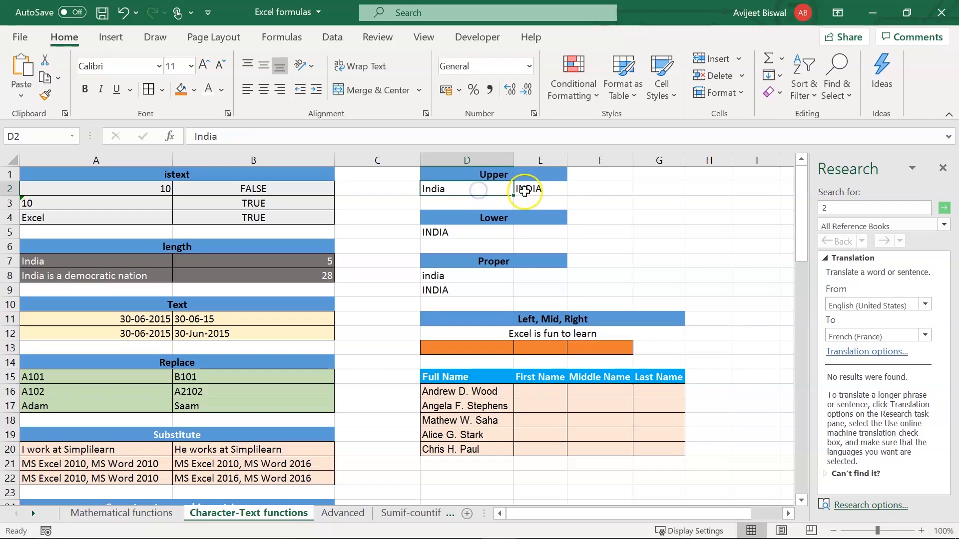
left_click(525, 190)
- Enter =LOWER(D5) in E5 under the Lower heading, and compare it with the original text in D5
left_click(529, 234)
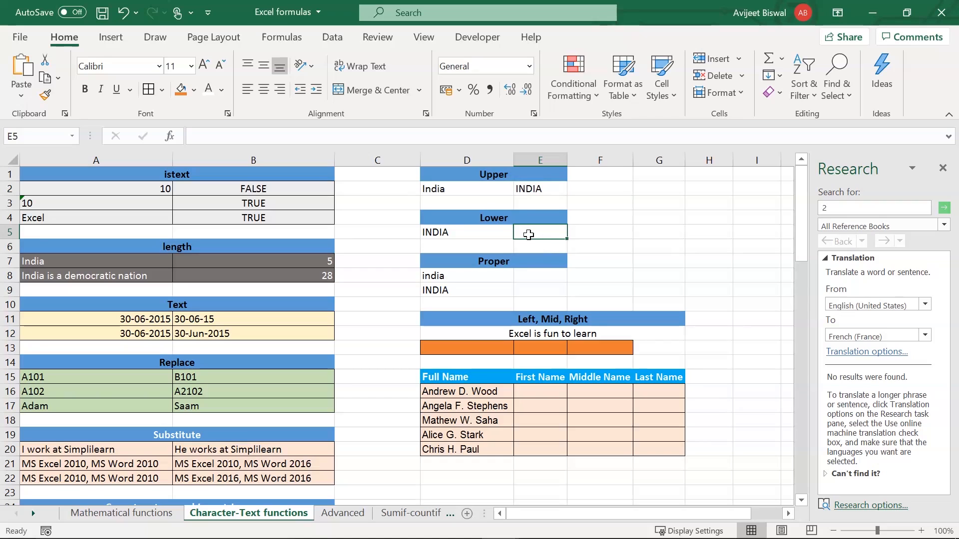
type("=lowe")
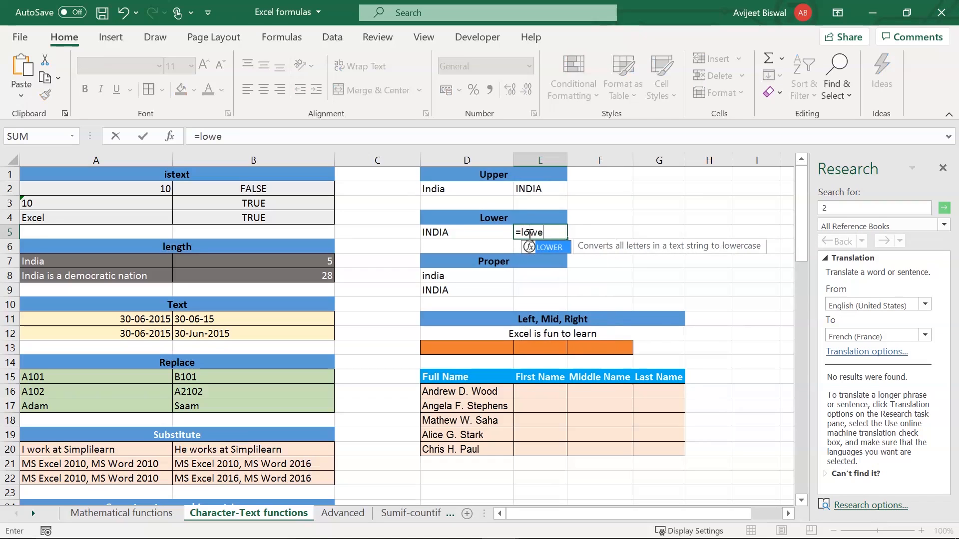
key("Tab")
left_click(493, 234)
type(")")
key("Return")
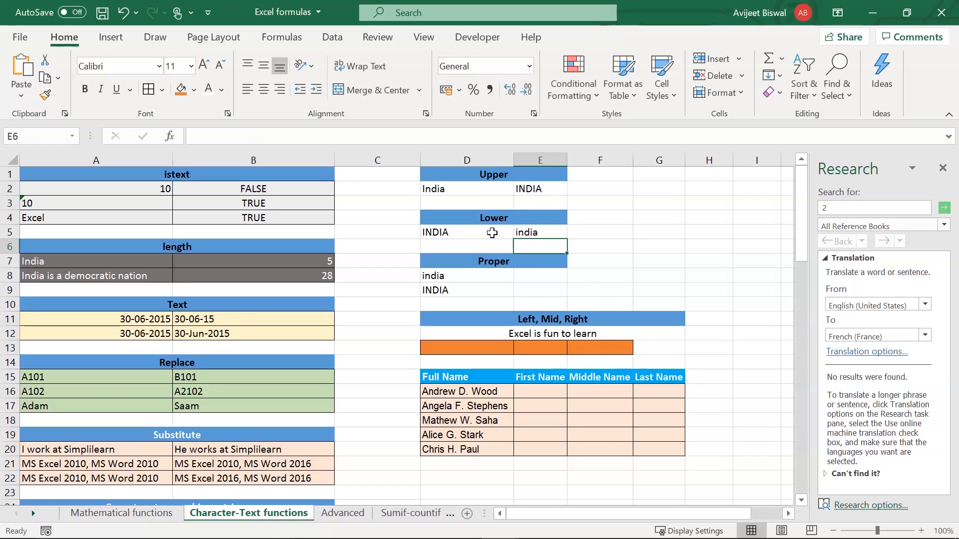
left_click(551, 233)
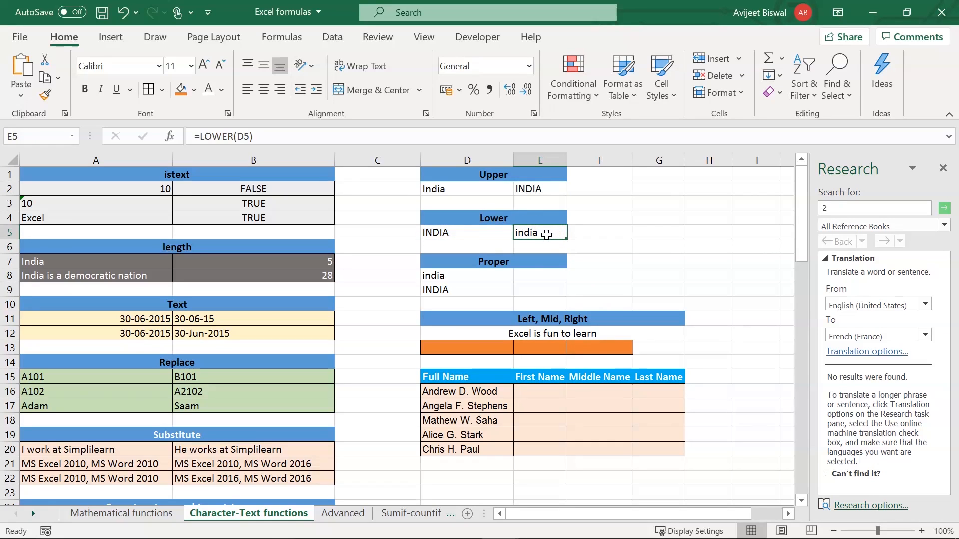
left_click(466, 232)
left_click(534, 235)
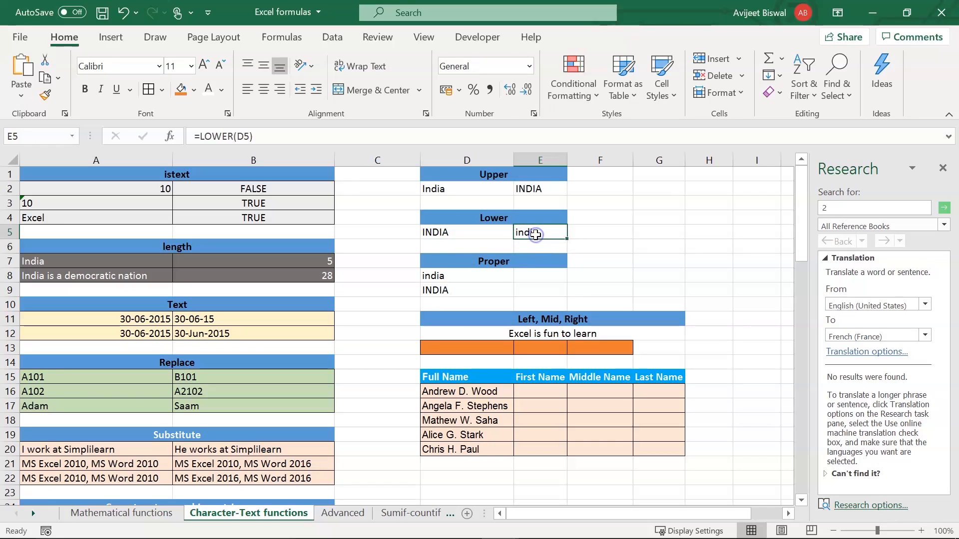
- Enter =PROPER(D8) in E8 under the Proper heading to capitalize the first letter of the lowercase word
left_click(521, 275)
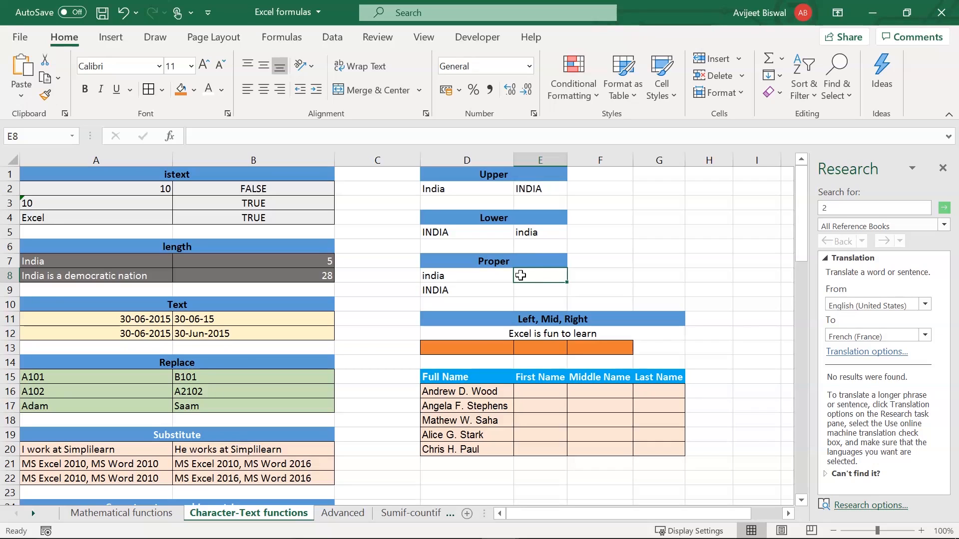
type("=p")
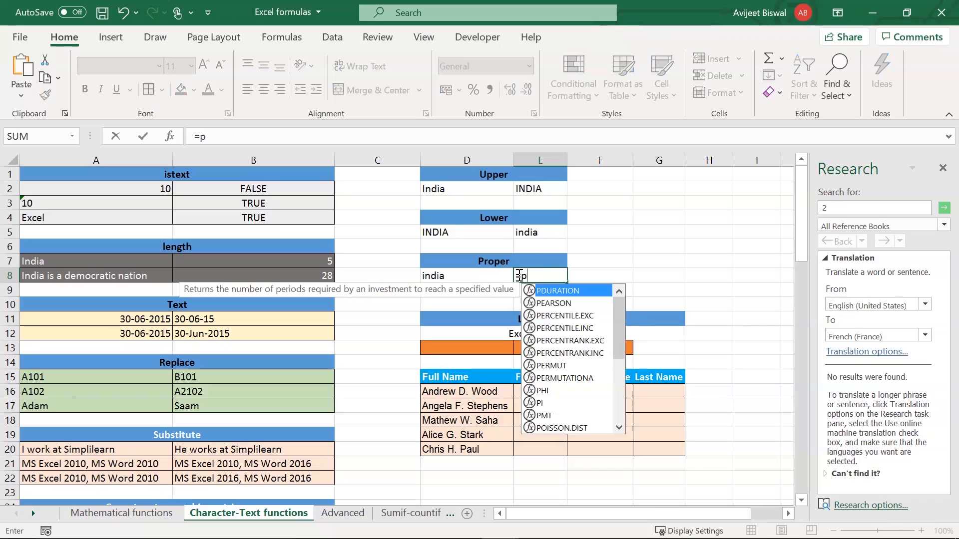
type("rop")
key("Tab")
left_click(499, 276)
type(")")
key("Return")
left_click(552, 274)
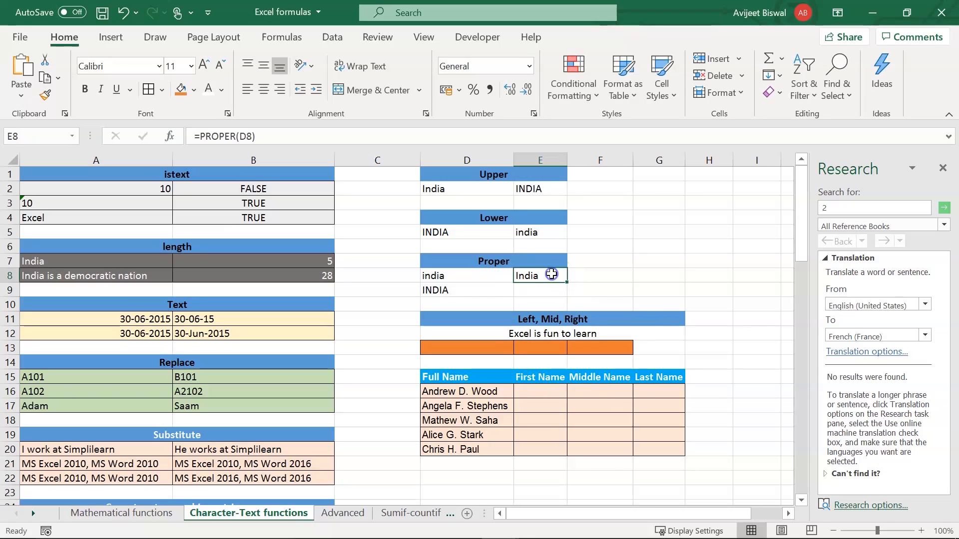
- Enter =PROPER(D9) in E9 to convert the all-uppercase word to an initial capital followed by lowercase letters
left_click(532, 276)
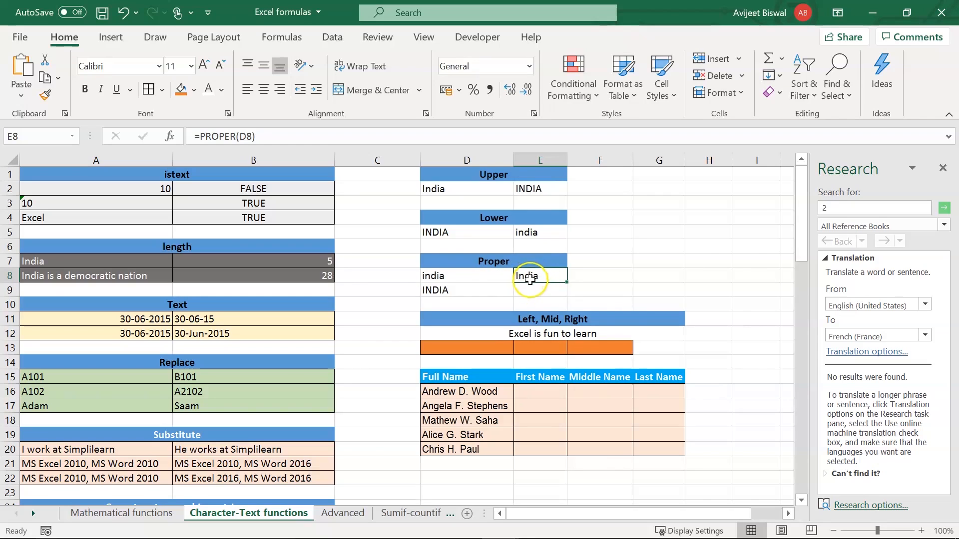
left_click(536, 289)
type("=")
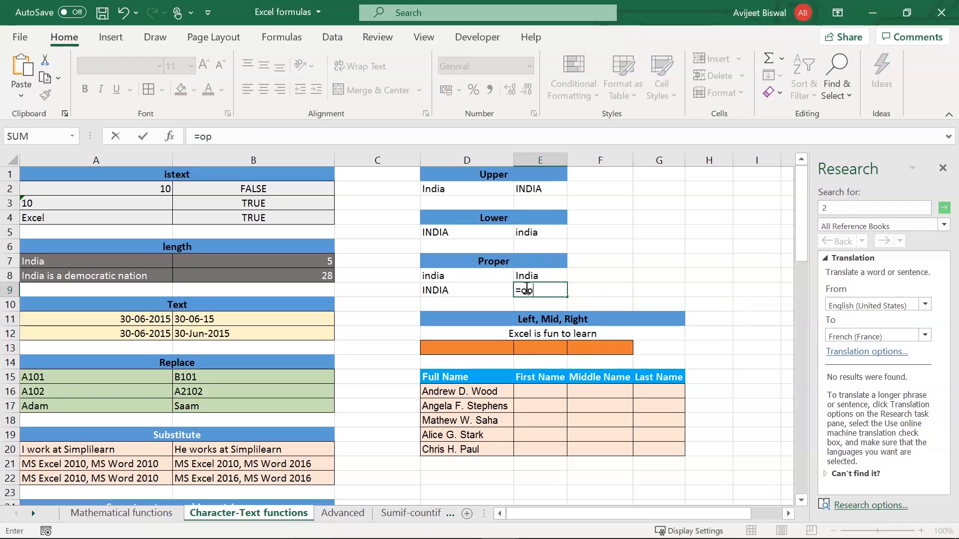
type("pr")
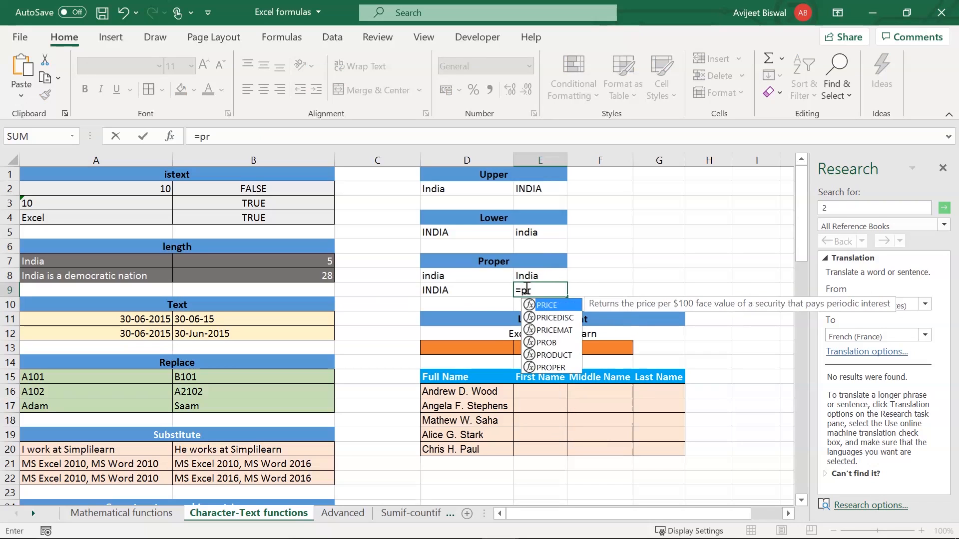
type("op")
key("Tab")
left_click(477, 289)
type(")")
key("Return")
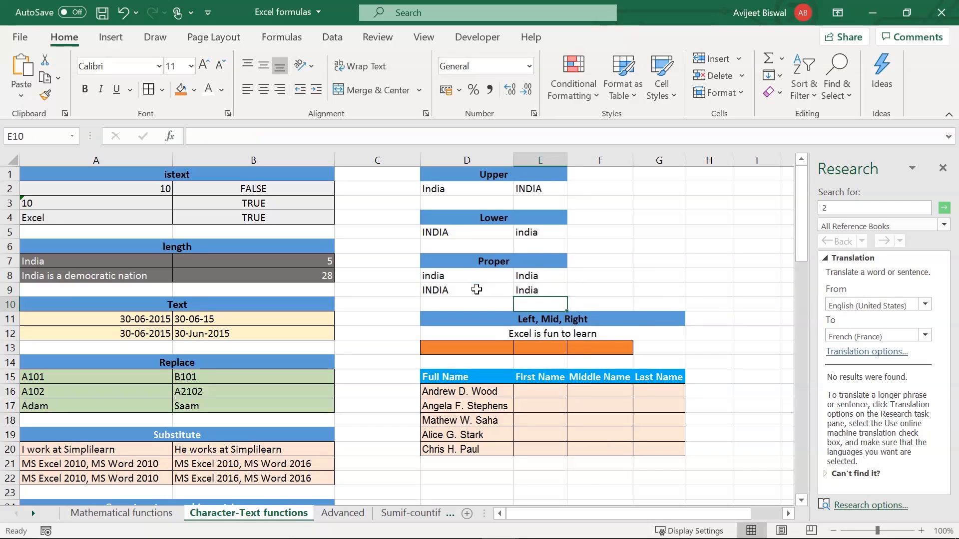
left_click(549, 290)
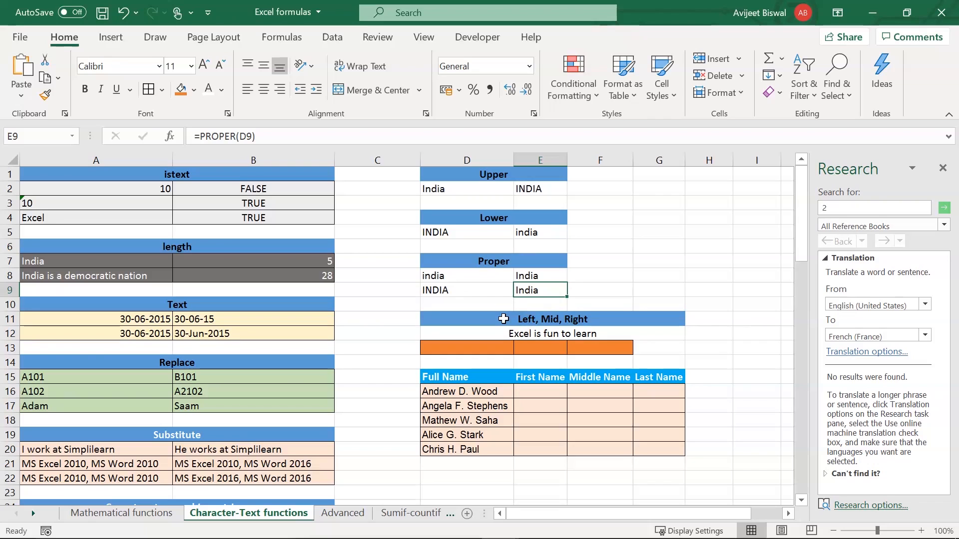
- Enter =LEFT(D12,5) in D13 to extract the first word of the sentence under the Left, Mid, Right heading
left_click(480, 333)
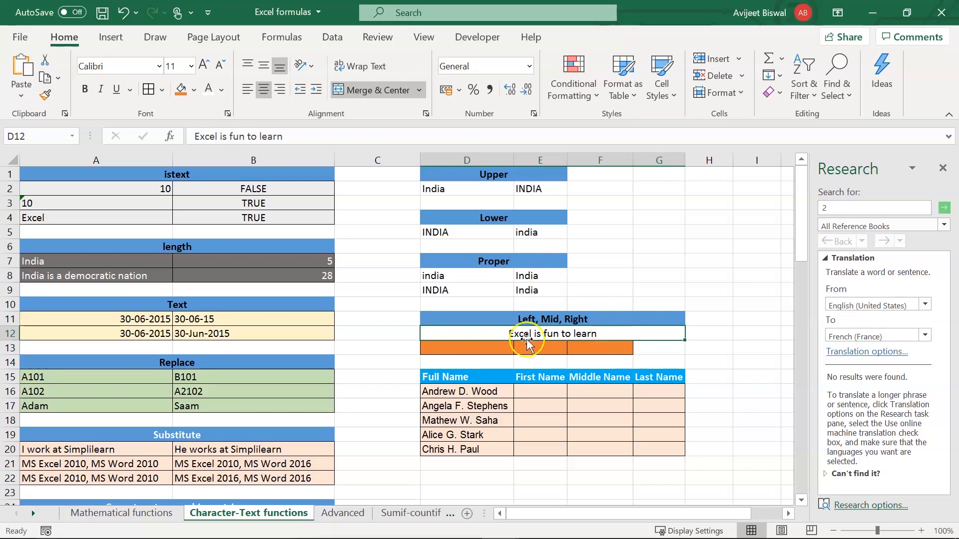
left_click(448, 349)
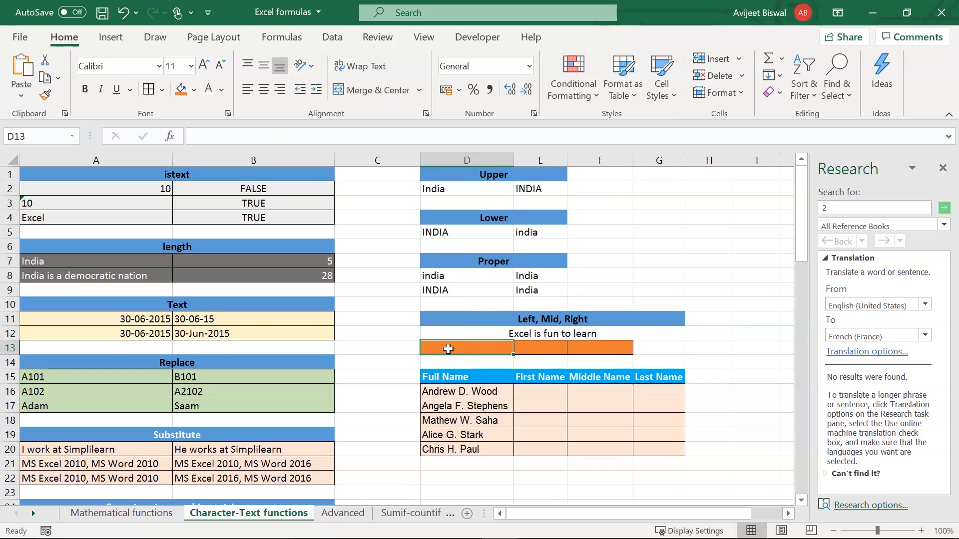
type("=left")
key("Tab")
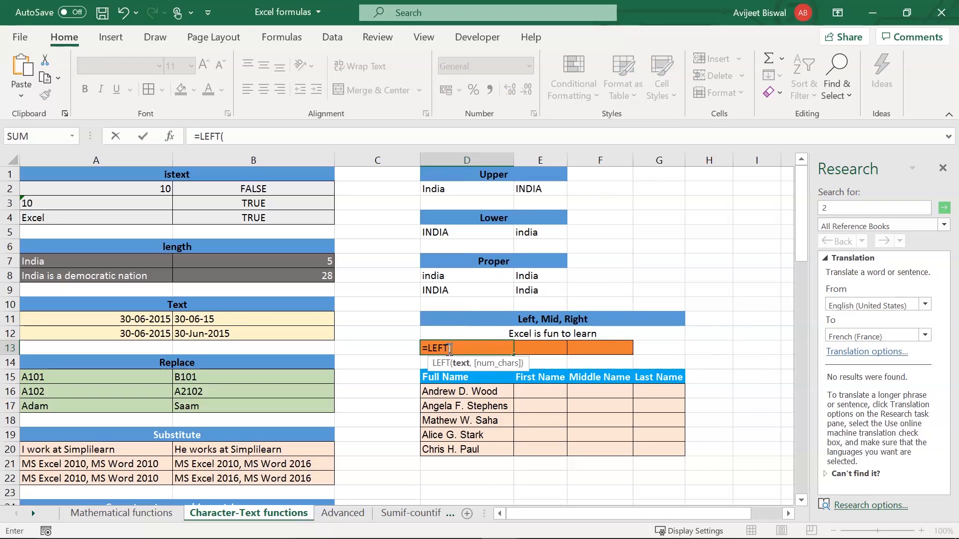
left_click(516, 334)
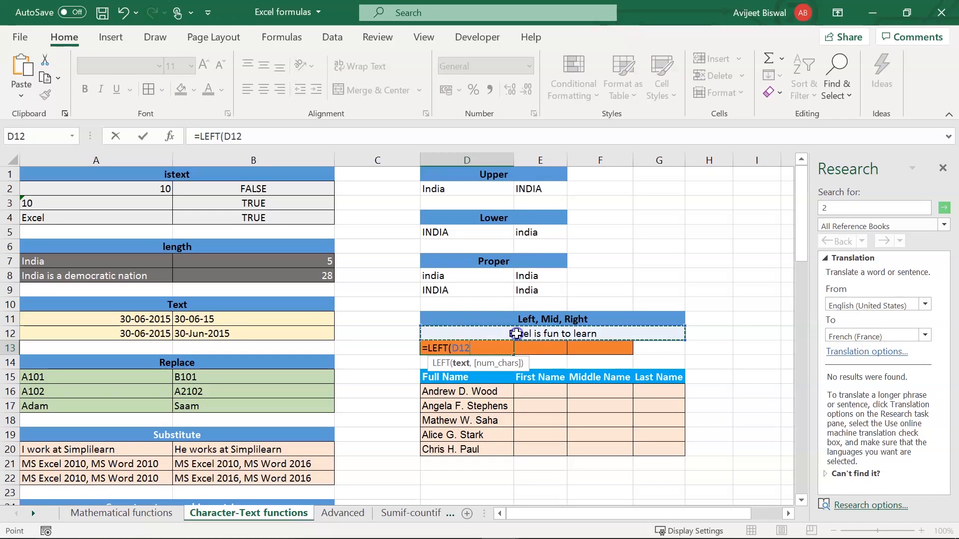
type(",")
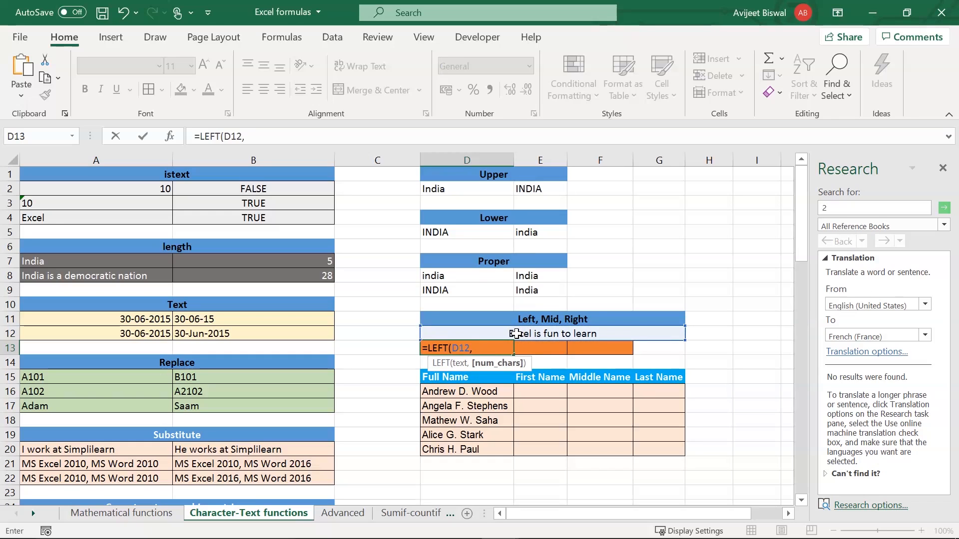
type("5)")
key("ctrl+Return")
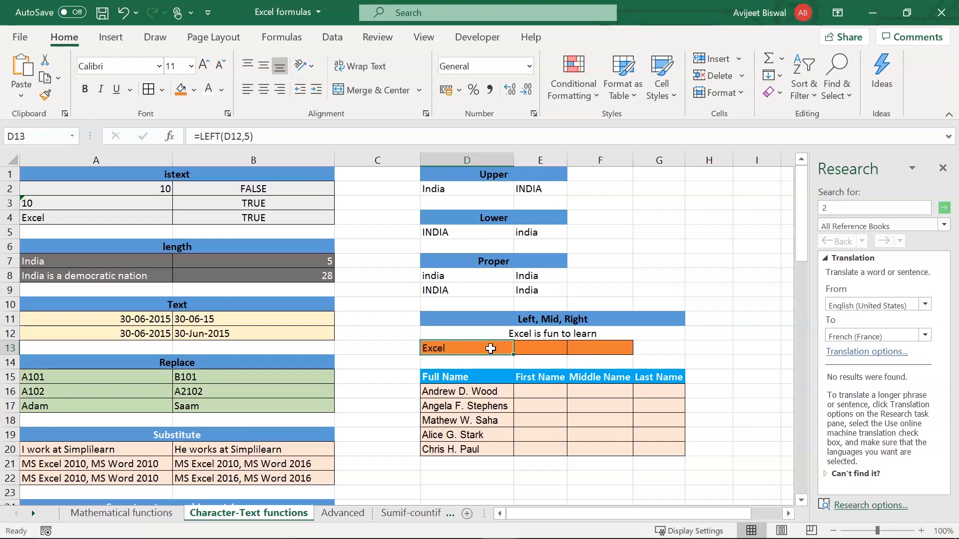
- Enter =MID(D12,7,6) in E13 to extract the middle words, and compare them with the sentence in D12
left_click(527, 349)
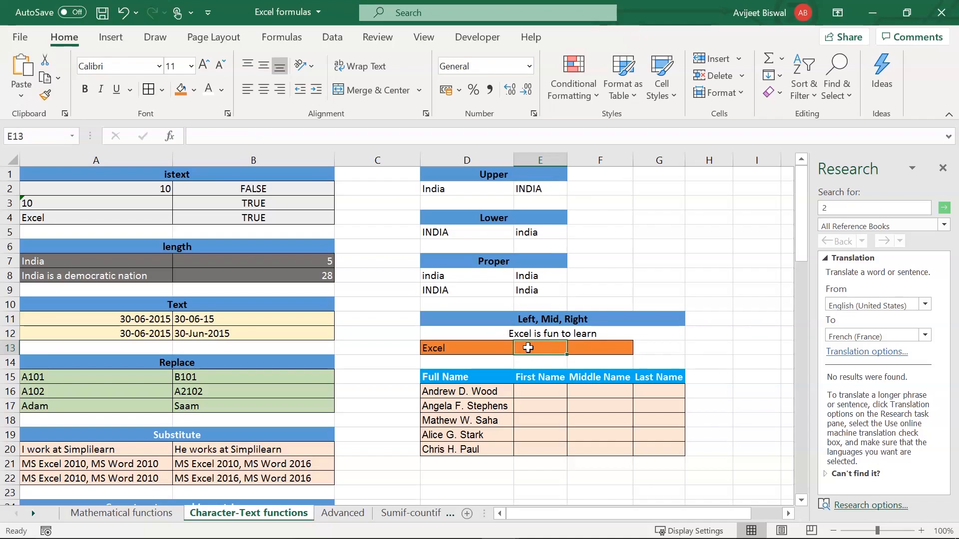
type("=mid(")
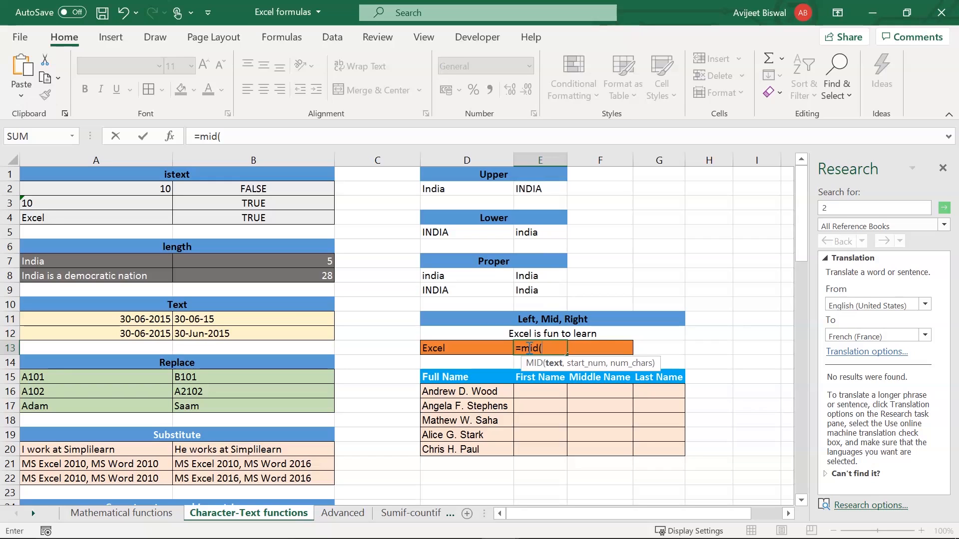
left_click(544, 332)
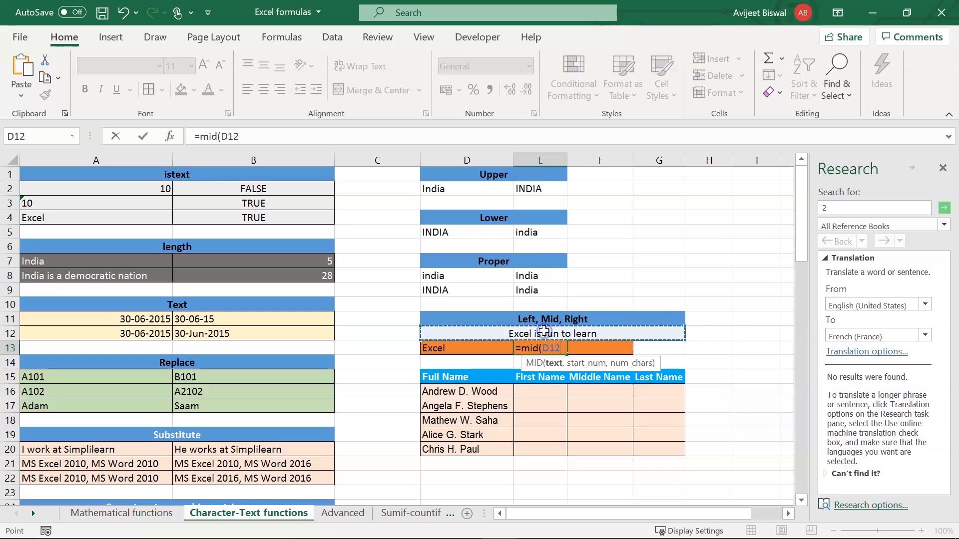
type(",")
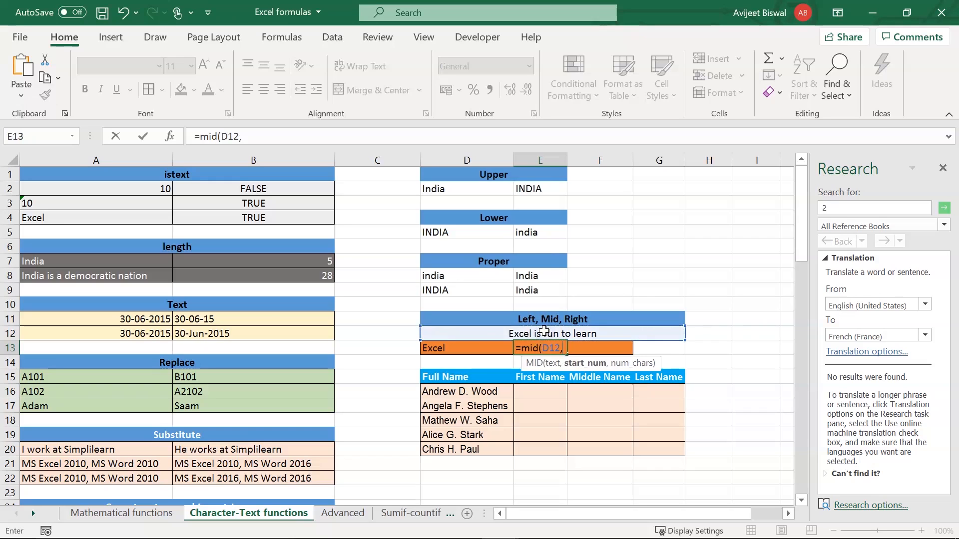
type("7,")
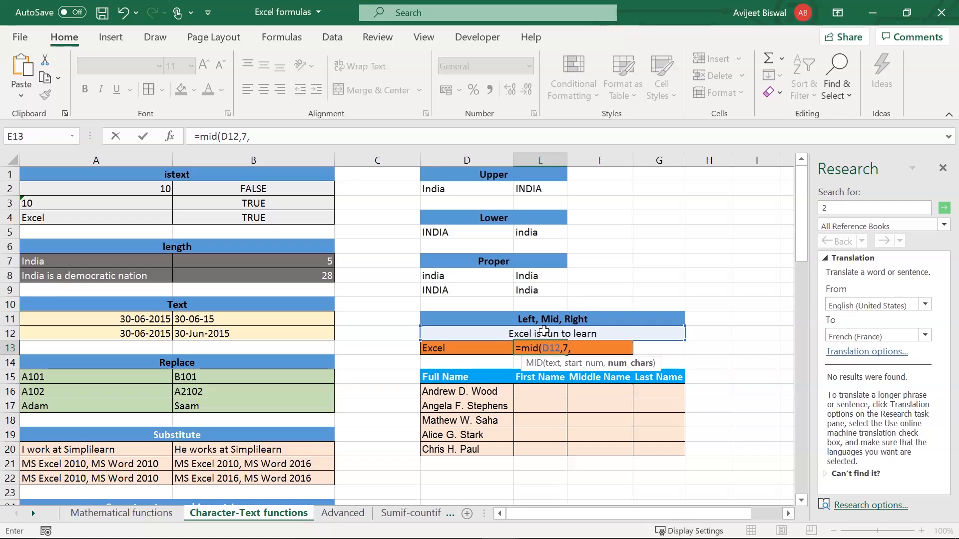
type("6")
key("ctrl+Return")
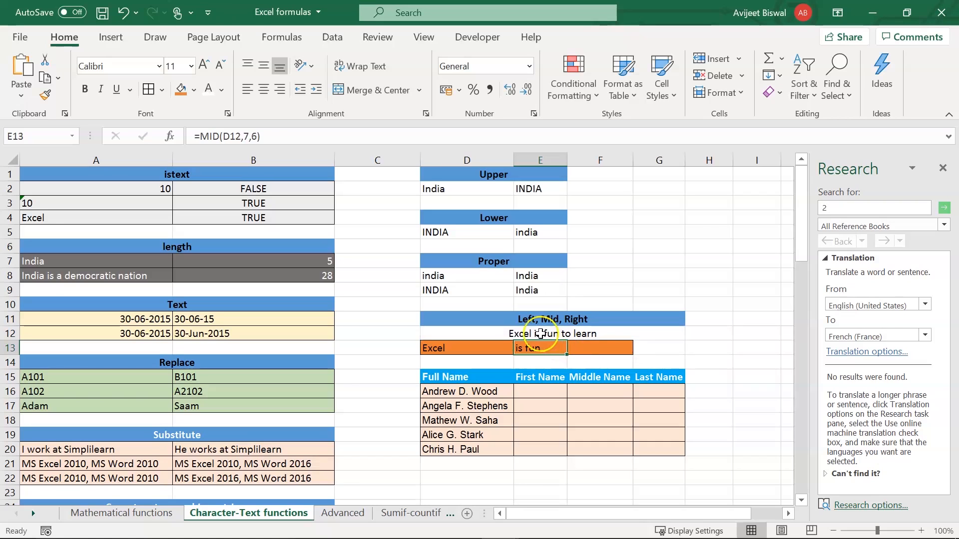
left_click(539, 334)
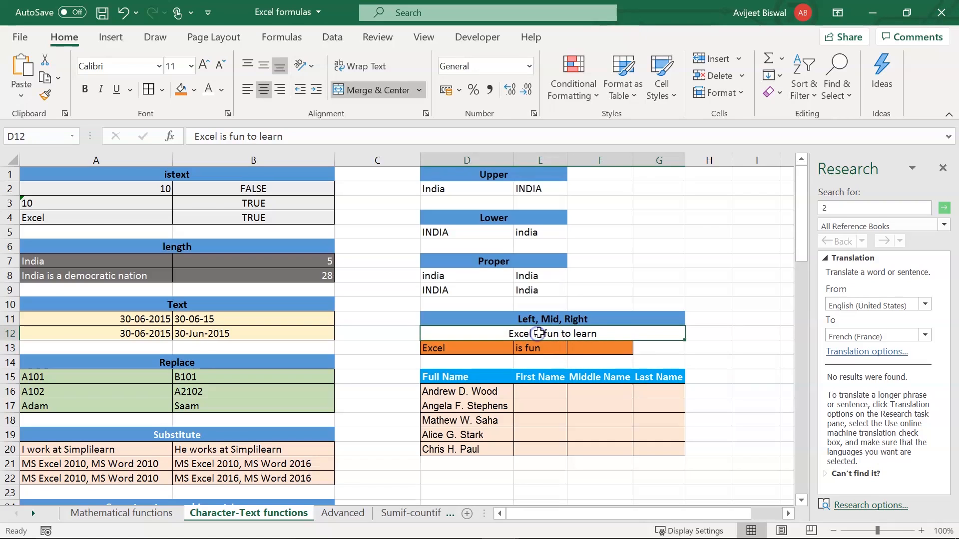
- Enter =RIGHT(D12,8) in F13 to extract the last words of the sentence, and review the extracted parts in row 13
left_click(598, 350)
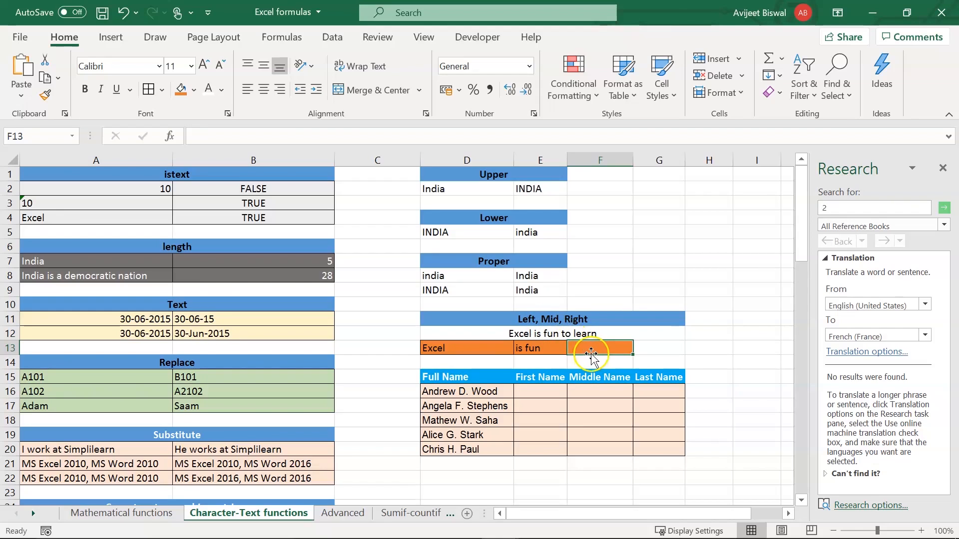
type("g")
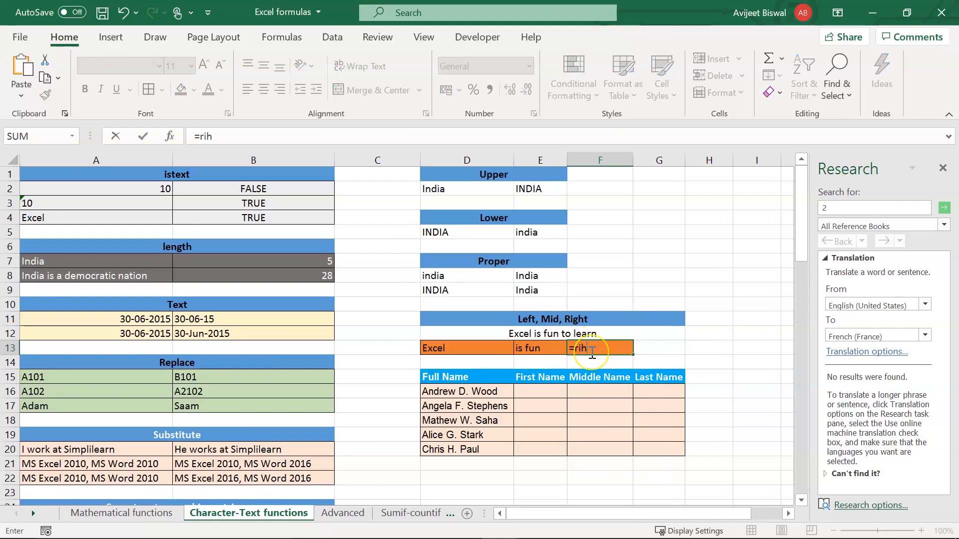
key("Tab")
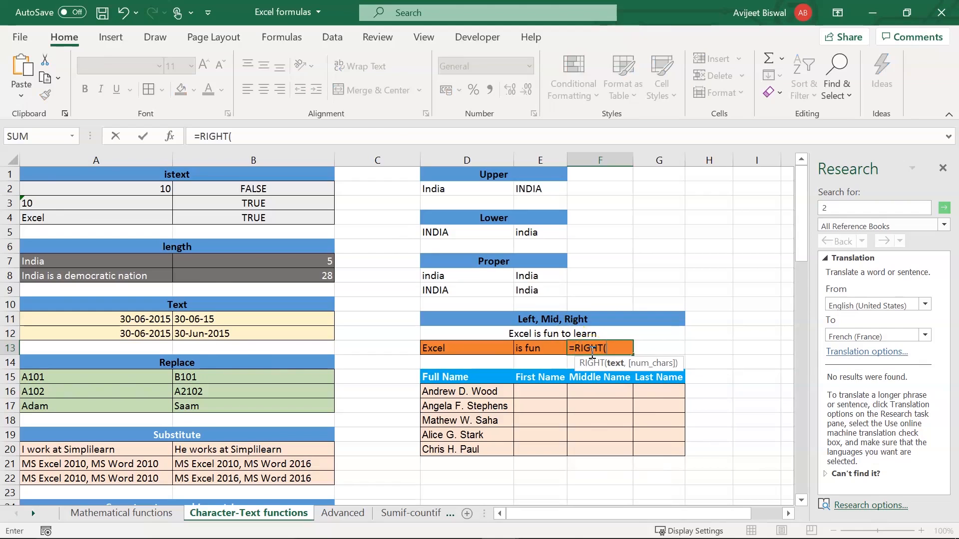
left_click(564, 333)
type(",")
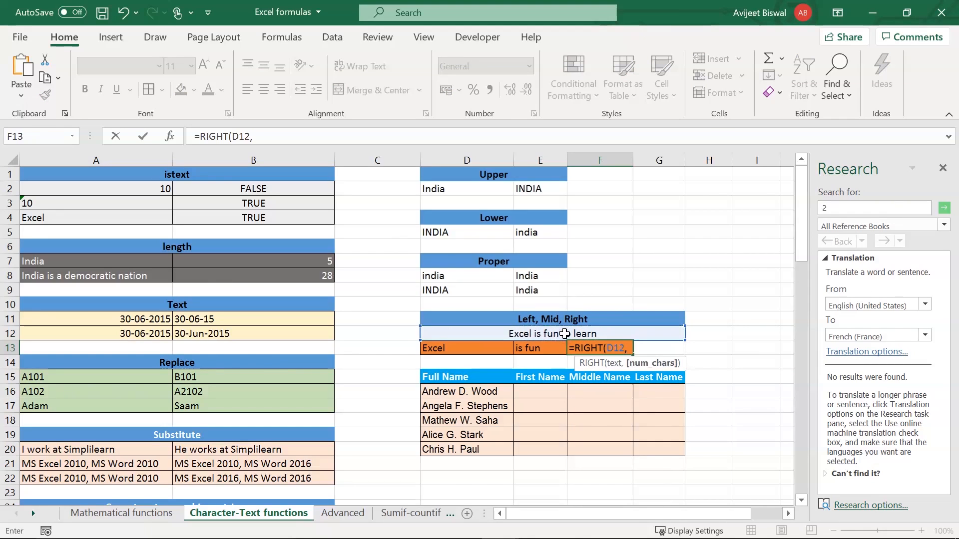
type("8)")
key("Return")
left_click(589, 348)
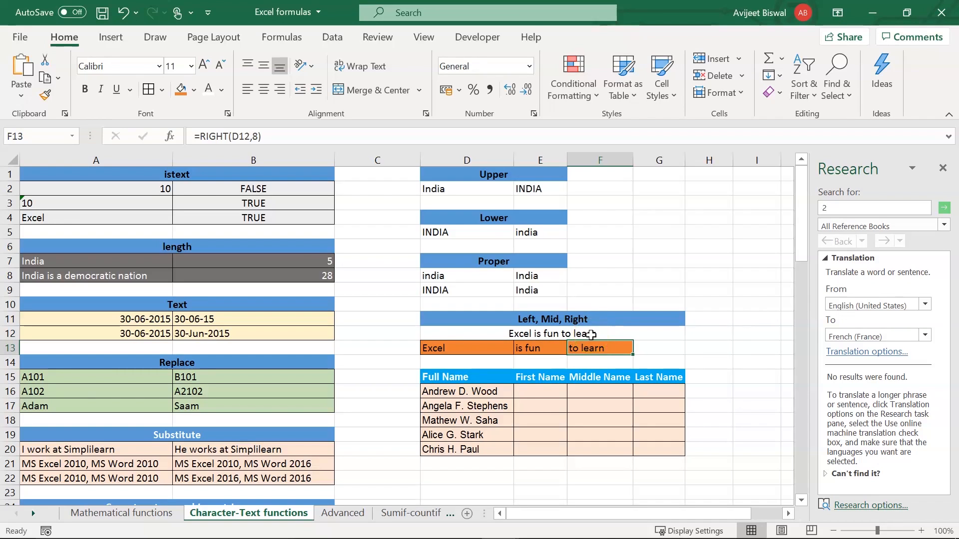
key("Left")
key("Left")
- Examine the Full Name list in D15:D20 and the First Name, Middle Name and Last Name headings beside it
left_click(522, 377)
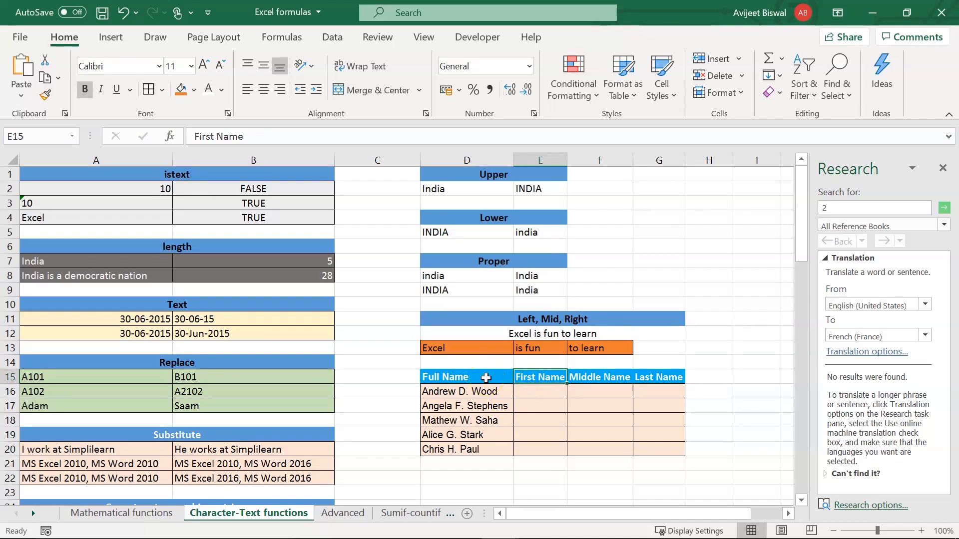
left_click(587, 372)
left_click(646, 375)
left_click(449, 370)
left_click_drag(450, 371, 444, 445)
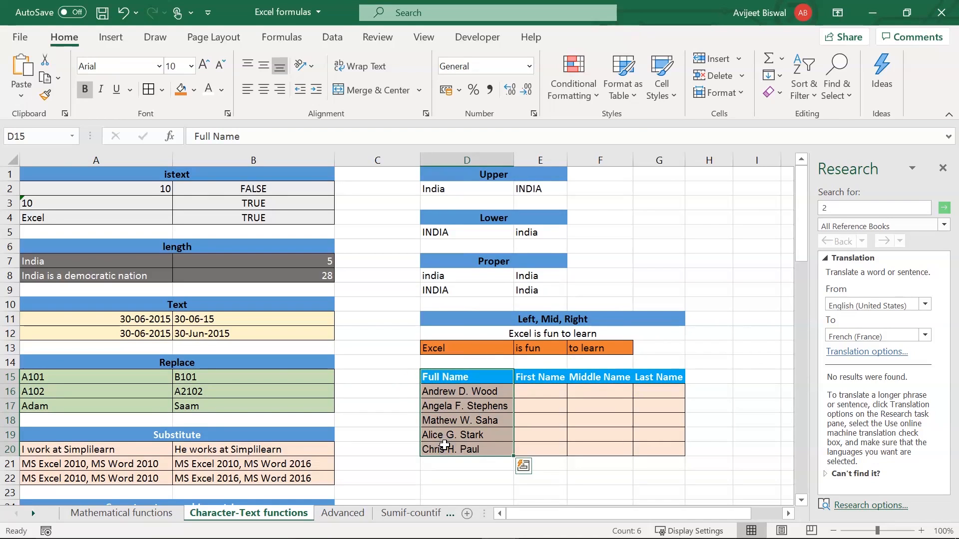
left_click(532, 380)
left_click(595, 378)
left_click(645, 378)
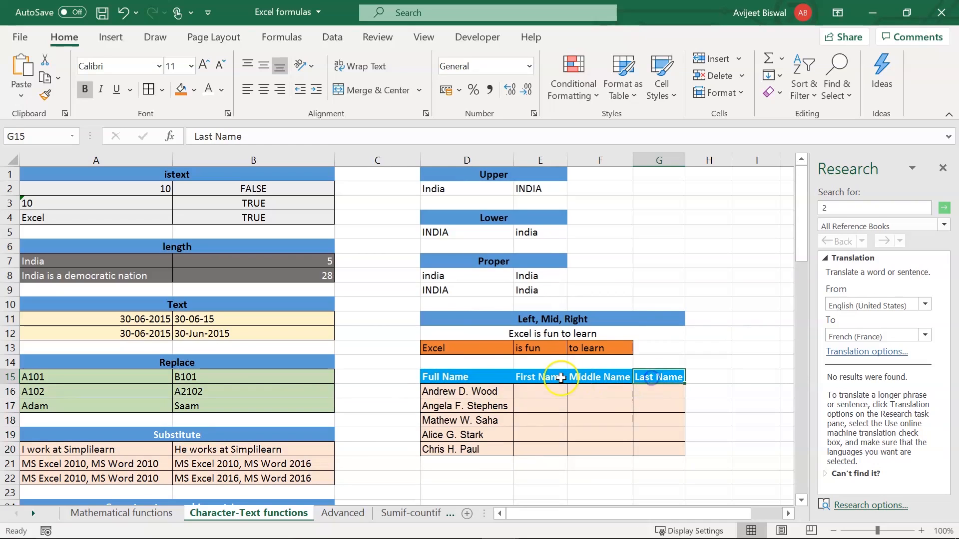
left_click(555, 379)
left_click(597, 377)
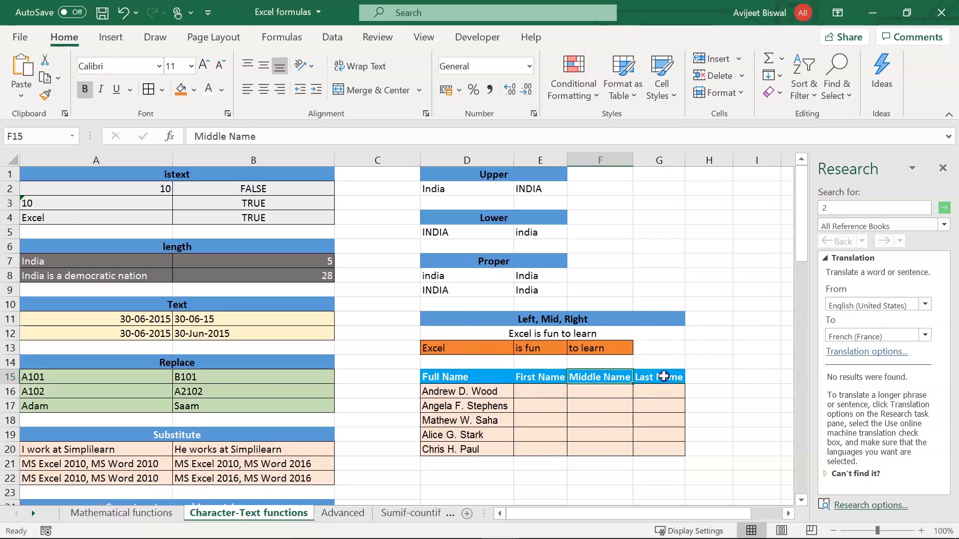
left_click(663, 376)
- Enter =LEFT(D16,FIND(" ",D16)-1) in E16 to extract the first name from the full name in D16
left_click(551, 395)
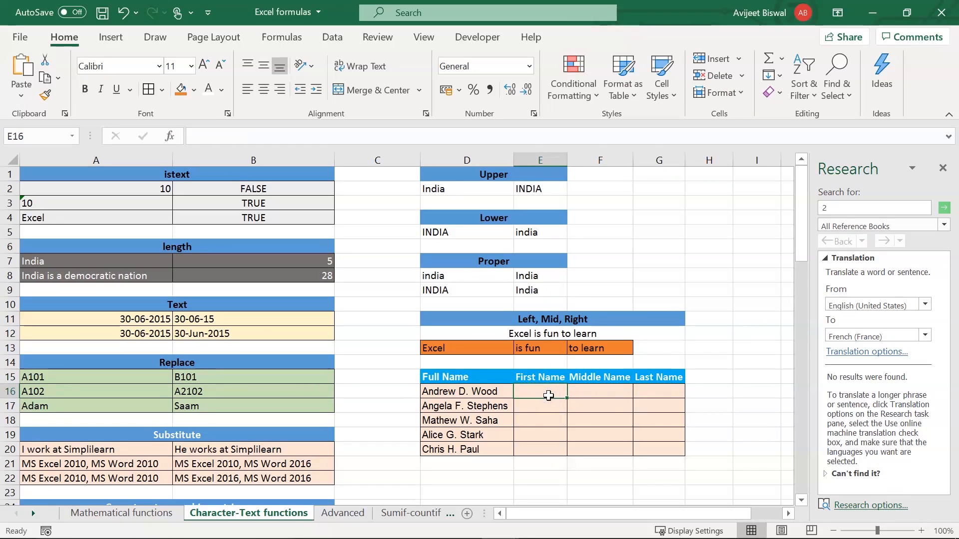
type("=")
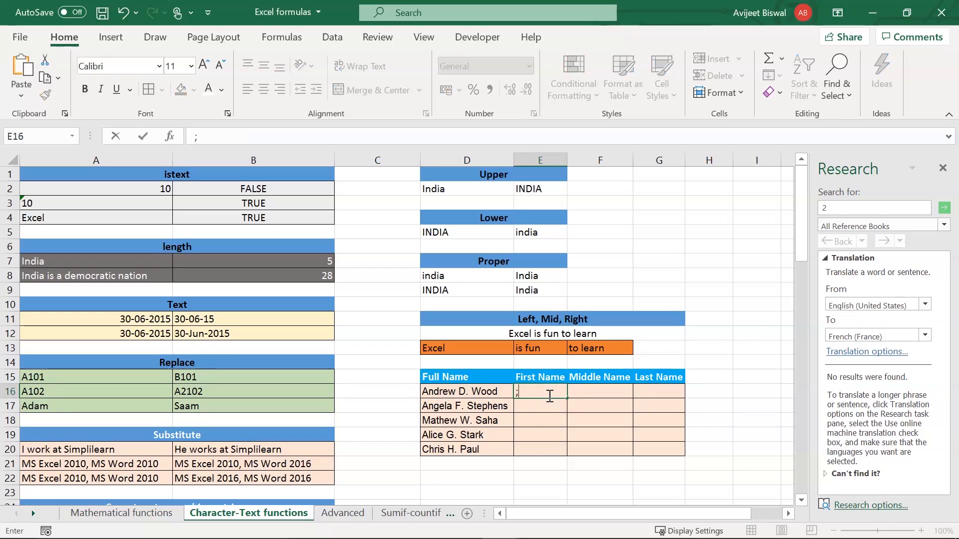
type("left")
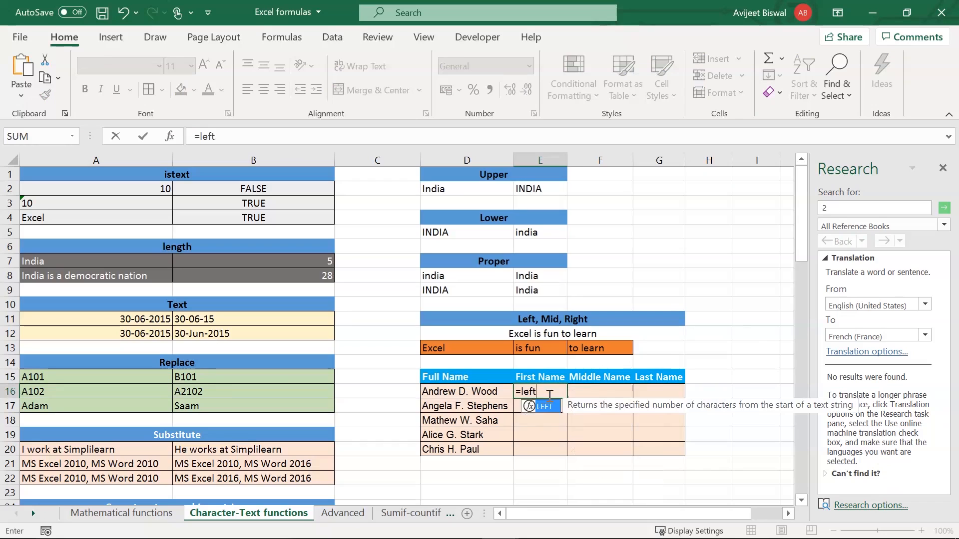
key("Tab")
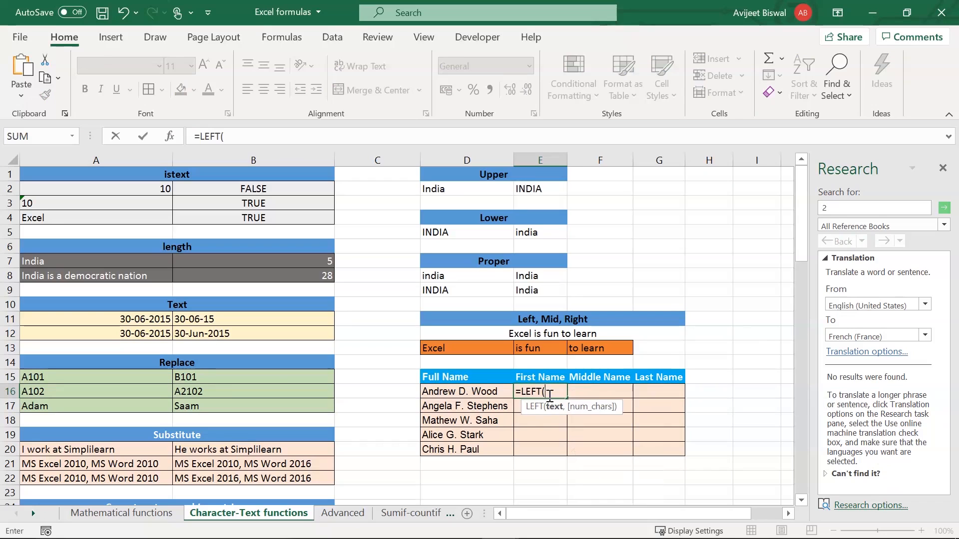
left_click(468, 394)
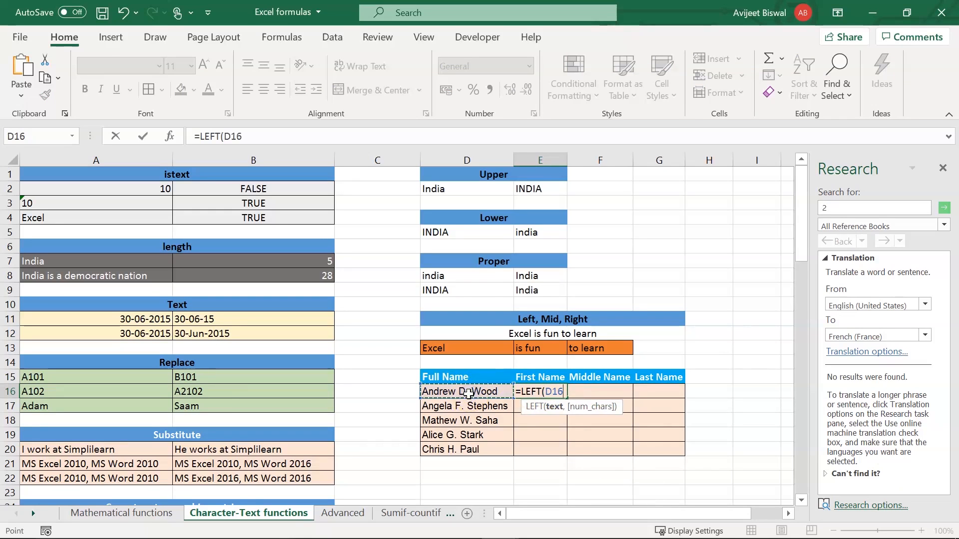
type(",")
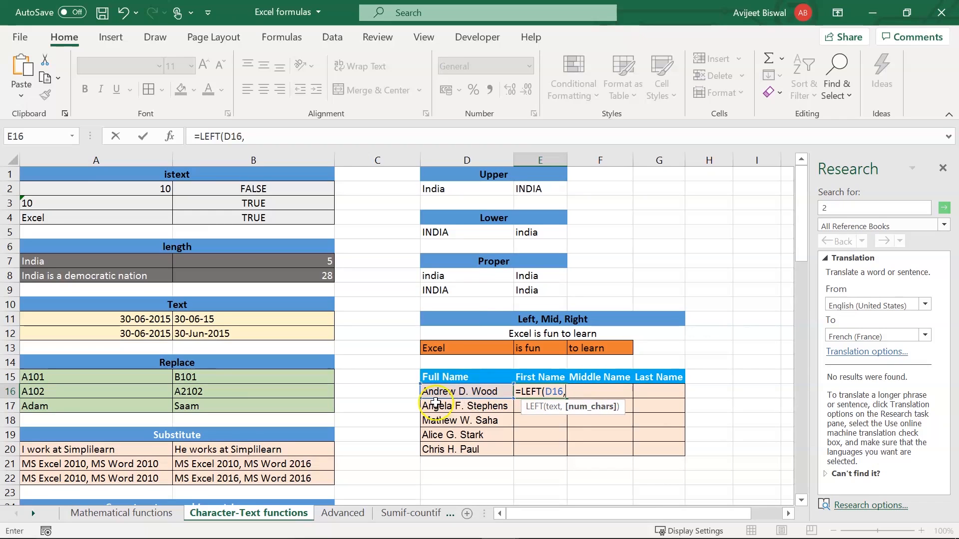
type("Find")
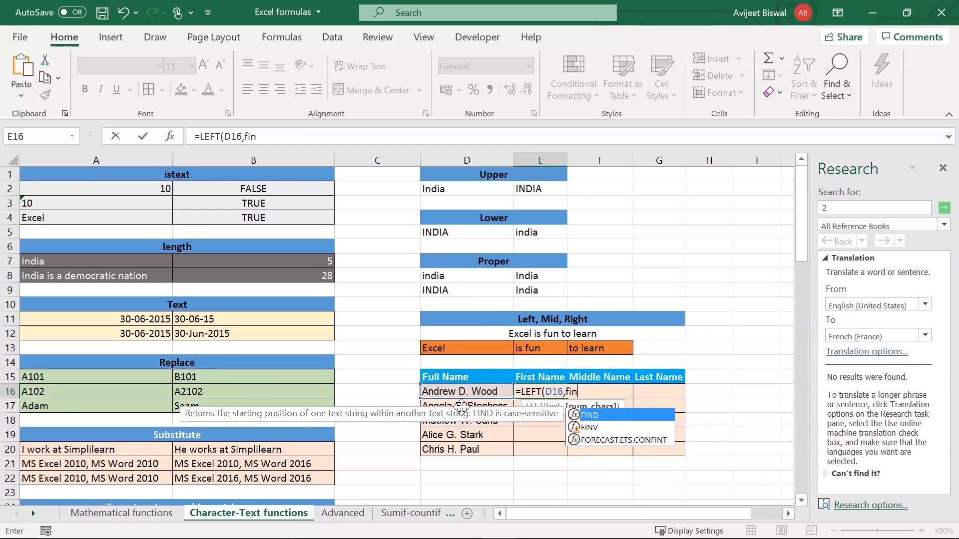
key("Tab")
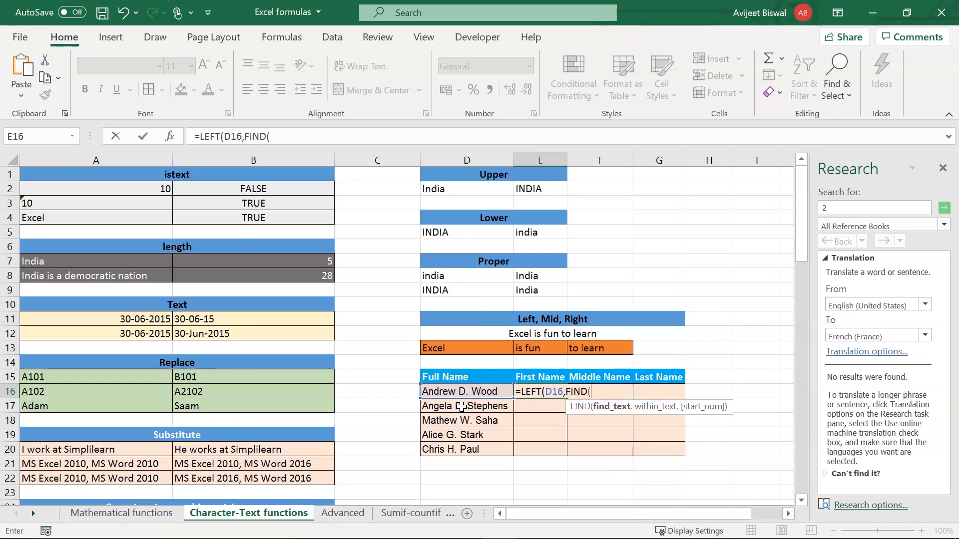
type("\" \",")
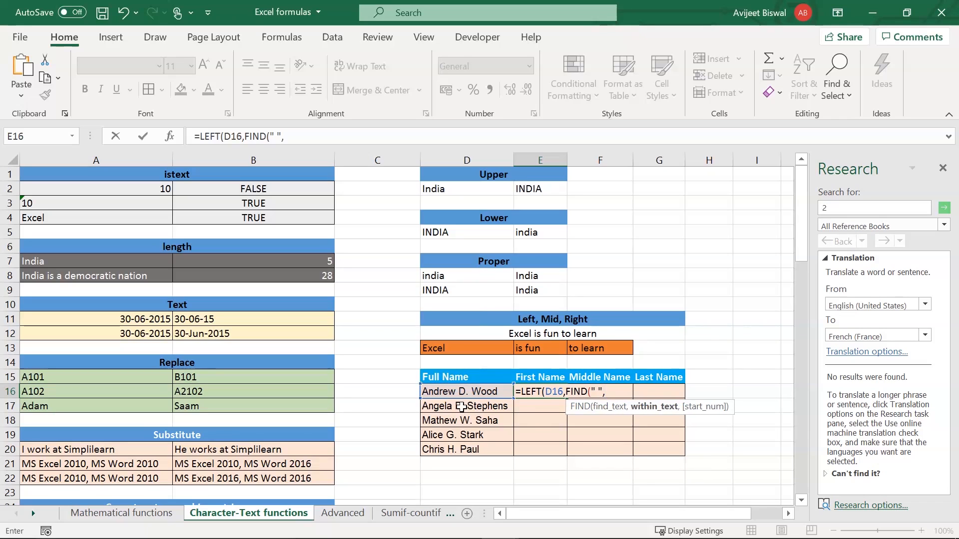
left_click(455, 392)
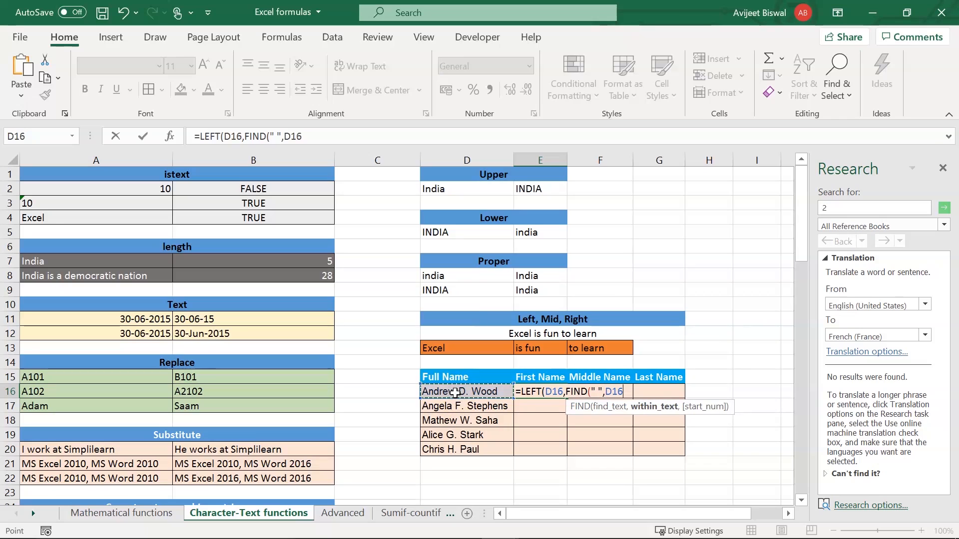
type(")")
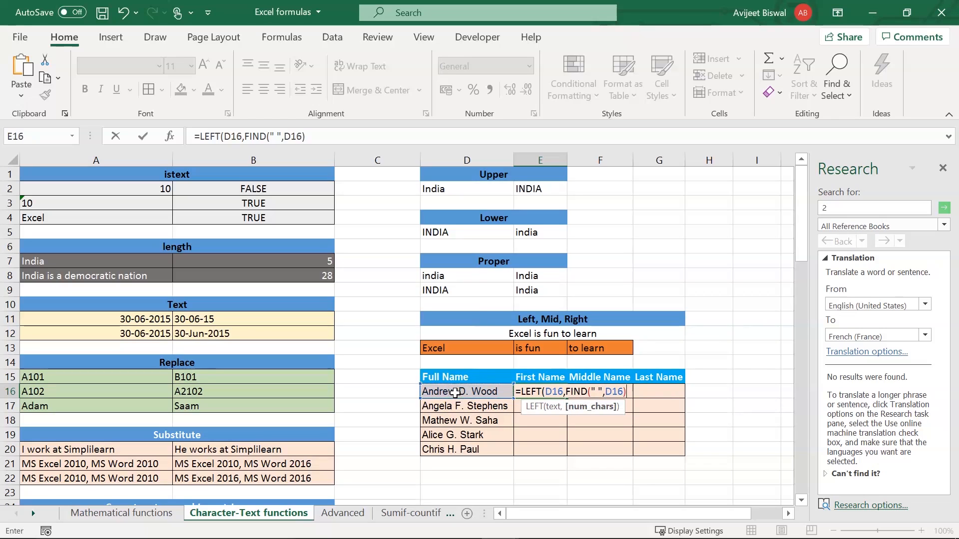
type("-1)")
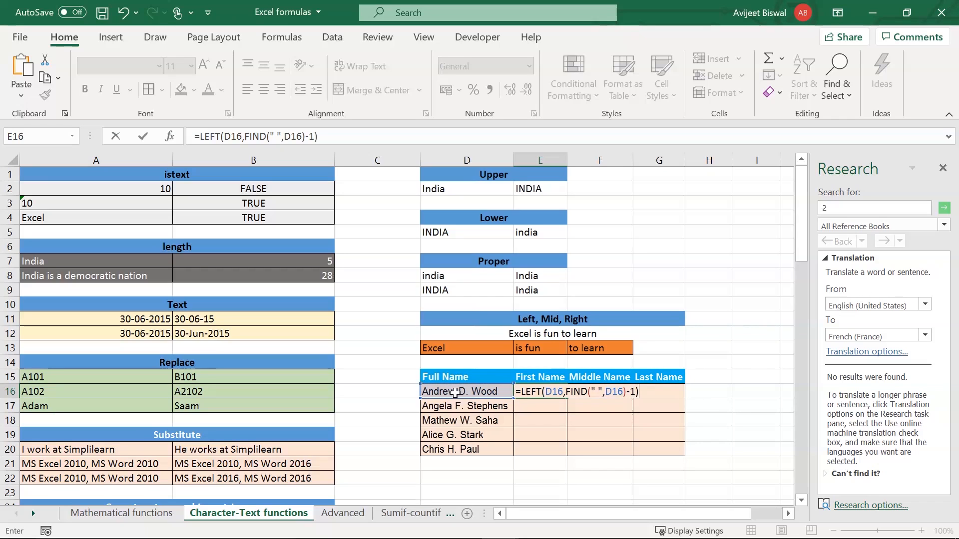
key("Return")
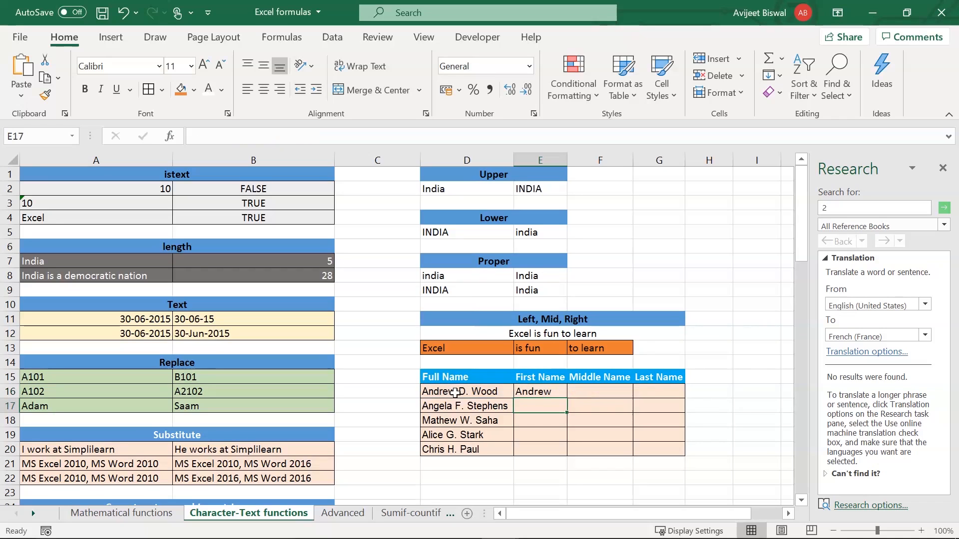
- Review the LEFT and FIND arguments of the formula in E16, and fill it down through E20
left_click(527, 391)
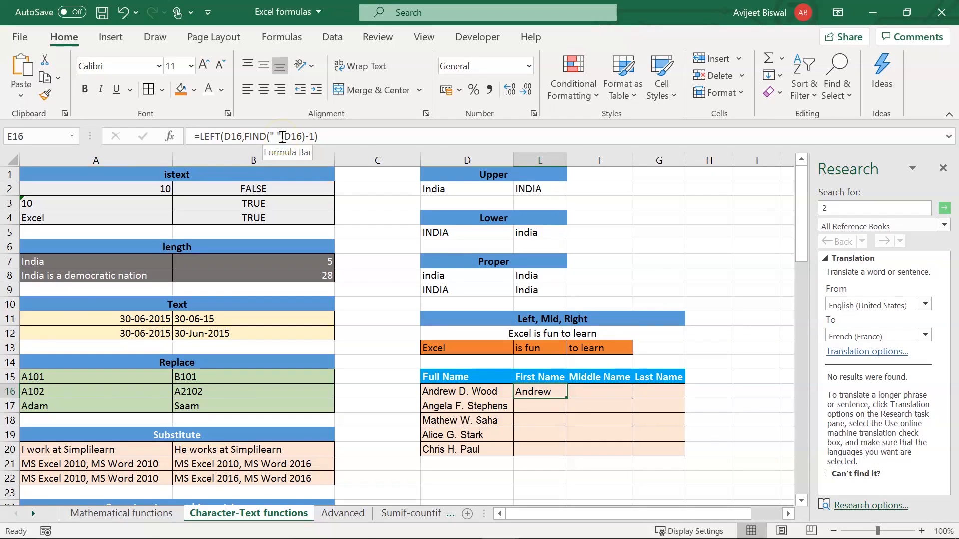
left_click(229, 137)
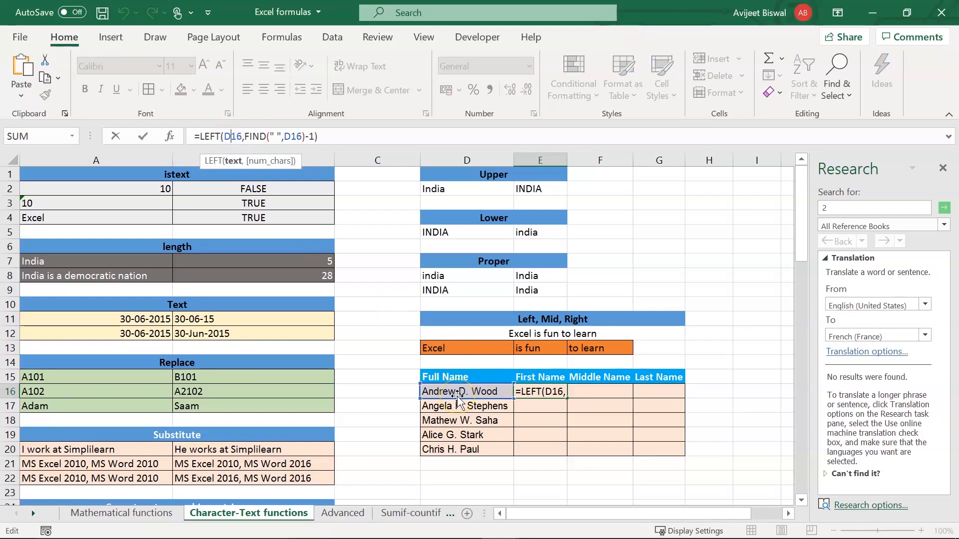
left_click(272, 136)
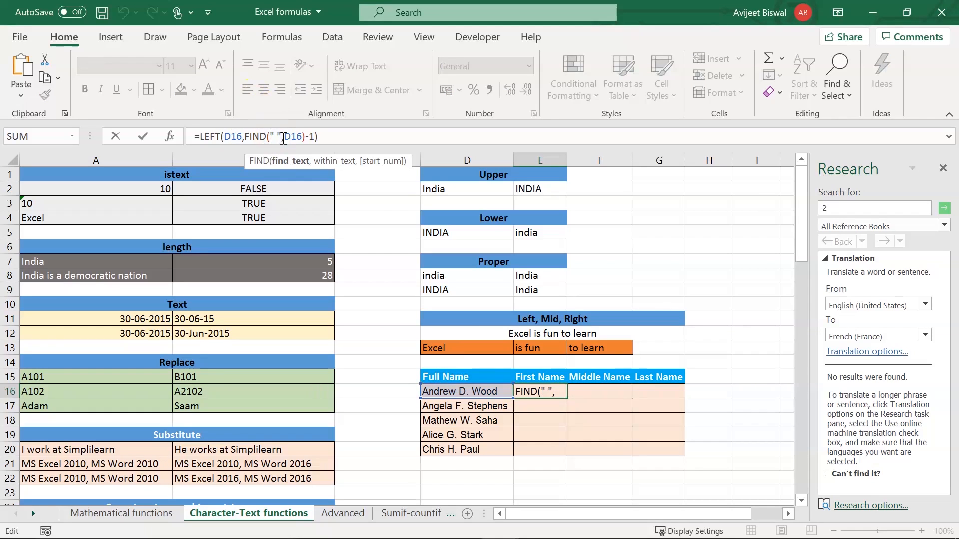
left_click(285, 136)
left_click(313, 136)
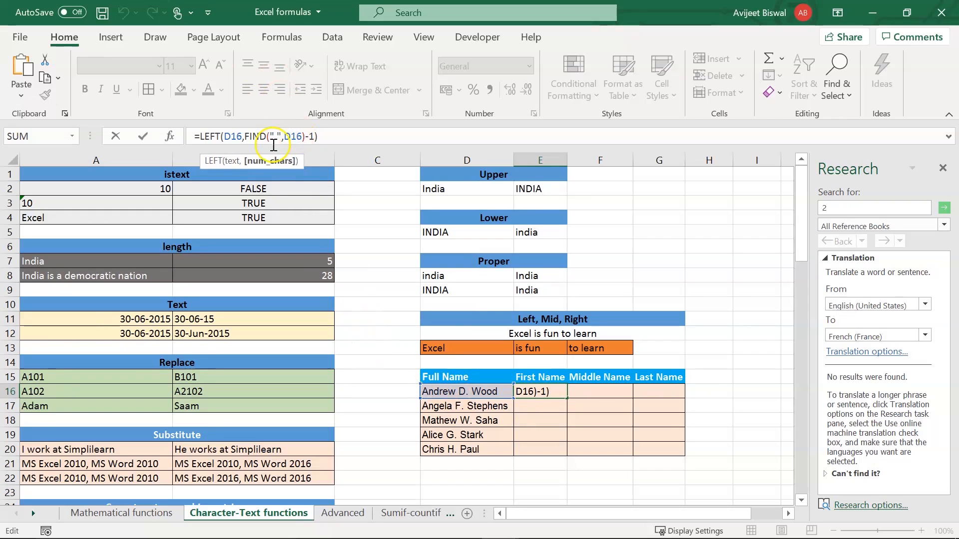
key("Return")
left_click(540, 392)
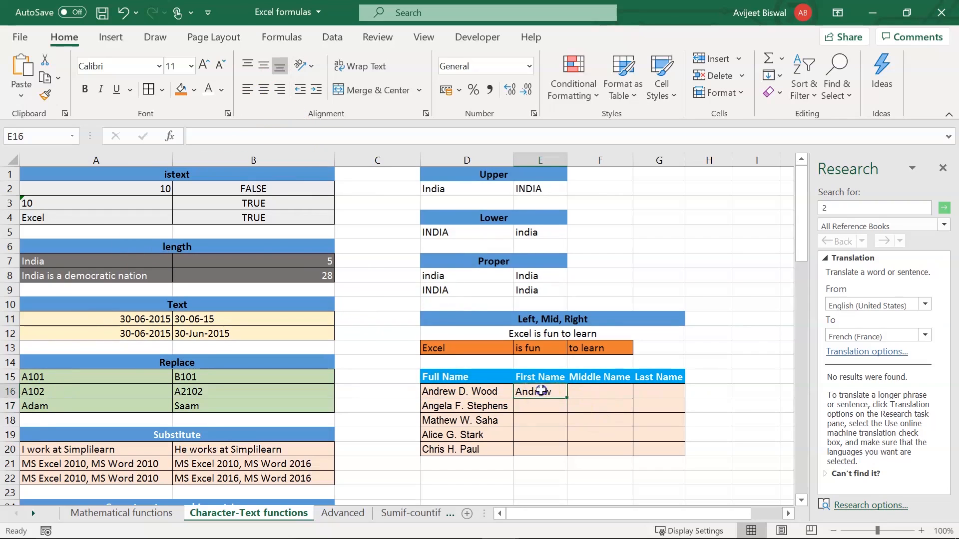
left_click_drag(566, 398, 559, 451)
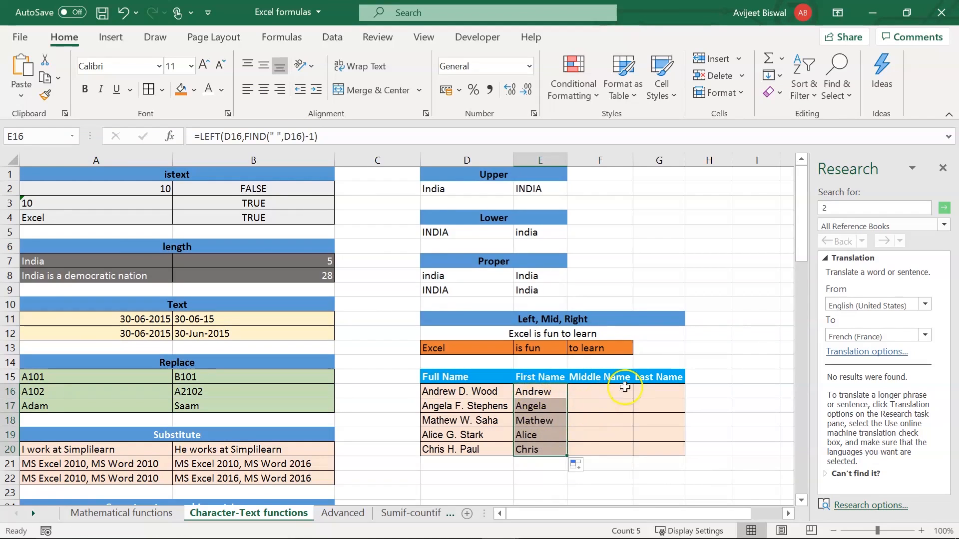
- Enter =MID(D16,FIND(" ",D16)+1,1) in F16 to extract the middle initial from the full name in D16
left_click(601, 395)
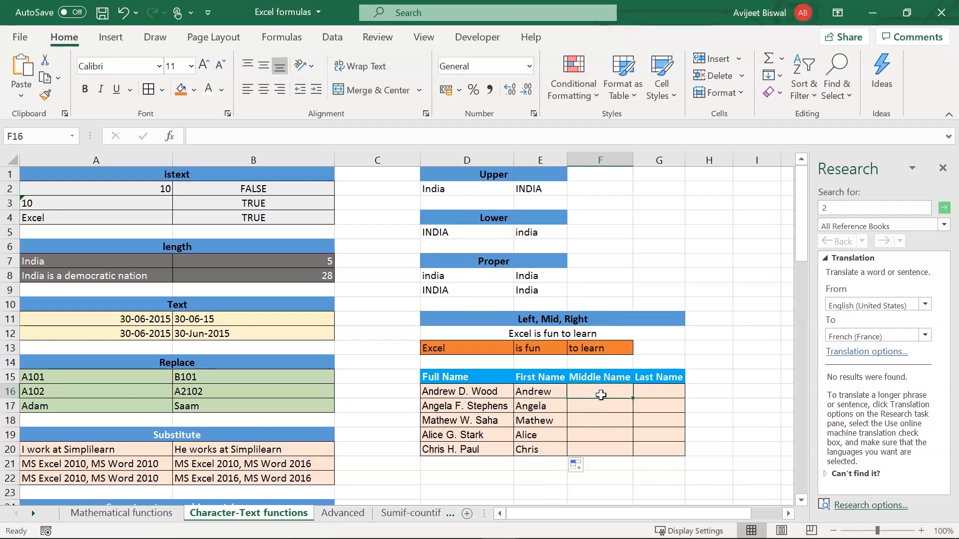
type("=")
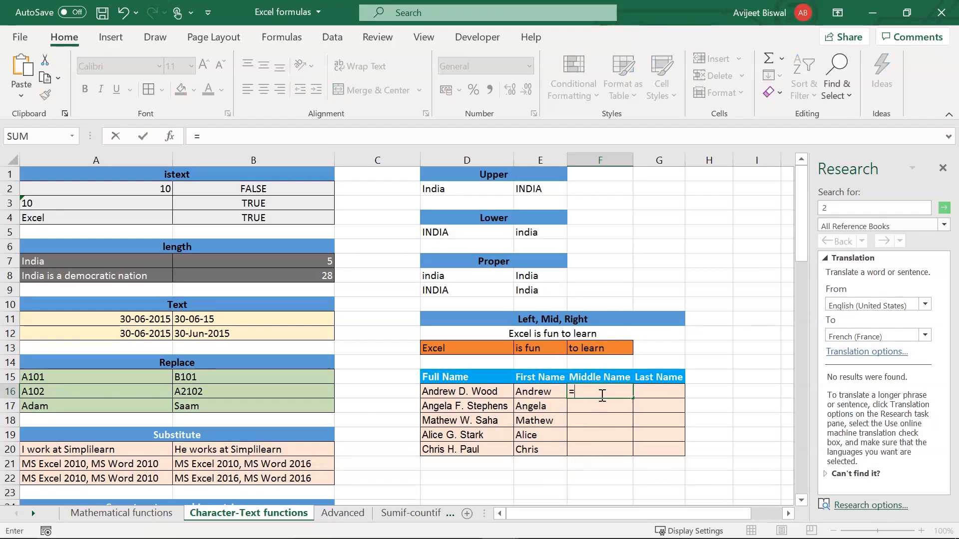
type("mi")
key("Tab")
left_click(483, 392)
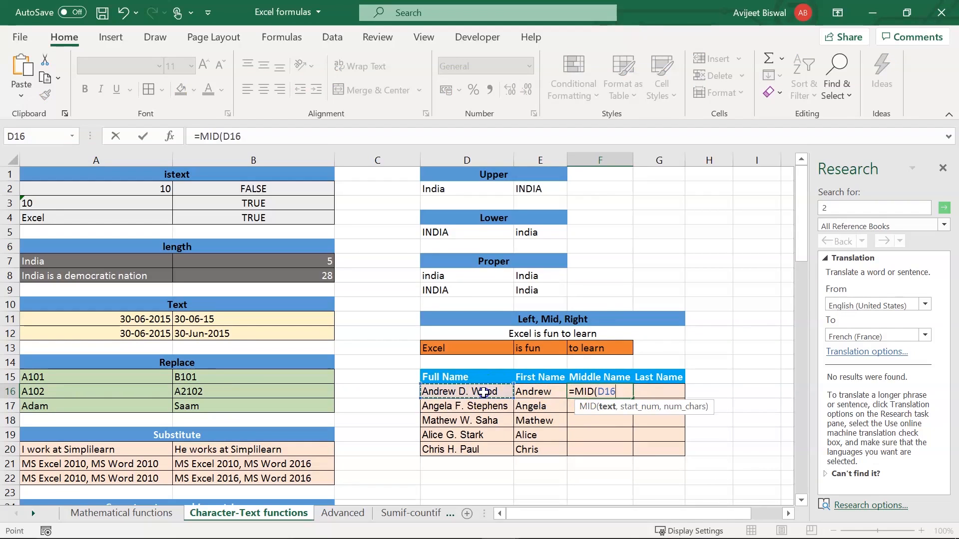
type(",")
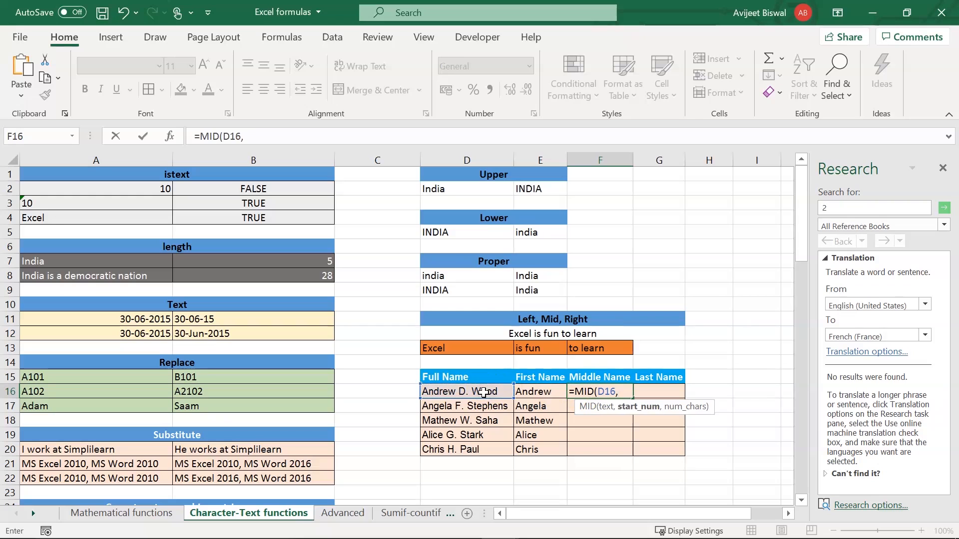
type("Findq")
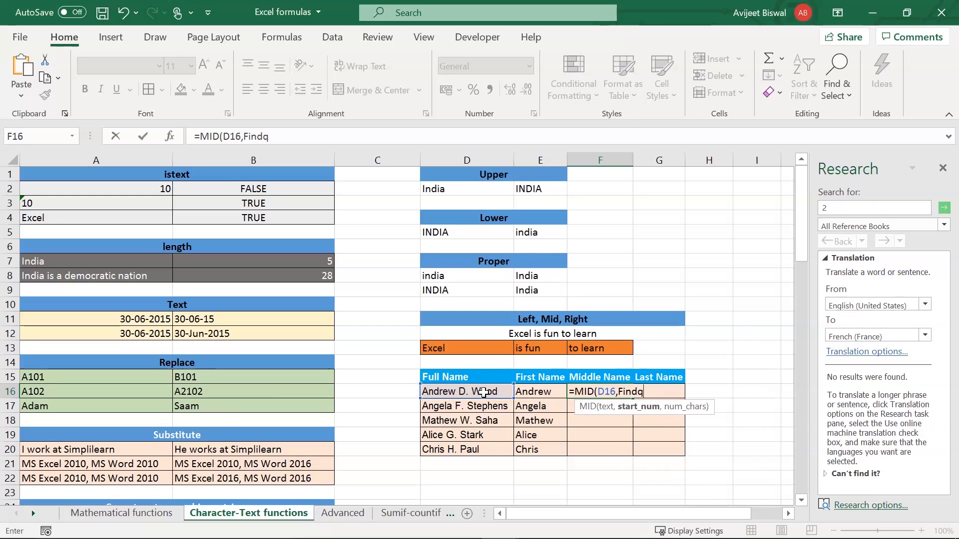
key("BackSpace")
key("Tab")
type("\"")
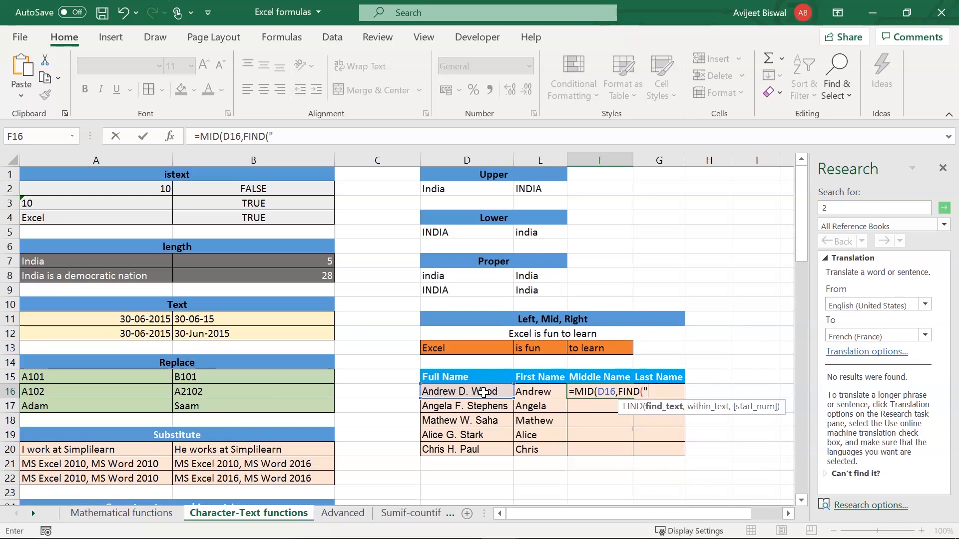
type(" \",")
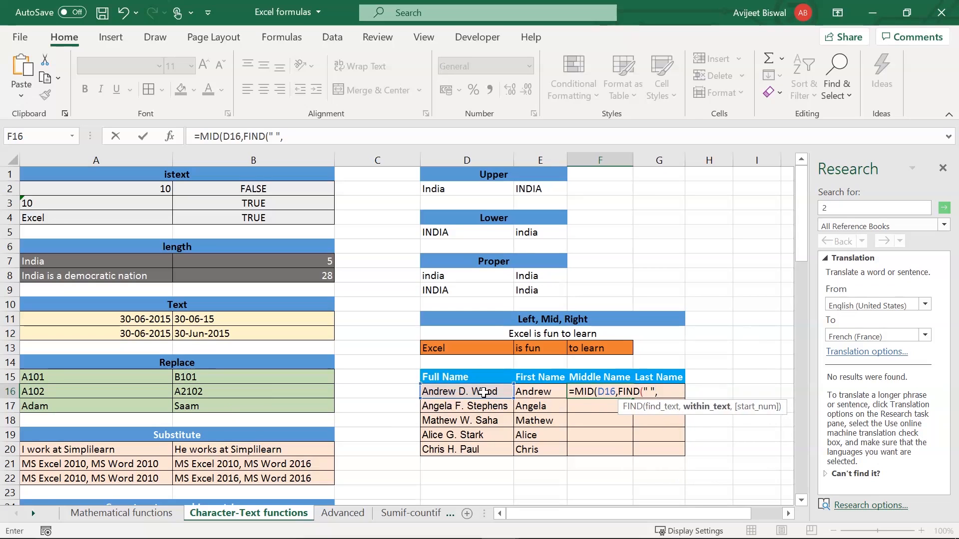
type("D16)+1,")
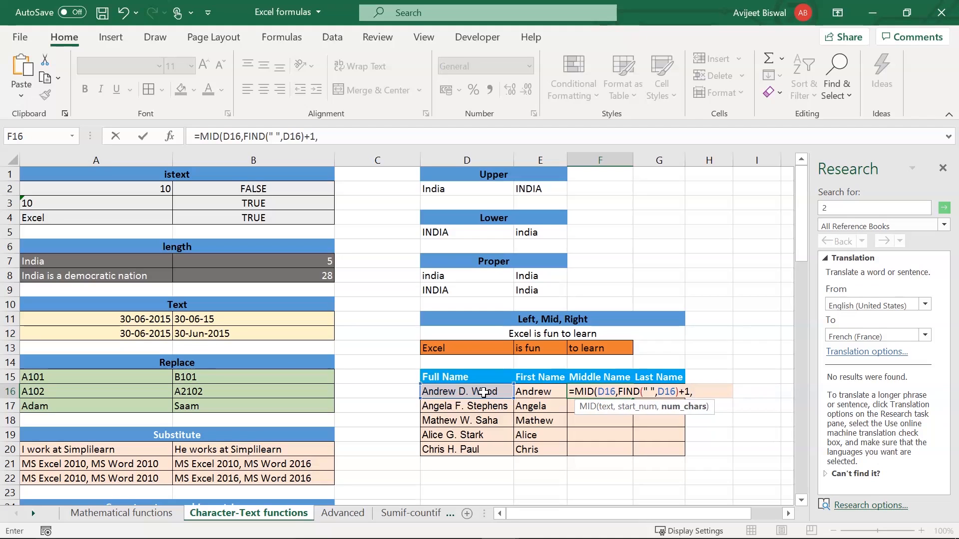
type("1)")
key("Return")
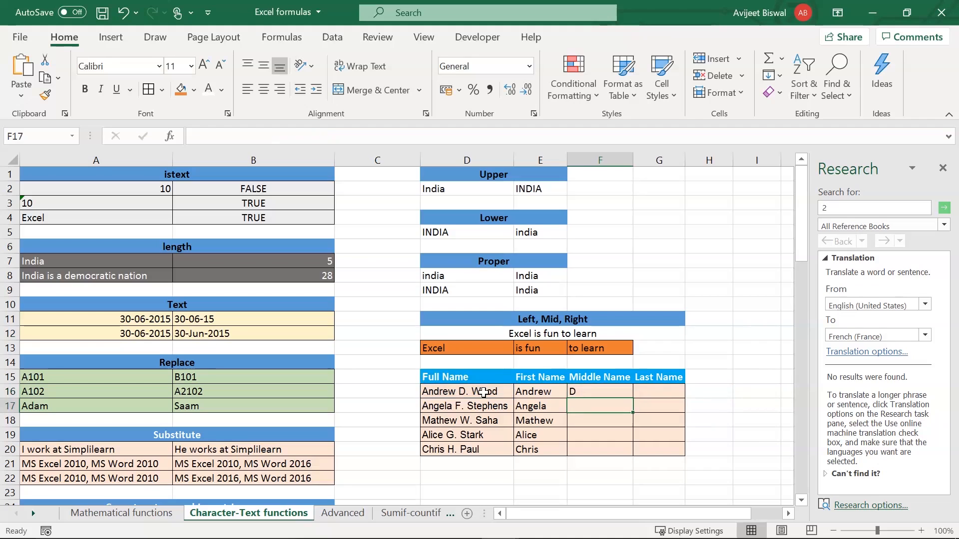
- Fill the middle-name formula in F16 down through F20
left_click(589, 390)
left_click_drag(633, 400, 626, 453)
left_click(556, 476)
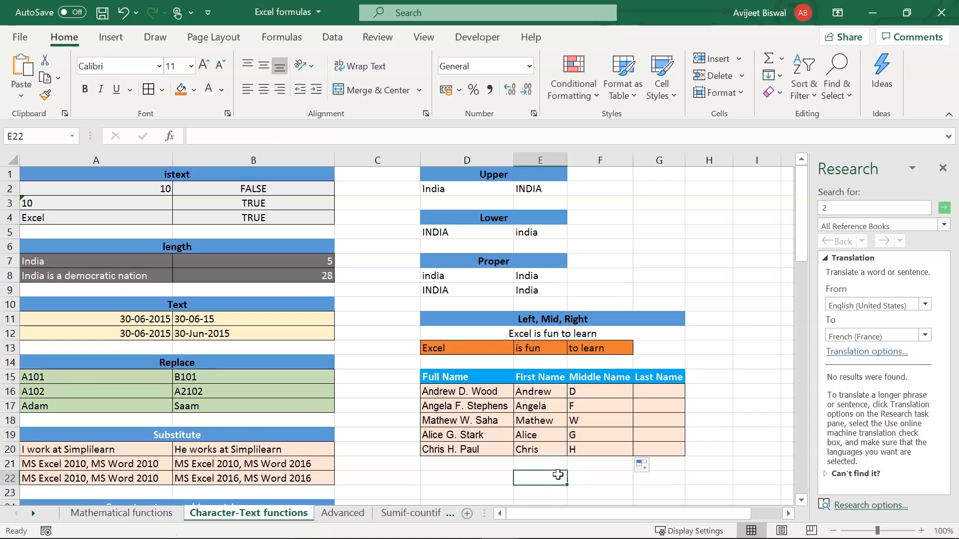
- Compare the spaces and middle initial of the full name in D16 with the extracted Middle Name values
left_click(592, 390)
left_click(476, 391)
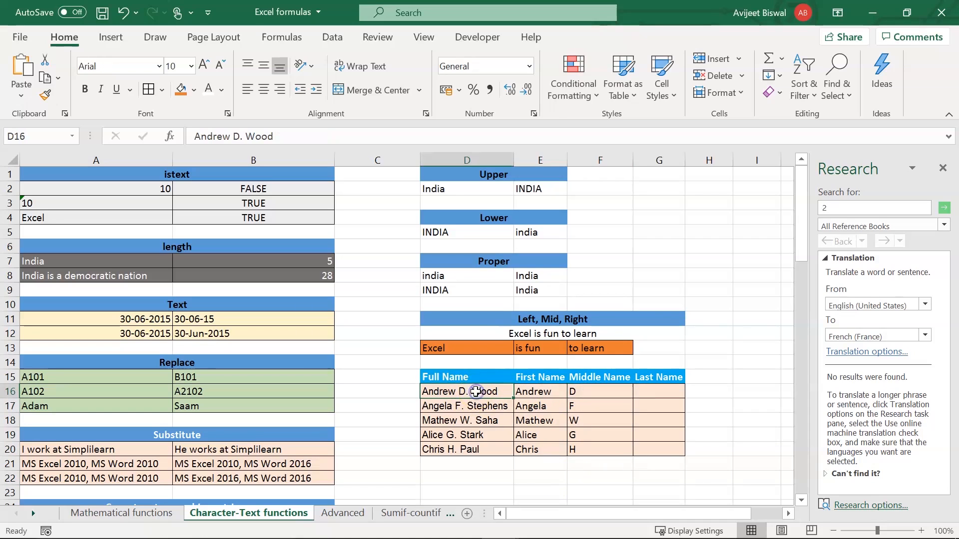
double_click(454, 393)
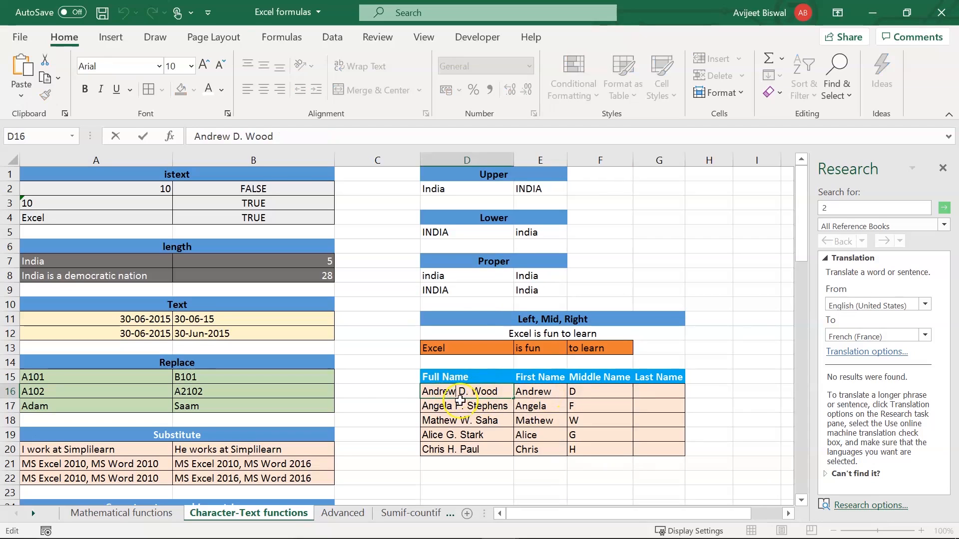
double_click(462, 392)
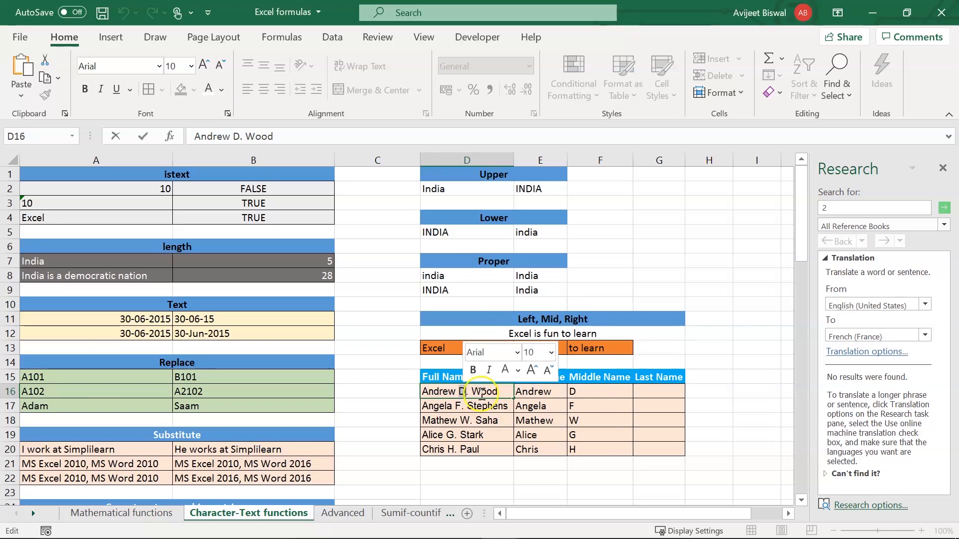
left_click(601, 391)
key("Down")
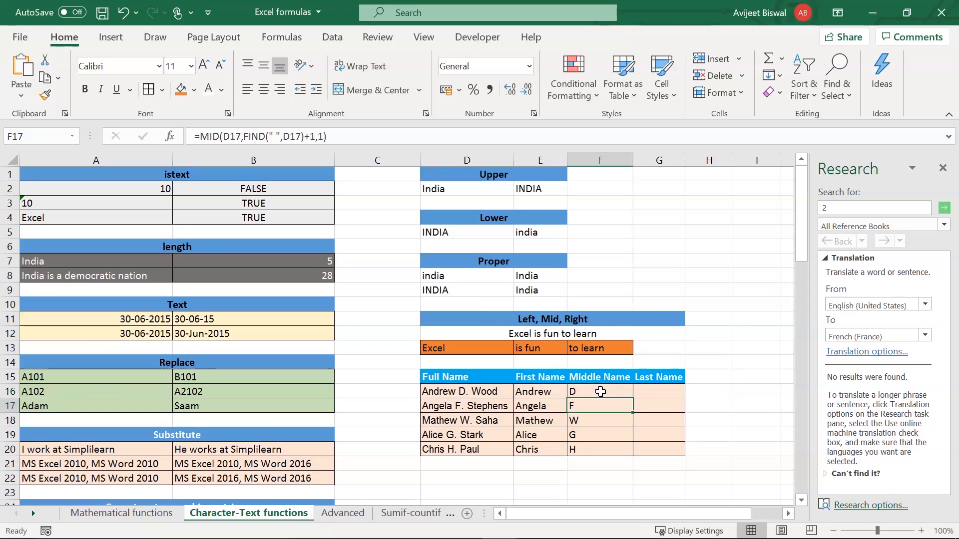
- Begin the last-name formula in G16 with =RIGHT(D16, LEN(D16)-FIND( using the full name in D16
key("Up")
key("Right")
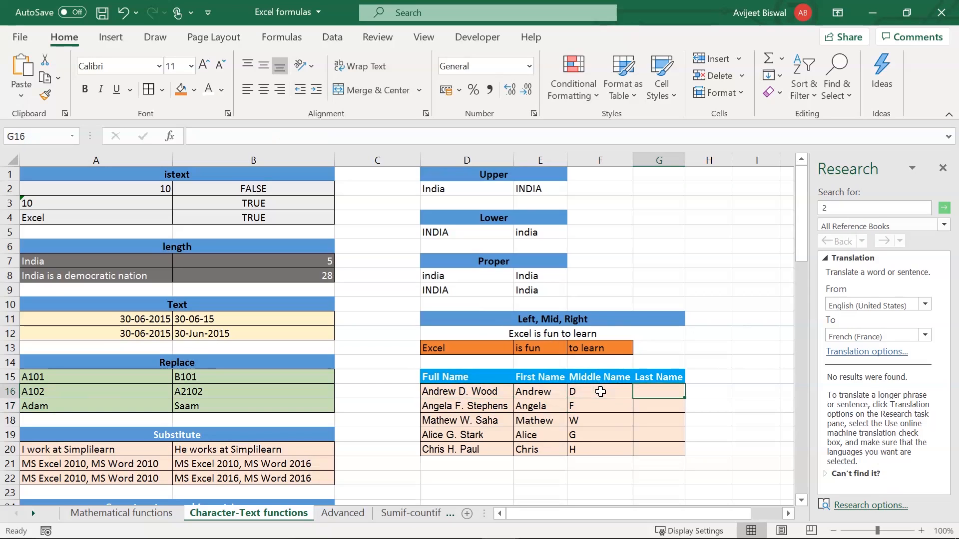
type("=right(")
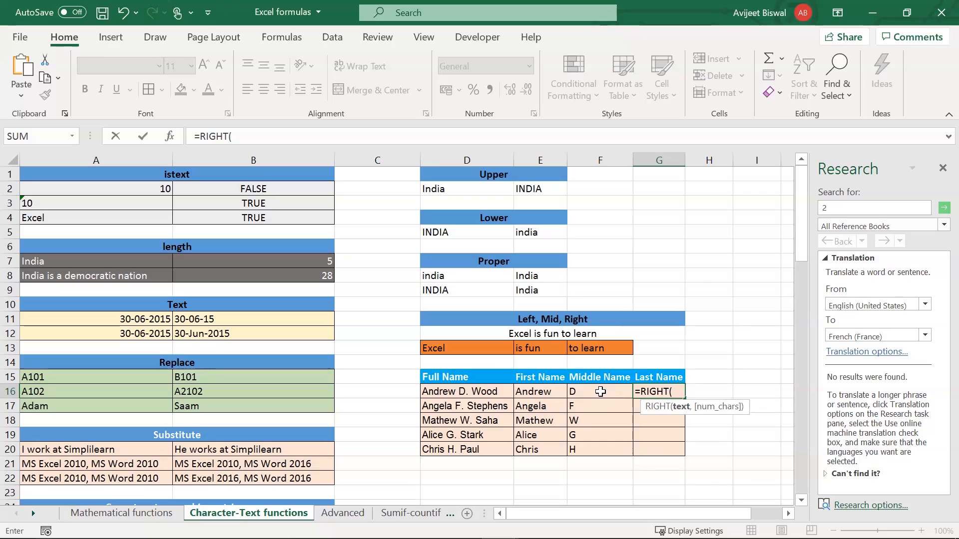
left_click(482, 393)
type(",")
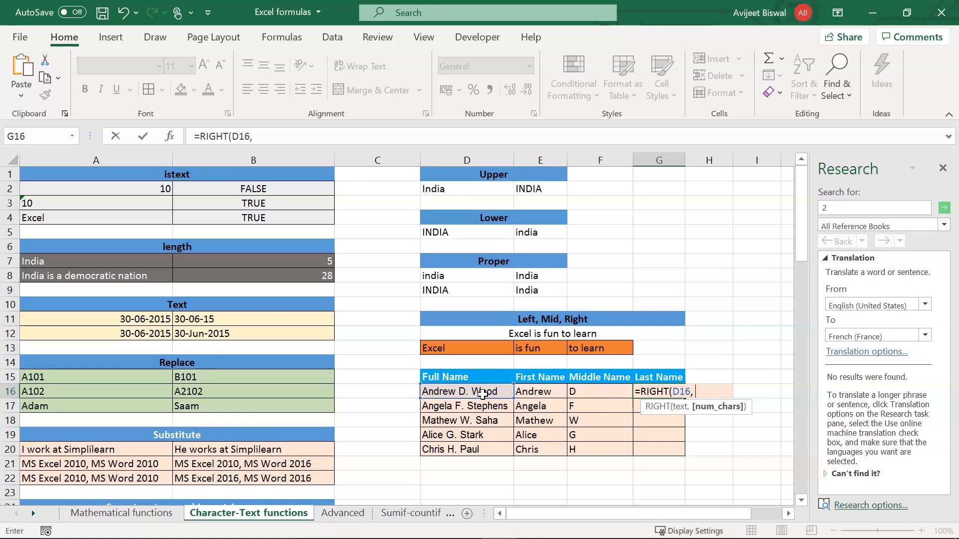
type(" Len")
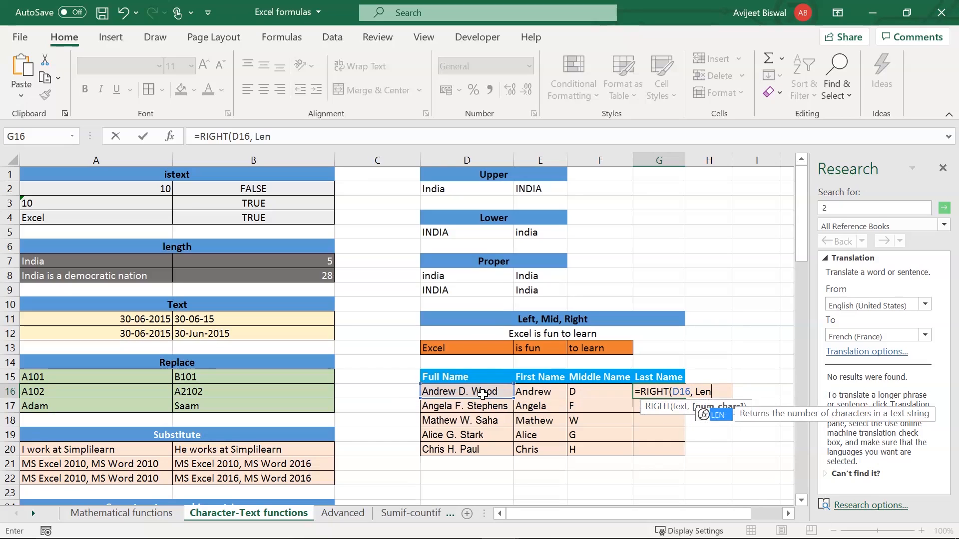
key("Tab")
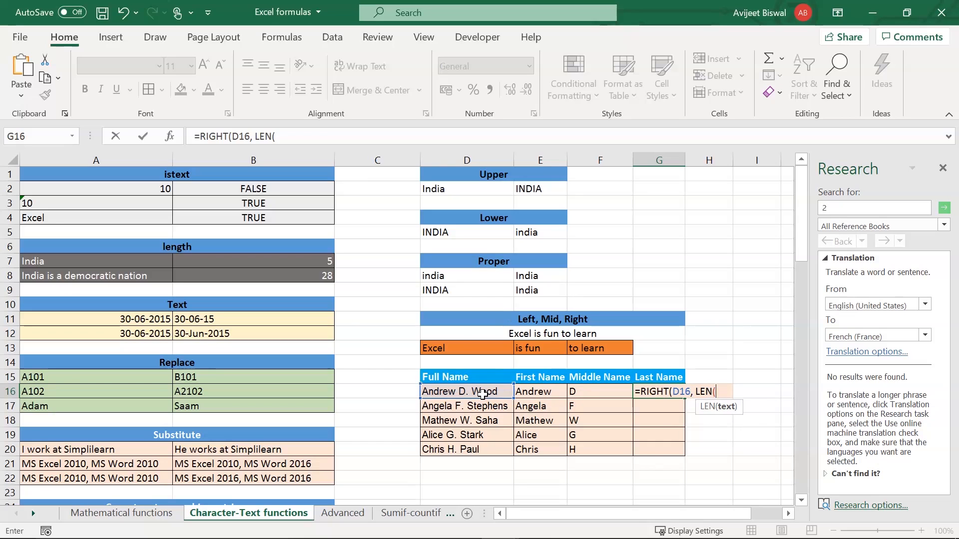
type("D16")
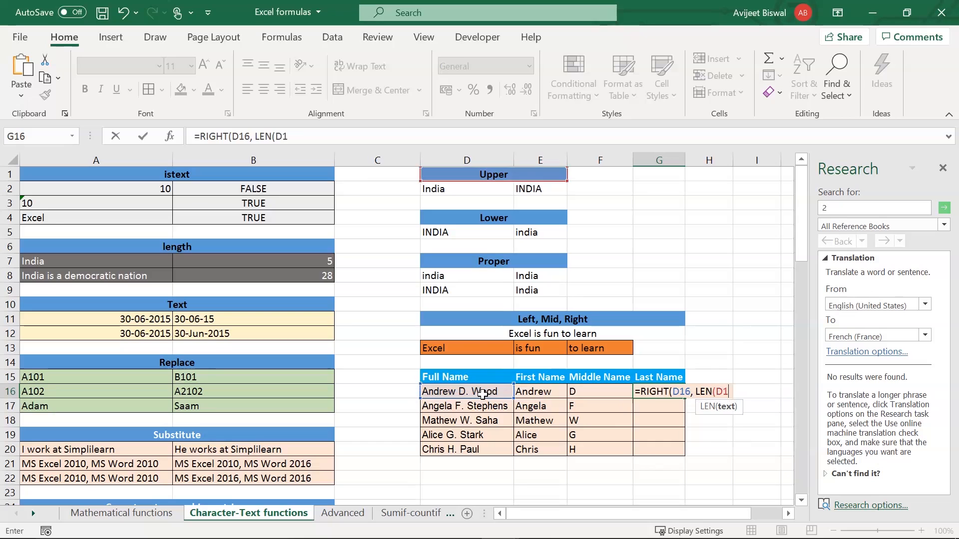
type(")")
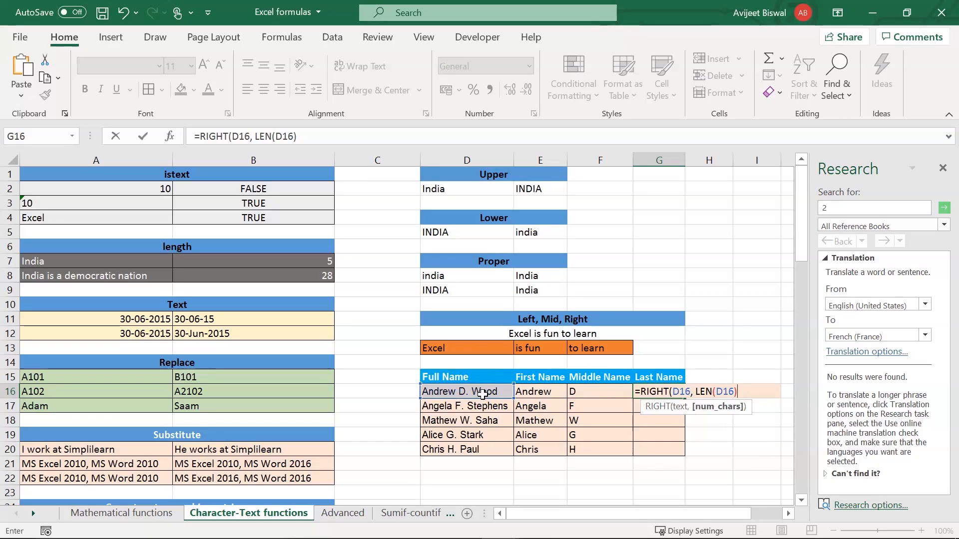
type("-Fin")
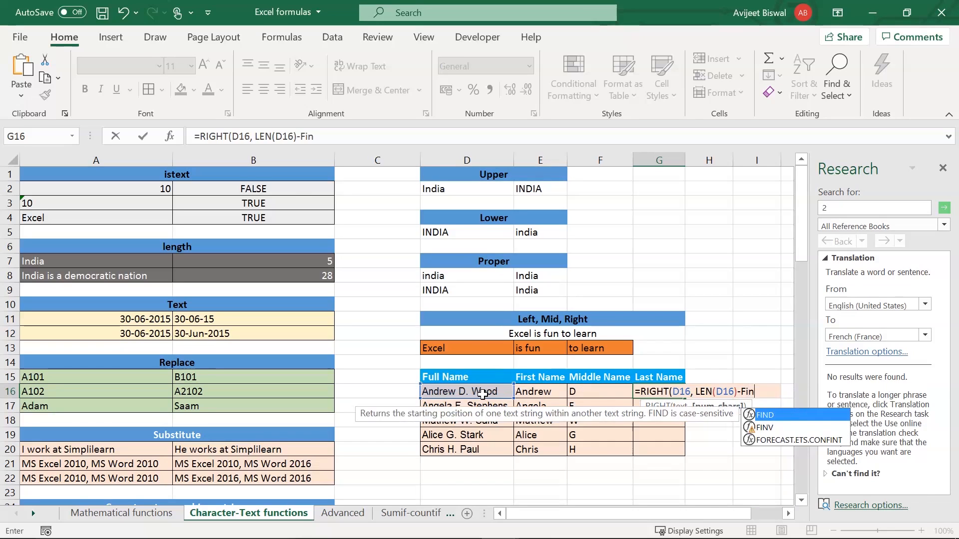
key("Tab")
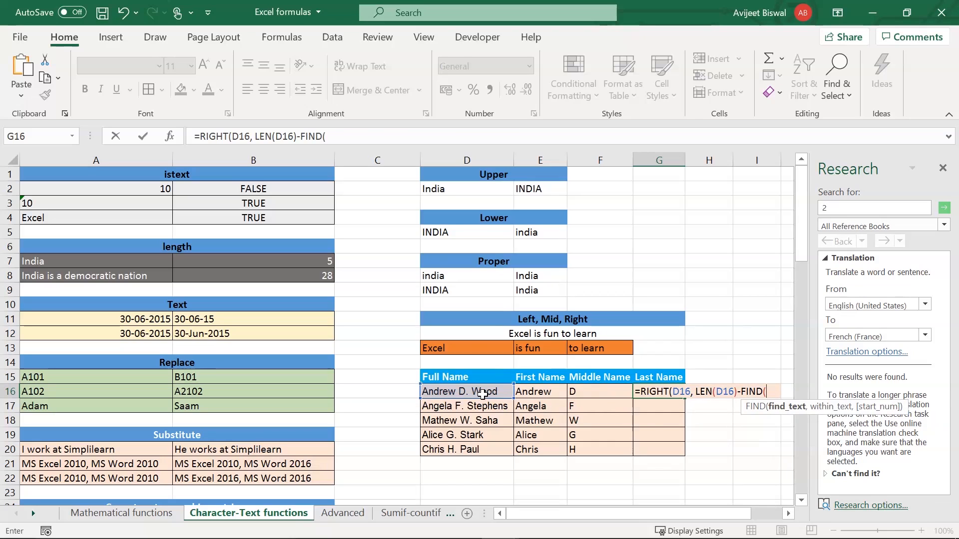
- Complete the last-name formula in G16 as =RIGHT(D16, LEN(D16)-FIND(" ", D16,FIND(" ", D16)+1))
type("\" \", D16,")
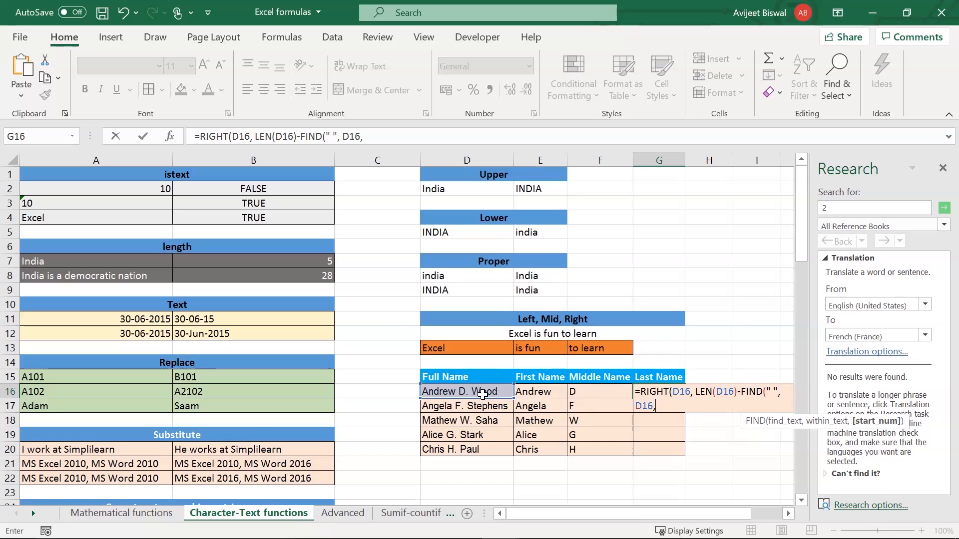
type("Fin")
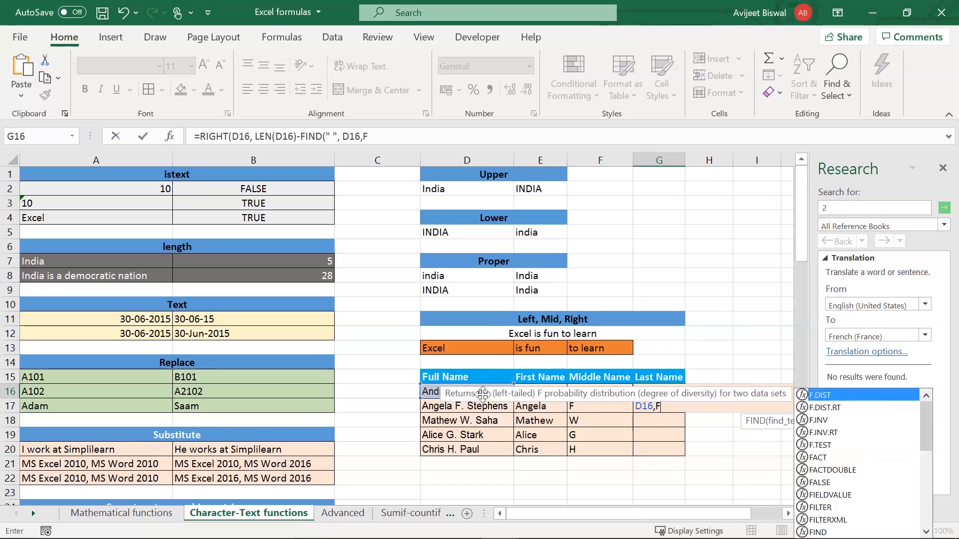
key("Tab")
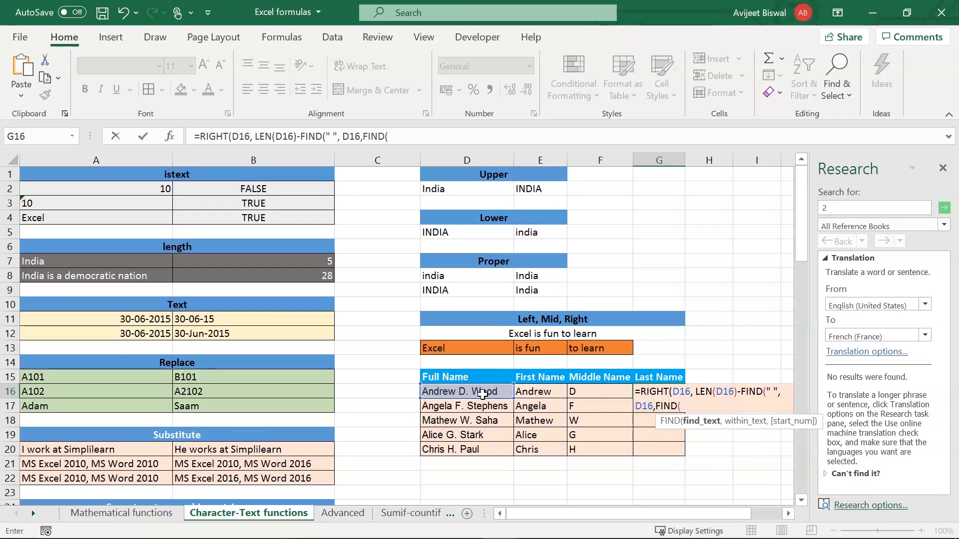
type("\" \", D16)")
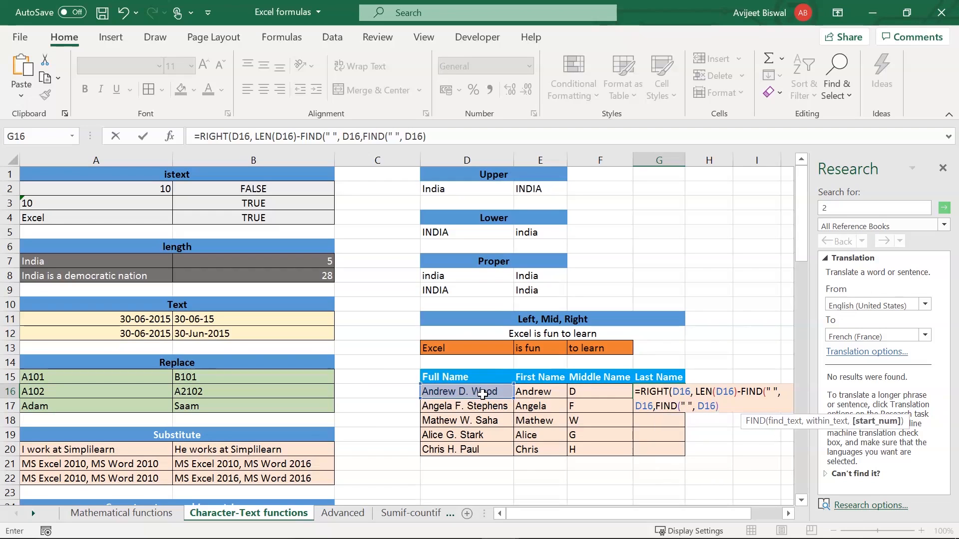
type("+1))")
key("Return")
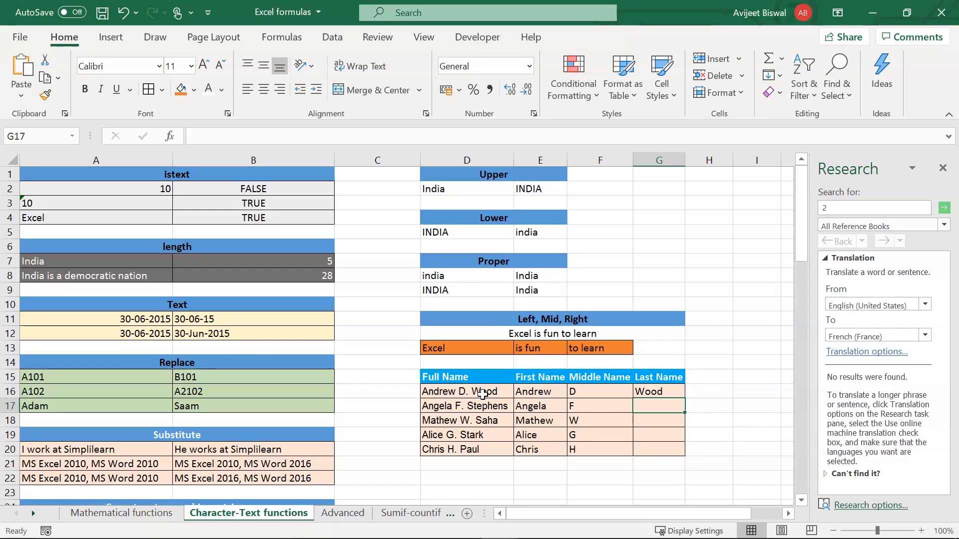
- Fill the last-name formula from G16 down through G20
left_click(649, 392)
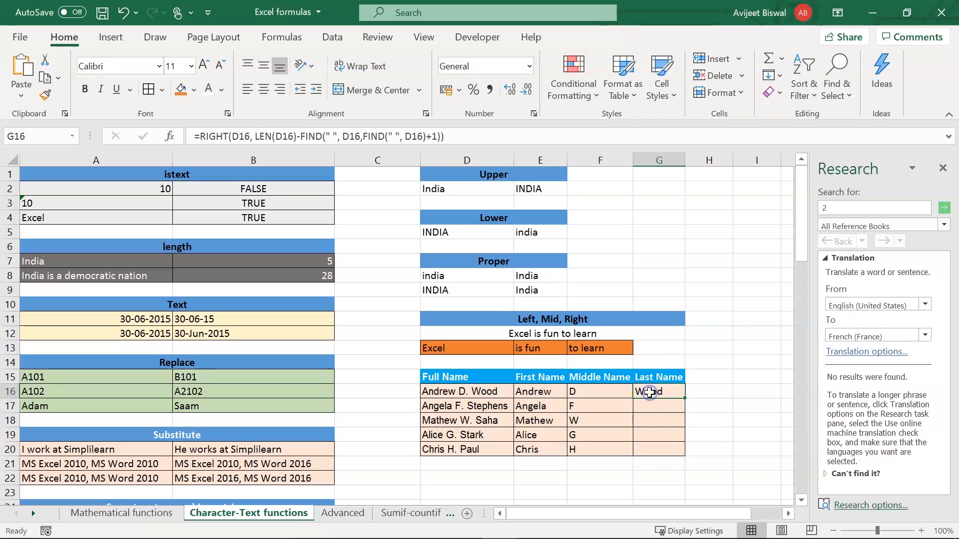
double_click(684, 398)
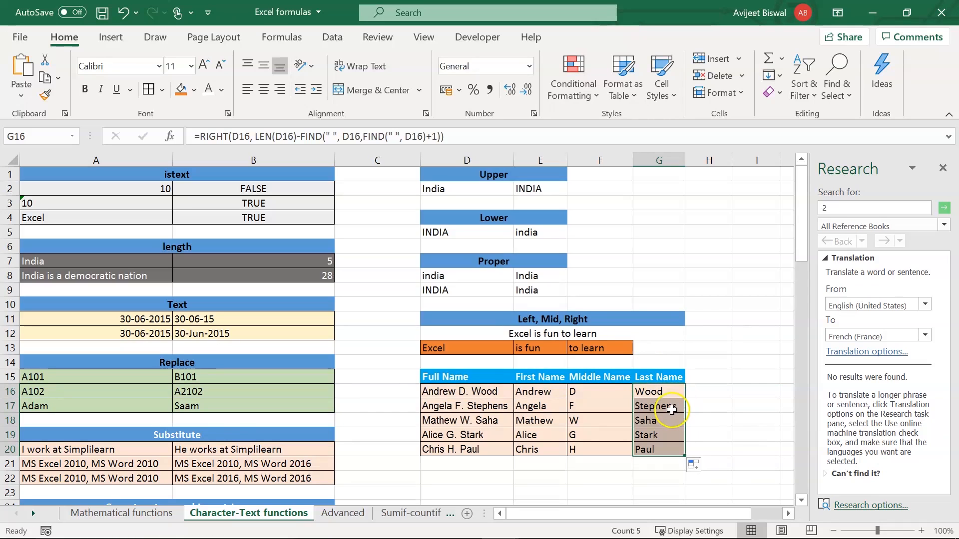
left_click_drag(649, 392, 656, 449)
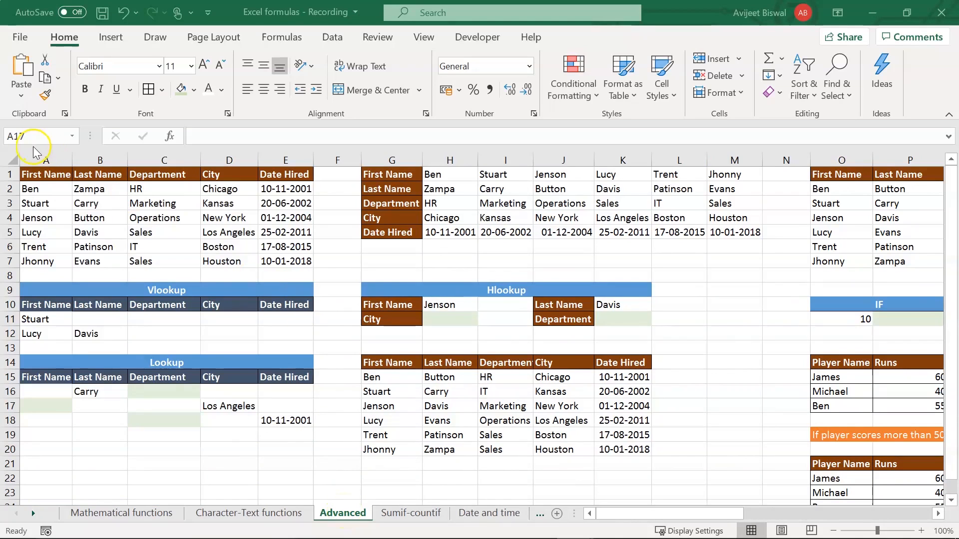
- Examine the column headers and records of the employee table A1:E7 and the Vlookup section heading on the Advanced sheet
left_click_drag(36, 171, 290, 258)
left_click(31, 174)
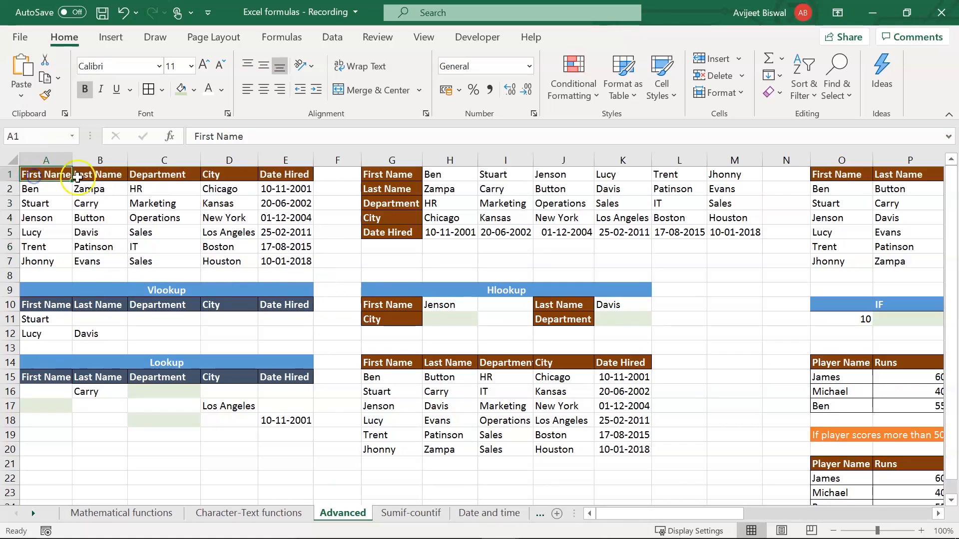
left_click(88, 176)
left_click(170, 179)
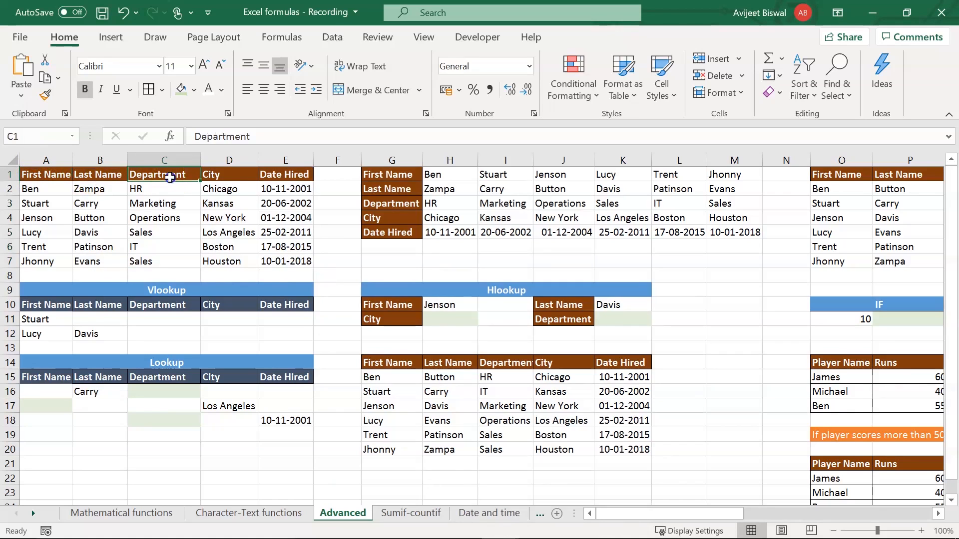
left_click(222, 178)
left_click(279, 174)
left_click(48, 175)
left_click_drag(48, 175, 275, 261)
left_click(182, 262)
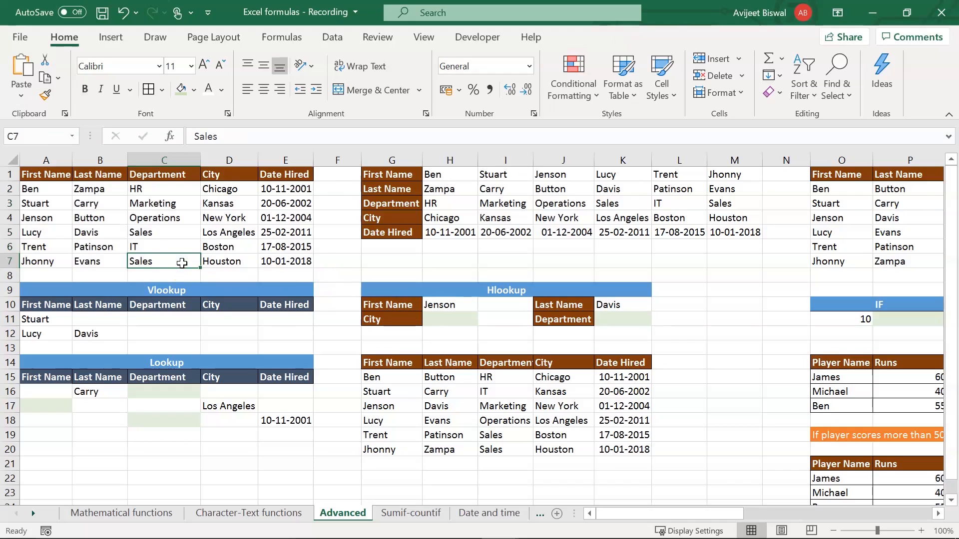
left_click(177, 289)
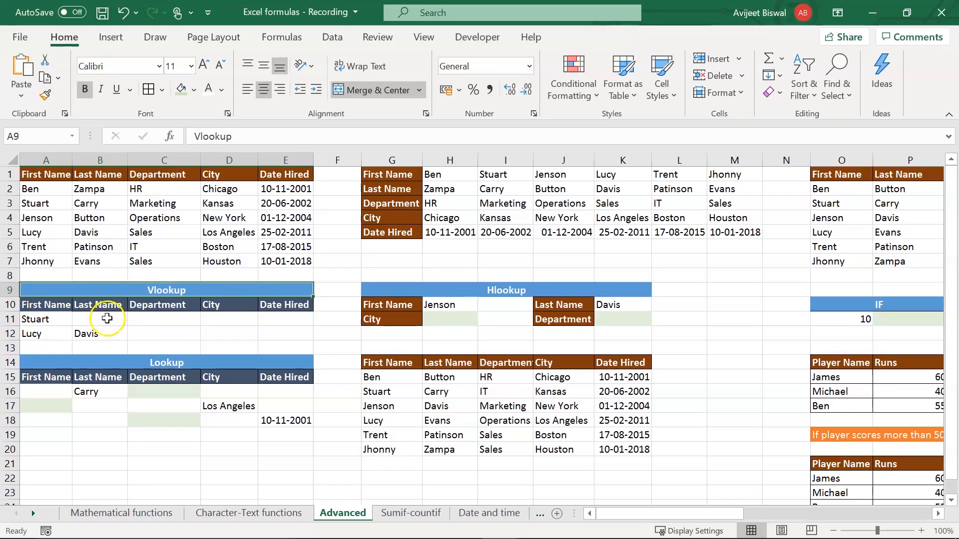
- Begin a VLOOKUP formula in the Department cell C11, using the first name in A11 as the lookup value
left_click(142, 317)
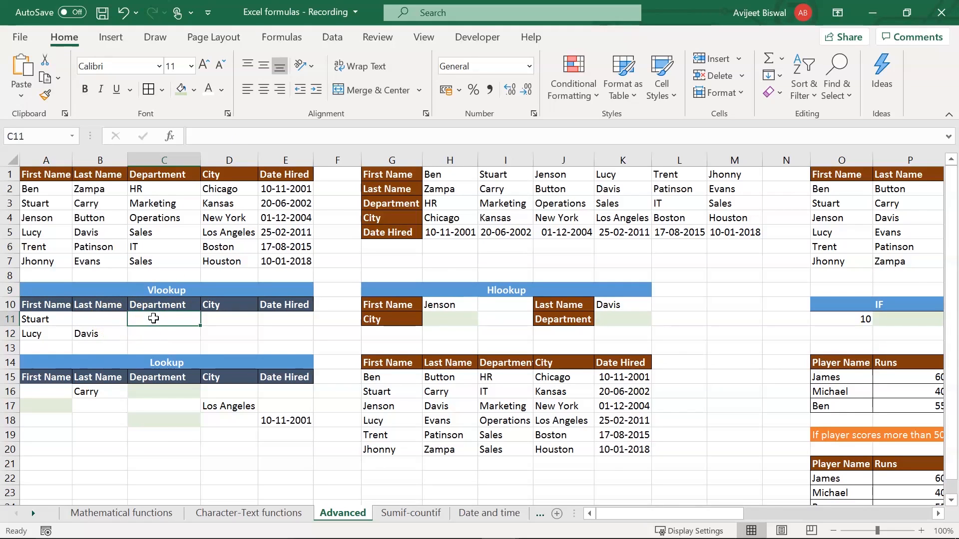
left_click(59, 317)
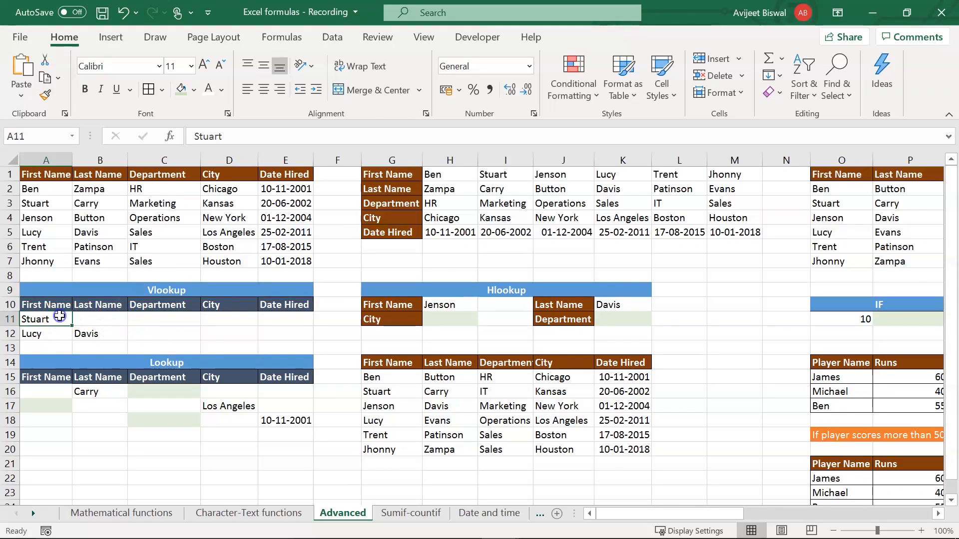
left_click(156, 320)
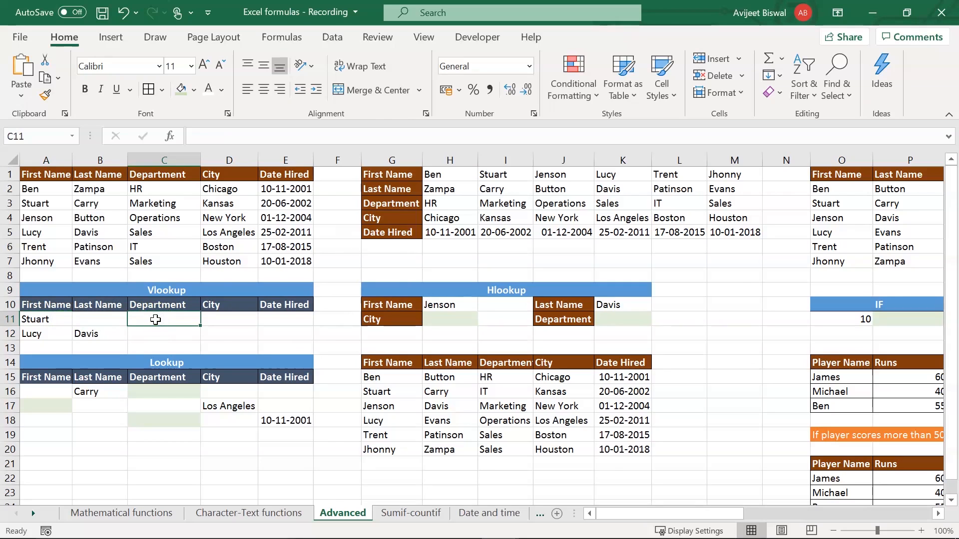
type("=")
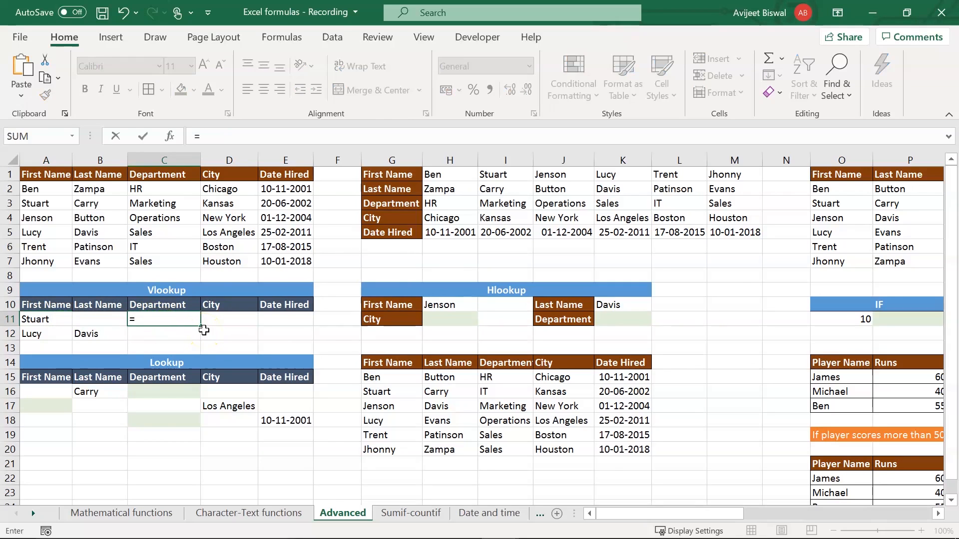
type("vlookup")
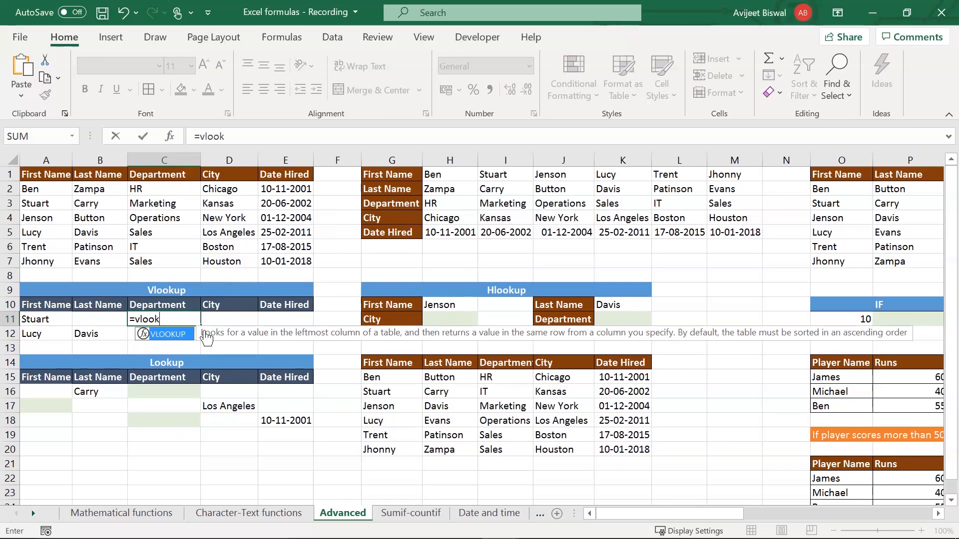
double_click(207, 333)
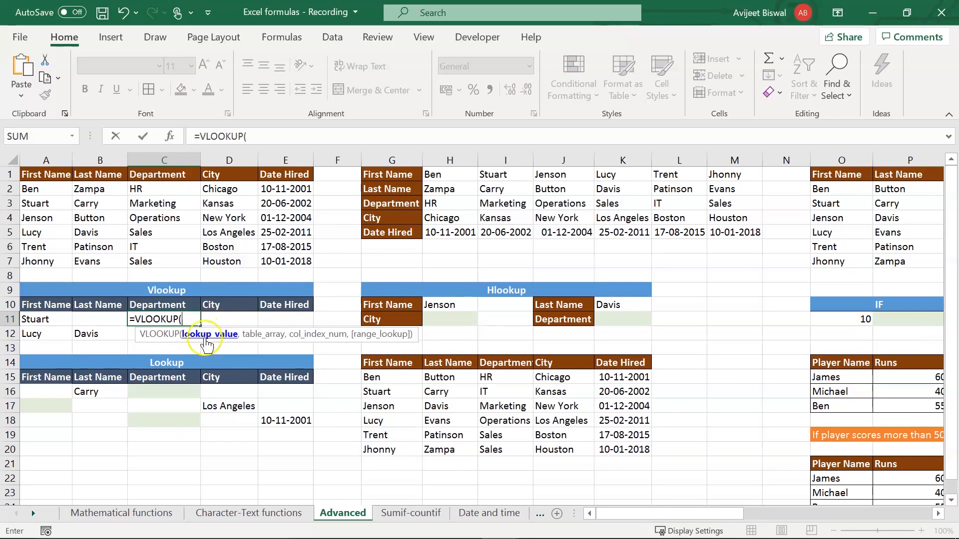
left_click(95, 322)
left_click(47, 322)
type(",")
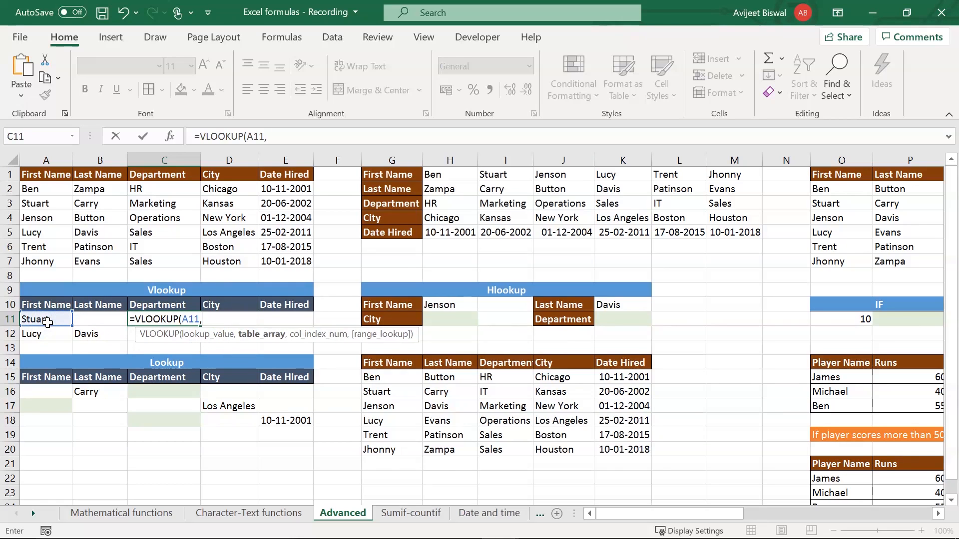
- Complete the C11 VLOOKUP with table array A2:C7, column index 3 and exact match 0
left_click(40, 188)
left_click_drag(39, 188, 161, 267)
type(",")
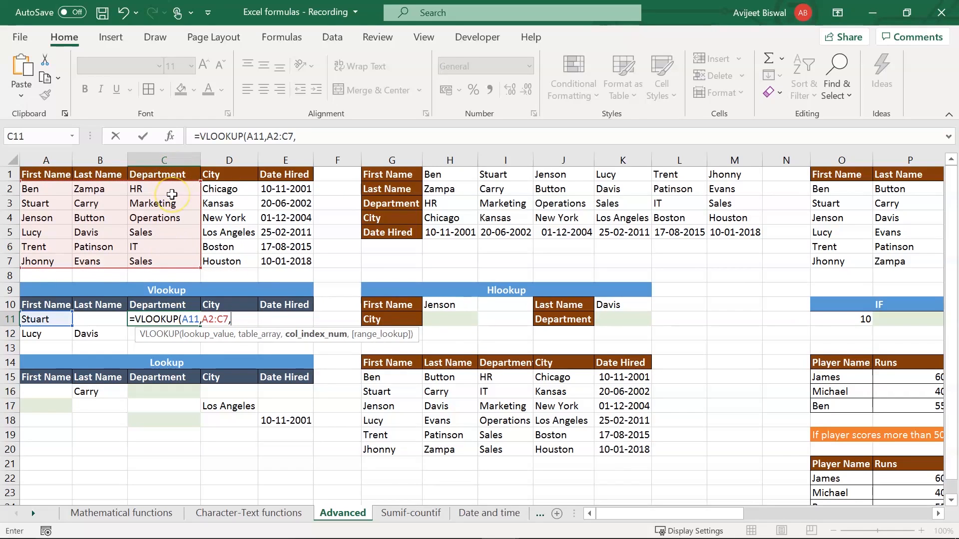
type("3,")
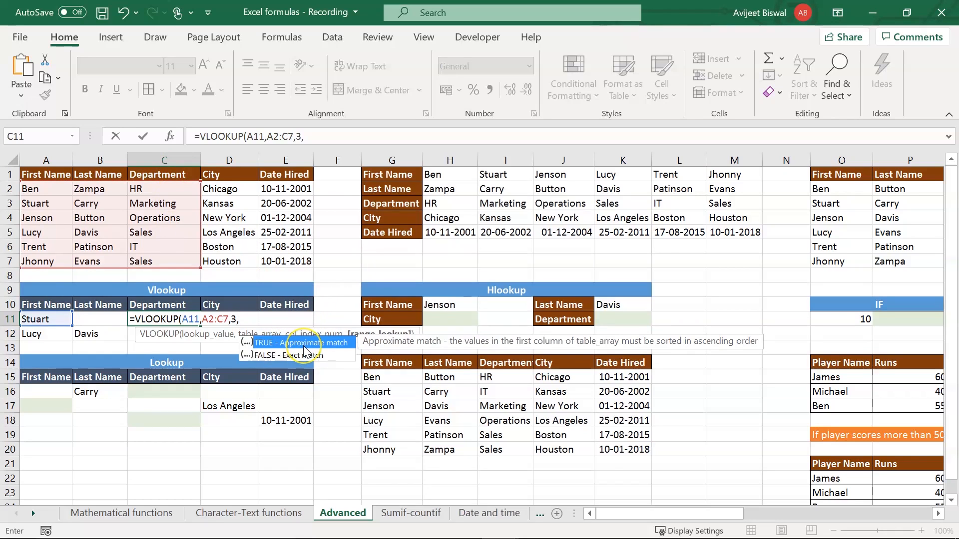
type("0)")
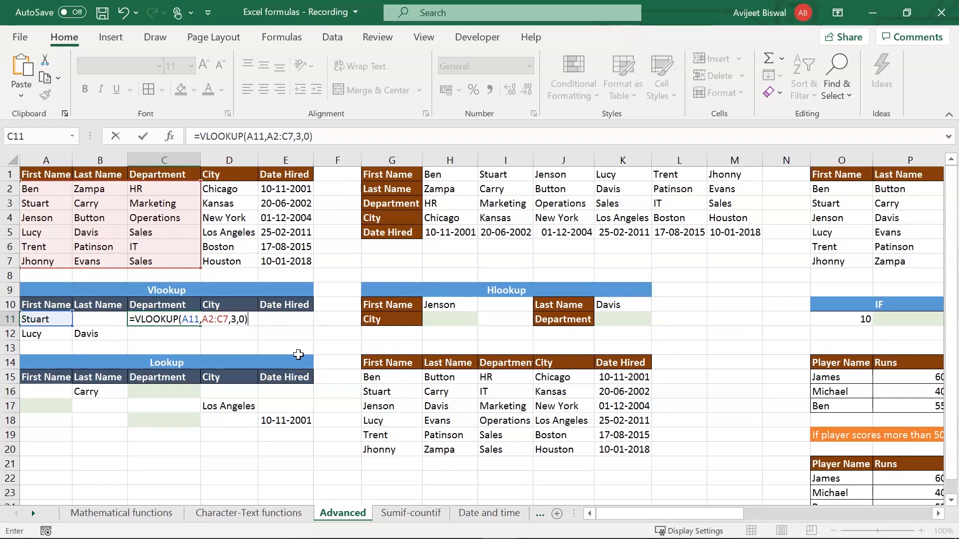
key("Return")
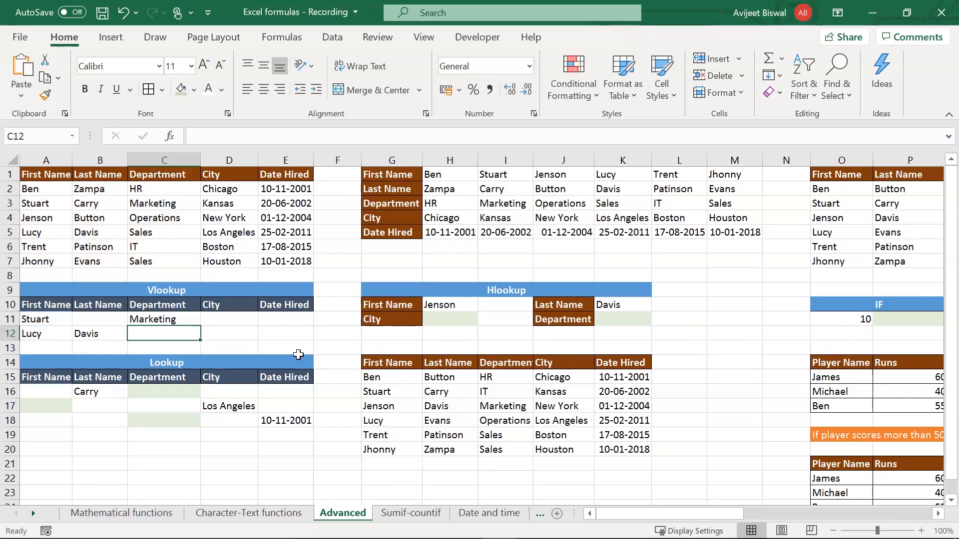
- Check the C11 lookup against the source row and change its VLOOKUP table array to A2:E7
left_click(175, 322)
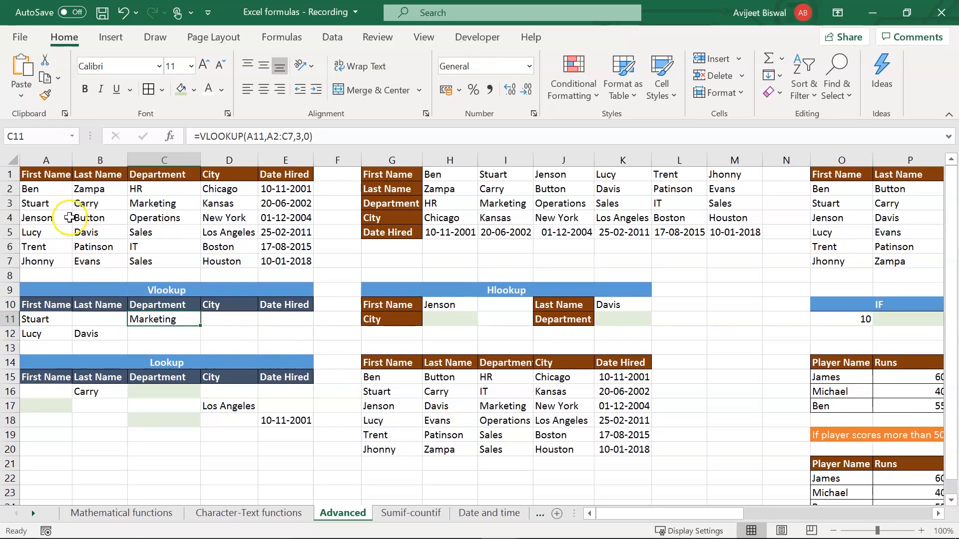
left_click(47, 204)
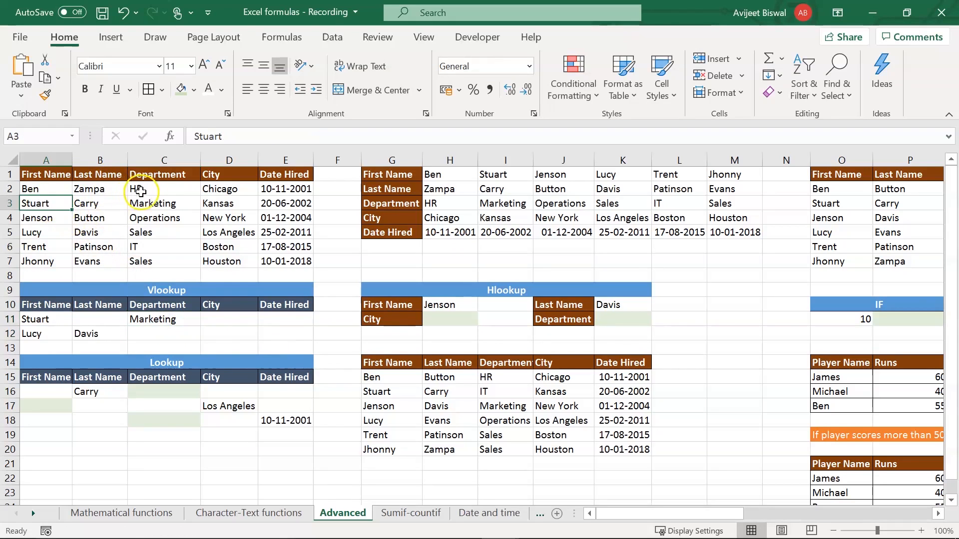
left_click(145, 207)
left_click(159, 319)
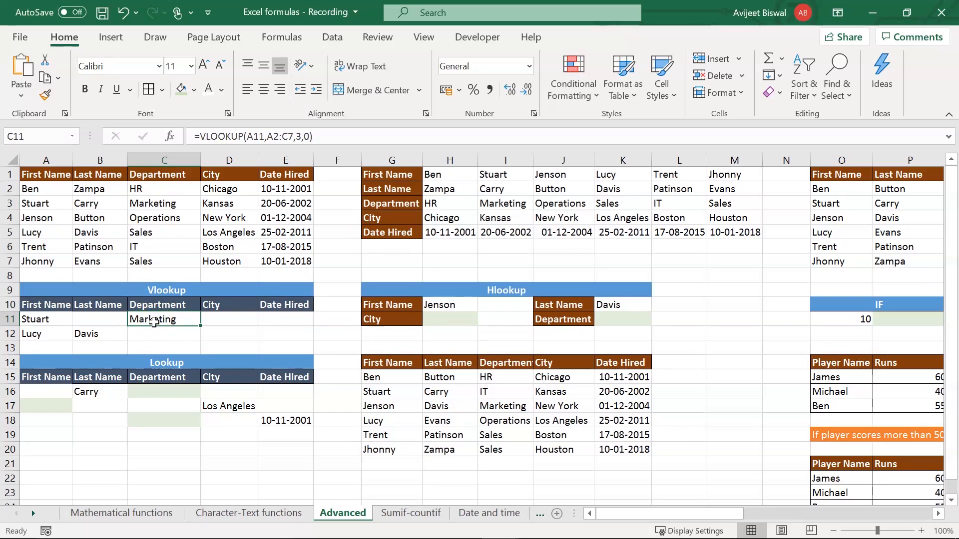
left_click(296, 133)
left_click_drag(295, 135, 266, 136)
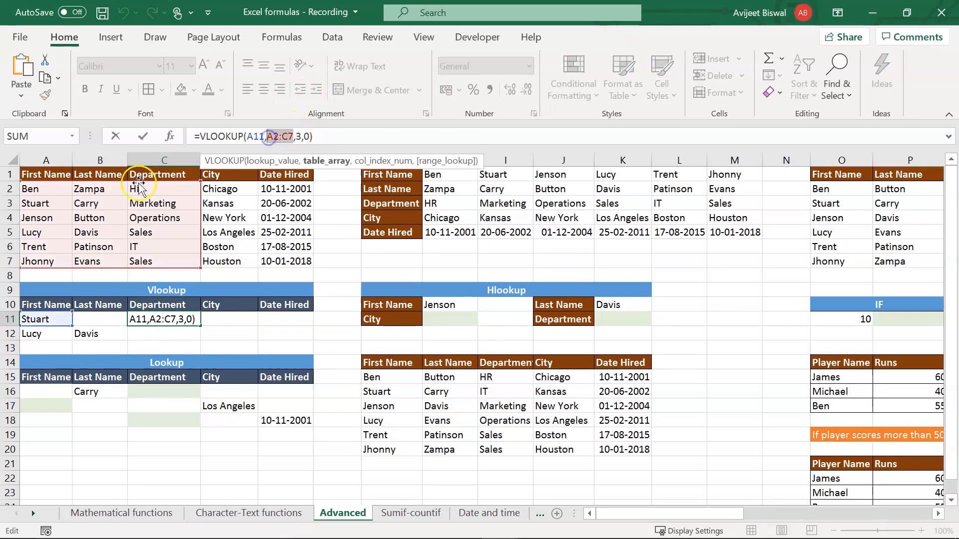
left_click_drag(40, 188, 294, 264)
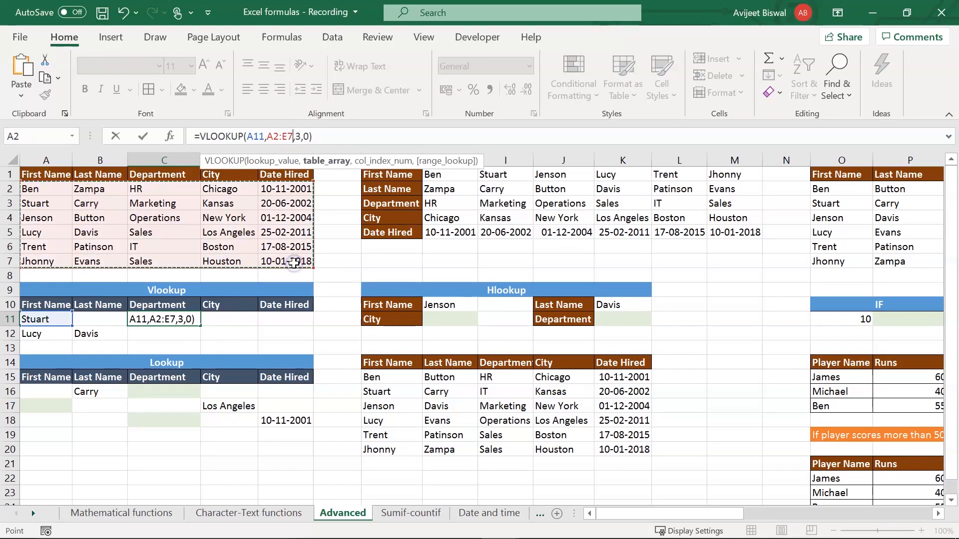
key("Return")
left_click(170, 319)
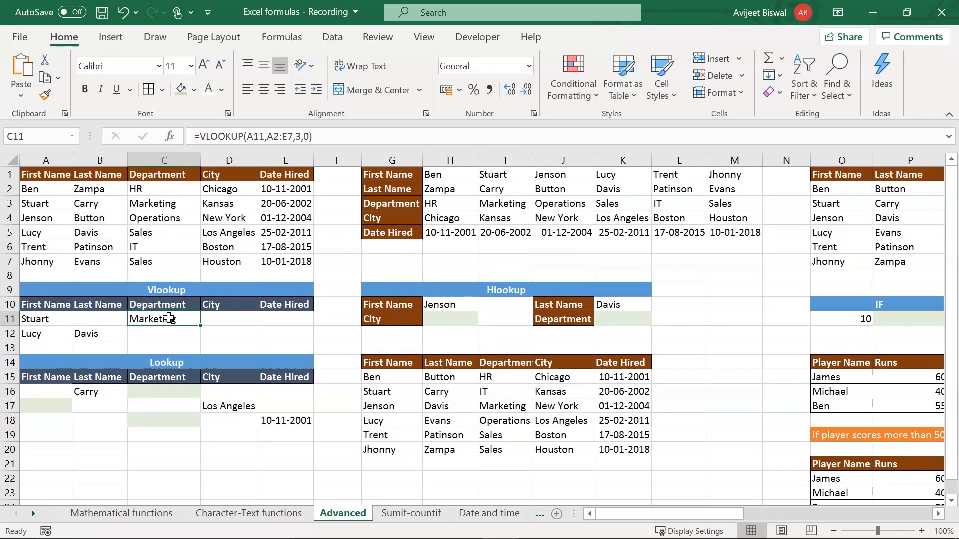
left_click(169, 319)
- Begin a VLOOKUP formula in the City cell D11, using the department in C11 as the lookup value
left_click(48, 204)
left_click(163, 203)
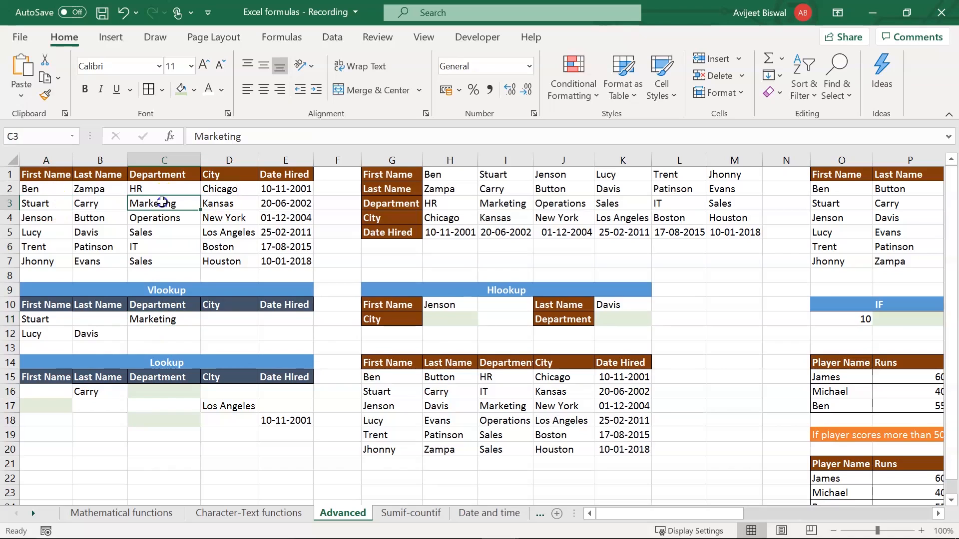
left_click(222, 205)
left_click(234, 317)
left_click(244, 319)
type("=vlookup")
key("Tab")
left_click(153, 317)
type(",")
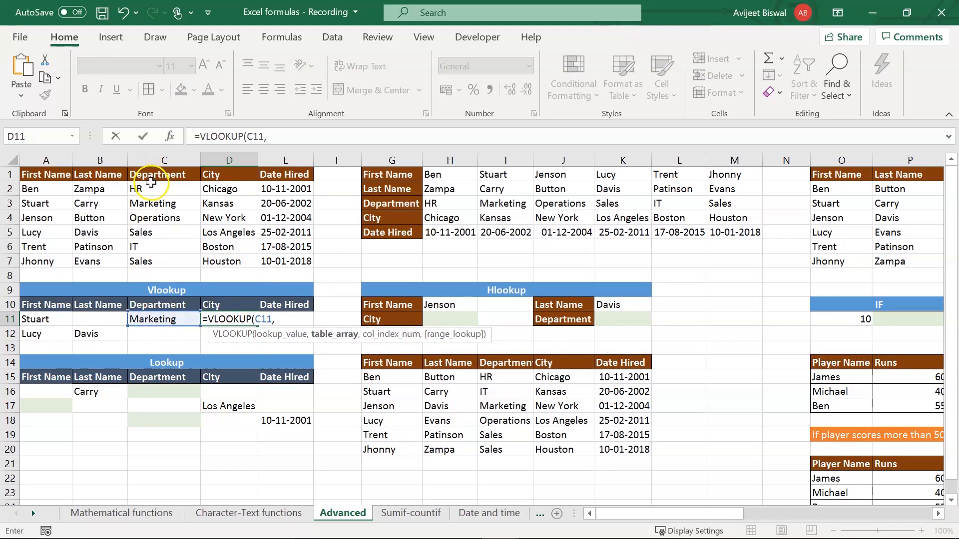
- Complete the D11 VLOOKUP with table array C1:E7, column index 2 and exact match 0, and check it against the source row
left_click_drag(151, 176, 263, 257)
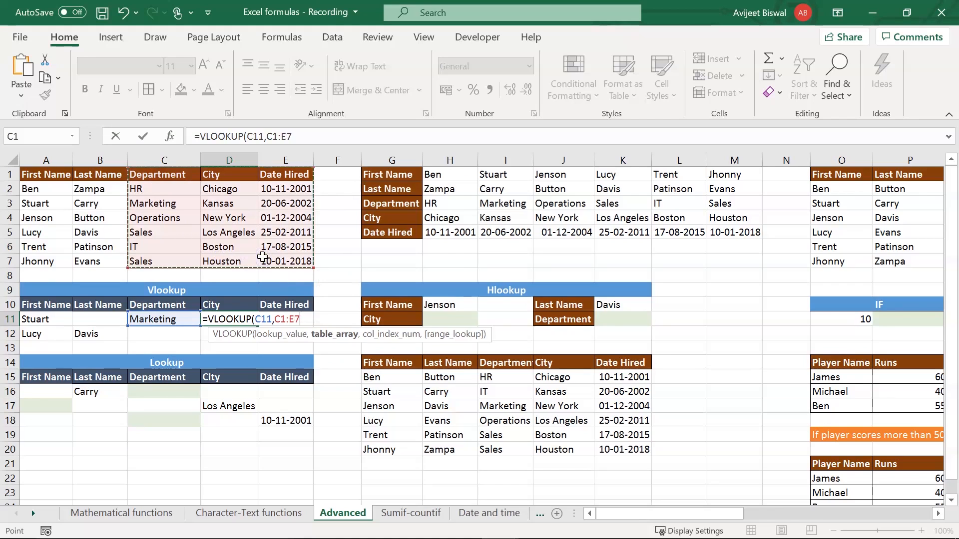
type(",")
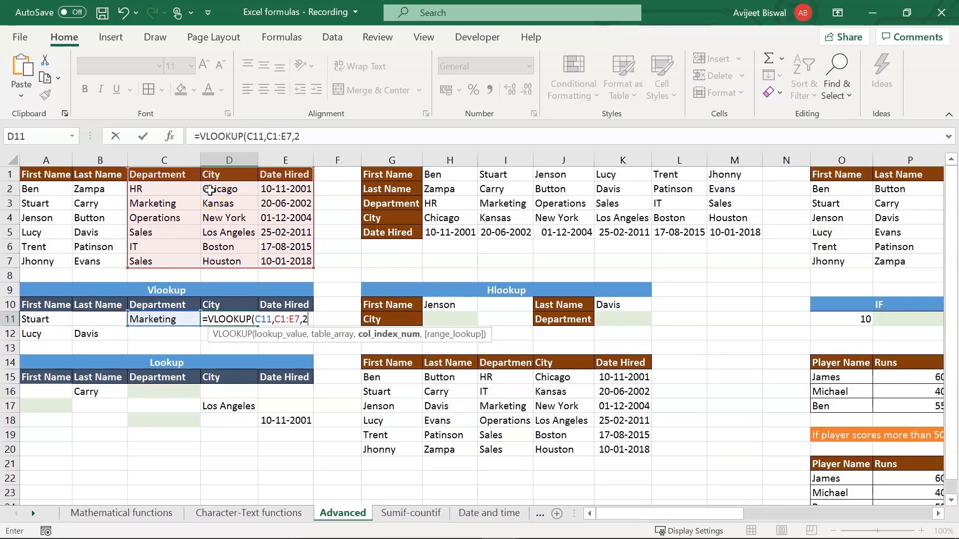
type("2,0")
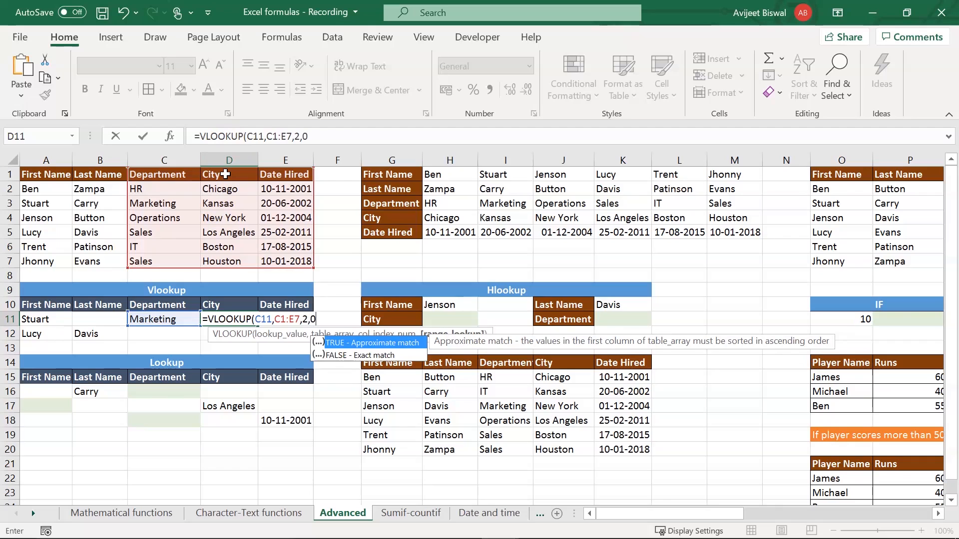
type(")")
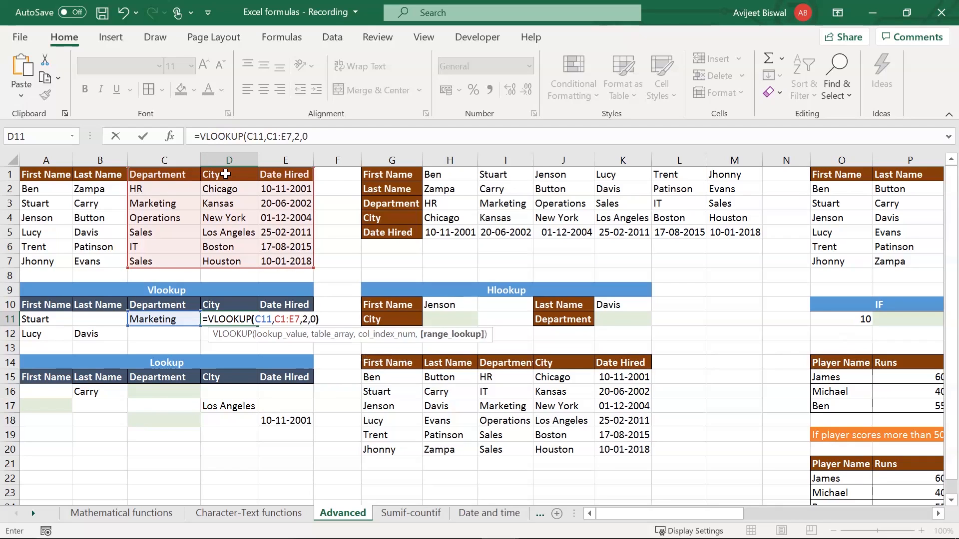
key("Return")
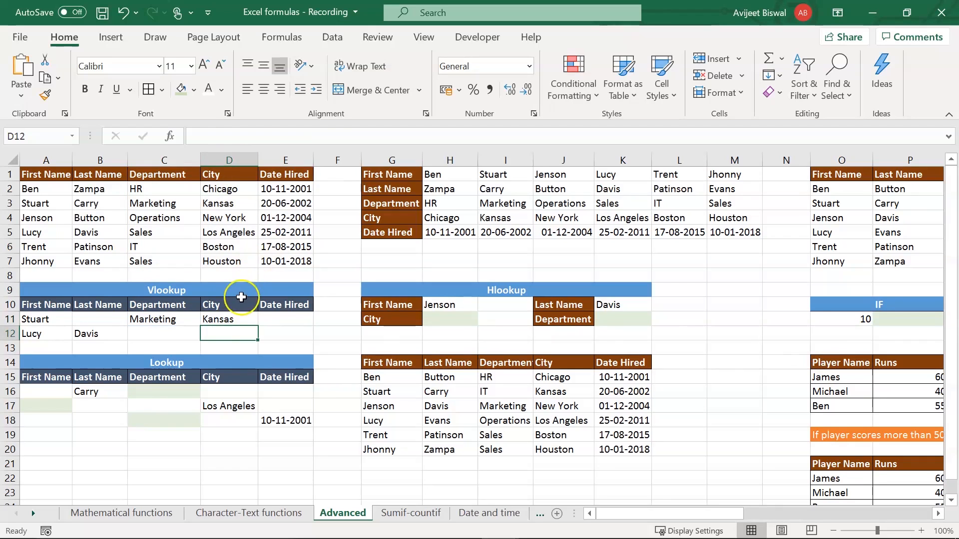
left_click(222, 317)
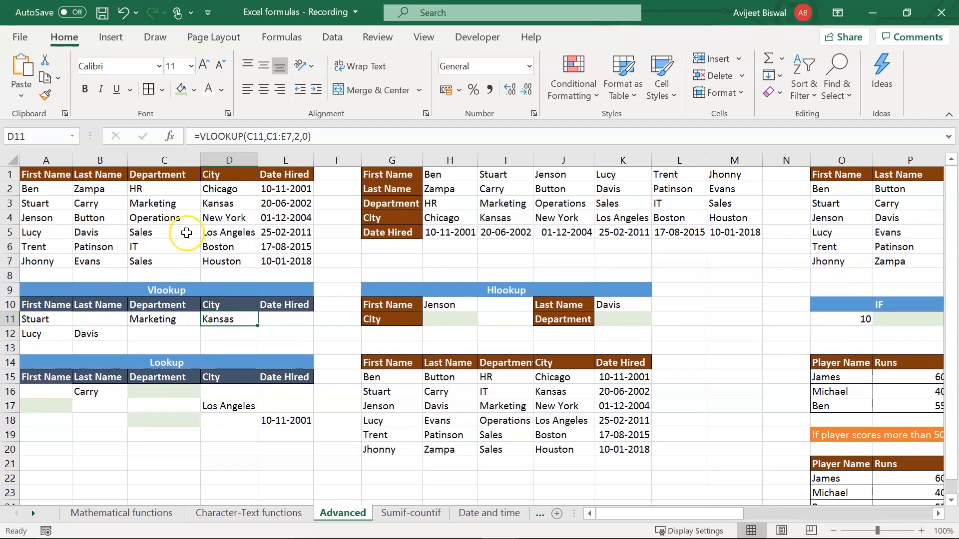
left_click_drag(154, 203, 220, 220)
left_click(220, 207)
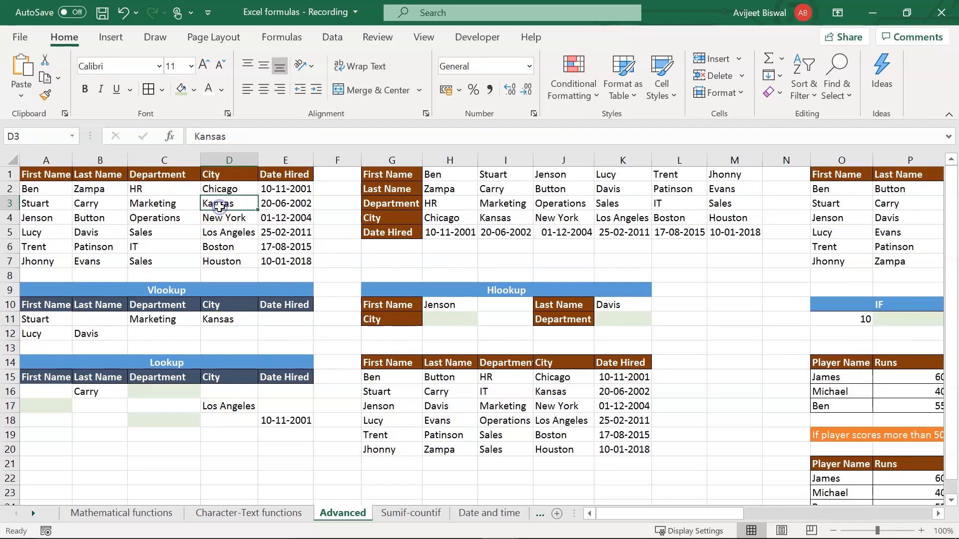
left_click(232, 320)
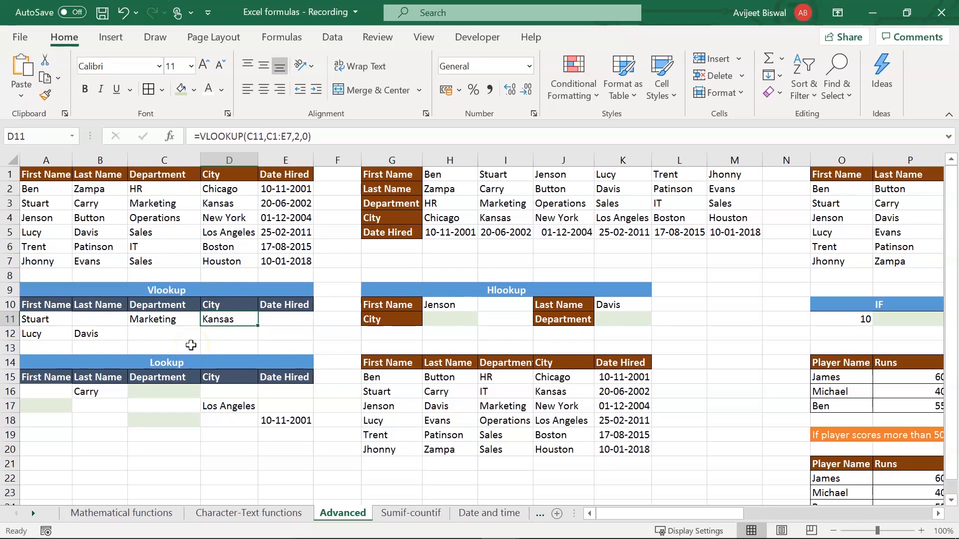
- Begin a VLOOKUP formula in the City cell D12, using the last name in B12 as the lookup value
left_click(226, 333)
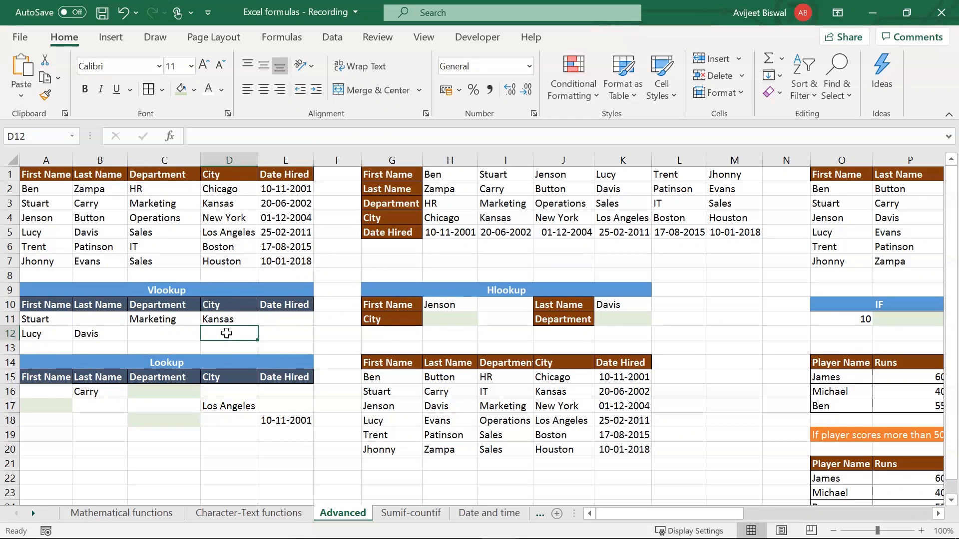
left_click(102, 333)
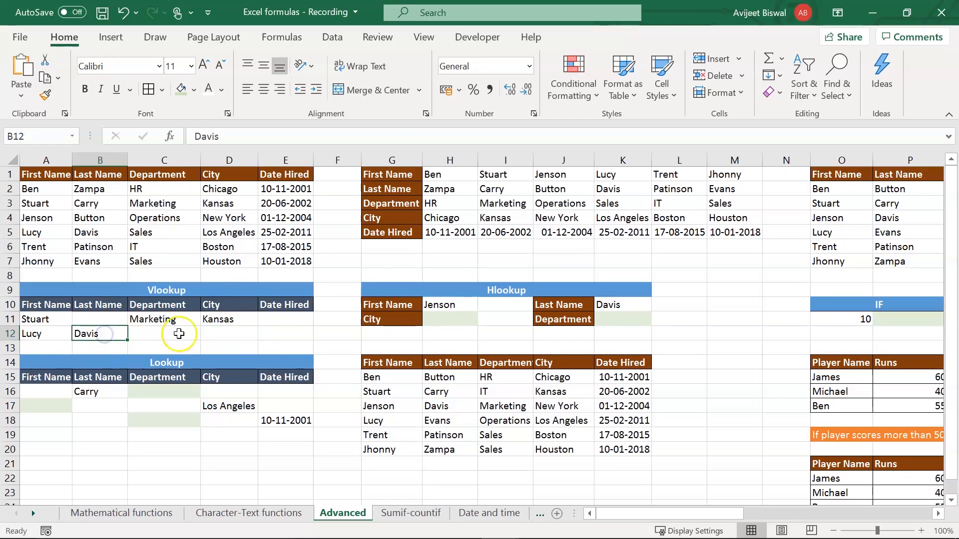
left_click(218, 332)
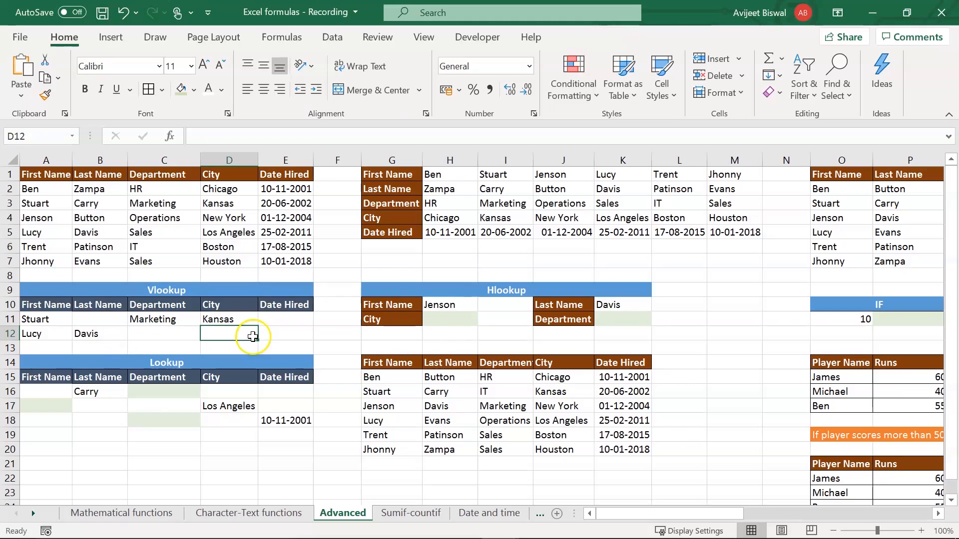
type("=vl")
key("Tab")
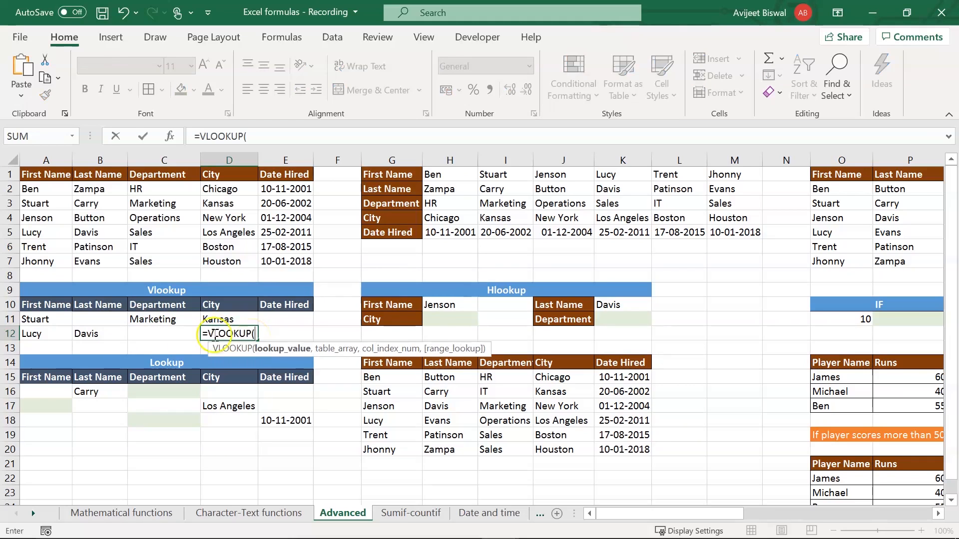
left_click(118, 333)
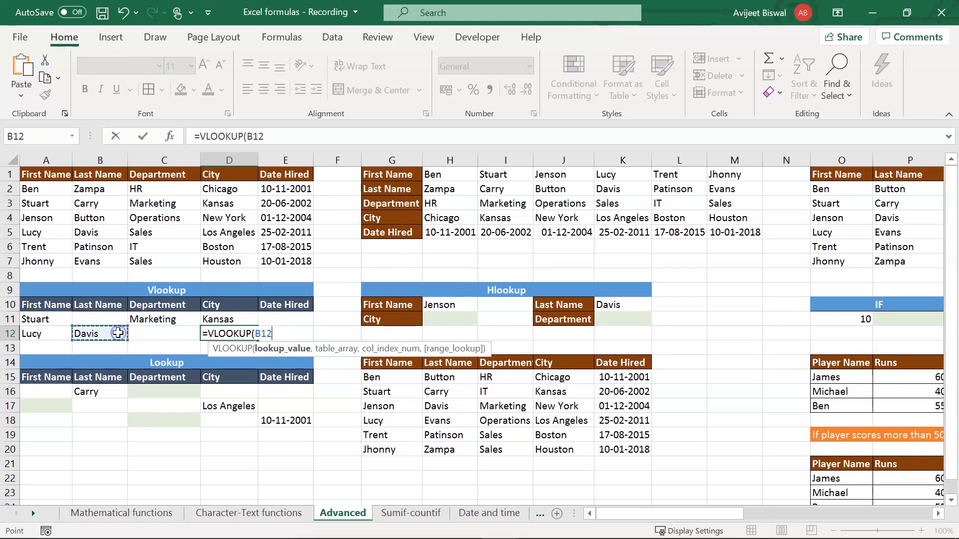
type(",")
- Complete the D12 VLOOKUP with table array B1:E7, column index 3 and exact match 0, and check it against the source row
left_click(95, 185)
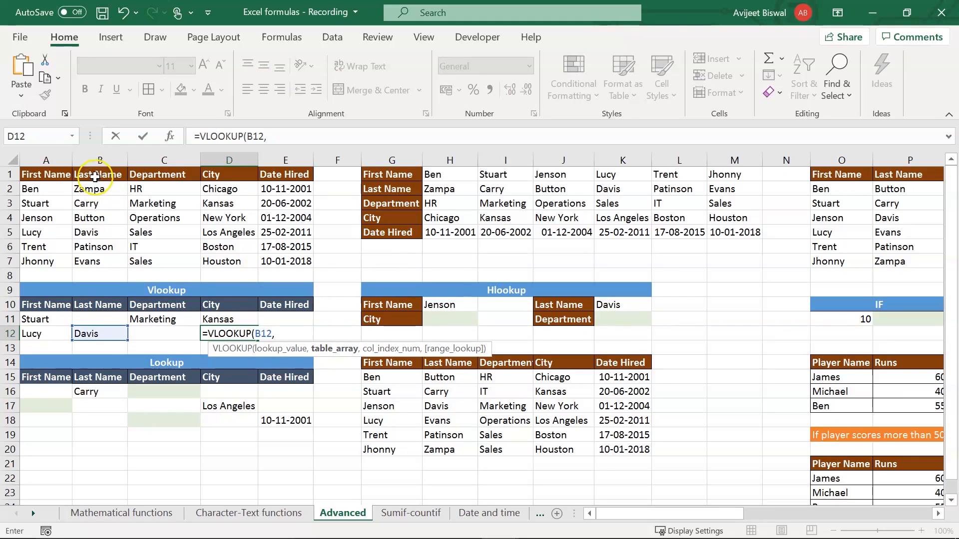
left_click_drag(95, 176, 290, 260)
type(",")
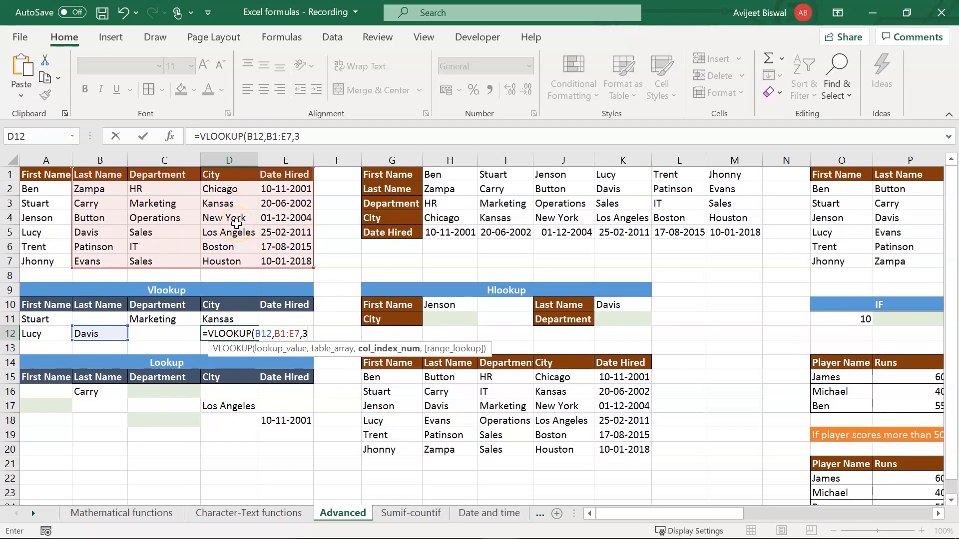
type("3,")
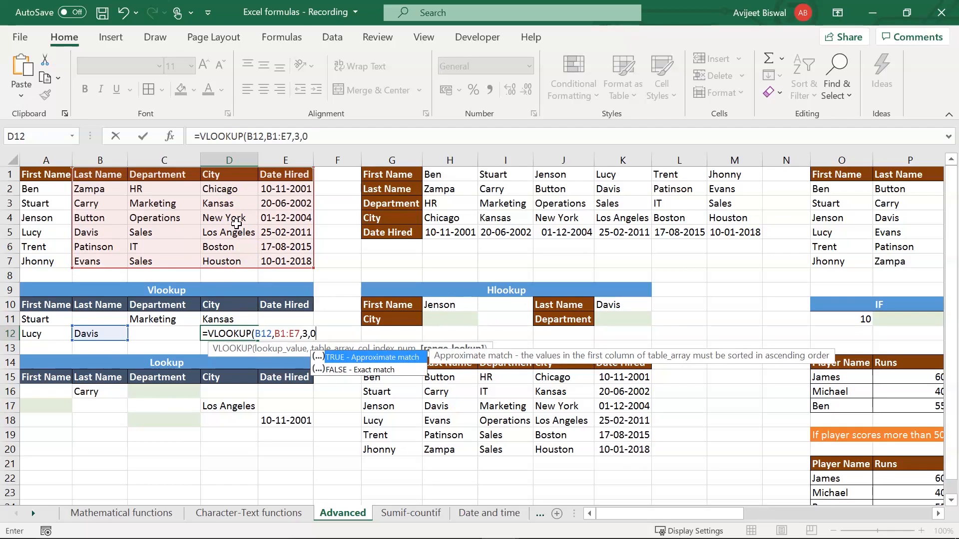
type("0)")
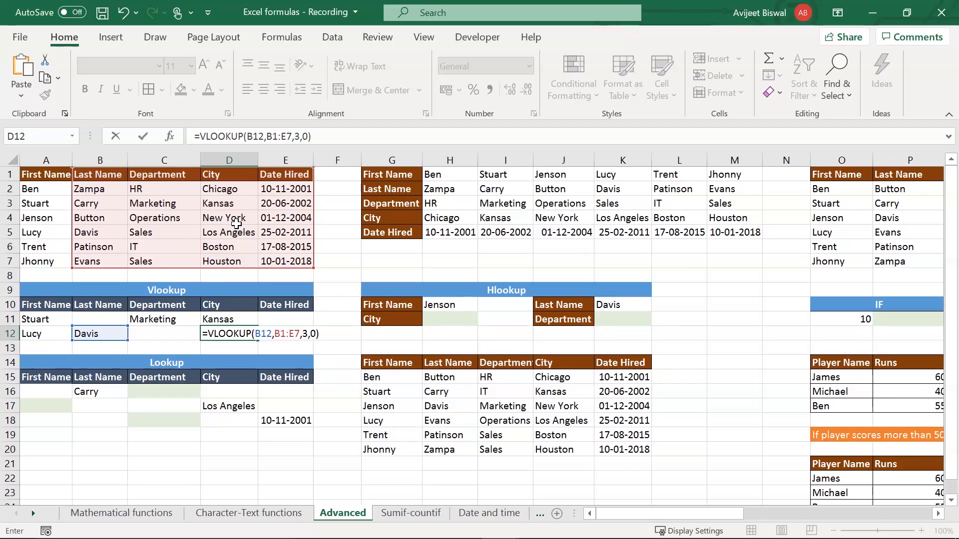
key("Return")
left_click(99, 334)
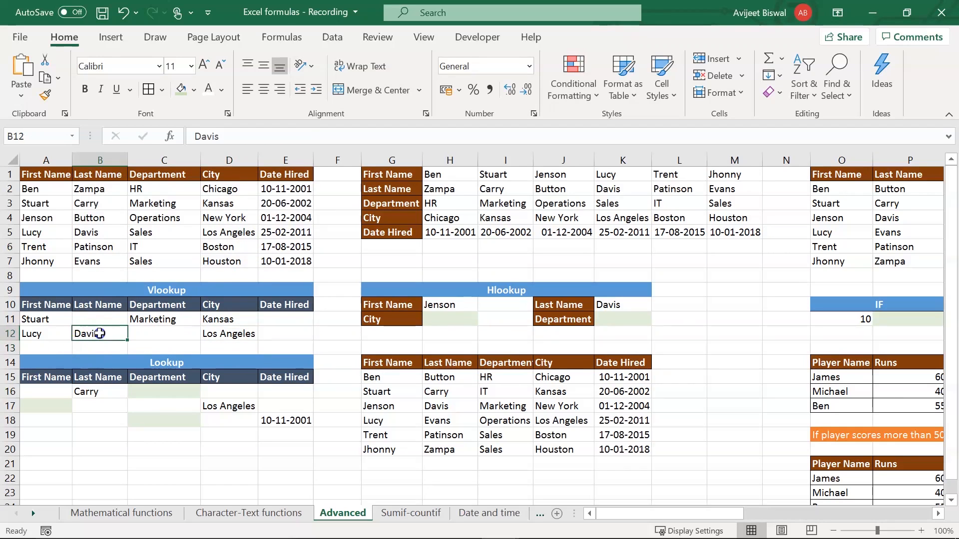
left_click(209, 333)
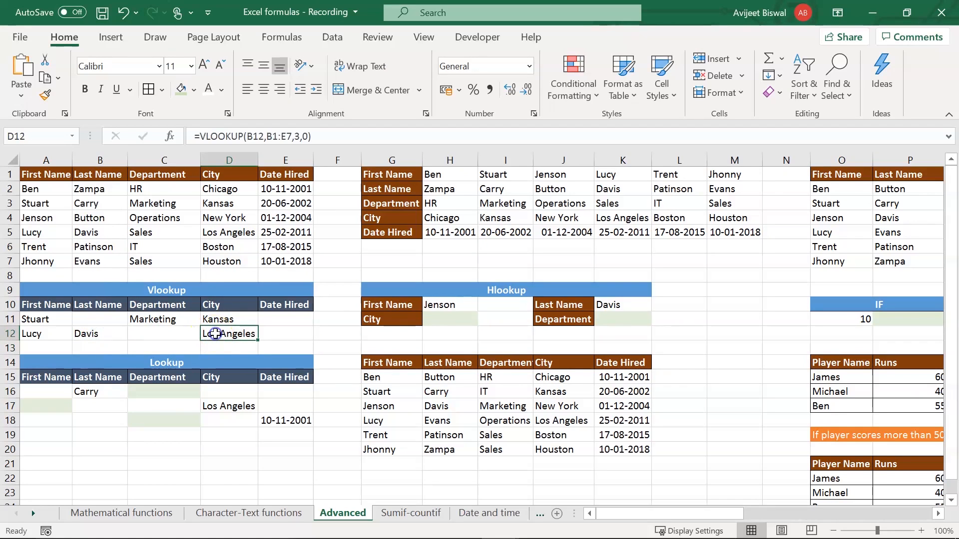
left_click(100, 231)
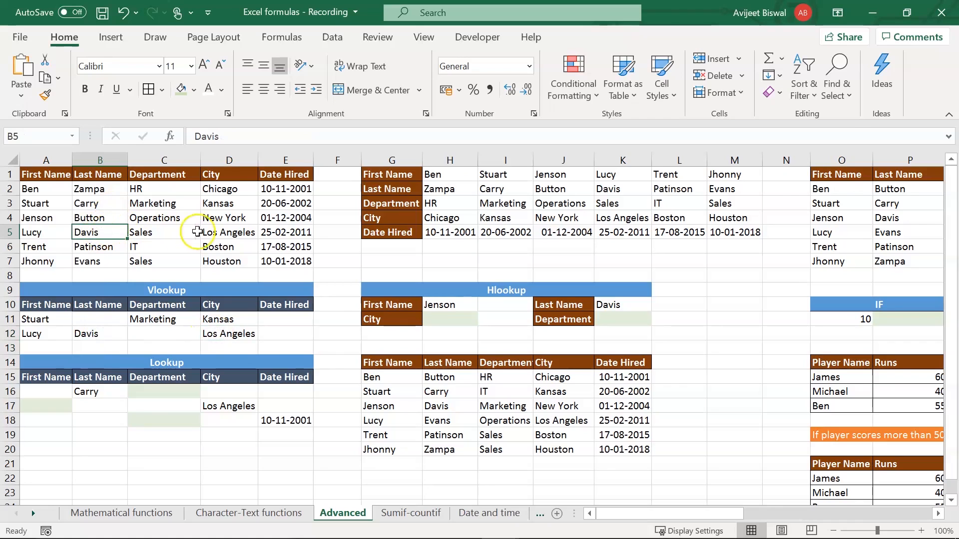
left_click(215, 232)
- Begin a LOOKUP formula in the Department cell C16, using the last name in B16 as the lookup value
left_click(147, 391)
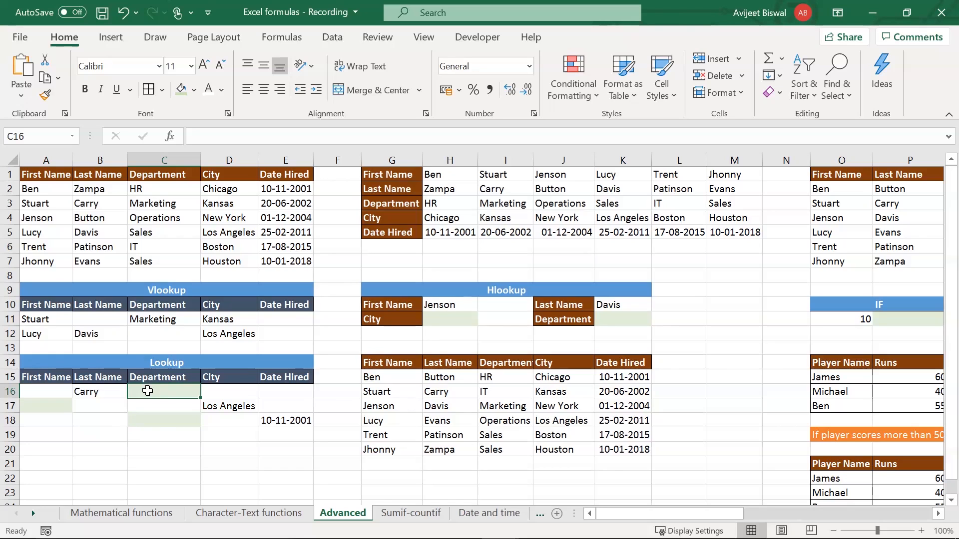
left_click(156, 396)
left_click(114, 394)
left_click(164, 397)
left_click_drag(371, 369, 625, 452)
left_click(188, 394)
type("=looku")
key("Down")
key("Tab")
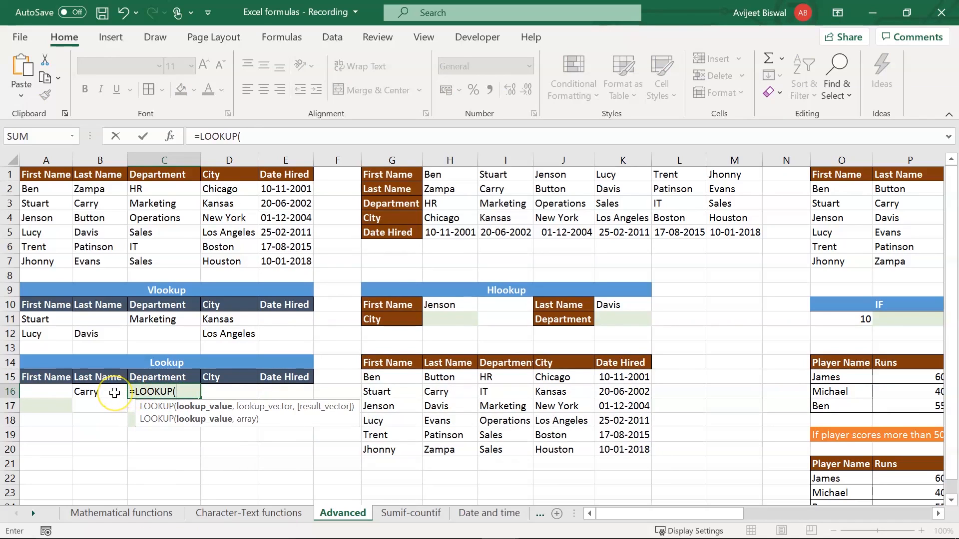
left_click(112, 394)
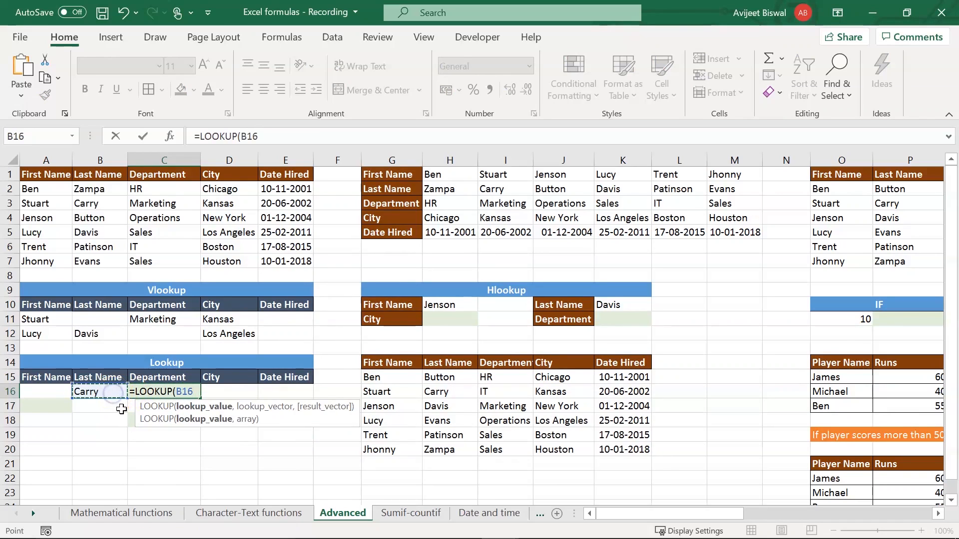
type(",")
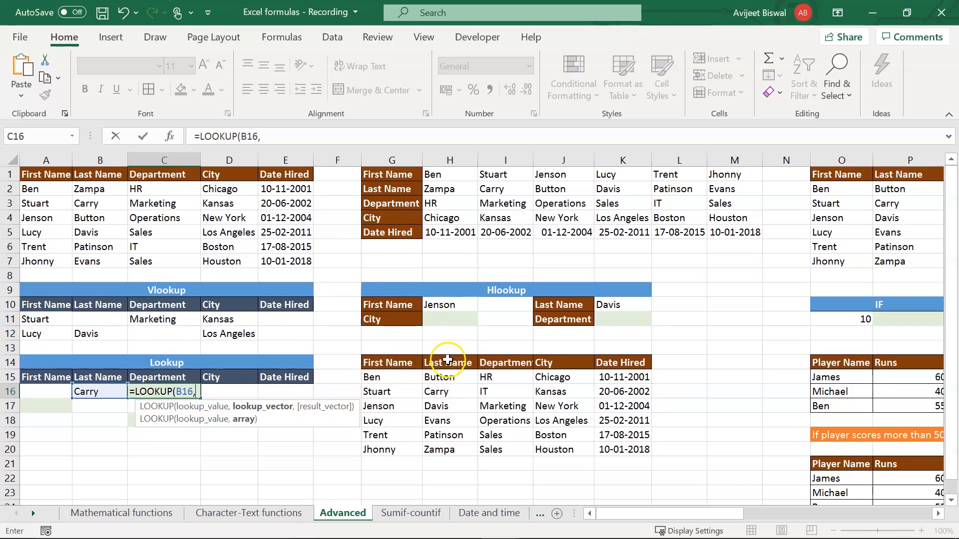
- Complete the C16 LOOKUP with lookup vector H14:H20 and result vector I14:I20, and check it against the source table
left_click_drag(447, 360, 447, 449)
type(",")
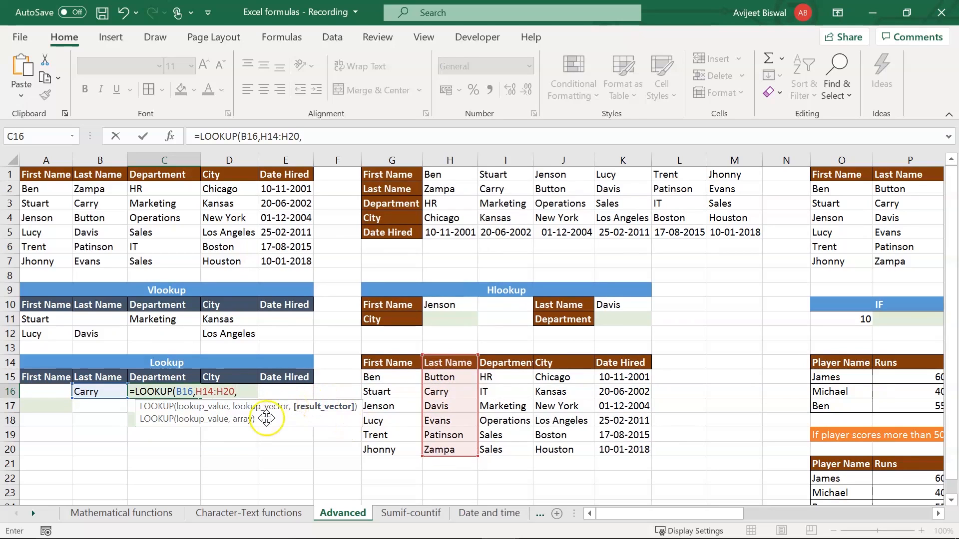
left_click_drag(506, 363, 509, 444)
type(")")
key("Return")
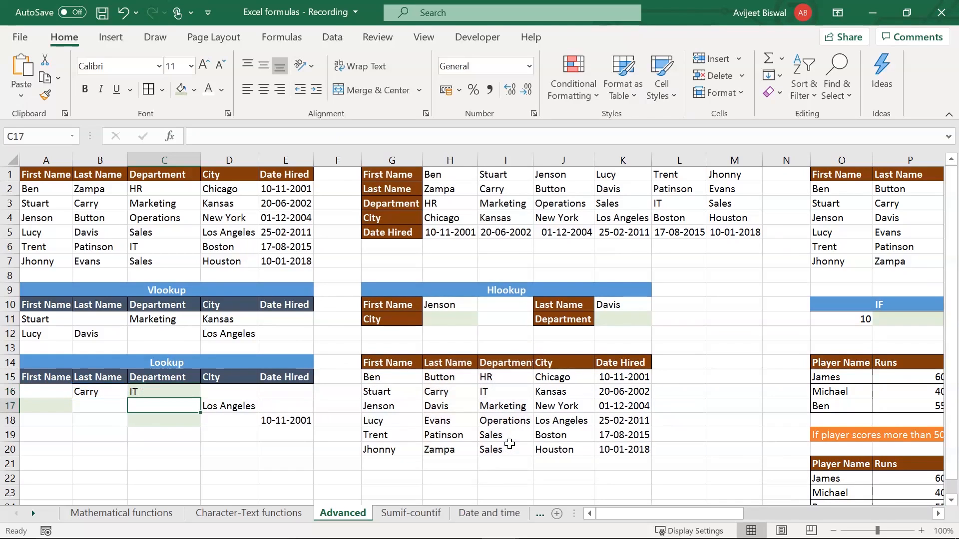
left_click(158, 389)
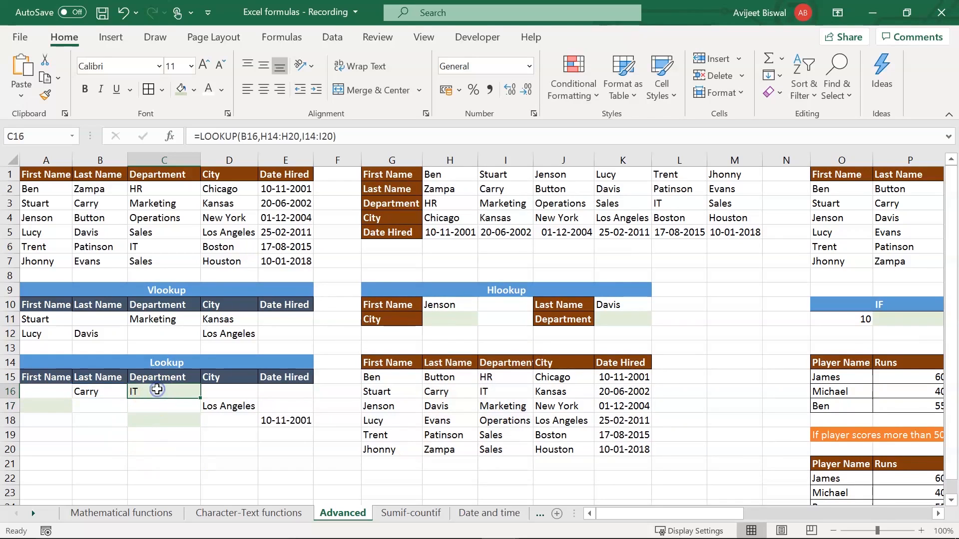
left_click(432, 392)
left_click(496, 391)
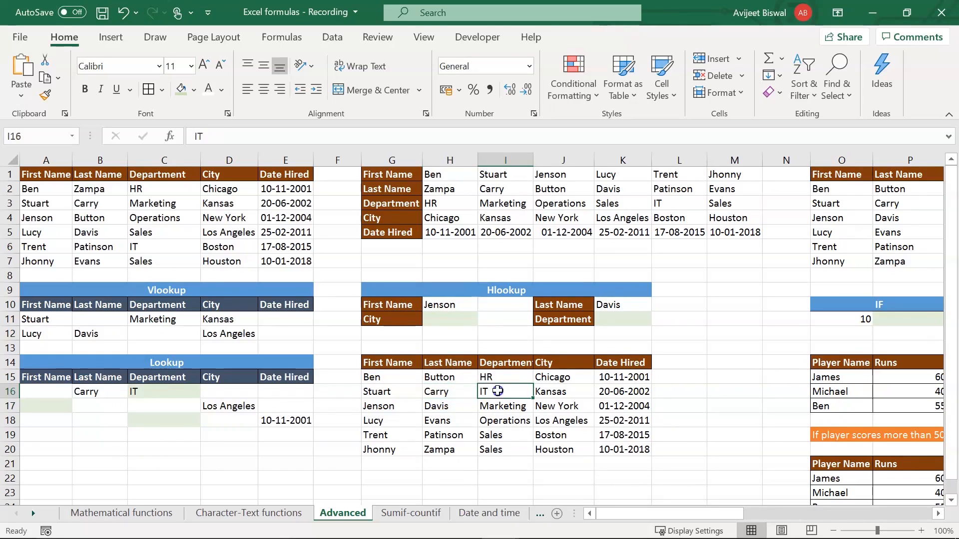
left_click(455, 391)
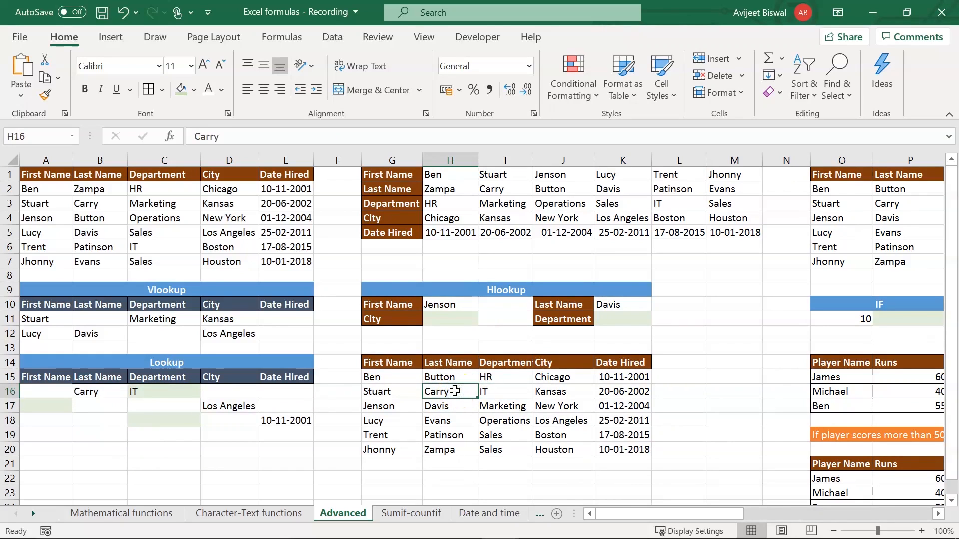
left_click_drag(452, 367, 448, 451)
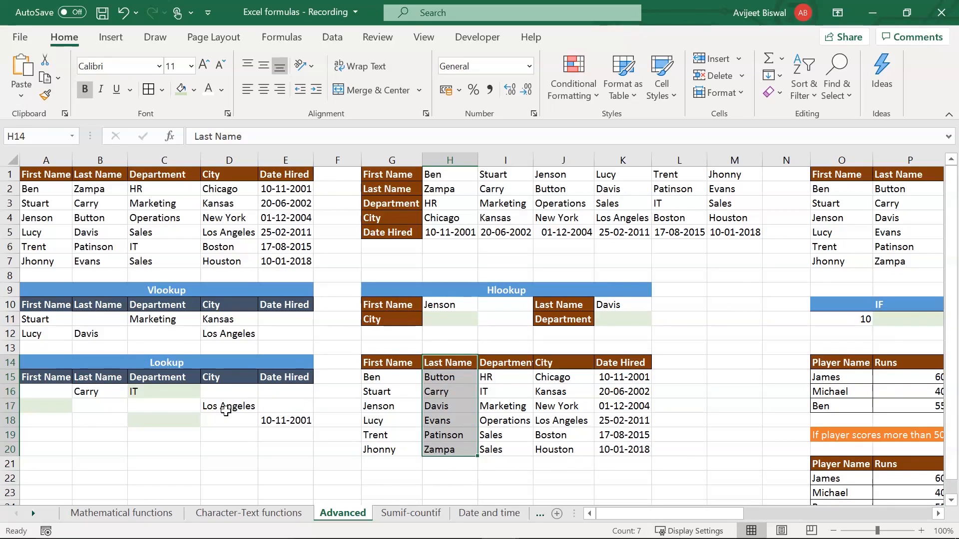
- Begin a LOOKUP formula in the First Name cell A17, using the city in D17 as the lookup value
left_click(226, 407)
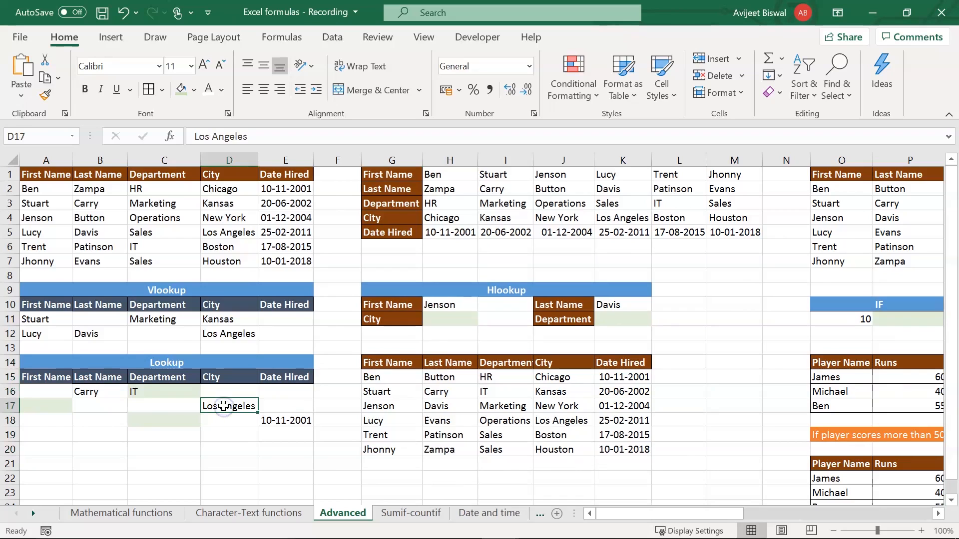
left_click(64, 408)
type("=loo")
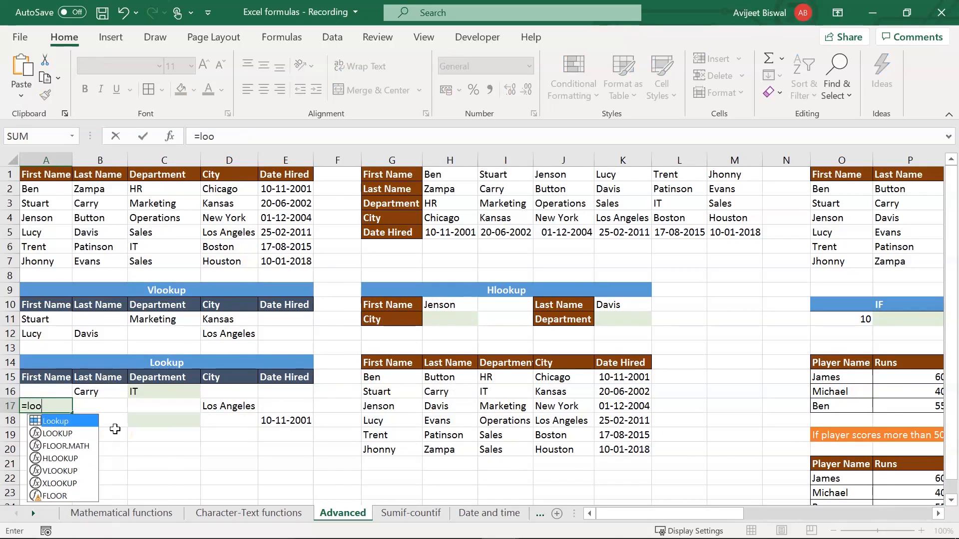
double_click(58, 434)
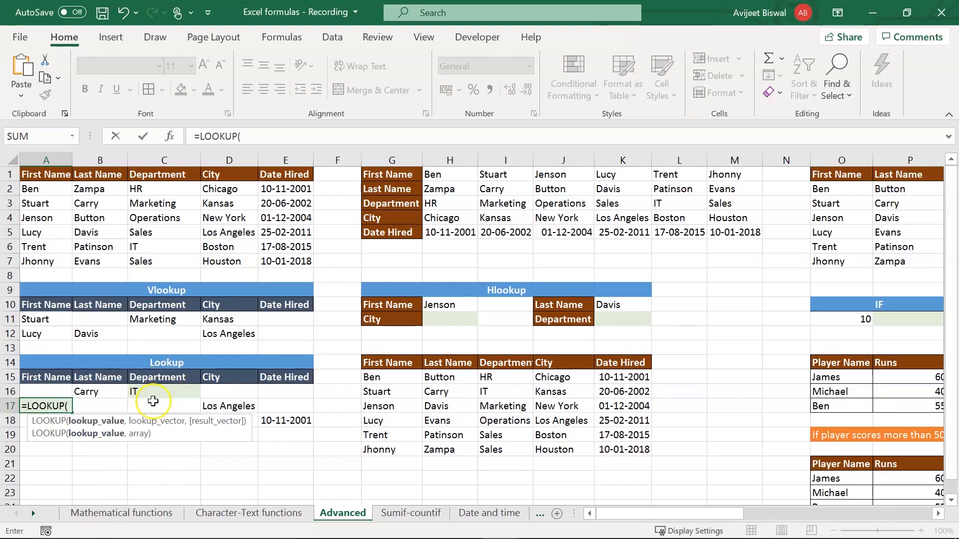
left_click(232, 406)
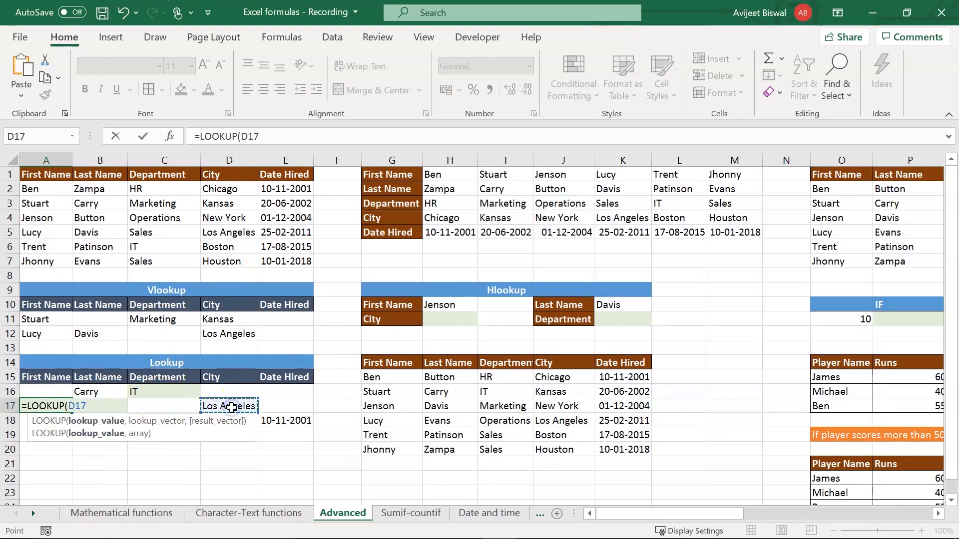
type(",")
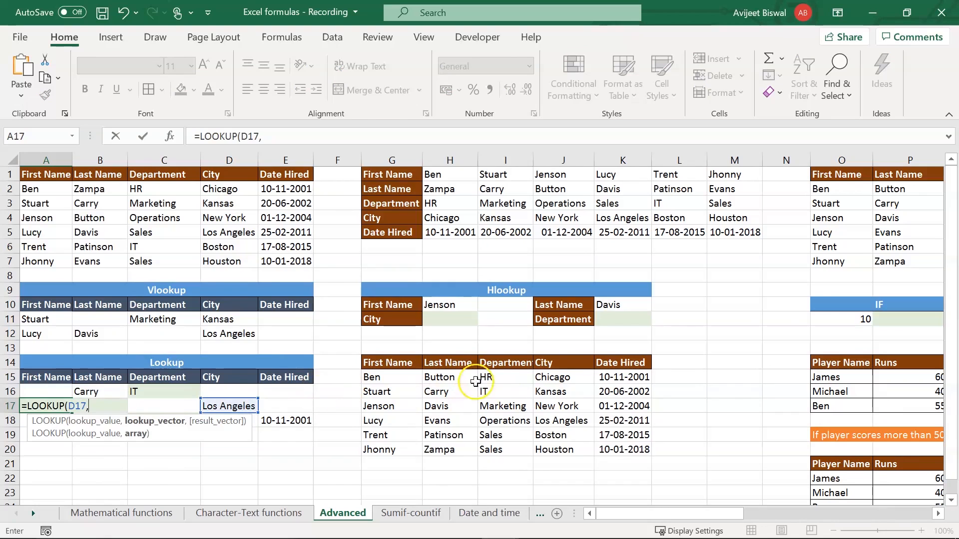
- Complete the A17 LOOKUP with lookup vector J14:J20 and result vector G14:G20
left_click_drag(564, 361, 562, 449)
type(",")
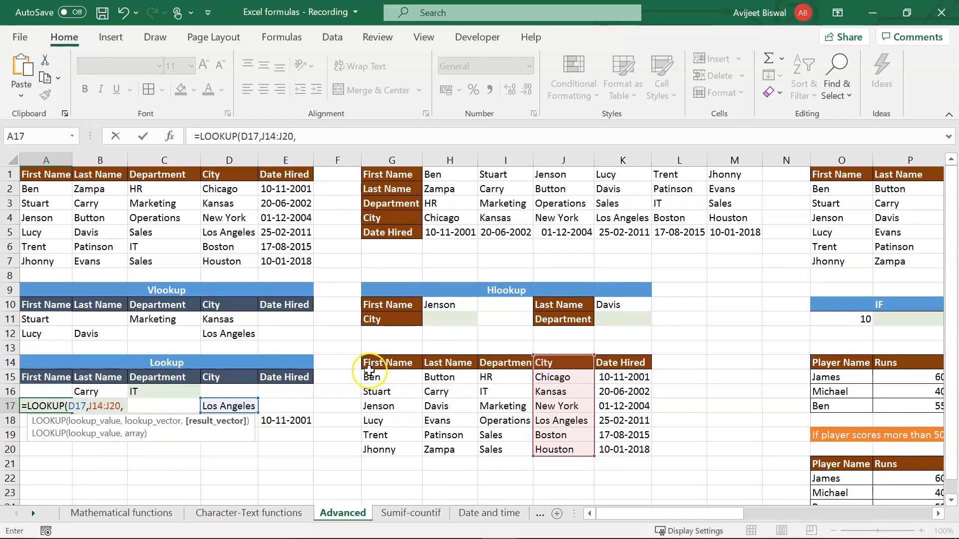
left_click_drag(383, 363, 384, 454)
type(")")
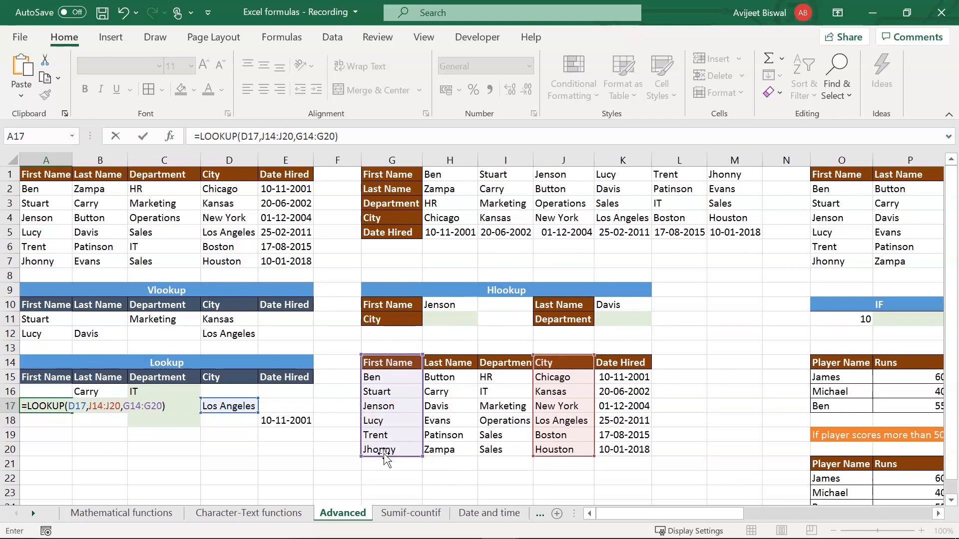
key("Return")
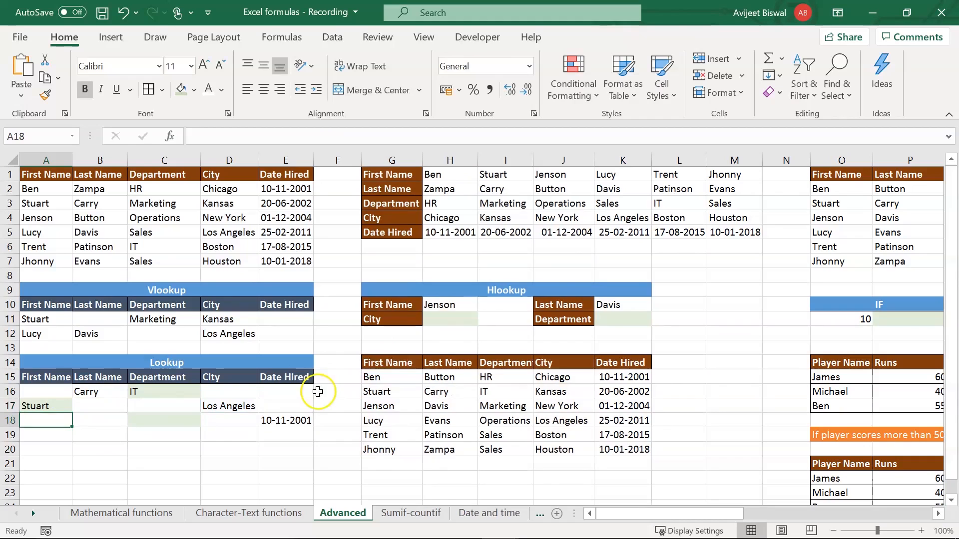
- Compare the A17 lookup result with the Los Angeles row of the source table G14:K20
left_click(39, 405)
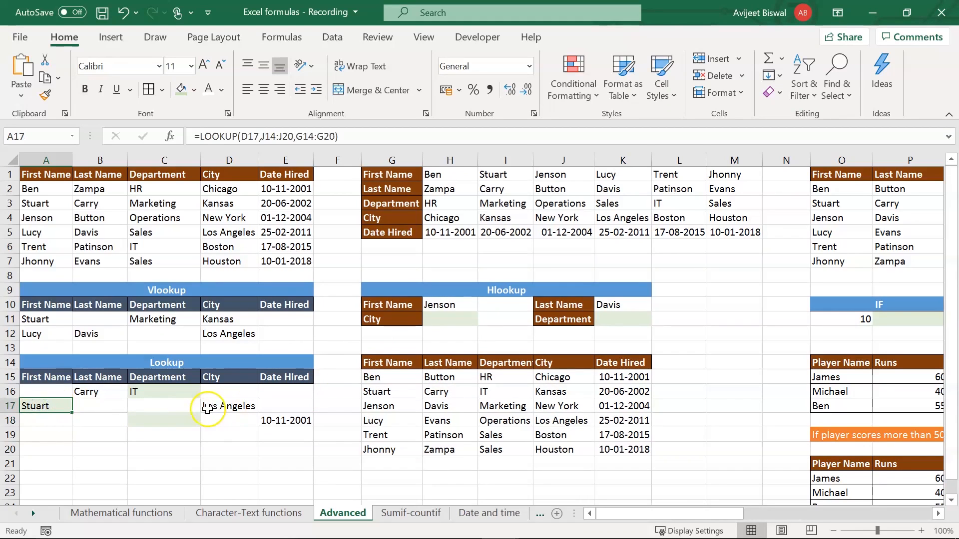
left_click(209, 407)
left_click(59, 407)
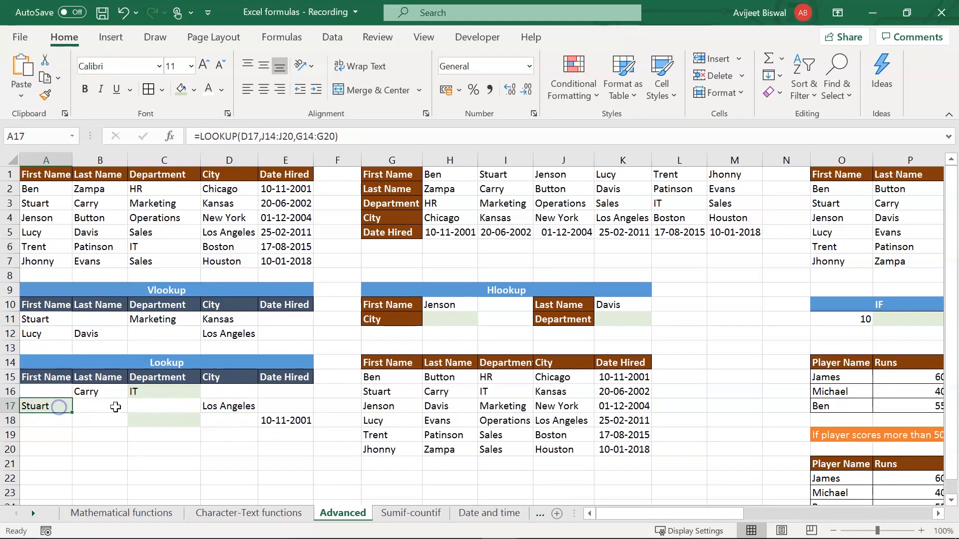
left_click(250, 407)
left_click_drag(395, 363, 606, 445)
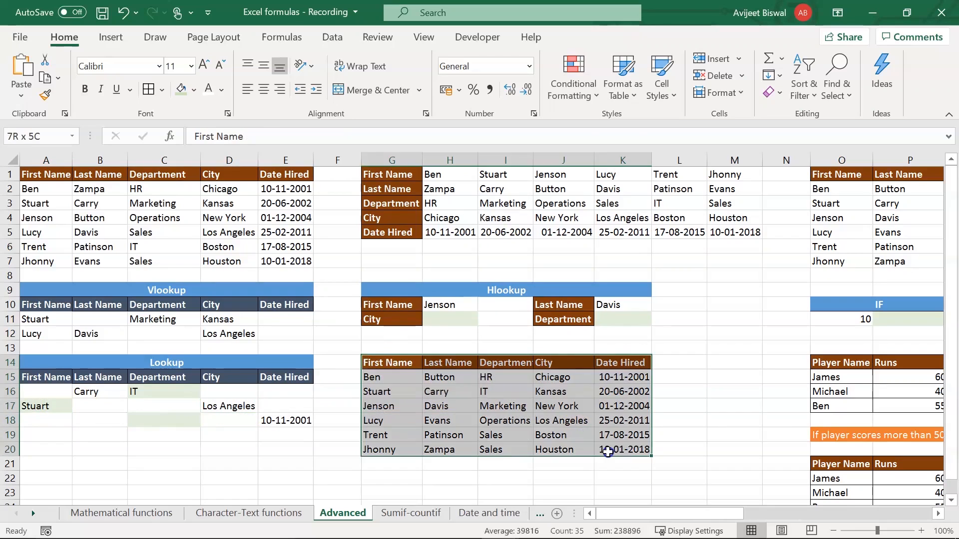
left_click(556, 421)
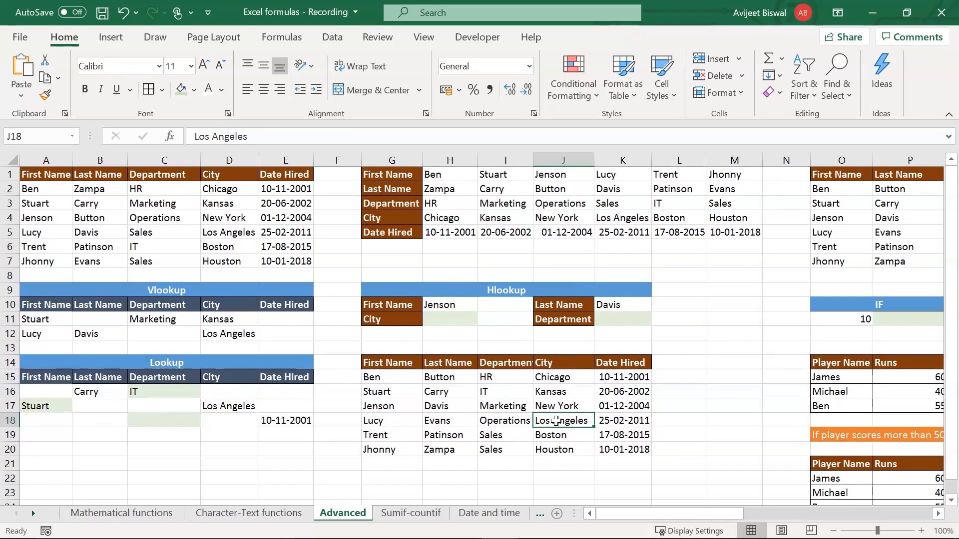
left_click(372, 422)
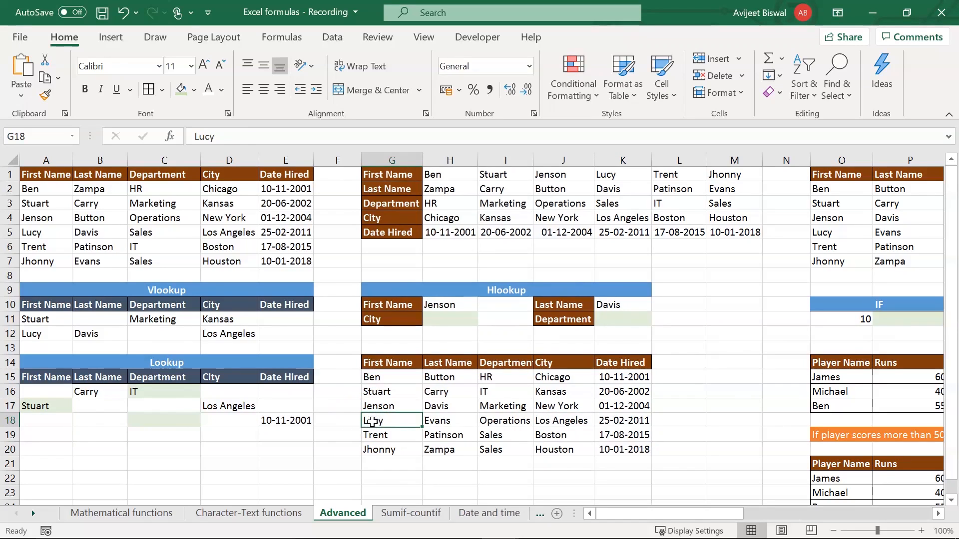
left_click(392, 421)
- Sort the source table G14:K20 in ascending order by City, expanding the selection to all columns
left_click_drag(561, 369, 550, 446)
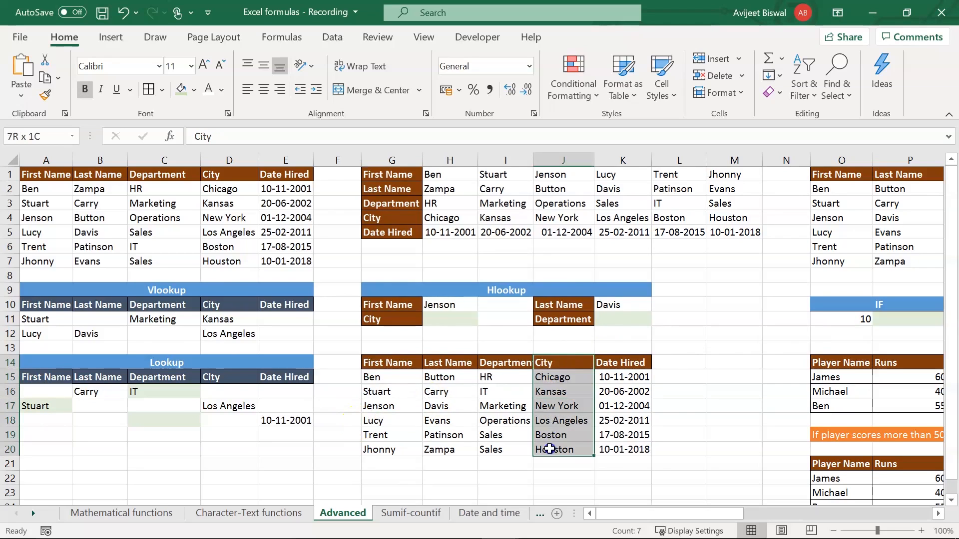
left_click(553, 361)
key("ctrl+shift+Down")
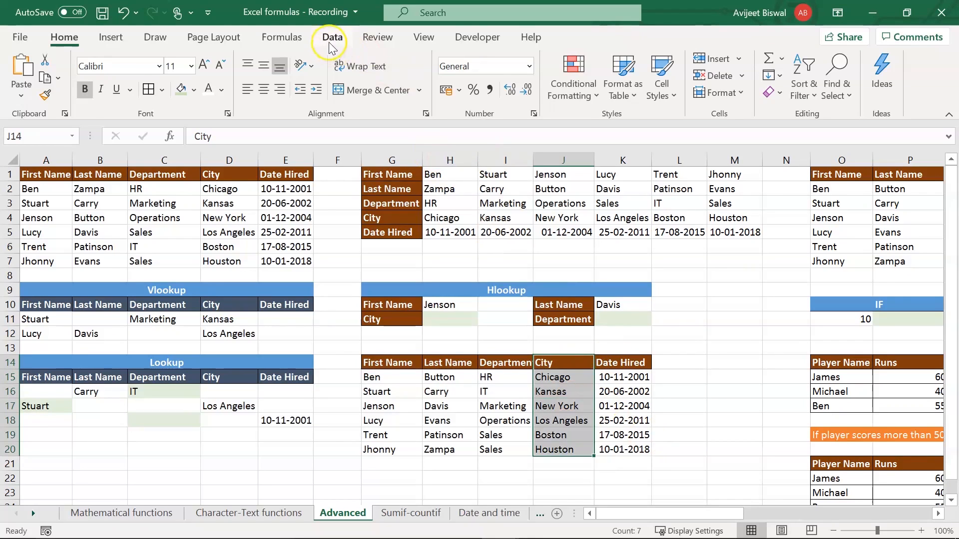
left_click(330, 39)
left_click(535, 65)
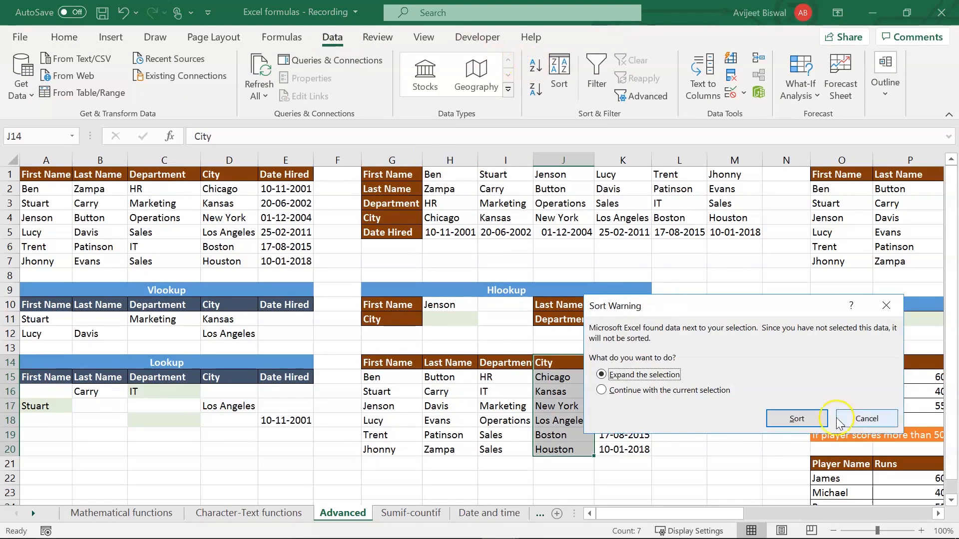
left_click(796, 418)
- Check the First Name lookup in A17 and clear the LOOKUP formula from Department cell C16
left_click(184, 411)
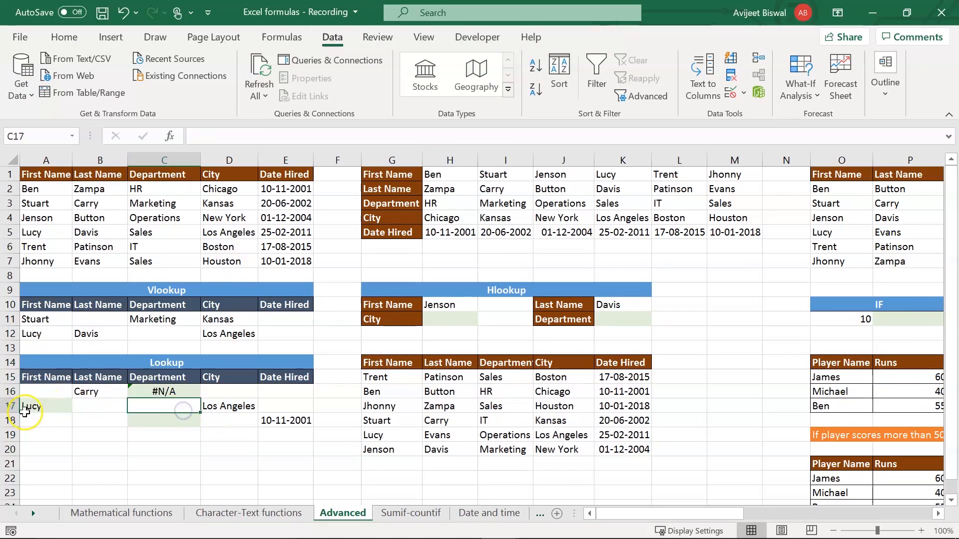
left_click(46, 407)
key("Return")
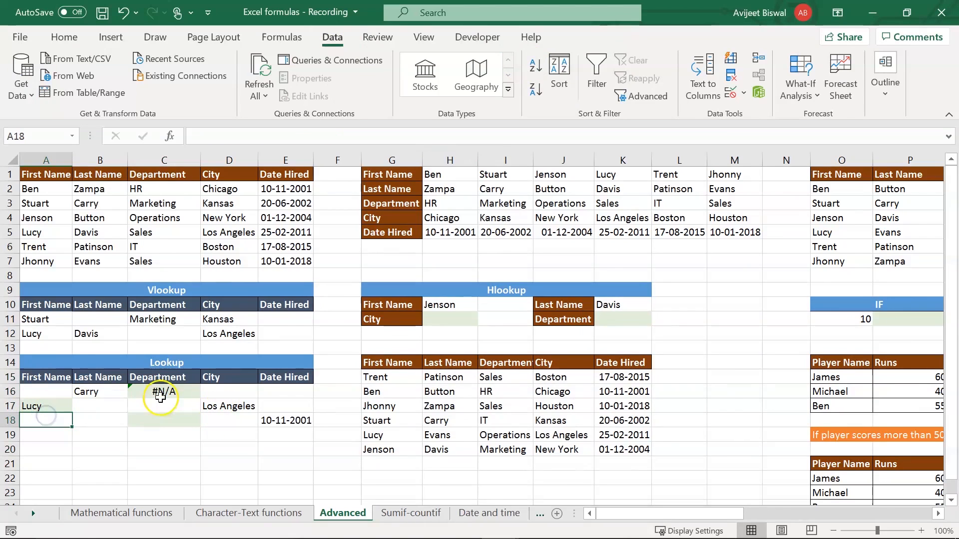
left_click(161, 393)
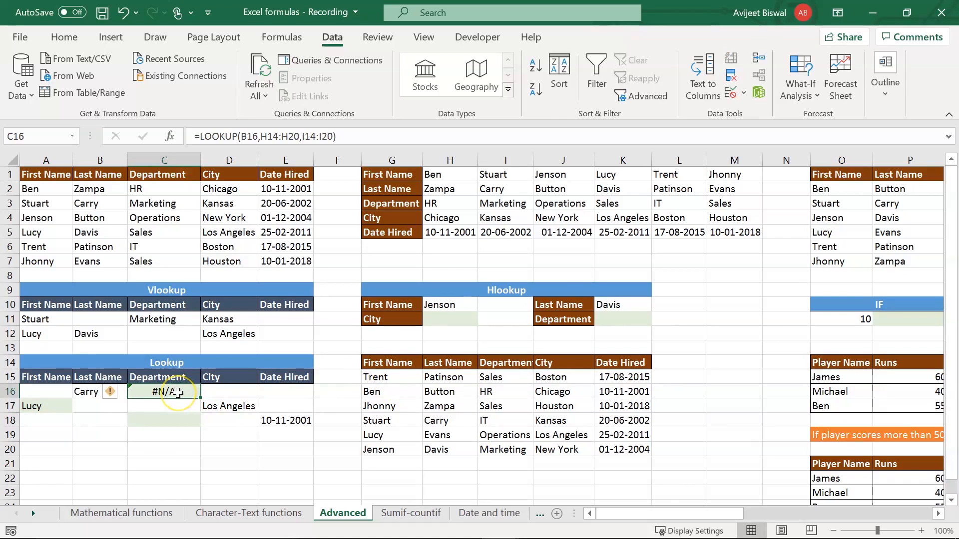
key("Delete")
left_click(286, 420)
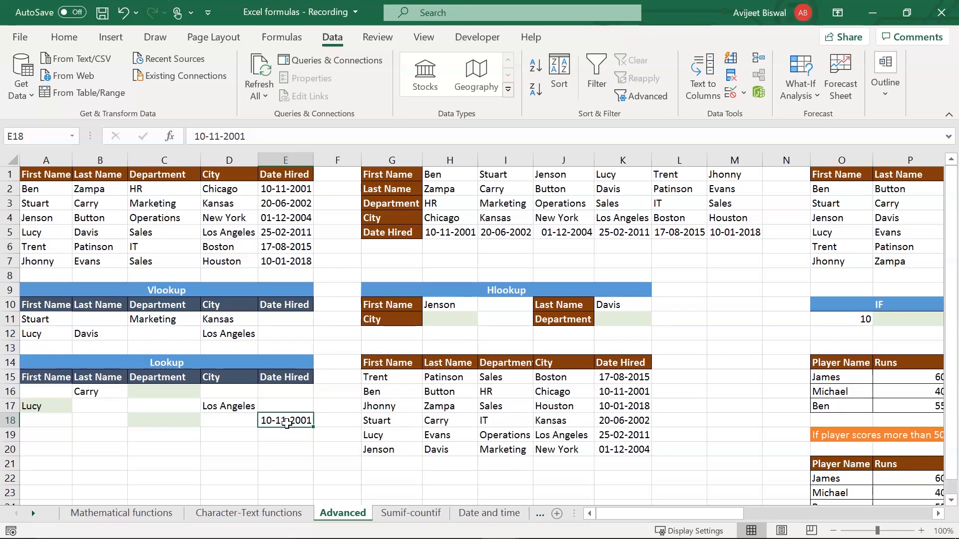
left_click(156, 422)
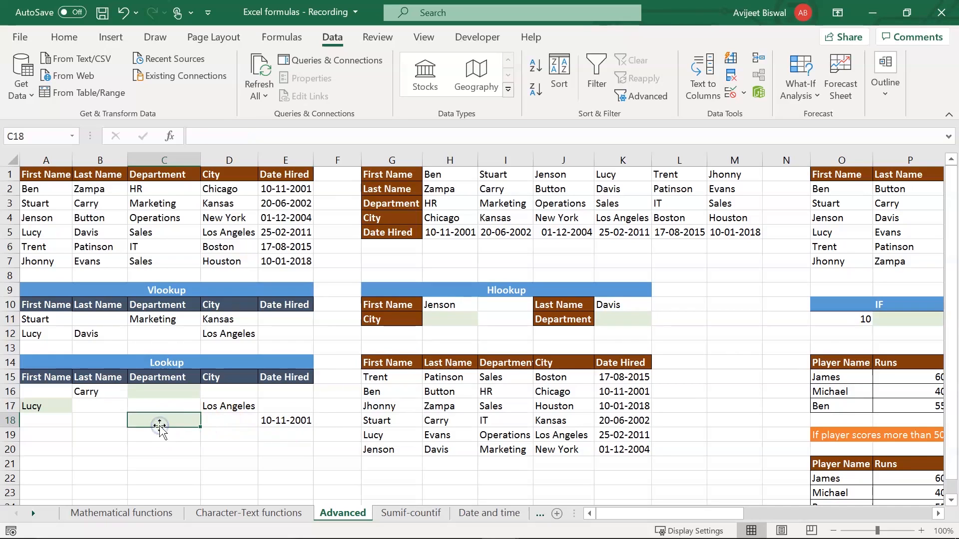
type("=loo")
key("BackSpace")
key("BackSpace")
key("BackSpace")
key("BackSpace")
- Sort the source table G14:K20 in ascending order by Date Hired, expanding the selection to all columns
left_click_drag(619, 363, 625, 448)
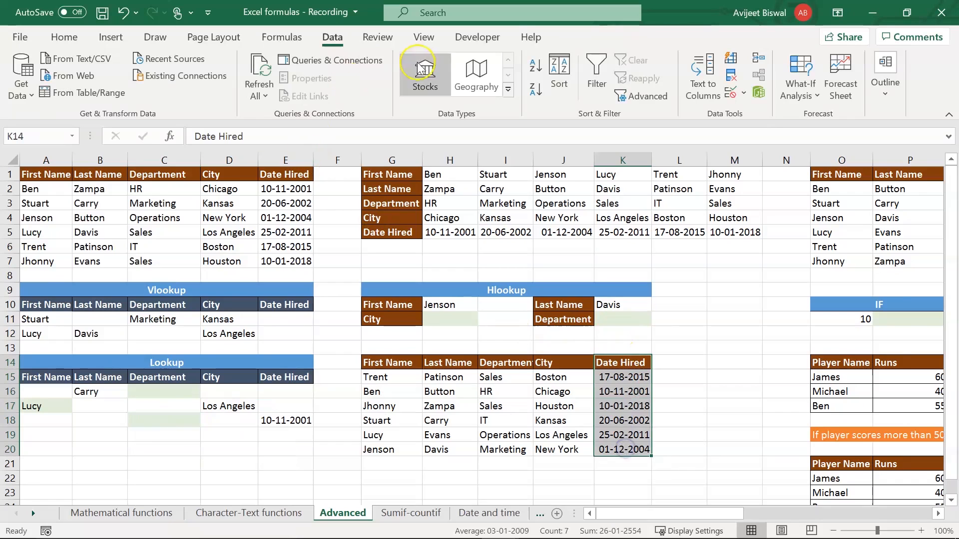
left_click(535, 65)
left_click(796, 418)
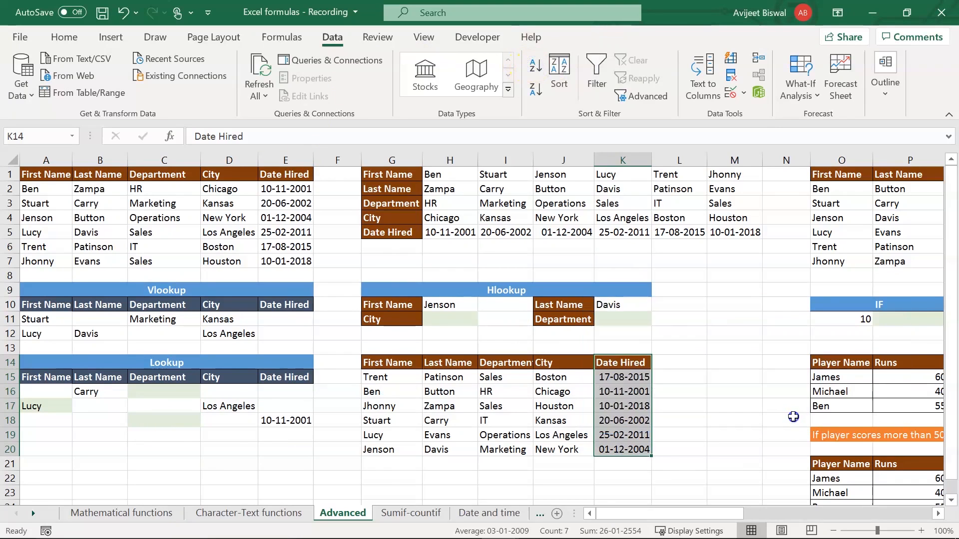
- Begin a LOOKUP formula in the Department cell C18, using the hire date in E18 as the lookup value
left_click(161, 423)
type("=loo")
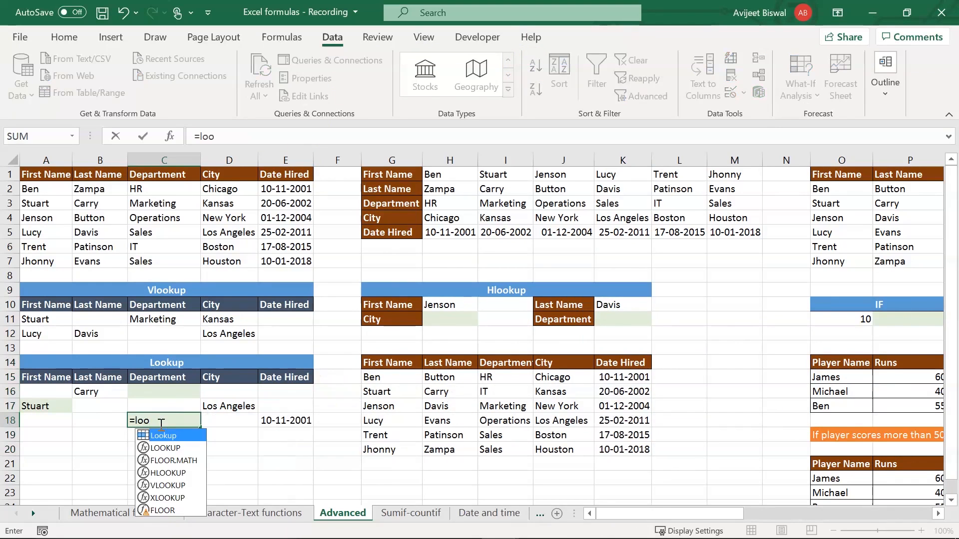
double_click(165, 447)
left_click(301, 421)
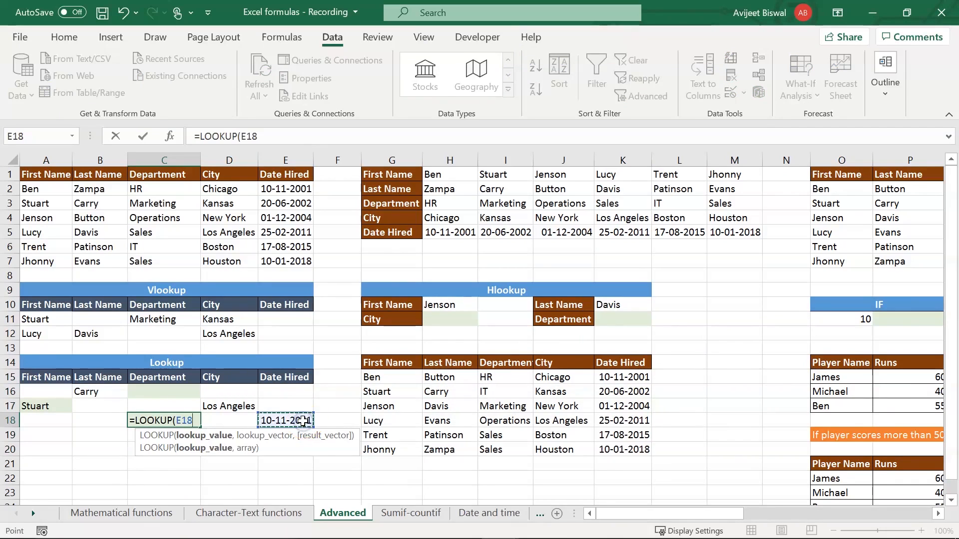
type(",")
- Complete the C18 LOOKUP with lookup vector K14:K20 and result vector I14:I20, and check it against the source row
left_click_drag(621, 362, 619, 455)
type(",")
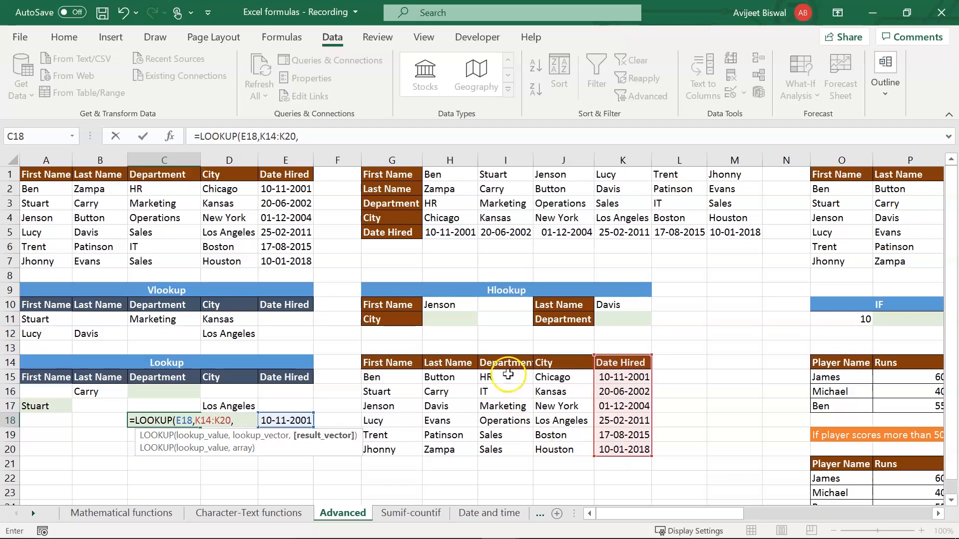
left_click_drag(505, 363, 493, 448)
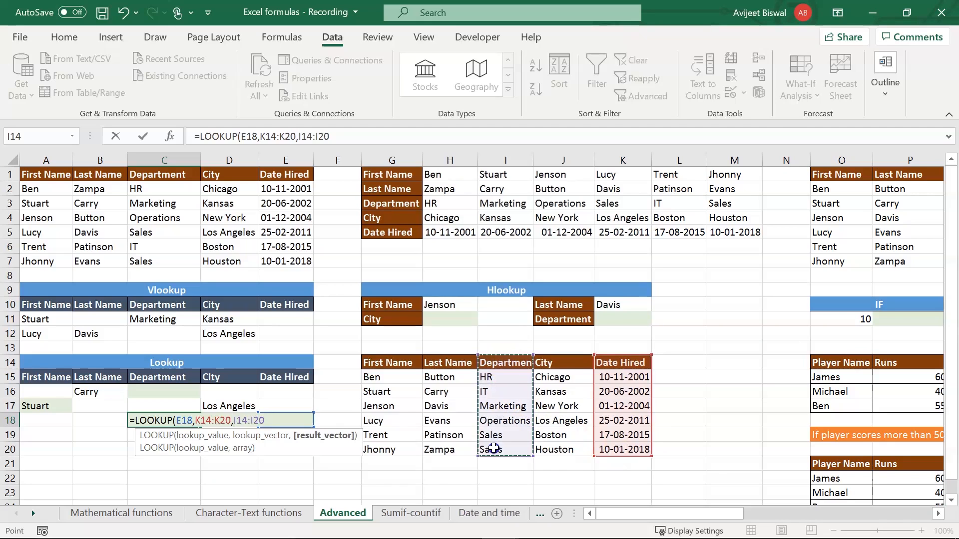
type(")")
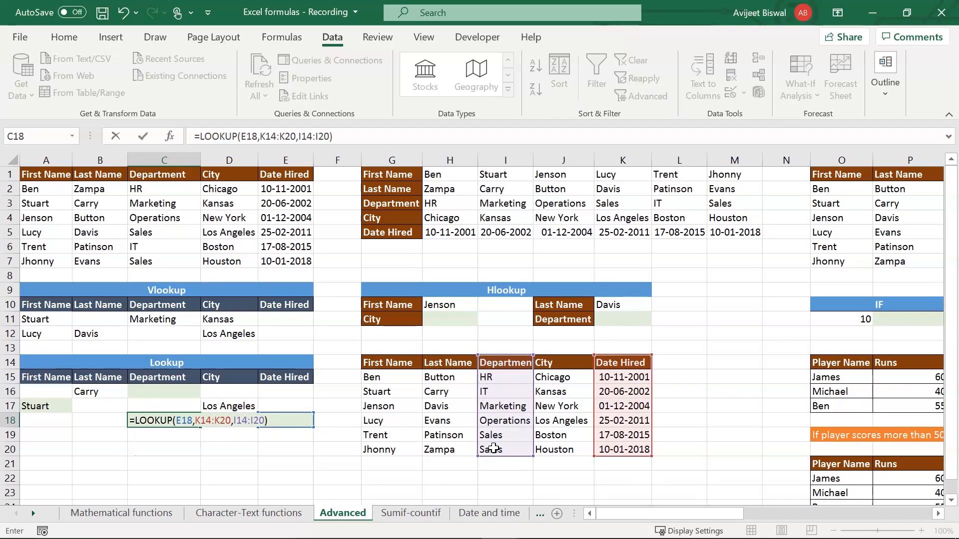
key("Return")
left_click(170, 421)
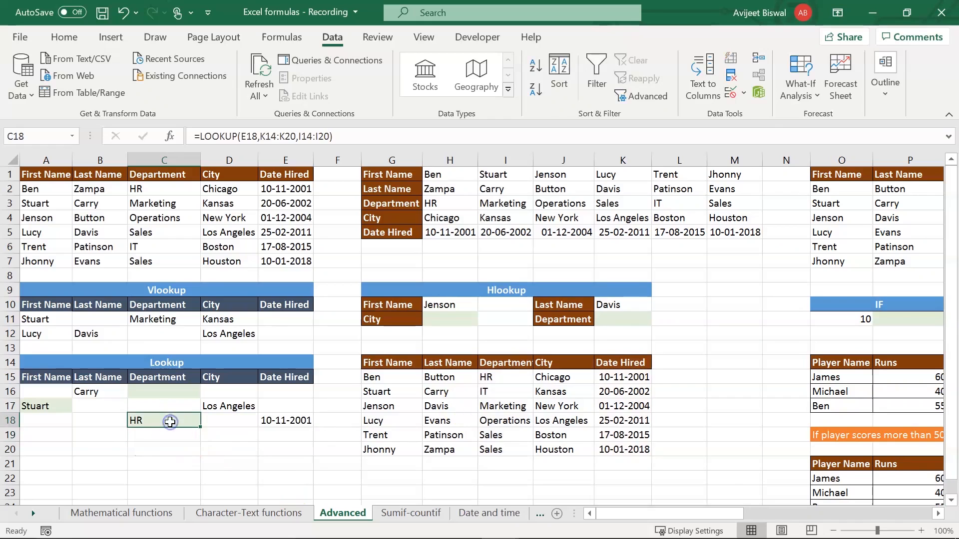
left_click(495, 376)
left_click(644, 377)
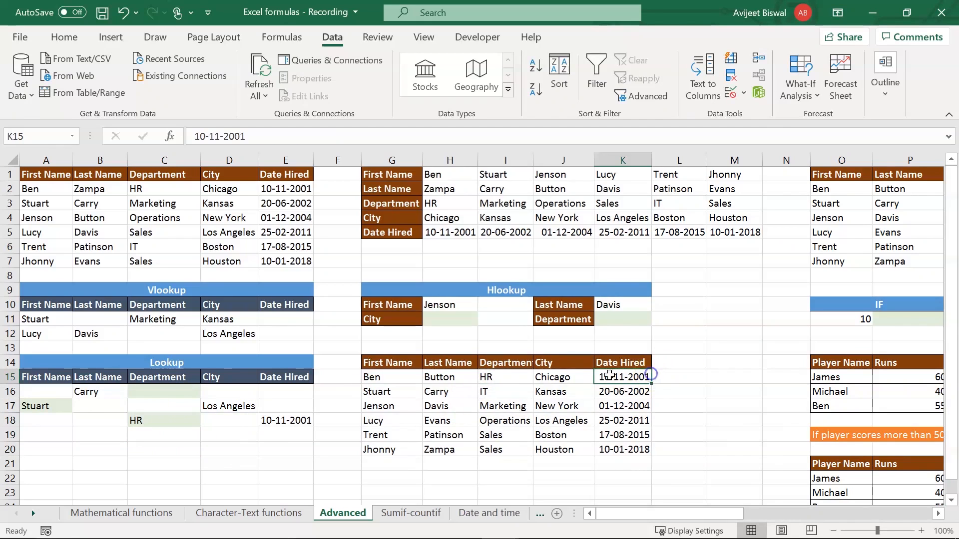
left_click(528, 376)
- Examine the Hlookup section, including the First Name value in H10 and the empty City cell H11
left_click(454, 260)
key("Up")
key("Up")
key("Up")
key("Up")
key("Up")
key("Up")
left_click(471, 295)
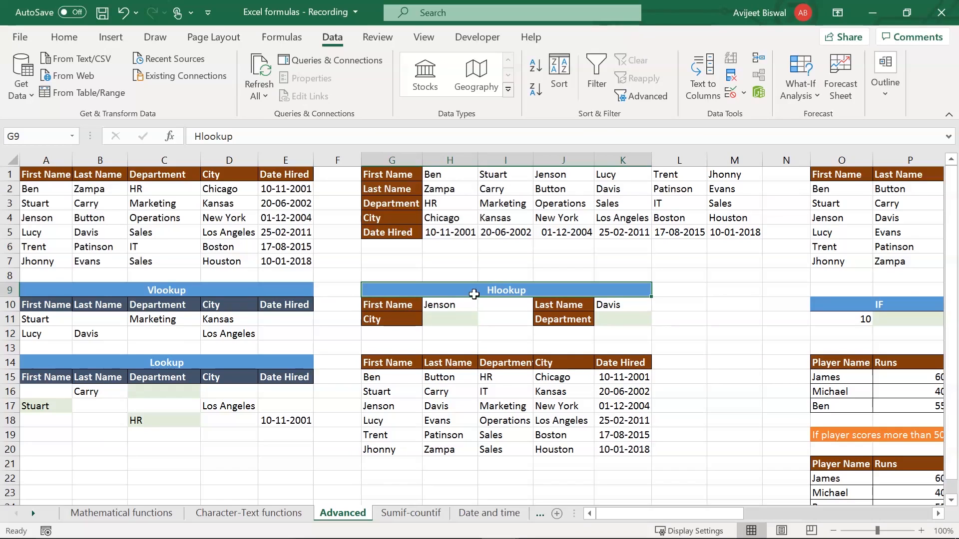
key("Down")
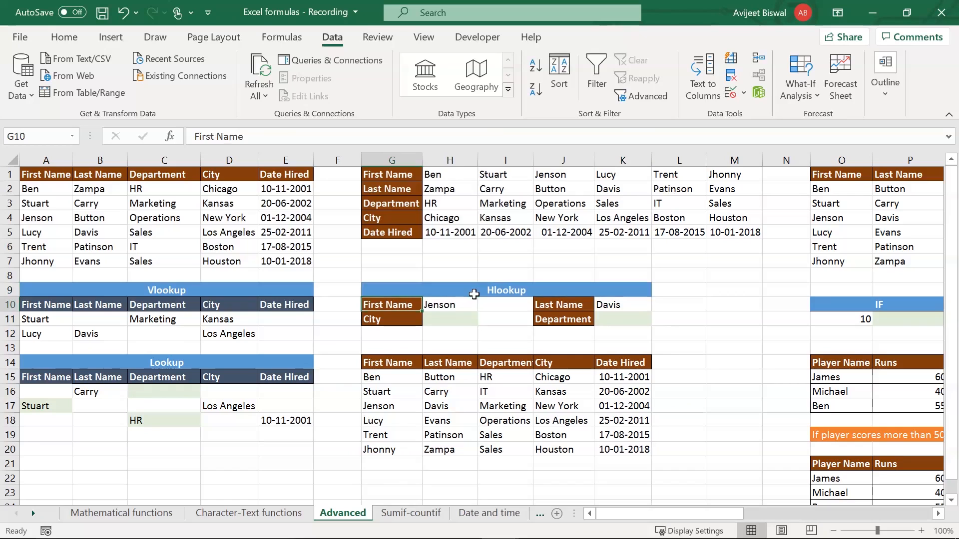
key("Right")
key("Down")
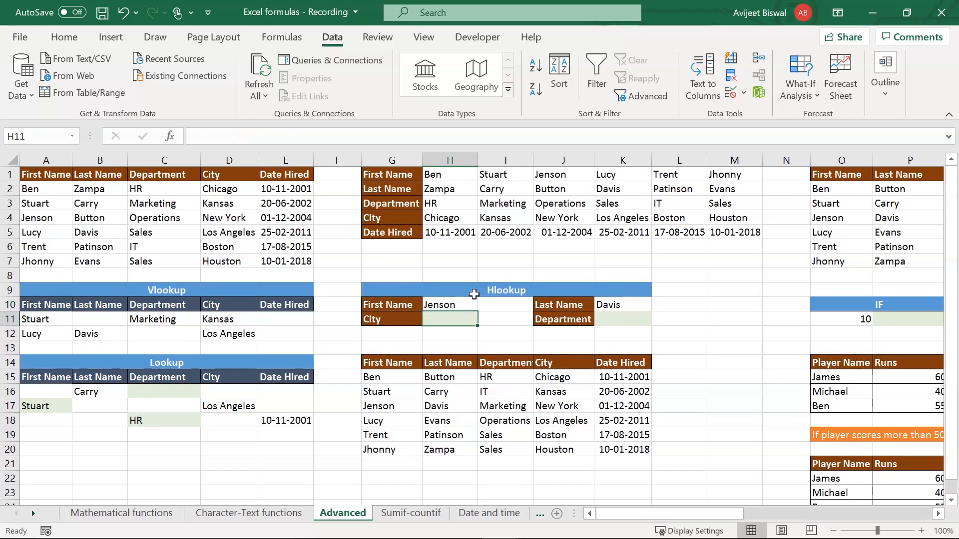
key("Up")
key("Down")
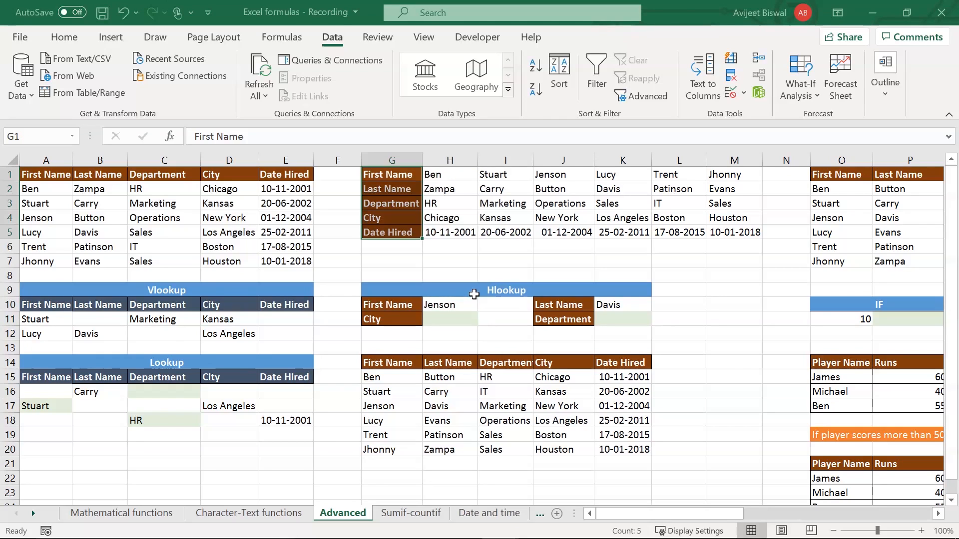
- Examine the horizontal employee table, with its field labels in G1:G5 and its records running across the columns
key("shift+Up")
key("shift+Up")
key("shift+Up")
key("shift+Up")
key("shift+Right")
key("shift+Down")
key("shift+Down")
key("shift+Right")
key("shift+Right")
key("shift+Down")
key("shift+Down")
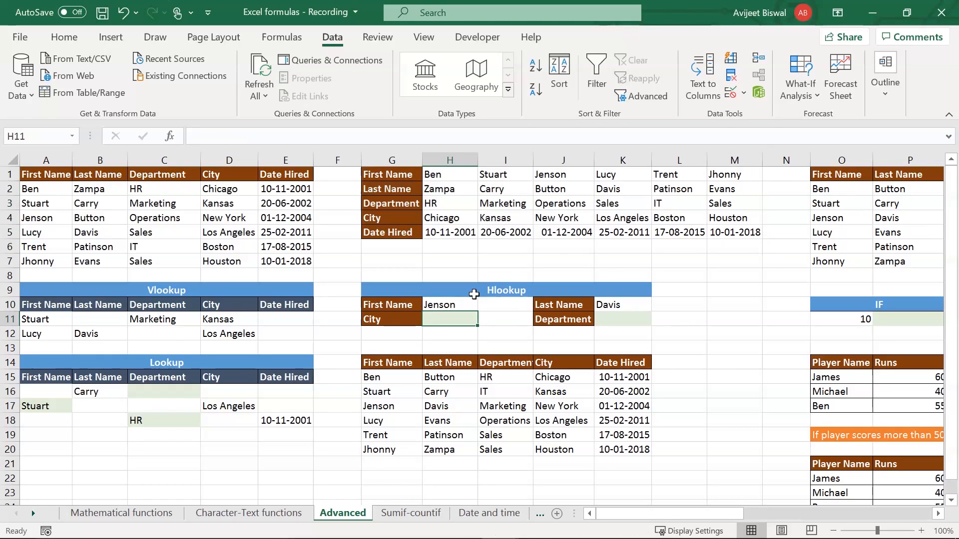
- Begin an HLOOKUP formula in the City cell H11, using H10 as the lookup value and G1:M5 as the table array
type("=hlookup")
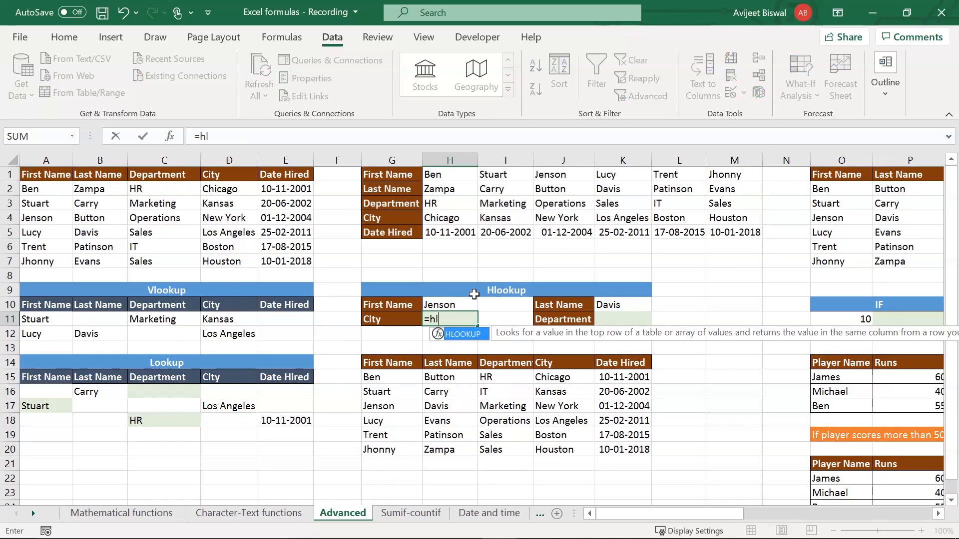
key("Tab")
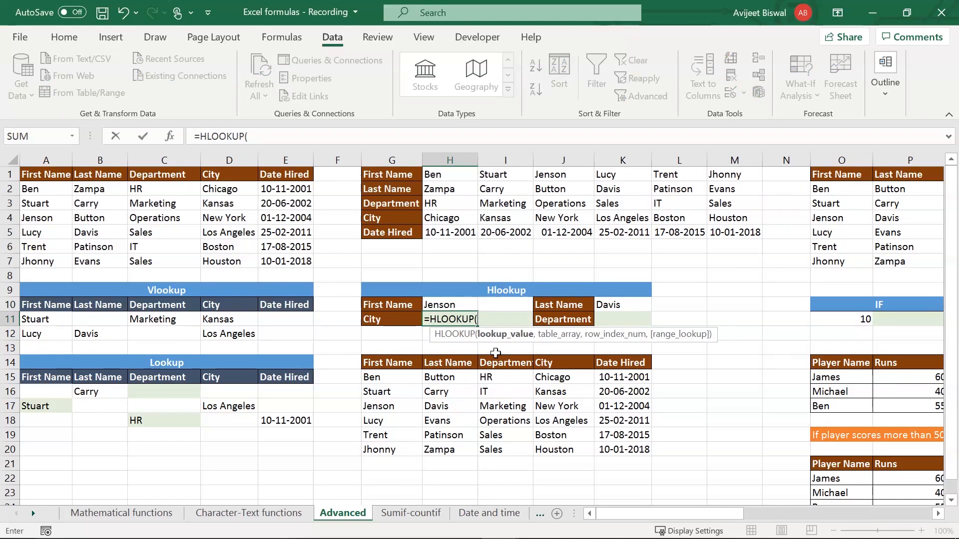
left_click(454, 306)
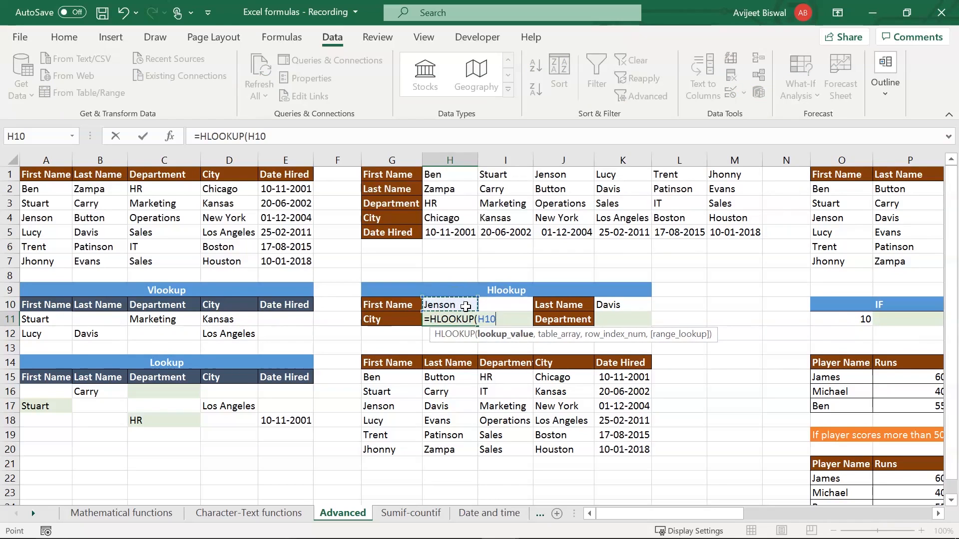
type(",")
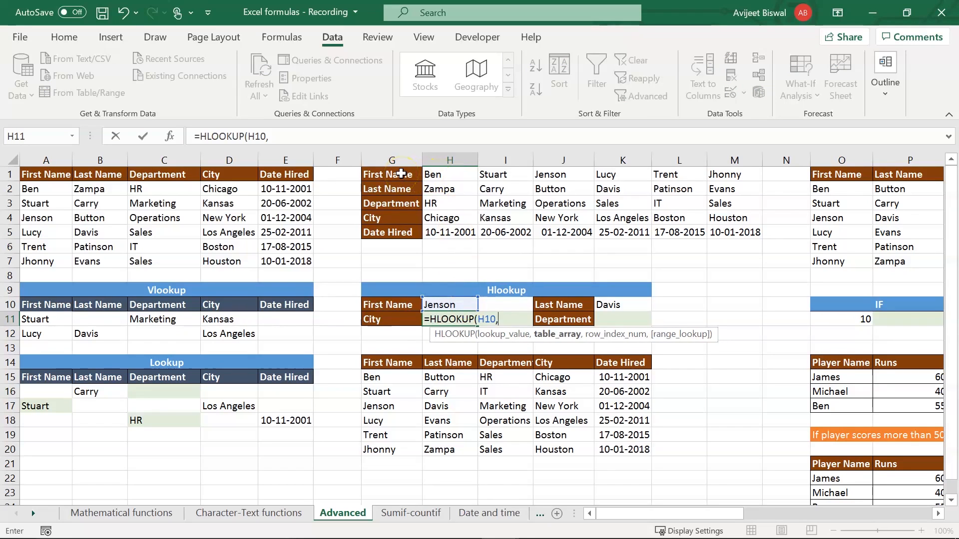
left_click_drag(401, 174, 738, 232)
type(",")
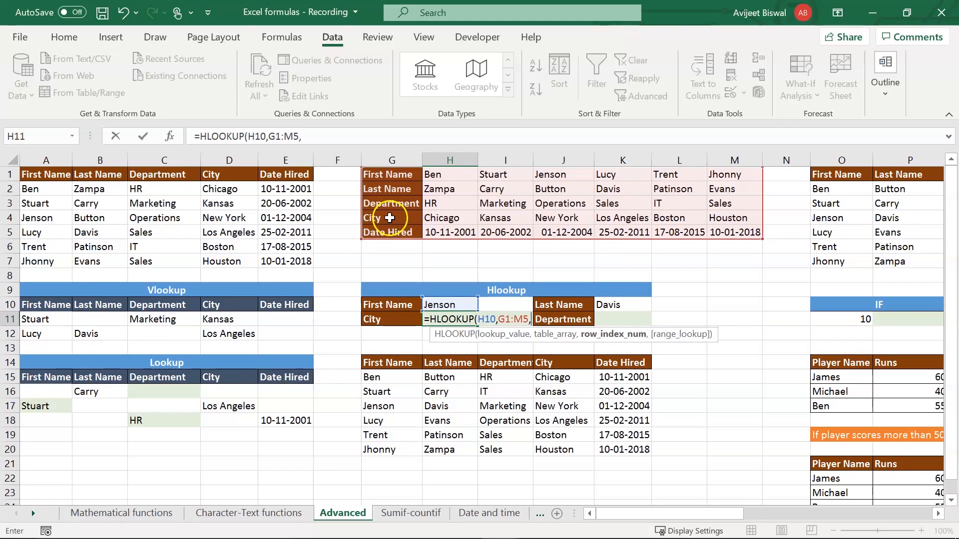
- Complete the H11 HLOOKUP with row index 4 and match type 0, and check it against the source column in the horizontal table
type("4")
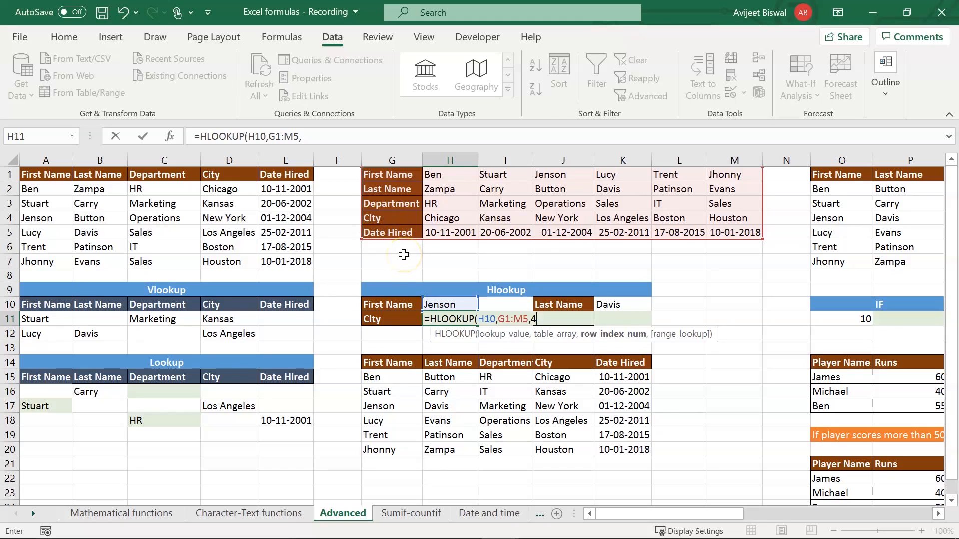
type(",")
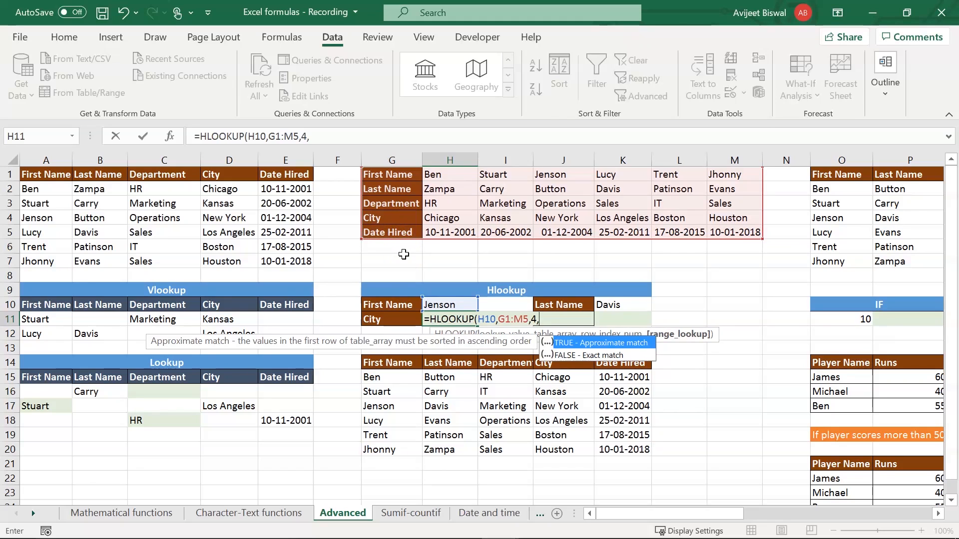
type("0)")
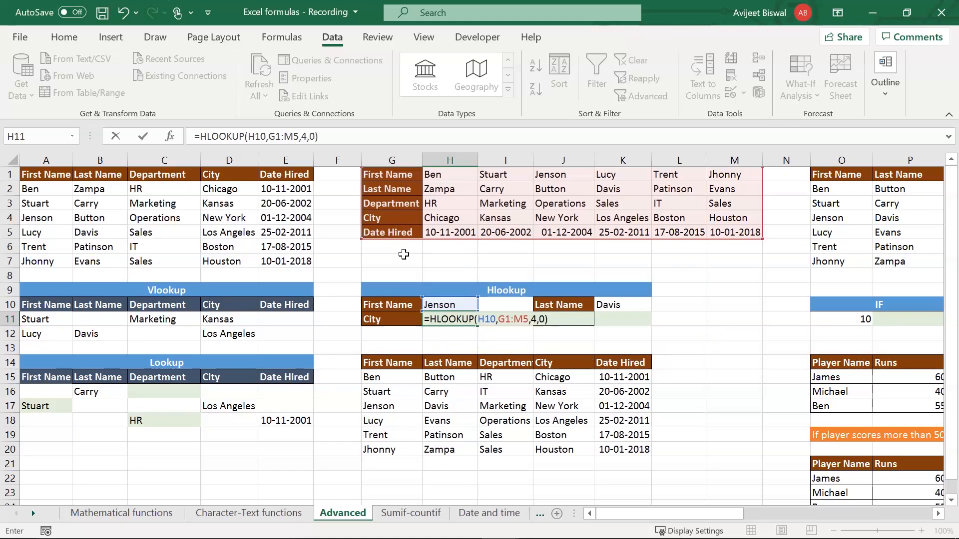
key("Return")
left_click(434, 317)
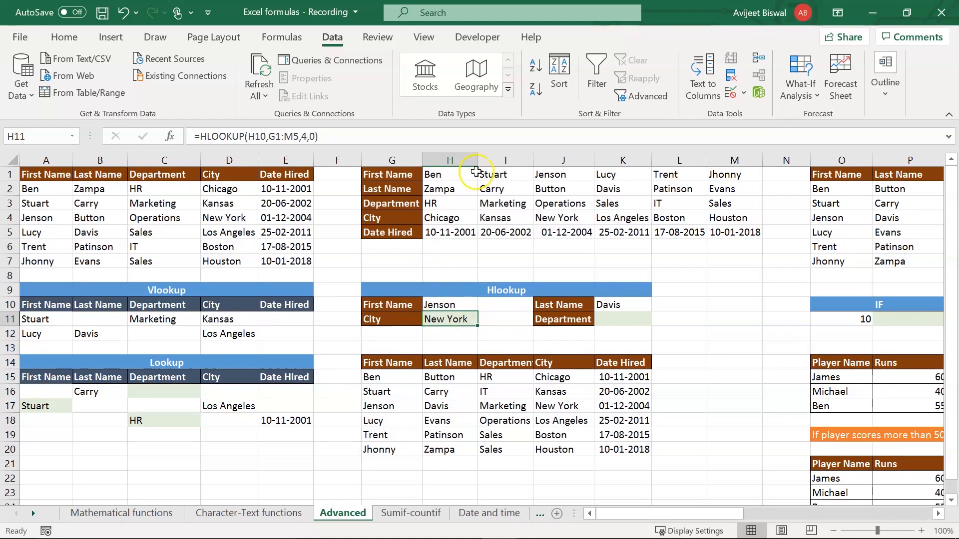
left_click(549, 176)
left_click(553, 216)
left_click(454, 319)
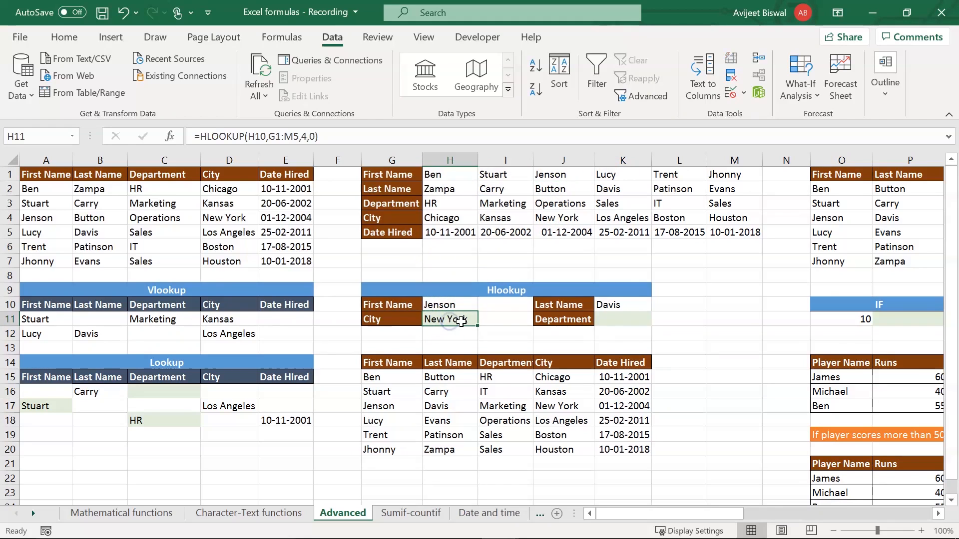
- Locate the matching last name and department in the horizontal table, and begin an HLOOKUP in K11 with K10 as the lookup value
left_click(642, 318)
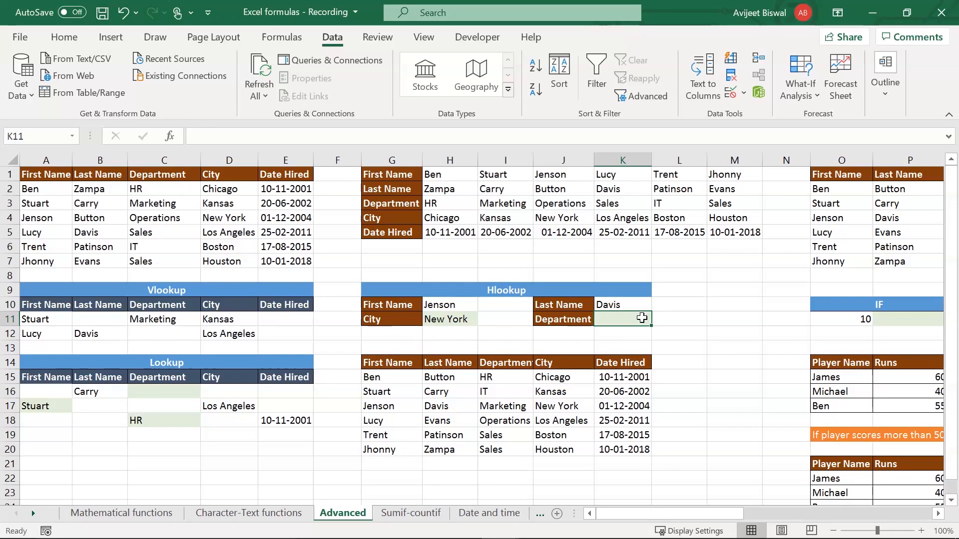
left_click(606, 189)
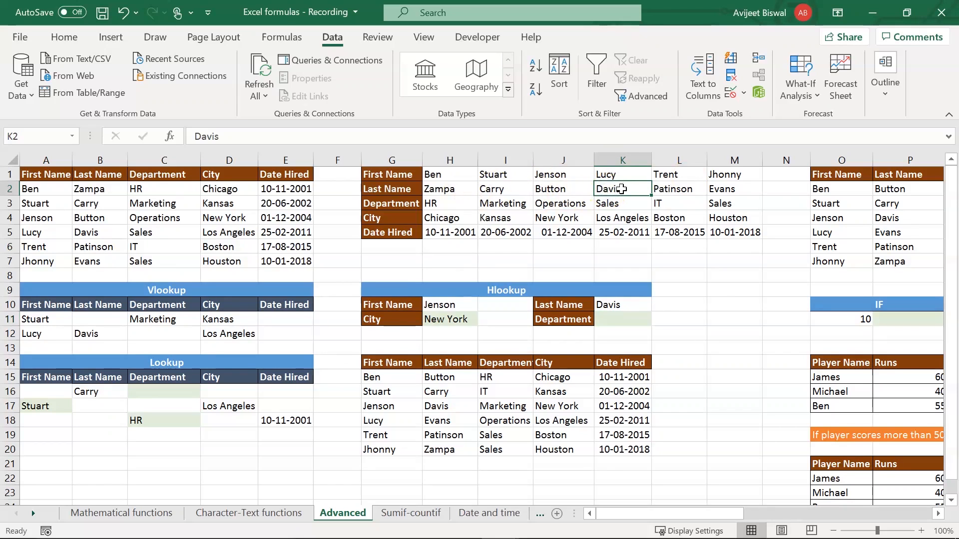
left_click(618, 202)
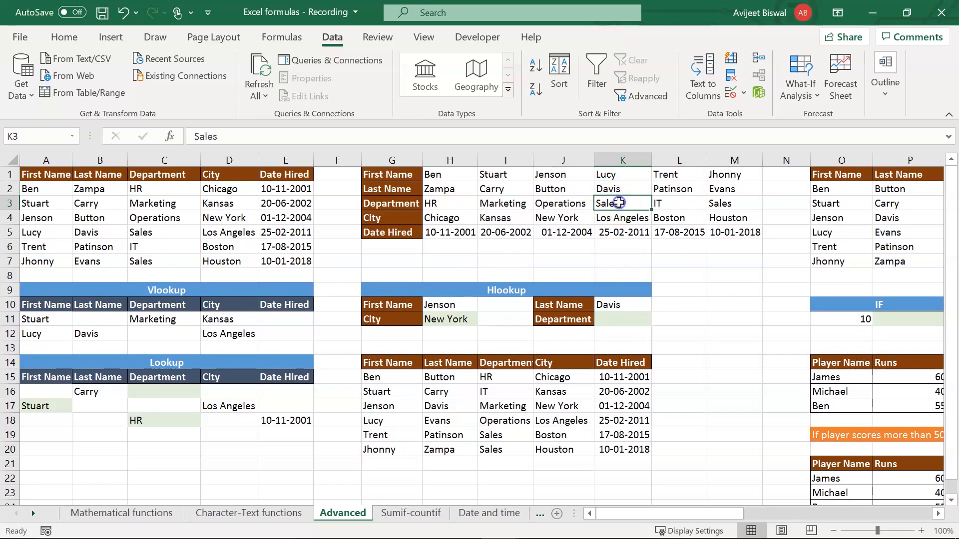
left_click(615, 319)
type("=")
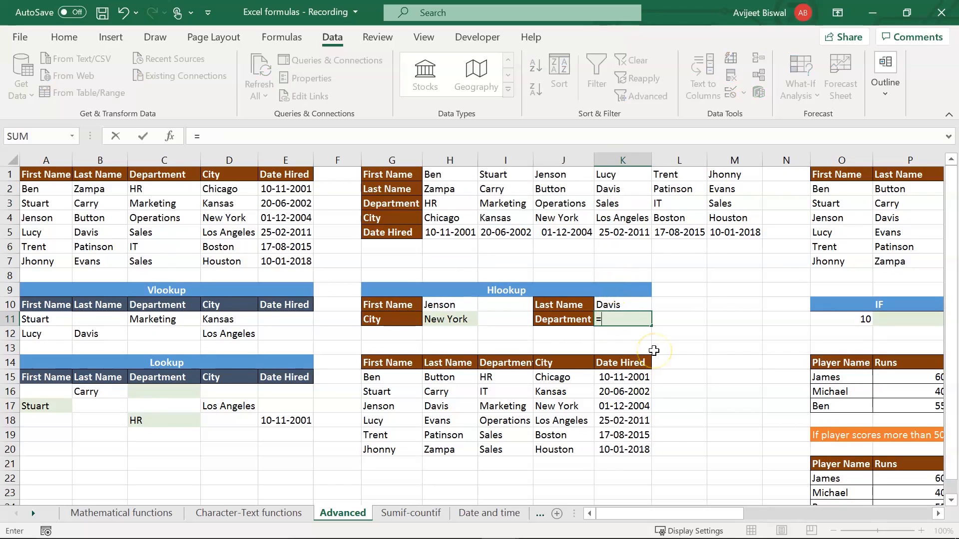
type("hl")
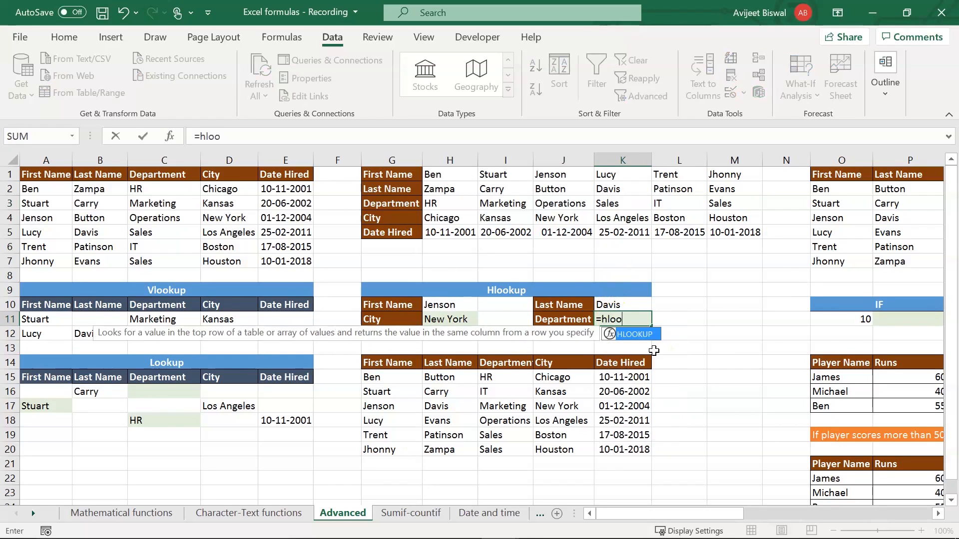
type("oo")
key("Tab")
left_click(619, 304)
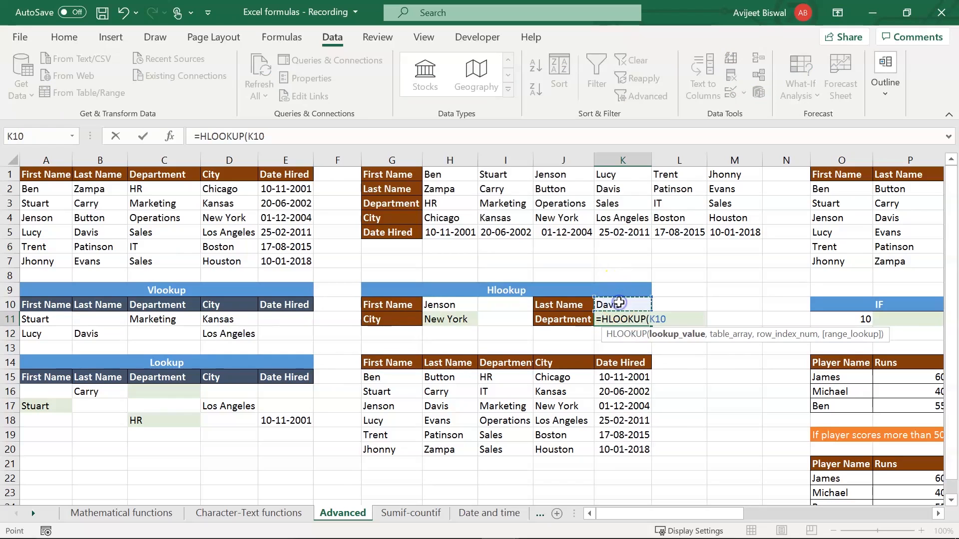
type(",")
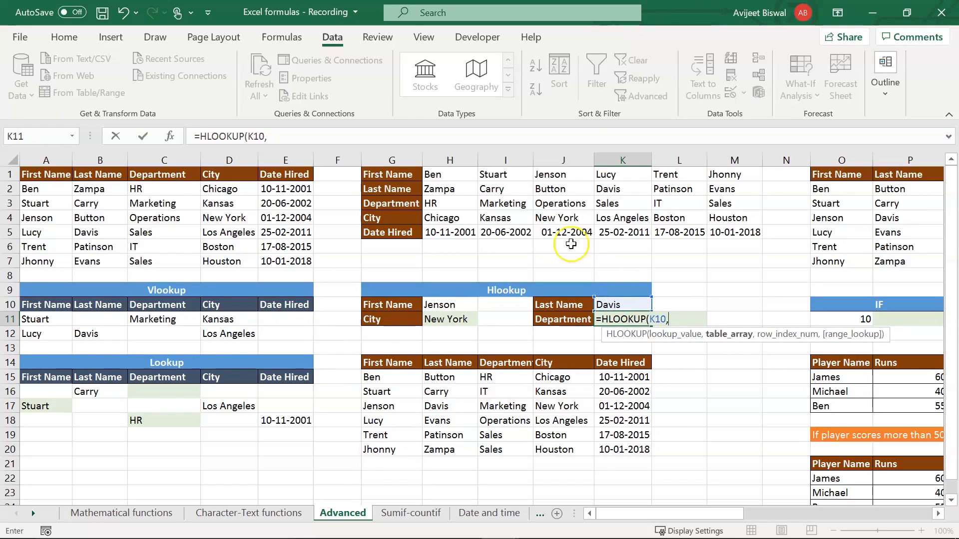
- Complete the K11 HLOOKUP with table array G2:M5, row index 2 and match type 0, and check it against the source column
left_click(444, 189)
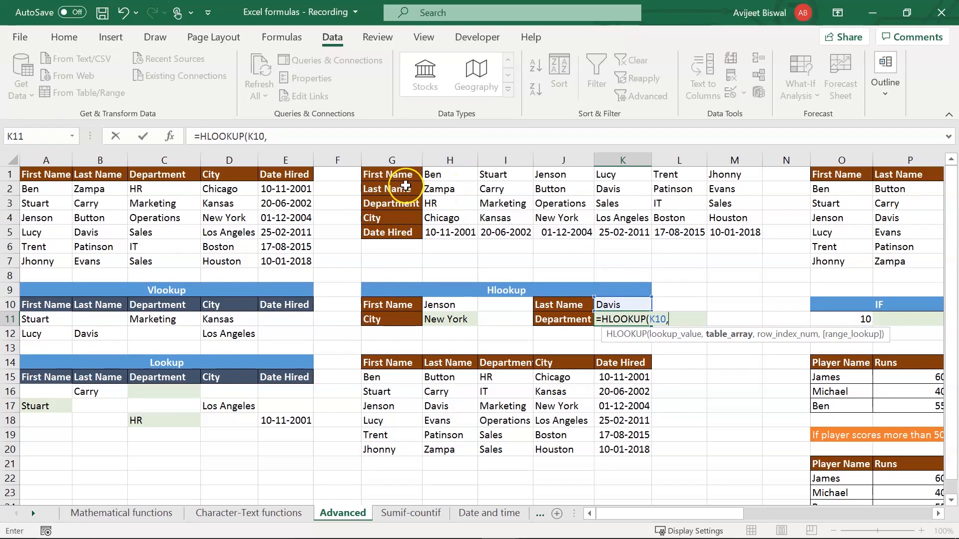
left_click_drag(394, 189, 724, 232)
type(",")
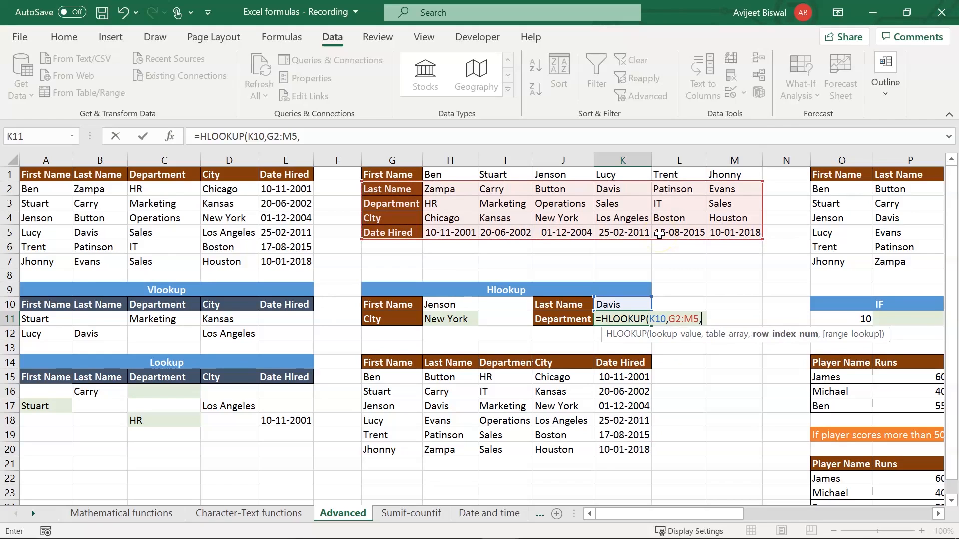
type("2")
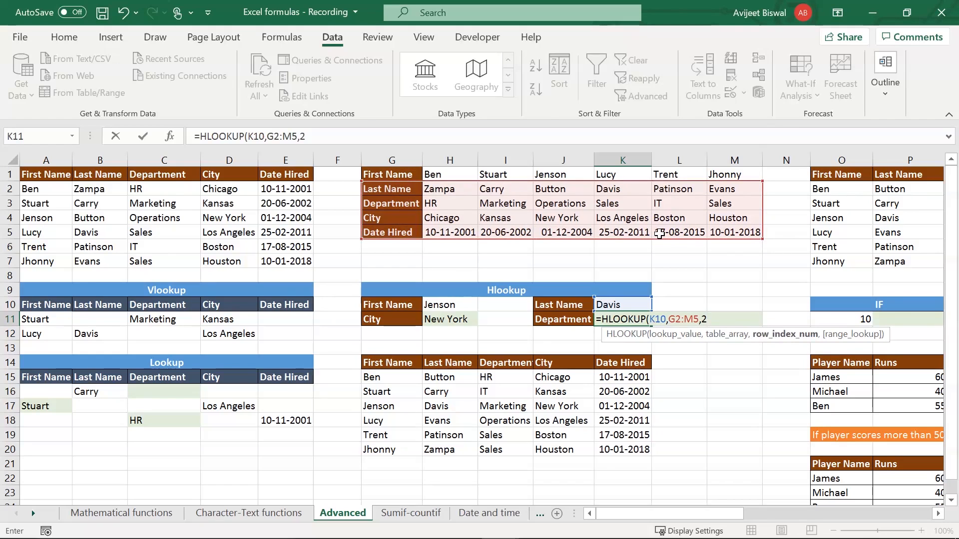
type(",0)")
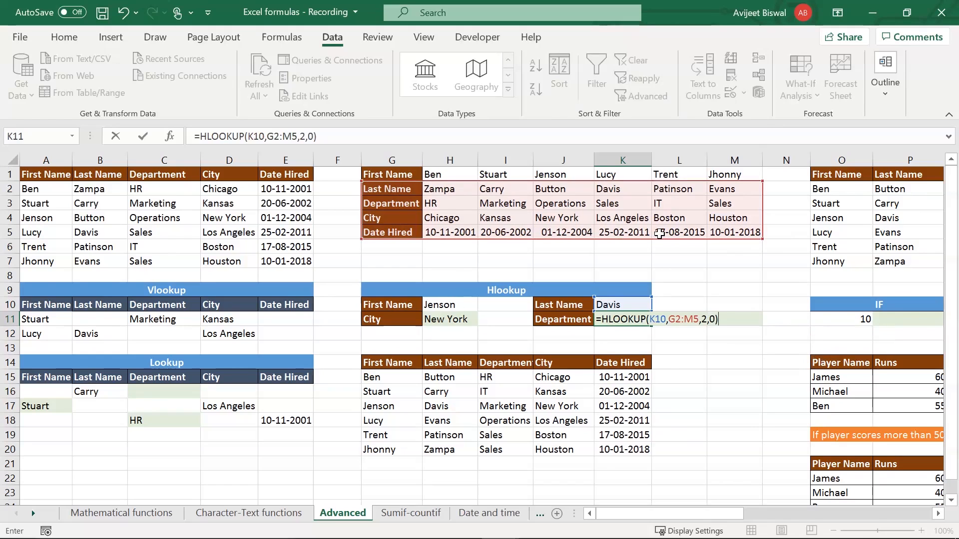
key("Return")
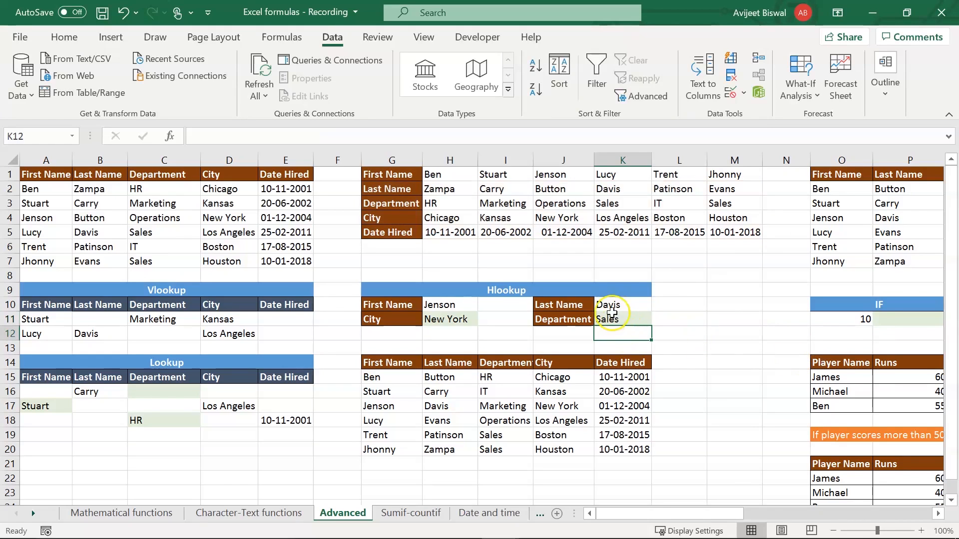
left_click(611, 313)
left_click(611, 188)
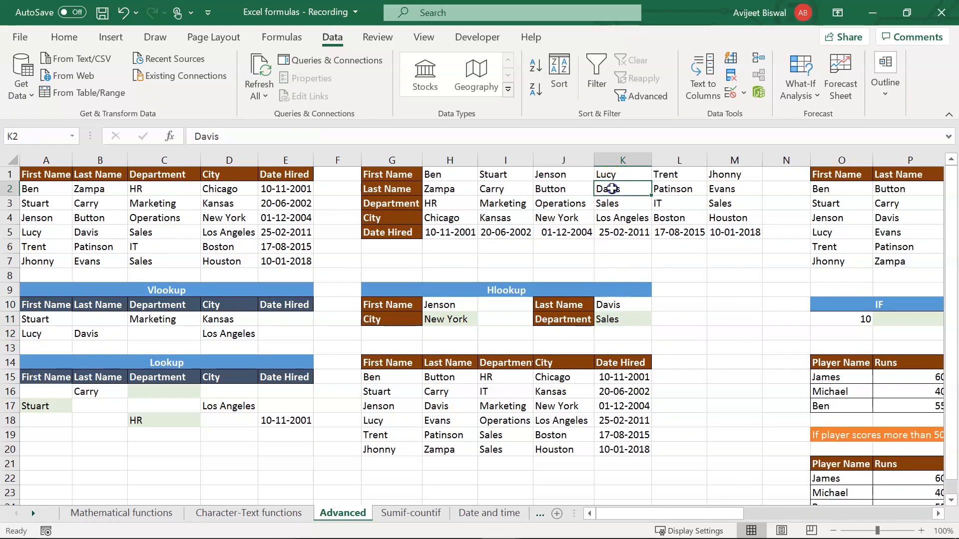
left_click(612, 203)
- Enter an IF formula in P11 that returns "Yes 10 is greater" when O11 is greater than 5, otherwise "No"
left_click_drag(641, 516, 750, 514)
left_click(325, 218)
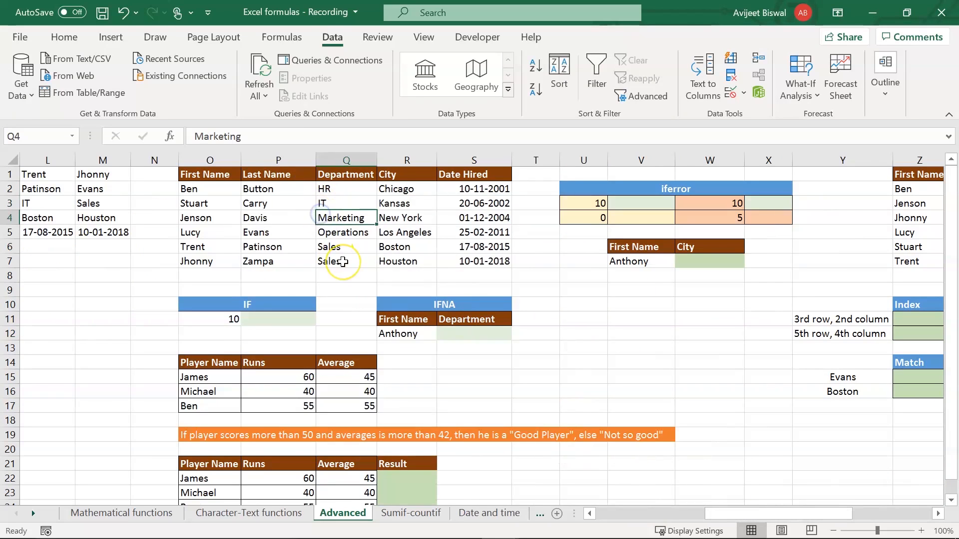
left_click(278, 318)
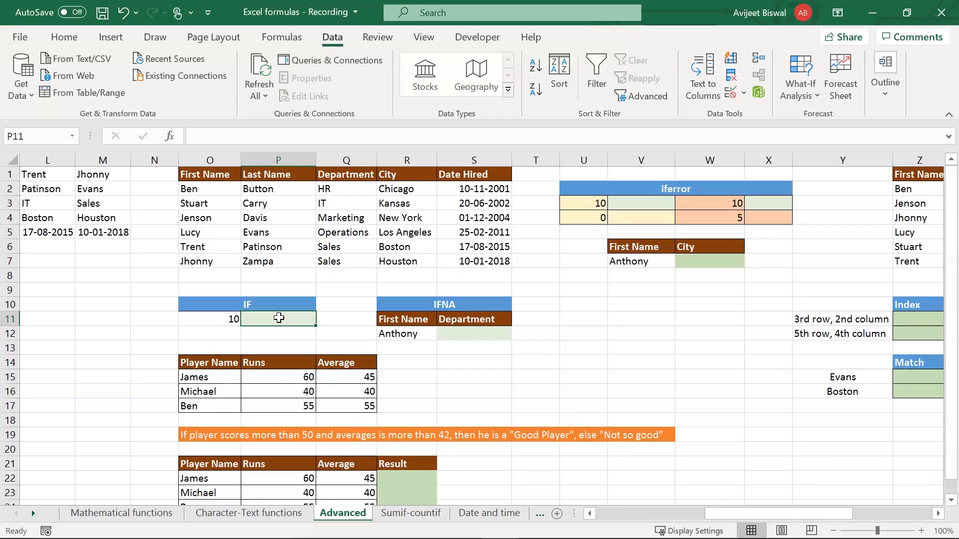
type("=")
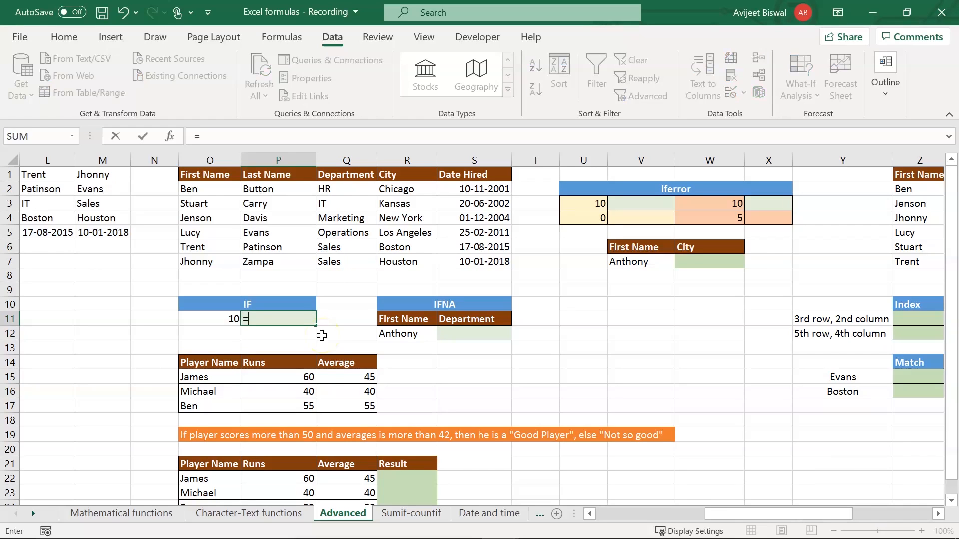
type("if")
key("Tab")
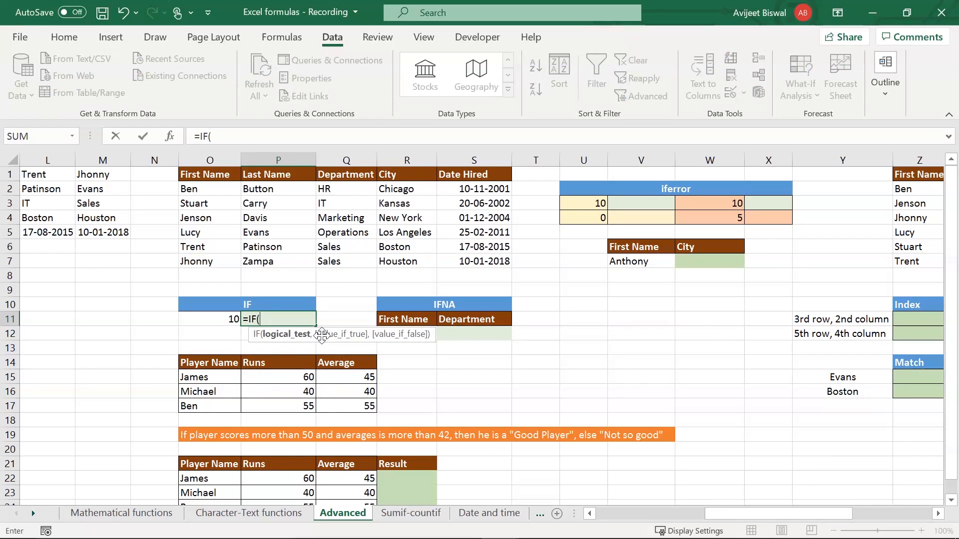
left_click(225, 320)
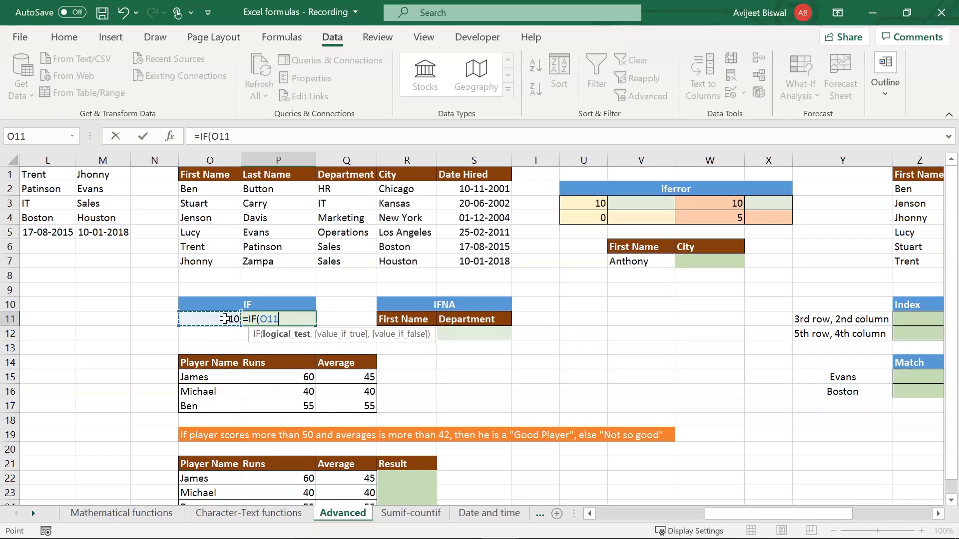
type(">5, \"Yes 10 is")
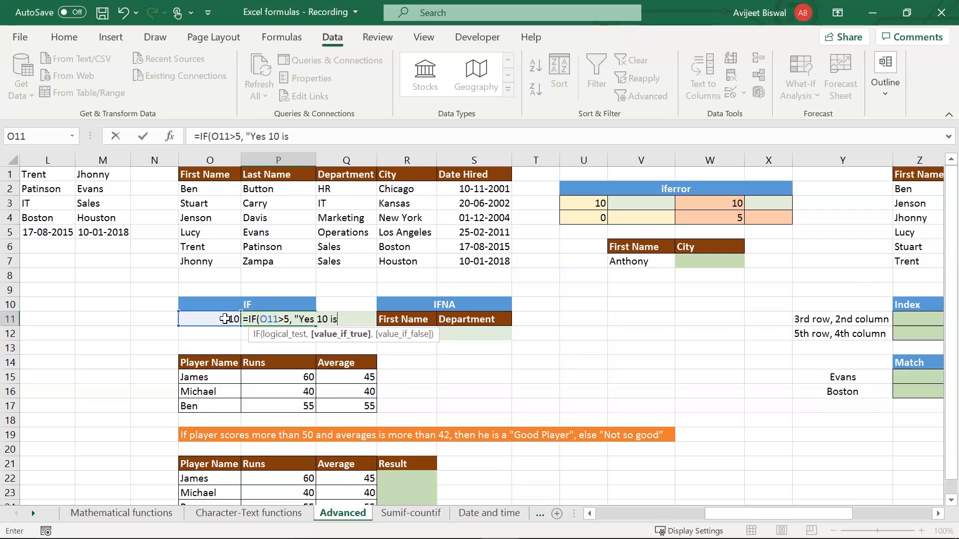
type(" greater\", \"No\"")
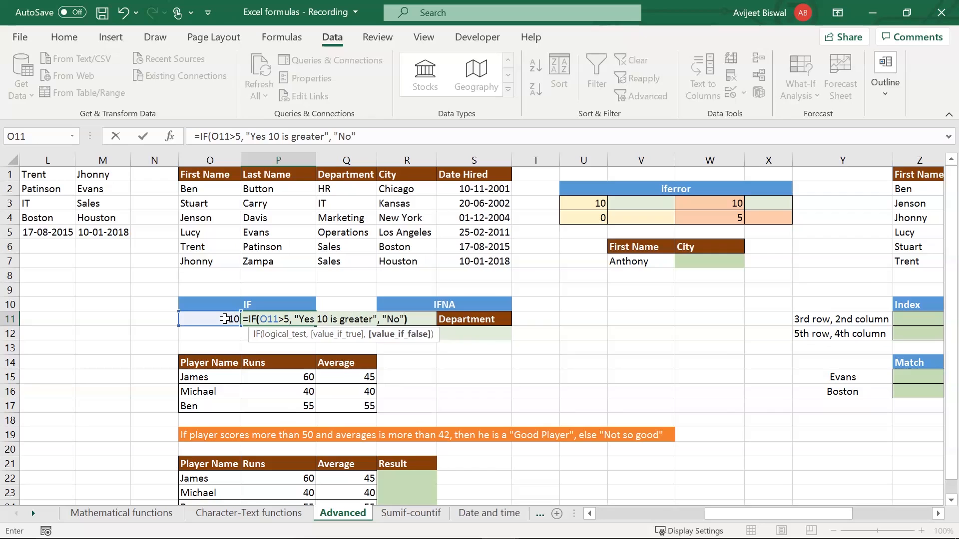
type(")")
key("Return")
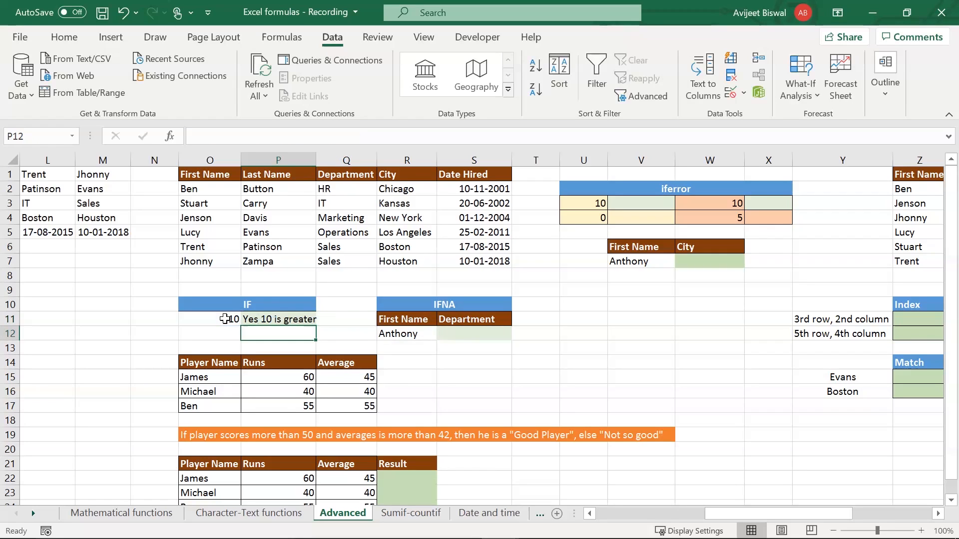
left_click(279, 317)
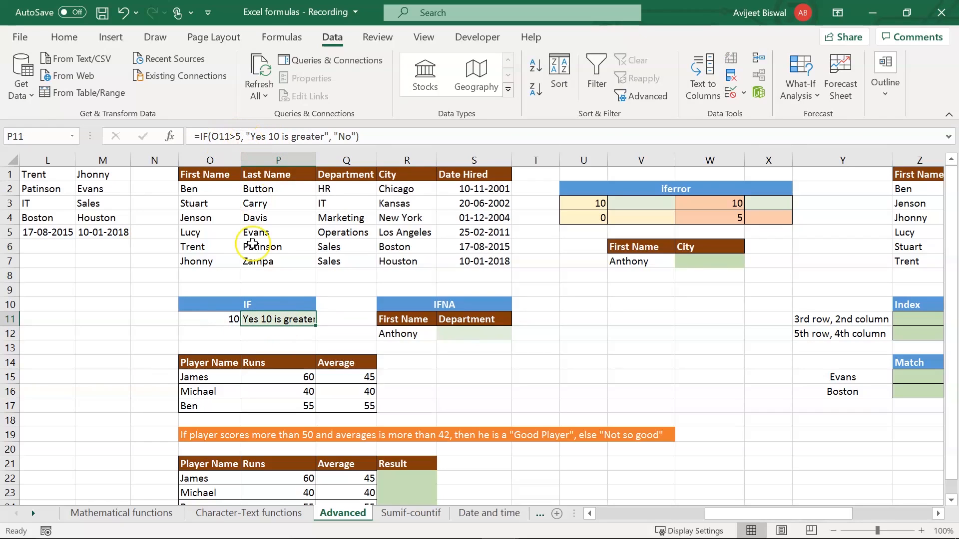
- Set the tested number in O11 to 4 and check the IF result in P11
left_click(220, 321)
type("4")
key("Return")
left_click(268, 321)
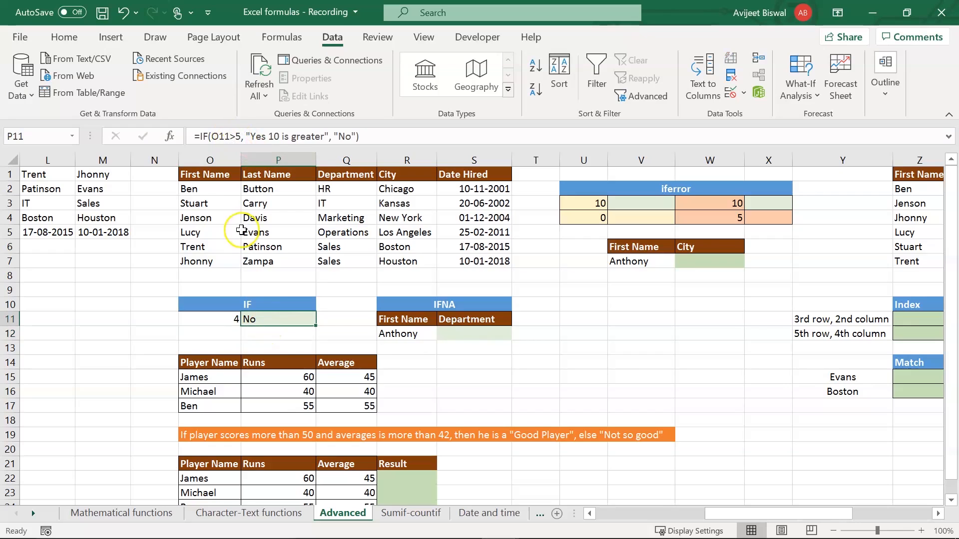
- Examine the player runs and average tables, the "Good Player" criterion in row 19, and the empty Result column
left_click(230, 363)
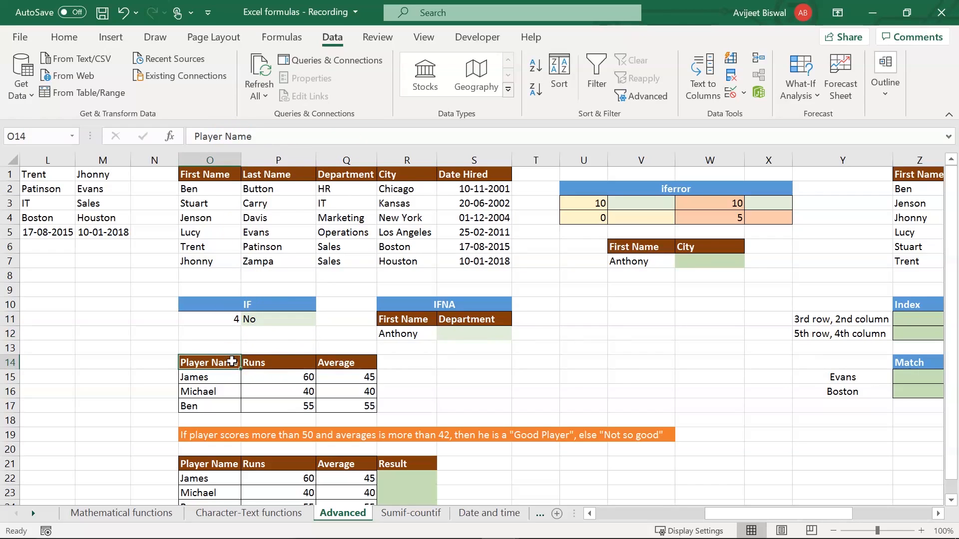
key("Down")
key("Down")
key("Down")
key("Down")
key("Down")
key("Down")
key("Down")
key("Down")
key("Down")
key("Down")
key("Down")
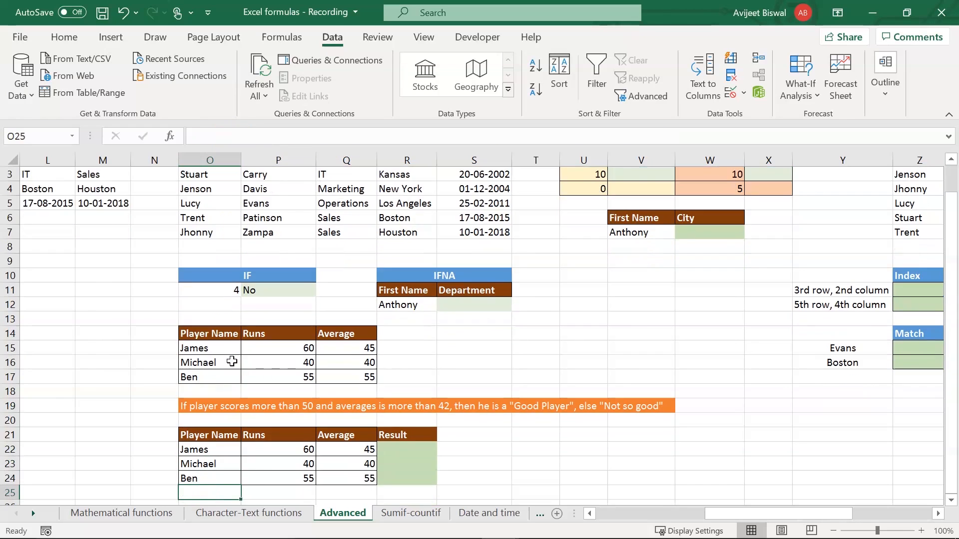
- Review the player criterion in row 19 against the Runs, Average and empty Result columns of the table in rows 21 to 24
left_click(404, 443)
left_click_drag(404, 444, 400, 476)
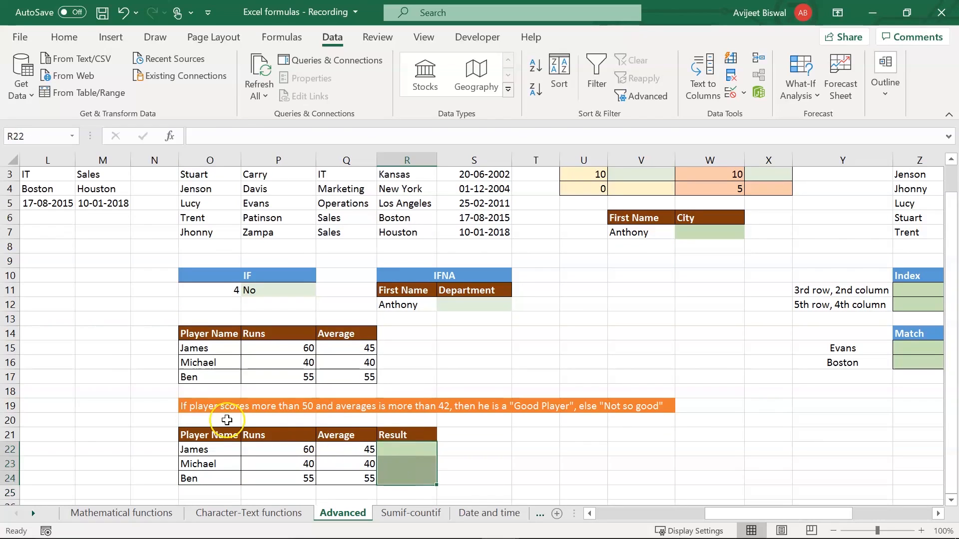
left_click(193, 407)
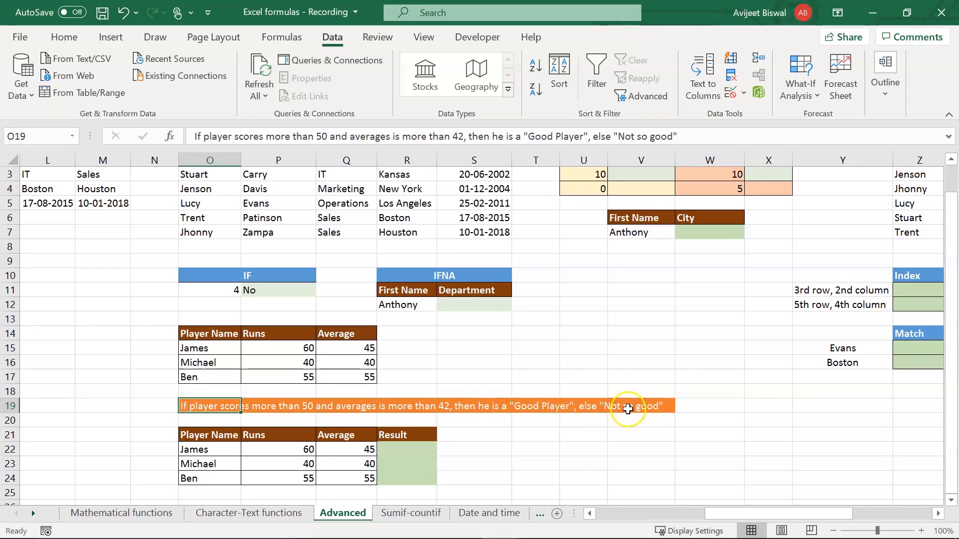
left_click(194, 436)
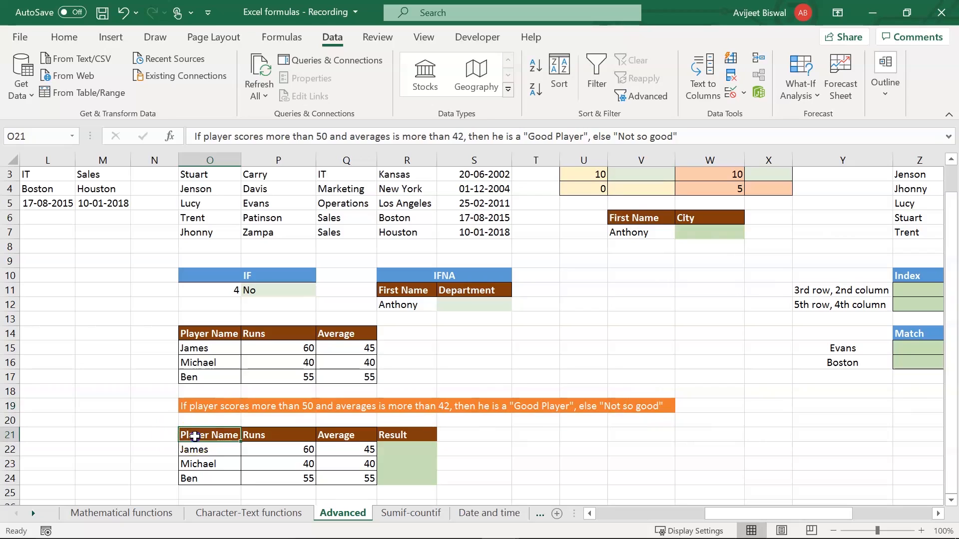
left_click_drag(195, 449, 202, 472)
left_click_drag(272, 444, 275, 479)
left_click_drag(347, 444, 347, 474)
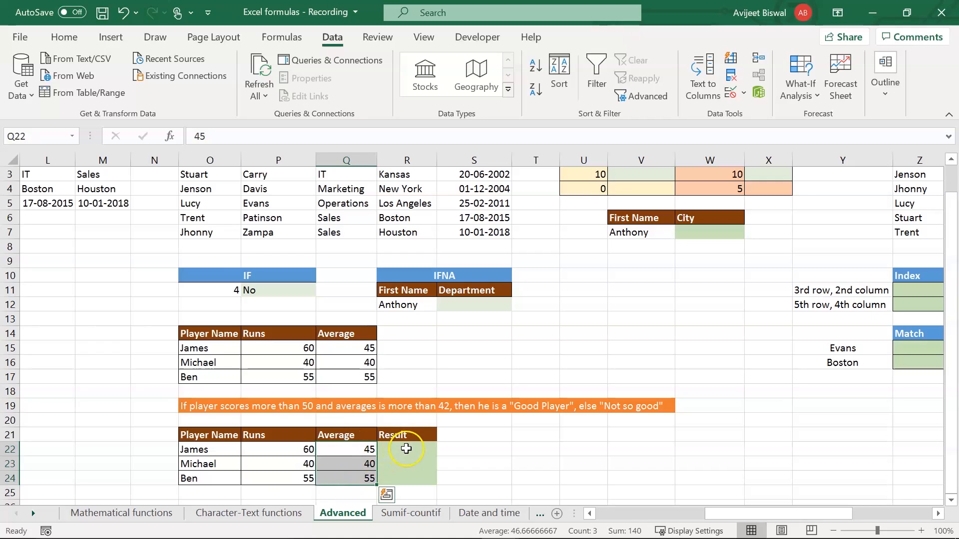
- Enter an IF formula with AND in R22 that returns "Good Player" when P22>50 and Q22>42, otherwise "Not so good"
left_click(406, 449)
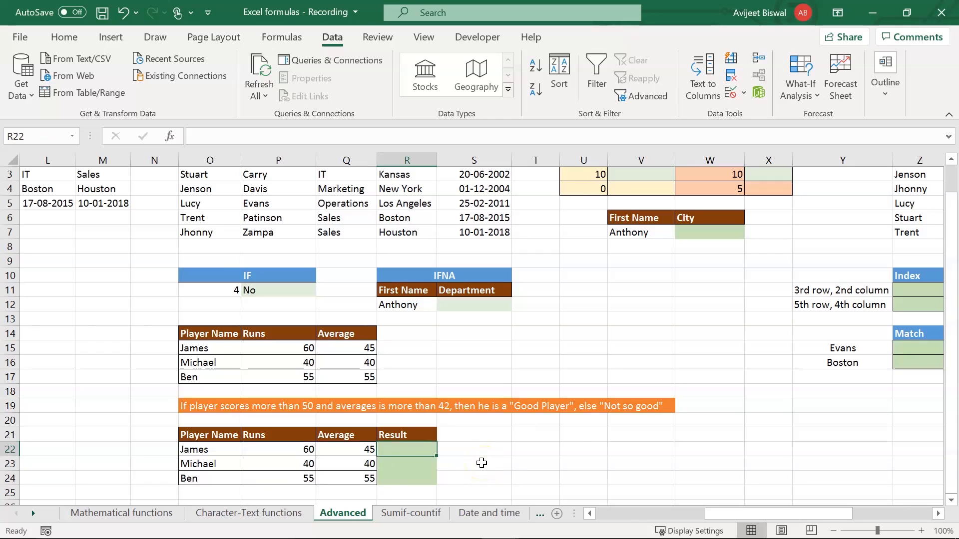
type("=i")
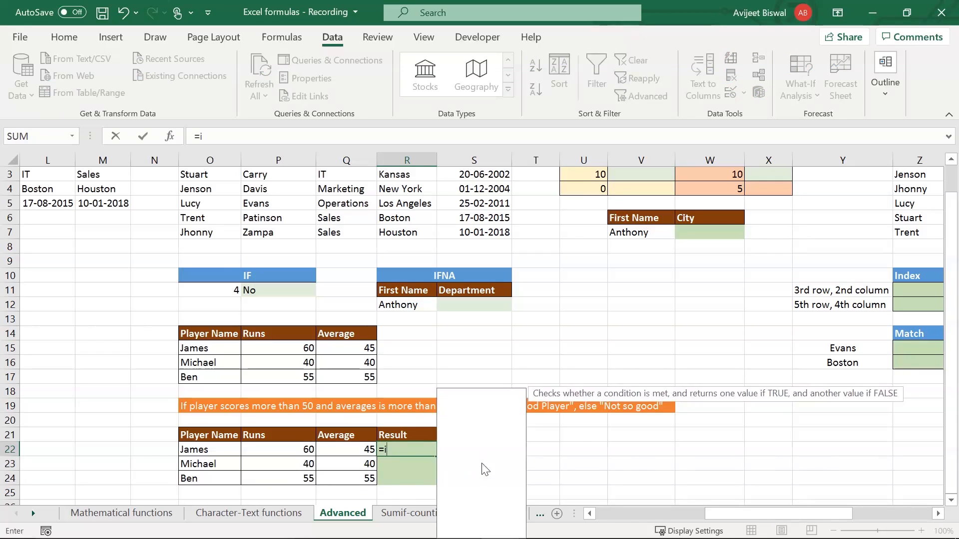
type("f(")
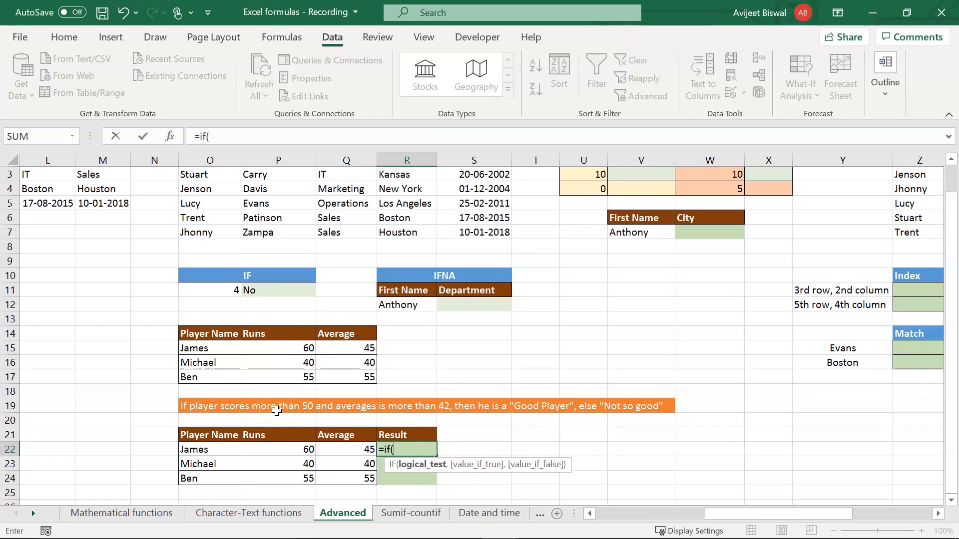
type("AND(")
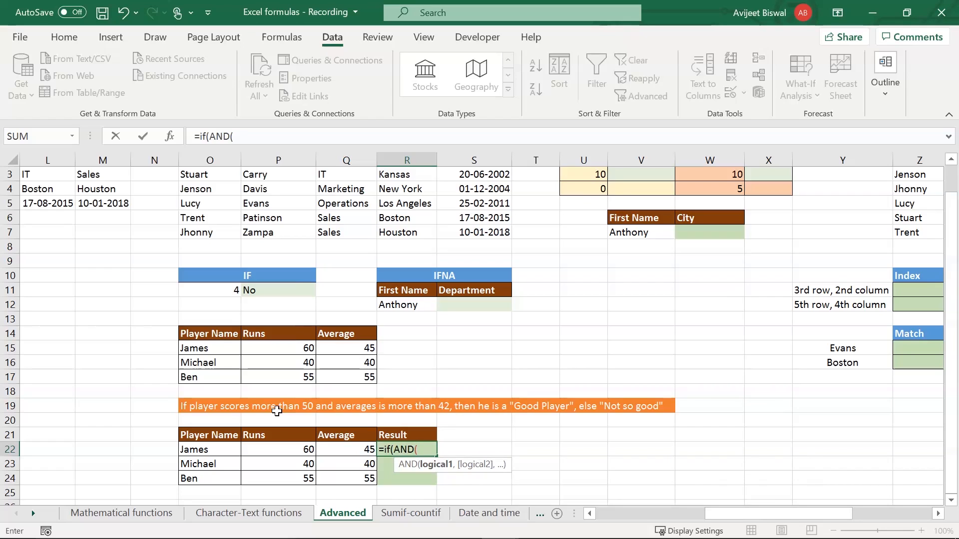
left_click(289, 449)
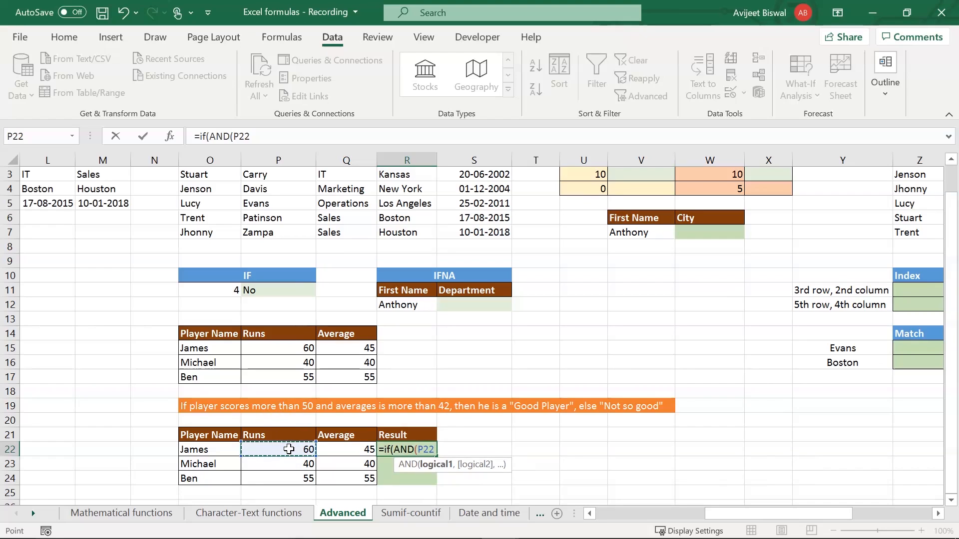
type(">5")
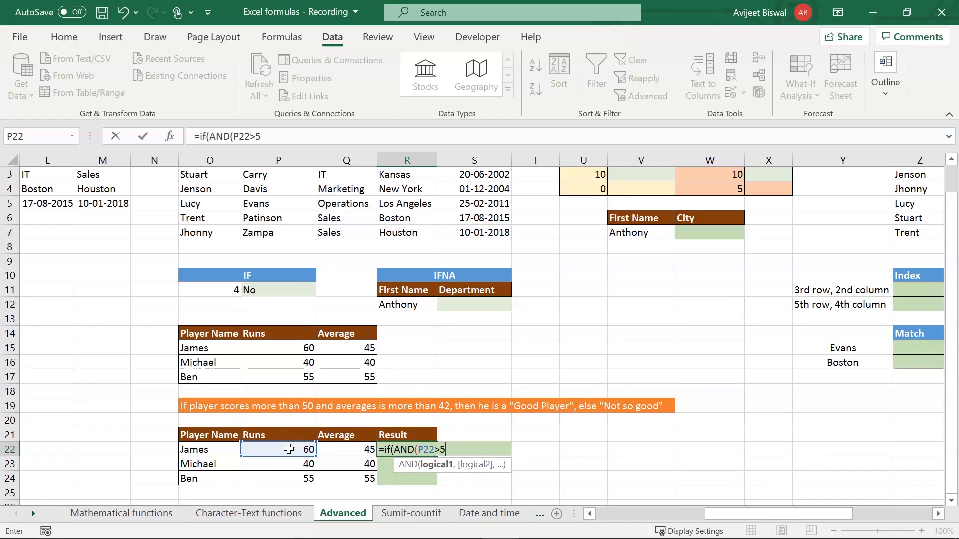
type("0,")
left_click(350, 450)
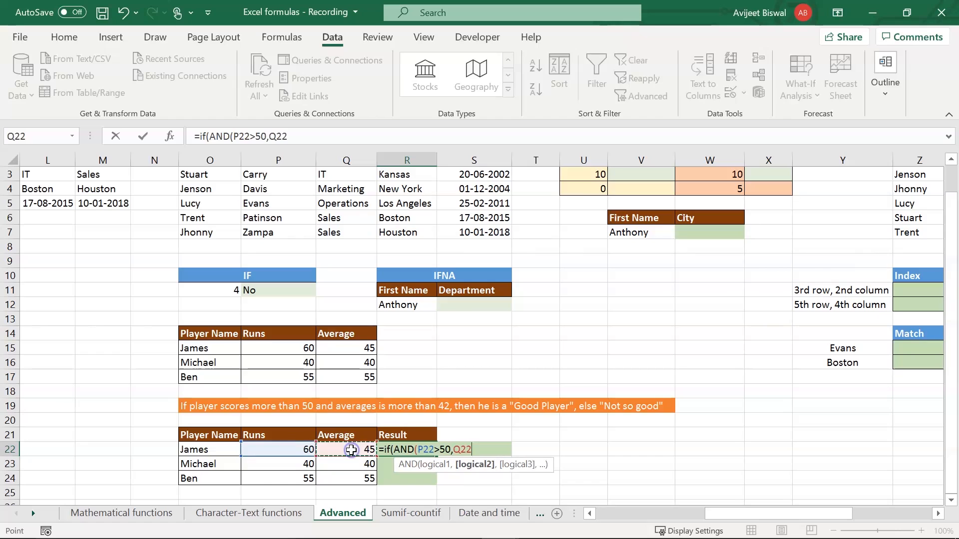
type(">42),")
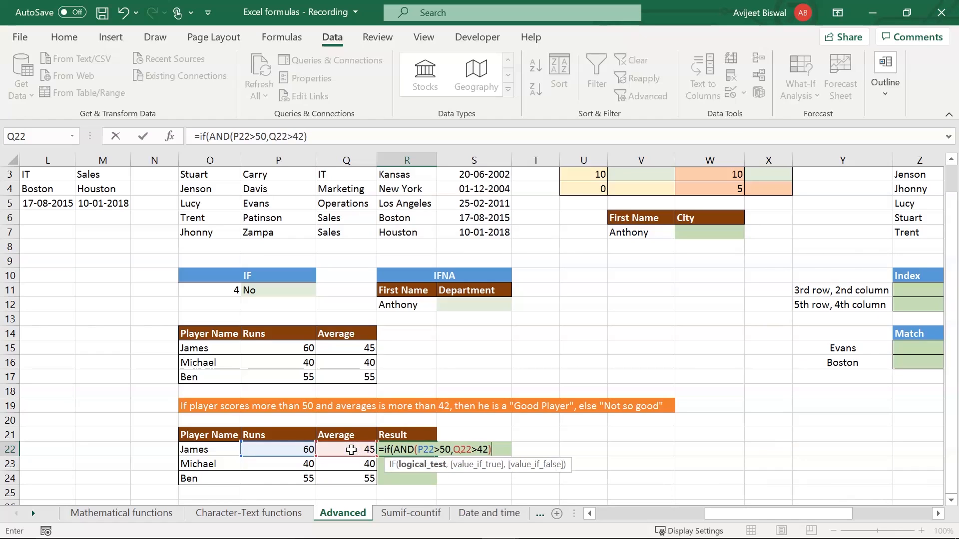
type("\"Go")
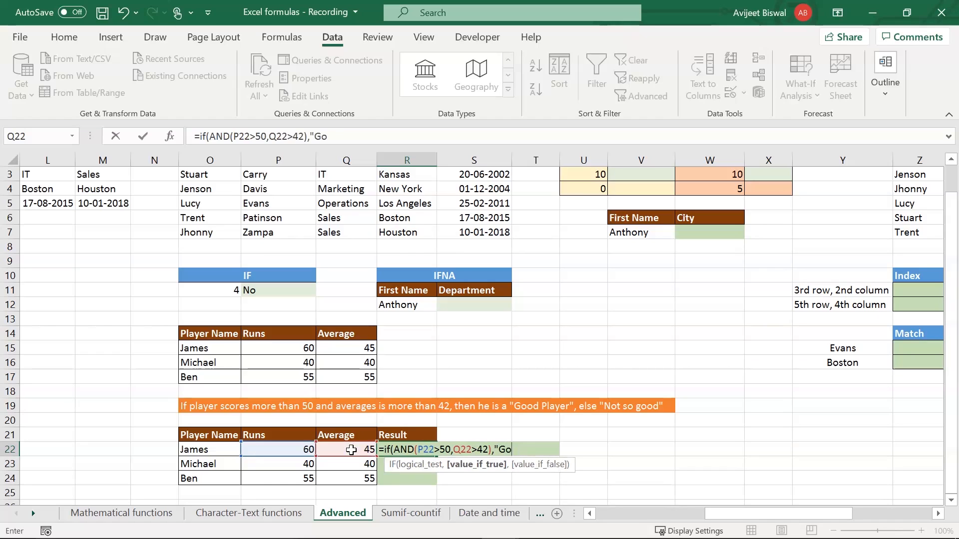
type("od Player\",\"Not so good\")")
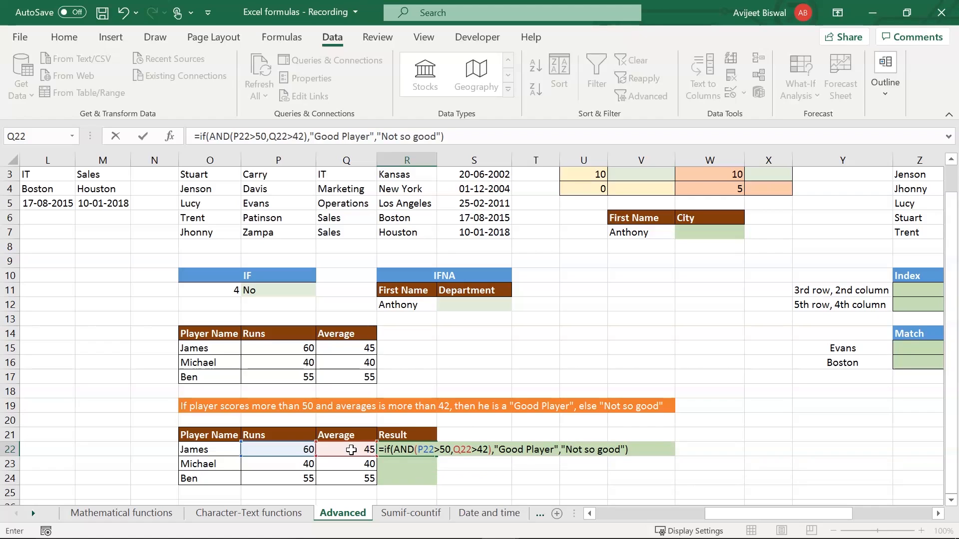
key("Return")
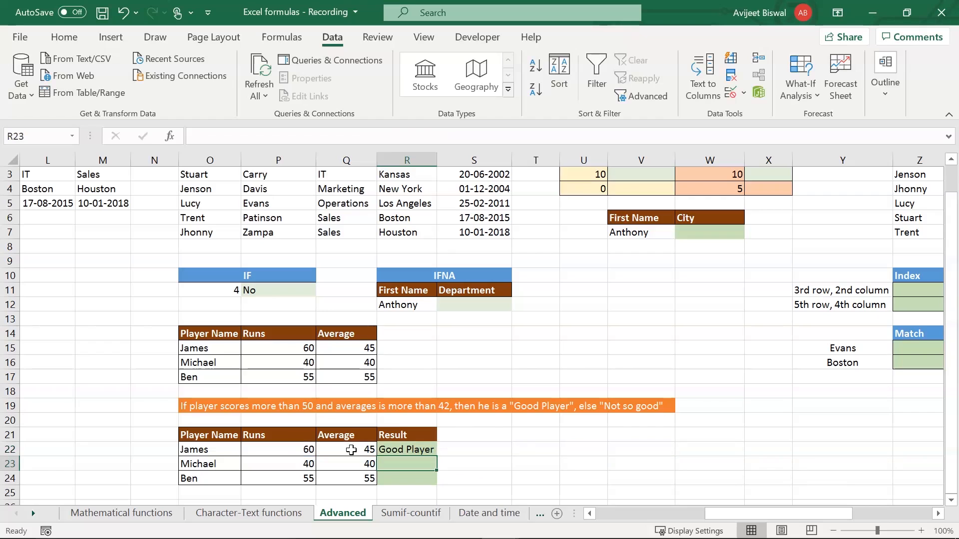
- Check the R22 result against its runs and average, and copy the formula down through R24
left_click(407, 451)
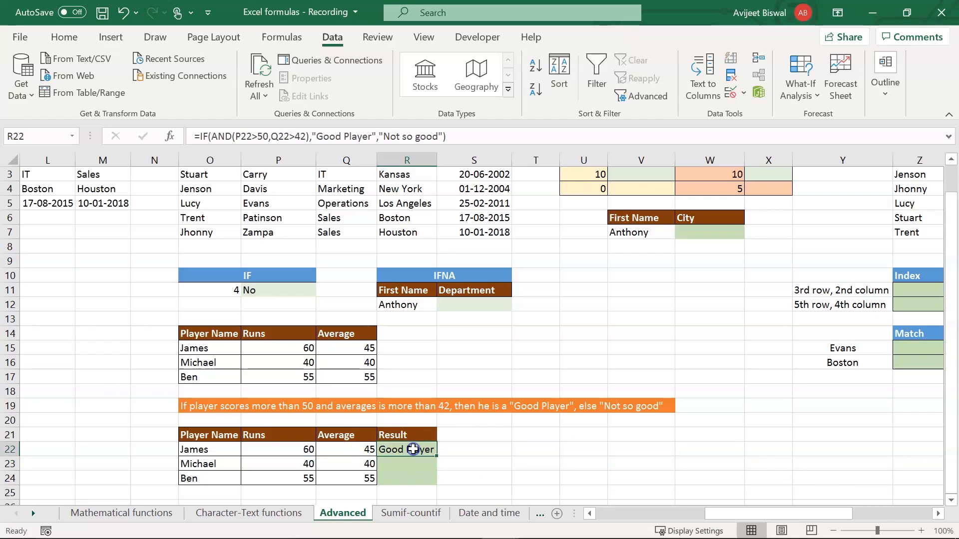
left_click(278, 452)
left_click(344, 451)
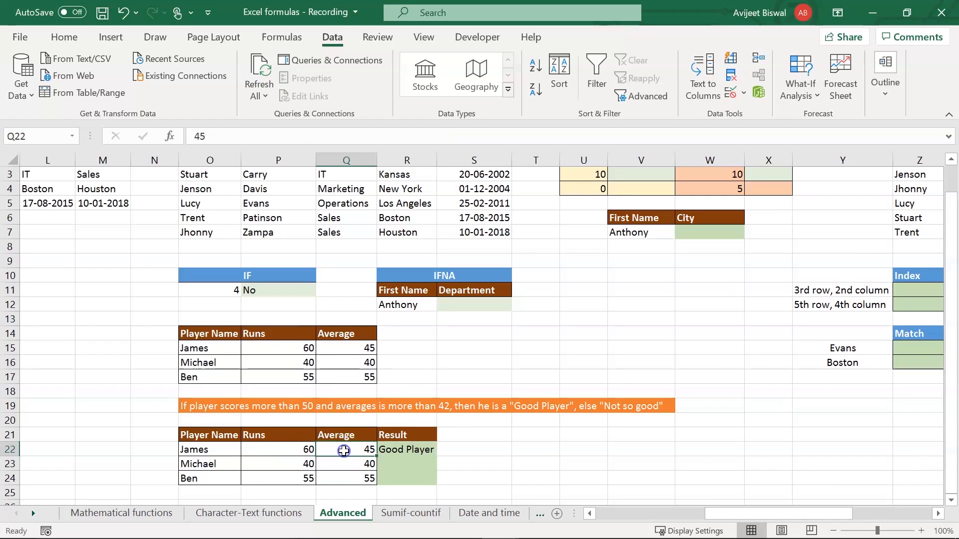
left_click(402, 450)
left_click_drag(436, 458, 436, 484)
- Check the row 23 result in the player table against the runs and average in P23 and Q23
left_click(463, 468)
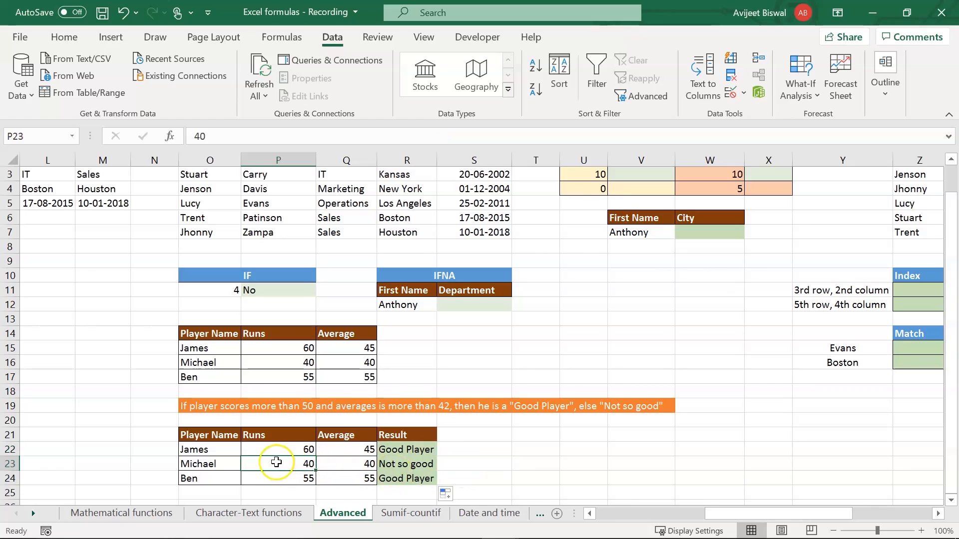
left_click(342, 466)
left_click(390, 467)
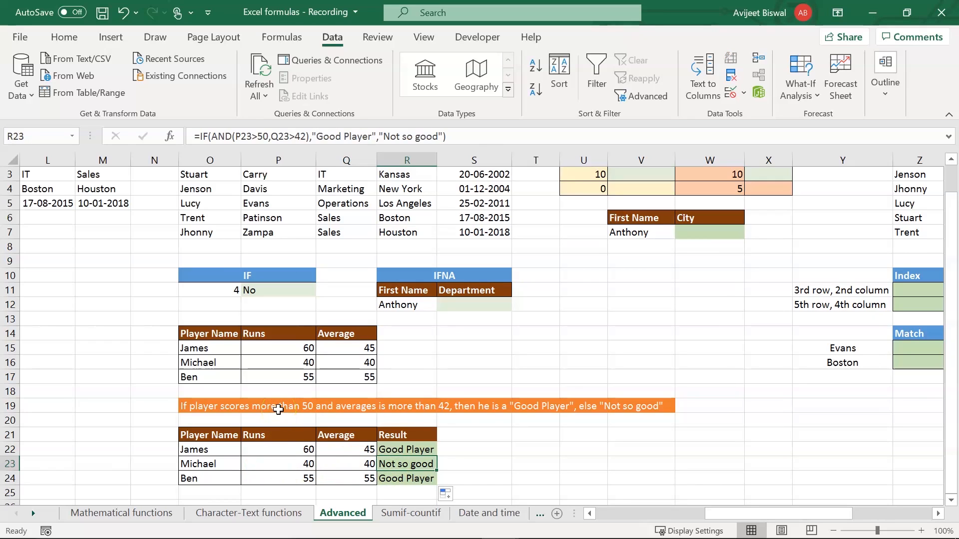
left_click(294, 464)
left_click_drag(294, 464, 353, 460)
left_click(441, 454)
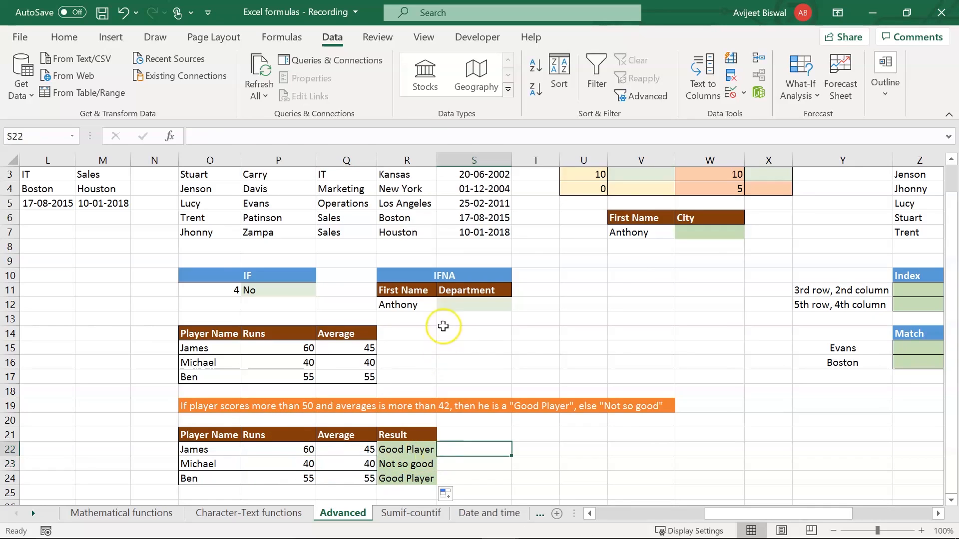
- Examine the IFNA table and compare its first name in R12 with the First Name column O1:O7 of the employee table
left_click(450, 277)
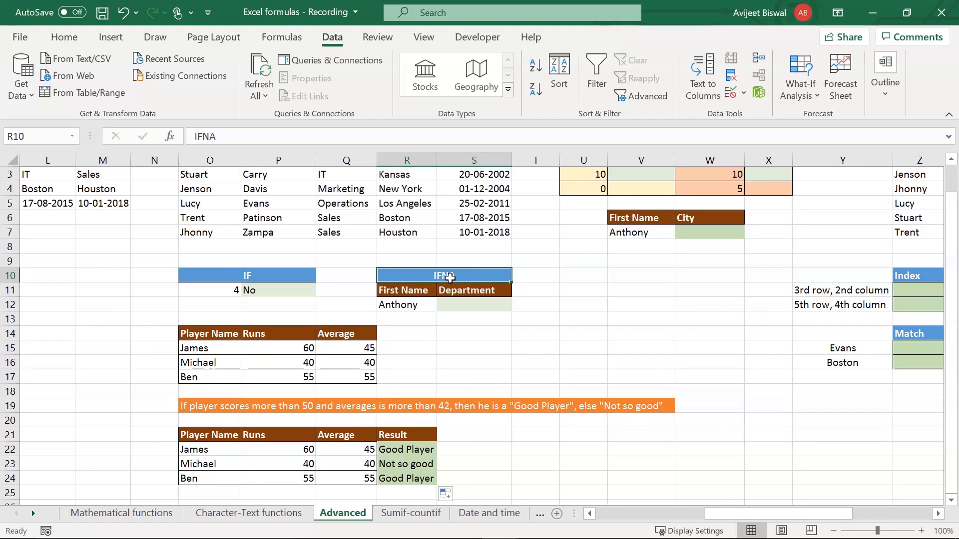
left_click(464, 305)
scroll(472, 320, "up", 1)
left_click(422, 335)
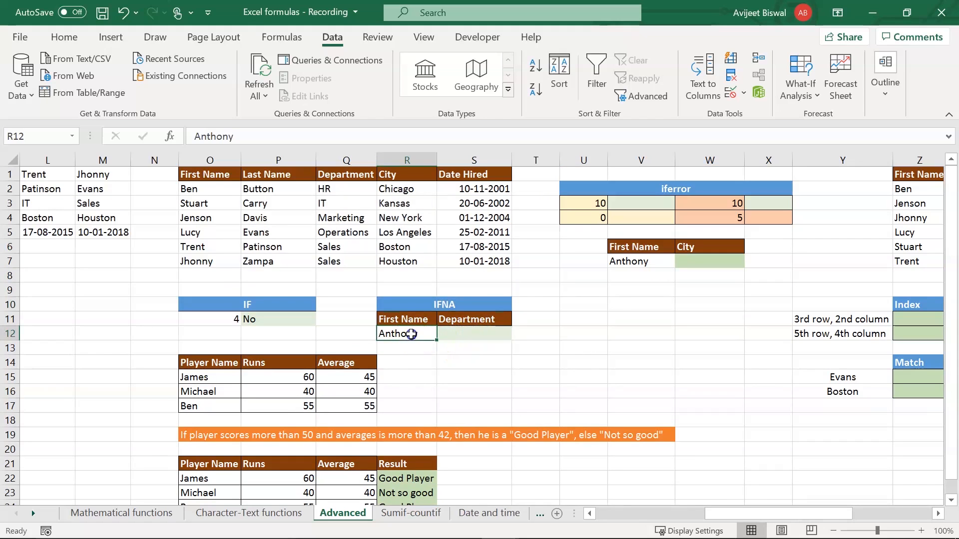
left_click(458, 335)
left_click(414, 336)
left_click(209, 178)
key("ctrl+a")
left_click(417, 319)
left_click_drag(211, 170, 206, 261)
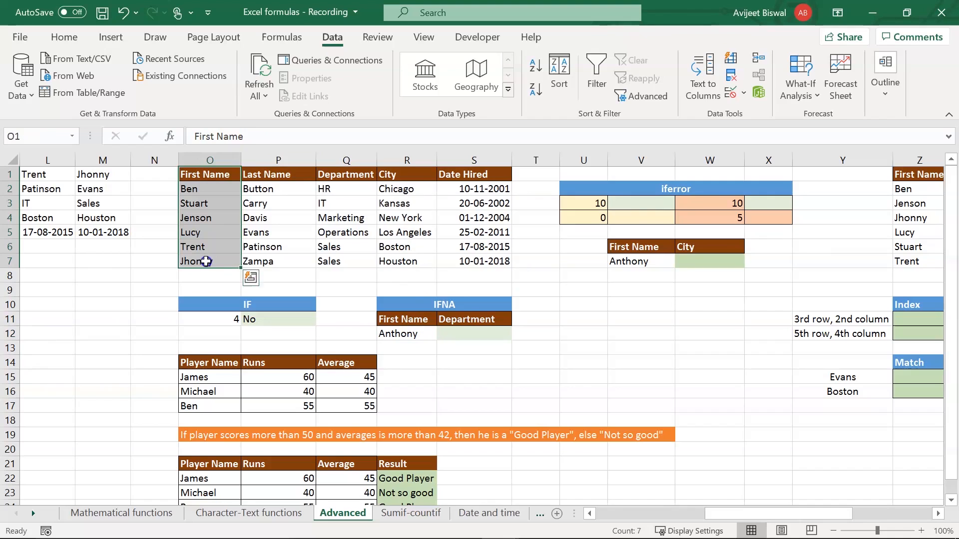
- Start an IFNA formula in S12 with a nested VLOOKUP that looks up R12 in the table array O2:S7
left_click(456, 334)
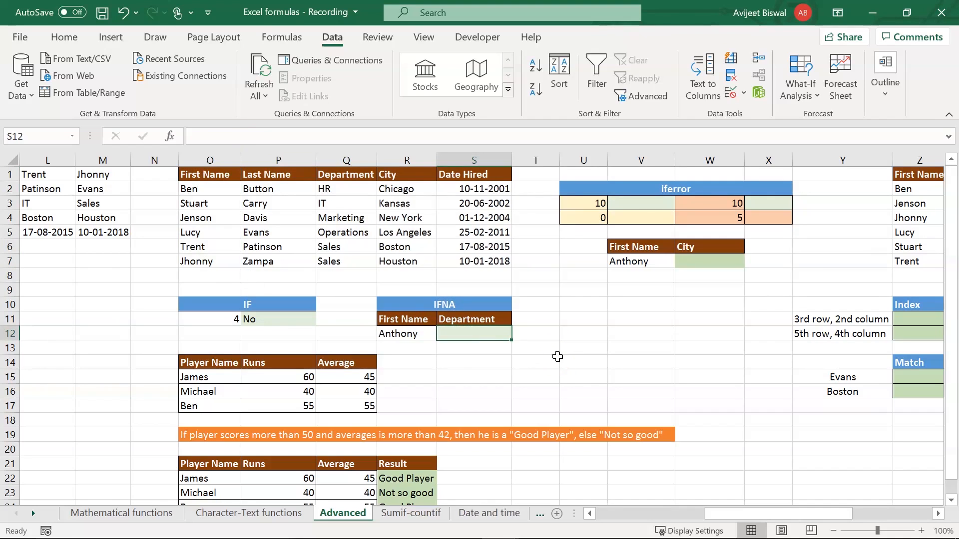
type("=ifn")
key("Tab")
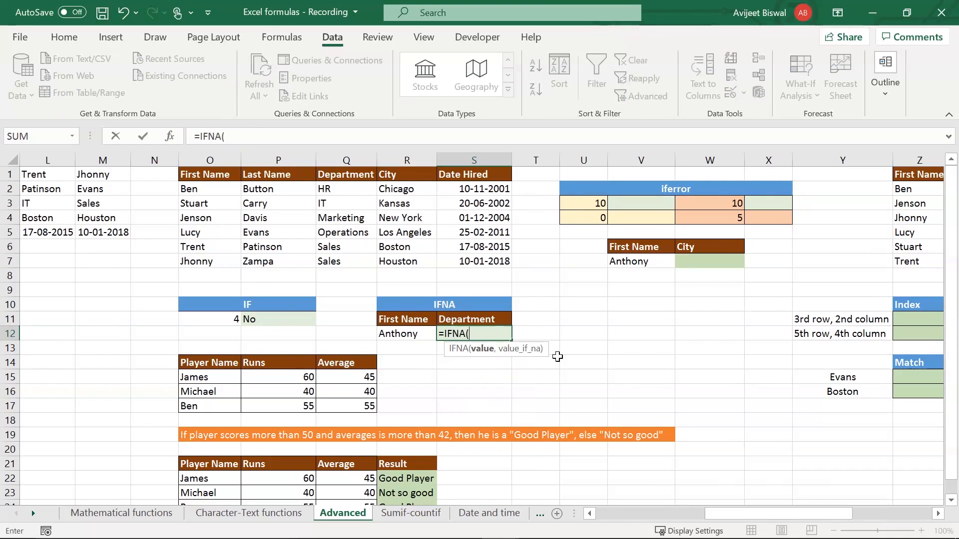
type("v")
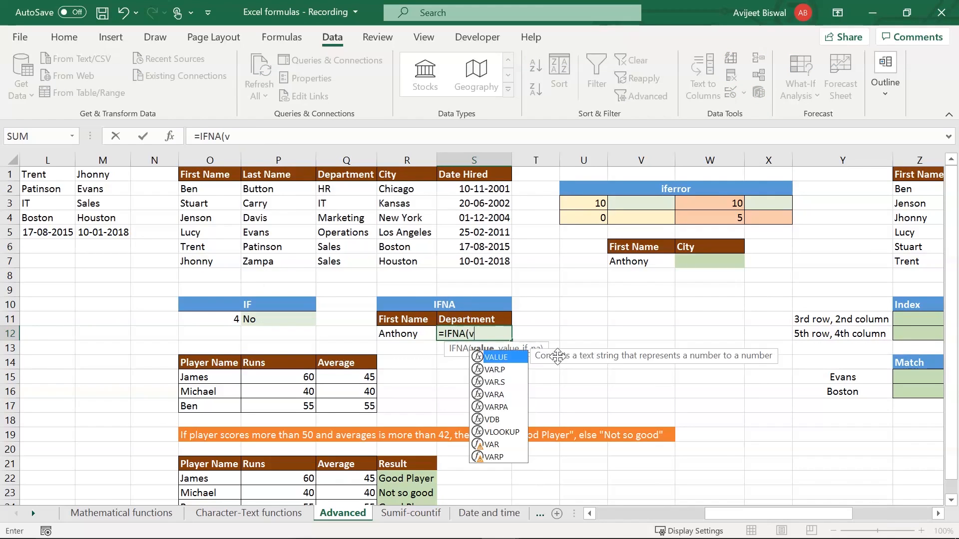
type("loo")
key("Tab")
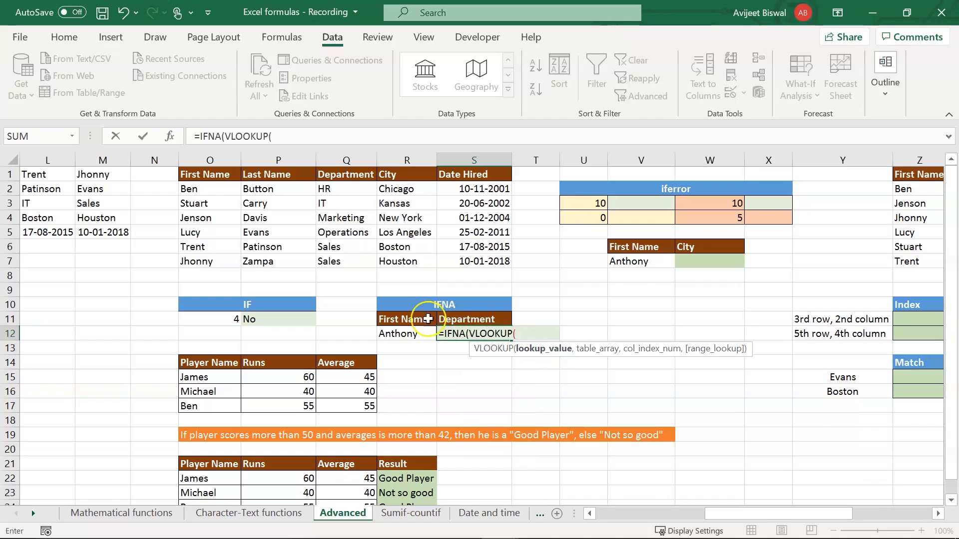
left_click(403, 334)
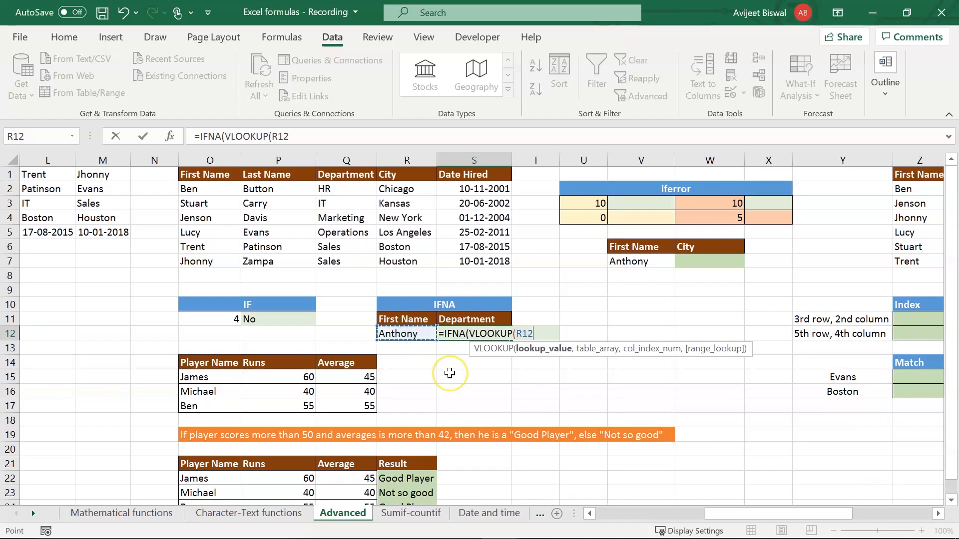
type(",")
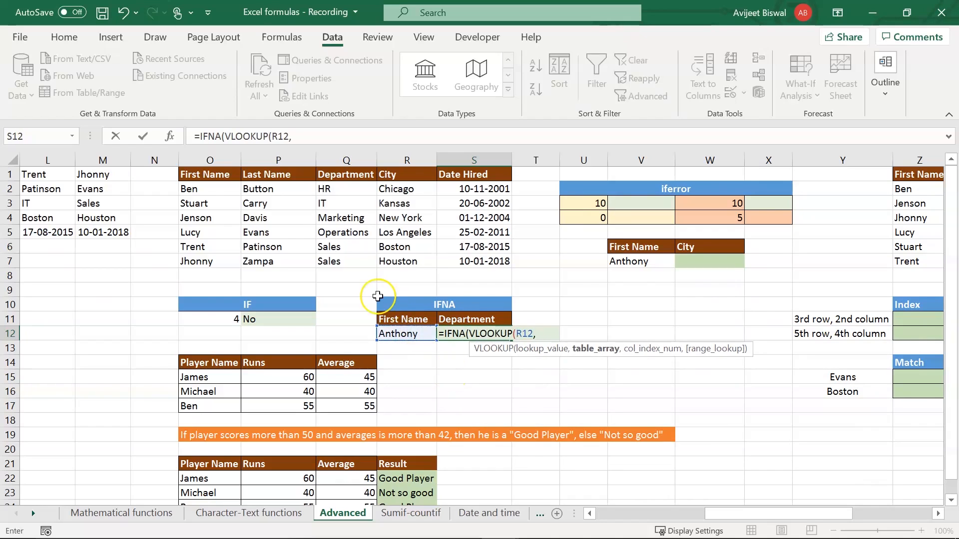
left_click_drag(205, 189, 472, 260)
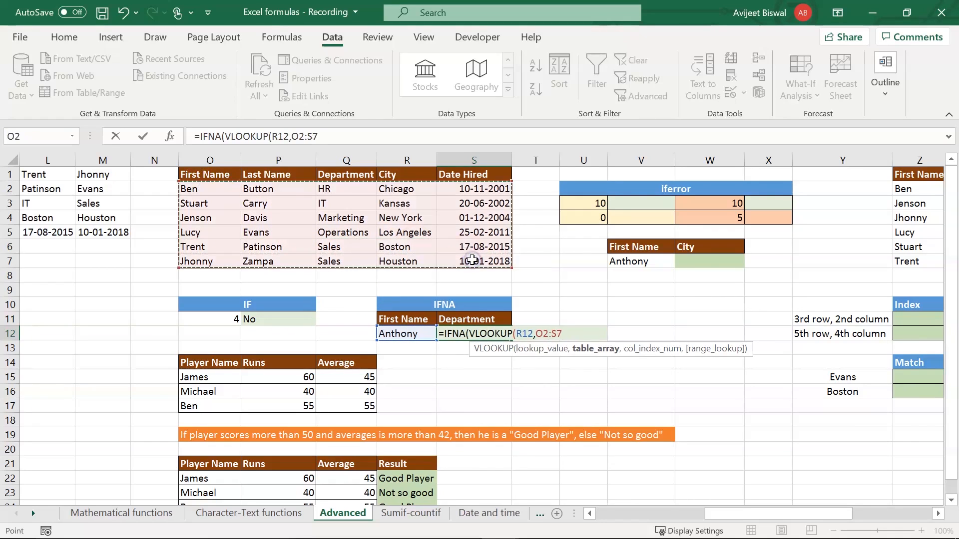
- Complete the S12 IFNA formula with VLOOKUP column index 3, range lookup 0, and the fallback text "Value not found"
type(",")
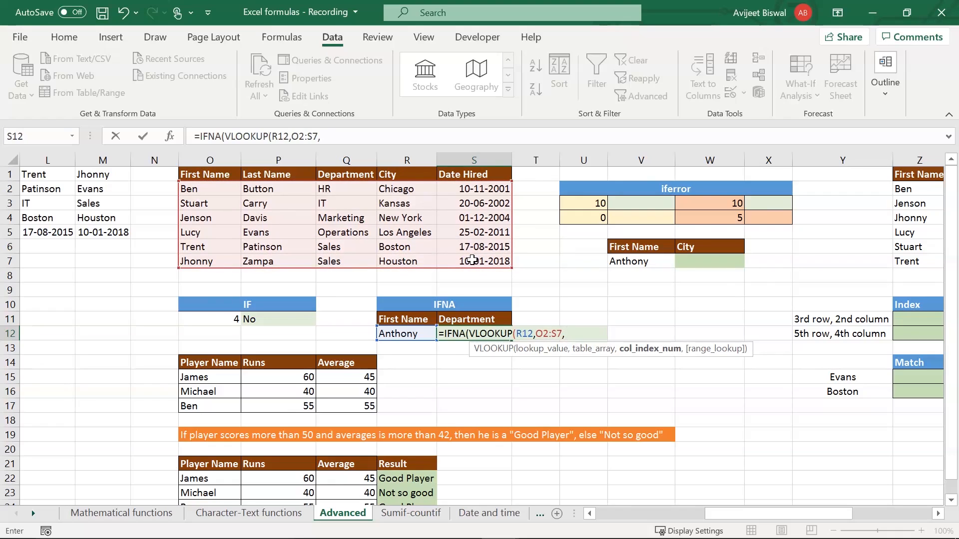
type(" 3,0")
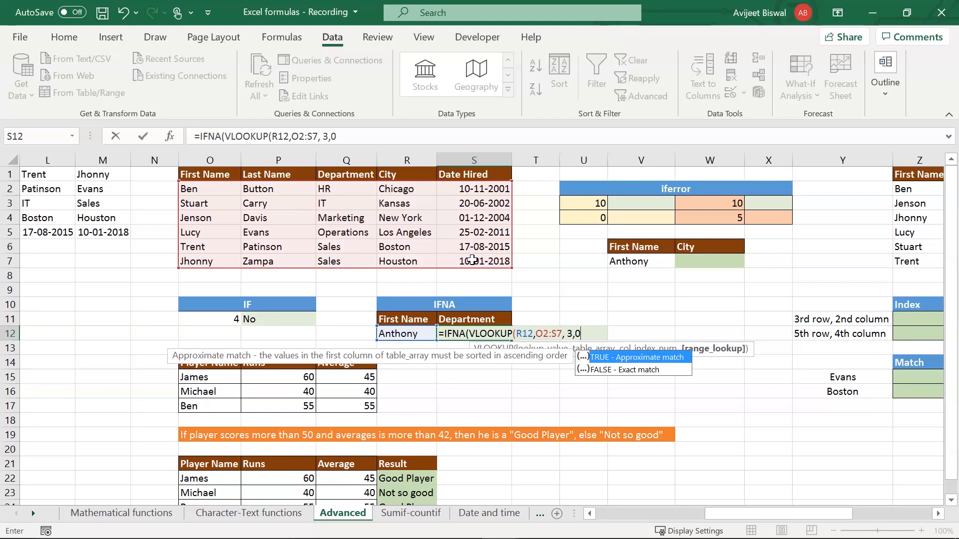
type("),")
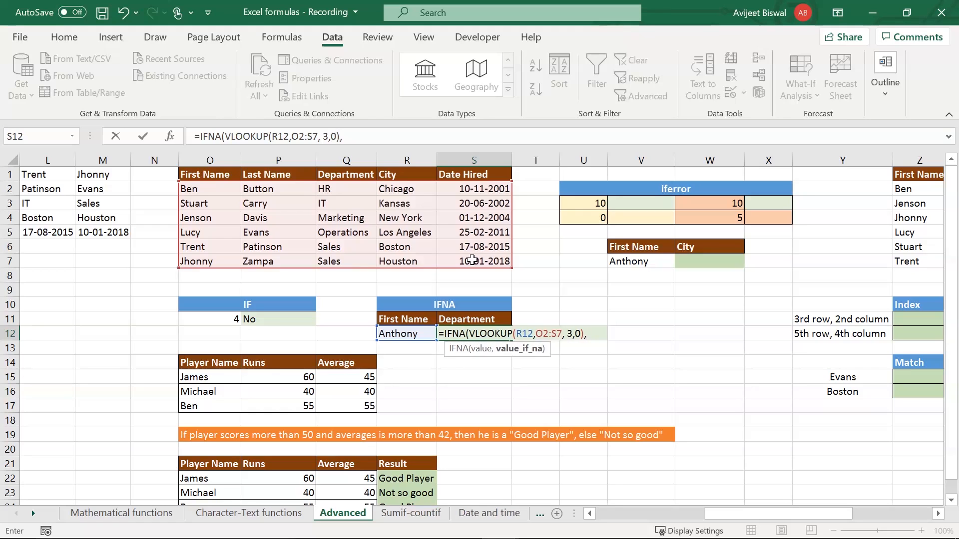
type("\"Val")
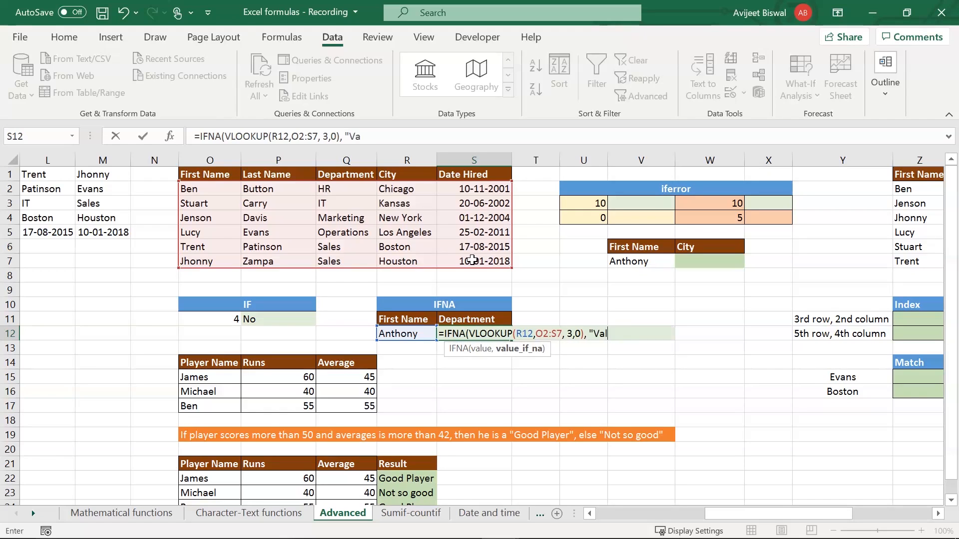
type("ue not fou")
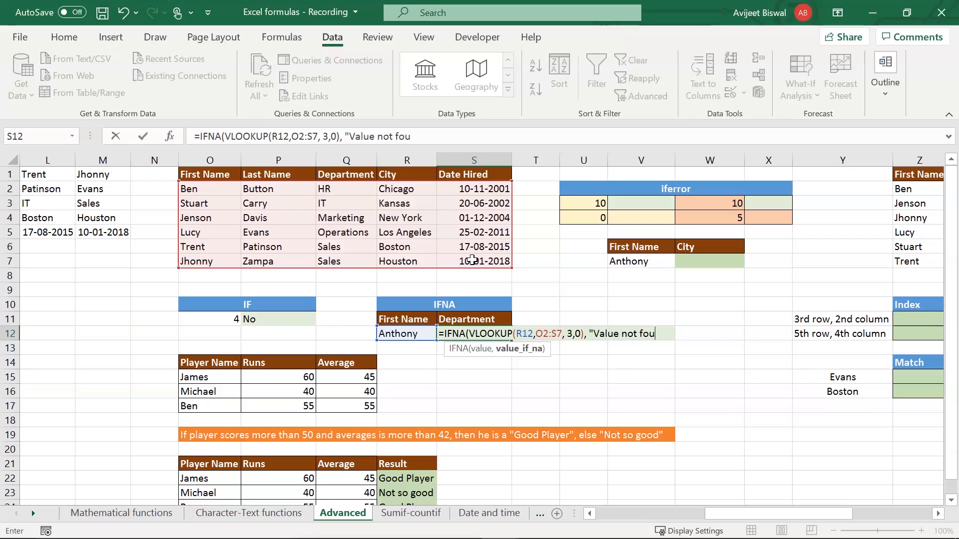
type("nd\")")
key("Return")
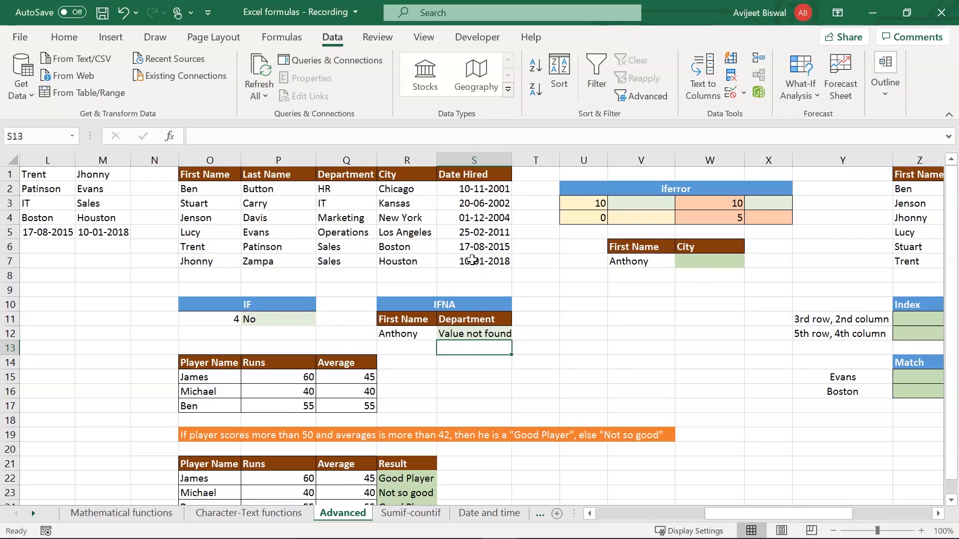
- Check the S12 formula result against the lookup name in R12 and the employee first names in O2:O7
left_click(452, 332)
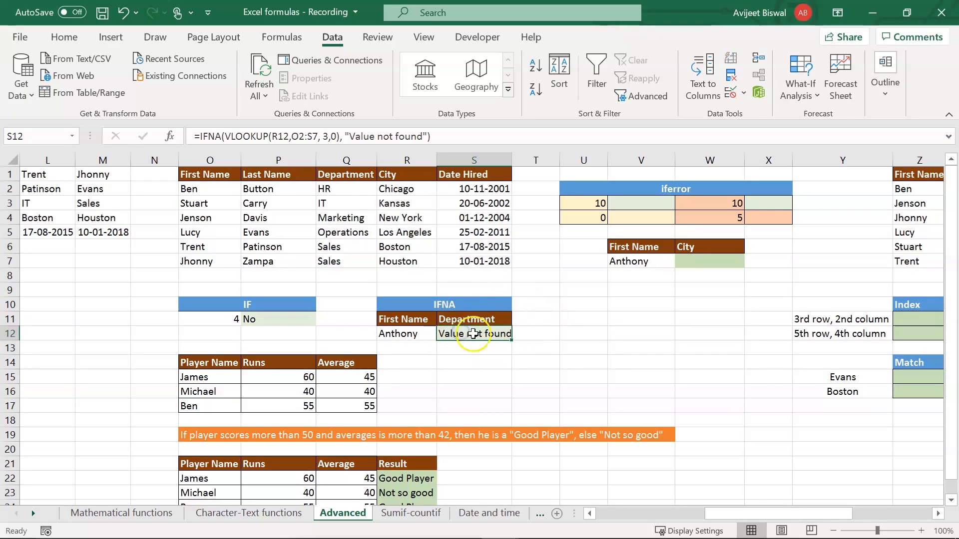
left_click(401, 336)
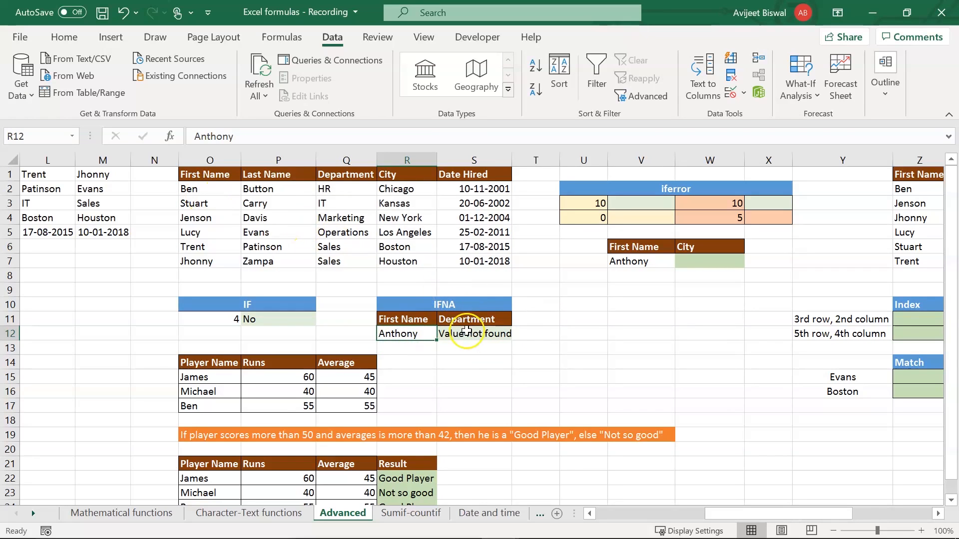
left_click_drag(204, 184, 203, 264)
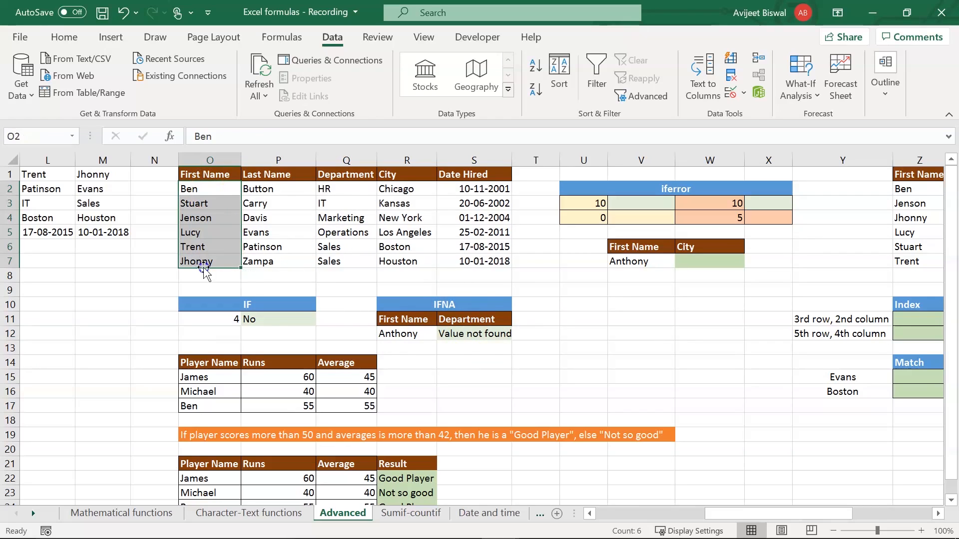
left_click(500, 334)
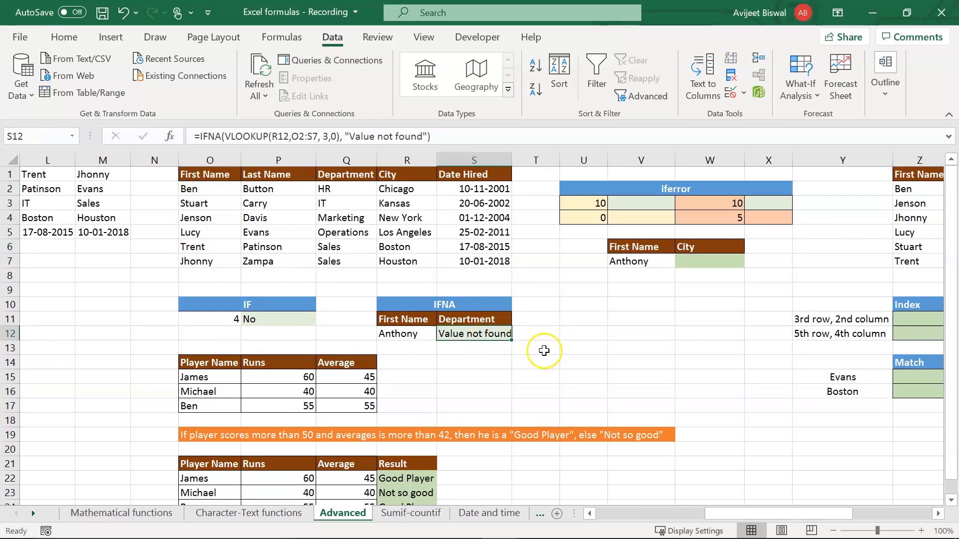
- Examine the iferror table's heading and cells, including the dividend in U3 and the divisor in U4
left_click(645, 212)
key("Right")
key("Right")
key("Right")
key("Up")
key("Up")
key("Left")
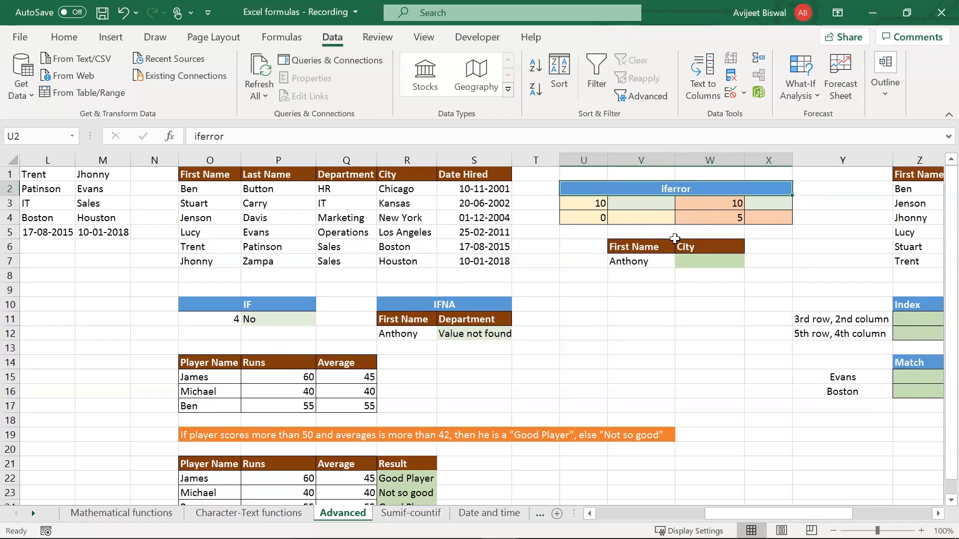
left_click(601, 202)
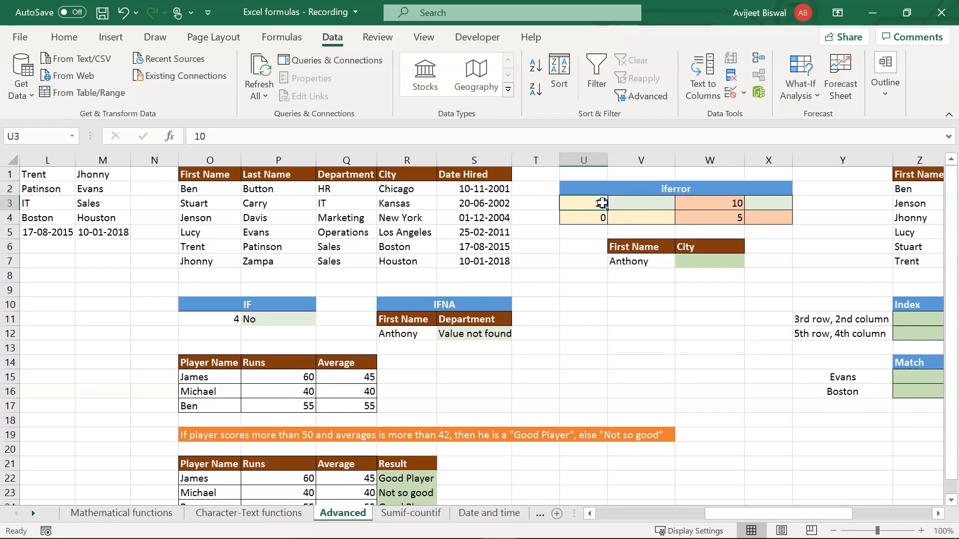
key("Down")
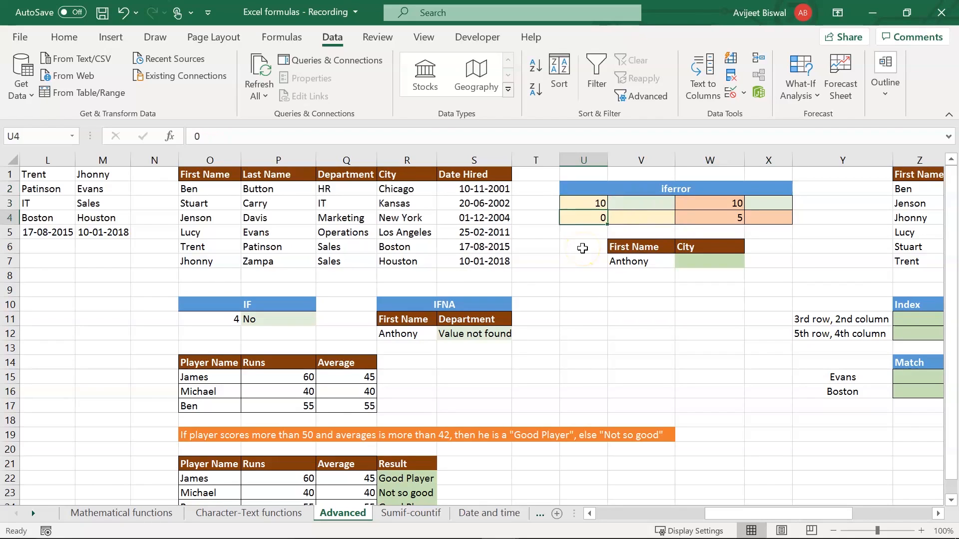
- Enter an IFERROR formula in V3 that divides U3 by U4 and returns "Cannot divide" on an error
left_click(650, 202)
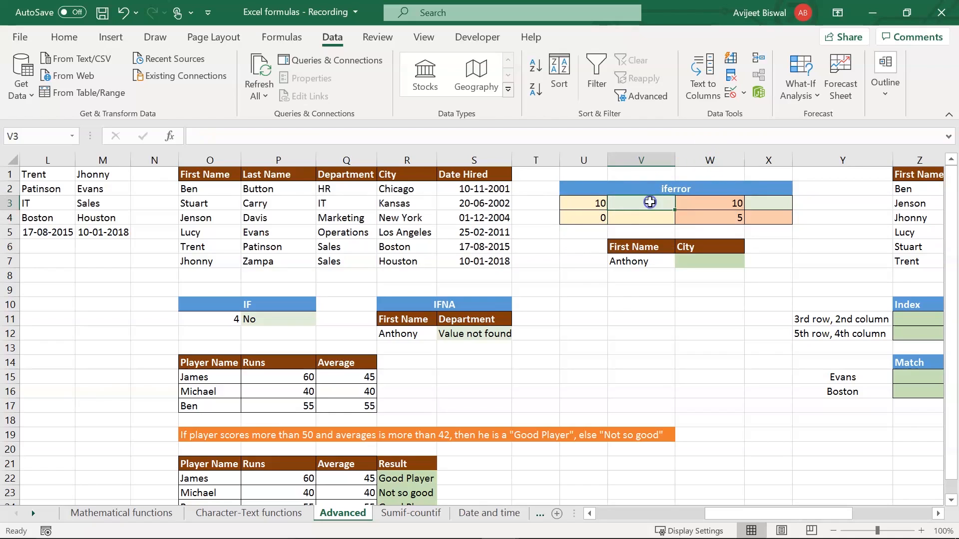
type("=if")
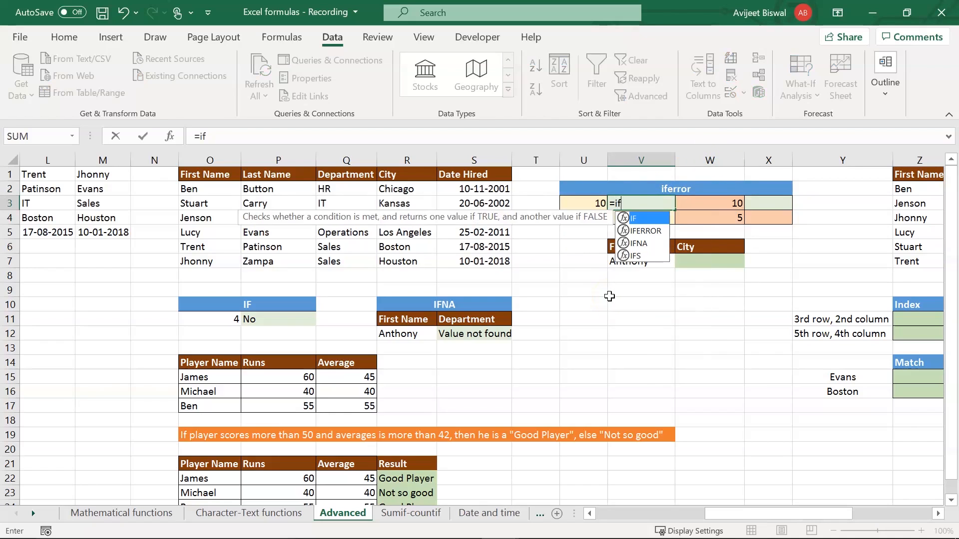
key("Down")
key("Tab")
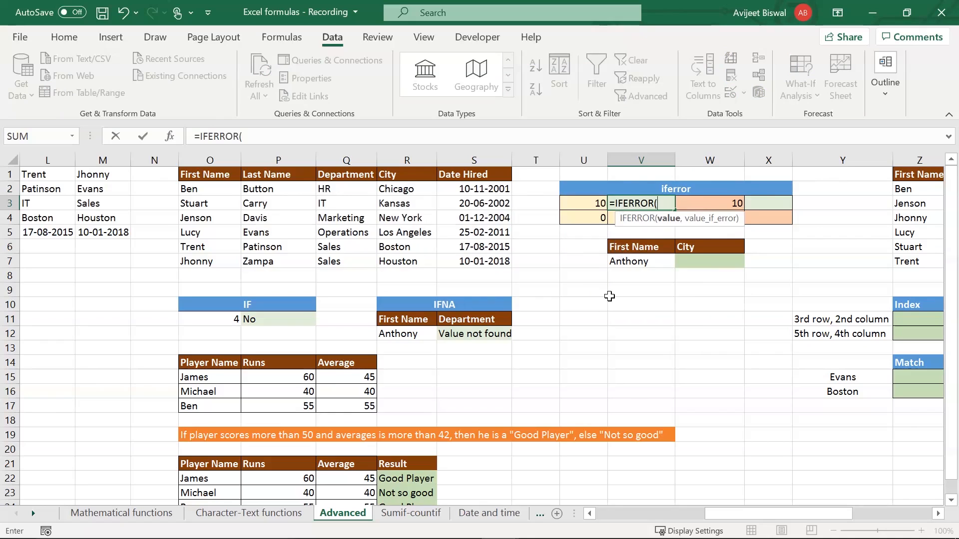
left_click(596, 203)
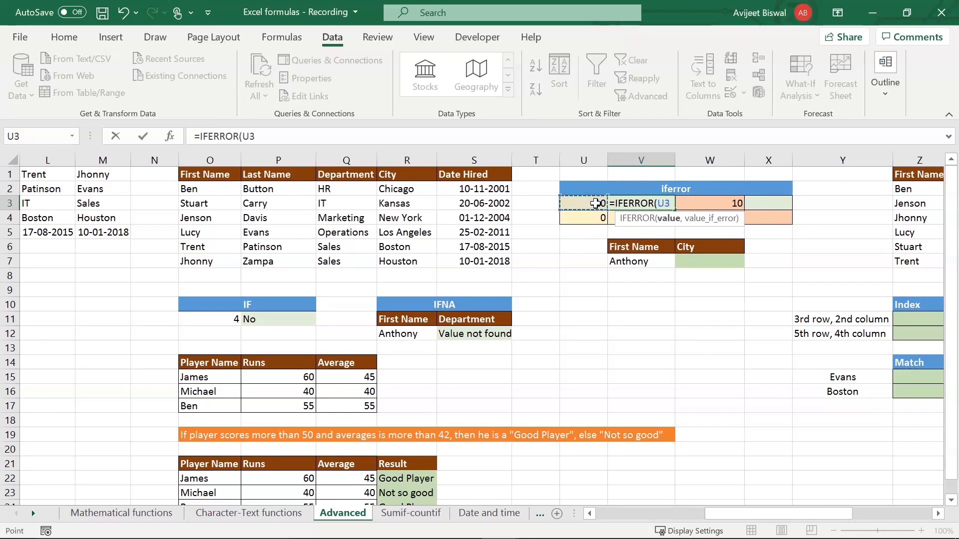
type("/")
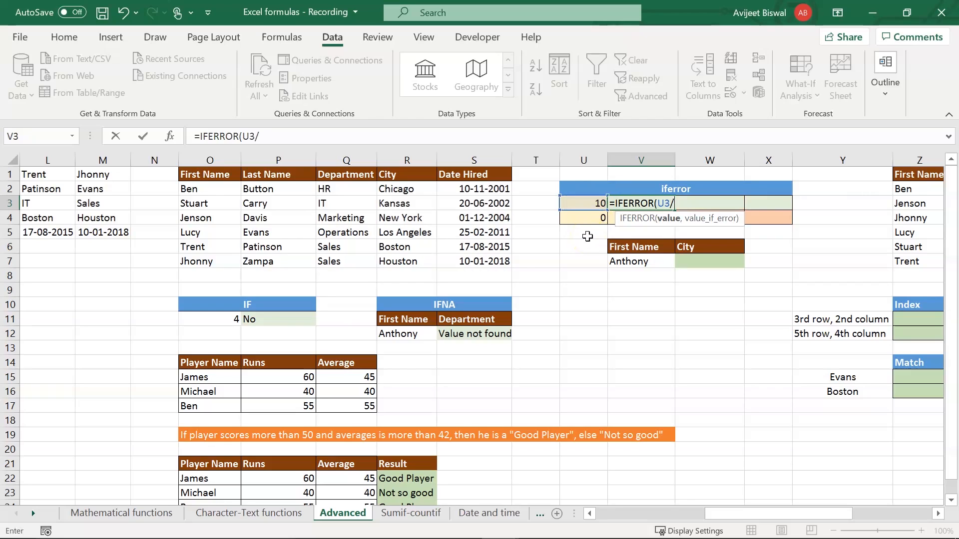
left_click(592, 216)
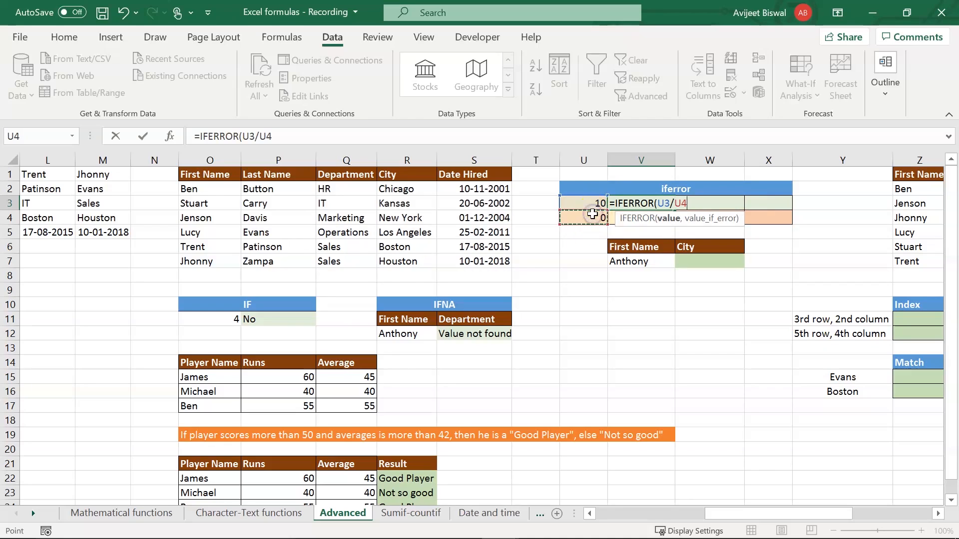
type(",")
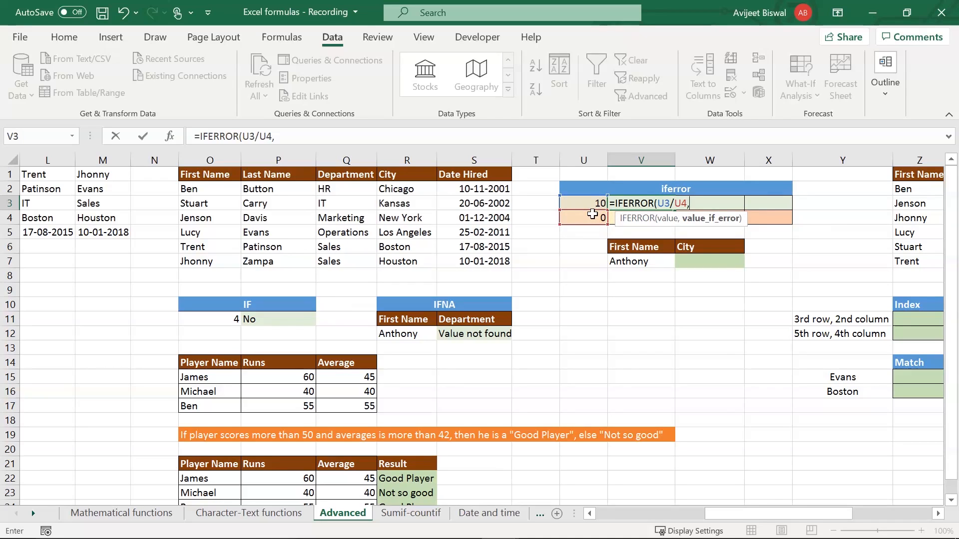
type("\"Cannot divide\")")
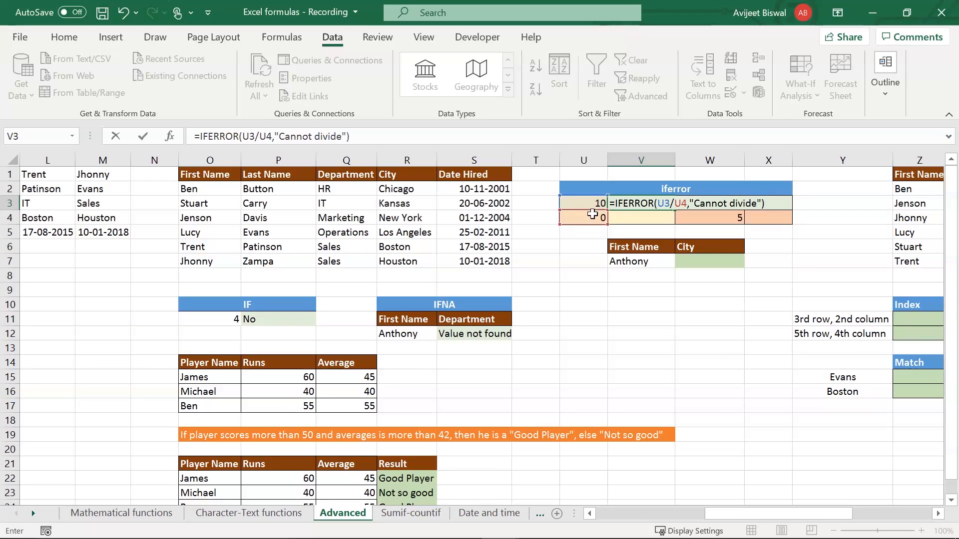
key("Return")
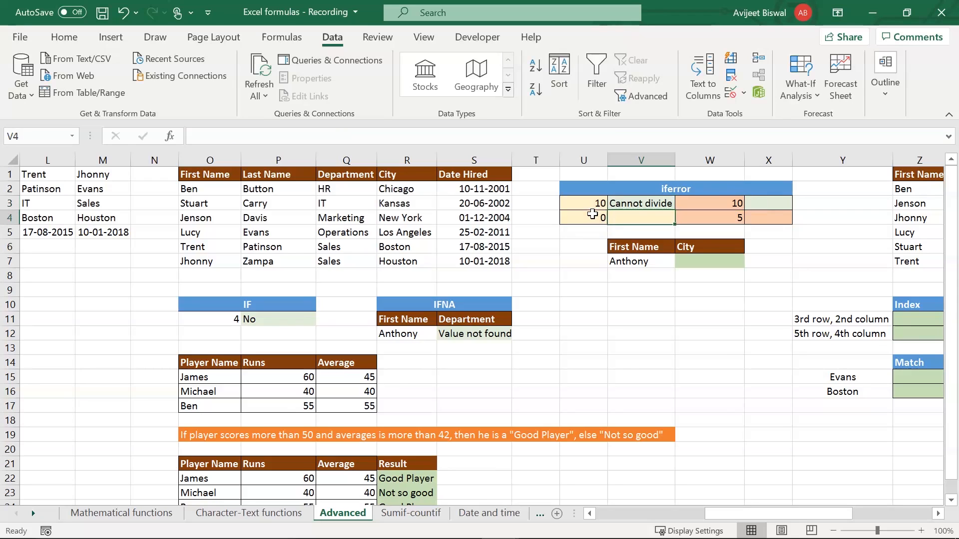
- Check the V3 IFERROR result against the dividend and divisor in U3 and U4
left_click(646, 201)
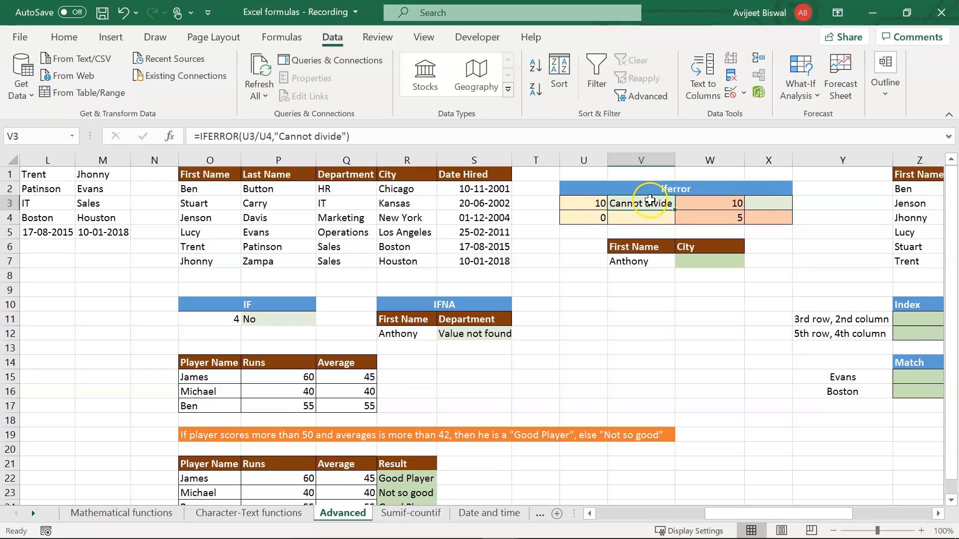
left_click(577, 205)
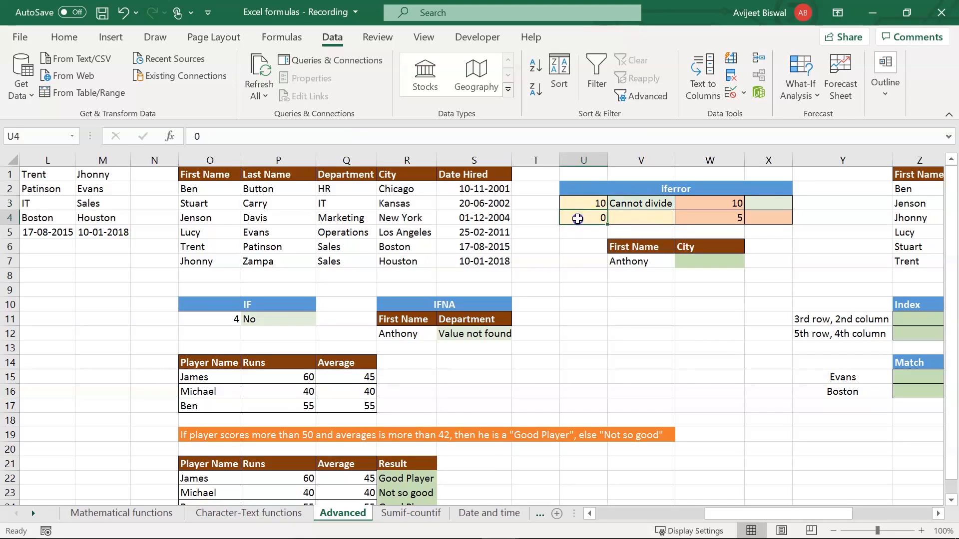
left_click(620, 204)
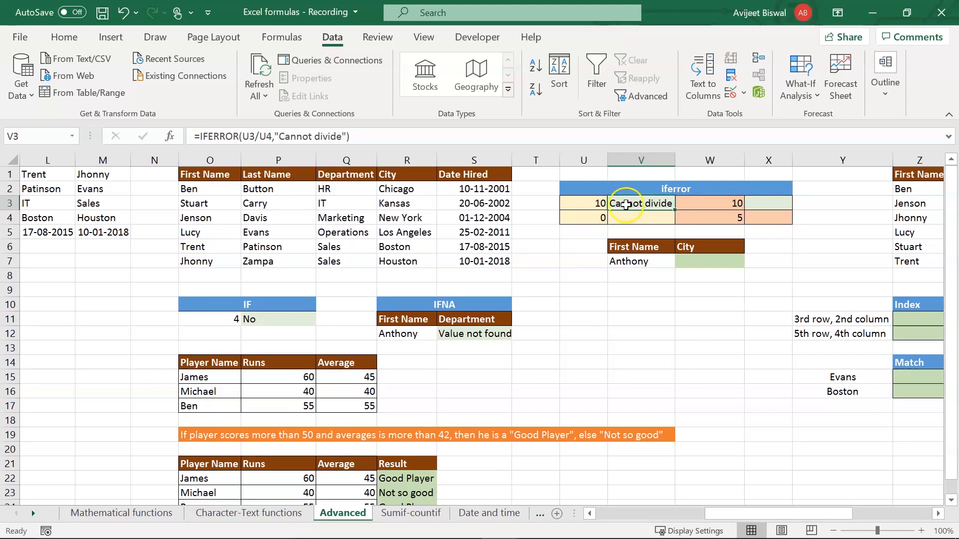
- Enter an IFERROR formula in X3 that divides W3 by W4, with "Cannot divide" as the error text
left_click(760, 205)
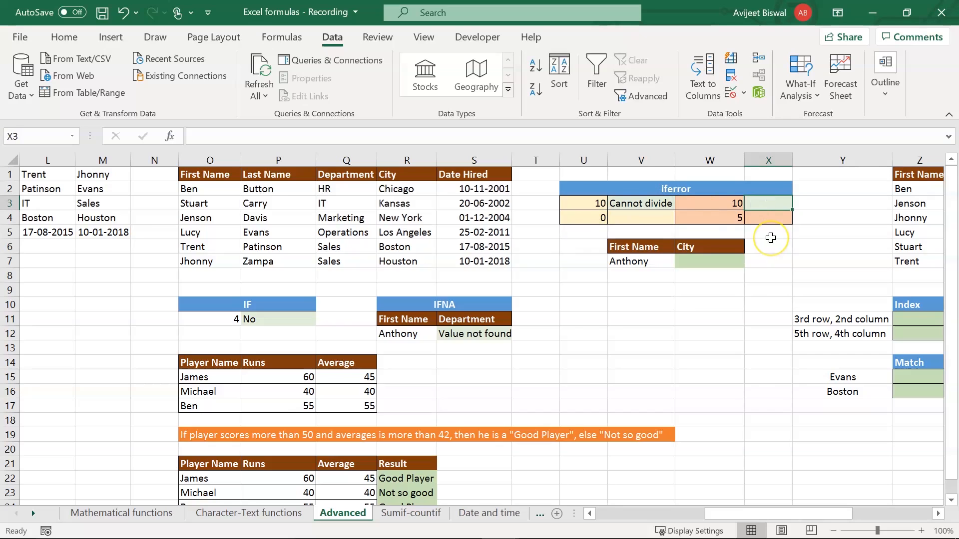
type("=i")
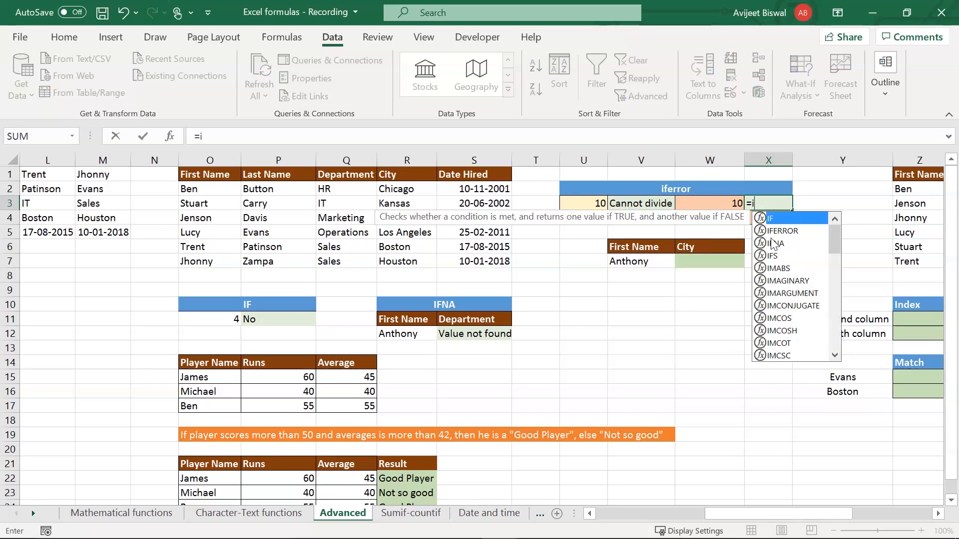
left_click(782, 231)
double_click(782, 231)
left_click(723, 202)
type("/")
left_click(721, 217)
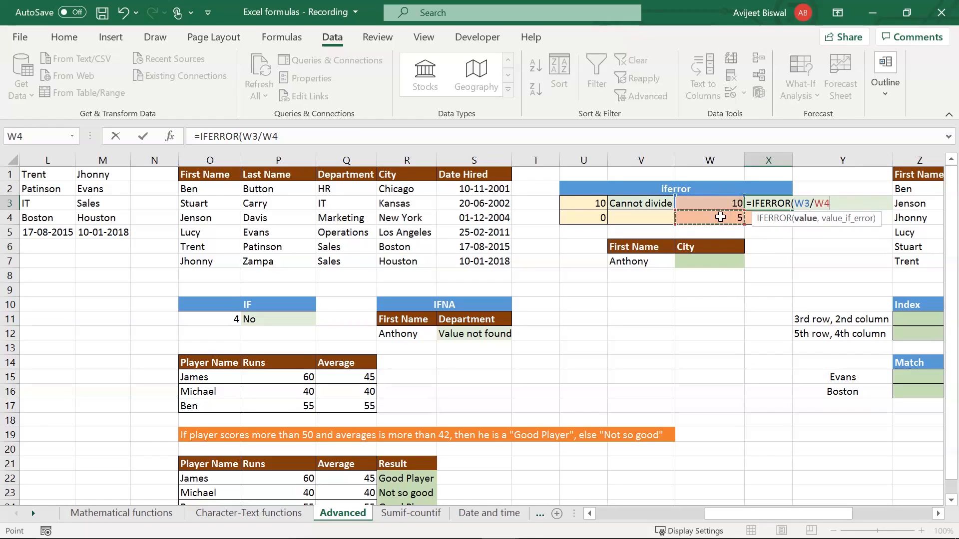
type(",")
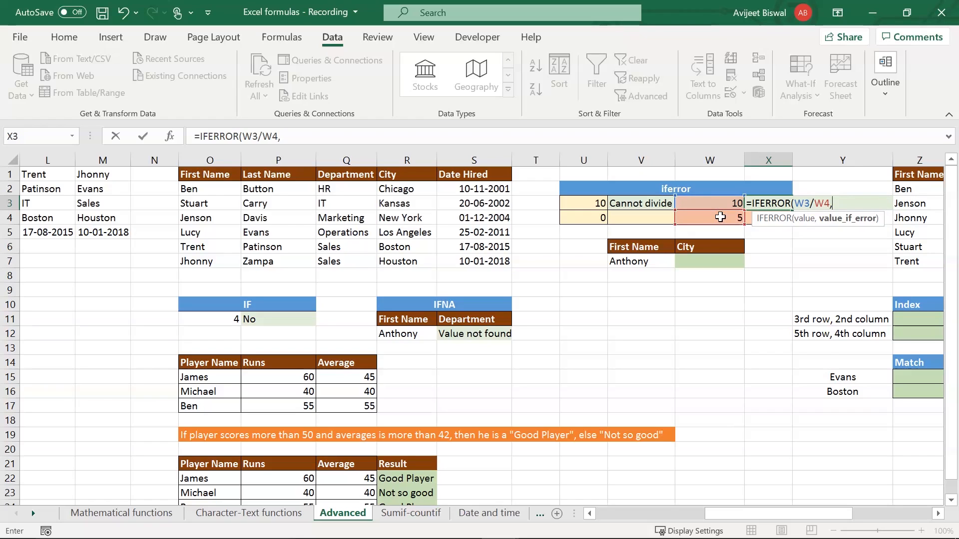
type("\"Cannot divide\")")
key("Return")
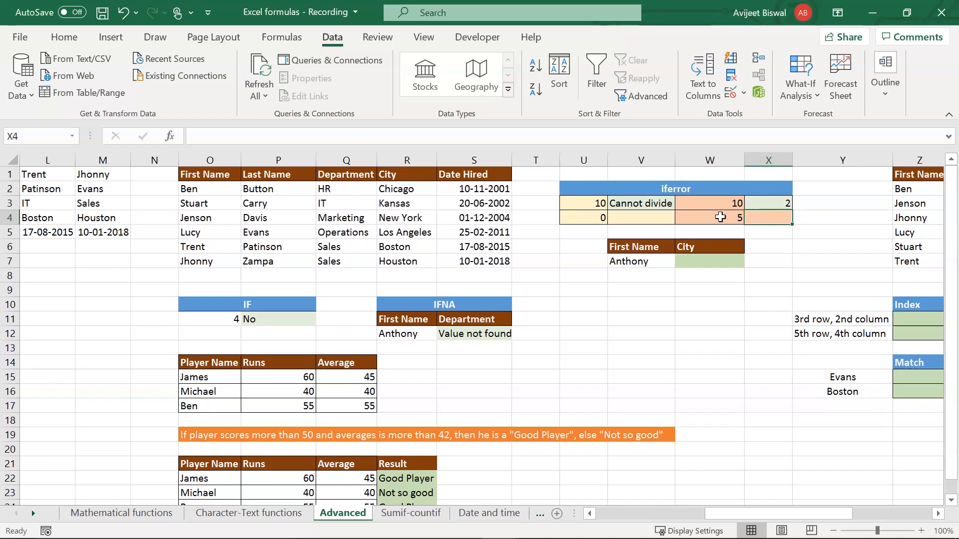
- Check the X3 IFERROR result against the numbers in W3 and W4
left_click(765, 203)
left_click(725, 204)
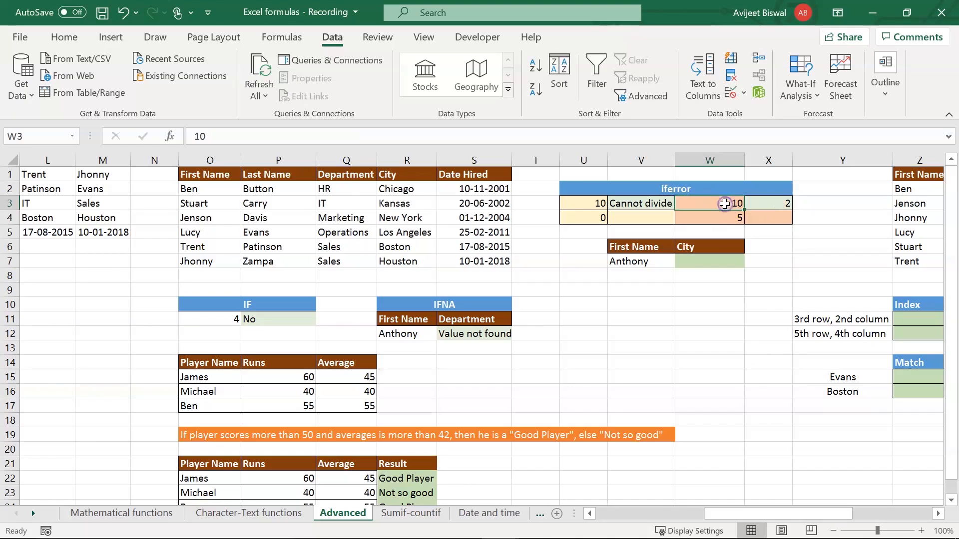
left_click(724, 218)
left_click(723, 203)
left_click(780, 202)
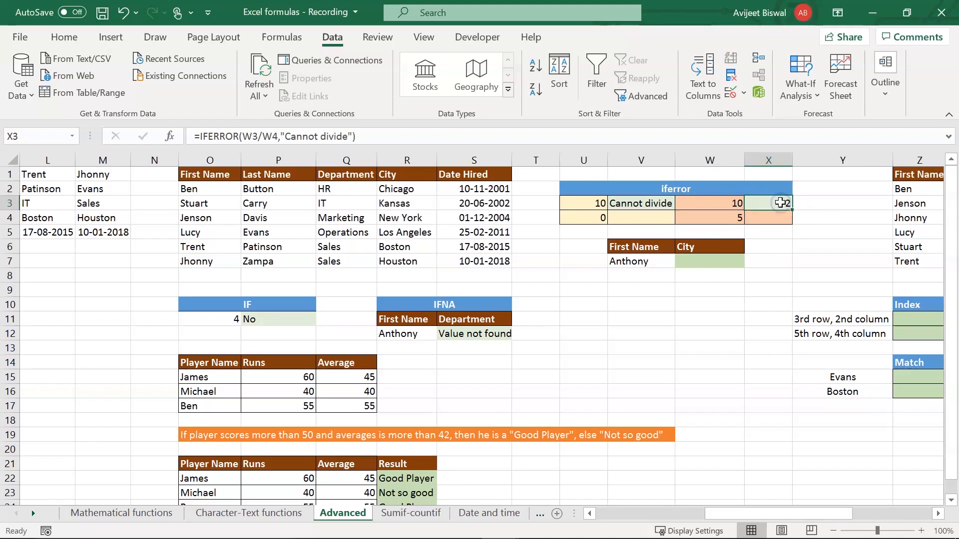
- Examine the empty City cell W7, its lookup name in V7, and the employee table O1:S7
left_click(705, 262)
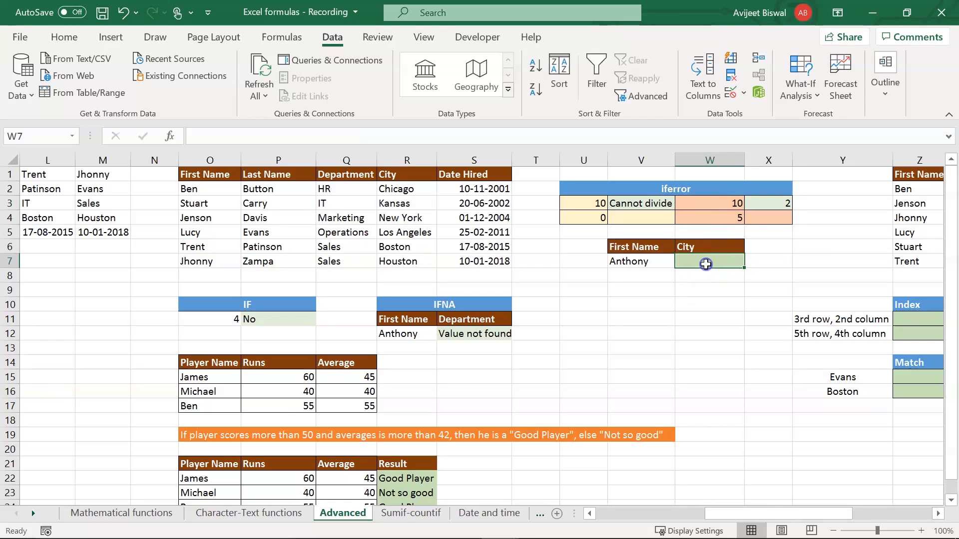
left_click(628, 262)
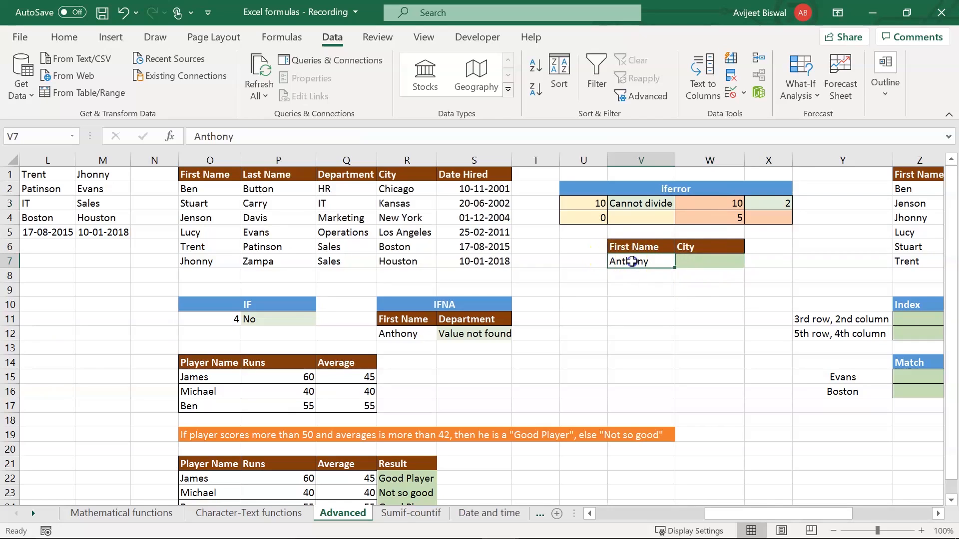
left_click_drag(191, 175, 505, 262)
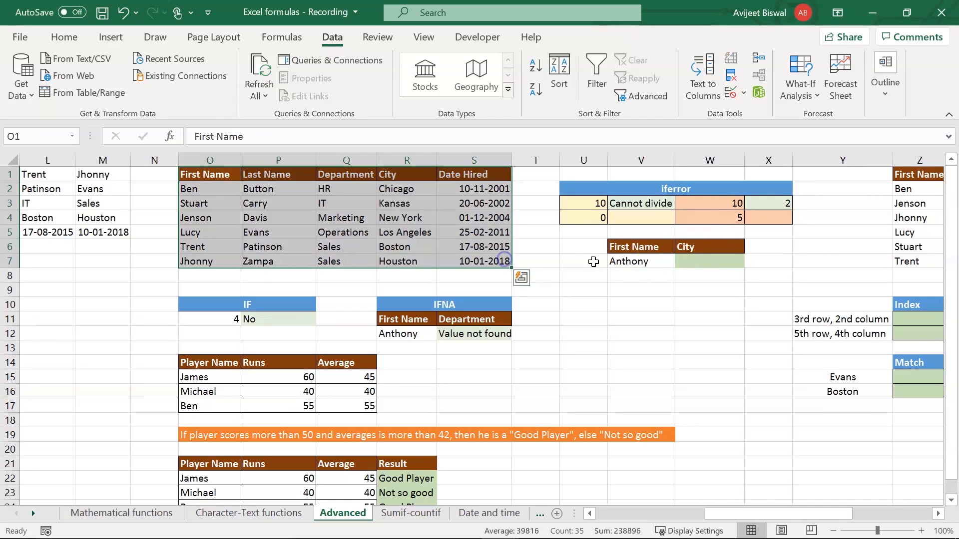
- Begin an IFERROR formula in City cell W7 around a VLOOKUP that uses V7 as the lookup value
left_click(659, 261)
left_click_drag(210, 174, 209, 260)
left_click(683, 265)
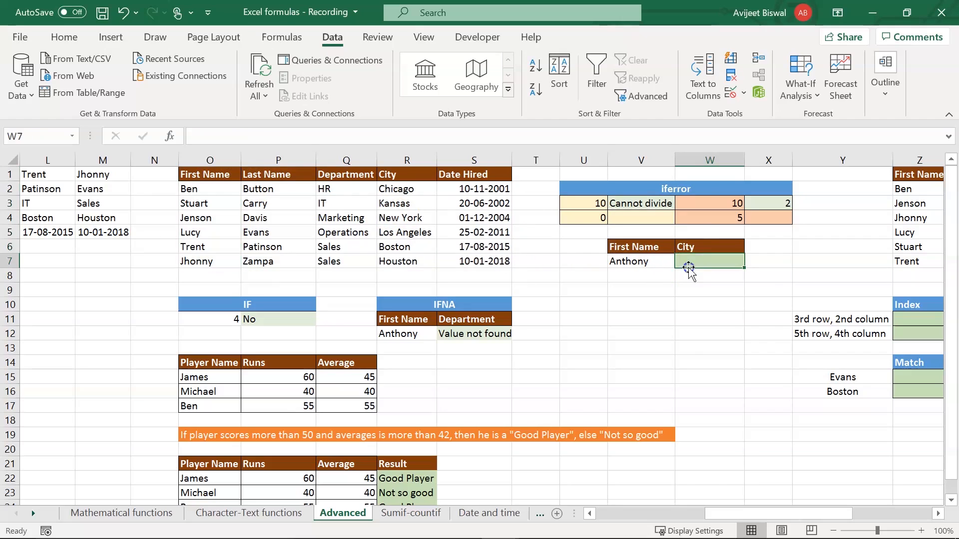
type("=iferr")
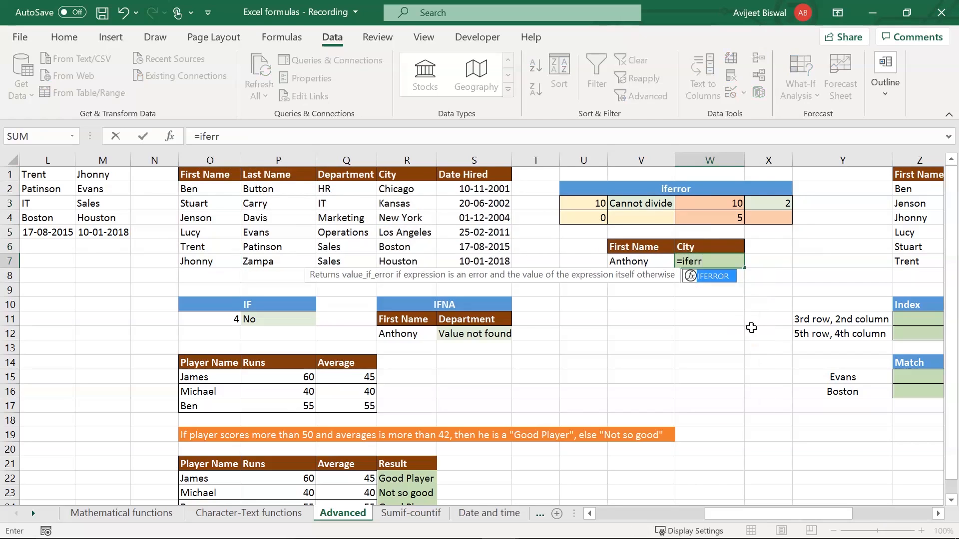
key("Tab")
type("vl")
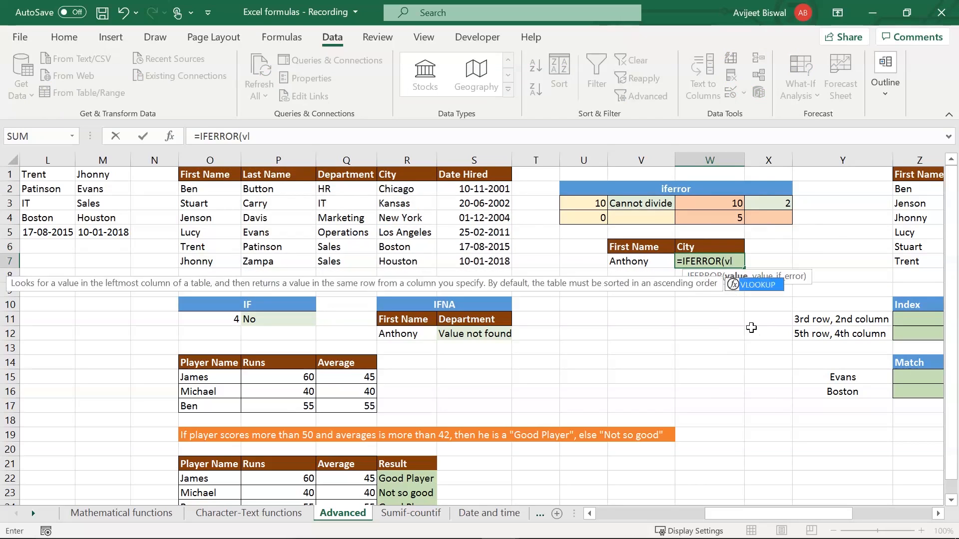
key("Tab")
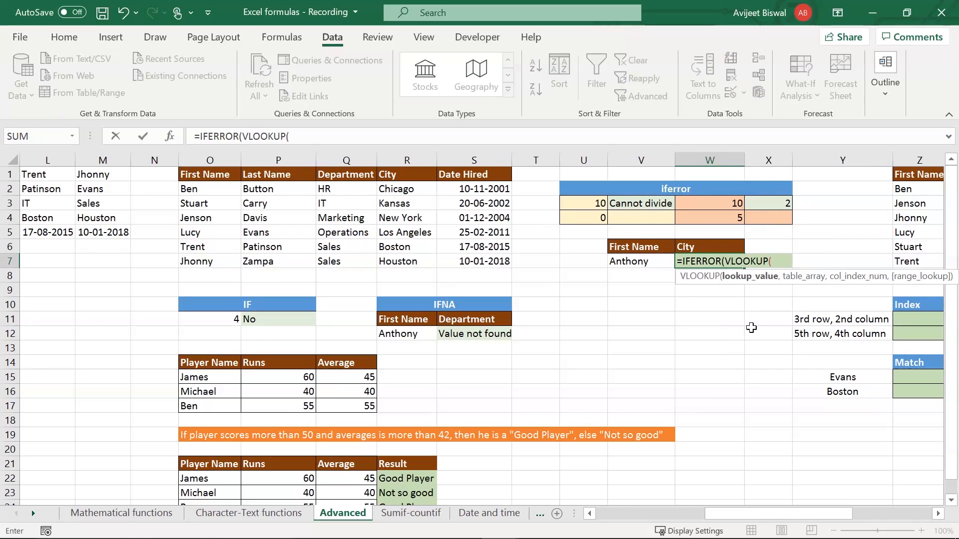
left_click(627, 267)
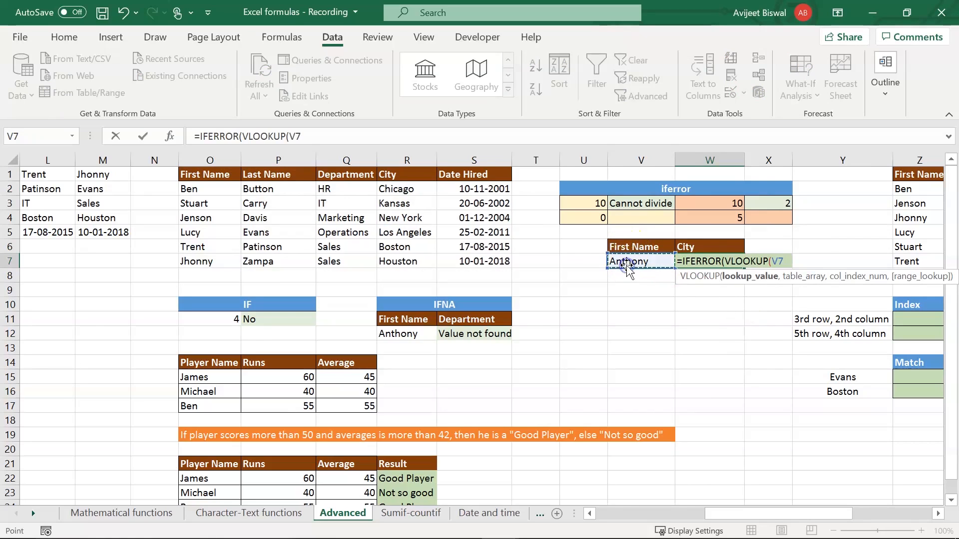
type(",")
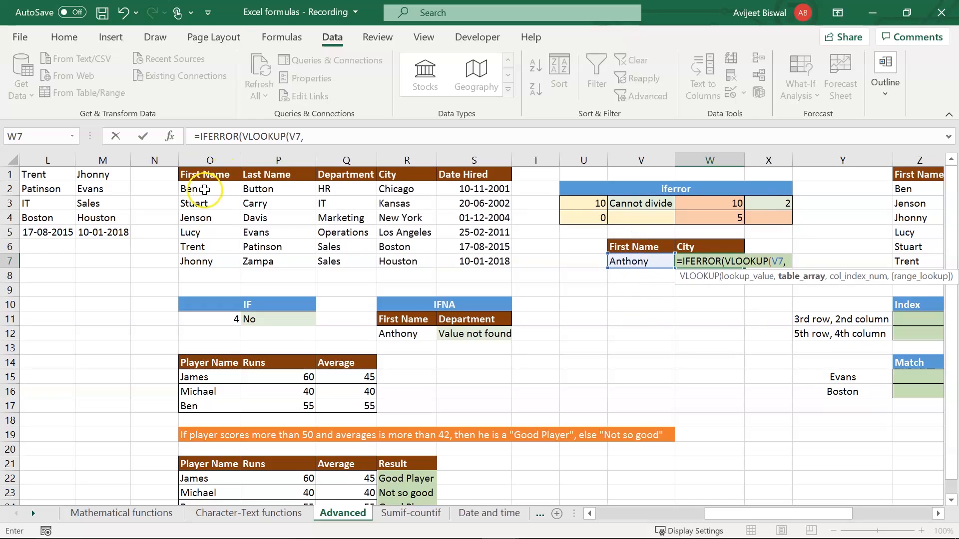
- Complete the W7 formula with table range O2:S7, column 4, exact match 0, and "City not found" as the error text
left_click_drag(193, 189, 485, 265)
type(",")
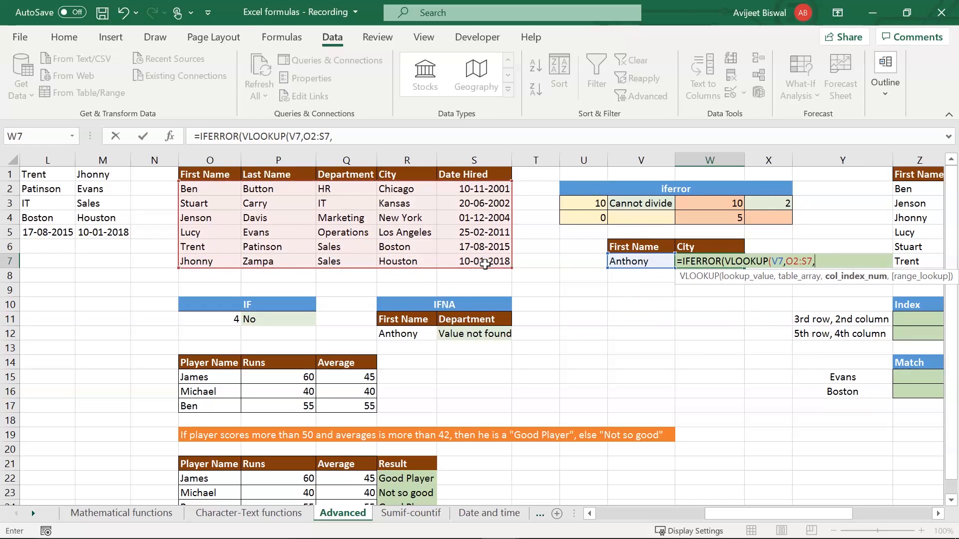
type("4,0")
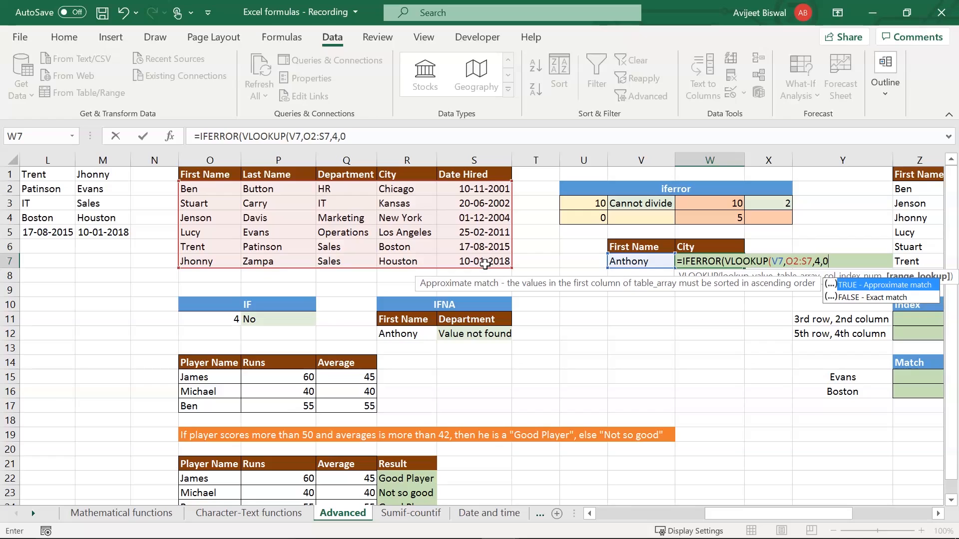
type("),")
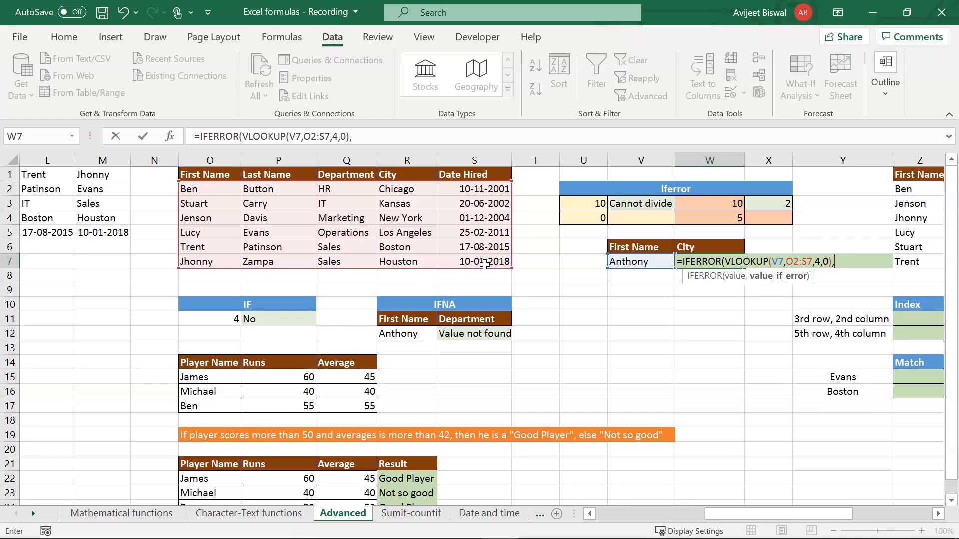
type("\"C")
type("ity n")
type("found\")")
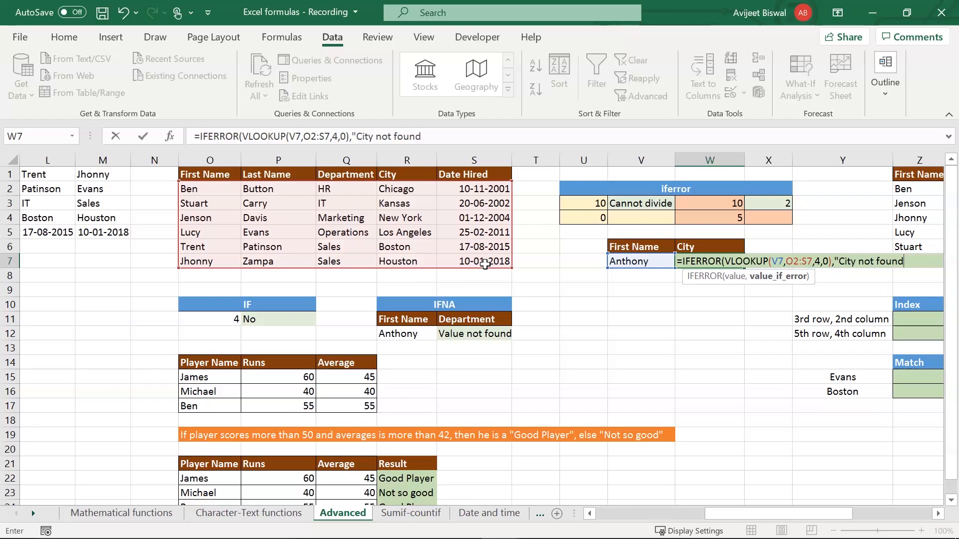
key("Return")
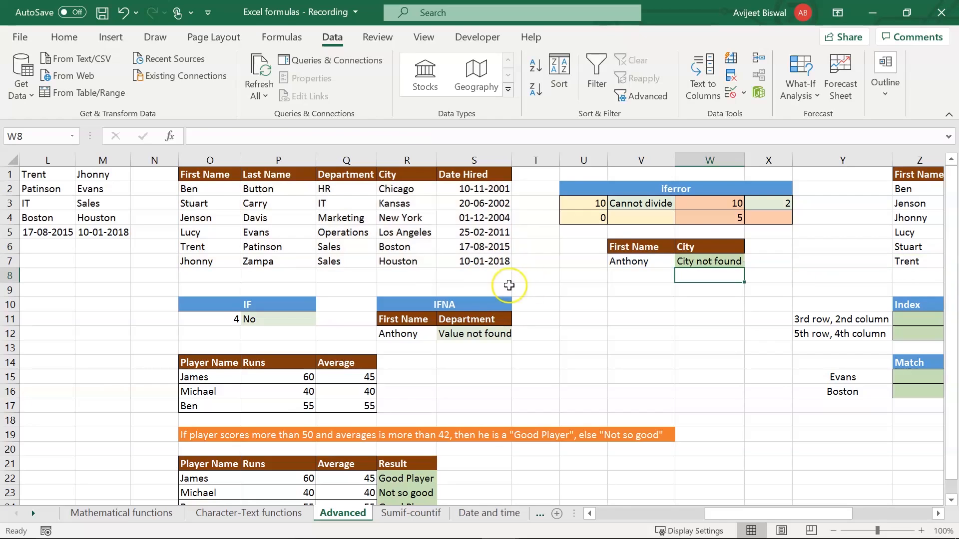
- Check the W7 IFERROR result by comparing the lookup name in V7 with the first names in O1:O7
left_click(621, 264)
left_click_drag(188, 179, 199, 262)
left_click(699, 270)
- Go to the Index section at Z10 and examine its heading and the empty result cell Z11
left_click(671, 314)
key("Right")
key("Right")
key("Right")
key("Right")
key("Right")
key("Right")
key("Right")
key("Right")
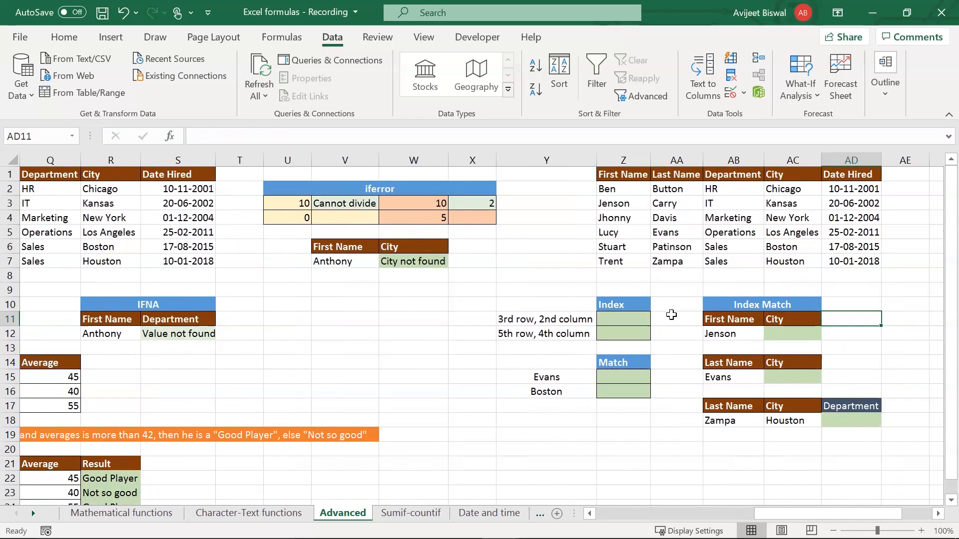
key("Left")
key("Left")
left_click(624, 302)
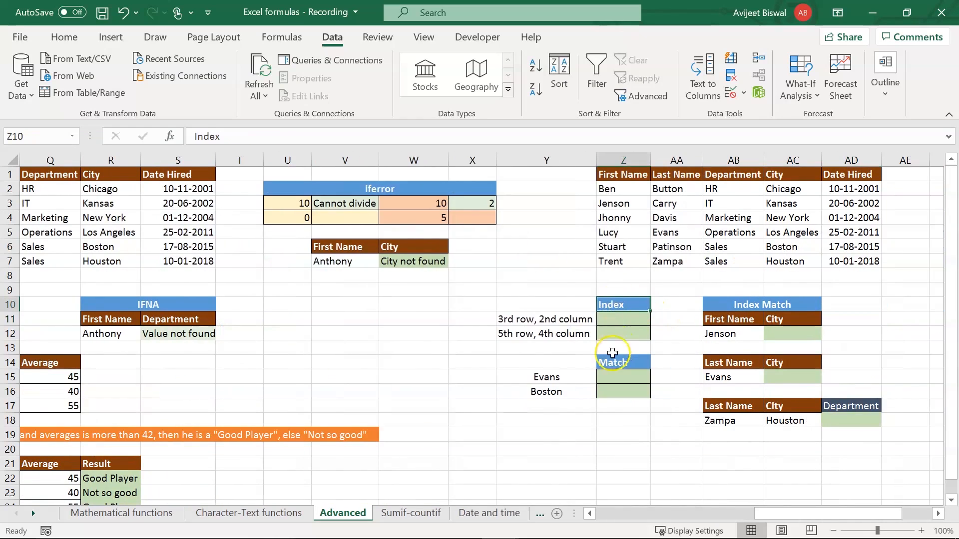
left_click(618, 318)
left_click(617, 305)
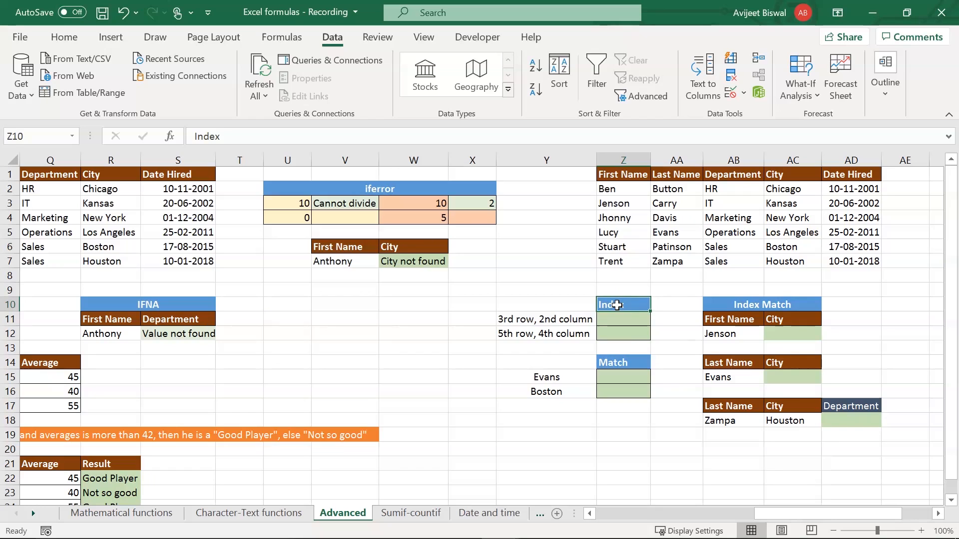
- Examine the "3rd row, 2nd column" request in Y11 against the rows and Last Name column of table Z1:AD7
left_click(577, 320)
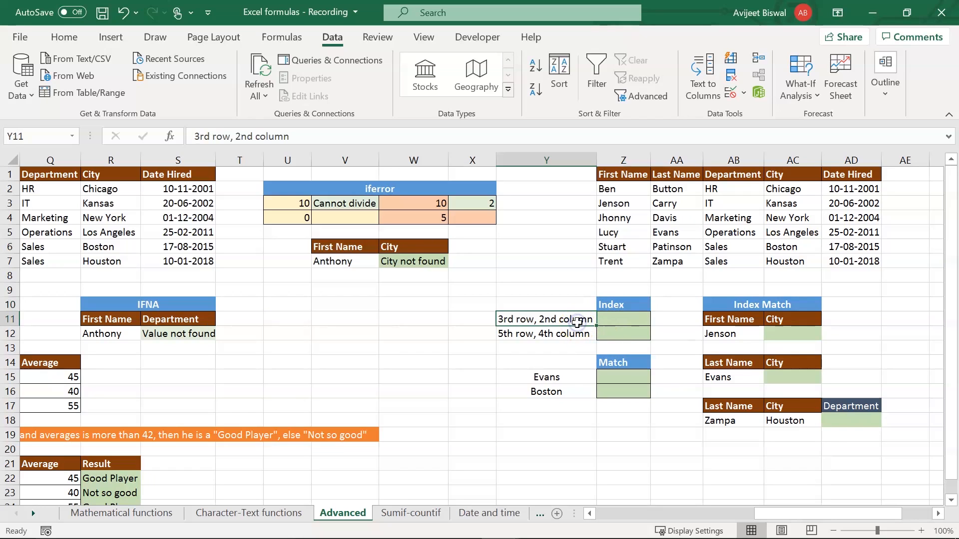
left_click_drag(619, 174, 854, 262)
left_click(528, 314)
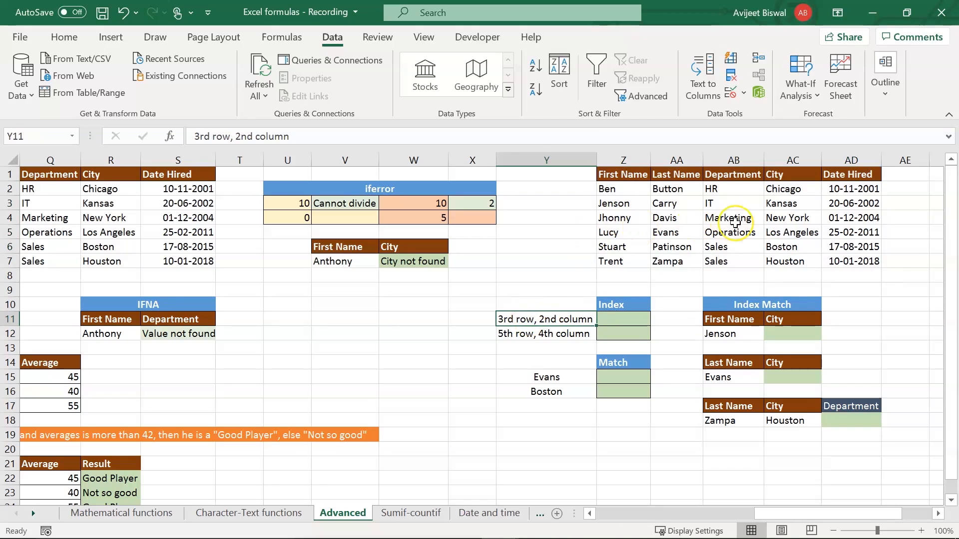
left_click(612, 203)
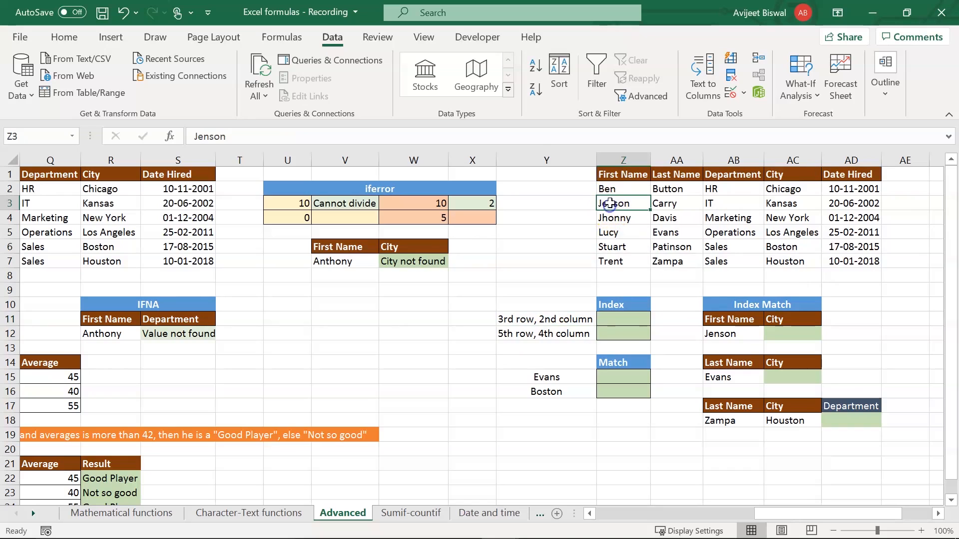
left_click_drag(611, 173, 849, 259)
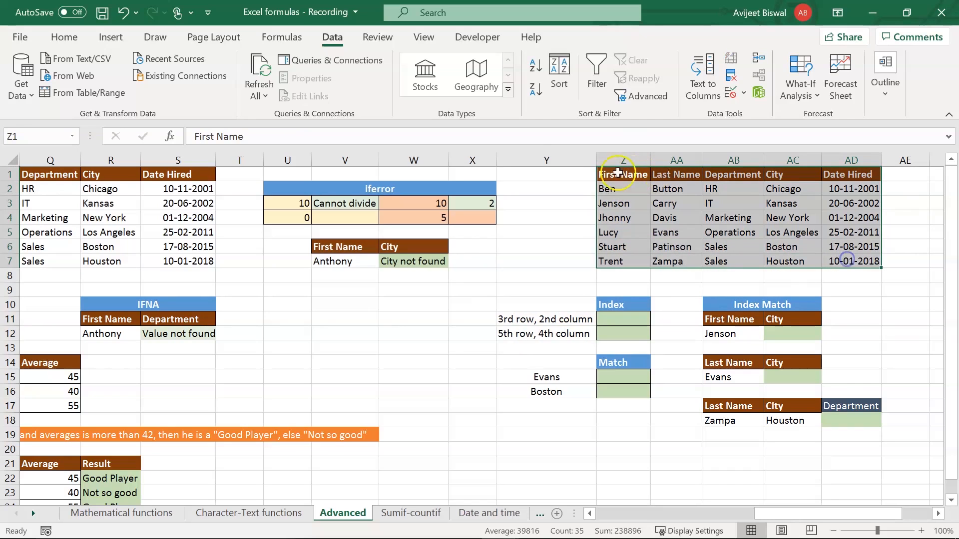
left_click(609, 204)
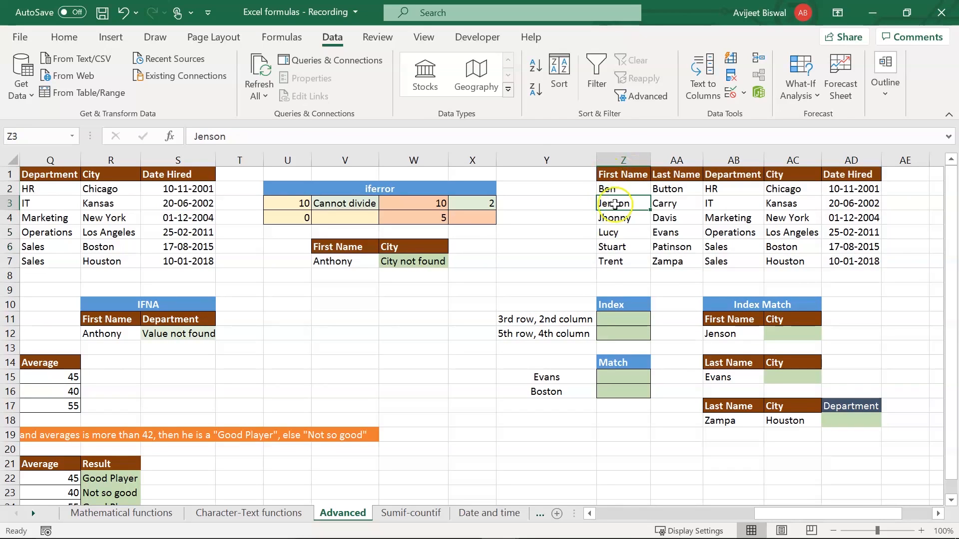
left_click_drag(664, 173, 668, 262)
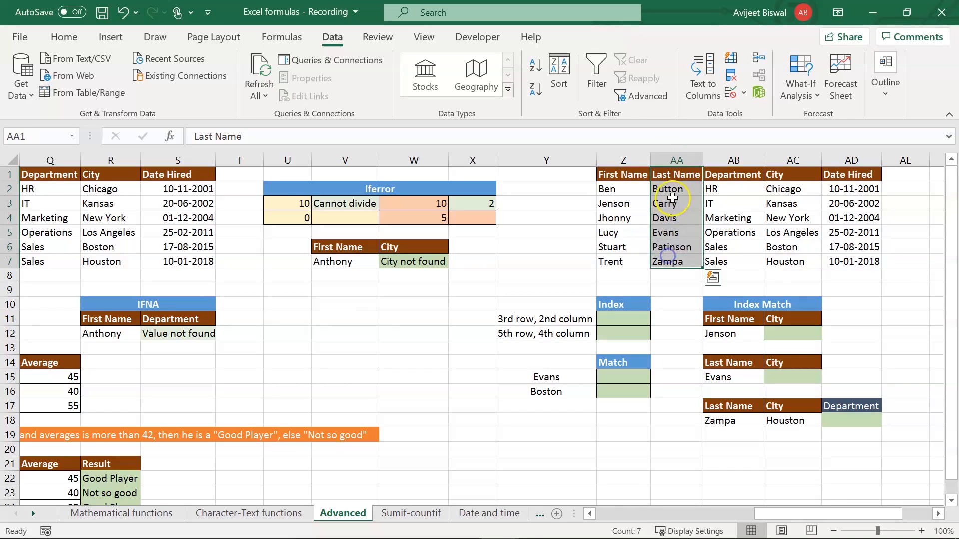
left_click(673, 203)
- Enter an INDEX formula in Z11 that returns row 3, column 2 of the range Z2:AC7
left_click(623, 319)
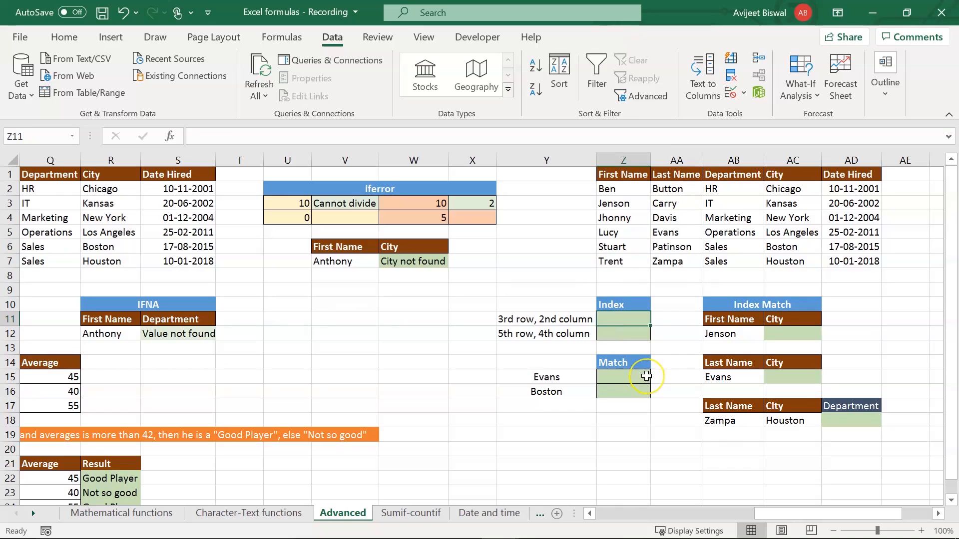
type("=in")
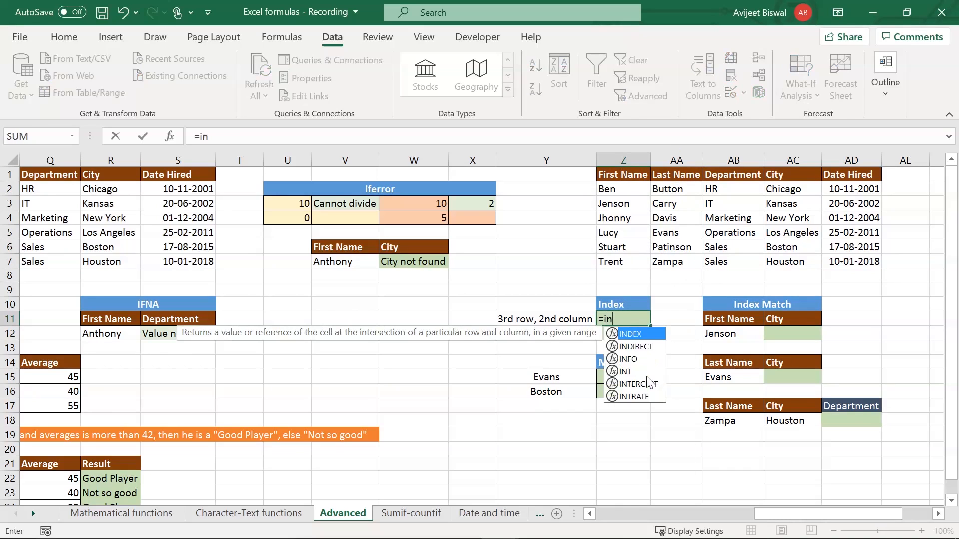
key("Tab")
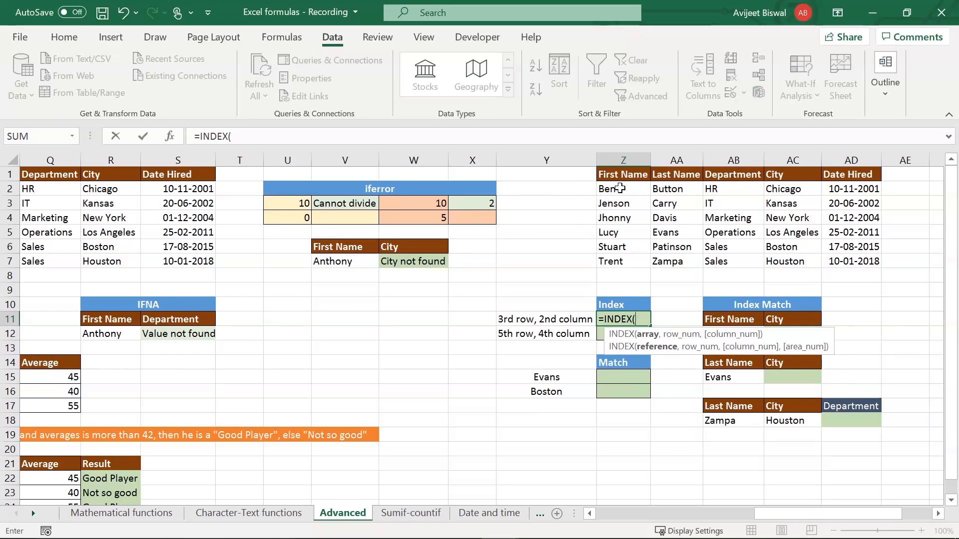
left_click_drag(620, 187, 773, 260)
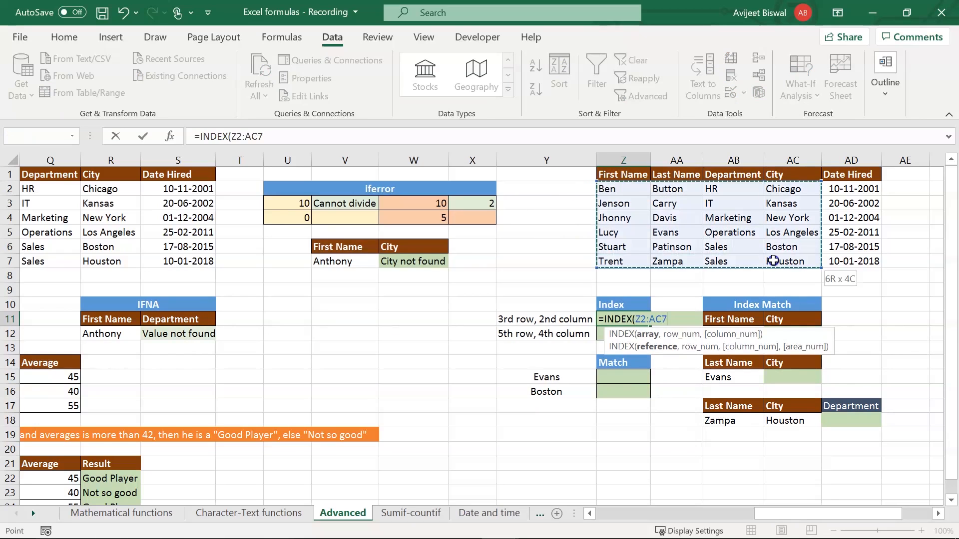
type(",")
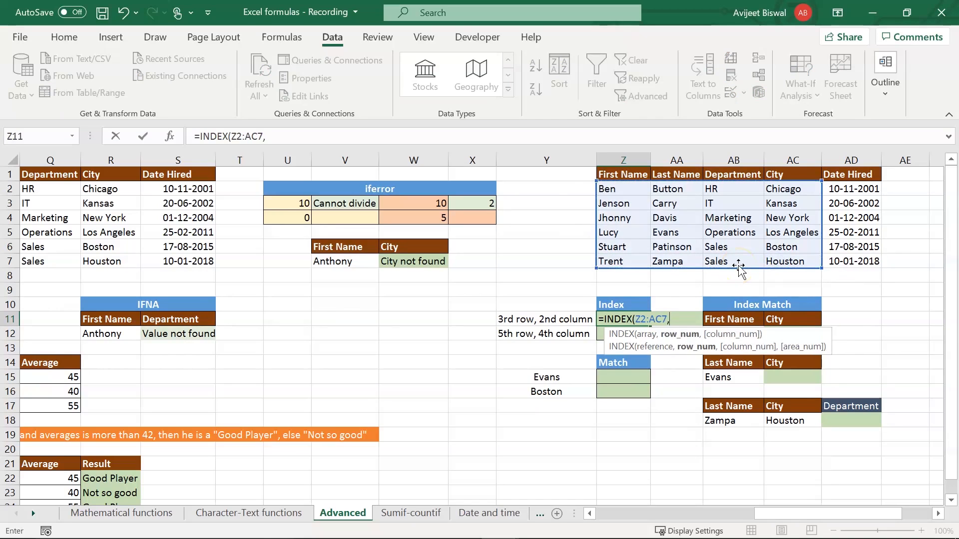
type("3,2)")
key("Return")
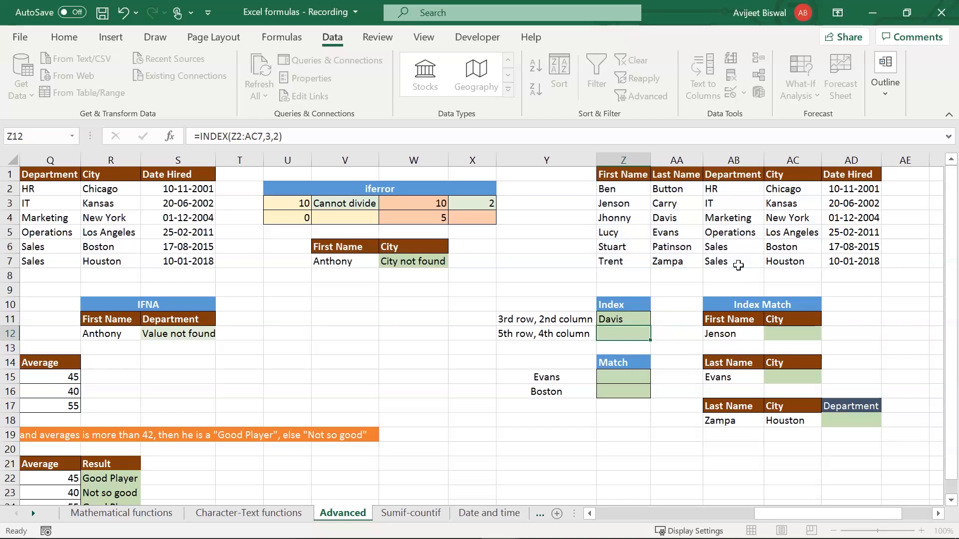
- Check the Z11 INDEX result by counting rows and columns from Z2 to cell AA4 in the employee table
left_click(627, 329)
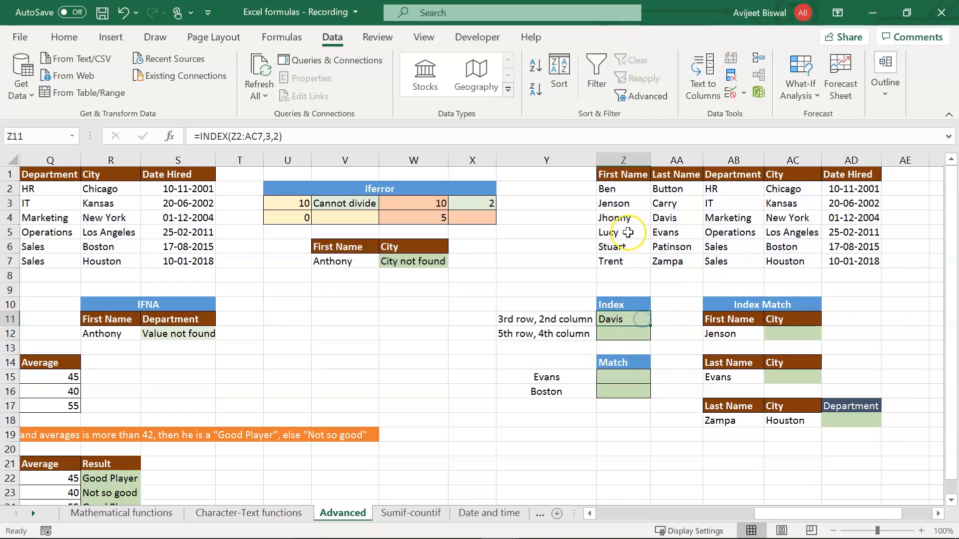
left_click(669, 214)
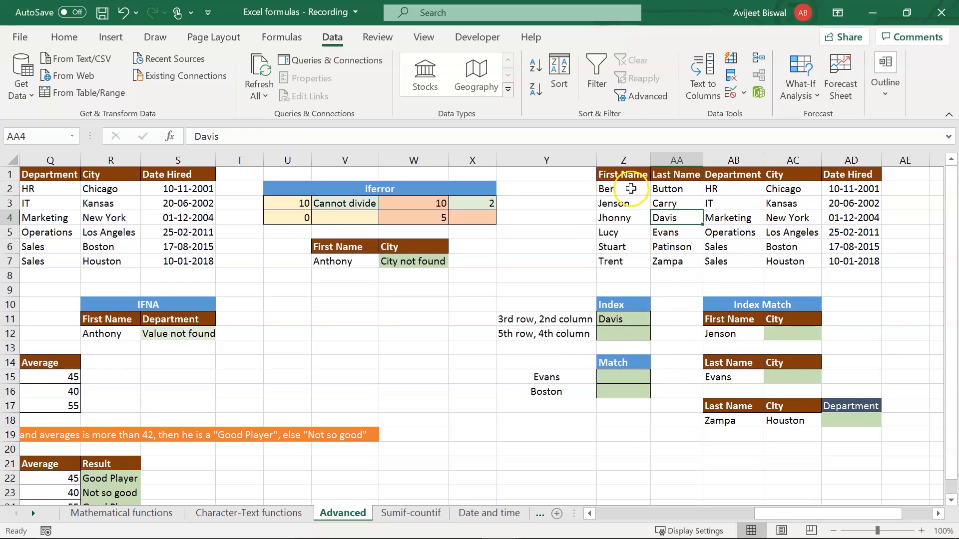
left_click_drag(613, 175, 838, 167)
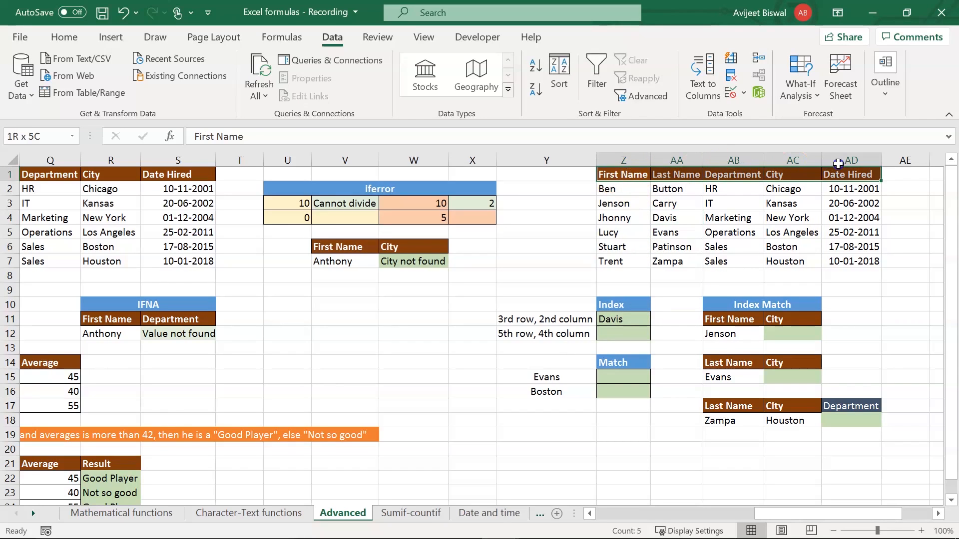
left_click(624, 188)
left_click_drag(624, 188, 779, 260)
left_click(620, 190)
left_click(620, 203)
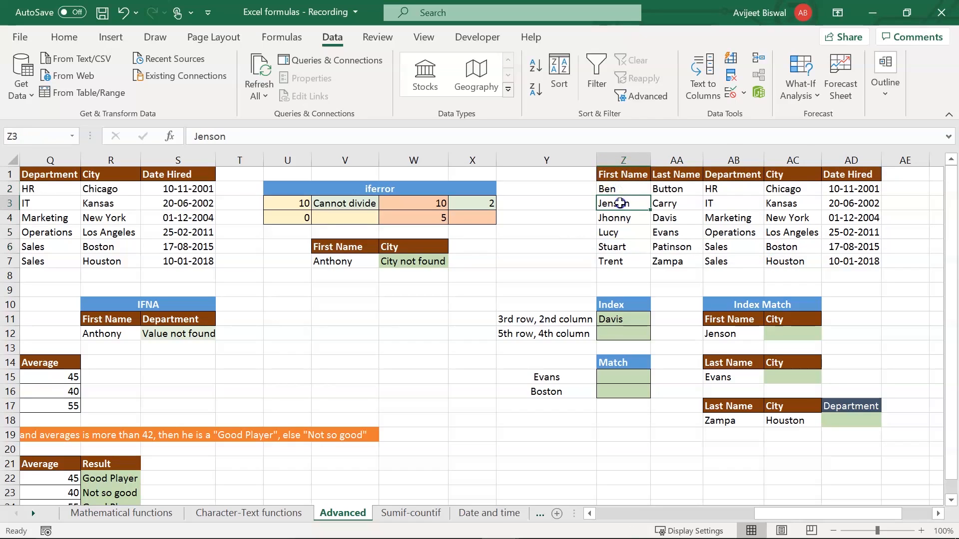
left_click(620, 216)
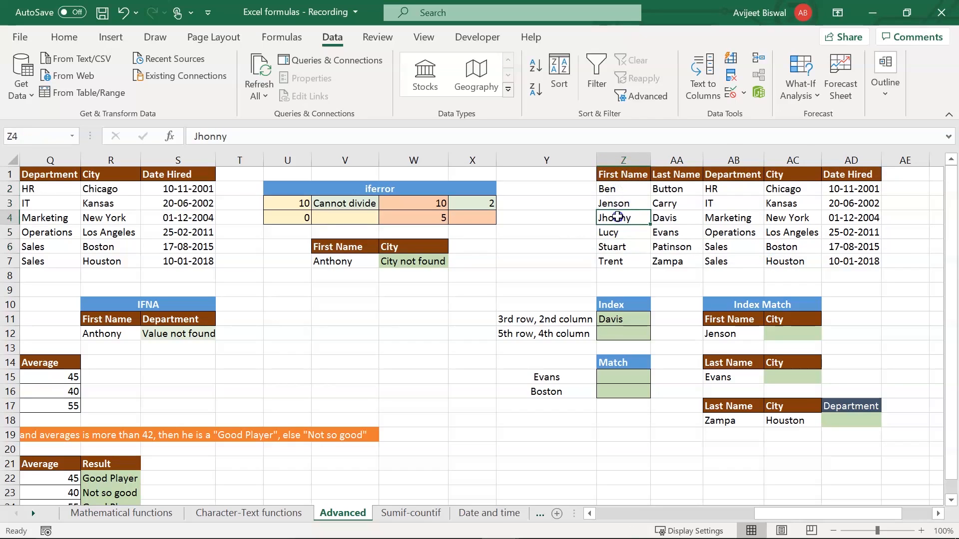
left_click(672, 218)
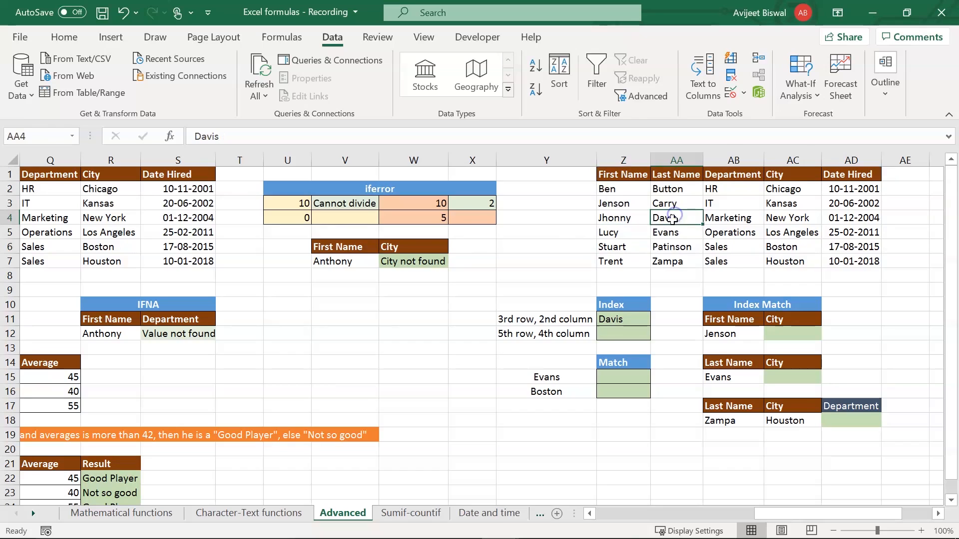
- Enter an INDEX formula in Z12 that returns row 5, column 4 of the range Z2:AD7
left_click(615, 334)
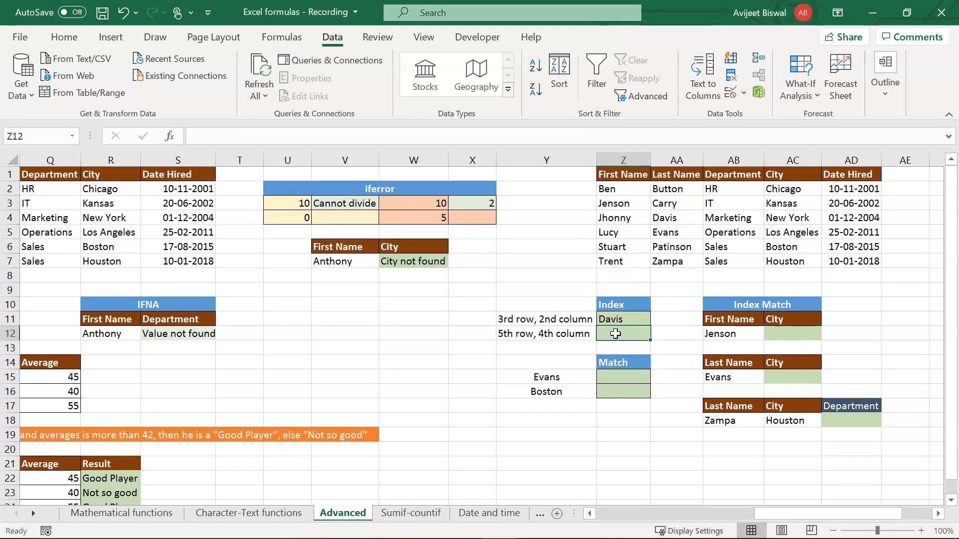
type("=in")
key("Tab")
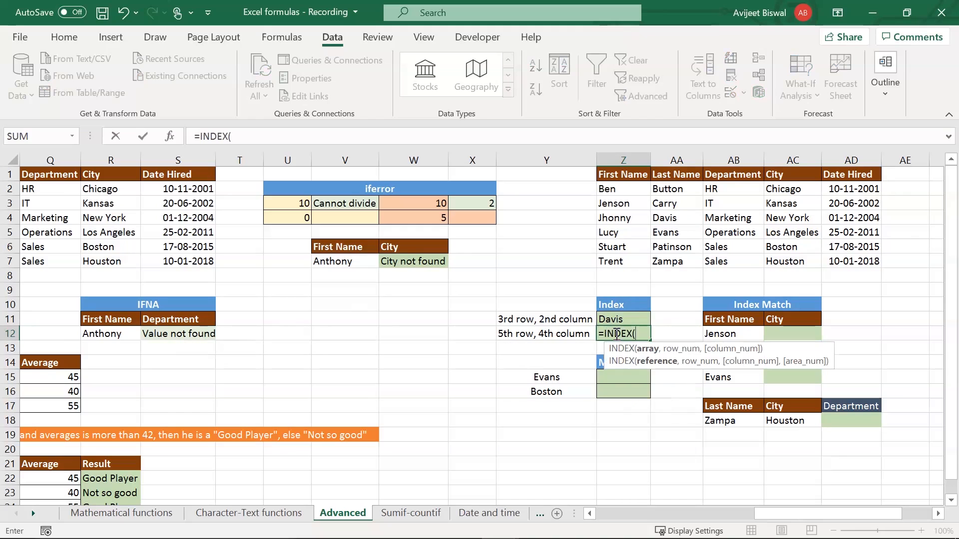
left_click_drag(625, 188, 849, 255)
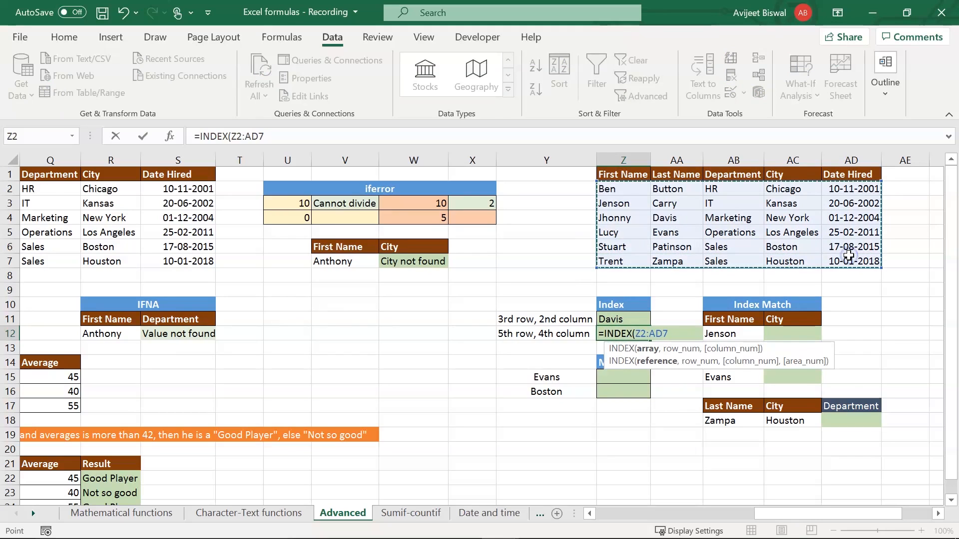
type(",")
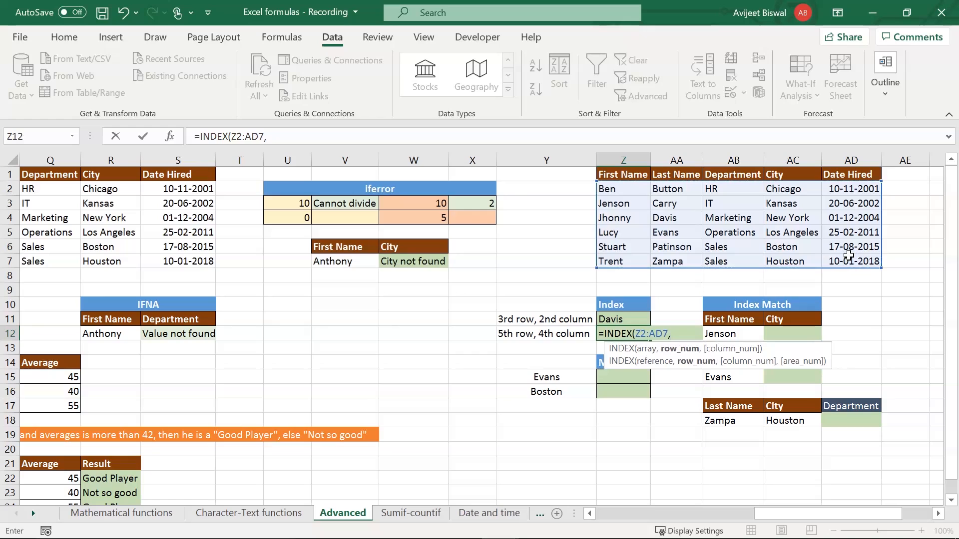
type("5,")
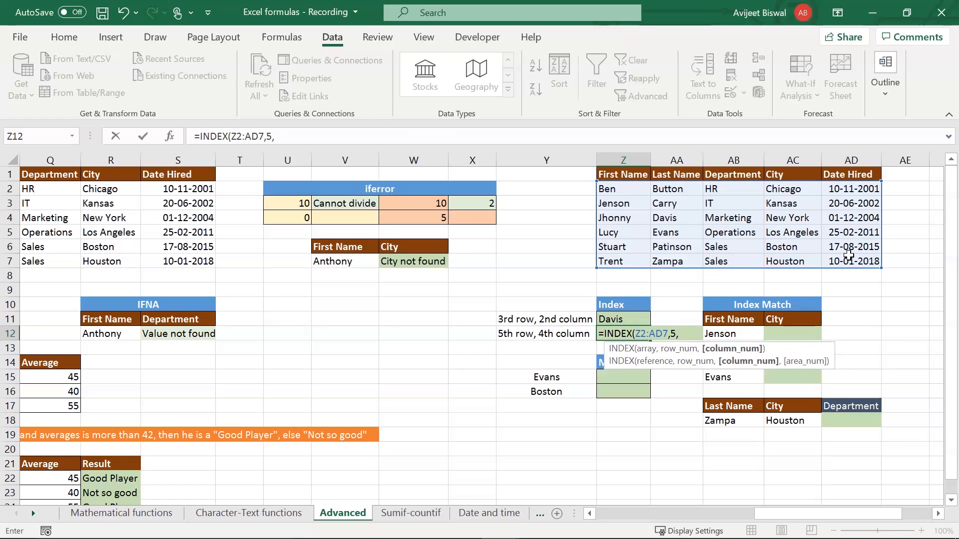
type("4)")
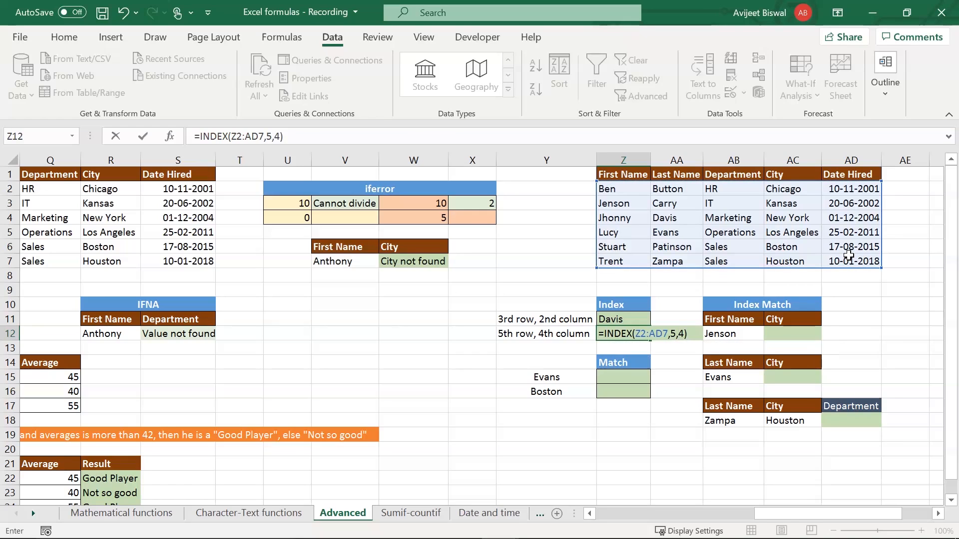
key("Return")
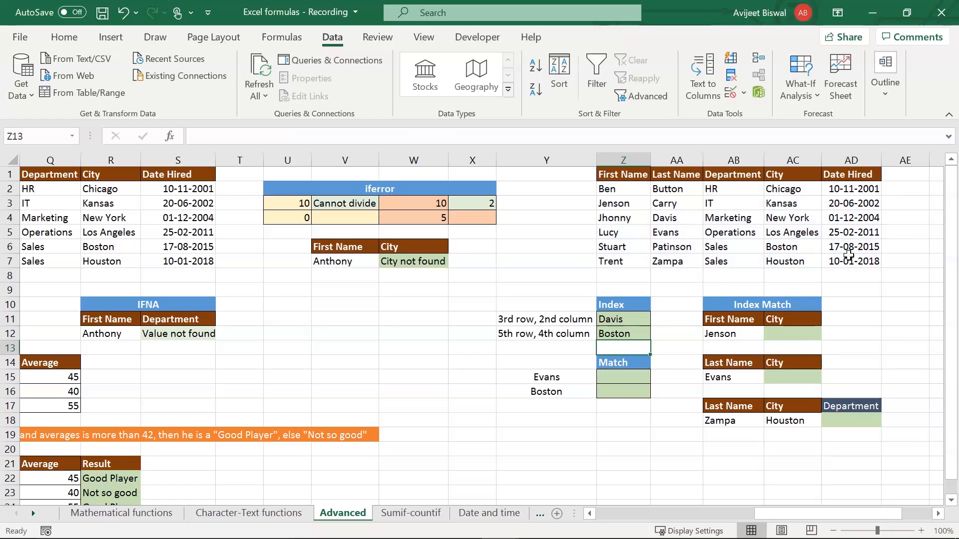
- Check the Z12 INDEX result by tracing the table's fifth data row across to City cell AC6
left_click(636, 338)
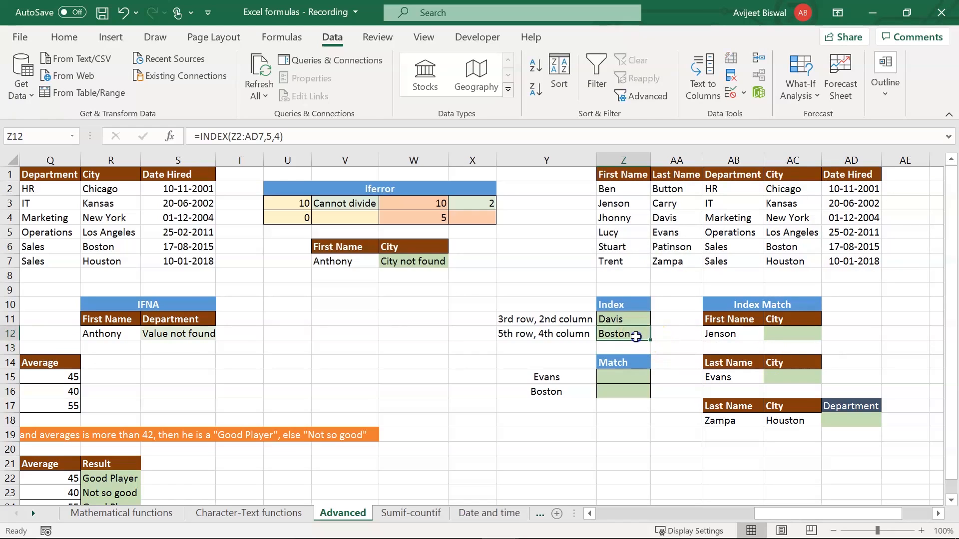
left_click(787, 247)
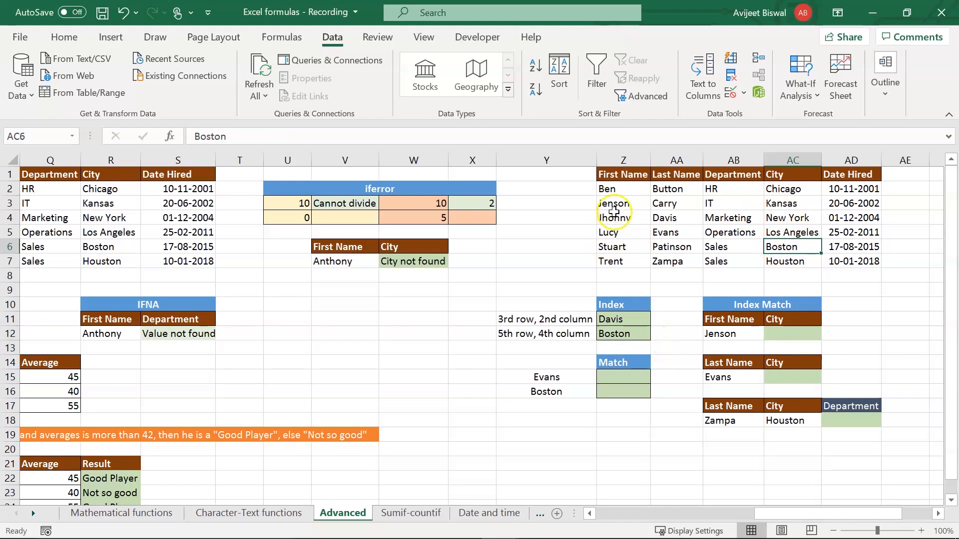
left_click_drag(614, 246, 714, 246)
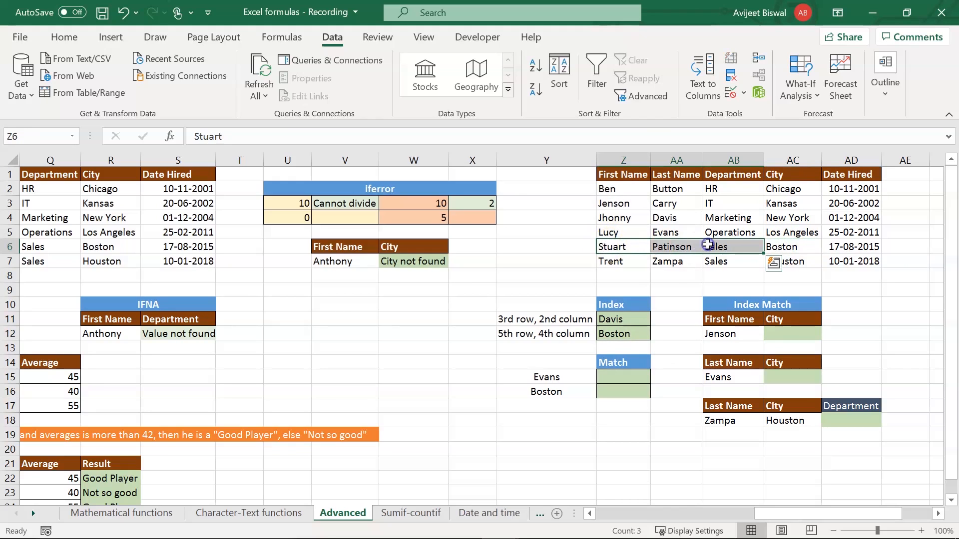
left_click(793, 160)
left_click(782, 246)
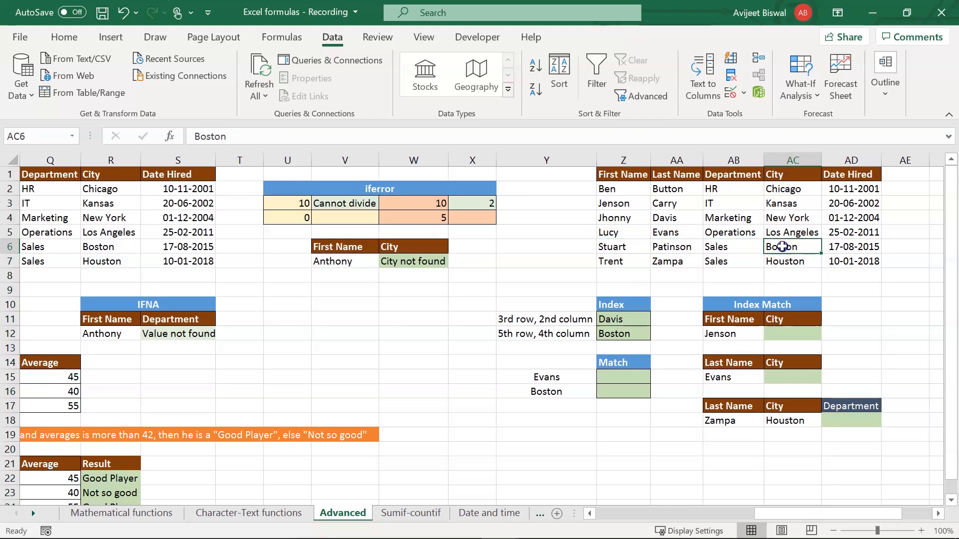
- Enter an exact-match MATCH formula in Z15 that looks up Y15 in AA1:AA7, and check it against the Last Name column
left_click(614, 378)
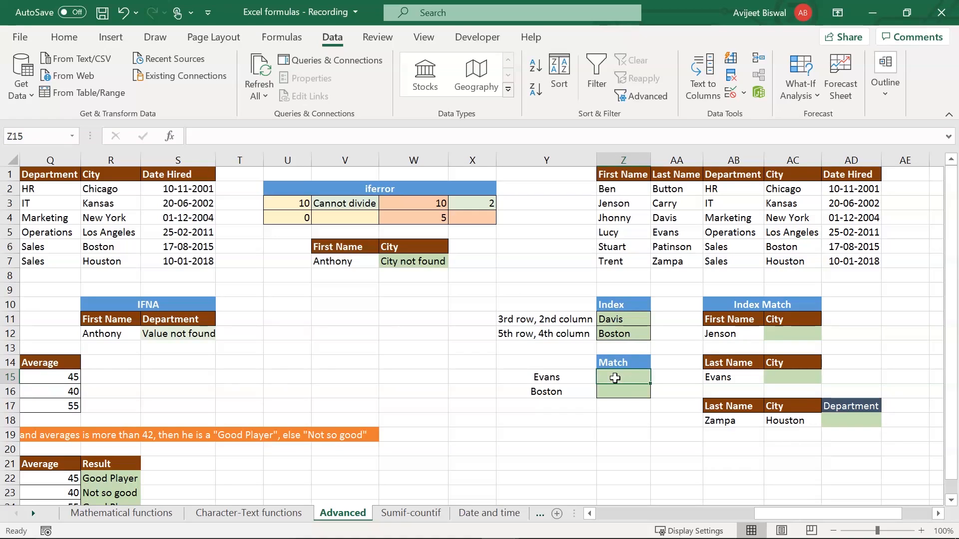
left_click(561, 380)
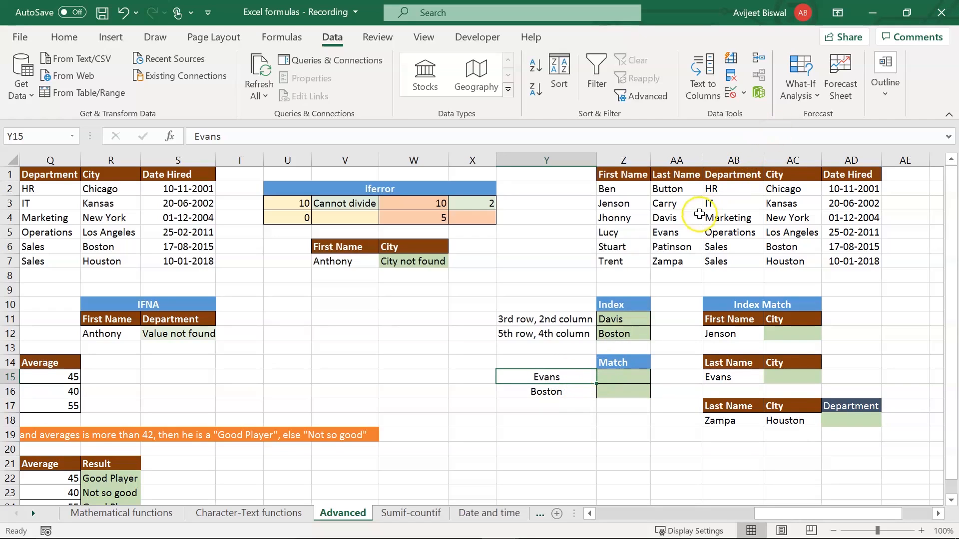
left_click(641, 381)
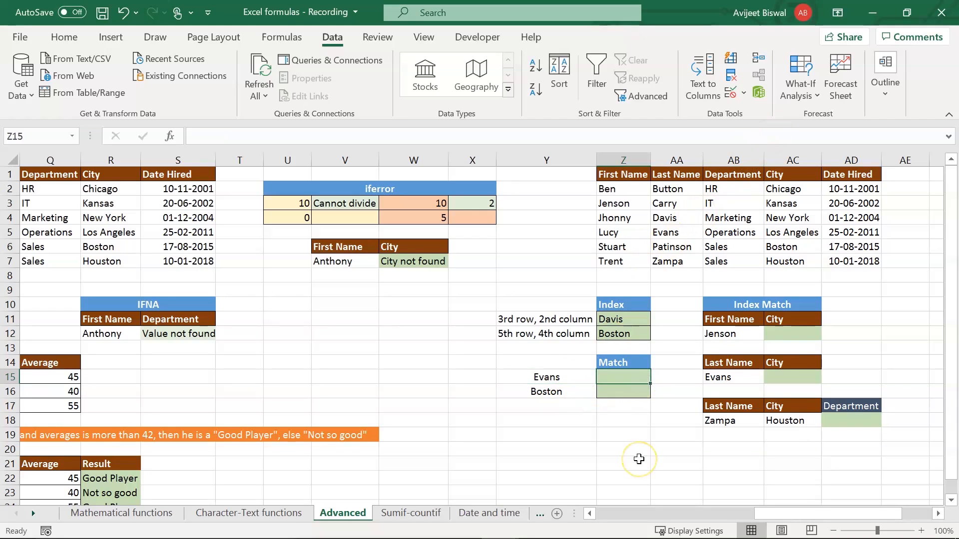
type("=matc")
key("Tab")
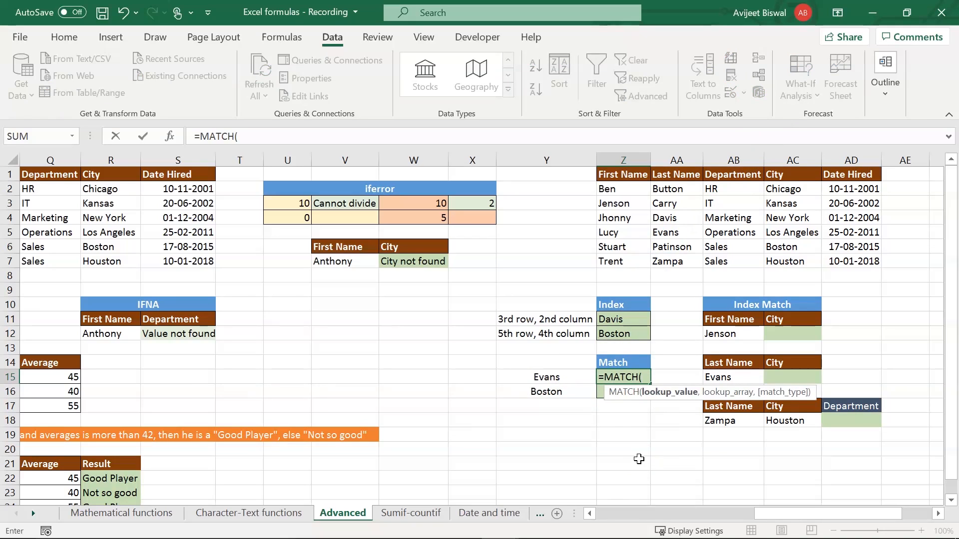
left_click(578, 378)
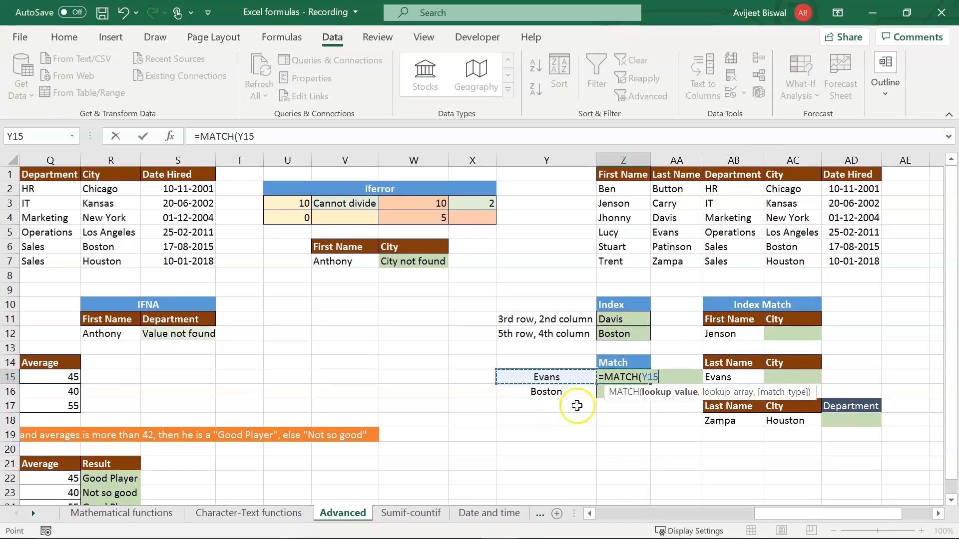
type(",")
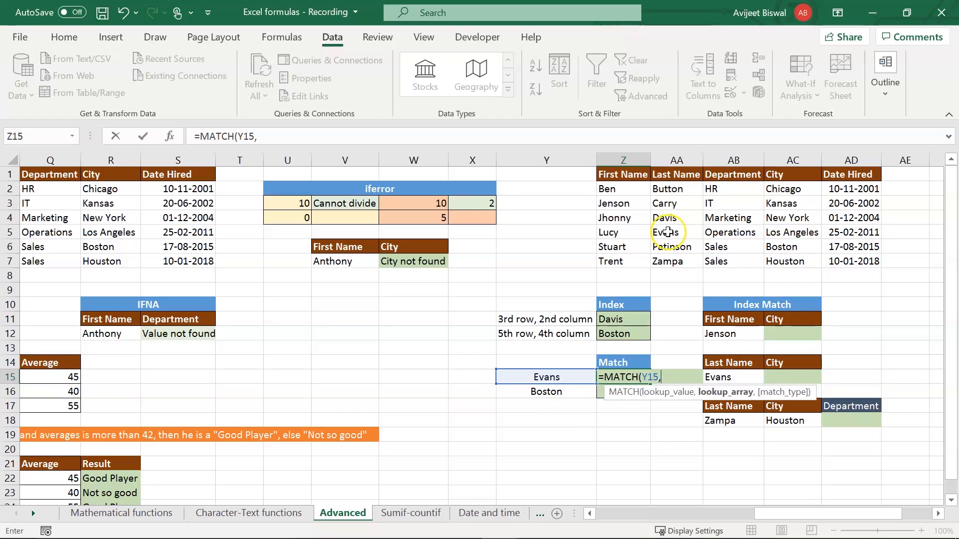
left_click_drag(666, 172, 661, 258)
type(",")
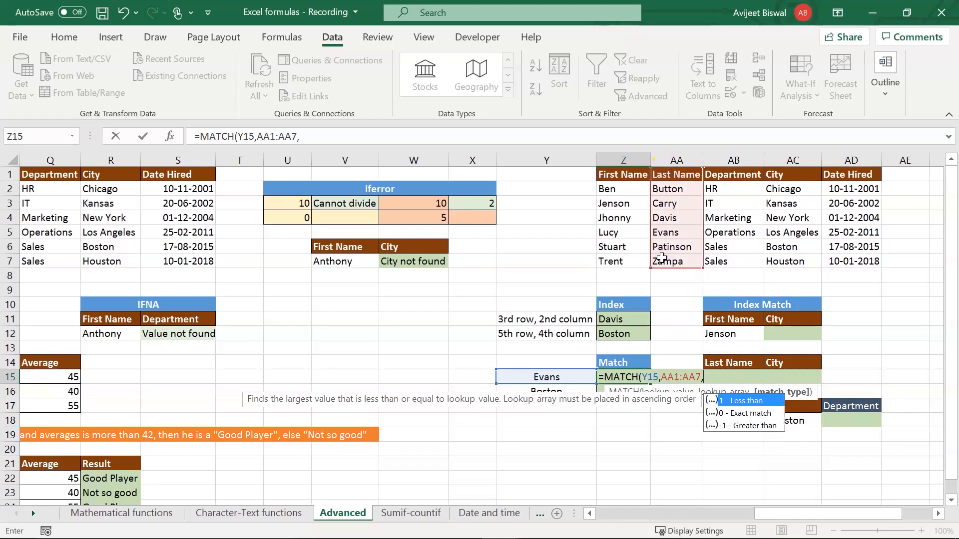
type("0)")
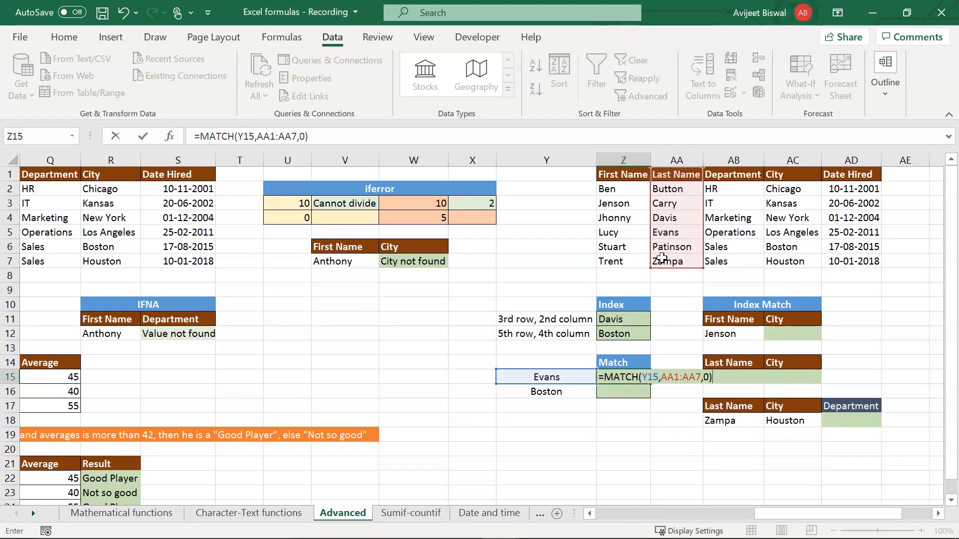
key("Return")
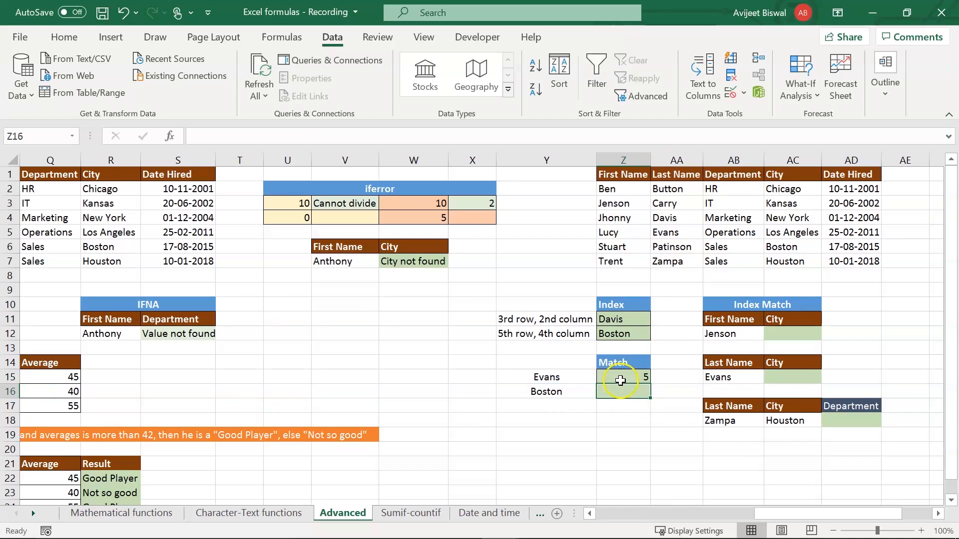
left_click(621, 378)
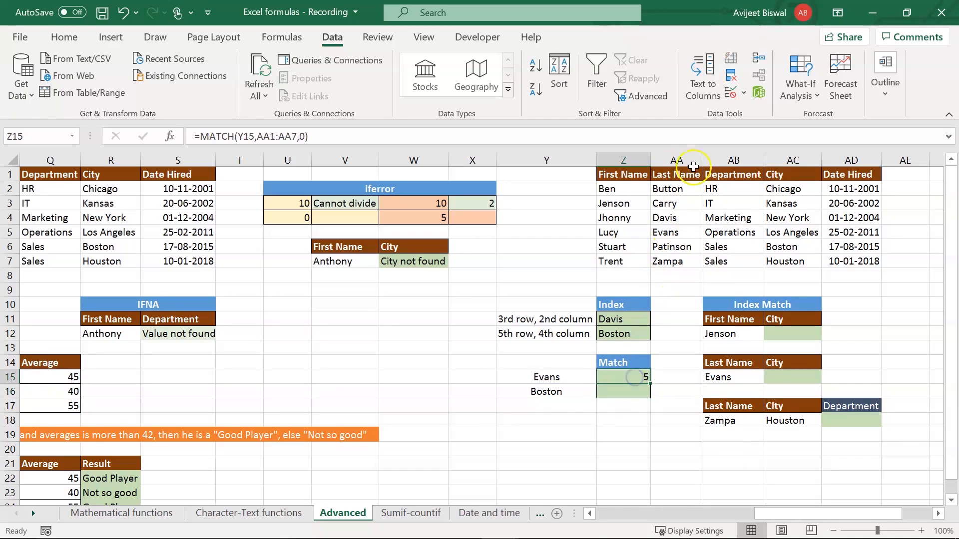
left_click_drag(688, 172, 669, 232)
- Enter an exact-match MATCH formula in Z16 that looks up Y16 in the City column range AC1:AC7
left_click(624, 392)
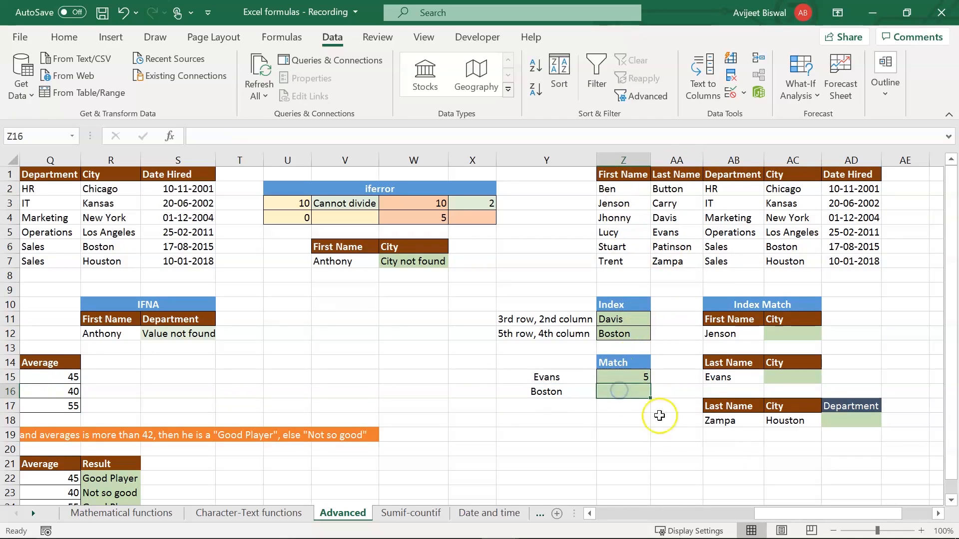
type("=mat")
key("Tab")
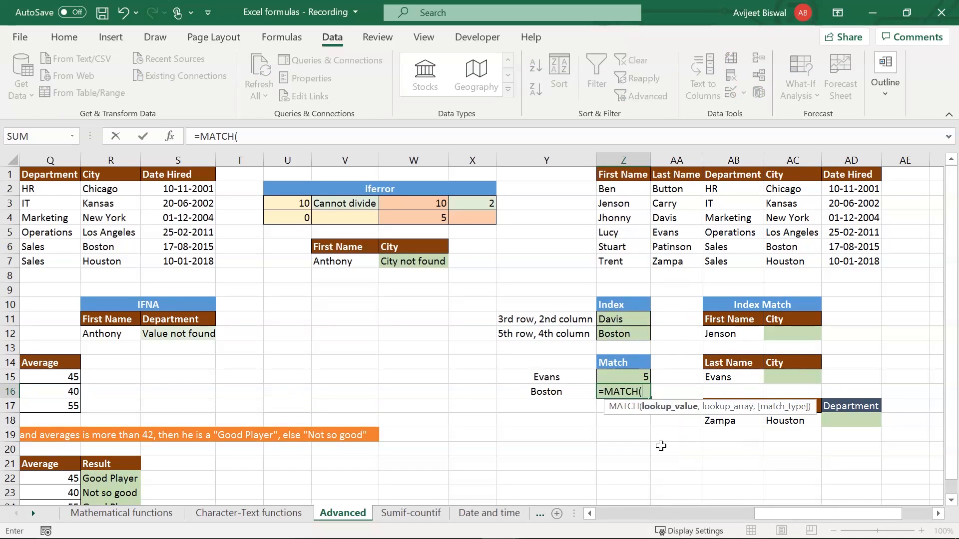
left_click(547, 391)
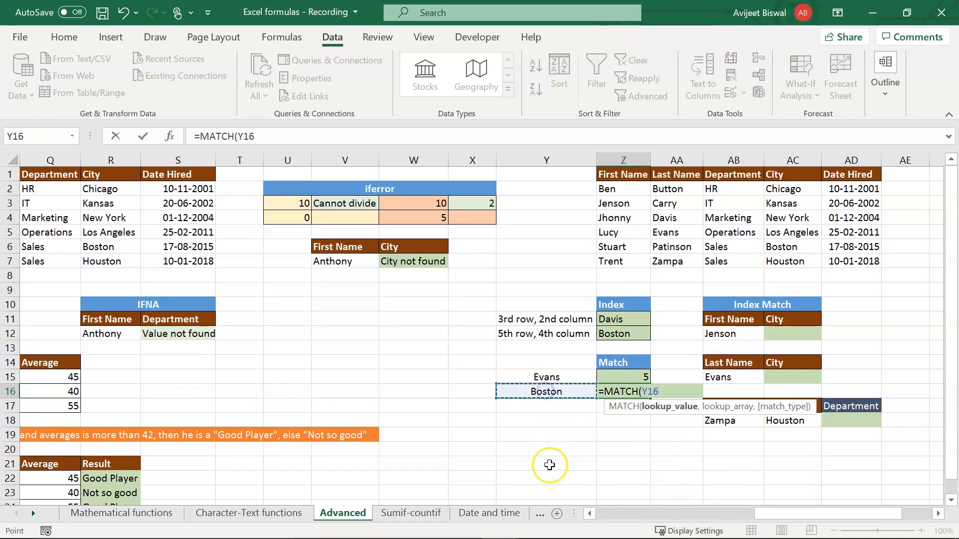
type(",")
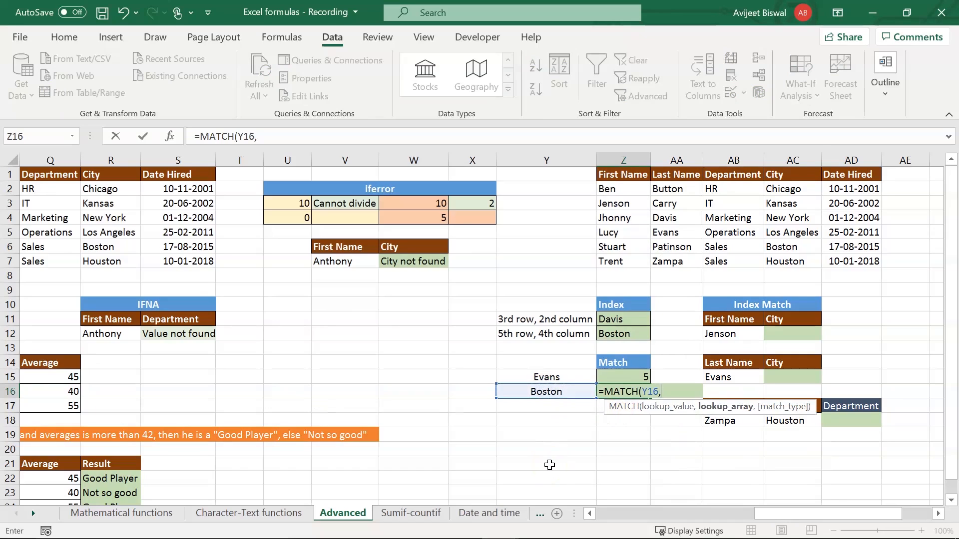
left_click_drag(789, 175, 788, 257)
type(",0)")
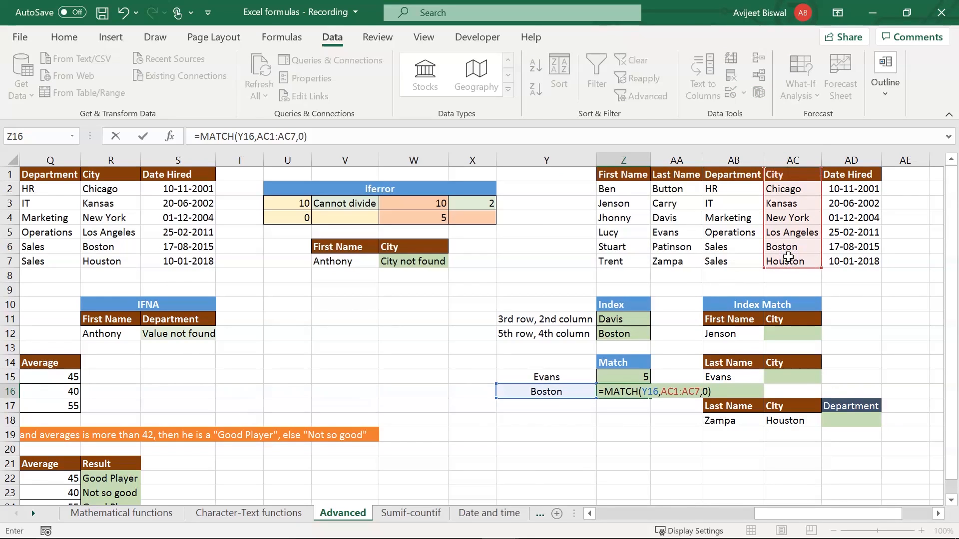
key("Return")
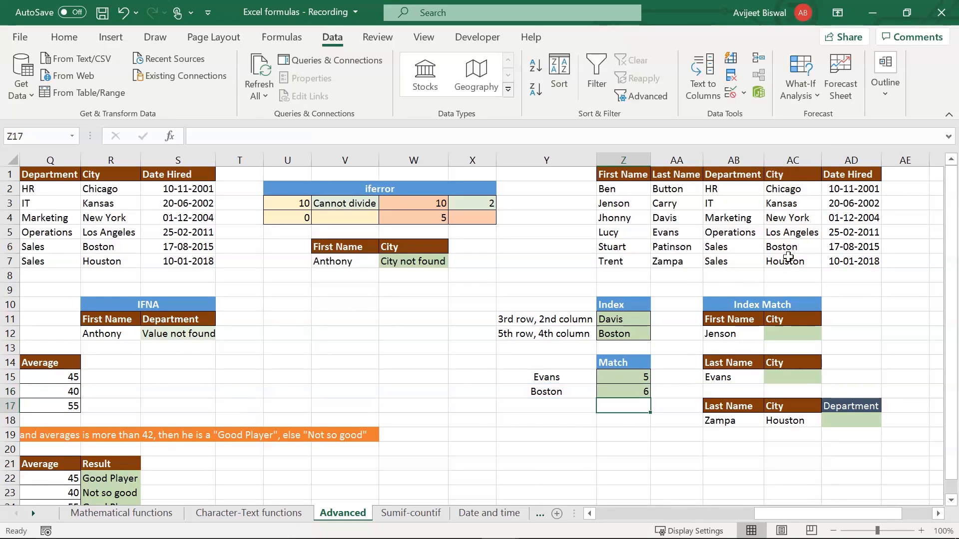
- Check the Z16 MATCH result by counting rows down from header Z1 and moving across to the City column
left_click(636, 387)
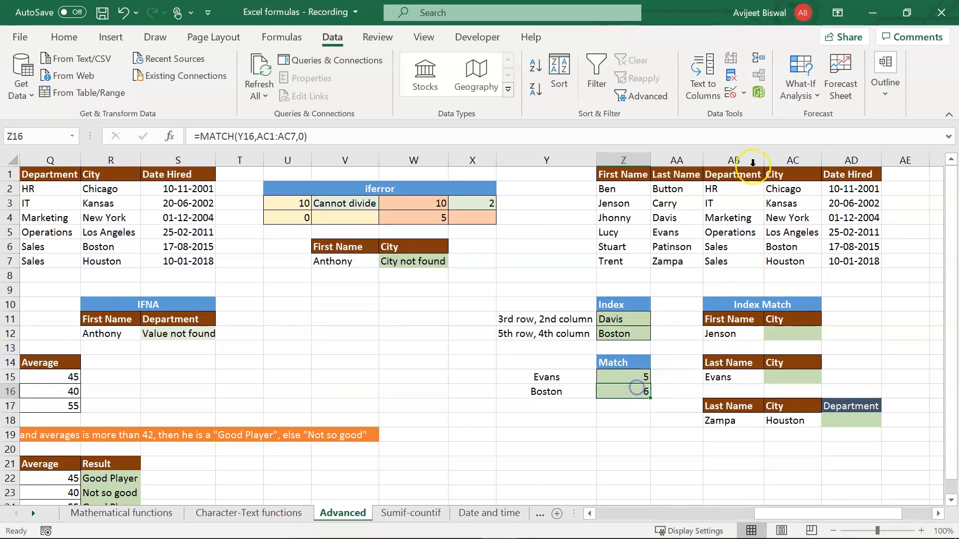
left_click(628, 175)
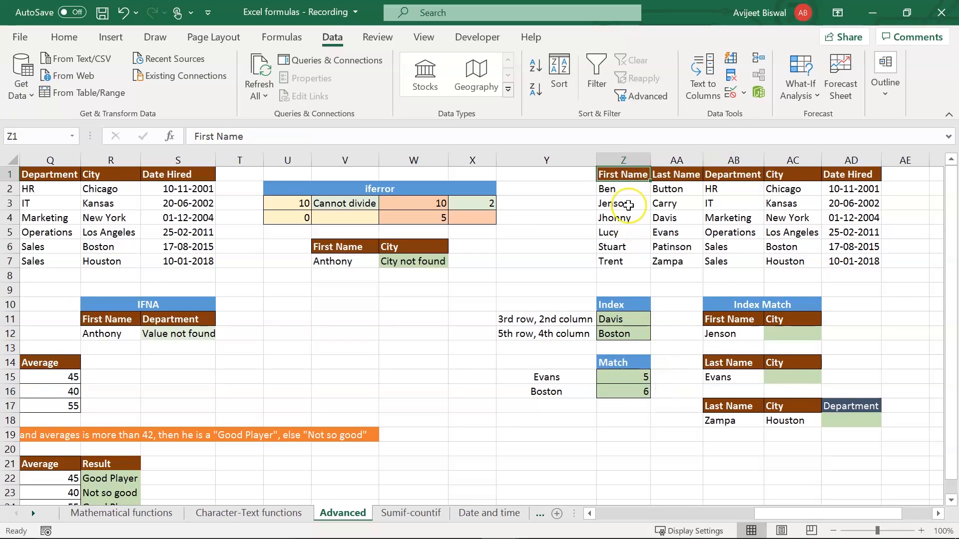
key("Down")
key("Down")
key("Down")
key("Down")
key("Down")
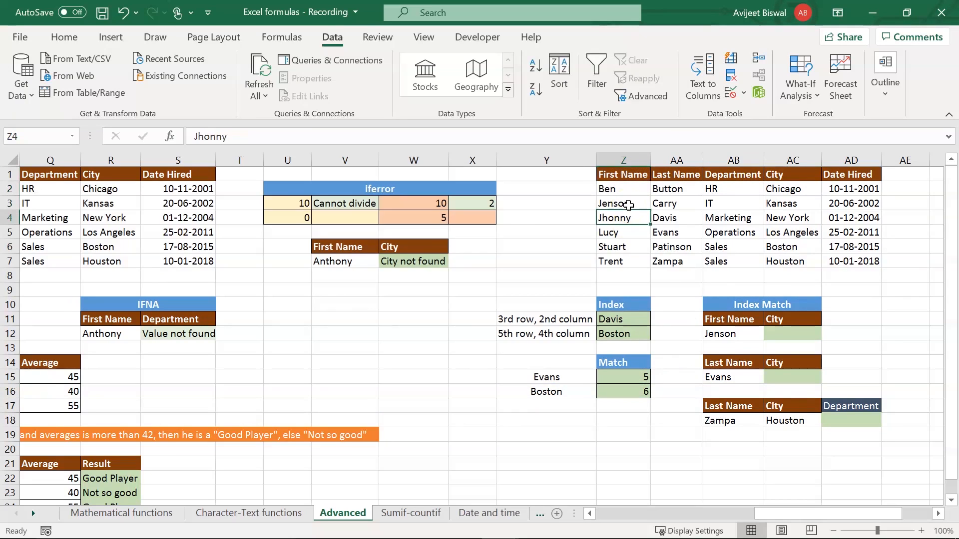
key("Down")
key("Up")
key("Right")
key("Right")
key("Right")
- Start an INDEX formula in AC12 of the Index Match section, using the City column range AC1:AC7 as the array
left_click(595, 412)
key("Right")
key("Right")
key("Right")
key("Right")
key("Right")
key("Right")
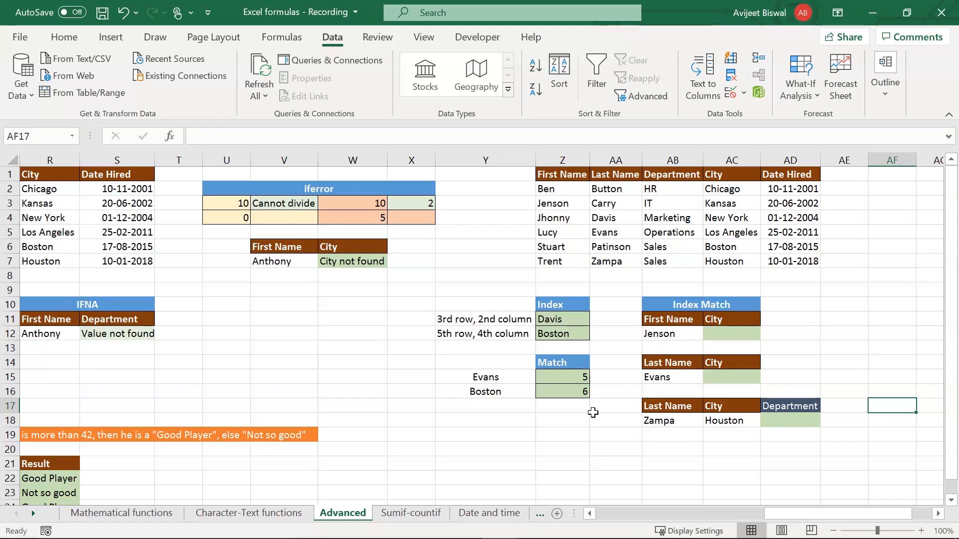
left_click(729, 329)
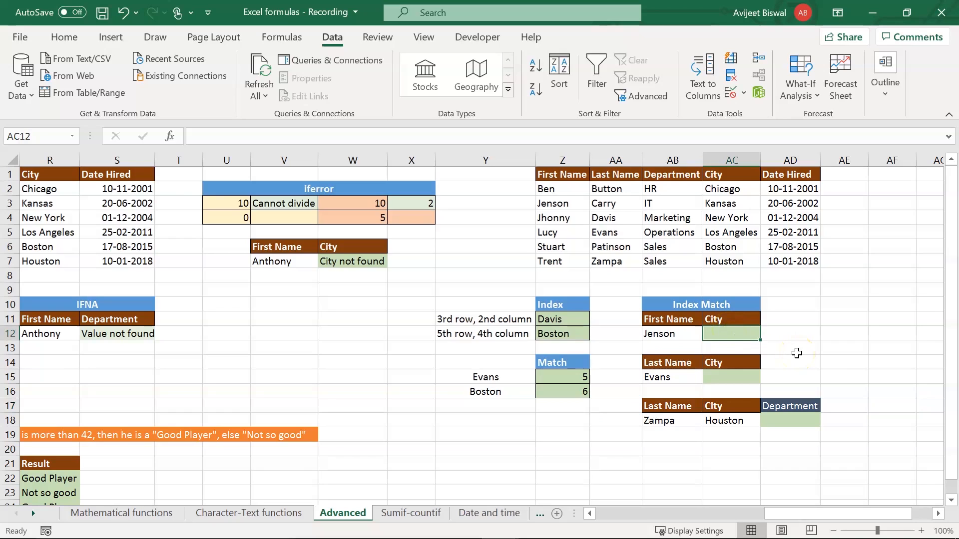
left_click(681, 331)
type("=inde")
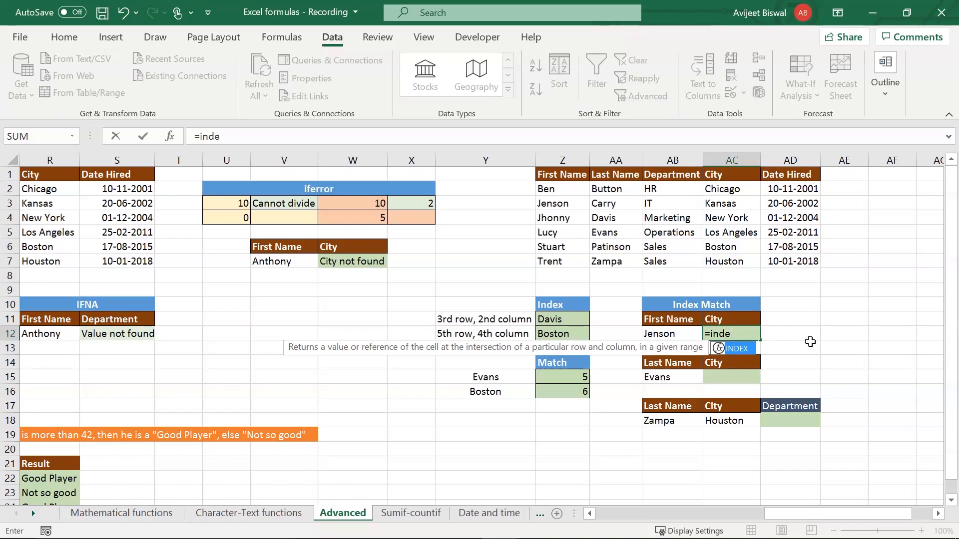
key("Tab")
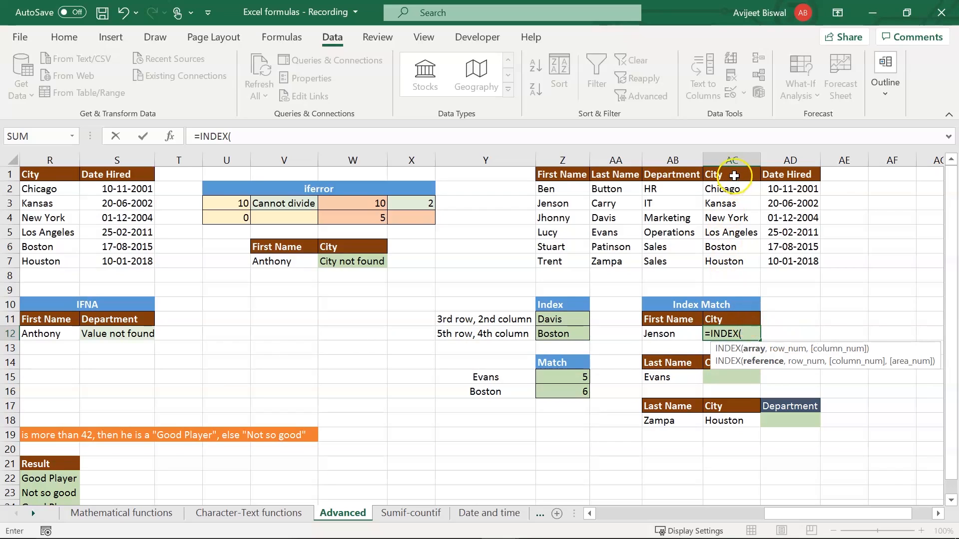
left_click_drag(734, 176, 731, 262)
type(",")
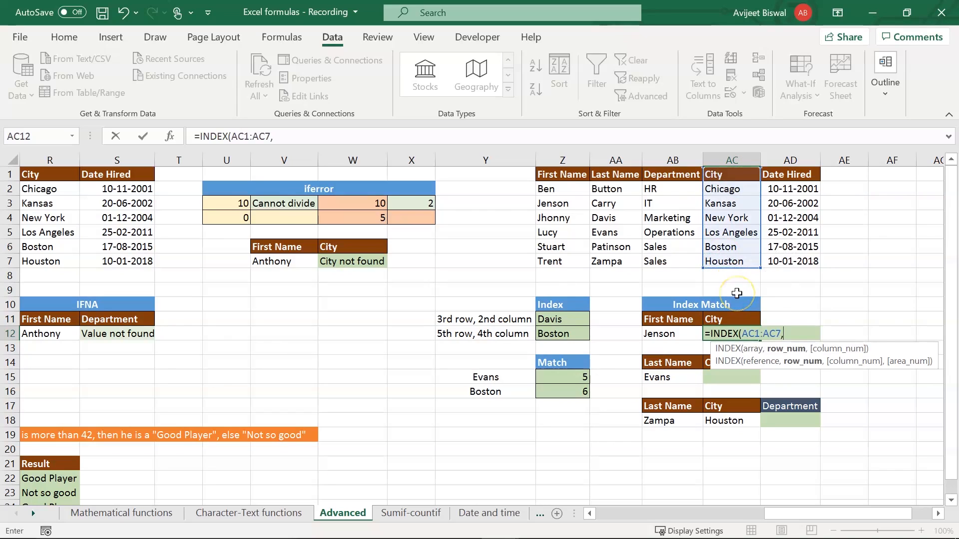
- Complete the AC12 formula with a nested exact-match MATCH that looks up AB12 in the First Name range Z1:Z7
type("mac")
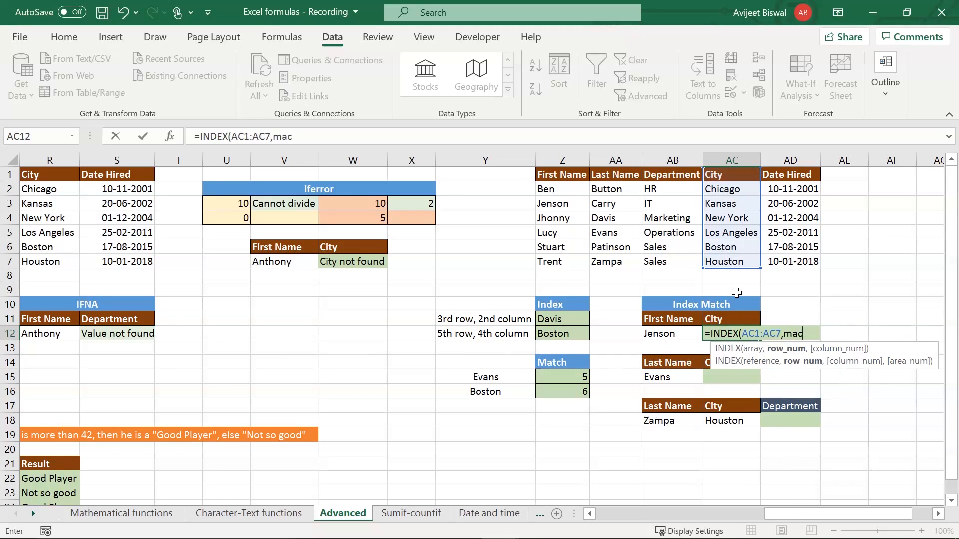
key("BackSpace")
key("Tab")
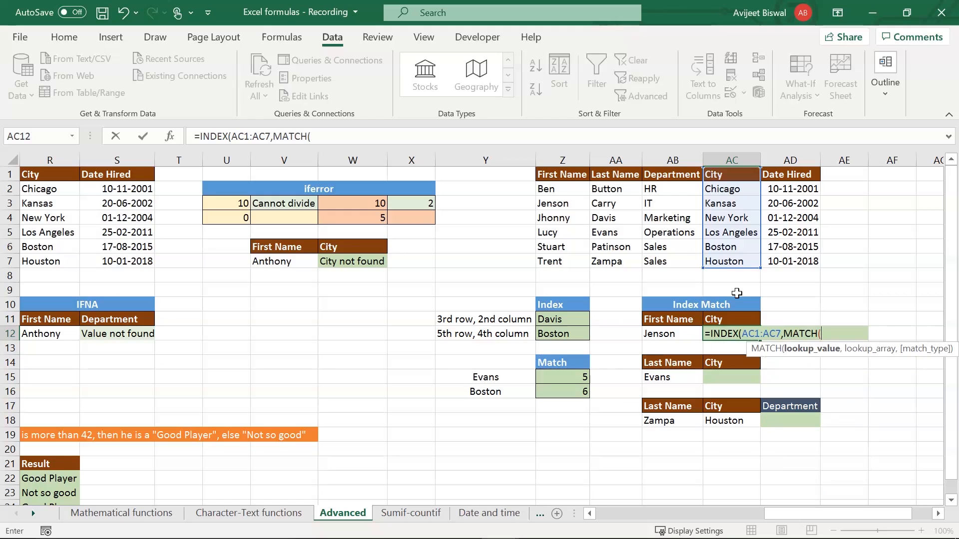
left_click(673, 333)
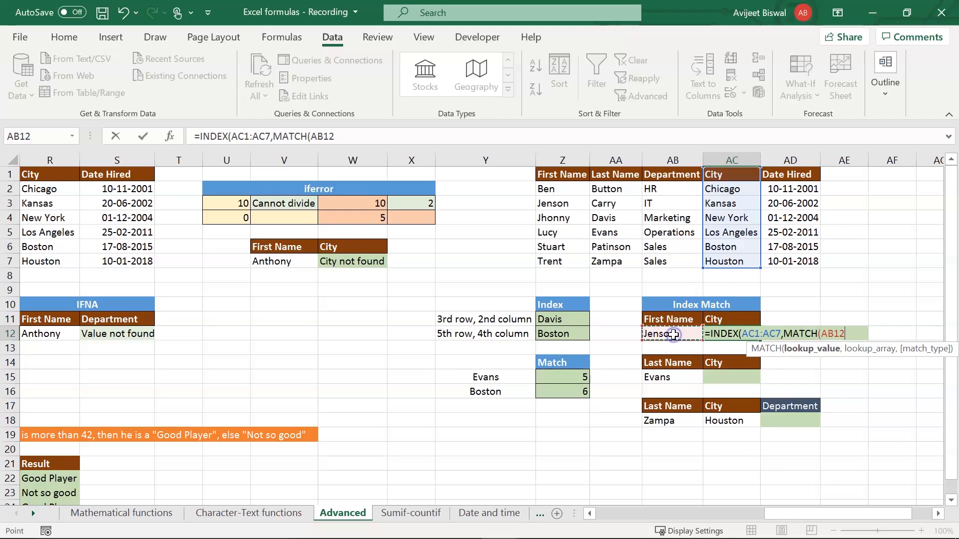
type(",")
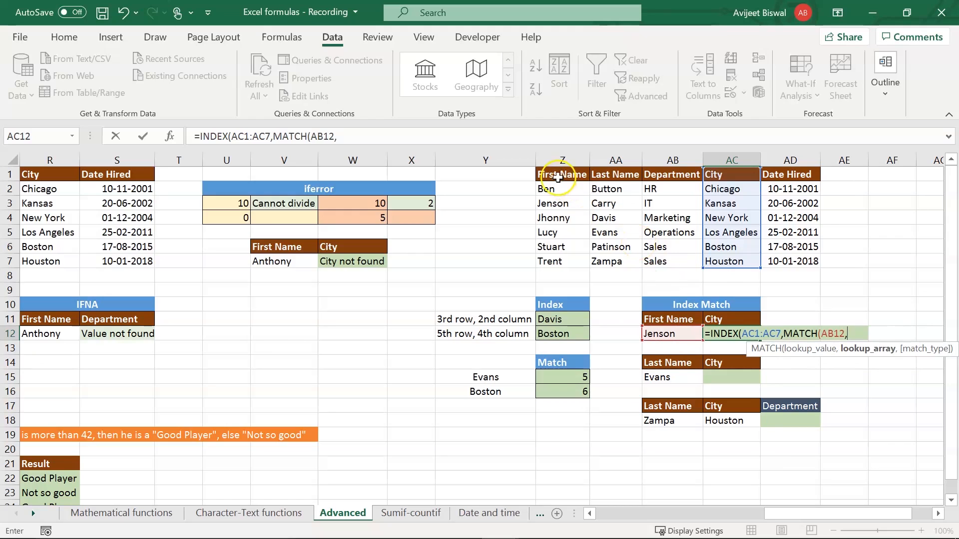
left_click_drag(558, 175, 555, 265)
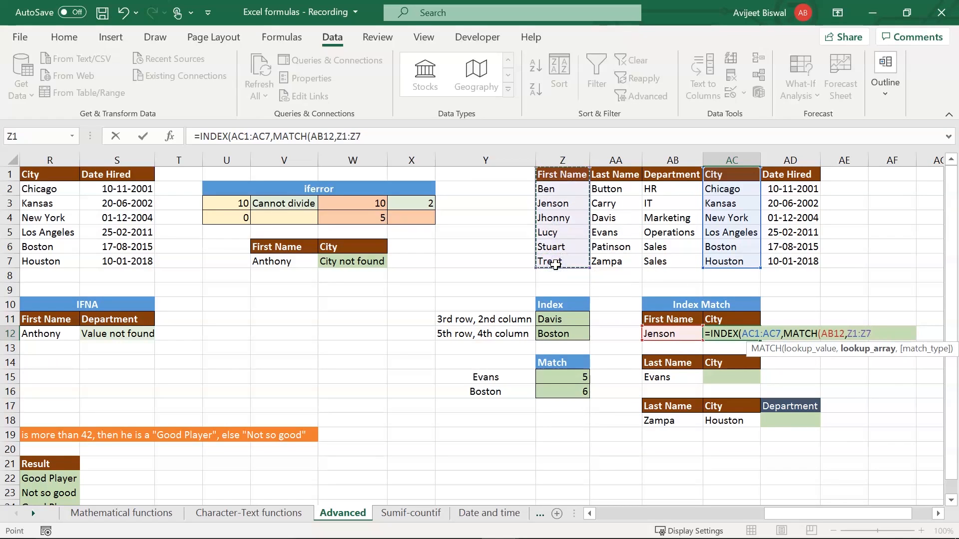
type(",0")
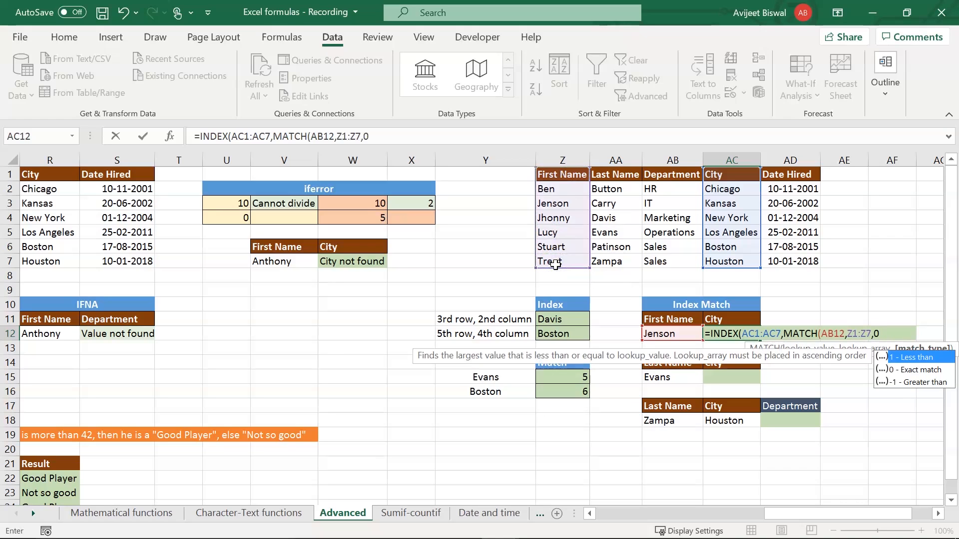
type("))")
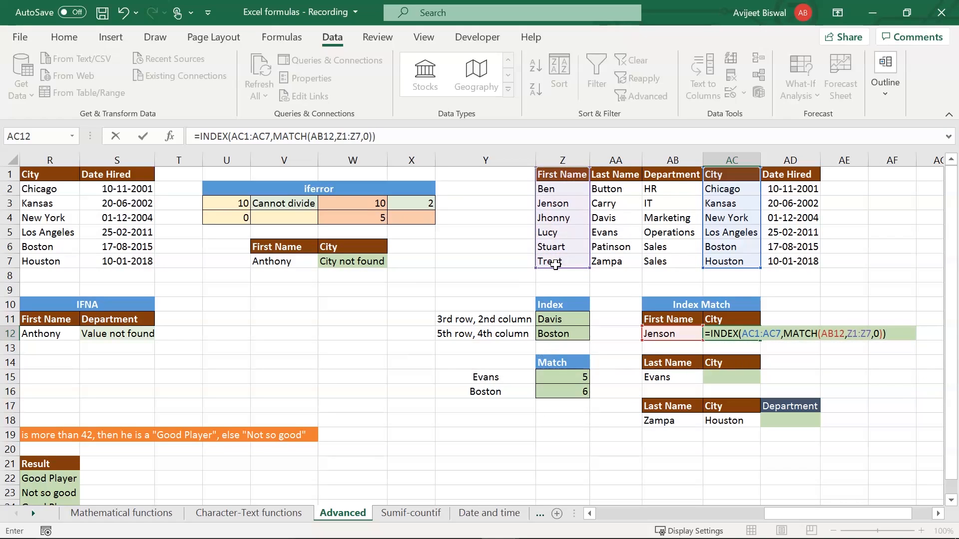
key("Return")
key("Up")
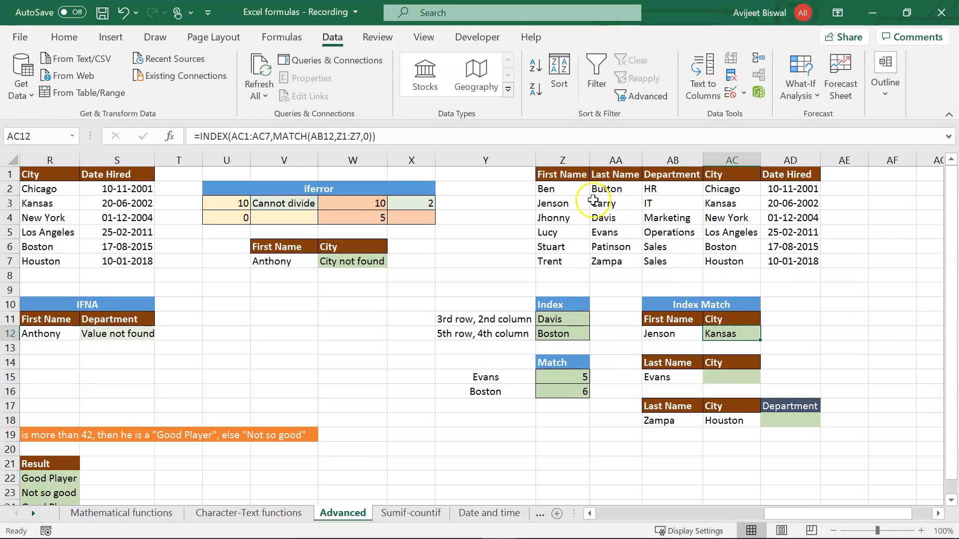
- Check the AC12 result by tracing the matching First Name row Z3 across to City cell AC3
left_click(562, 202)
left_click(561, 174)
left_click(554, 202)
left_click(722, 178)
left_click(723, 204)
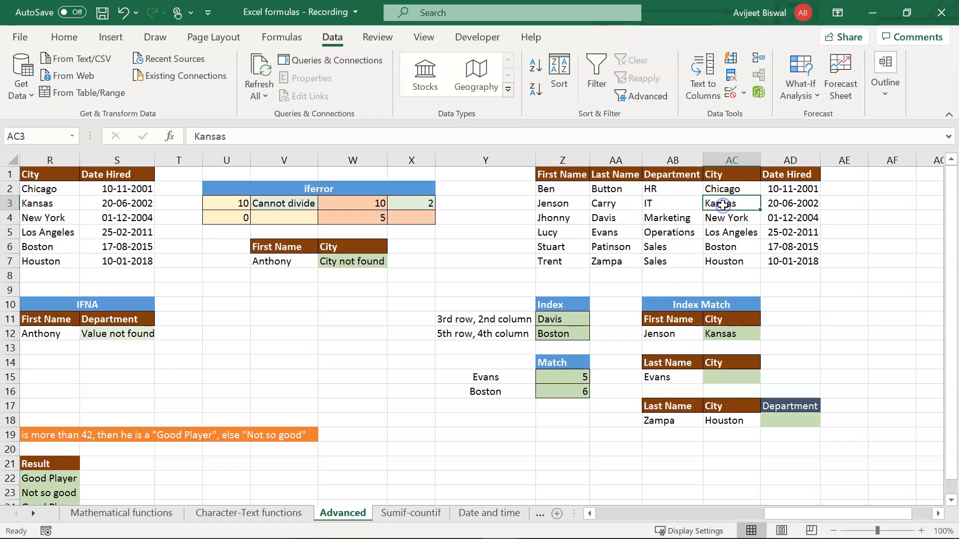
- Start an INDEX formula in AC15 with the City column range AC1:AC7 as the array
left_click(724, 376)
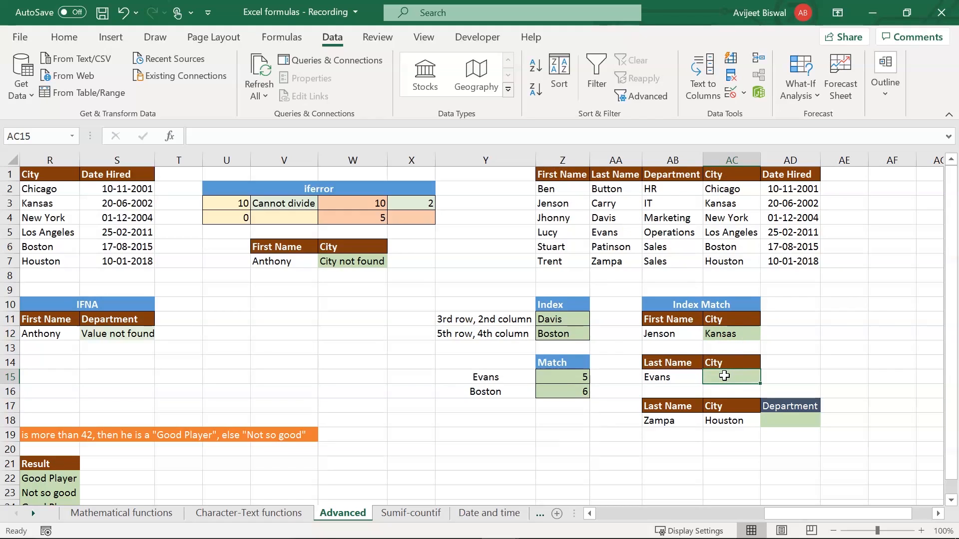
left_click(609, 233)
left_click(726, 233)
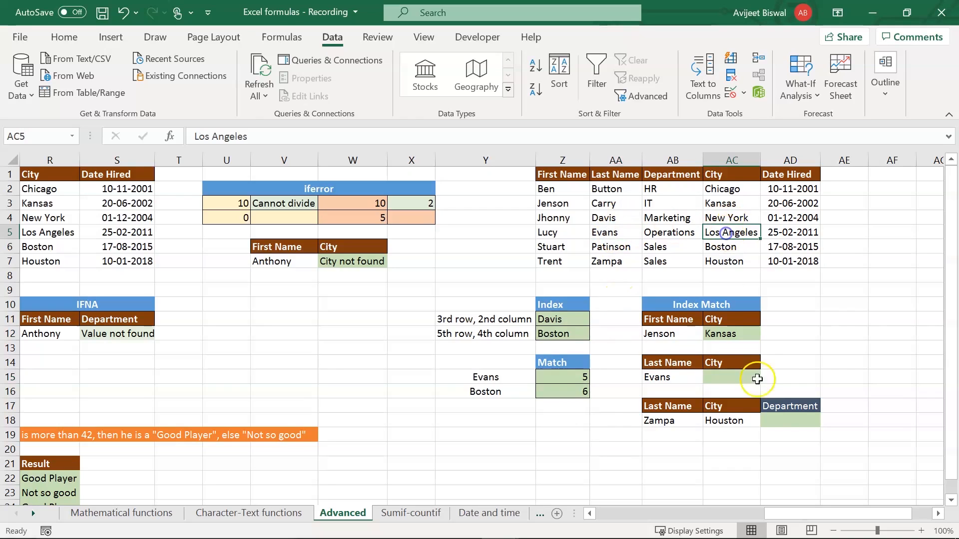
left_click(759, 377)
type("=")
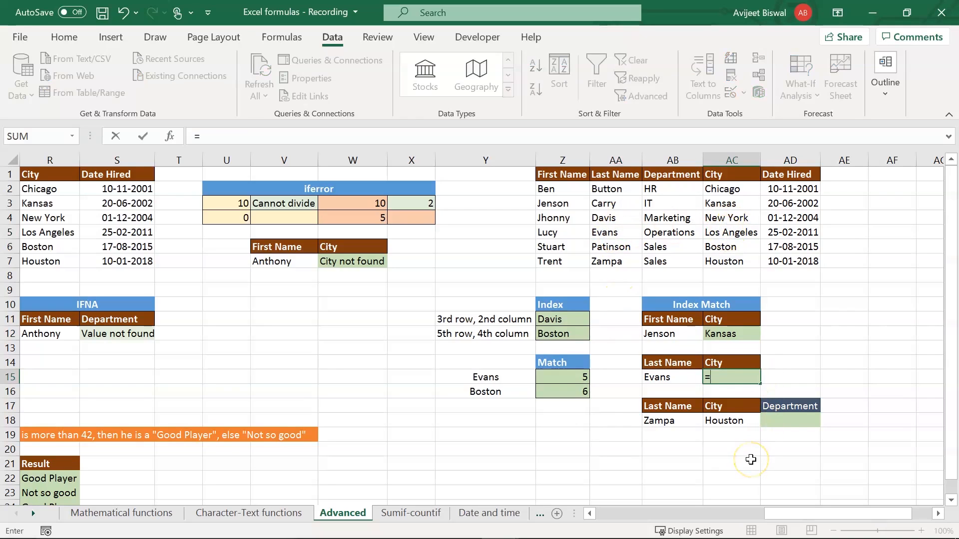
type("ind")
key("Tab")
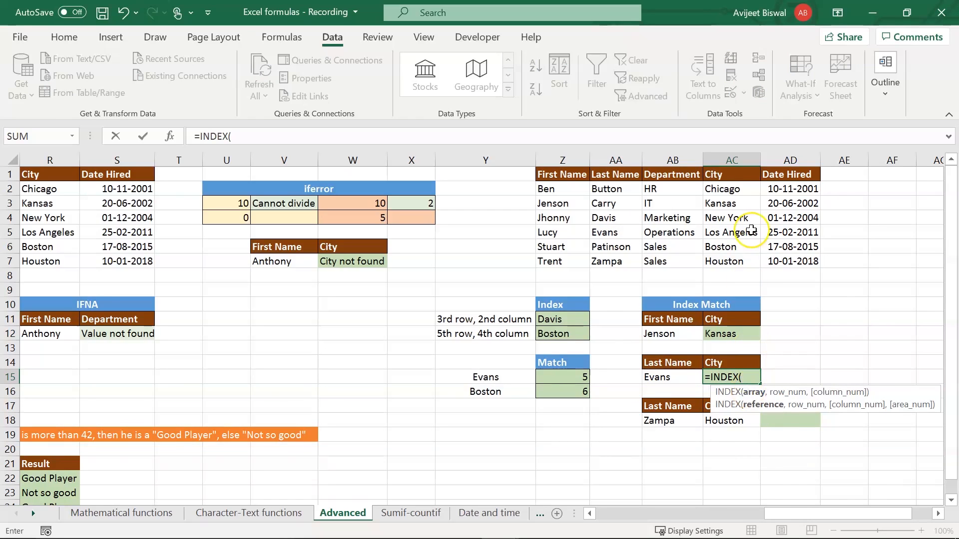
left_click_drag(725, 176, 727, 258)
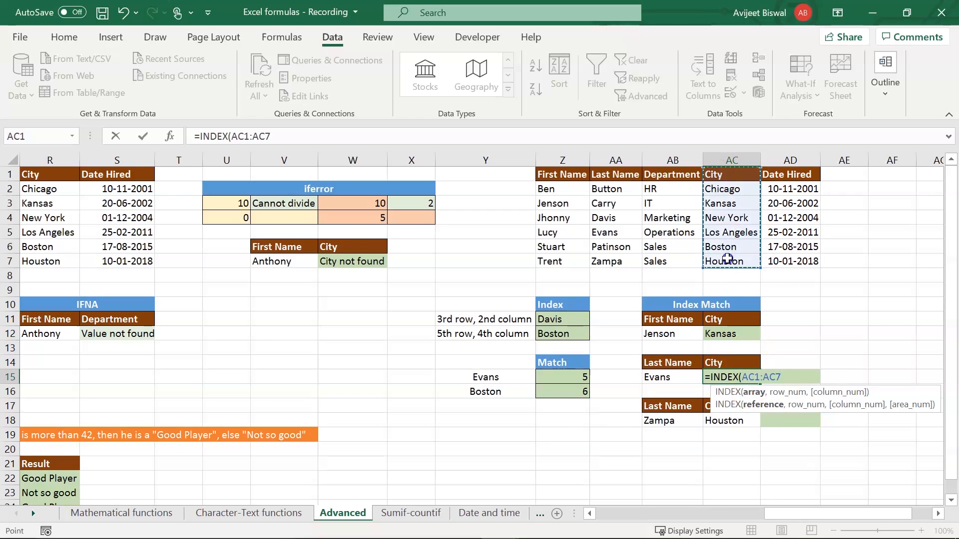
type(",")
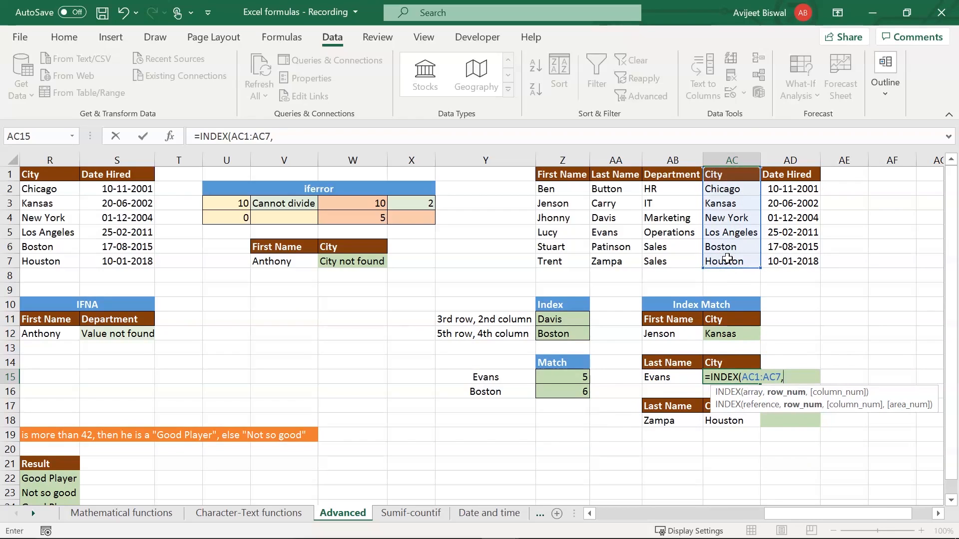
- Complete the AC15 formula with a nested exact-match MATCH that looks up AB15 in the Last Name range AA1:AA7
type("ma")
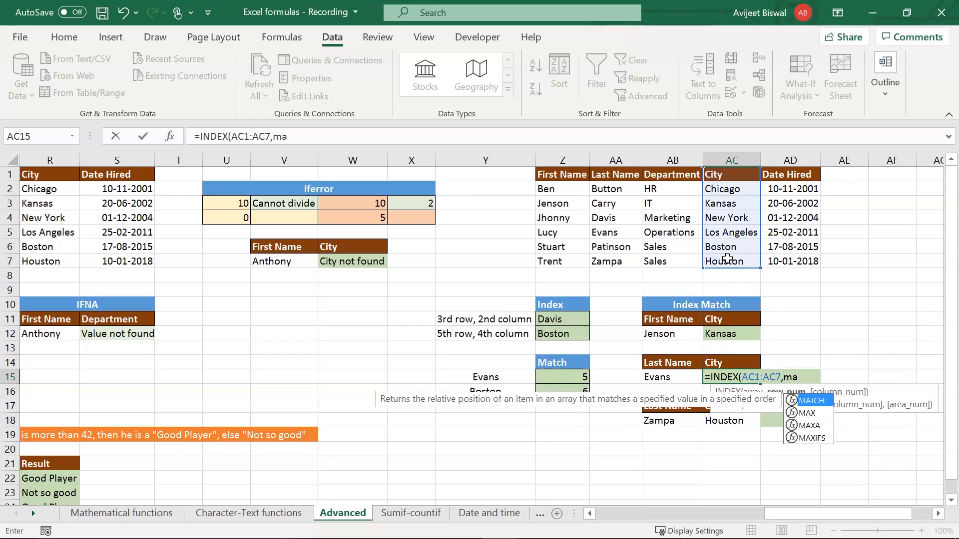
key("Tab")
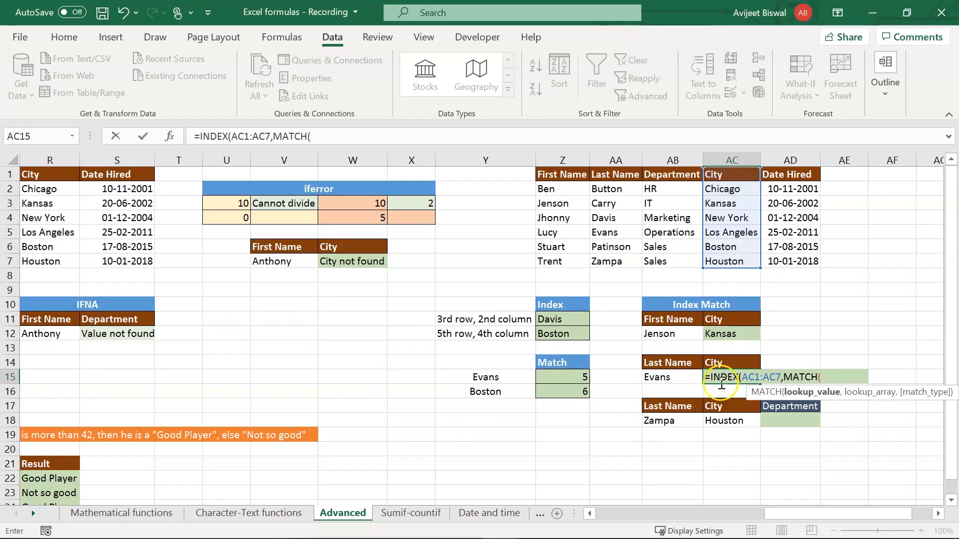
left_click(665, 380)
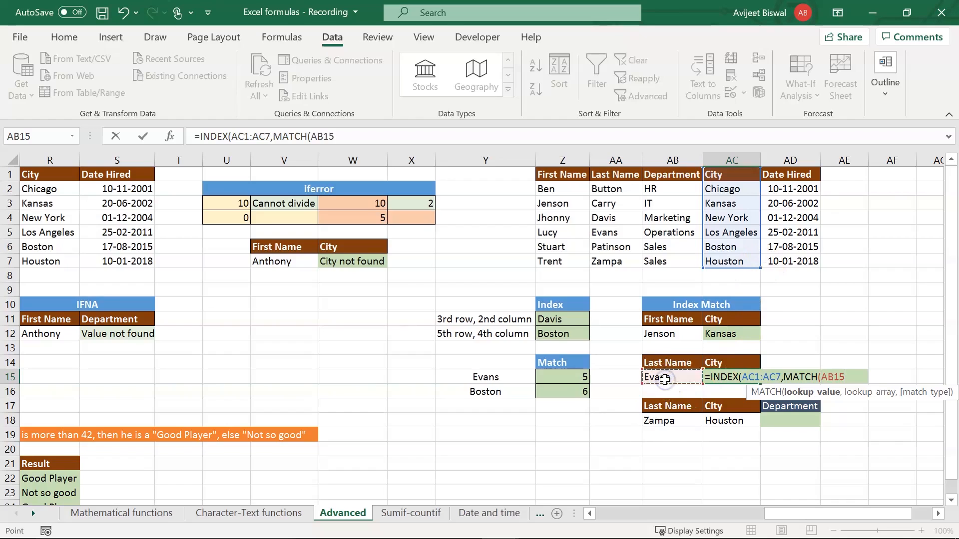
type(",")
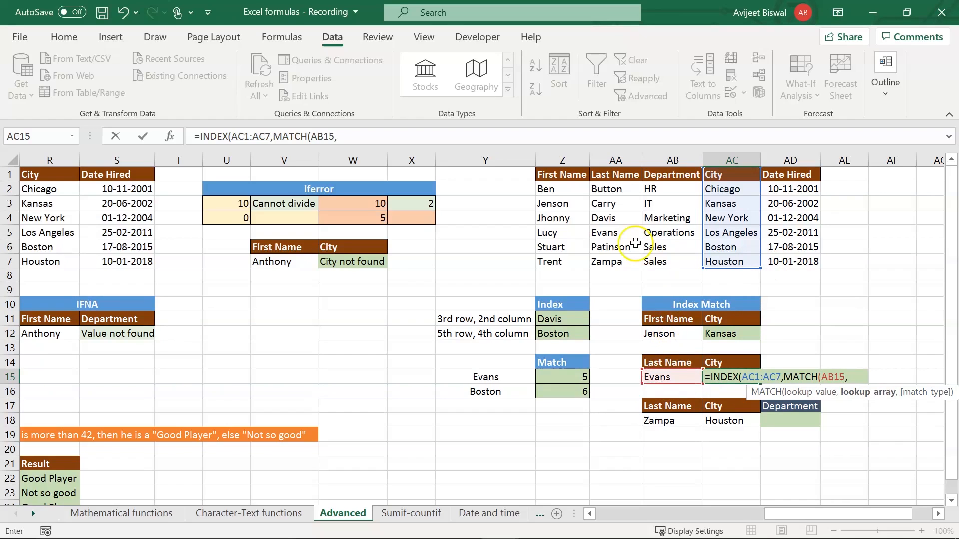
left_click_drag(610, 175, 610, 260)
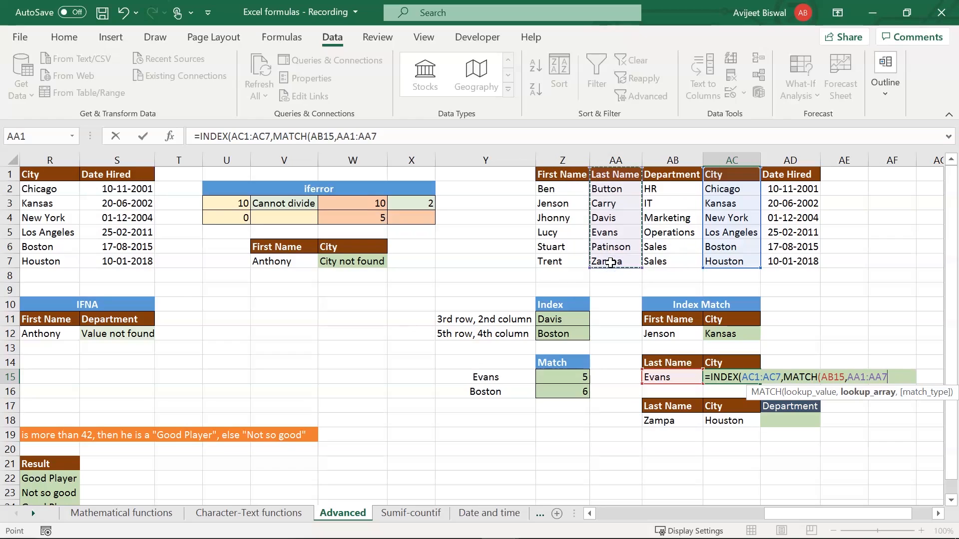
type(",")
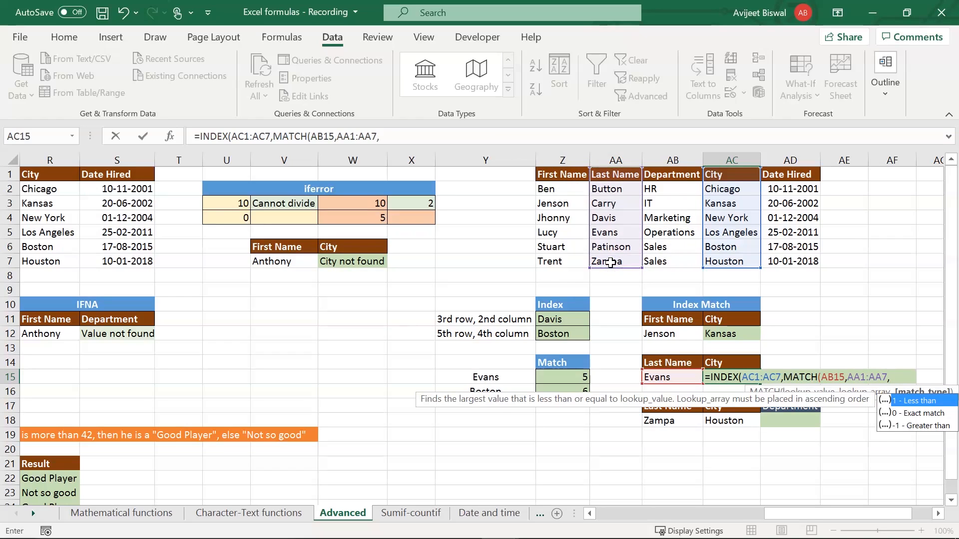
type("0))")
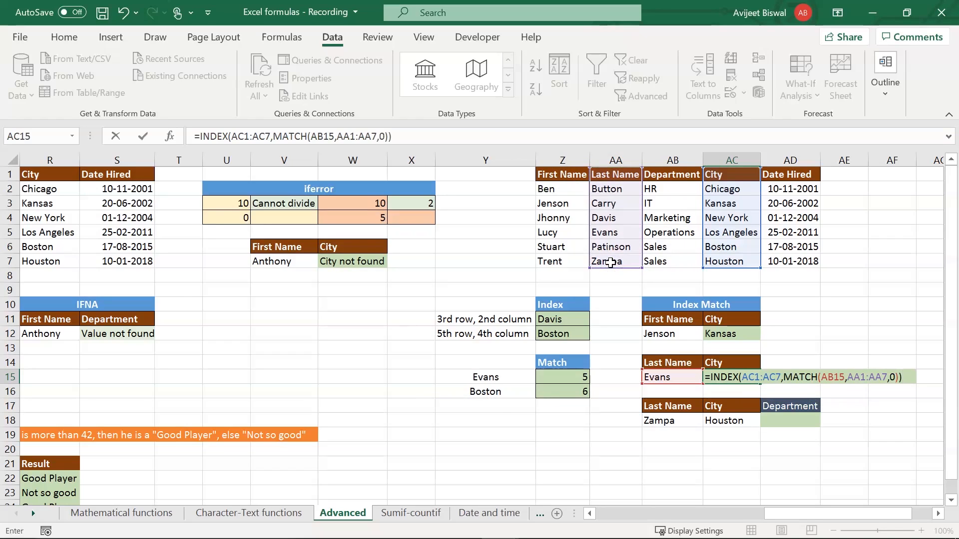
key("Return")
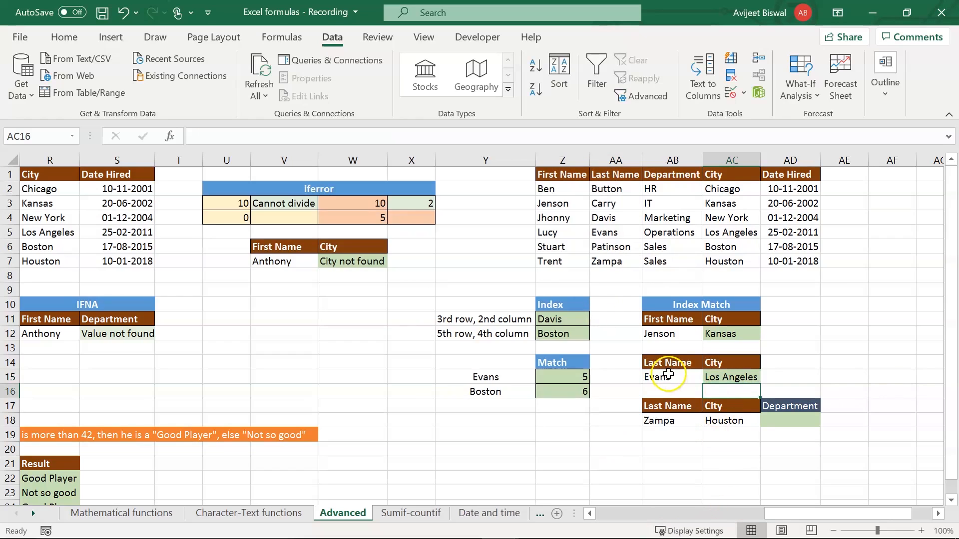
left_click(719, 378)
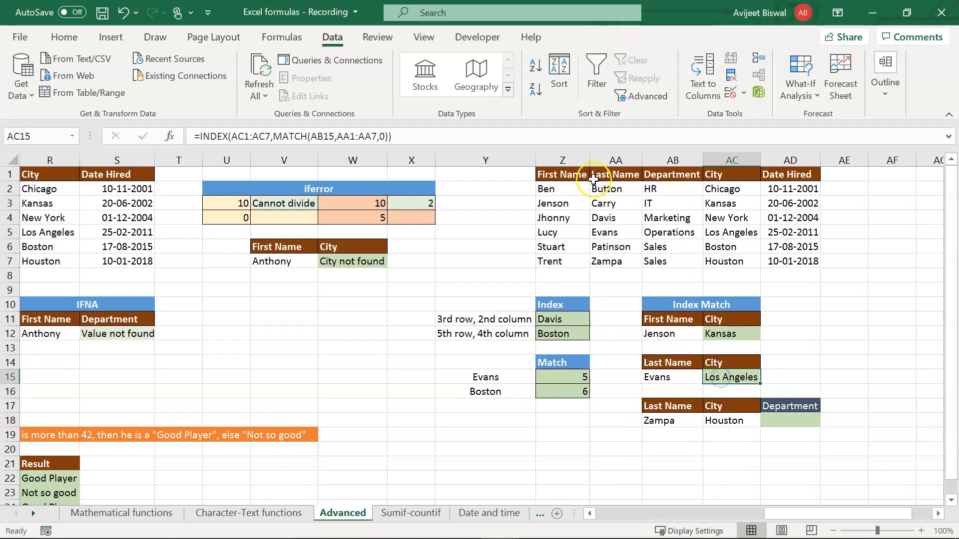
- Start an INDEX formula in Department cell AD18 with the range AA1:AC7 as the array
left_click(790, 424)
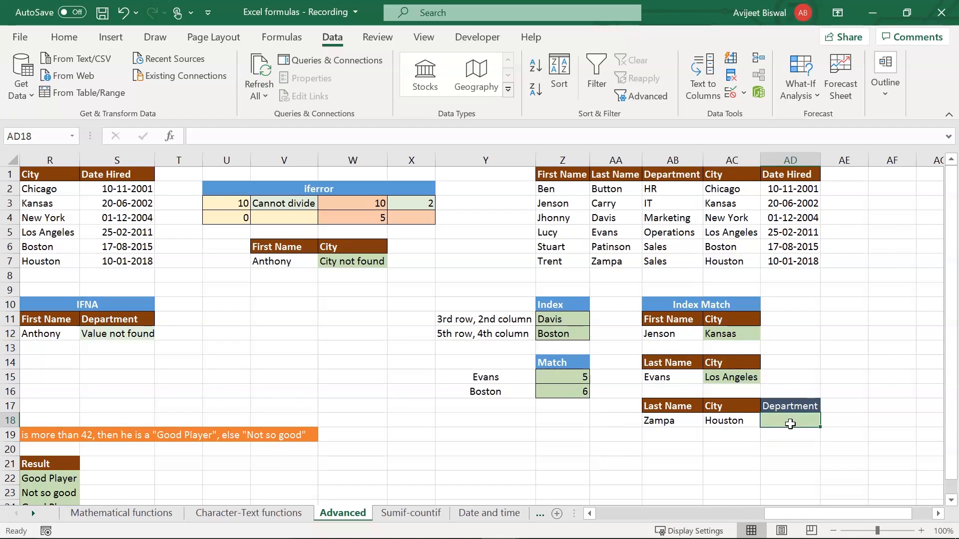
double_click(789, 422)
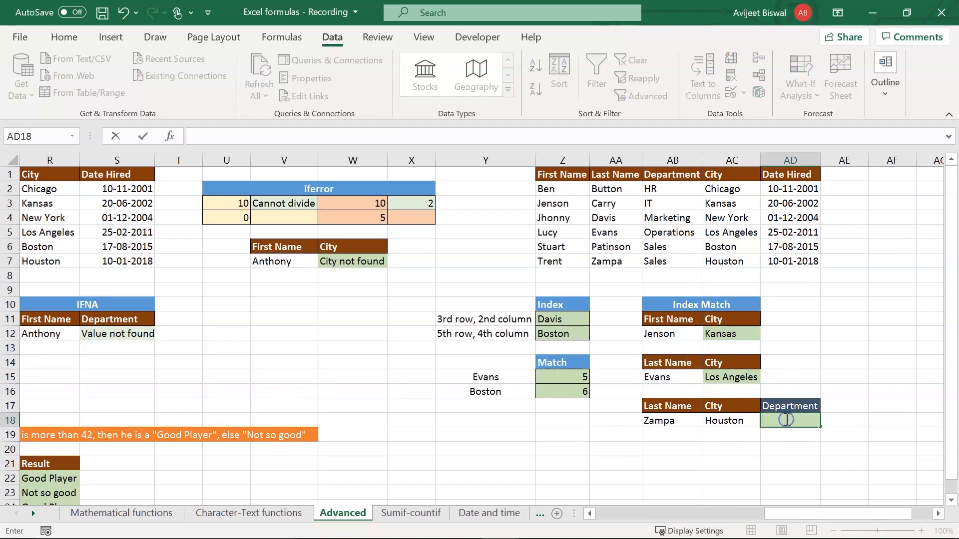
type("=in")
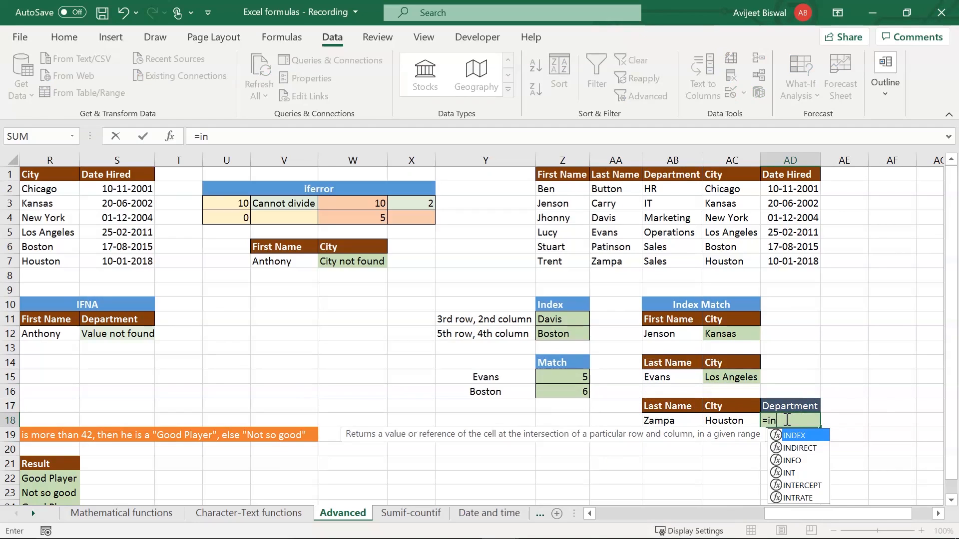
key("Tab")
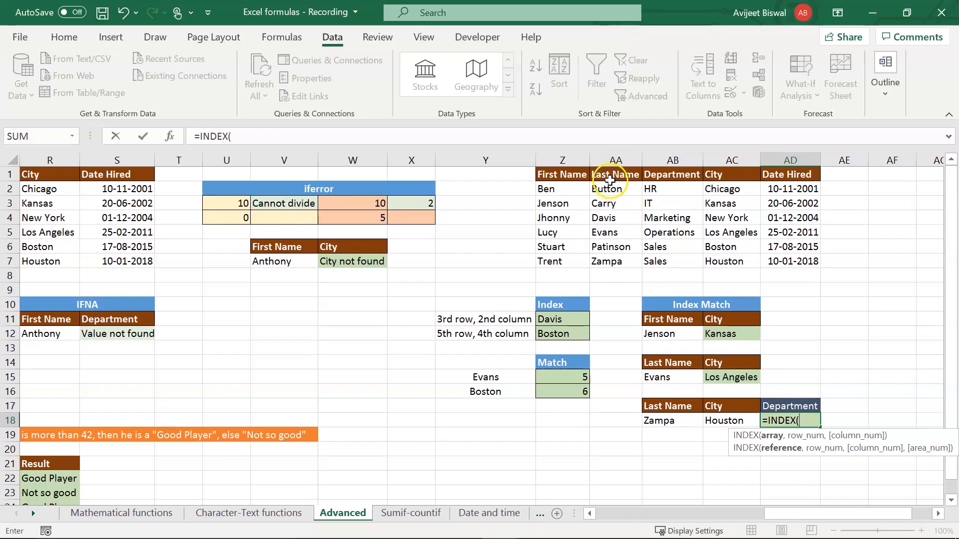
left_click_drag(610, 176, 735, 262)
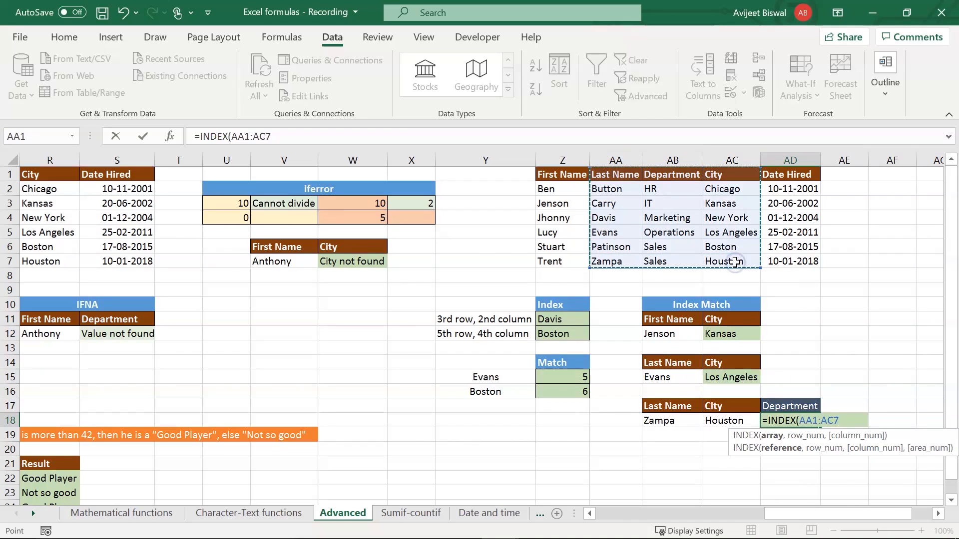
type(",")
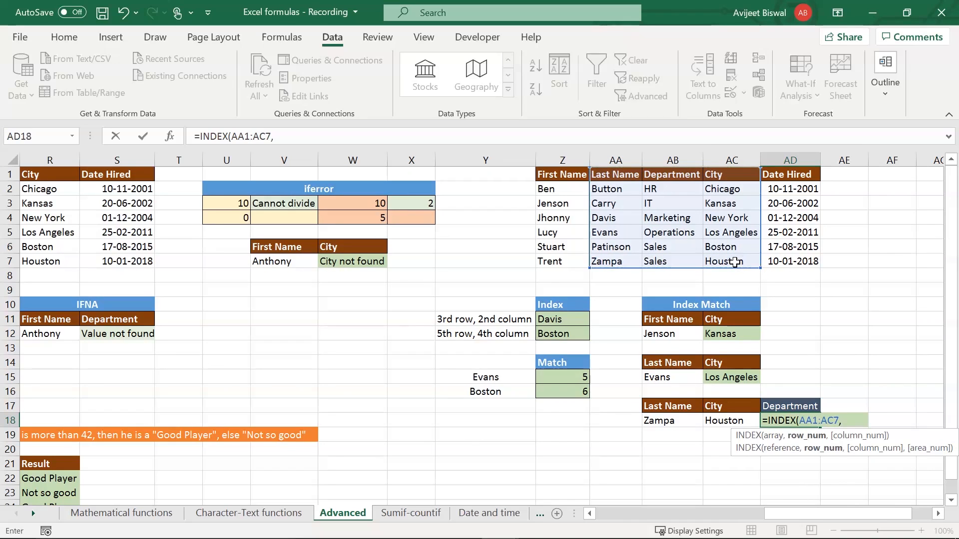
- Add a nested exact-match MATCH as the row number in AD18, looking up AB18 in the Last Name range AA1:AA7
type("ma")
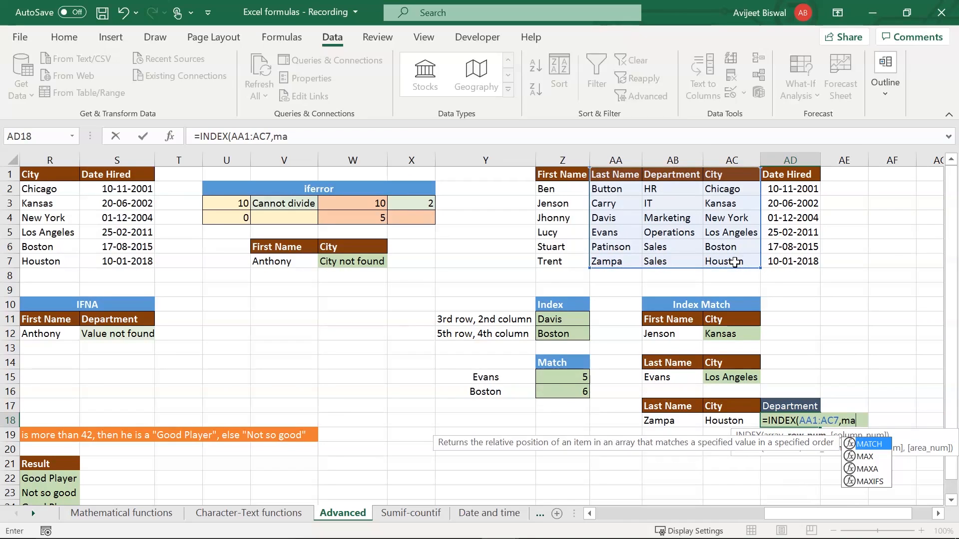
key("Tab")
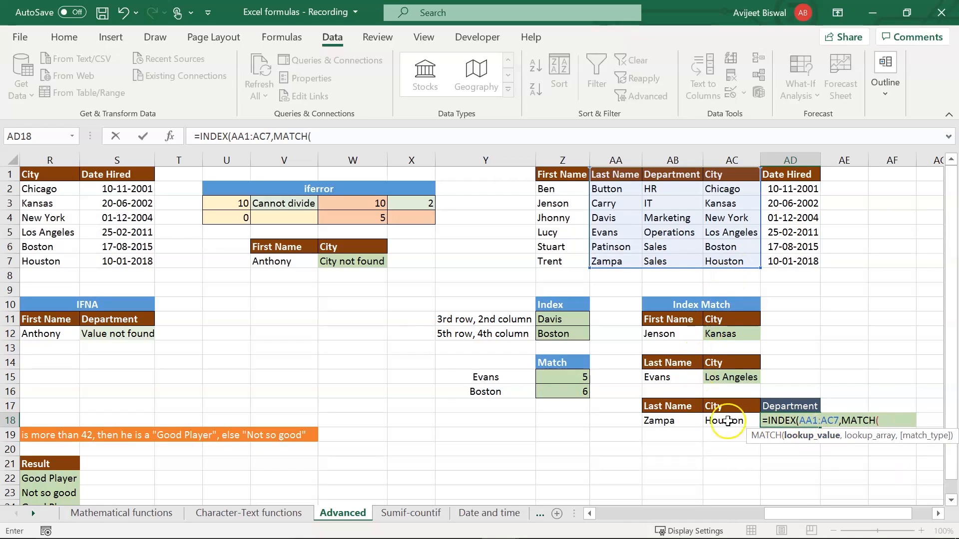
left_click(686, 421)
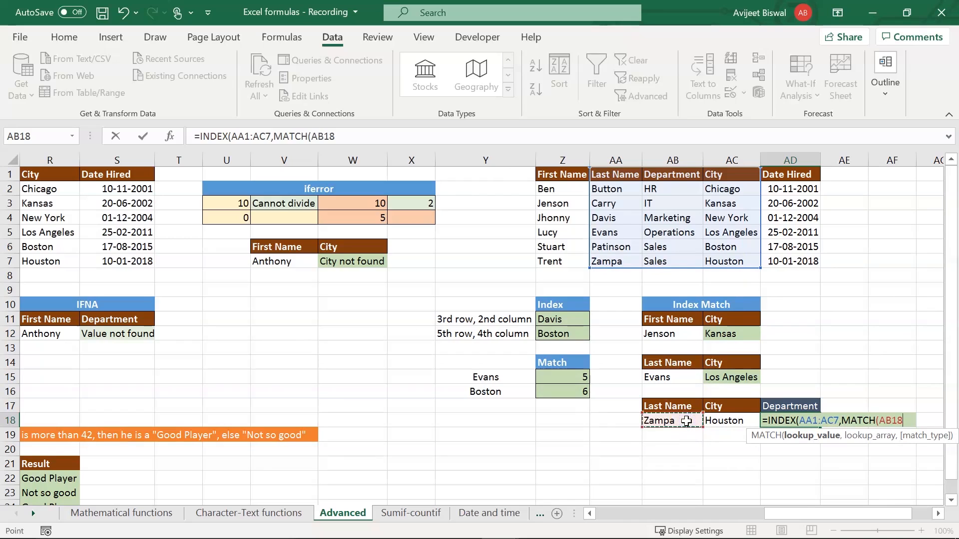
type(",")
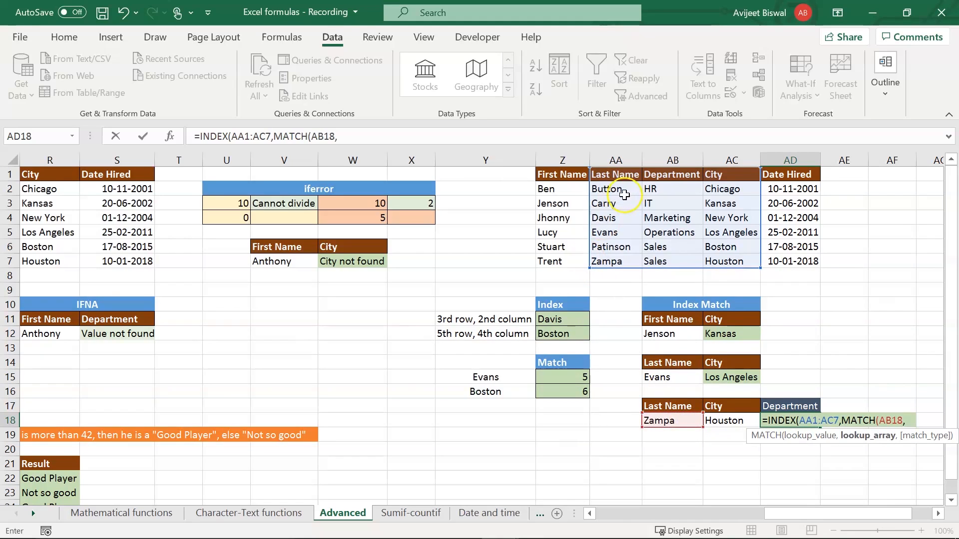
left_click_drag(618, 175, 615, 269)
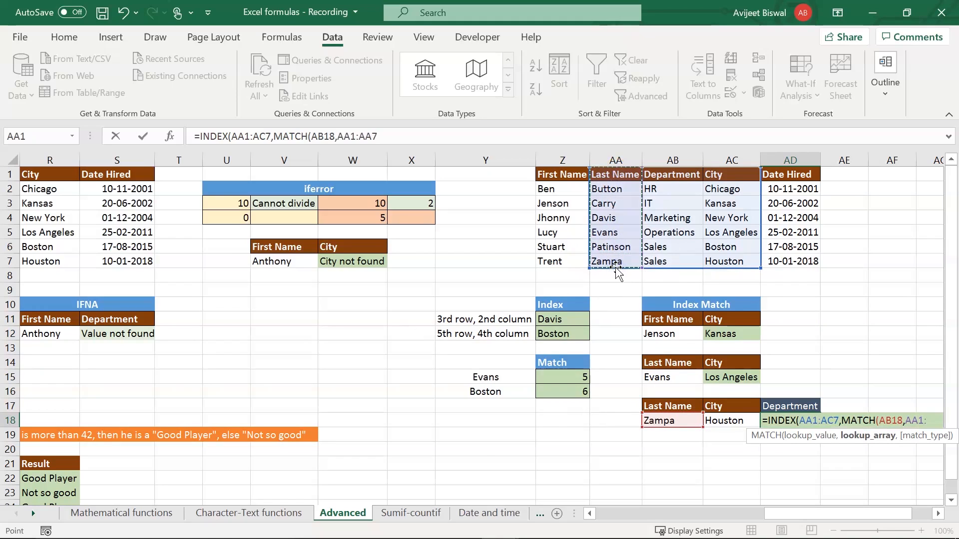
type(",0")
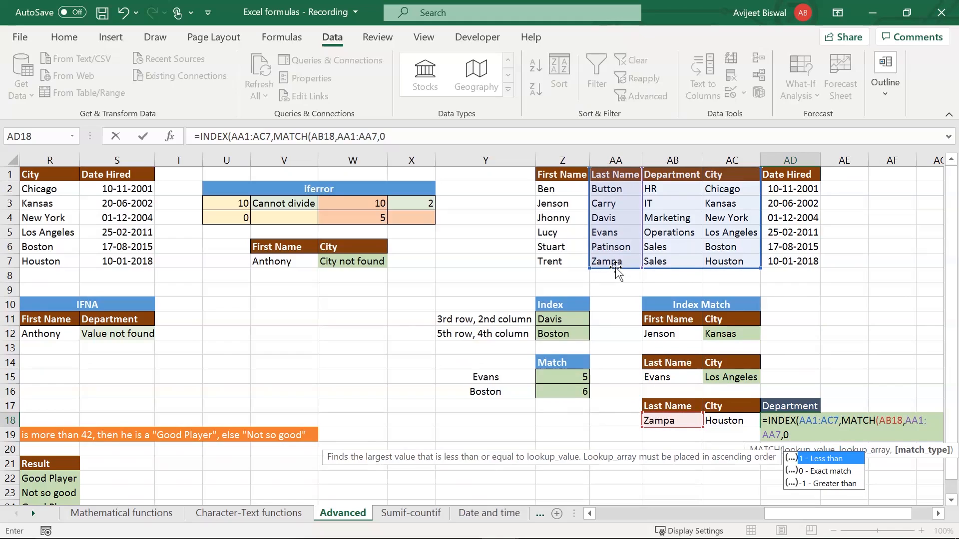
type(")")
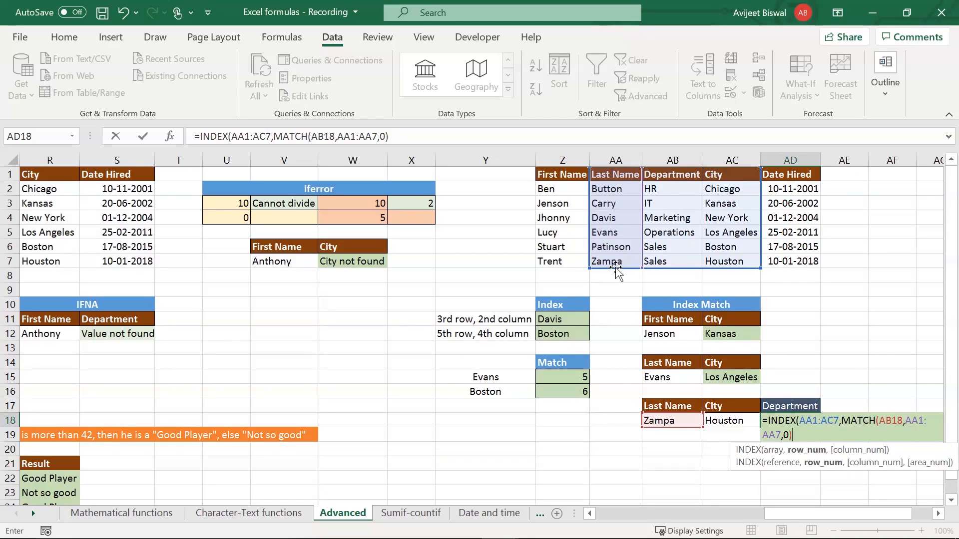
- Complete the AD18 formula with a second exact-match MATCH as the column number, looking up AB1 in the header range AA1:AD1
type(",")
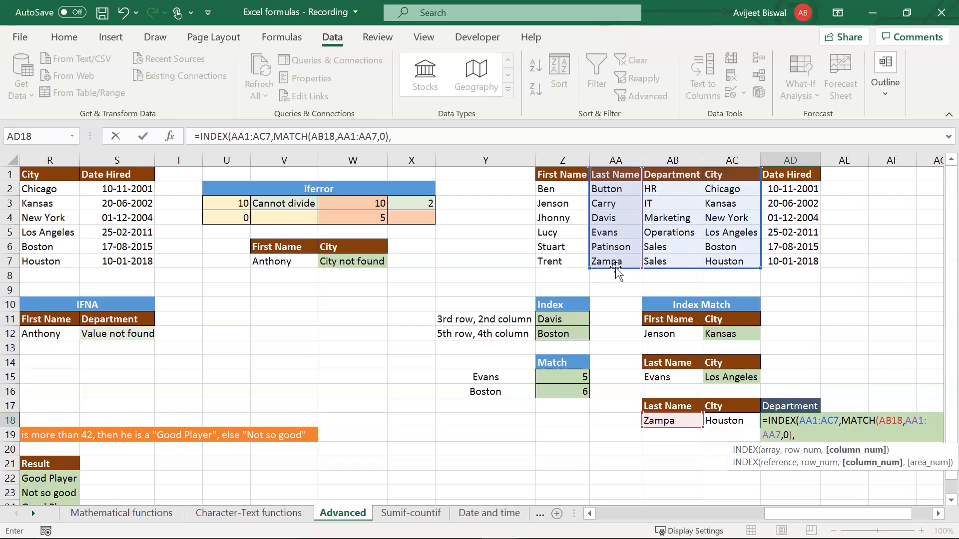
type("ma")
key("Tab")
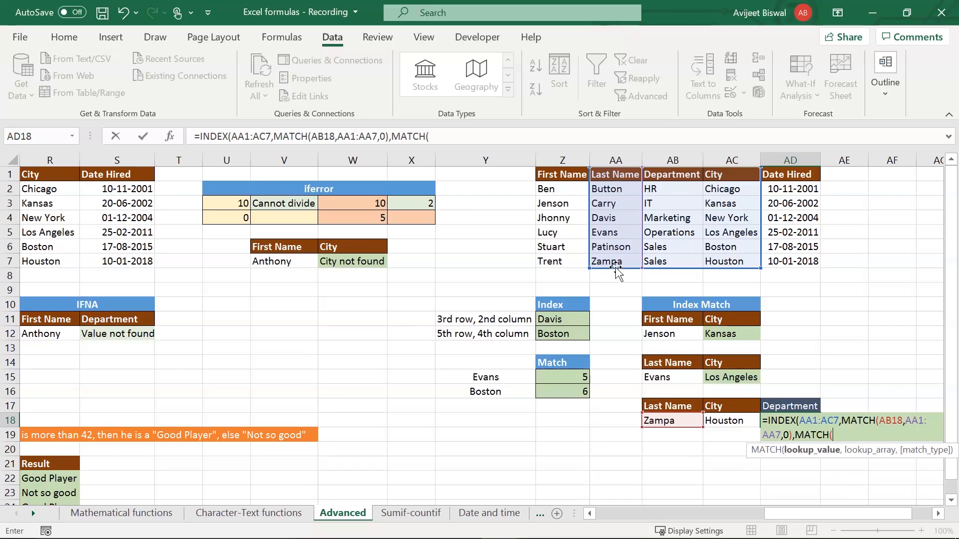
key("F2")
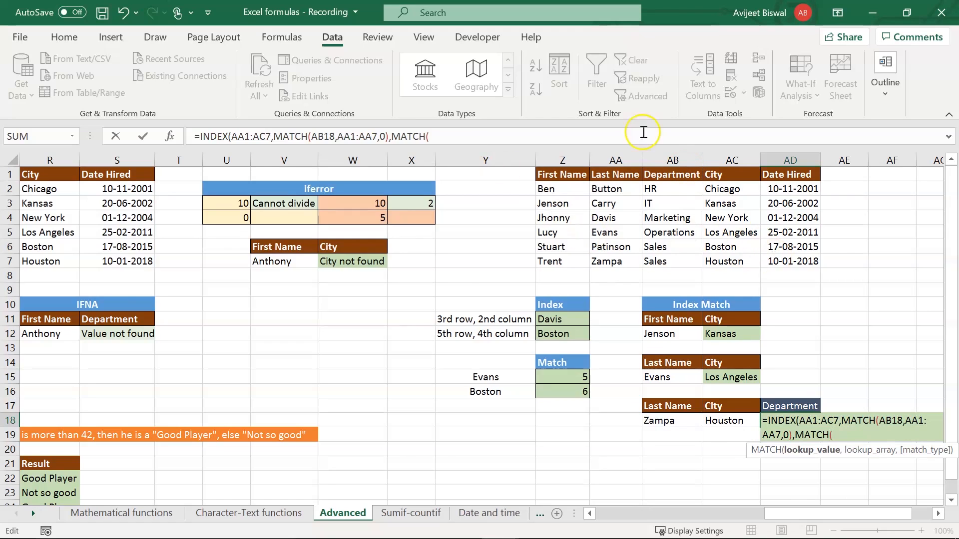
key("F2")
left_click(658, 174)
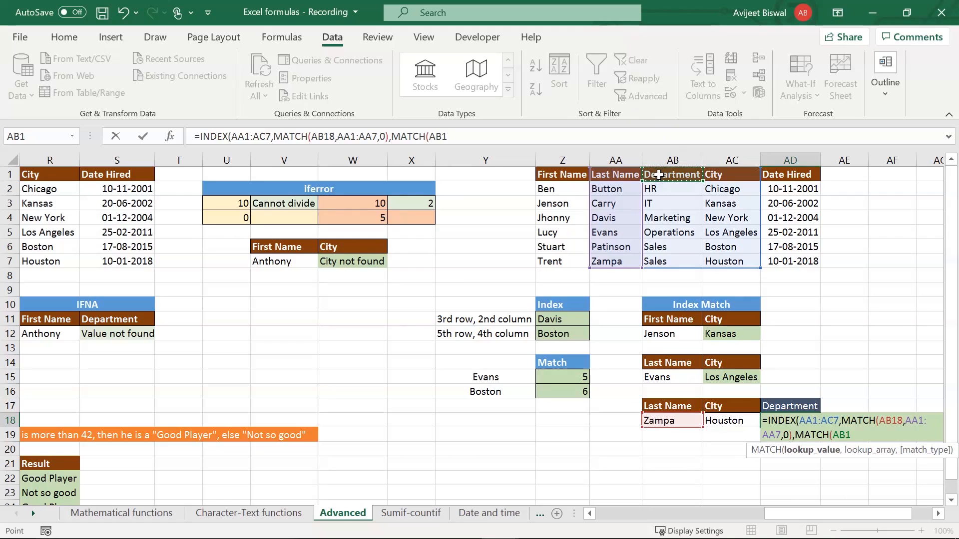
type(",")
left_click(611, 174)
left_click_drag(611, 174, 794, 173)
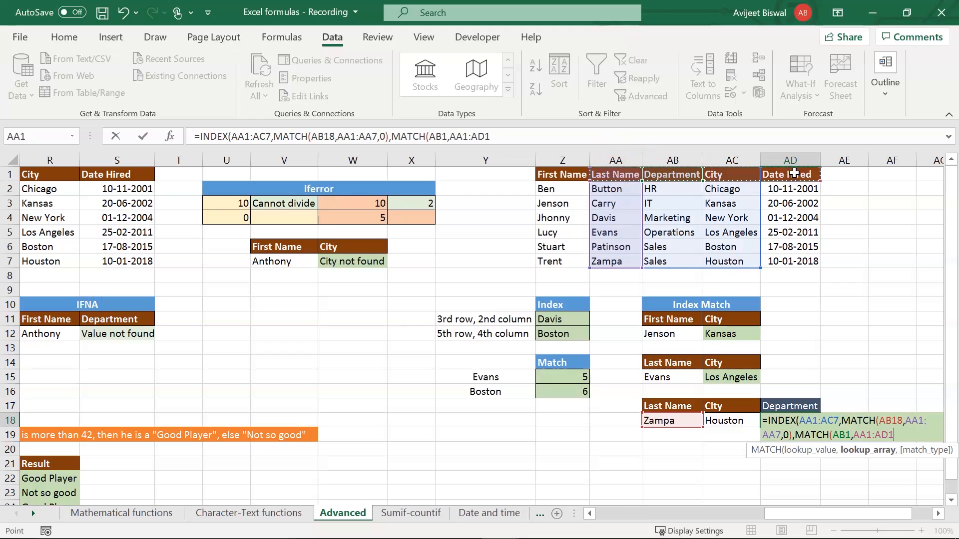
type(",0))")
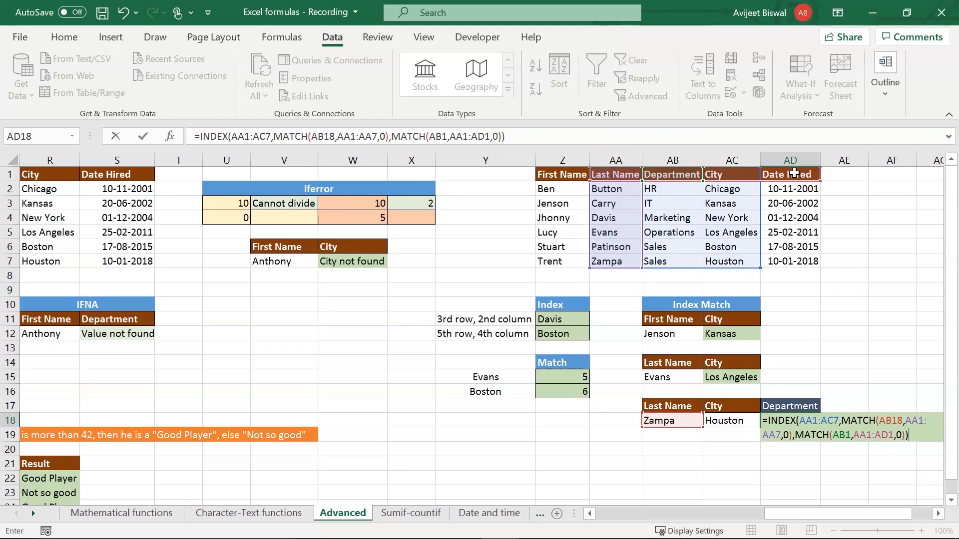
key("Return")
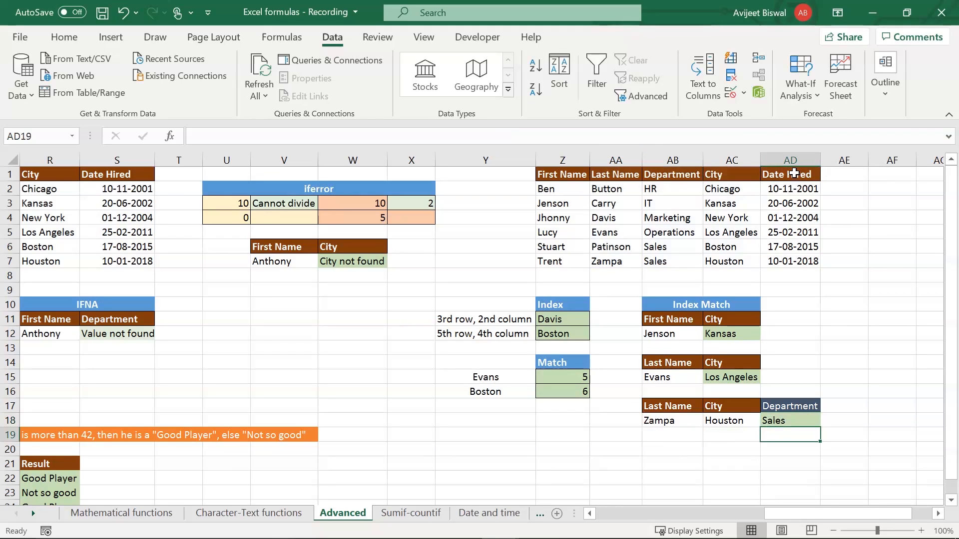
- Check the AD18 result by tracing the matching Last Name cell AA7 across to Department cell AB7
left_click(799, 421)
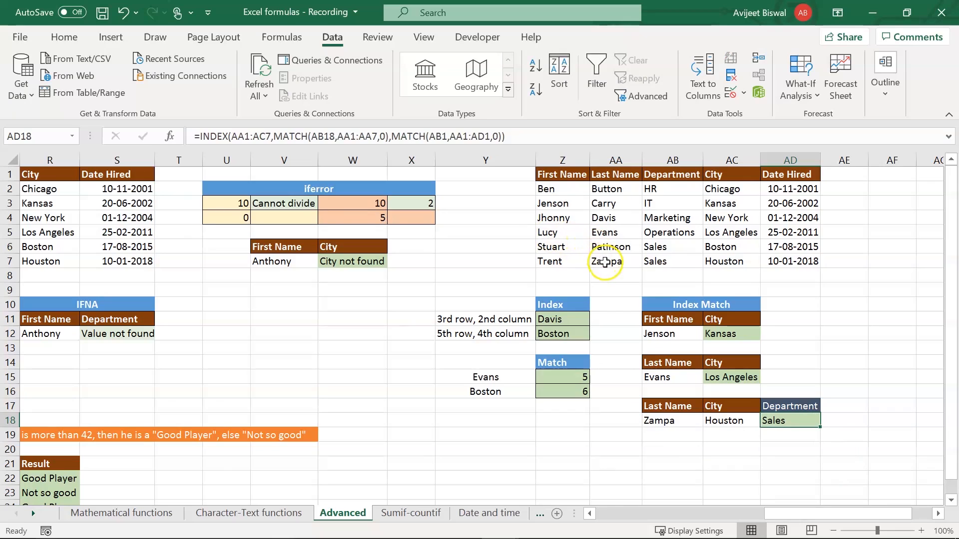
left_click_drag(605, 263, 671, 261)
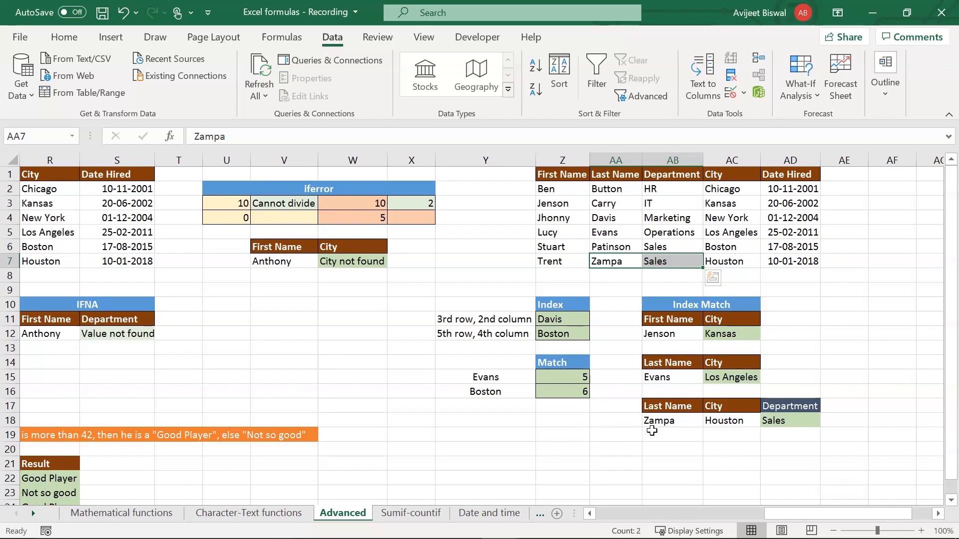
- Switch to the Sumif-countif sheet and examine the dataset's columns from dateRep to continentExp
key("ctrl+Page_Down")
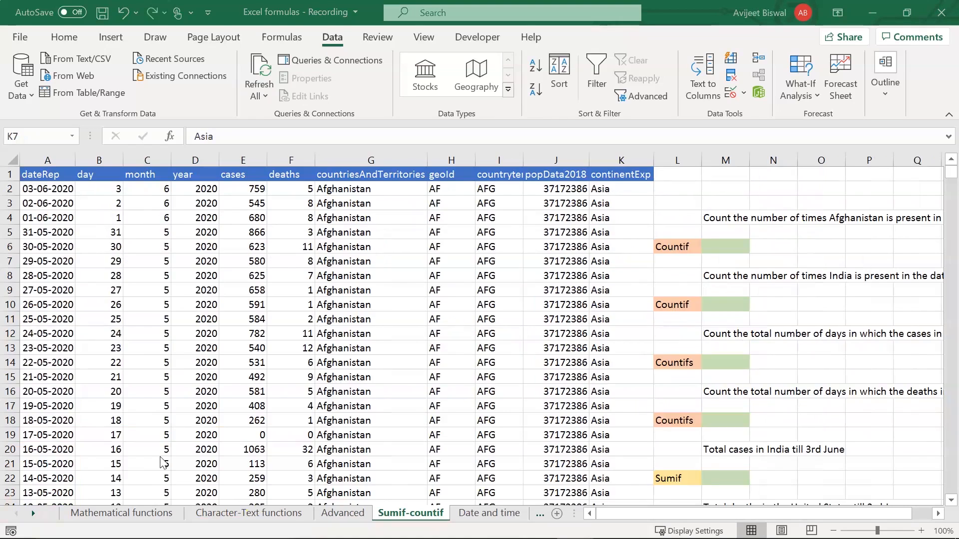
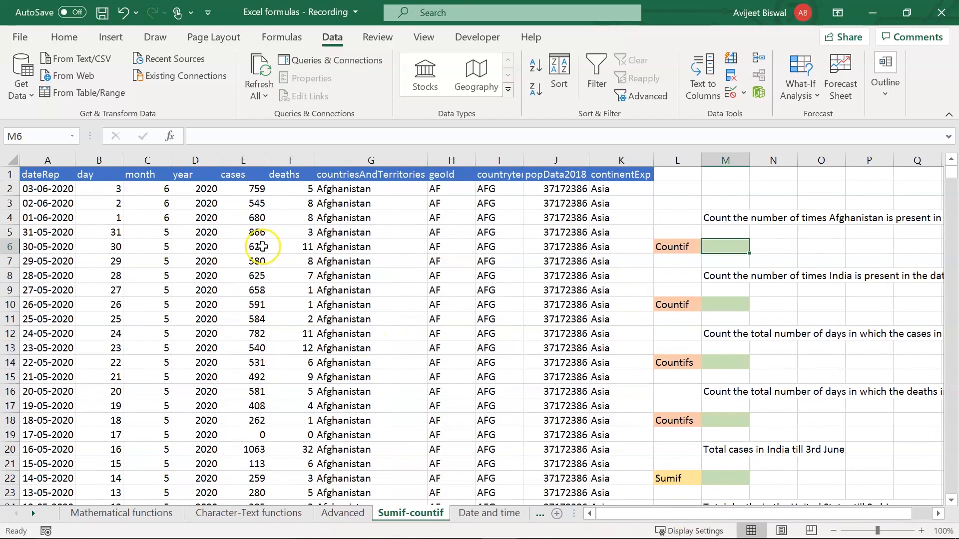
left_click_drag(50, 175, 613, 475)
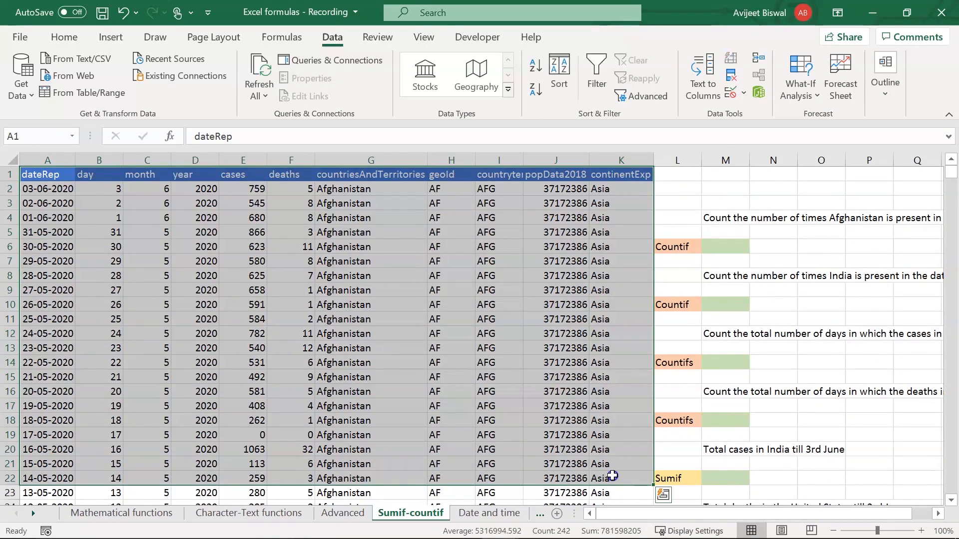
left_click(70, 291)
left_click(47, 190)
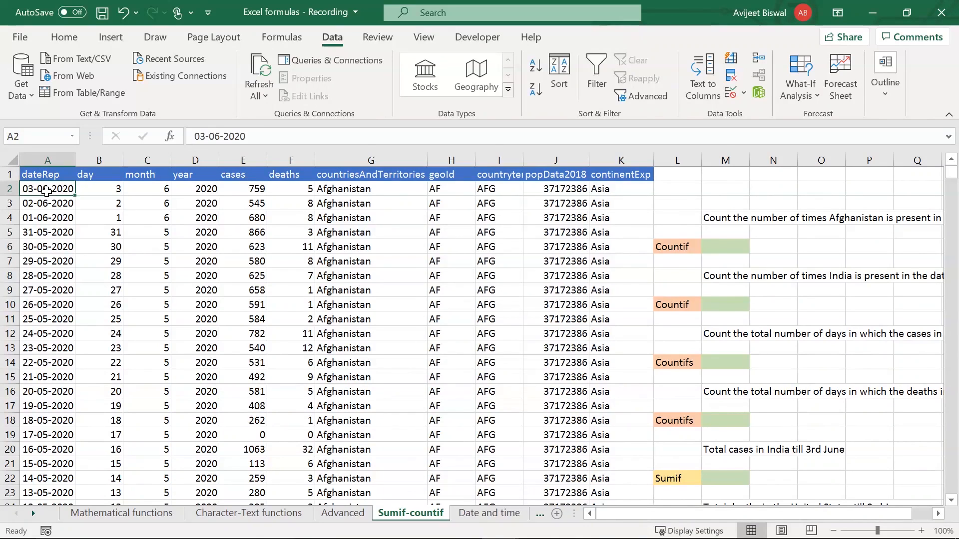
key("Right")
key("Right")
key("Right")
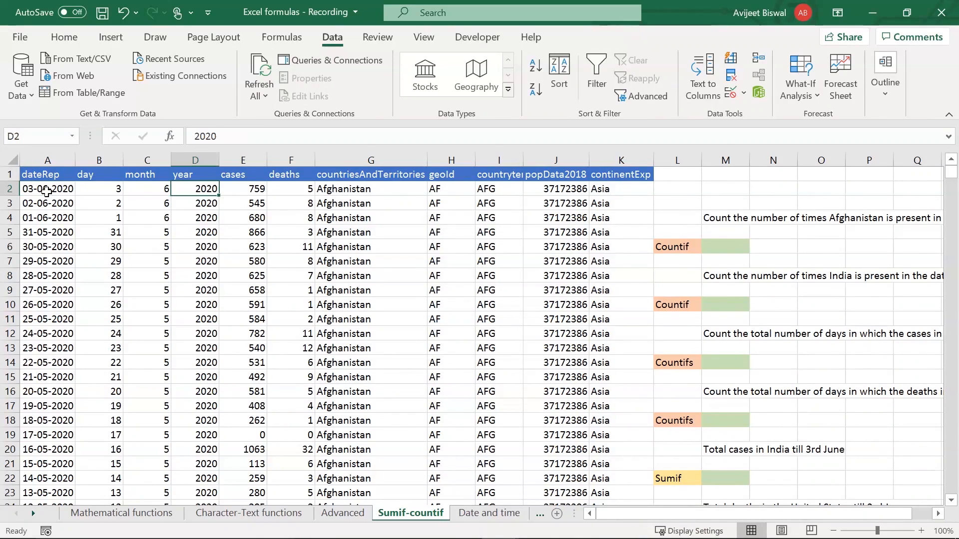
left_click(279, 176)
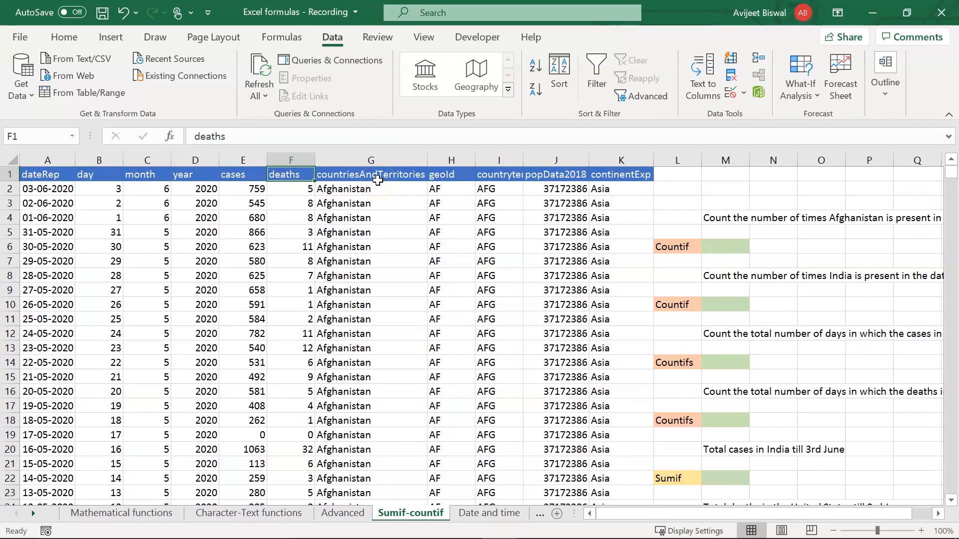
left_click(631, 180)
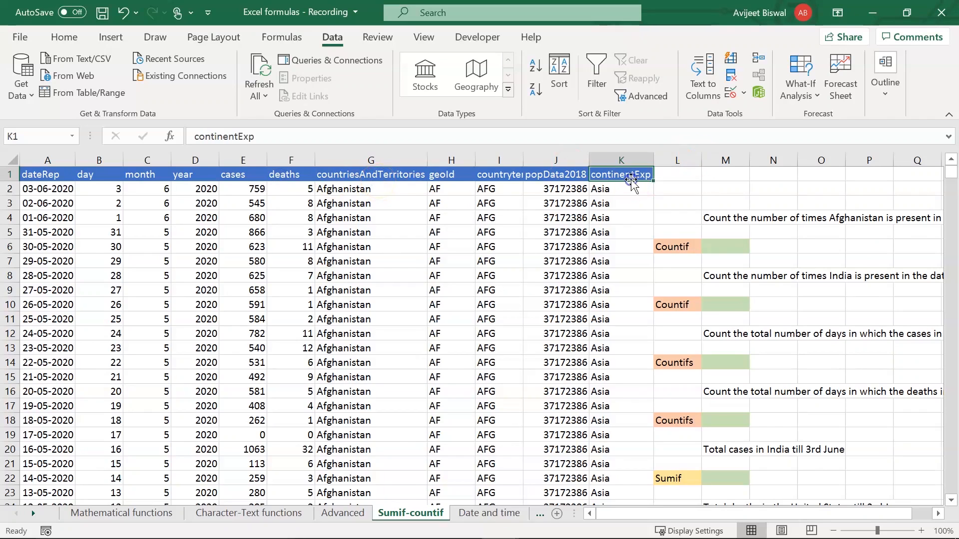
- Locate the first Countif answer cell M6 and read the full counting task written above it in row 4
left_click(604, 247)
key("Right")
key("Right")
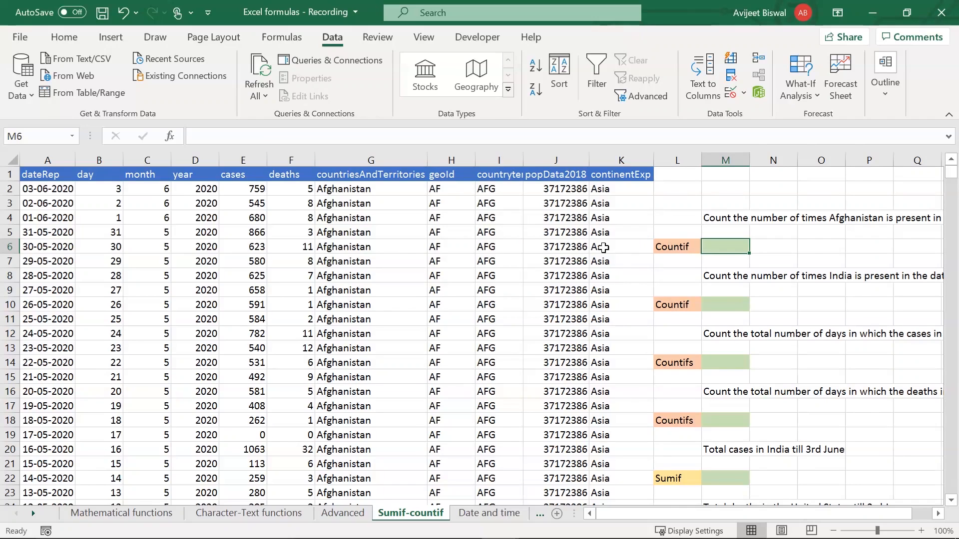
left_click(676, 218)
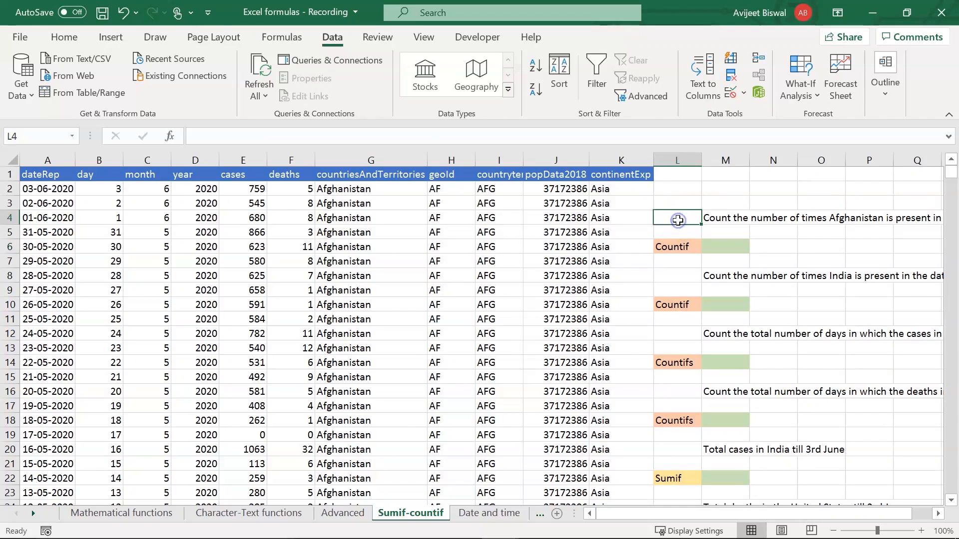
key("Right")
key("Right")
key("Right")
key("Right")
key("Right")
key("Right")
key("Right")
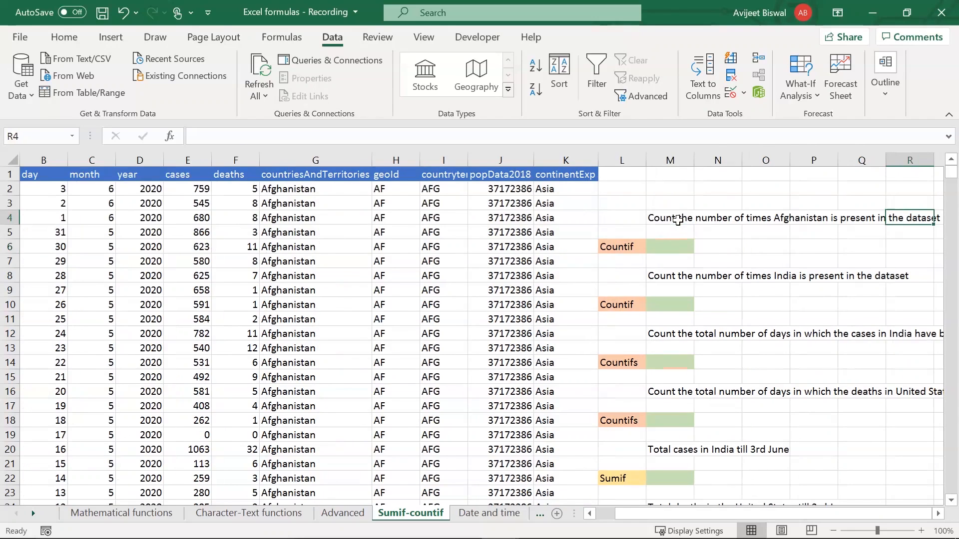
left_click(676, 219)
key("Left")
key("Left")
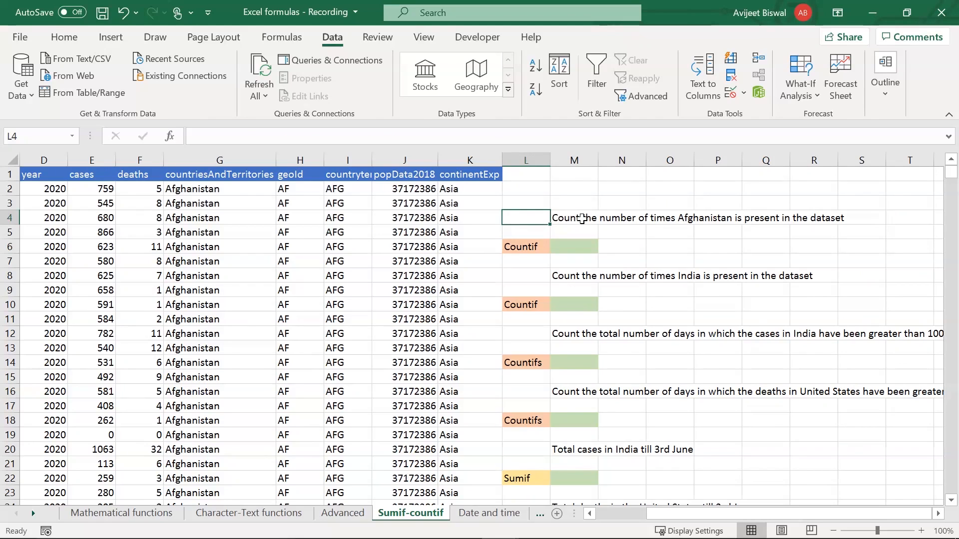
- Enter a COUNTIF formula in M6 that counts "Afghanistan" in the countriesAndTerritories range G1:G21130
left_click(226, 164)
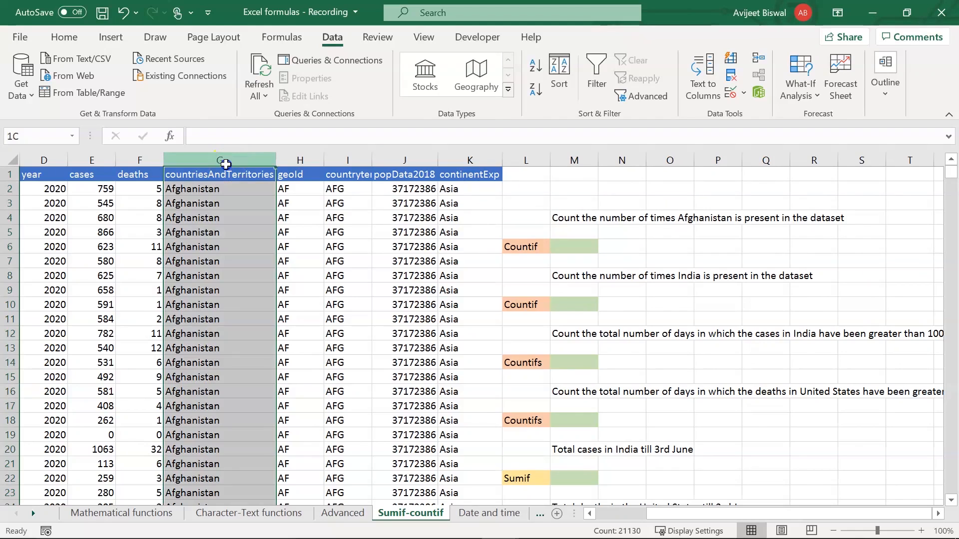
left_click(577, 252)
type("=coun")
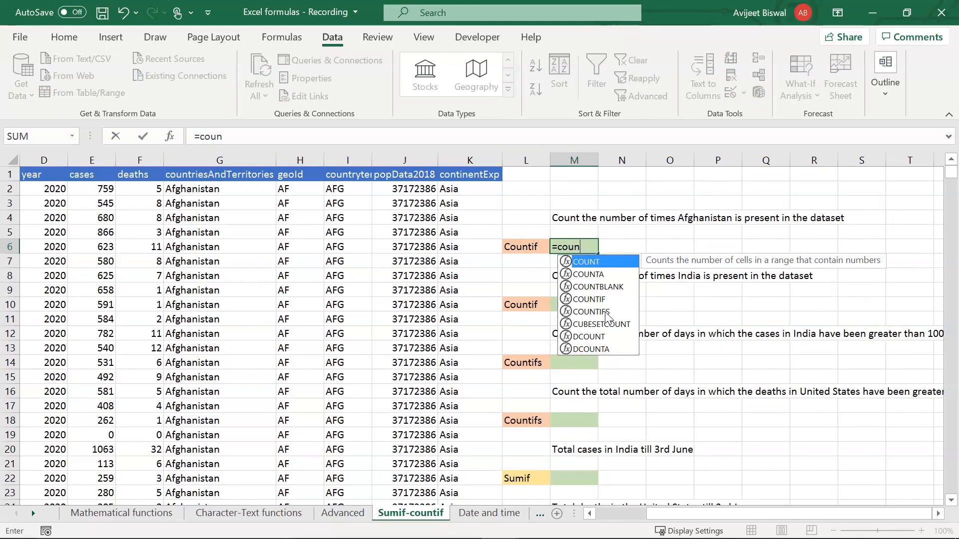
type("if")
key("Tab")
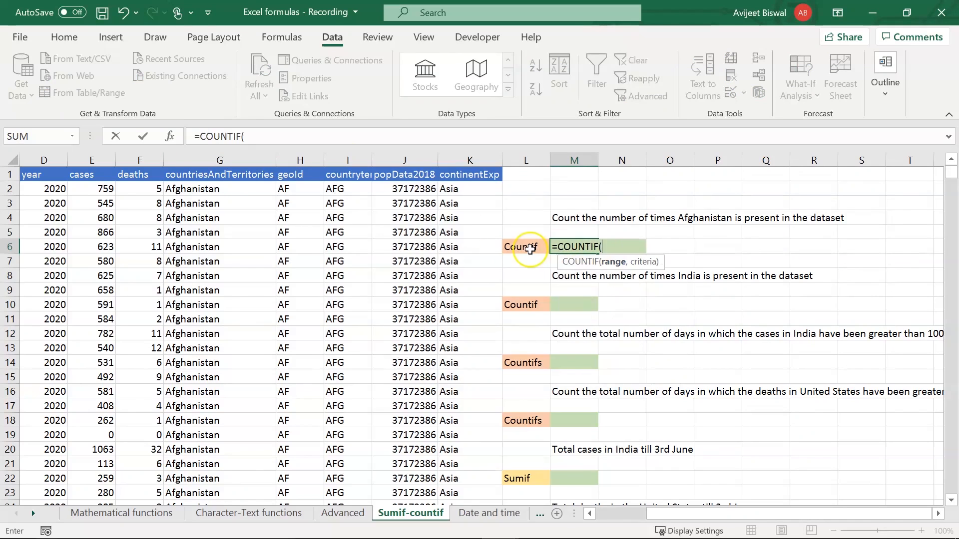
left_click(204, 174)
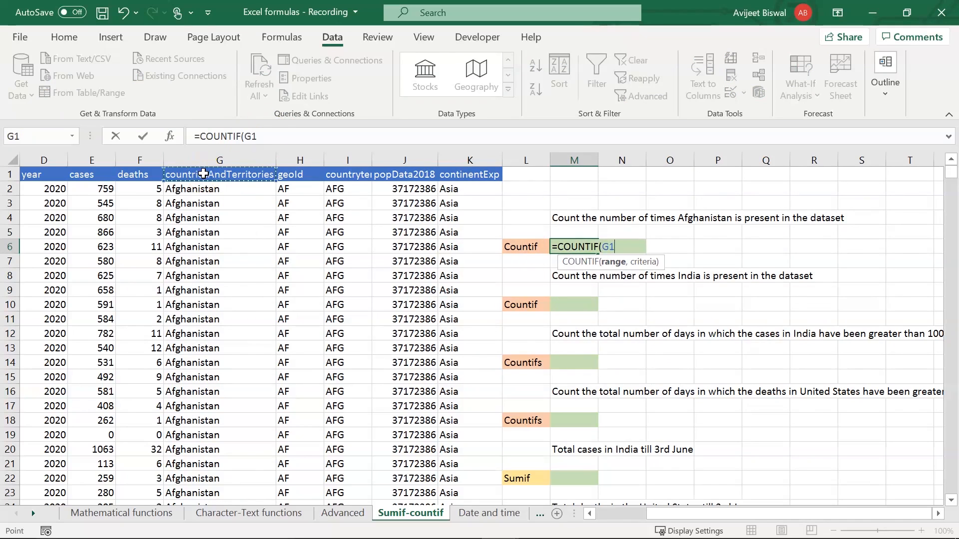
key("ctrl+shift+Down")
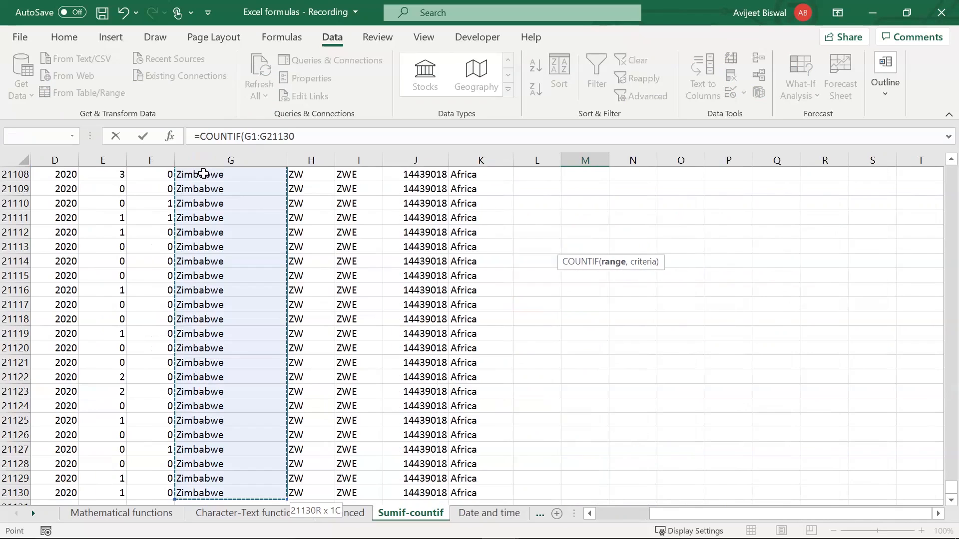
type(",")
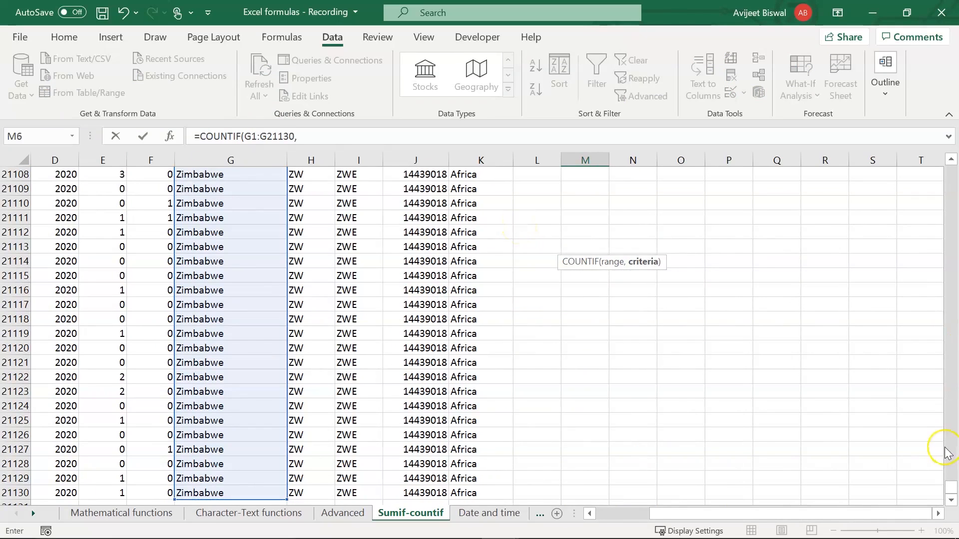
left_click_drag(950, 488, 955, 163)
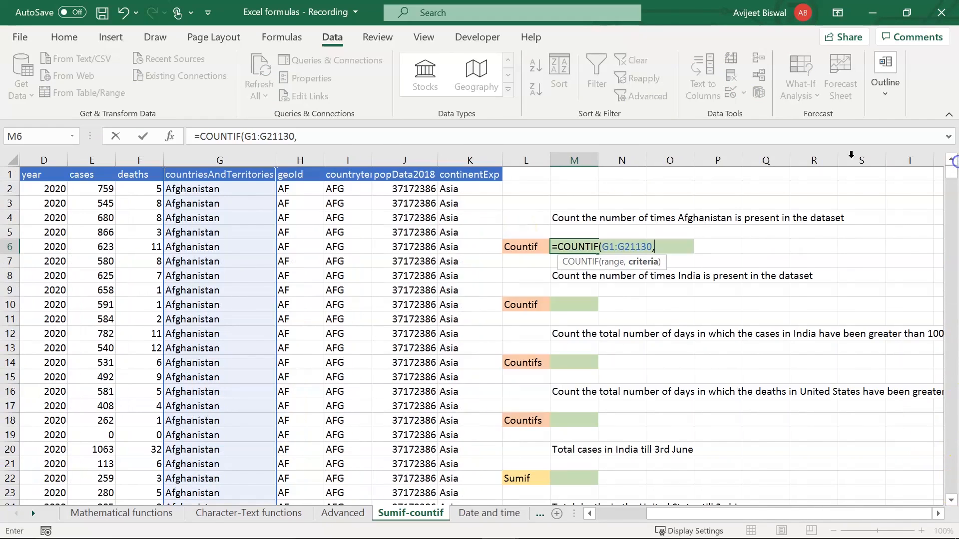
type("\"Afghanis")
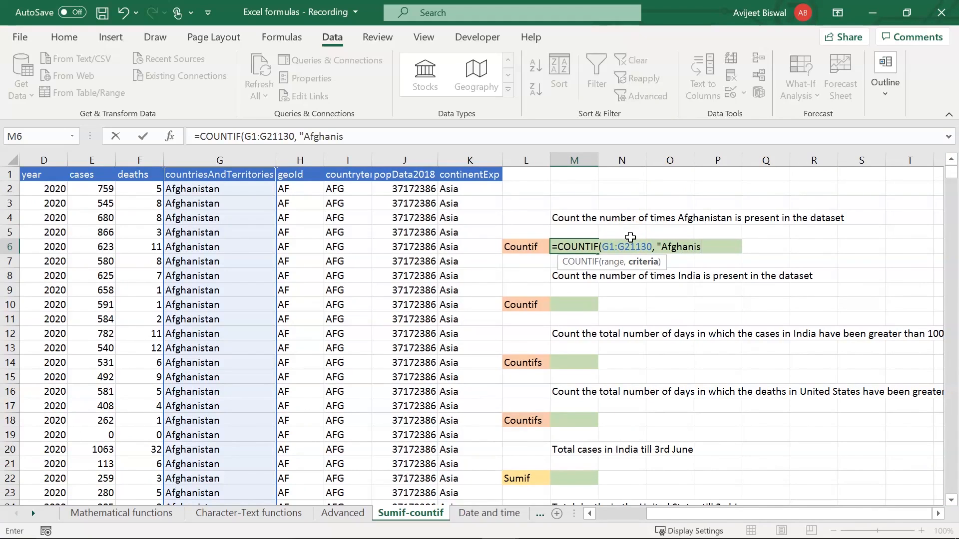
type("tan\")")
key("Return")
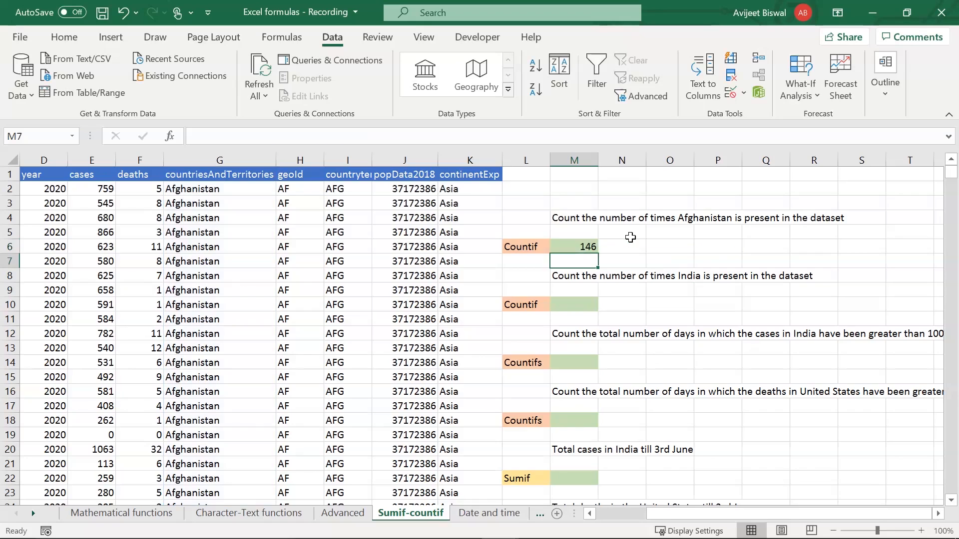
- Review the COUNTIF formula in M6 against the countriesAndTerritories column it counts
left_click(568, 245)
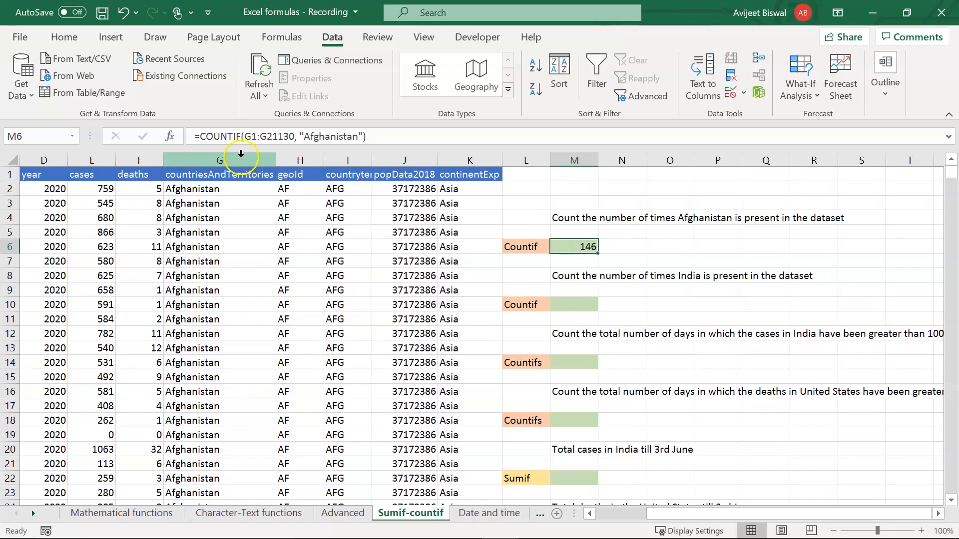
left_click(215, 157)
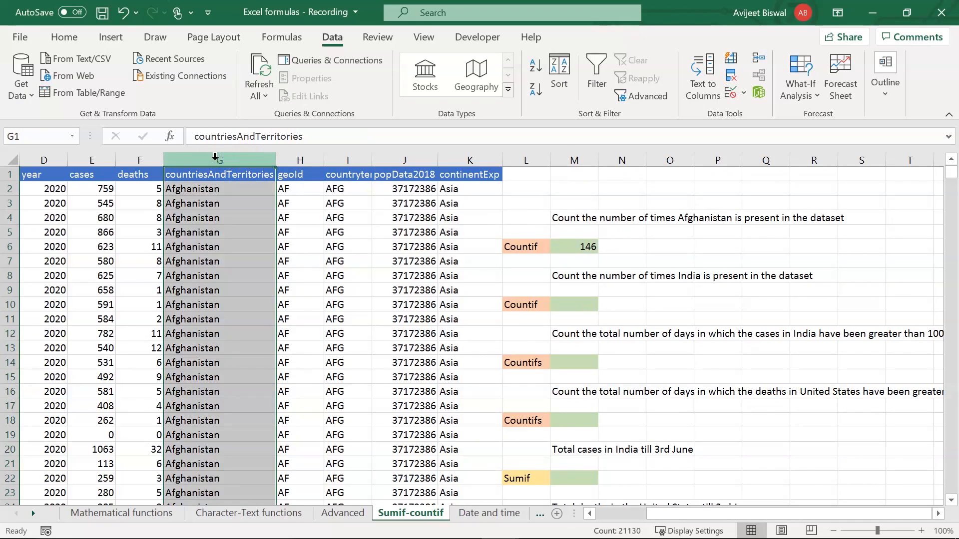
left_click(563, 247)
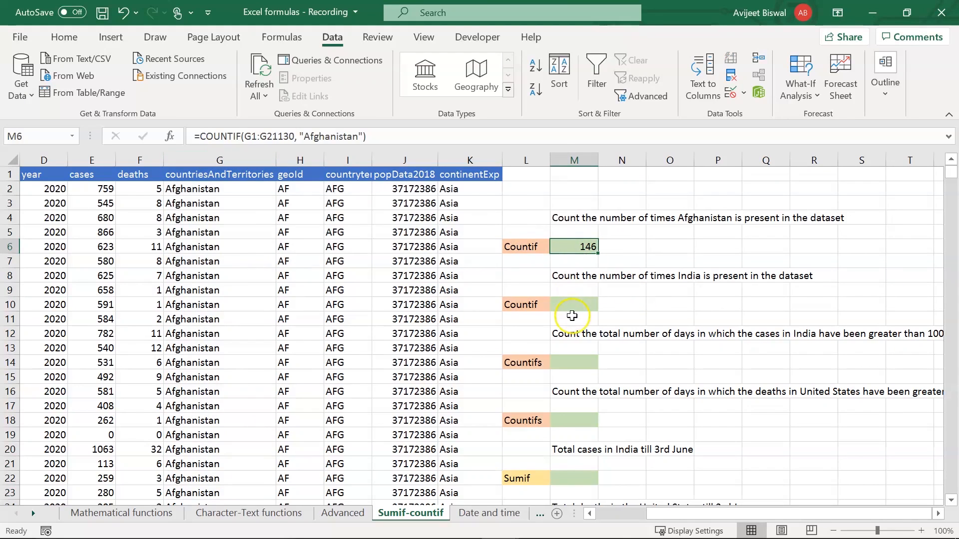
- Enter a COUNTIF formula in M10 that counts "India" across the whole countriesAndTerritories column, G:G
left_click(568, 276)
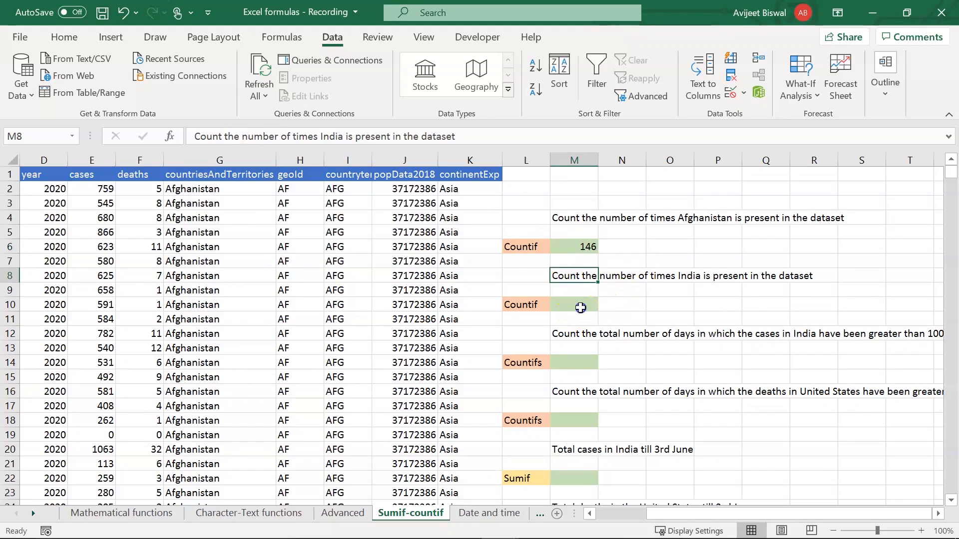
left_click(577, 307)
type("=")
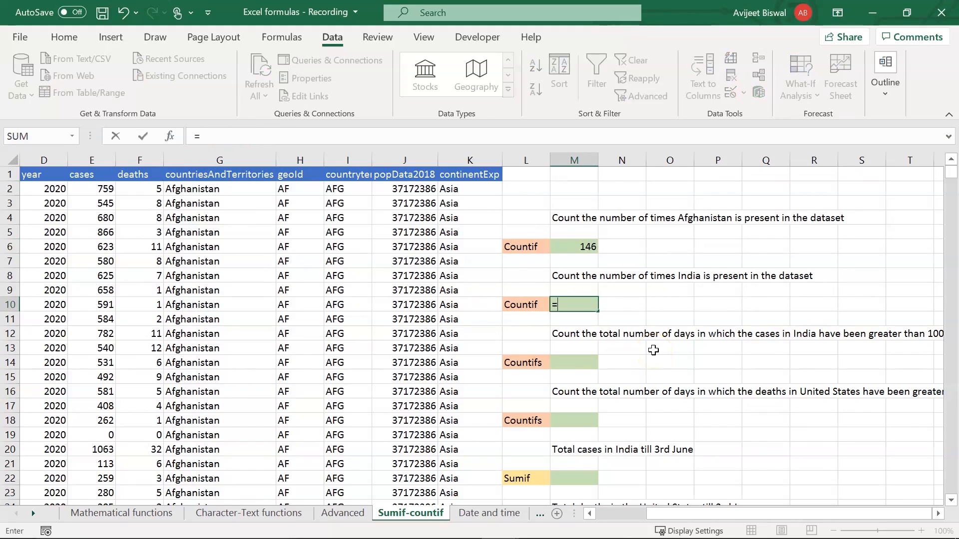
type("countif")
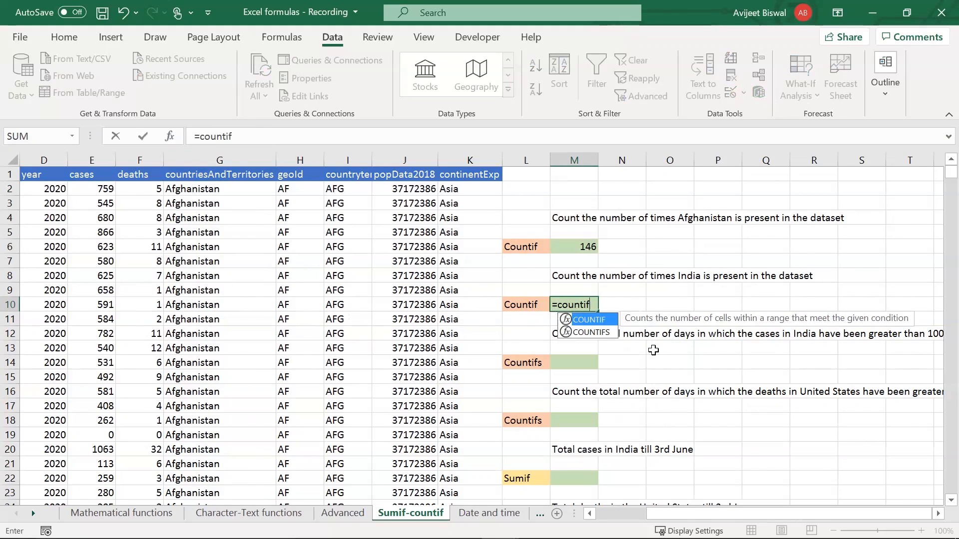
key("Tab")
left_click(204, 160)
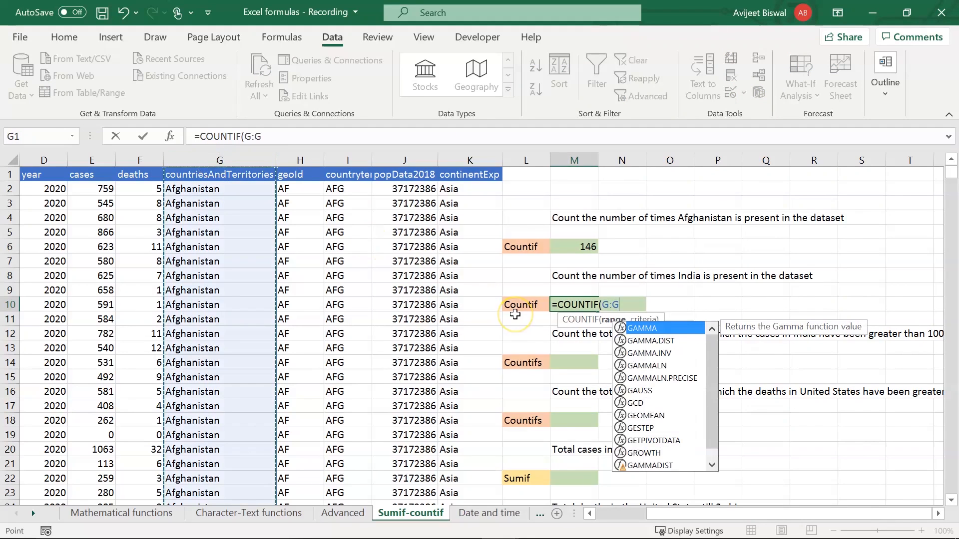
type(", \"India")
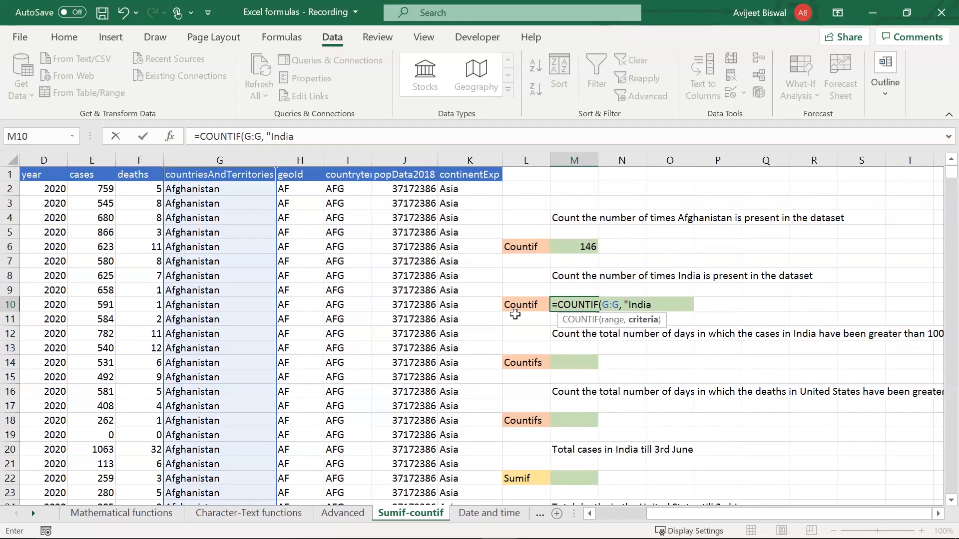
key("Return")
left_click(597, 305)
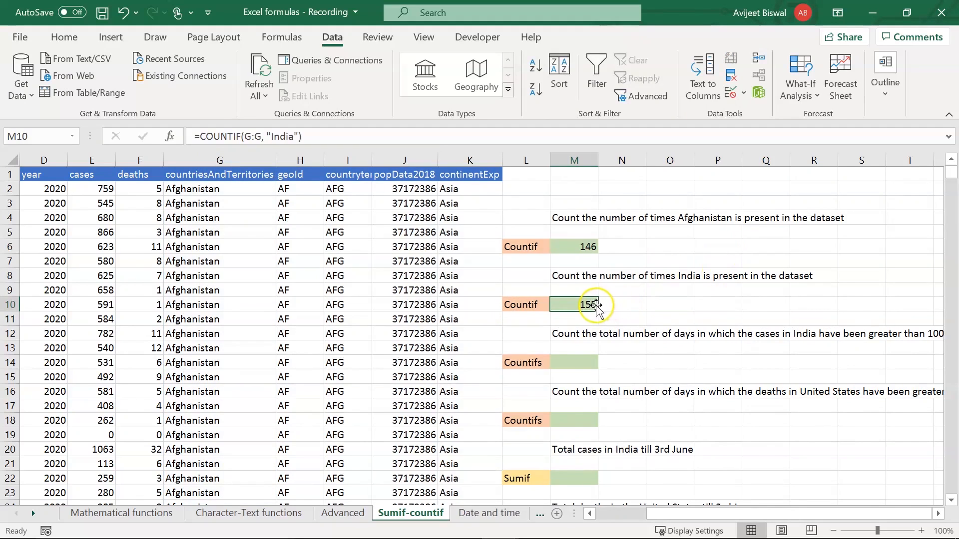
- Locate the first Countifs exercise in row 14 and read its full task text in M12
left_click(613, 358)
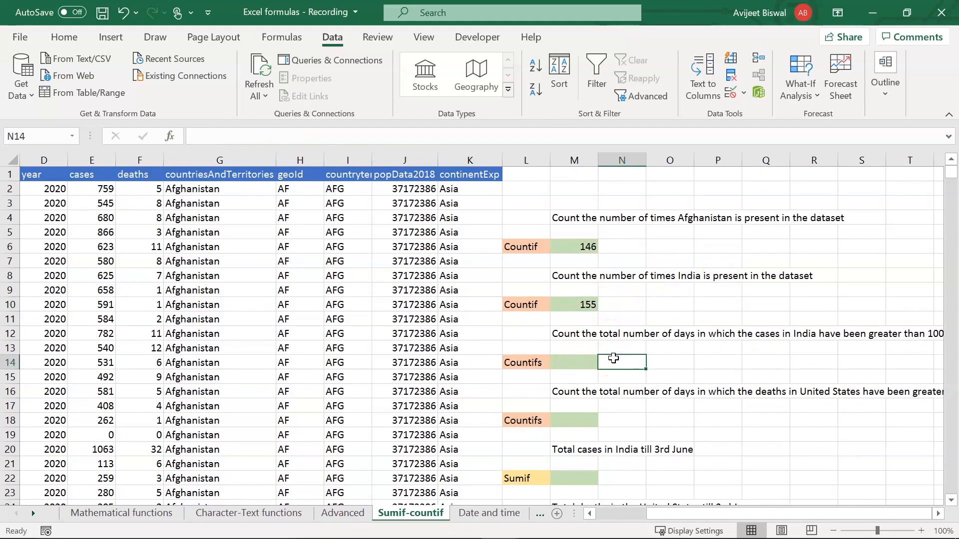
left_click(523, 362)
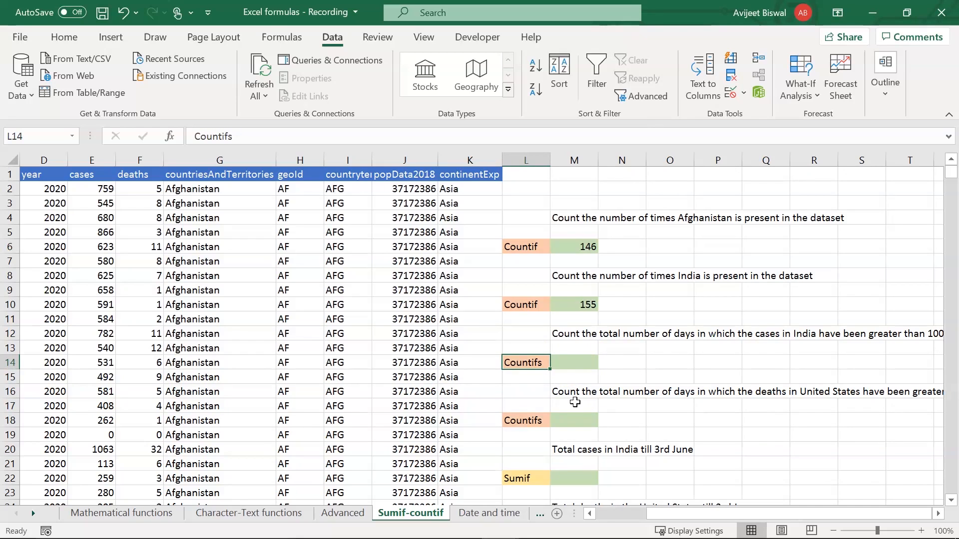
left_click(597, 338)
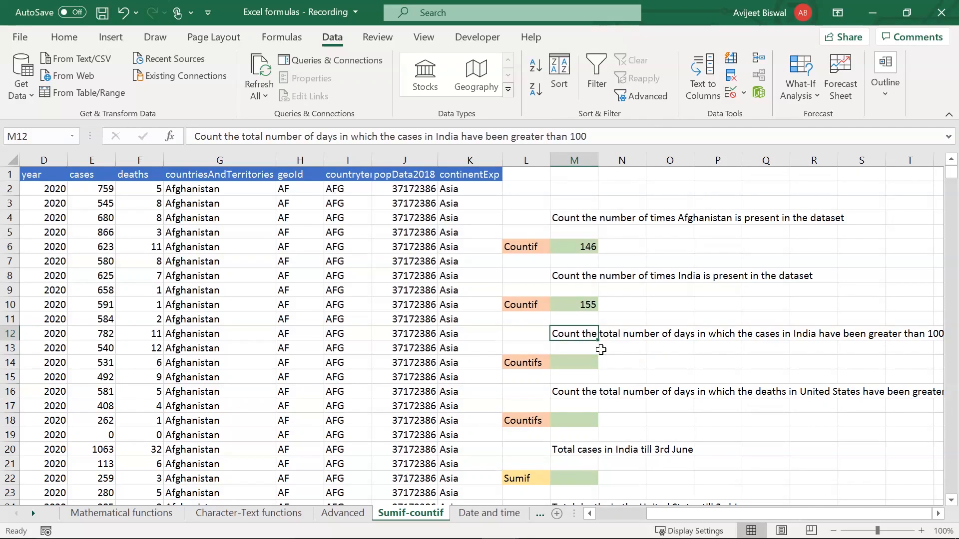
- Enter a COUNTIFS formula in M14 counting rows where column G is "India" and the cases column E is ">100"
left_click(595, 359)
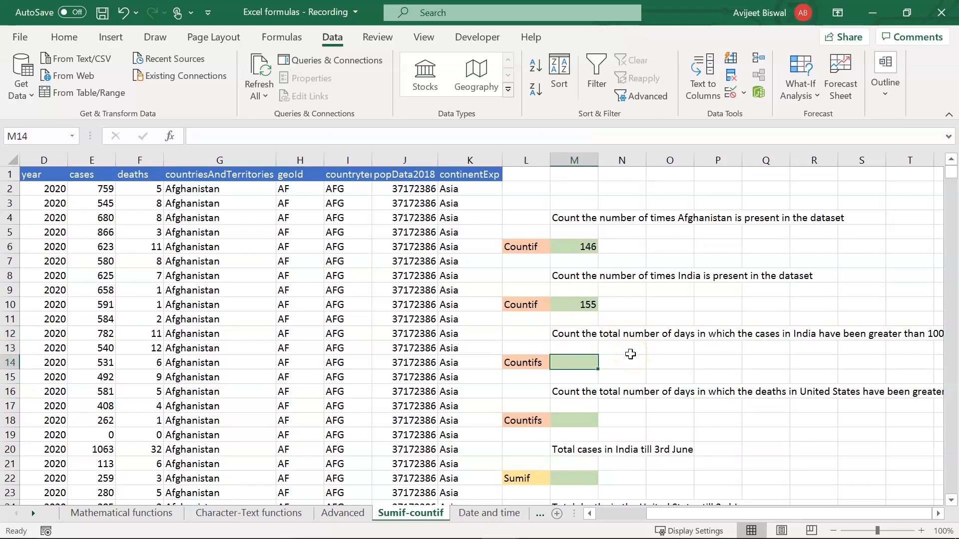
type("=counti")
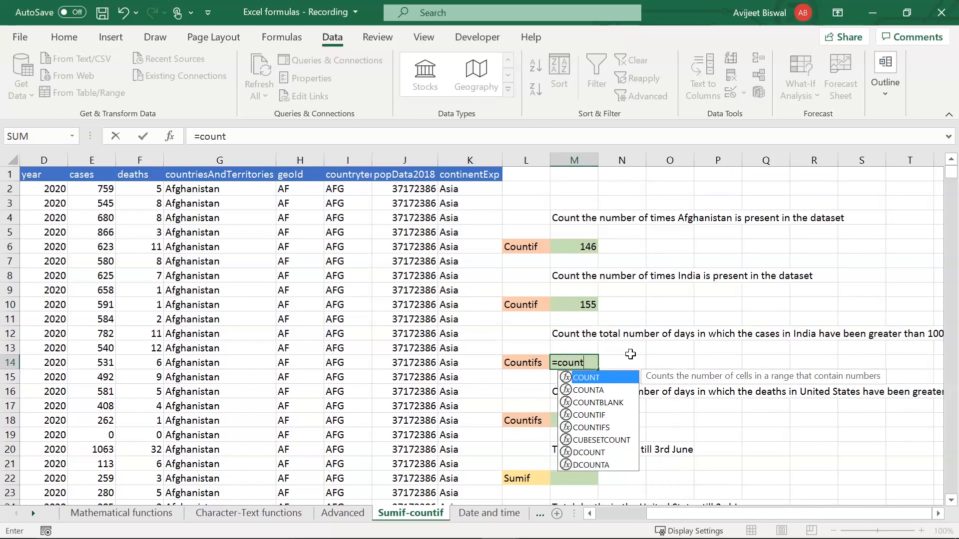
key("Down")
key("Tab")
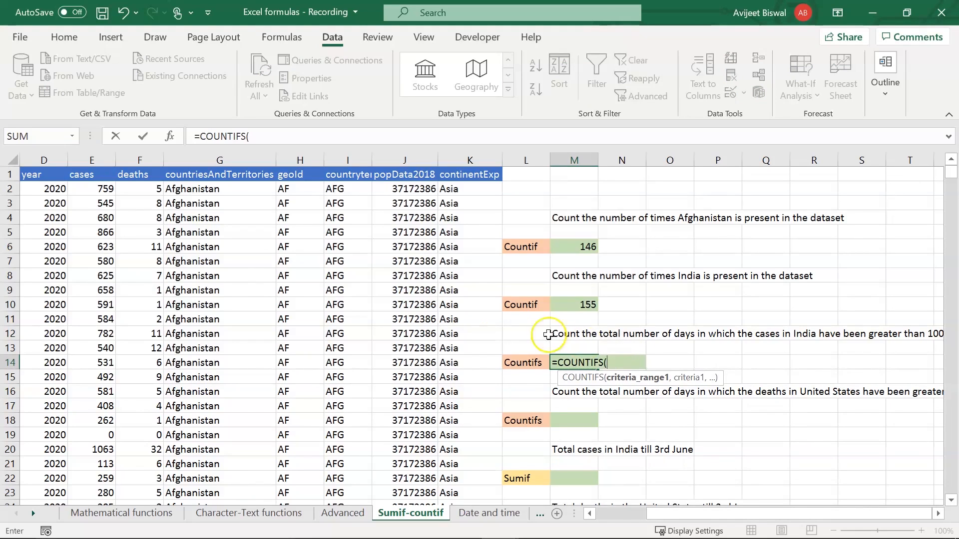
left_click(220, 159)
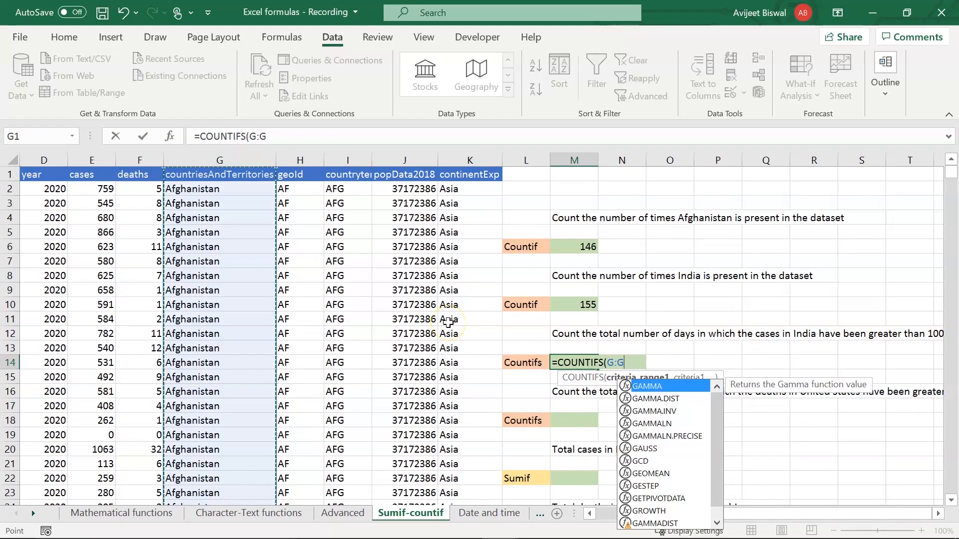
type(", \"India\"")
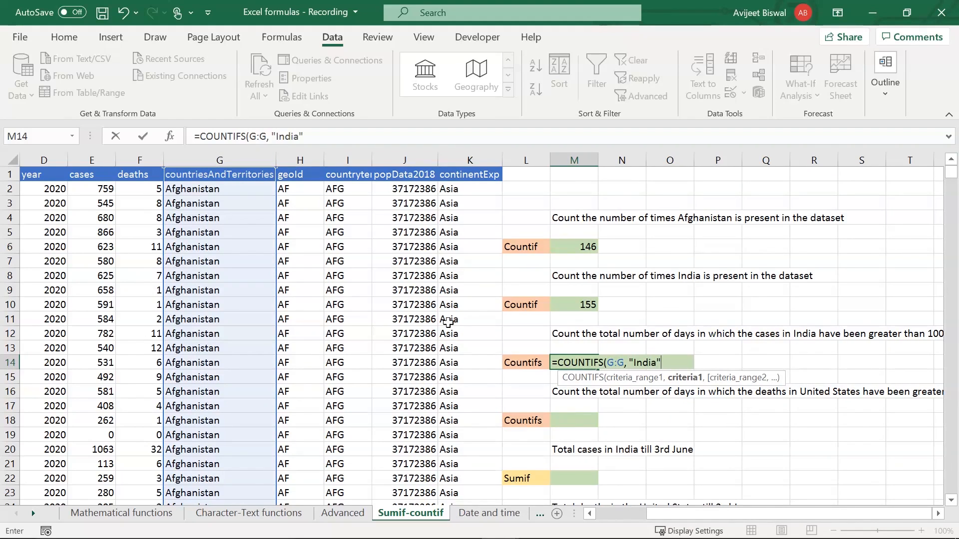
type(",")
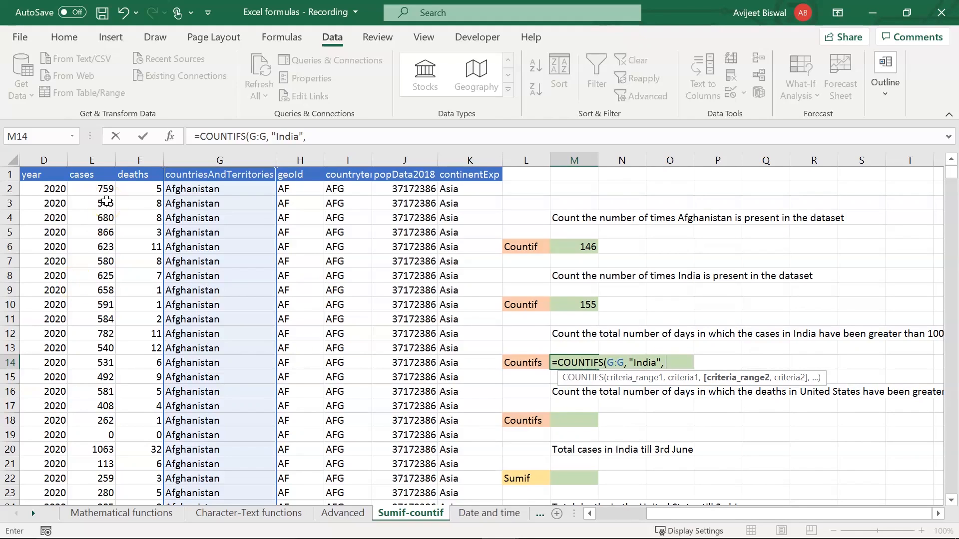
left_click(90, 159)
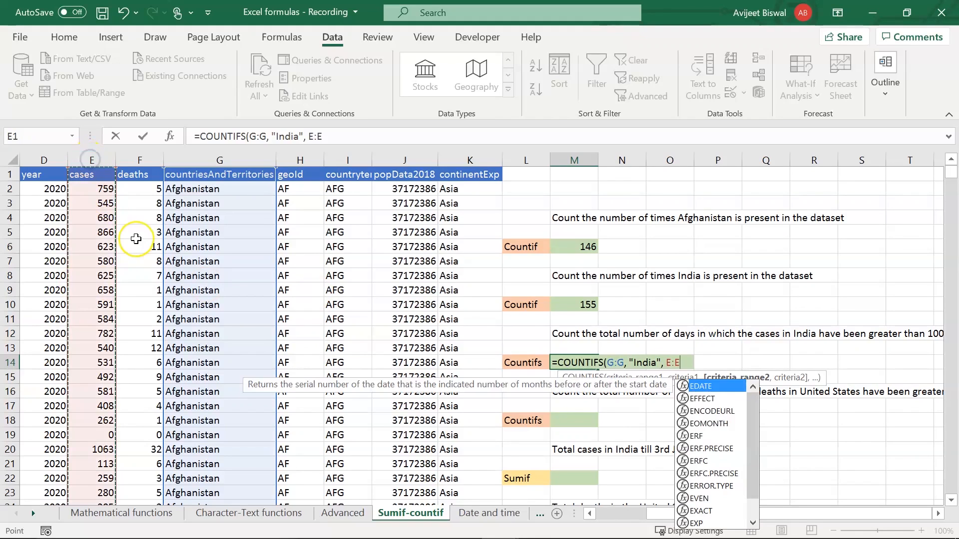
type(",")
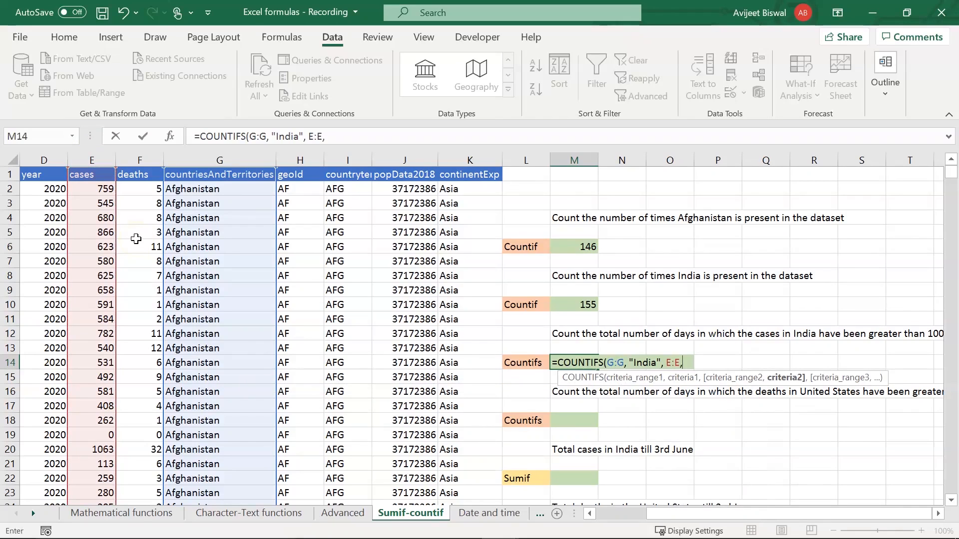
type("\">100\")")
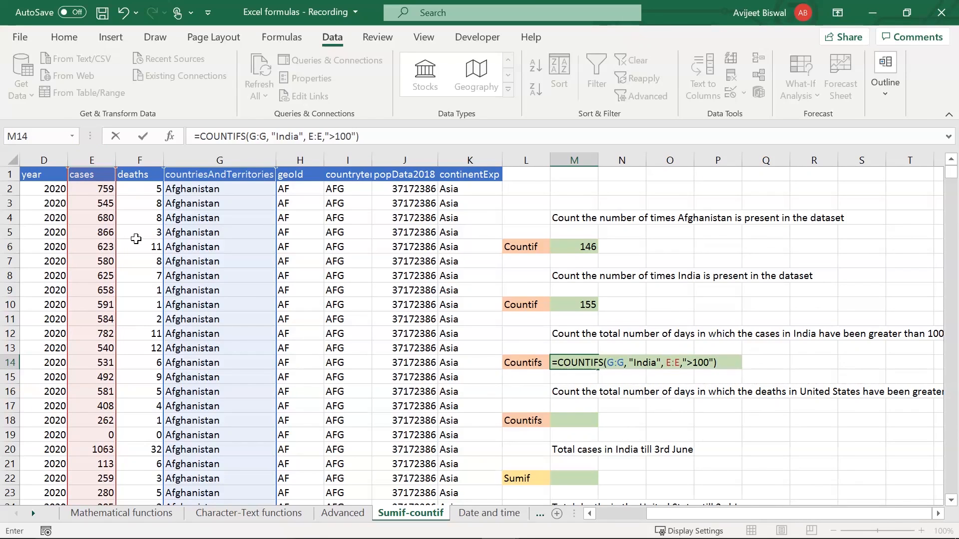
key("Return")
key("Up")
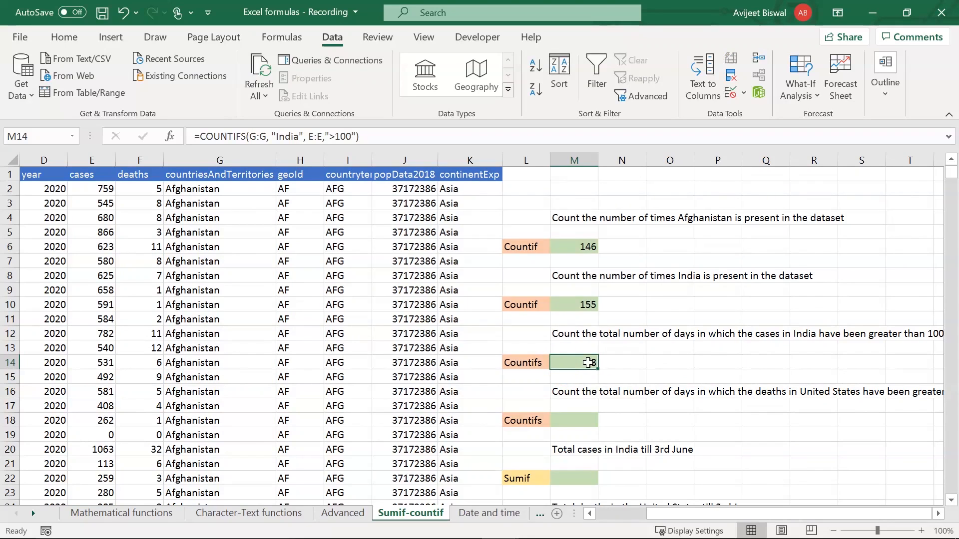
- Start a COUNTIFS formula in M18 for the United States task in M16, with cases column E:E and the criterion ">200"
left_click(580, 419)
left_click(587, 393)
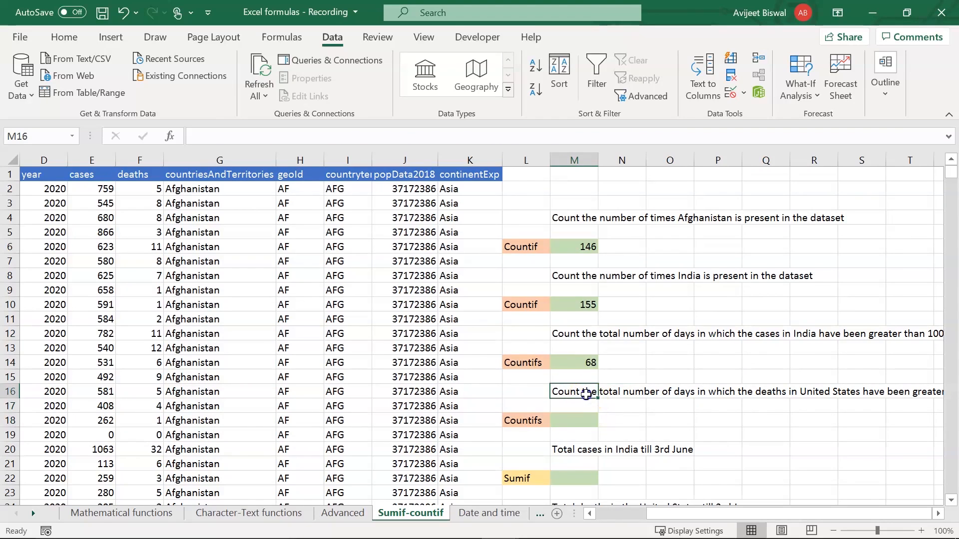
left_click(618, 397)
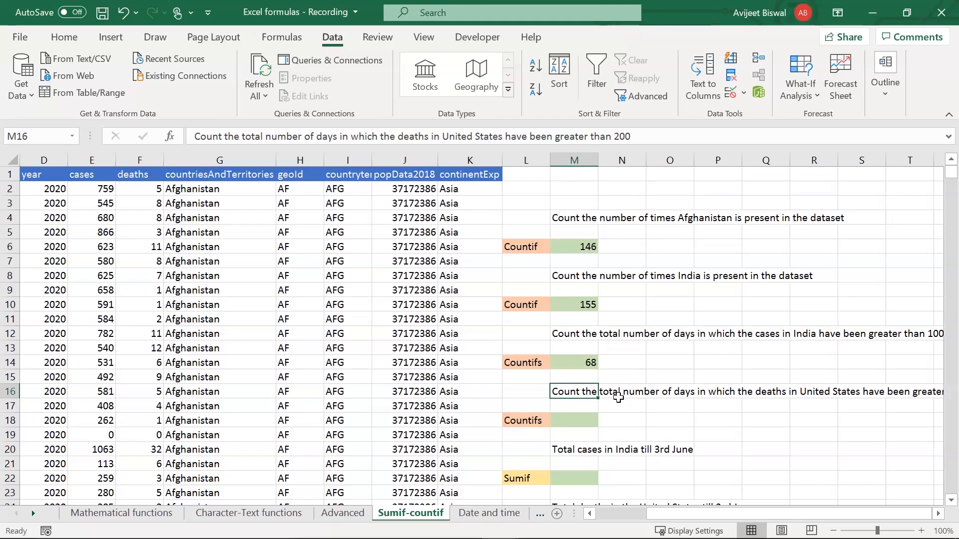
key("Down")
key("Down")
type("=c")
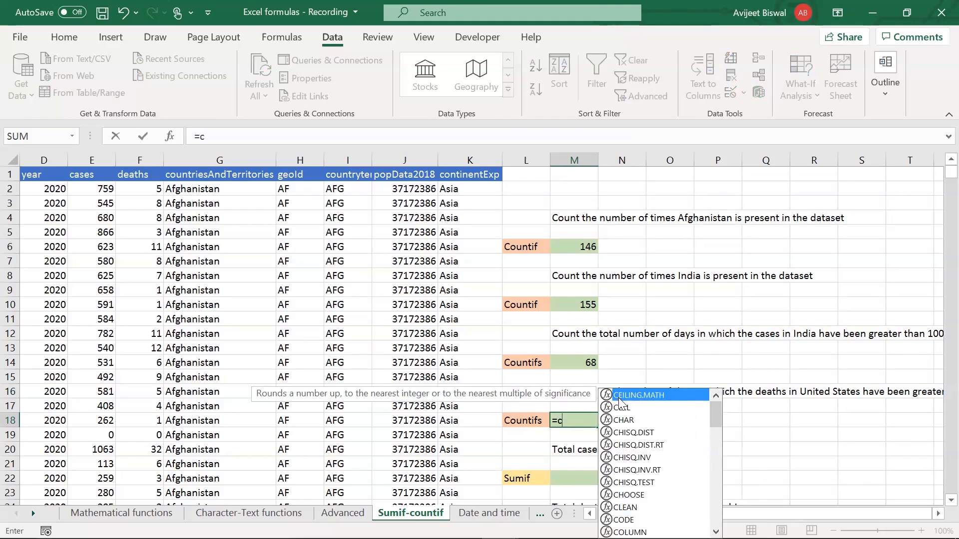
type("ountifs")
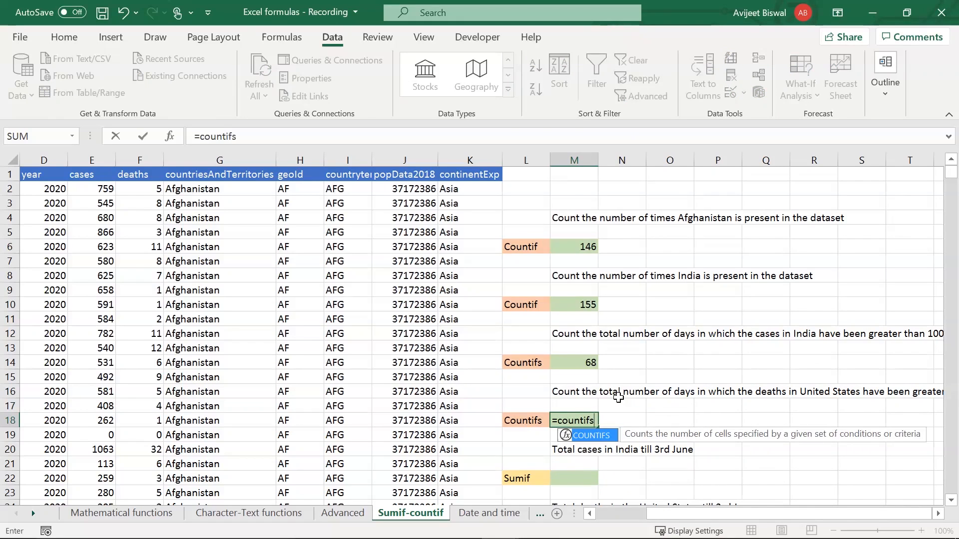
key("Tab")
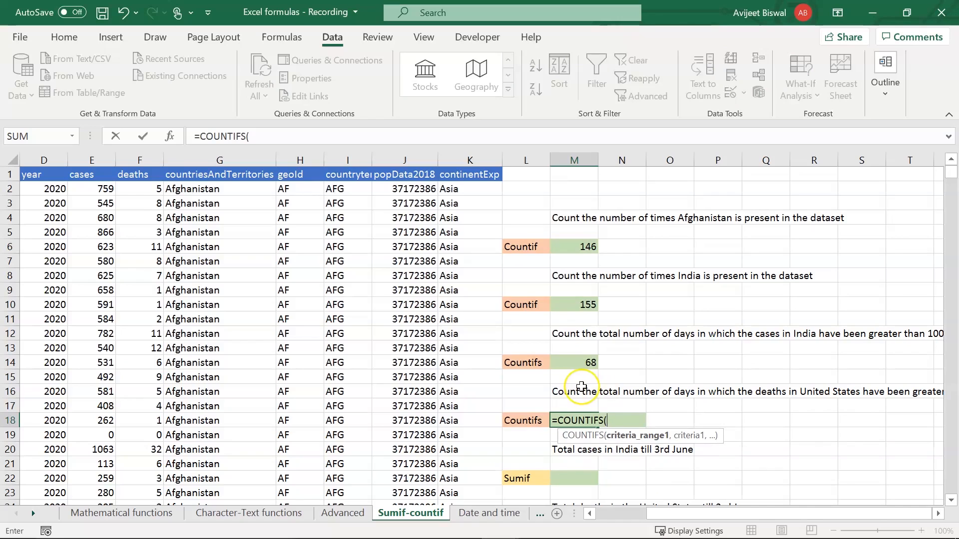
left_click(92, 160)
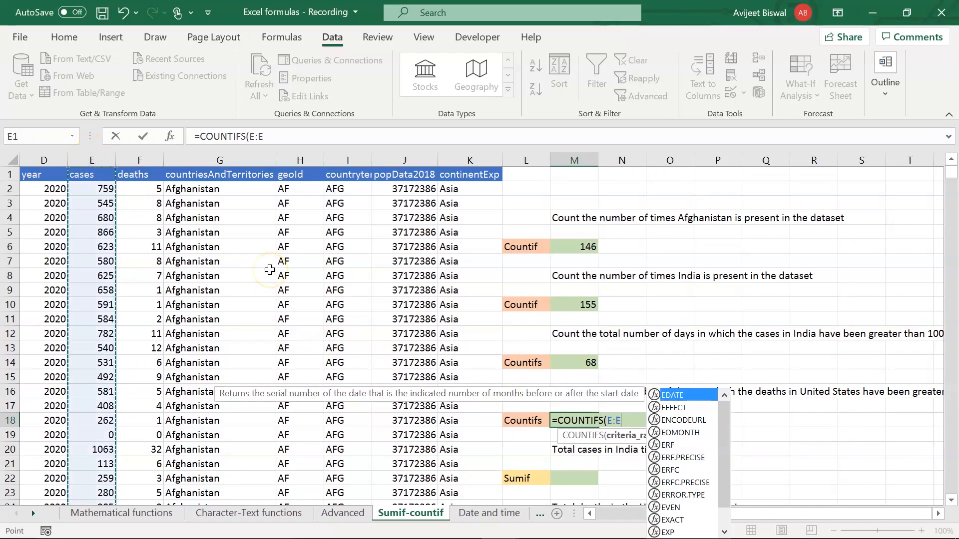
type(",")
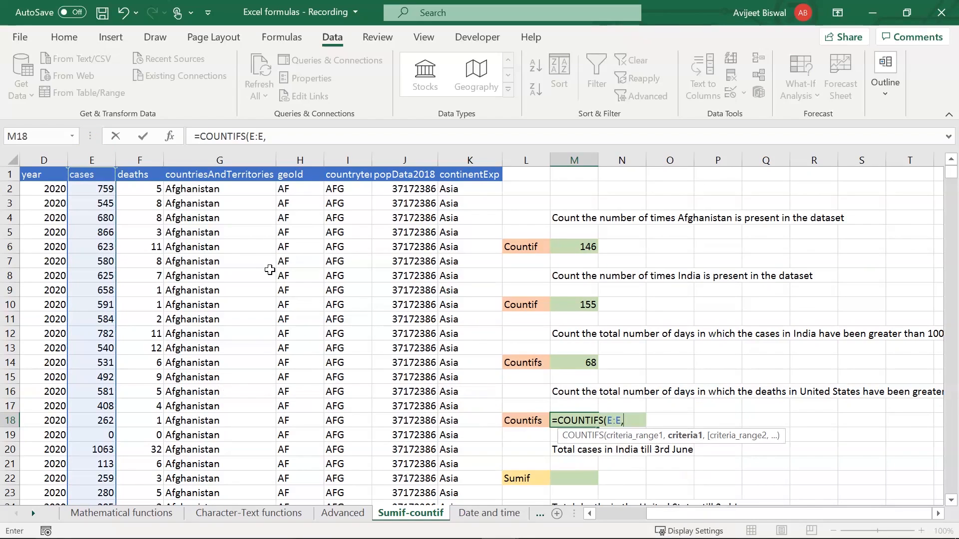
type("\">20")
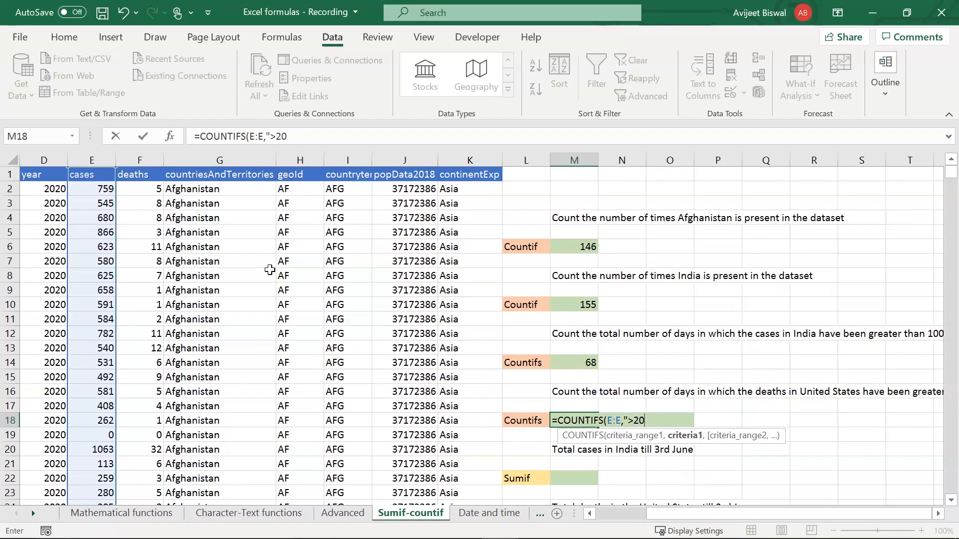
type("0\",")
- Complete the COUNTIFS formula in M18 with a second condition, column G:G equal to "United_States_of_America", and review the entered formula
left_click(224, 160)
type(",\"")
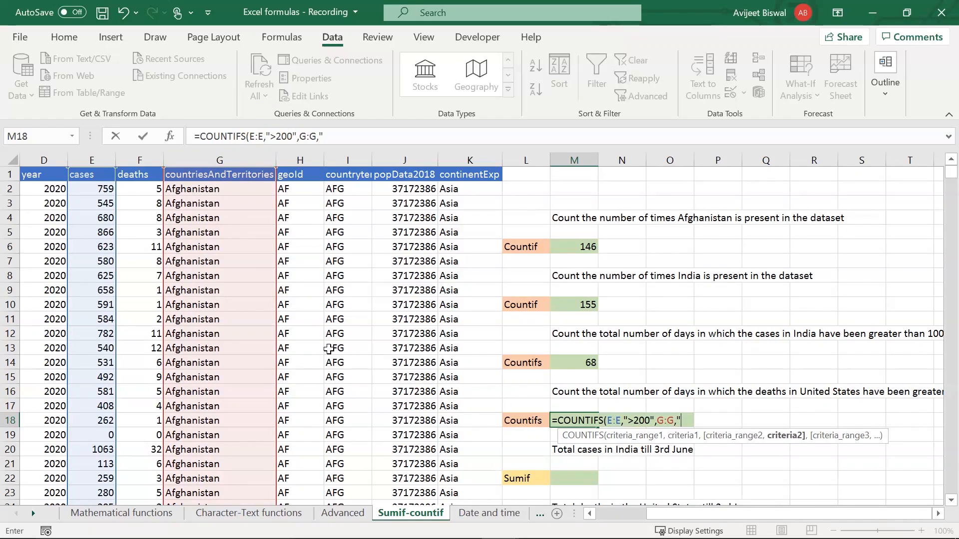
type("United")
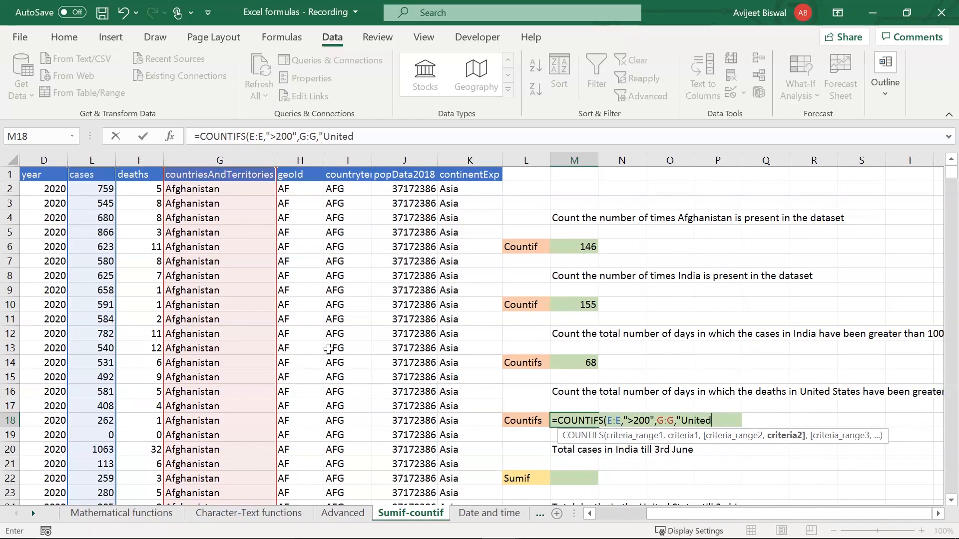
type("_States_")
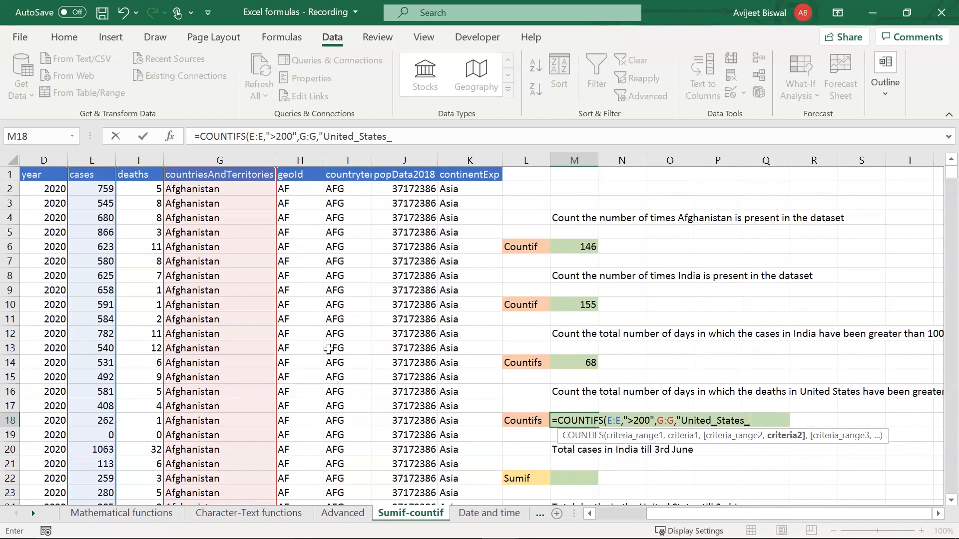
type("of_America\")")
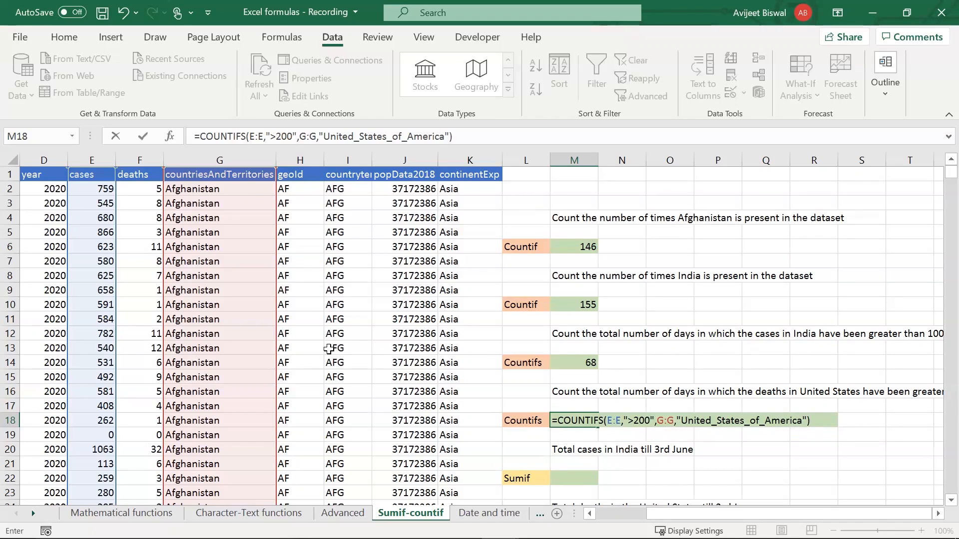
key("Return")
left_click(588, 422)
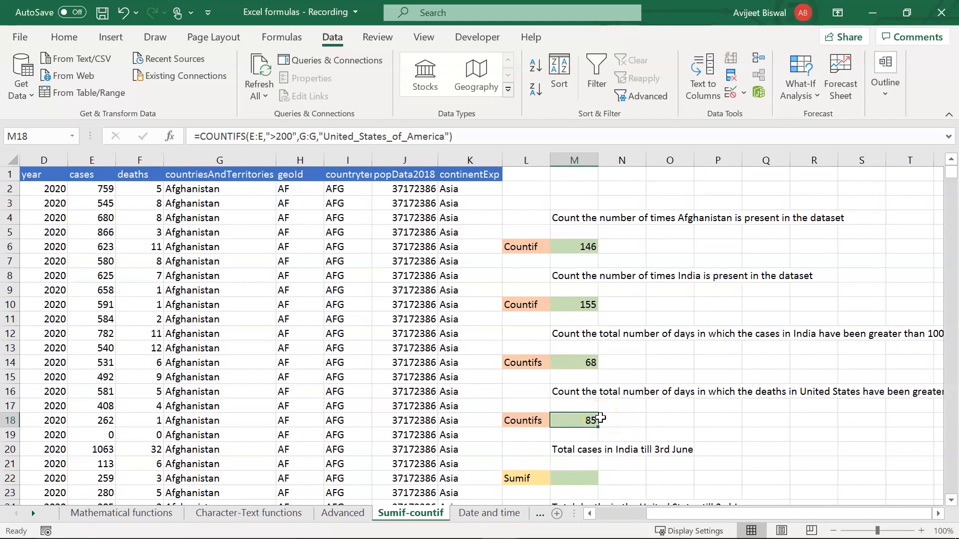
left_click(591, 420)
- Start a SUMIF formula in M22 for the task in M20, total cases in India till 3rd June
left_click(569, 470)
scroll(569, 472, "down", 3)
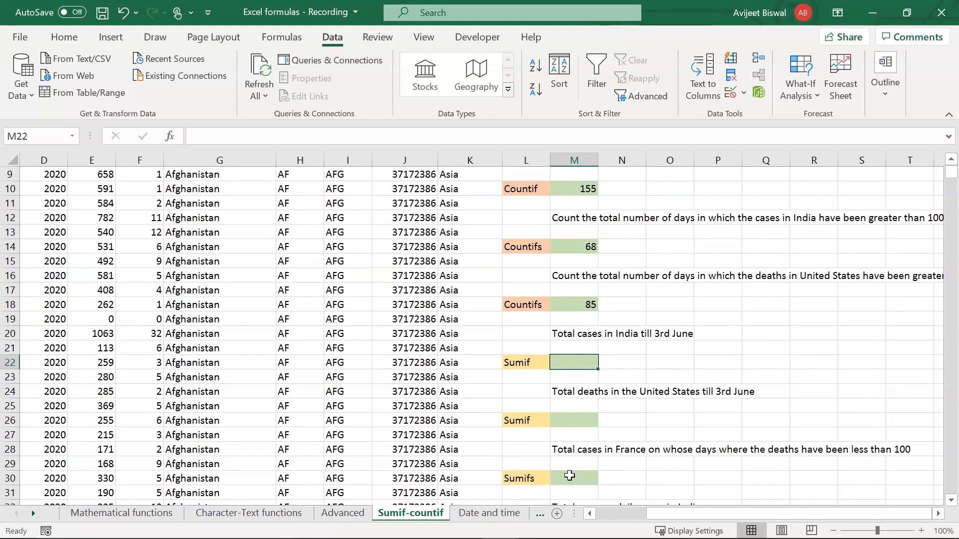
left_click(564, 333)
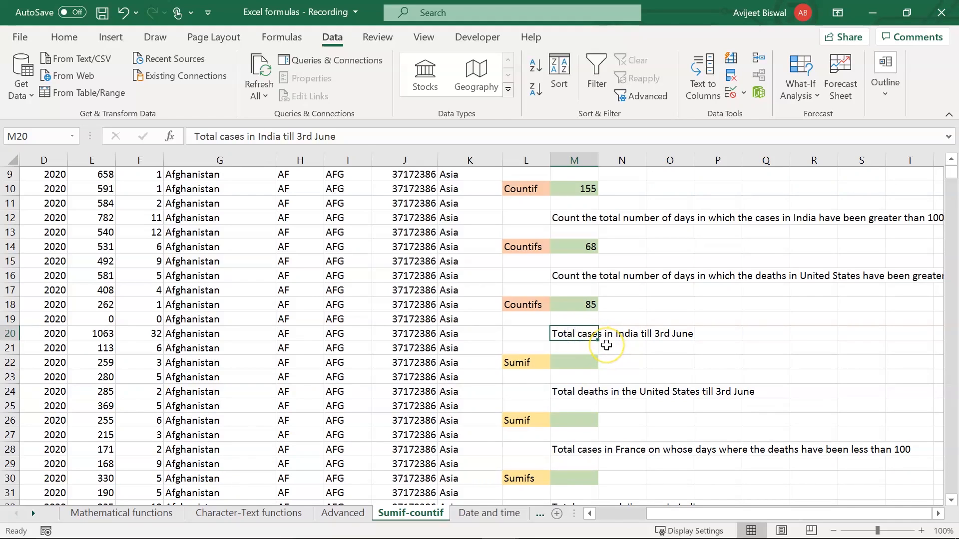
left_click(591, 363)
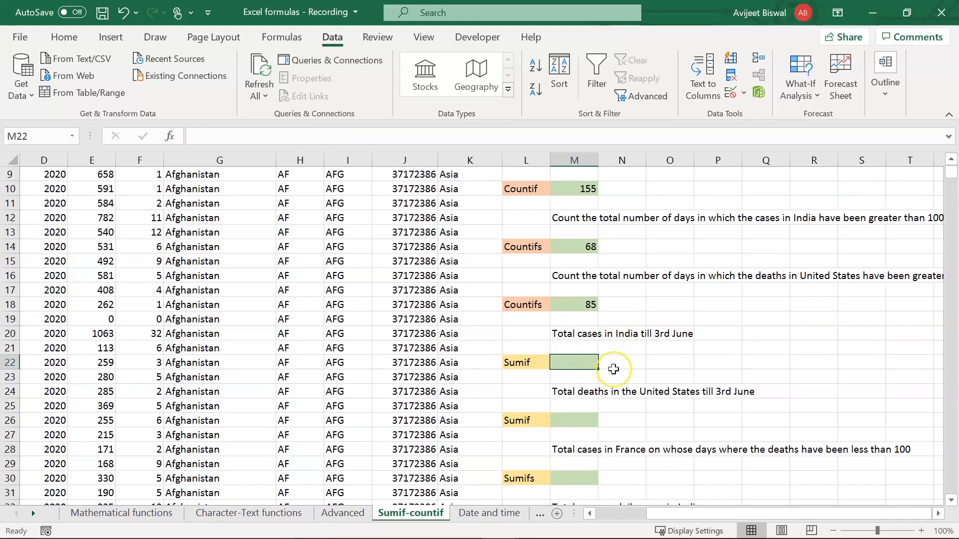
type("=sumif")
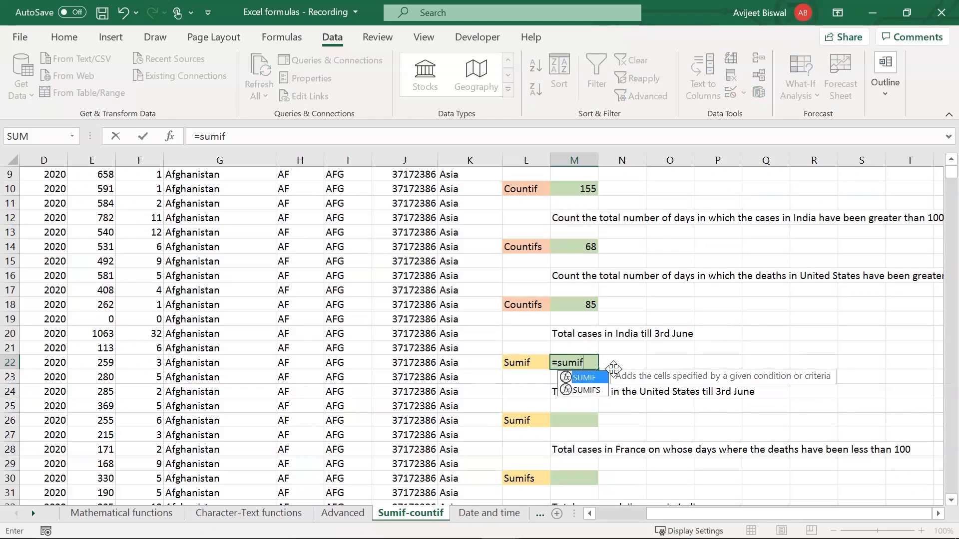
- Complete the SUMIF formula in M22 with range G:G, criterion "India" and sum range E:E to total India's cases
double_click(603, 377)
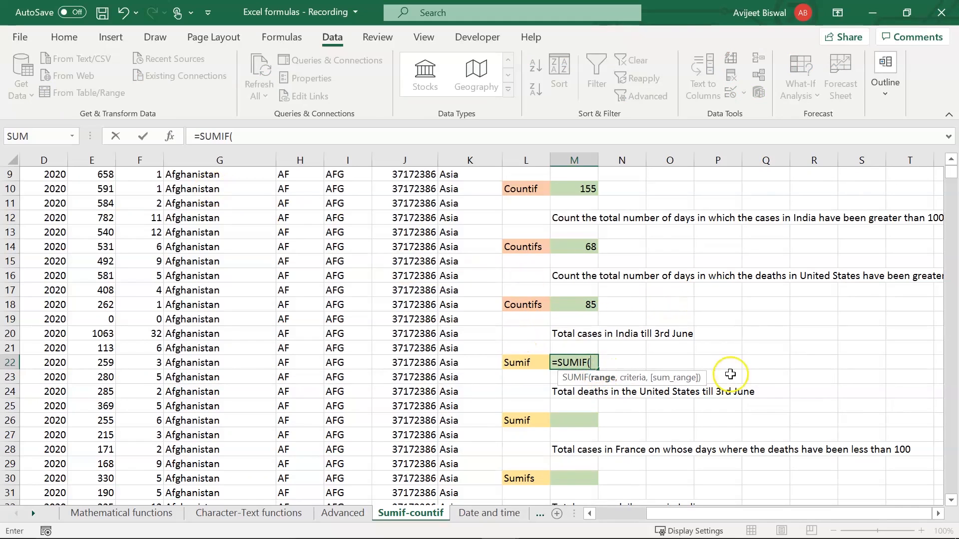
left_click_drag(947, 174, 947, 174)
left_click(197, 160)
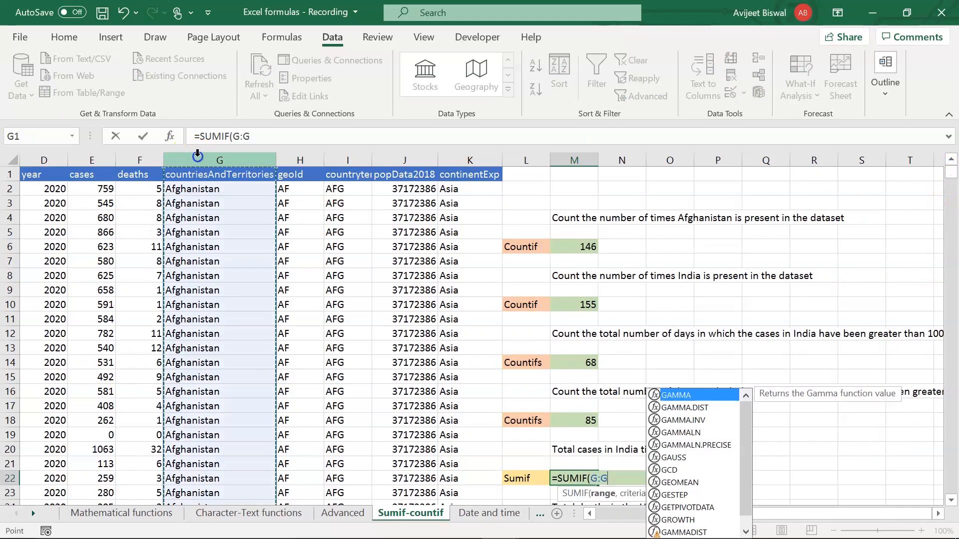
type(",")
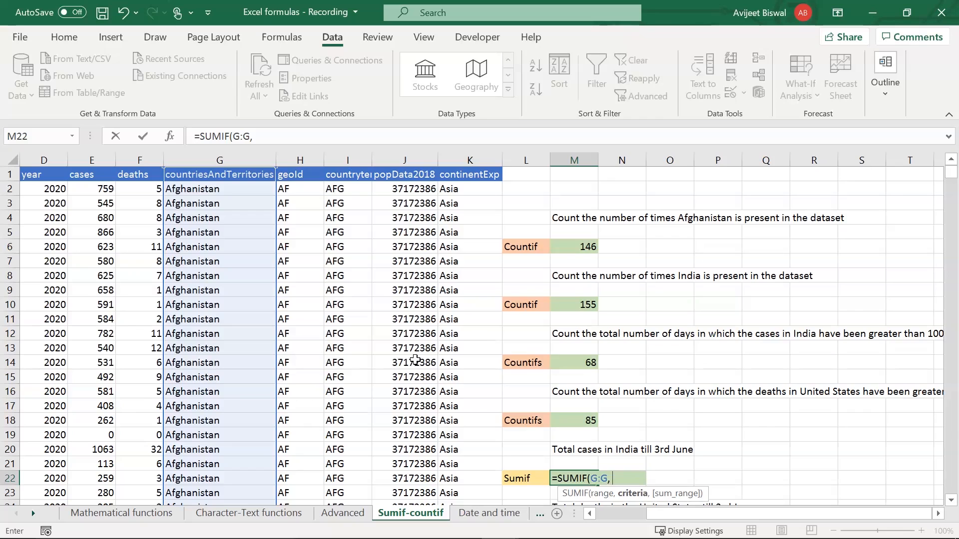
type(" \"")
type("In")
key("BackSpace")
key("BackSpace")
type("India\",")
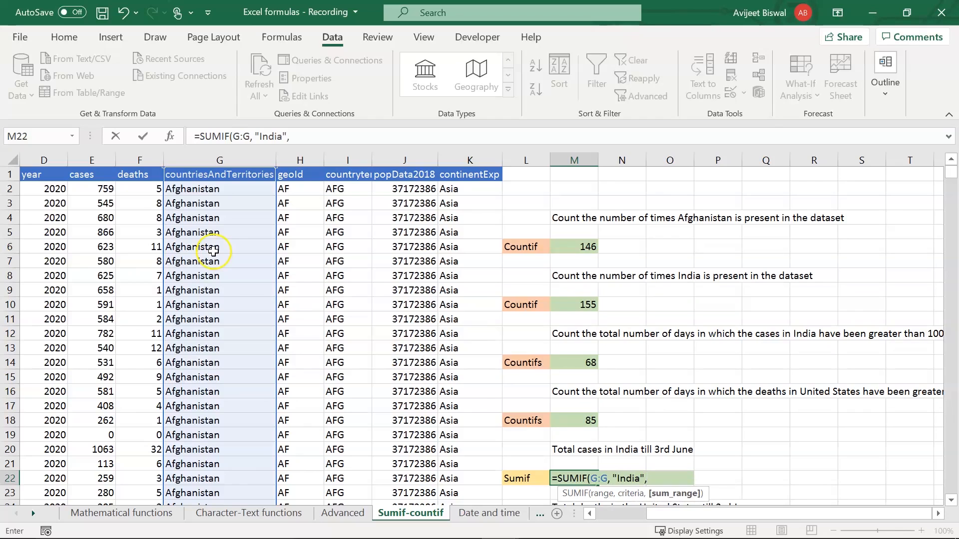
left_click(94, 160)
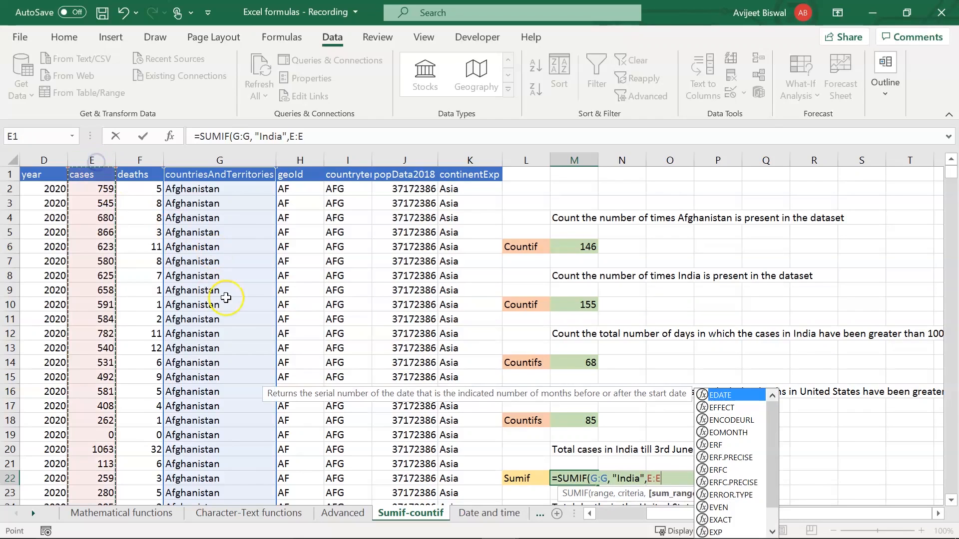
type(")")
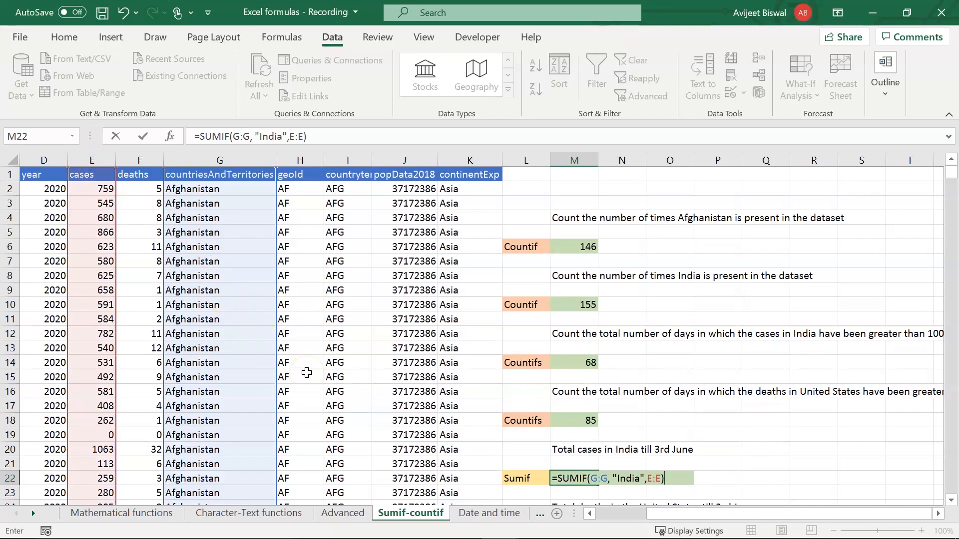
key("Return")
key("Up")
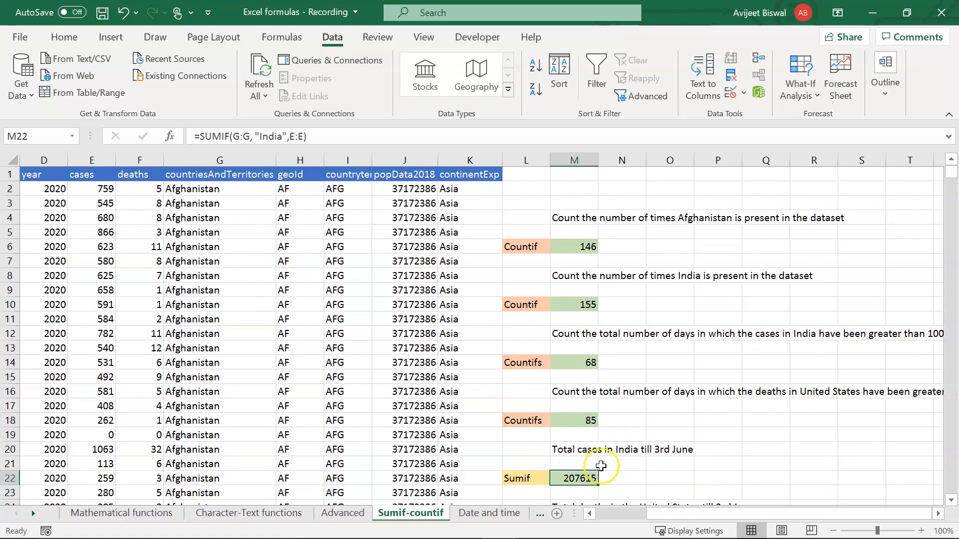
- Look through the remaining Sumif, Sumifs and Averageif exercises below the India cases total, down to cell M34
key("Down")
key("Down")
key("Down")
key("Down")
key("Down")
key("Down")
key("Up")
key("Up")
key("Up")
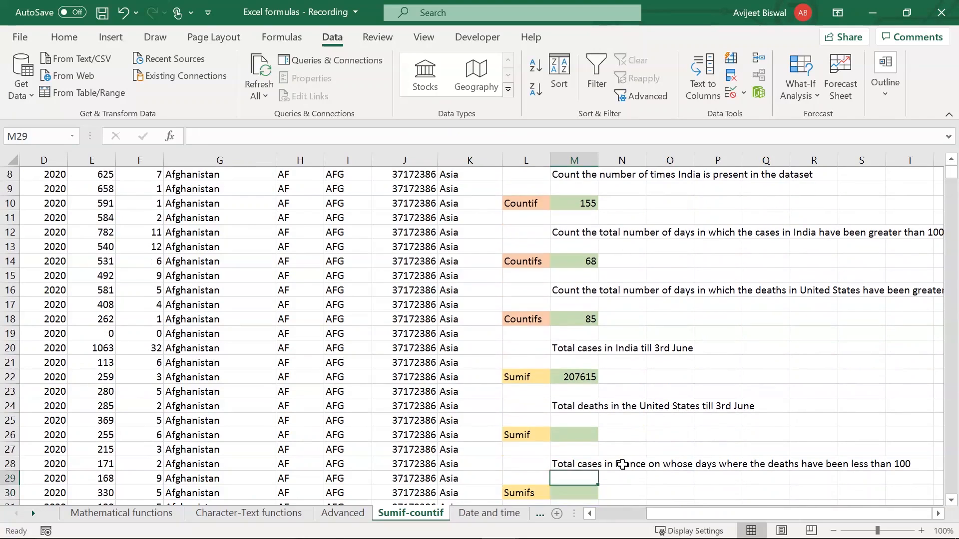
left_click(583, 381)
key("Down")
key("Down")
key("Down")
key("Down")
key("Down")
key("Down")
key("Down")
key("Down")
key("Down")
key("Down")
key("Down")
key("Down")
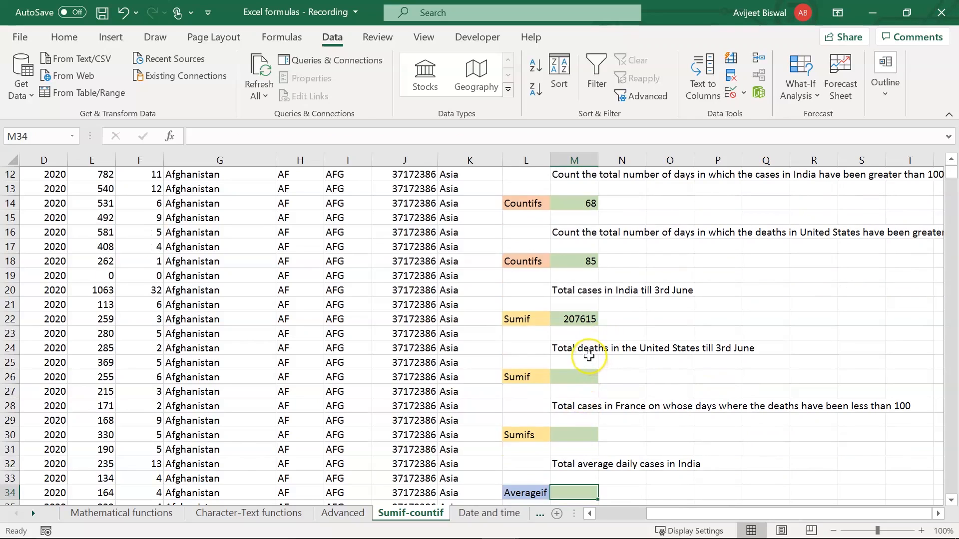
- Enter =SUMIF(G:G,"United_States_of_America",F:F) in M26 to total the deaths in the United States
left_click(581, 374)
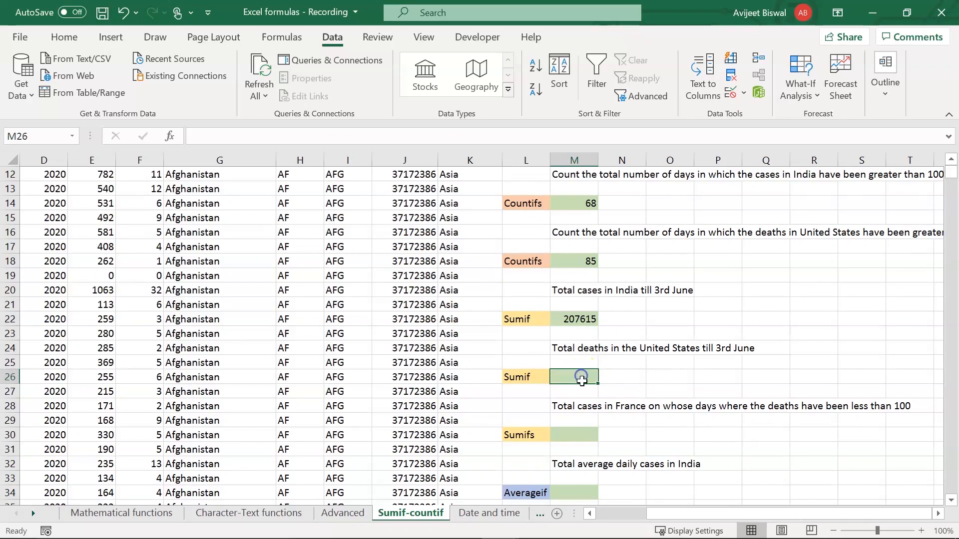
type("=sum")
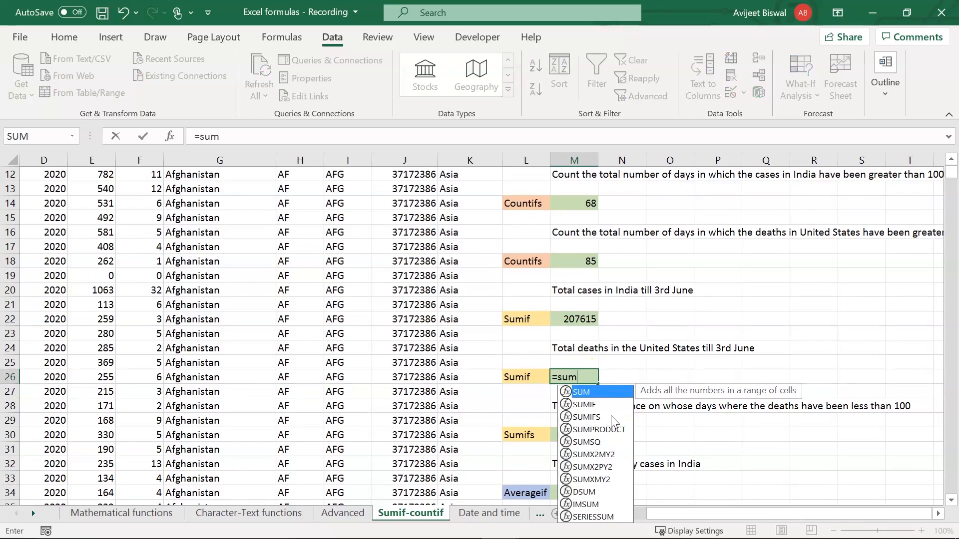
type("if")
key("Tab")
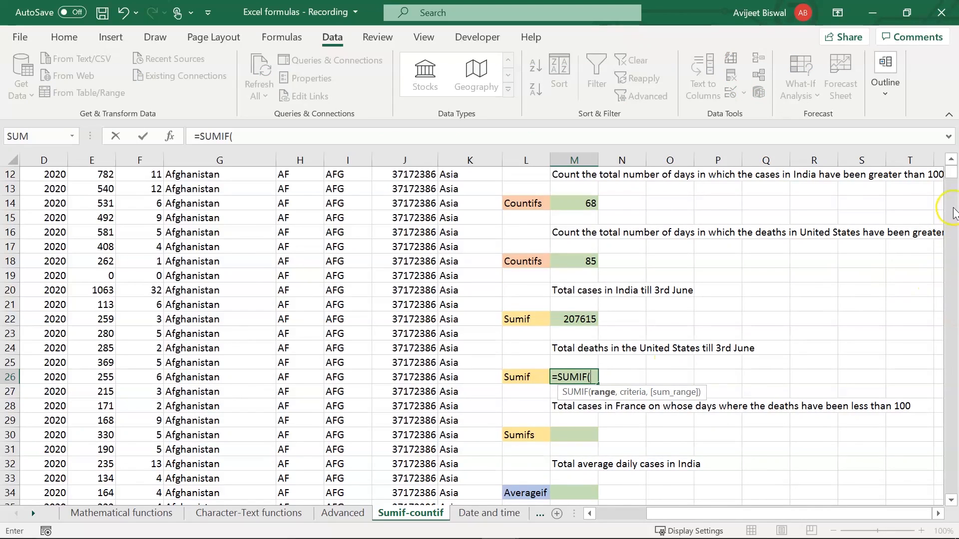
left_click_drag(952, 170, 952, 165)
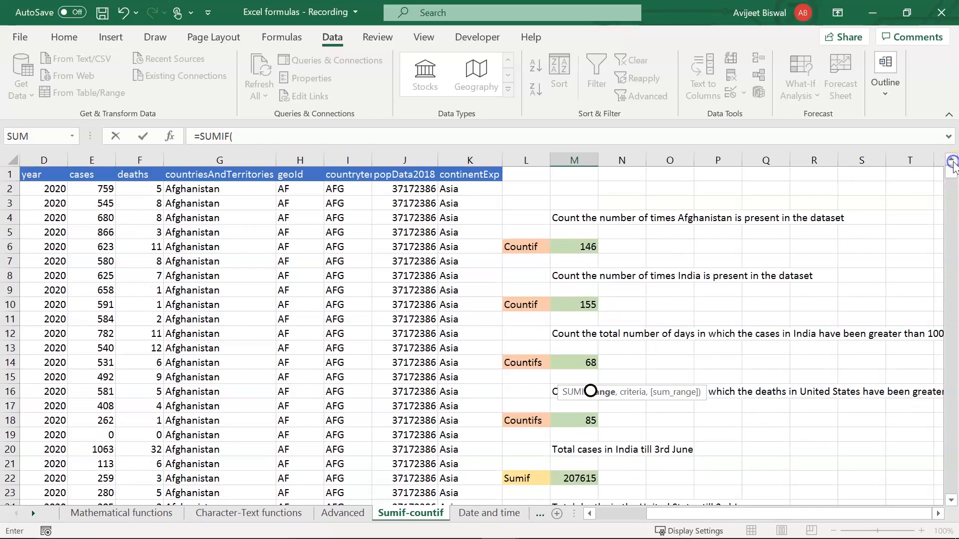
left_click(244, 160)
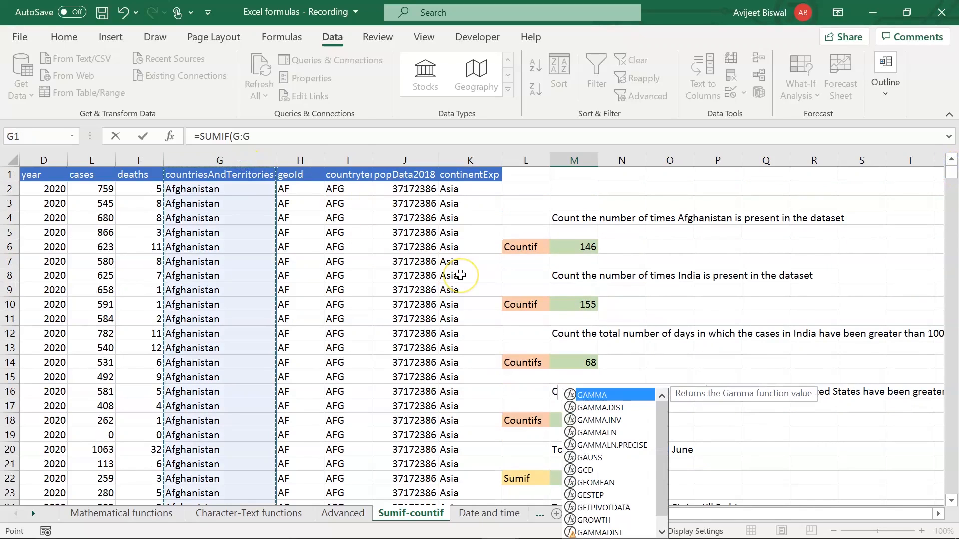
type(",")
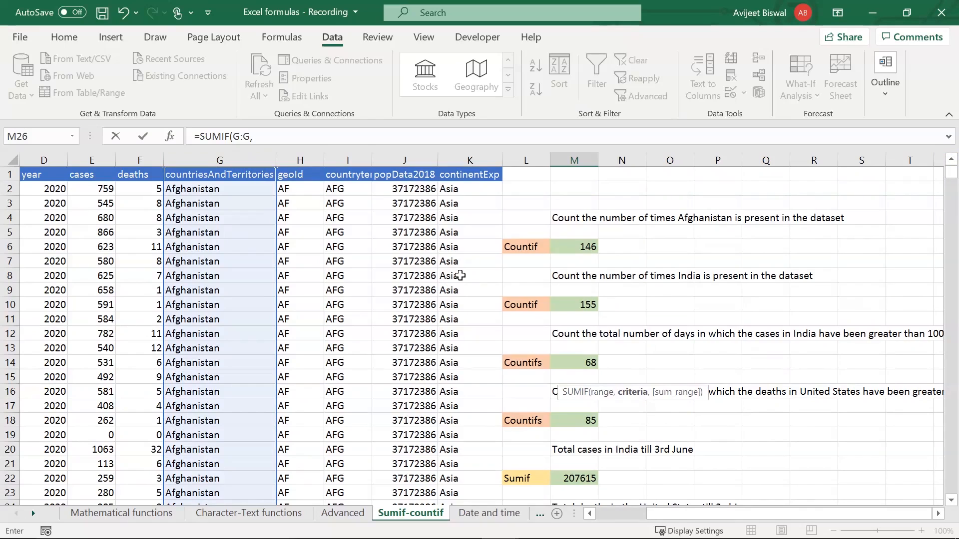
type("\"United_States_of_America\",")
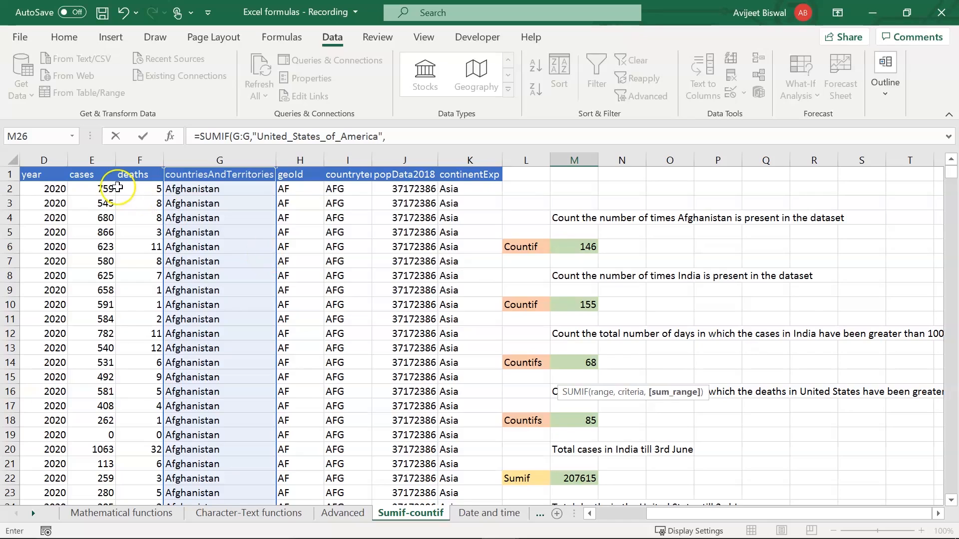
left_click(126, 167)
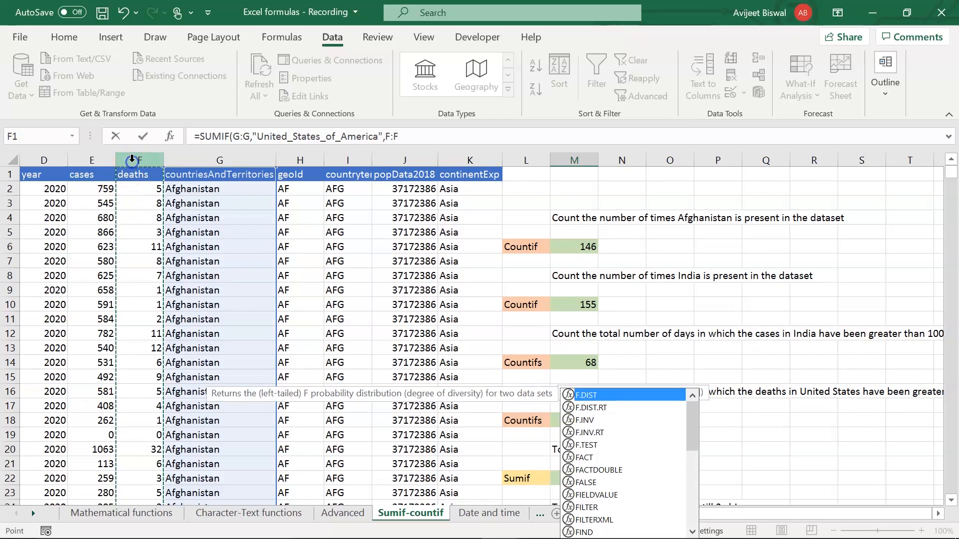
type(")")
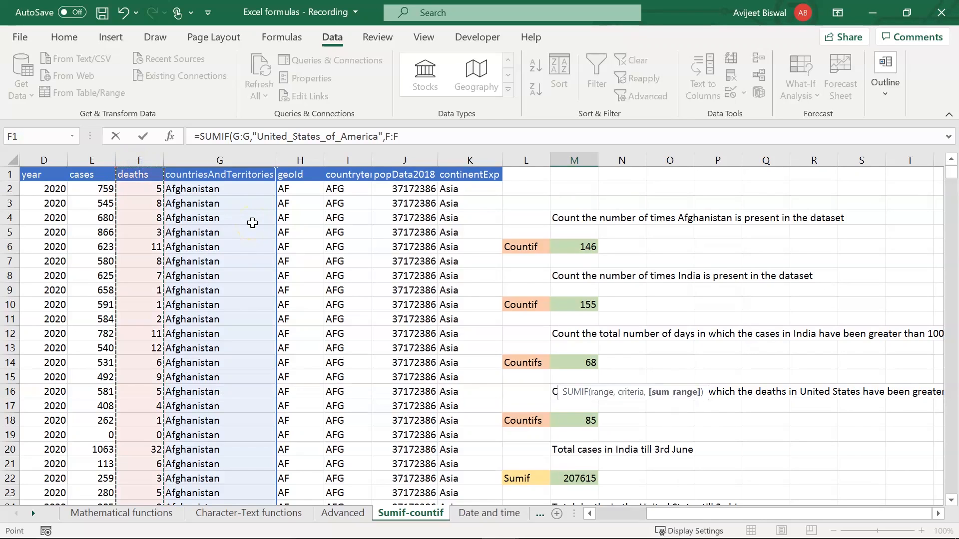
key("Return")
- Return to cell M26 and check the United States deaths total and its formula
scroll(252, 223, "down", 4)
key("Down")
key("Down")
key("Down")
key("Down")
key("Down")
key("Up")
key("Up")
key("Up")
key("Up")
key("Up")
key("Up")
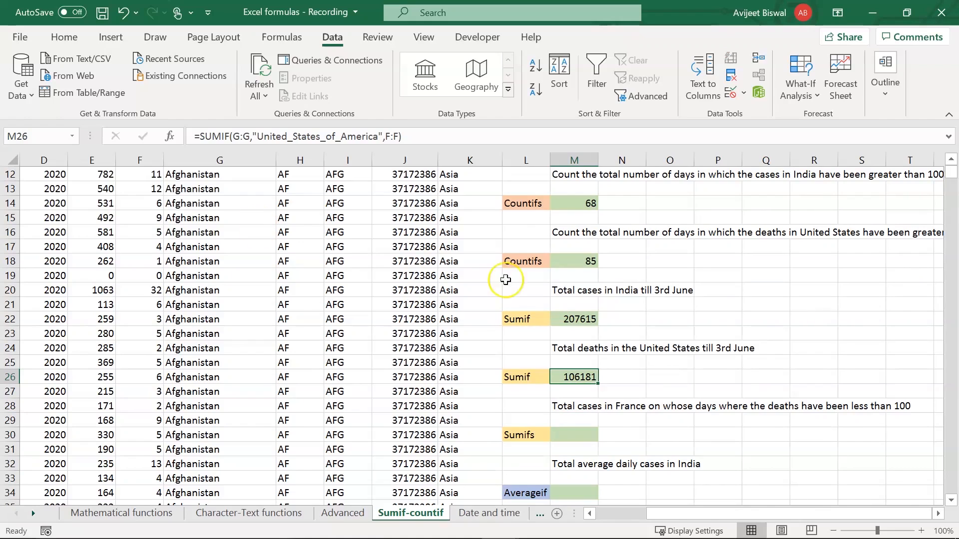
- Correct the Sumifs question text in M28 by replacing the word "whose" with "those"
left_click(574, 433)
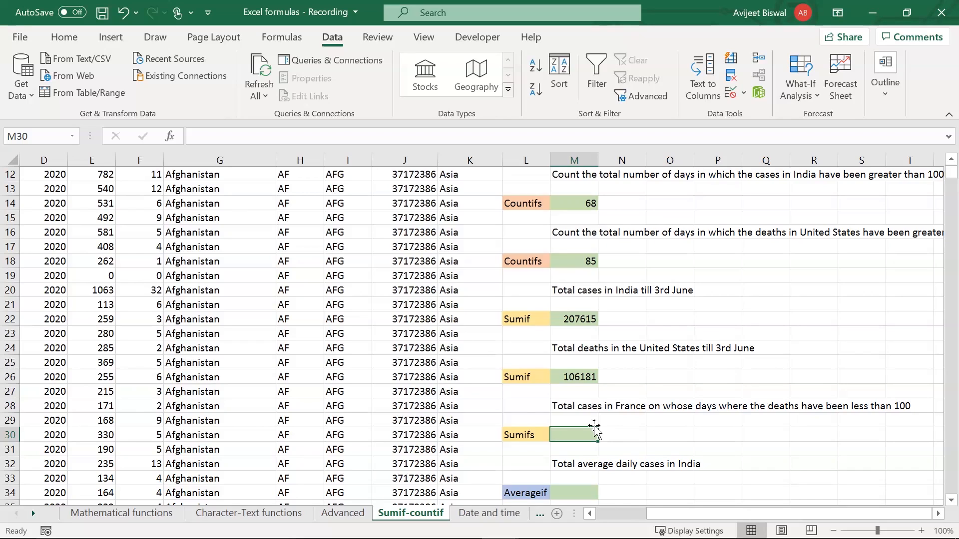
left_click(558, 405)
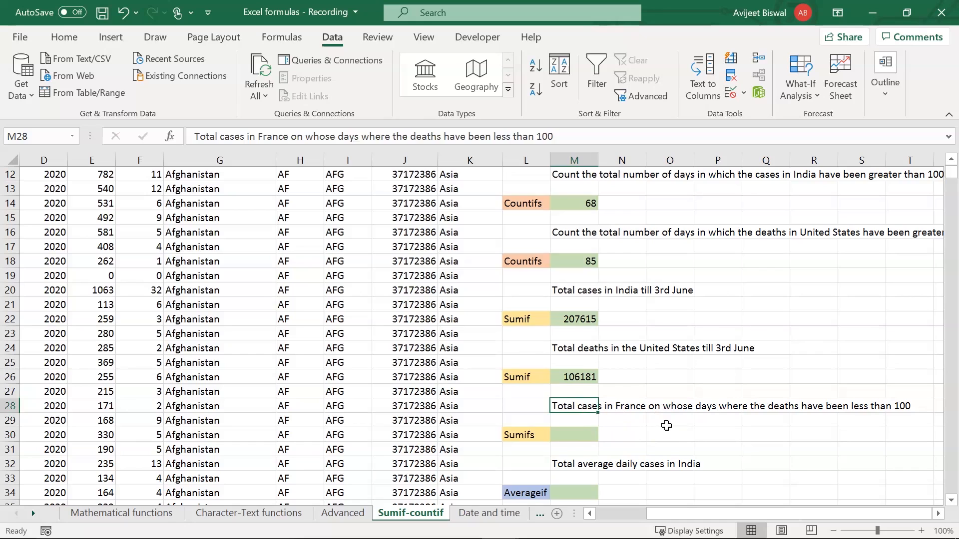
key("Right")
key("Right")
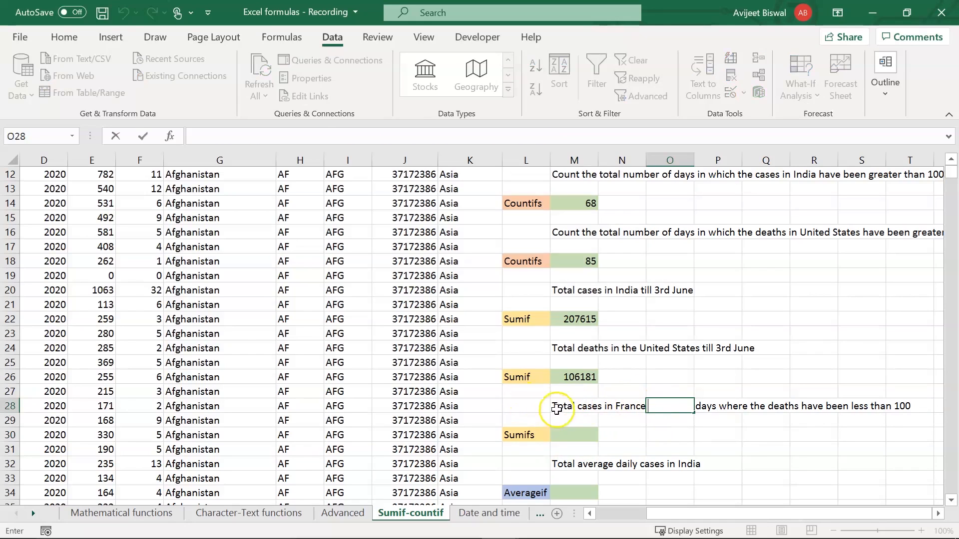
left_click(556, 410)
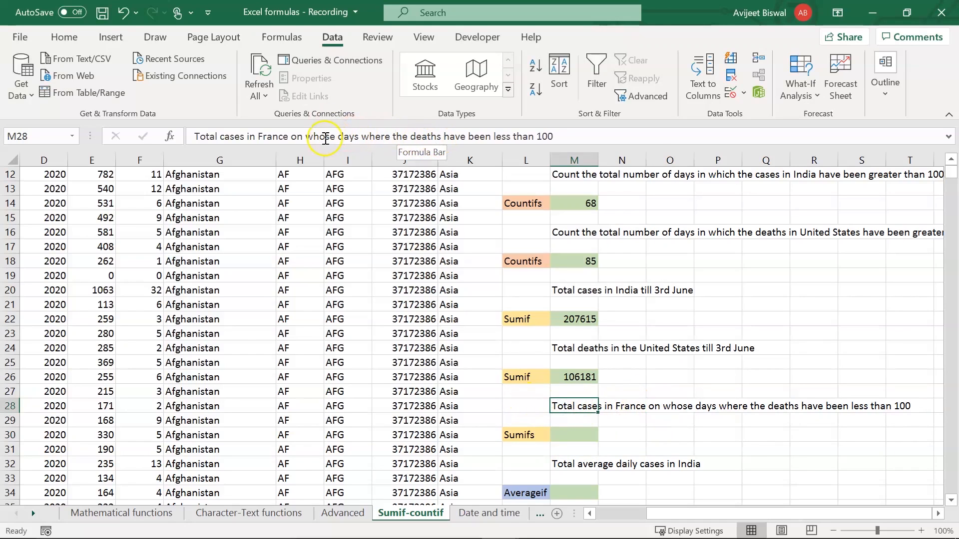
double_click(325, 138)
type("those")
left_click(574, 435)
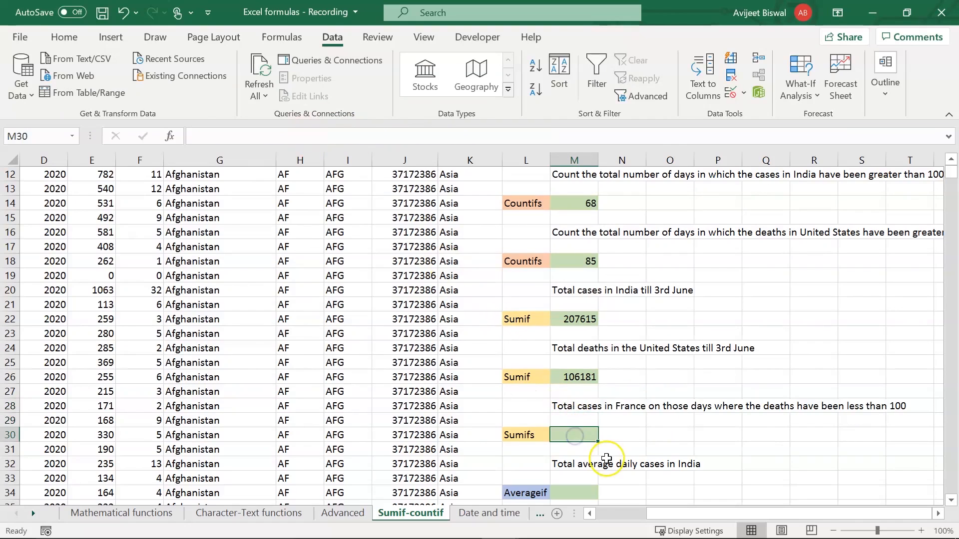
- Enter a SUMIFS formula in M30 summing cases in E:E where G:G is "France" and deaths in F:F are "<100"
type("=sumifs")
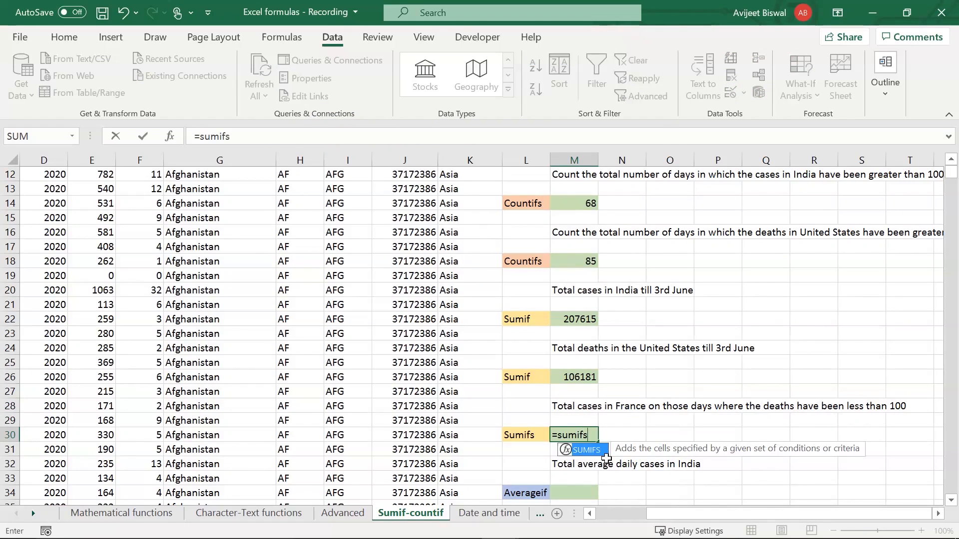
key("Tab")
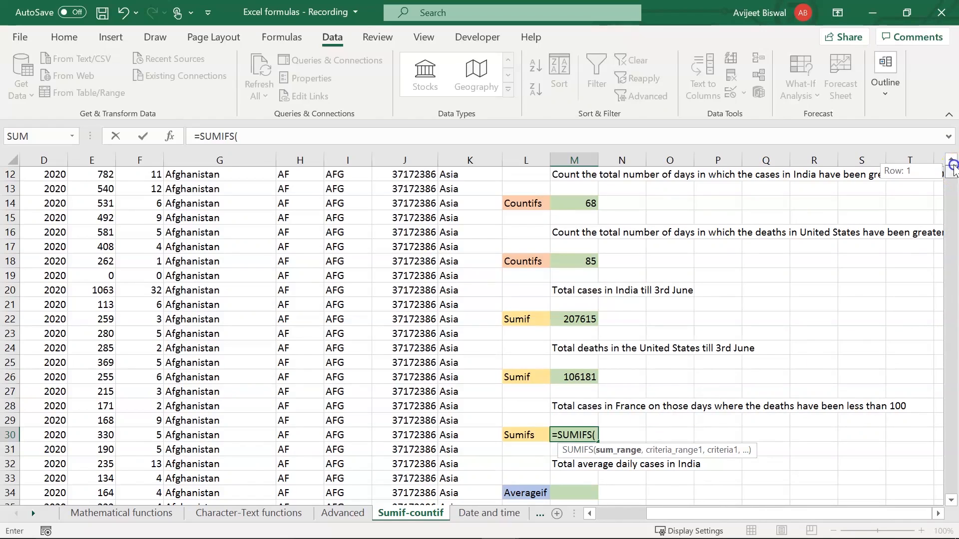
scroll(950, 162, "up", 4)
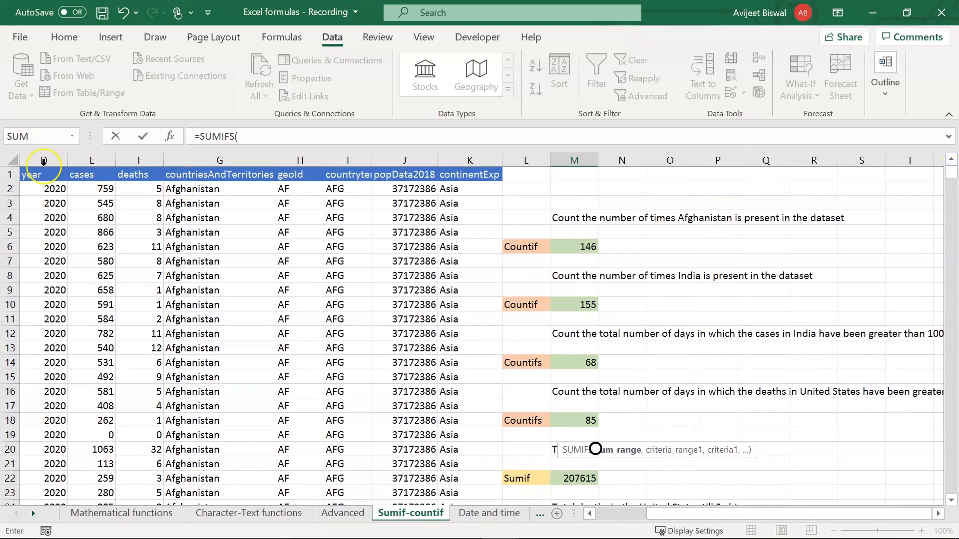
left_click(92, 160)
type(",")
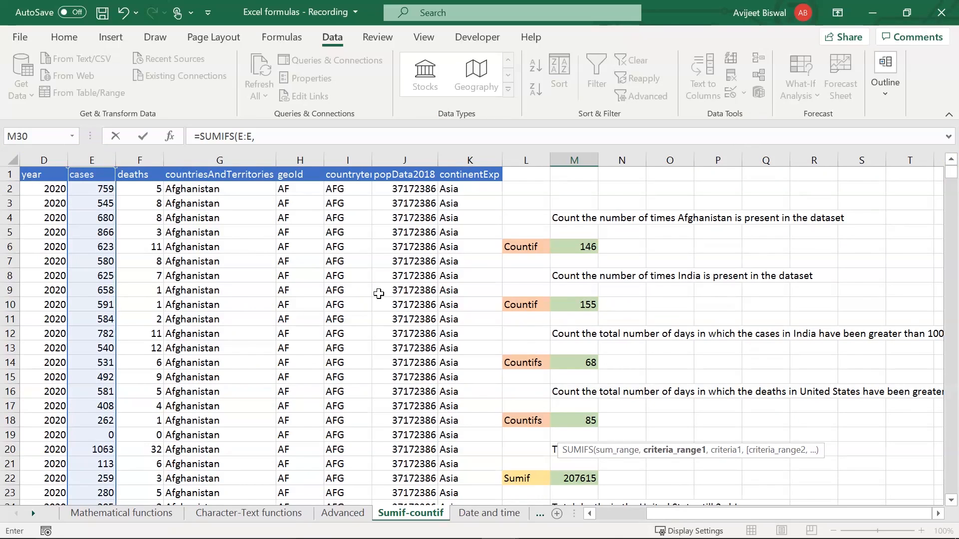
left_click(210, 156)
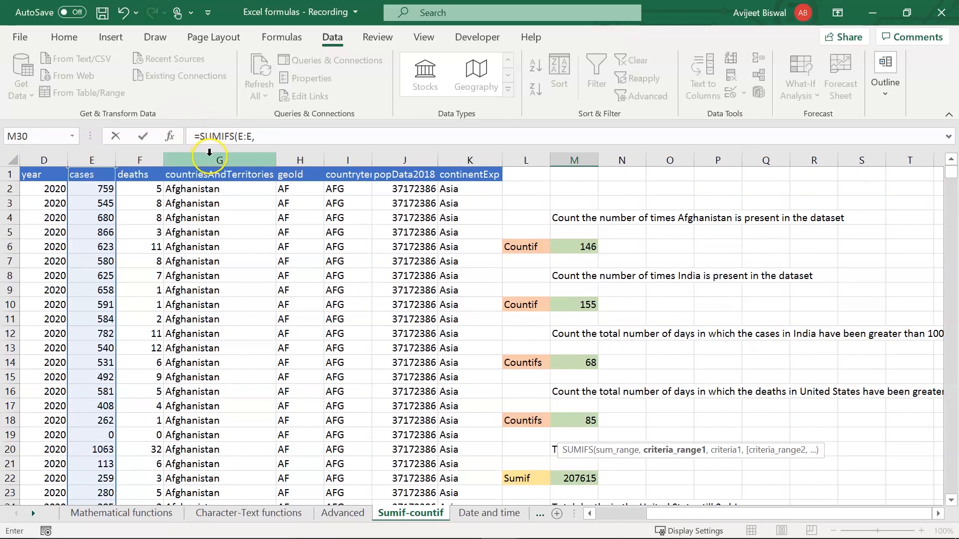
type(",")
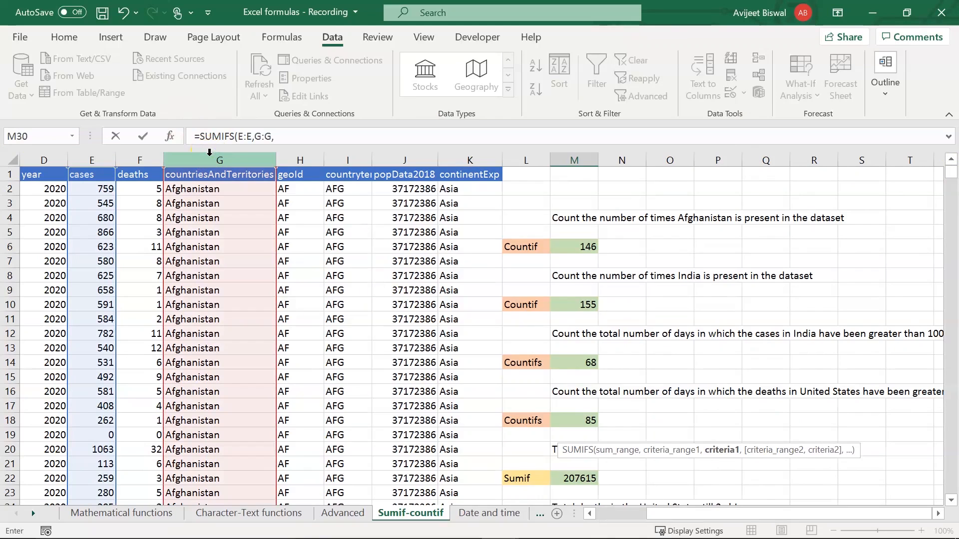
type("\"France\",")
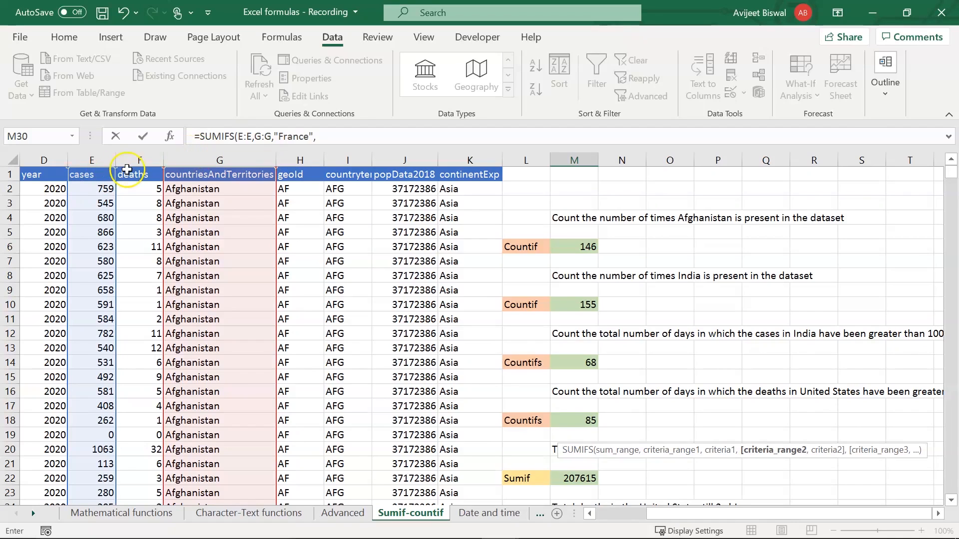
left_click(139, 158)
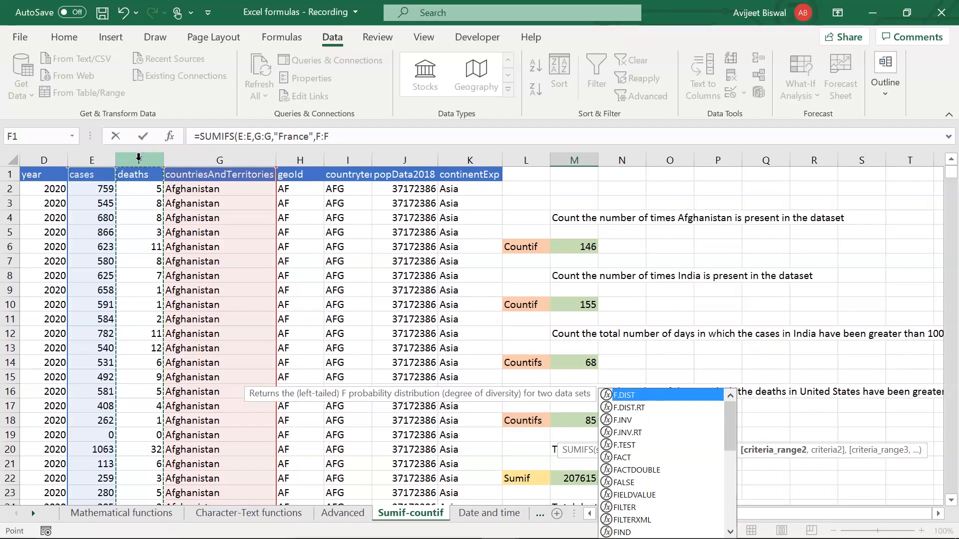
type(",")
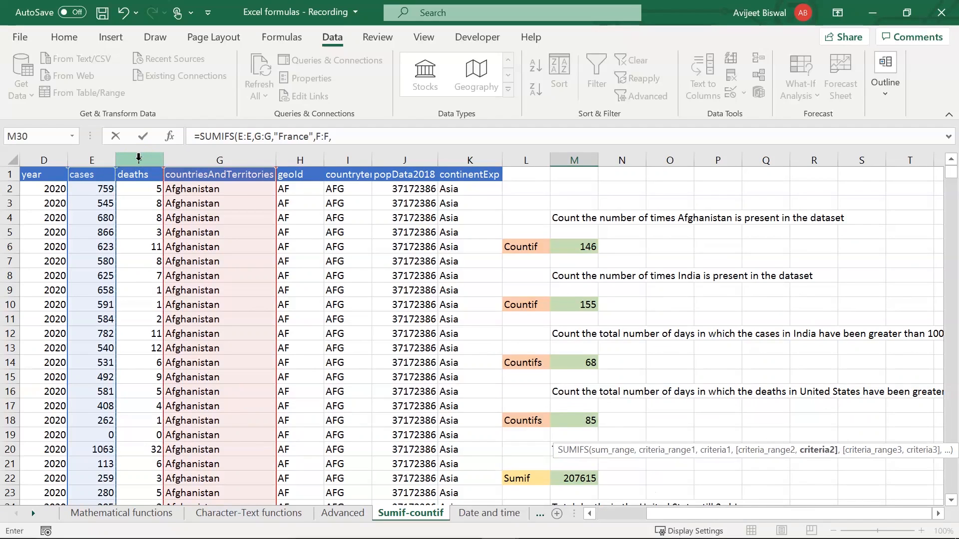
type("\"<100\"")
key("Return")
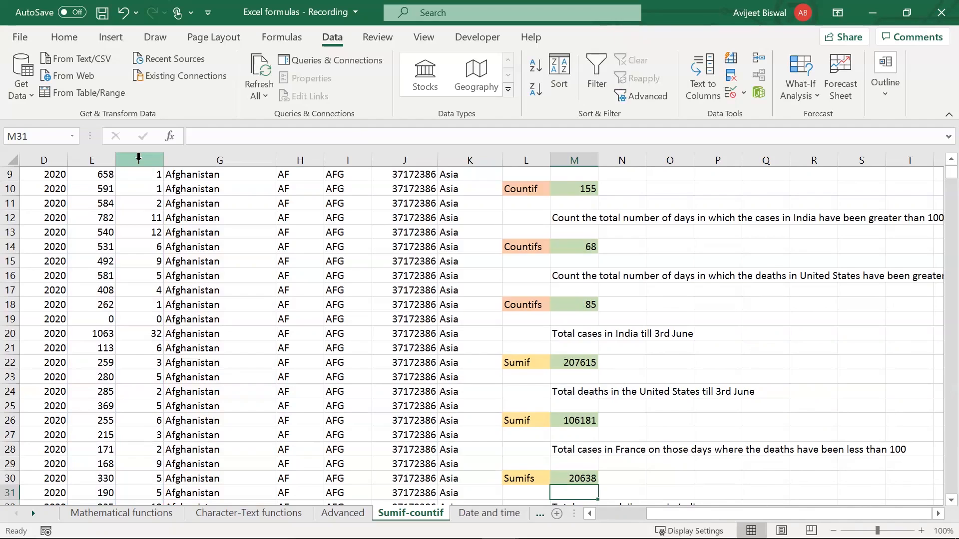
key("Up")
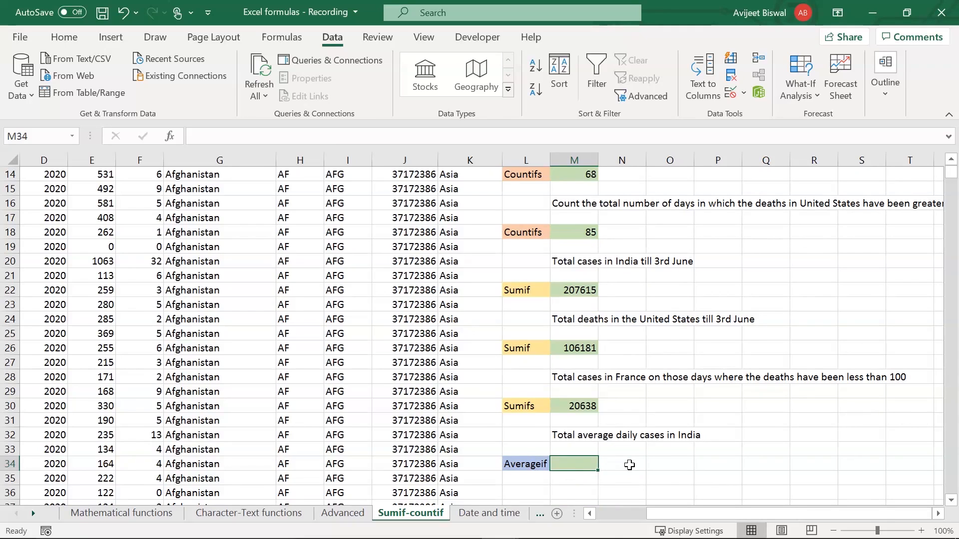
- Enter =AVERAGEIF(G:G,"India",E:E) in M34 to calculate India's average daily cases
left_click_drag(574, 435, 687, 436)
left_click(570, 471)
type("=")
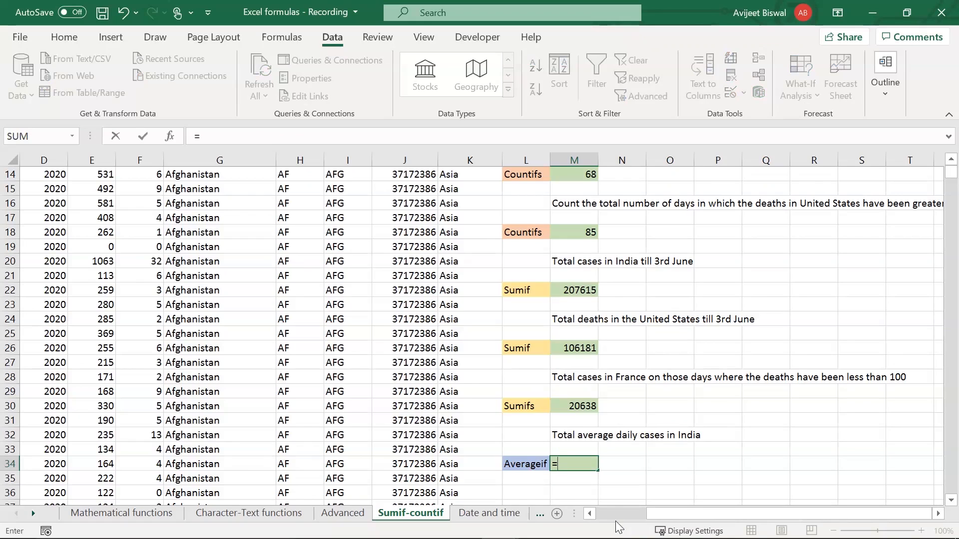
type("averagei")
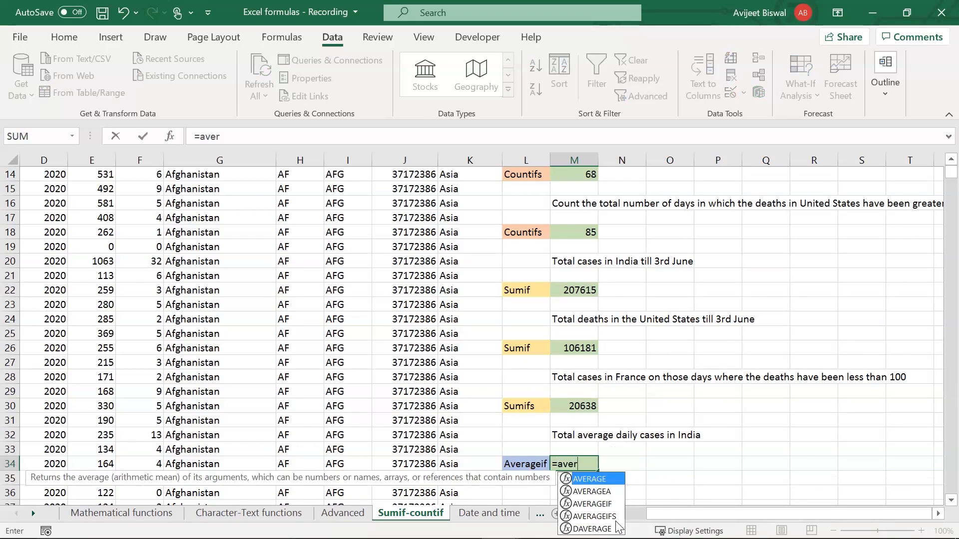
key("Tab")
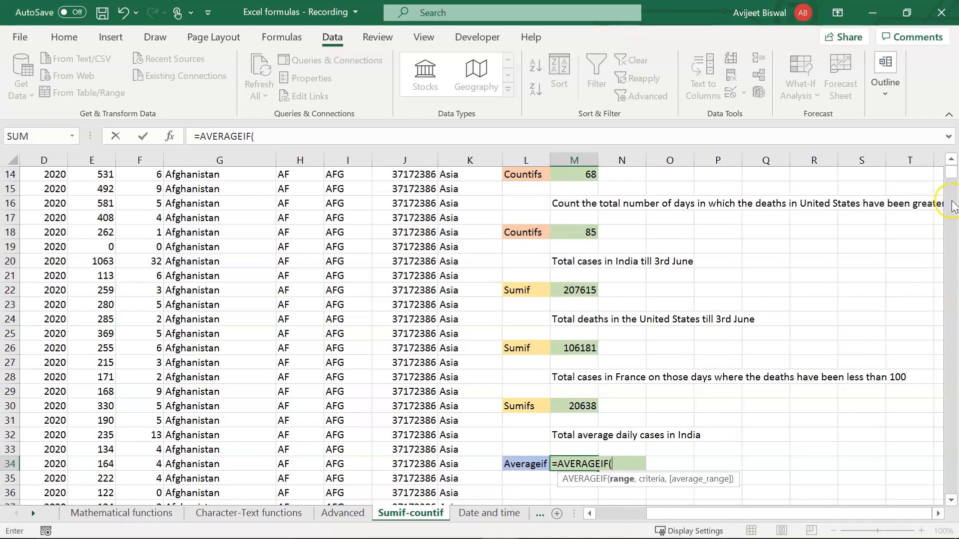
scroll(955, 175, "up", 5)
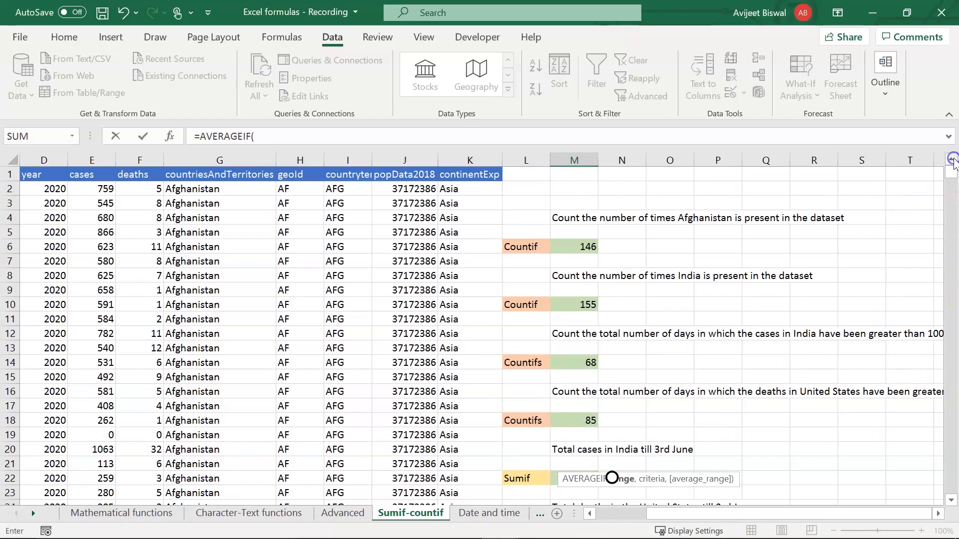
left_click(247, 160)
type(",\"India\",")
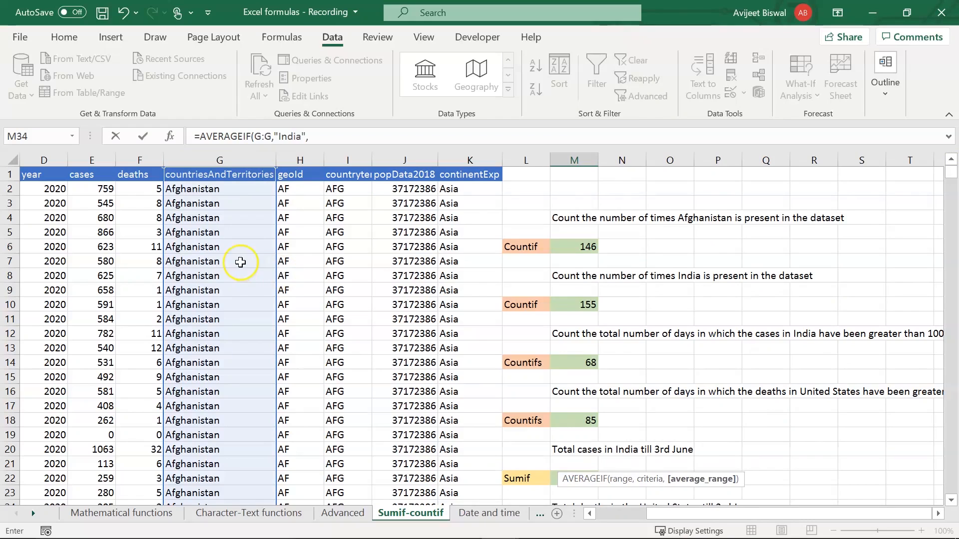
left_click(92, 160)
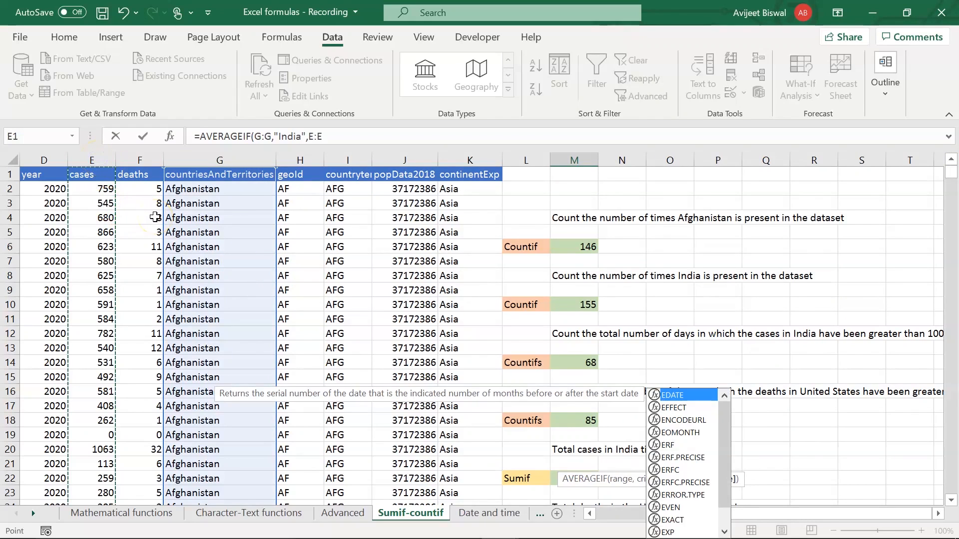
type(")")
key("Return")
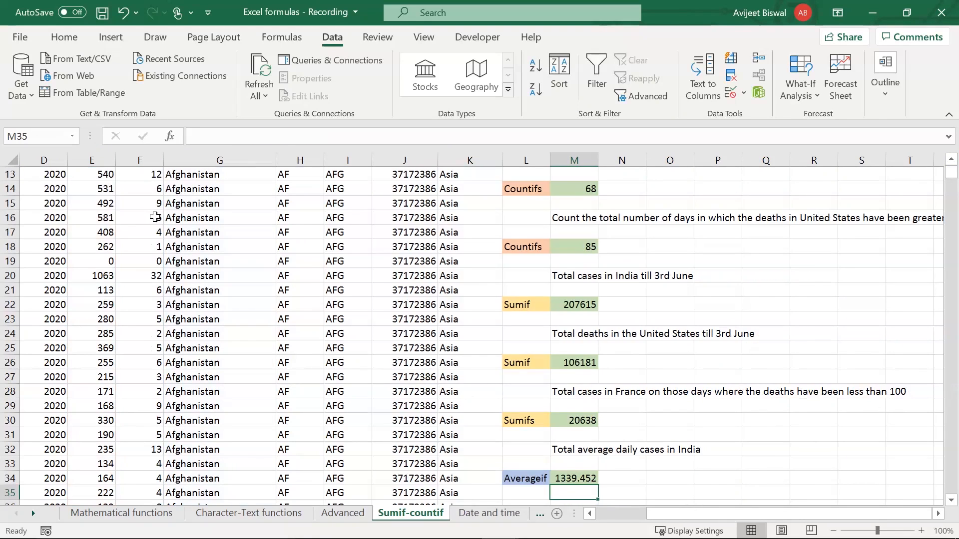
left_click(568, 480)
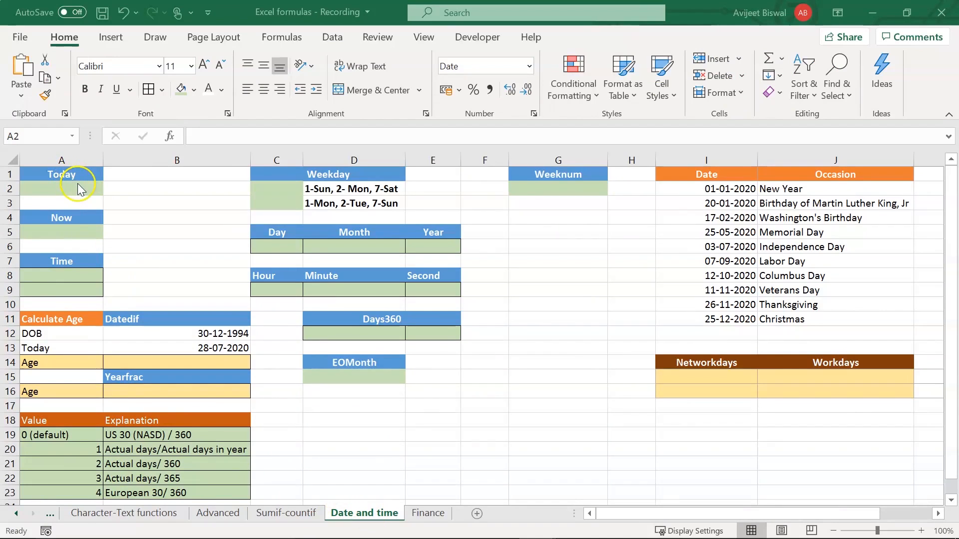
- Enter =TODAY() in A2 of the Date and time sheet to return the current date
left_click(62, 187)
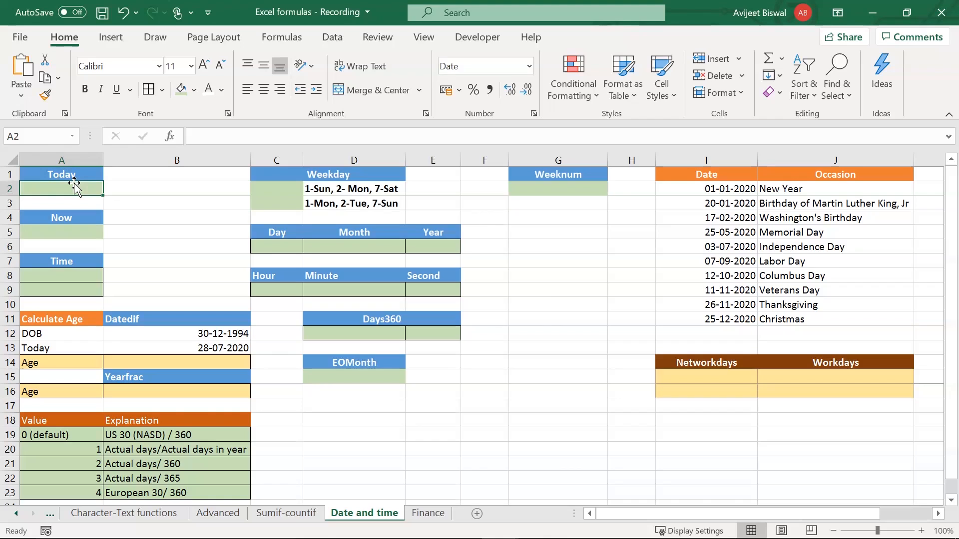
type("=")
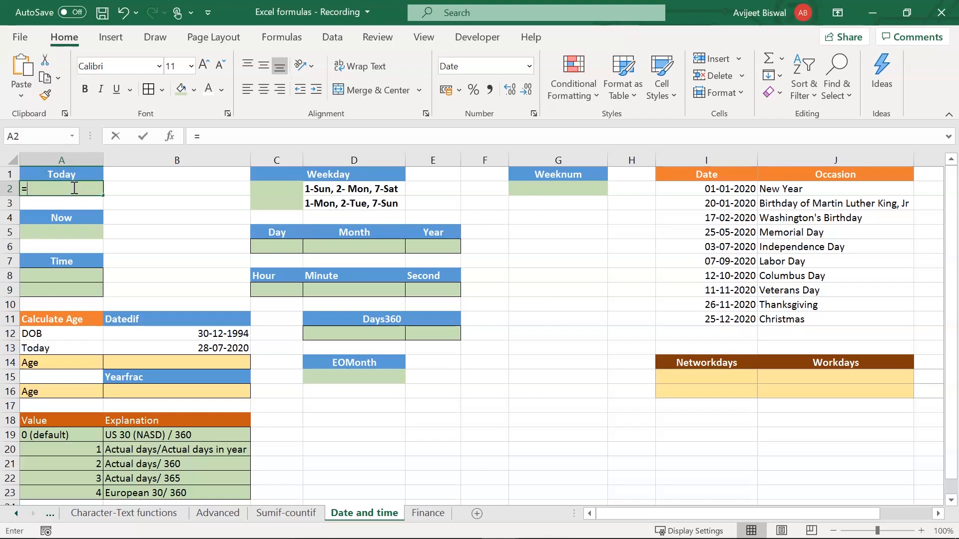
type("toda")
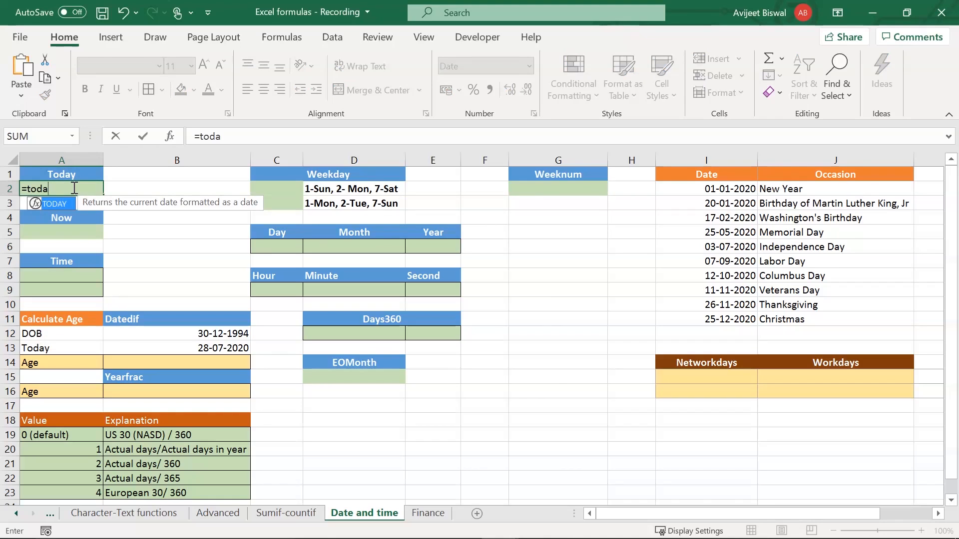
key("Tab")
type(")")
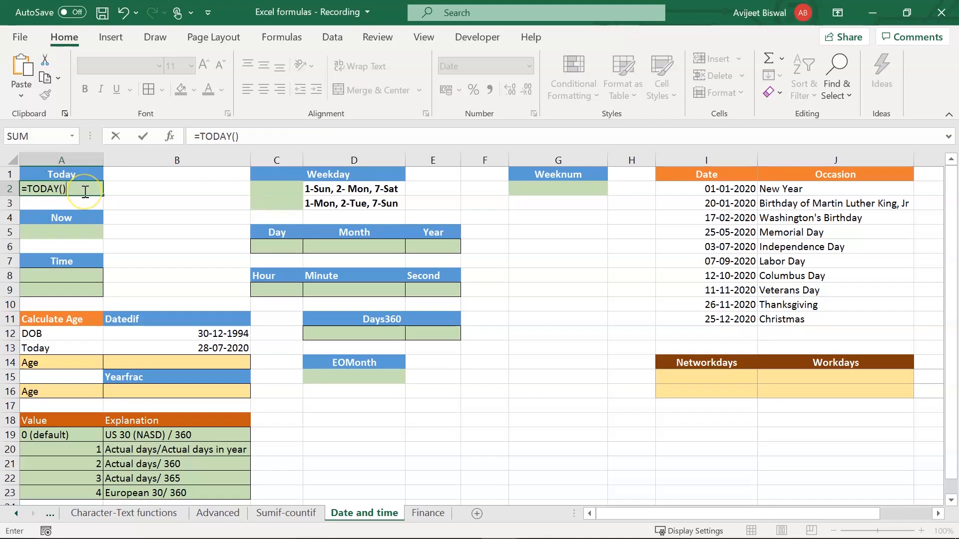
key("Return")
left_click(83, 191)
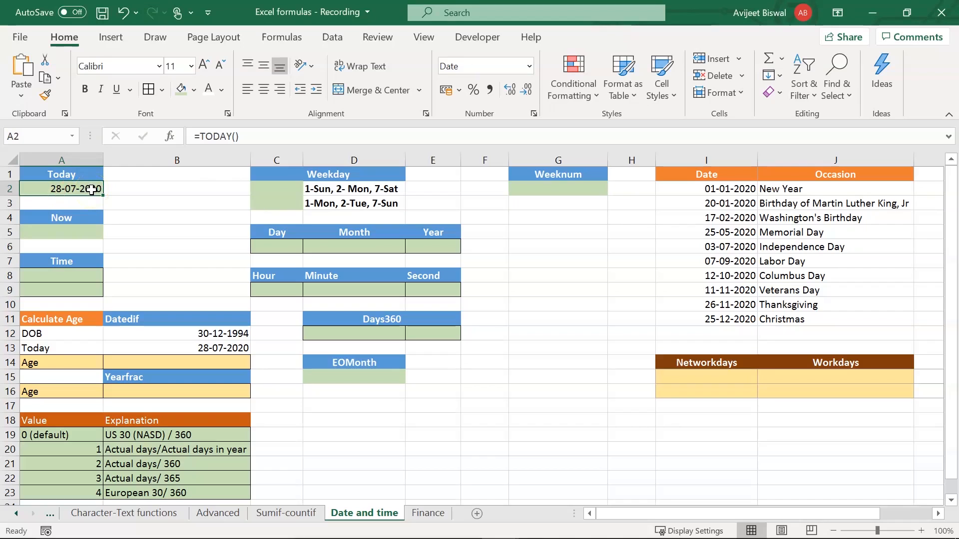
- Enter =NOW() in A5 for the current date and time, and compare the result with the system clock
left_click(70, 234)
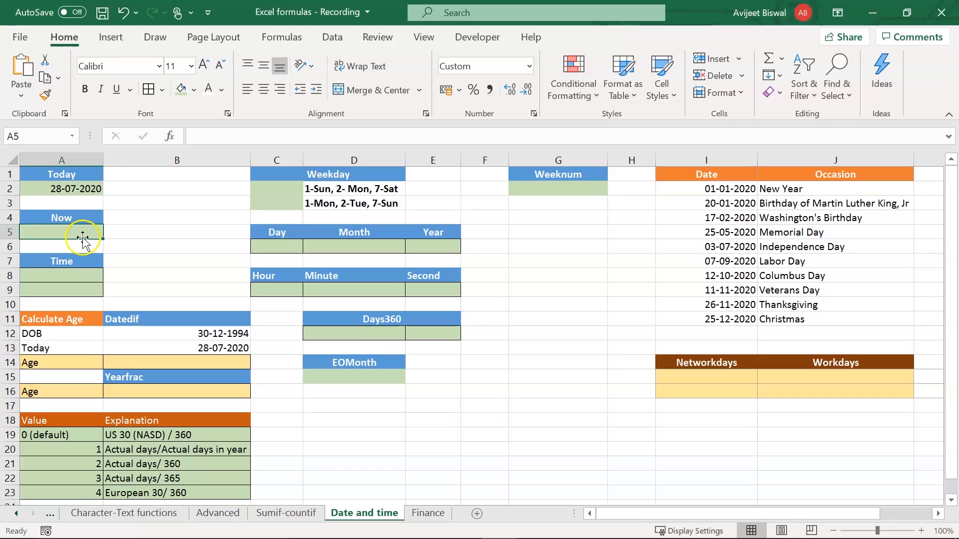
type("=now()")
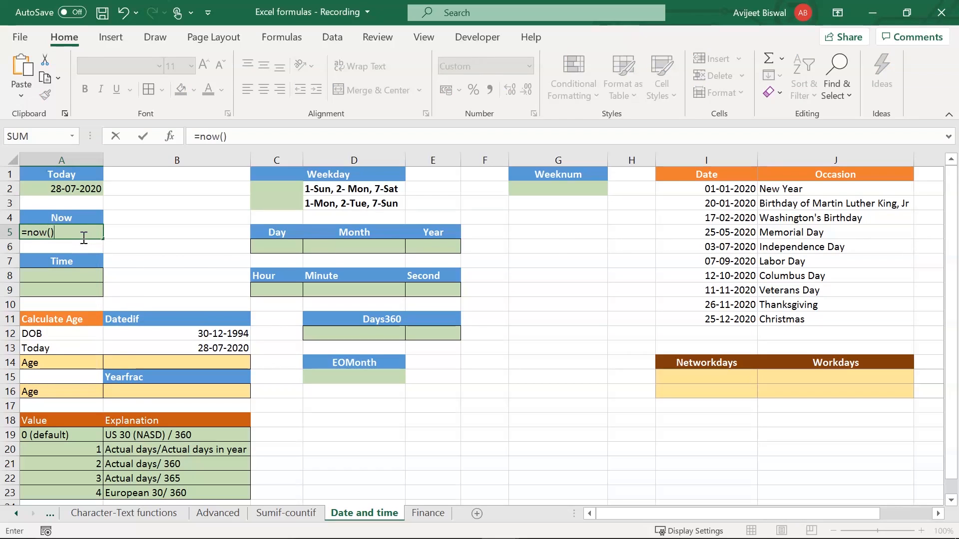
key("Return")
left_click(69, 234)
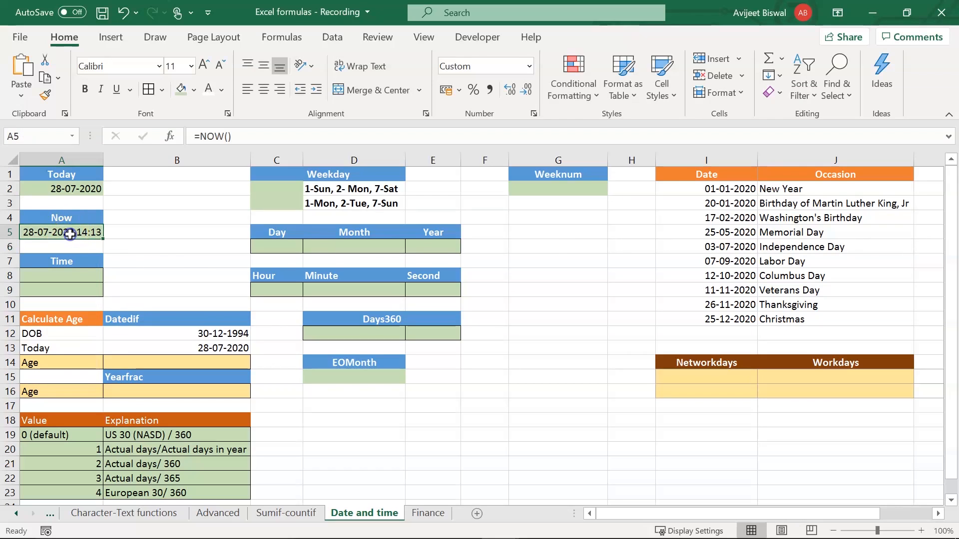
left_click(88, 233)
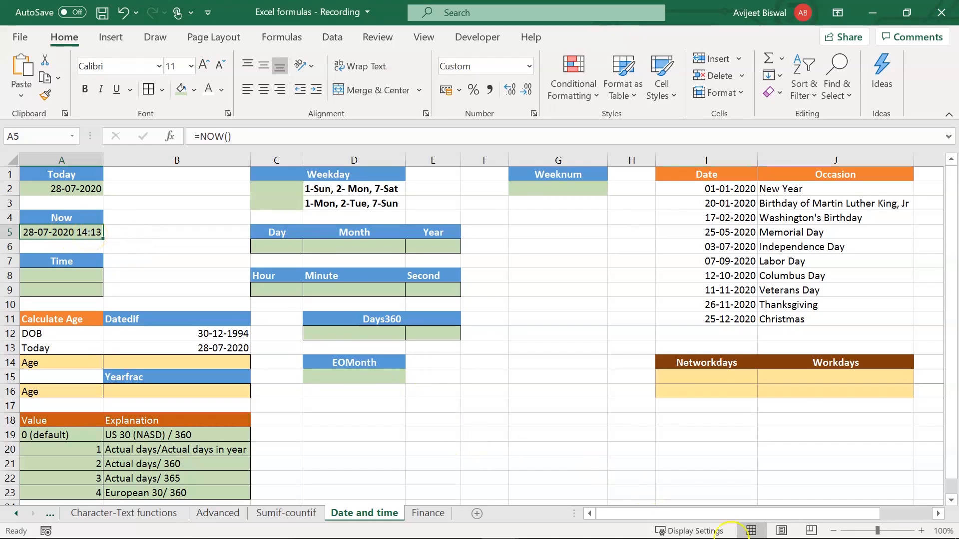
mouse_move(842, 537)
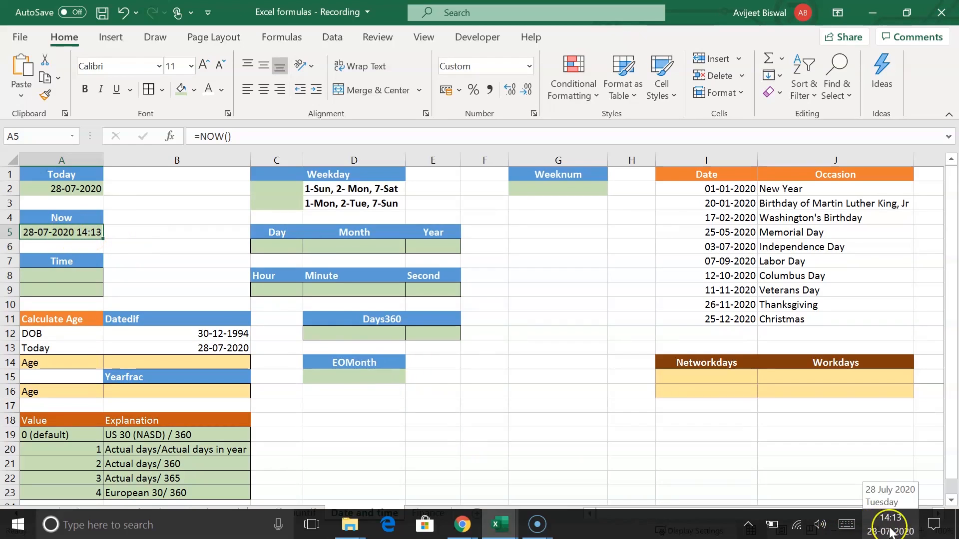
- Enter =TIME(20,40,20) in A8 under the Time heading and check the resulting cell
left_click(107, 273)
left_click(128, 281)
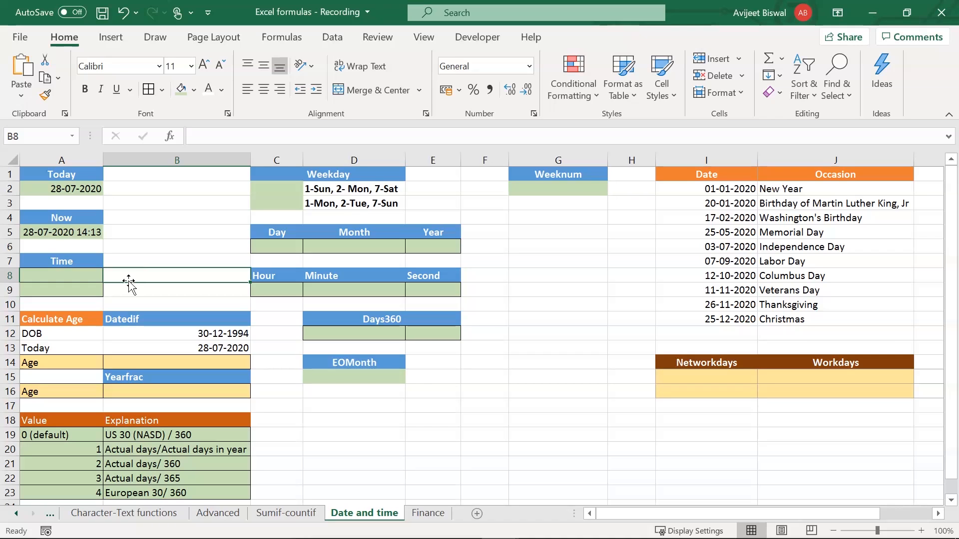
left_click(82, 277)
type("=t")
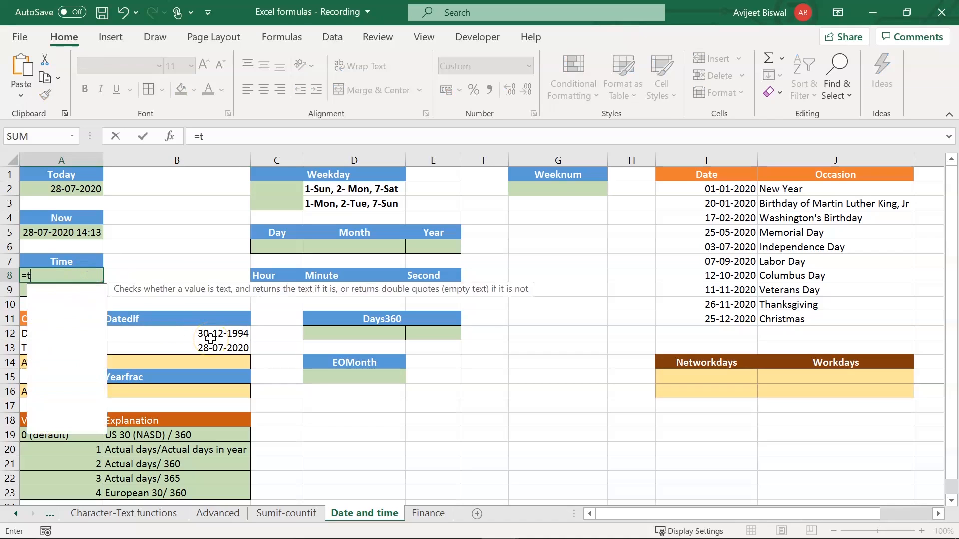
type("ime")
key("Tab")
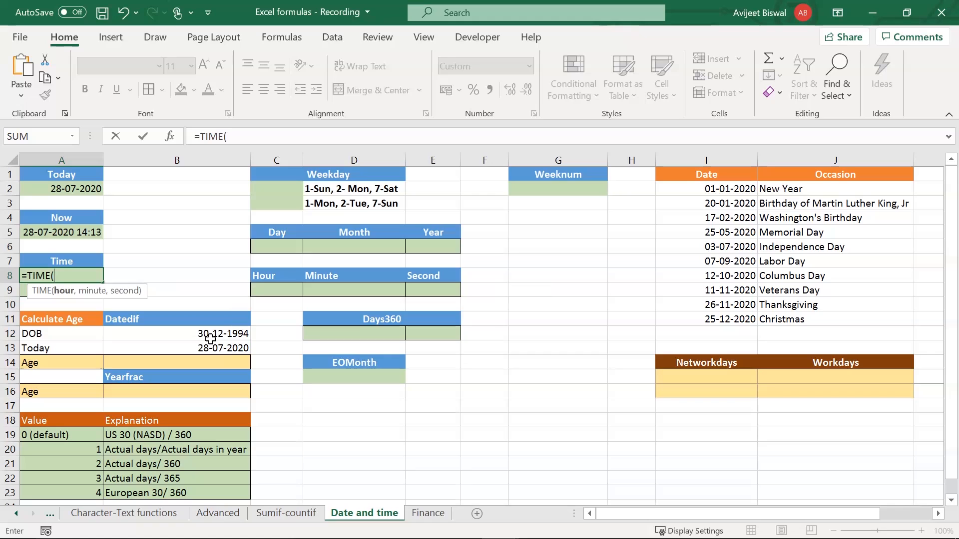
type("20,")
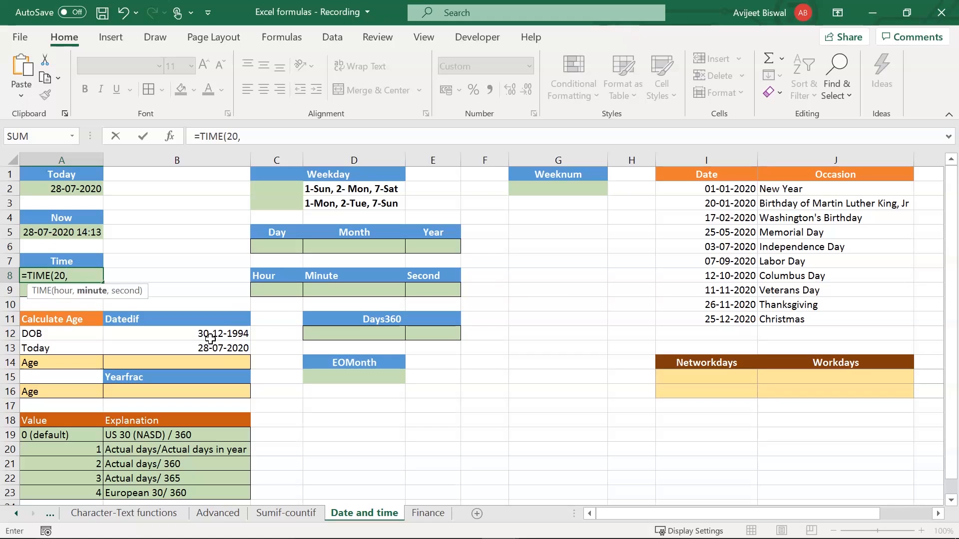
type("40,20)")
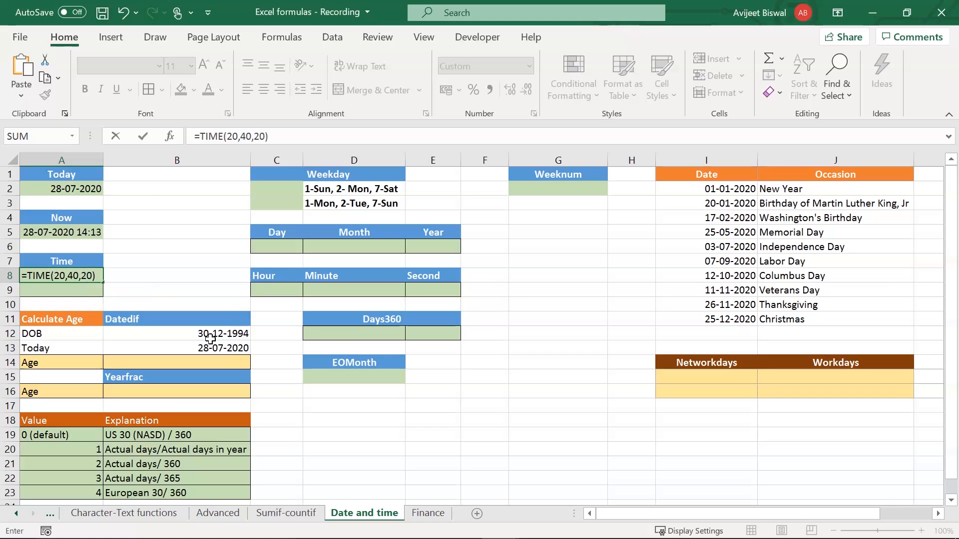
key("Return")
left_click(88, 275)
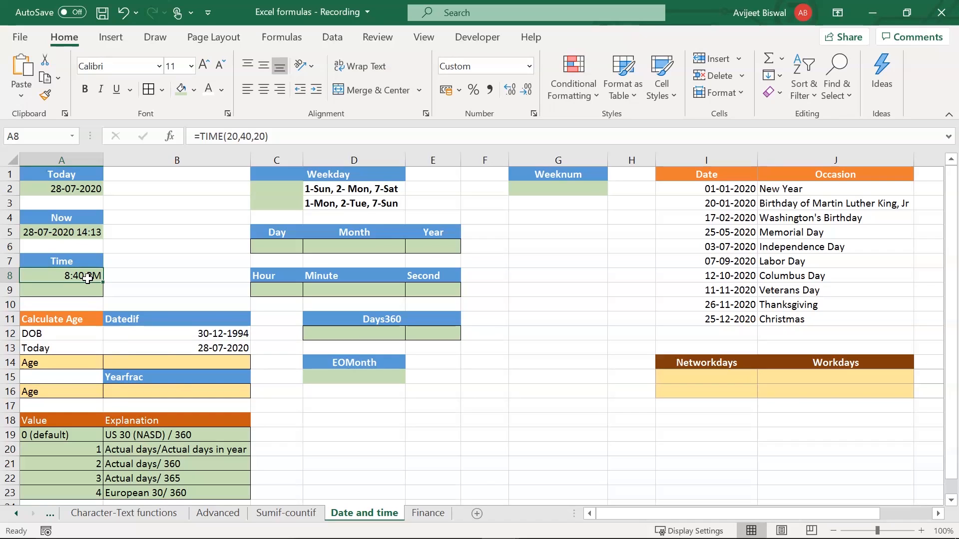
- Enter =NOW()-TODAY() in A9 to get only the current time, and check the resulting cell
left_click(86, 290)
type("=no")
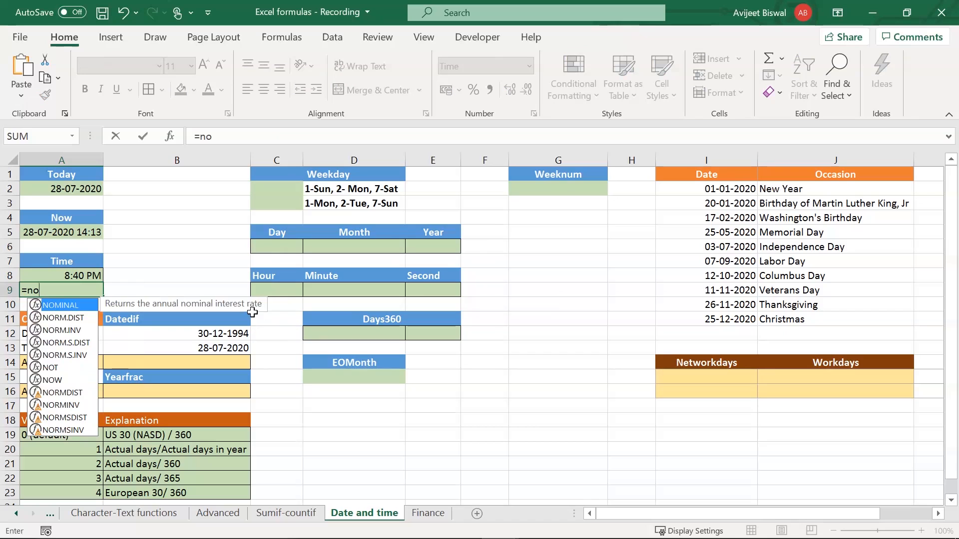
type("w()-")
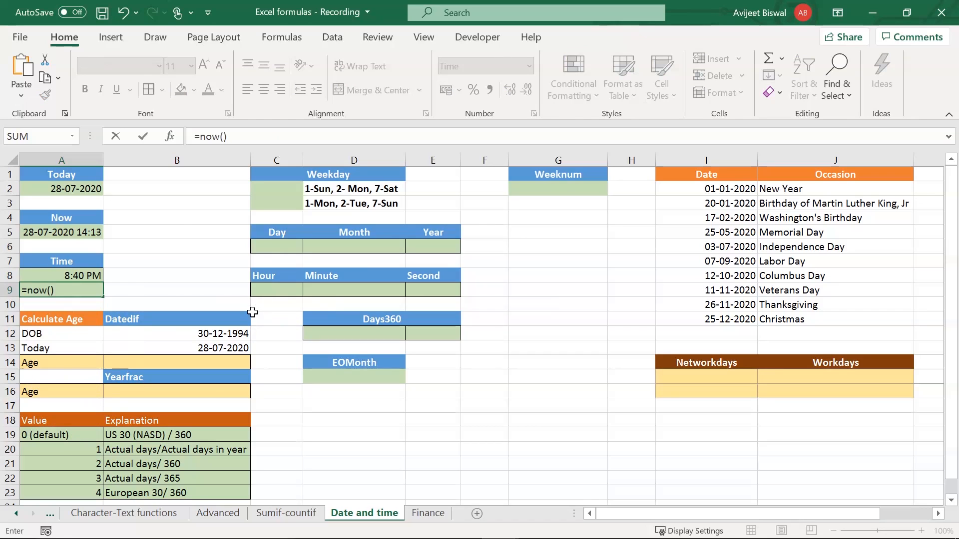
type("toda")
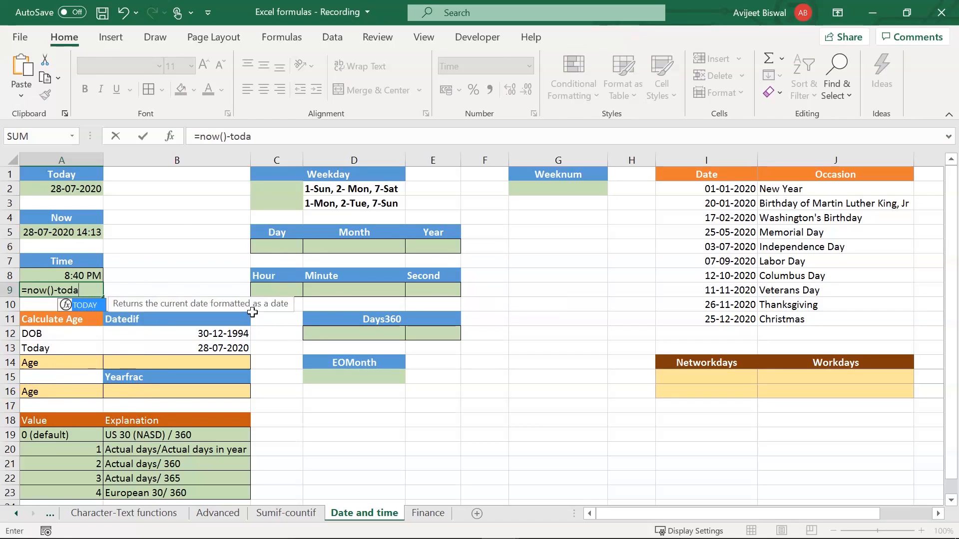
key("Tab")
type(")")
key("Return")
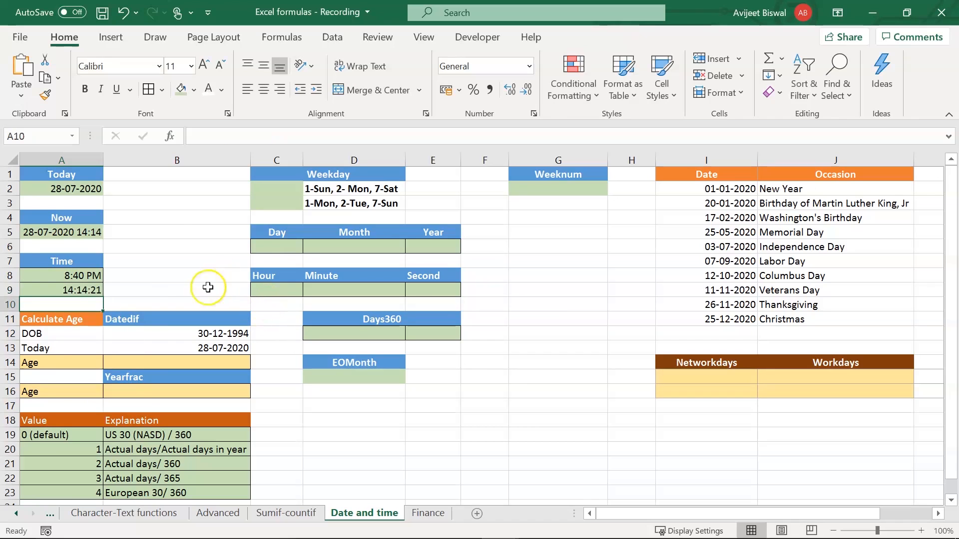
left_click(95, 291)
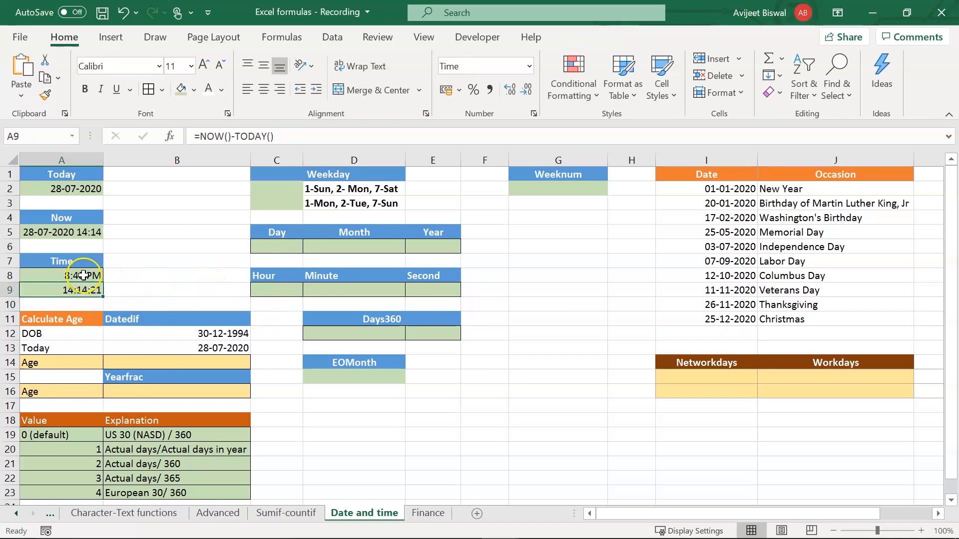
mouse_move(744, 530)
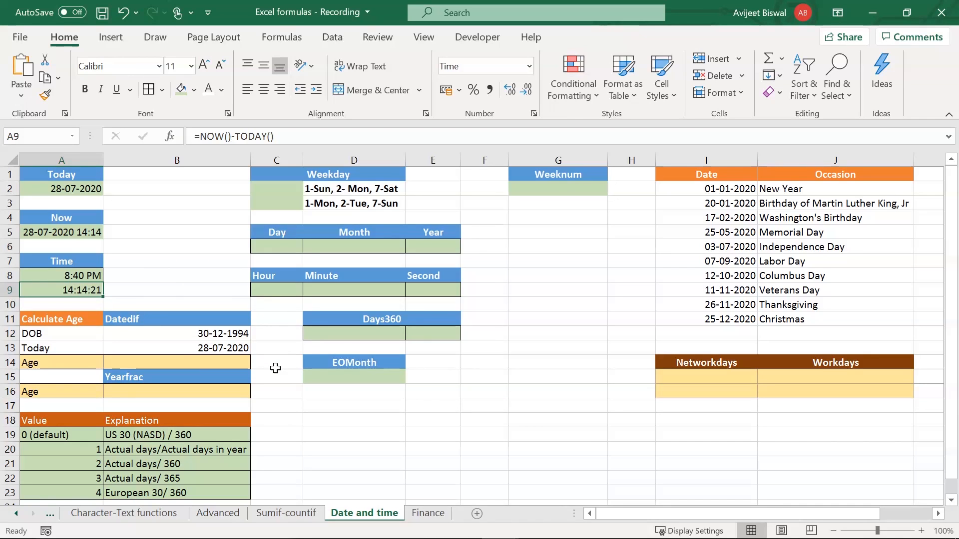
- Enter =DATEDIF(B12,B13,"y") in B14 to calculate the age in completed years from the DOB and Today cells
left_click(68, 336)
left_click(142, 340)
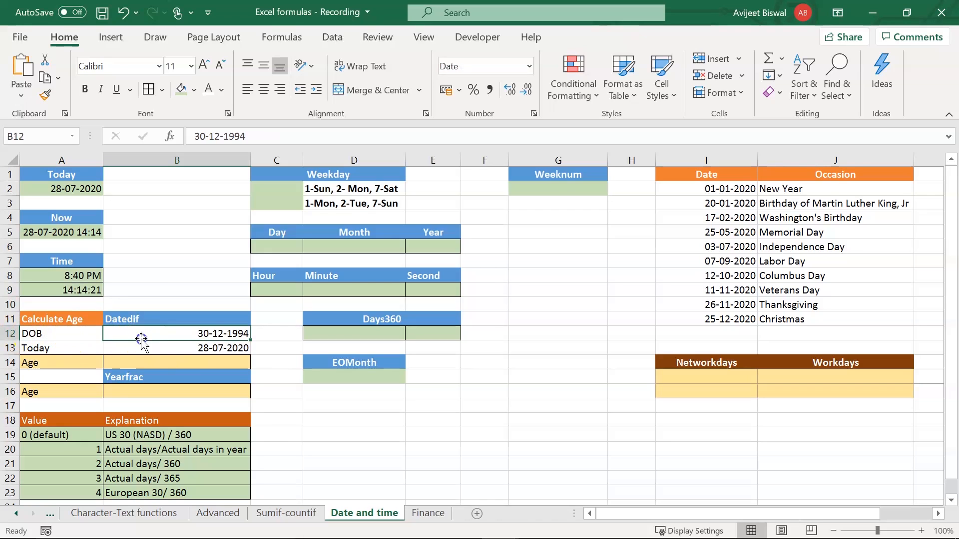
left_click(188, 349)
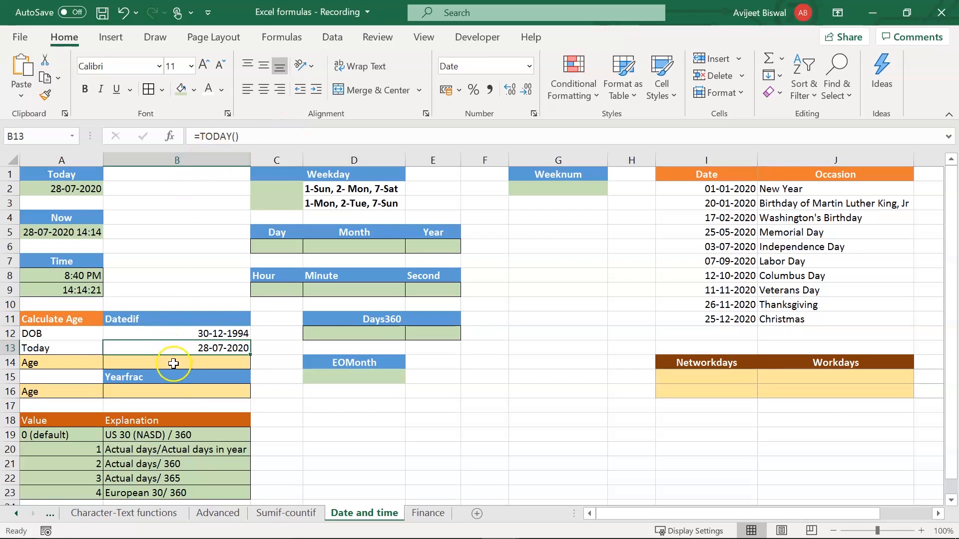
left_click(173, 365)
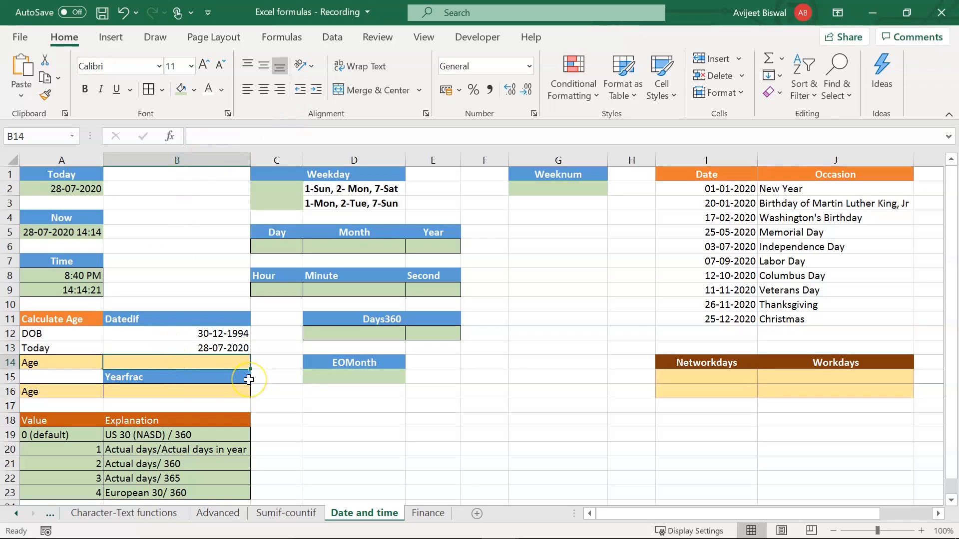
type("=")
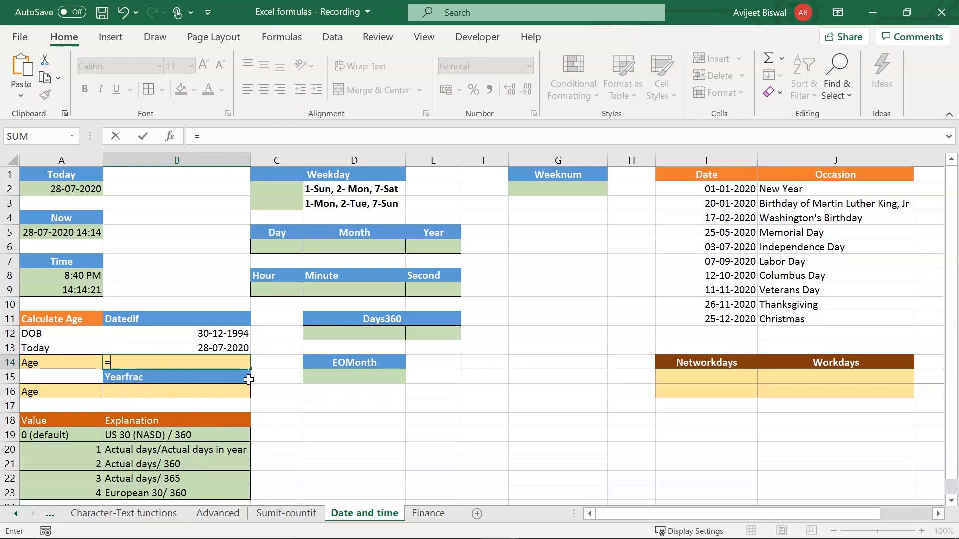
type("dated")
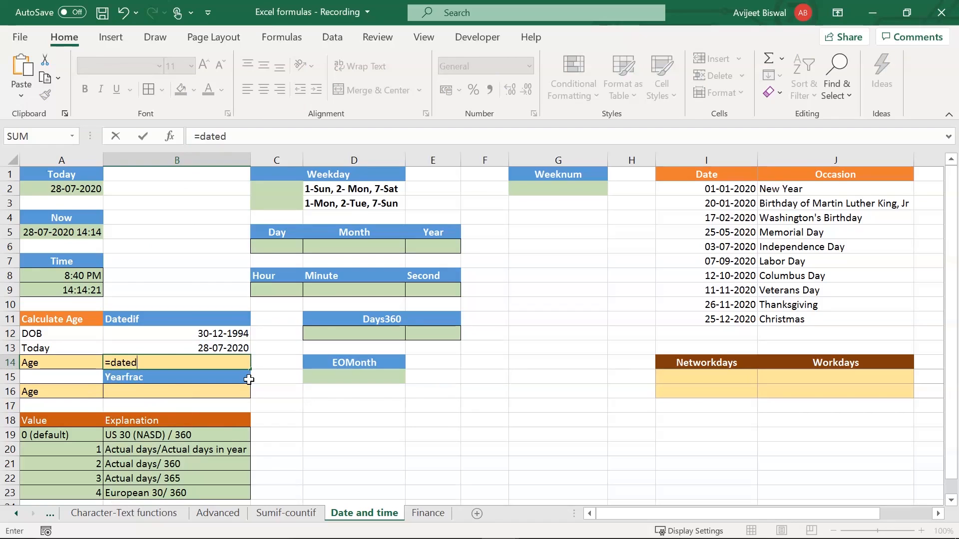
type("if(")
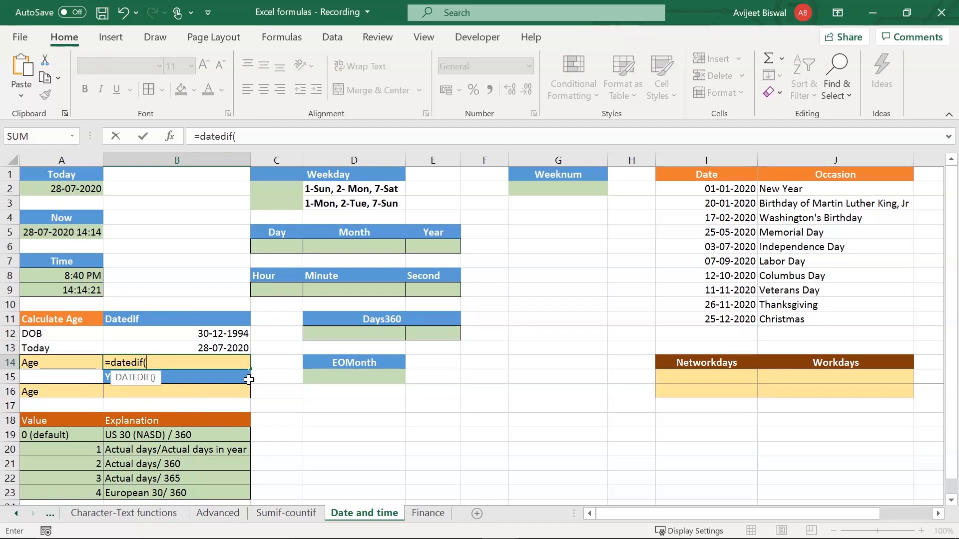
left_click(182, 333)
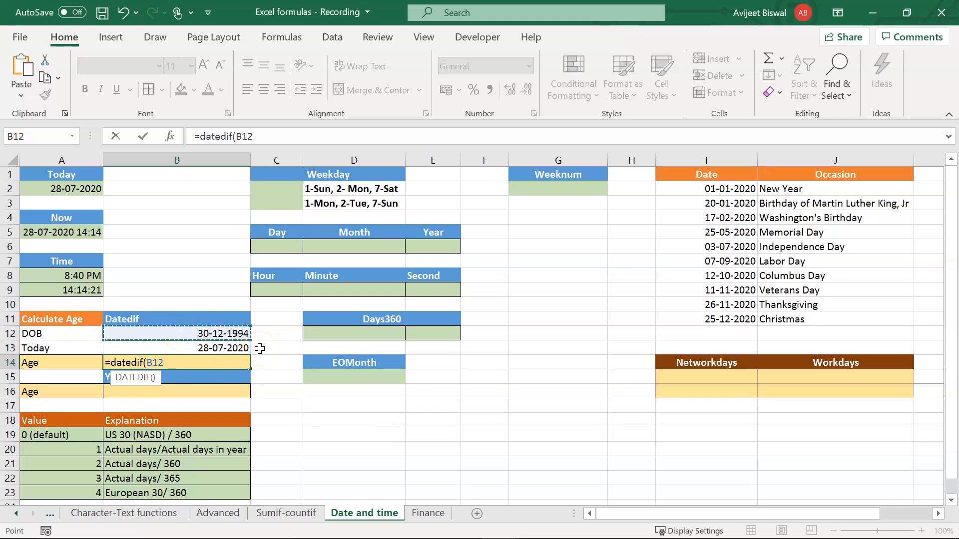
type(",")
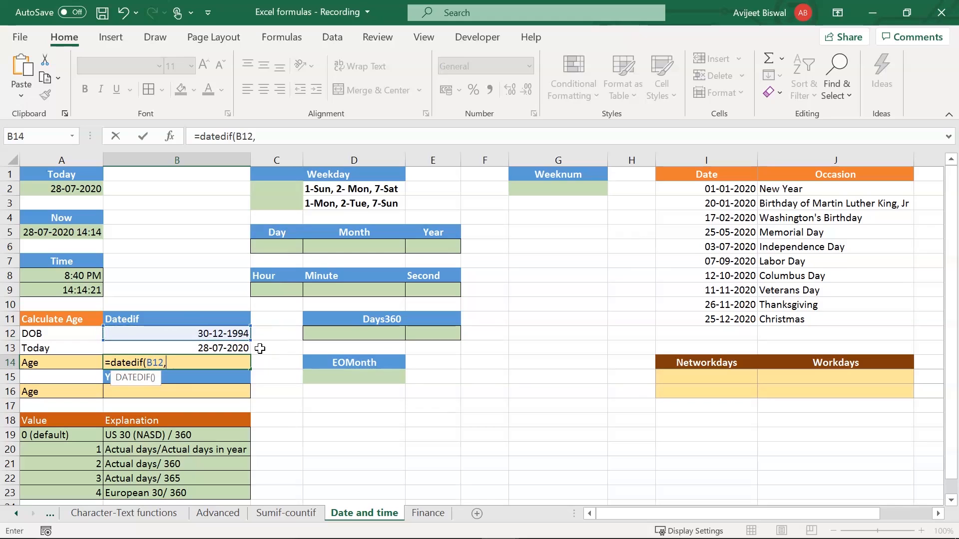
left_click(209, 349)
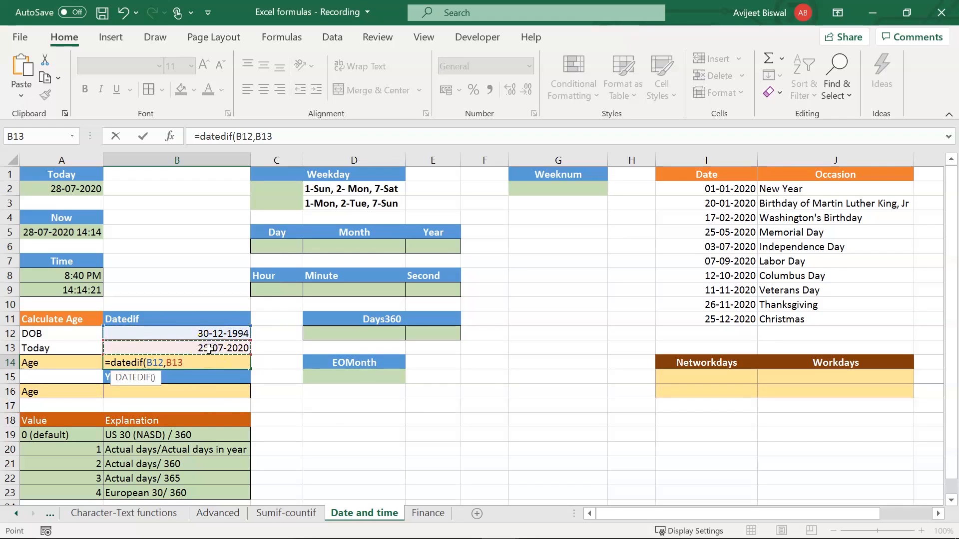
type(",")
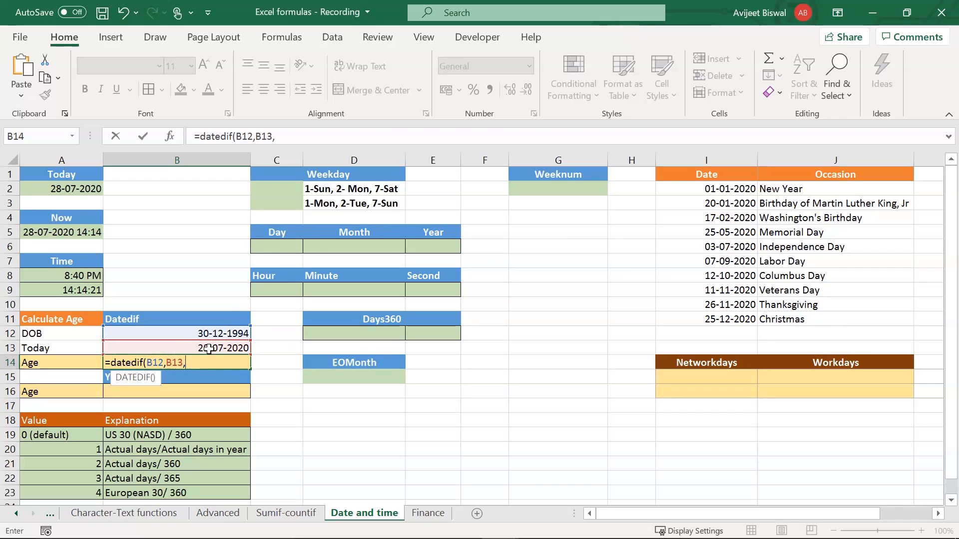
type("\"y\")")
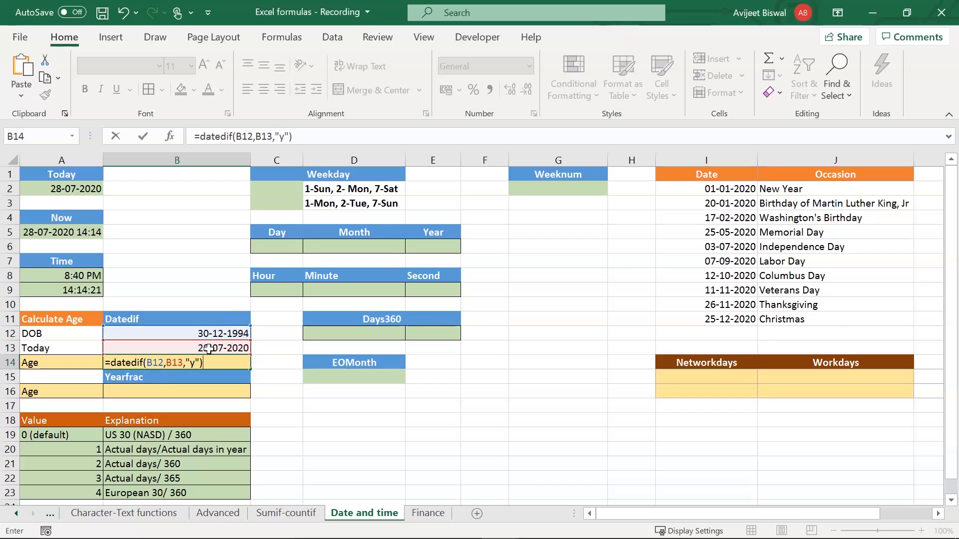
key("Return")
left_click(214, 363)
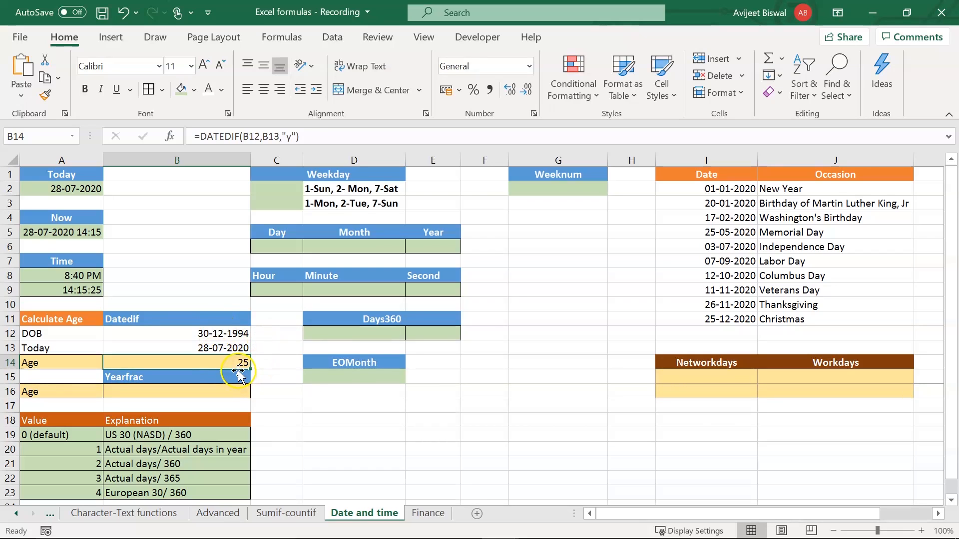
- Enter =YEARFRAC(B12,B13, 1) in B16 to calculate the fractional age on the actual/actual basis, and check the resulting cell
left_click(225, 395)
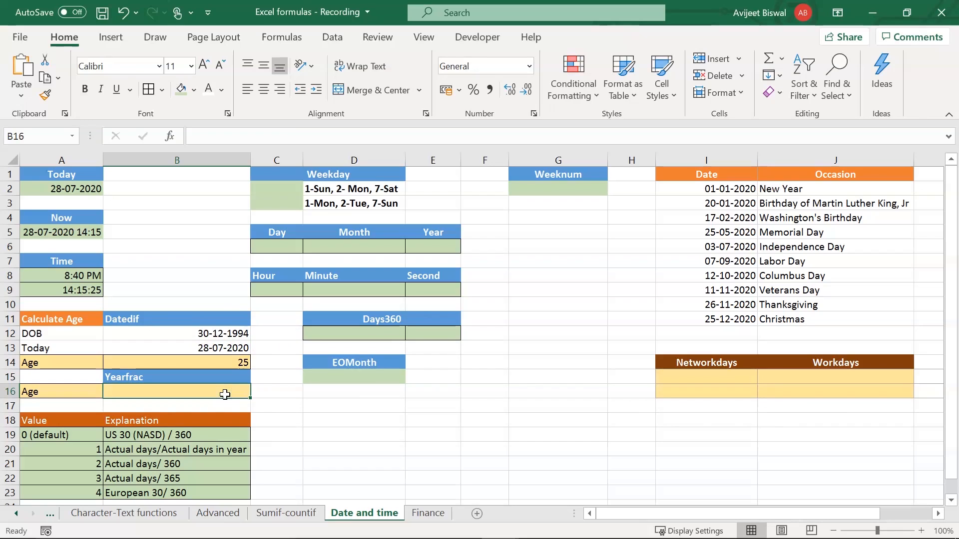
left_click(233, 363)
left_click(215, 394)
left_click(179, 375)
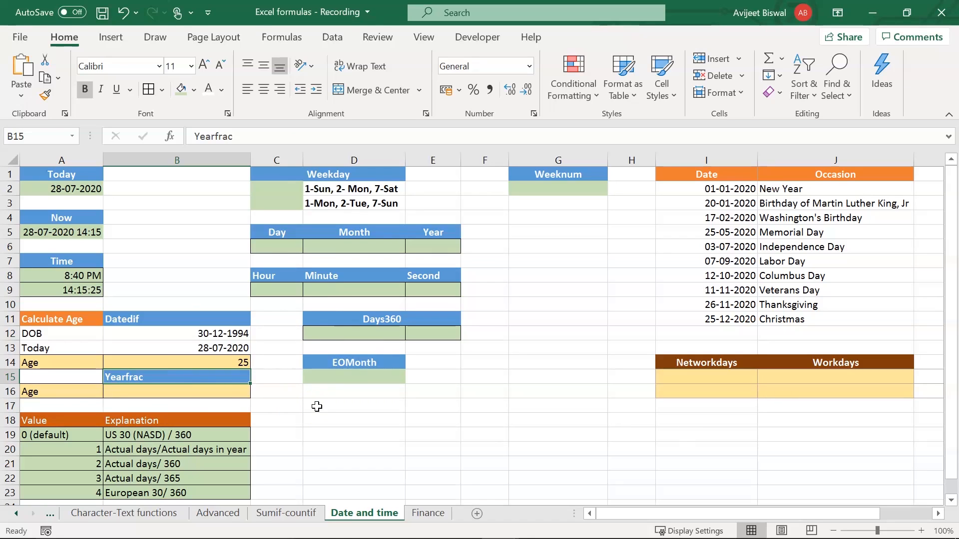
key("Down")
type("=")
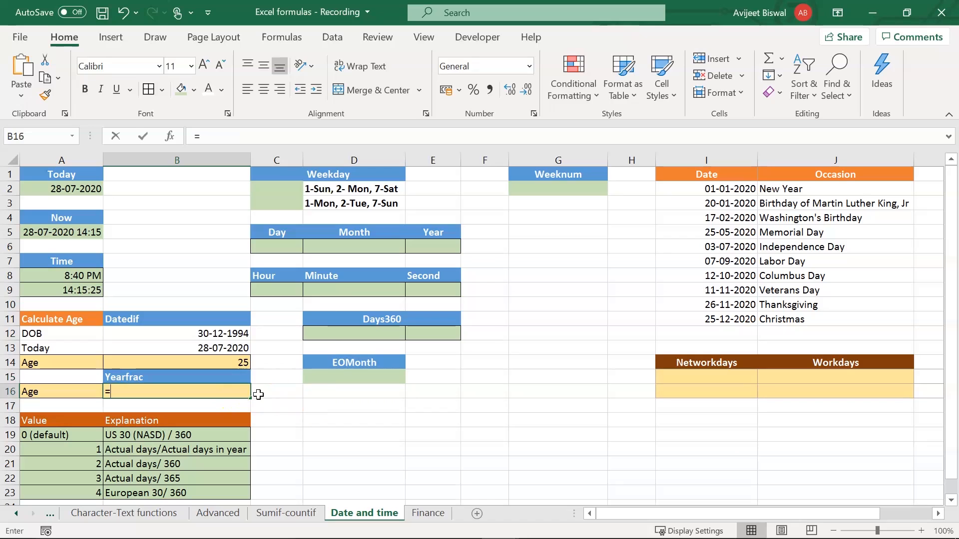
type("yea")
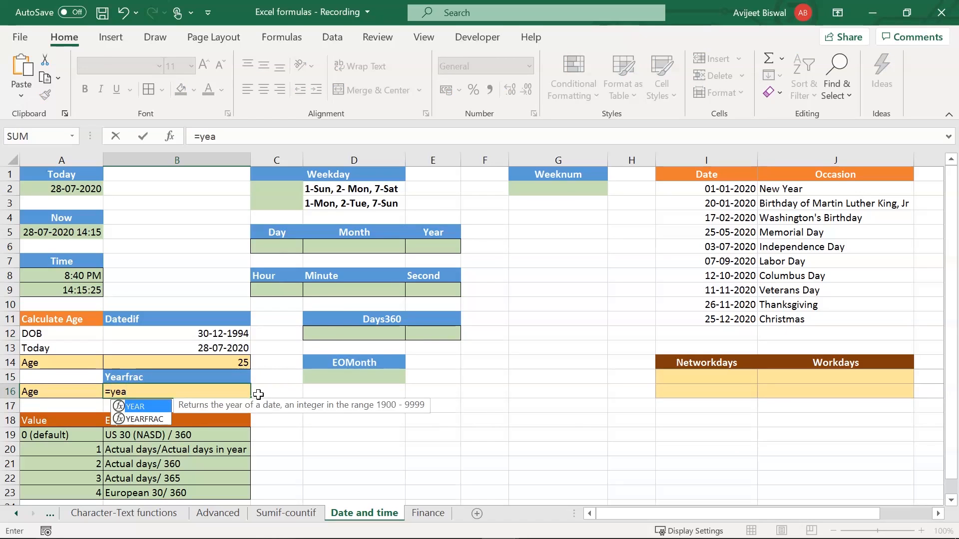
key("Down")
key("Tab")
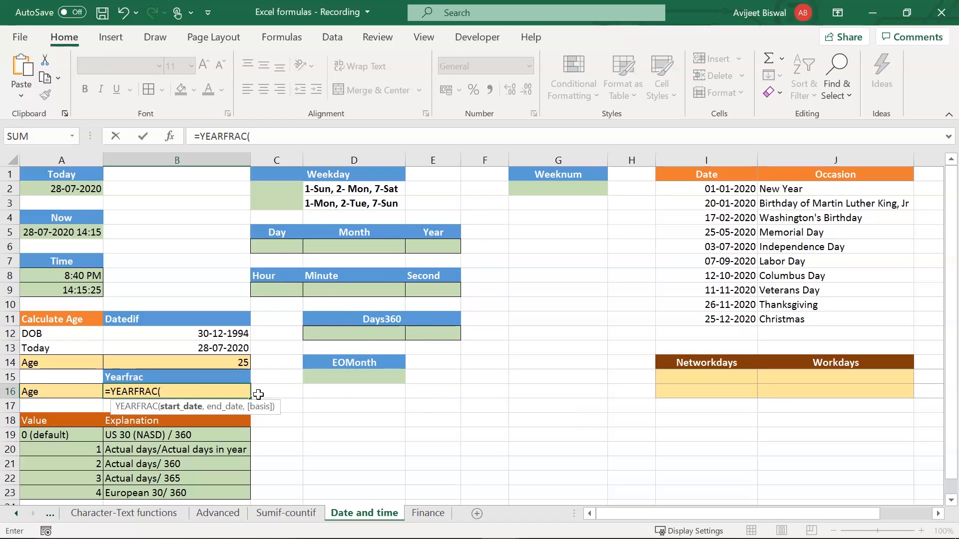
left_click(208, 333)
type(",")
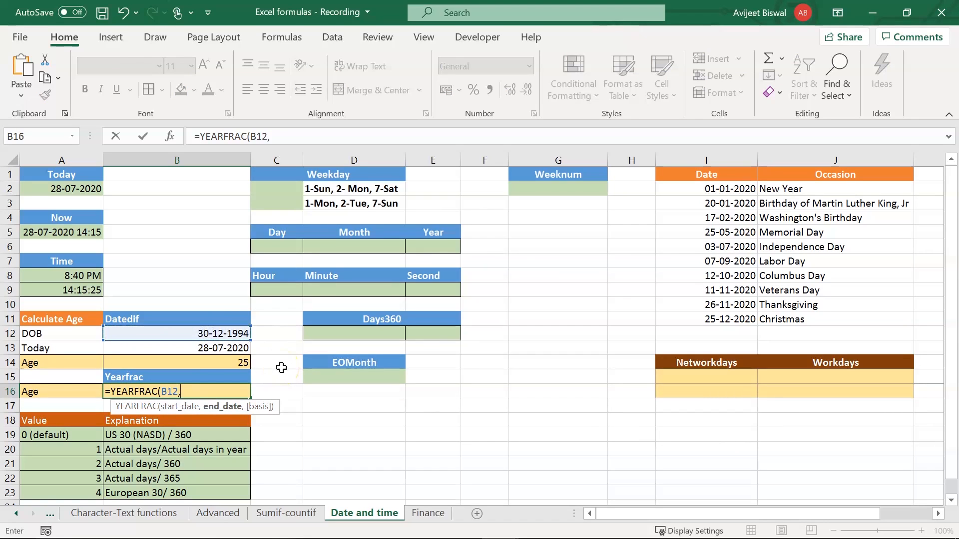
left_click(208, 348)
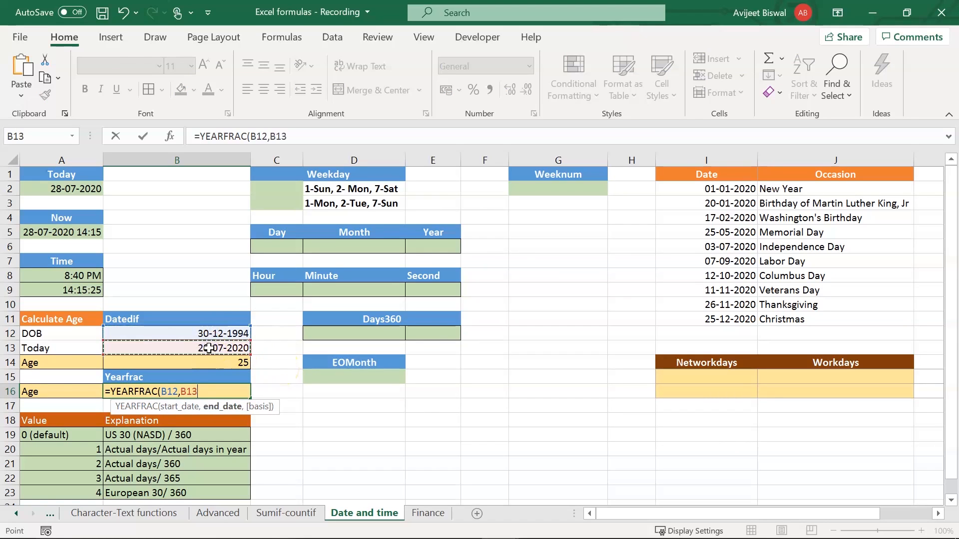
type(",")
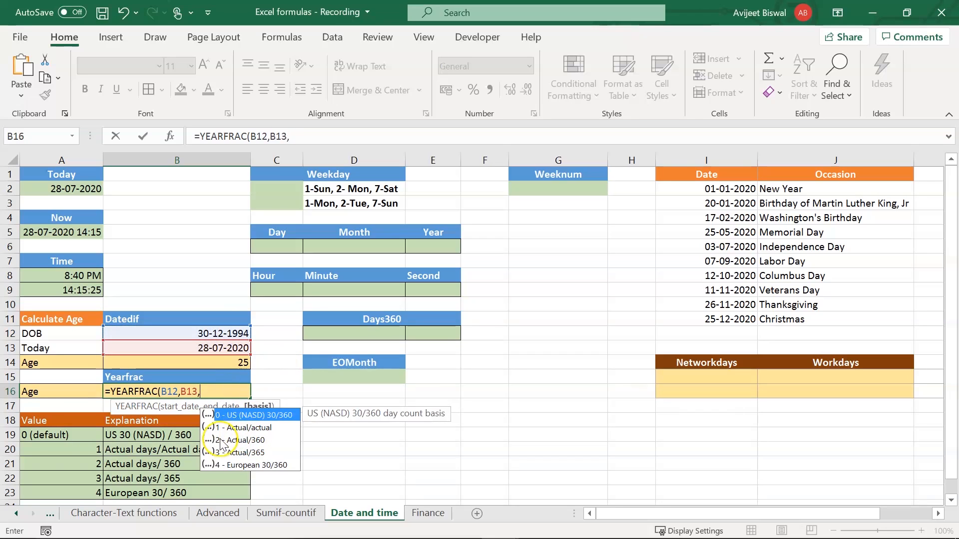
type(" 1")
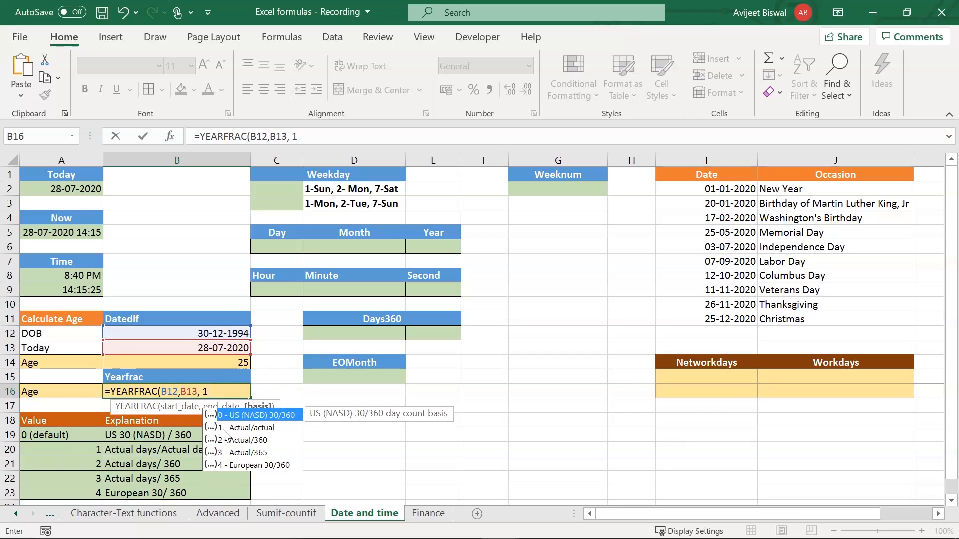
type(")")
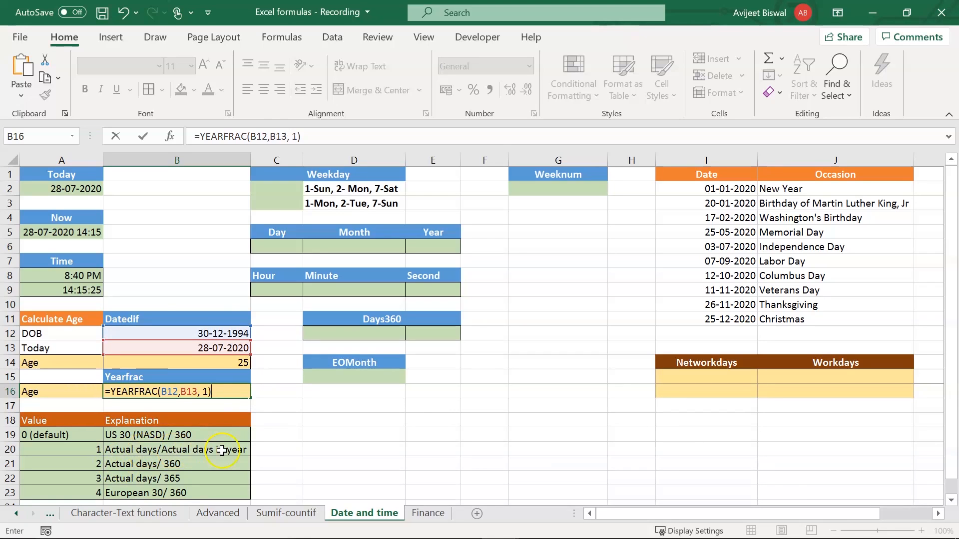
key("Return")
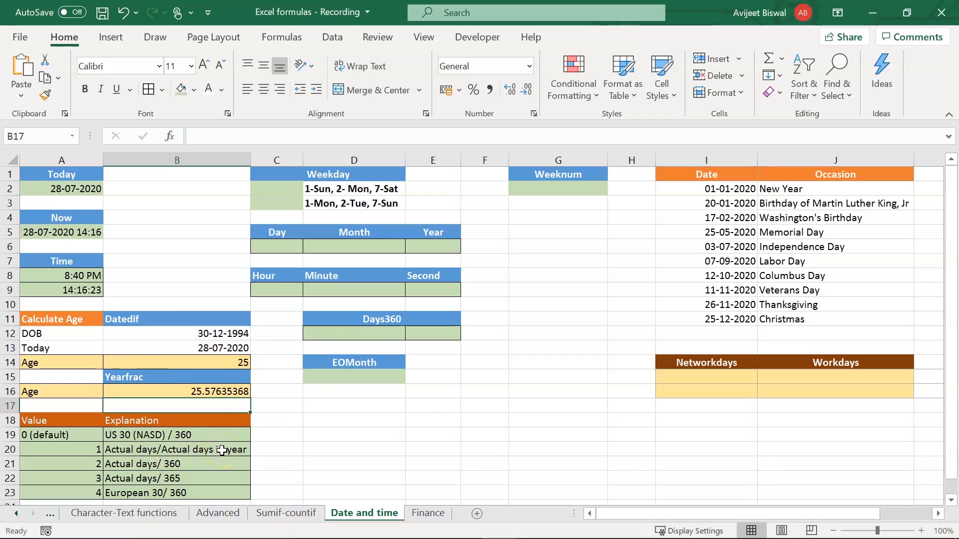
left_click(207, 389)
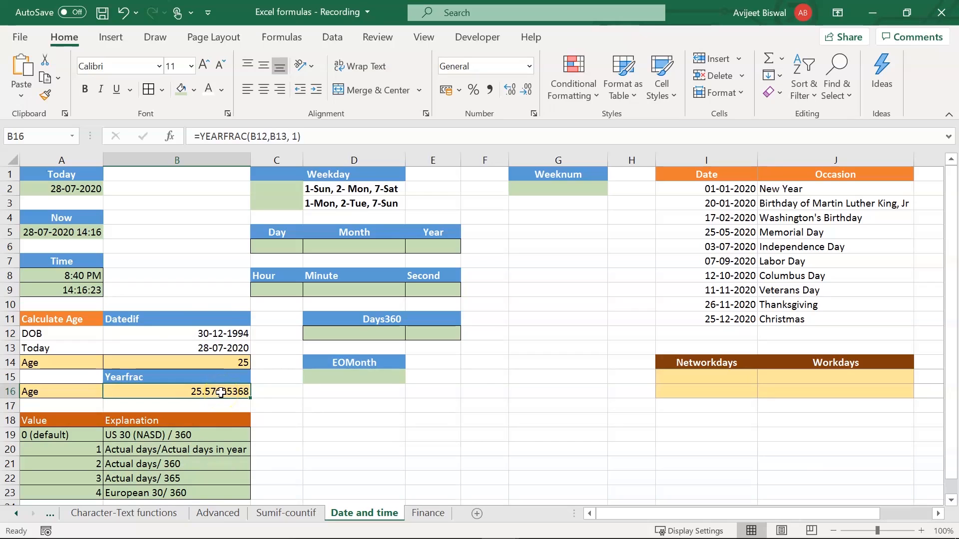
- Change the basis of the YEARFRAC formula in B16 to 2 and compare it with the explanations in A19:B23
left_click(218, 395)
double_click(214, 392)
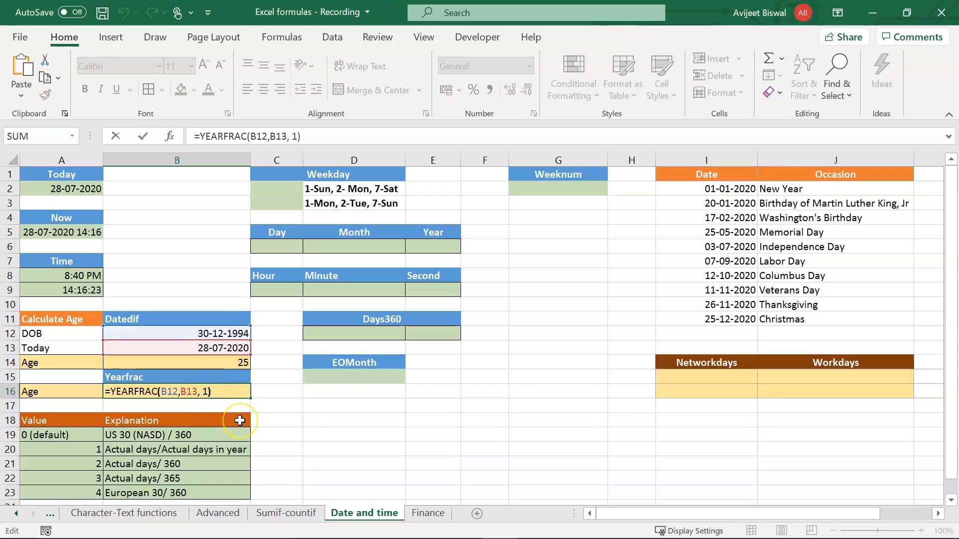
key("Left")
key("BackSpace")
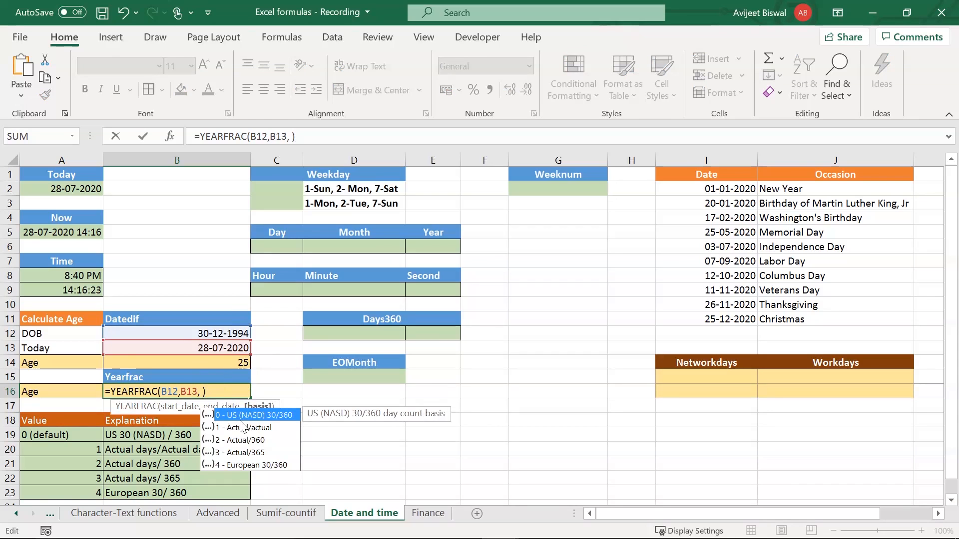
type("2")
key("Return")
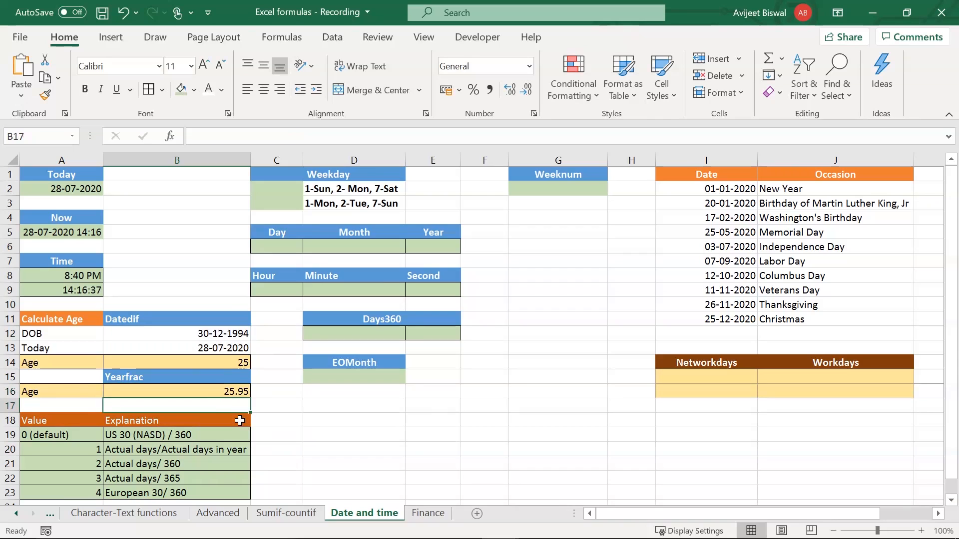
left_click(234, 393)
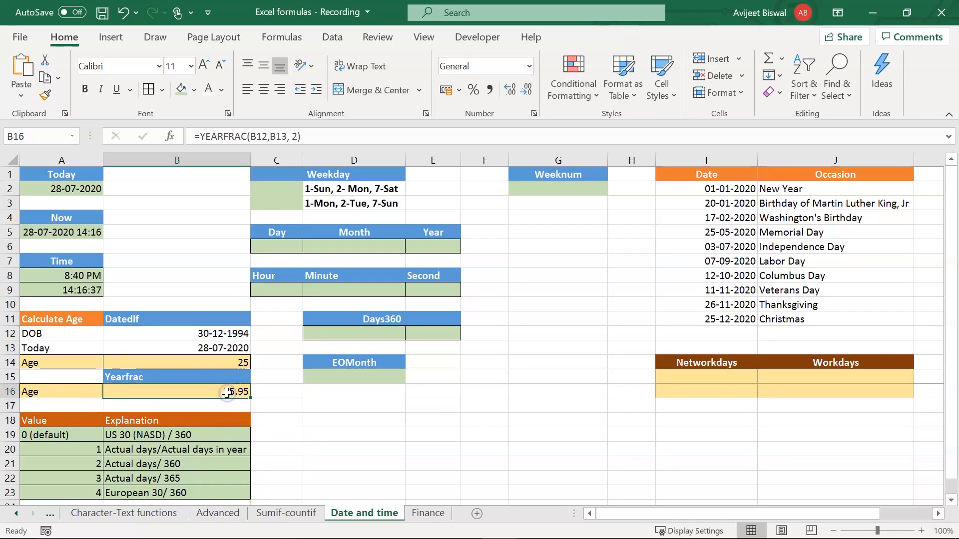
left_click(90, 464)
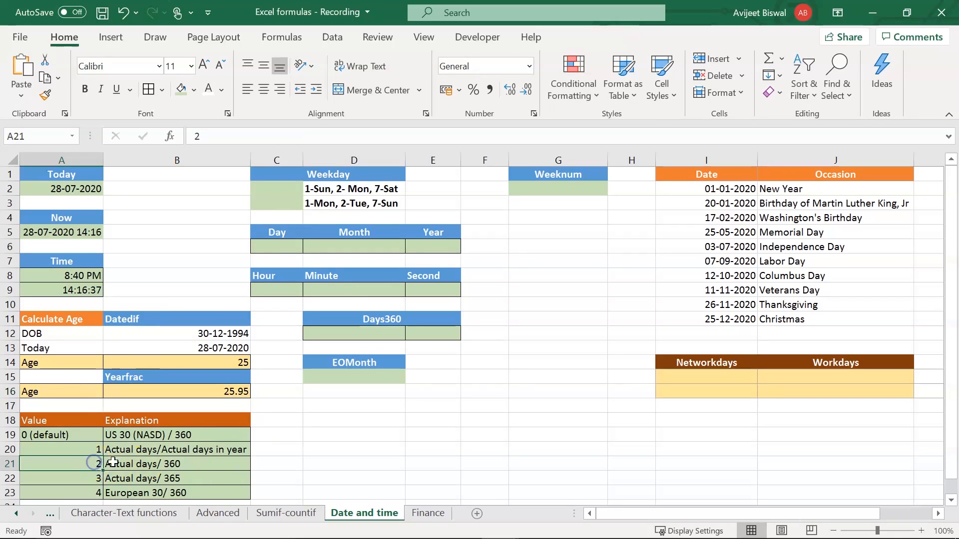
left_click(123, 465)
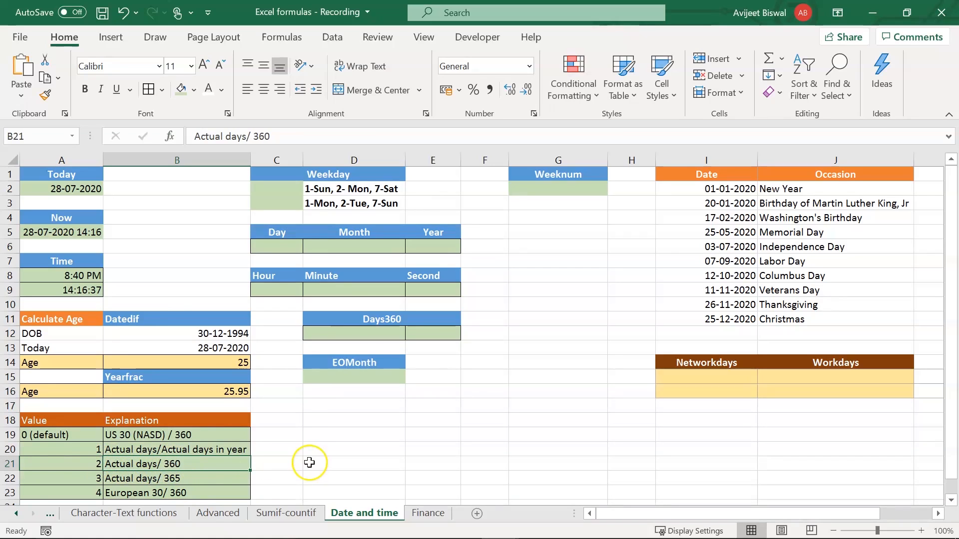
left_click(54, 434)
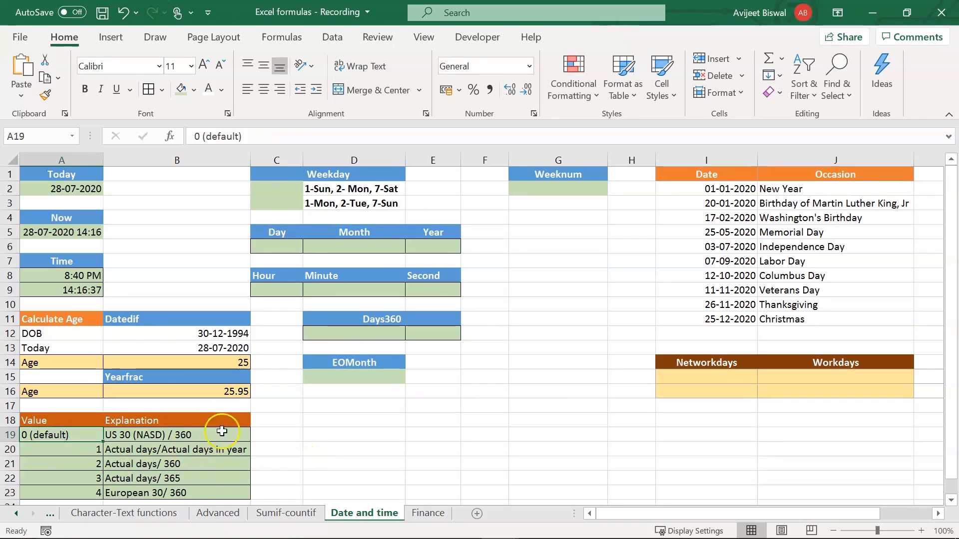
left_click(228, 391)
- Enter =WEEKDAY(TODAY()) in C2 to get today's weekday number with Sunday as day 1, and check the resulting cell
left_click(307, 177)
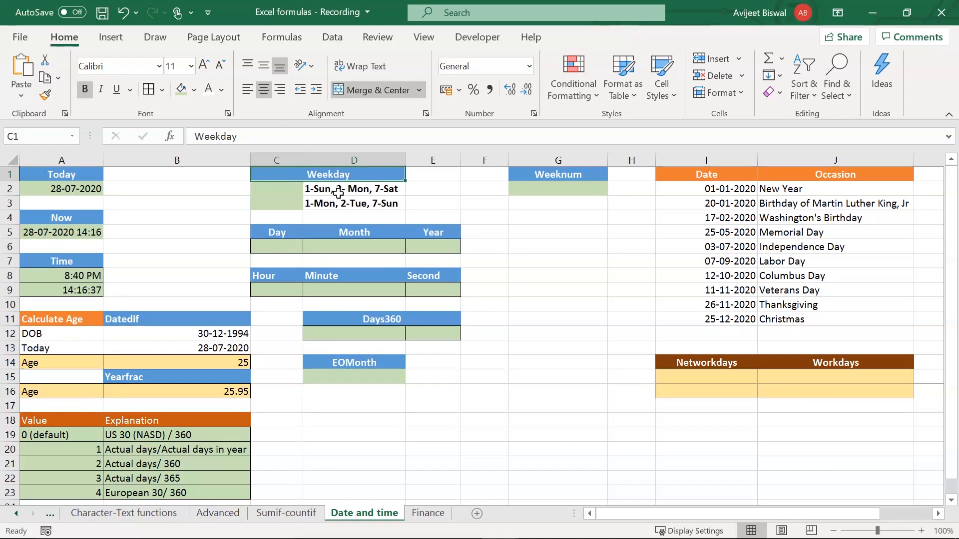
key("Down")
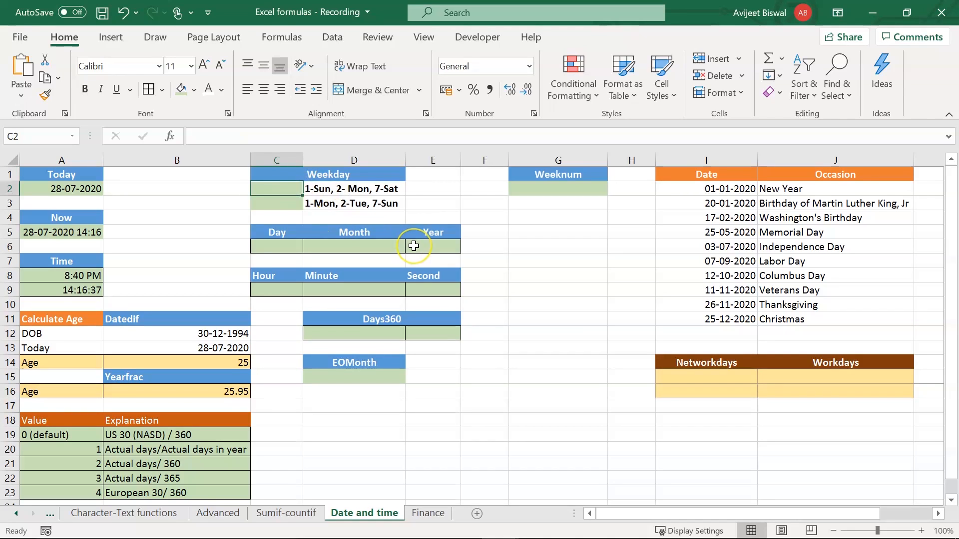
type("=wee")
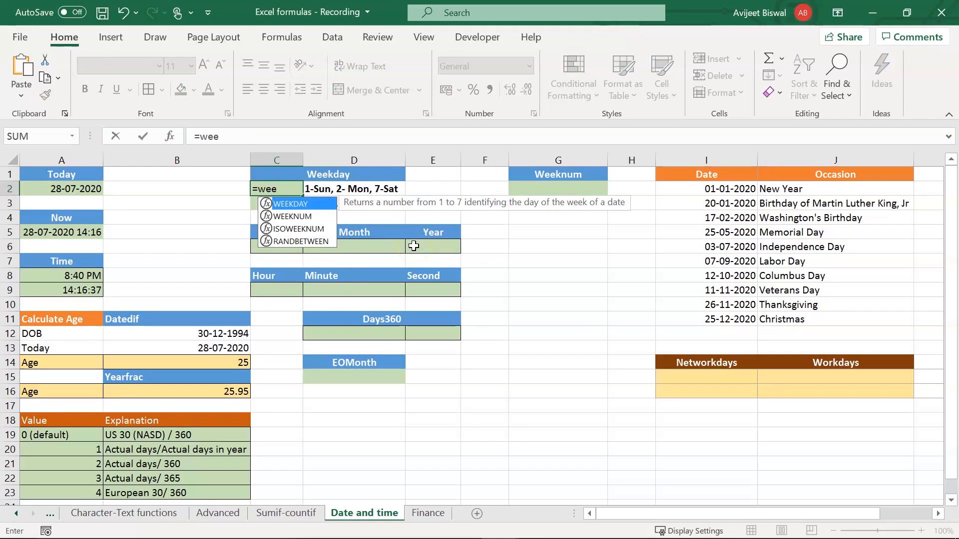
key("Tab")
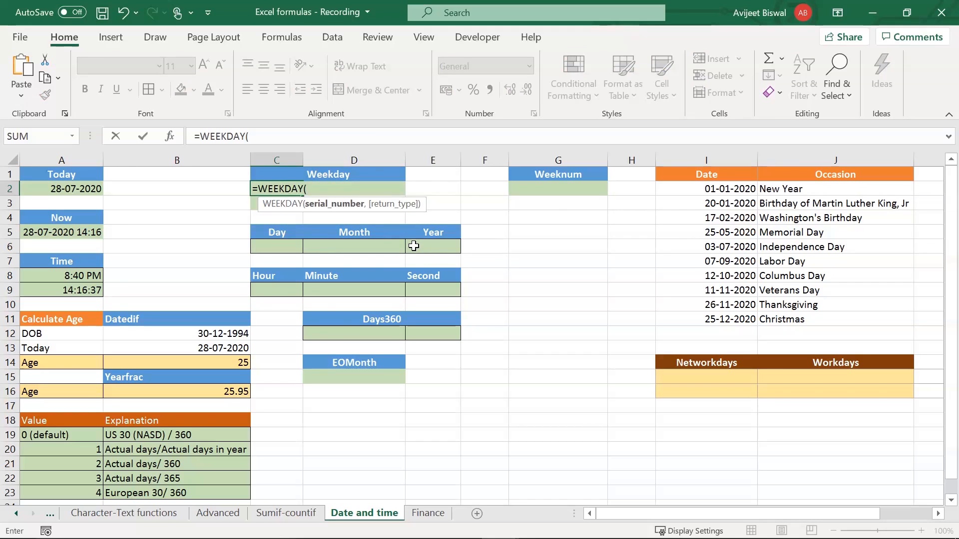
type("TODAY())")
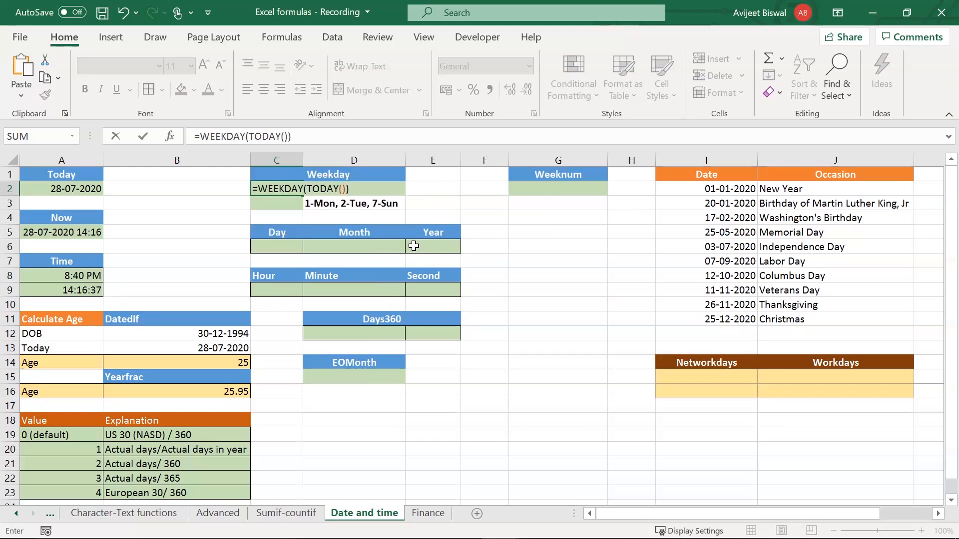
key("Return")
left_click(278, 187)
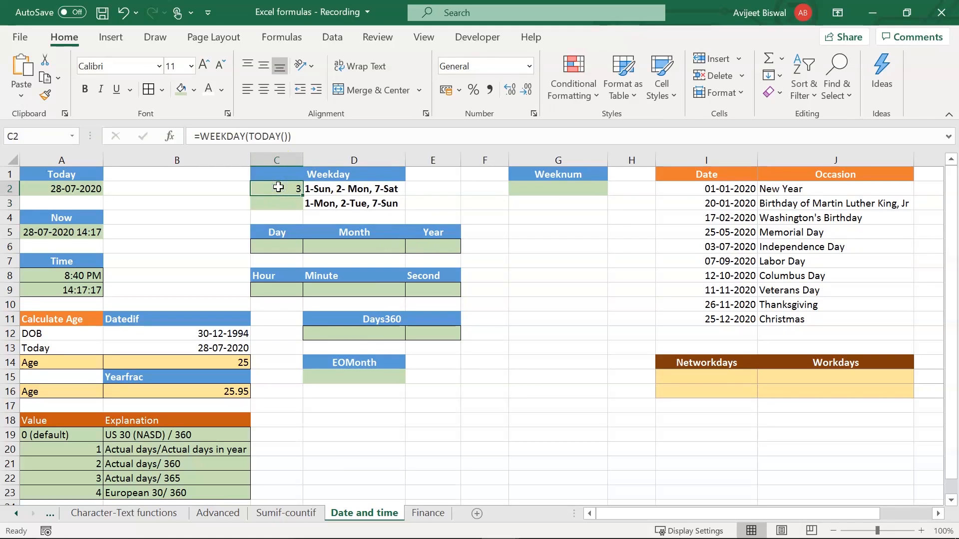
- Enter =WEEKDAY(A2,2) in C3 to get the weekday number of the Today date with Monday as day 1, and check the resulting cell
left_click(279, 205)
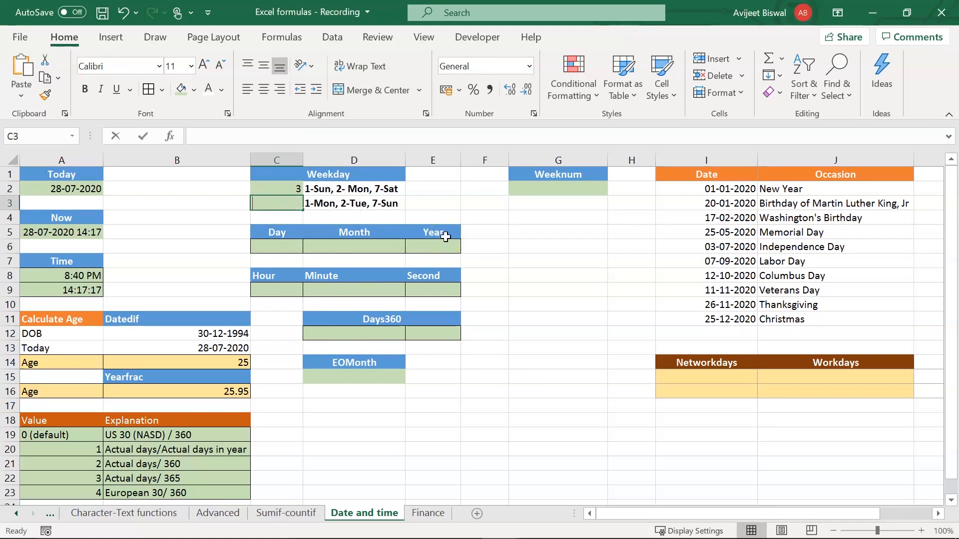
type("=we")
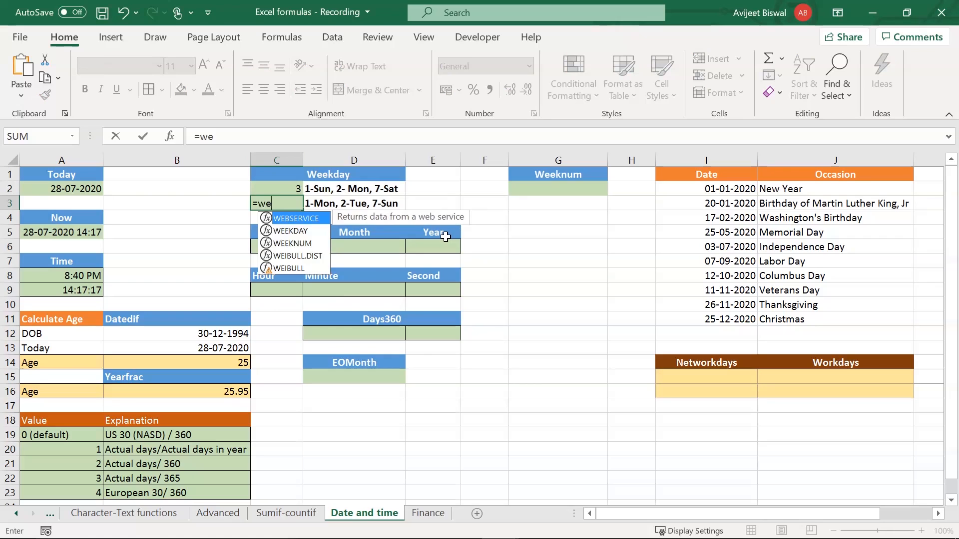
key("Down")
key("Tab")
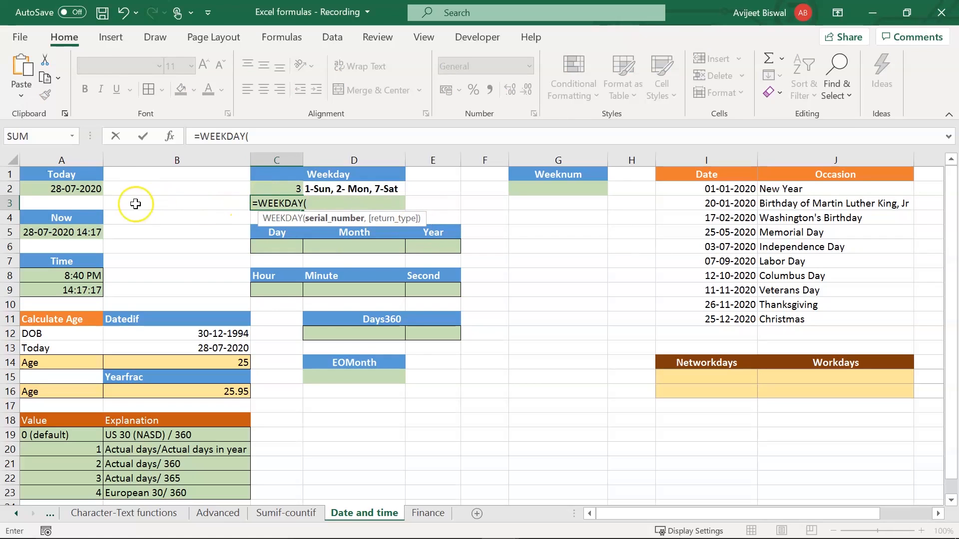
left_click(88, 188)
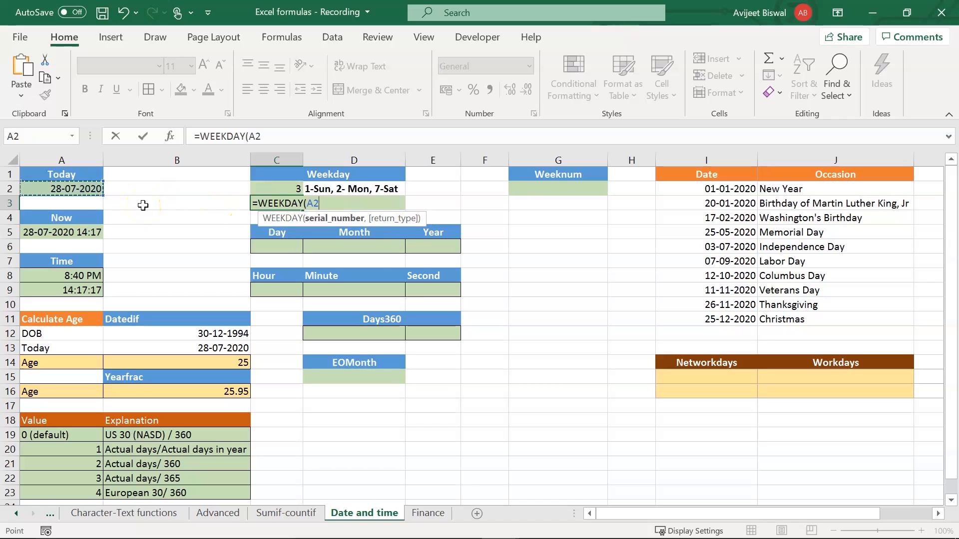
type(",")
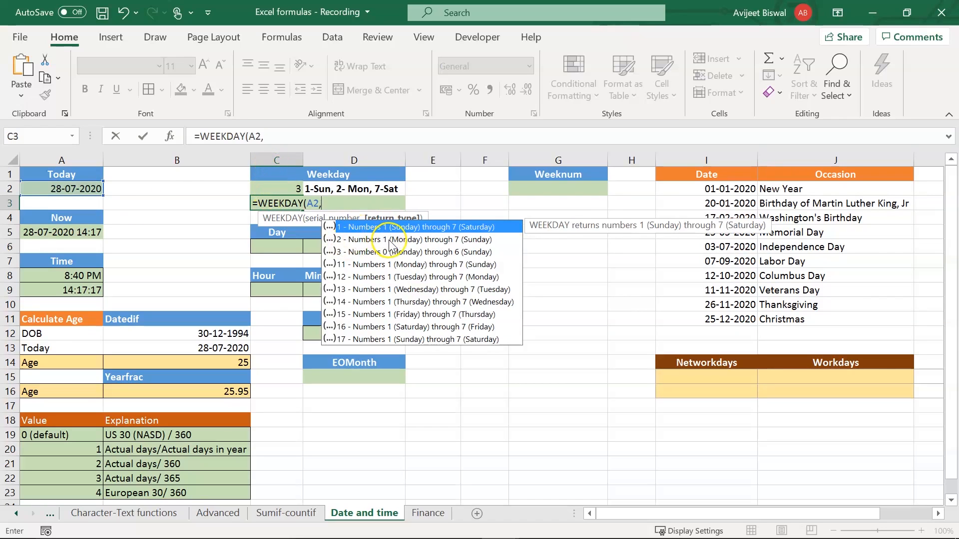
double_click(438, 240)
type(")")
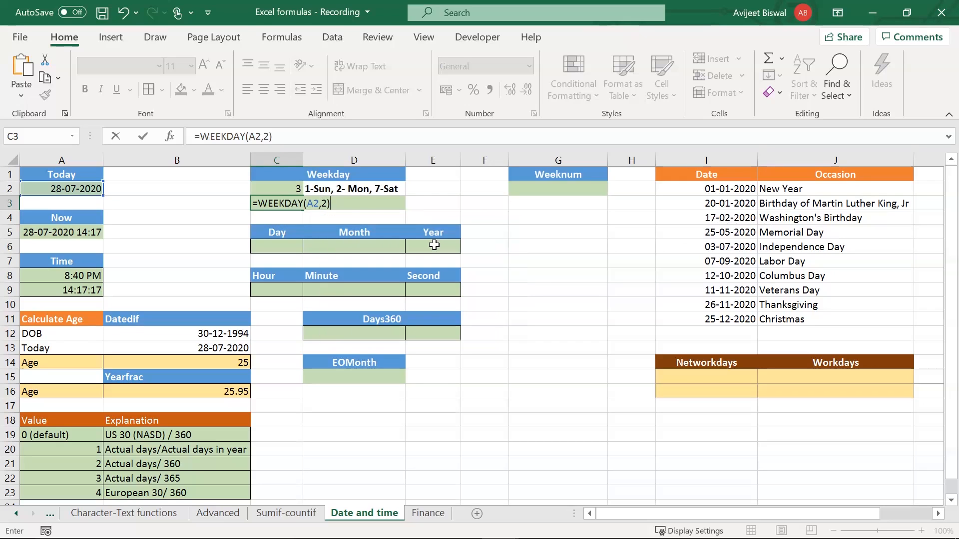
key("Return")
left_click(274, 203)
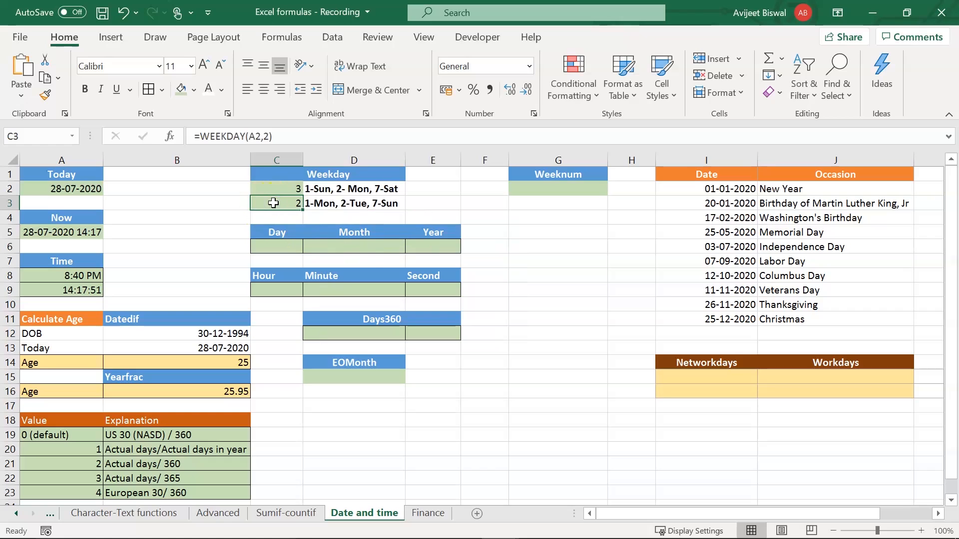
- Enter =DAY(A2) in C6 under the Day heading to extract the day from the Today date, and check the resulting cell
key("Down")
key("Down")
key("Down")
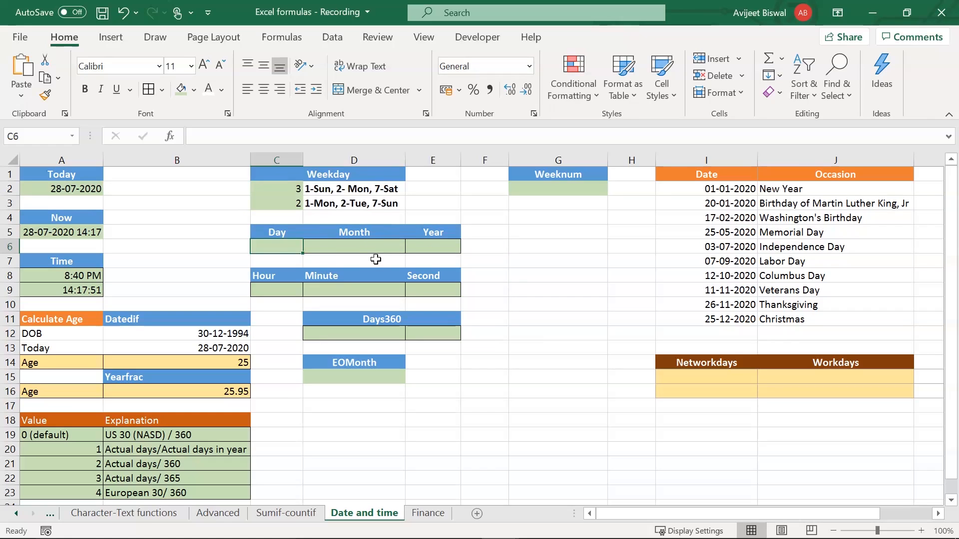
left_click(284, 232)
left_click(340, 232)
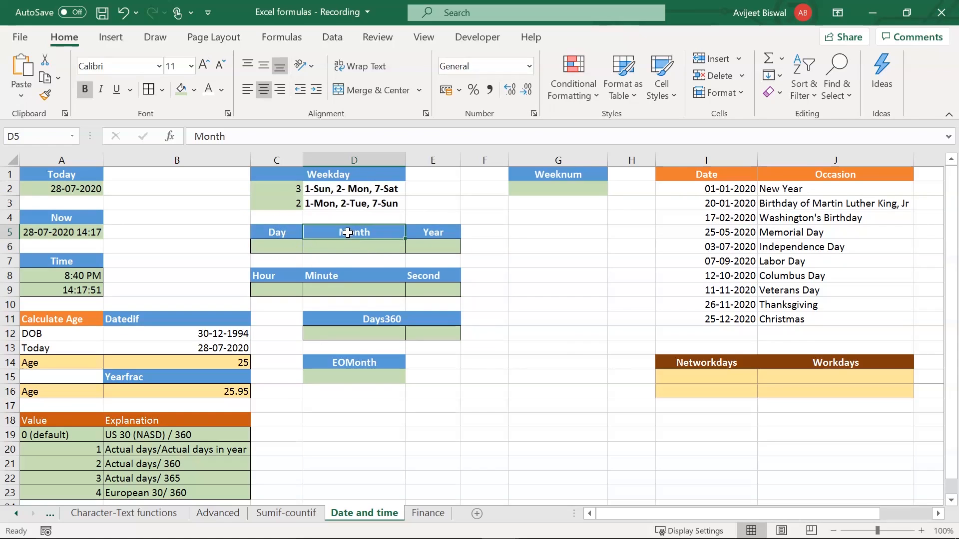
left_click(414, 233)
left_click(262, 249)
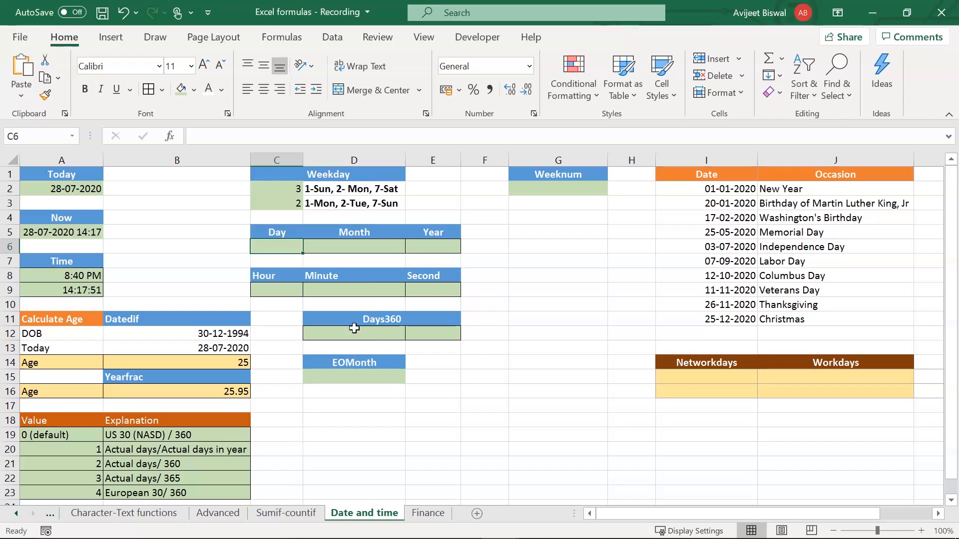
type("=da")
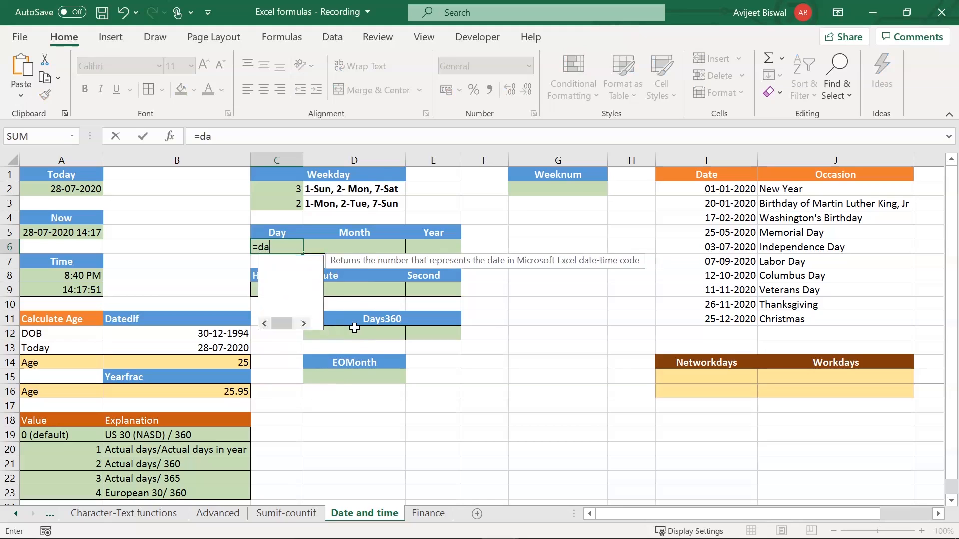
key("Tab")
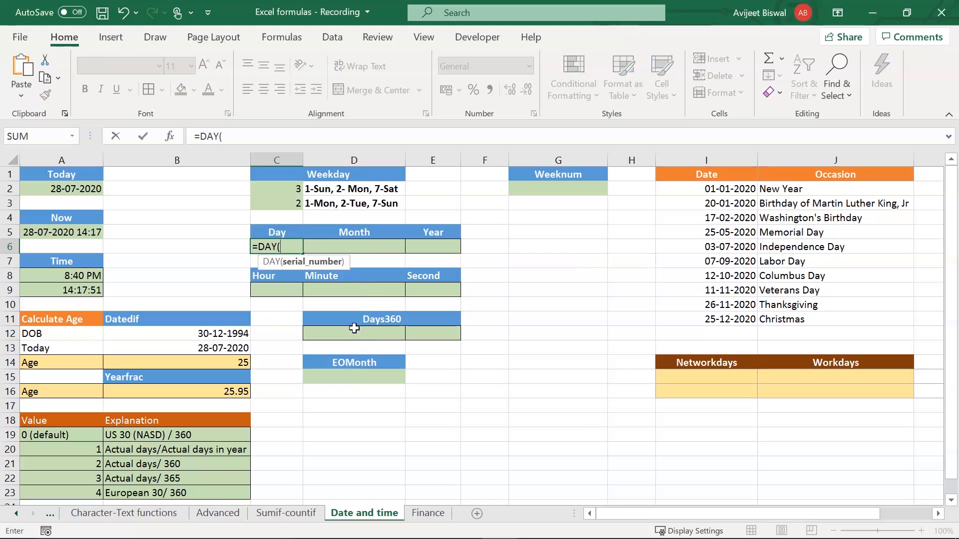
left_click(57, 189)
type(")")
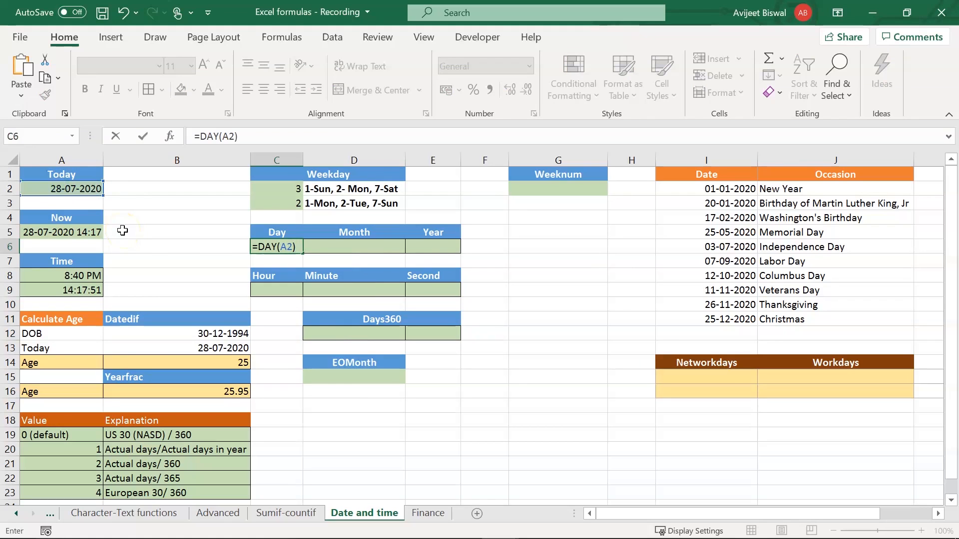
key("Return")
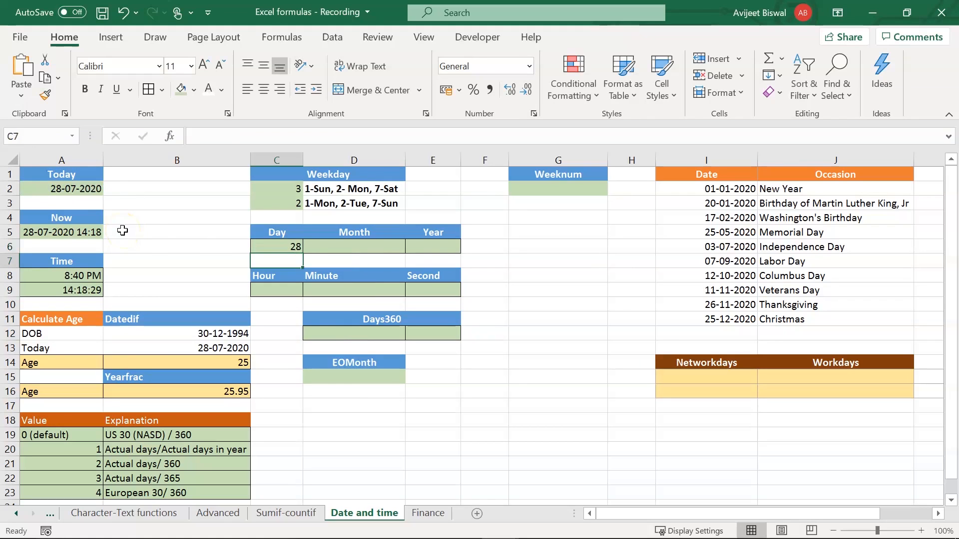
left_click(259, 248)
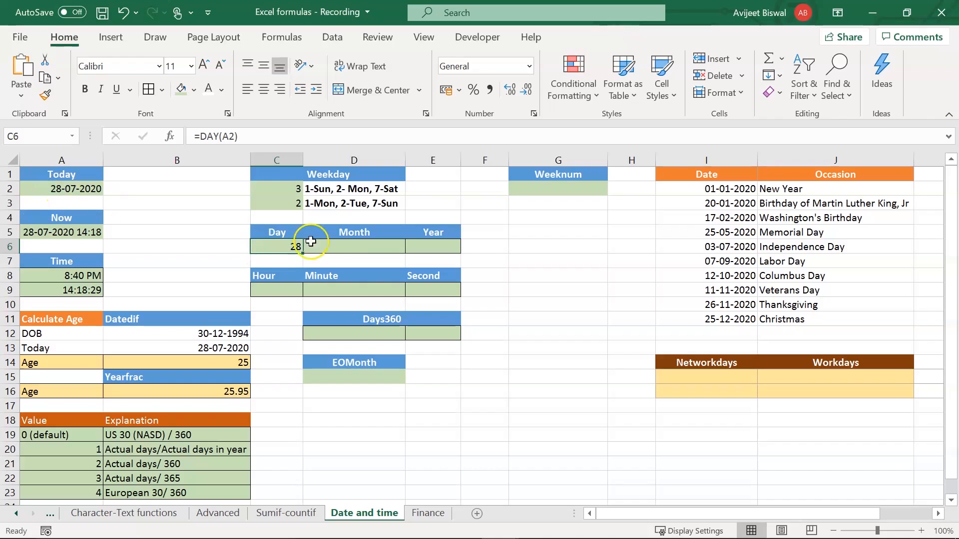
- Enter =MONTH(A2) in D6 to extract the month number from the Today date, and check the resulting cell
left_click(341, 247)
type("=mo")
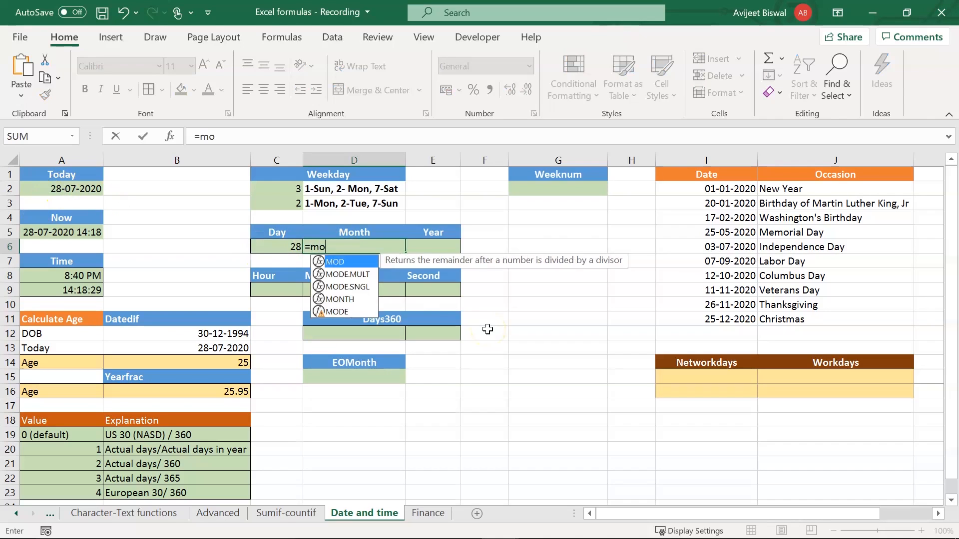
type("nth")
key("Tab")
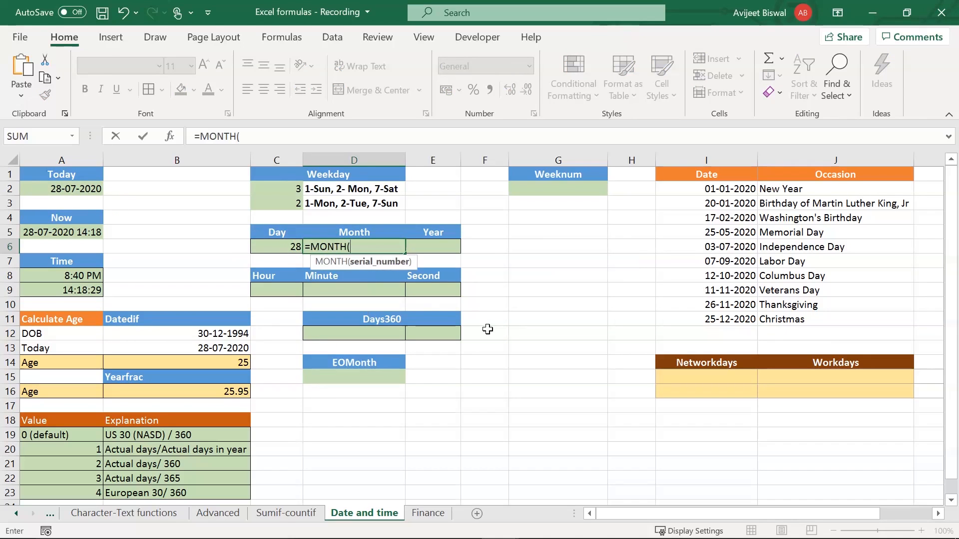
left_click(95, 190)
type(")")
key("Return")
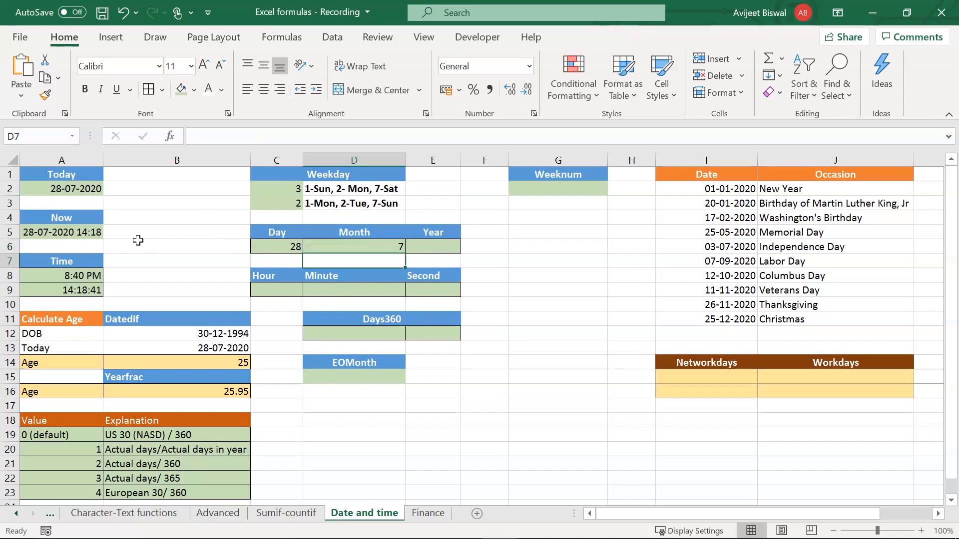
left_click(392, 247)
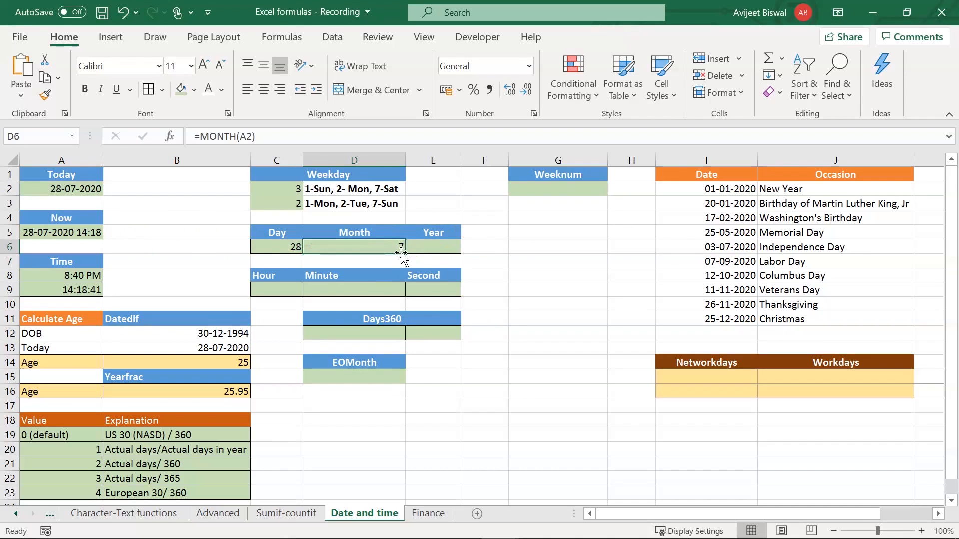
- Enter =YEAR(A2) in E6 to extract the year from the Today date, and check the resulting cell
left_click(428, 248)
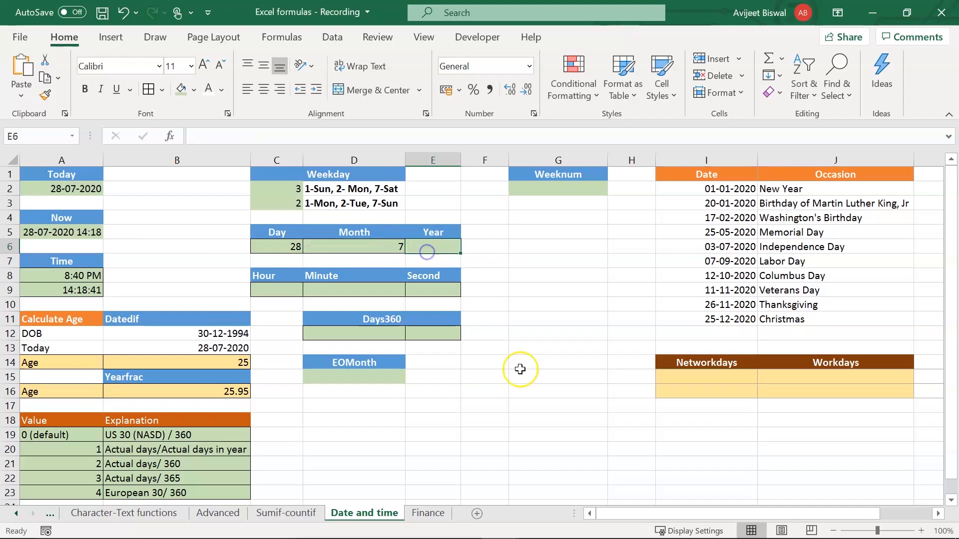
type("=yea")
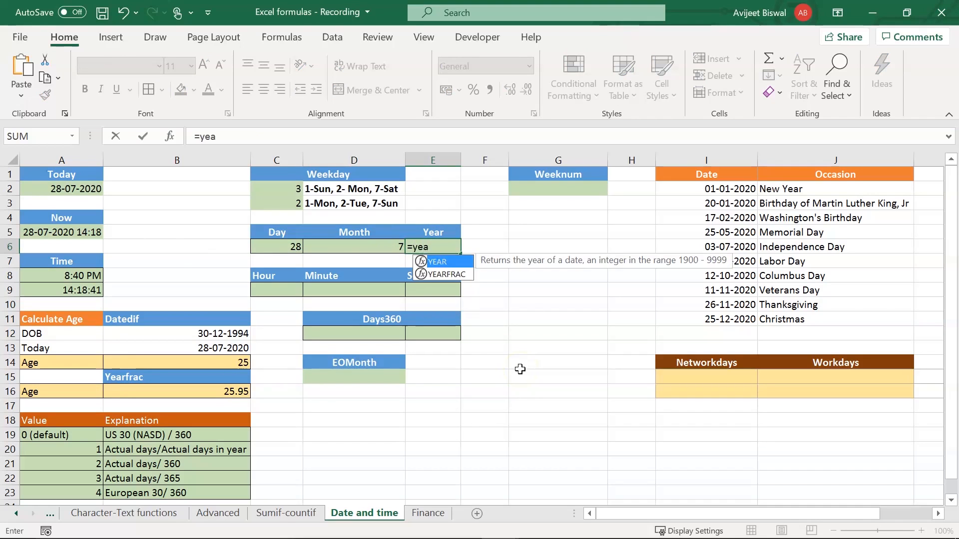
key("Tab")
left_click(75, 189)
type(")")
key("Return")
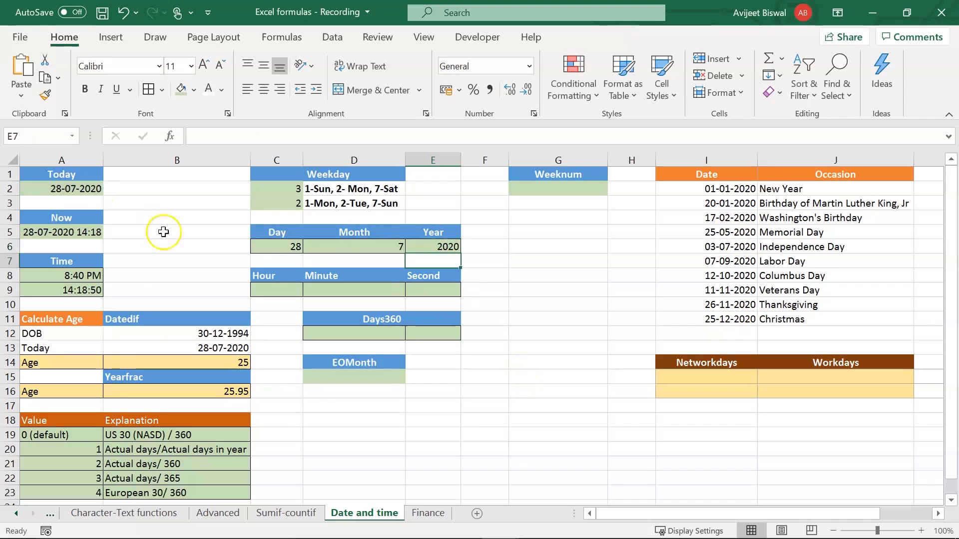
left_click(432, 246)
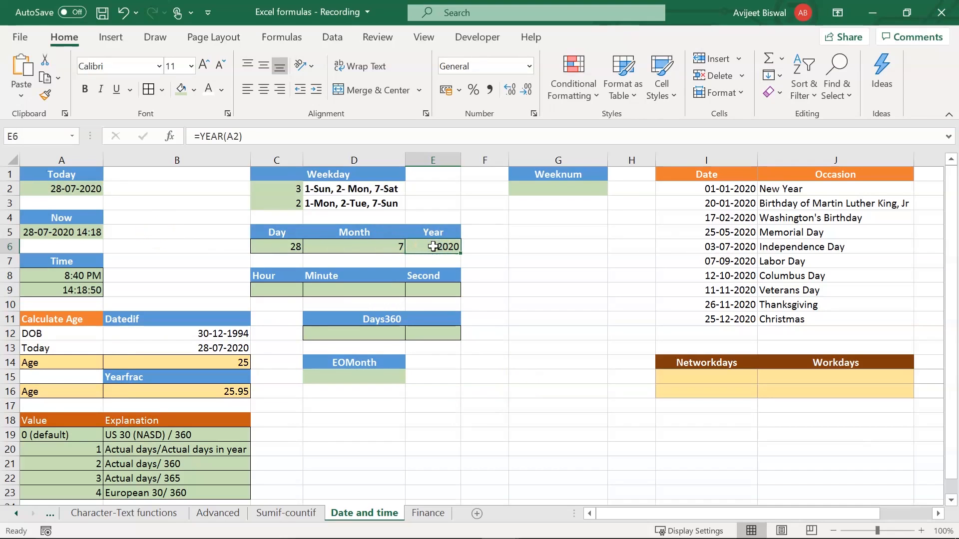
- Enter =HOUR(NOW()) in C9 to get the current hour, and check the resulting cell
left_click(295, 292)
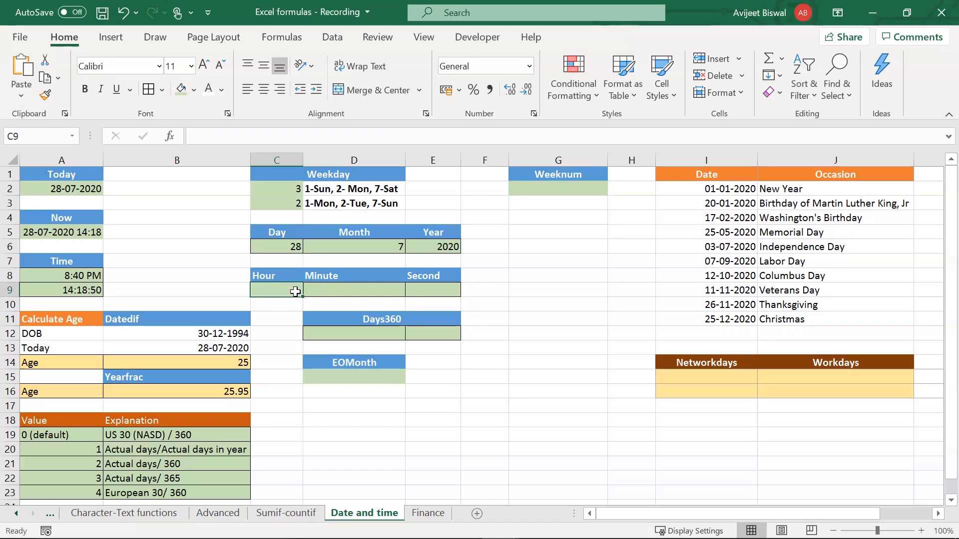
type("=")
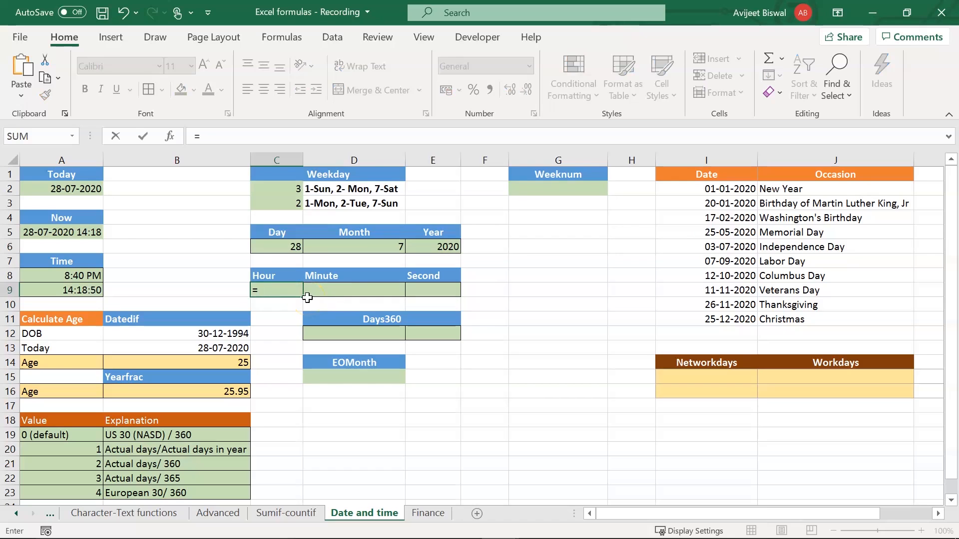
type("hour(")
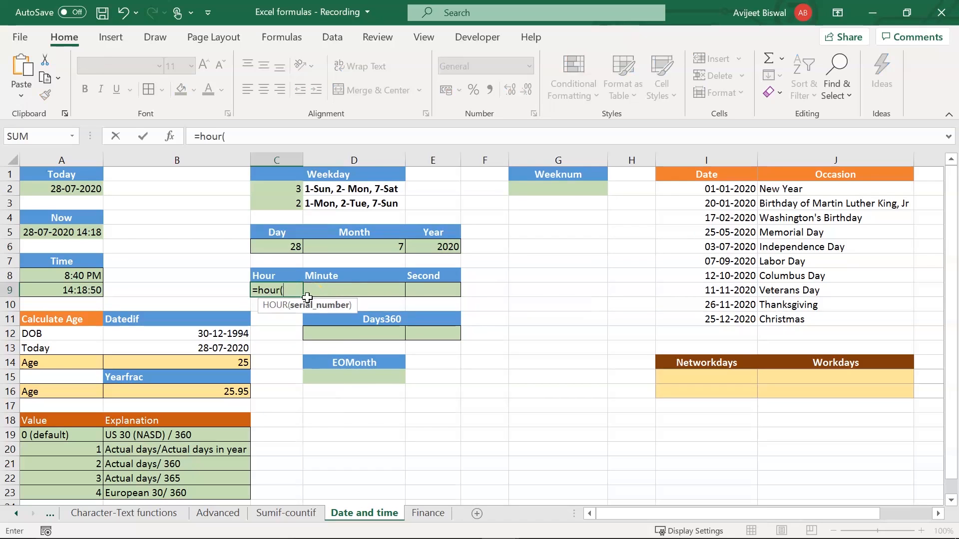
type("now())")
key("Return")
left_click(282, 287)
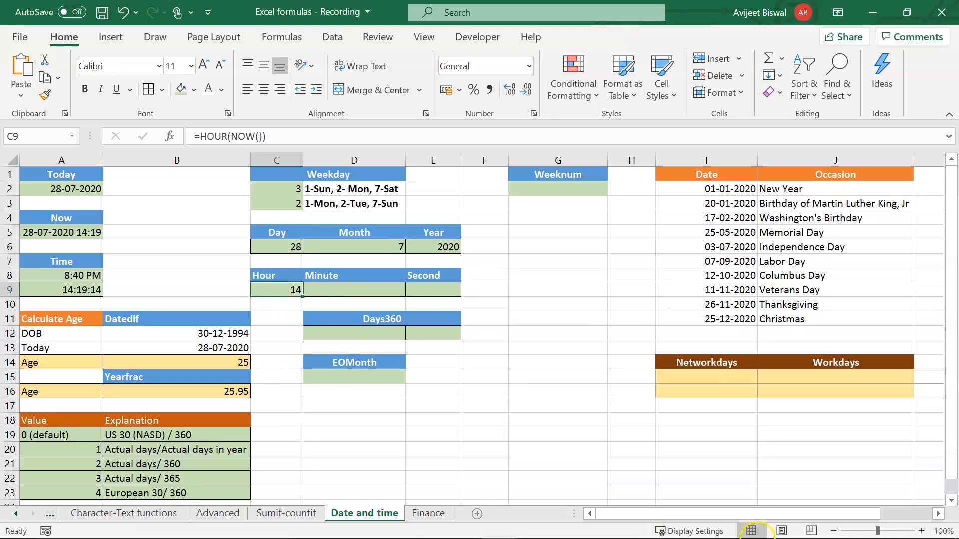
- Enter =MINUTE(NOW()) in D9 to get the current minute, and check it against the system clock
left_click(314, 287)
type("=n")
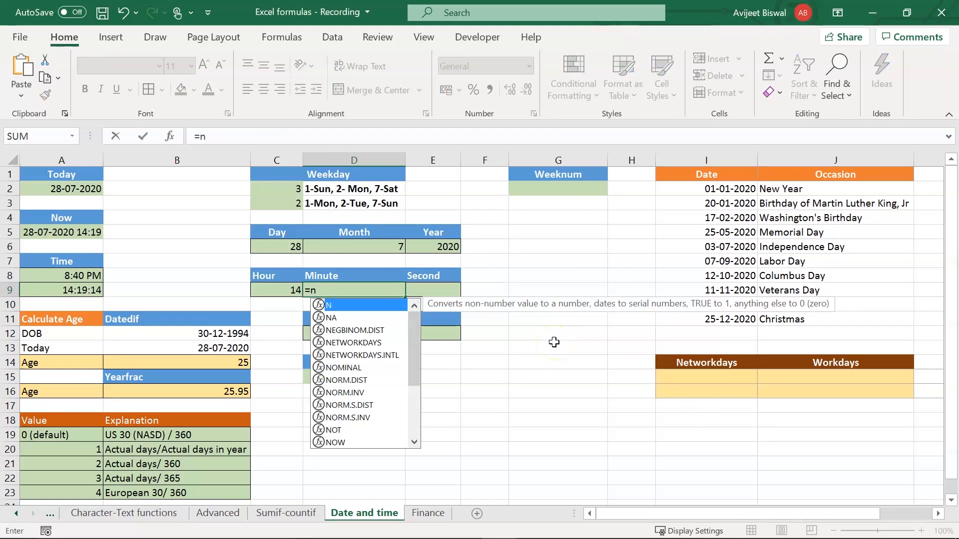
key("BackSpace")
type("minu")
key("Tab")
type("now())")
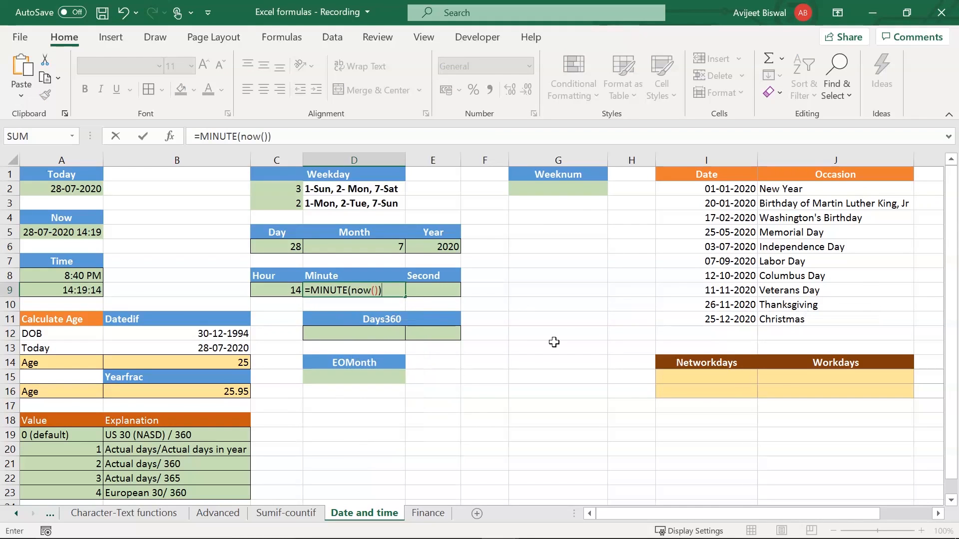
key("Return")
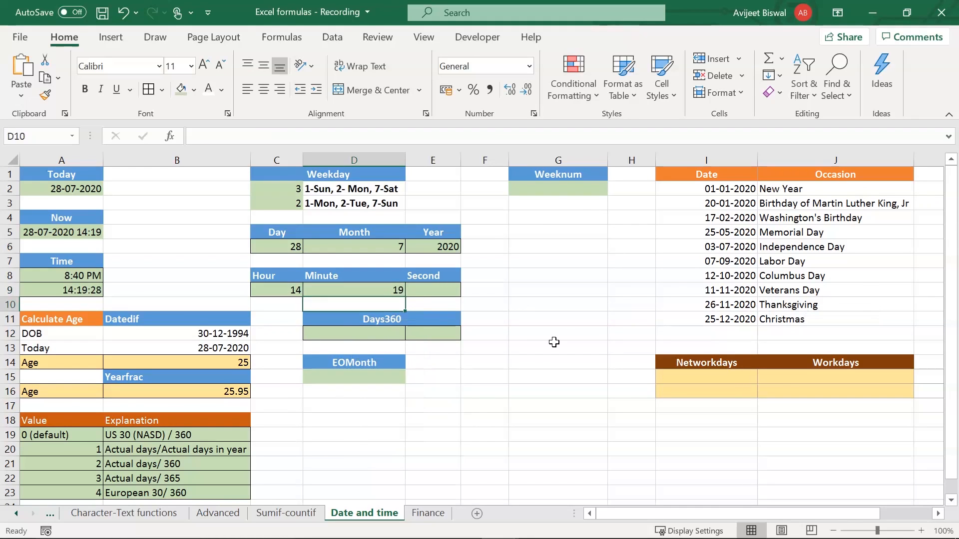
left_click(394, 293)
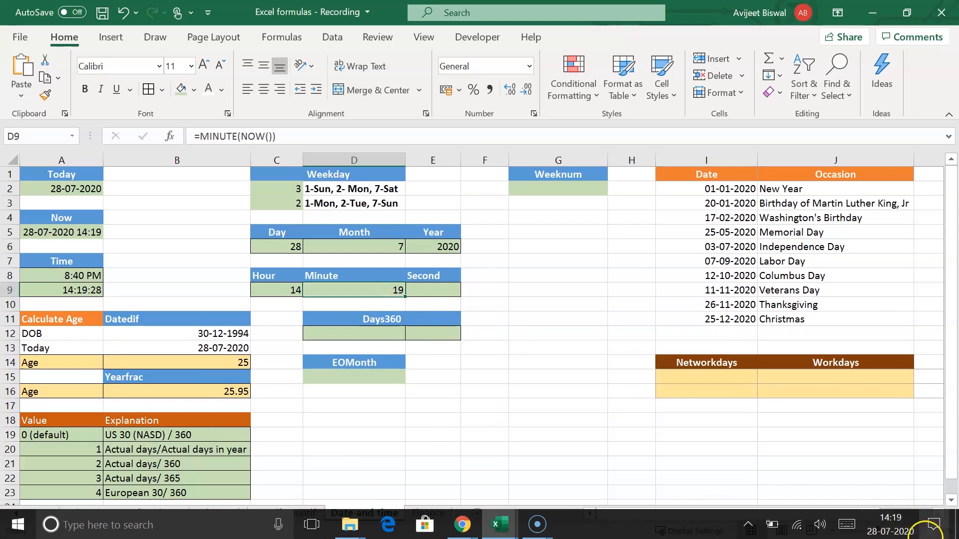
mouse_move(897, 529)
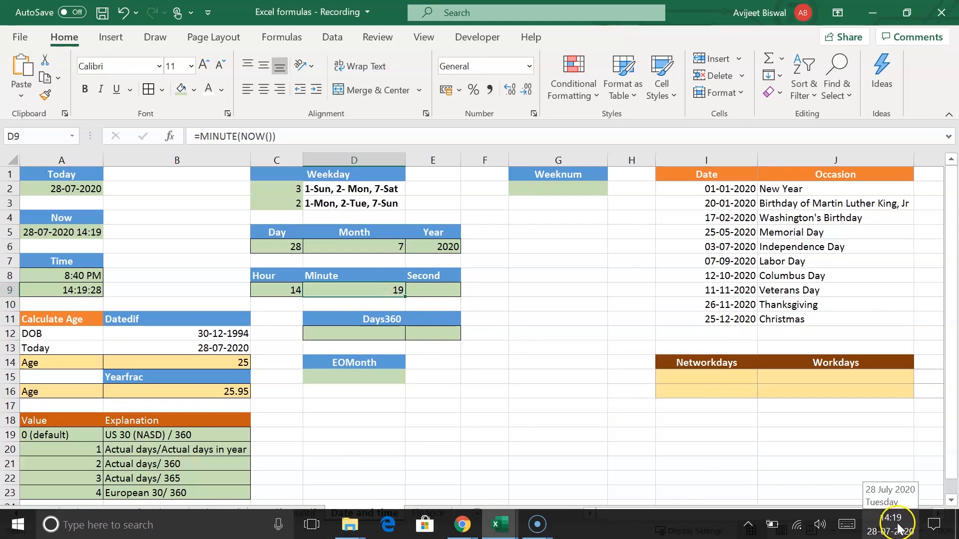
- Enter =SECOND(NOW()) in E9 to get the current second, and check the resulting cell
left_click(436, 288)
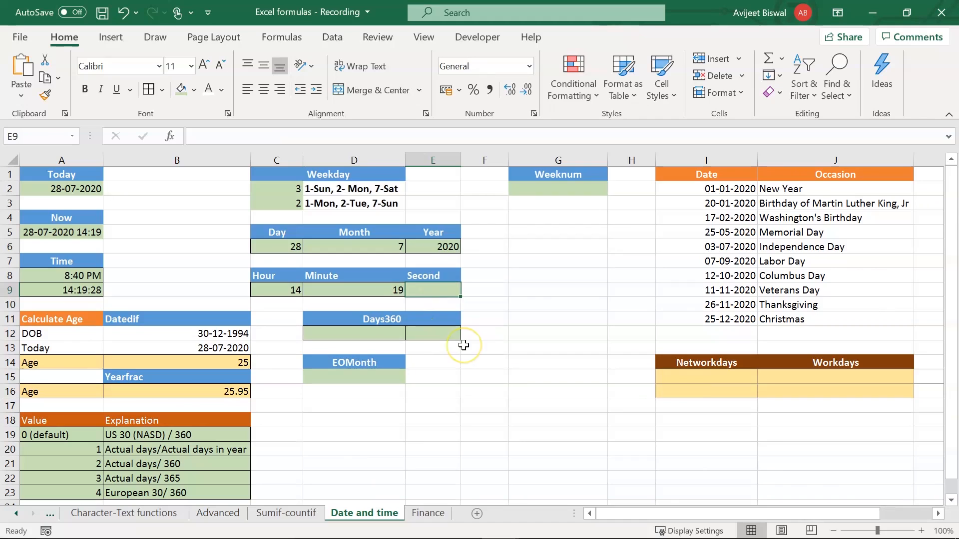
type("=seco")
key("Tab")
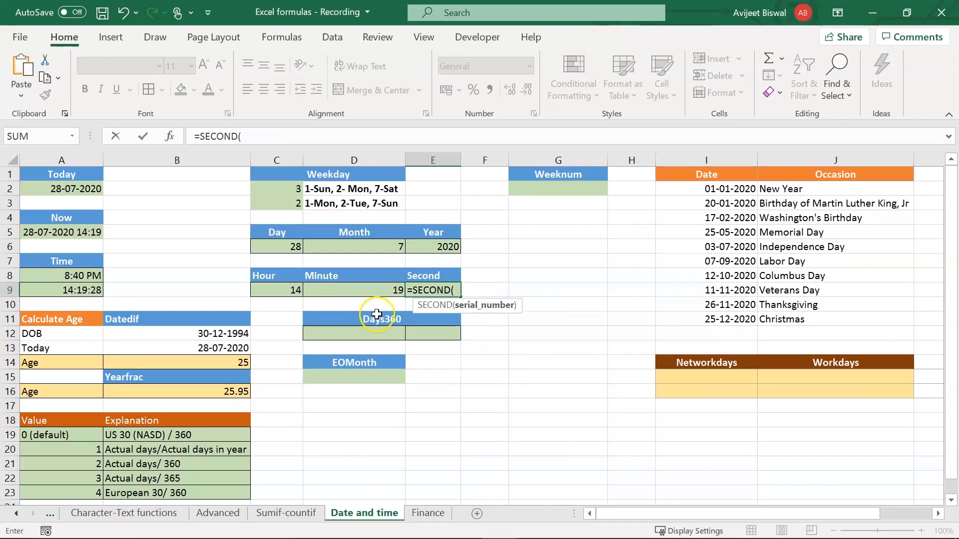
type("now()")
key("Return")
left_click(435, 290)
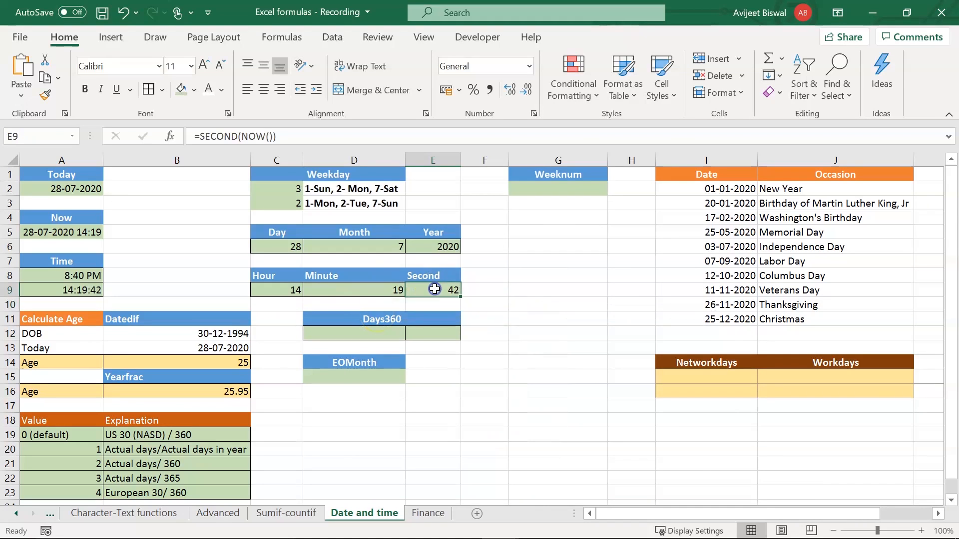
- Enter =DAYS360(B12,B13,TRUE) in D12 to count the days from DOB to Today with the European method, and review both source dates
left_click(381, 318)
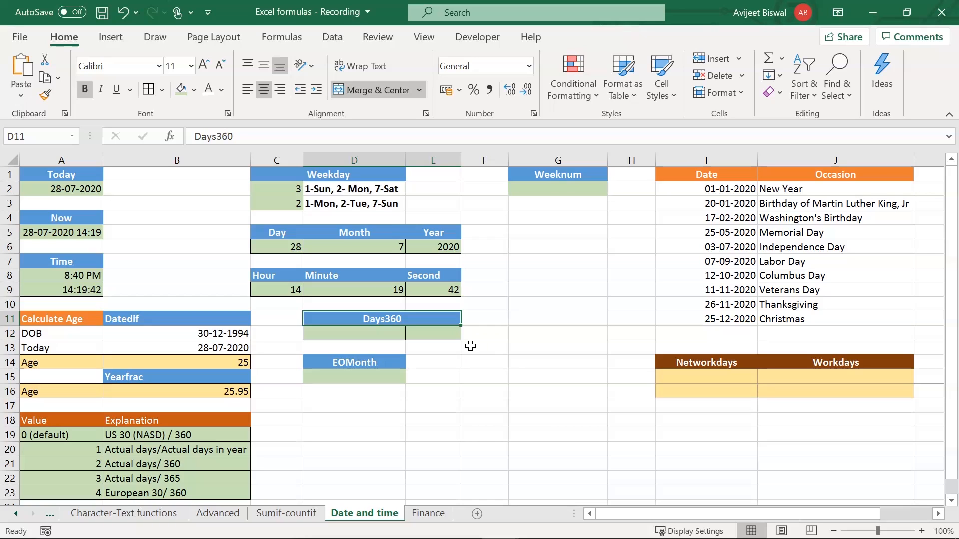
left_click(370, 334)
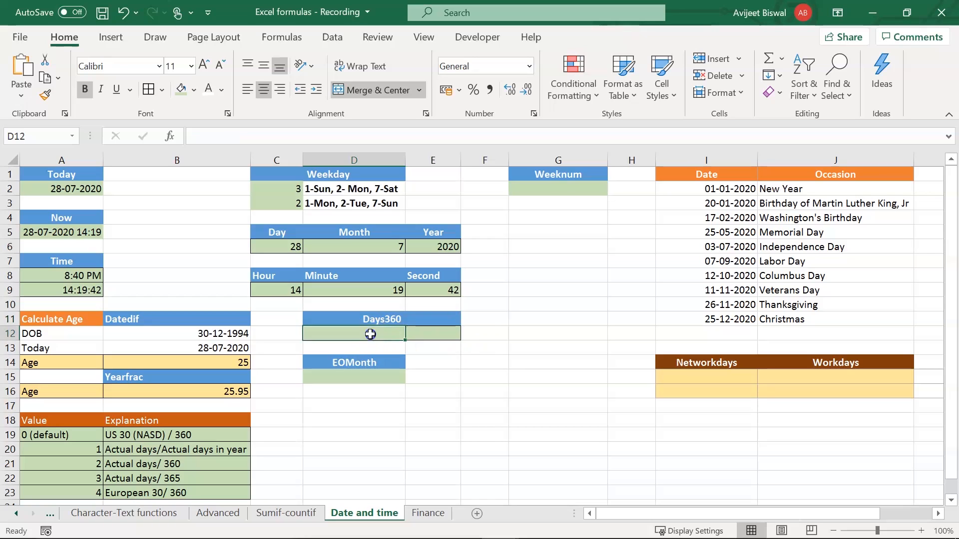
type("=day")
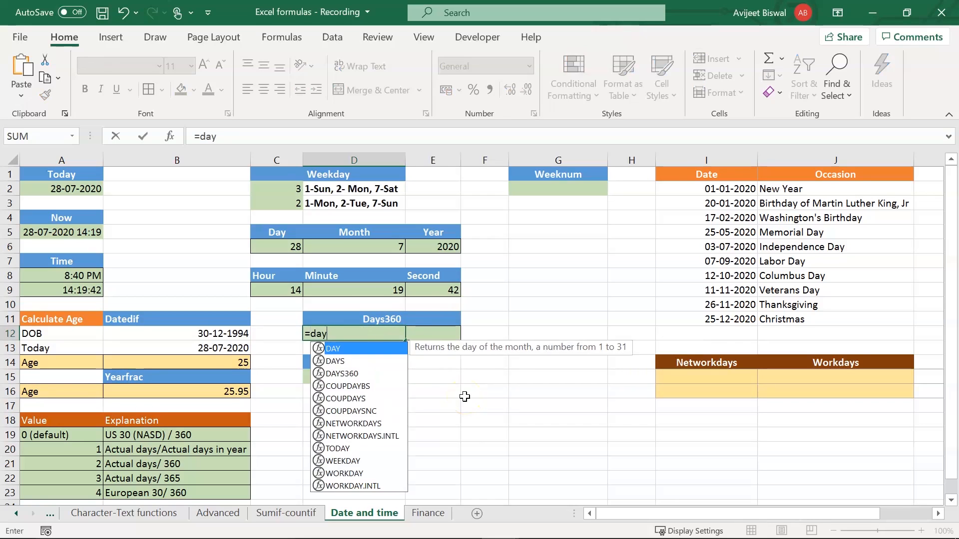
key("Down")
key("Down")
key("Tab")
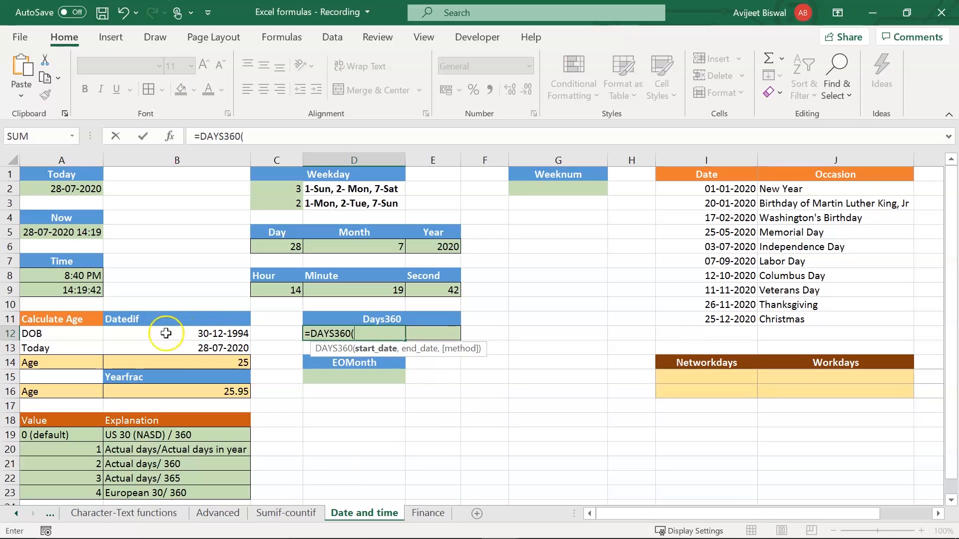
left_click(200, 337)
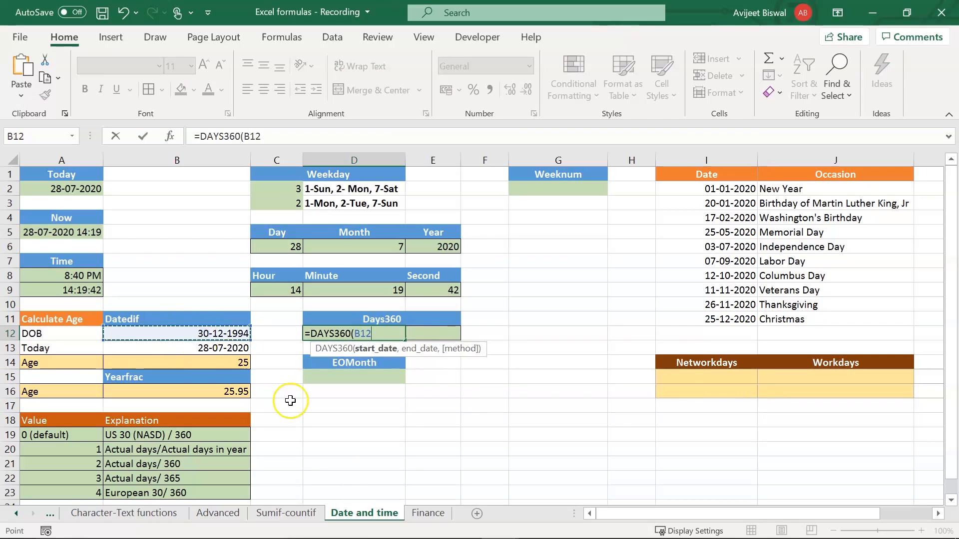
type(",")
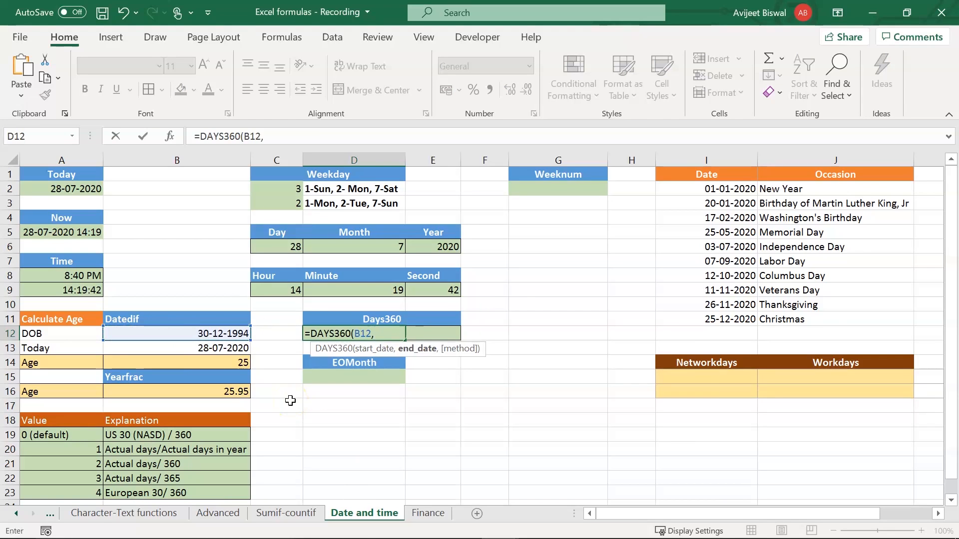
left_click(165, 349)
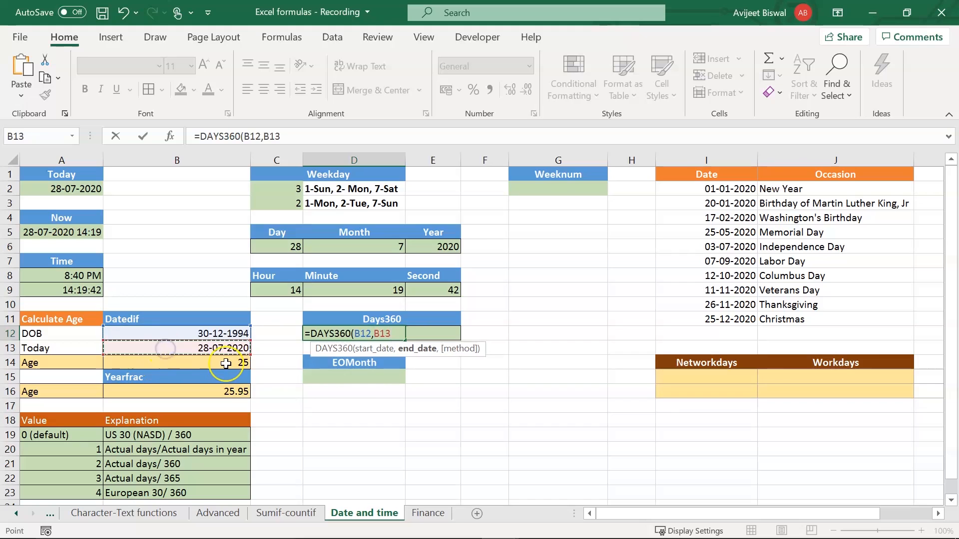
type(",")
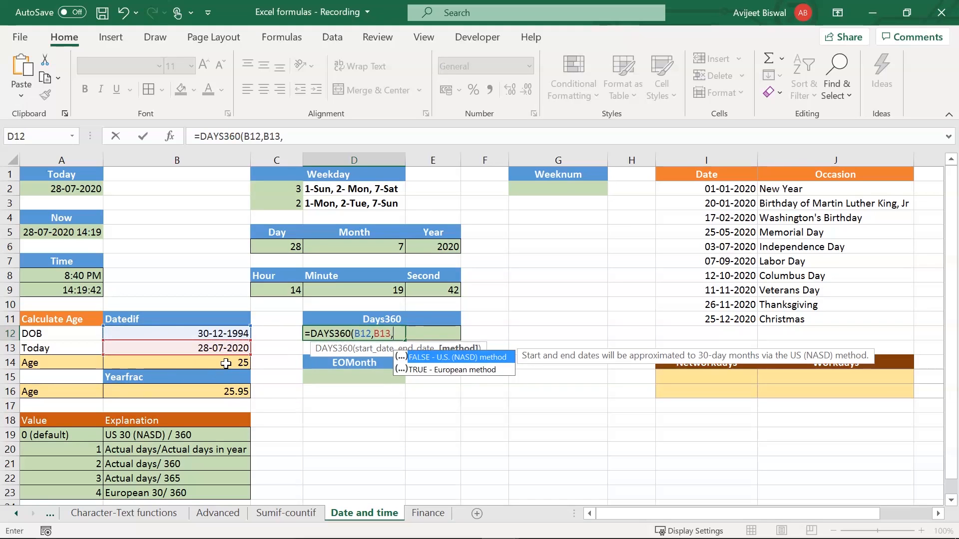
type("TRUE")
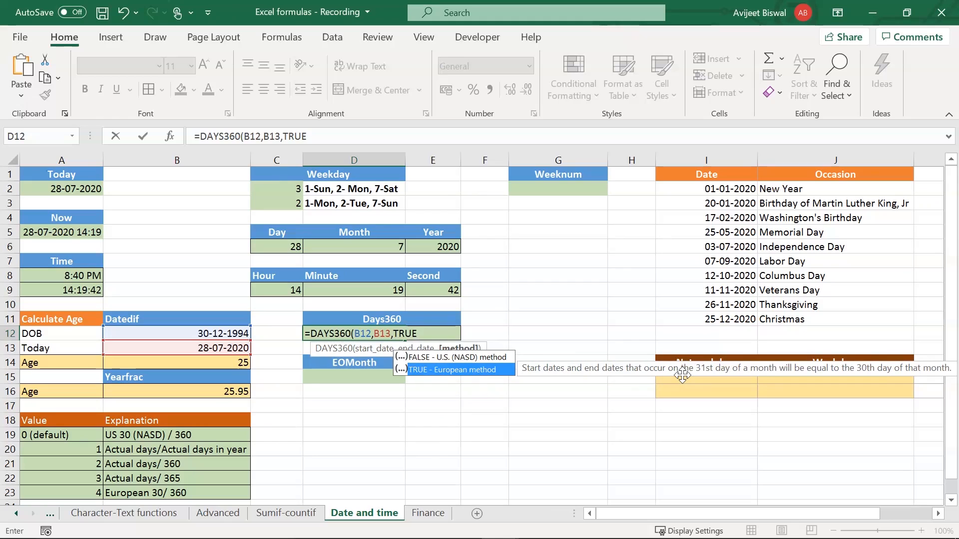
type(")")
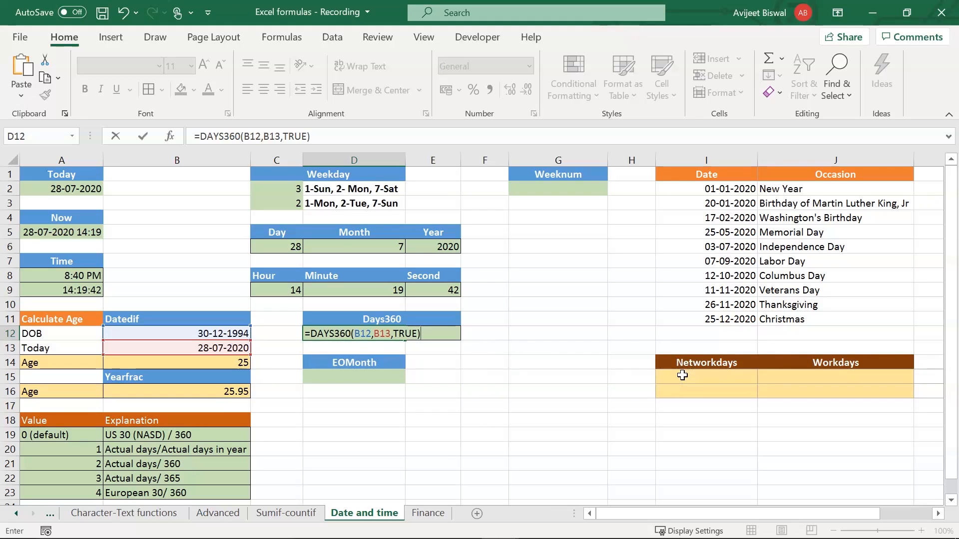
key("Return")
key("Up")
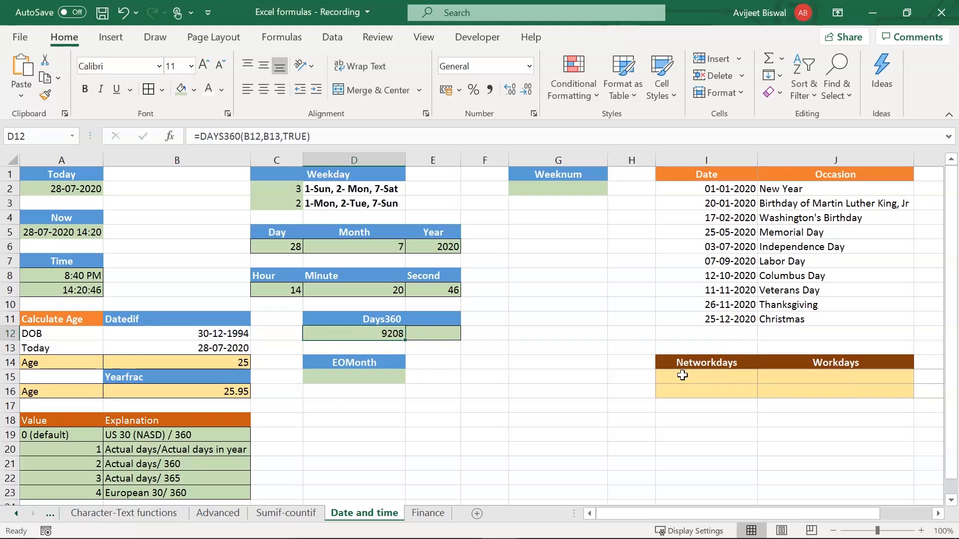
left_click(156, 334)
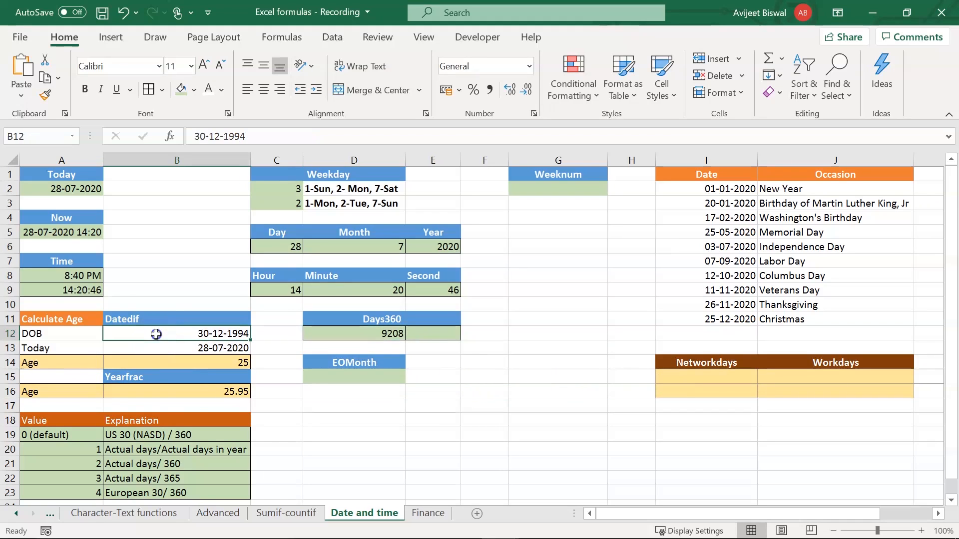
left_click(169, 349)
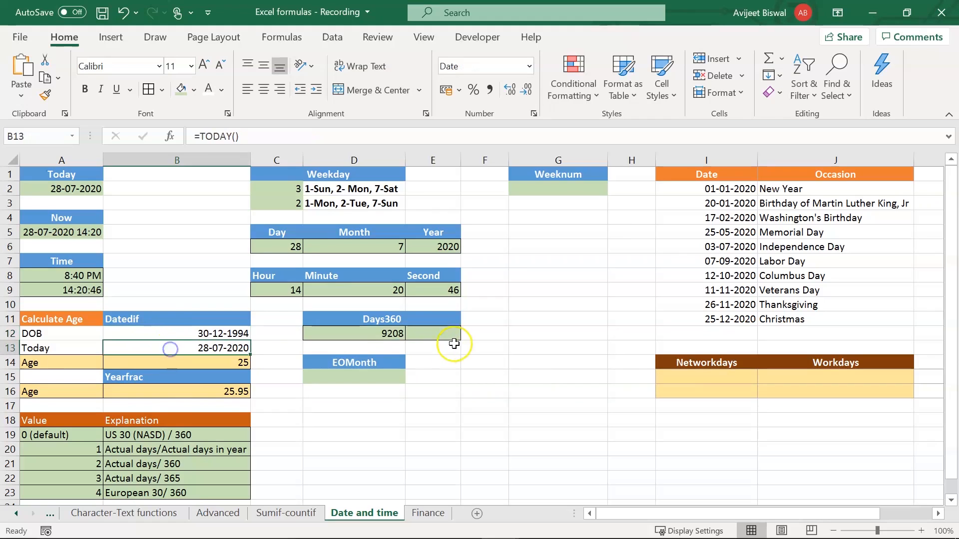
- Enter =DAYS360("25-06-2020",TODAY()) in E12 to count the days up to the current date, and check the resulting cell
left_click(454, 340)
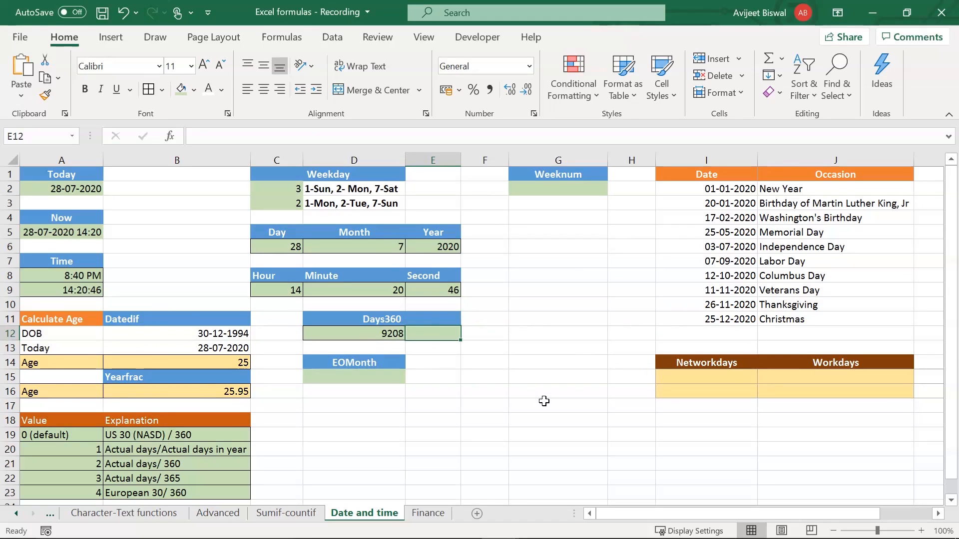
type("=day")
key("Down")
key("Down")
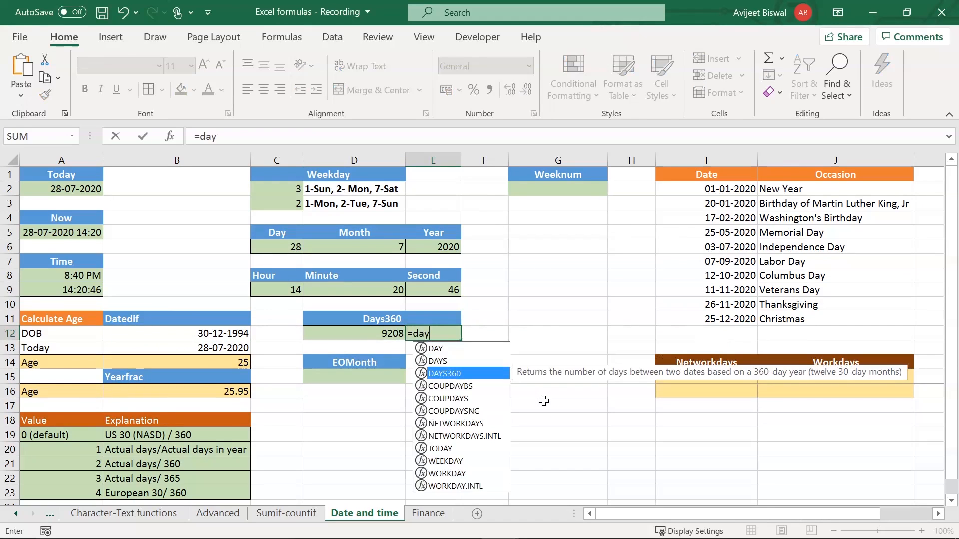
key("Tab")
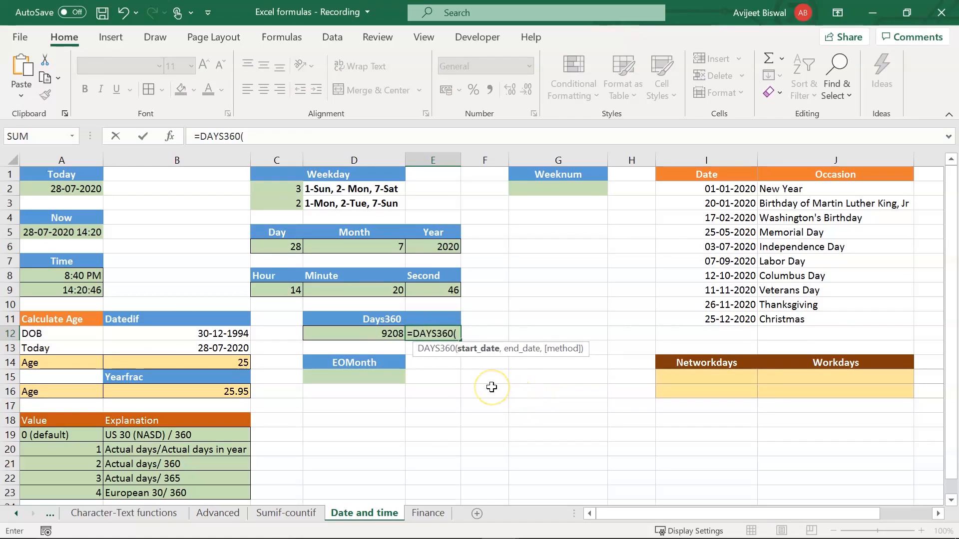
type("\"25-")
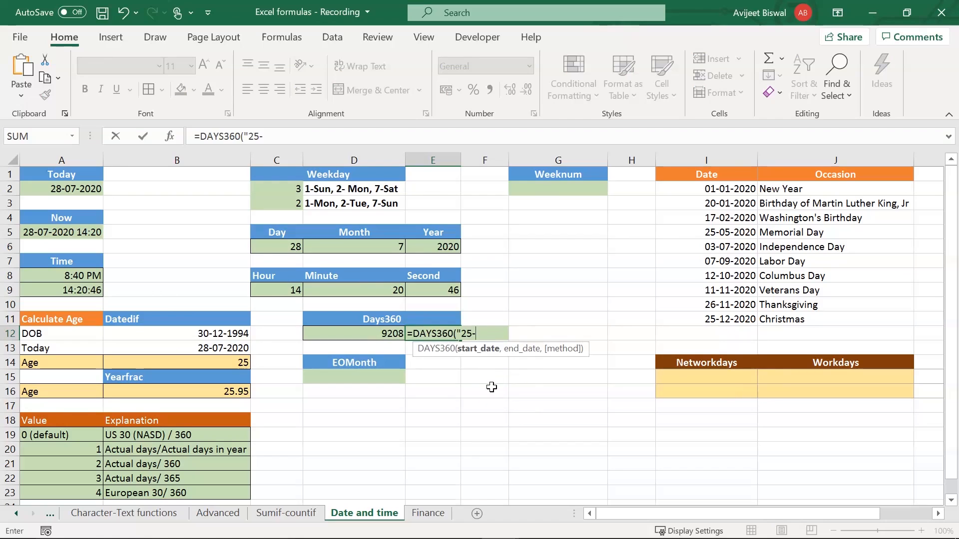
type("06-2020\",")
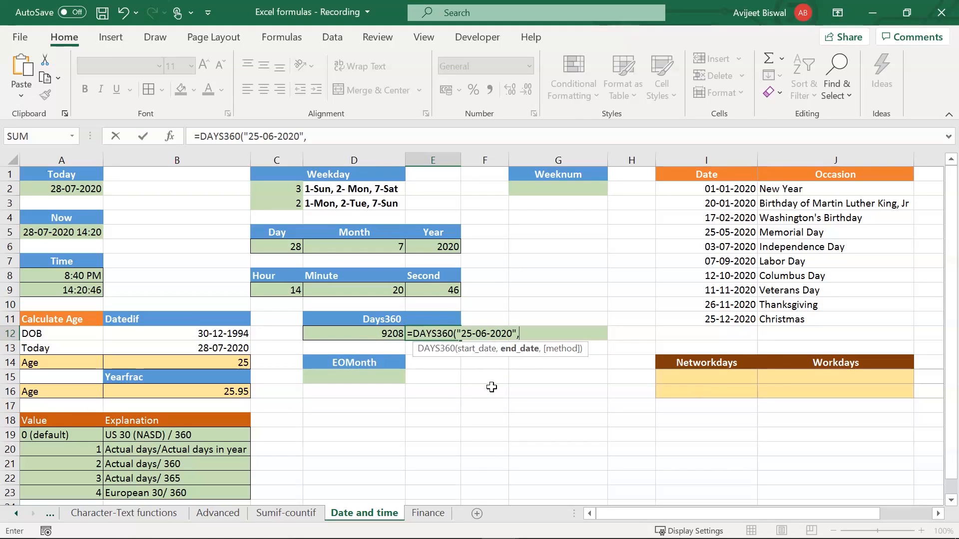
type("T")
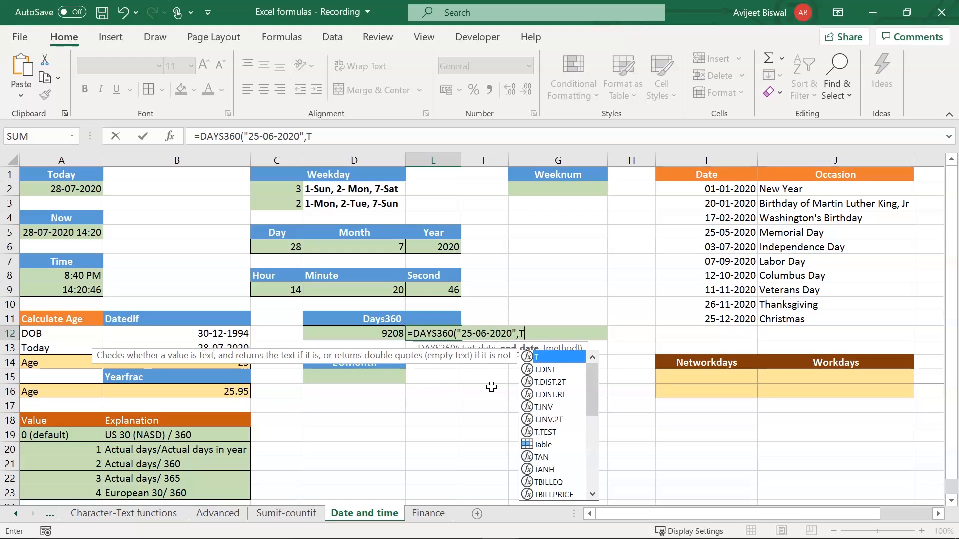
type("ODAY())")
key("Return")
left_click(430, 332)
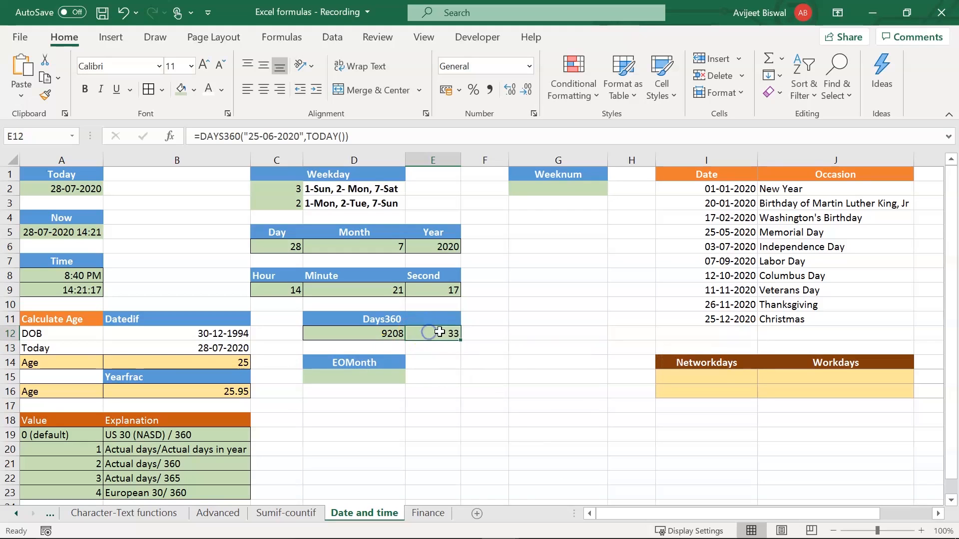
- Enter =EOMONTH(B12,10) in D15 to get the month-end date 10 months after the DOB, and check the resulting cell
left_click(397, 374)
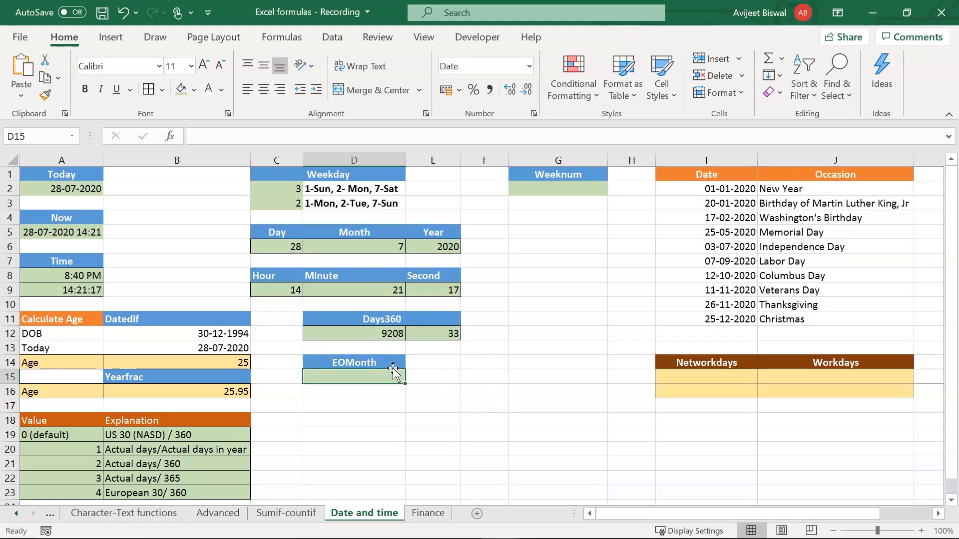
type("=eo")
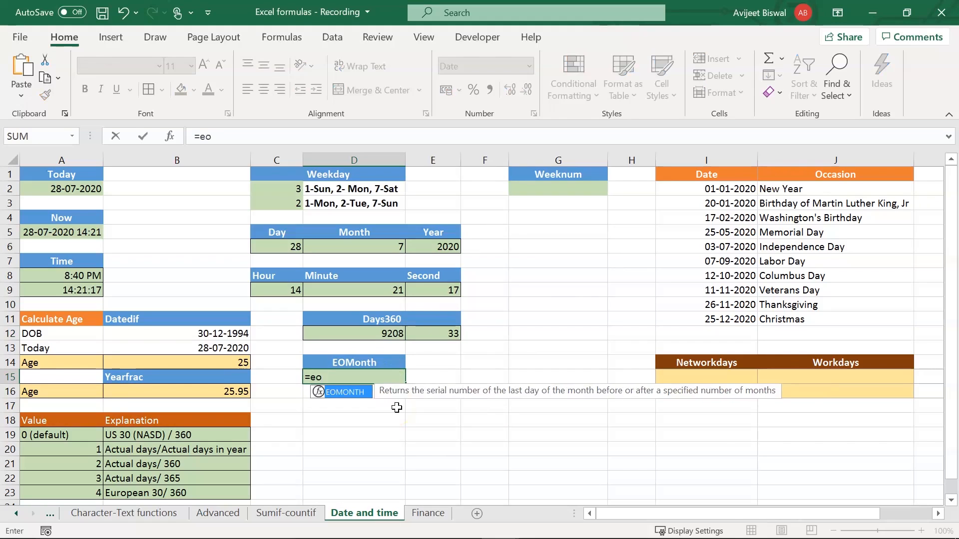
key("Tab")
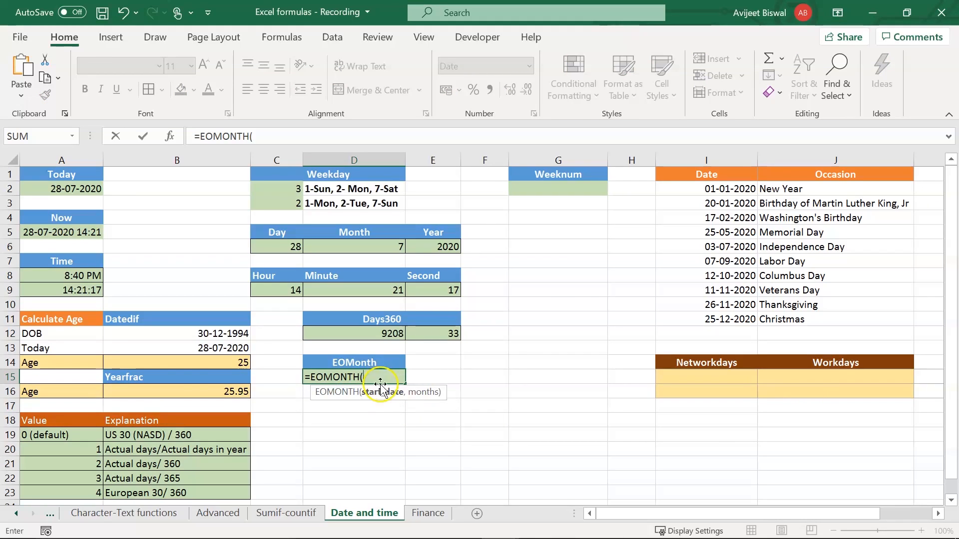
left_click(198, 333)
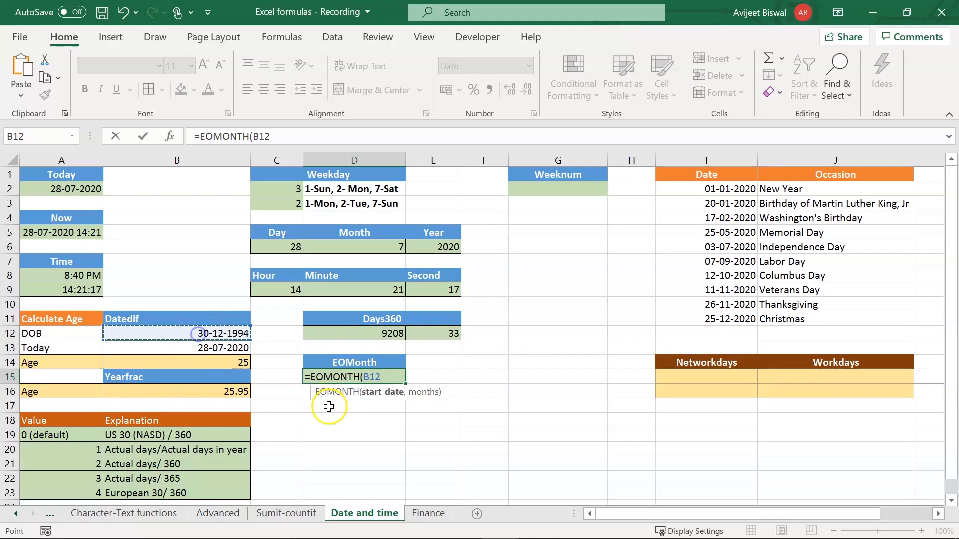
type(",")
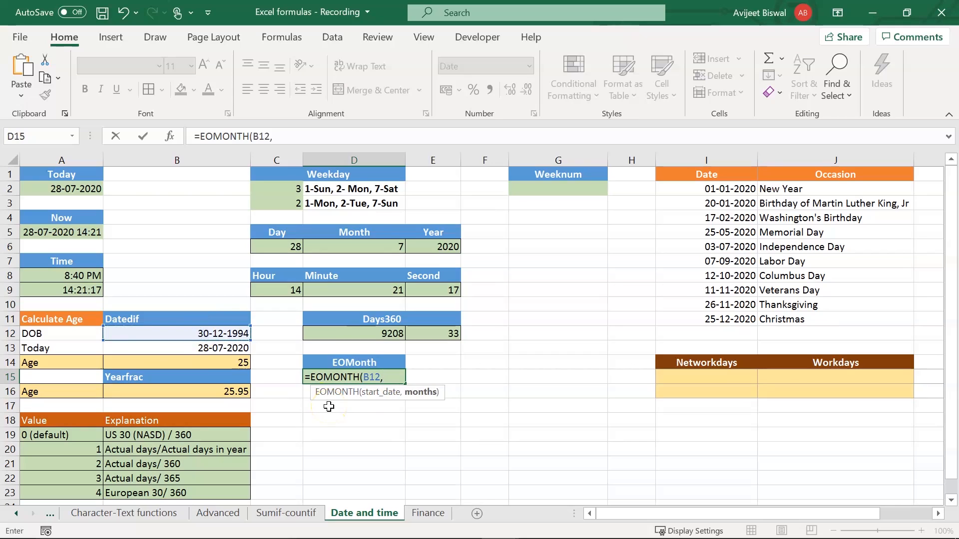
type("10)")
key("Return")
left_click(360, 379)
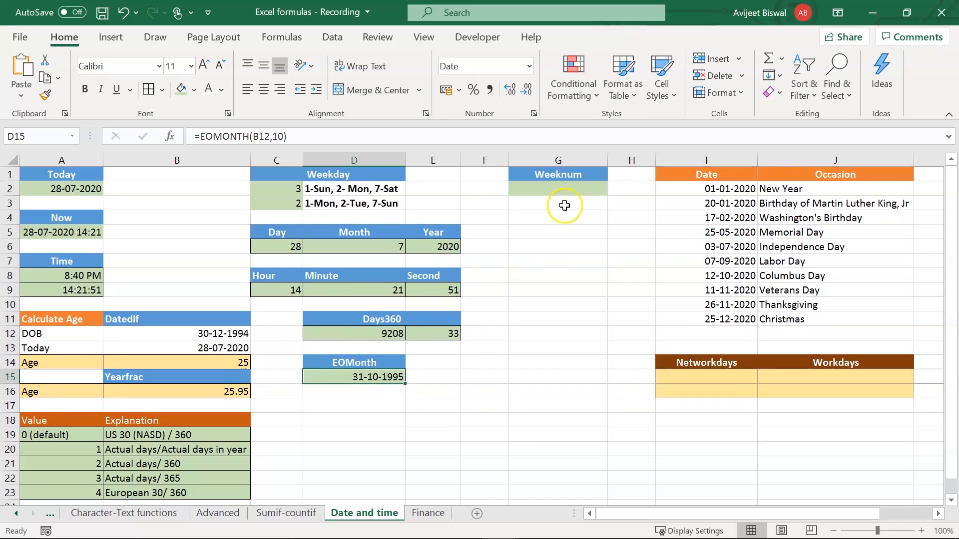
- Enter =WEEKNUM(TODAY(),2) in G2 to get the current week number with weeks beginning on Monday, and check the resulting cell
left_click(560, 176)
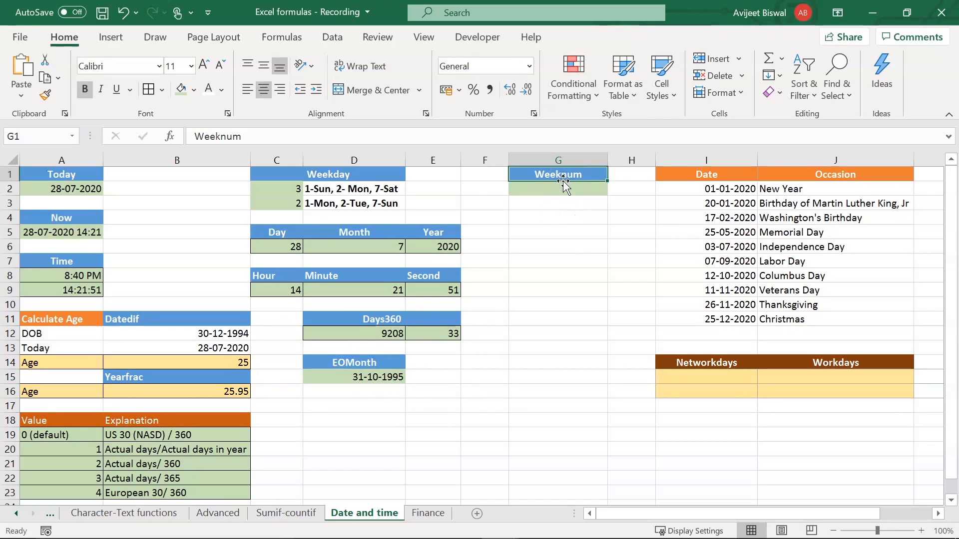
left_click(558, 189)
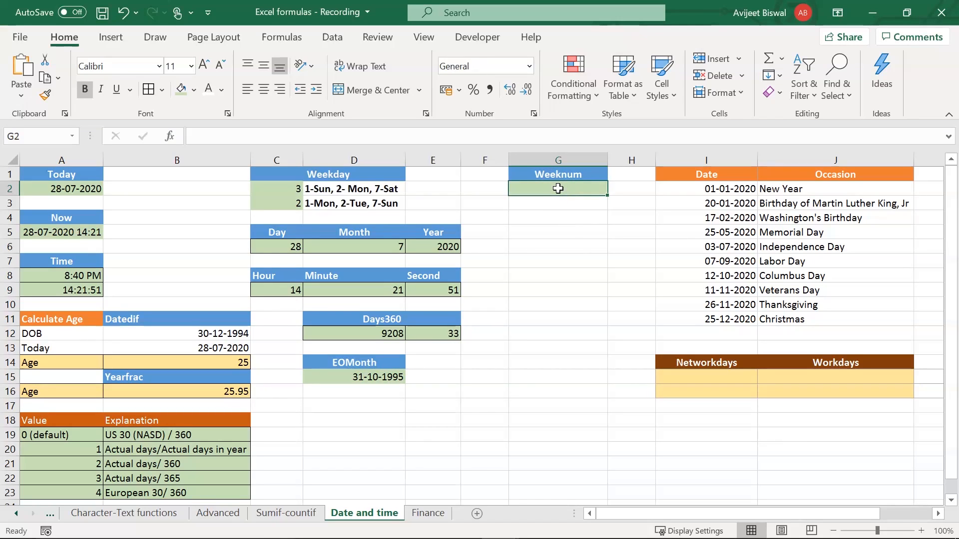
type("=weekn")
key("Tab")
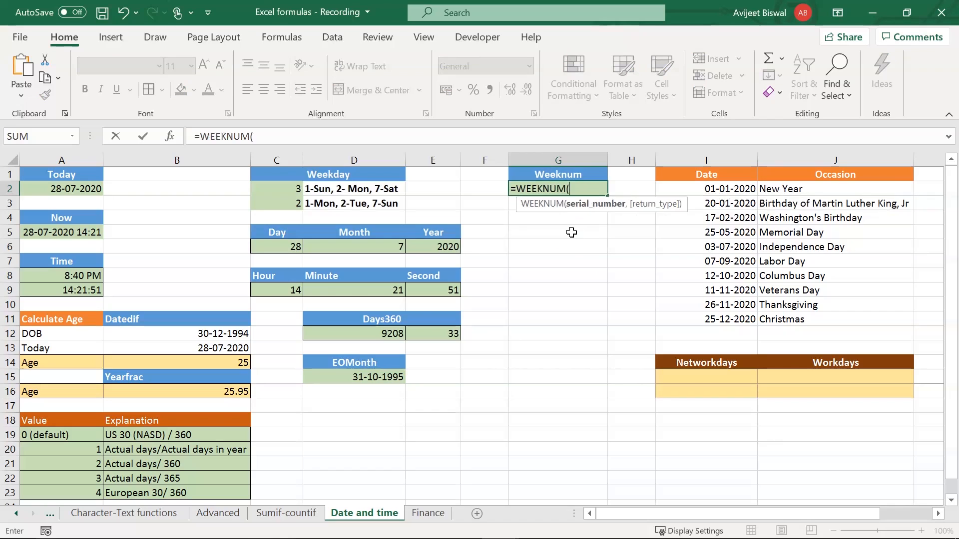
type("toda")
key("Tab")
type("),")
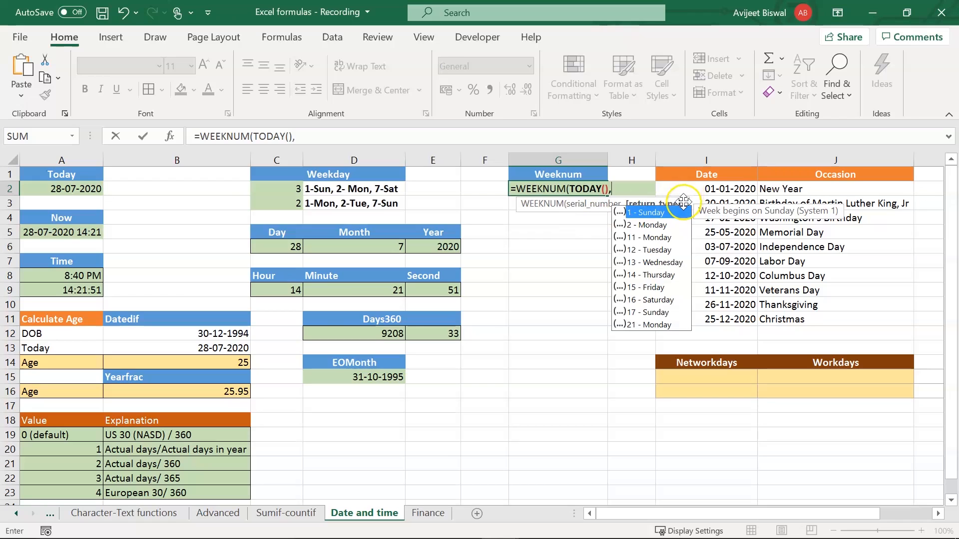
left_click(657, 226)
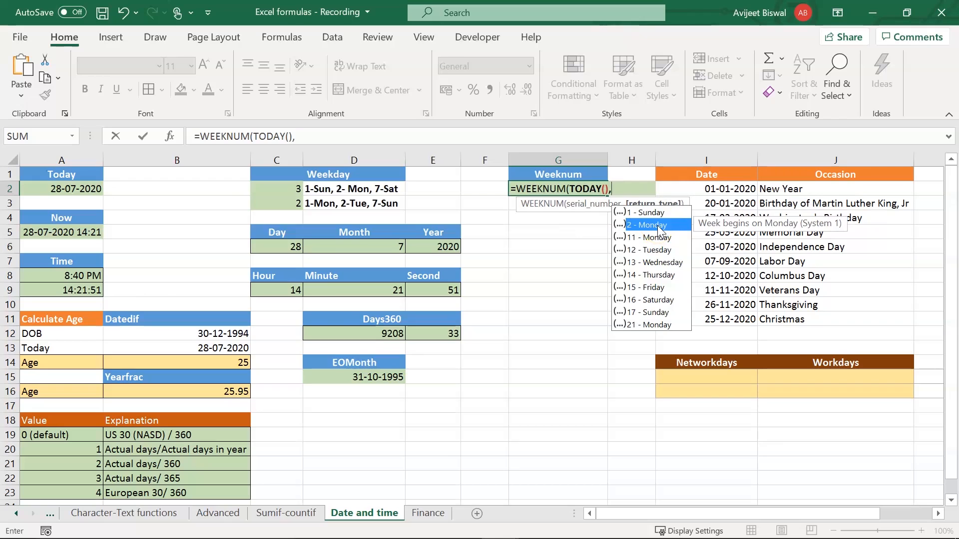
type("2)")
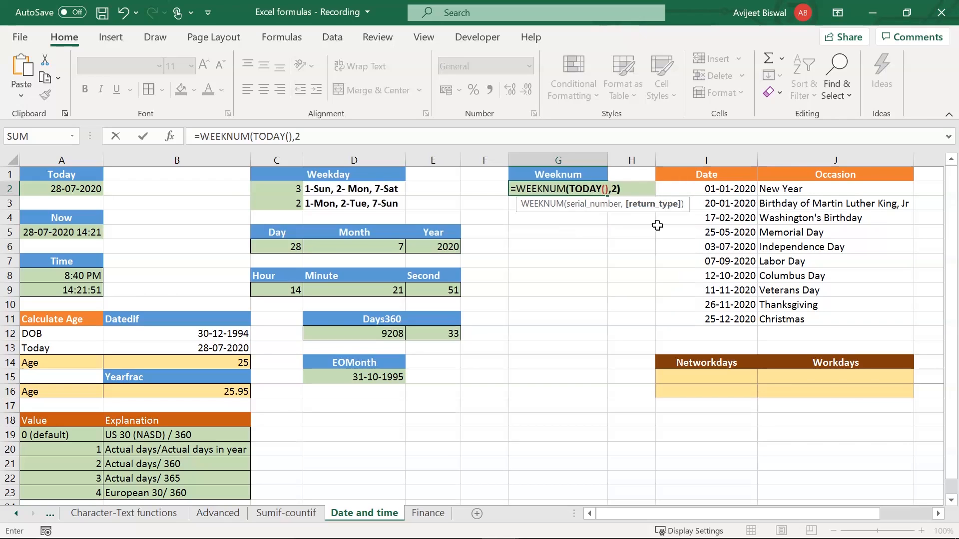
key("Return")
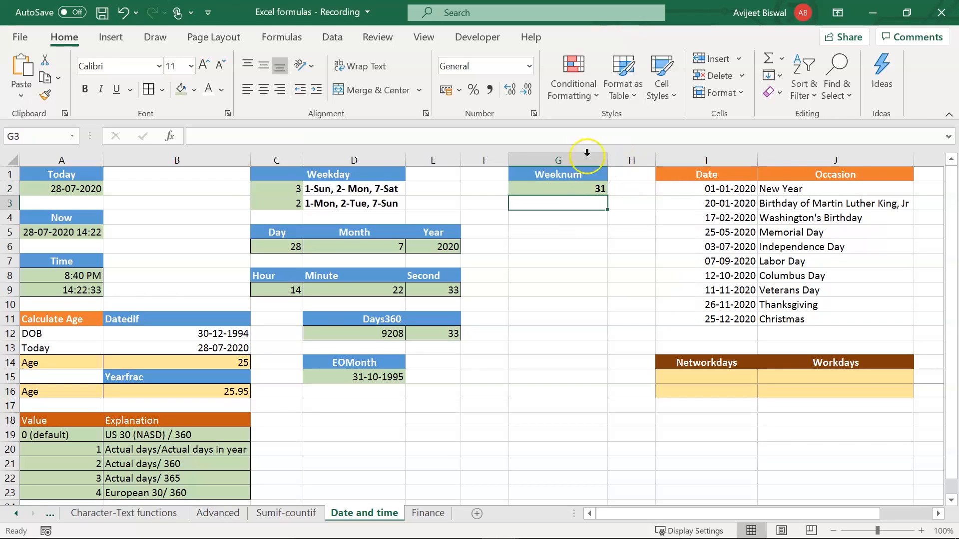
left_click(576, 188)
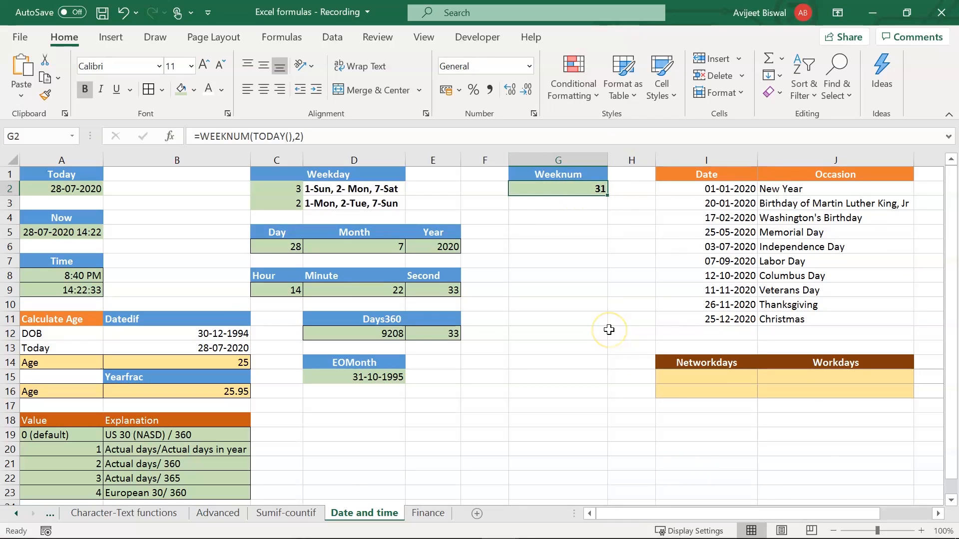
- Examine the empty Networkdays and Workdays table and the list of holiday dates and occasions above it
scroll(609, 329, "right", 2)
left_click(685, 259)
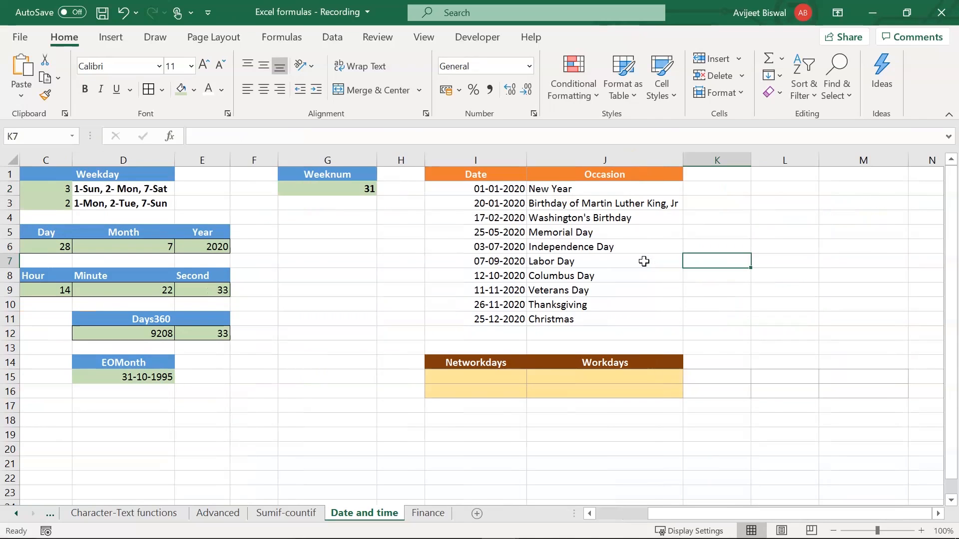
key("Left")
key("Left")
key("Down")
key("Down")
key("Down")
key("Down")
key("Down")
key("Down")
key("Down")
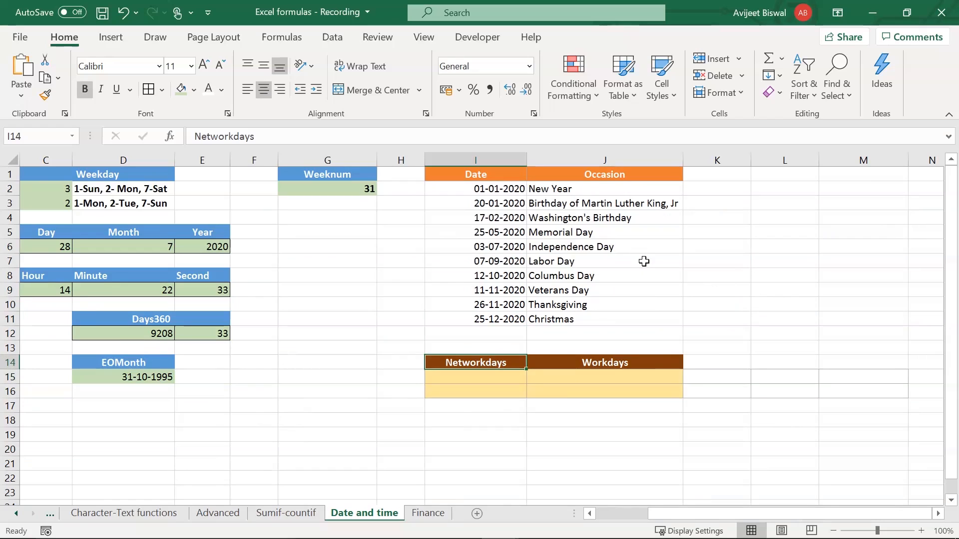
key("Right")
key("Down")
key("Left")
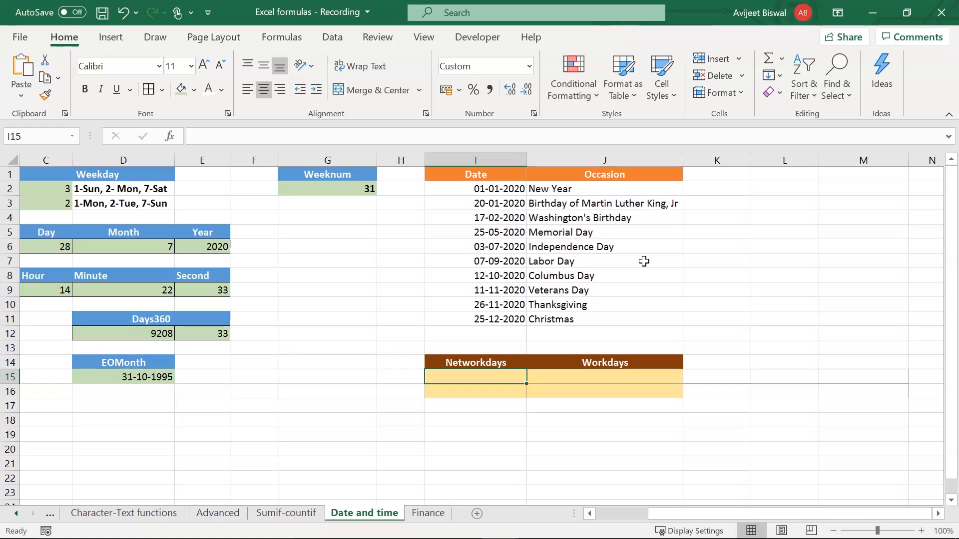
left_click(508, 177)
left_click_drag(508, 177, 562, 318)
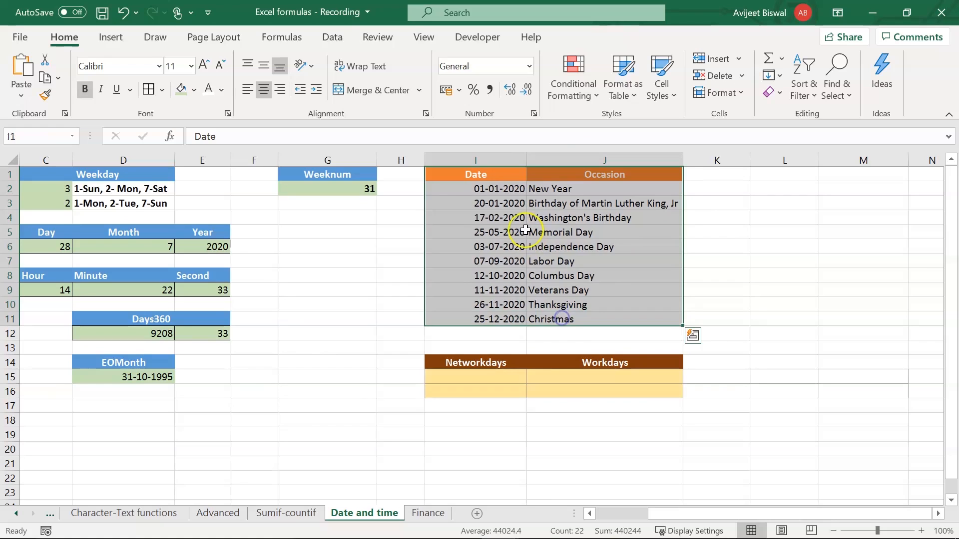
key("ctrl+z")
left_click_drag(489, 175, 481, 316)
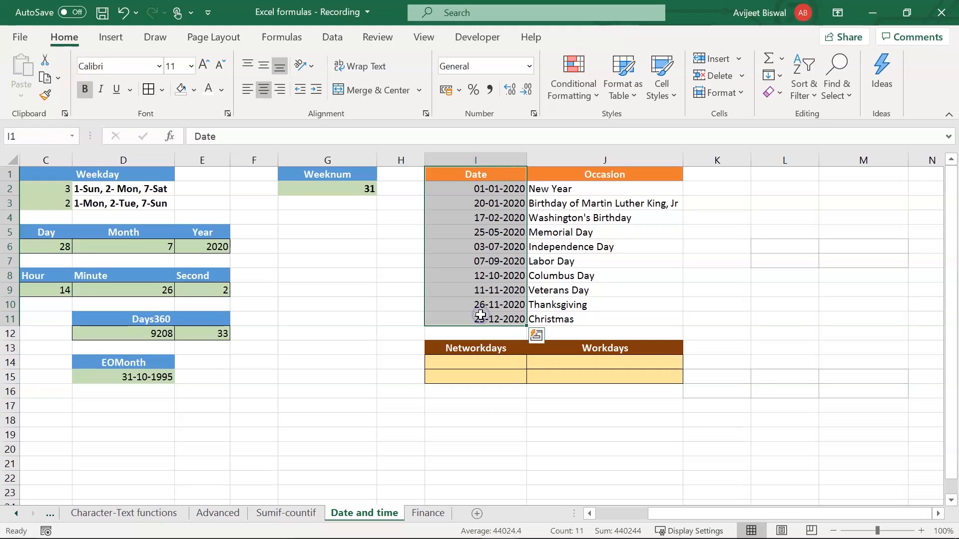
- Enter =NETWORKDAYS("01-07-2020","31-07-2020") in I14 to count the July working days, and compare the result with the system calendar for July 2020
left_click(492, 346)
left_click(483, 362)
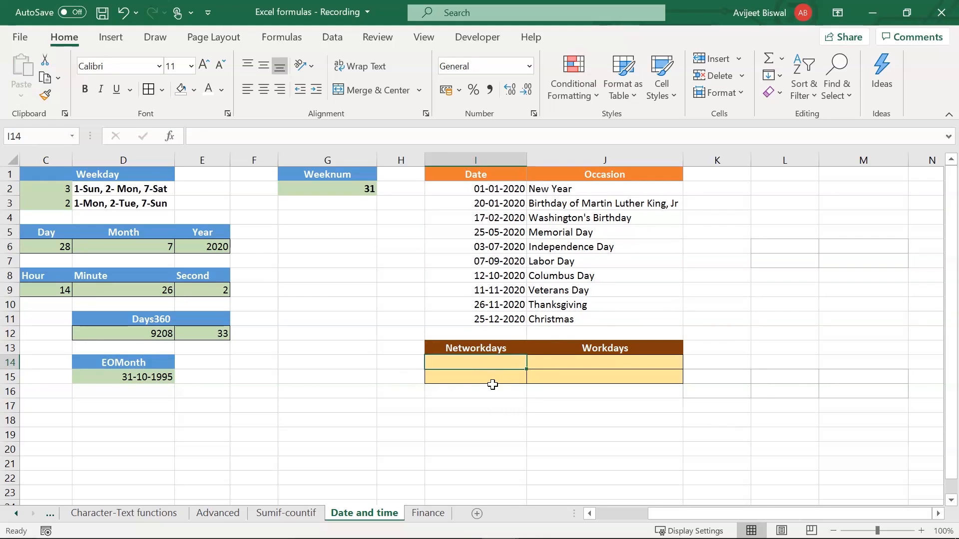
type("=net")
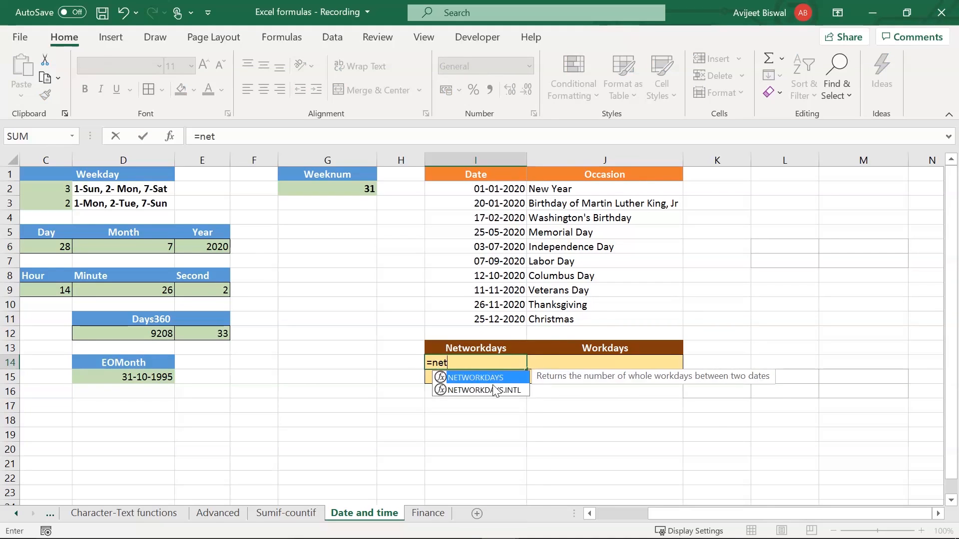
key("Tab")
type("\"01-0")
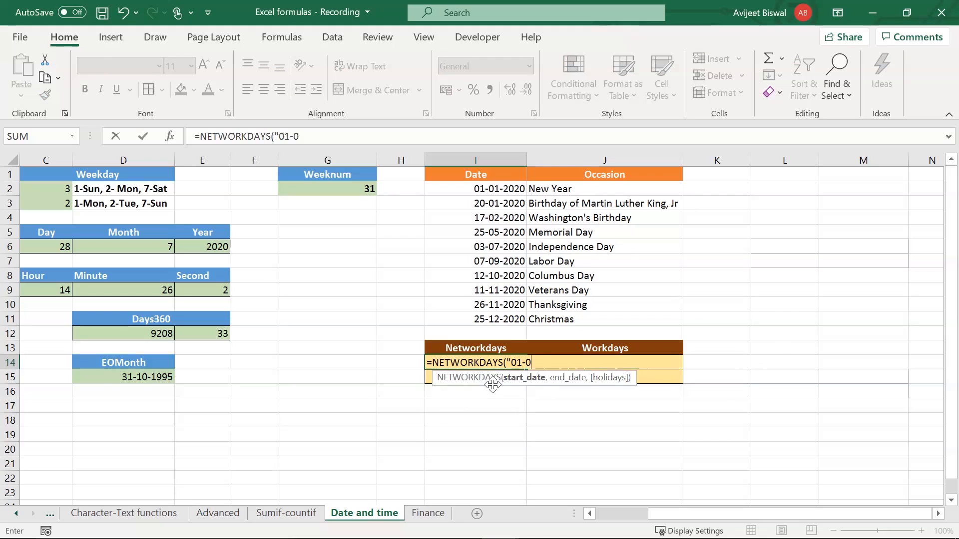
type("7-2020\",\"")
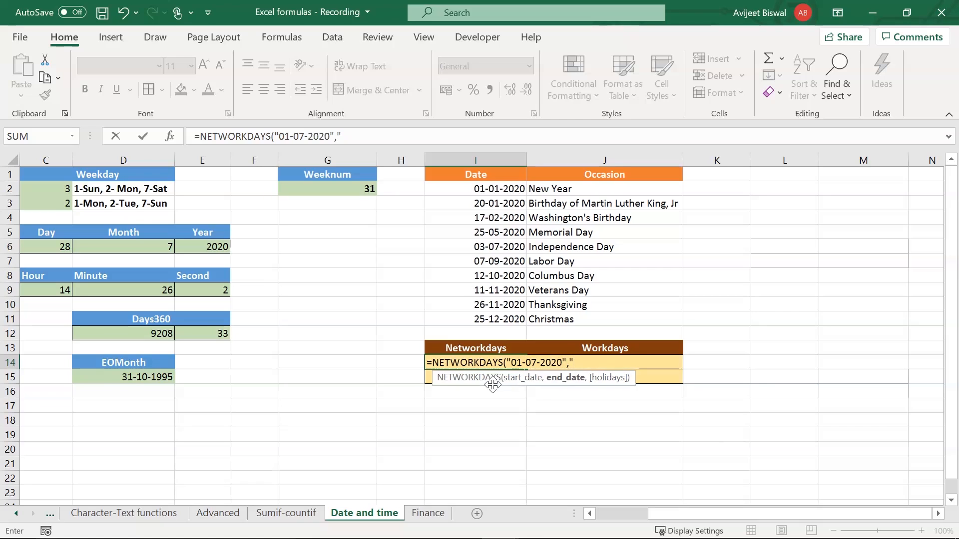
type("31-07-2020\")")
key("Return")
left_click(510, 363)
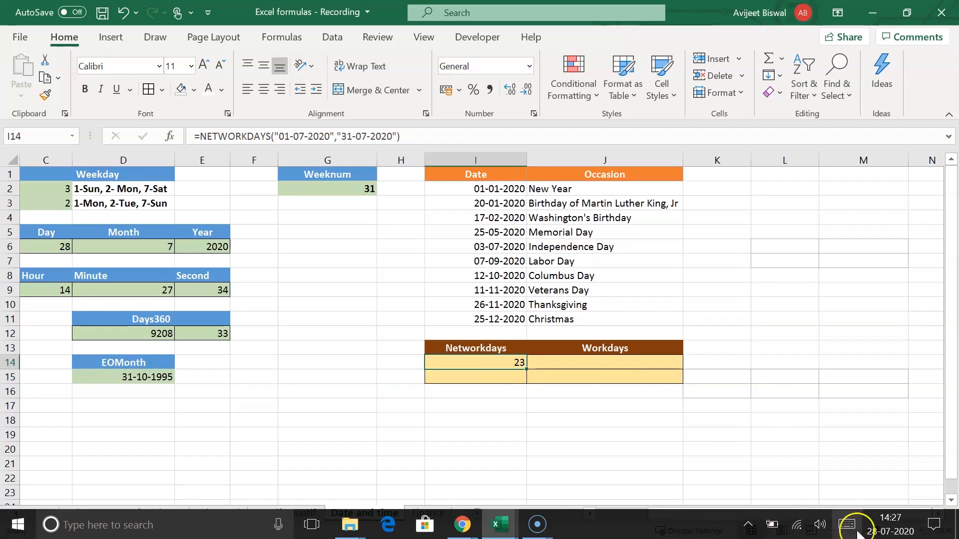
left_click(884, 530)
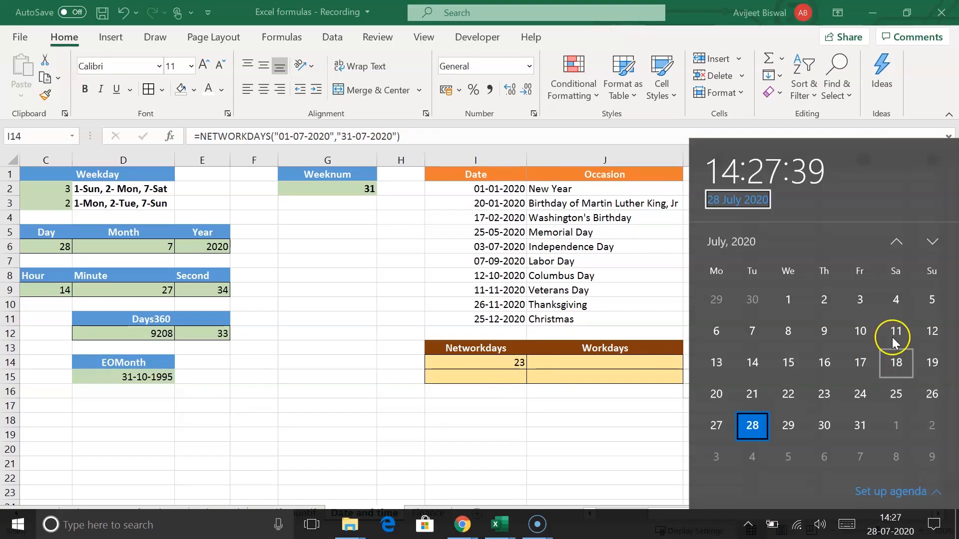
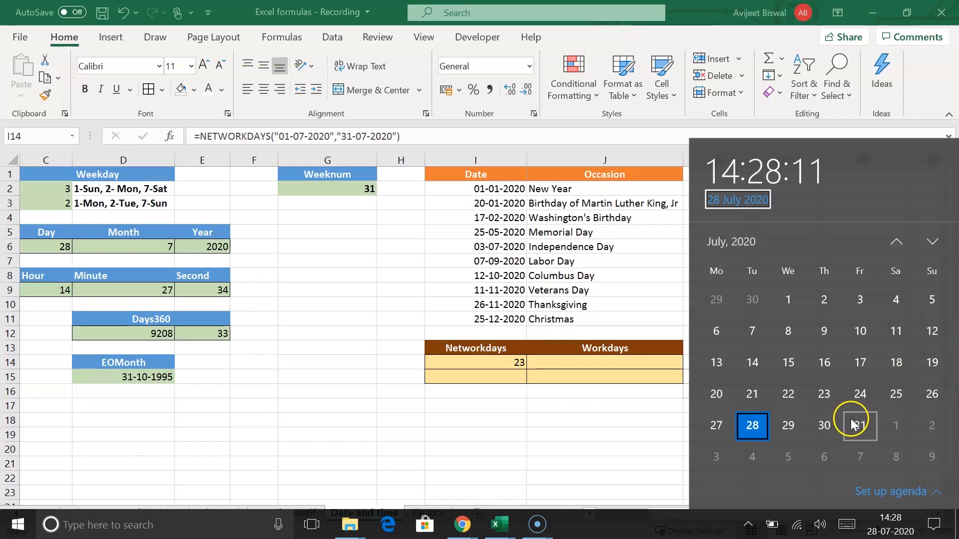
left_click(497, 362)
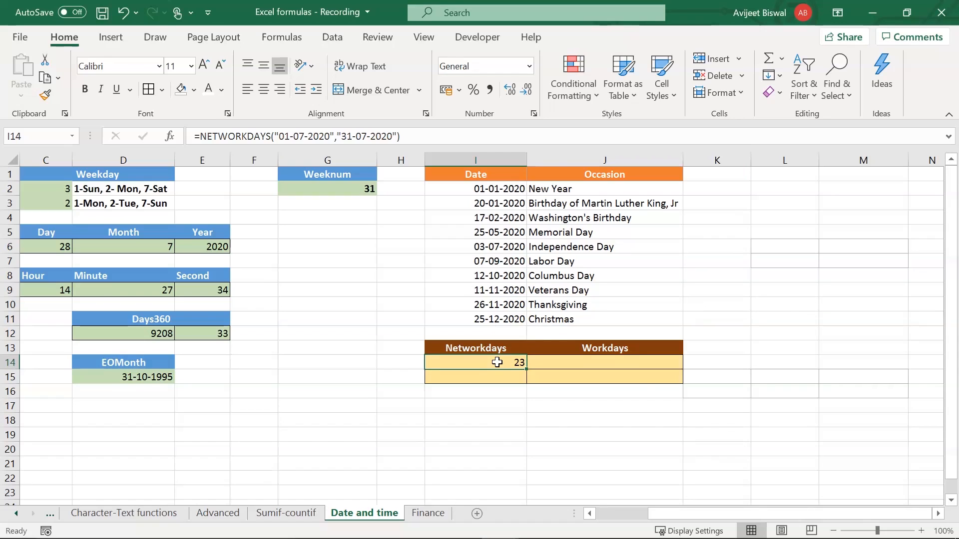
- Enter =NETWORKDAYS("01-07-2020","31-07-2020",I2:I11) in I15 to exclude the listed holidays, and check the result against the Independence Day date
left_click(495, 377)
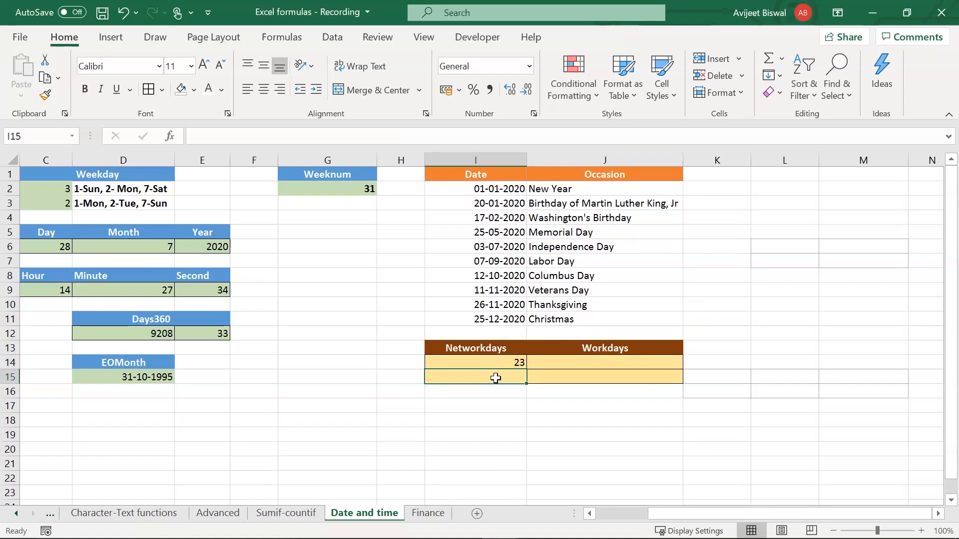
left_click_drag(495, 175, 490, 304)
left_click(494, 374)
type("=ne")
double_click(508, 397)
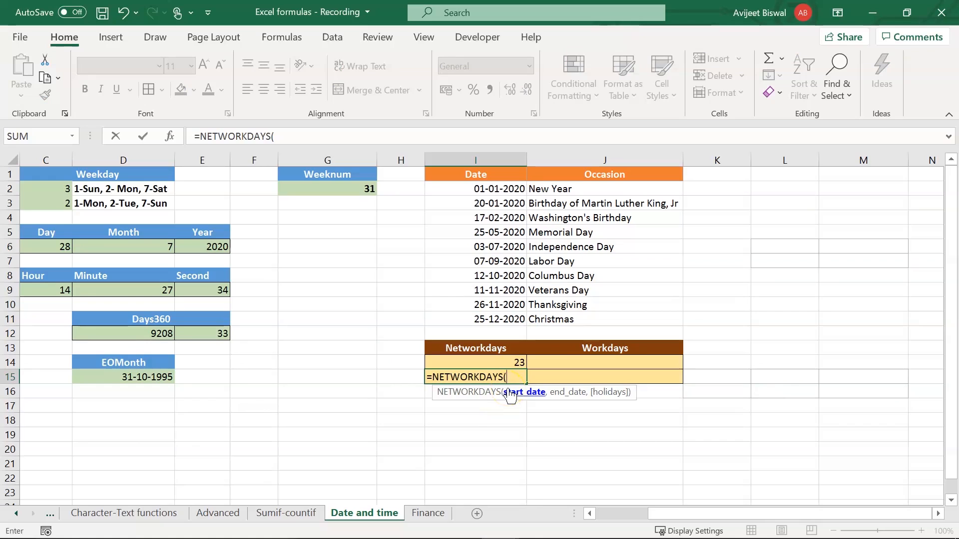
type("\"01-07-2020\"")
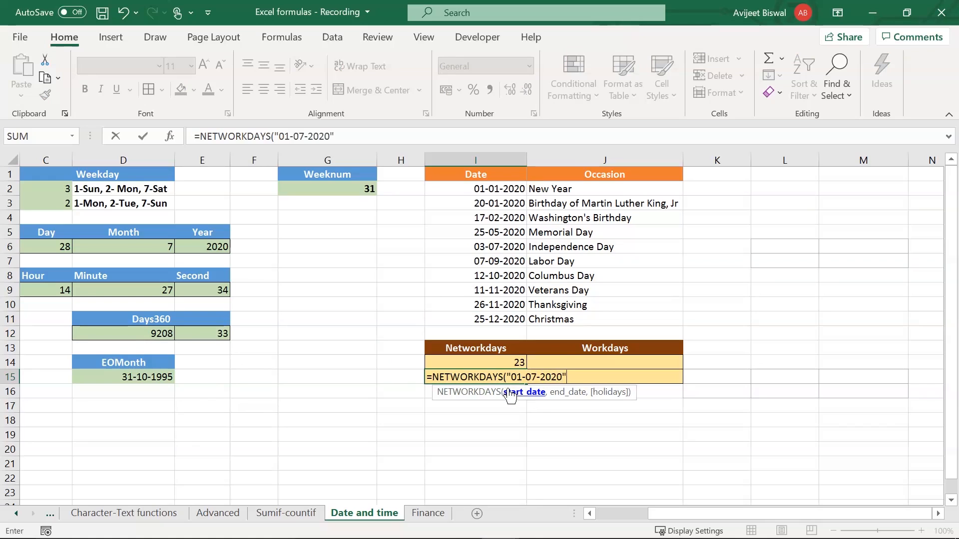
type(",\"31-07")
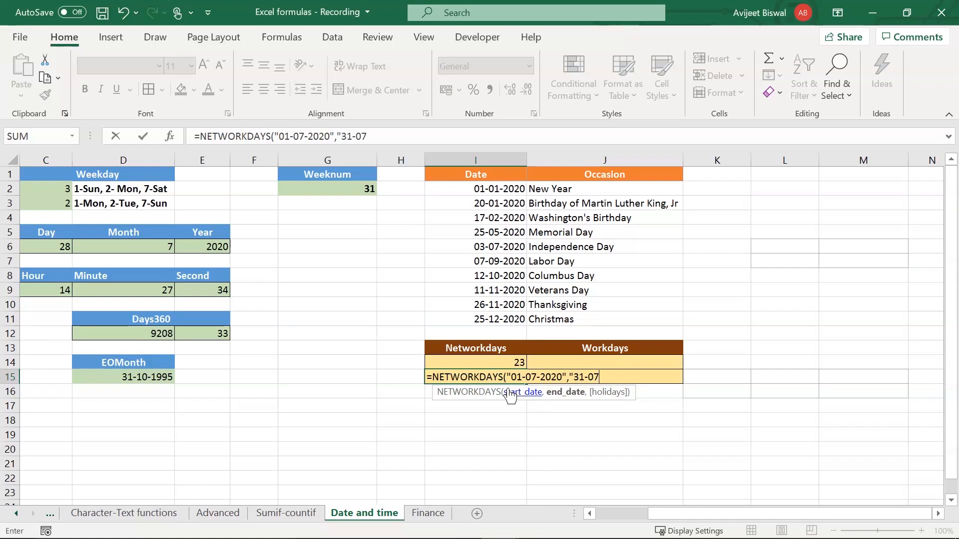
type("-2020\",")
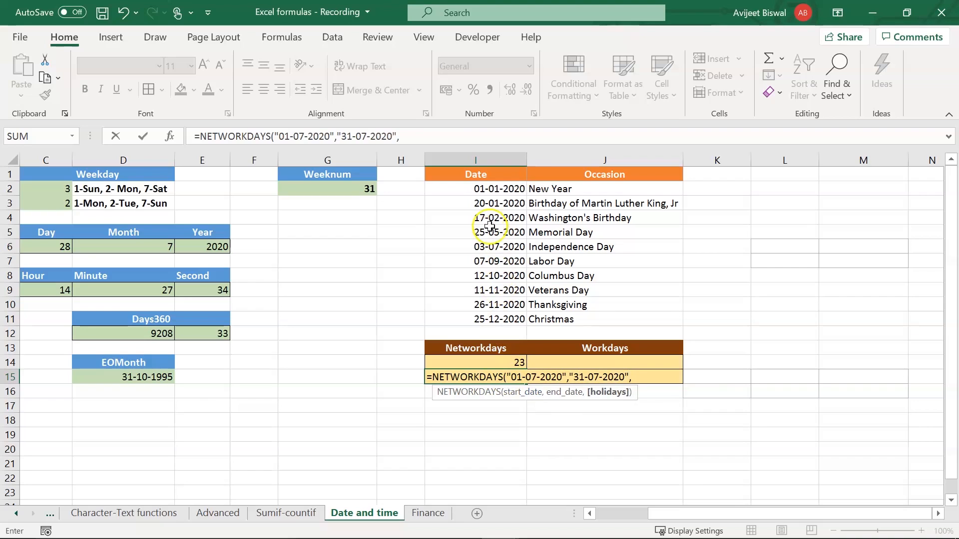
left_click_drag(478, 186, 467, 318)
type(")")
key("Return")
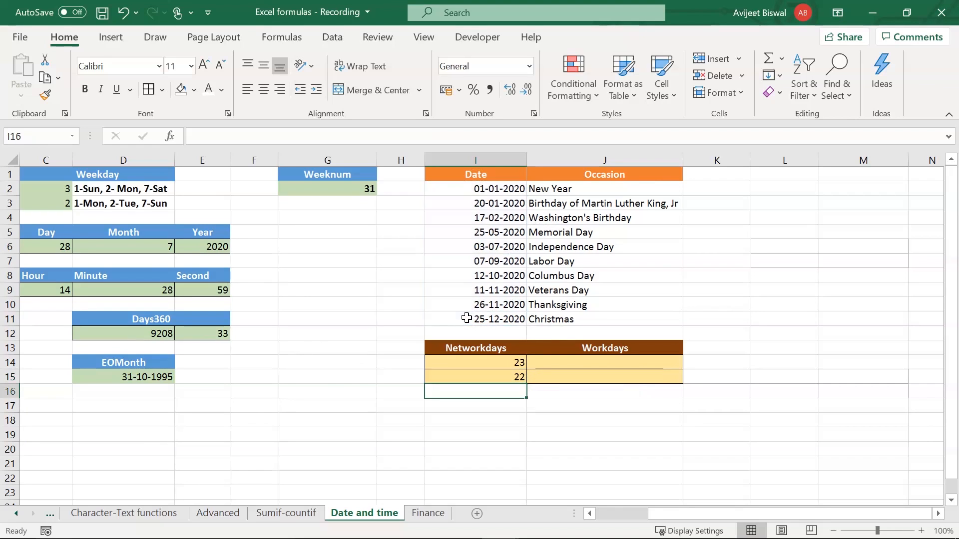
key("Up")
left_click(513, 380)
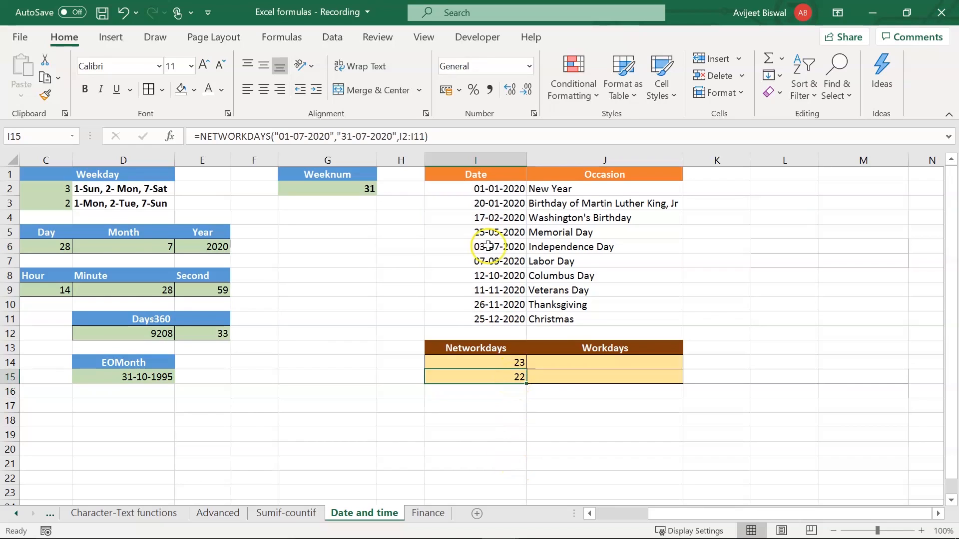
left_click(471, 247)
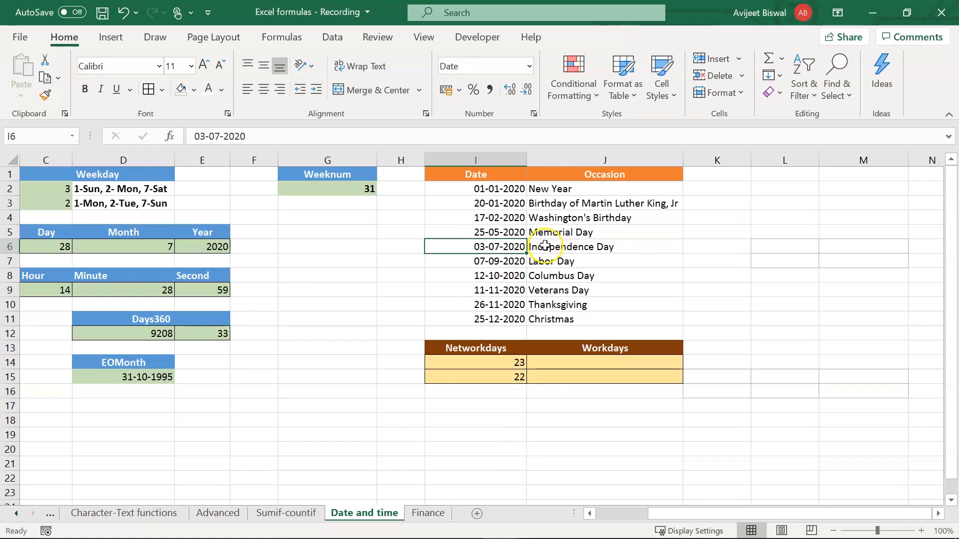
left_click(489, 248)
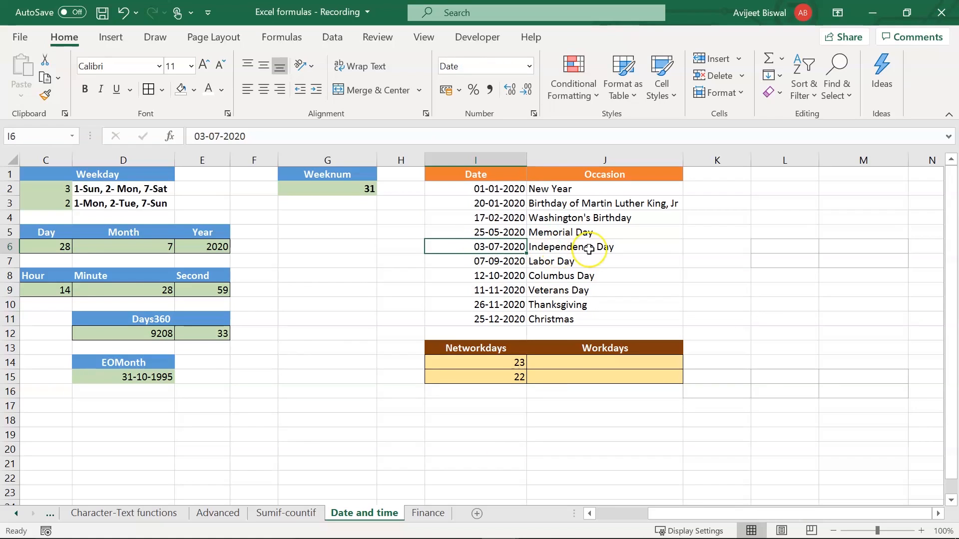
- Enter =WORKDAY("01-07-2020",5) in J14 to get the date five working days after 1 July 2020
left_click(606, 365)
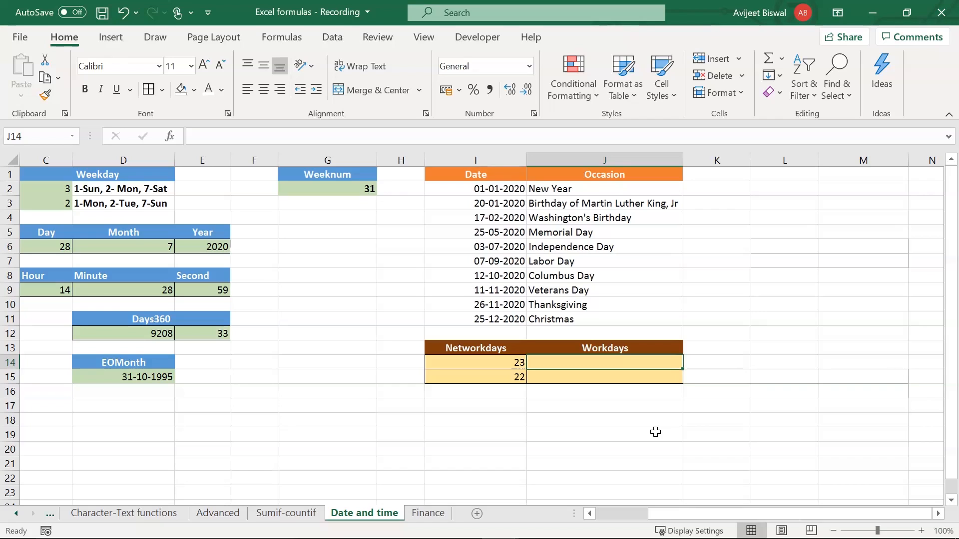
type("=wo")
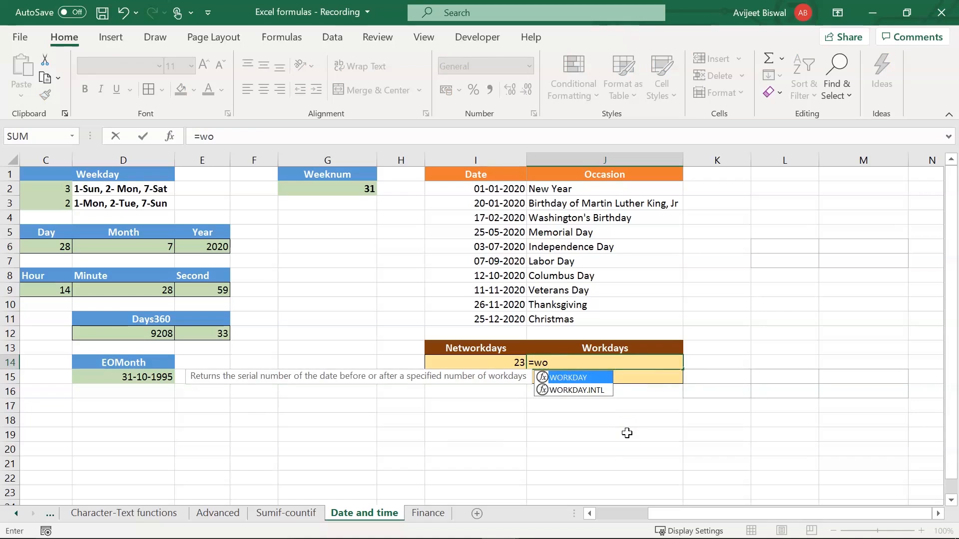
key("Tab")
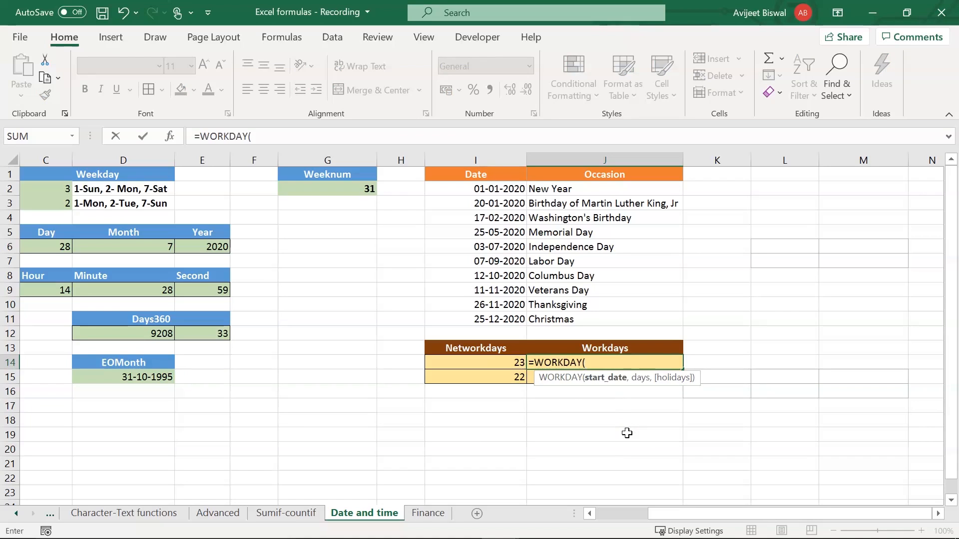
type("\"01-07-2020")
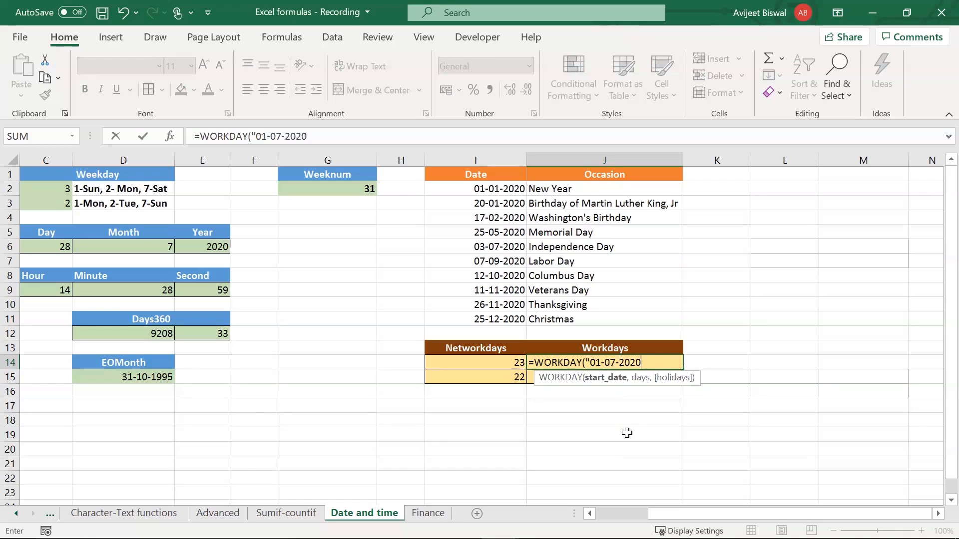
type("\",")
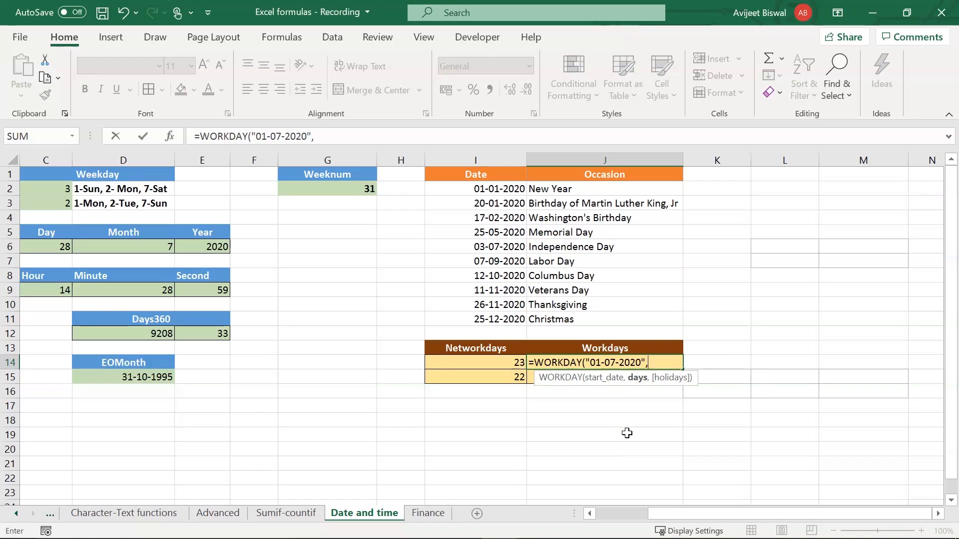
type("5)")
key("Return")
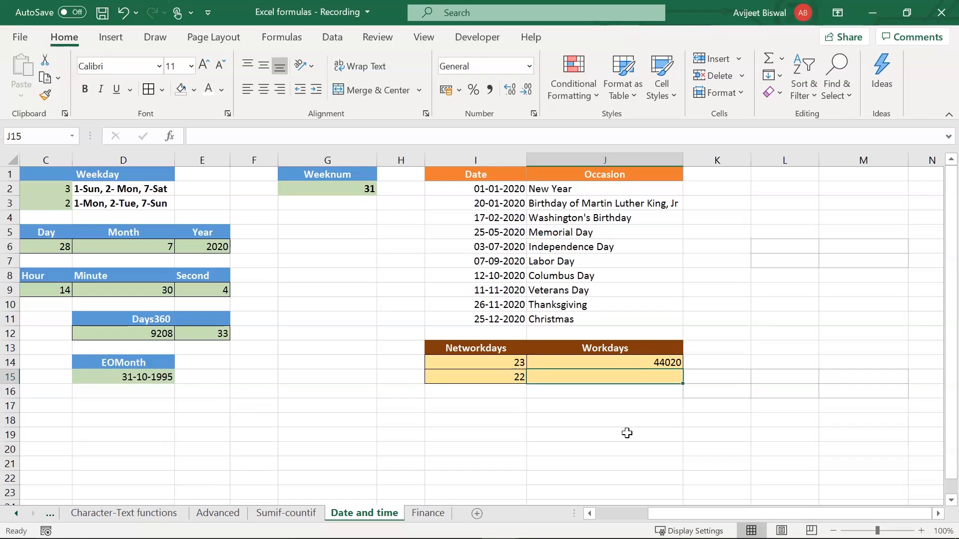
- Format J14 as a date and check the result against the system calendar for July 2020
key("Up")
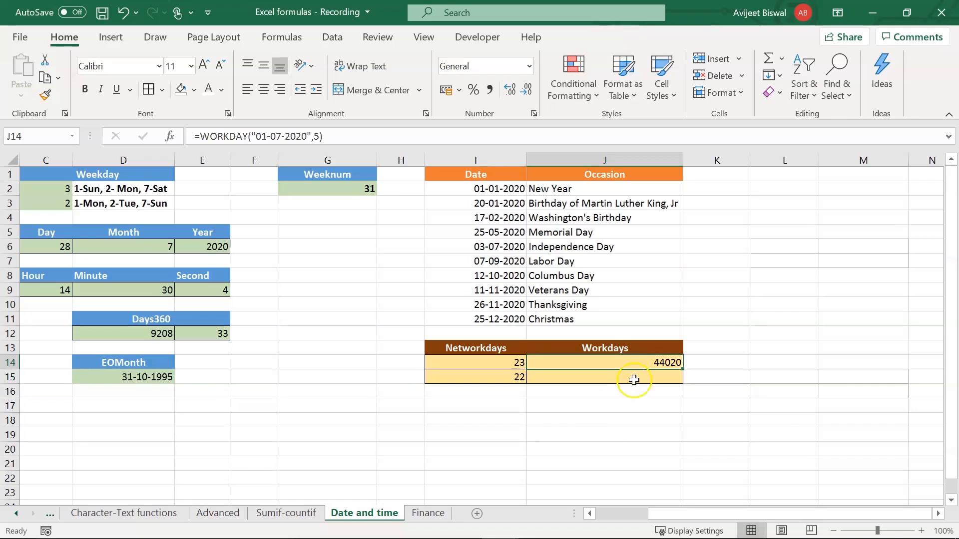
left_click(529, 66)
left_click(515, 237)
left_click(628, 393)
left_click(623, 362)
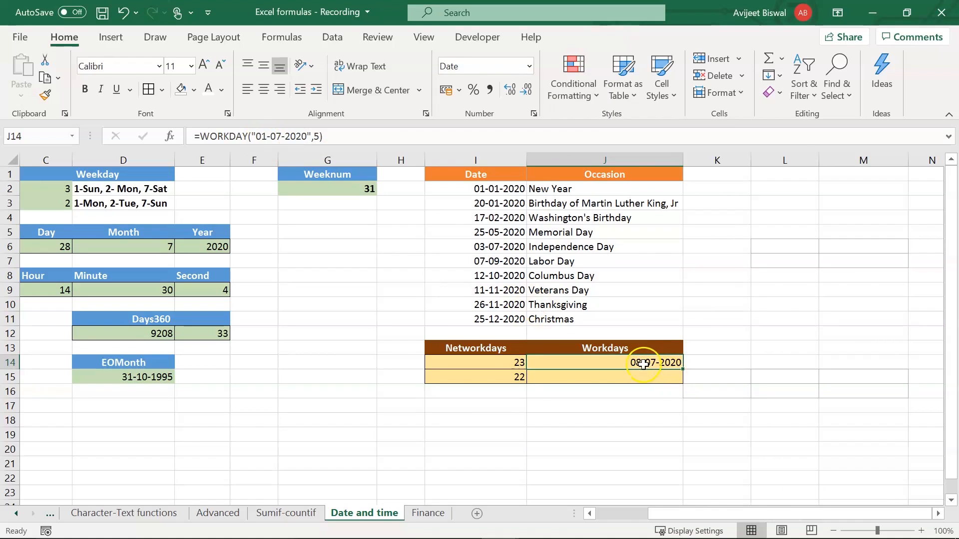
left_click(890, 524)
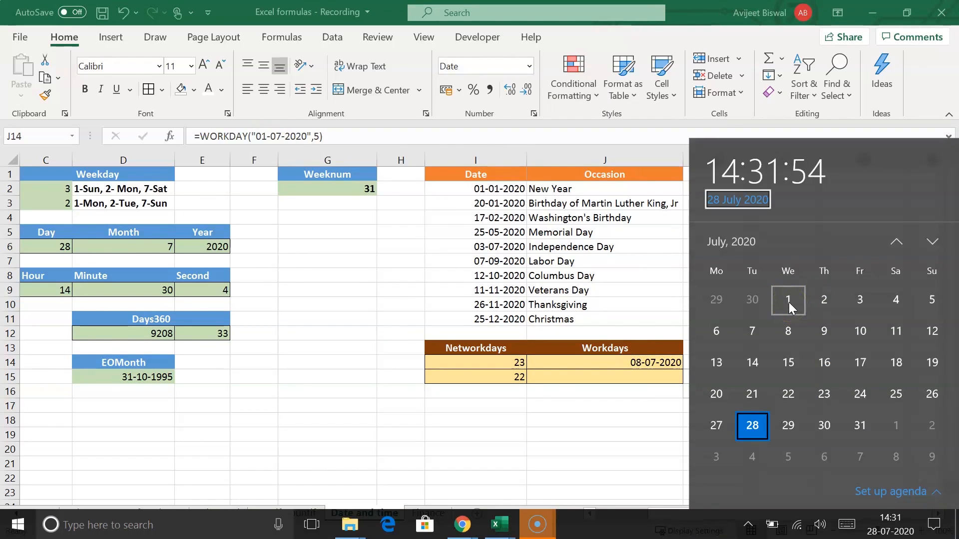
left_click(855, 300)
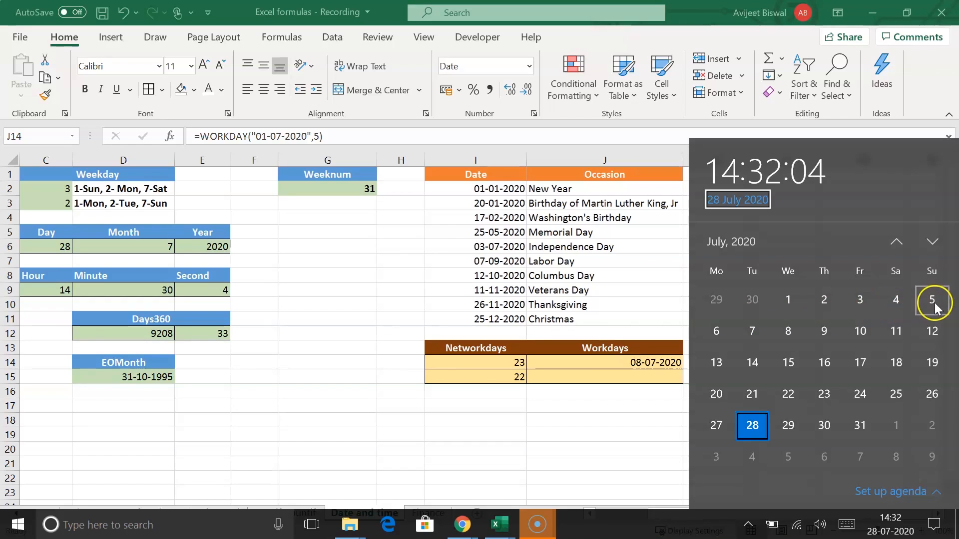
- Enter =WORKDAY("01-07-2020", 5, I2:I11) in J15 to count five working days while skipping the listed holidays
left_click(624, 385)
left_click(622, 380)
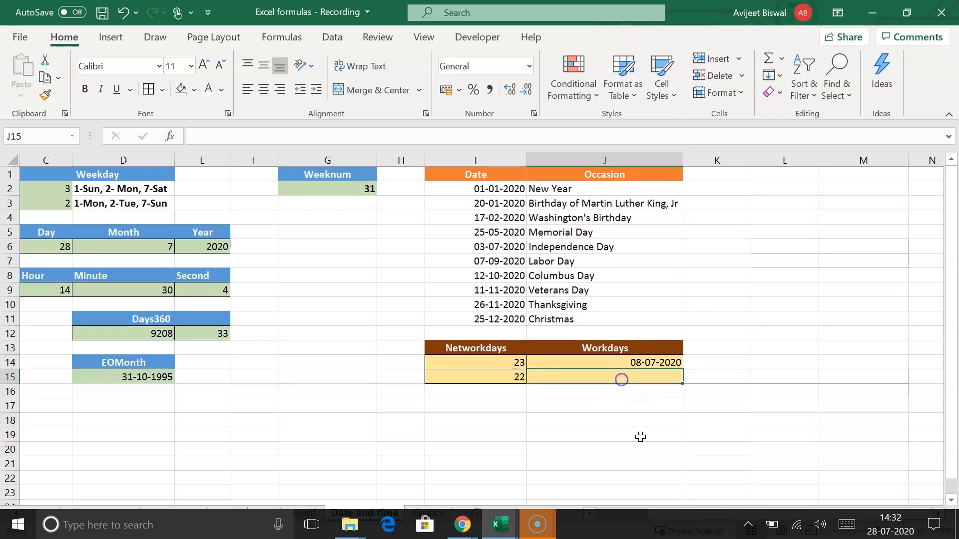
type("=wo")
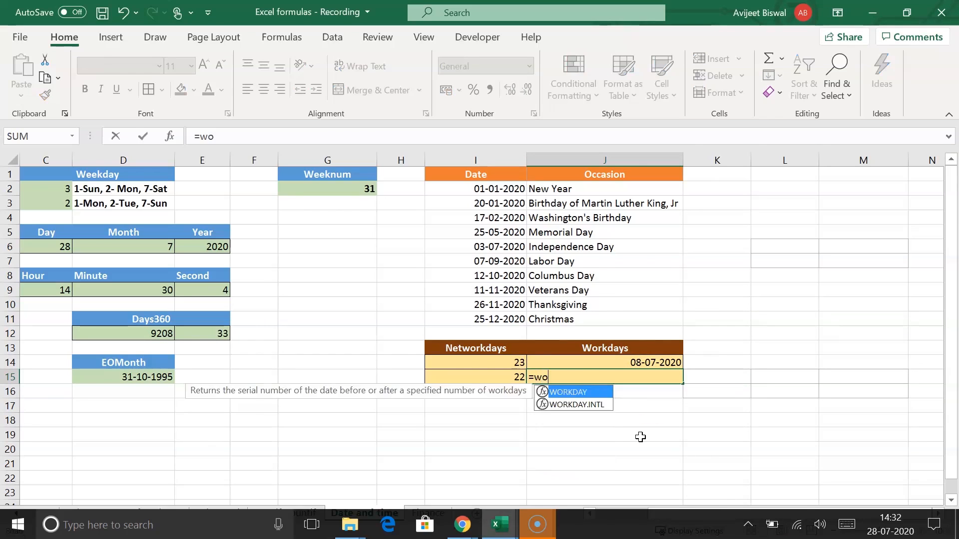
key("Tab")
type("\"01-07-2020\",")
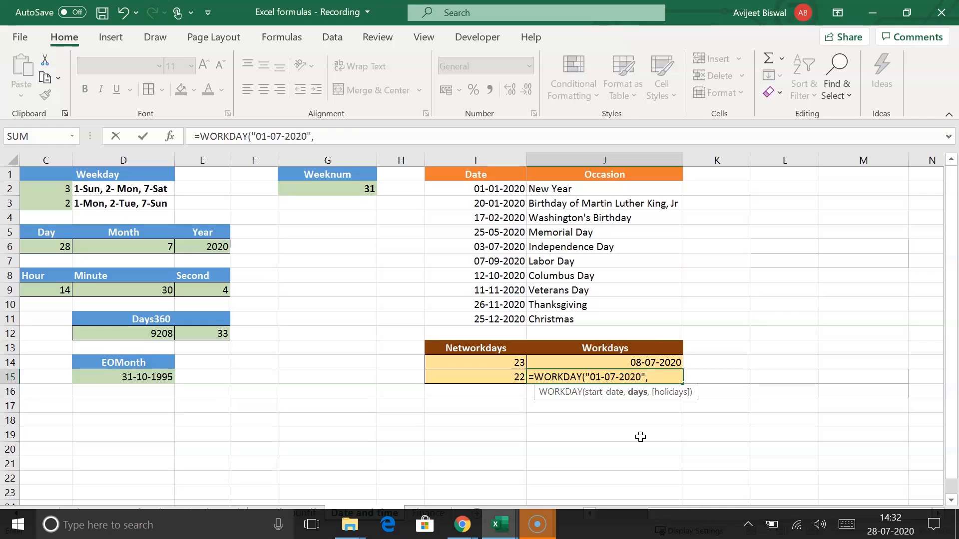
type(" 5,")
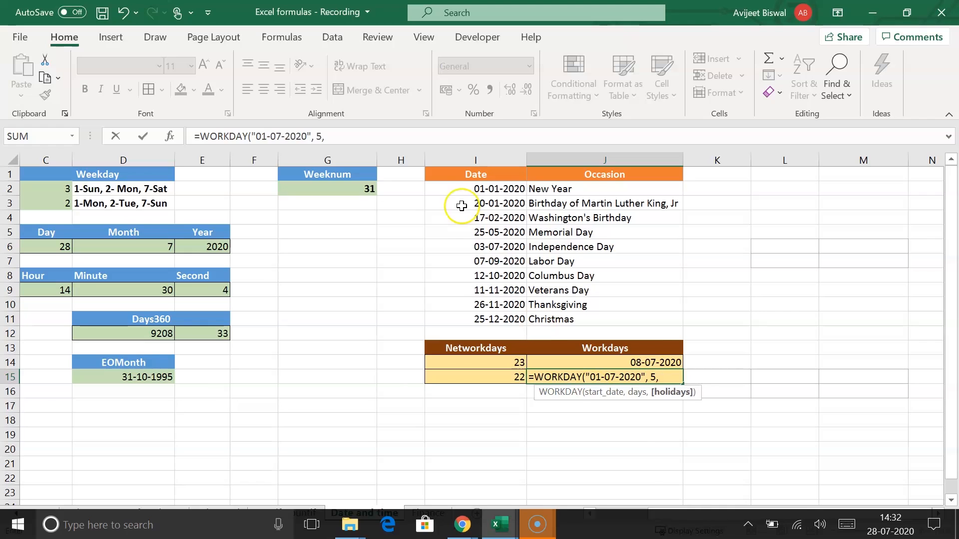
left_click_drag(488, 189, 490, 317)
type(")")
key("Return")
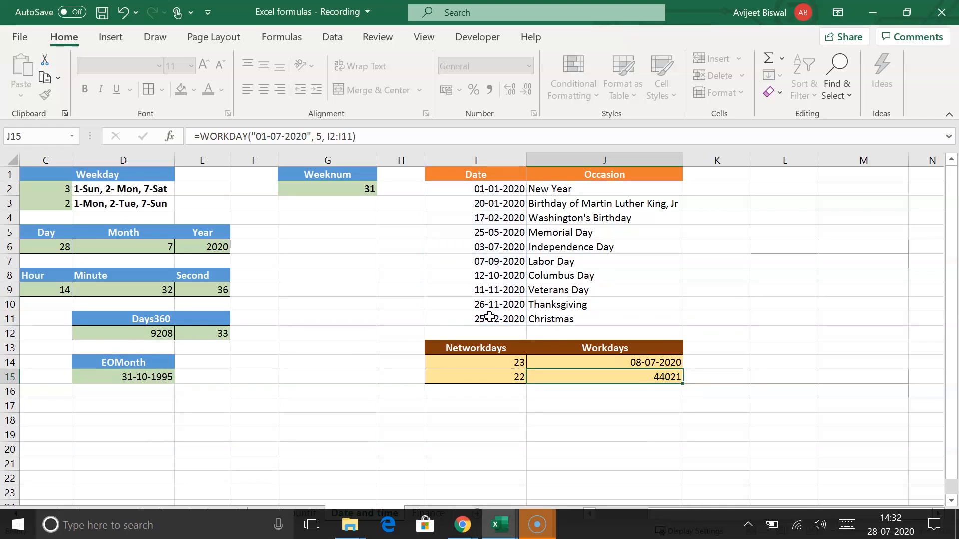
- Format J15 as a date and compare its result with the Independence Day entry in the holiday list
key("Up")
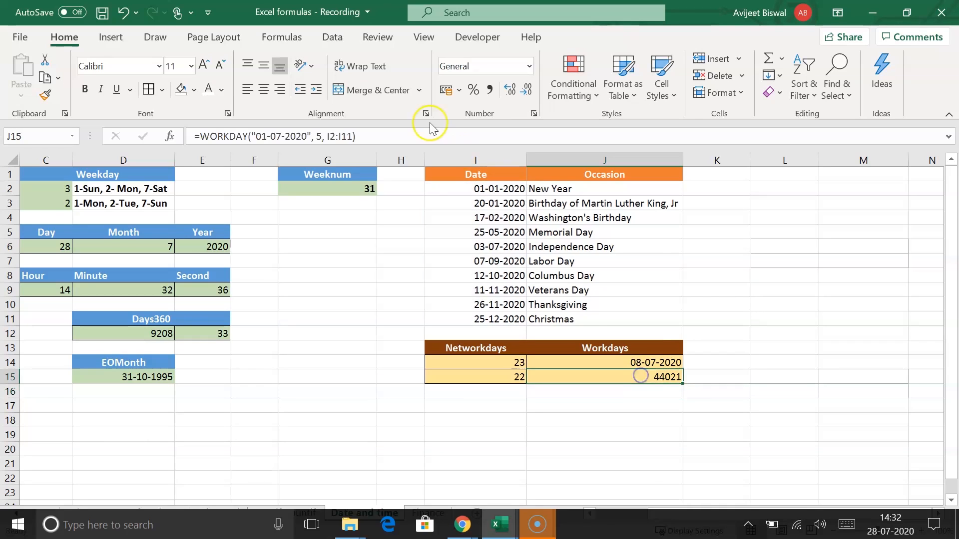
left_click(528, 67)
left_click(502, 233)
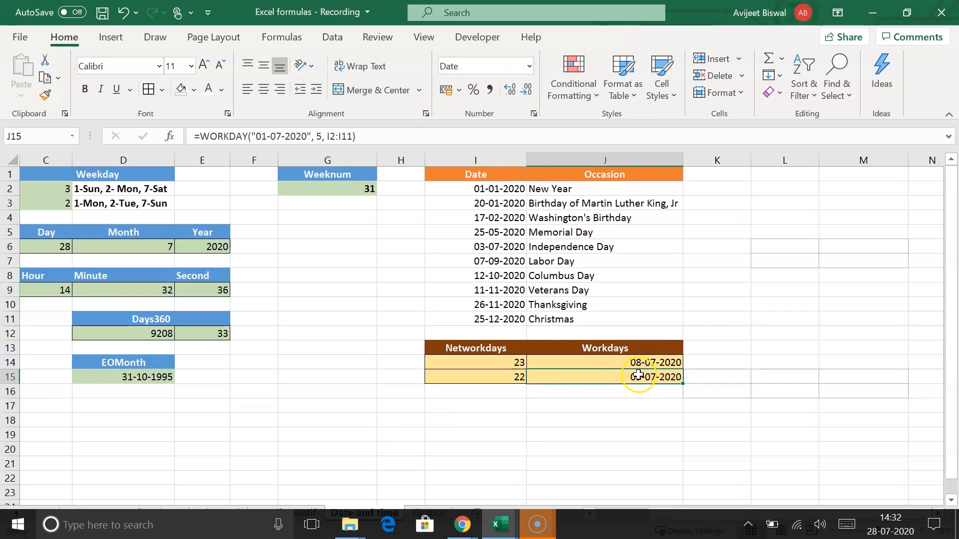
left_click(635, 391)
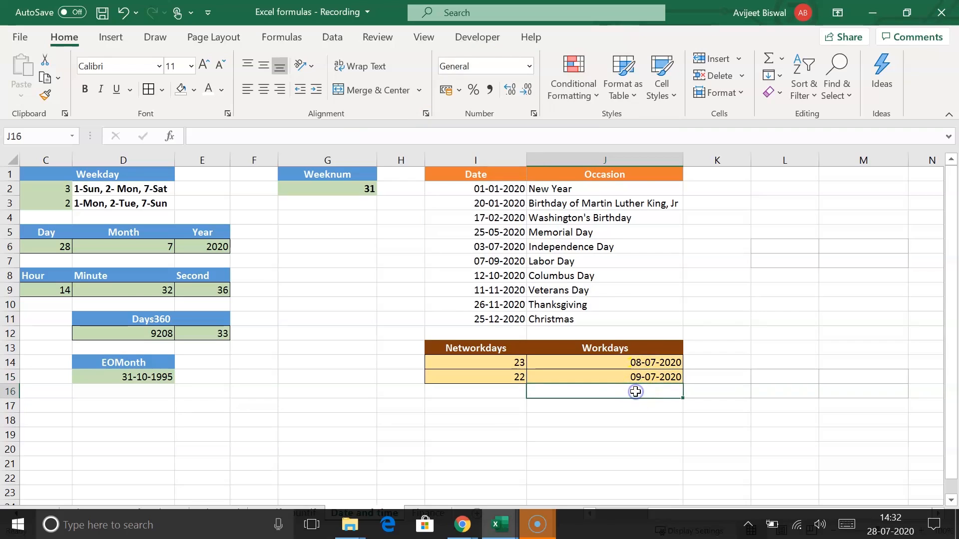
left_click(631, 376)
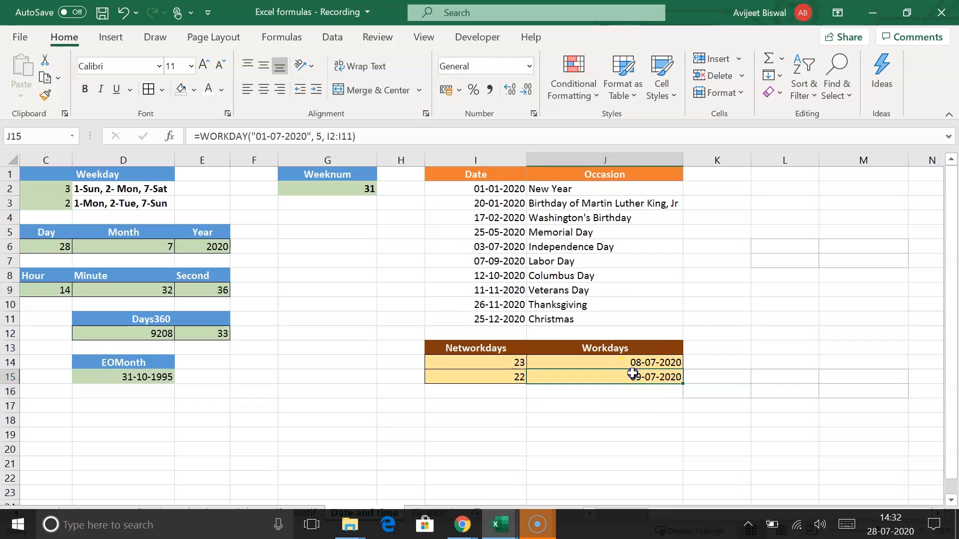
left_click(492, 248)
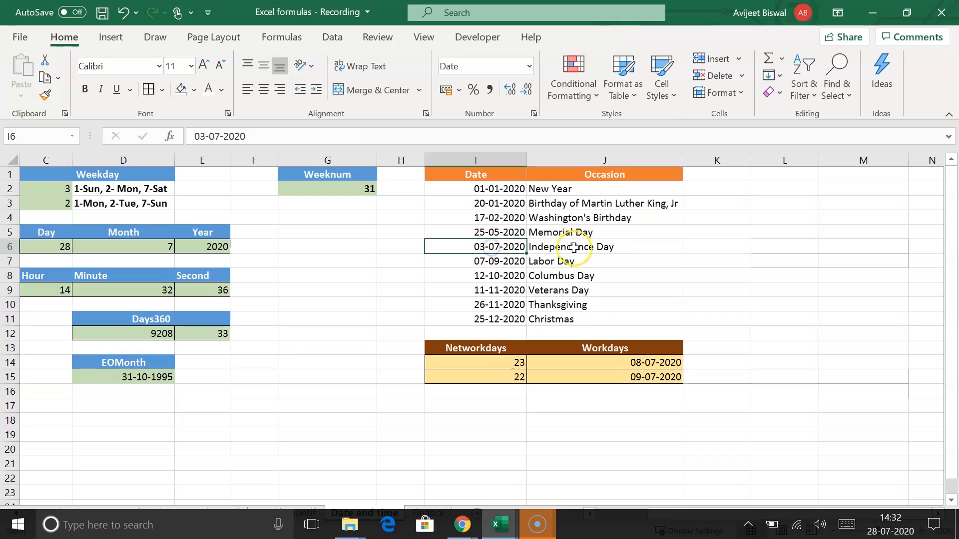
left_click(456, 435)
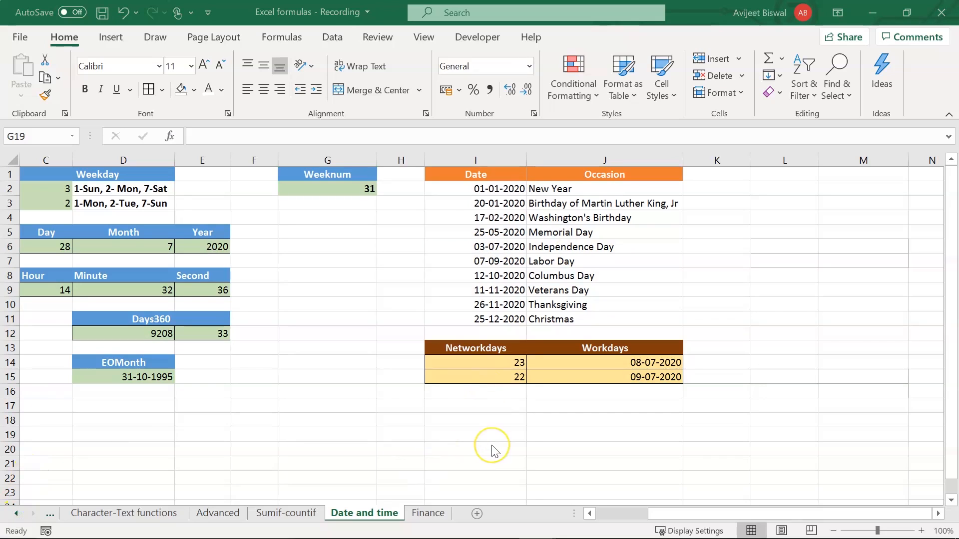
- Switch to the Finance sheet and look at the PMT - annually section
left_click(428, 514)
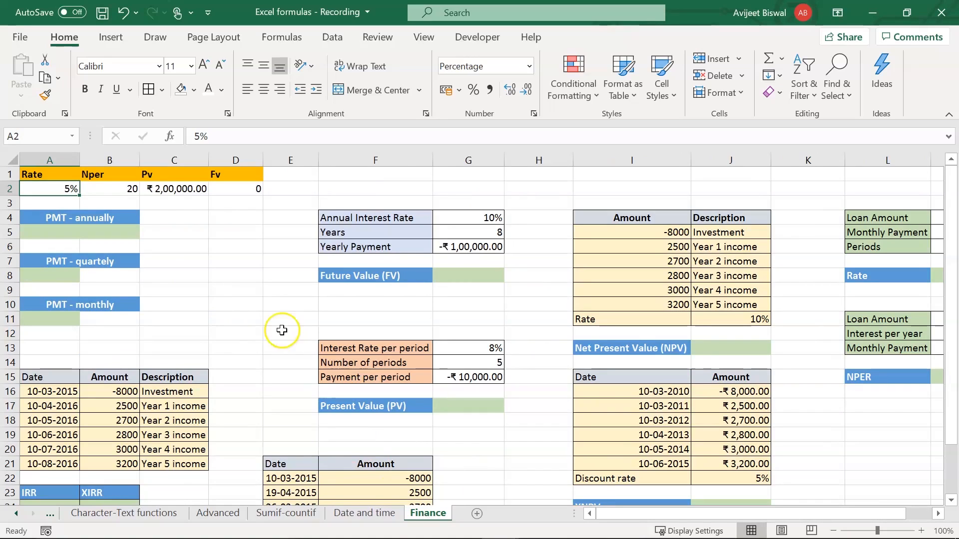
left_click(163, 230)
left_click(101, 219)
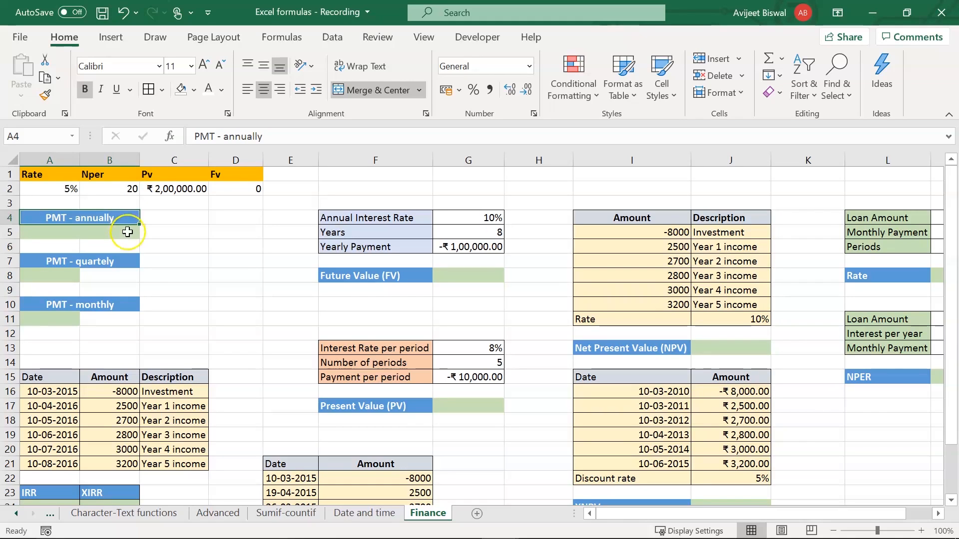
- Enter =PMT(A2,B2,C2,0) in A5 to calculate the annual payment from the rate, number of periods and present value
left_click(129, 230)
left_click(62, 229)
type("=pm")
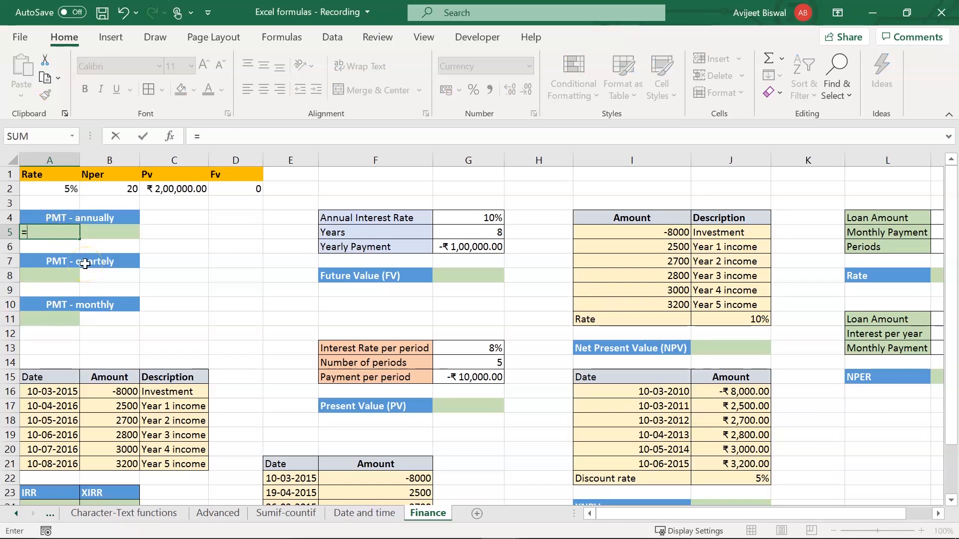
key("Tab")
left_click(62, 253)
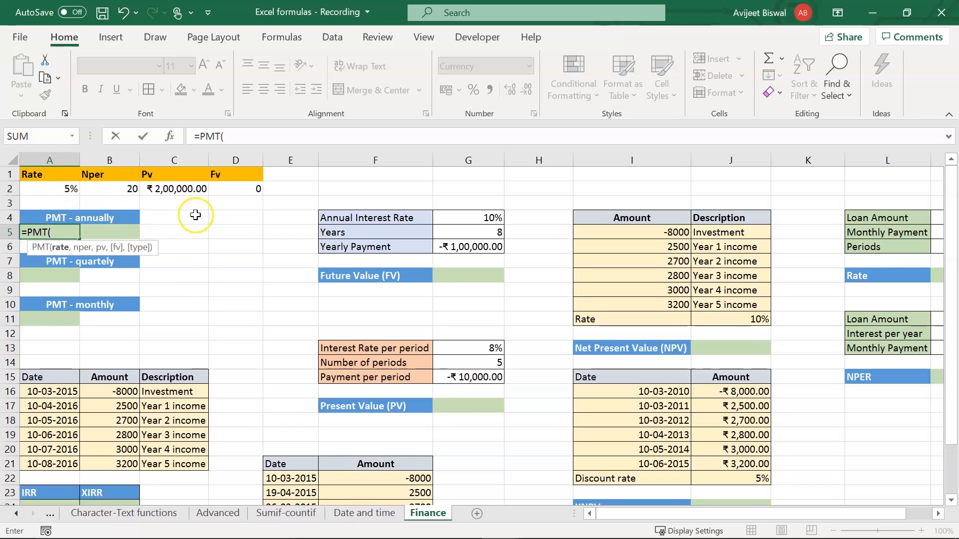
left_click(68, 188)
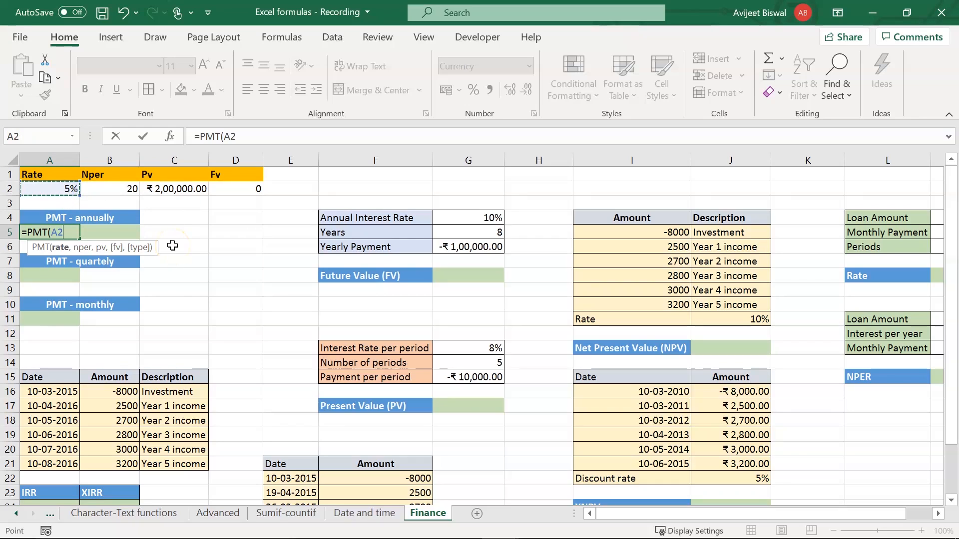
type(",")
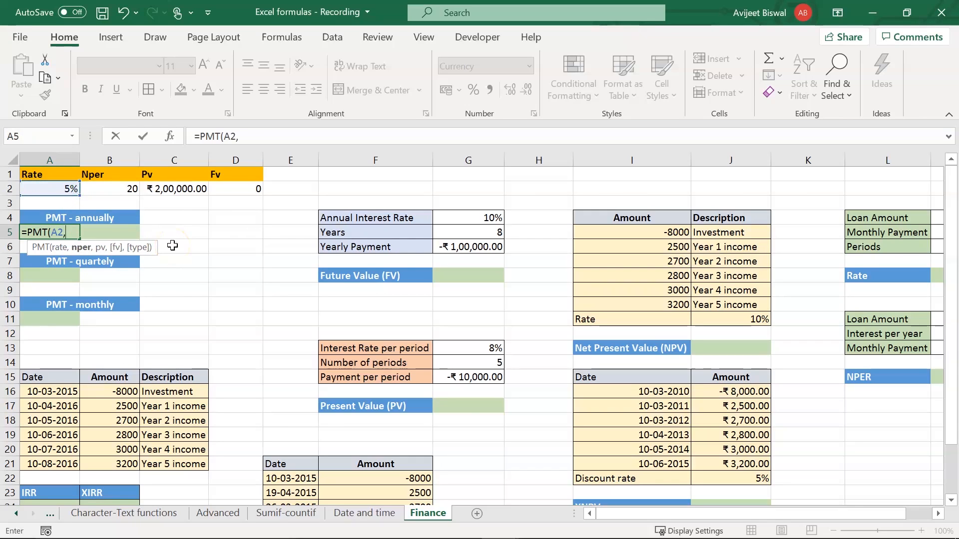
left_click(87, 247)
left_click(112, 189)
type(",")
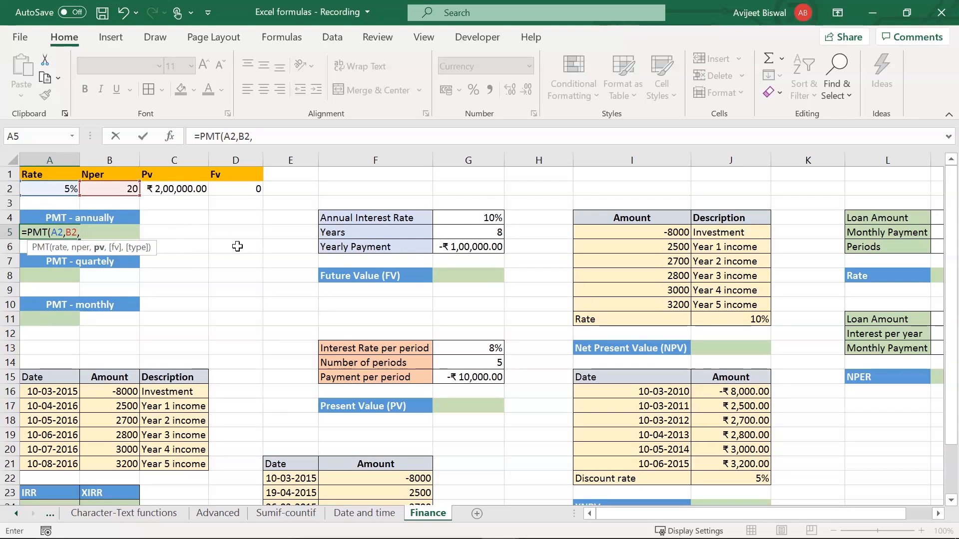
left_click(193, 189)
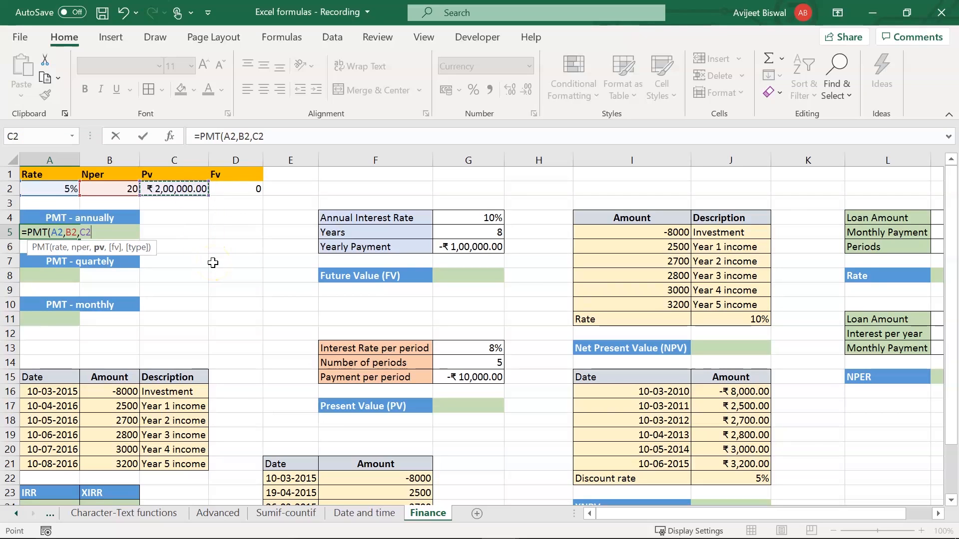
type(",")
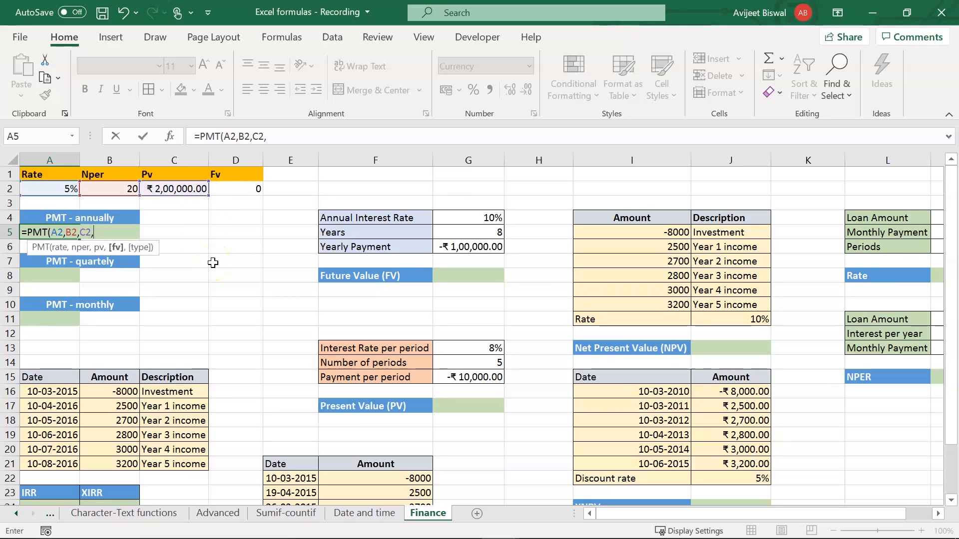
type("0)")
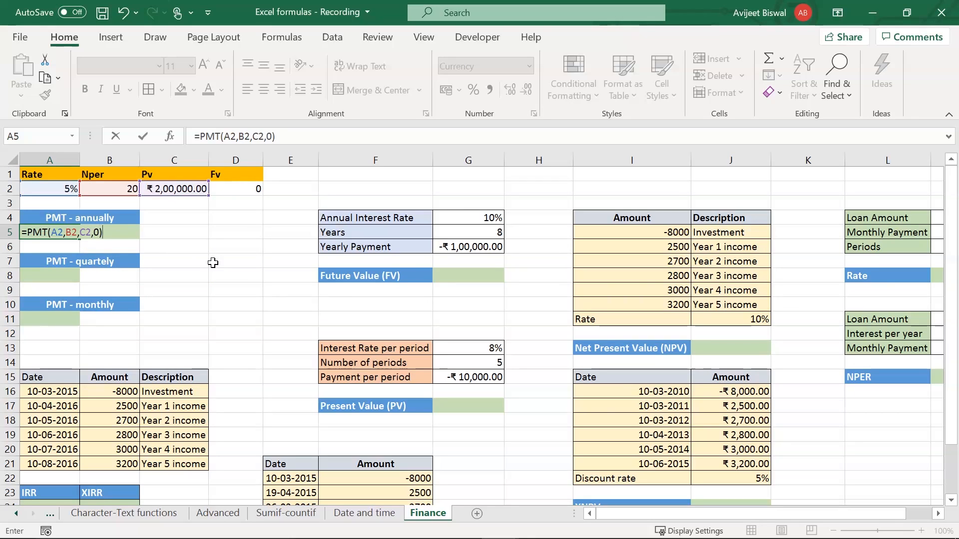
key("Return")
key("Up")
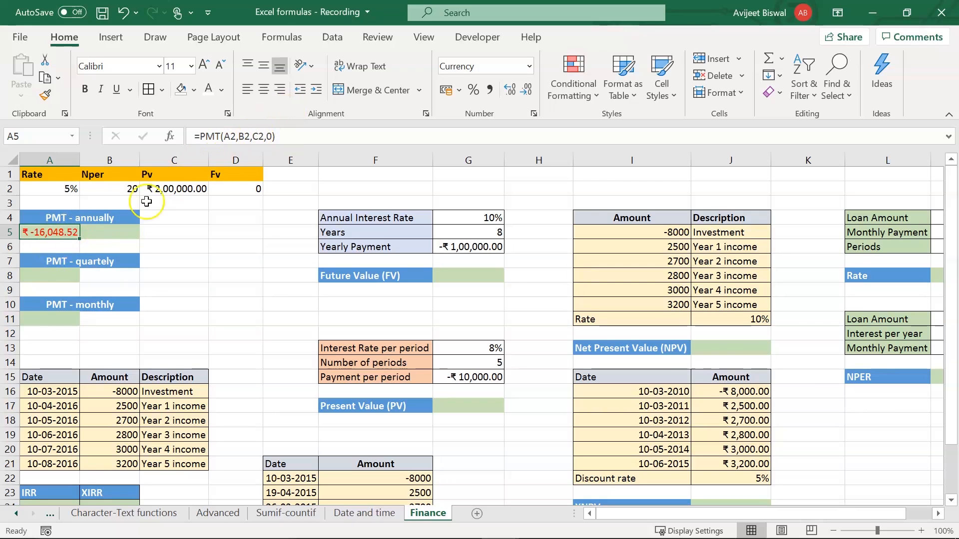
- Copy the text of the annual PMT formula from A5, leaving the cell's own formula intact
left_click(252, 136)
left_click_drag(288, 136, 193, 136)
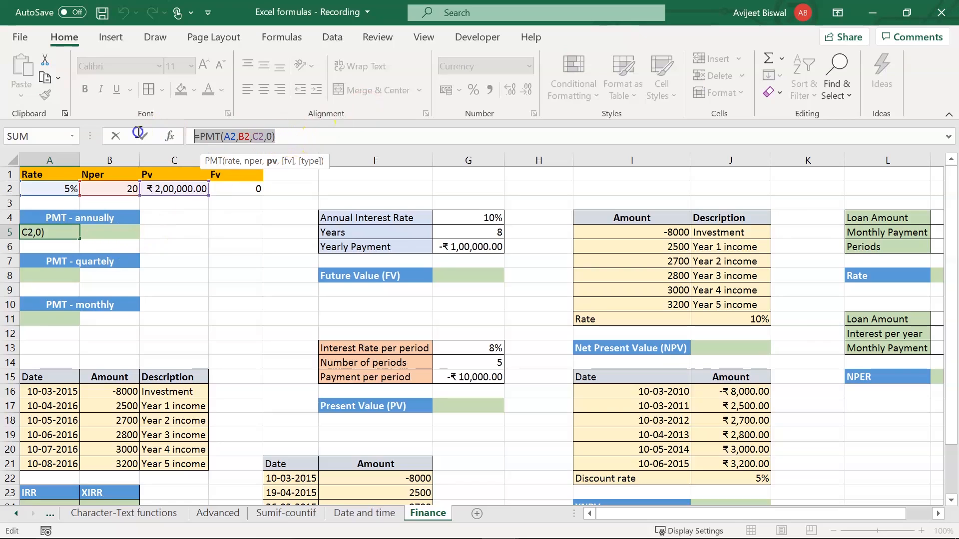
key("ctrl+c")
type("=")
left_click(93, 232)
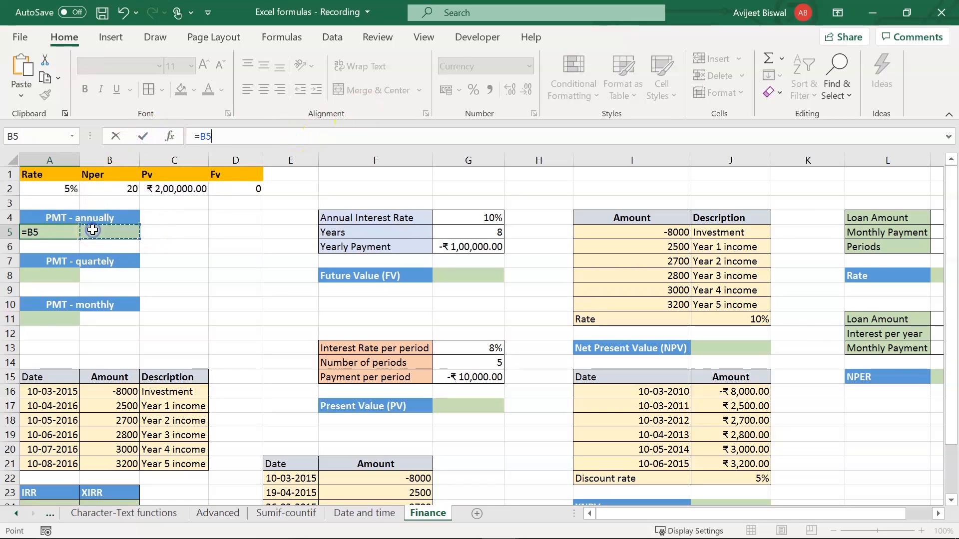
key("Escape")
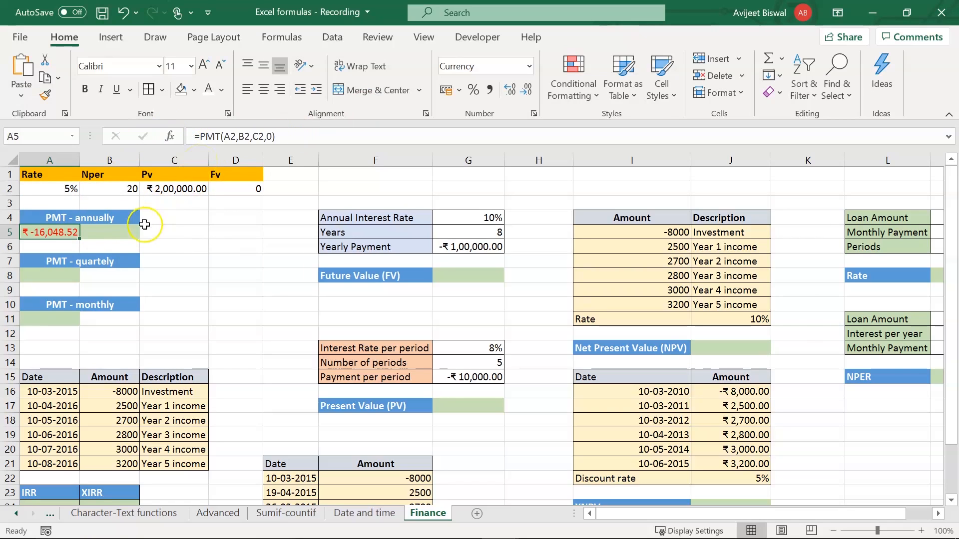
- Paste the copied formula into B5 and negate the present value so it reads =PMT(A2,B2,-C2,0)
left_click(119, 239)
type("=")
key("ctrl+v")
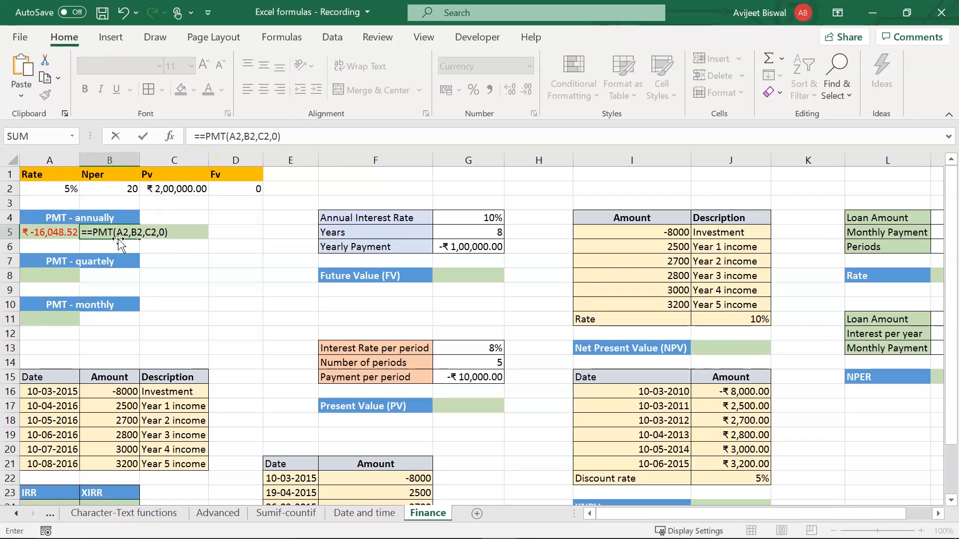
left_click(201, 136)
key("BackSpace")
left_click(252, 136)
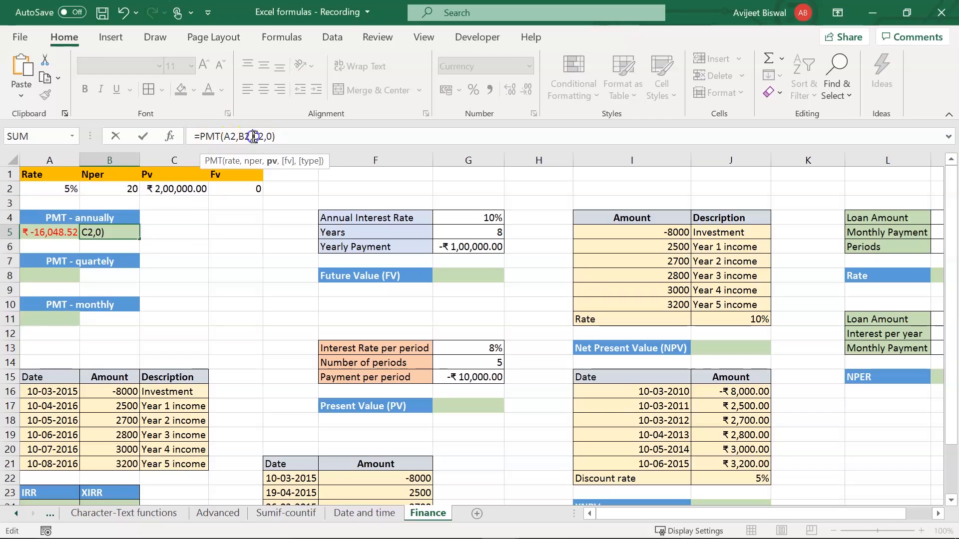
type("-")
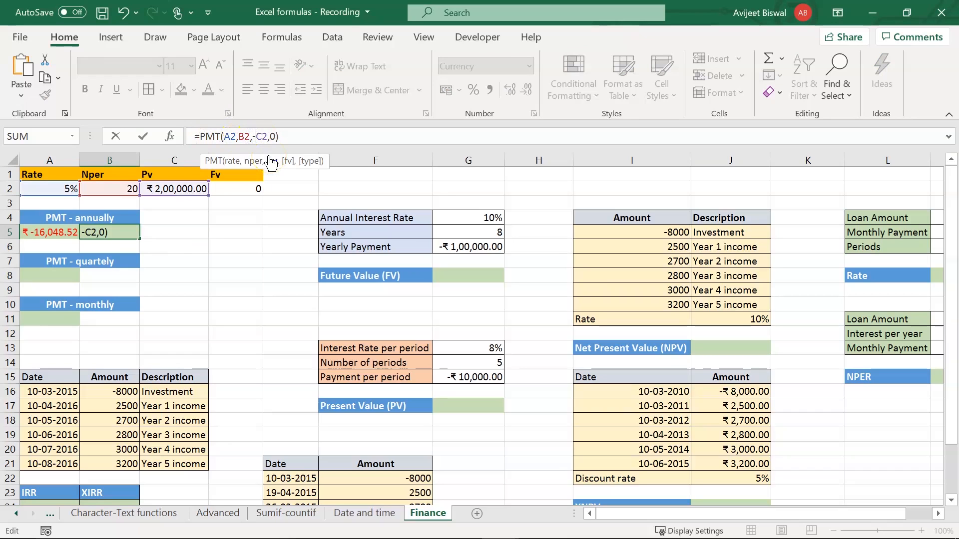
key("Return")
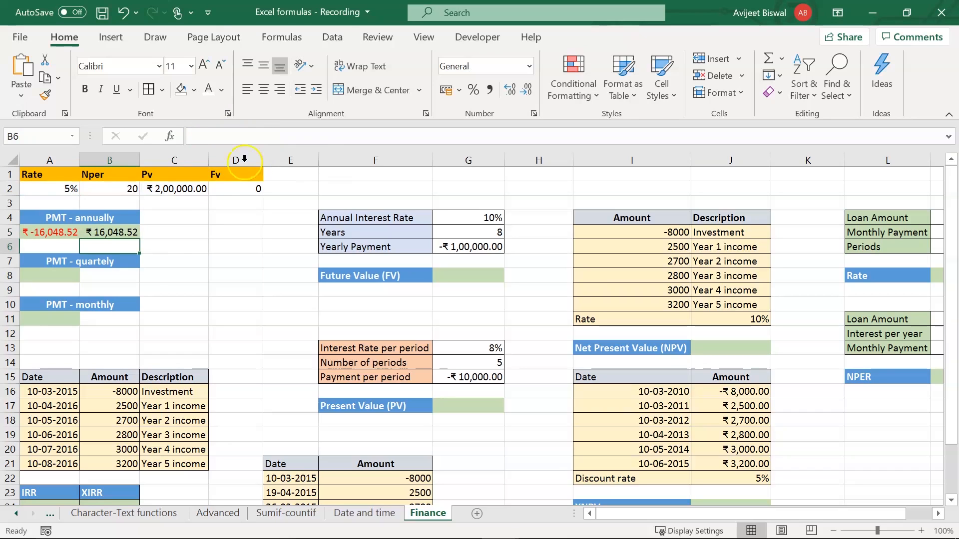
left_click(108, 232)
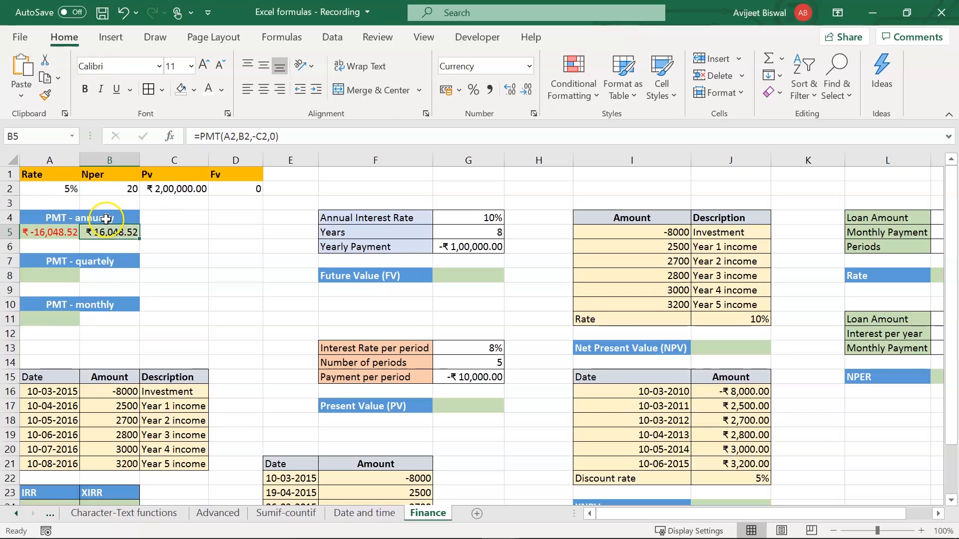
- Enter =PMT(A2/4, B2*4,-C2,0,0) in A8 to calculate the quarterly payment
left_click(58, 277)
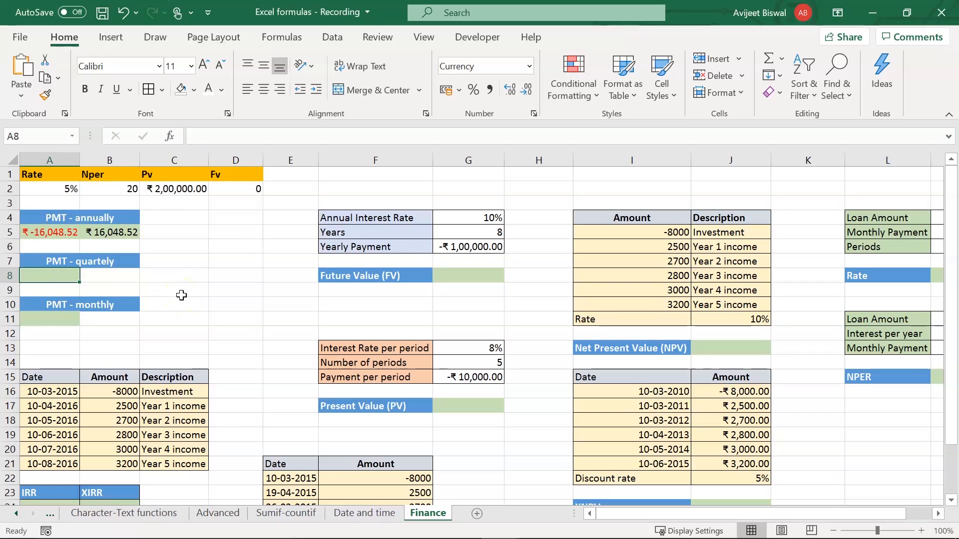
type("=")
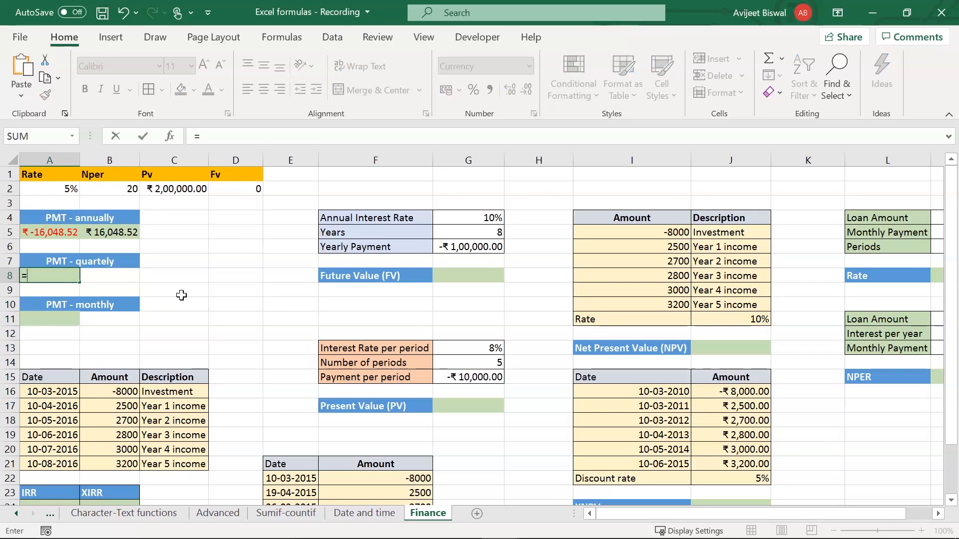
type("pmt")
key("Tab")
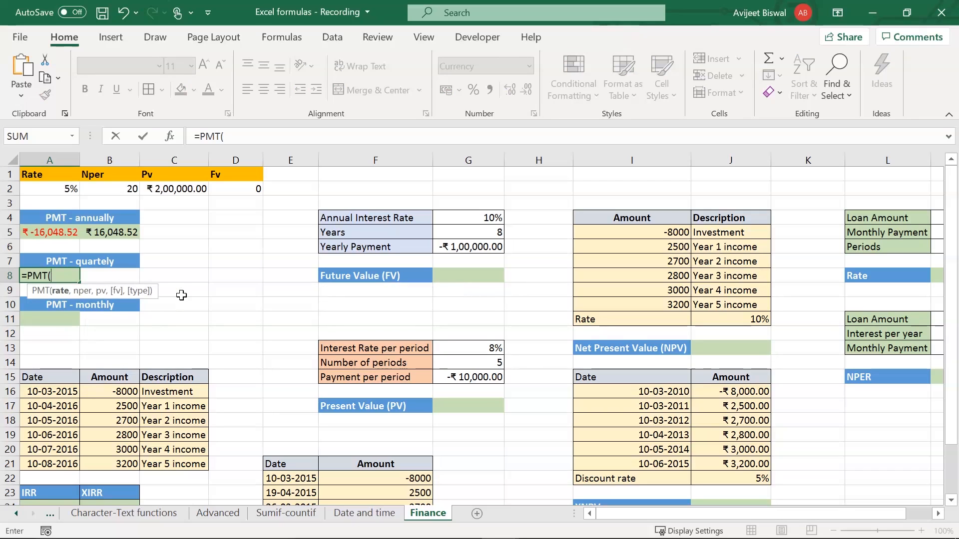
left_click(58, 188)
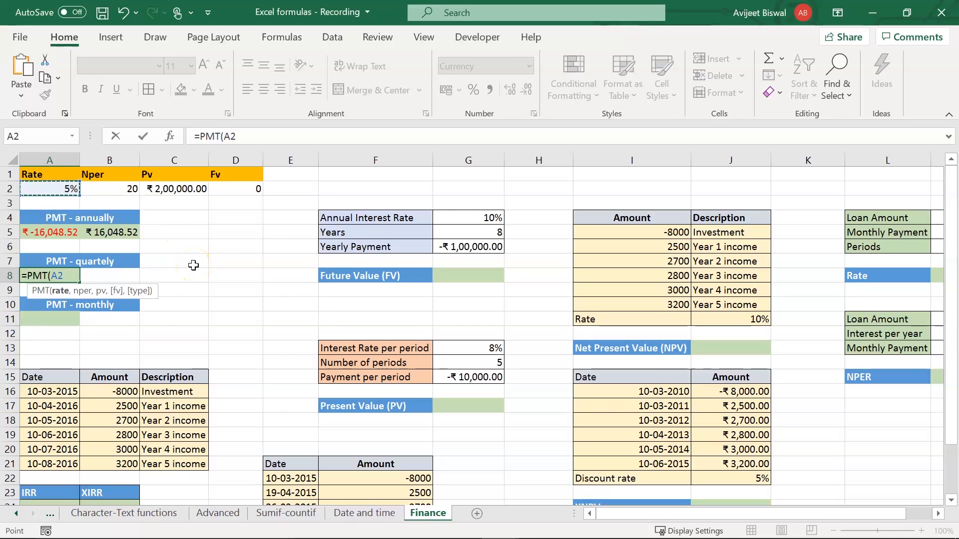
type("/4,")
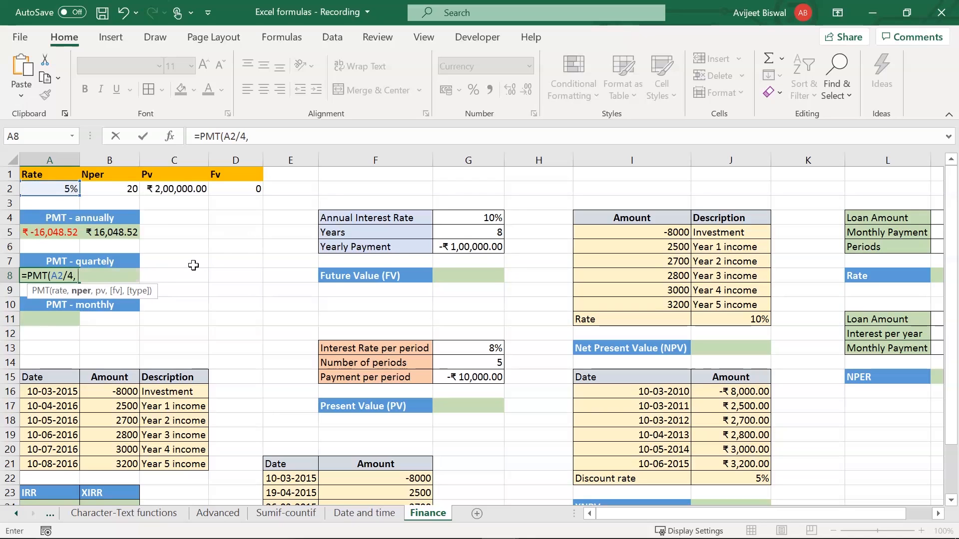
left_click(100, 189)
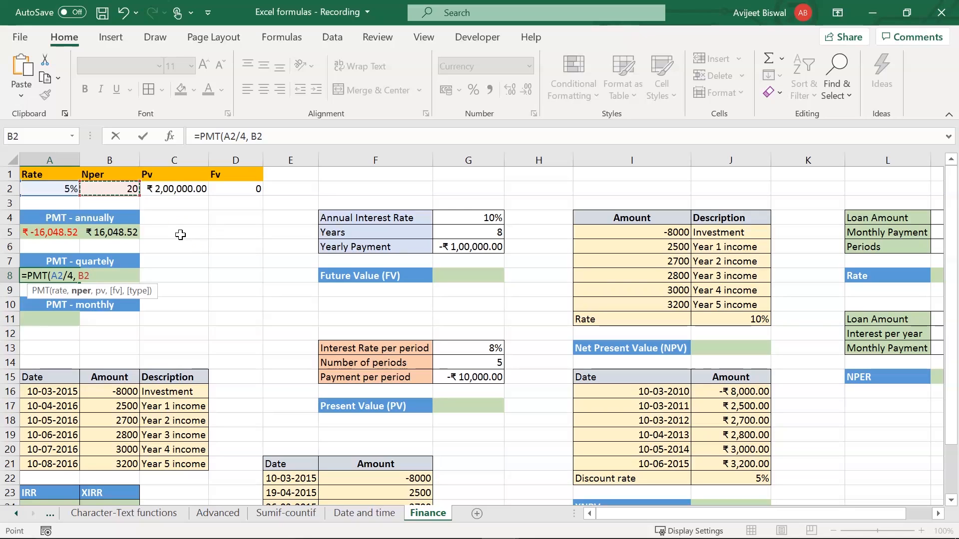
type("*4,")
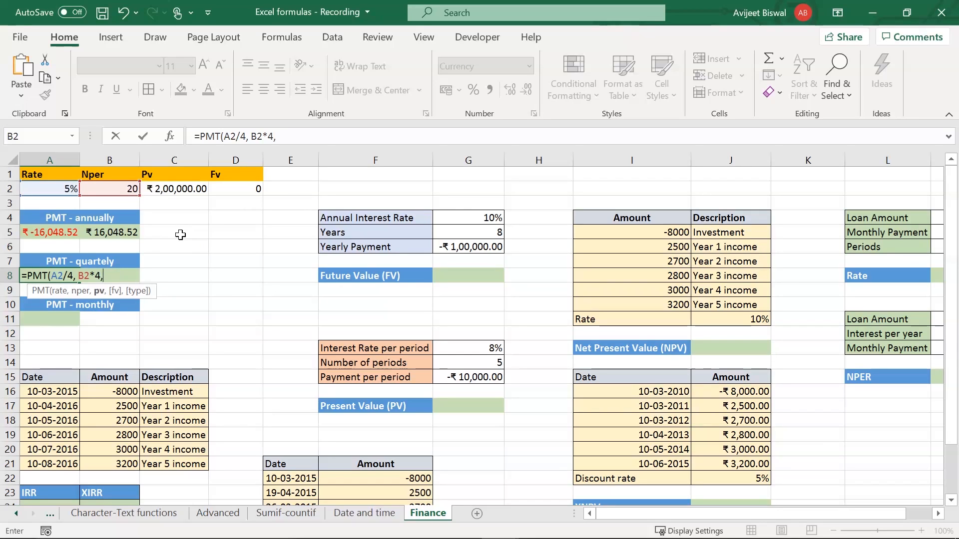
type("-")
left_click(156, 188)
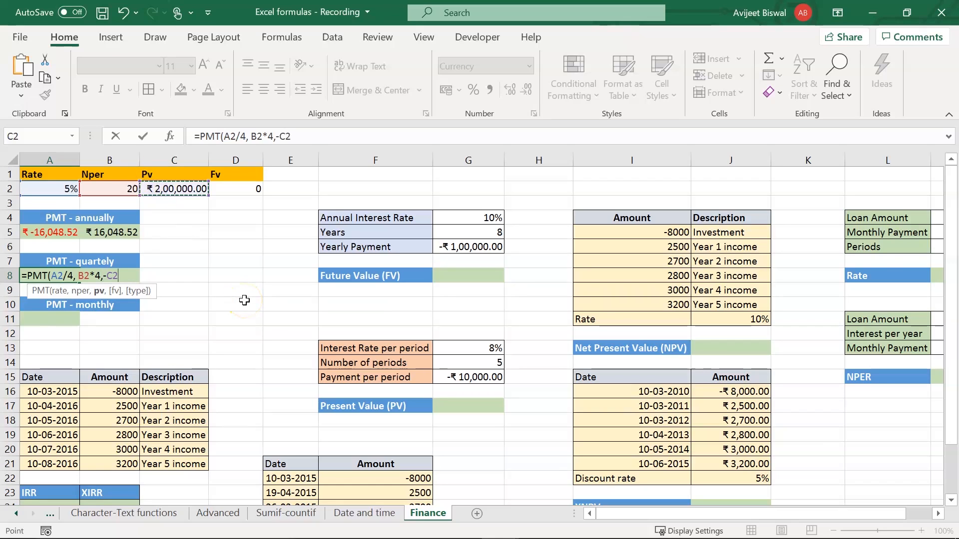
type(",")
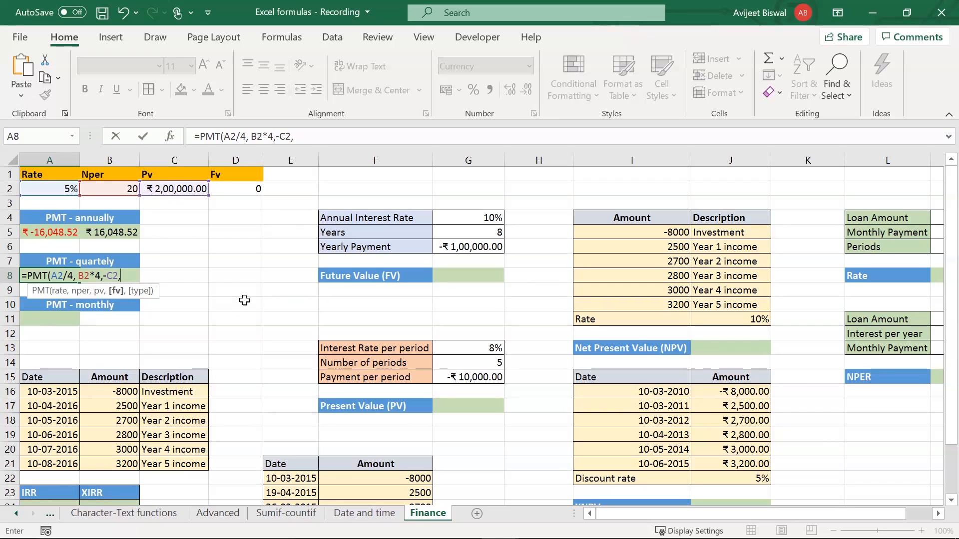
type("0,0)")
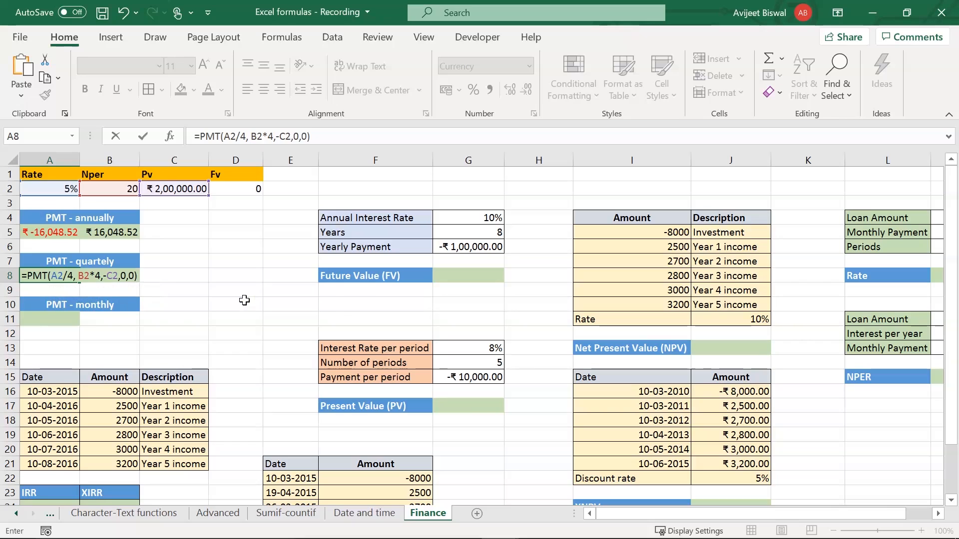
key("Return")
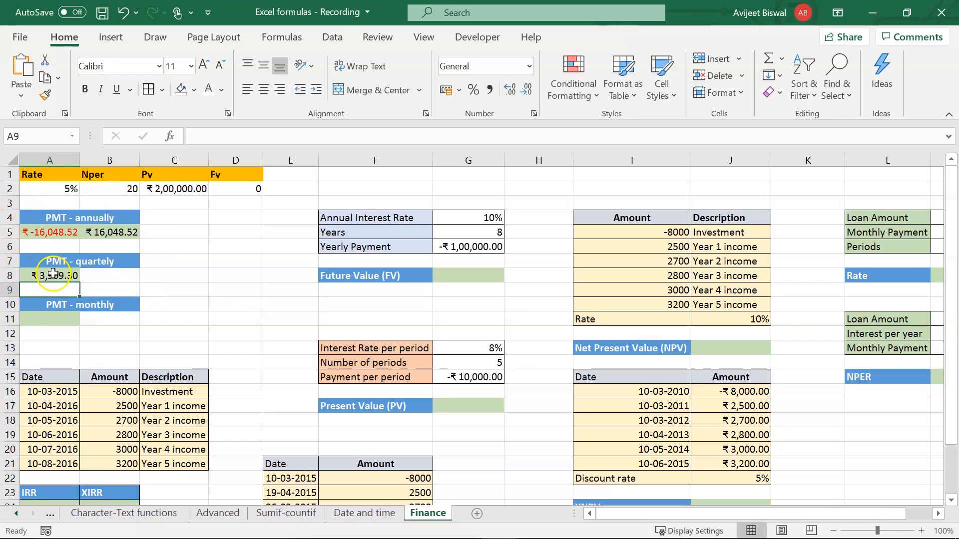
- Copy the quarterly PMT formula text from A8 into A11 under PMT - monthly
key("Down")
key("Down")
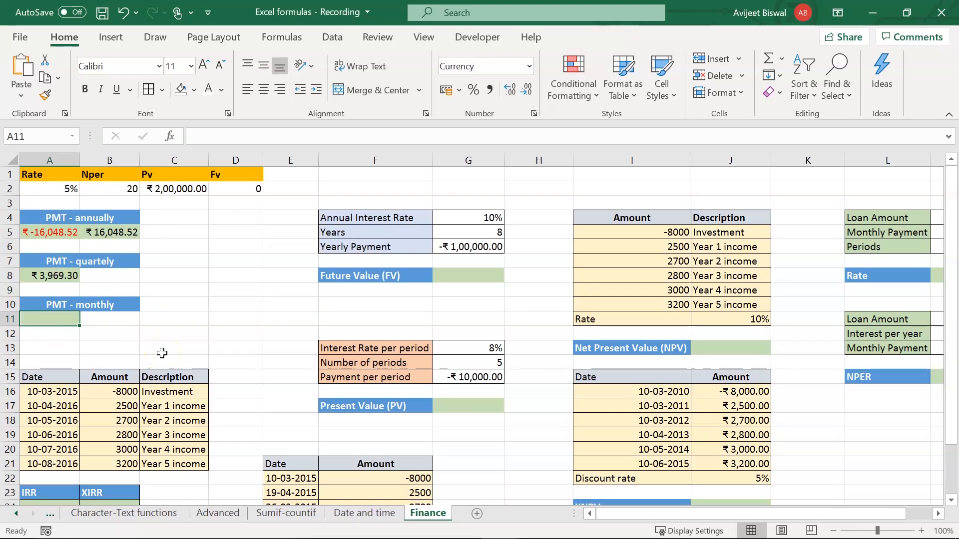
left_click(50, 276)
left_click_drag(310, 137, 136, 139)
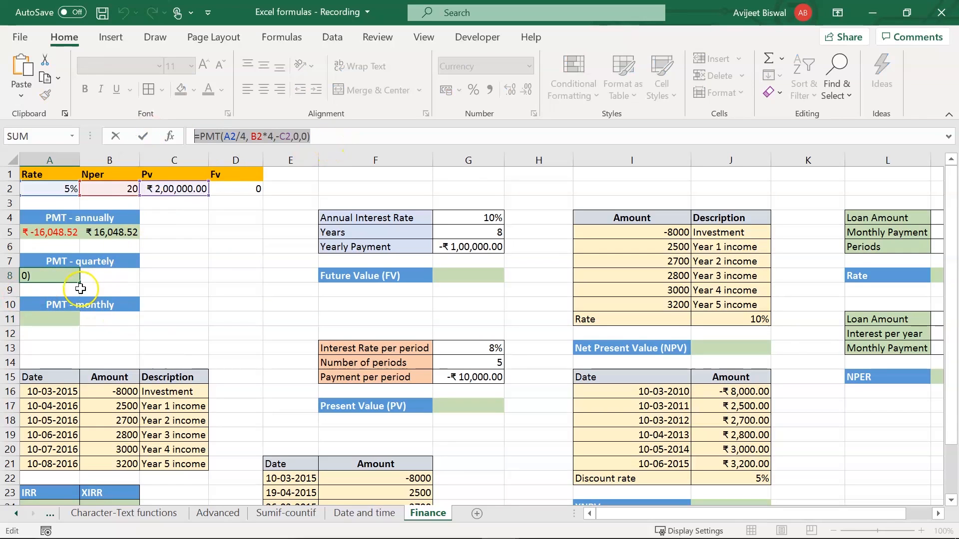
left_click(52, 318)
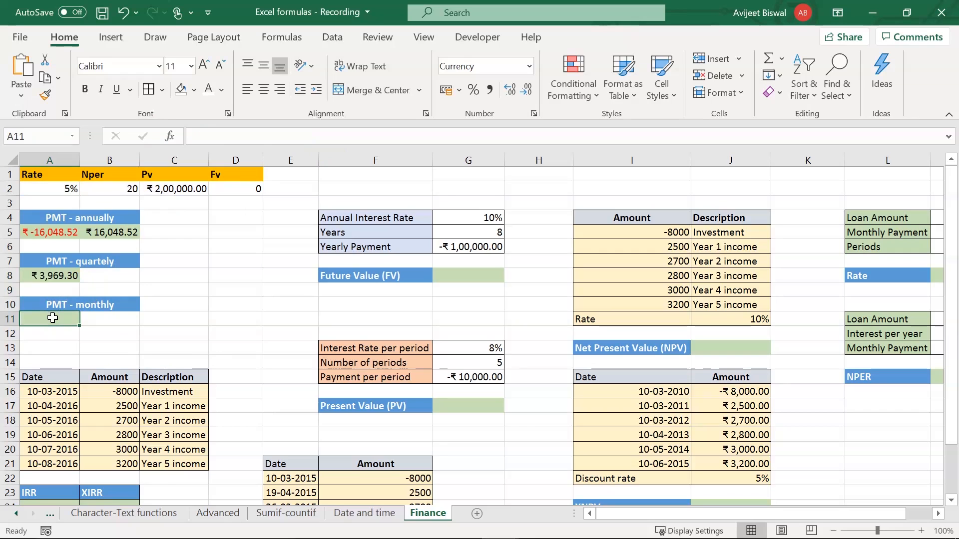
key("ctrl+v")
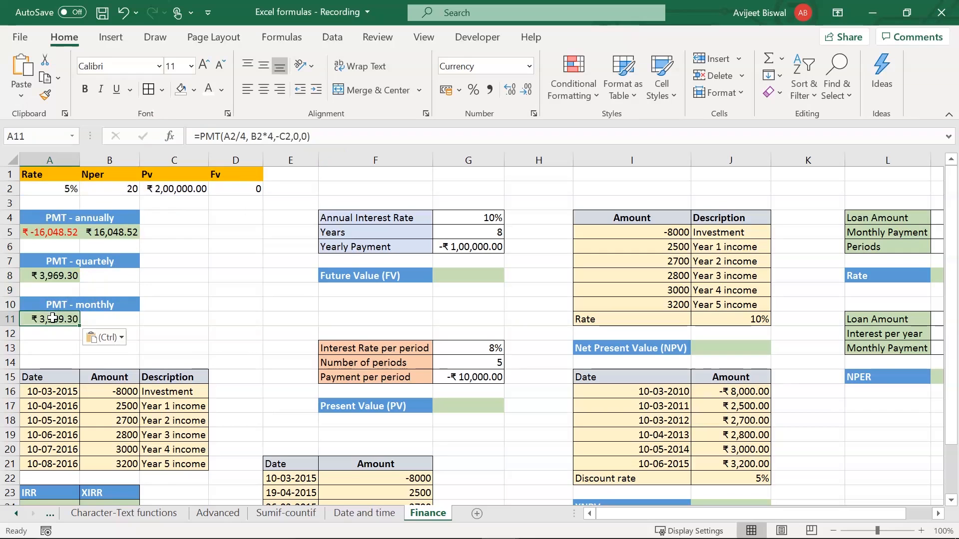
- Adapt the A11 formula to monthly payments by replacing both 4s with 12, giving =PMT(A2/12, B2*12,-C2,0,0)
left_click(247, 136)
key("BackSpace")
type("12")
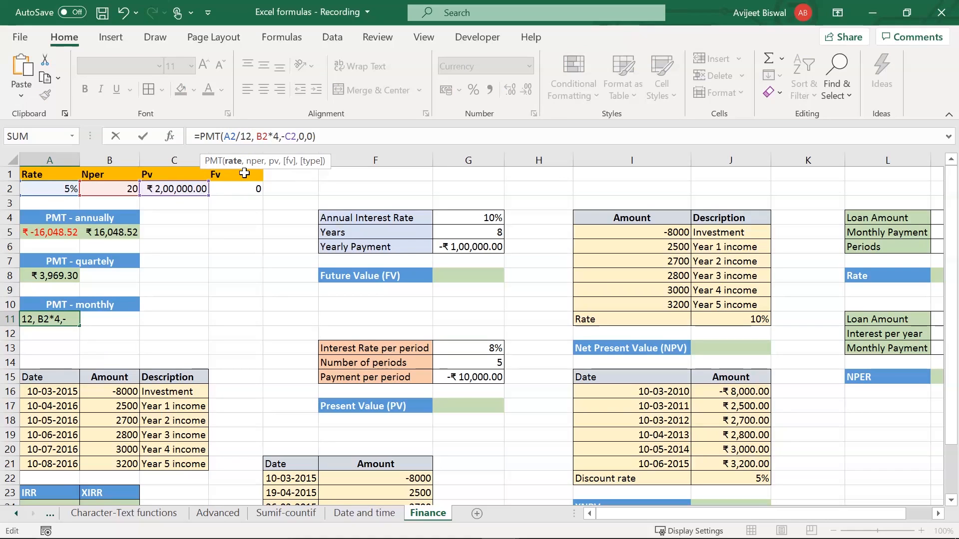
key("Right")
key("Right")
key("BackSpace")
type("12")
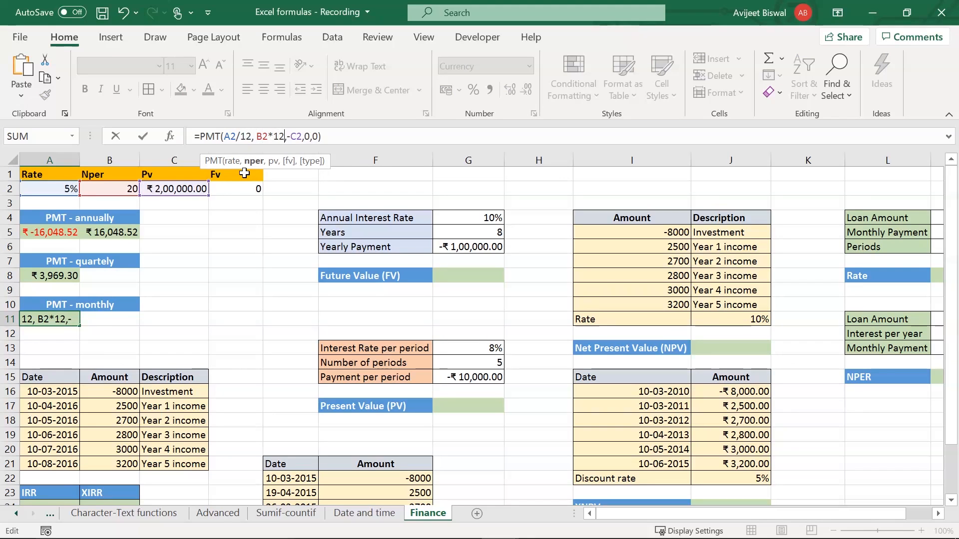
key("Return")
left_click(70, 314)
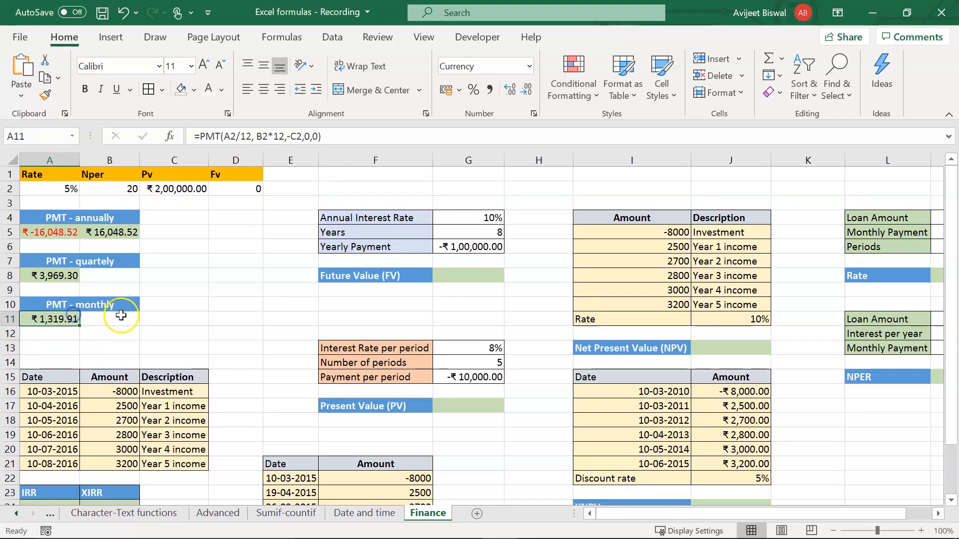
- Look at the IRR and XIRR section and the Amount column of the cash flow table above it
key("Down")
key("Down")
key("Down")
key("Down")
key("Down")
key("Down")
key("Down")
key("Down")
key("Down")
key("Right")
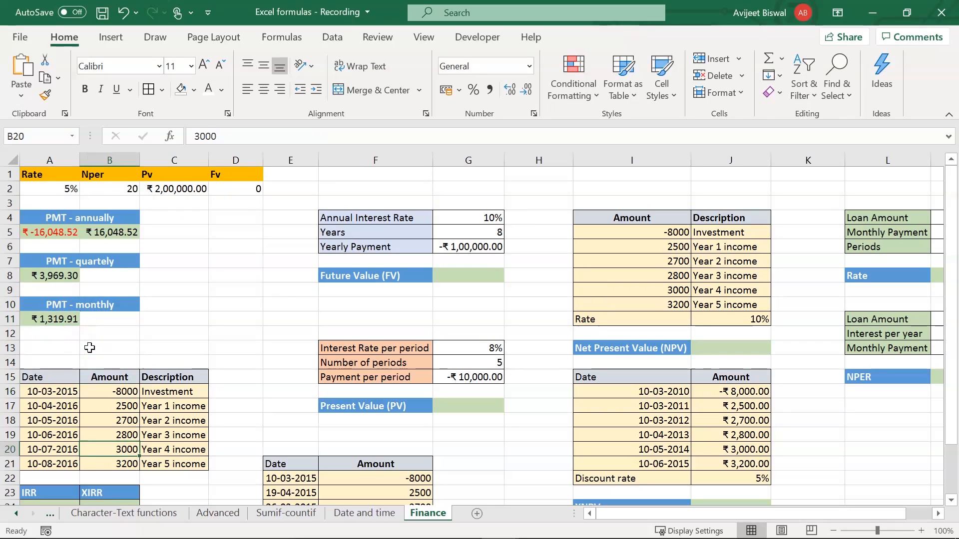
key("Down")
key("Down")
key("Down")
key("Down")
key("Down")
key("Down")
key("Down")
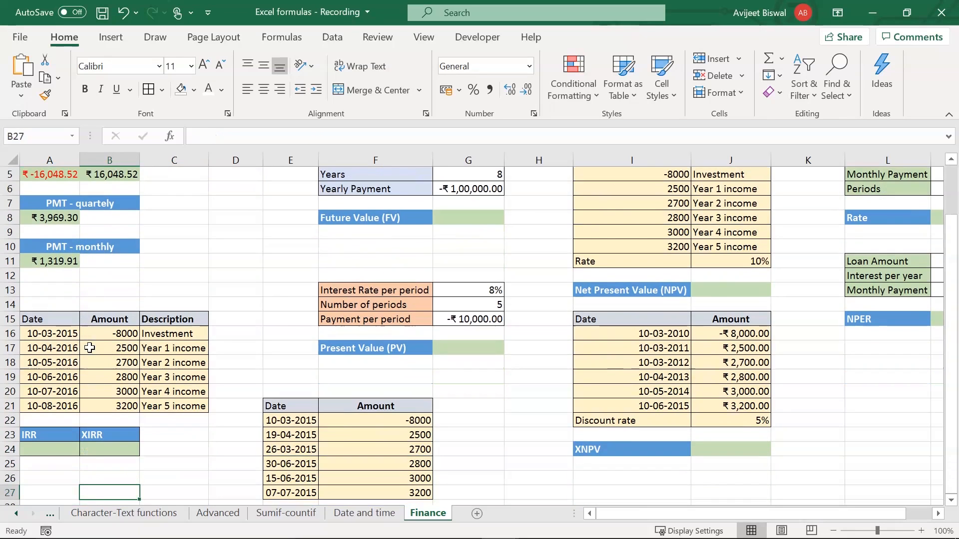
key("Up")
key("Up")
key("Up")
key("Up")
key("Left")
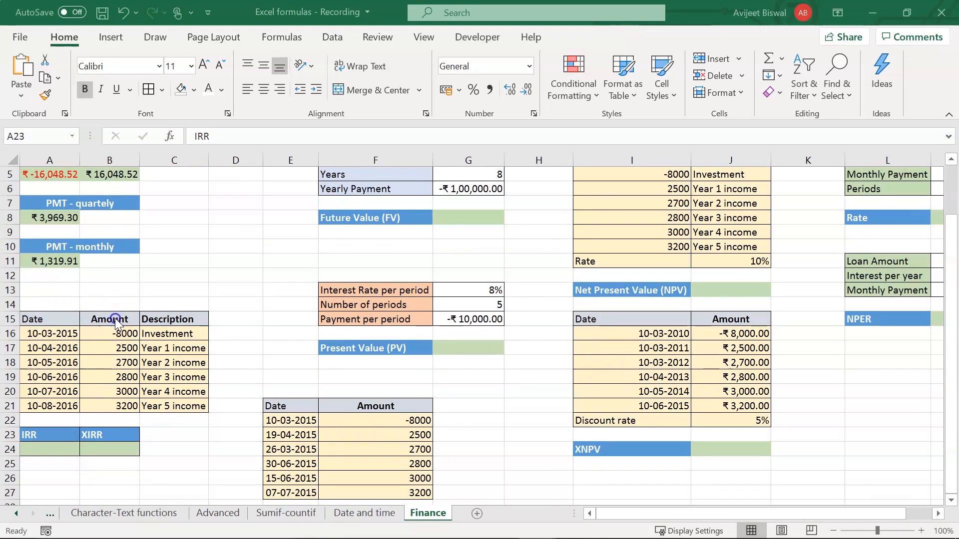
left_click_drag(117, 316, 115, 407)
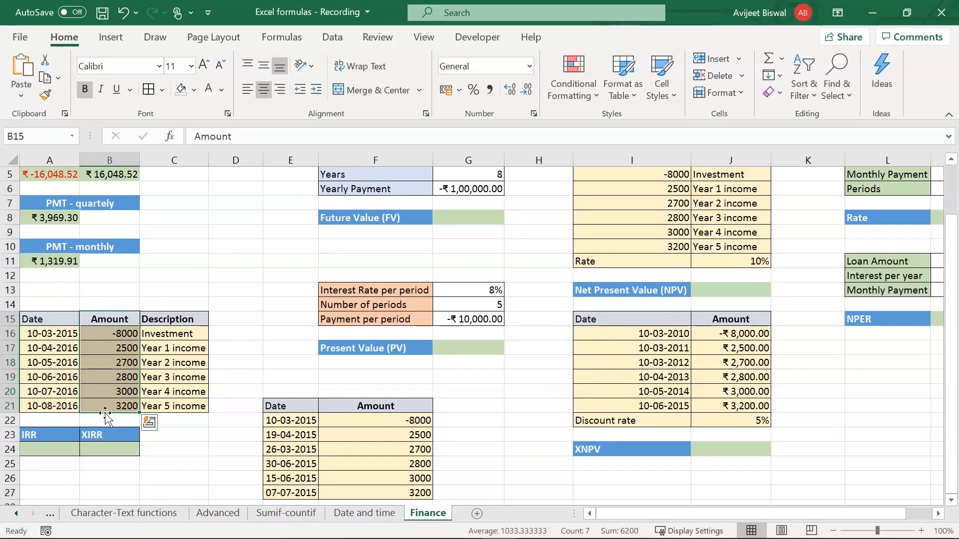
- Enter =IRR(B16:B21) in A24 to calculate the internal rate of return of the cash flows
left_click(64, 449)
left_click(93, 454)
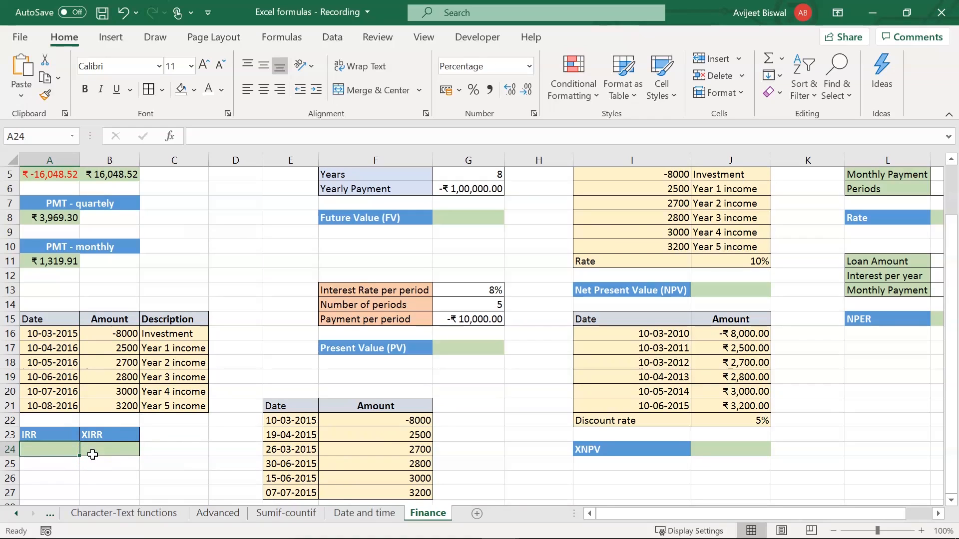
type("=")
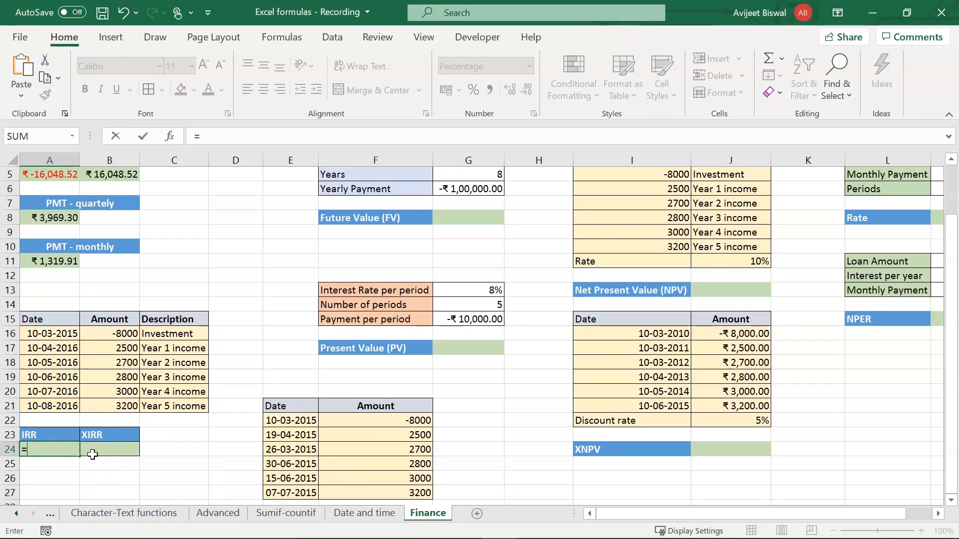
type("irr")
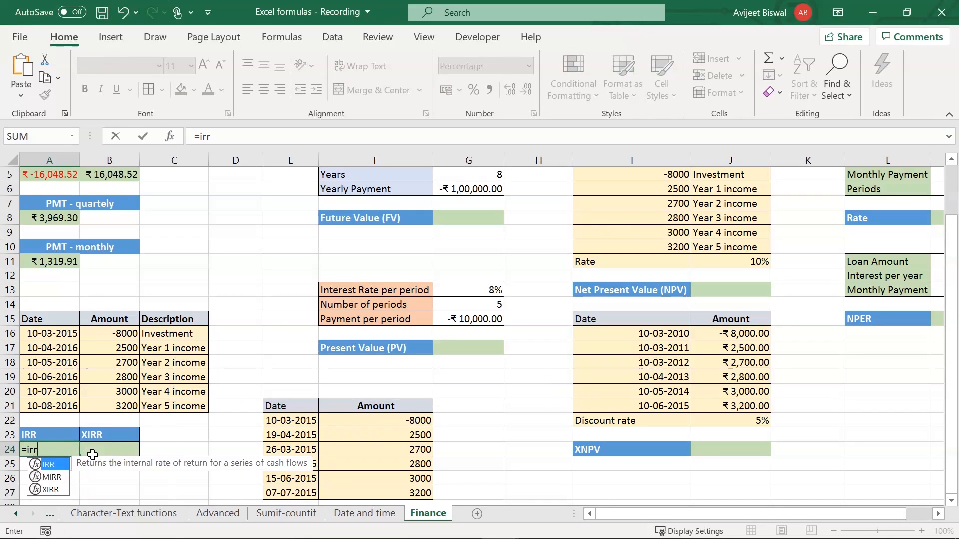
key("Tab")
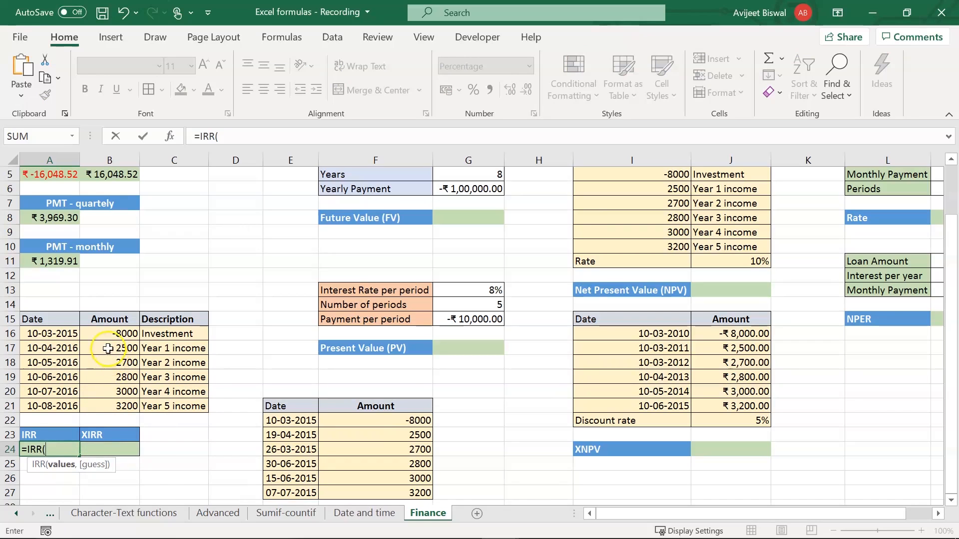
left_click_drag(113, 331, 108, 401)
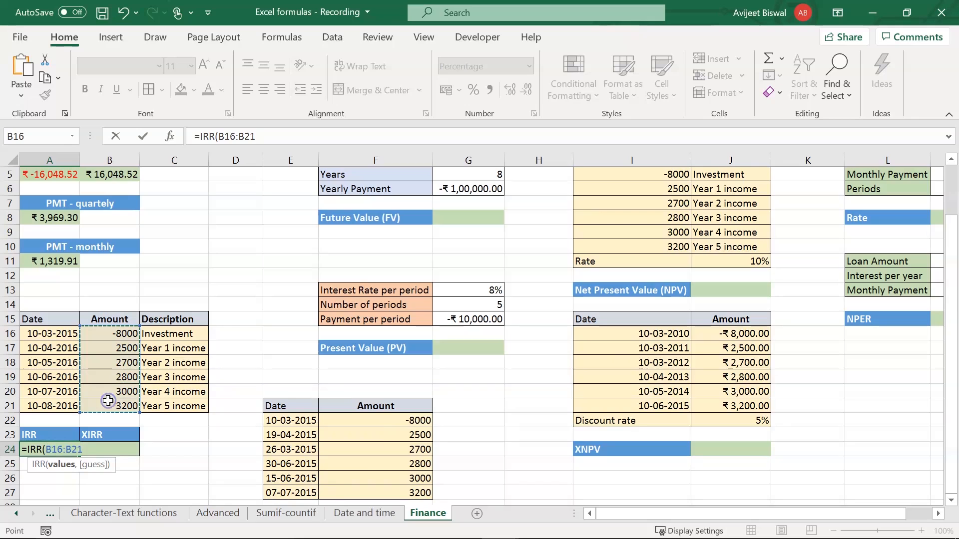
type(")")
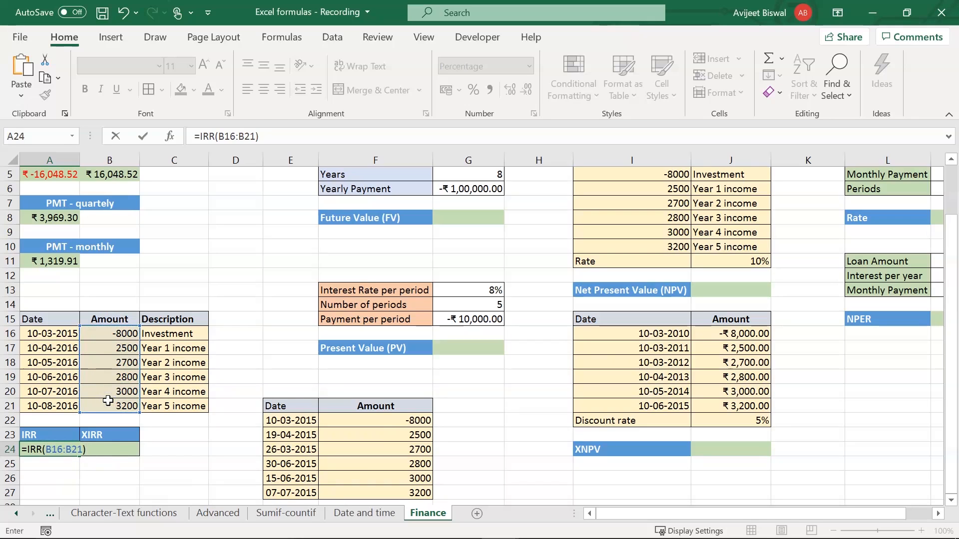
key("Return")
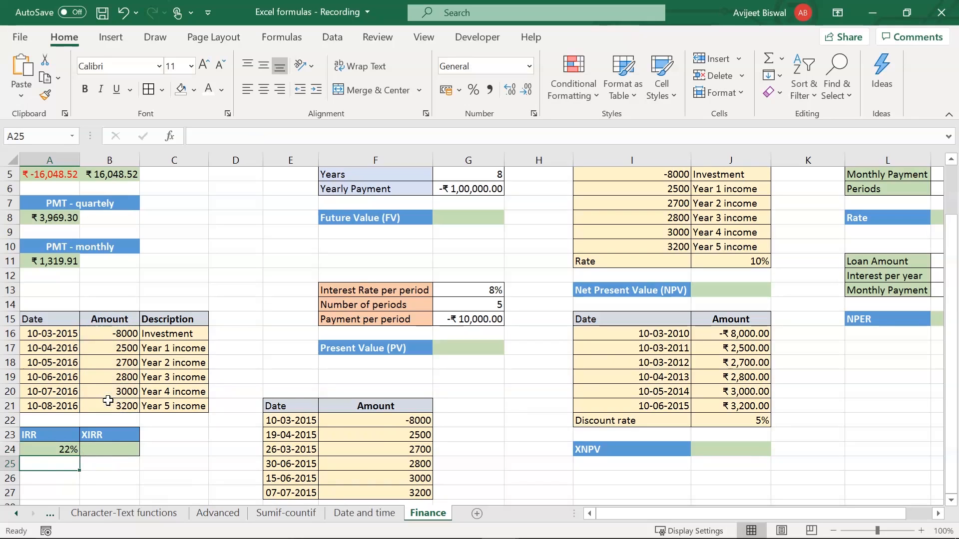
left_click(56, 450)
- Enter =XIRR(F22:F27,E22:E27) in B24 to calculate the return for the irregularly dated cash flows
left_click(113, 449)
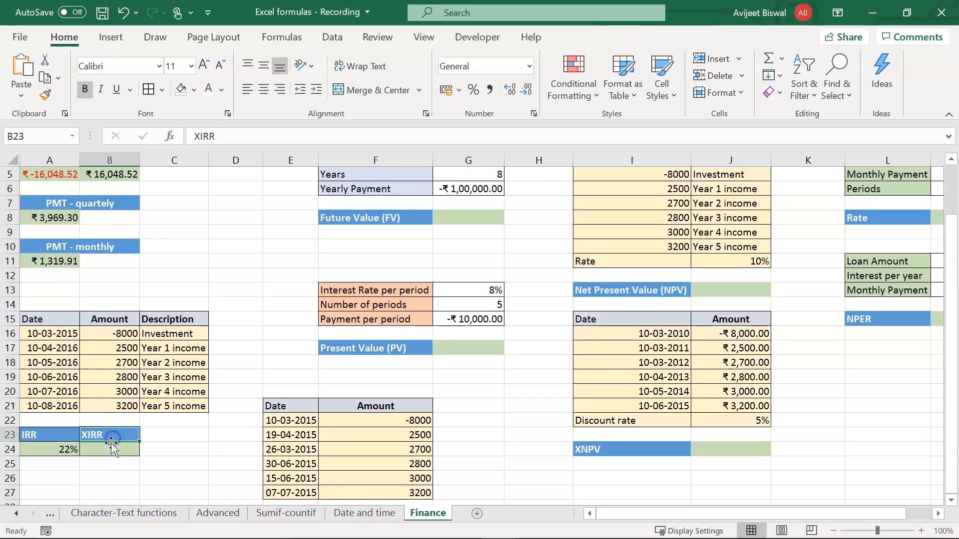
left_click_drag(282, 411, 319, 488)
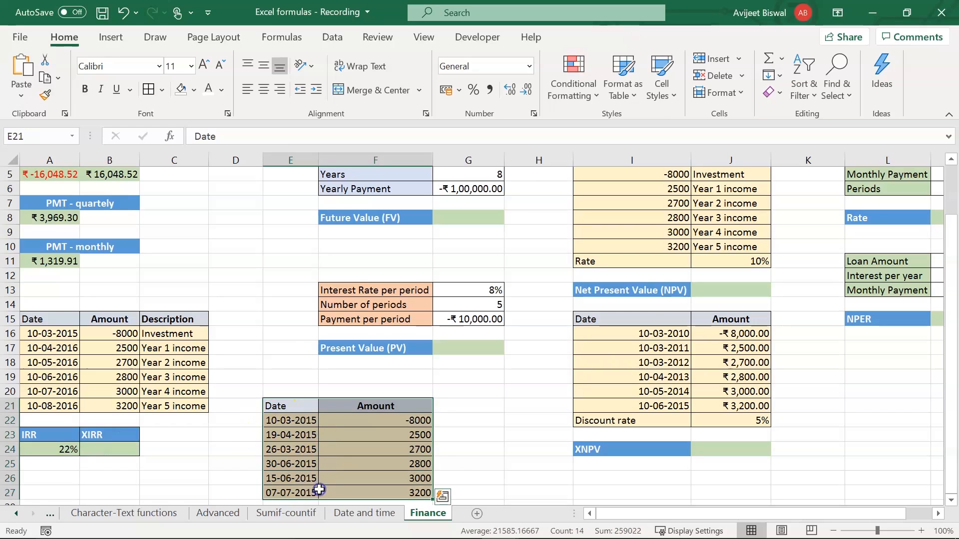
left_click(302, 421)
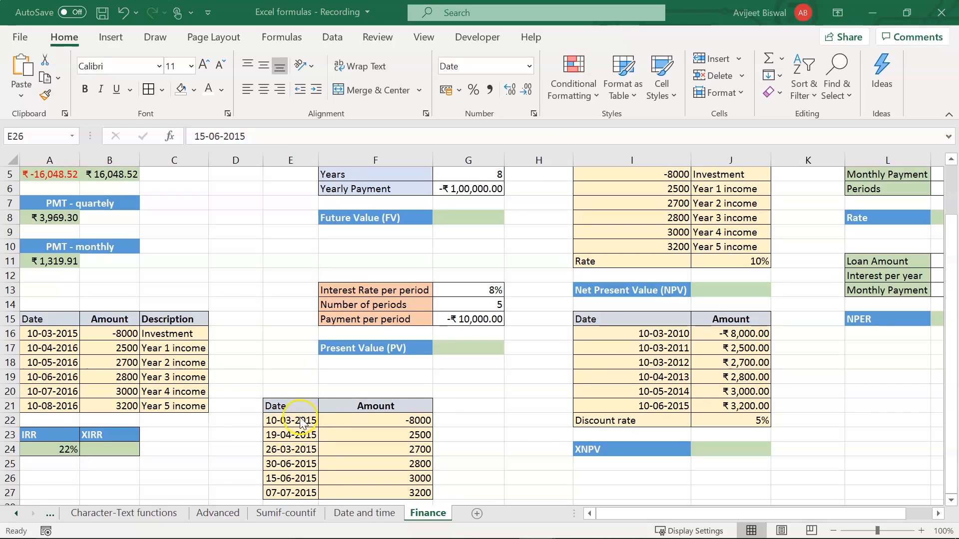
left_click_drag(302, 419, 296, 490)
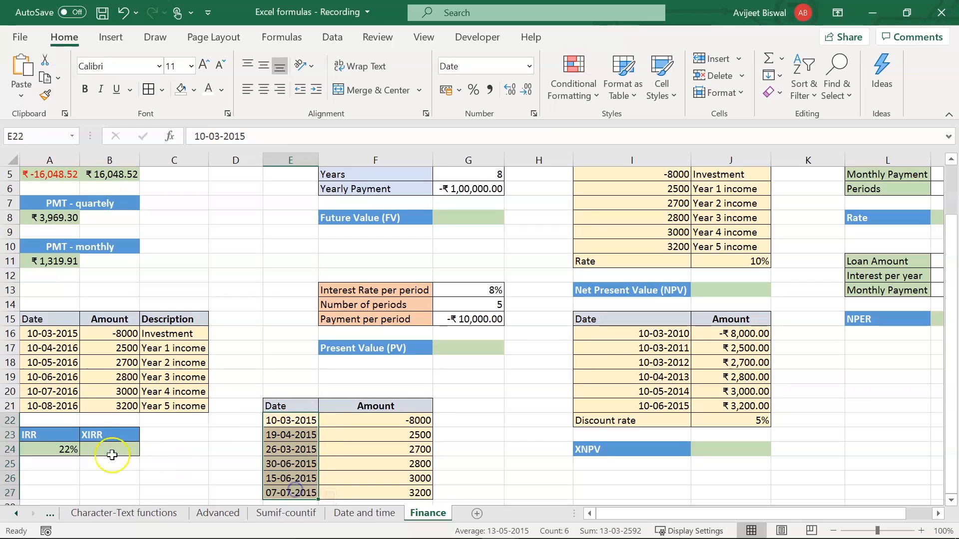
left_click(108, 450)
type("=")
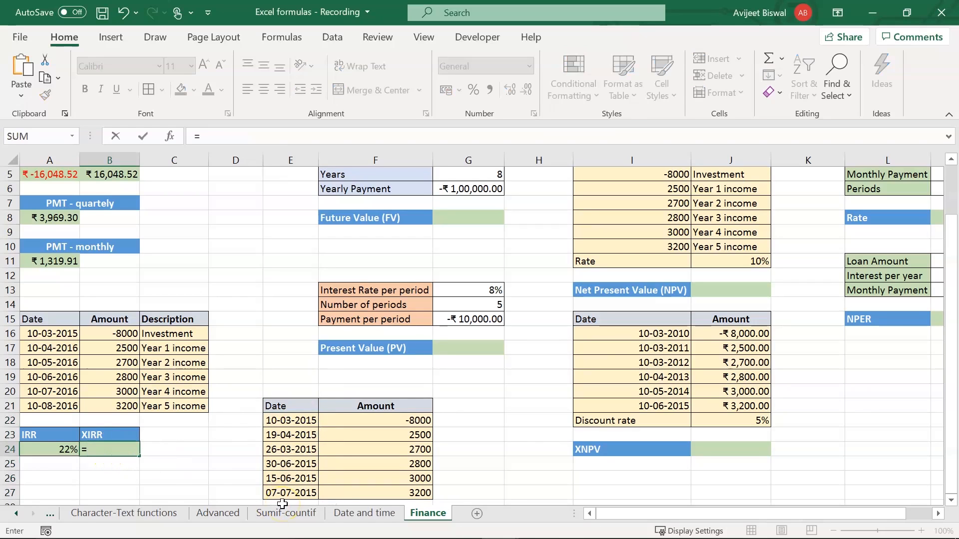
type("xirr")
key("Tab")
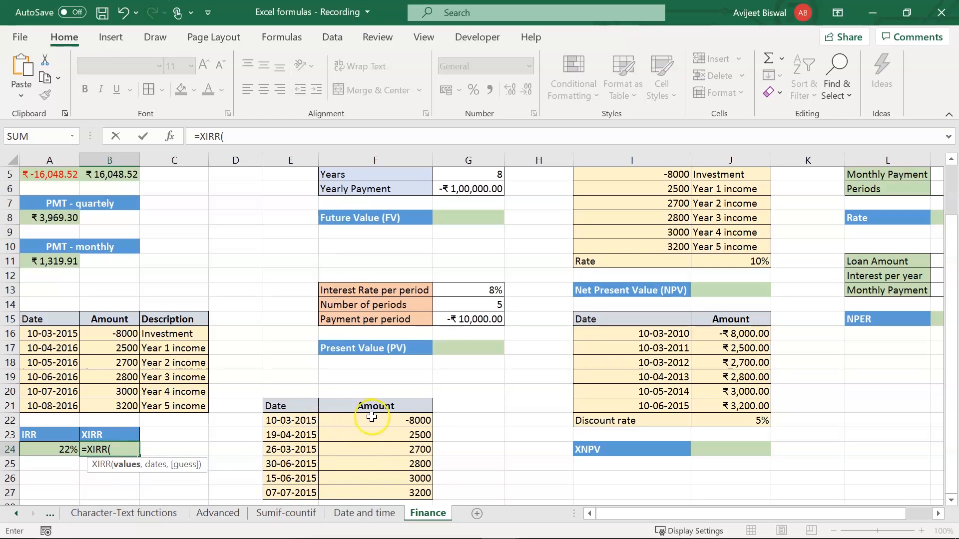
left_click_drag(371, 418, 369, 490)
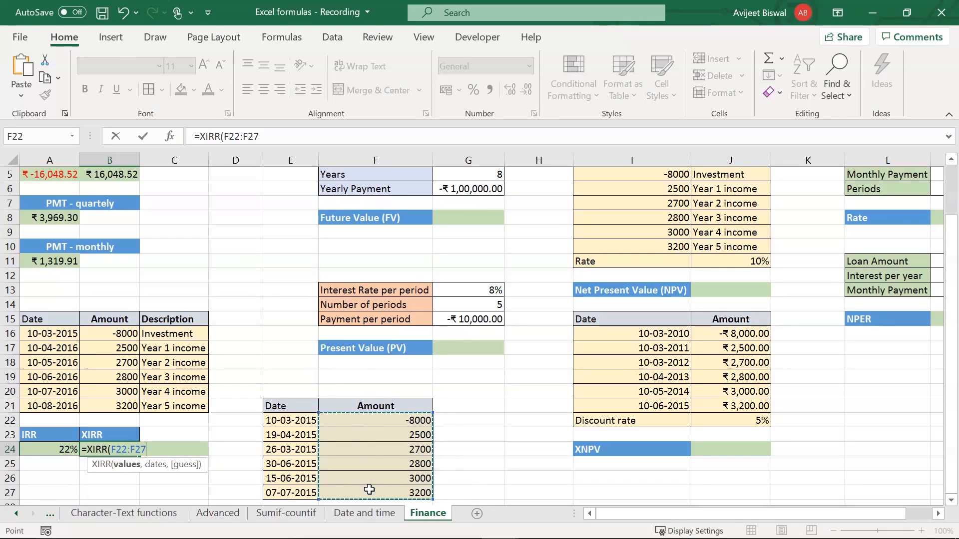
type(",")
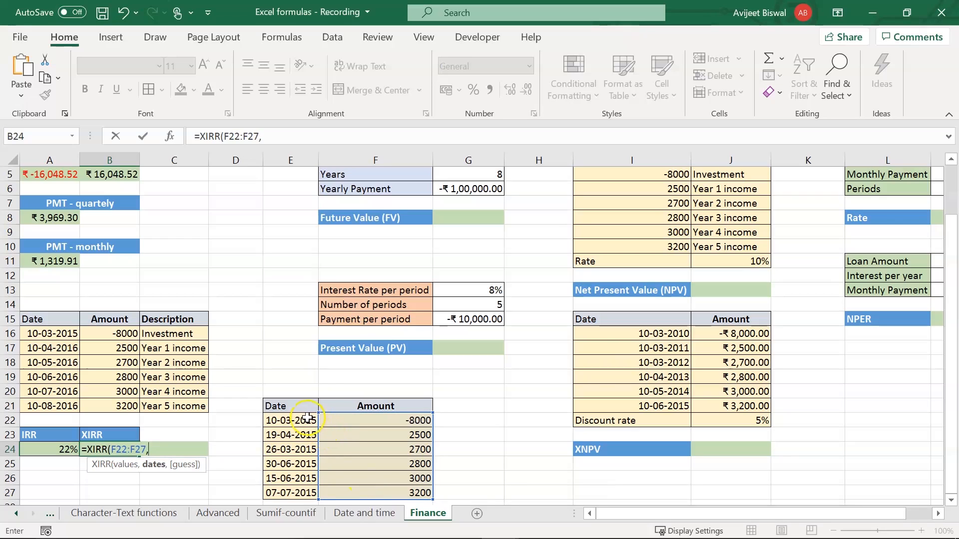
left_click_drag(306, 420, 293, 494)
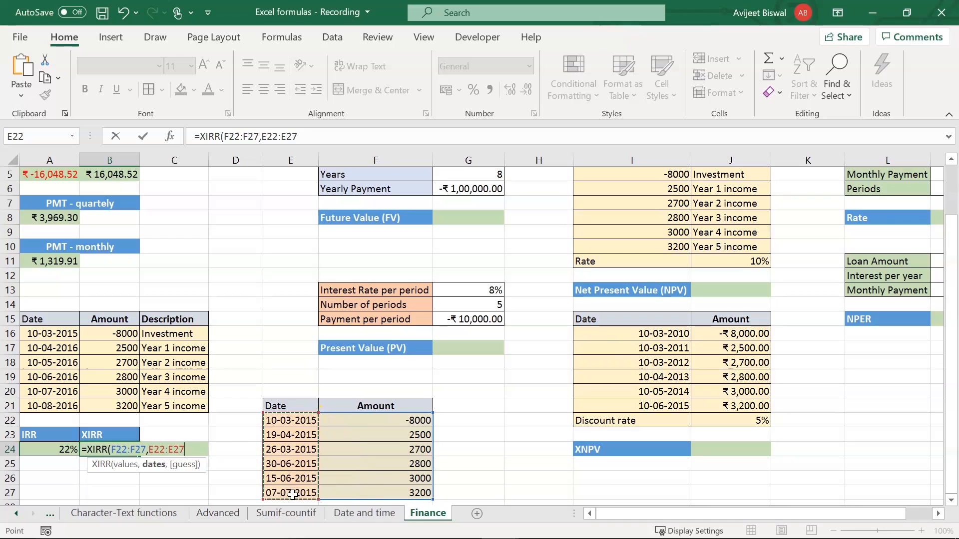
type(")")
key("Return")
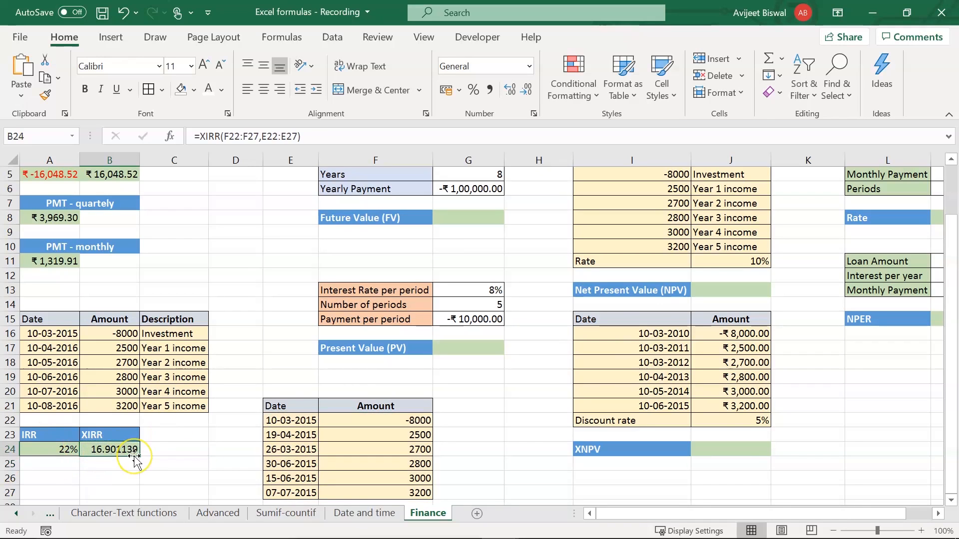
- Examine the annual interest rate, years and yearly payment inputs above the Future Value (FV) cell
left_click(372, 213)
key("Up")
key("Up")
key("Up")
key("Up")
key("Up")
key("Up")
key("Up")
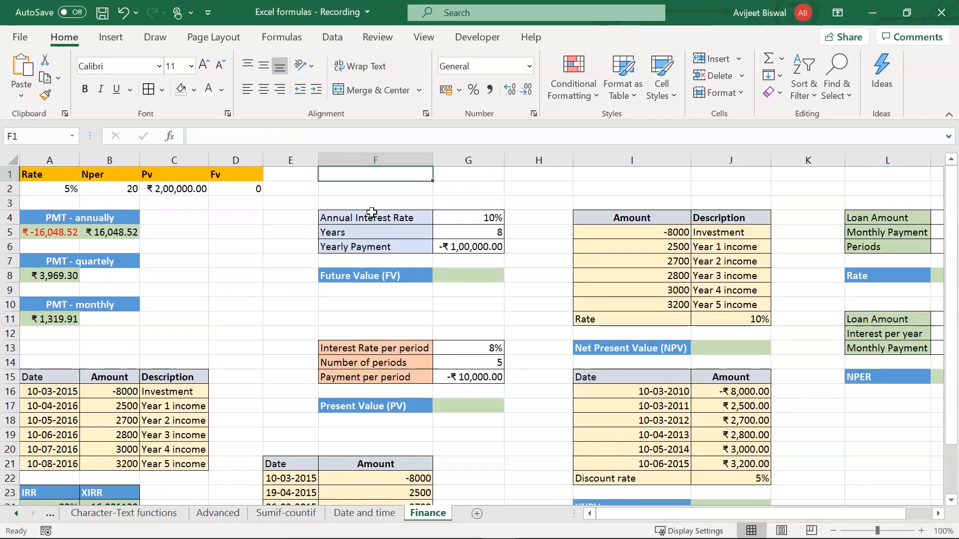
left_click(492, 275)
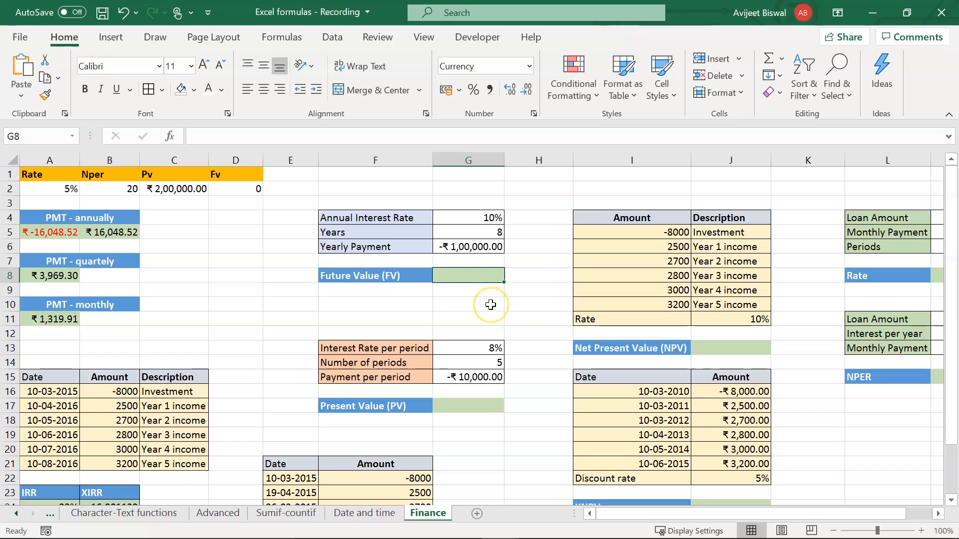
left_click_drag(398, 215, 451, 232)
left_click(439, 216)
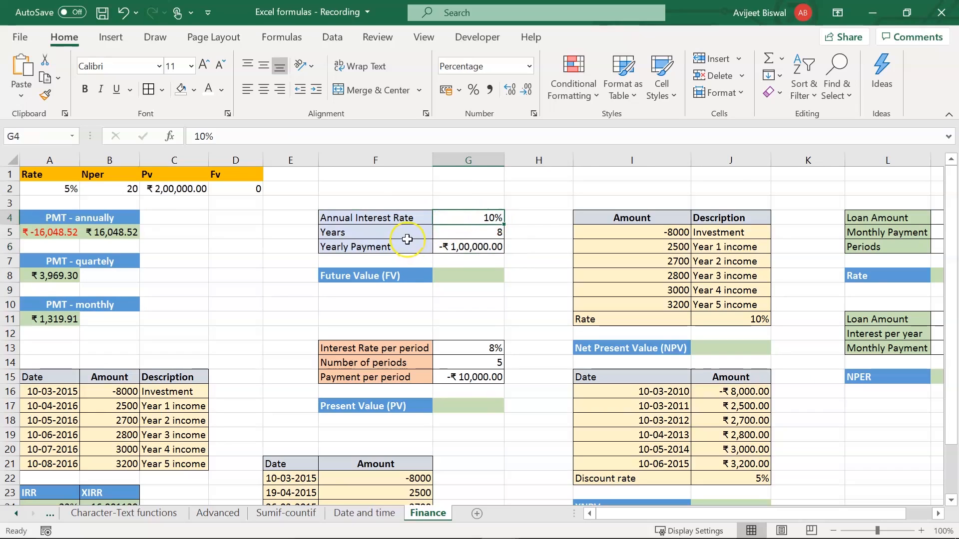
left_click(470, 231)
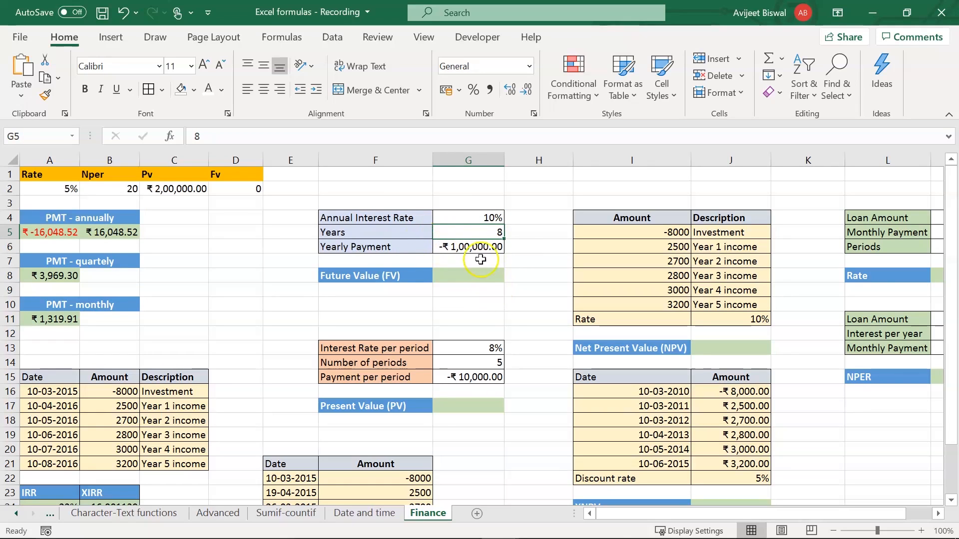
- Enter =FV(G4,G5,G6,0,0) in G8 to calculate the future value of the yearly payments
left_click(480, 276)
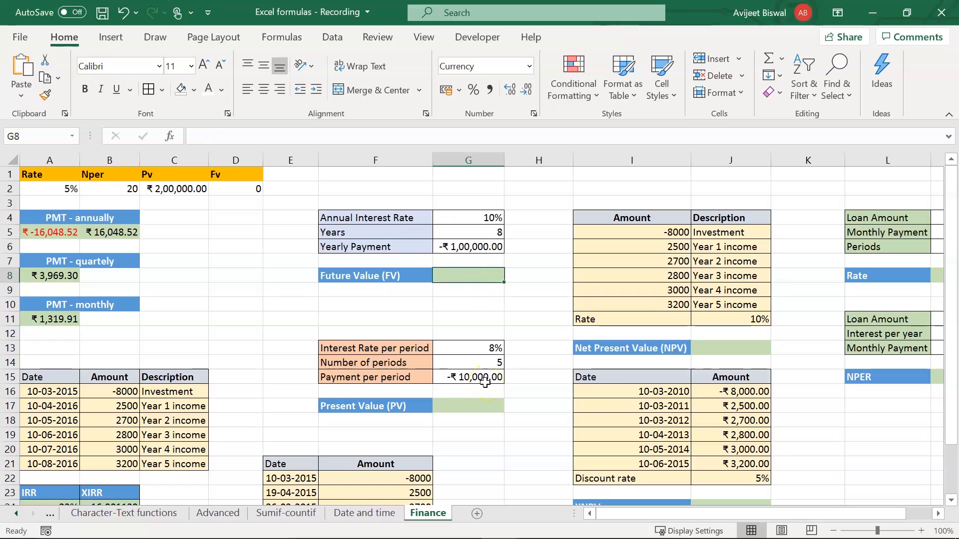
type("=fv")
key("Tab")
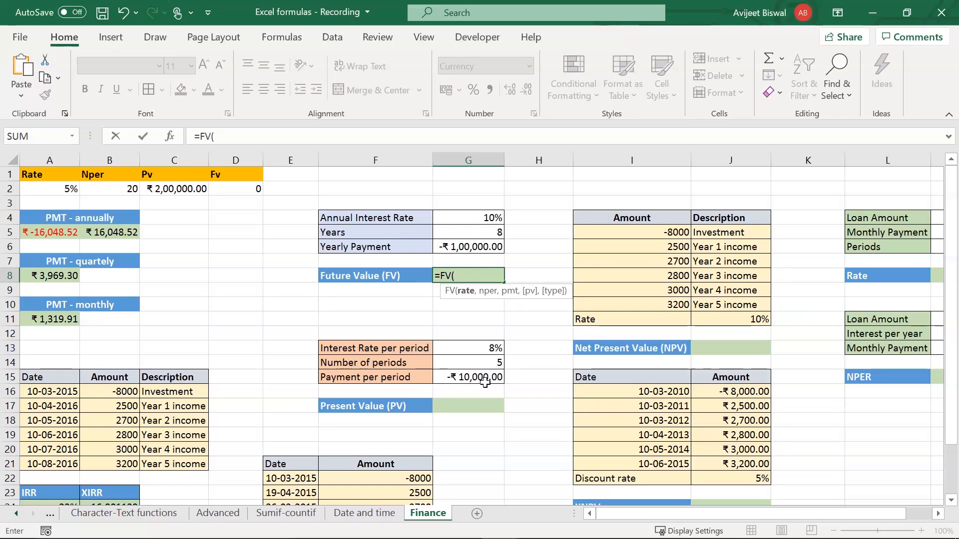
left_click(459, 218)
type(",")
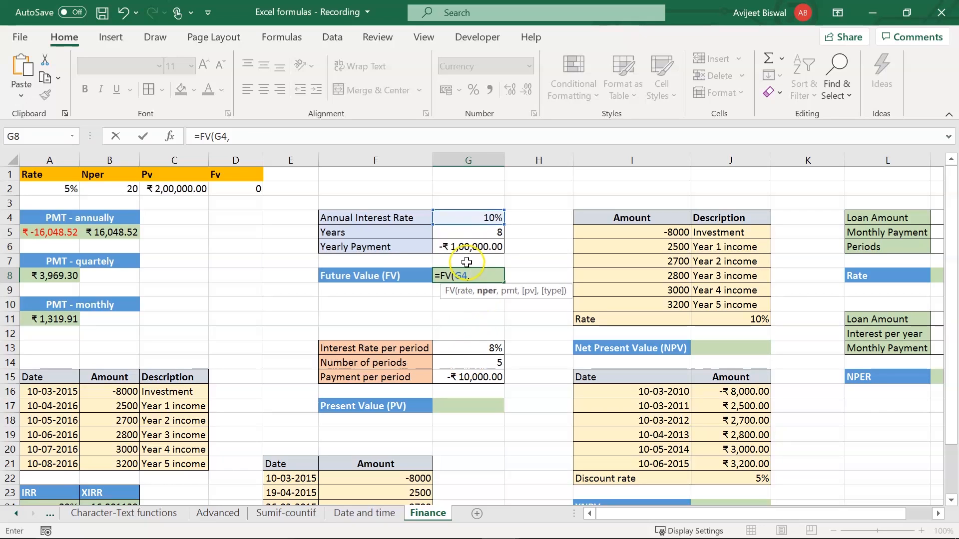
left_click(480, 233)
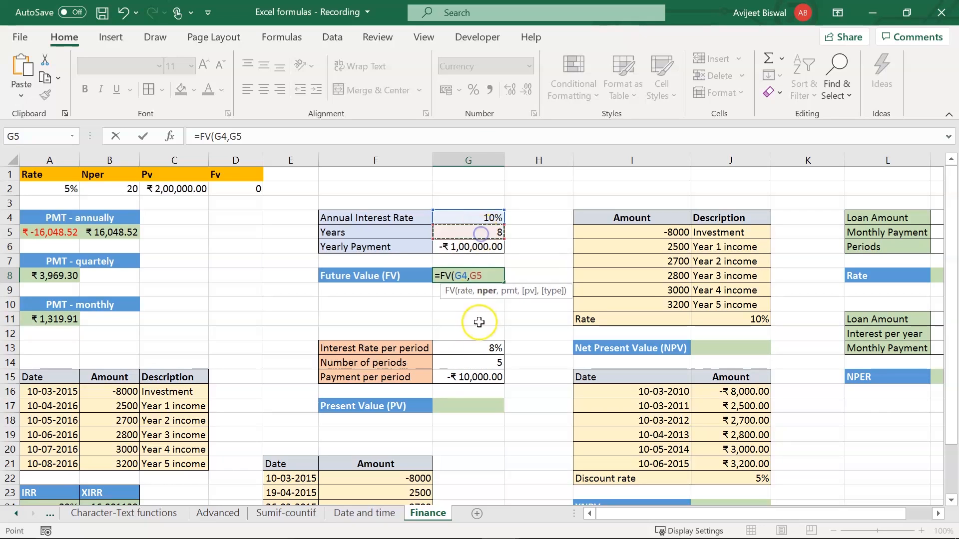
type(",")
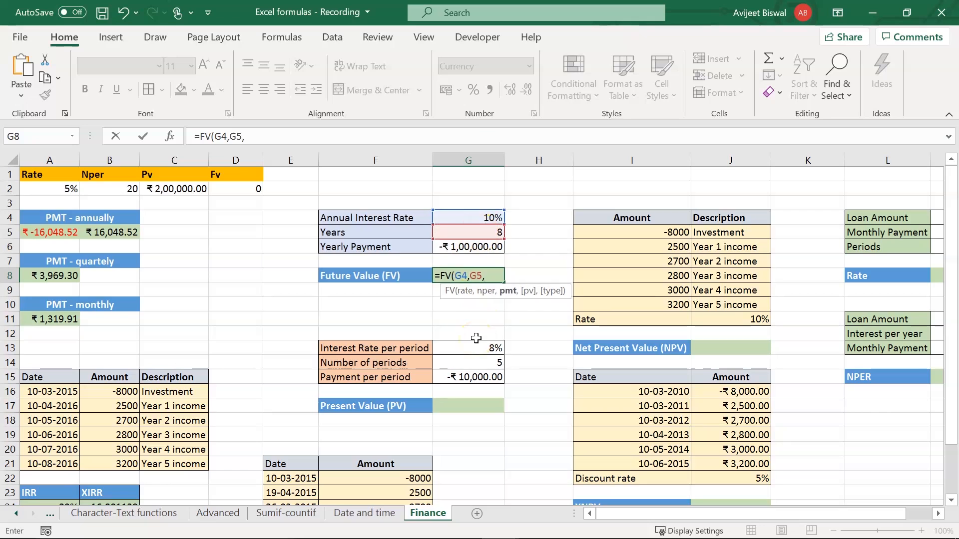
left_click(473, 248)
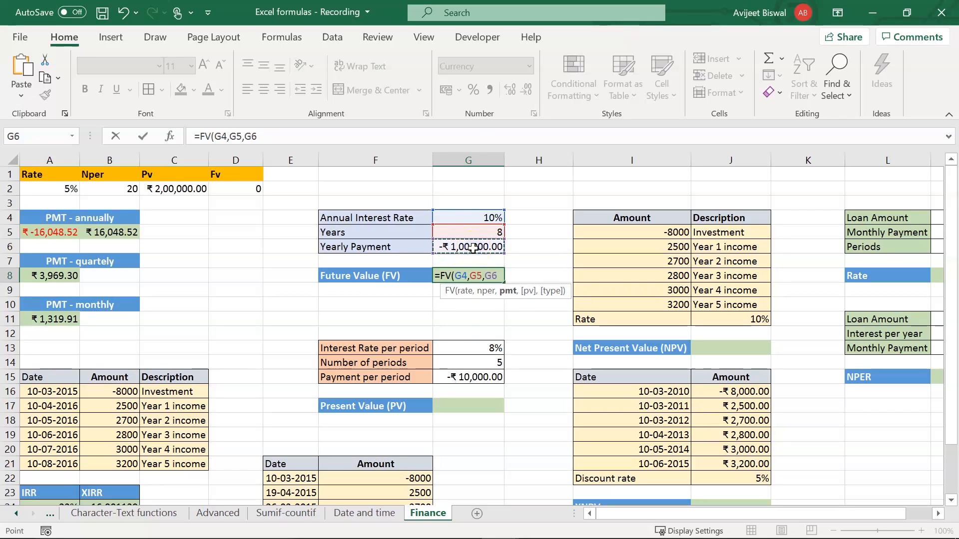
type(",")
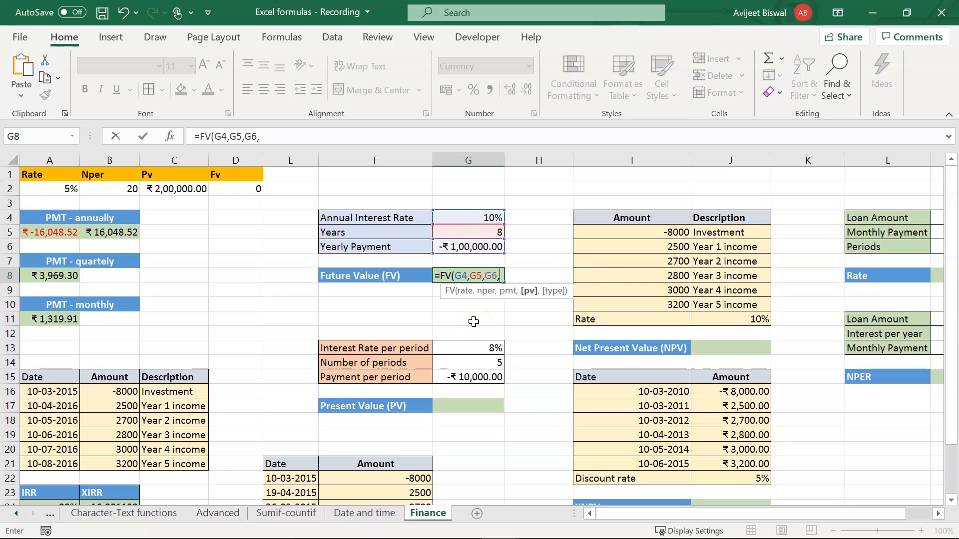
type("0,0")
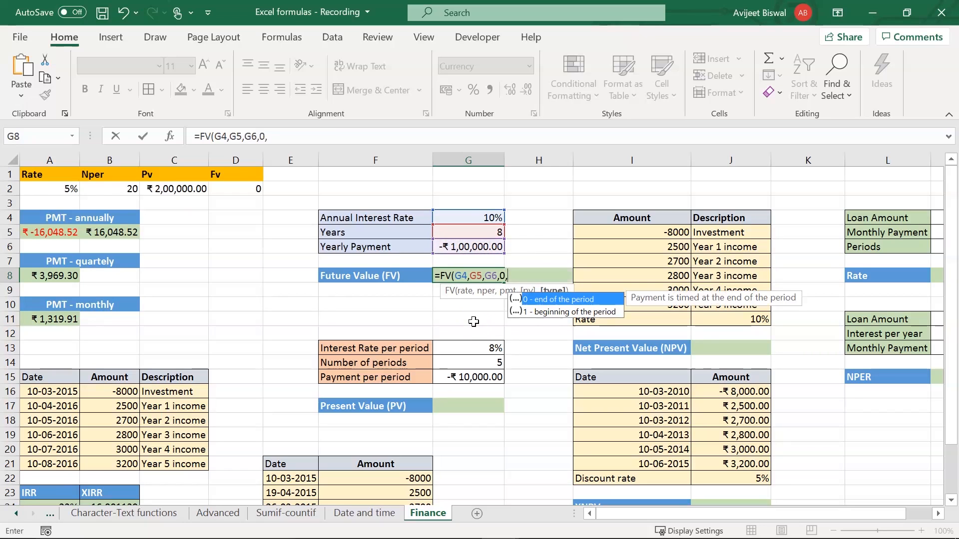
type(")")
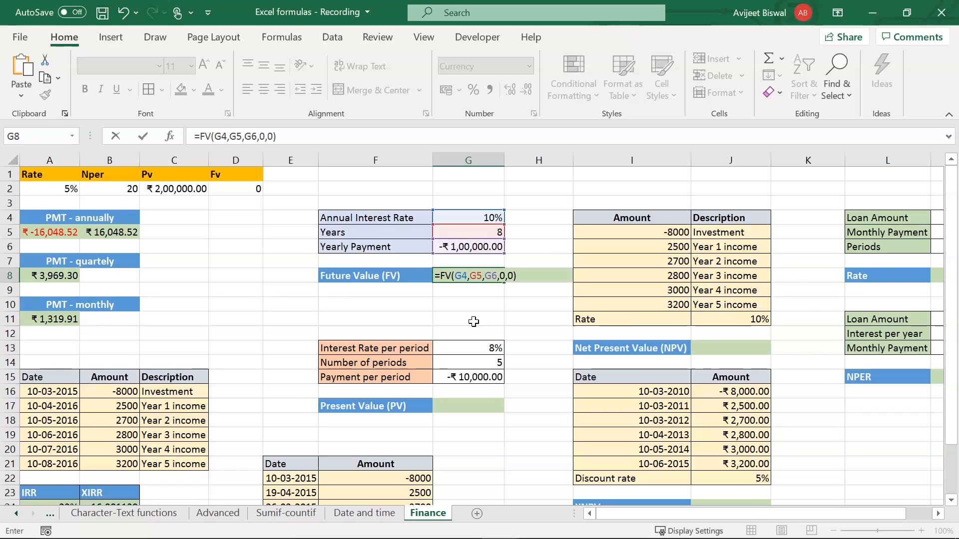
key("Return")
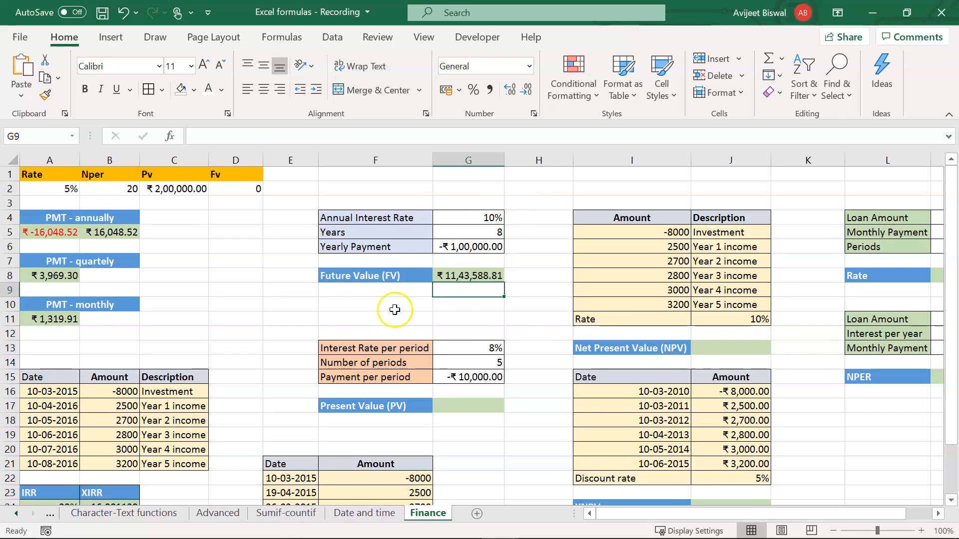
left_click(465, 276)
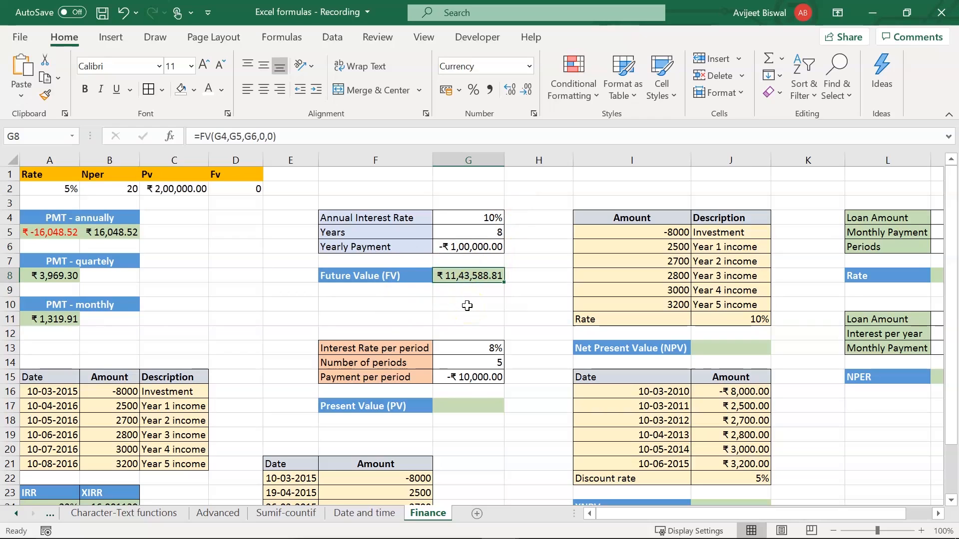
- Enter =PV(G13,G14,G15,0,0) in G17 to calculate the present value of the periodic payments
left_click(464, 402)
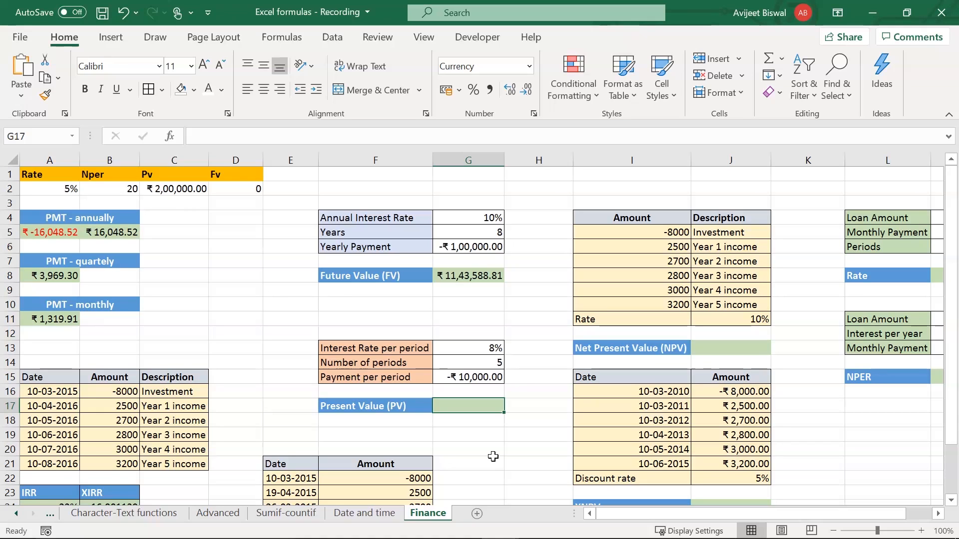
type("=pv")
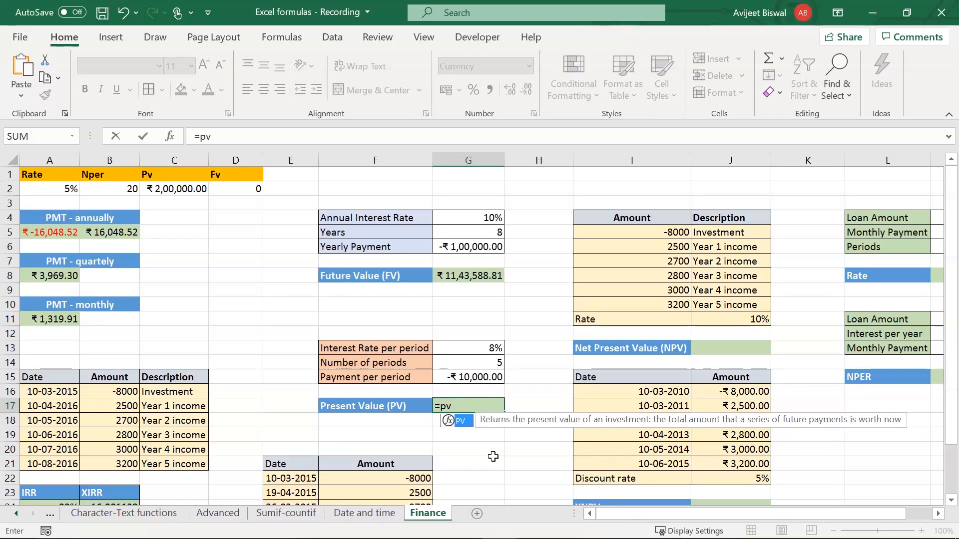
key("Tab")
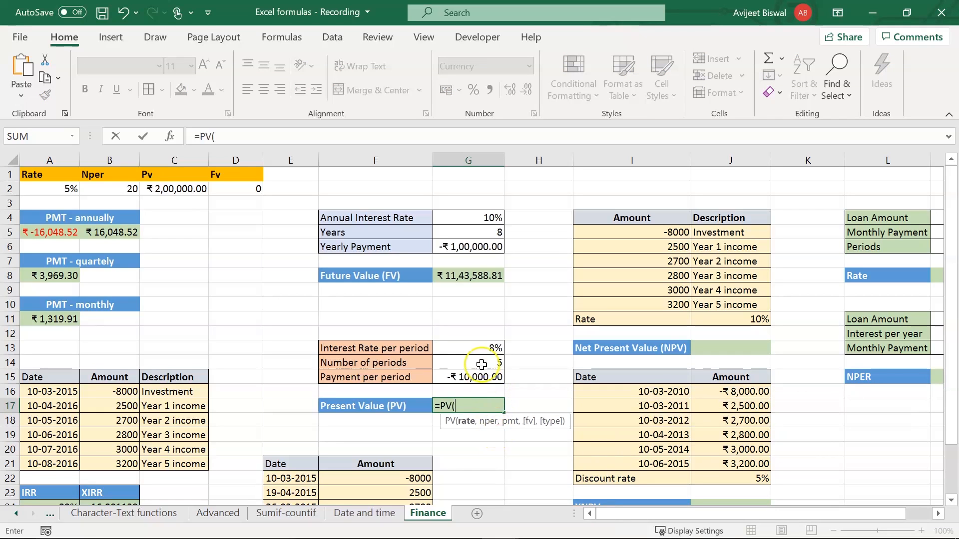
left_click(481, 346)
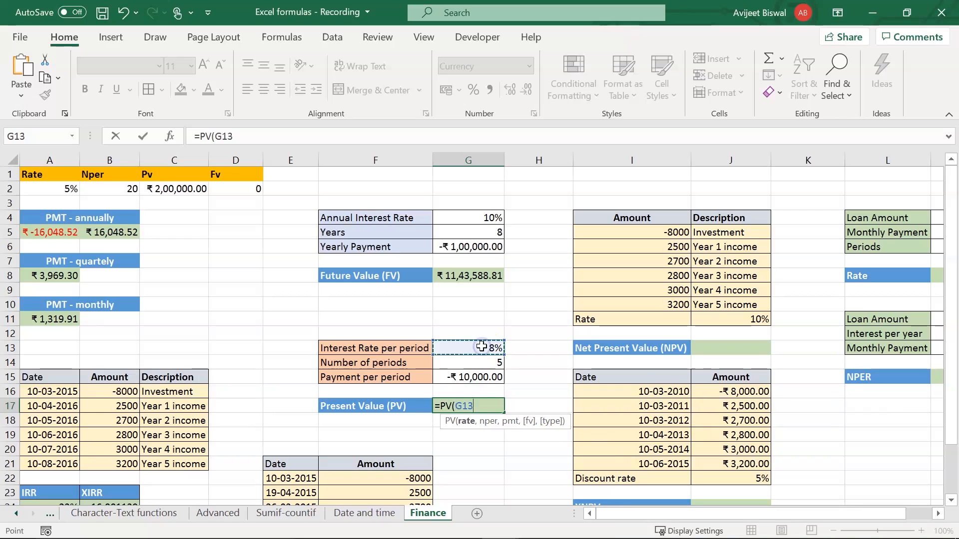
type(",")
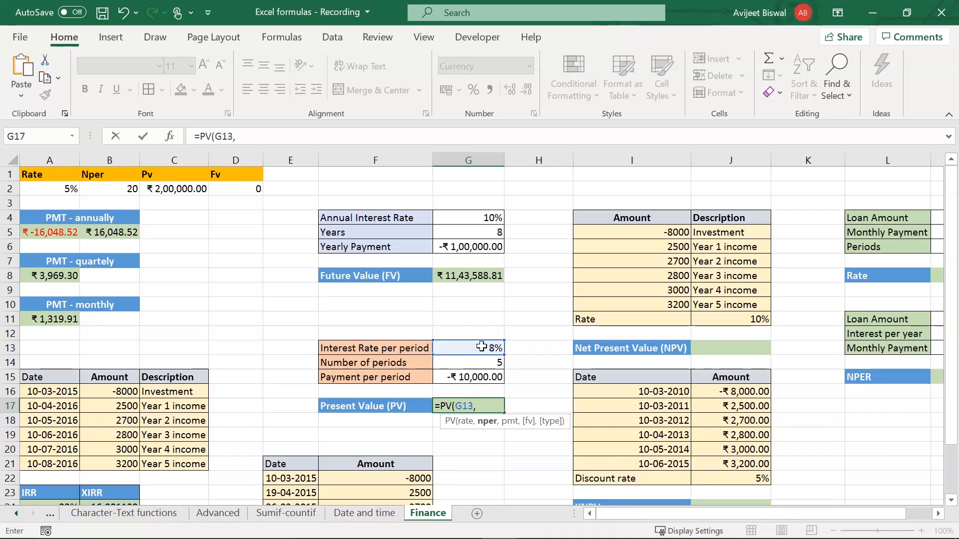
left_click(486, 365)
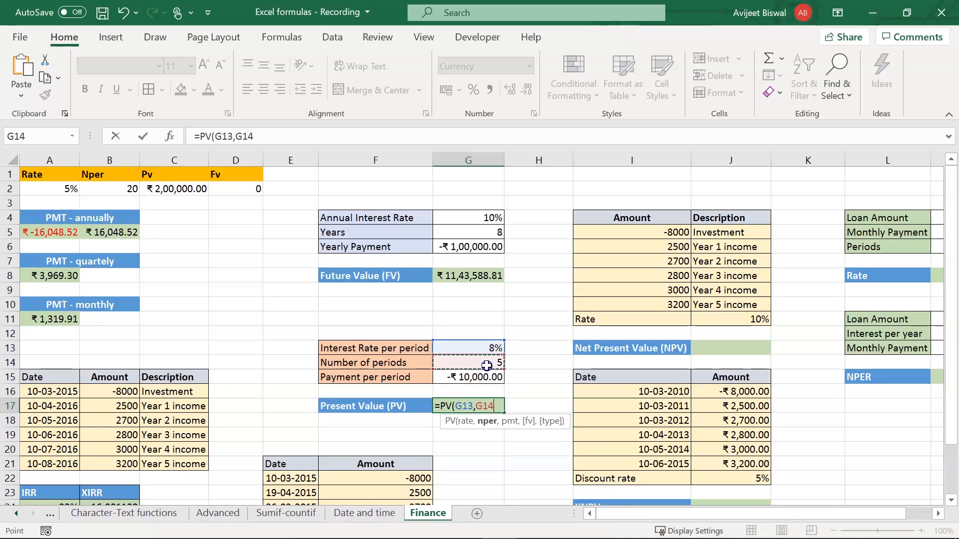
type(",")
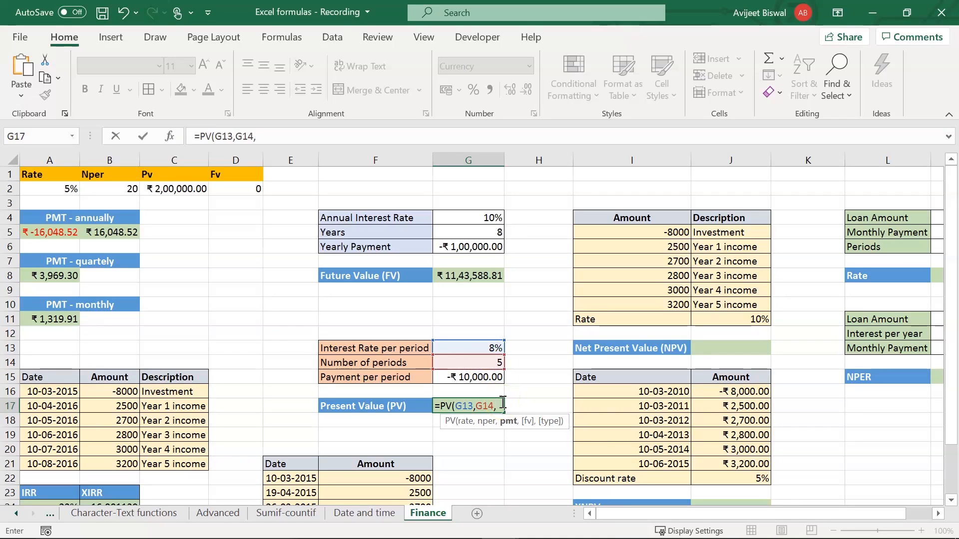
left_click(472, 378)
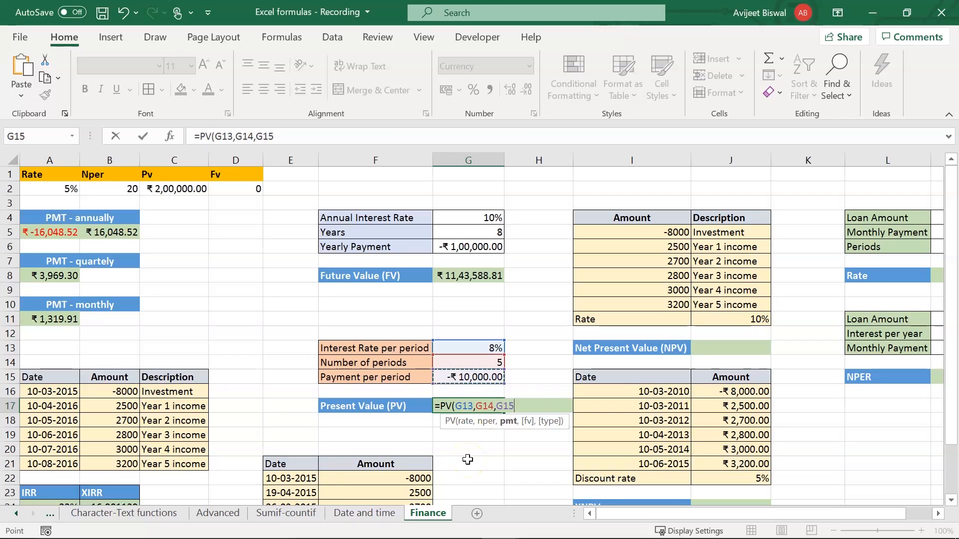
type(",")
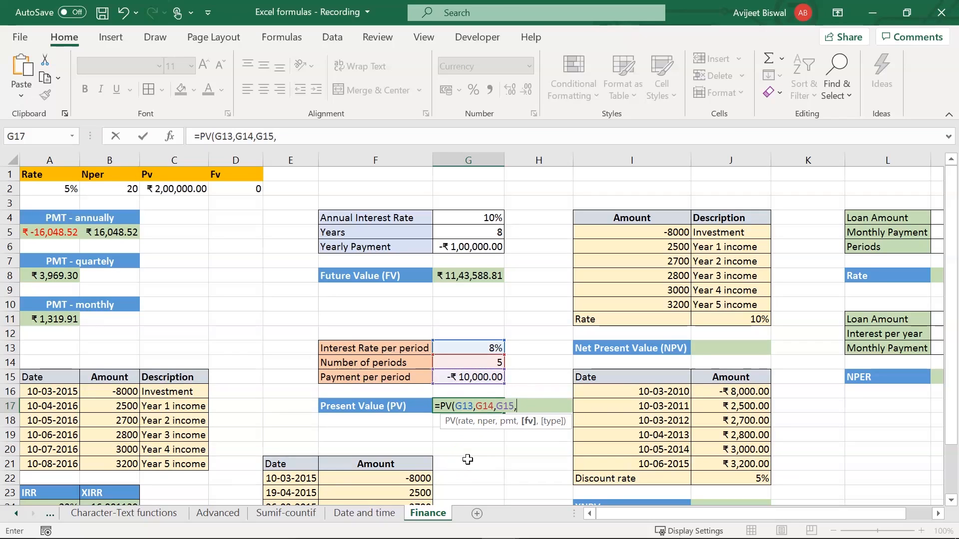
type("0,0)")
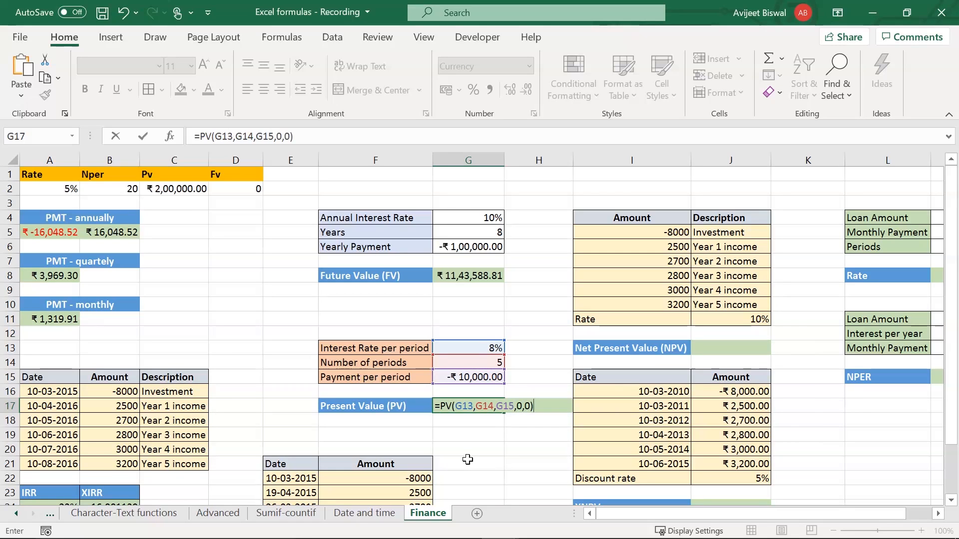
key("Return")
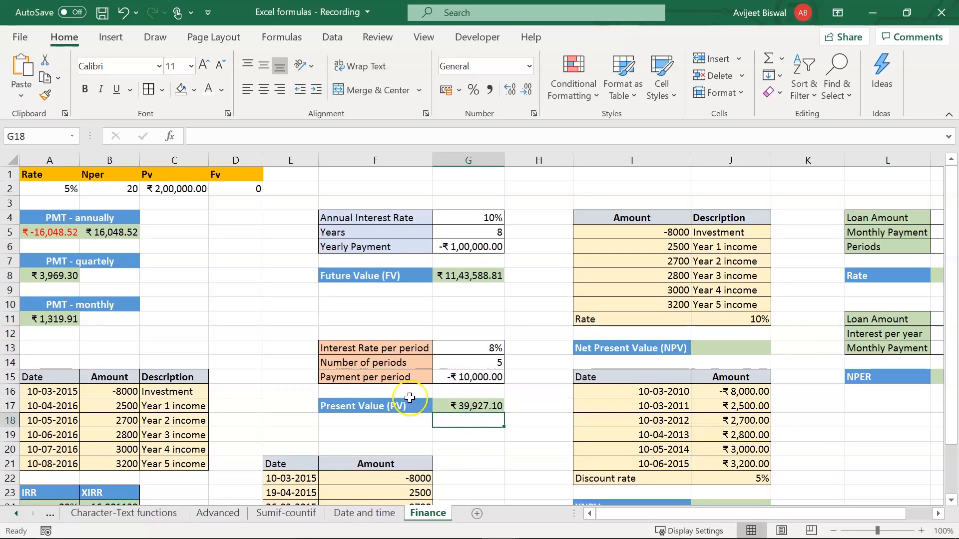
left_click(482, 405)
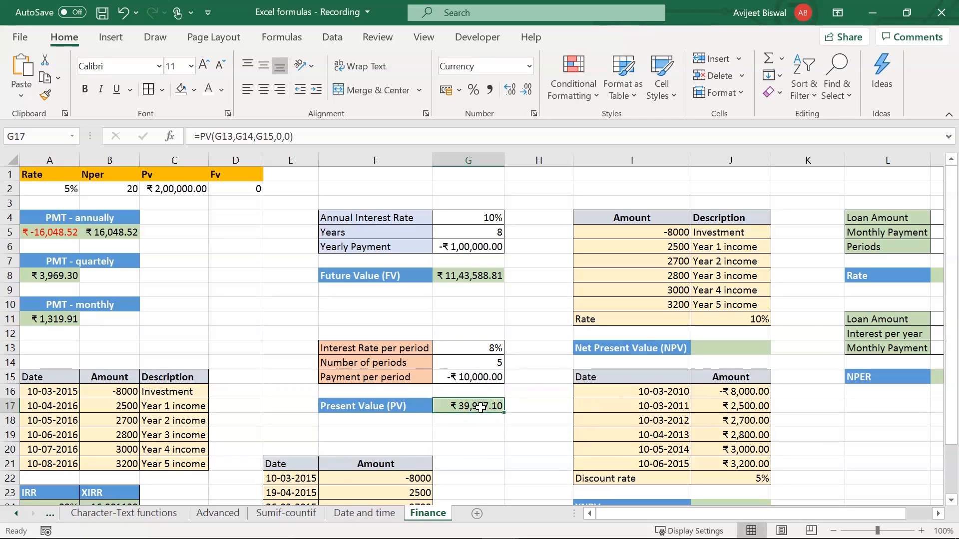
- Examine the investment, yearly income amounts and rate in the table above the Net Present Value (NPV) cell
left_click(639, 351)
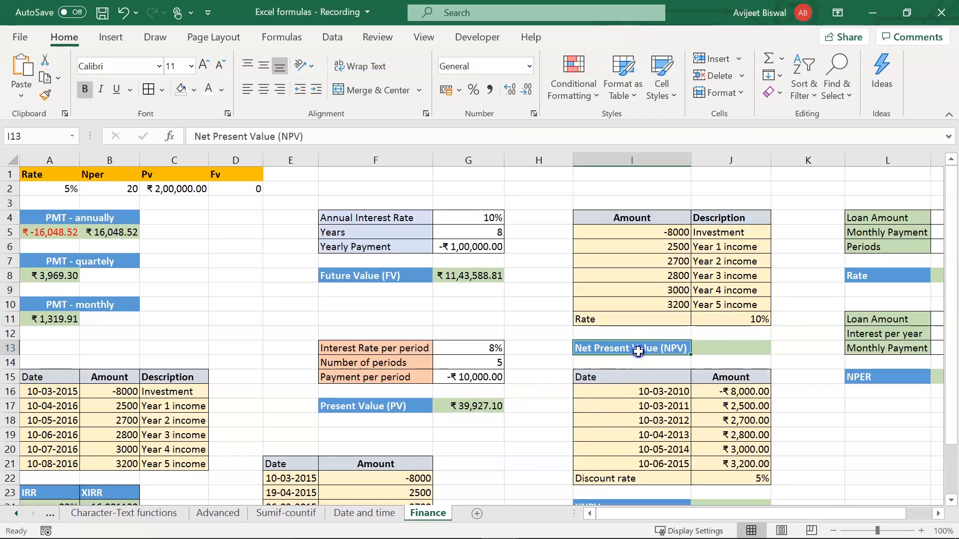
left_click(715, 351)
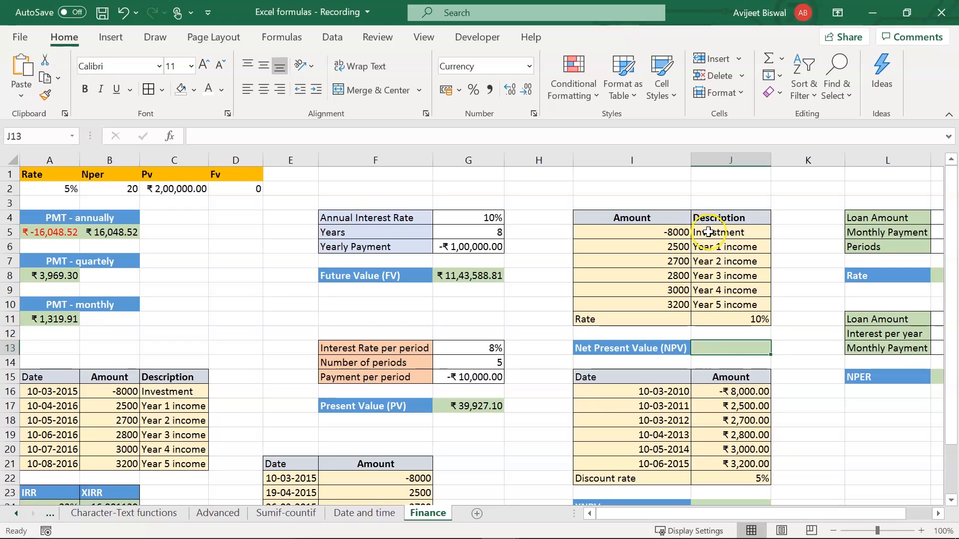
left_click_drag(632, 219, 727, 319)
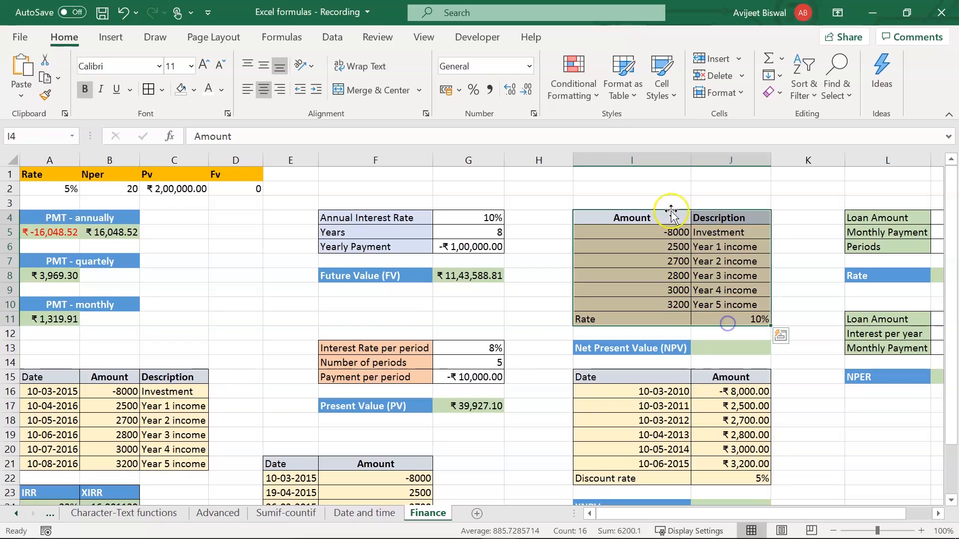
left_click(704, 230)
left_click(644, 235)
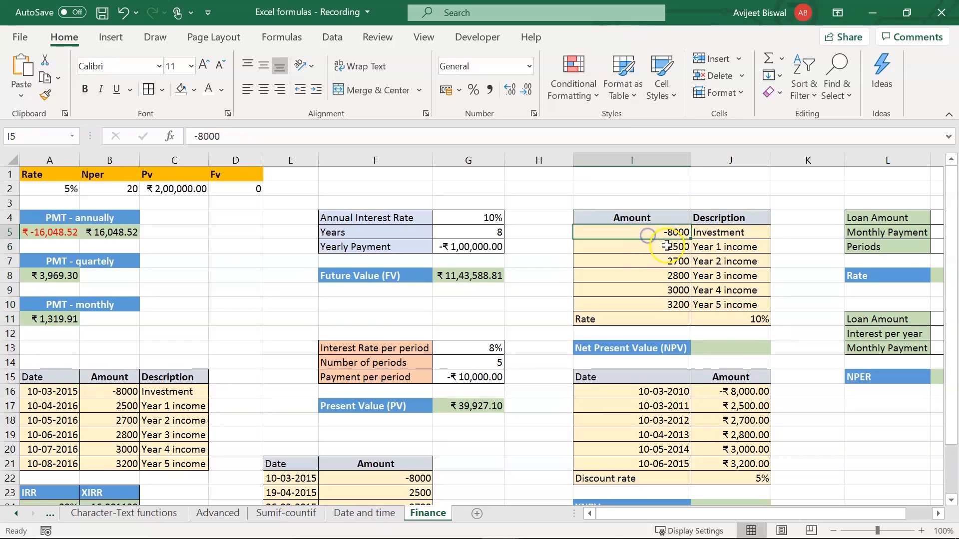
left_click_drag(729, 247, 729, 319)
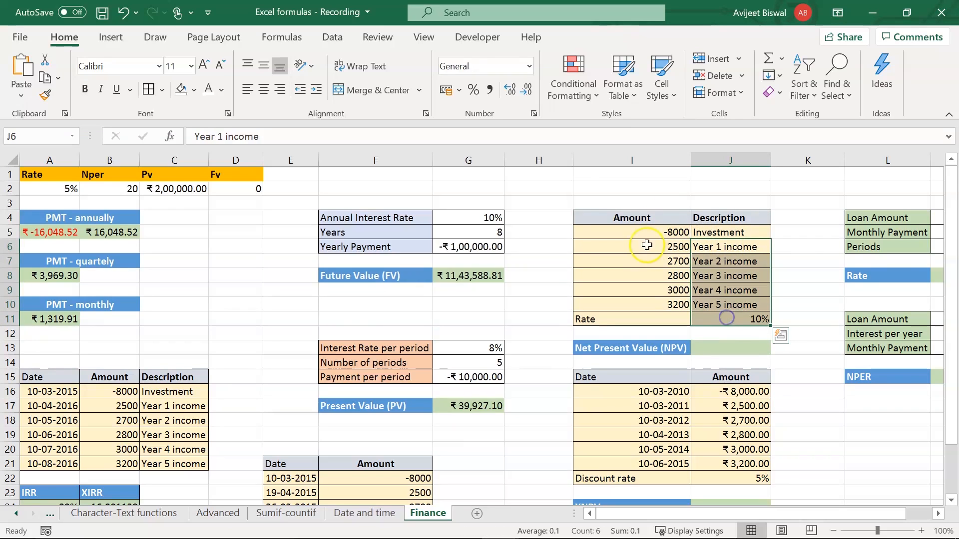
left_click_drag(649, 242, 645, 299)
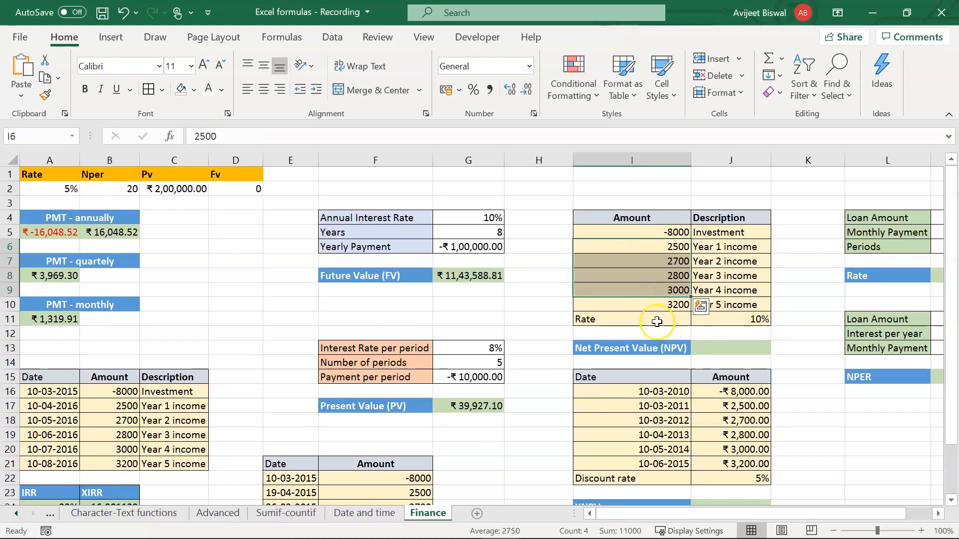
left_click(650, 320)
left_click(739, 329)
left_click(734, 320)
left_click(728, 361)
- Enter =NPV(J11,I5:I10) in J13 to calculate the net present value of the investment and yearly incomes
left_click(724, 346)
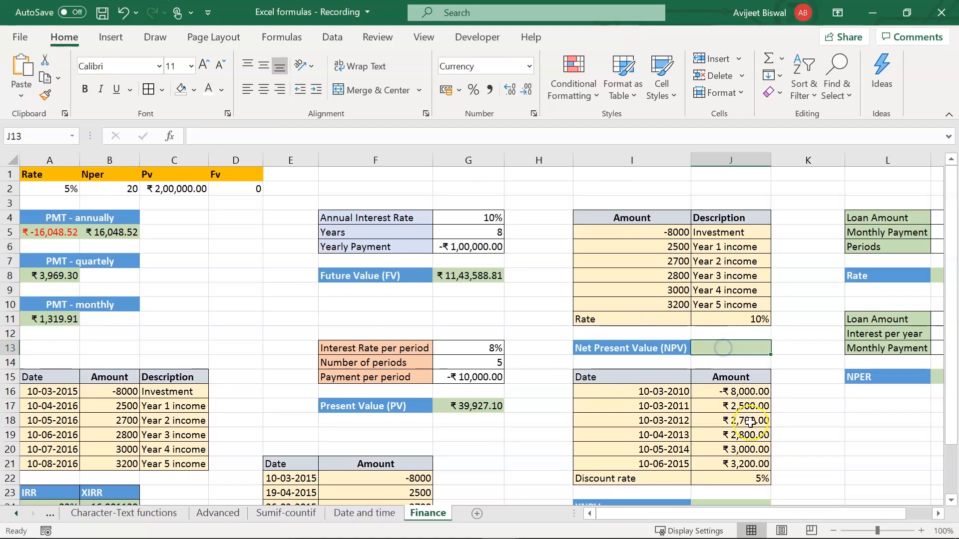
type("=b")
key("BackSpace")
type("npv")
key("Tab")
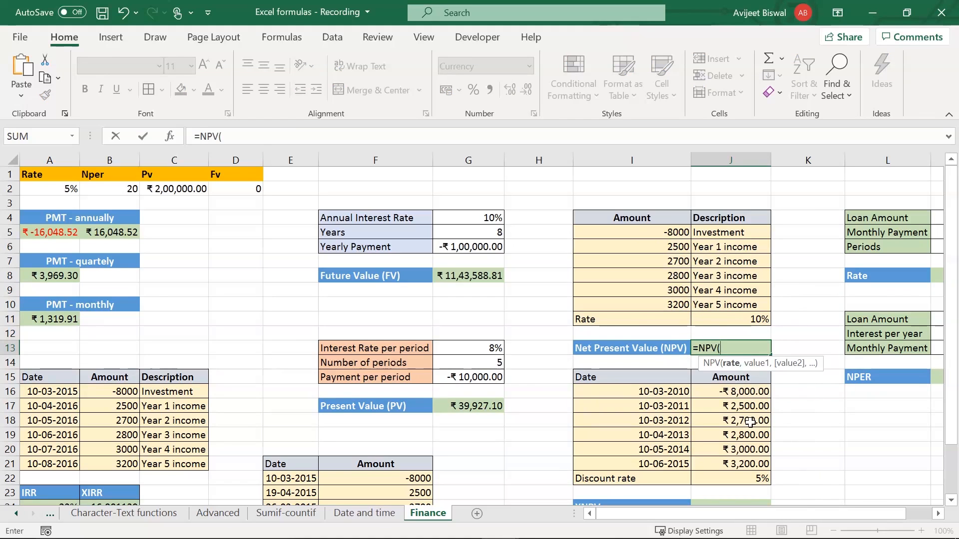
left_click(738, 320)
type(",")
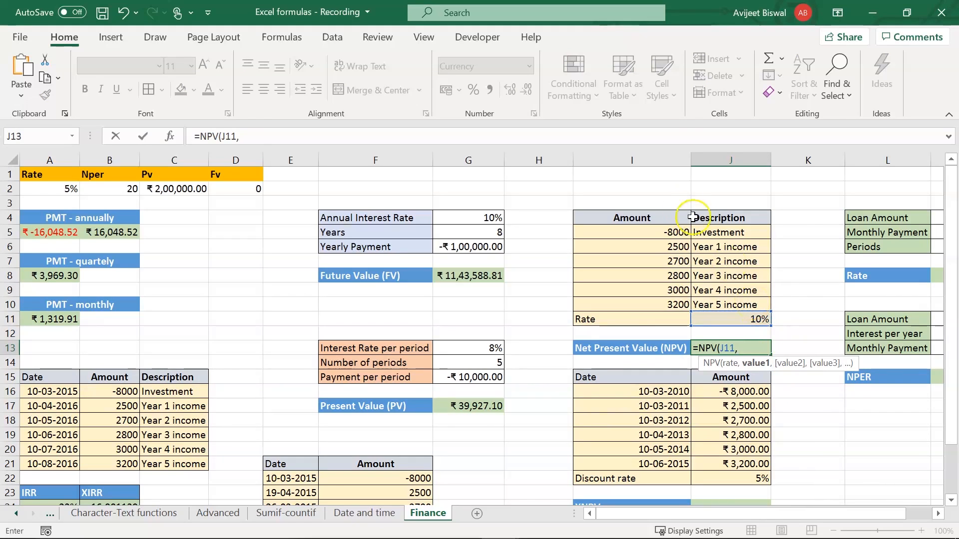
left_click_drag(663, 235, 652, 304)
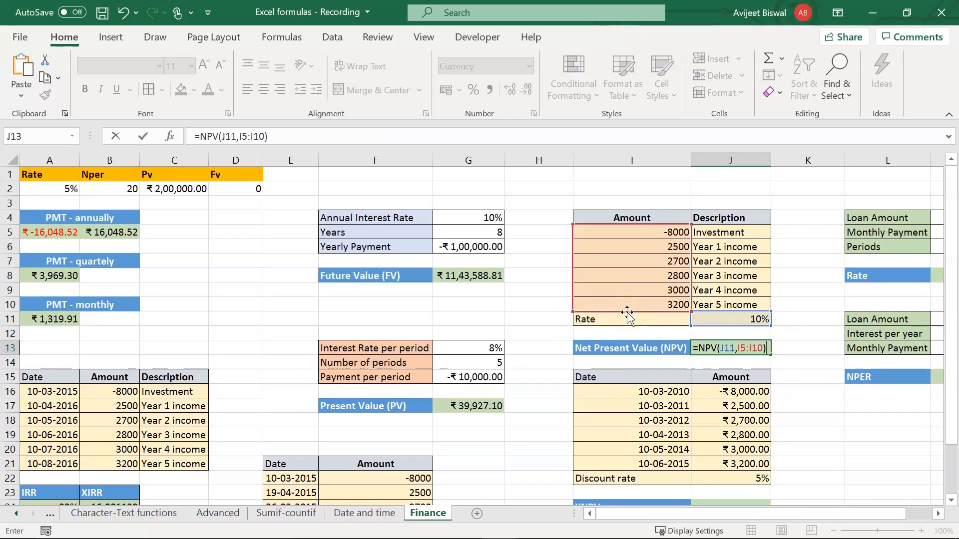
key("Return")
key("Up")
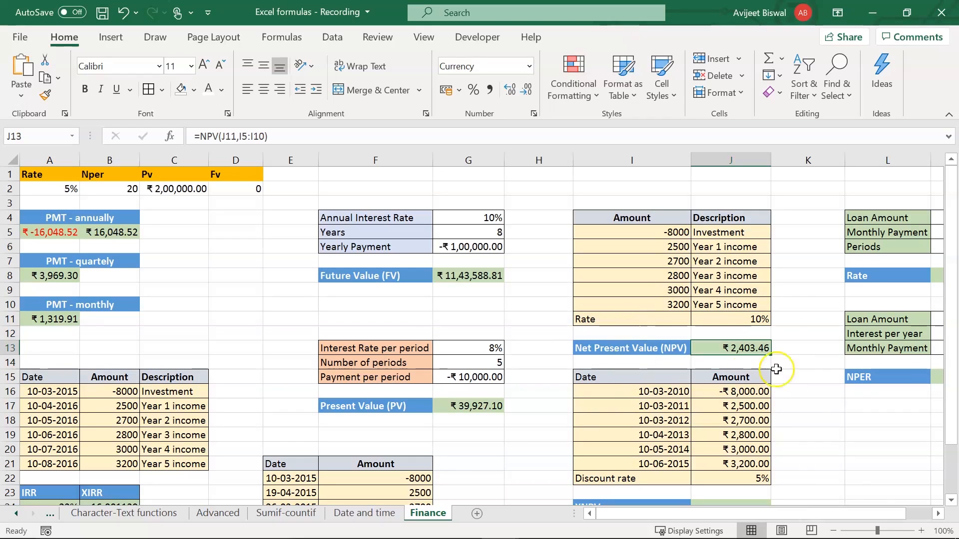
- Examine the dates, amounts and discount rate in the table above the XNPV cell
left_click(749, 376)
scroll(739, 380, "down", 2)
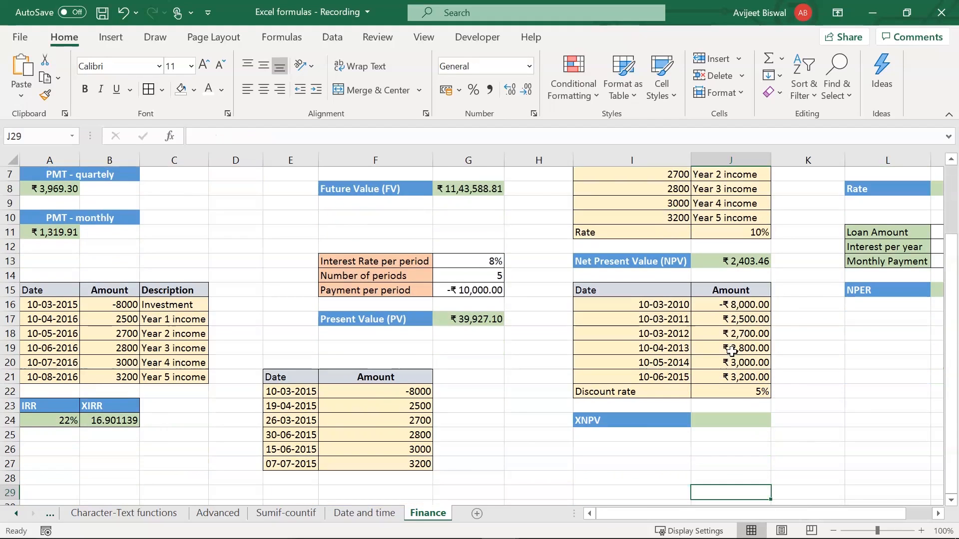
left_click(731, 420)
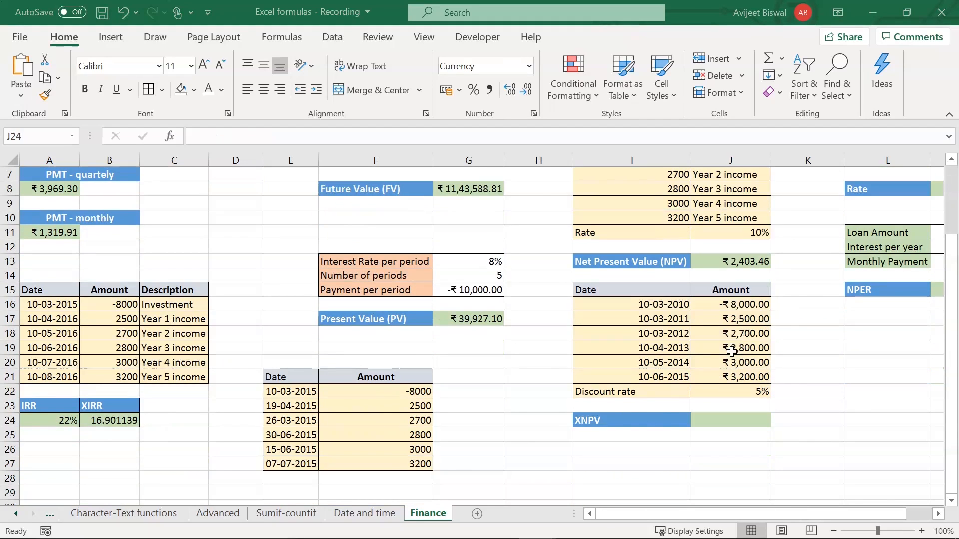
left_click(638, 419)
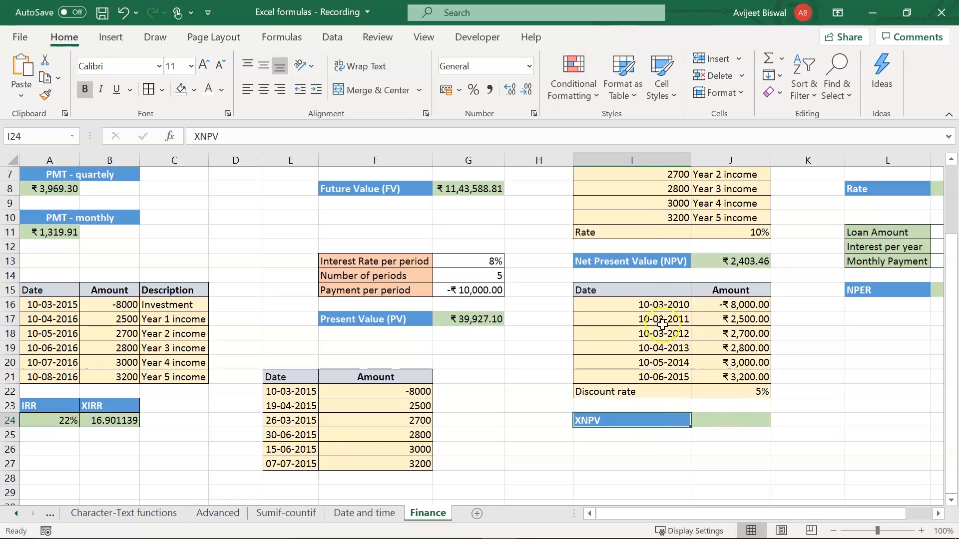
left_click_drag(648, 291, 760, 389)
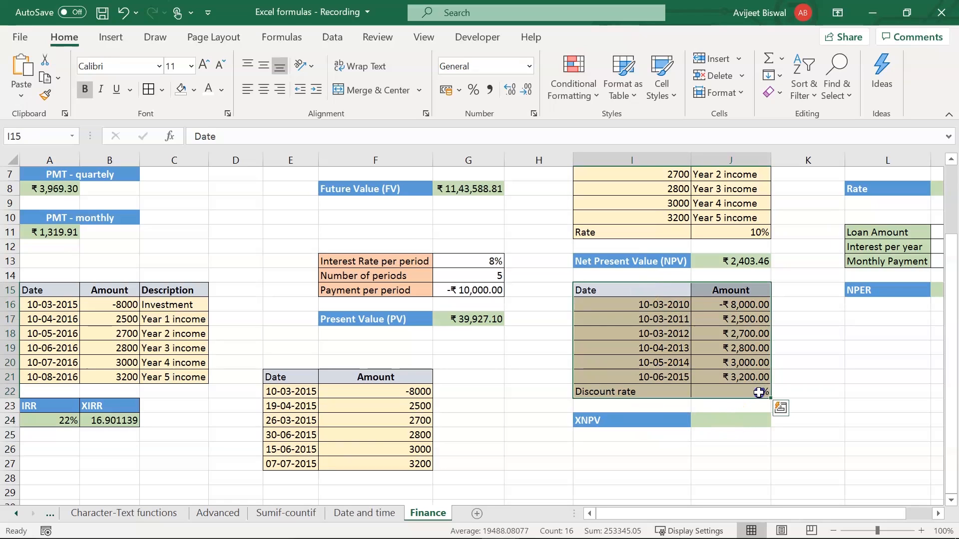
left_click(709, 306)
left_click(677, 307)
left_click(730, 307)
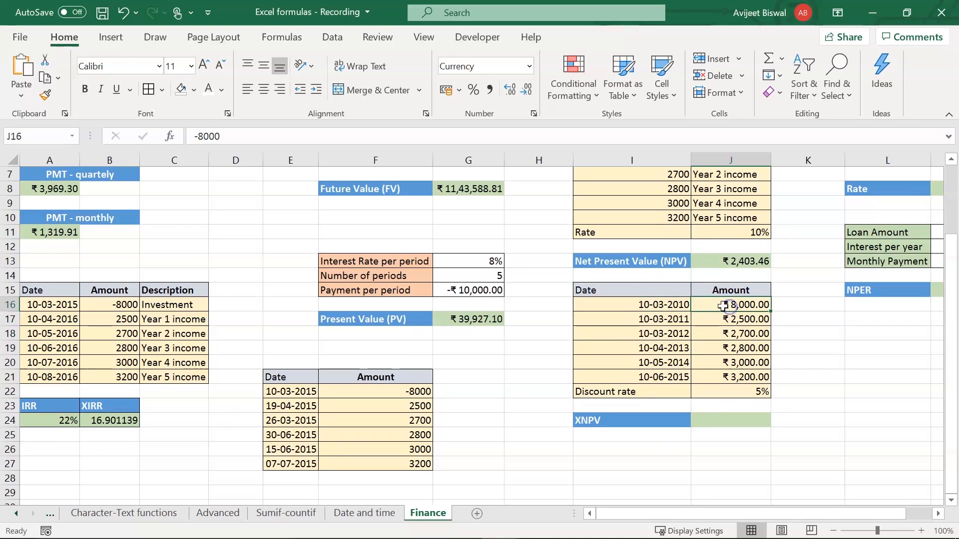
left_click_drag(656, 321, 658, 380)
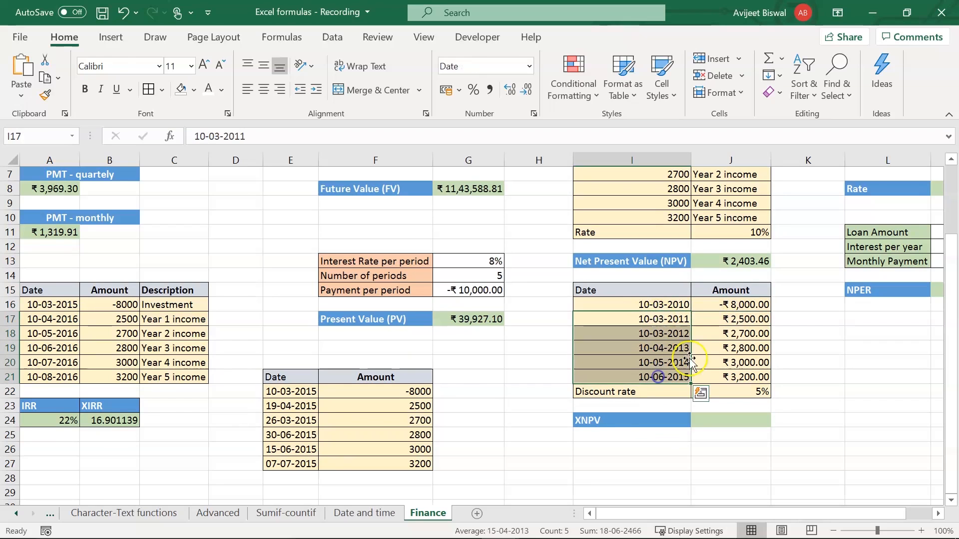
left_click_drag(724, 322, 736, 375)
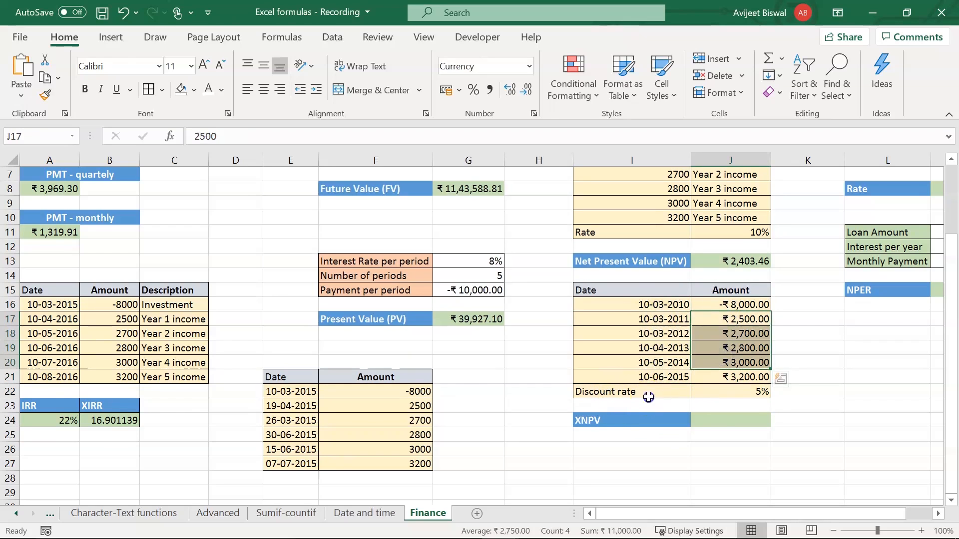
left_click(649, 394)
- Enter =XNPV(J22,J16:J21,I16:I21) in J24 to calculate the net present value of the dated cash flows
left_click(706, 419)
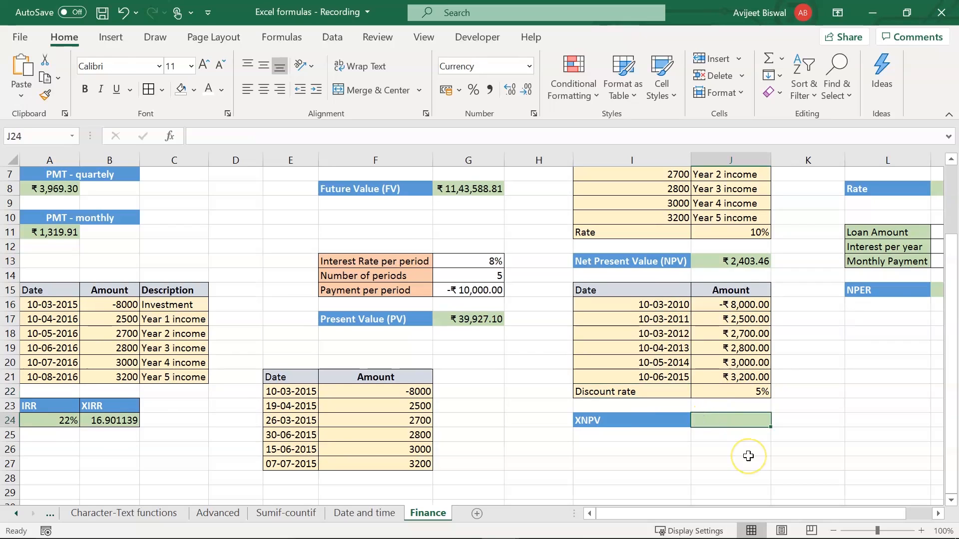
type("=x")
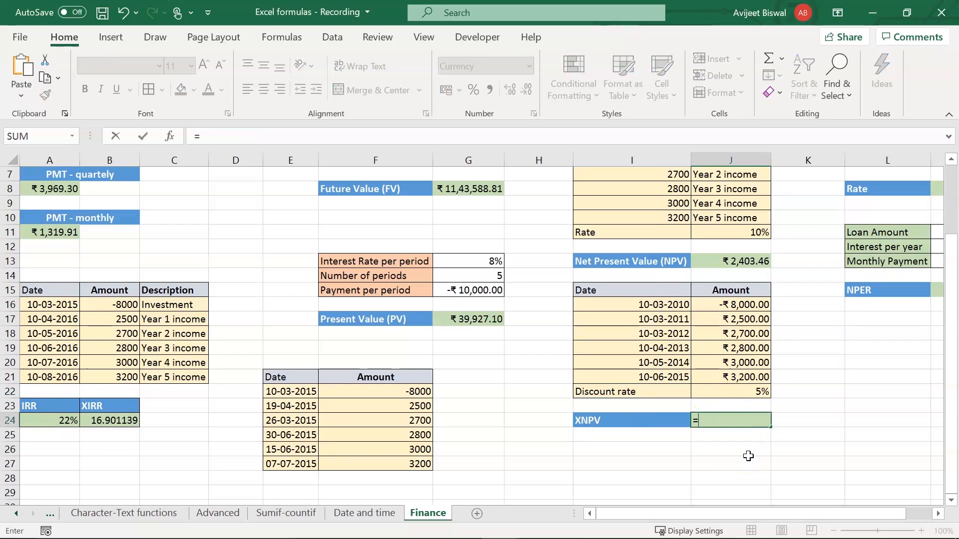
type("np")
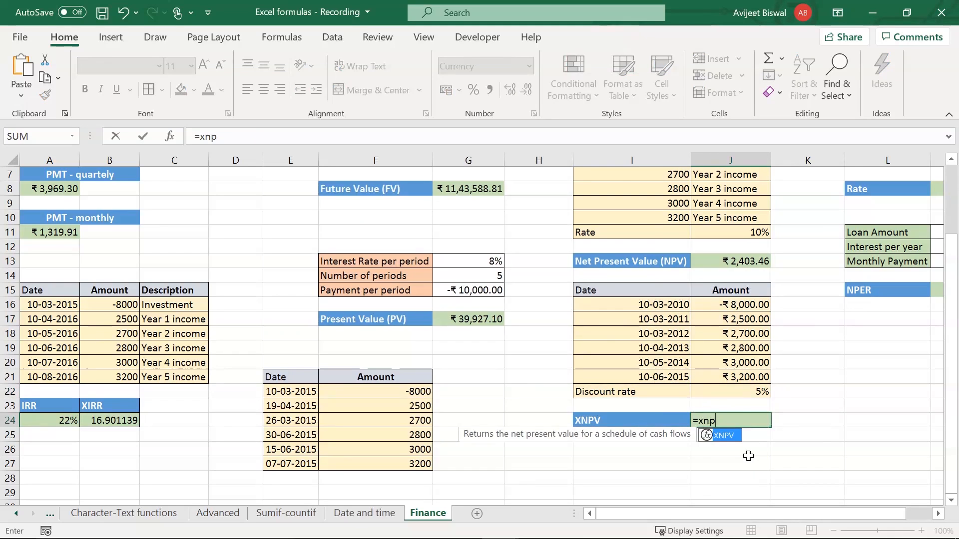
key("Tab")
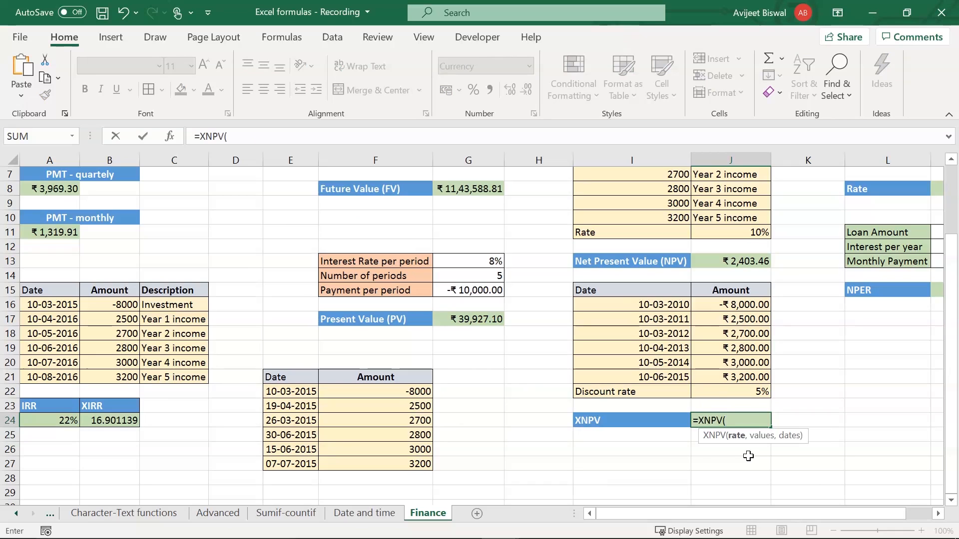
left_click(718, 394)
type(",")
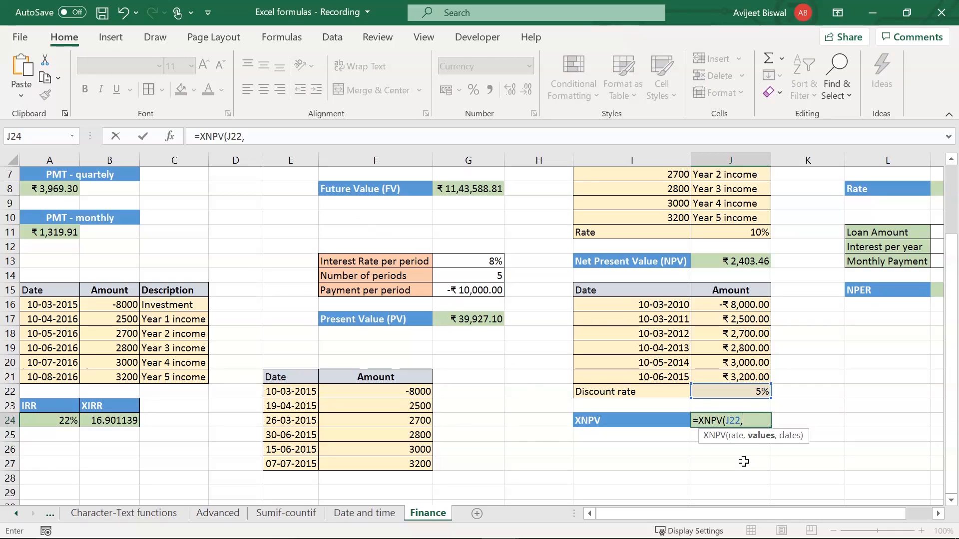
left_click_drag(725, 306, 729, 378)
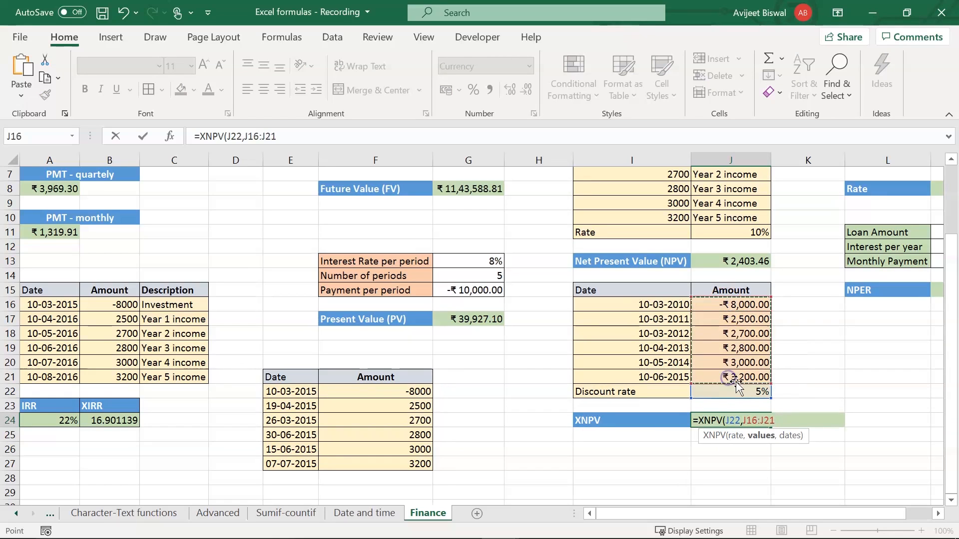
type(",")
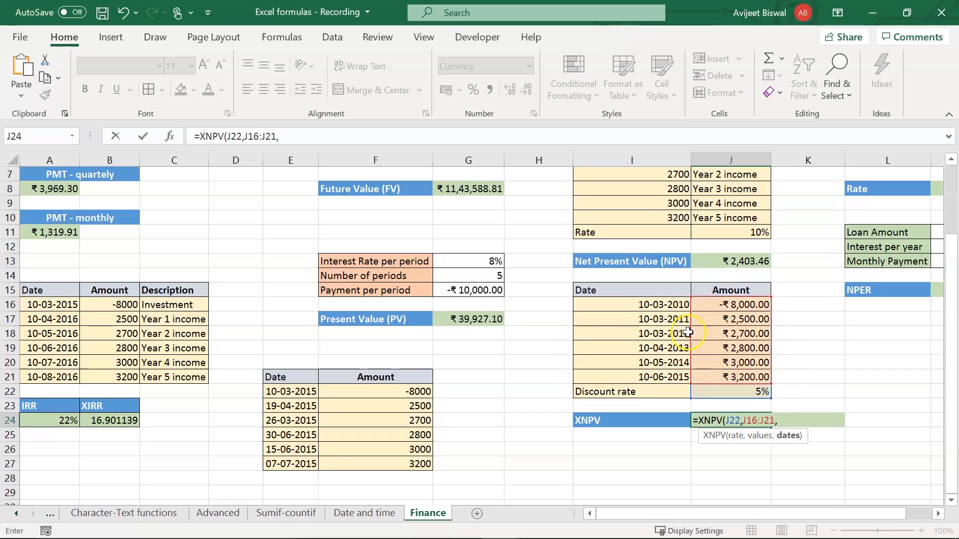
left_click(657, 304)
left_click_drag(657, 318, 656, 372)
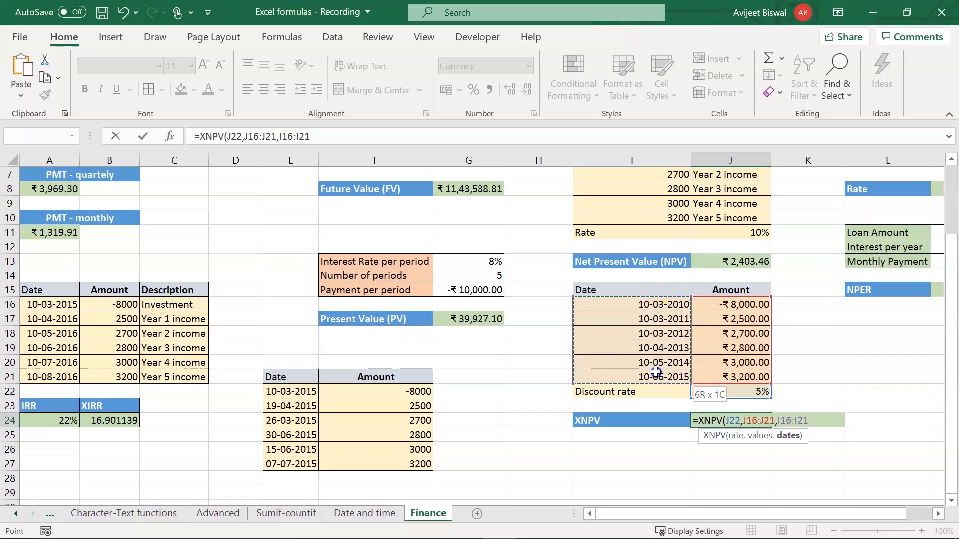
type(")")
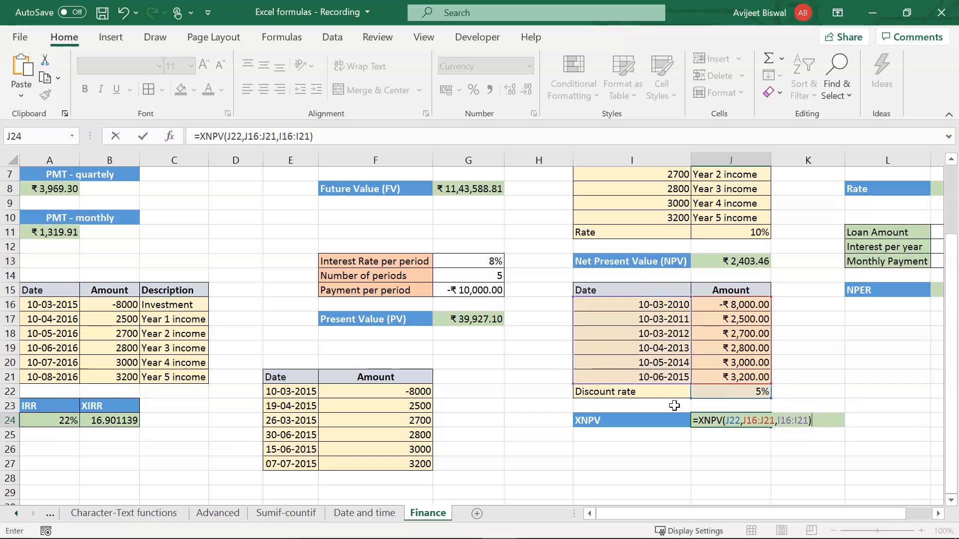
key("Return")
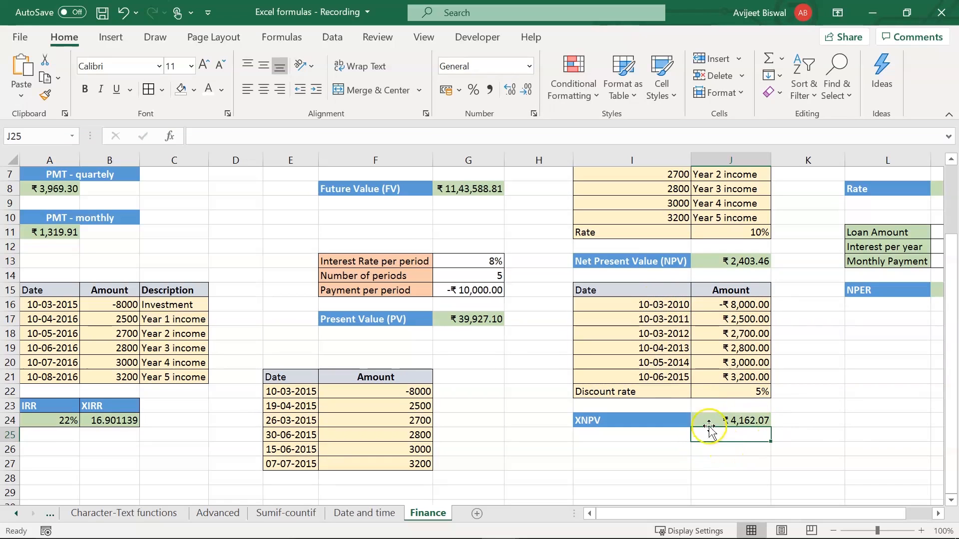
left_click(741, 423)
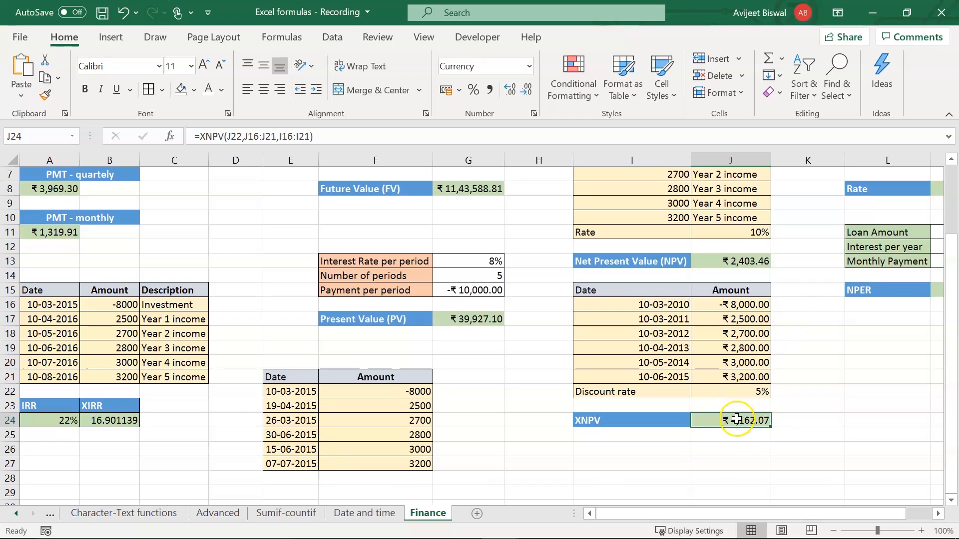
- Examine the loan amount, monthly payment and number of periods in the table above the Rate cell
left_click(850, 214)
scroll(816, 214, "up", 2)
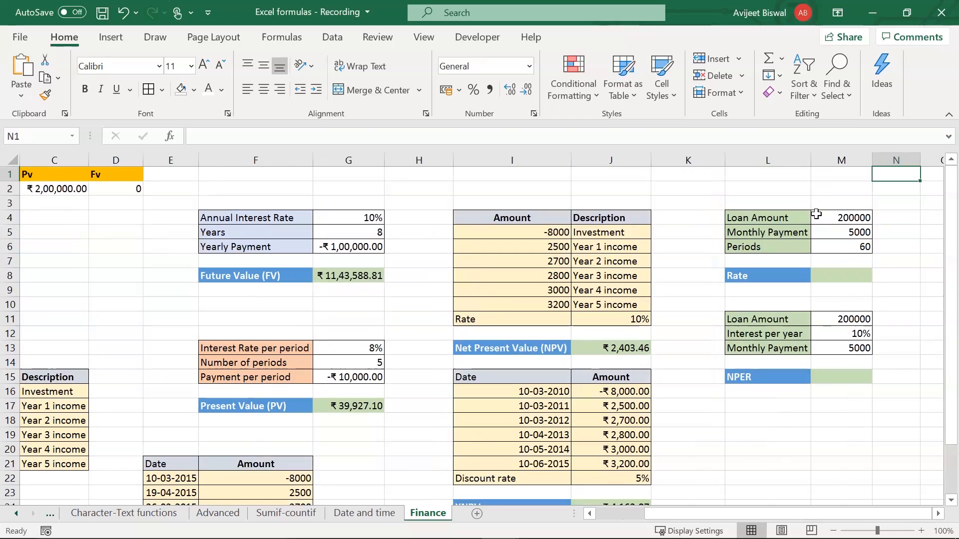
key("Left")
key("Down")
key("Down")
key("Down")
key("Down")
key("Down")
key("Down")
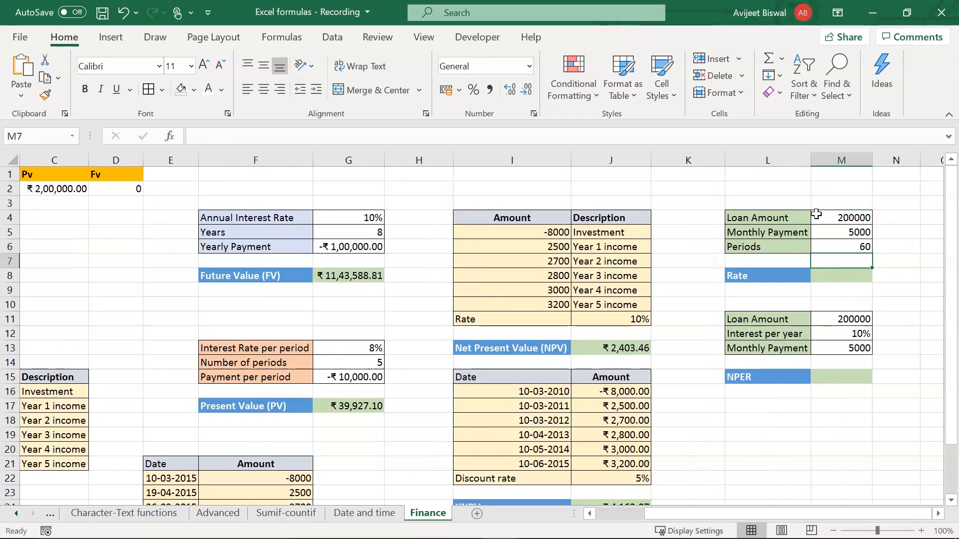
left_click(841, 274)
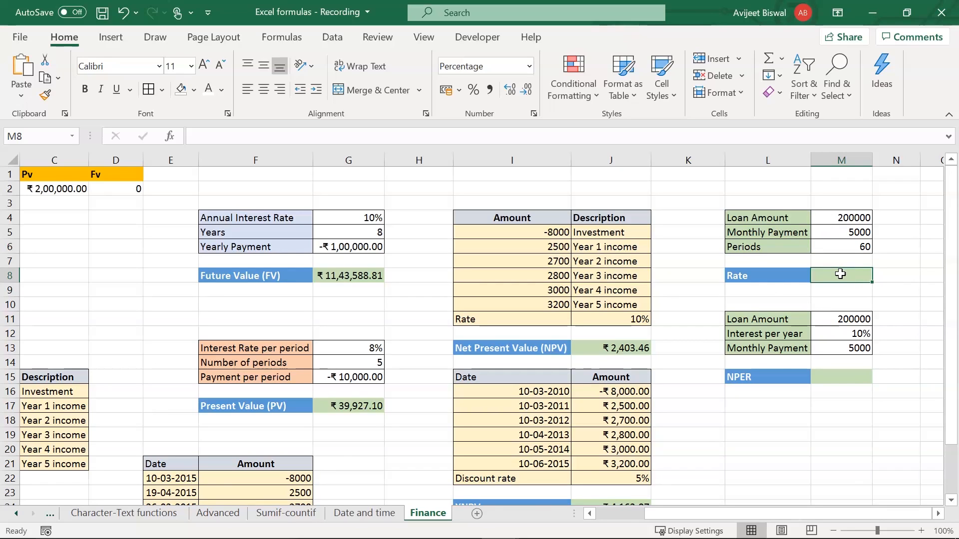
left_click_drag(769, 220, 842, 242)
left_click(831, 218)
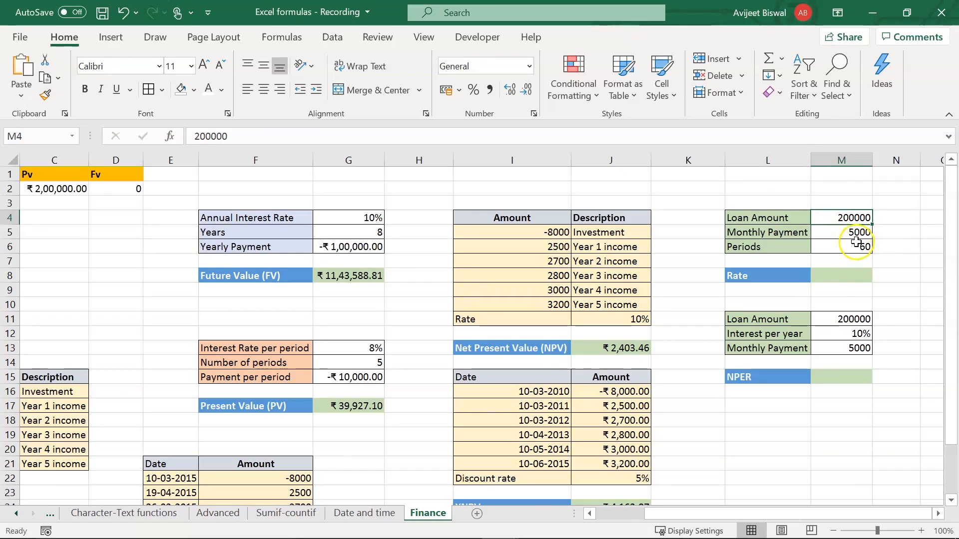
left_click(850, 248)
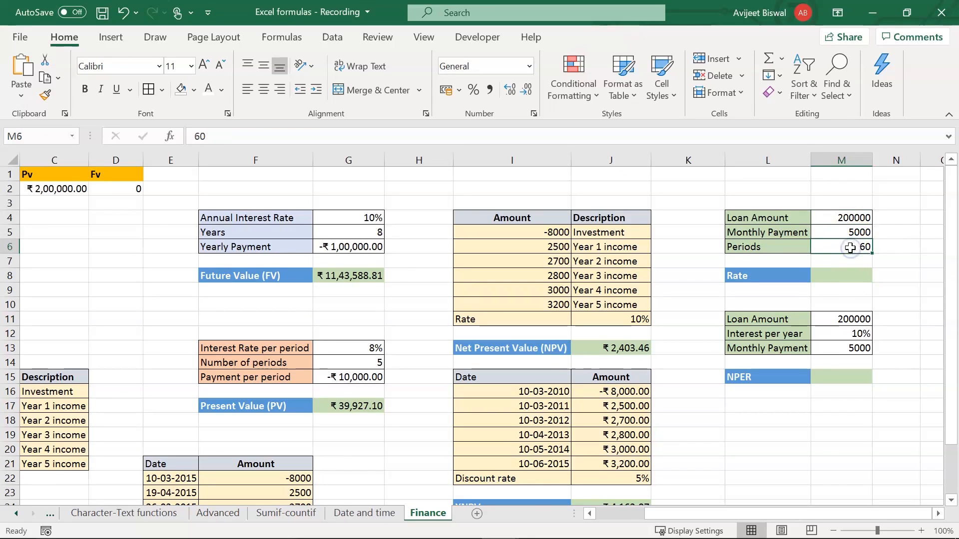
- Enter =RATE(M6,M5,-M4)*12 in M8 to calculate the annual interest rate of the loan
left_click(852, 275)
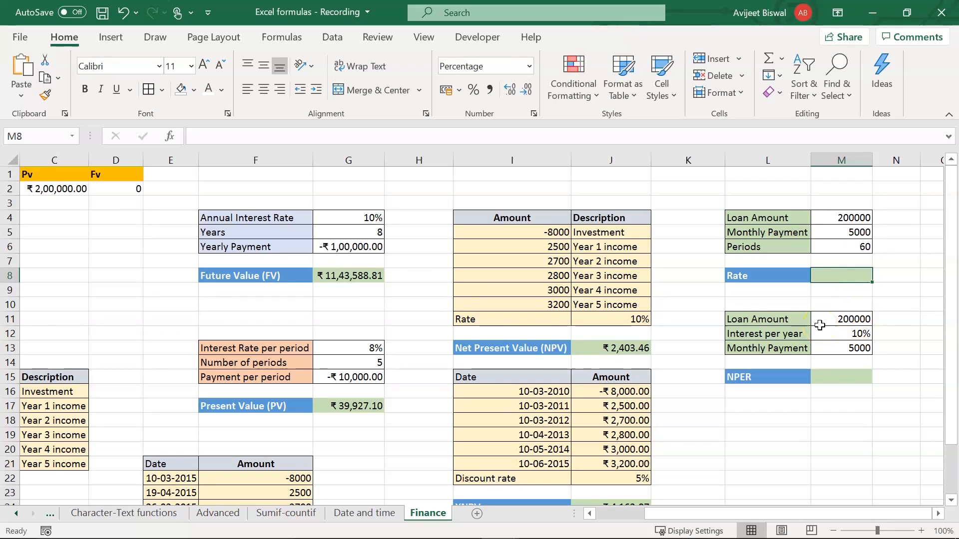
type("=ra")
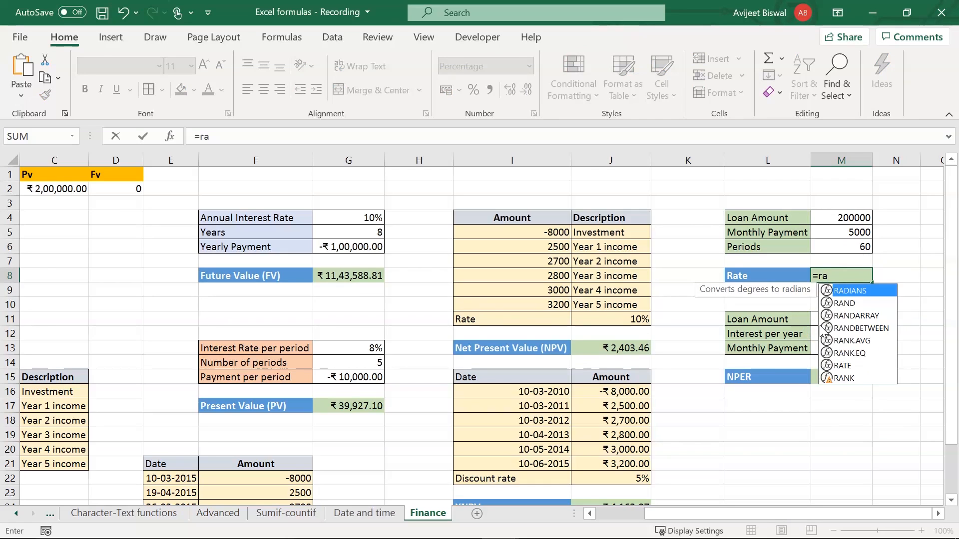
type("te")
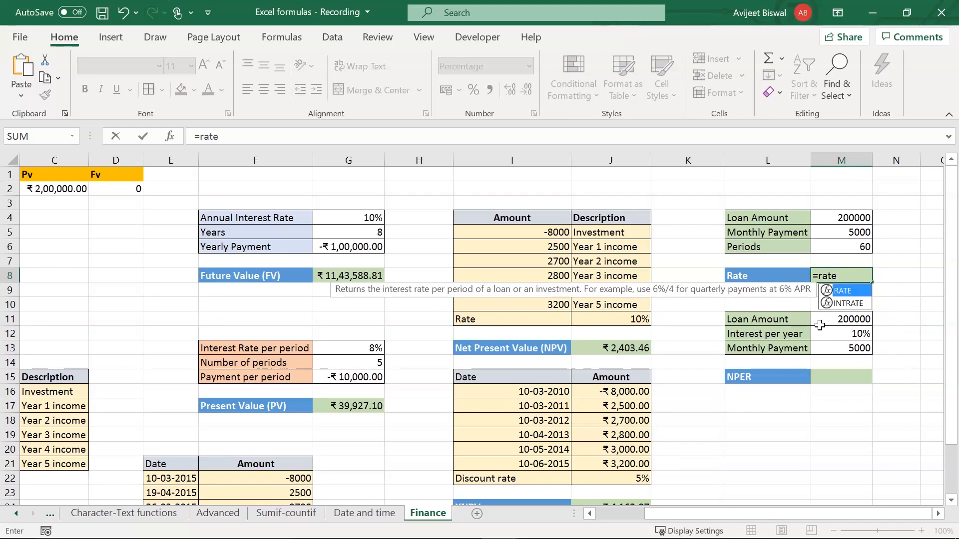
key("Tab")
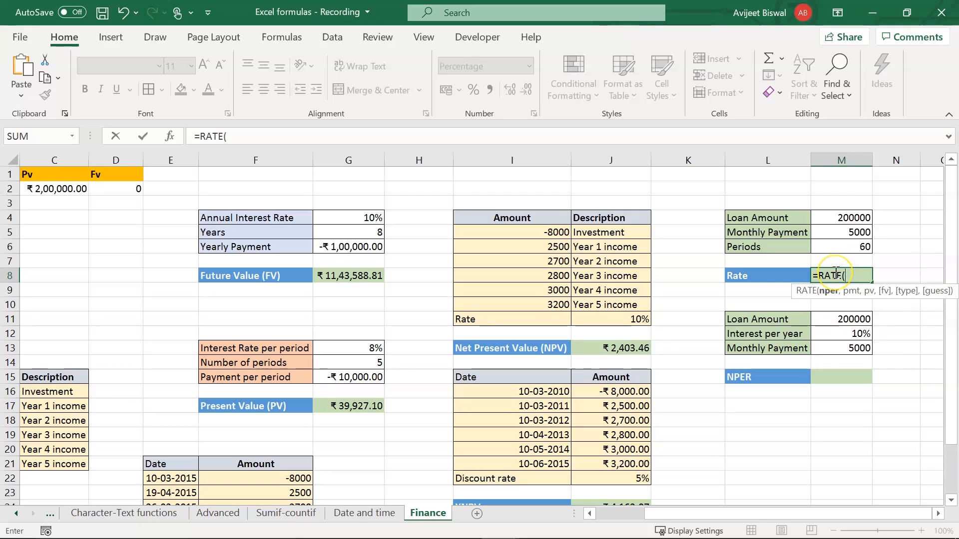
left_click(858, 248)
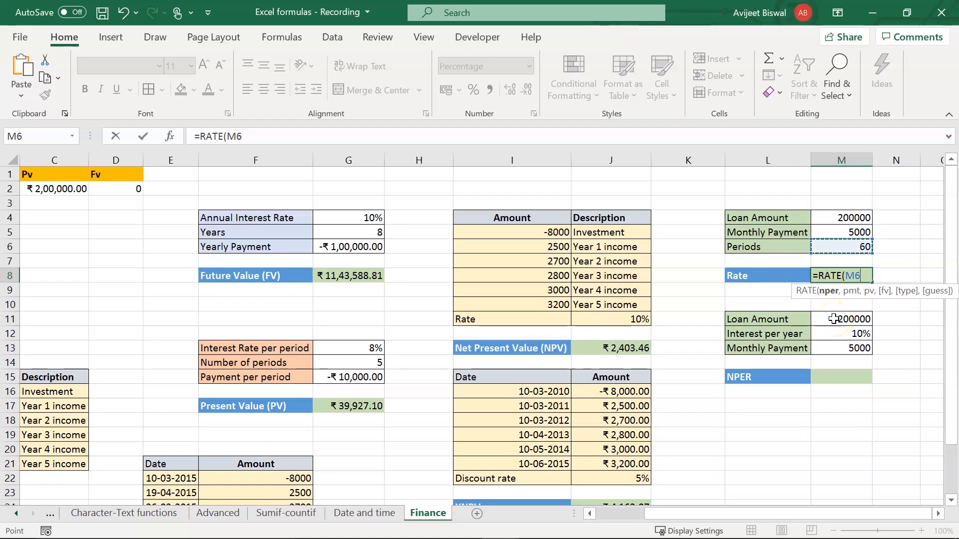
type(",")
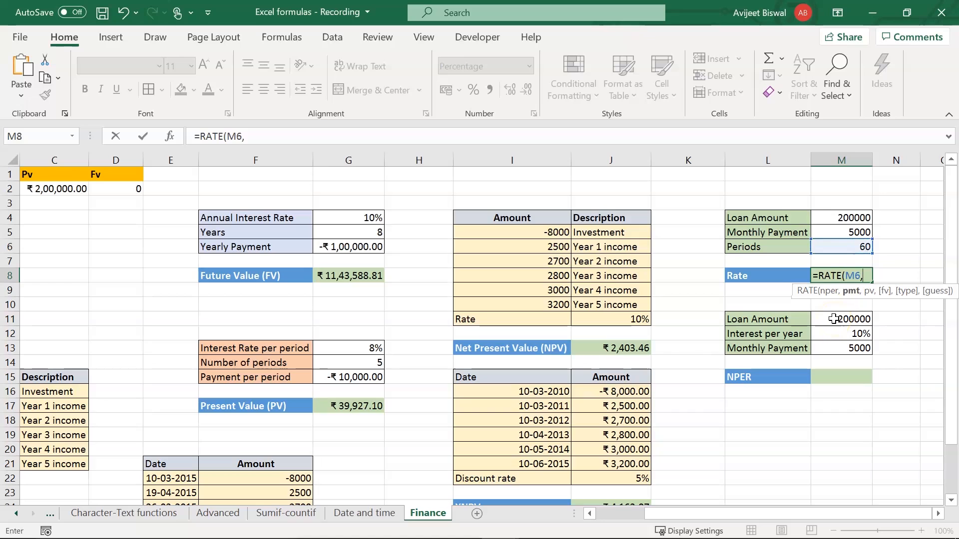
left_click(851, 233)
type(",")
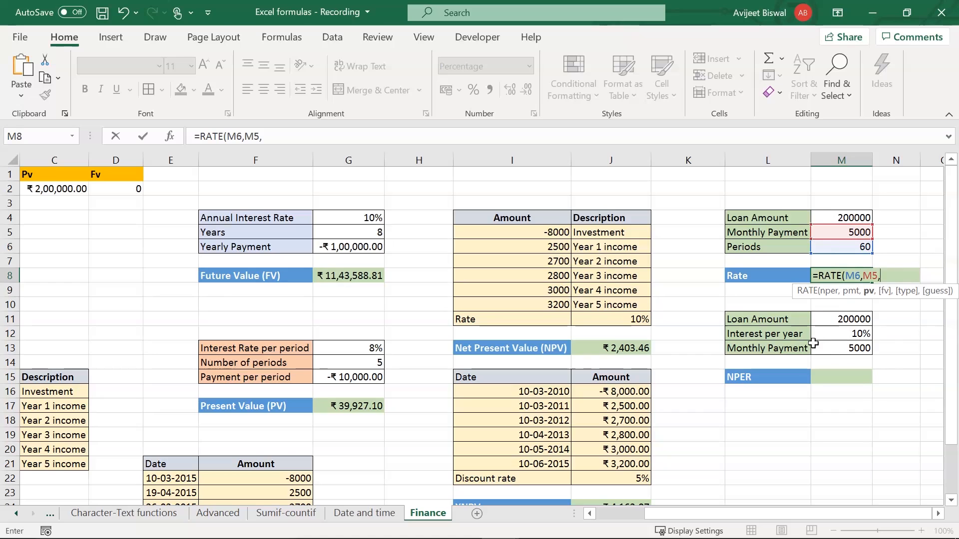
type("-")
left_click(842, 217)
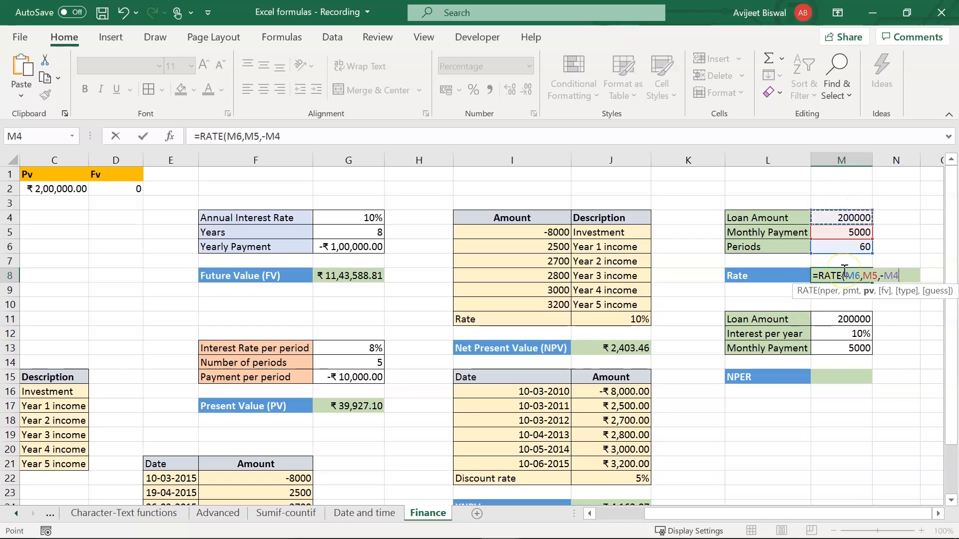
type(")*")
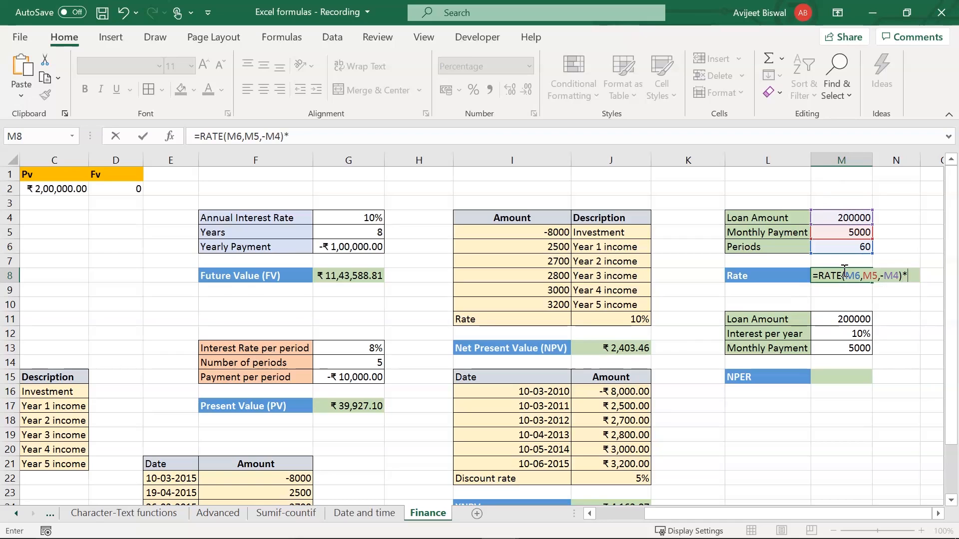
type("12")
key("F2")
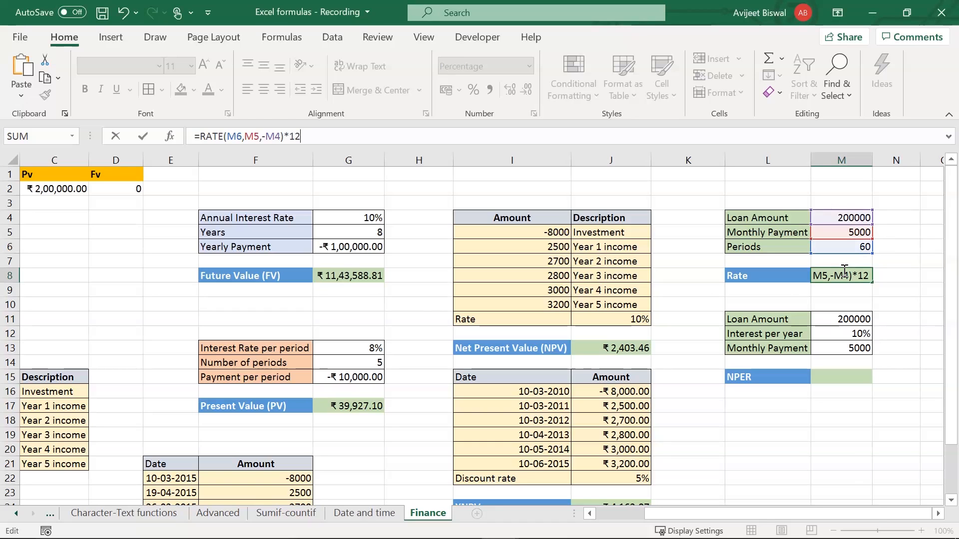
key("Return")
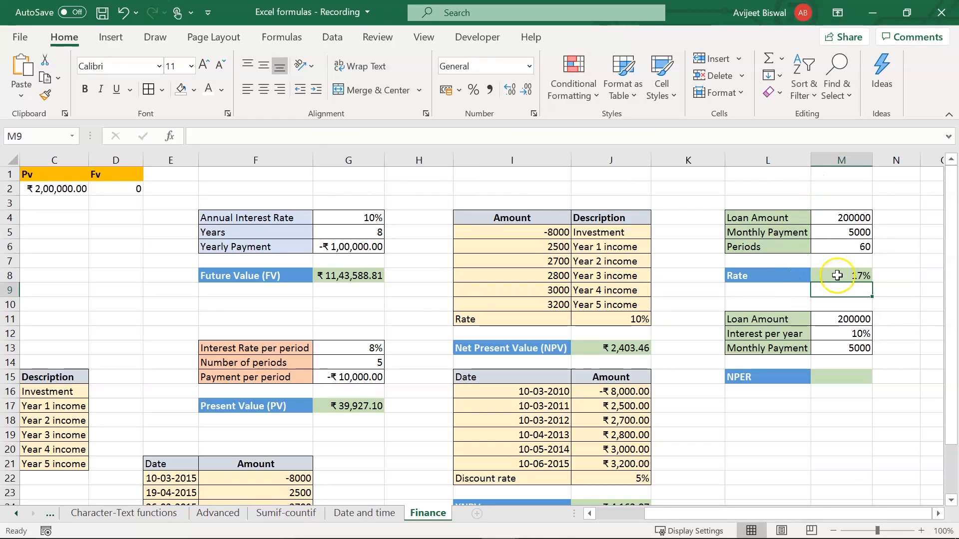
left_click(837, 275)
- Enter =NPER(M12/12,M13,-M11) in M15 to calculate the number of monthly payment periods for the loan
left_click(840, 378)
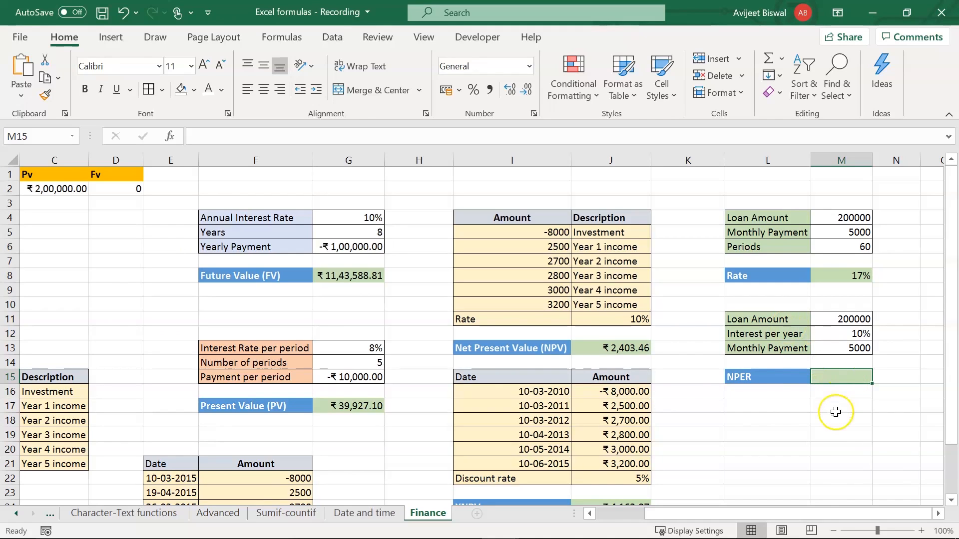
type("=np")
key("Tab")
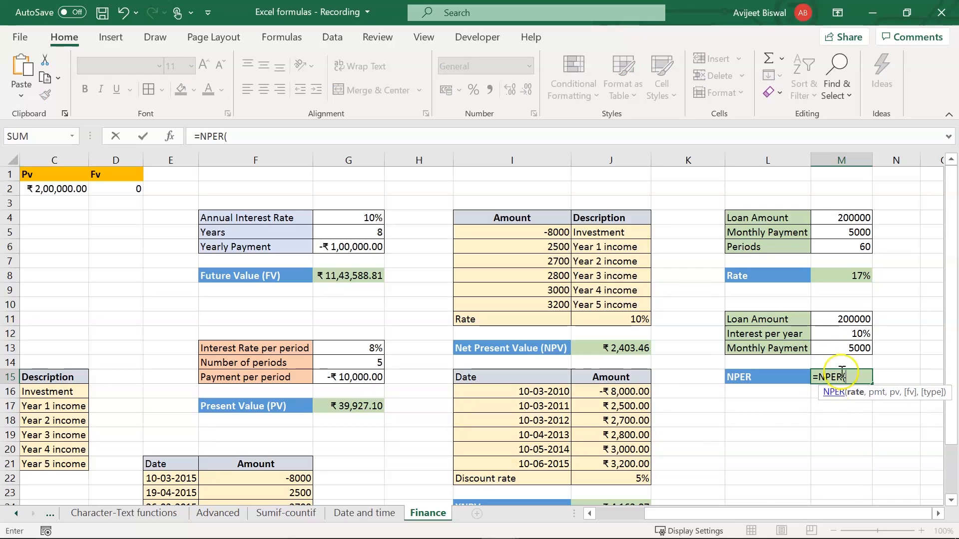
left_click(843, 333)
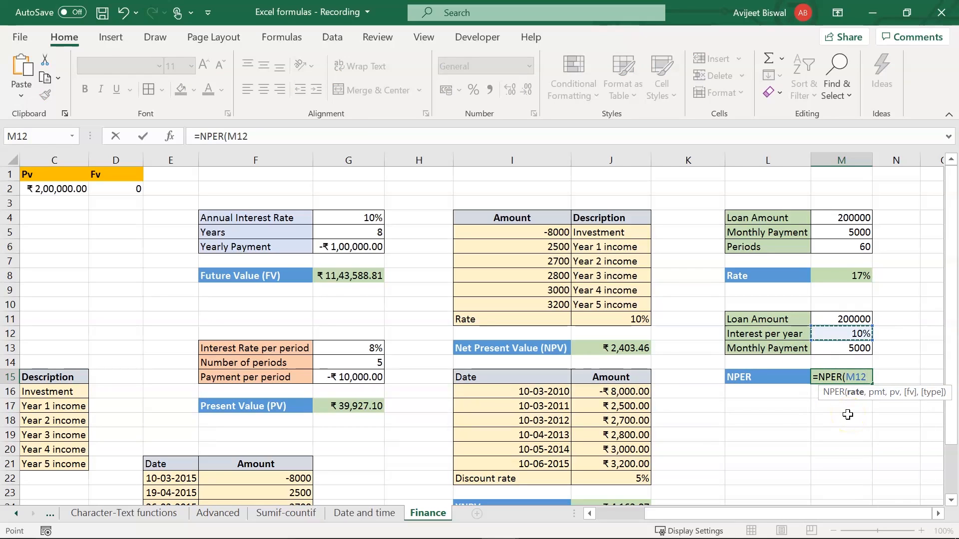
type("/12,")
left_click(842, 349)
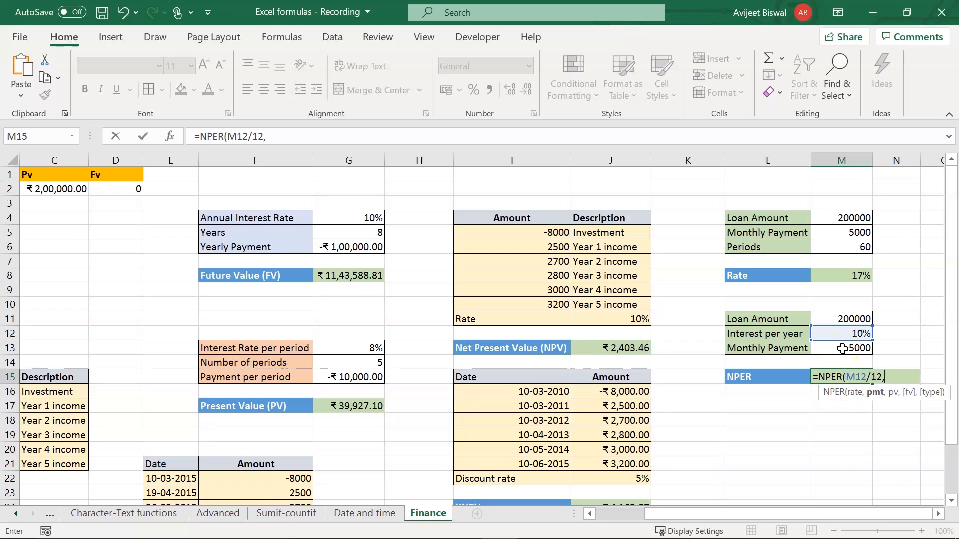
left_click(842, 349)
type(",-")
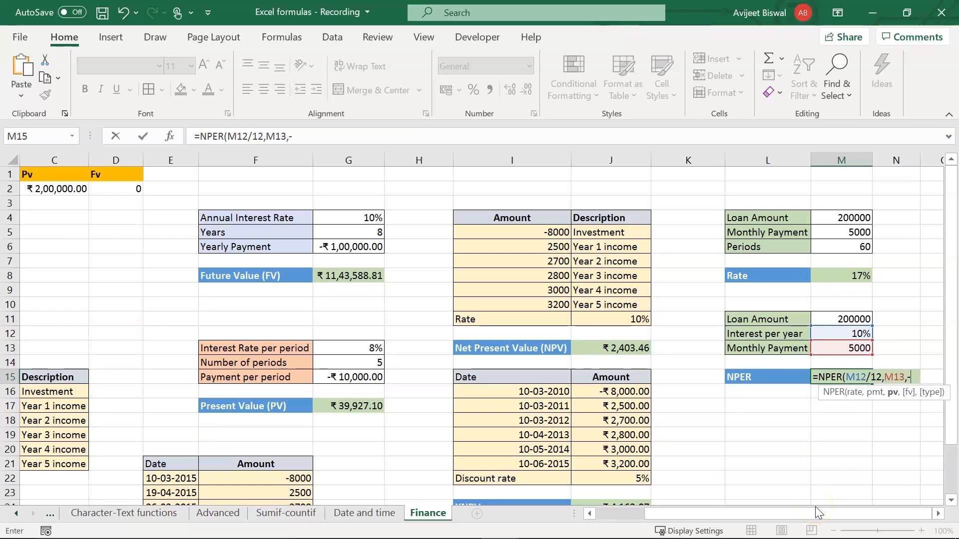
left_click(847, 320)
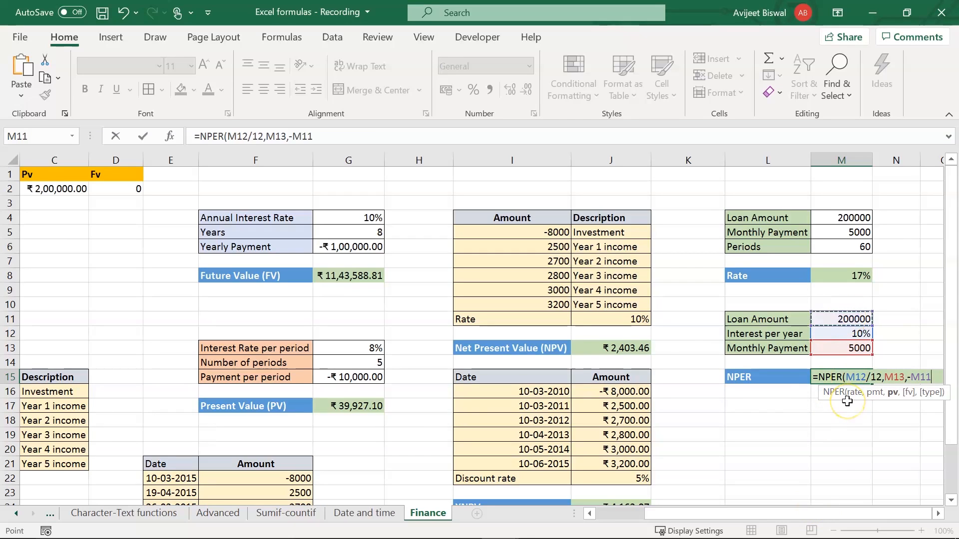
type(")")
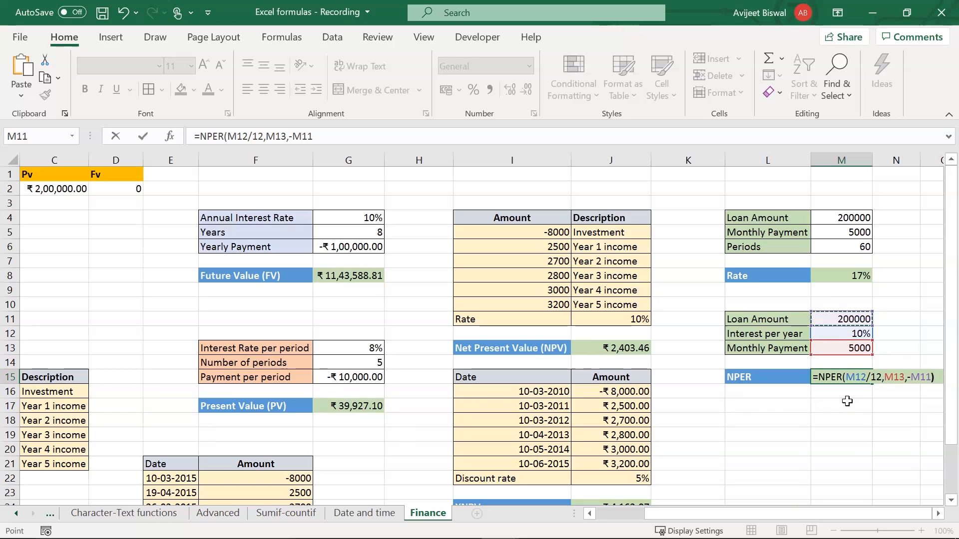
key("Return")
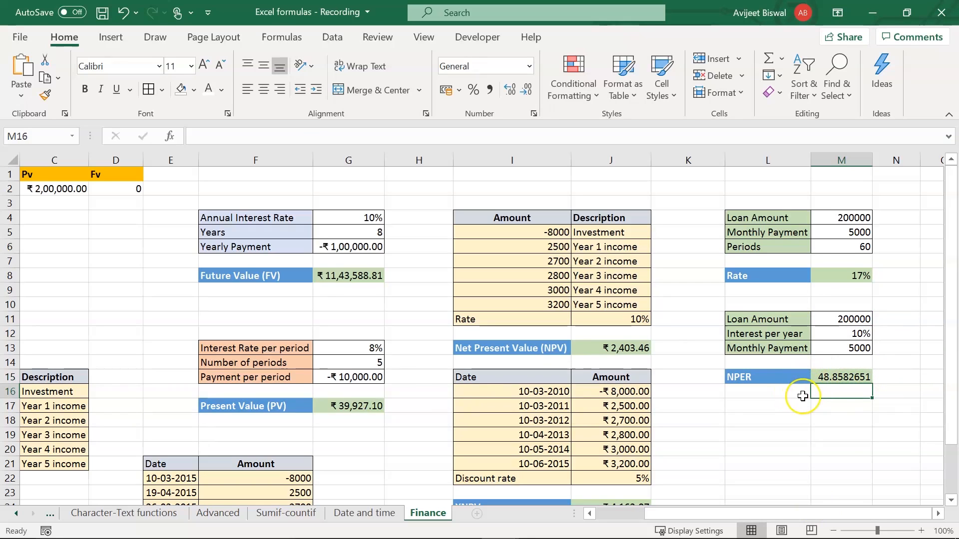
- Check the NPER formula in M15, and switch to the Mathematical functions sheet
left_click(824, 379)
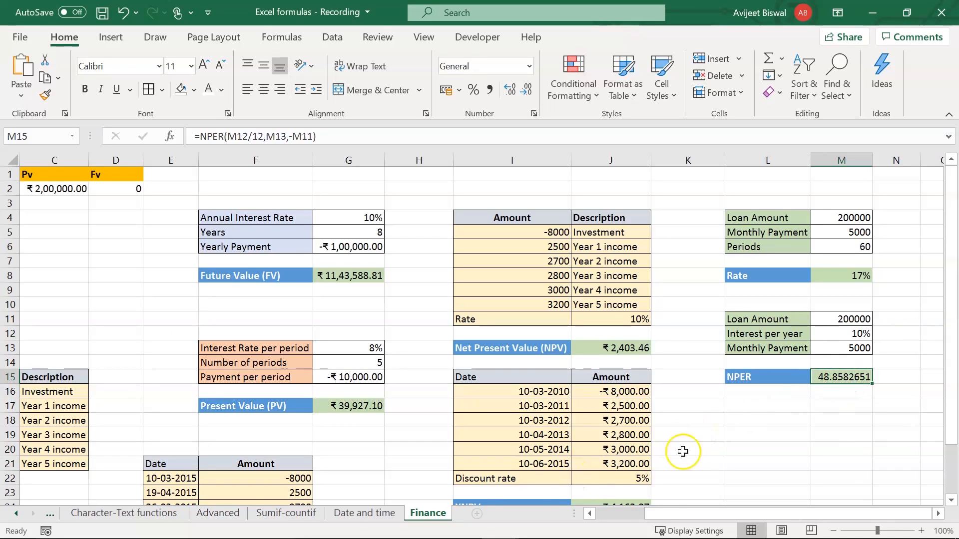
left_click_drag(669, 514, 592, 525)
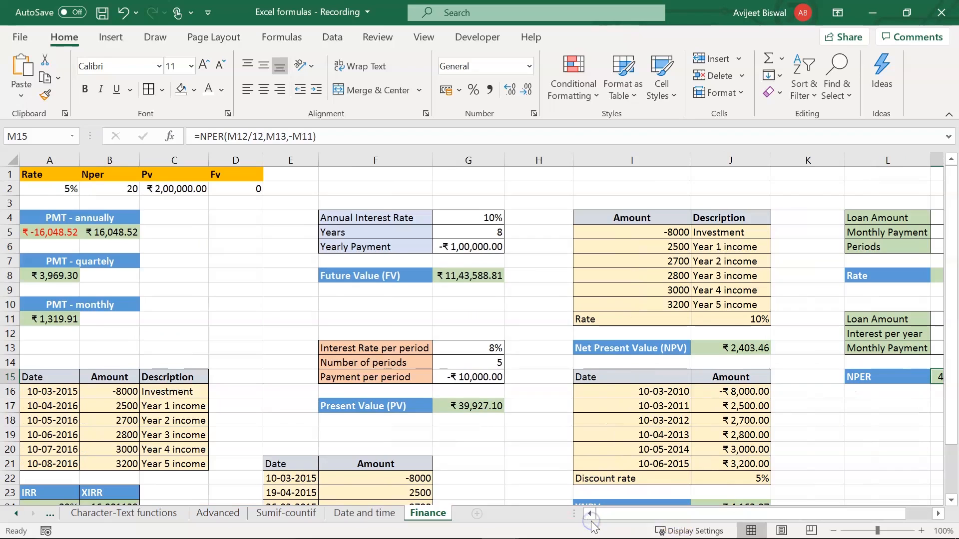
left_click(90, 519)
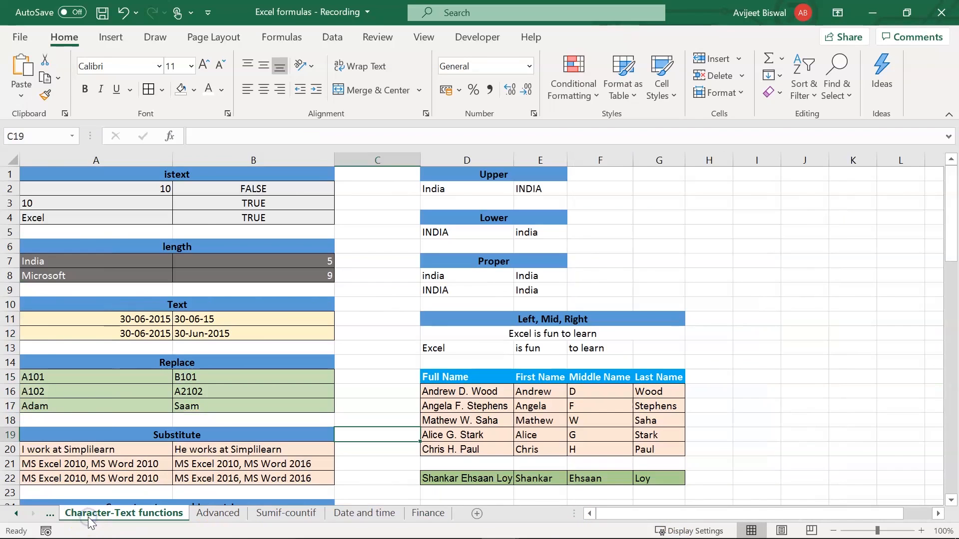
left_click(49, 514)
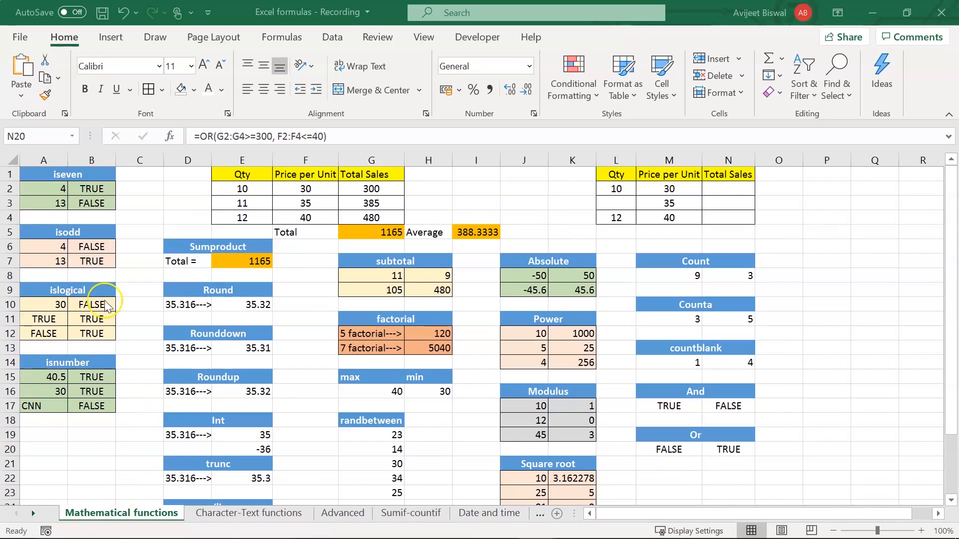
- Review the worked examples on the Mathematical functions sheet, from islogical and Round across to the second Qty and Price per Unit table
left_click(146, 292)
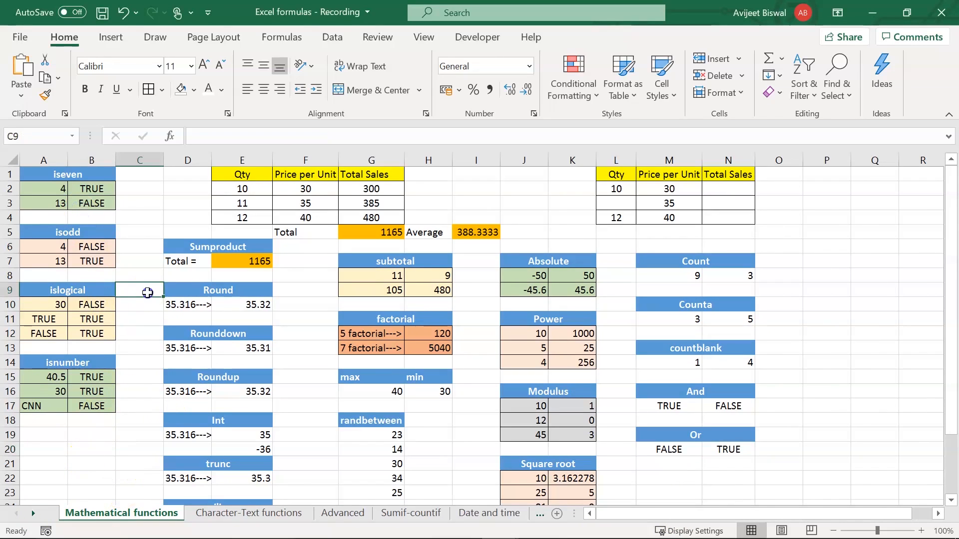
key("Right")
key("Right")
key("Right")
key("Right")
key("Right")
key("Right")
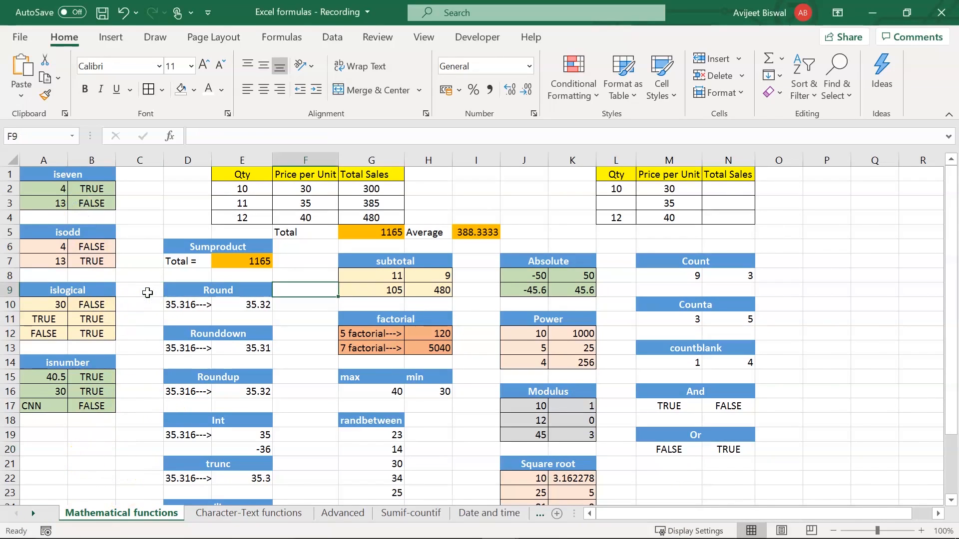
key("Right")
key("Right")
key("Right")
key("Up")
key("Up")
key("Up")
key("Up")
key("Up")
key("Up")
key("Up")
key("Up")
key("Left")
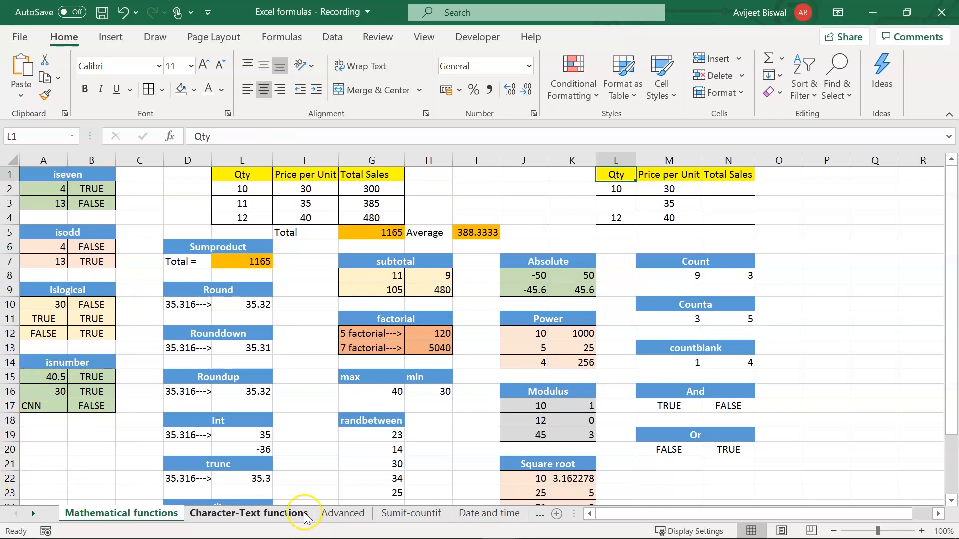
- Look over the text function examples on the Character-Text functions sheet, such as istext, length, Upper and Lower
left_click(285, 516)
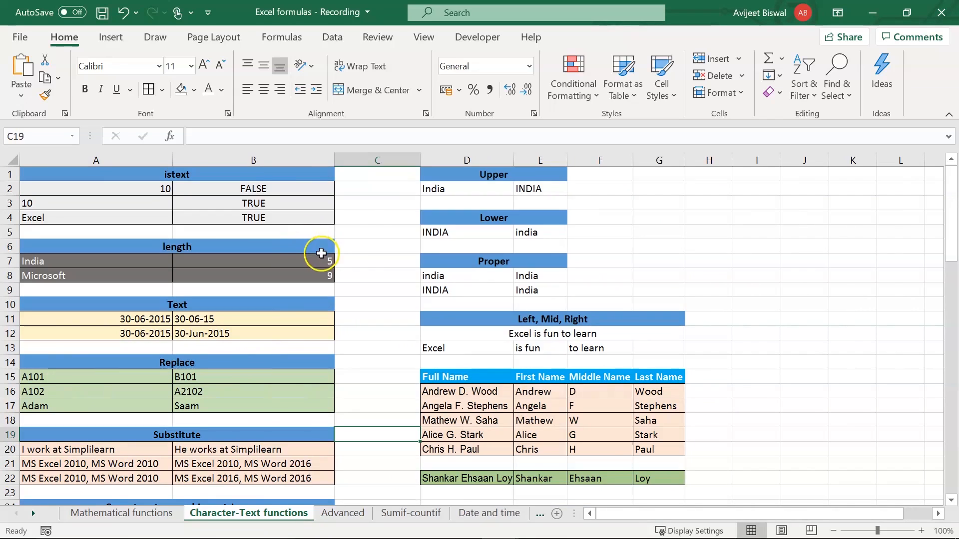
left_click(367, 223)
key("Down")
key("Down")
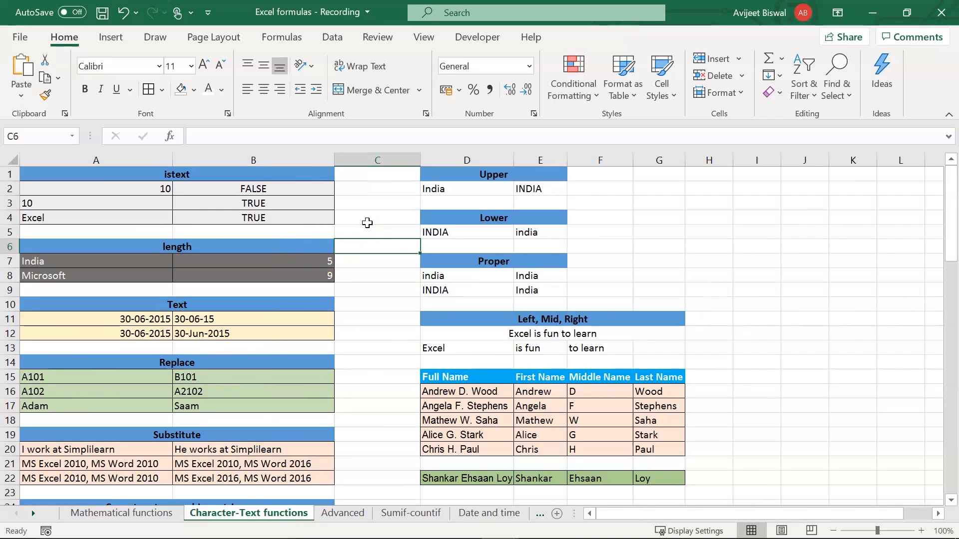
- Review the Advanced sheet along row 7, covering the Hlookup, IF, IFNA, iferror, Index and Match examples
left_click(353, 517)
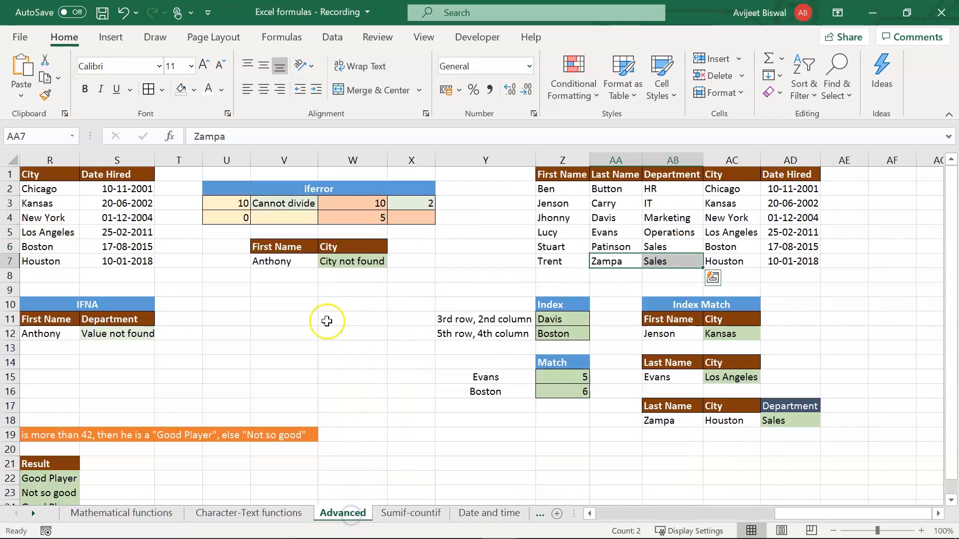
key("Left")
key("Left")
key("Left")
key("Left")
key("Left")
key("Left")
key("Left")
key("Left")
key("Left")
key("Left")
key("Left")
key("Left")
key("Left")
key("Left")
key("Left")
key("Left")
key("Left")
key("Left")
key("Left")
key("Left")
key("Left")
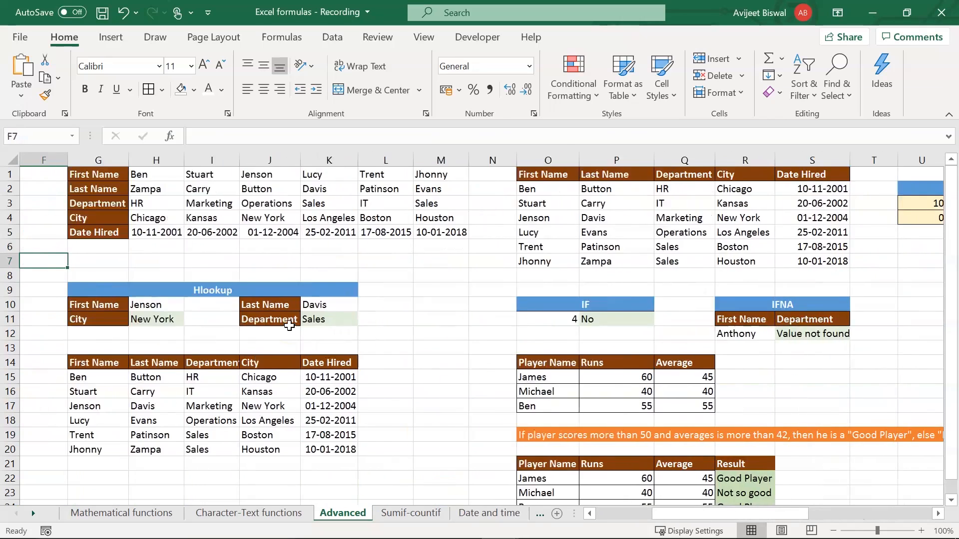
key("Left")
key("Right")
key("Right")
key("Right")
key("Right")
key("Right")
key("Right")
key("Right")
key("Right")
key("Right")
key("Right")
key("Right")
key("Right")
key("Right")
key("Right")
key("Right")
key("Right")
key("Right")
key("Right")
key("Right")
key("Right")
key("Right")
key("Right")
key("Right")
key("Right")
key("Right")
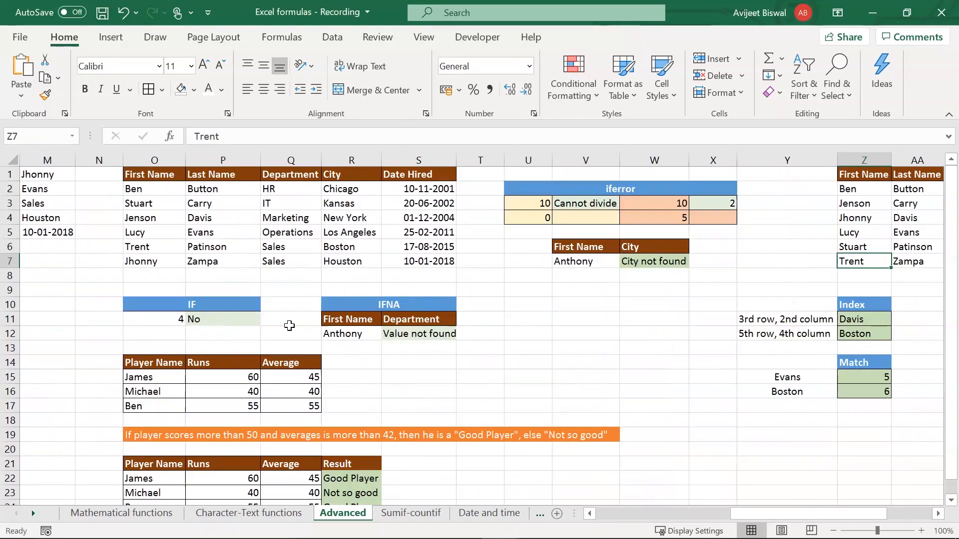
- Look over the conditional formulas on the Sumif-countif sheet and the date formulas on the Date and time sheet
left_click(409, 513)
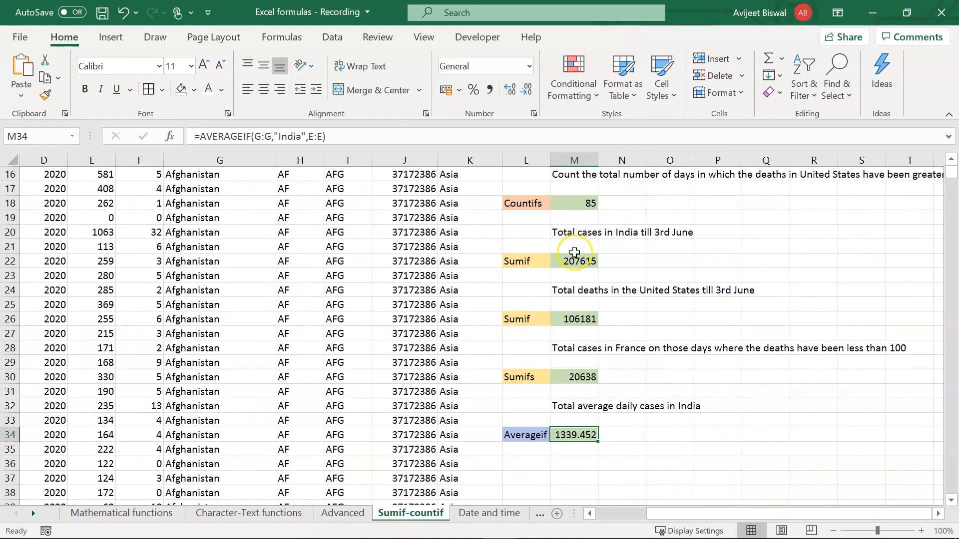
left_click(480, 515)
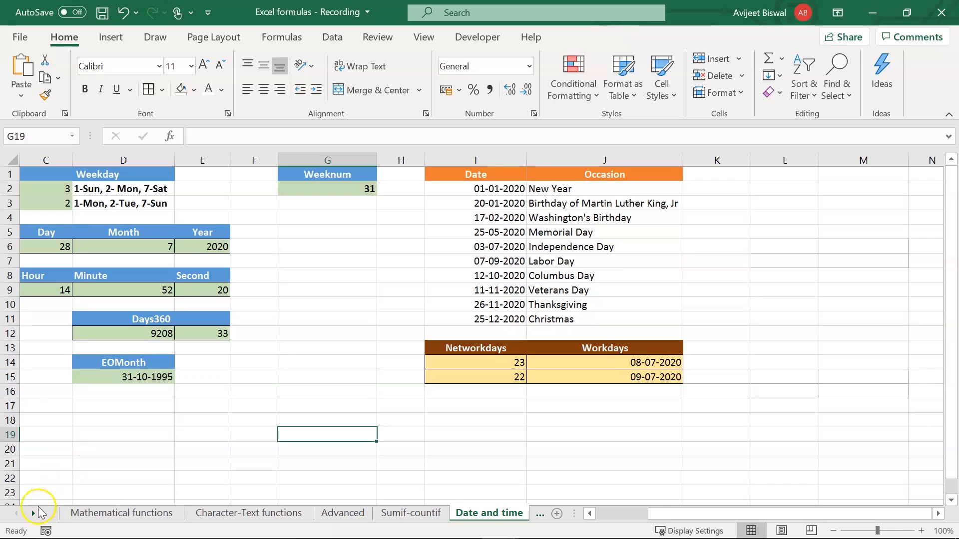
- Return to the Finance sheet and select the empty cell D8
left_click(32, 514)
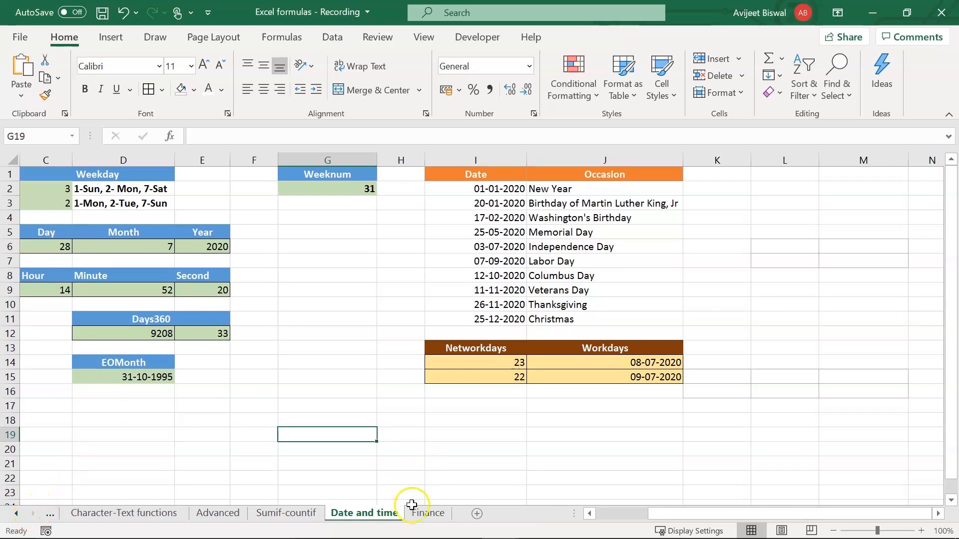
left_click(426, 515)
left_click(242, 275)
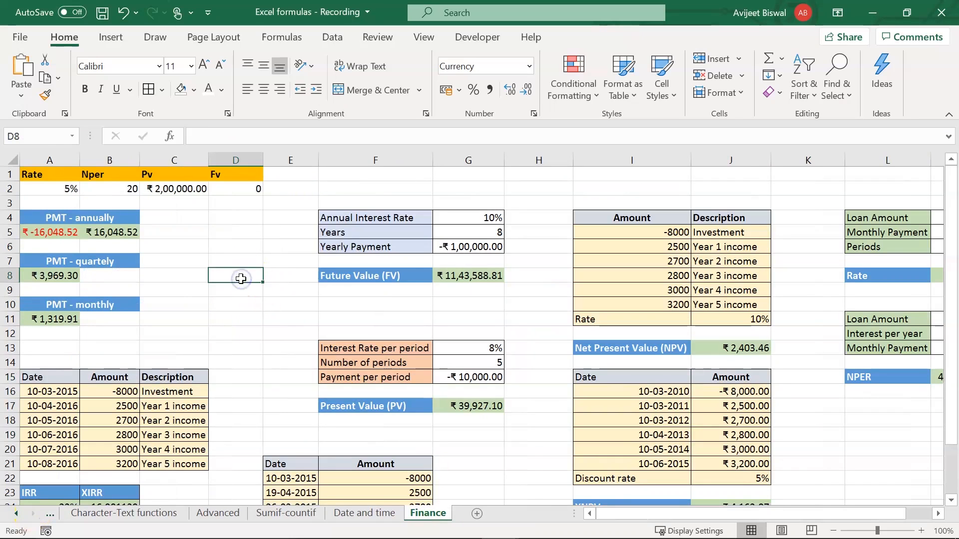